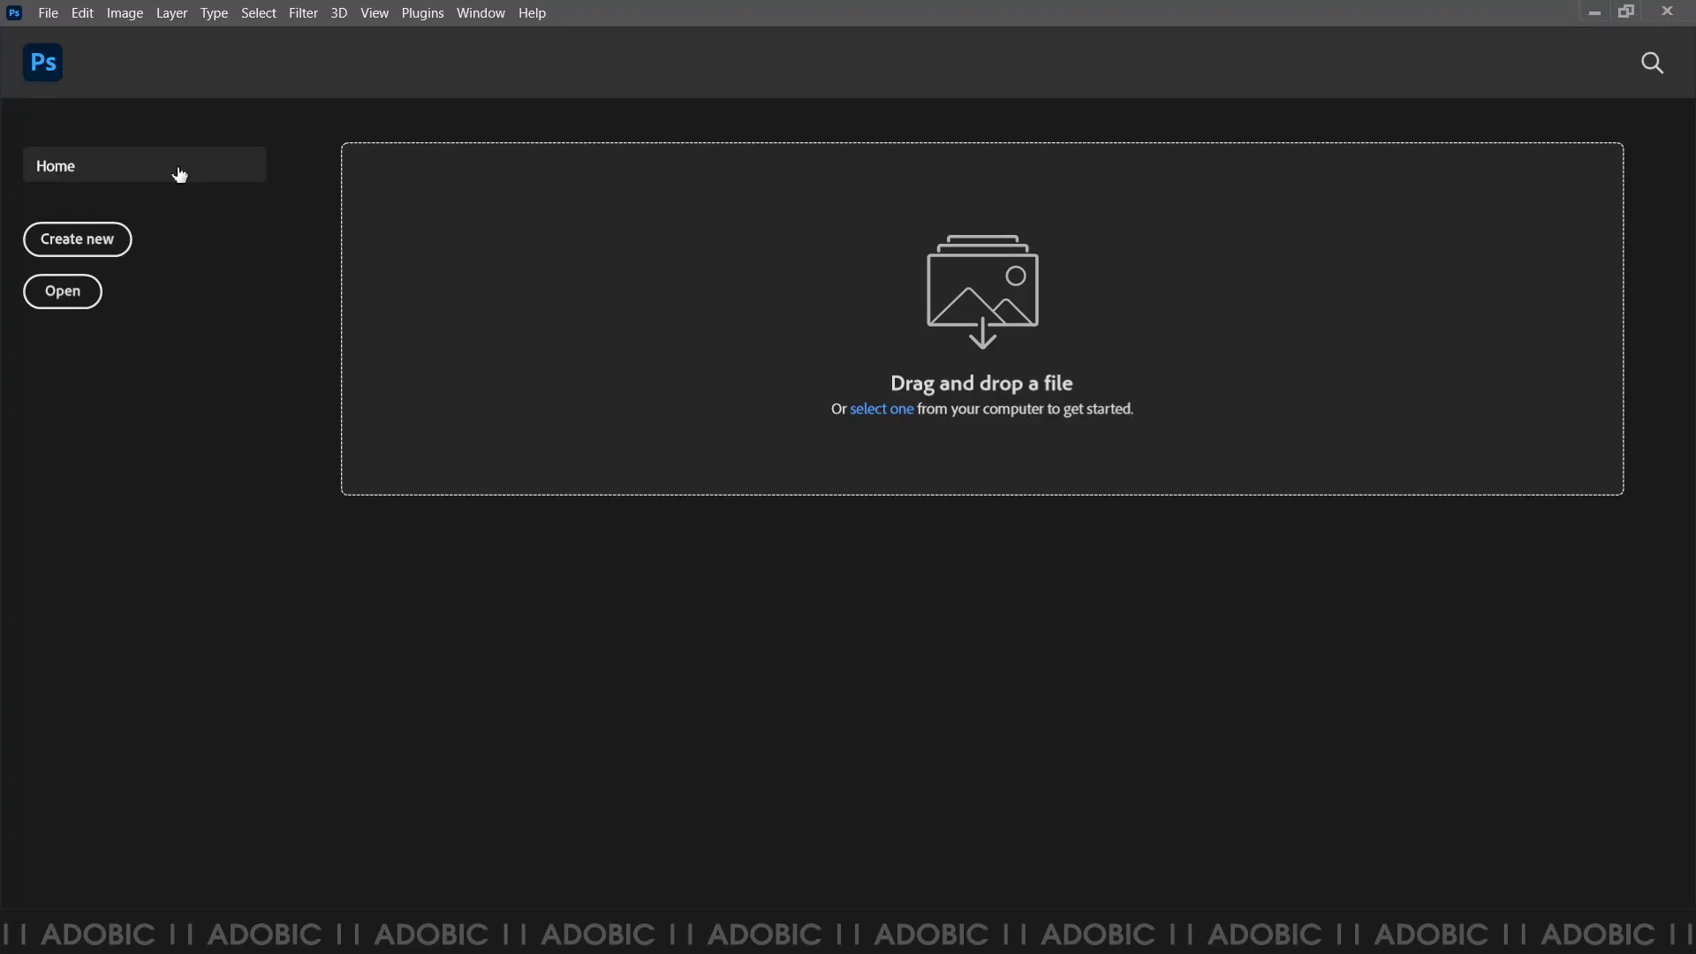
- Create a new 8.25 × 10.5 in, 300 ppi RGB document with a white background
{"action": "left_click", "coordinate": [48, 12]}
{"action": "left_click", "coordinate": [54, 39]}
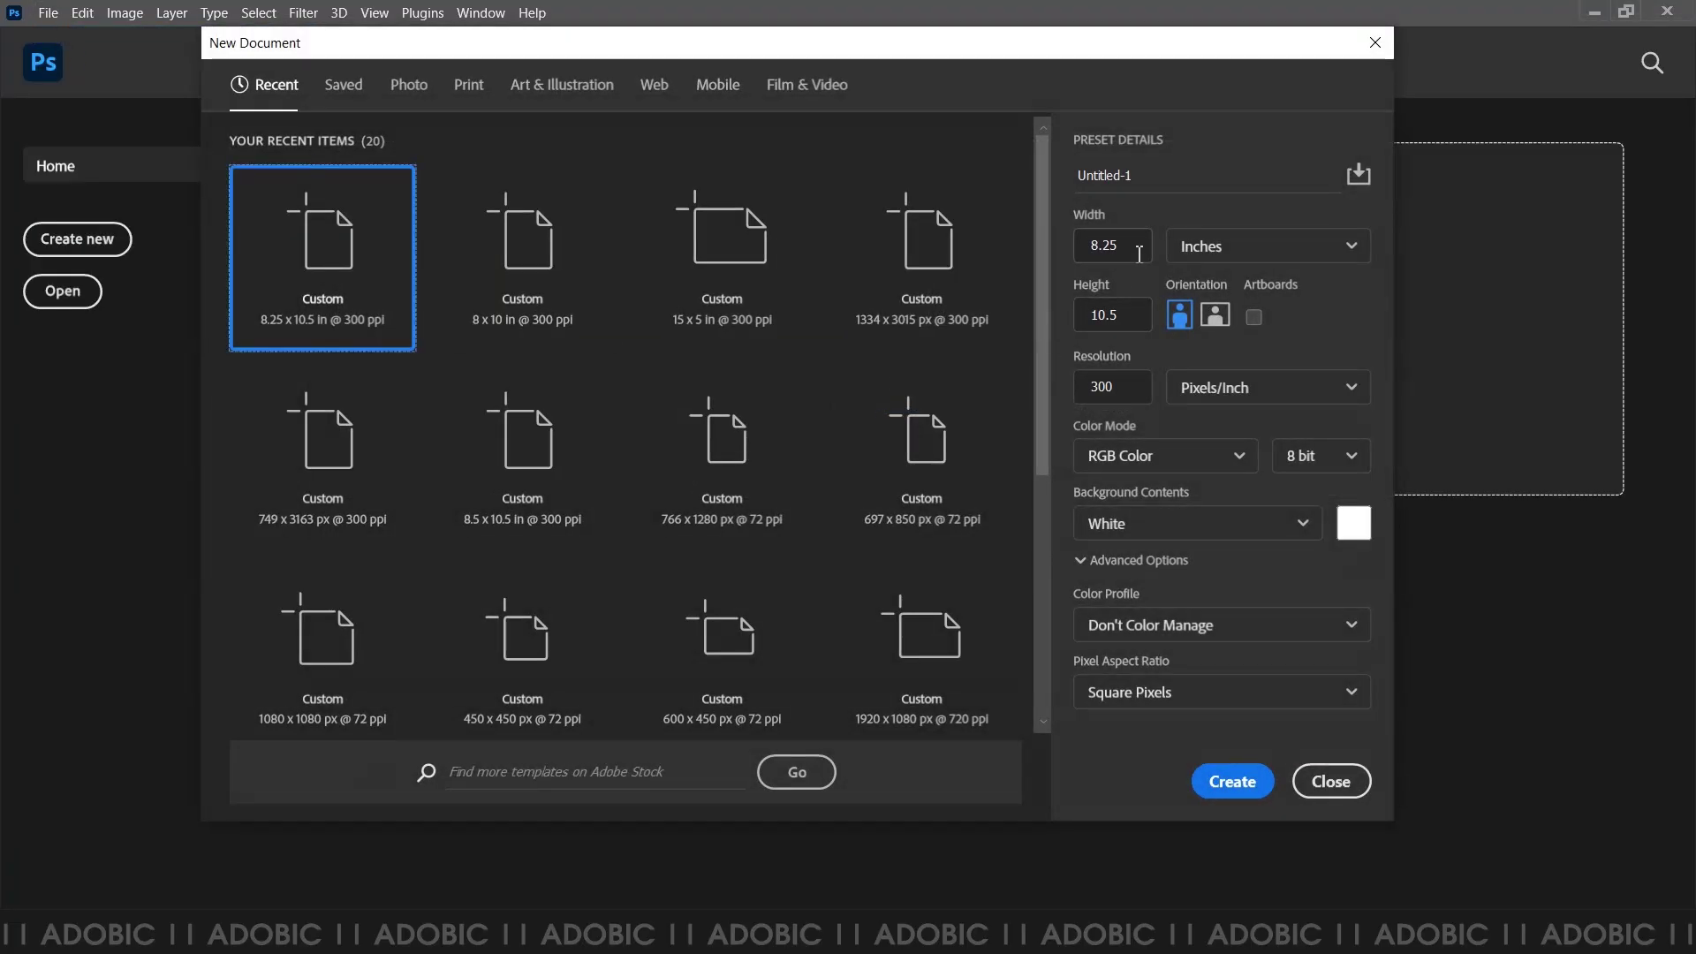
{"action": "left_click", "coordinate": [1249, 245]}
{"action": "left_click", "coordinate": [1251, 322]}
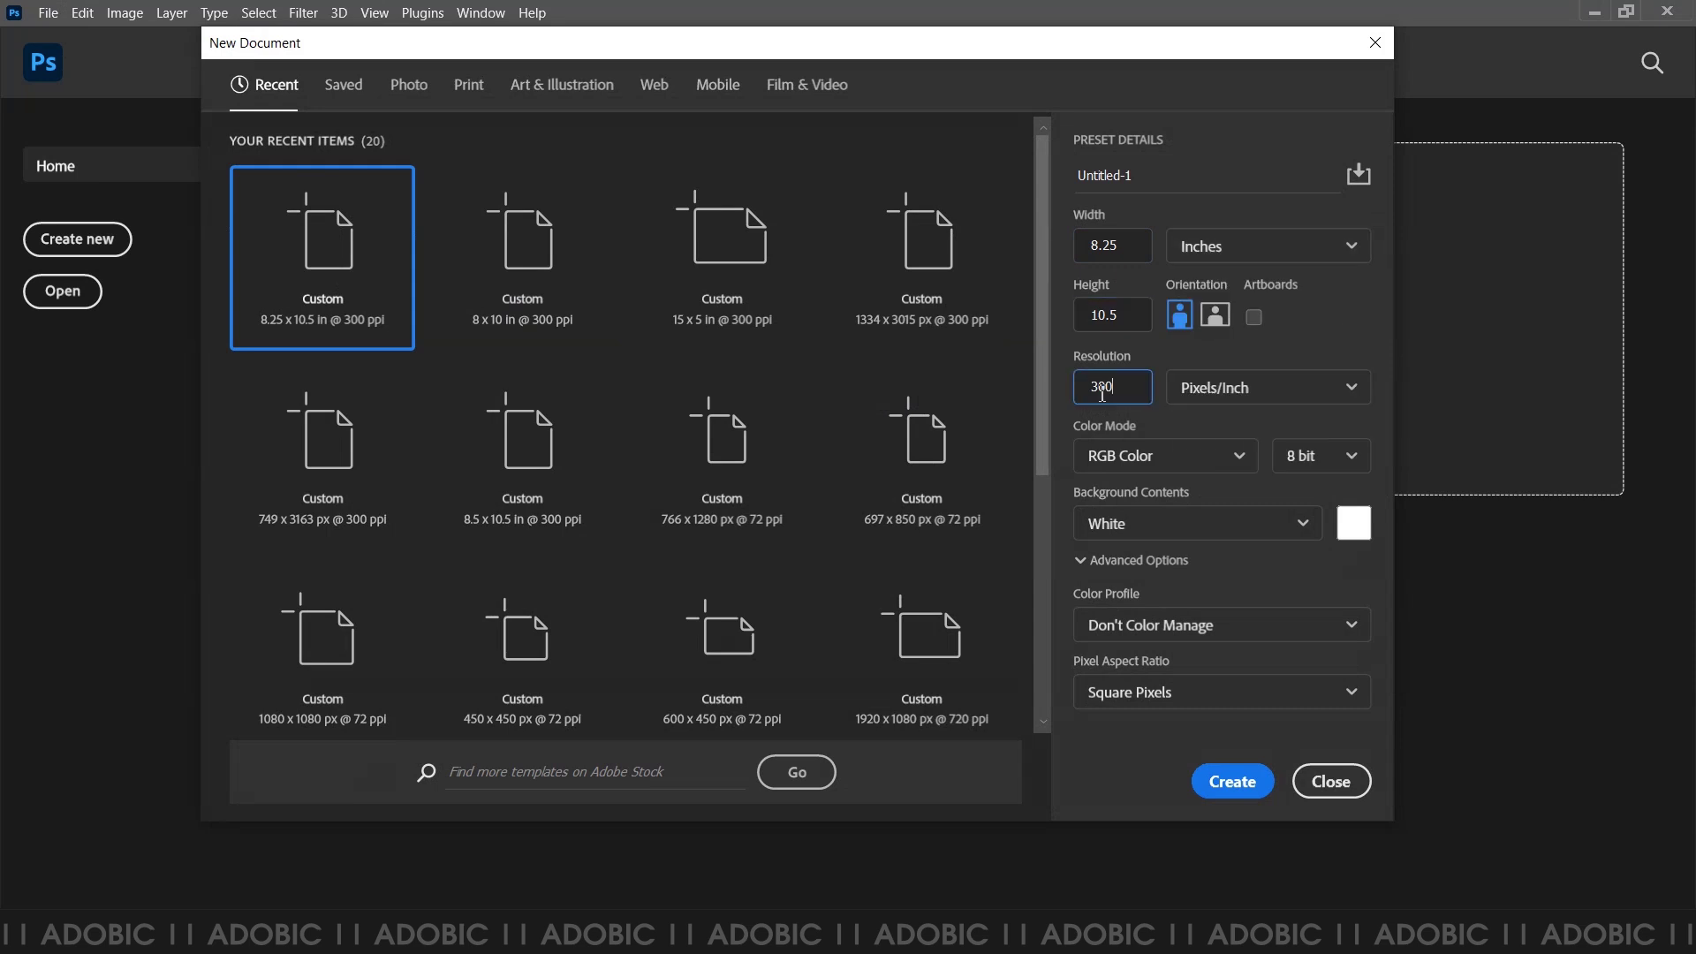
{"action": "left_click", "coordinate": [1228, 784]}
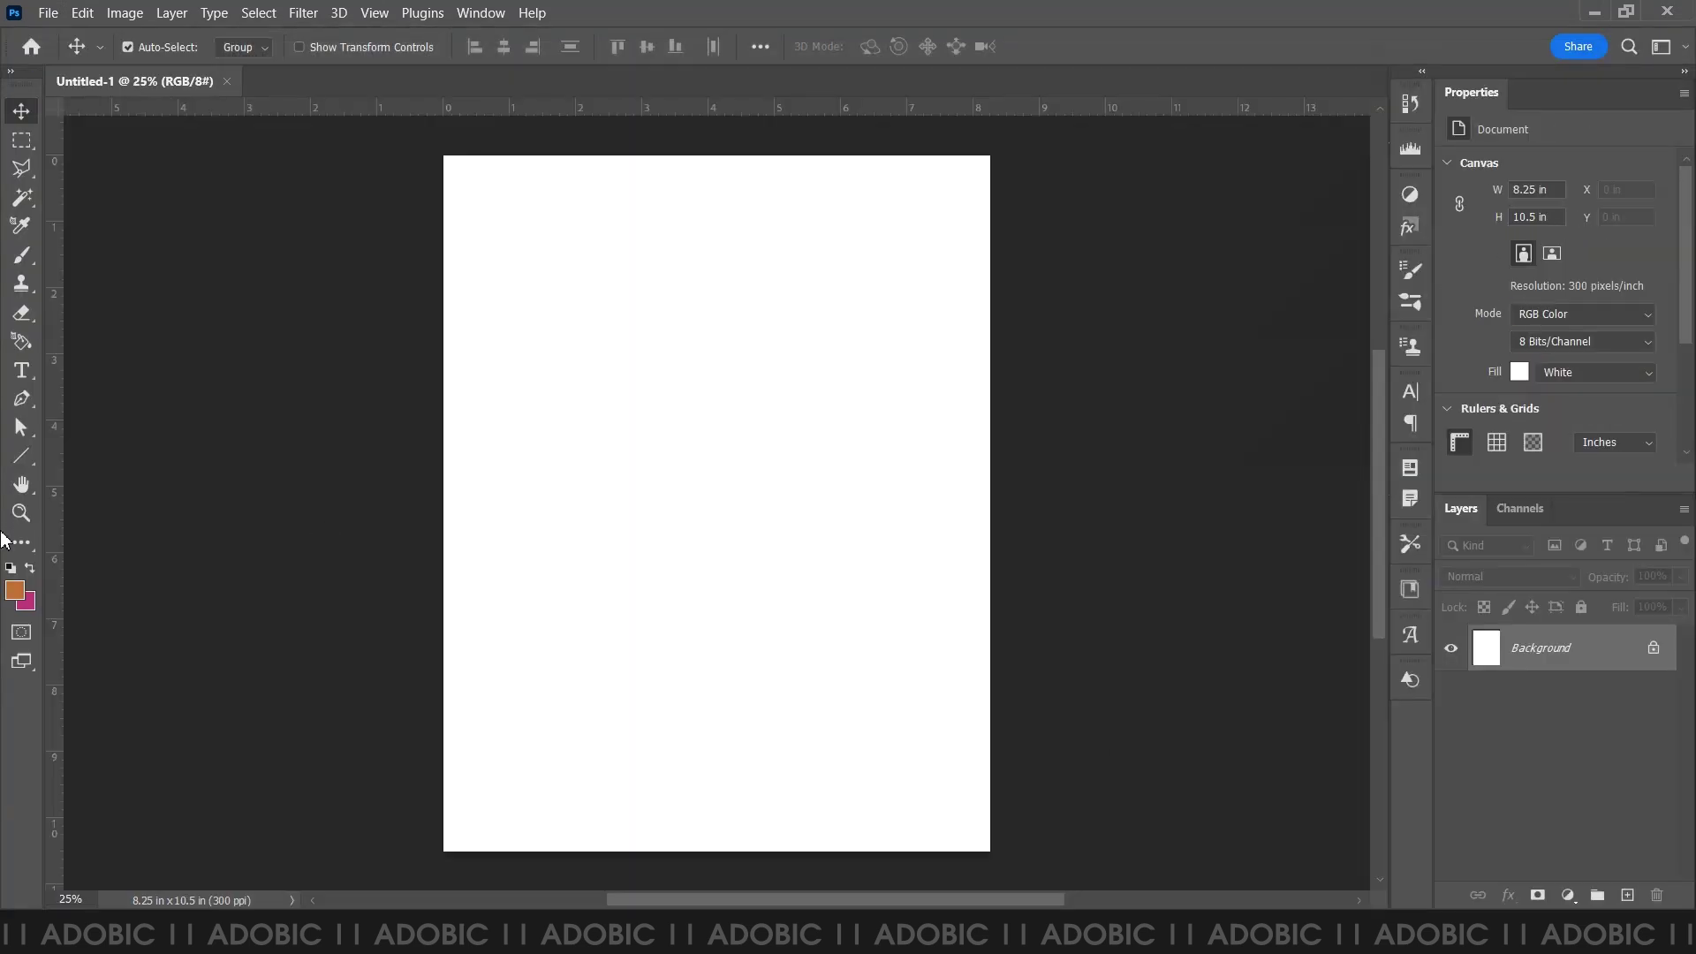
- Draw a rectangle sized exactly 8.25 × 10.5 in
{"action": "right_click", "coordinate": [21, 455]}
{"action": "left_click", "coordinate": [89, 451]}
{"action": "type", "text": "8.25 in"}
{"action": "key", "text": "Tab"}
{"action": "type", "text": "10."}
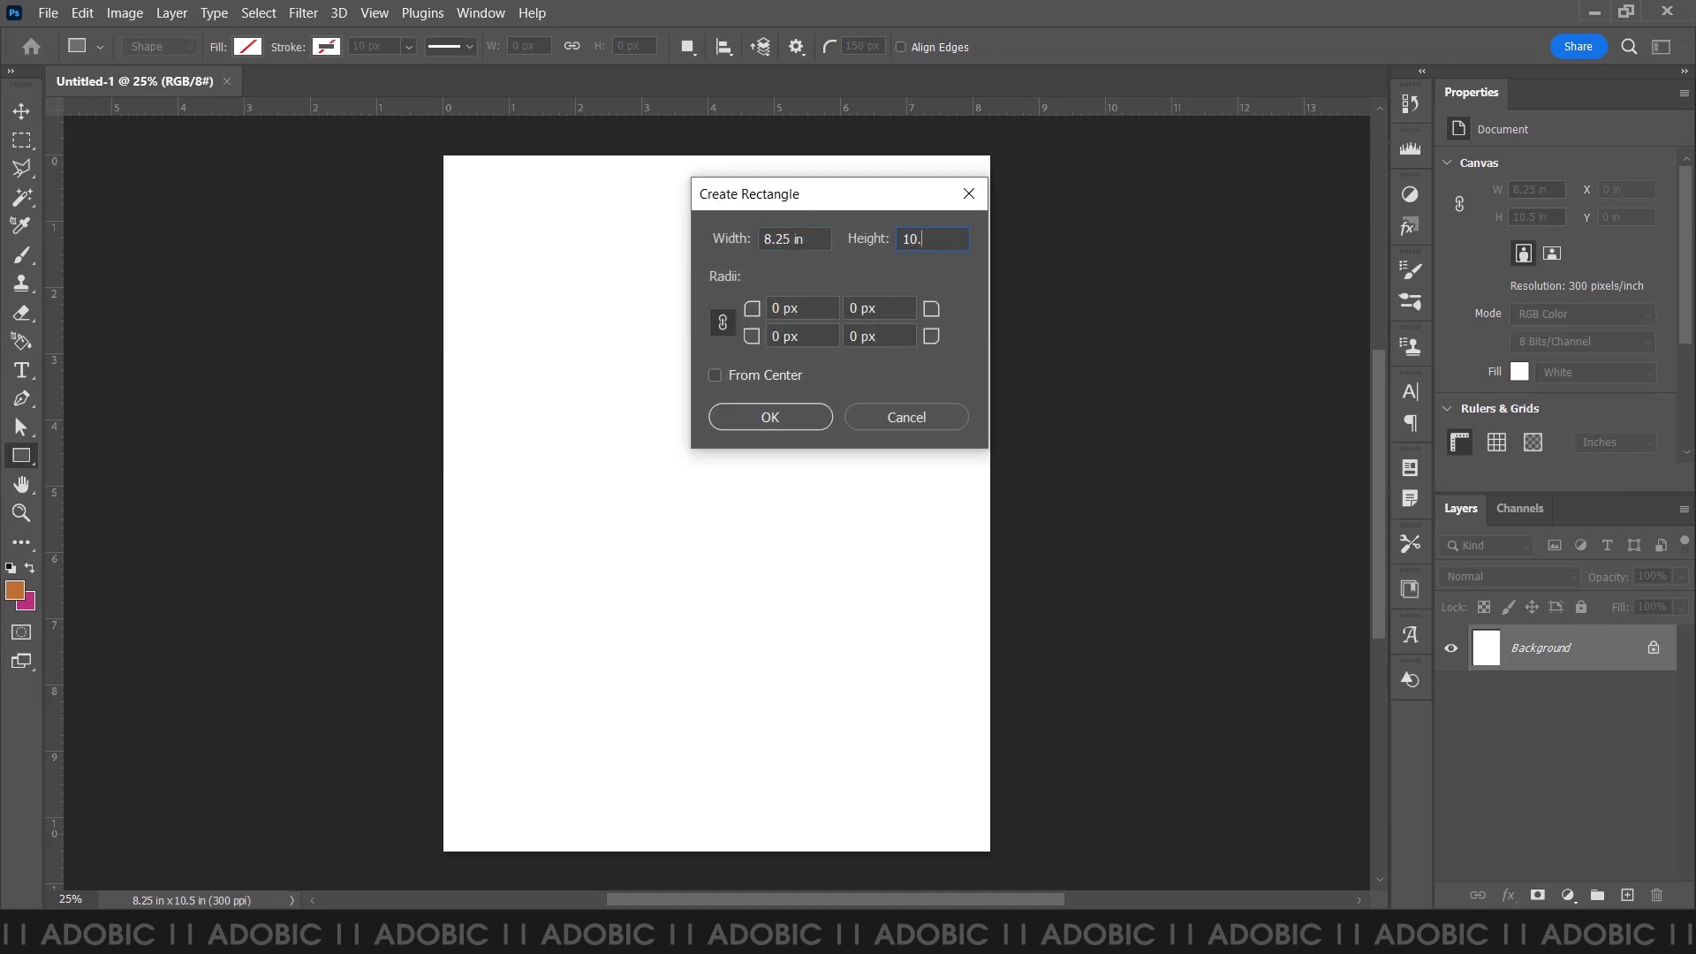
{"action": "left_click", "coordinate": [778, 421]}
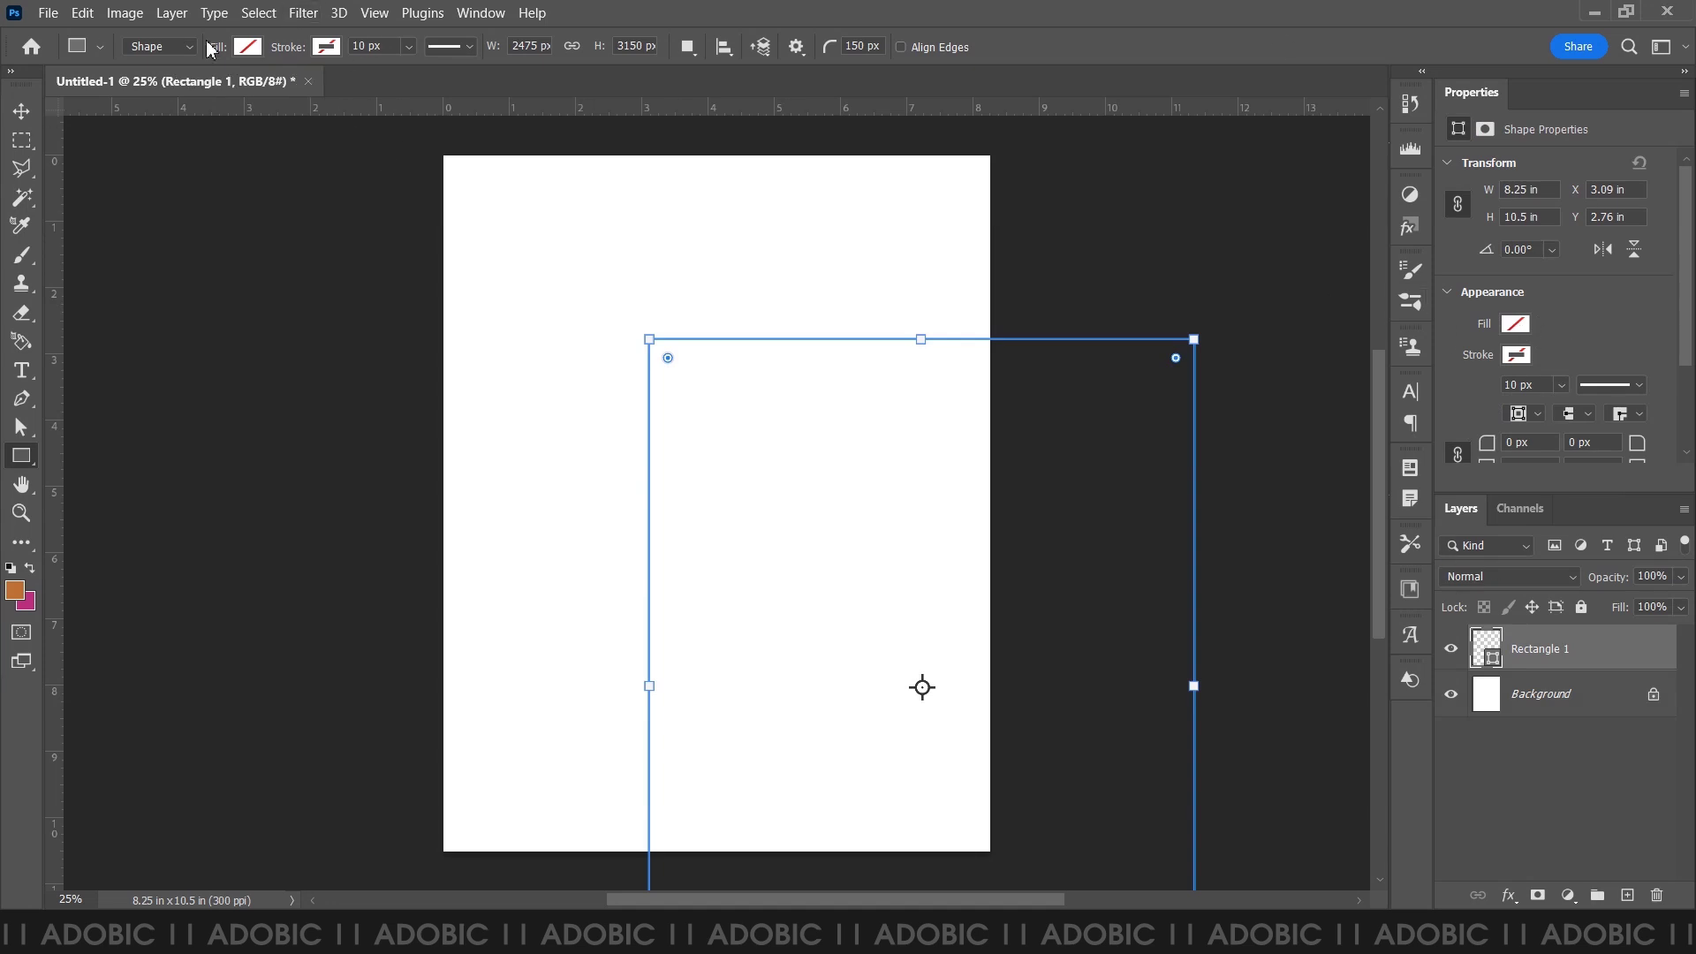
- Fill the rectangle with pale blue-grey eaf0f5 and align it to the page's left and top edges
{"action": "left_click", "coordinate": [249, 47]}
{"action": "left_click", "coordinate": [385, 88]}
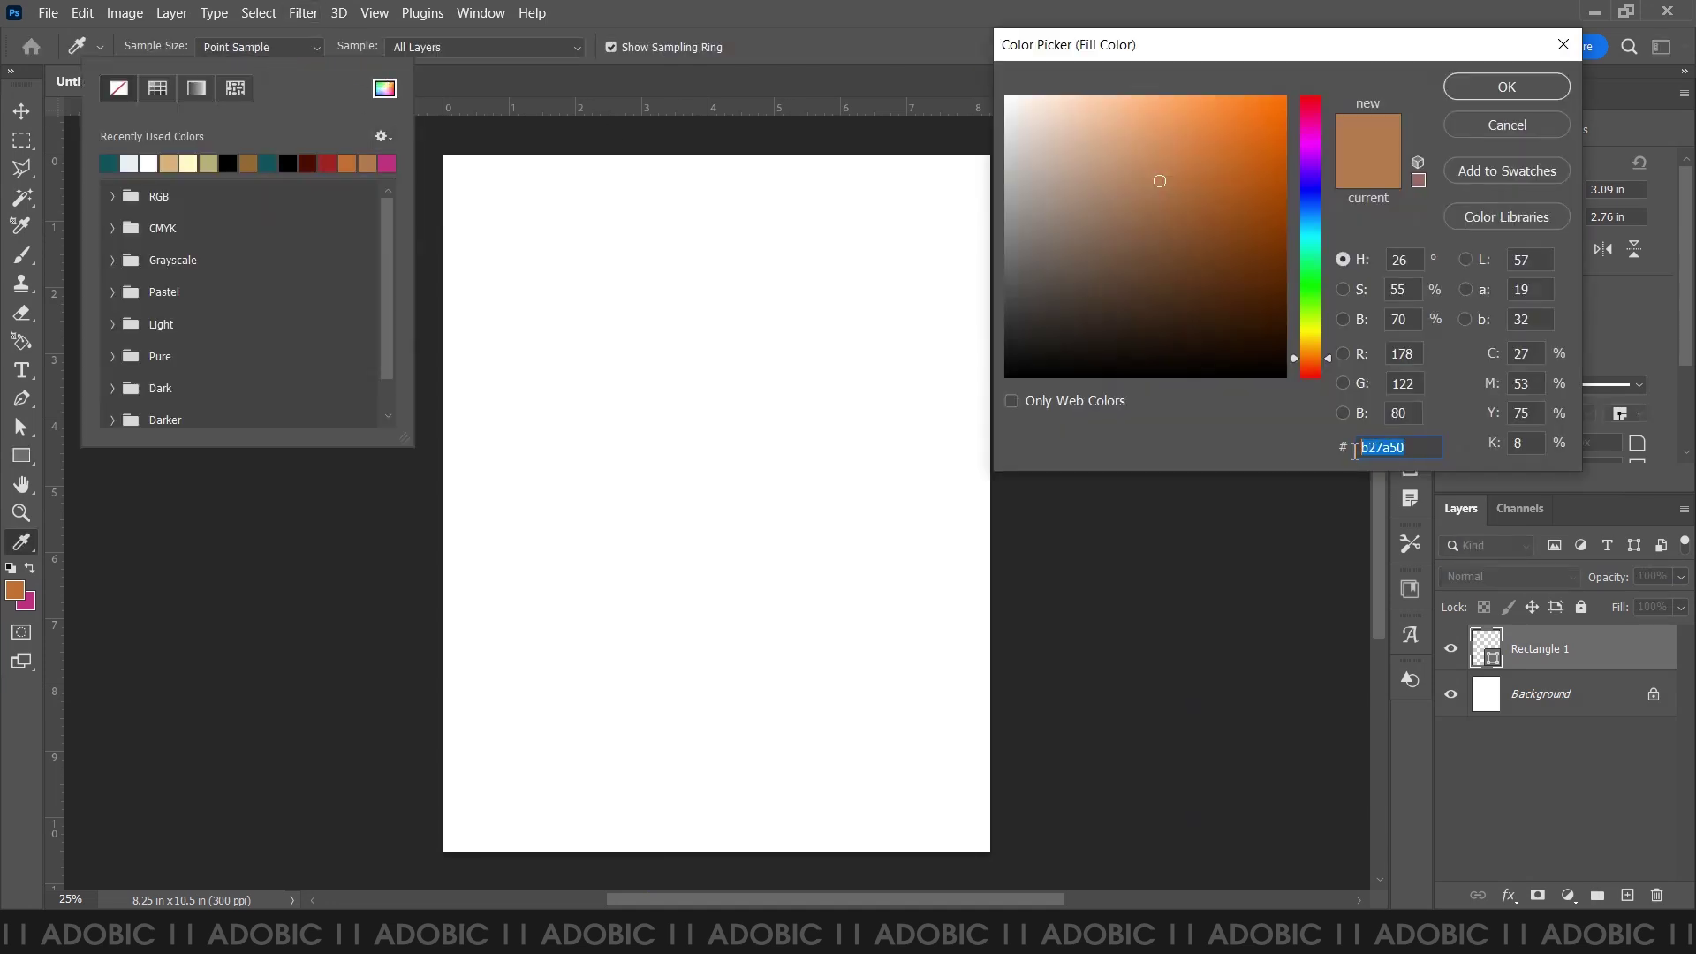
{"action": "type", "text": "eaf"}
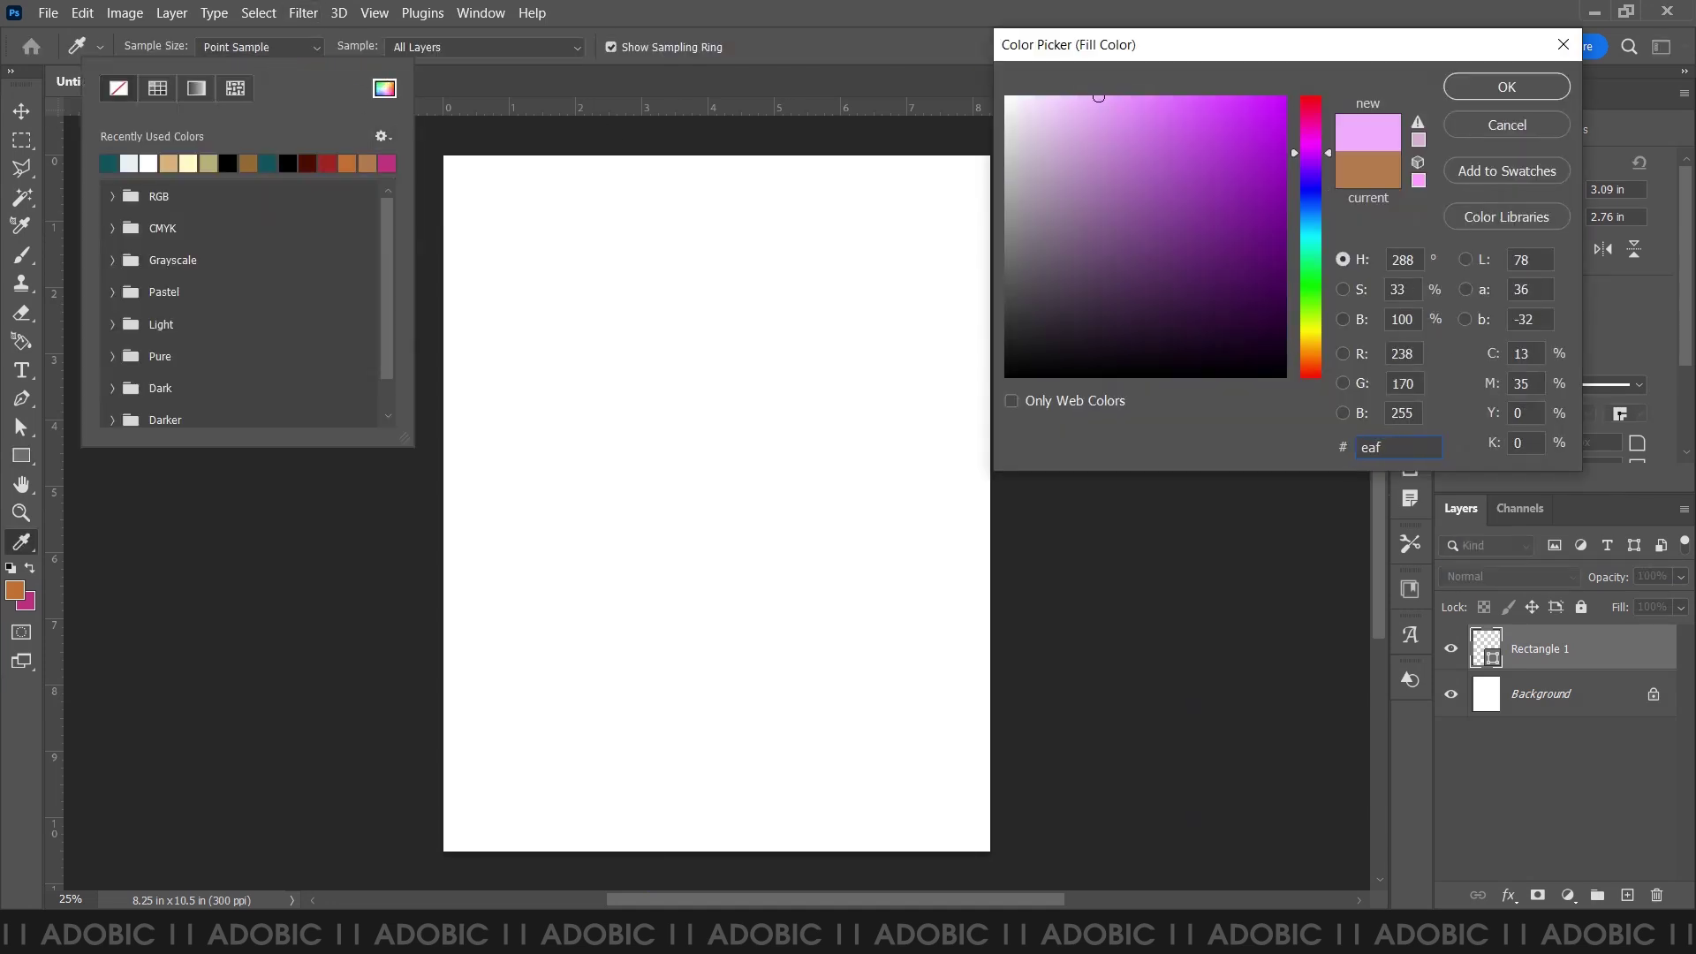
{"action": "type", "text": "0f5"}
{"action": "key", "text": "Return"}
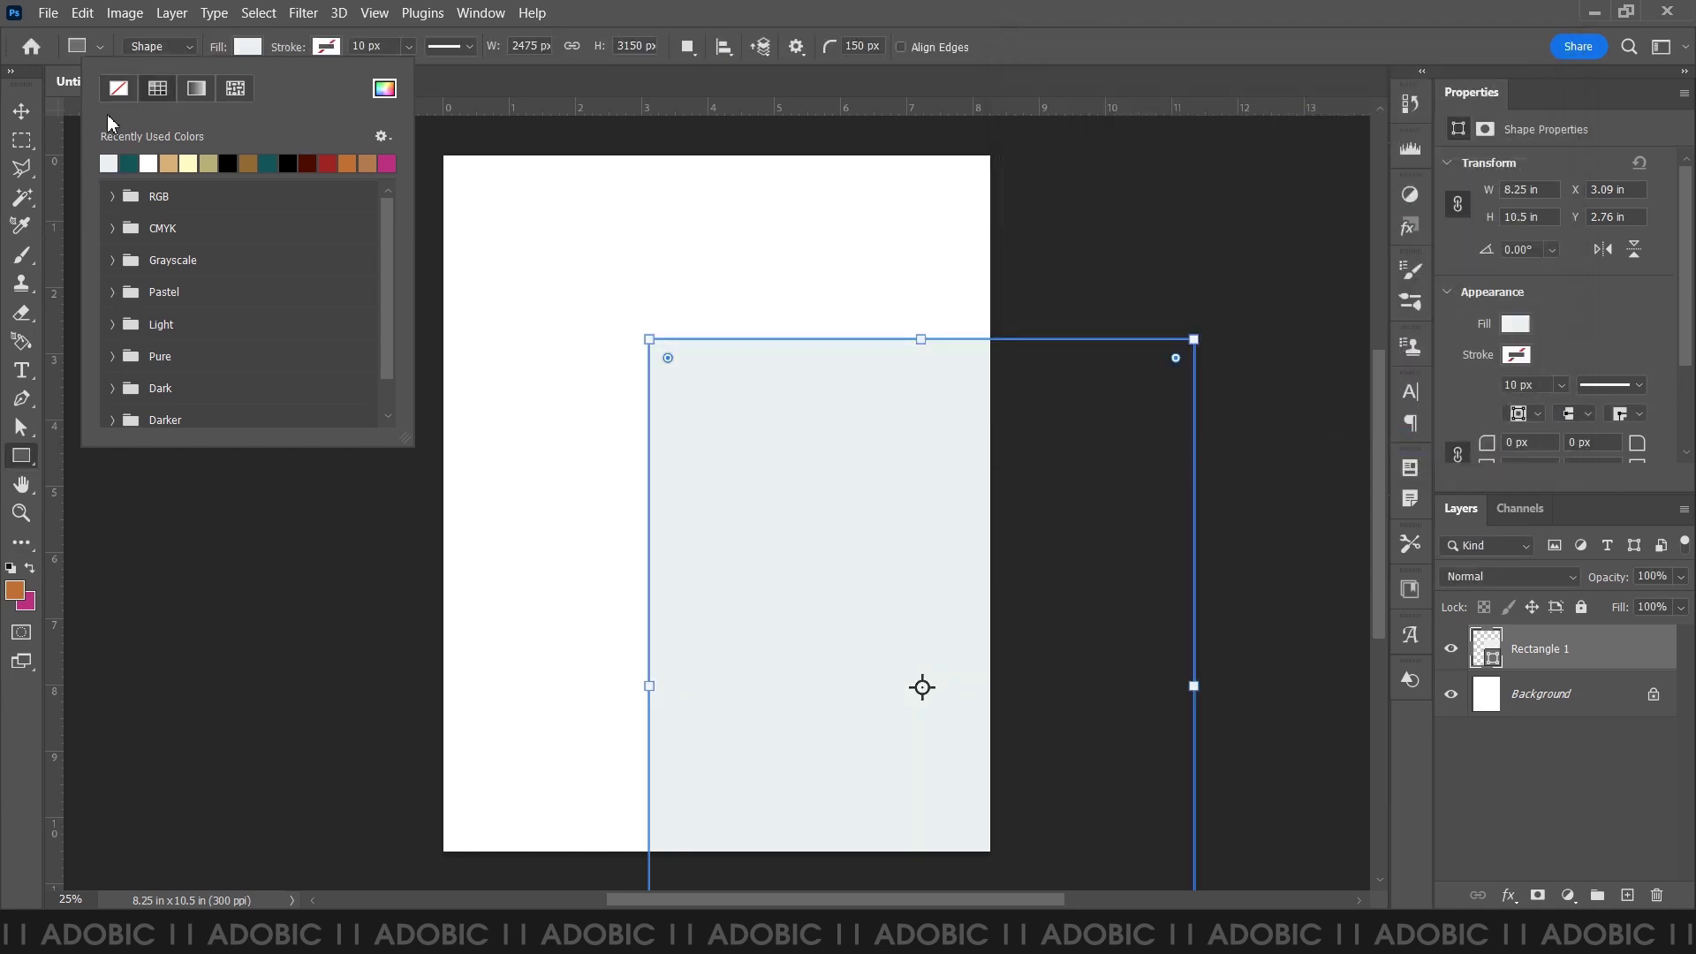
{"action": "left_click", "coordinate": [21, 112]}
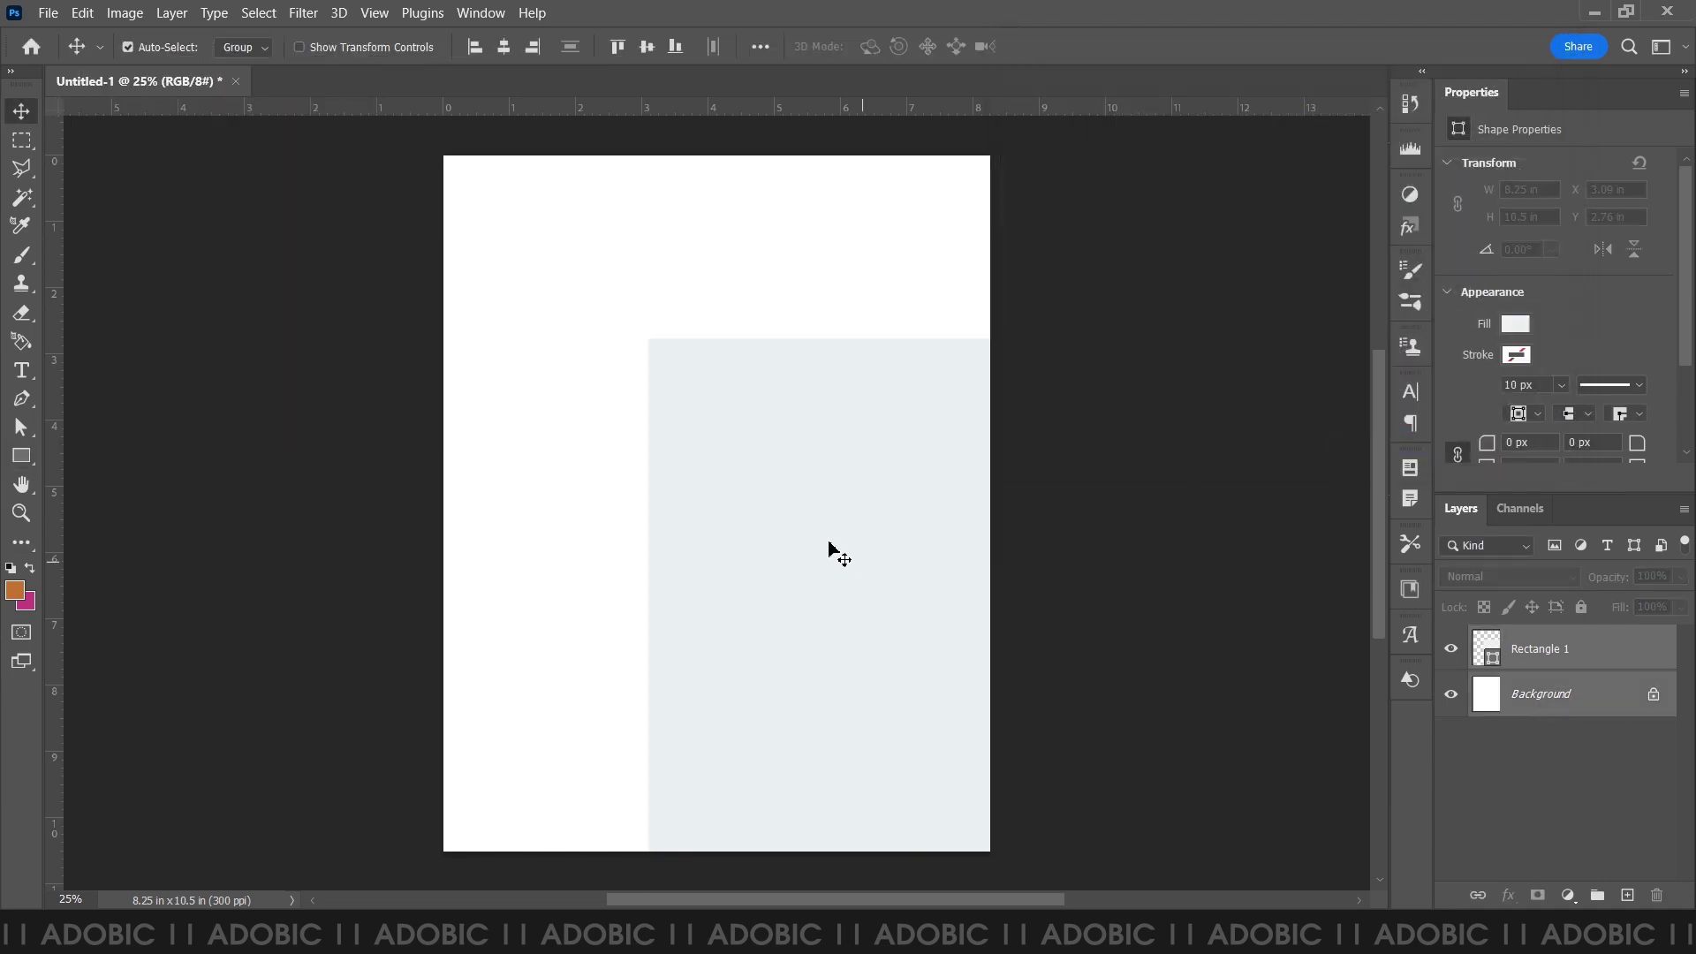
{"action": "left_click", "coordinate": [654, 50]}
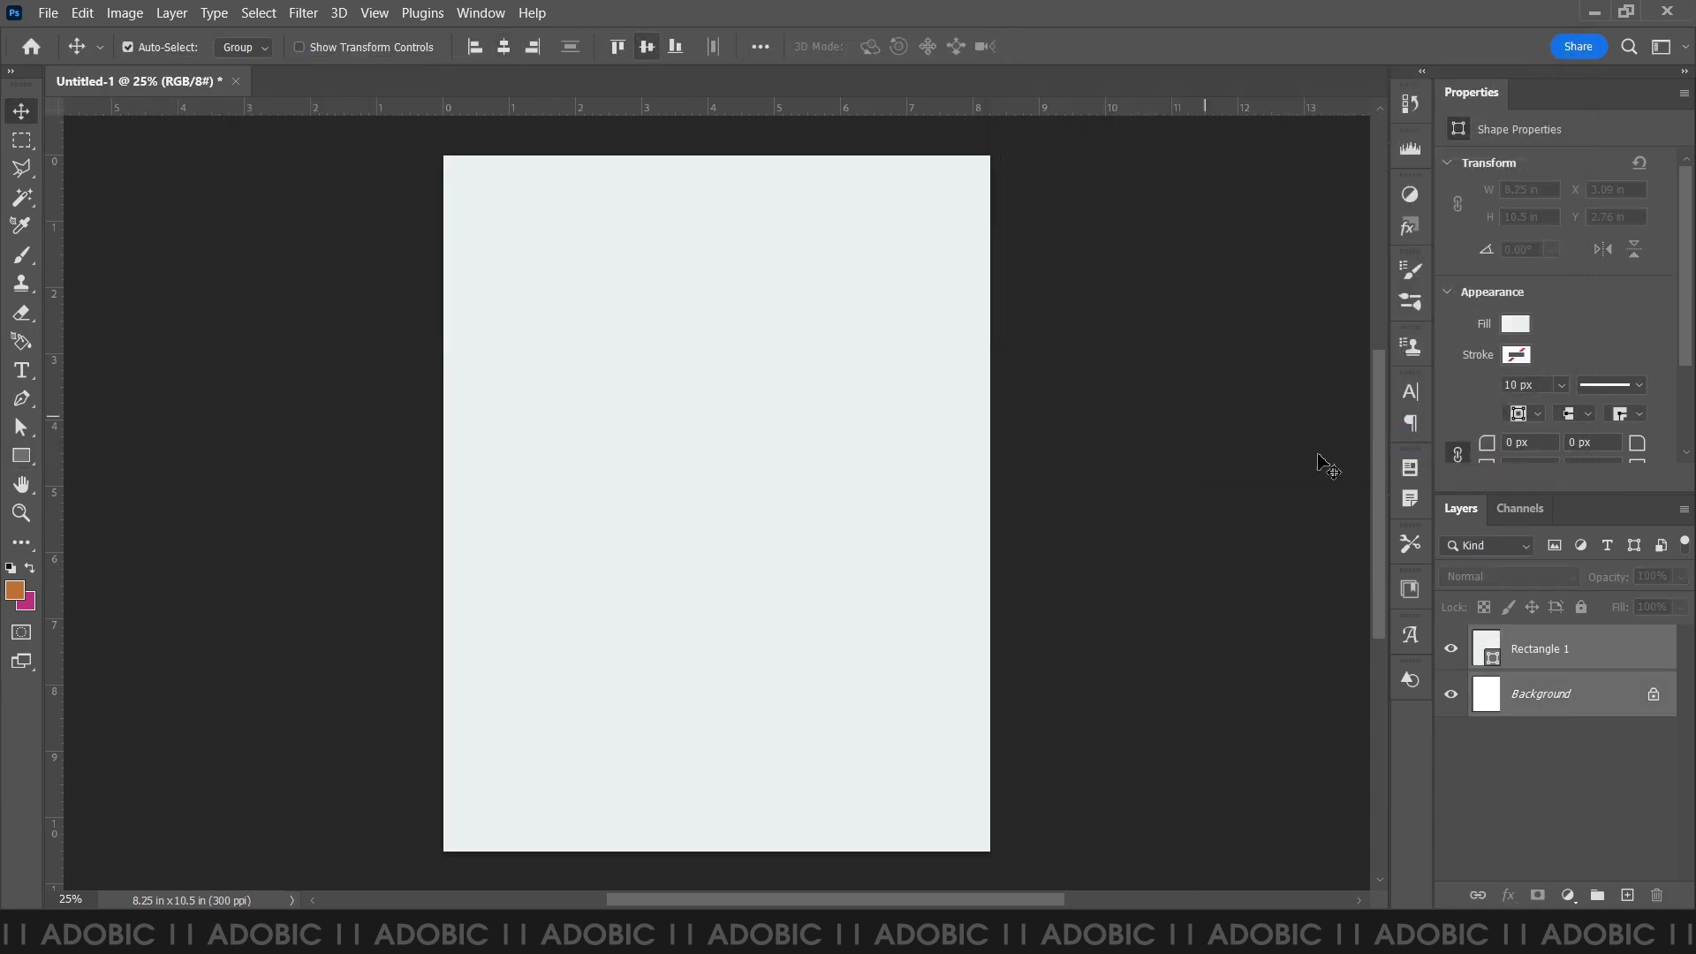
{"action": "left_click", "coordinate": [1104, 464]}
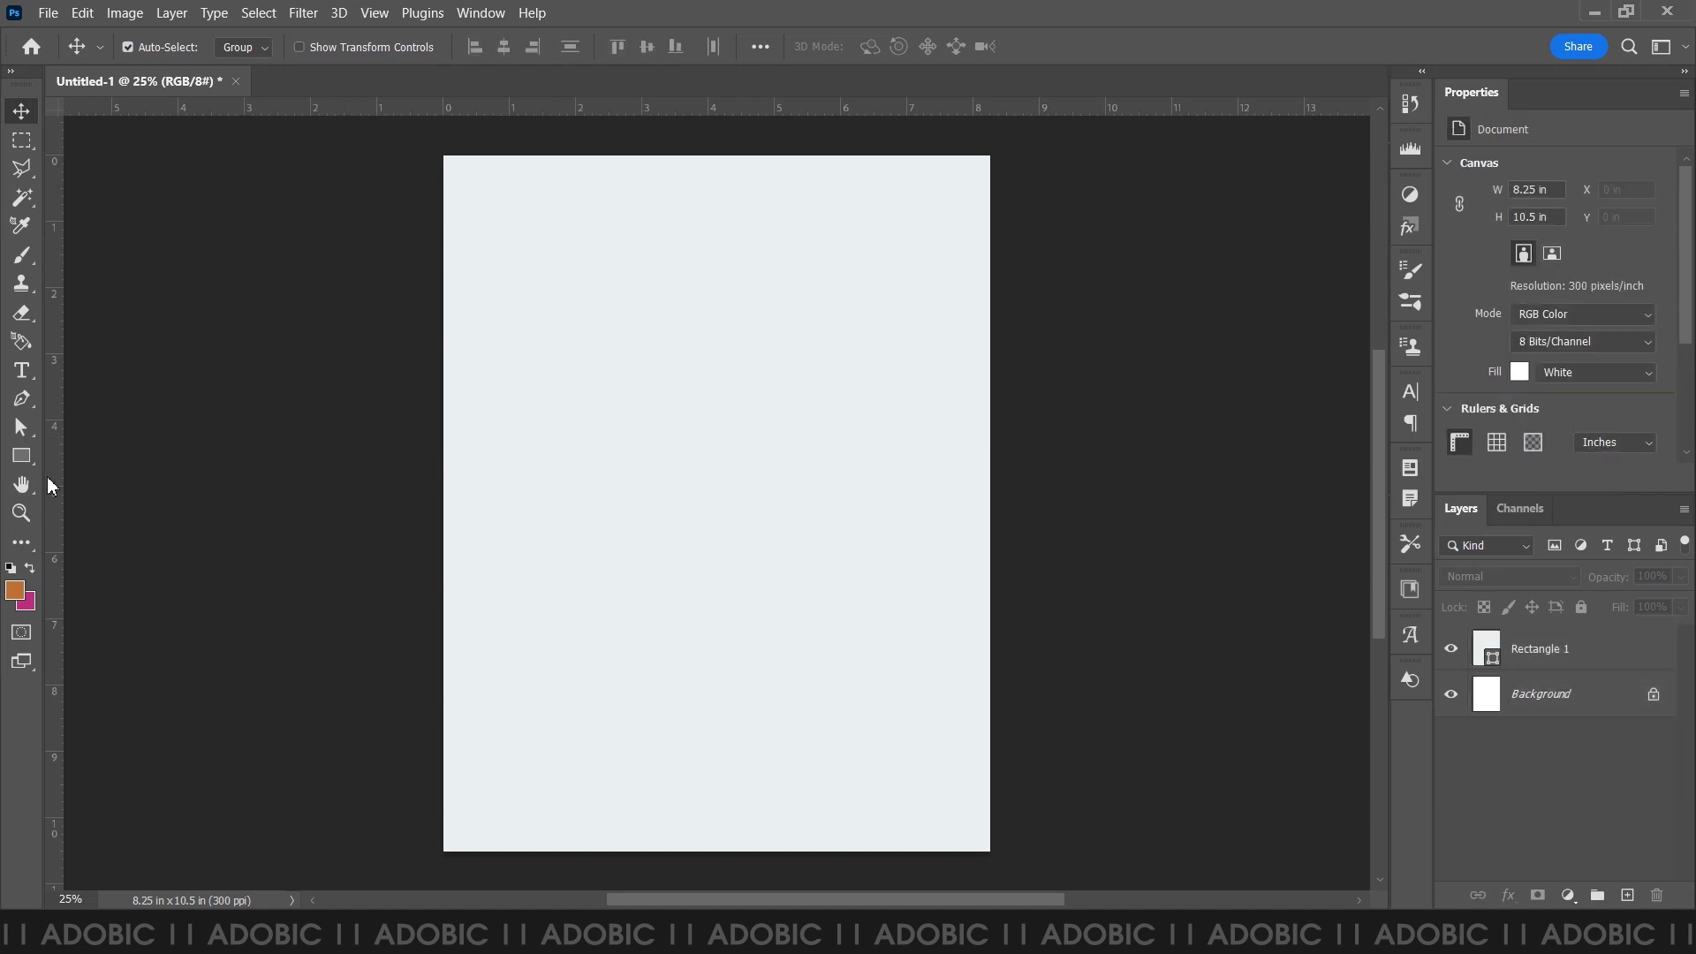
{"action": "left_click", "coordinate": [21, 456]}
- Draw a diagonal line from the top edge to the bottom-left with dark teal 145659 stroke
{"action": "left_click", "coordinate": [106, 518]}
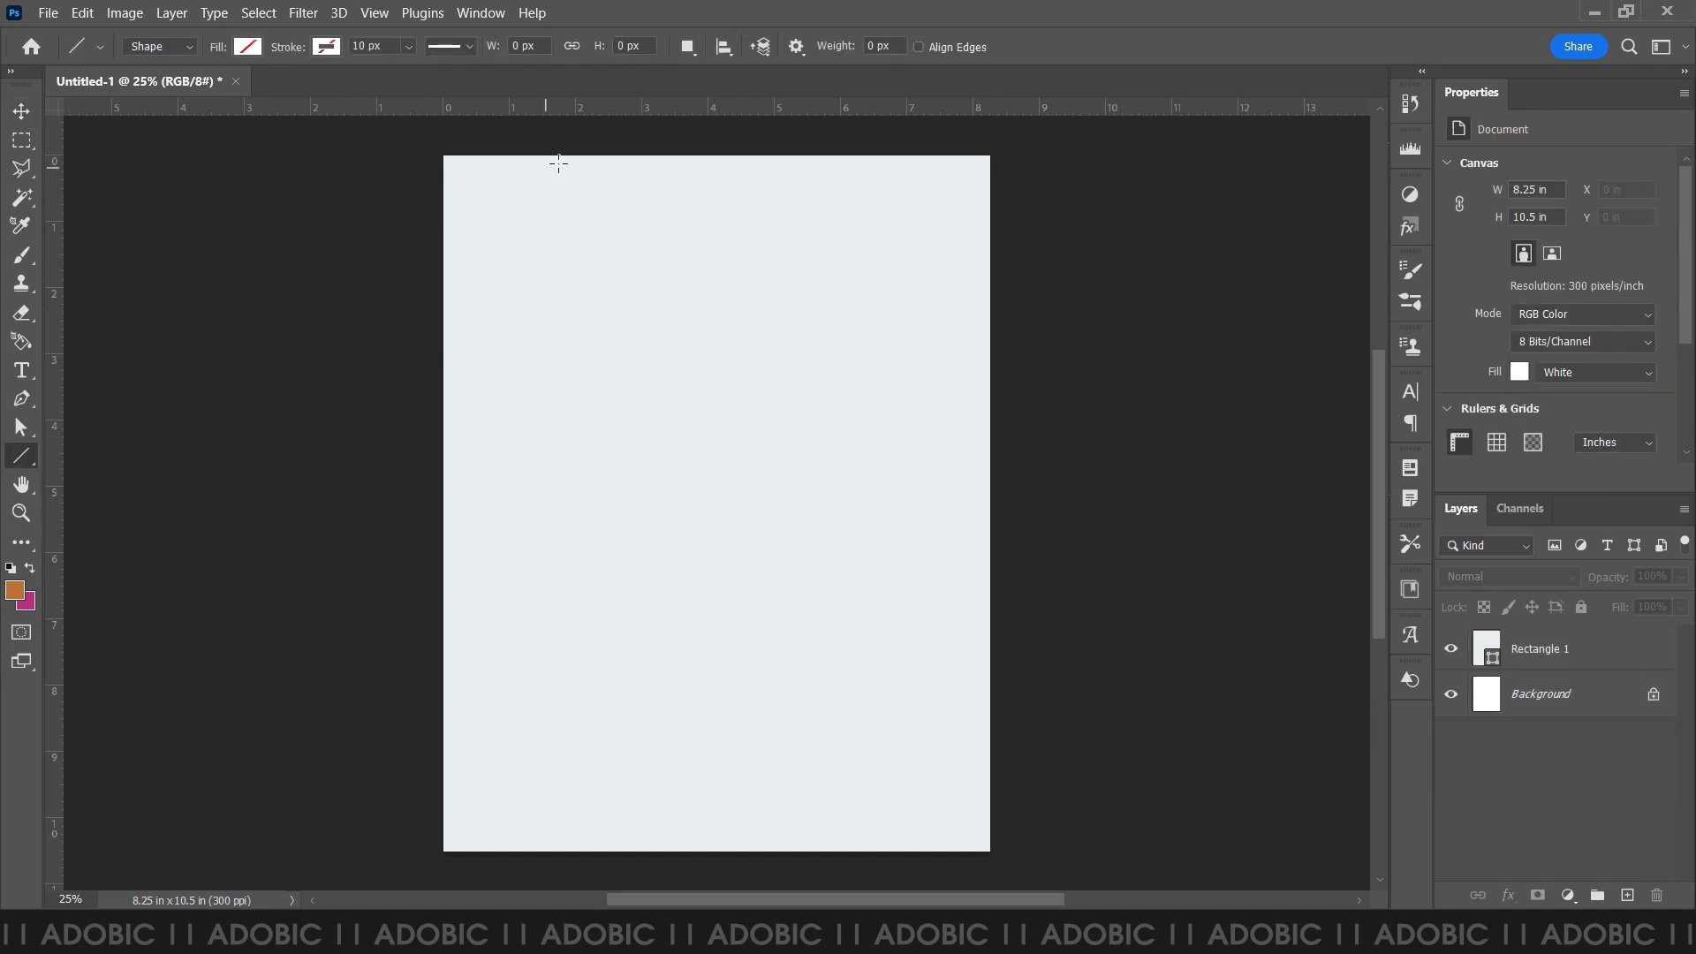
{"action": "left_click_drag", "start_coordinate": [670, 148], "coordinate": [441, 858]}
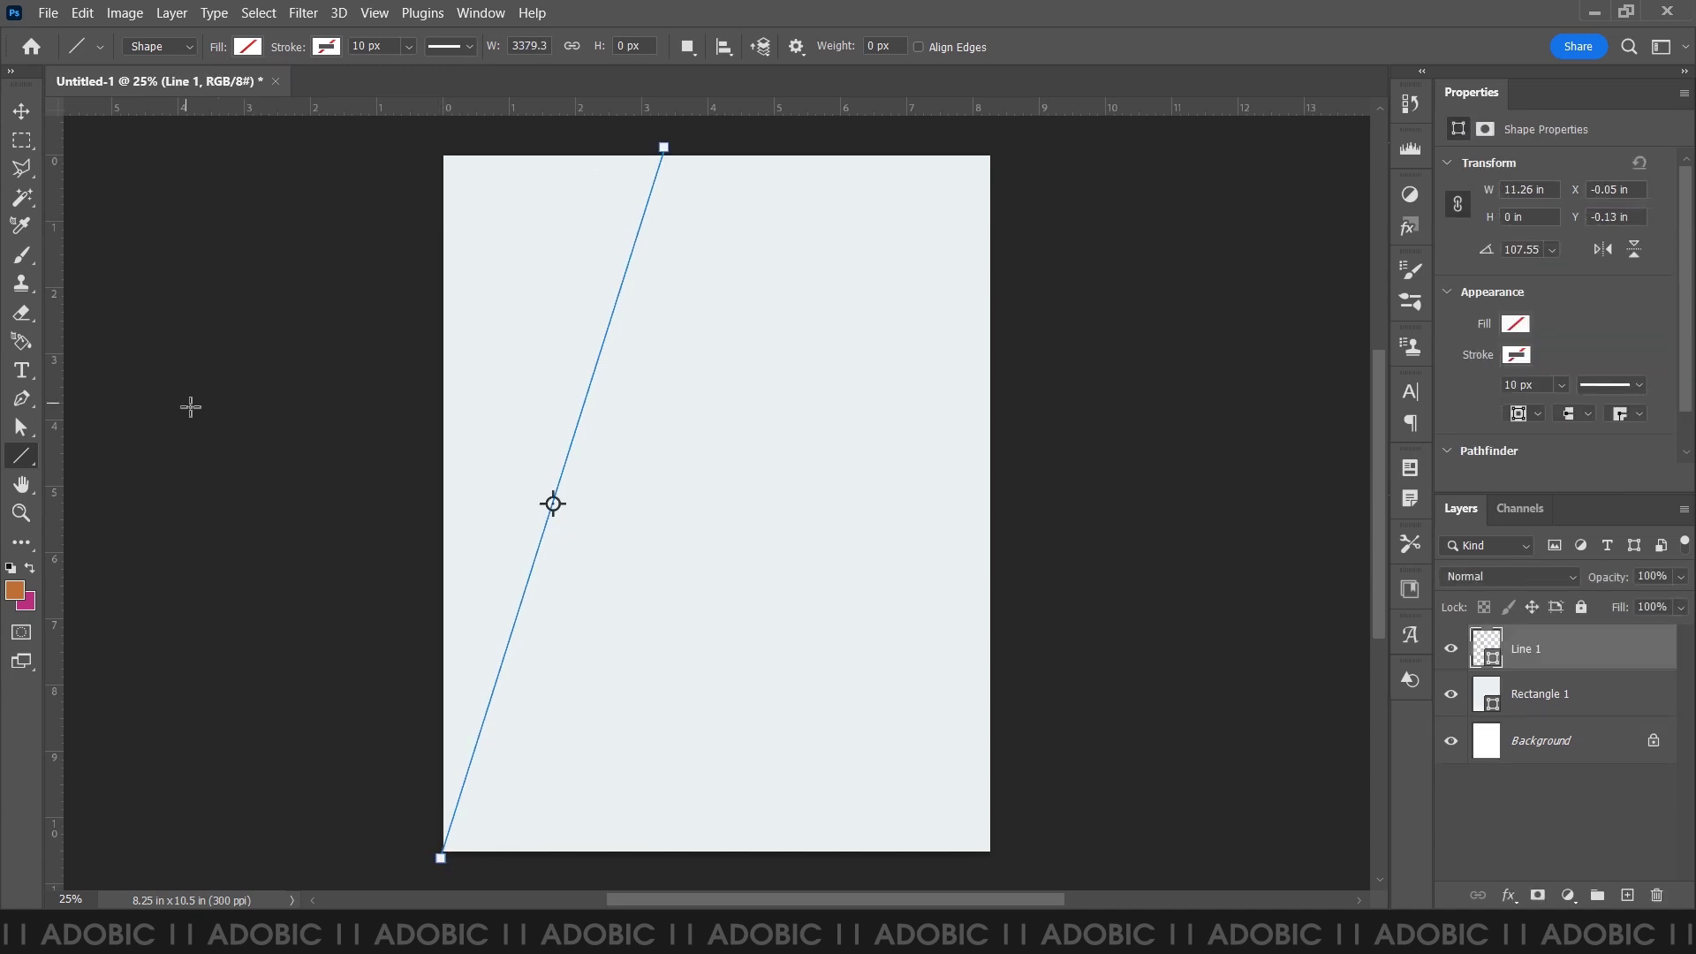
{"action": "left_click", "coordinate": [324, 49]}
{"action": "left_click", "coordinate": [463, 88]}
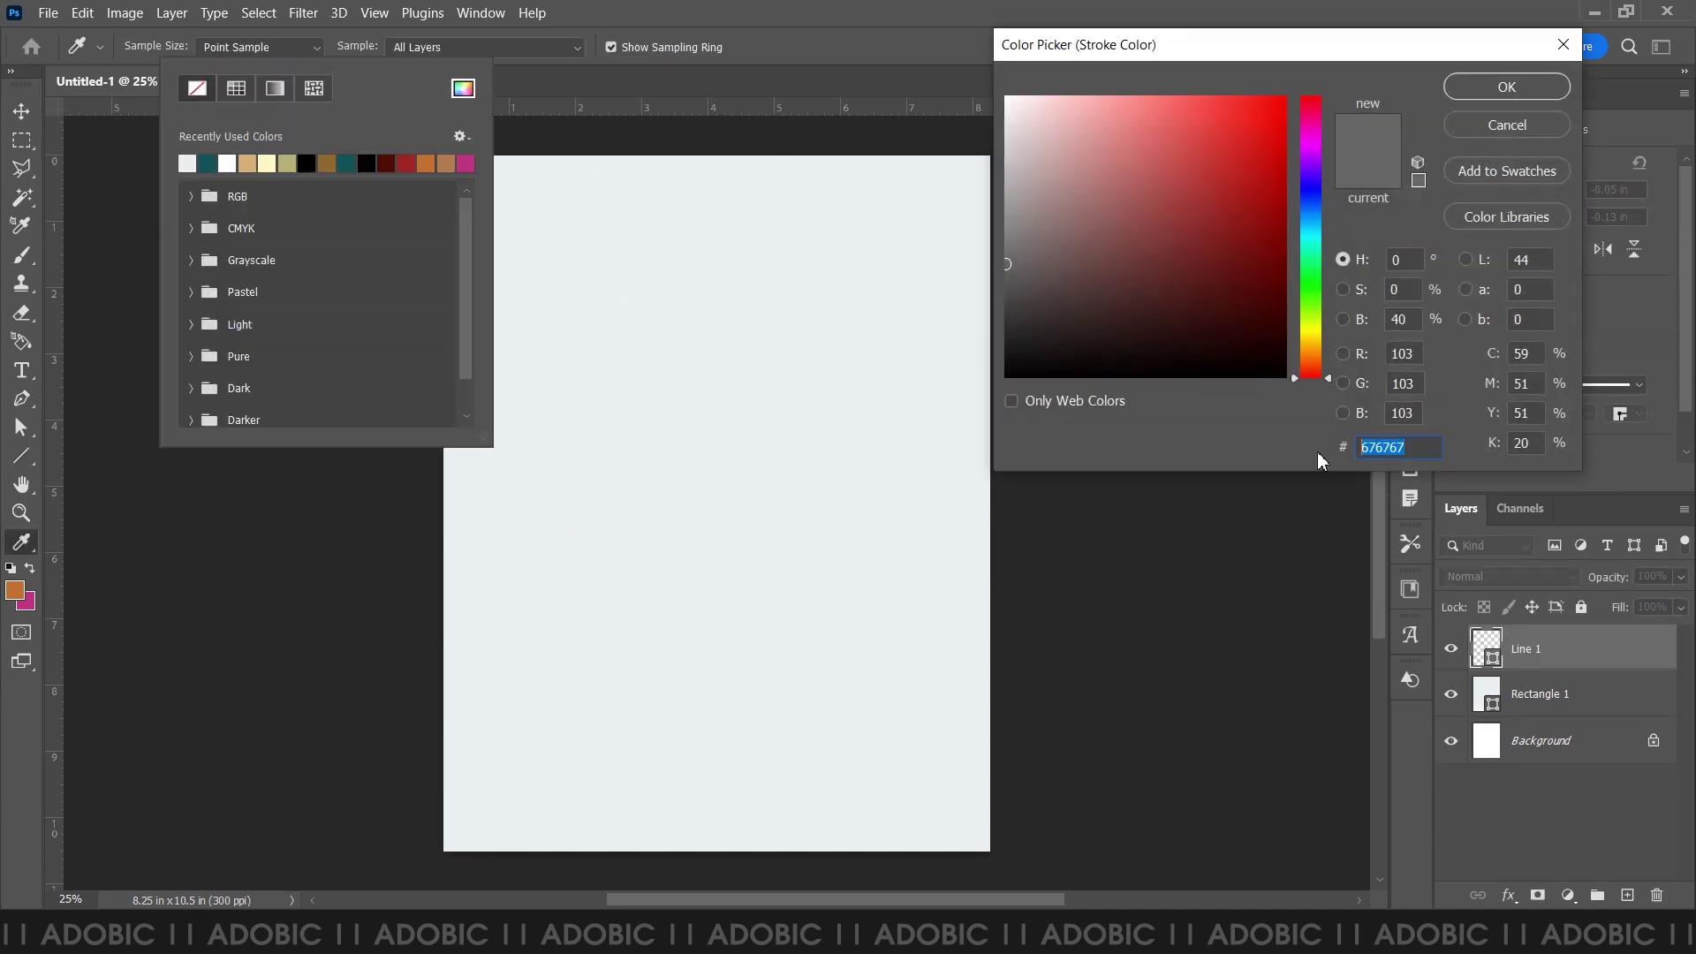
{"action": "type", "text": "1456"}
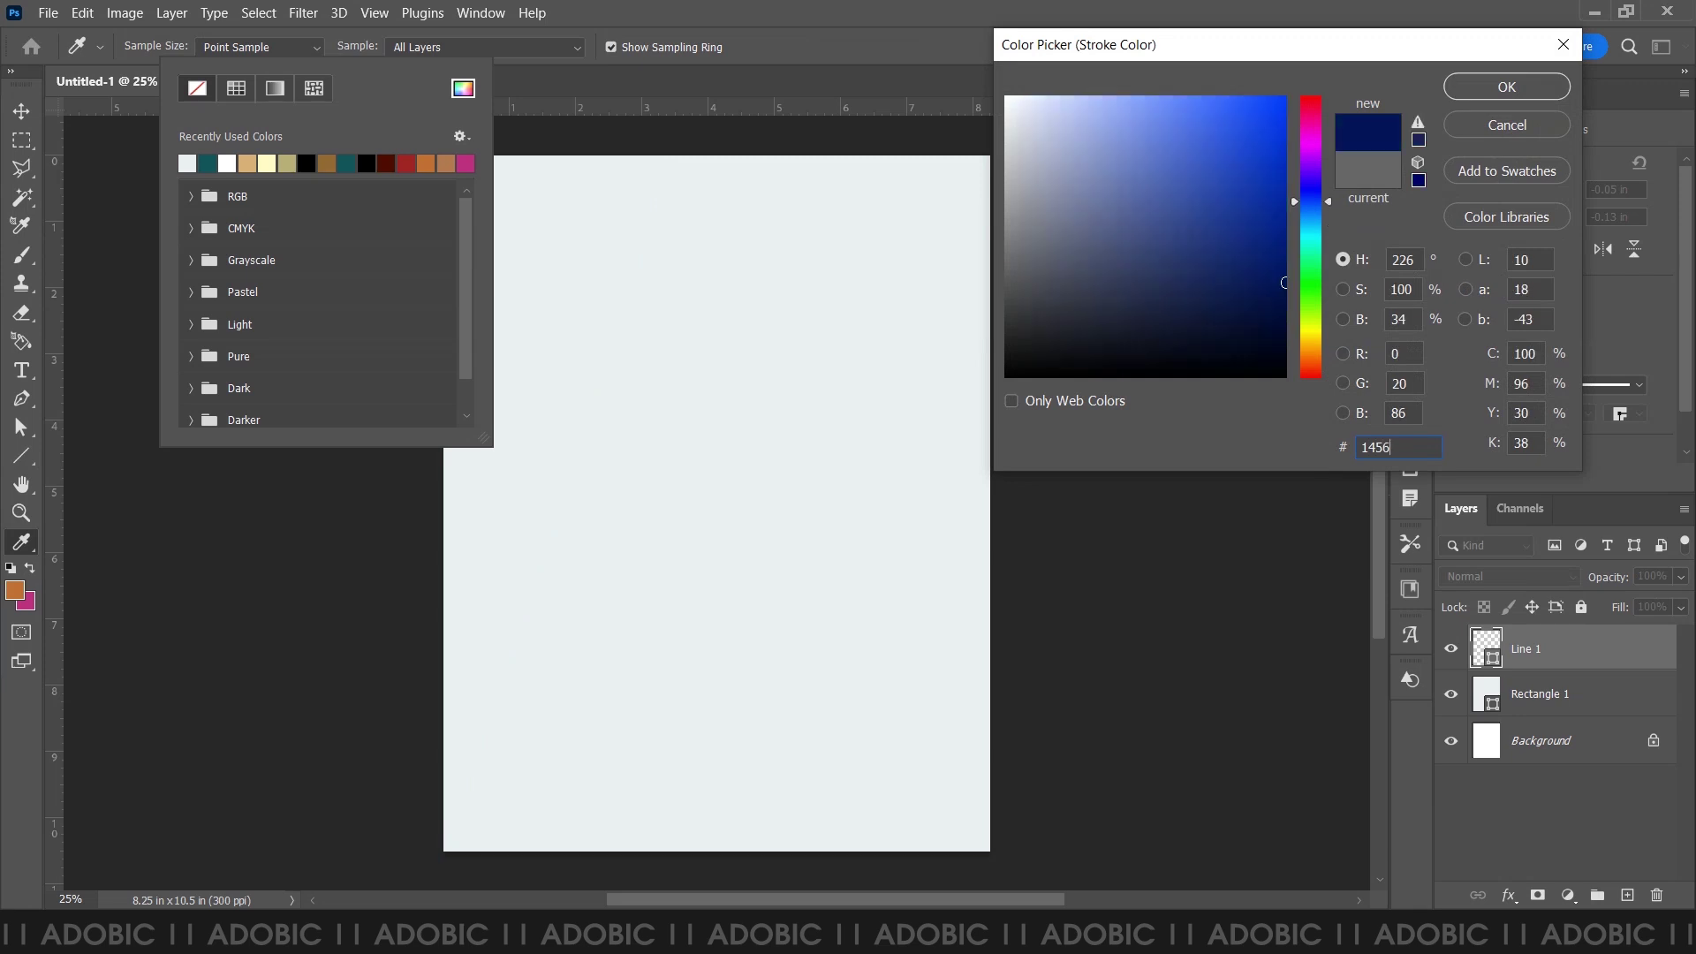
{"action": "type", "text": "59"}
{"action": "left_click", "coordinate": [1507, 86]}
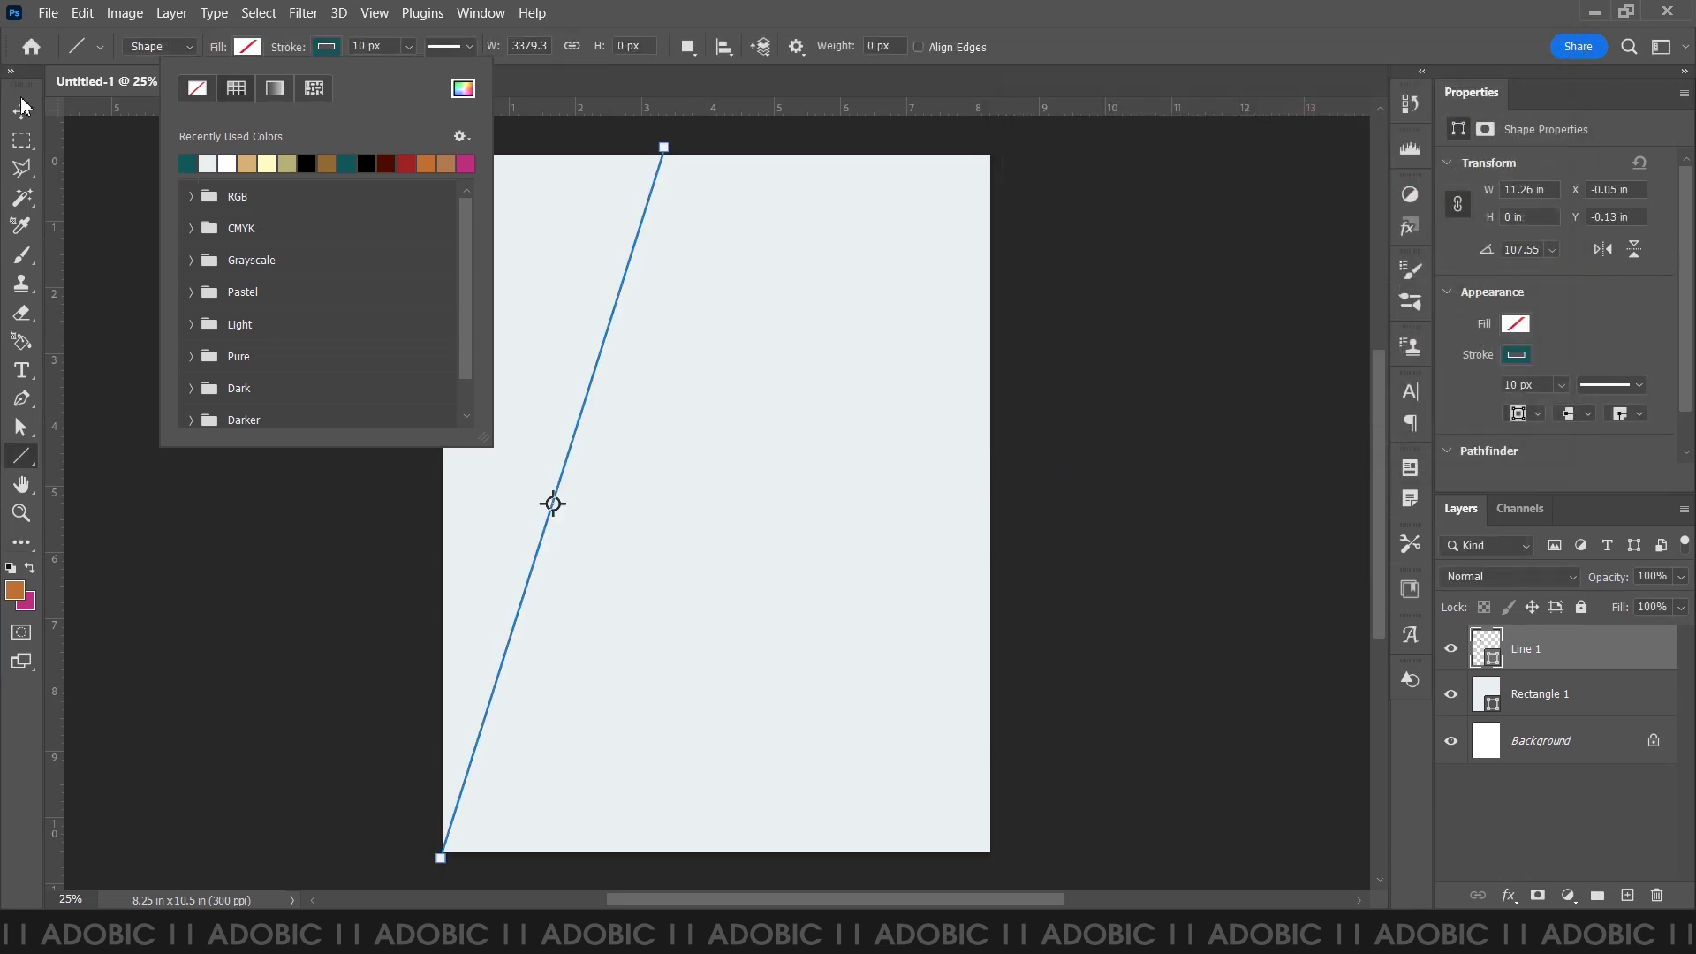
- Repeat the diagonal line as evenly offset copies across the page
{"action": "key", "text": "v"}
{"action": "scroll", "coordinate": [663, 181], "scroll_direction": "up", "scroll_amount": 2}
{"action": "left_click", "coordinate": [663, 181]}
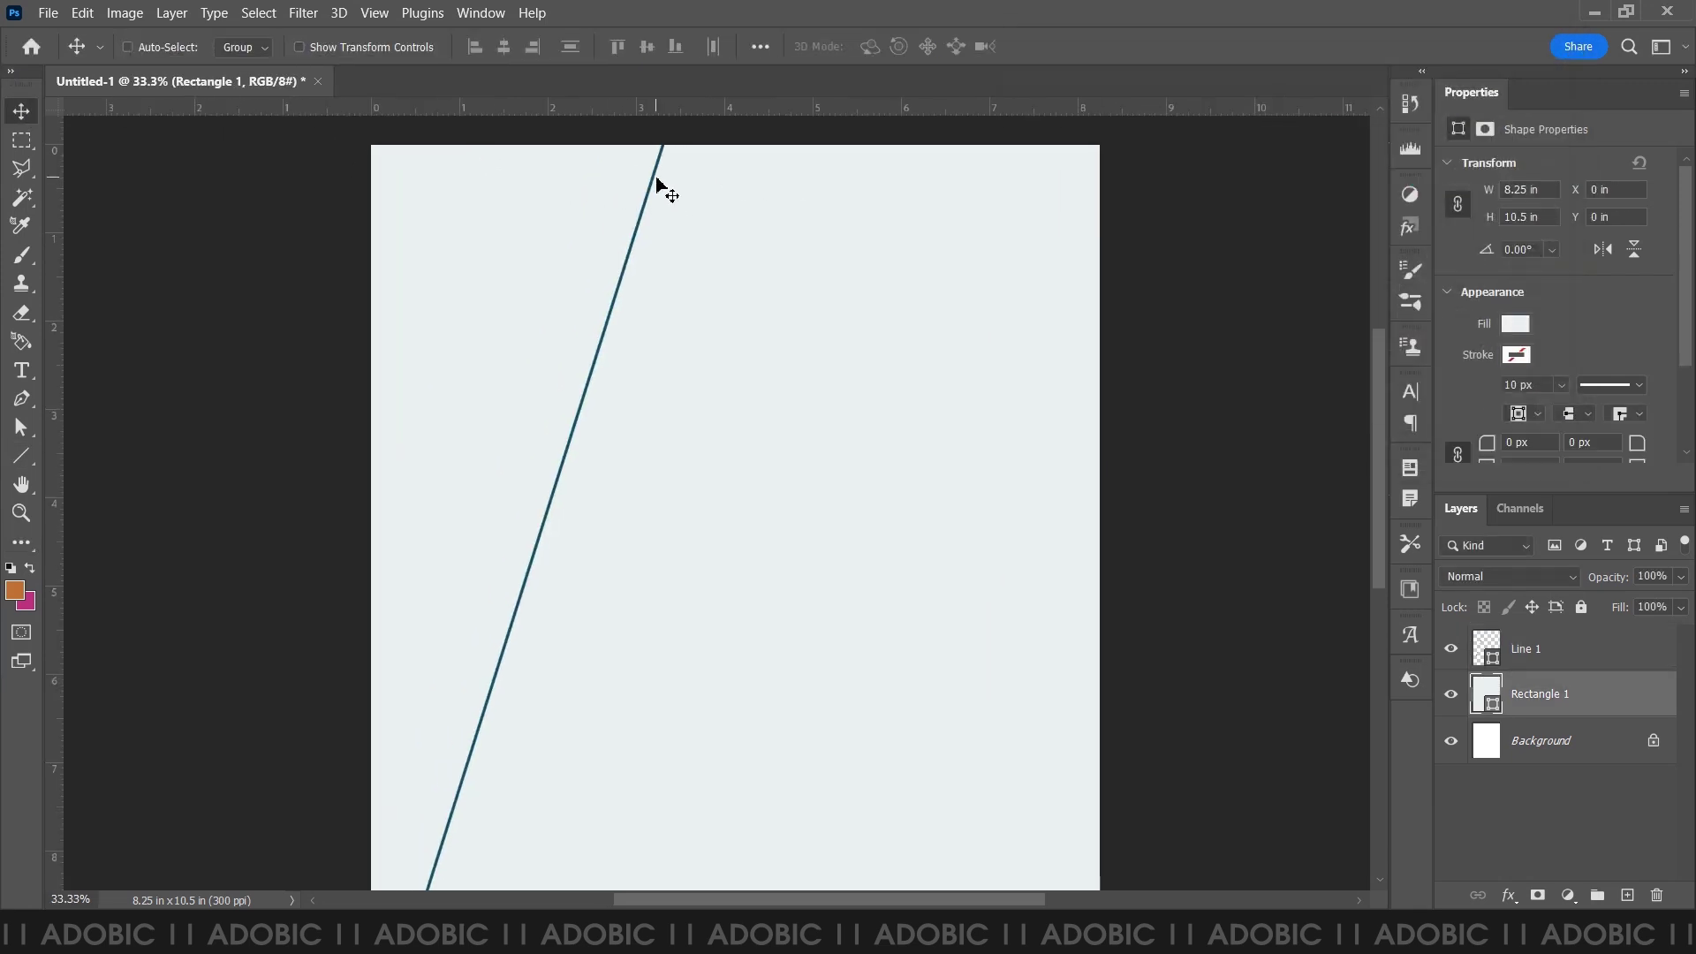
{"action": "left_click", "coordinate": [1527, 651]}
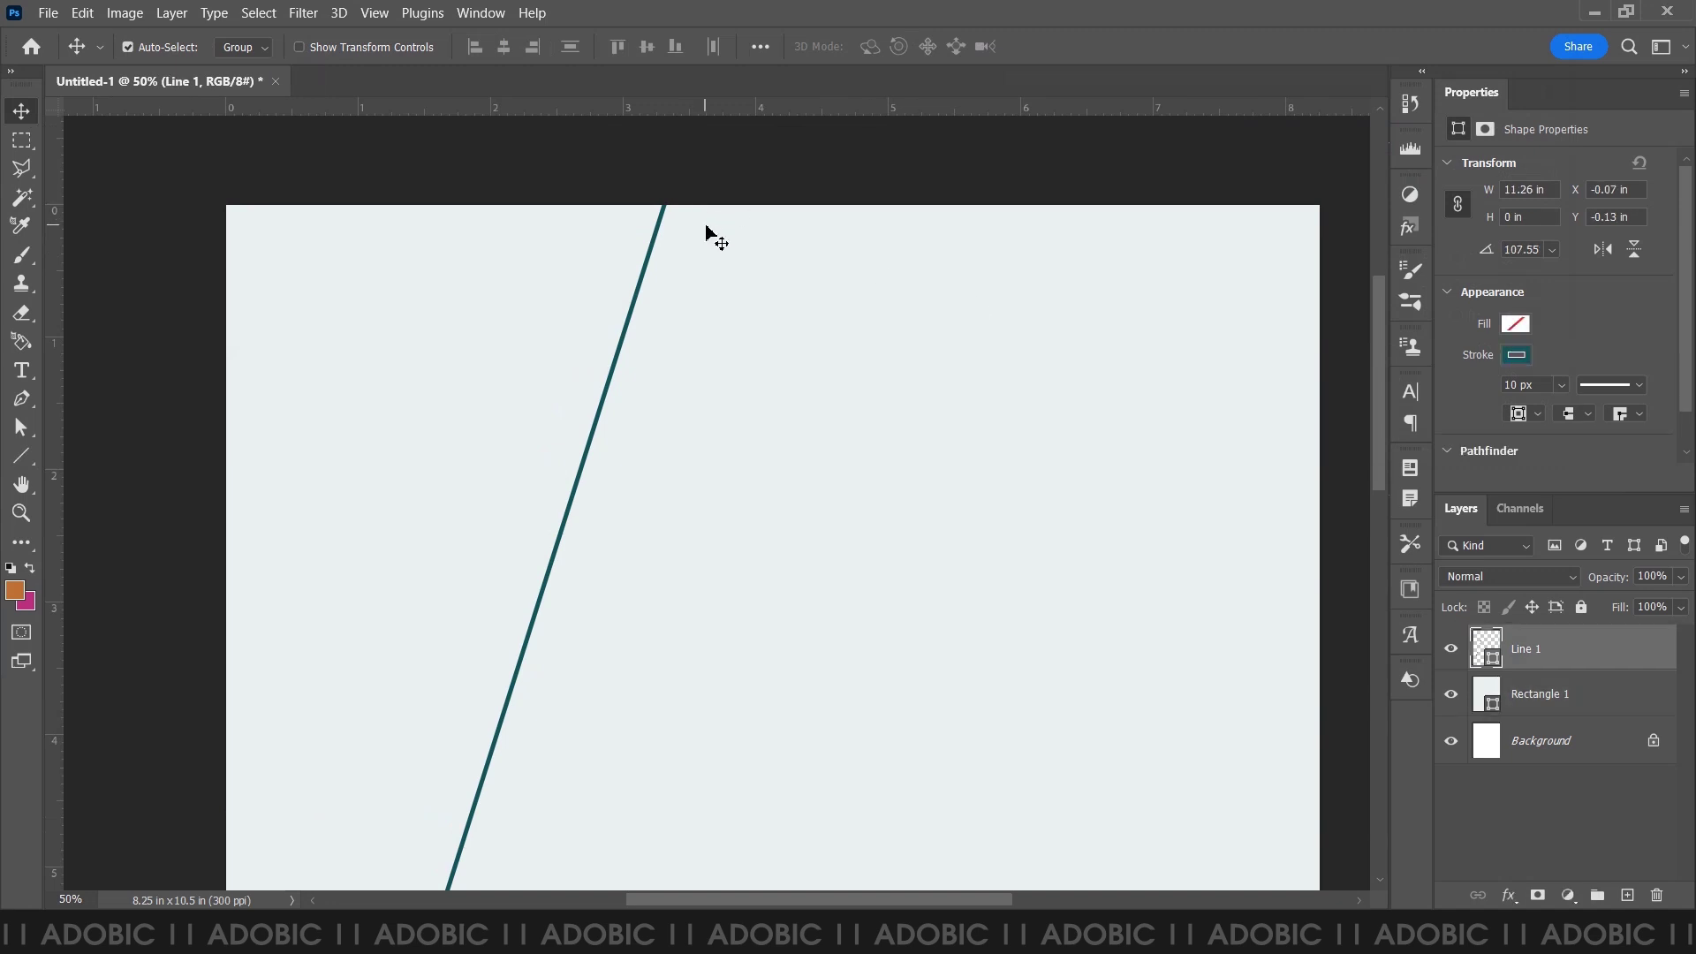
{"action": "key", "text": "ctrl+t"}
{"action": "left_click_drag", "start_coordinate": [659, 235], "coordinate": [683, 247]}
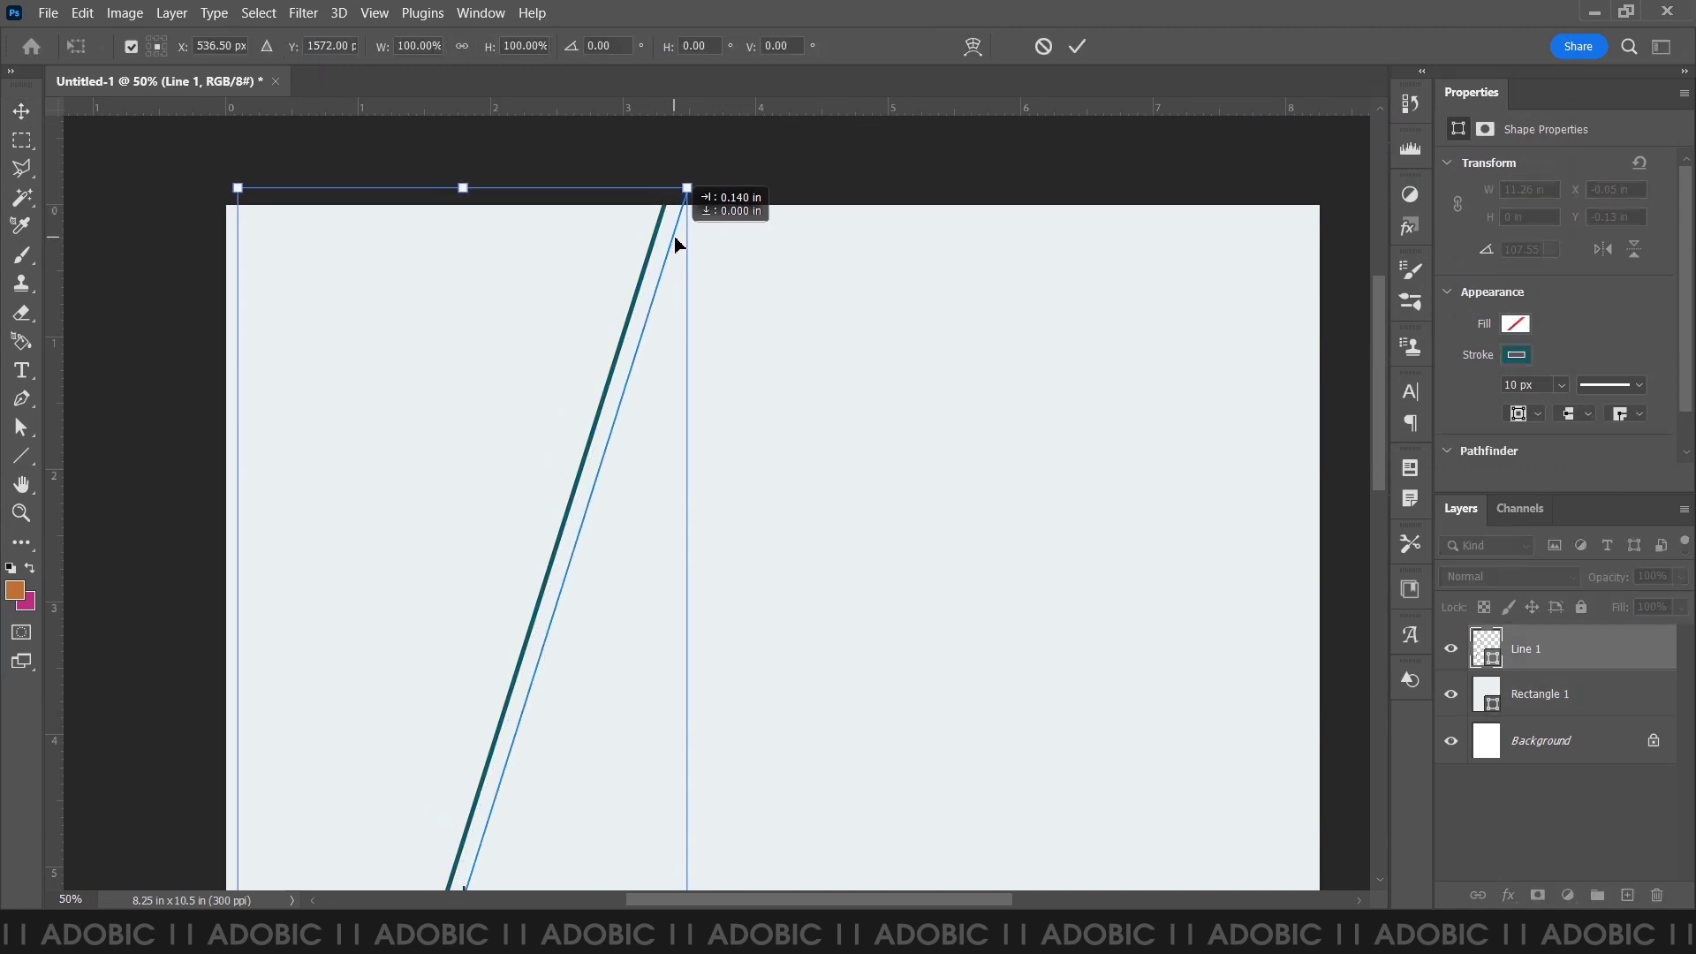
{"action": "left_click_drag", "start_coordinate": [683, 247], "coordinate": [681, 244]}
{"action": "key", "text": "Return"}
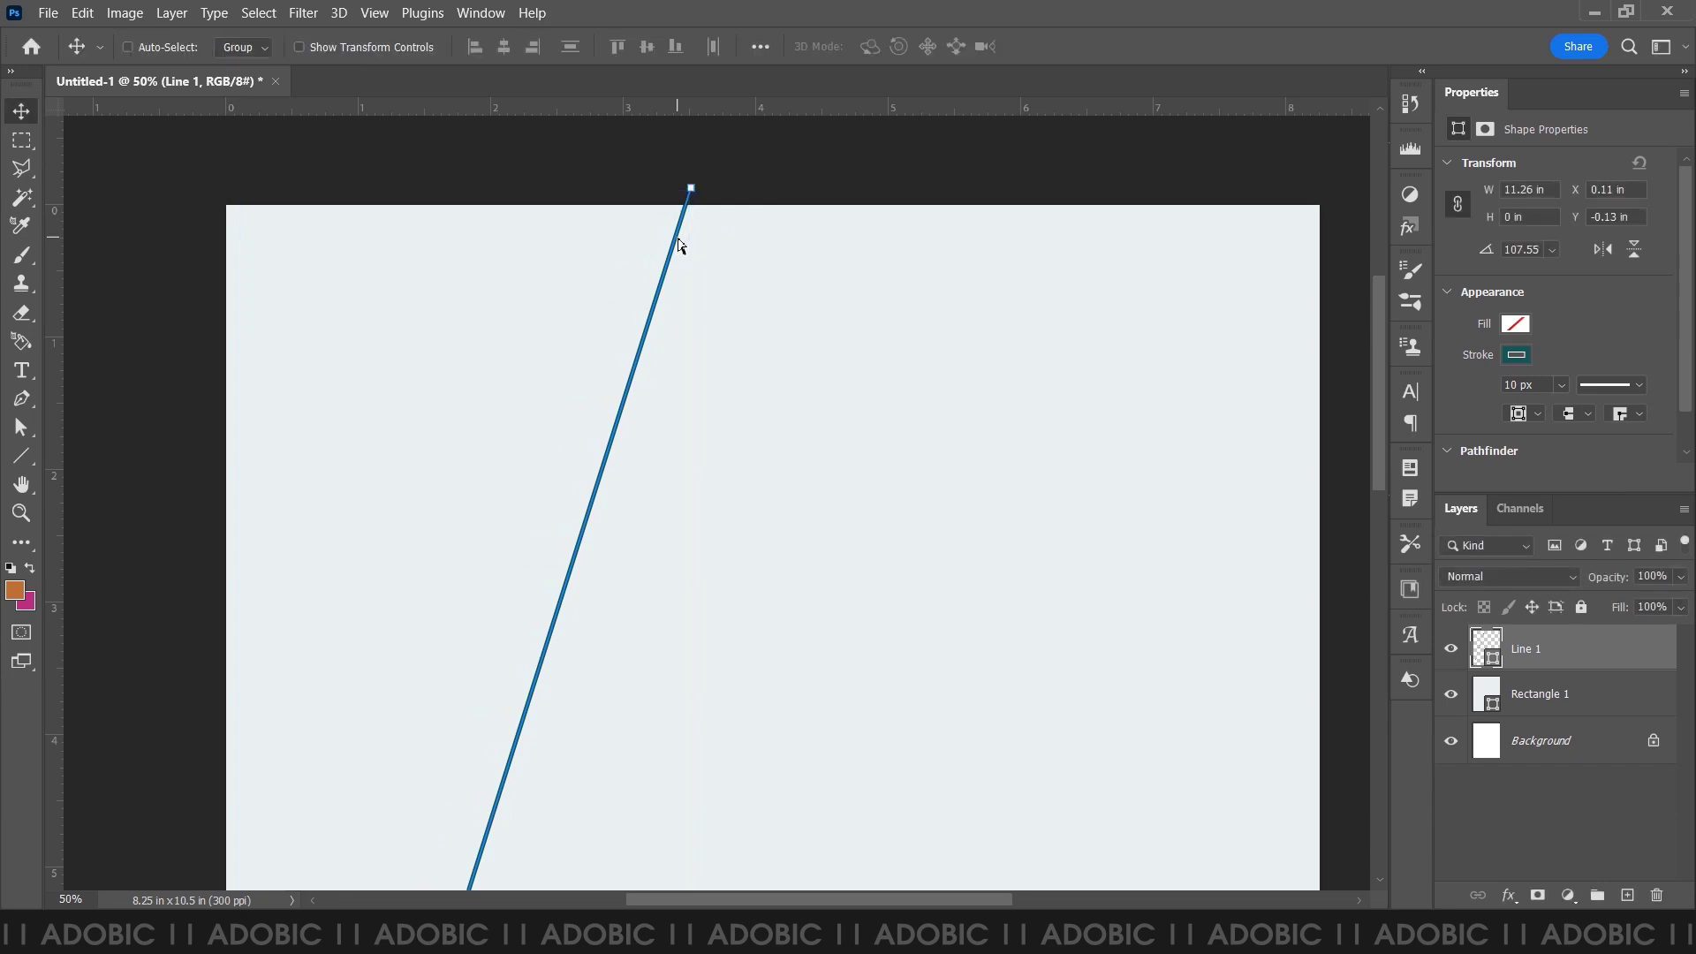
{"action": "key", "text": "shift+Right"}
{"action": "key", "text": "shift+Right"}
{"action": "key", "text": "shift+Right"}
{"action": "key", "text": "ctrl+0"}
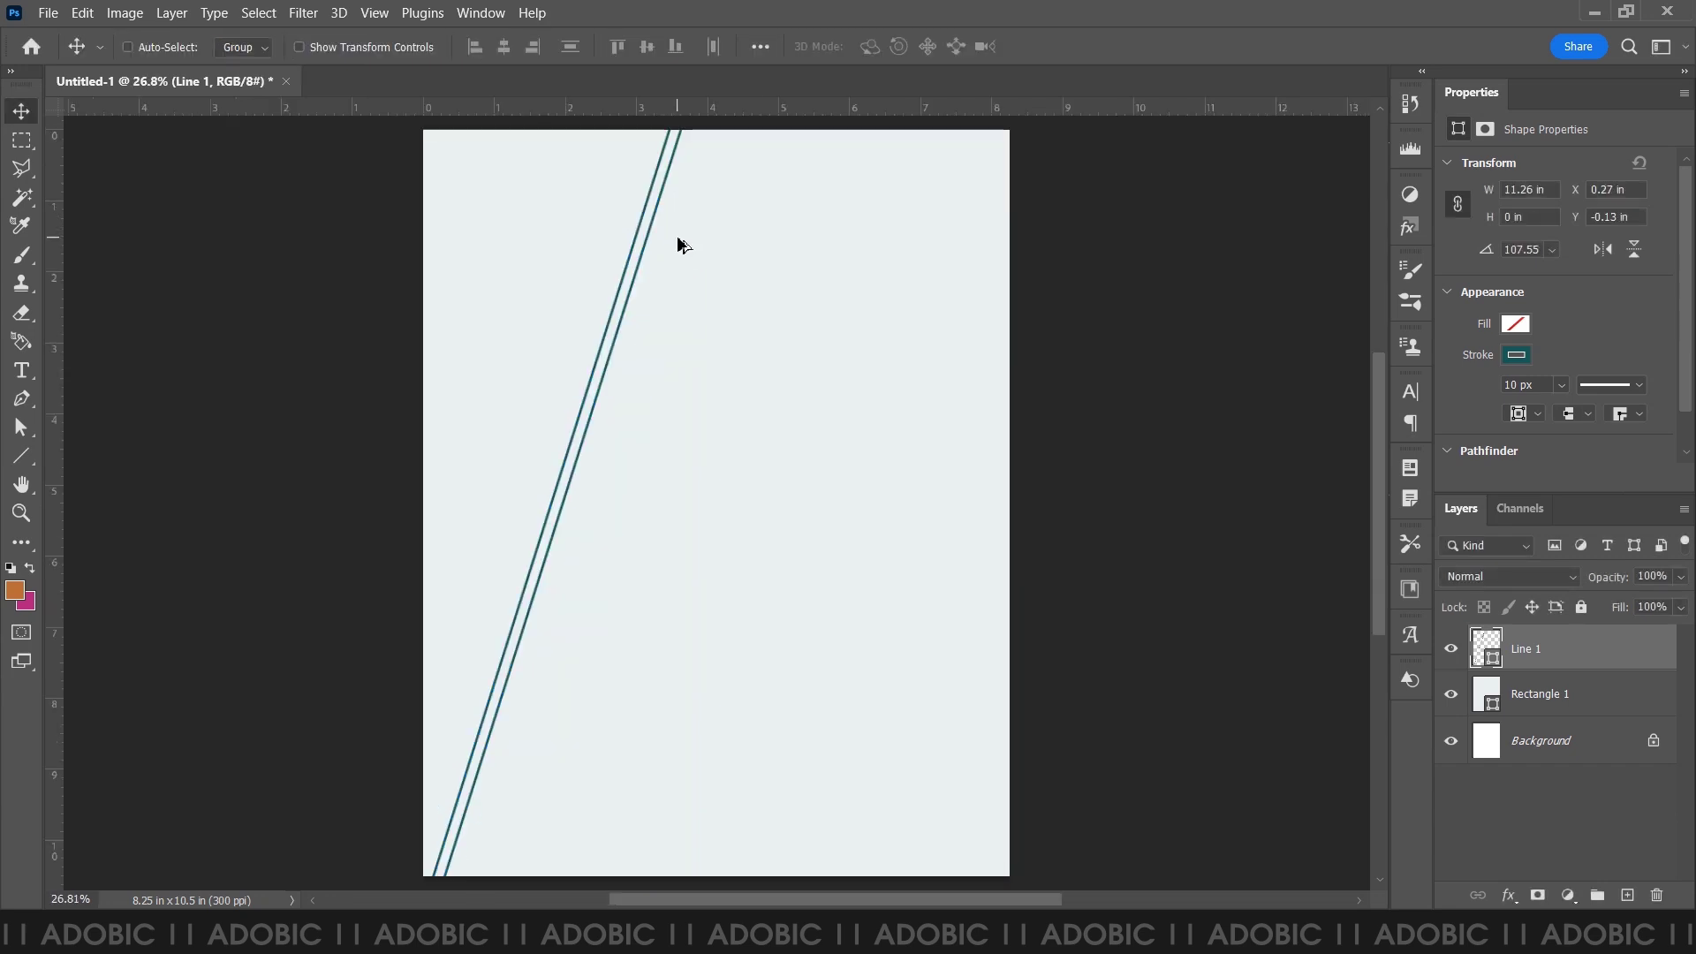
{"action": "key", "text": "shift+alt+Right"}
{"action": "key", "text": "shift+alt+Right"}
{"action": "key", "text": "shift+alt+Right"}
{"action": "key", "text": "ctrl+alt+shift+t"}
{"action": "key", "text": "ctrl+alt+shift+t"}
{"action": "key", "text": "ctrl+alt+shift+t"}
{"action": "key", "text": "ctrl+alt+shift+t"}
{"action": "key", "text": "ctrl+alt+shift+t"}
{"action": "key", "text": "ctrl+alt+shift+t"}
{"action": "key", "text": "ctrl+alt+shift+t"}
{"action": "key", "text": "ctrl+alt+shift+t"}
{"action": "key", "text": "ctrl+alt+shift+t"}
{"action": "key", "text": "ctrl+alt+shift+t"}
{"action": "key", "text": "ctrl+alt+shift+t"}
{"action": "key", "text": "ctrl+alt+shift+t"}
{"action": "key", "text": "ctrl+alt+shift+t"}
{"action": "key", "text": "ctrl+alt+shift+t"}
{"action": "key", "text": "ctrl+alt+shift+t"}
{"action": "key", "text": "ctrl+alt+shift+t"}
{"action": "key", "text": "ctrl+alt+shift+t"}
{"action": "key", "text": "ctrl+alt+shift+t"}
{"action": "key", "text": "ctrl+alt+shift+t"}
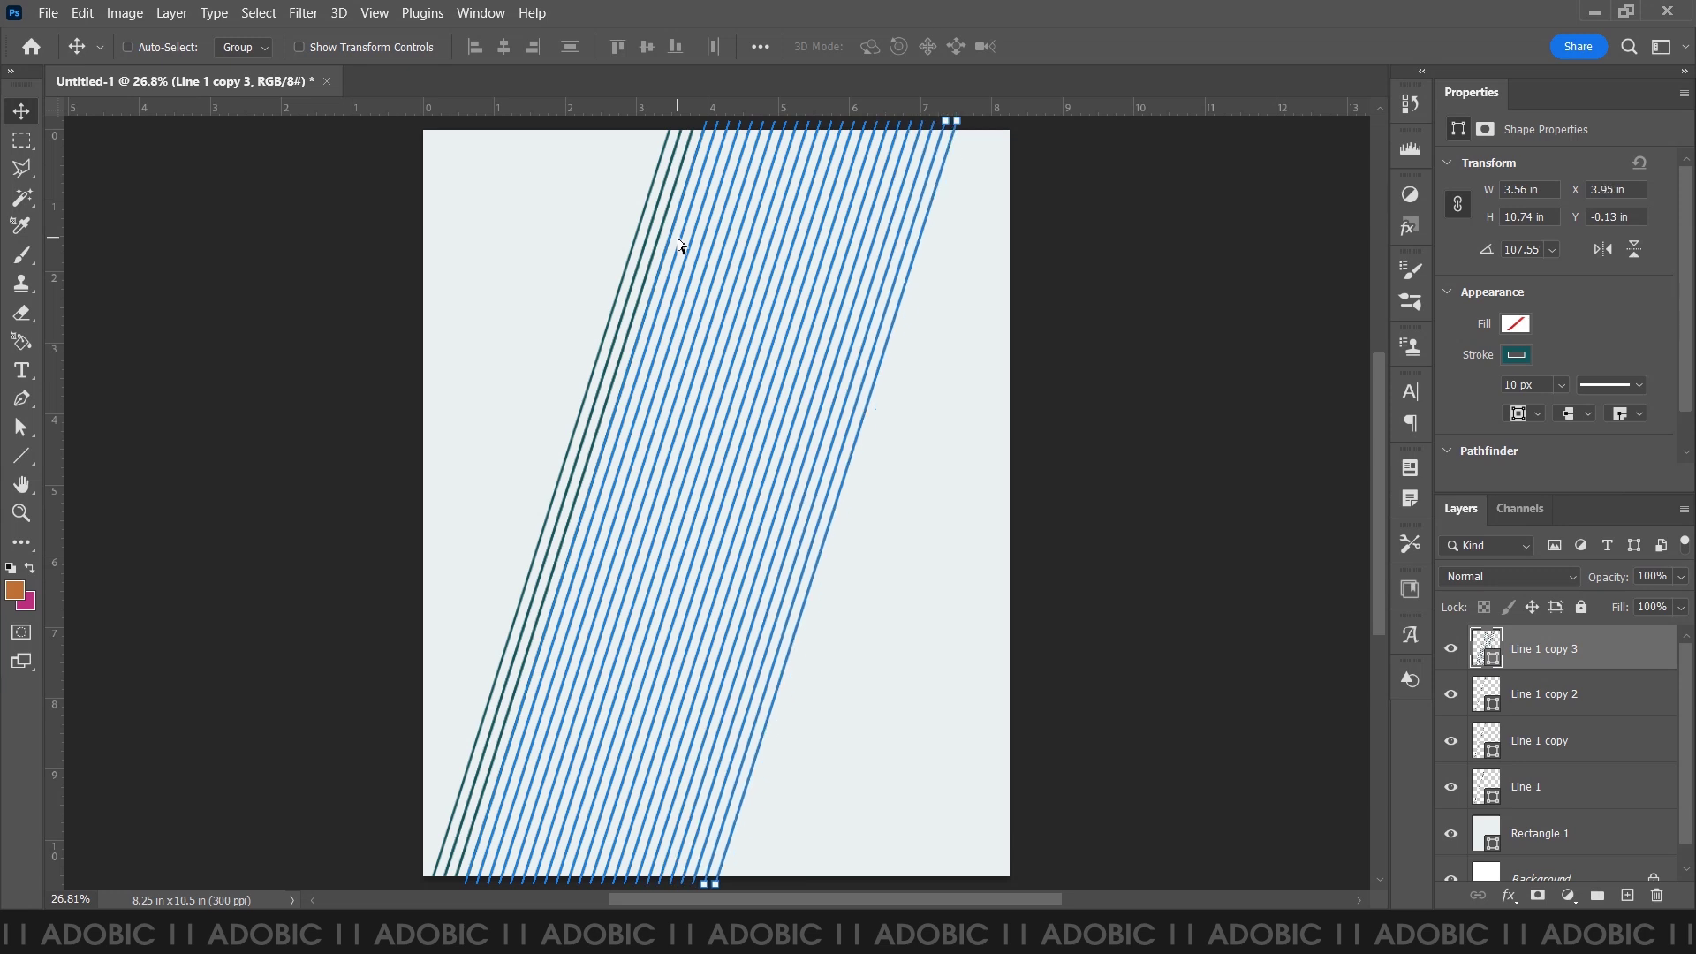
{"action": "key", "text": "ctrl+alt+shift+t"}
{"action": "key", "text": "ctrl+alt+shift+t"}
{"action": "key", "text": "ctrl+alt+shift+t"}
{"action": "key", "text": "ctrl+alt+shift+t"}
{"action": "key", "text": "ctrl+alt+shift+t"}
{"action": "key", "text": "ctrl+alt+shift+t"}
{"action": "key", "text": "ctrl+alt+shift+t"}
{"action": "key", "text": "ctrl+alt+shift+t"}
{"action": "key", "text": "ctrl+alt+shift+t"}
{"action": "key", "text": "ctrl+alt+shift+t"}
{"action": "key", "text": "ctrl+alt+shift+t"}
{"action": "key", "text": "ctrl+alt+shift+t"}
{"action": "key", "text": "ctrl+alt+shift+t"}
{"action": "key", "text": "ctrl+alt+shift+t"}
{"action": "key", "text": "ctrl+alt+shift+t"}
{"action": "key", "text": "ctrl+alt+shift+t"}
{"action": "key", "text": "ctrl+alt+shift+t"}
{"action": "key", "text": "ctrl+alt+shift+t"}
{"action": "key", "text": "ctrl+alt+shift+t"}
{"action": "key", "text": "ctrl+alt+shift+t"}
{"action": "key", "text": "ctrl+alt+shift+t"}
{"action": "key", "text": "ctrl+alt+shift+t"}
{"action": "key", "text": "ctrl+alt+shift+t"}
{"action": "key", "text": "ctrl+alt+shift+t"}
{"action": "key", "text": "ctrl+alt+shift+t"}
{"action": "key", "text": "ctrl+alt+shift+t"}
{"action": "key", "text": "ctrl+alt+shift+t"}
{"action": "key", "text": "ctrl+alt+shift+t"}
{"action": "key", "text": "ctrl+alt+shift+t"}
{"action": "key", "text": "ctrl+alt+shift+t"}
{"action": "key", "text": "ctrl+alt+shift+t"}
{"action": "key", "text": "ctrl+alt+shift+t"}
{"action": "key", "text": "ctrl+alt+shift+t"}
{"action": "key", "text": "ctrl+alt+shift+t"}
{"action": "key", "text": "ctrl+alt+shift+t"}
{"action": "key", "text": "ctrl+alt+shift+t"}
{"action": "key", "text": "ctrl+alt+shift+t"}
{"action": "key", "text": "ctrl+alt+shift+t"}
{"action": "key", "text": "ctrl+alt+shift+t"}
{"action": "key", "text": "ctrl+alt+shift+t"}
{"action": "key", "text": "ctrl+alt+shift+t"}
{"action": "key", "text": "ctrl+alt+shift+t"}
{"action": "key", "text": "ctrl+alt+shift+t"}
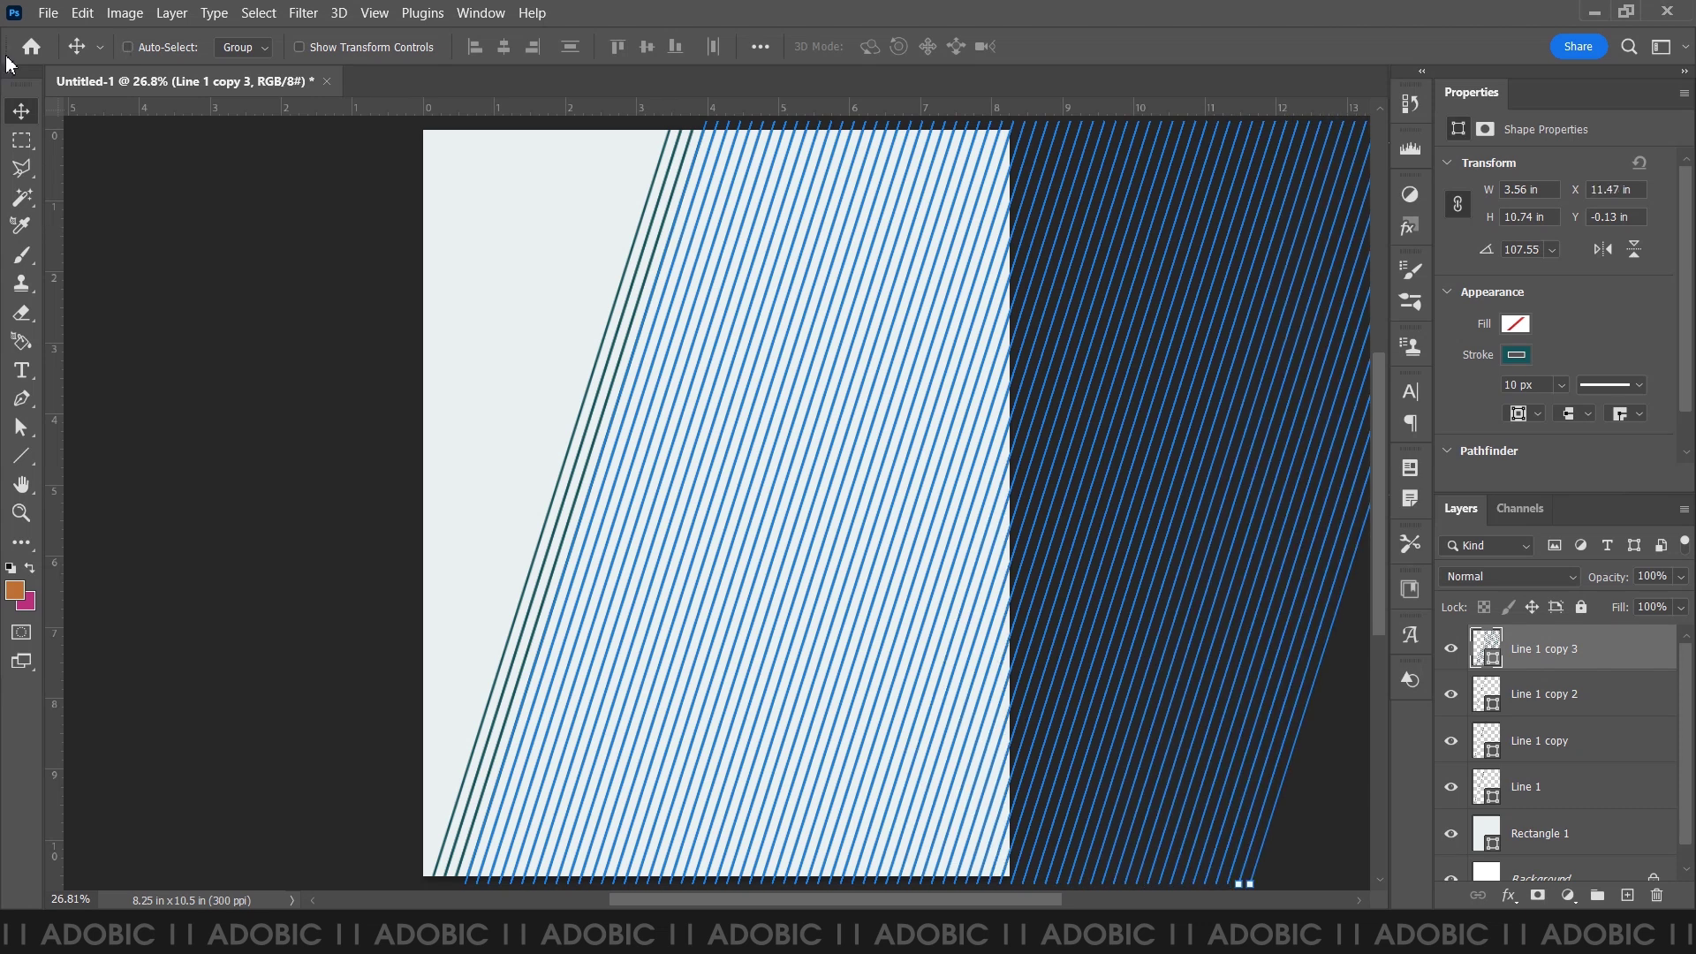
- Merge the line copies into one layer, shift it to cover the page, and set opacity to 15%
{"action": "key", "text": "ctrl+e"}
{"action": "key", "text": "ctrl+minus"}
{"action": "key", "text": "ctrl+minus"}
{"action": "key", "text": "ctrl+minus"}
{"action": "scroll", "coordinate": [689, 330], "scroll_direction": "up", "scroll_amount": 2}
{"action": "left_click", "coordinate": [698, 358], "text": "ctrl"}
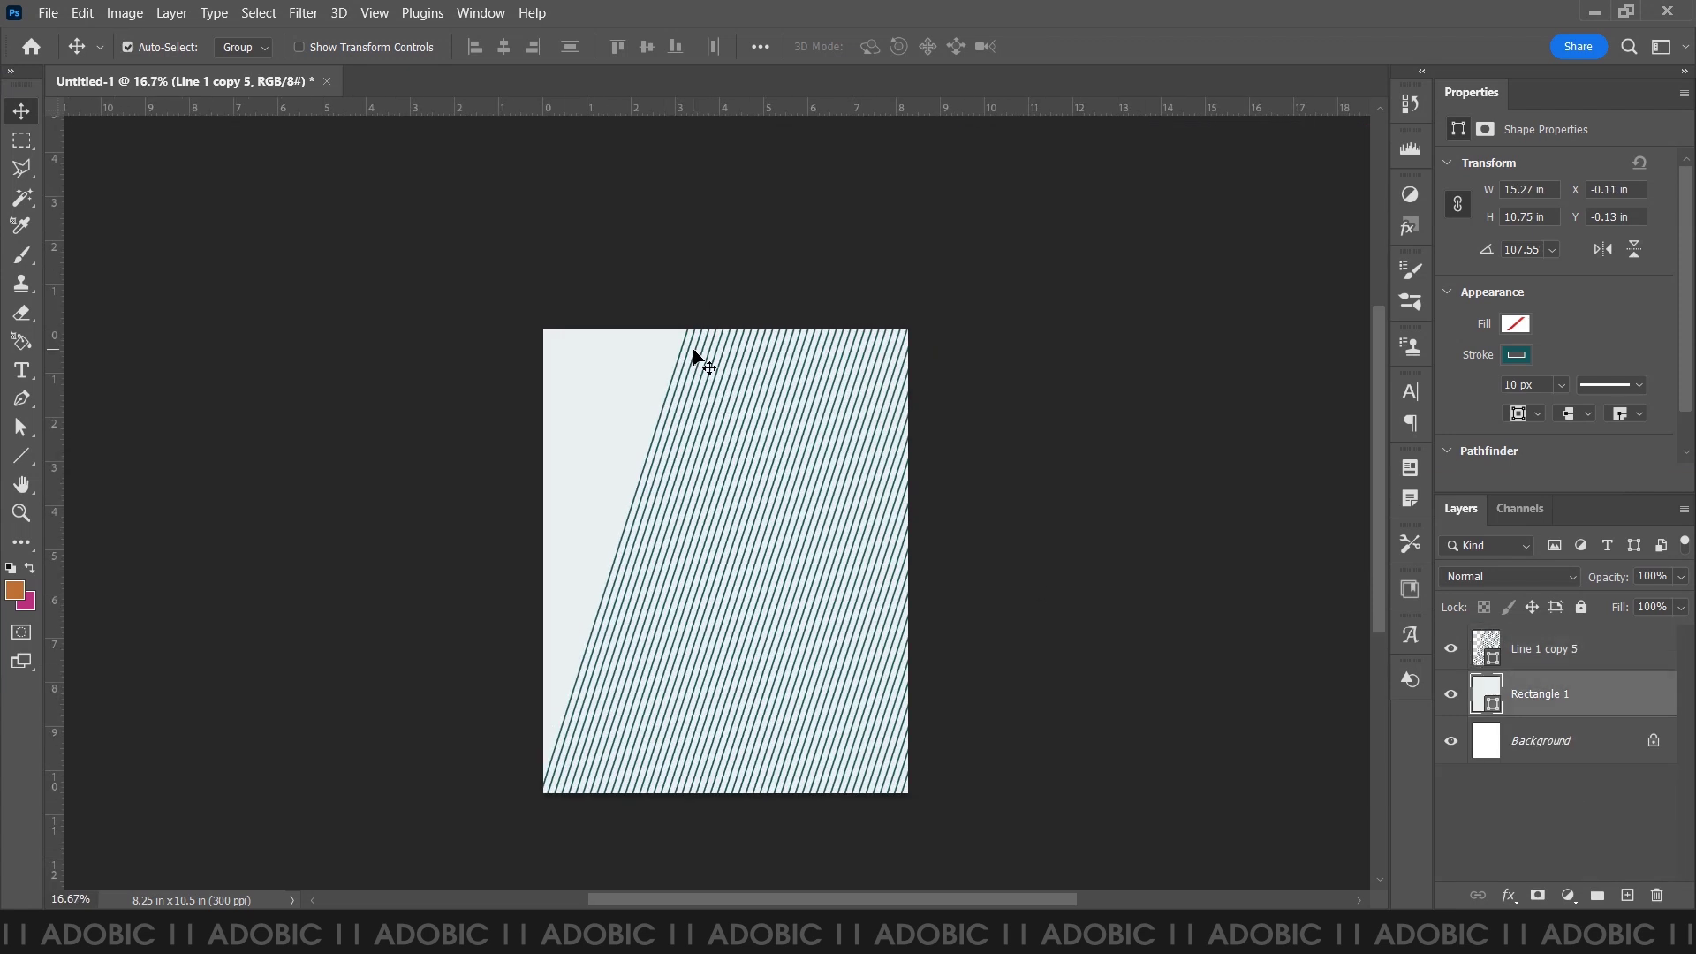
{"action": "left_click", "coordinate": [667, 334]}
{"action": "scroll", "coordinate": [667, 334], "scroll_direction": "up", "scroll_amount": 1}
{"action": "scroll", "coordinate": [667, 334], "scroll_direction": "up", "scroll_amount": 1}
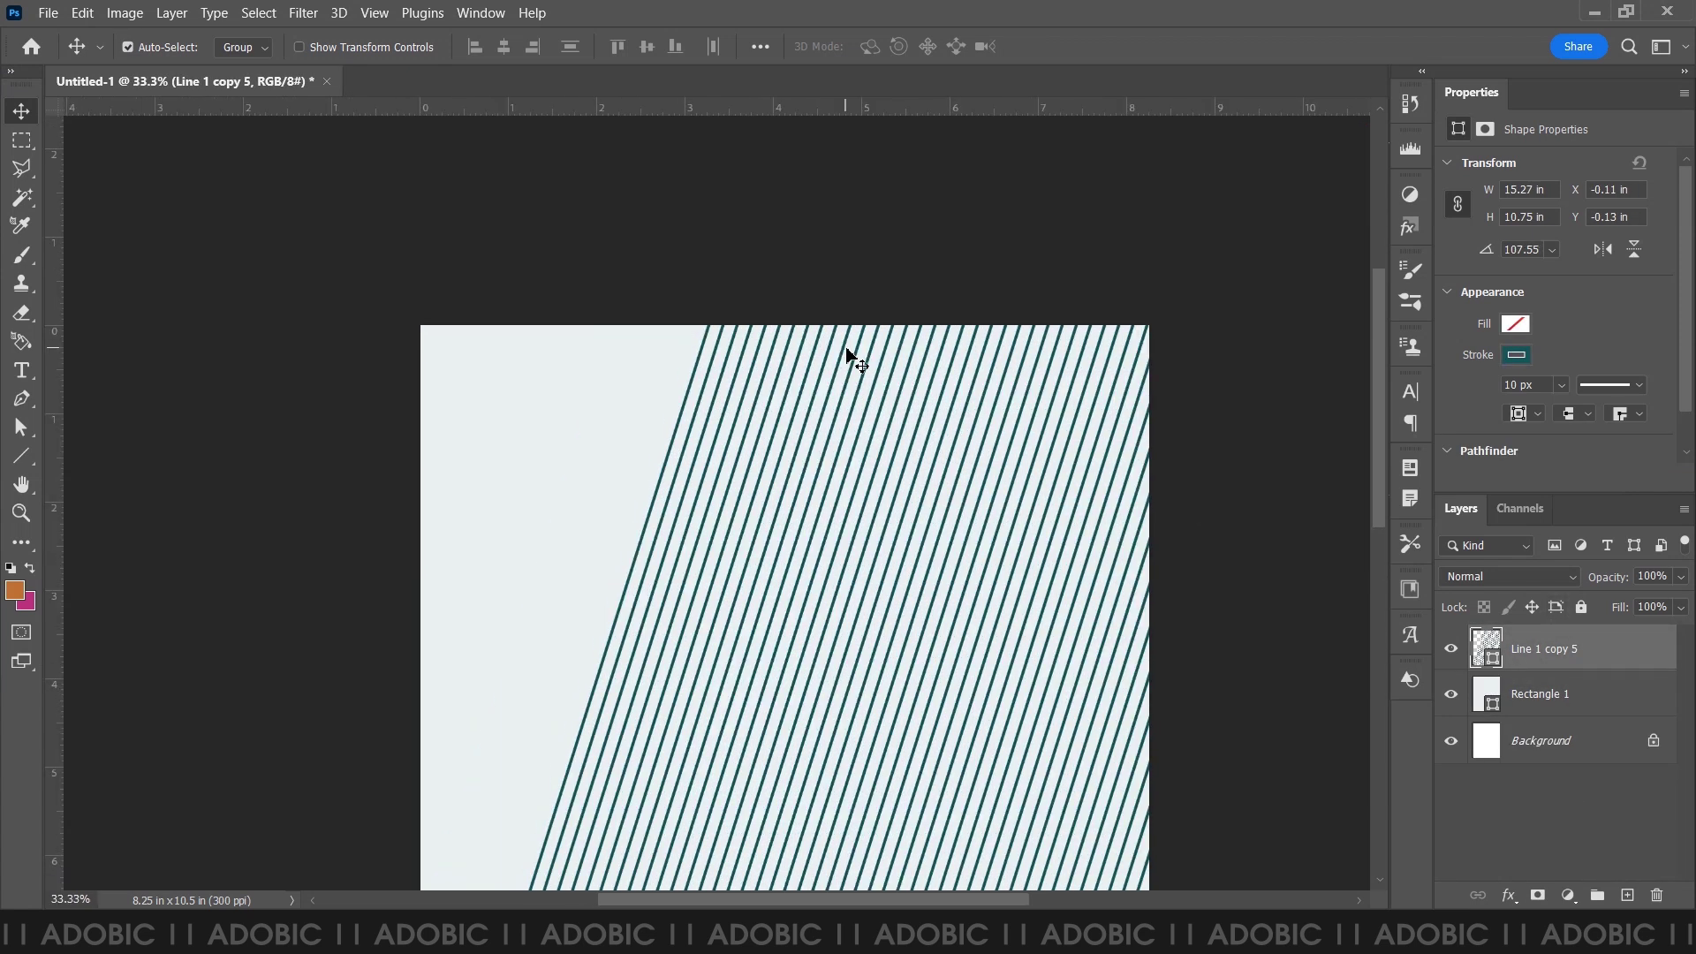
{"action": "left_click_drag", "start_coordinate": [851, 358], "coordinate": [523, 356]}
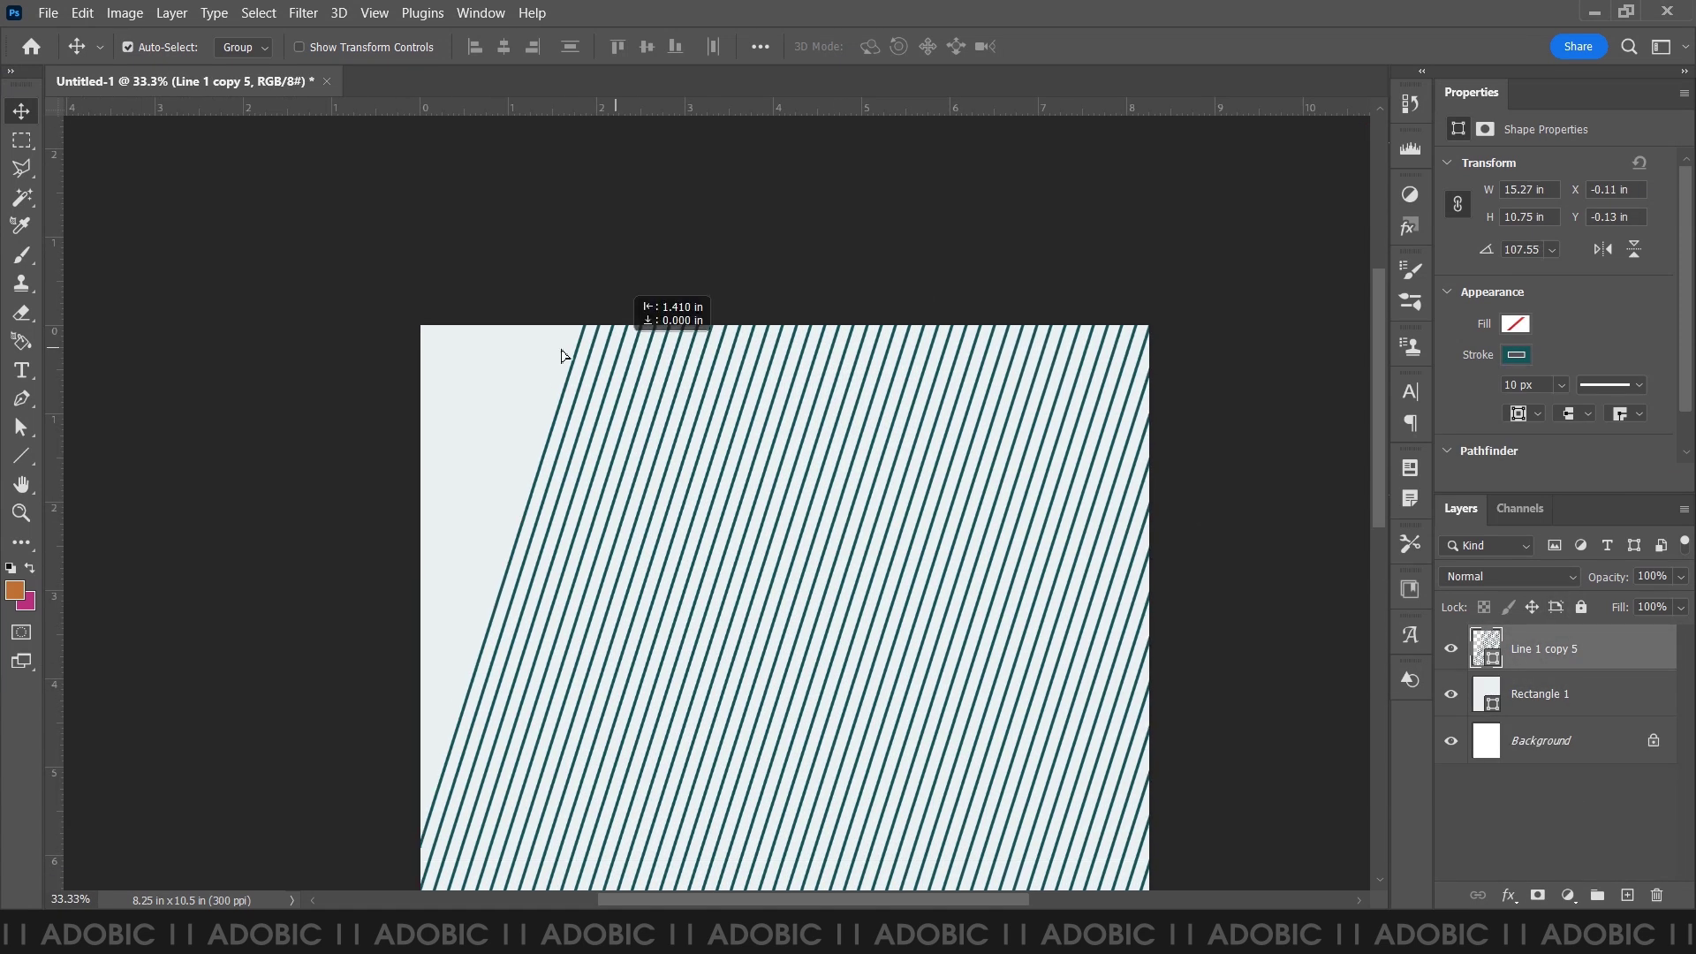
{"action": "left_click_drag", "start_coordinate": [510, 356], "coordinate": [516, 354]}
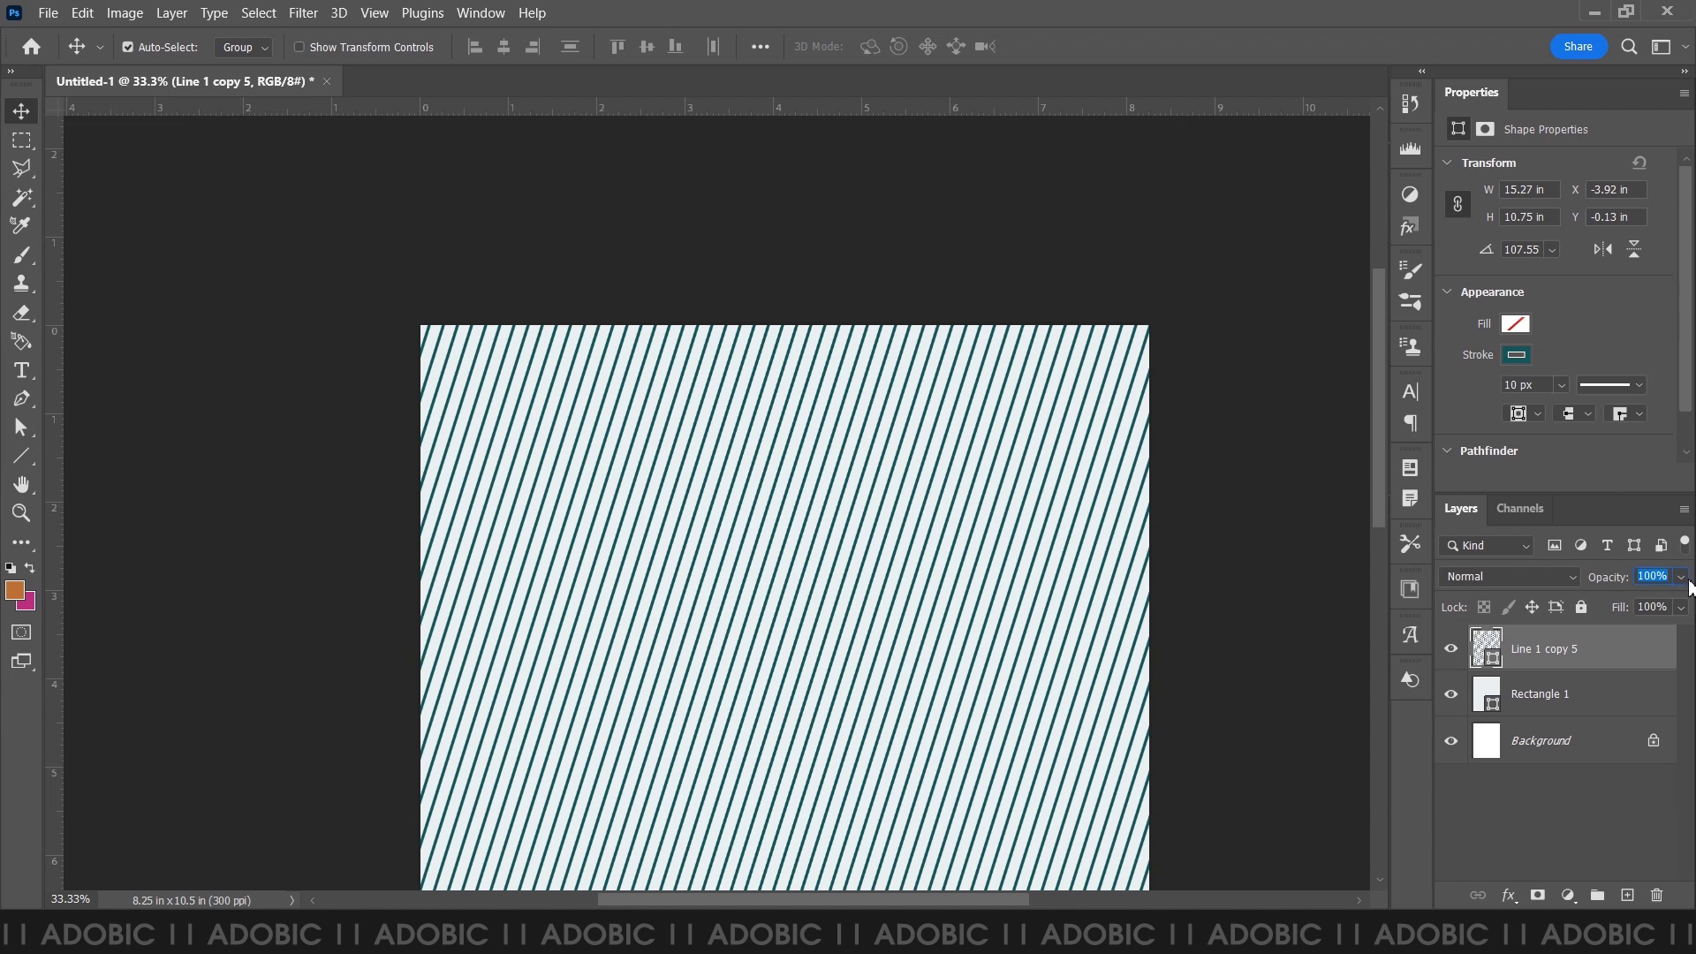
{"action": "type", "text": "15"}
{"action": "scroll", "coordinate": [407, 416], "scroll_direction": "down", "scroll_amount": 2}
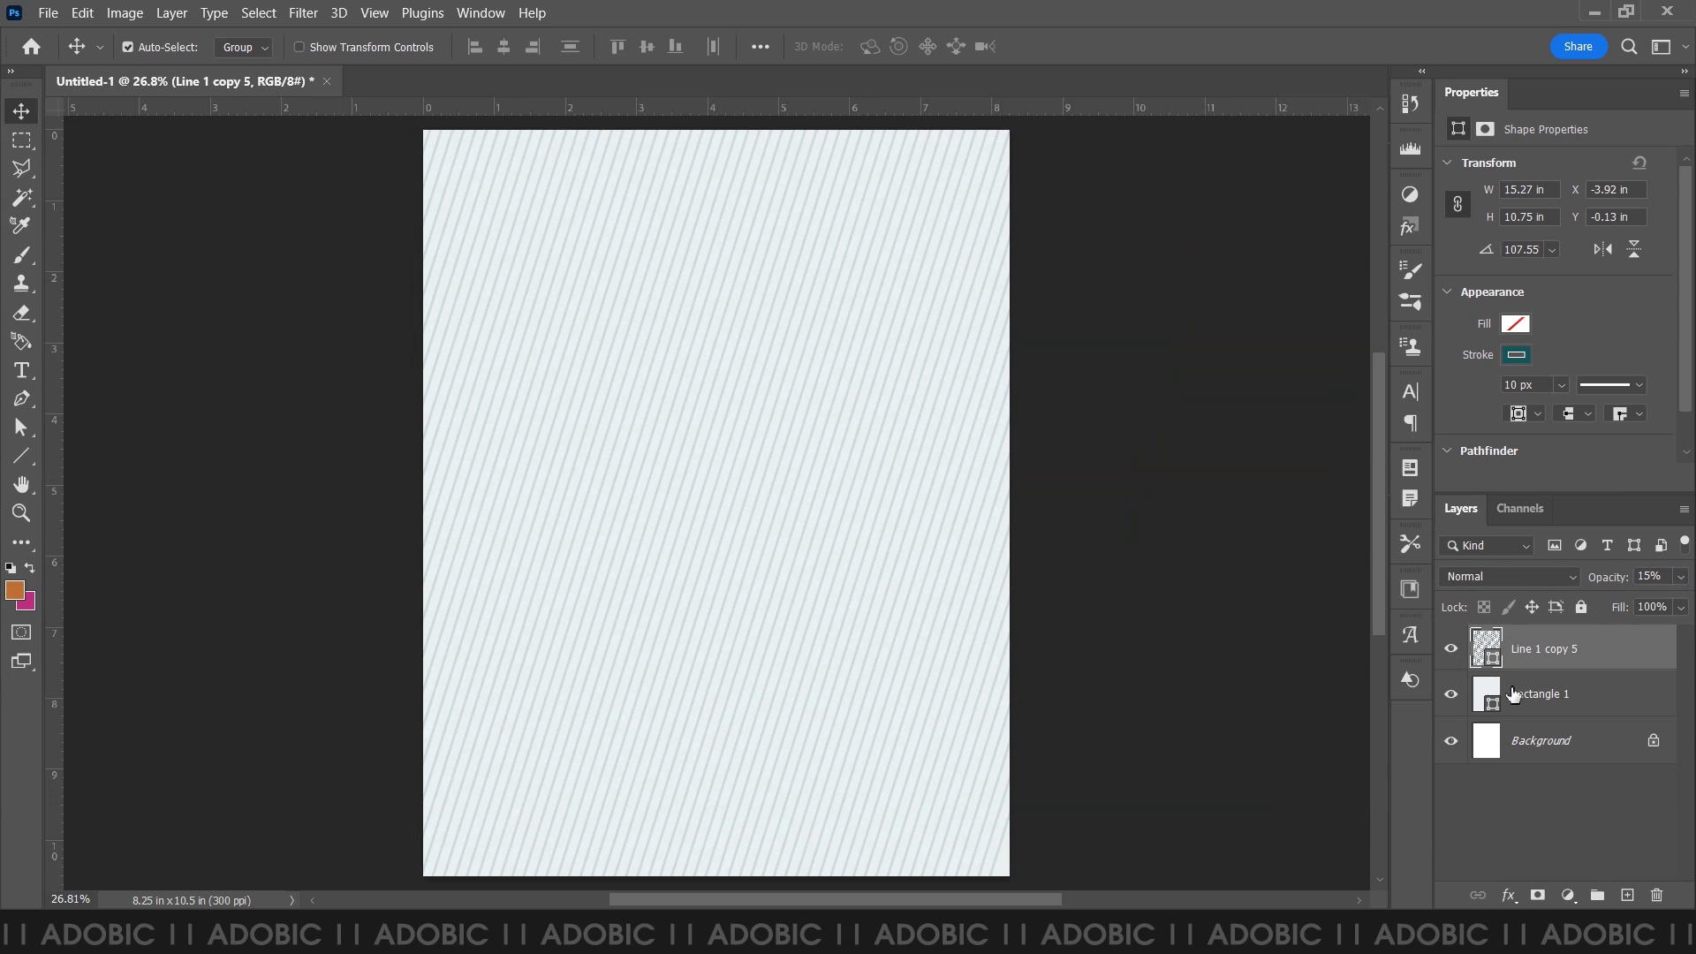
- Group the stripes and pale rectangle as 'Background', then convert the group into a smart object
{"action": "left_click", "coordinate": [1541, 711], "text": "shift"}
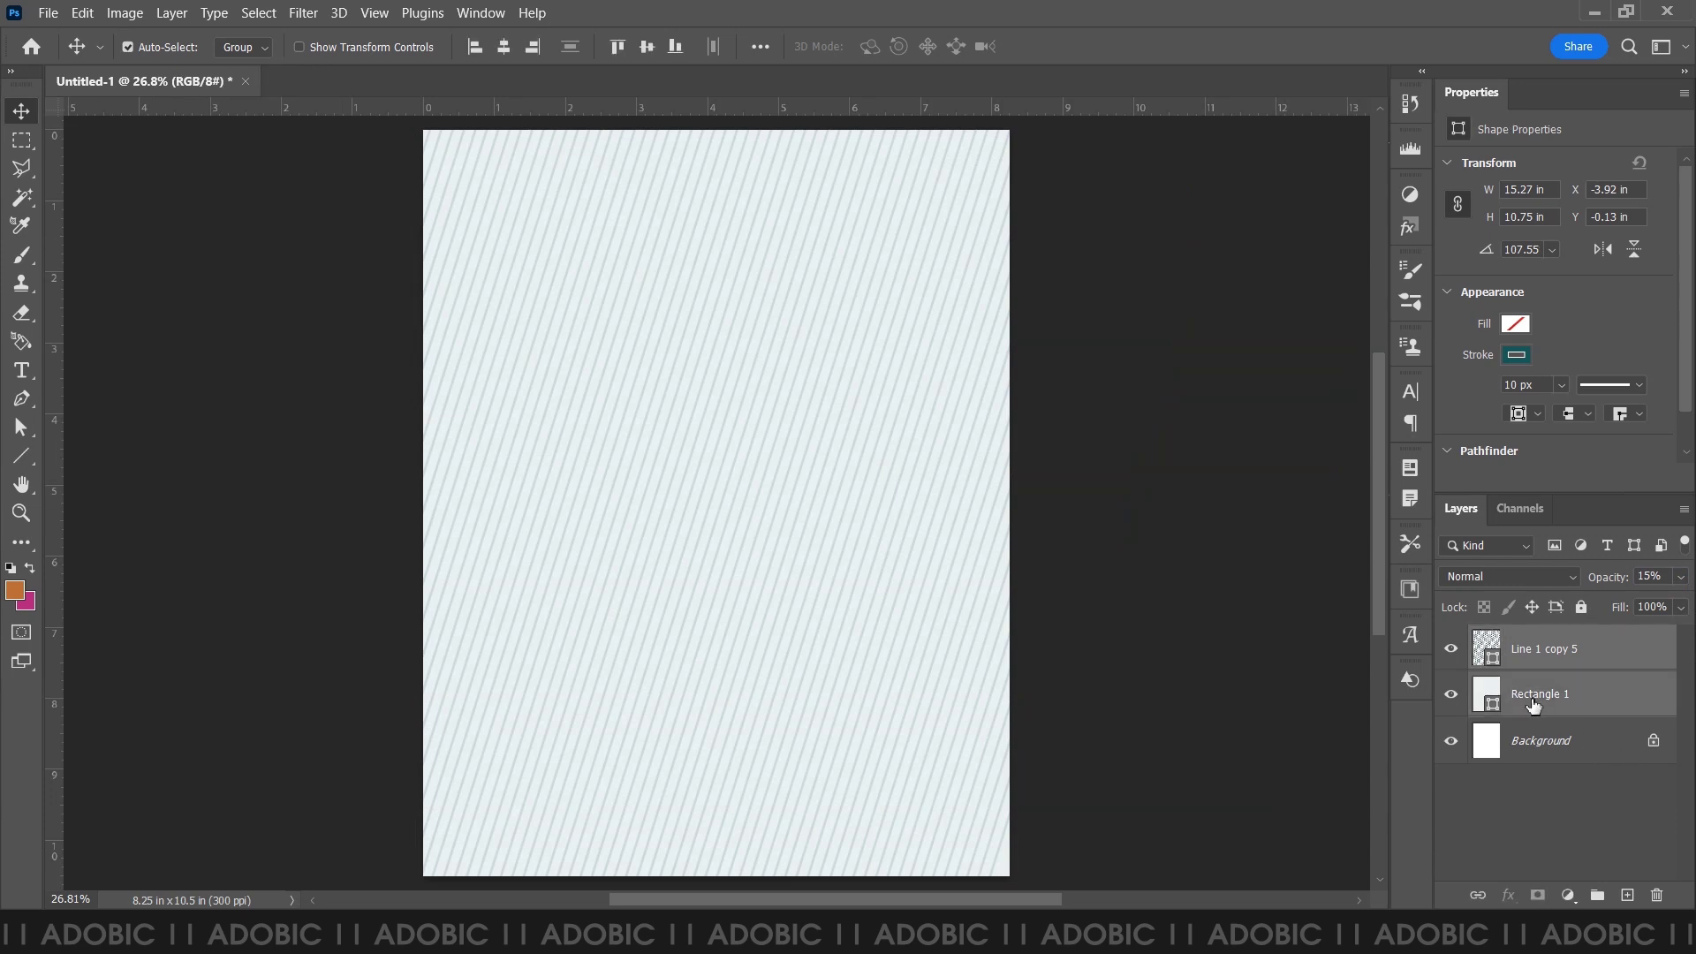
{"action": "left_click", "coordinate": [1597, 895]}
{"action": "double_click", "coordinate": [1548, 638]}
{"action": "type", "text": "Background"}
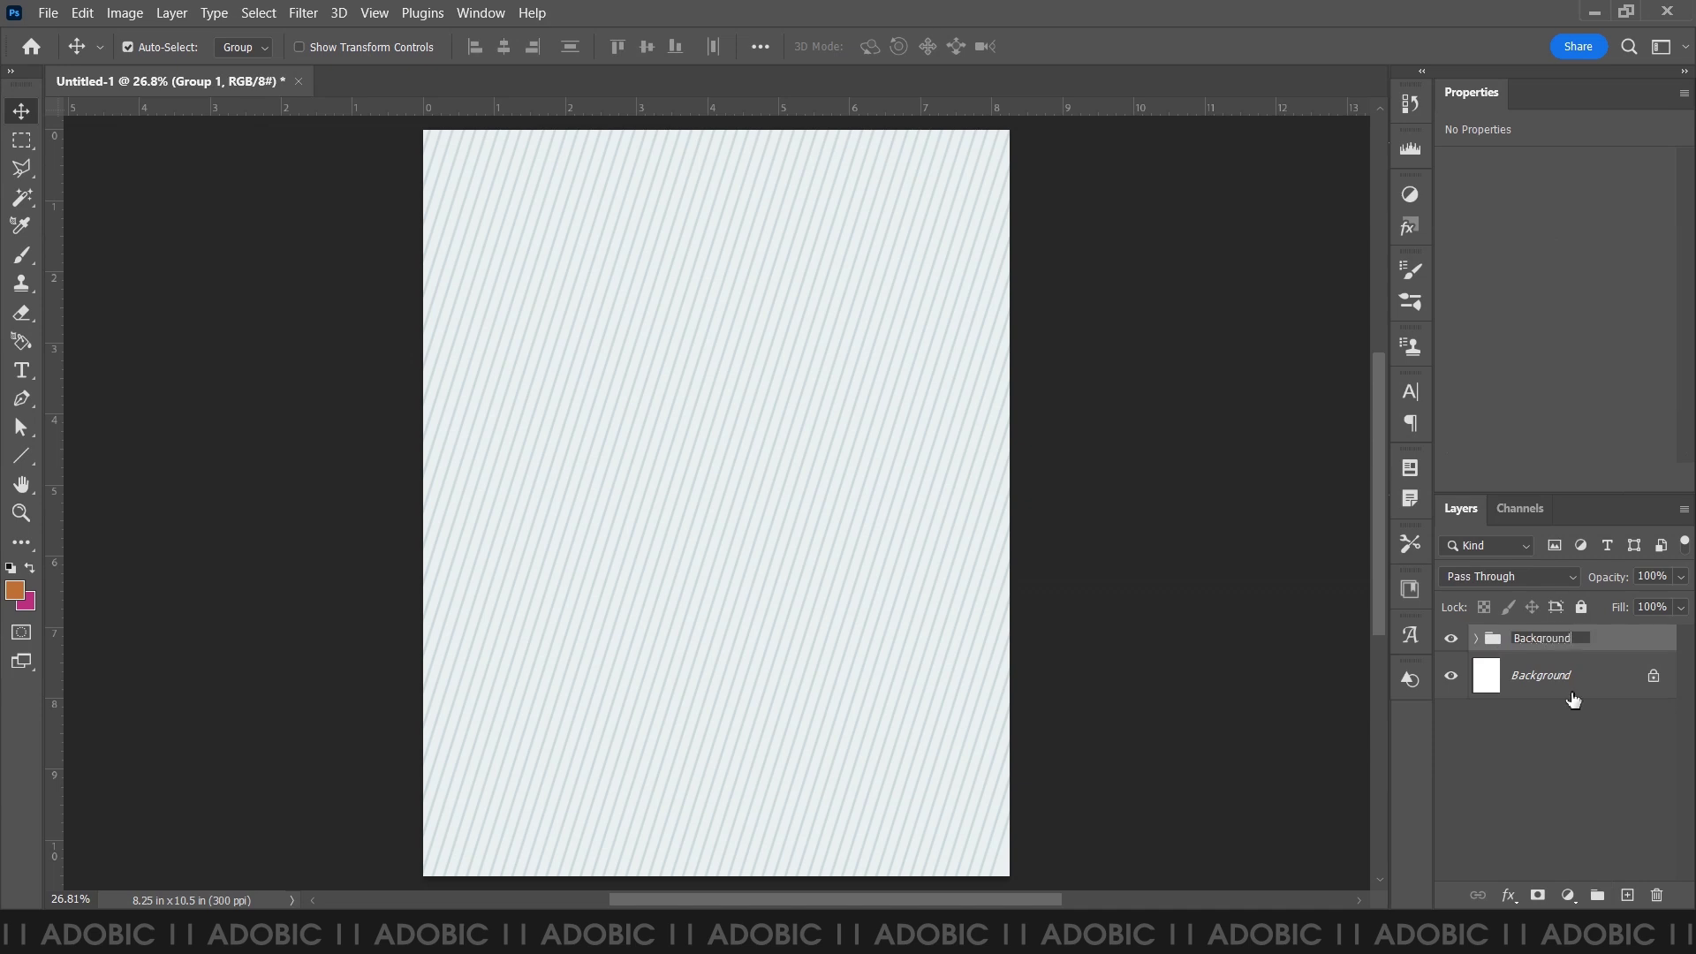
{"action": "key", "text": "Return"}
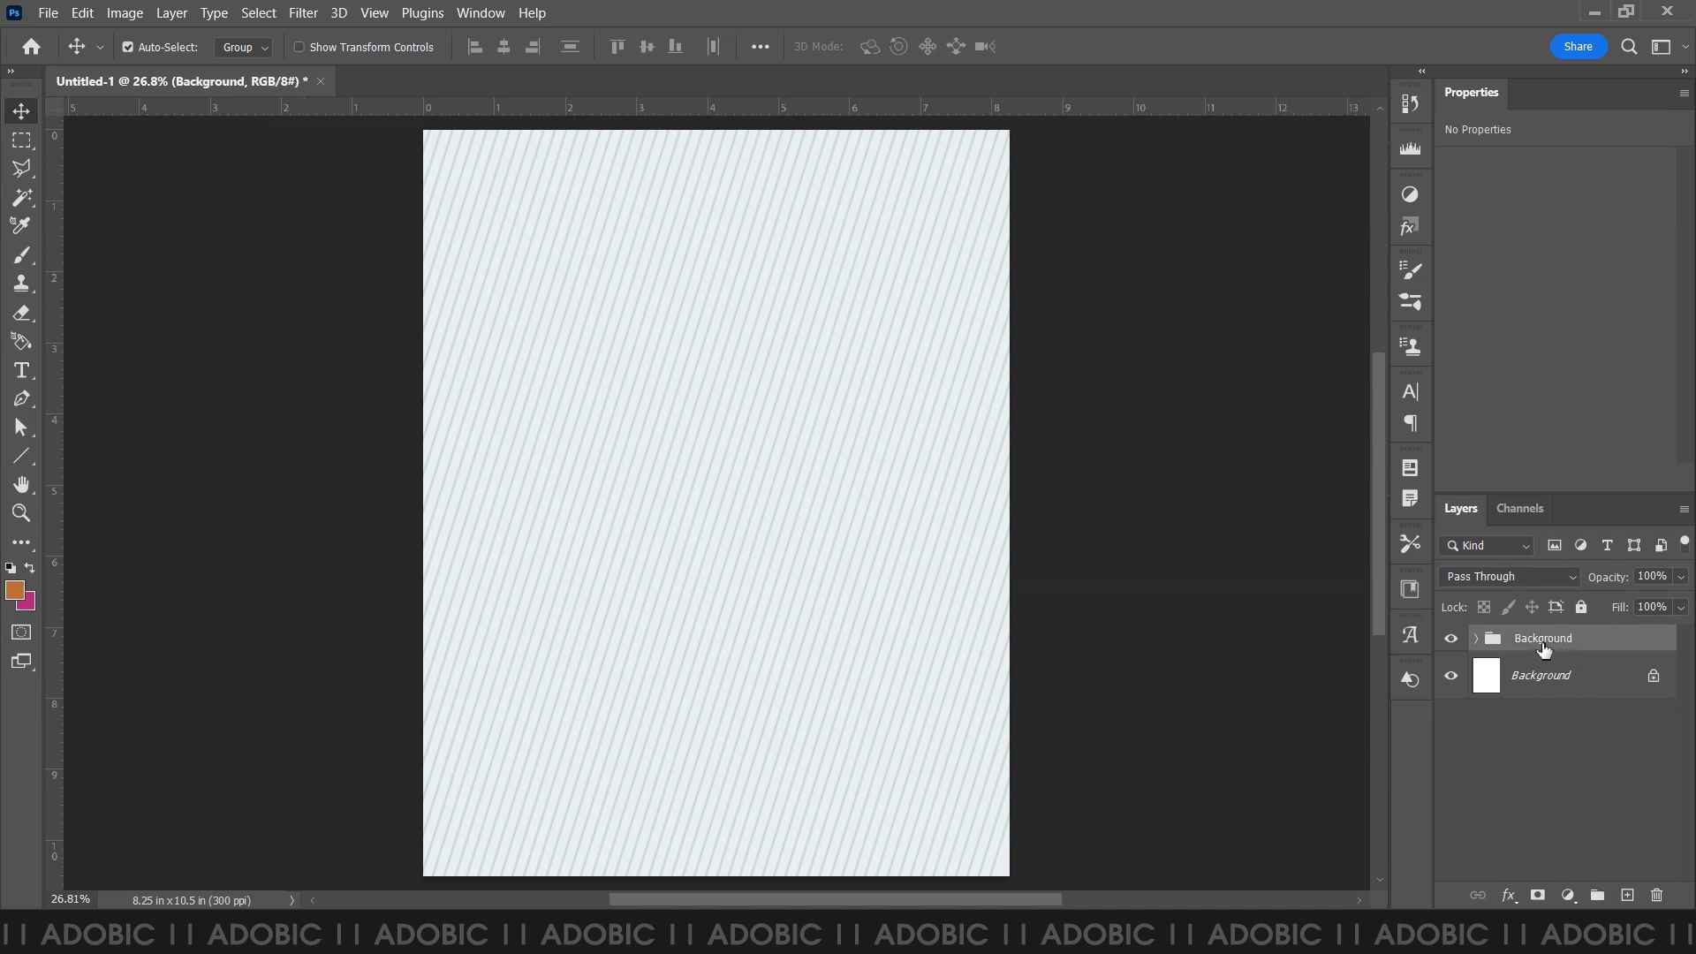
{"action": "right_click", "coordinate": [1547, 650]}
{"action": "left_click", "coordinate": [1462, 305]}
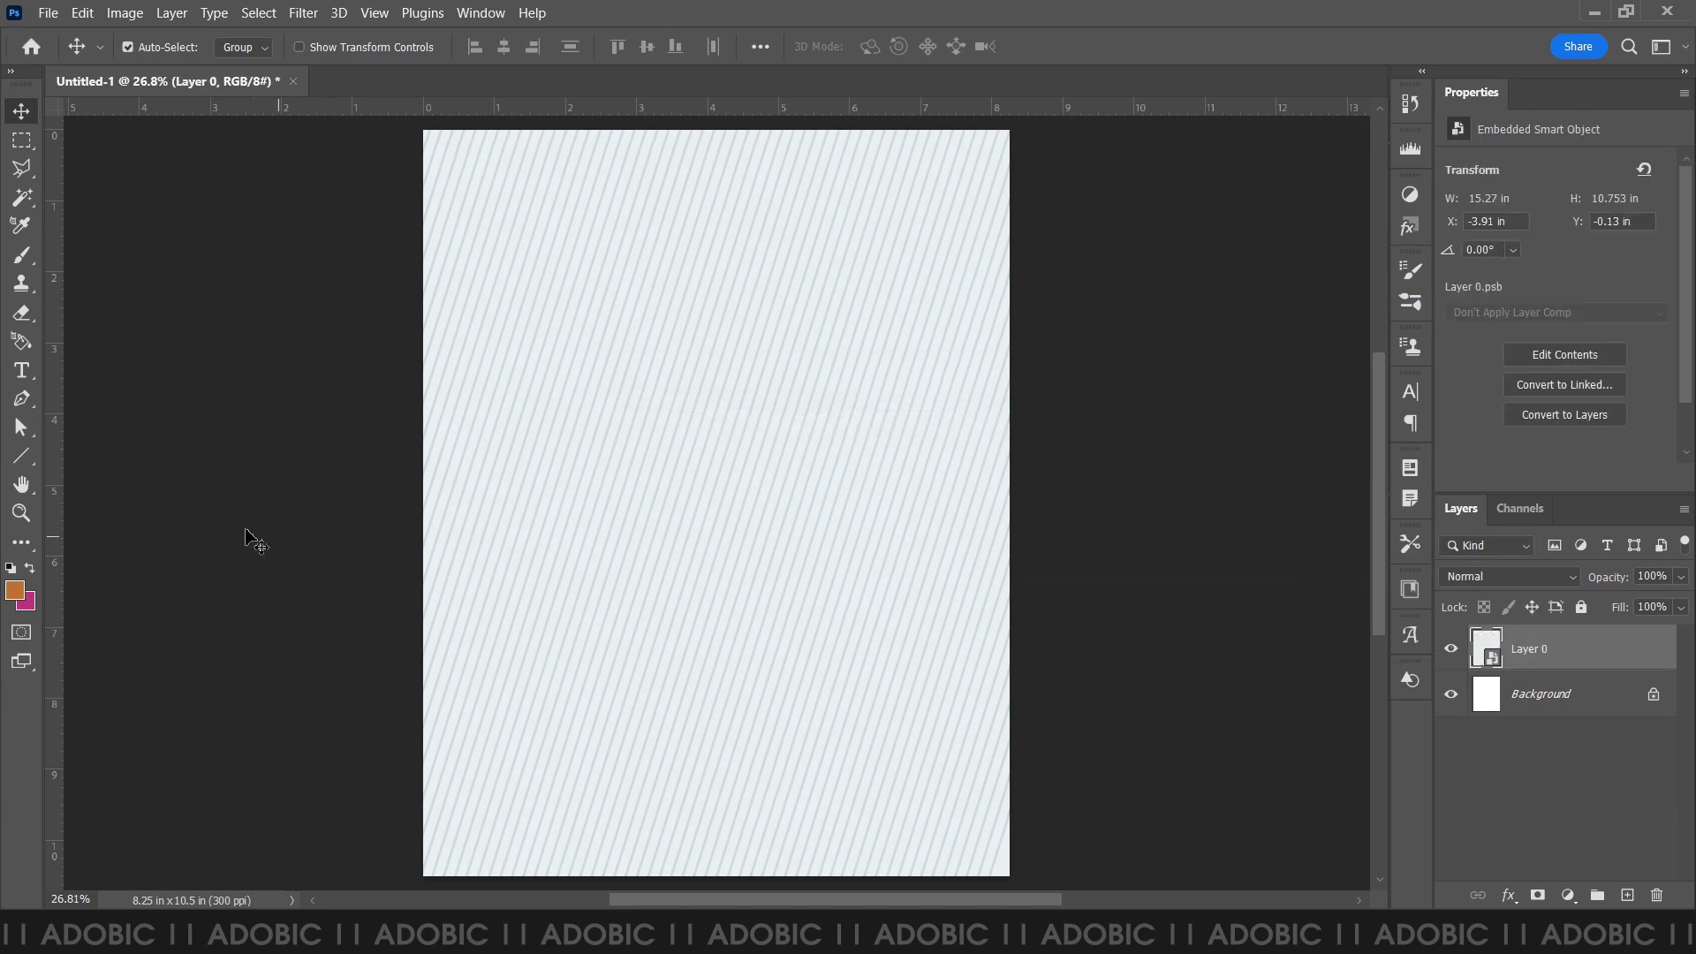
- Create a 4 × 5 in rectangle
{"action": "left_click_drag", "start_coordinate": [26, 460], "coordinate": [97, 450]}
{"action": "left_click", "coordinate": [676, 292]}
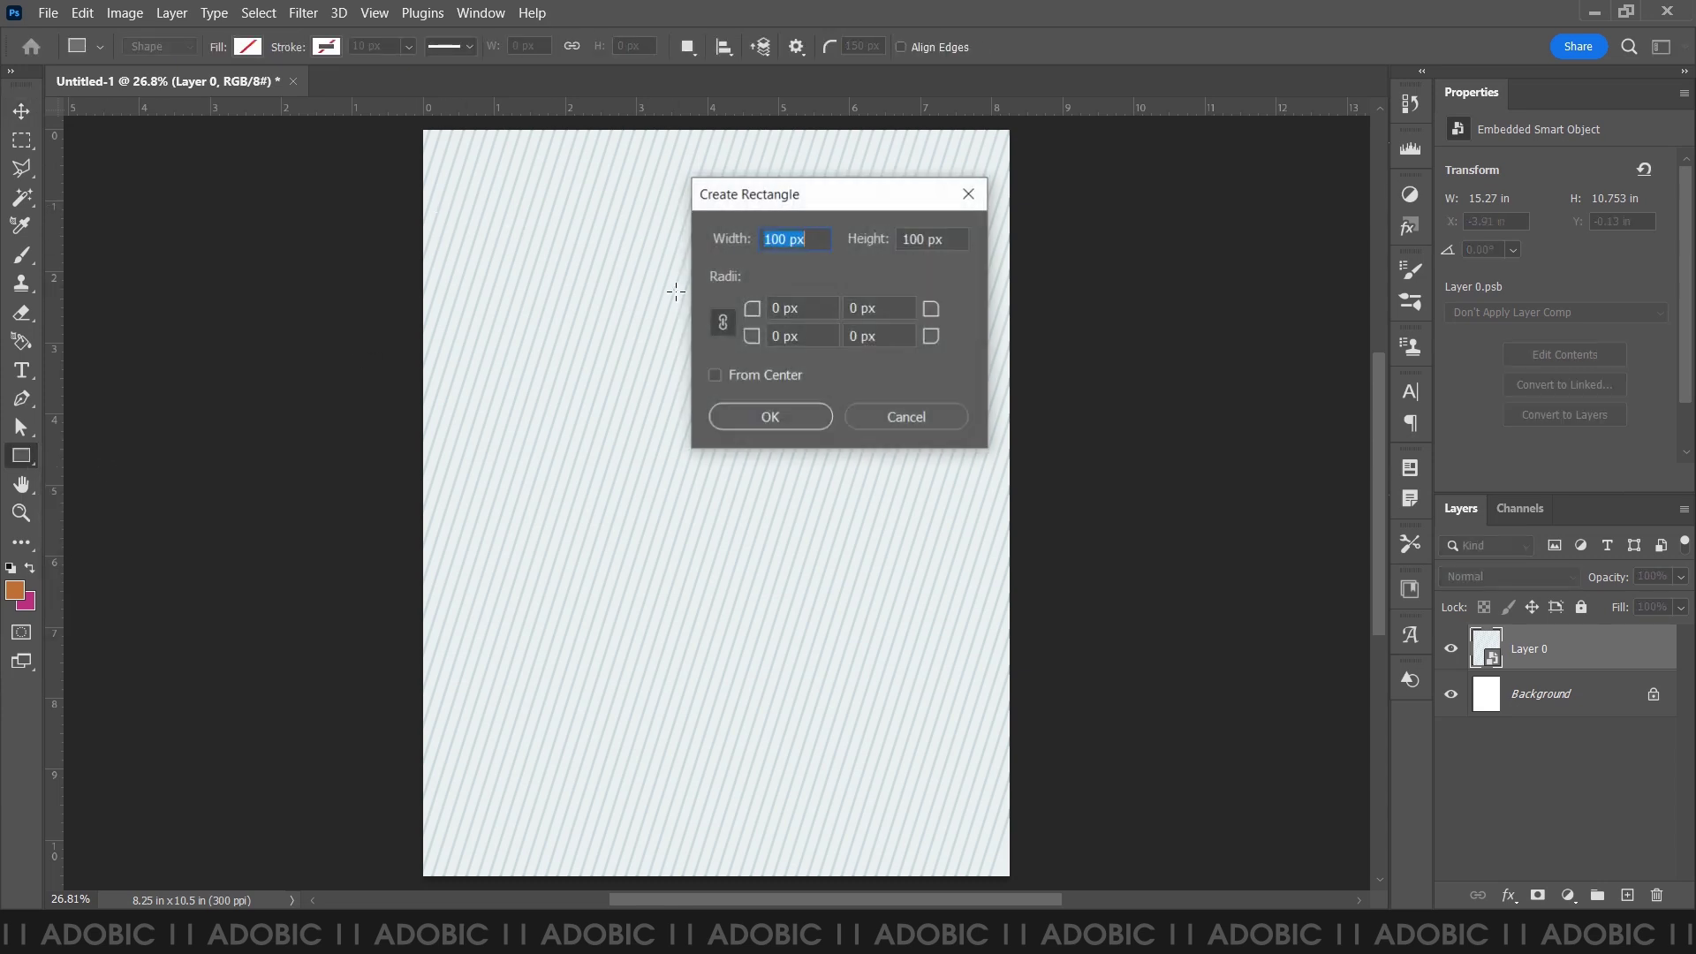
{"action": "type", "text": "4"}
{"action": "key", "text": "Tab"}
{"action": "type", "text": "5 in"}
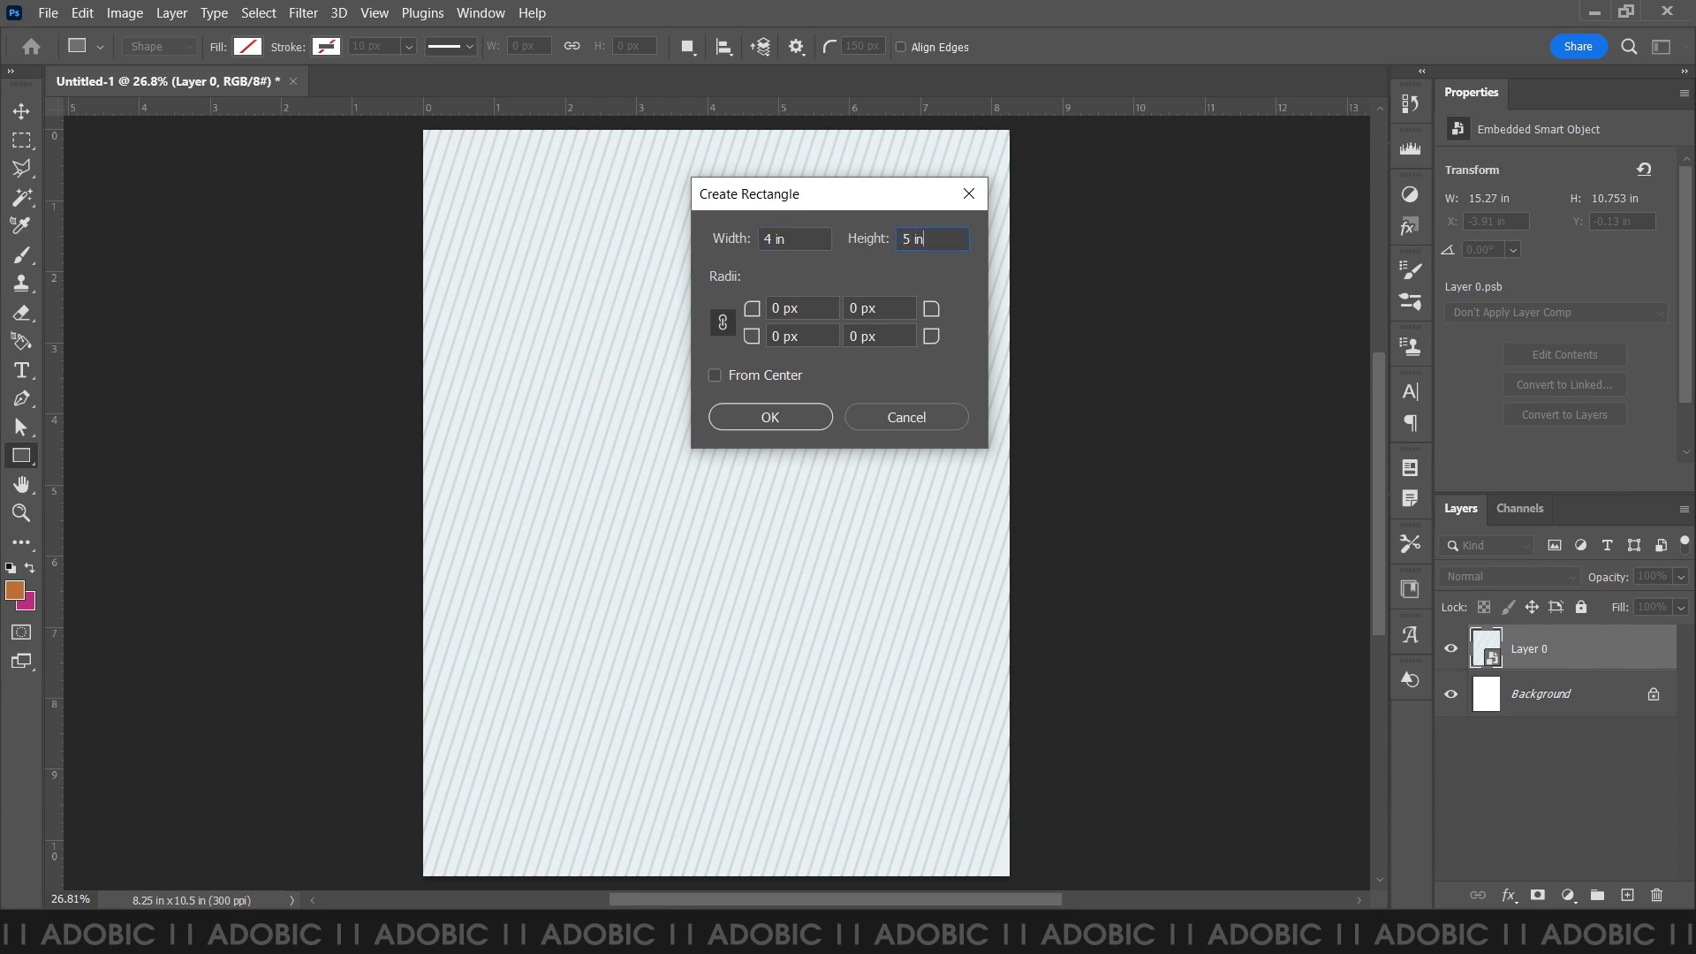
{"action": "key", "text": "Return"}
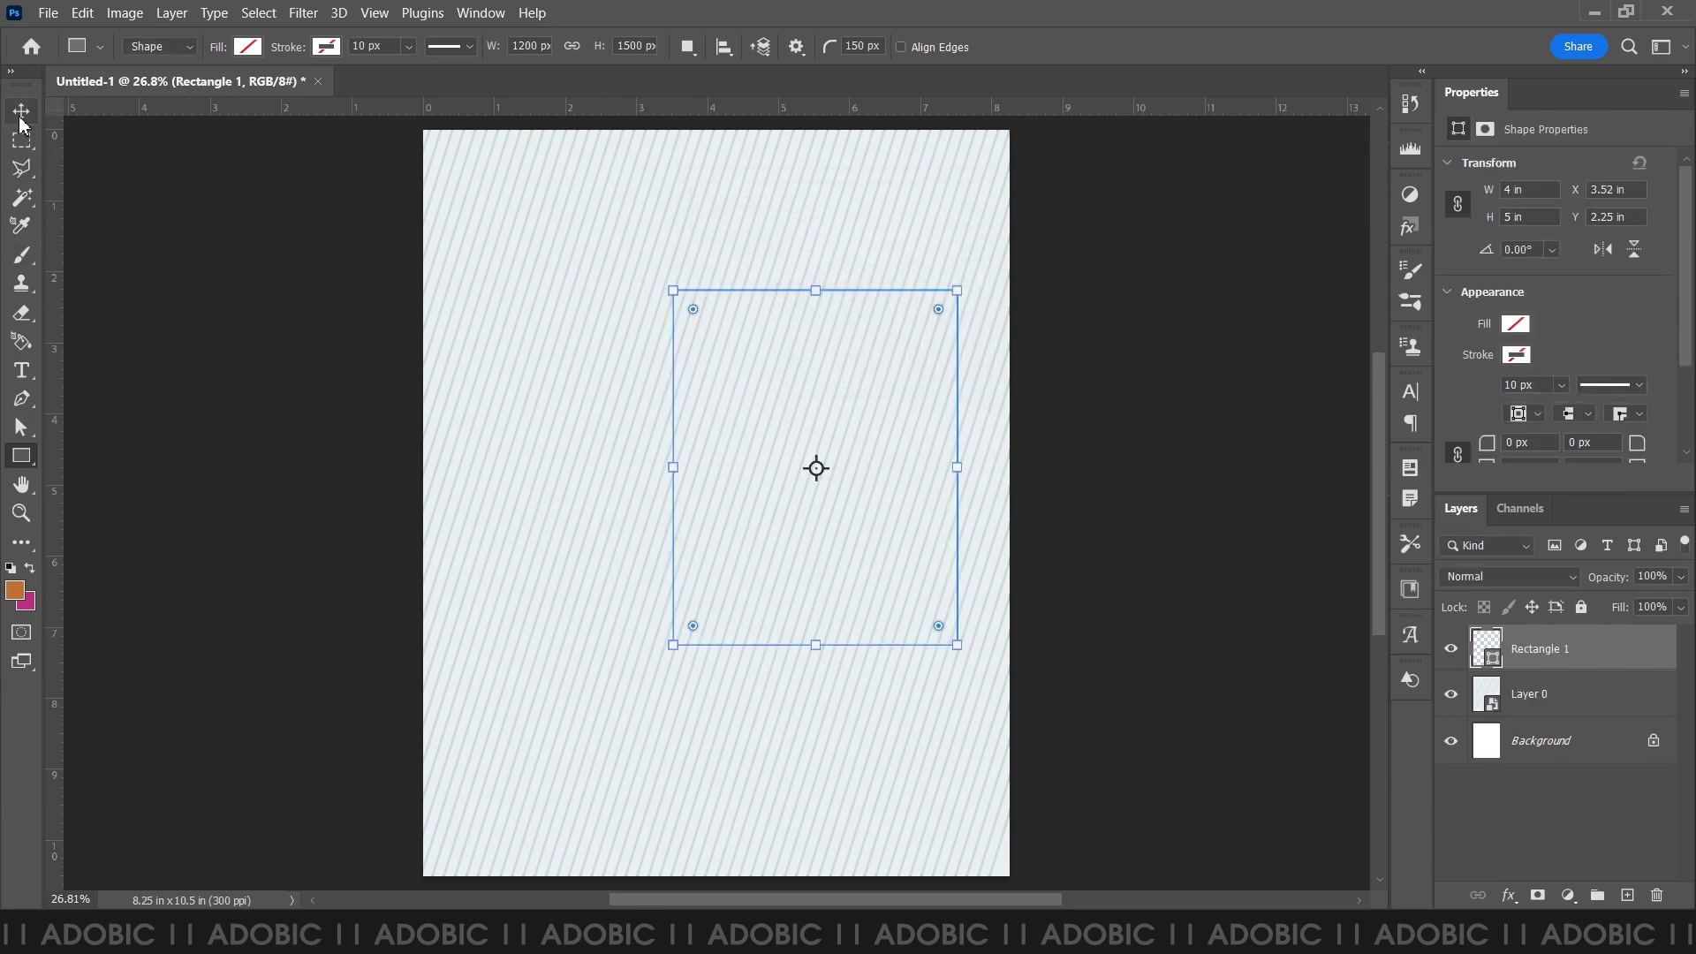
- Fill the rectangle with teal and align it flush to the page's top-right corner
{"action": "left_click", "coordinate": [21, 115]}
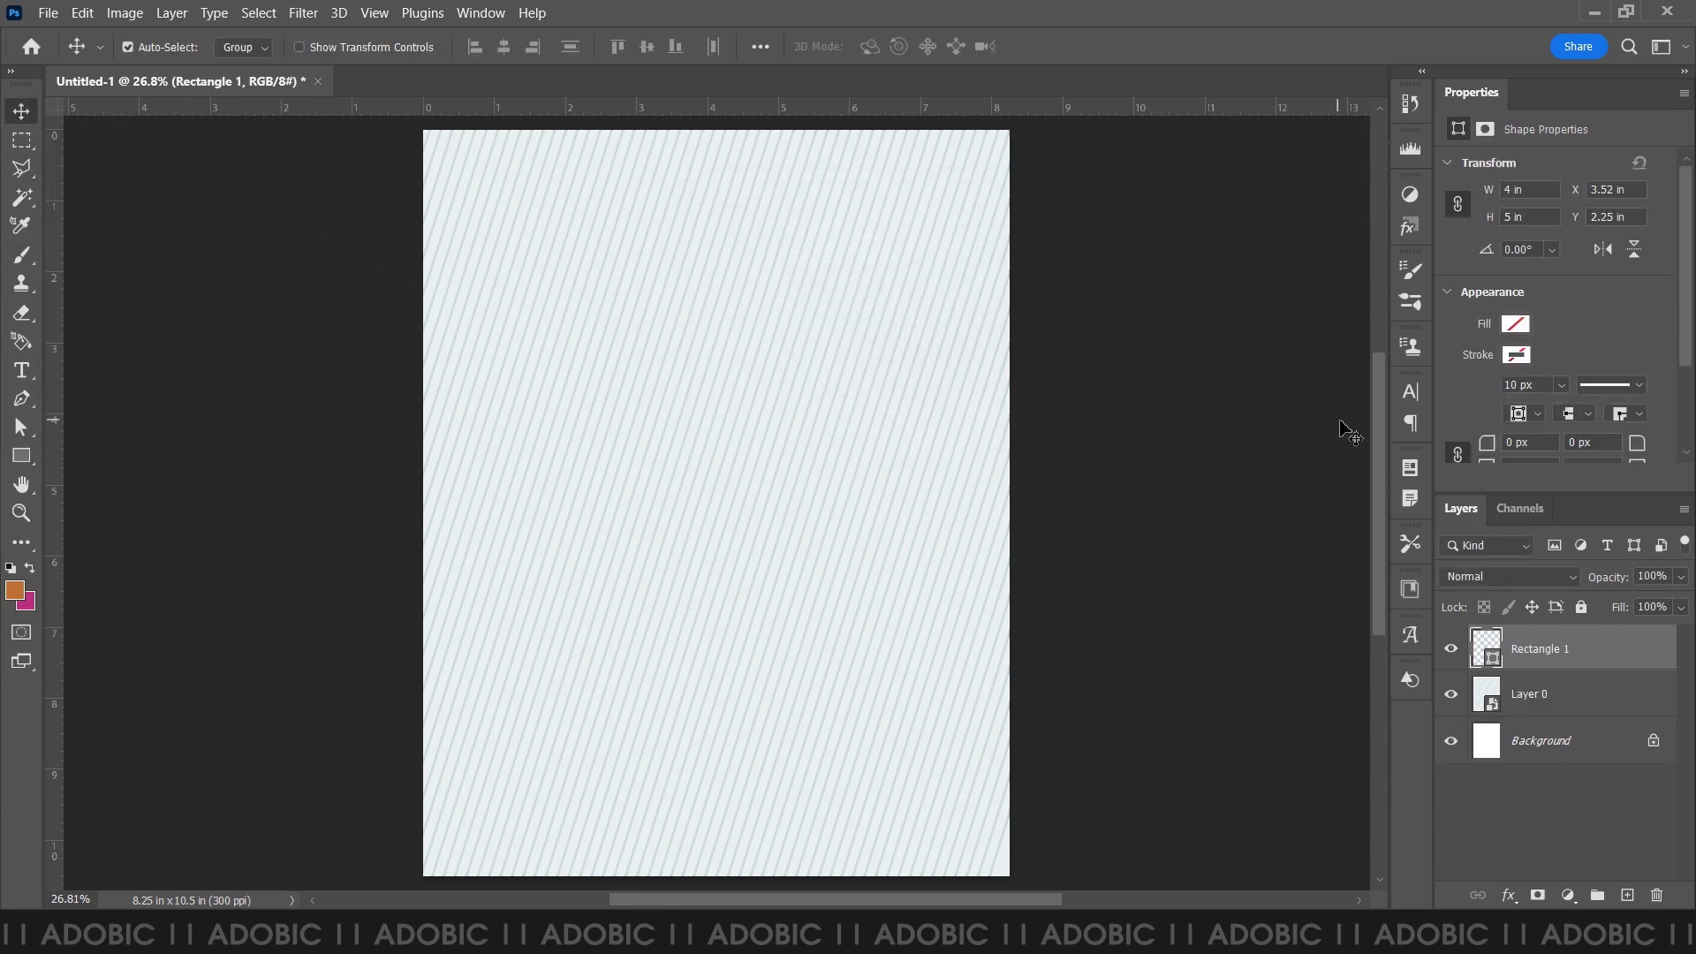
{"action": "left_click", "coordinate": [1516, 327]}
{"action": "left_click", "coordinate": [1401, 442]}
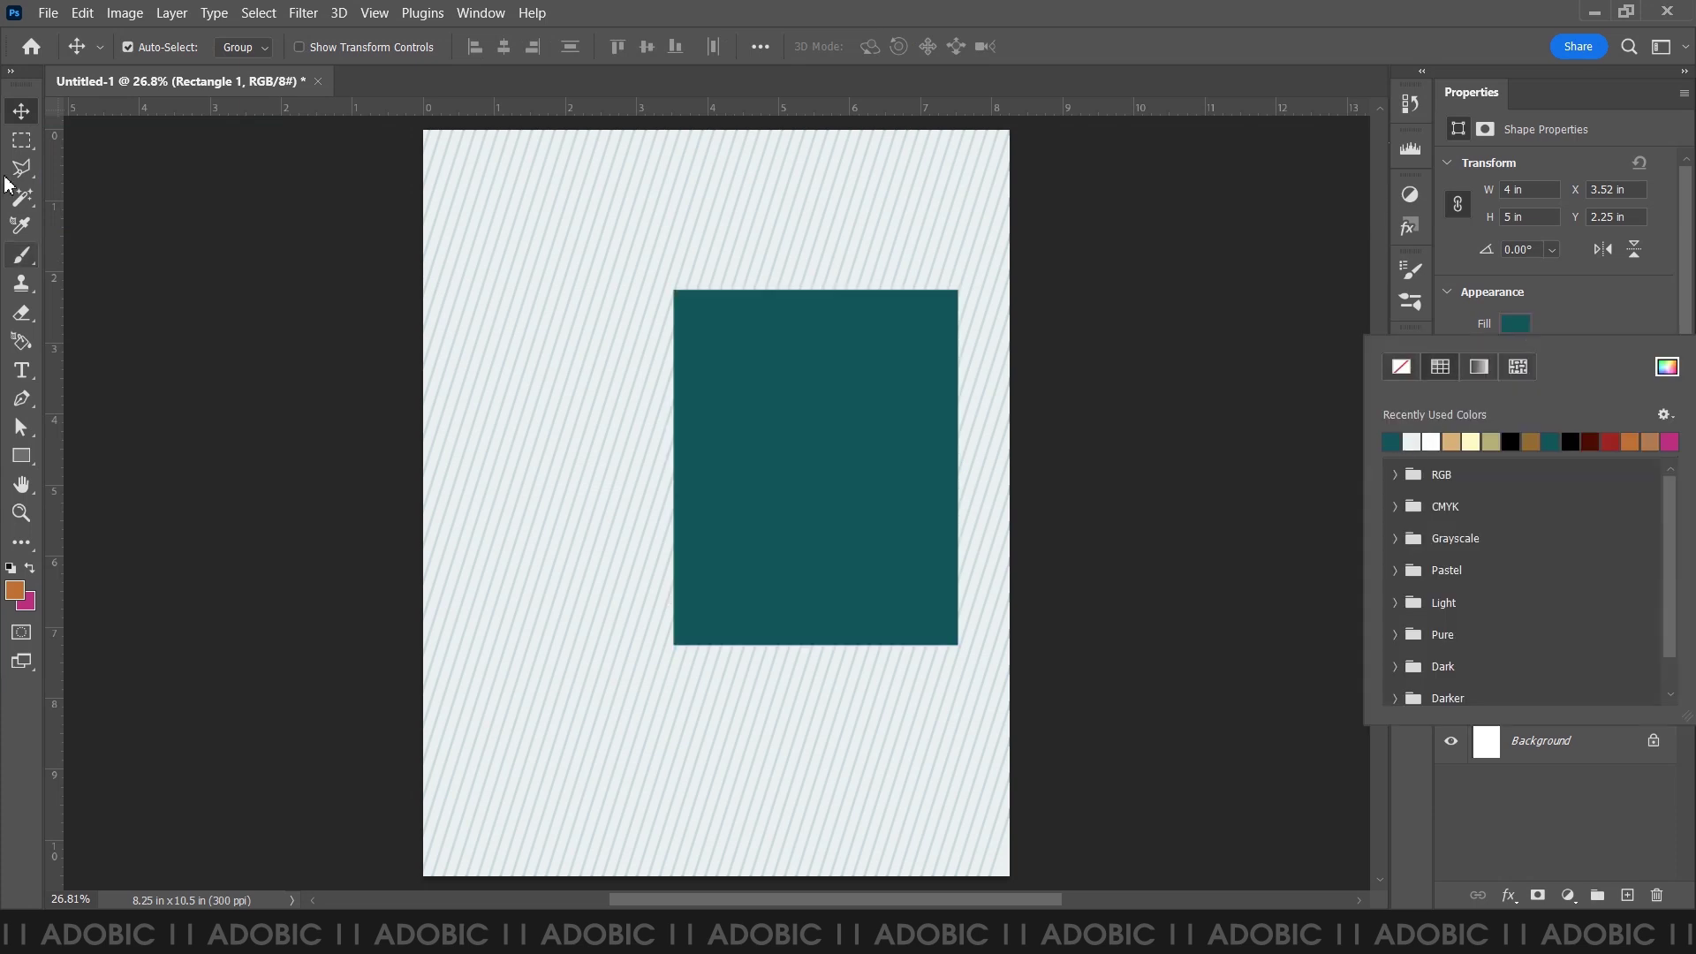
{"action": "left_click", "coordinate": [796, 424]}
{"action": "left_click_drag", "start_coordinate": [885, 434], "coordinate": [938, 284]}
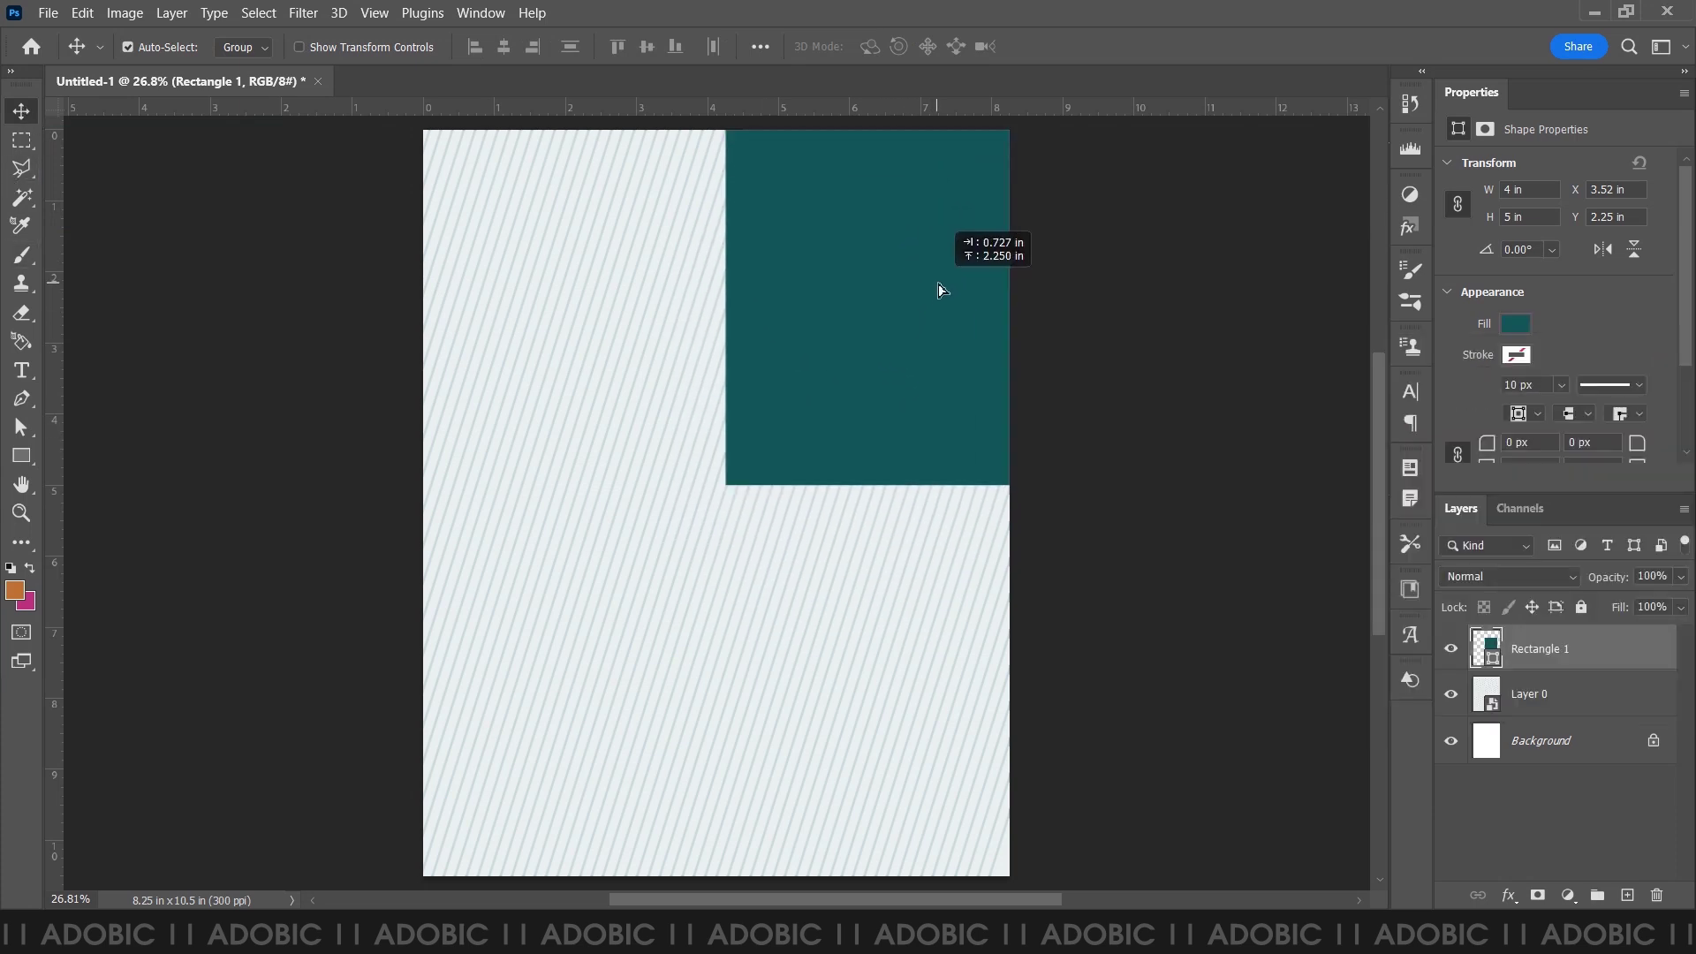
{"action": "left_click", "coordinate": [1540, 740], "text": "shift"}
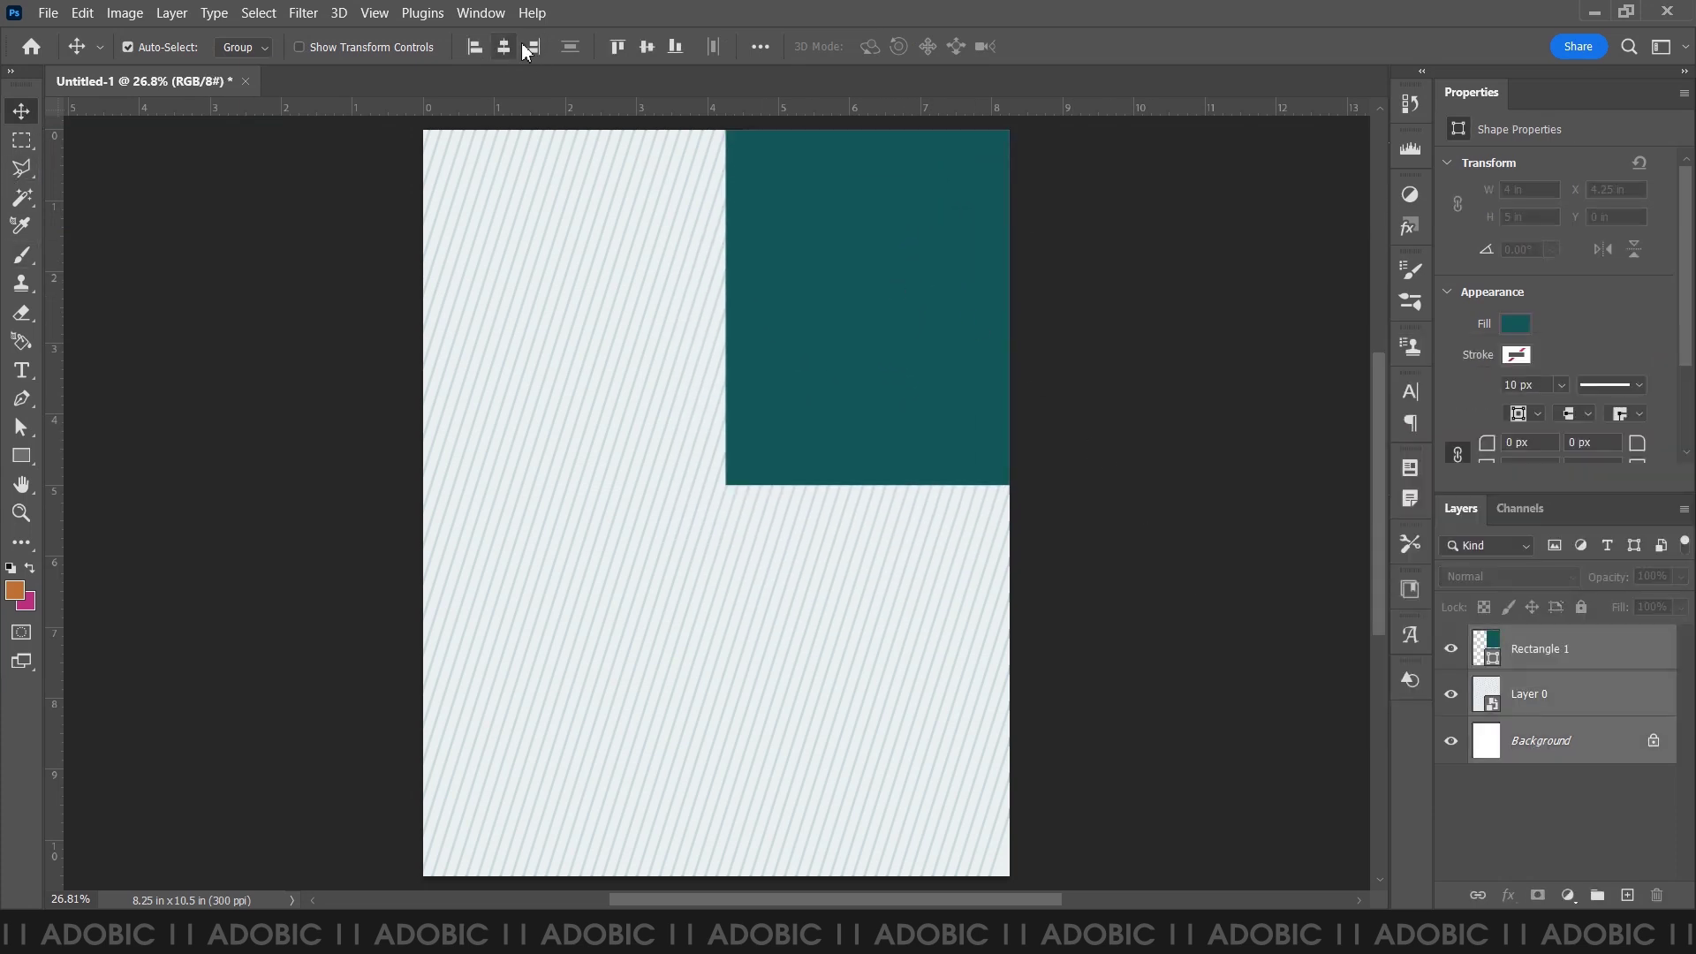
{"action": "left_click", "coordinate": [504, 47]}
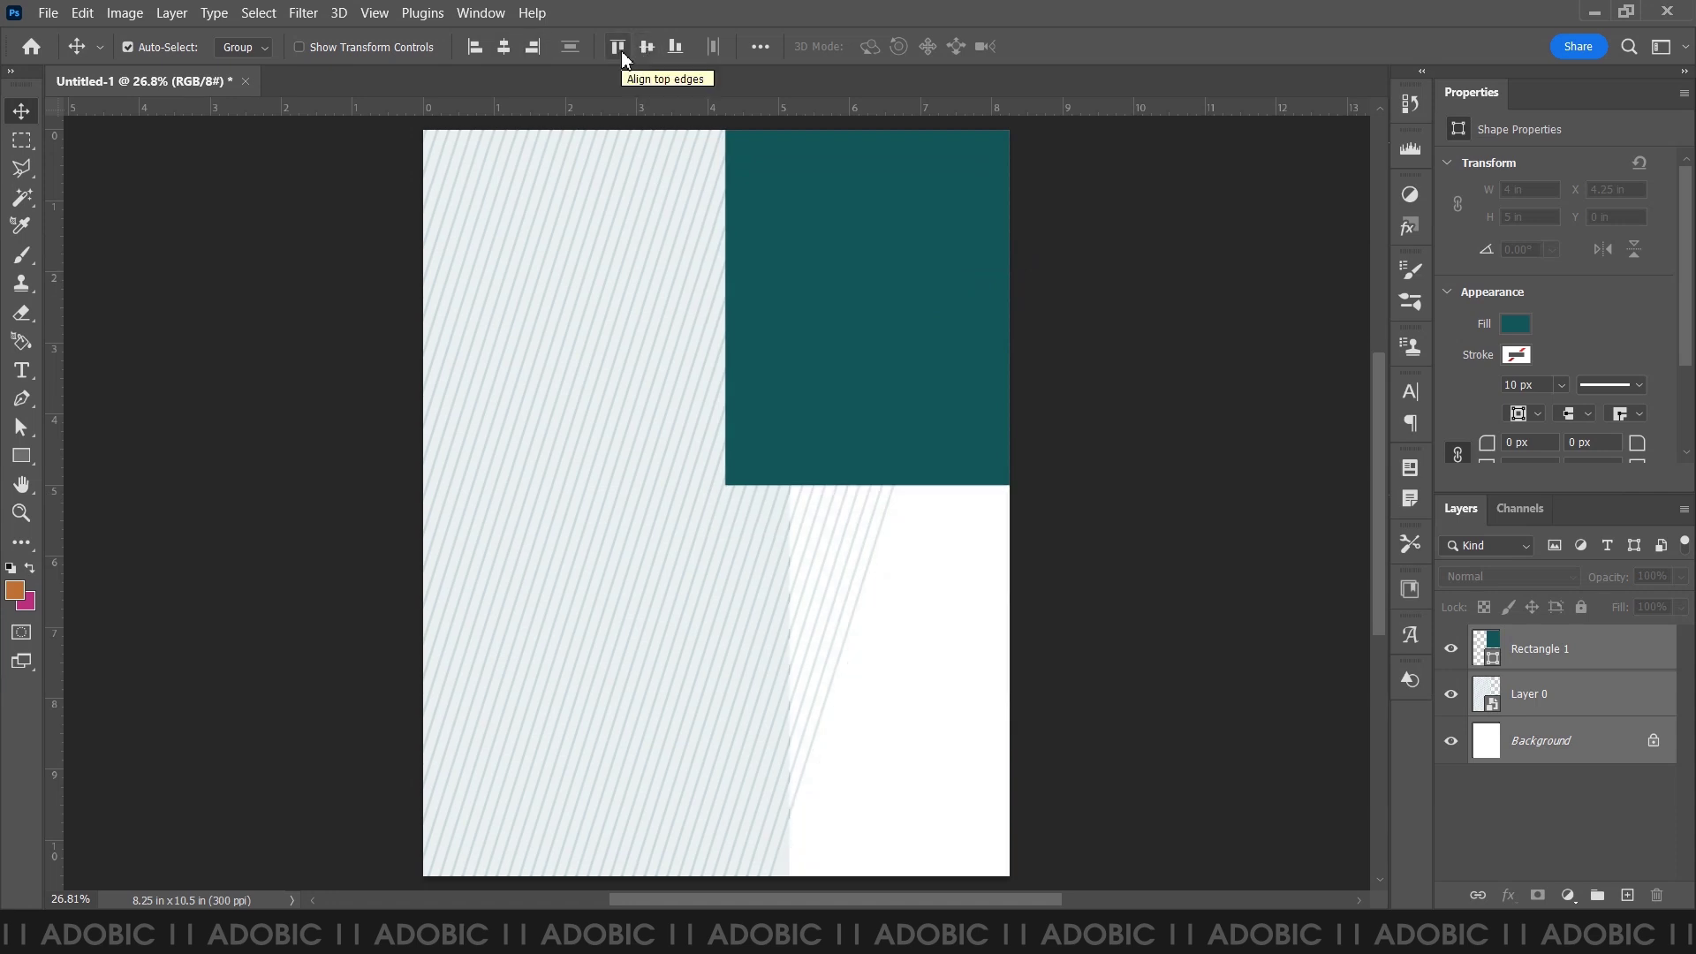
{"action": "left_click", "coordinate": [1469, 742]}
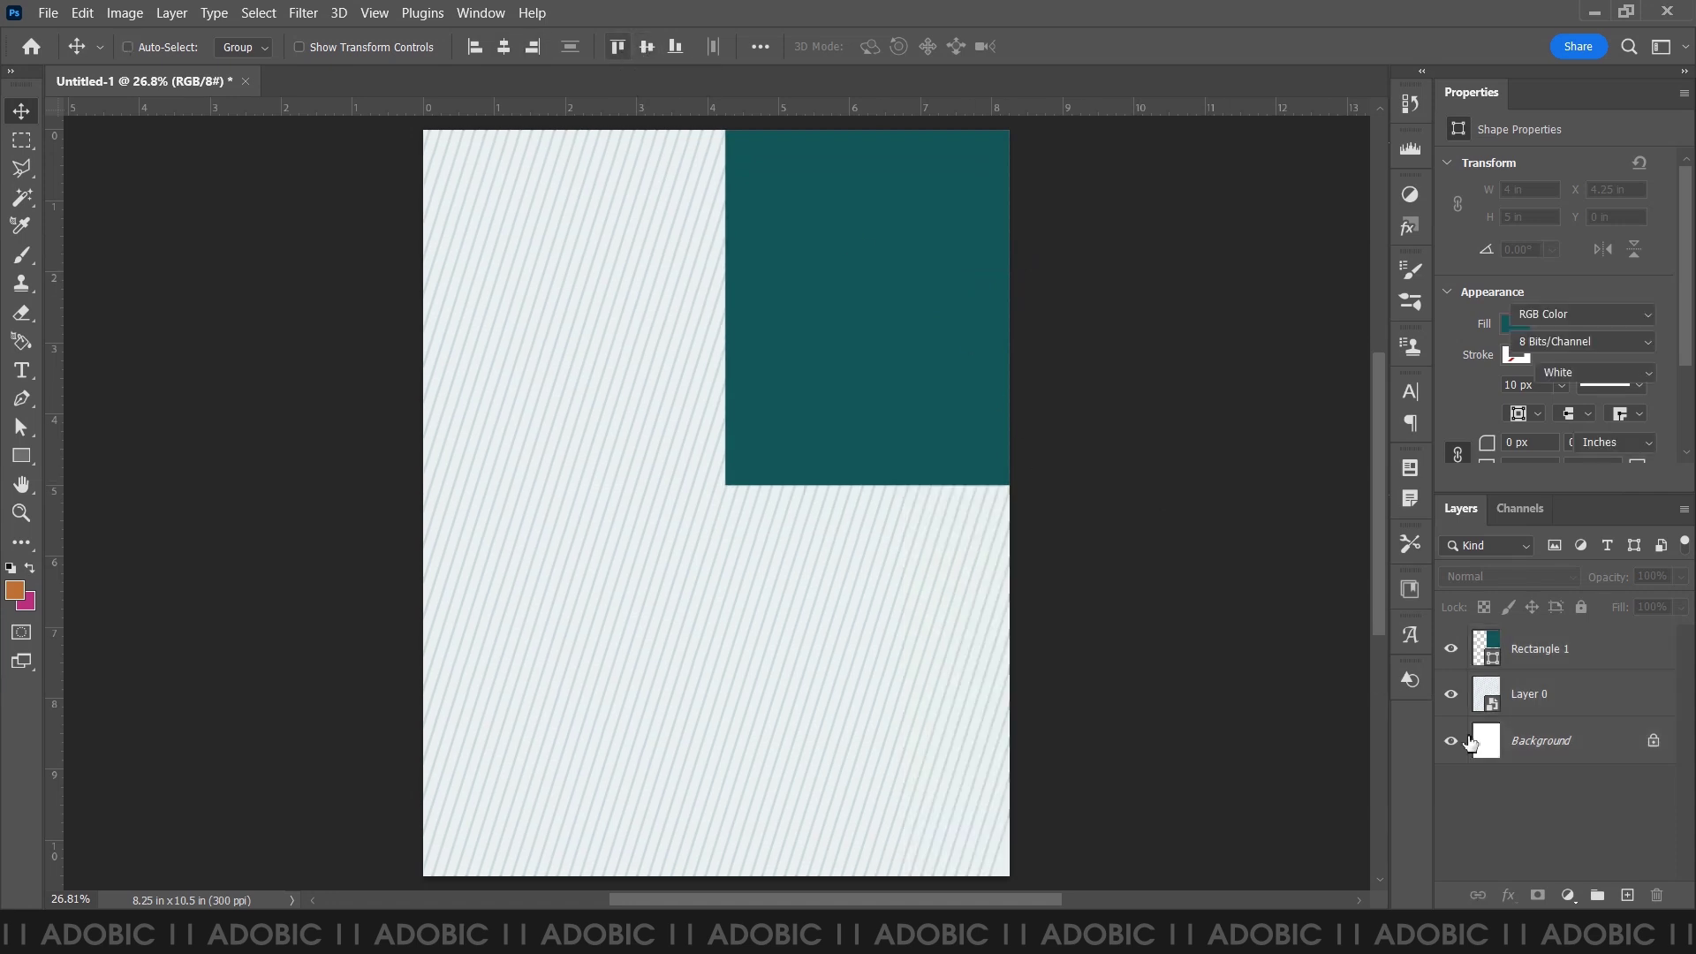
{"action": "left_click", "coordinate": [1572, 710]}
- Lock the striped Layer 0 and select the teal rectangle's layer
{"action": "left_click", "coordinate": [1582, 607]}
{"action": "left_click", "coordinate": [1542, 768]}
{"action": "left_click", "coordinate": [1535, 654], "text": "shift"}
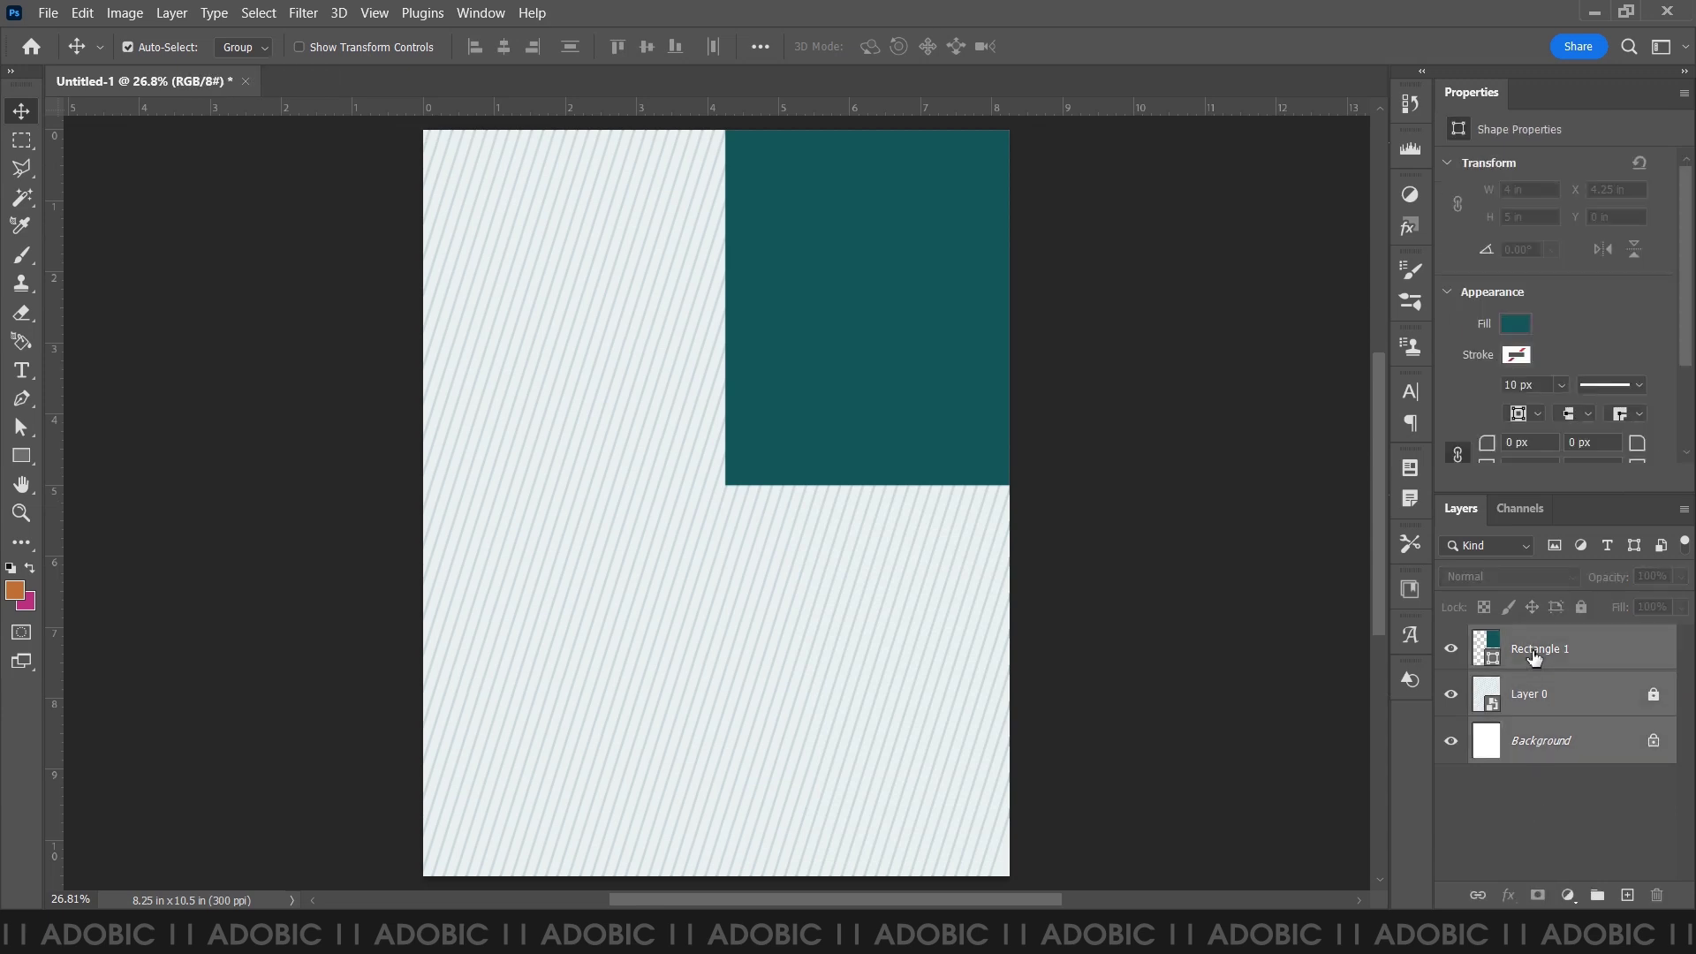
{"action": "left_click", "coordinate": [1547, 765]}
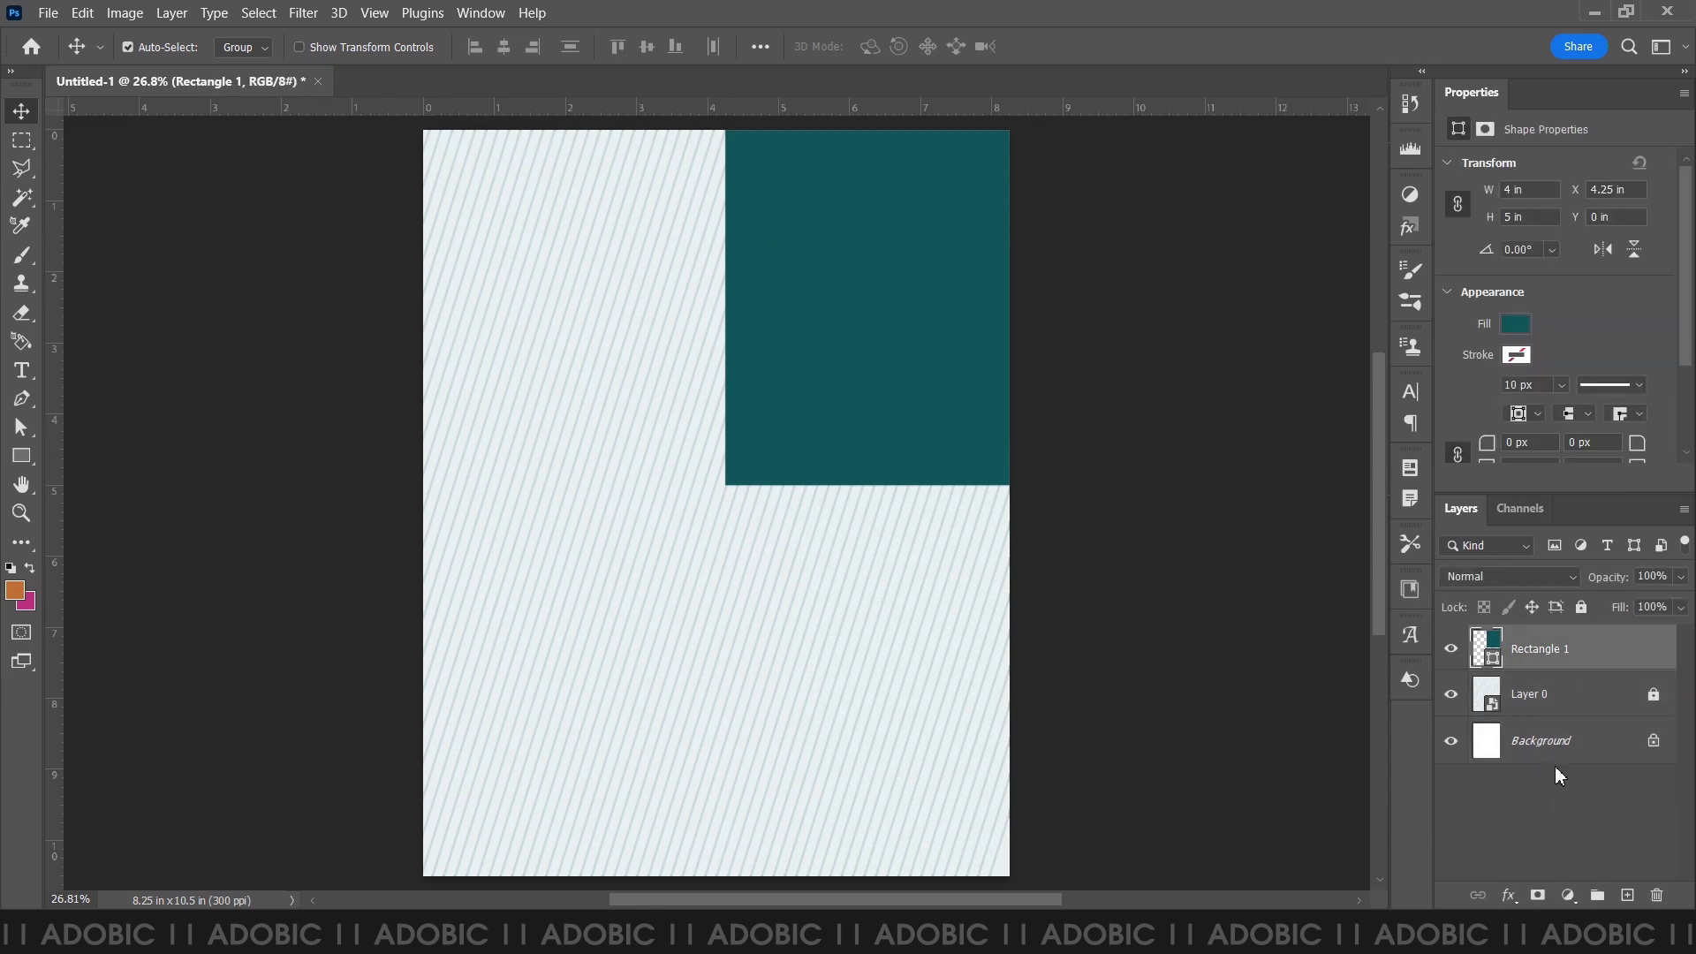
{"action": "key", "text": "ctrl+shift"}
{"action": "left_click", "coordinate": [1545, 746], "text": "ctrl"}
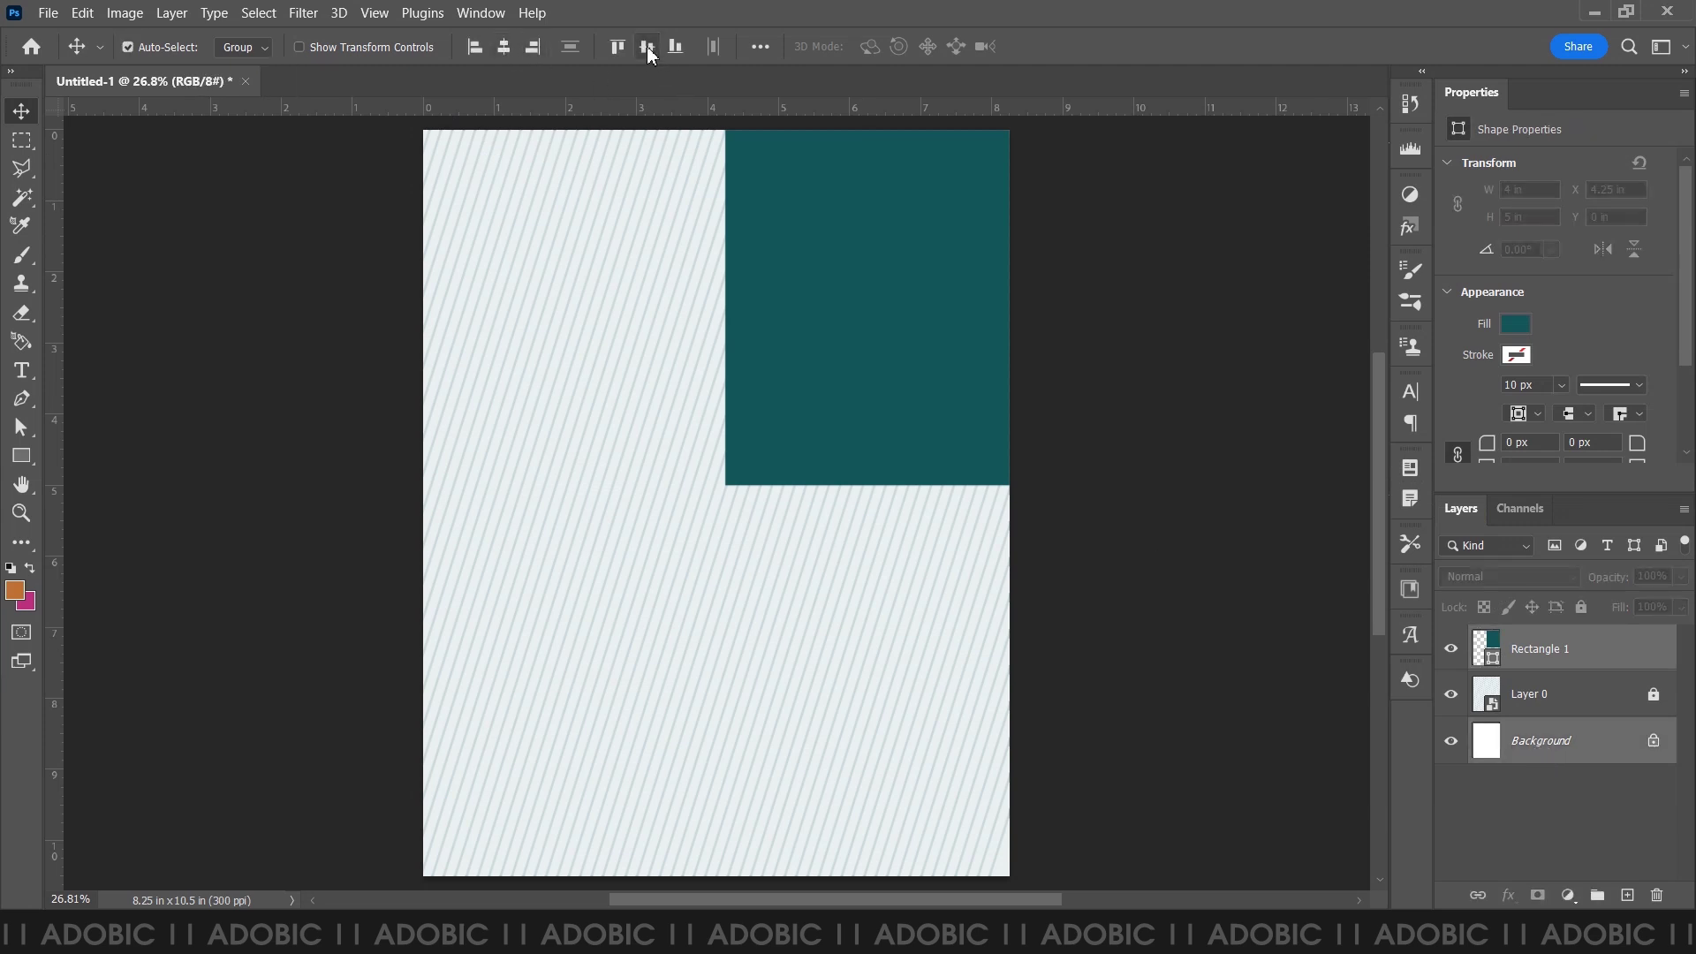
{"action": "left_click", "coordinate": [1166, 619]}
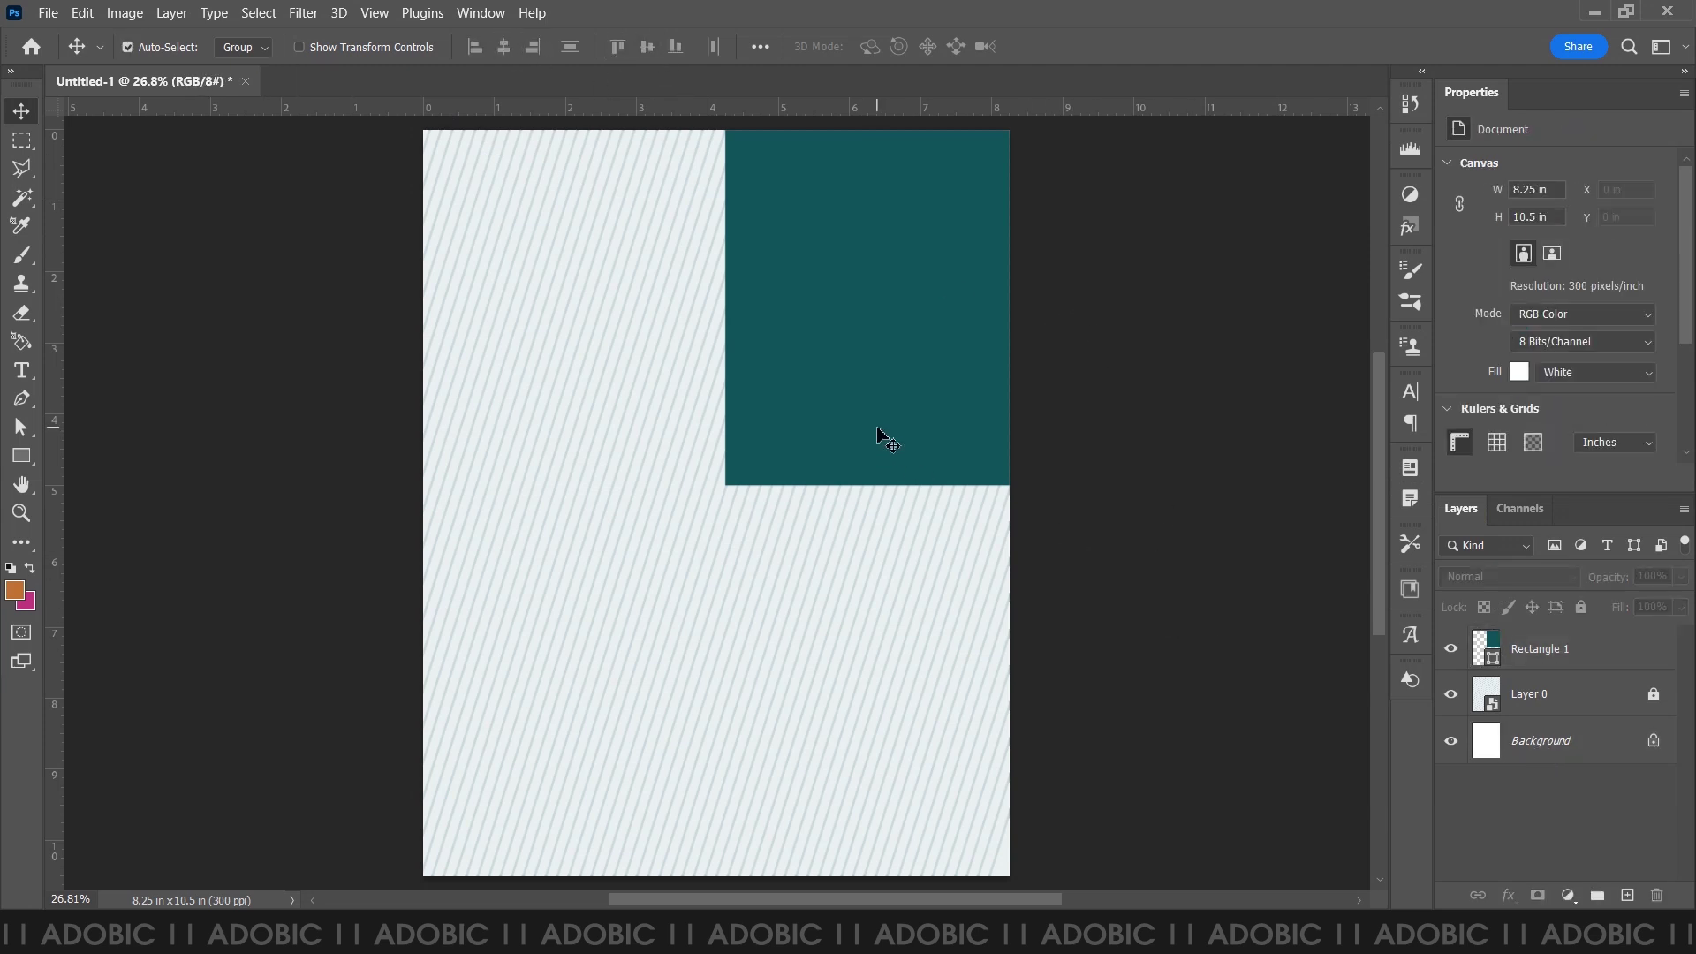
{"action": "left_click", "coordinate": [1558, 661]}
- Rename the teal rectangle layer 'R-T Box' and duplicate it
{"action": "double_click", "coordinate": [1553, 659]}
{"action": "key", "text": "BackSpace"}
{"action": "type", "text": "T Box"}
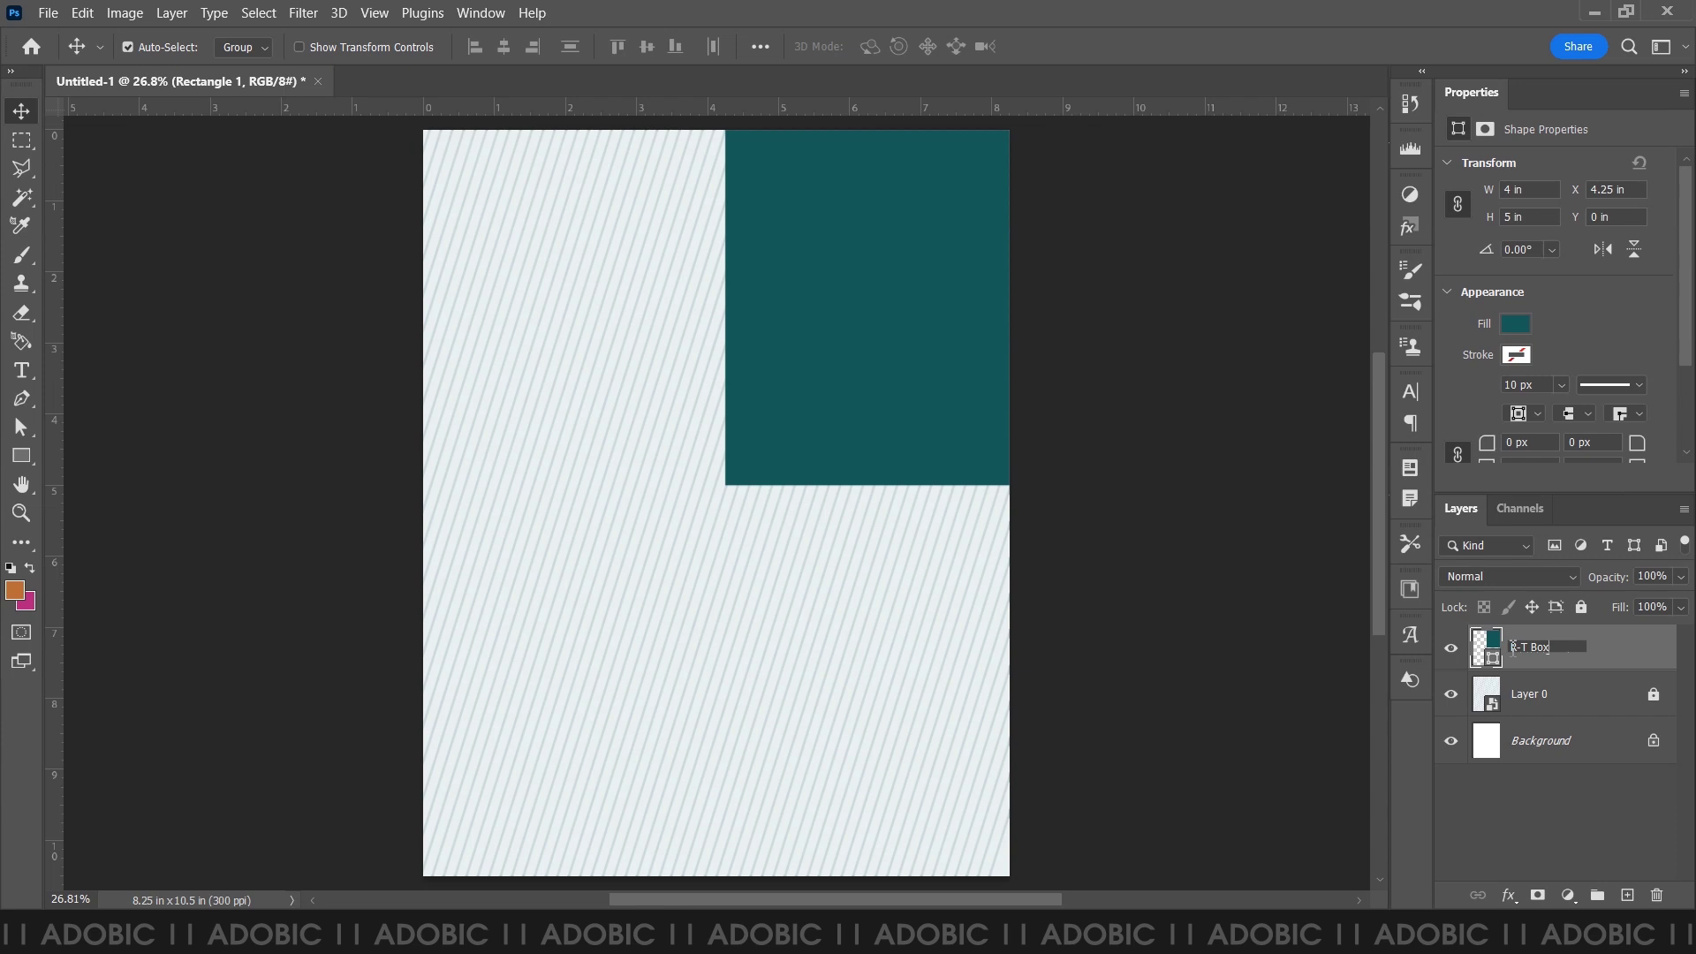
{"action": "key", "text": "Return"}
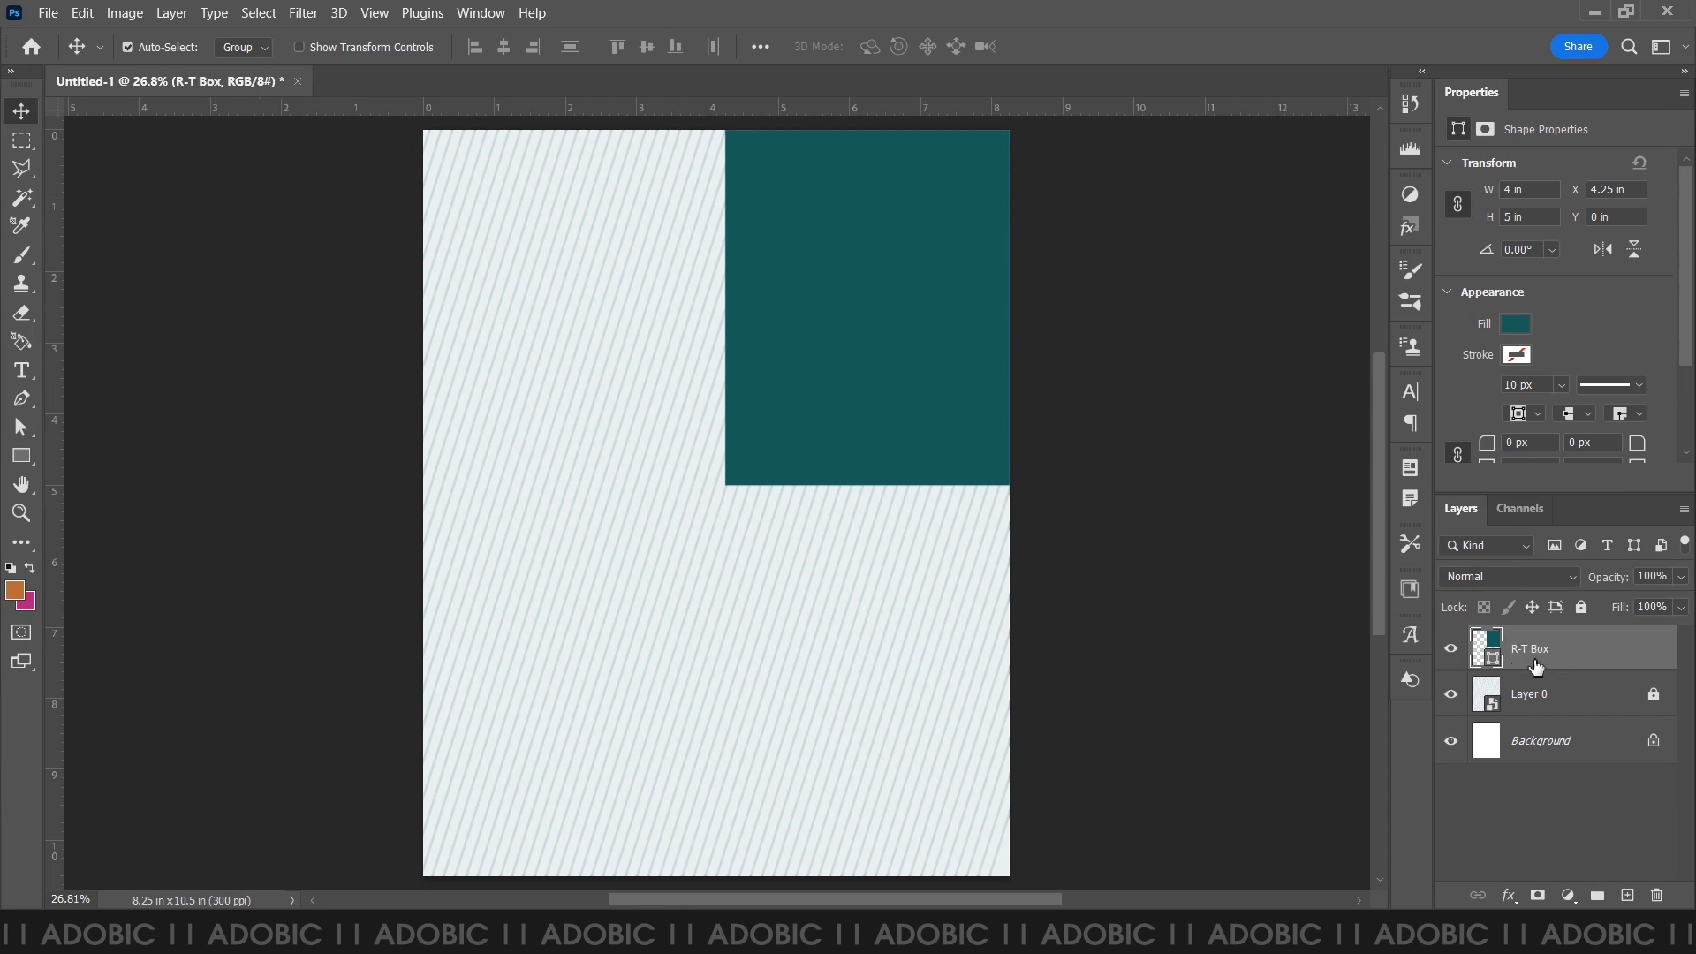
{"action": "key", "text": "ctrl+j"}
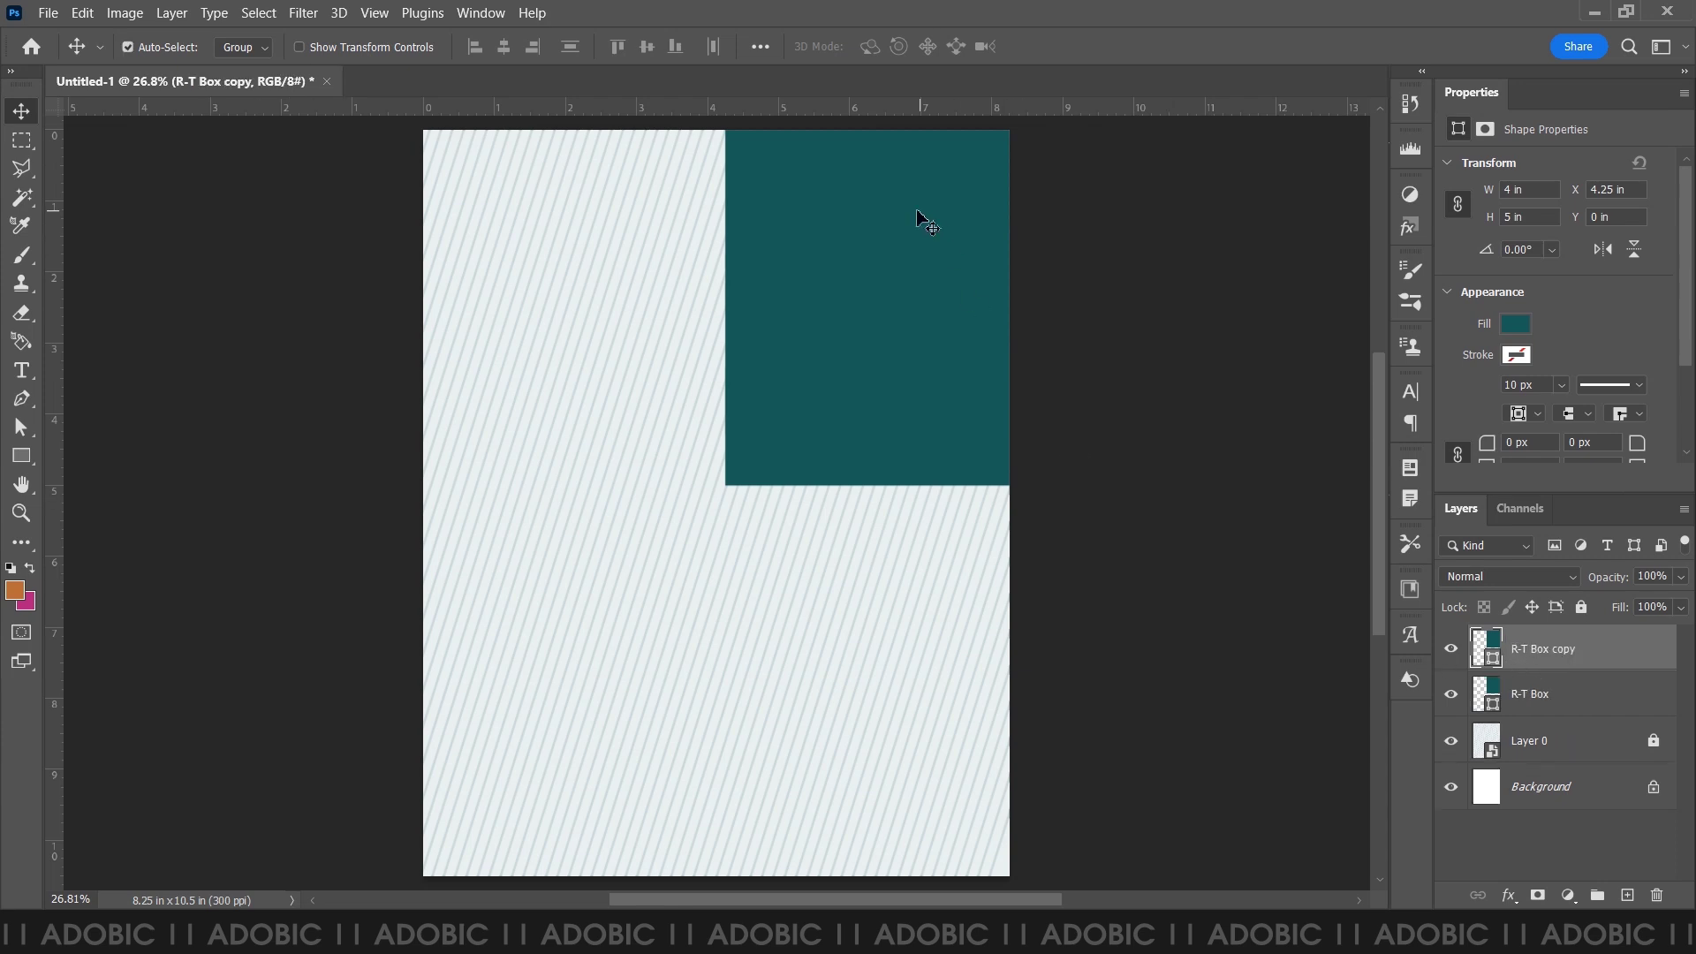
- Move the R-T Box copy down to the lower right and stretch its top edge up slightly
{"action": "left_click_drag", "start_coordinate": [909, 182], "coordinate": [898, 562]}
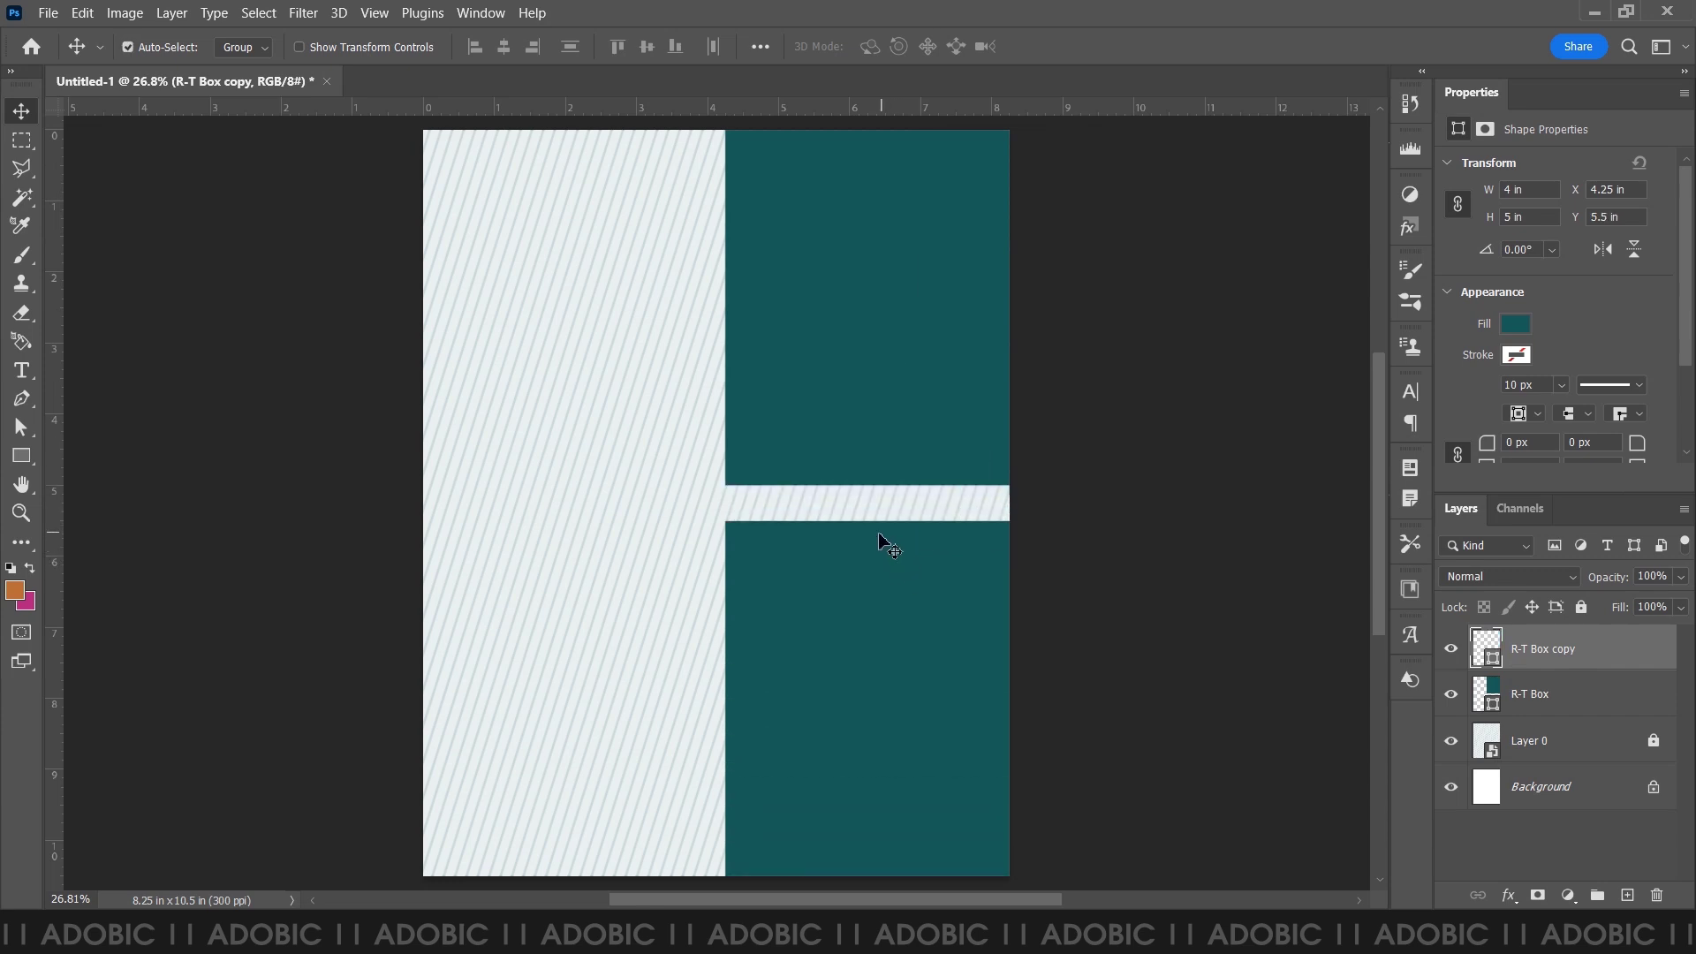
{"action": "key", "text": "ctrl+t"}
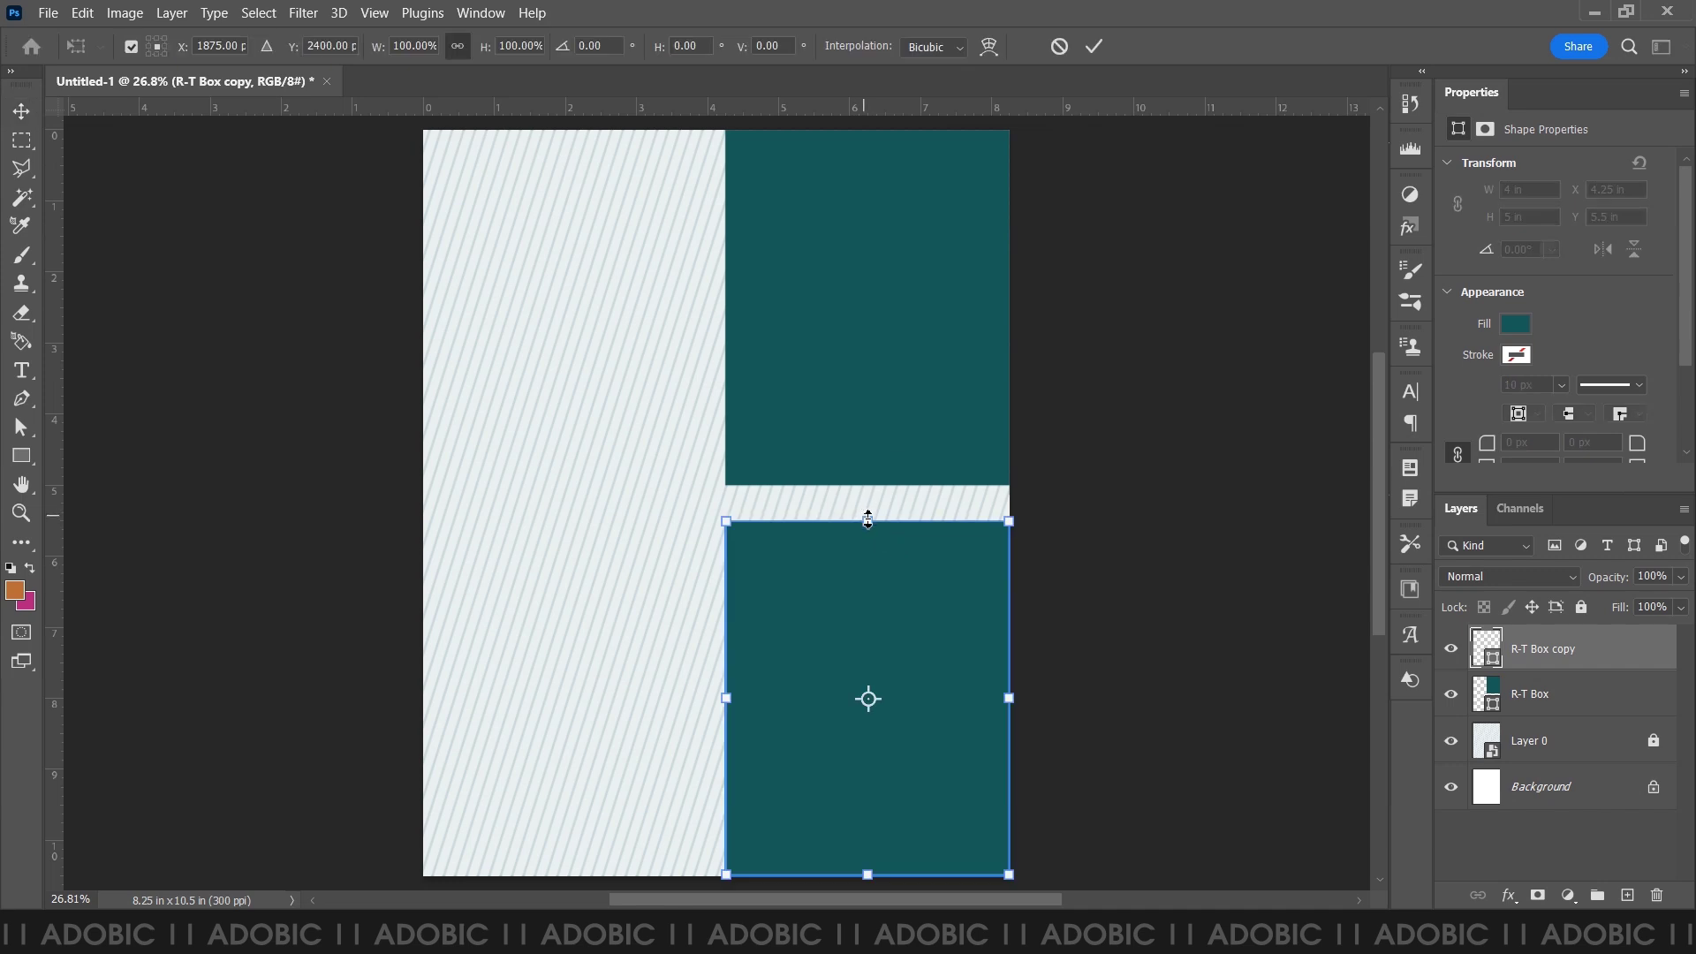
{"action": "left_click_drag", "start_coordinate": [868, 519], "coordinate": [868, 513]}
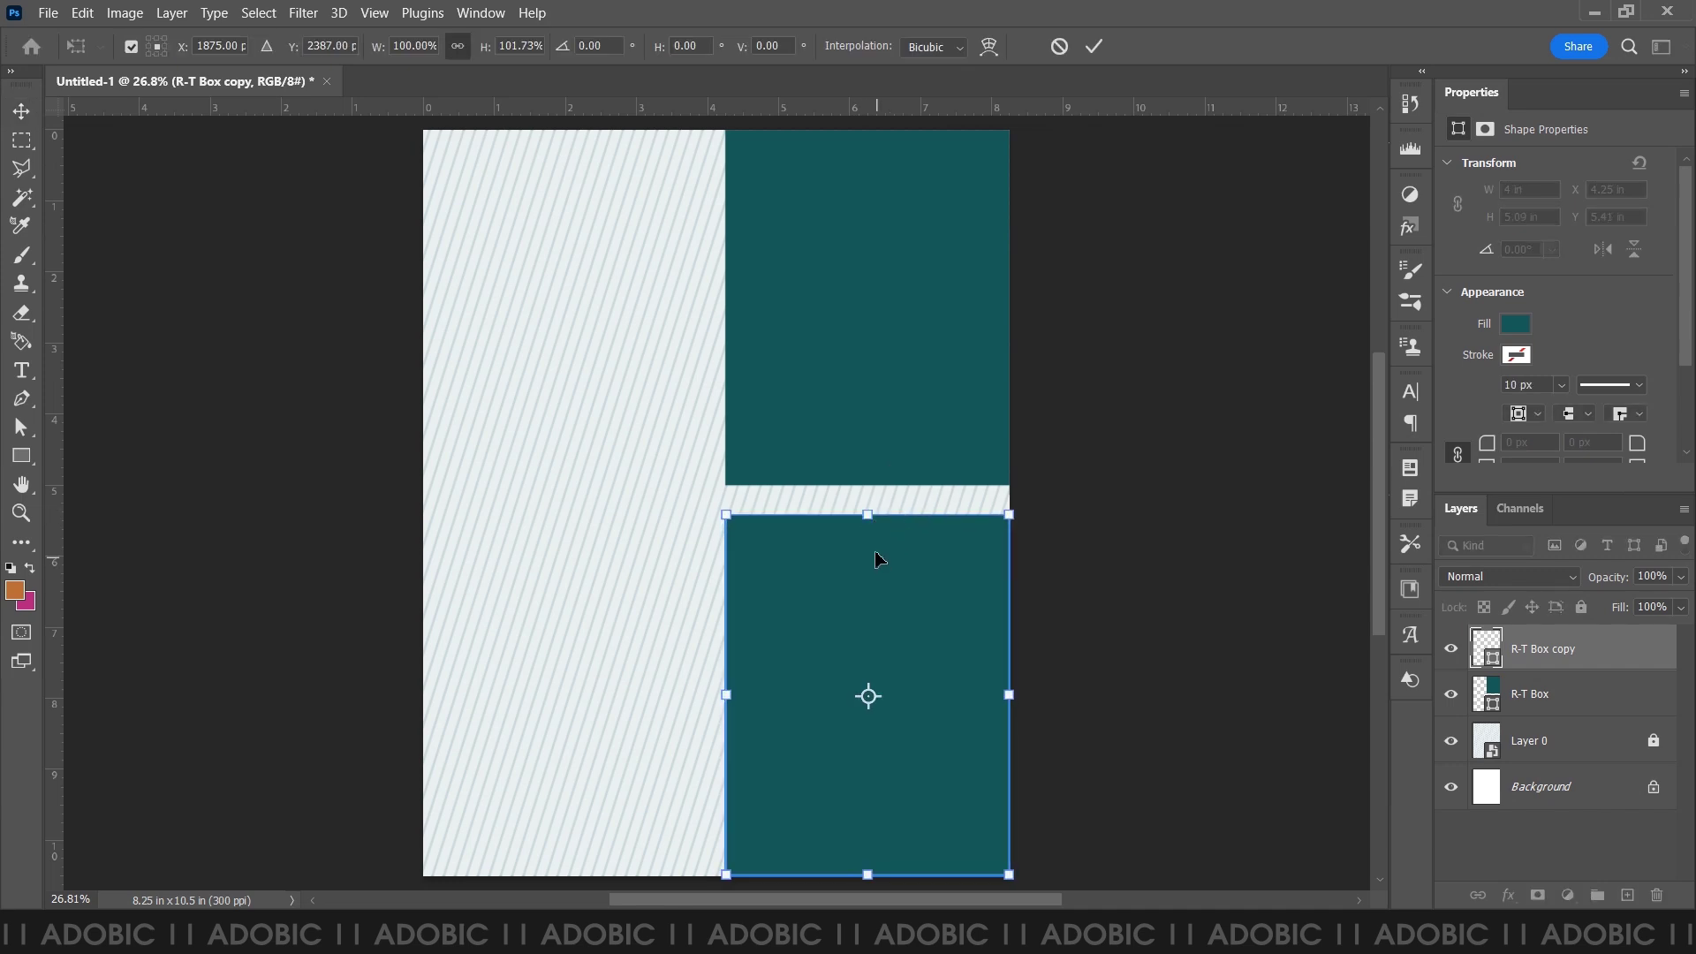
{"action": "key", "text": "Return"}
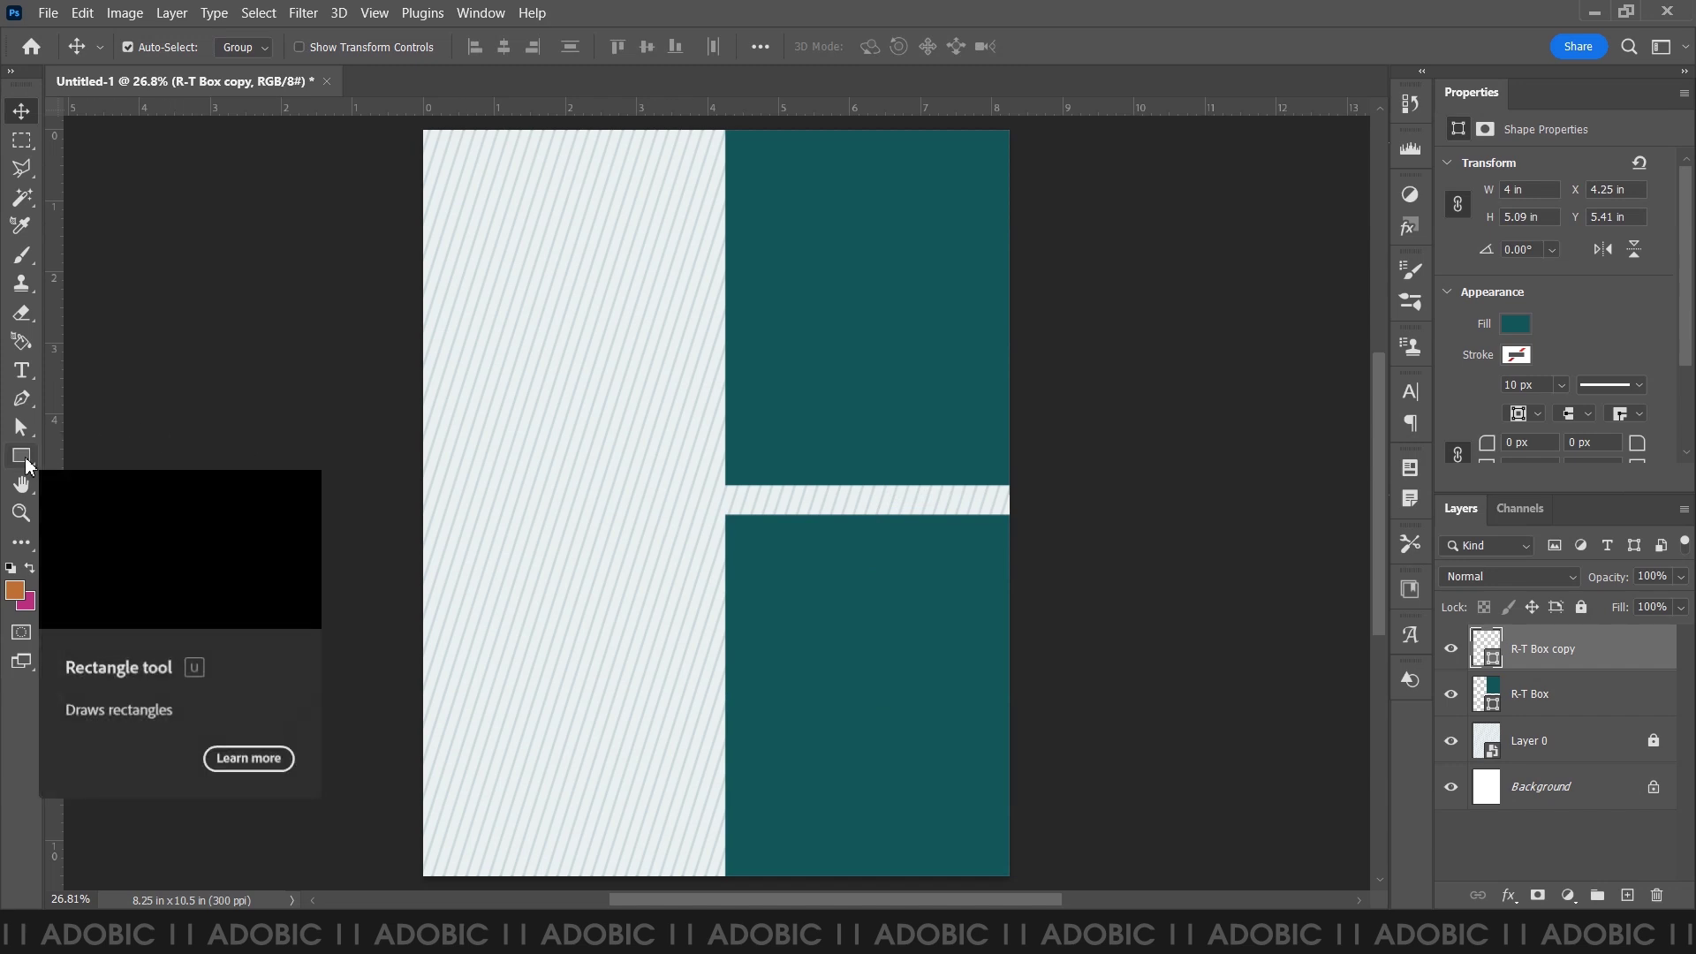
- Create a 4.25 × 1 in rectangle strip
{"action": "left_click", "coordinate": [25, 458]}
{"action": "left_click", "coordinate": [527, 328]}
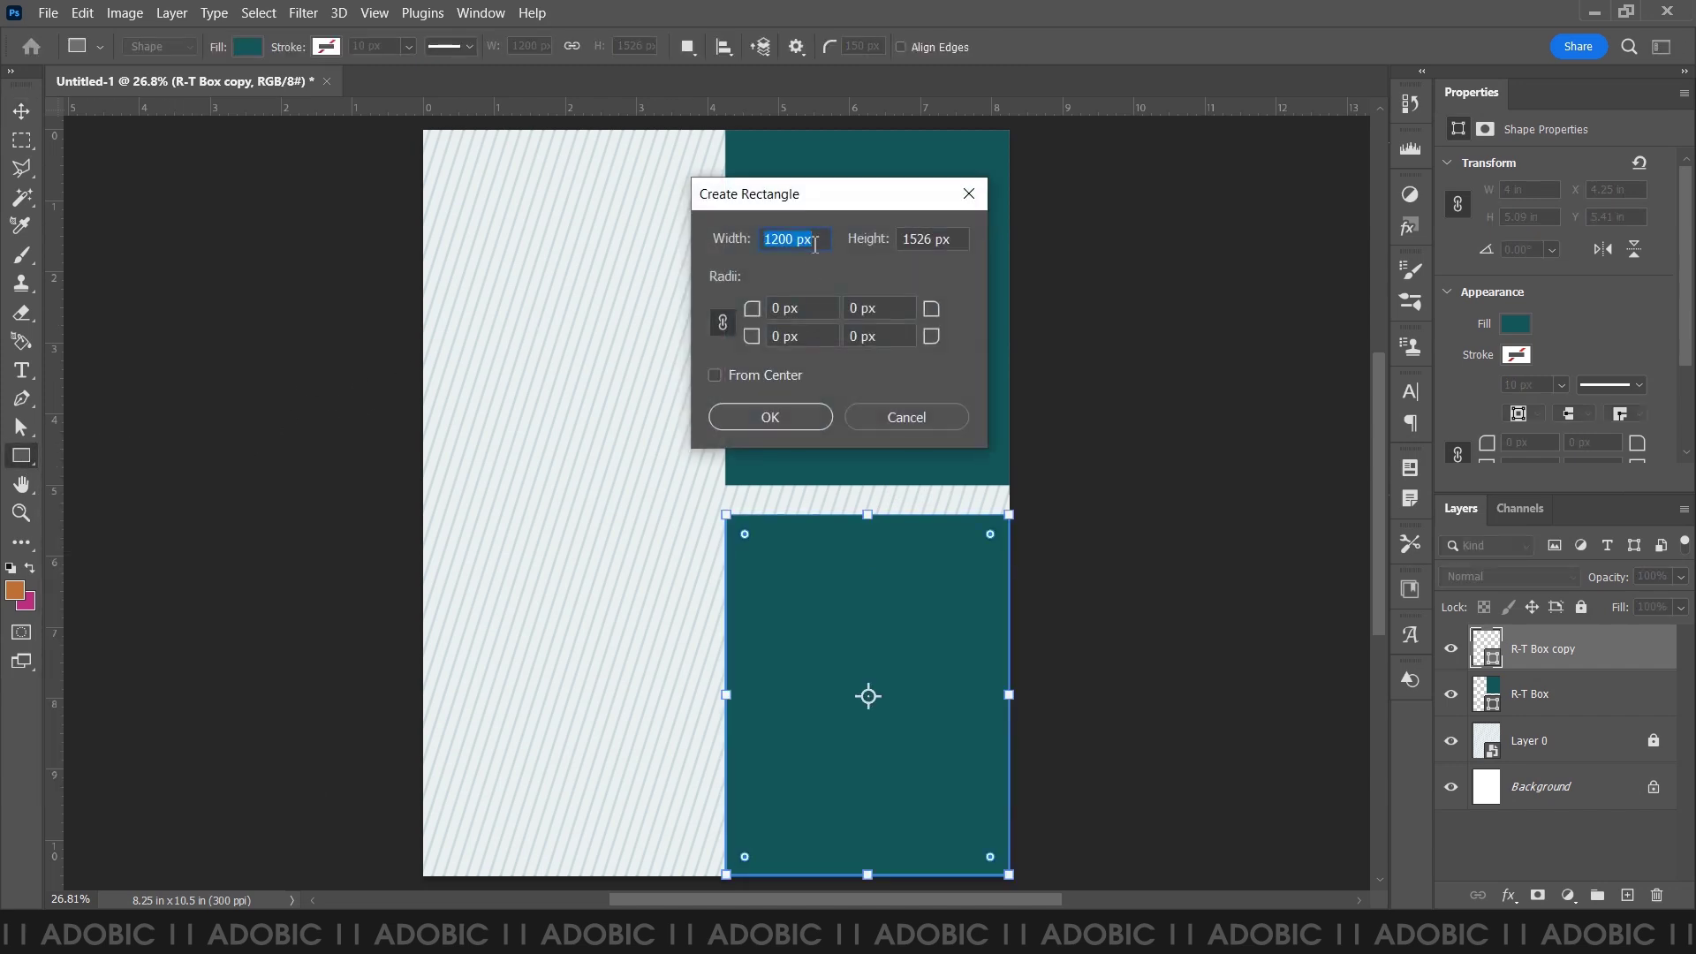
{"action": "type", "text": "4."}
{"action": "key", "text": "Tab"}
{"action": "type", "text": "1 in"}
{"action": "key", "text": "shift+Tab"}
{"action": "key", "text": "End"}
{"action": "key", "text": "shift+Left"}
{"action": "key", "text": "shift+Left"}
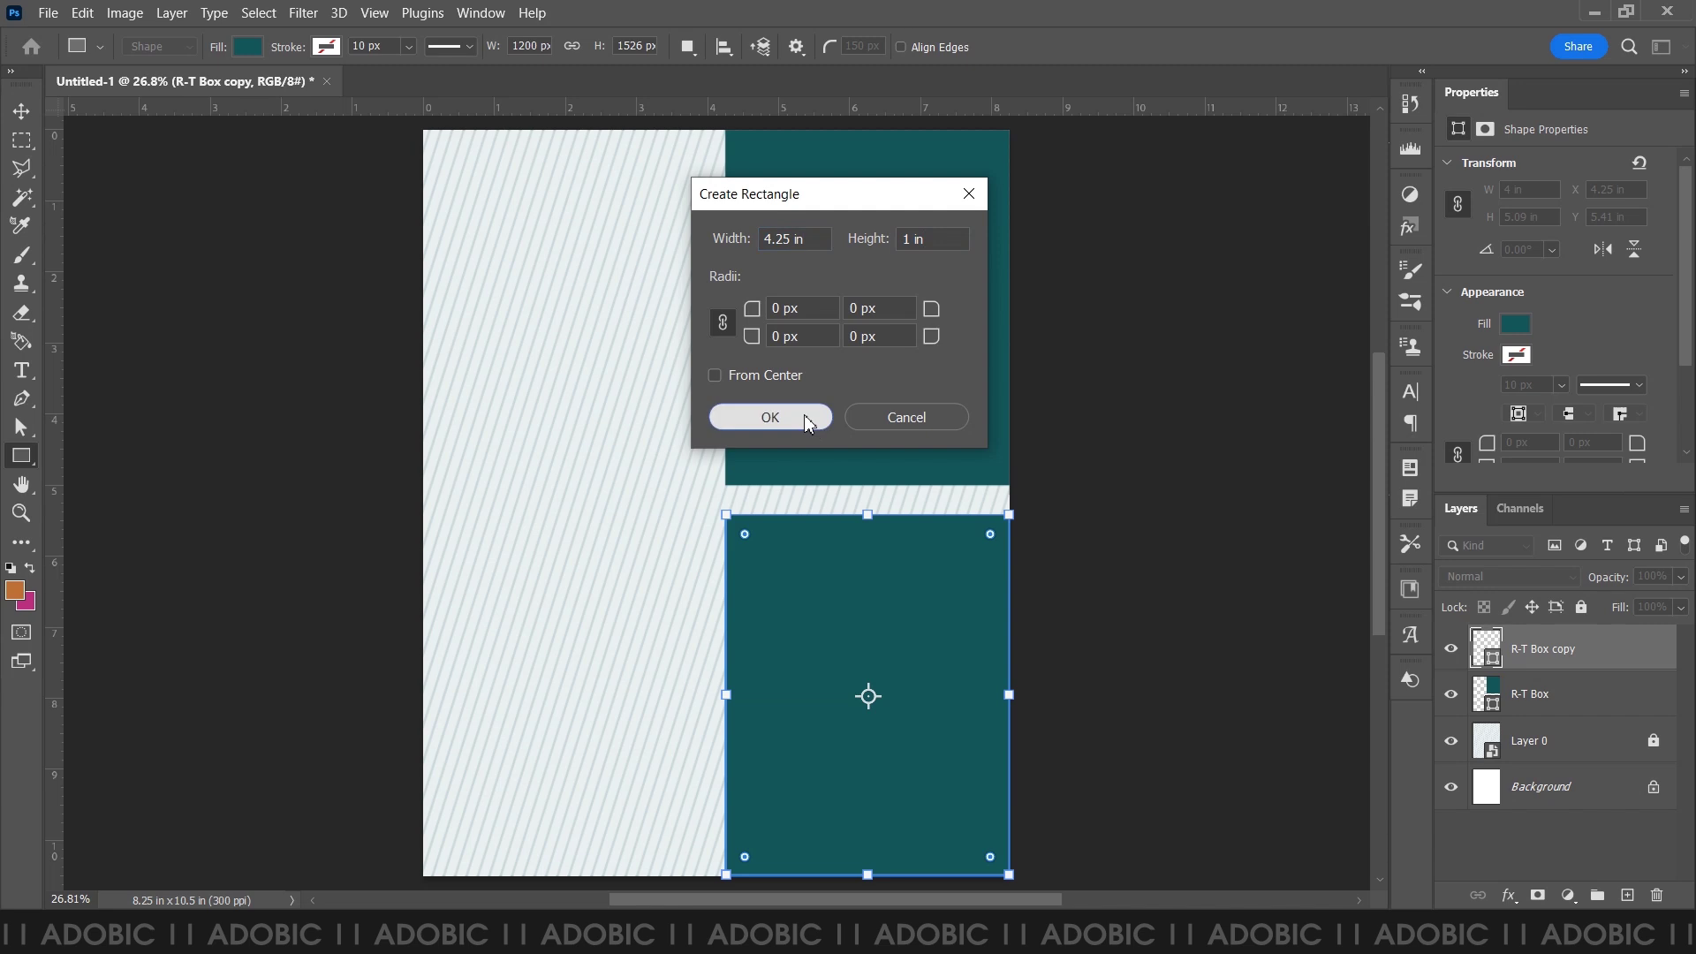
{"action": "left_click", "coordinate": [814, 421]}
- Move the strip to the page's left edge at mid-height
{"action": "left_click", "coordinate": [20, 113]}
{"action": "left_click_drag", "start_coordinate": [609, 371], "coordinate": [513, 437]}
{"action": "scroll", "coordinate": [690, 430], "scroll_direction": "up", "scroll_amount": 1}
{"action": "scroll", "coordinate": [689, 428], "scroll_direction": "up", "scroll_amount": 1}
{"action": "scroll", "coordinate": [769, 429], "scroll_direction": "up", "scroll_amount": 1}
{"action": "scroll", "coordinate": [743, 423], "scroll_direction": "up", "scroll_amount": 1}
{"action": "key", "text": "ctrl+0"}
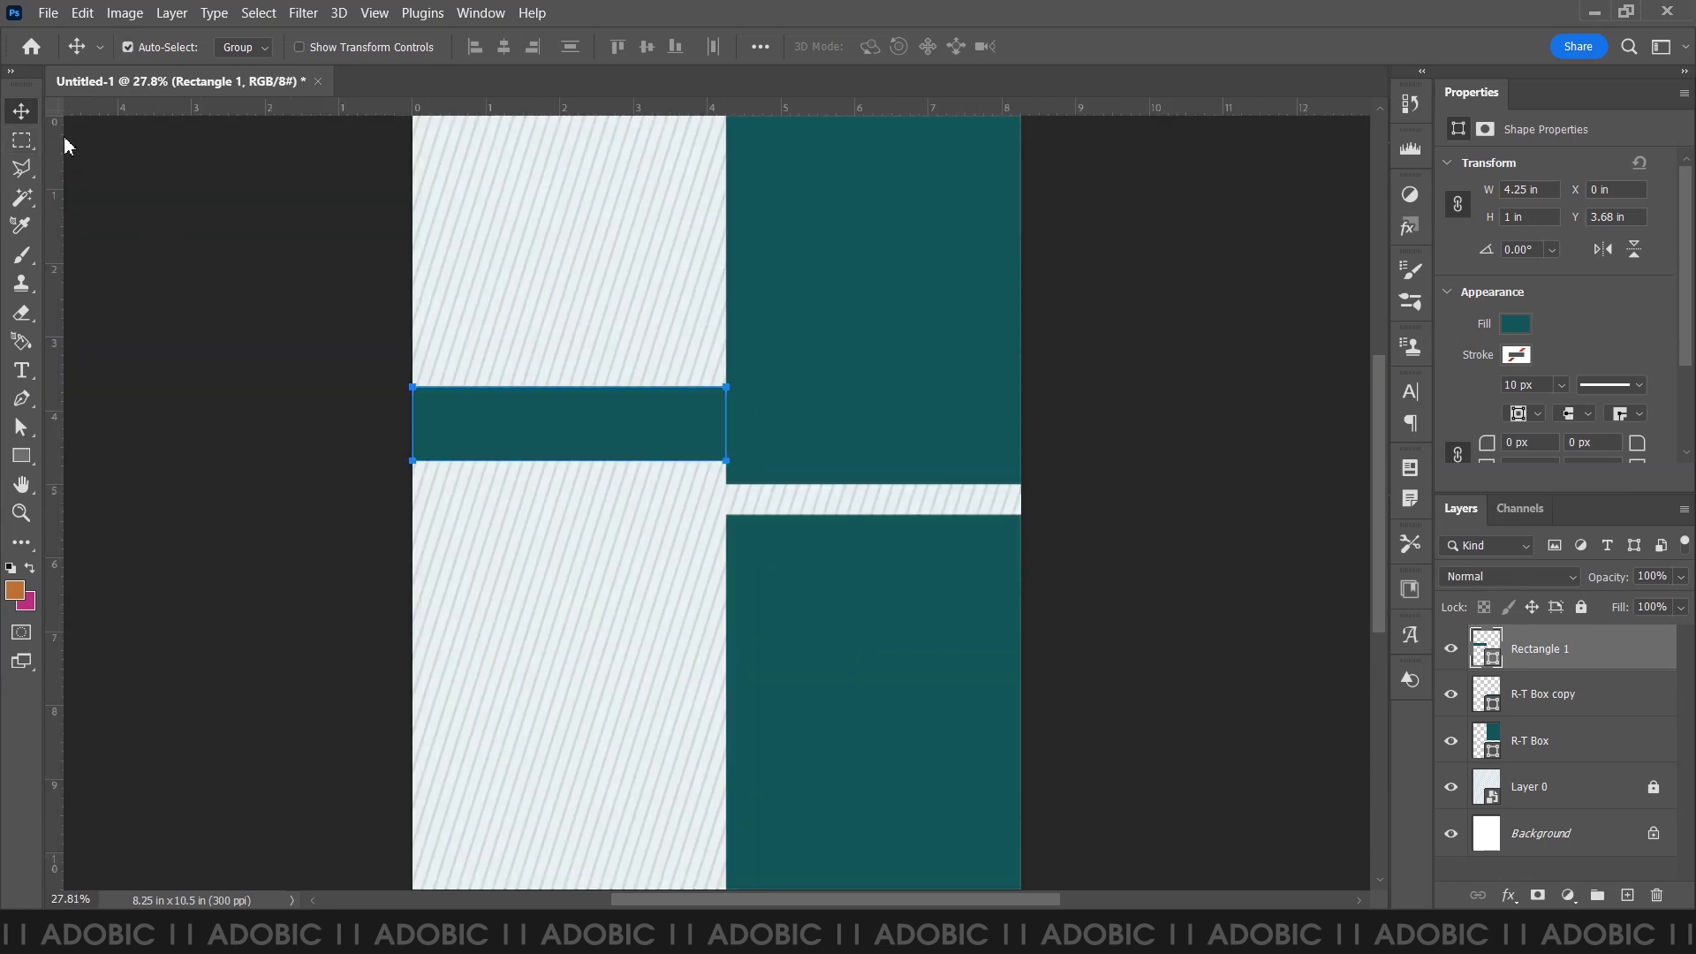
{"action": "key", "text": "Up"}
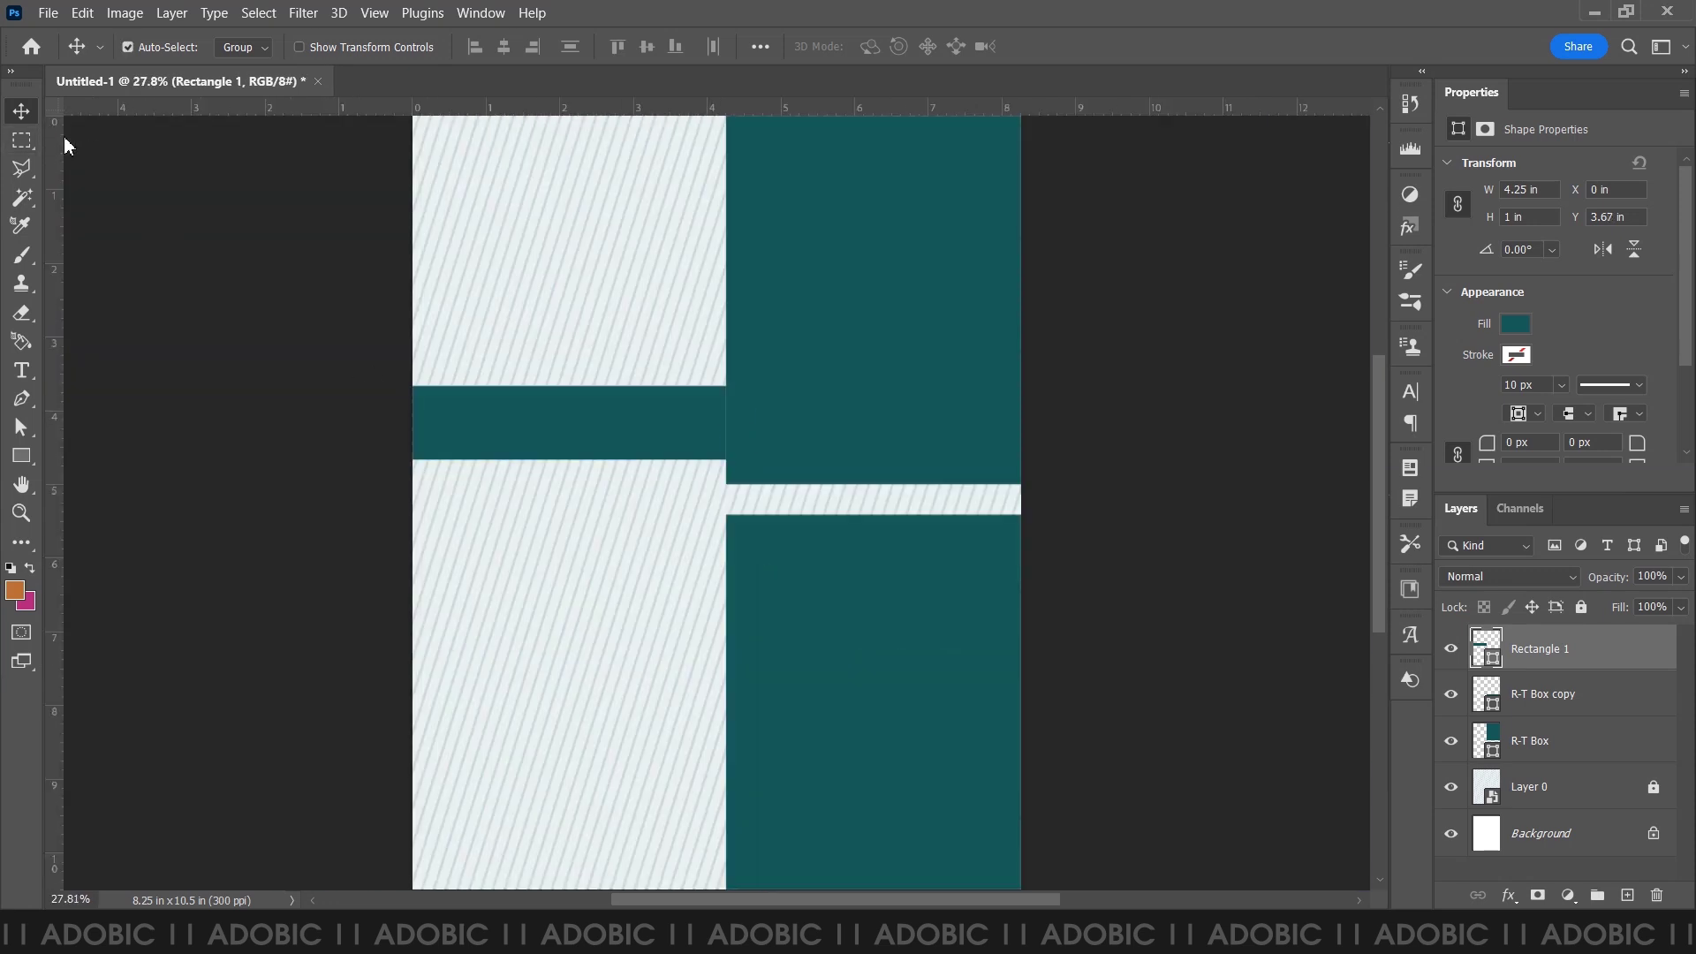
- Rename the lower box layer 'Bottom Box' and the strip layer 'Left Green Strip'
{"action": "double_click", "coordinate": [1546, 694]}
{"action": "type", "text": "Bottom Box"}
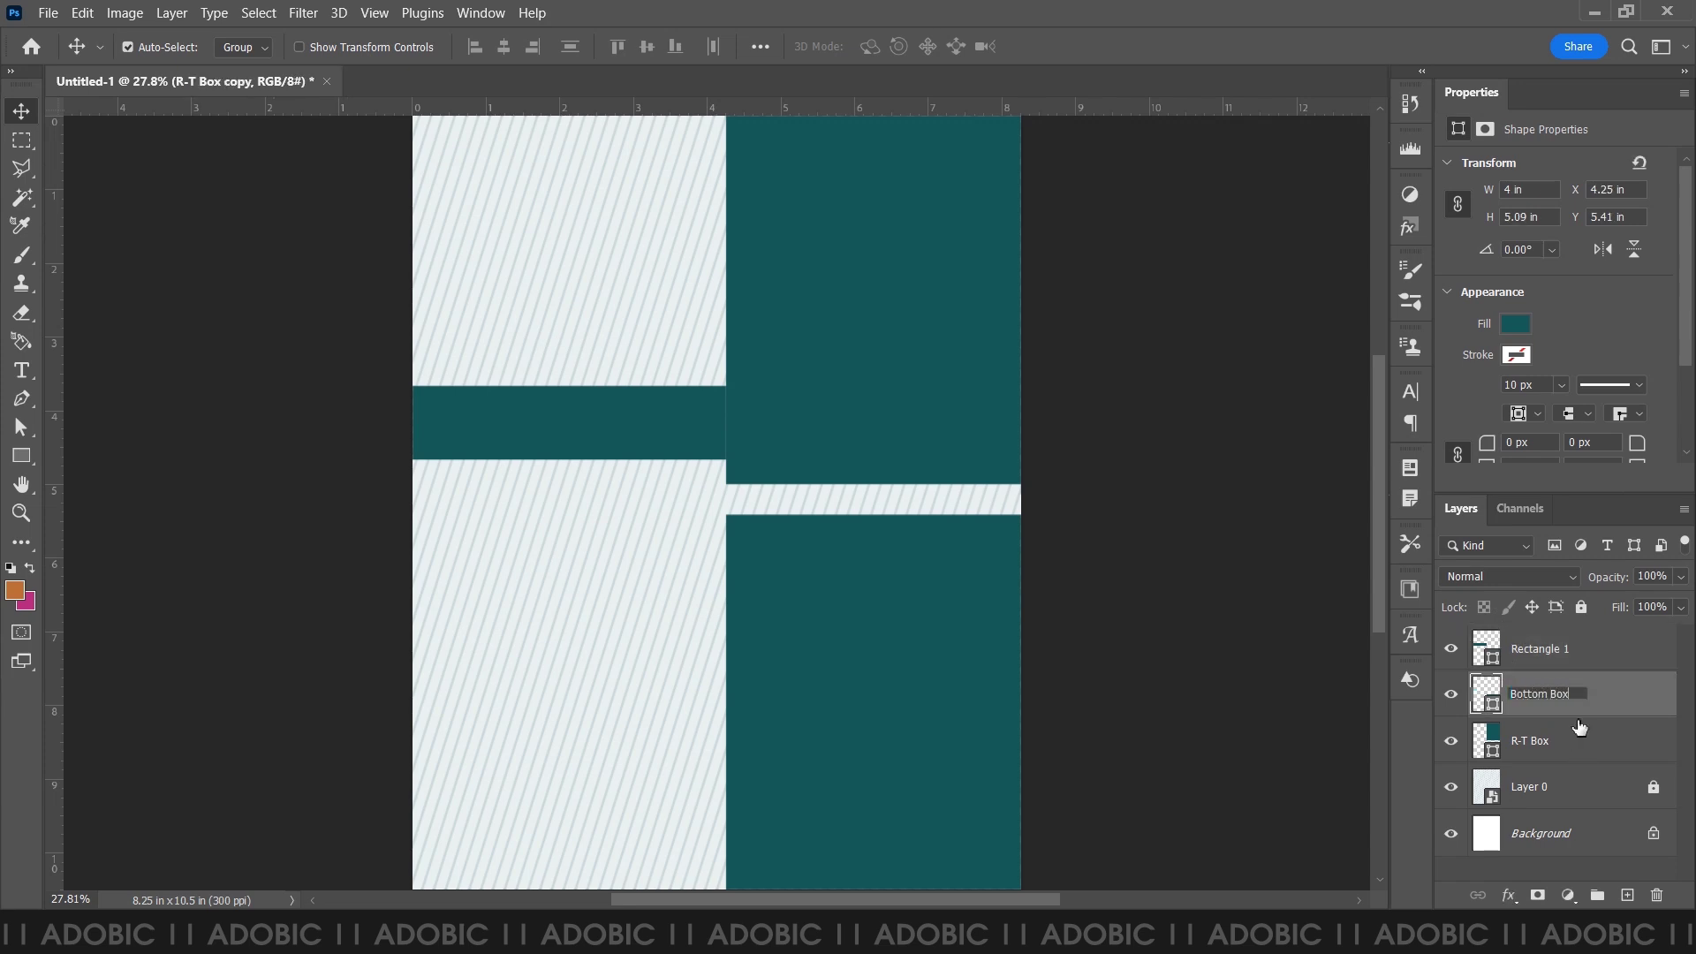
{"action": "key", "text": "Return"}
{"action": "double_click", "coordinate": [1546, 650]}
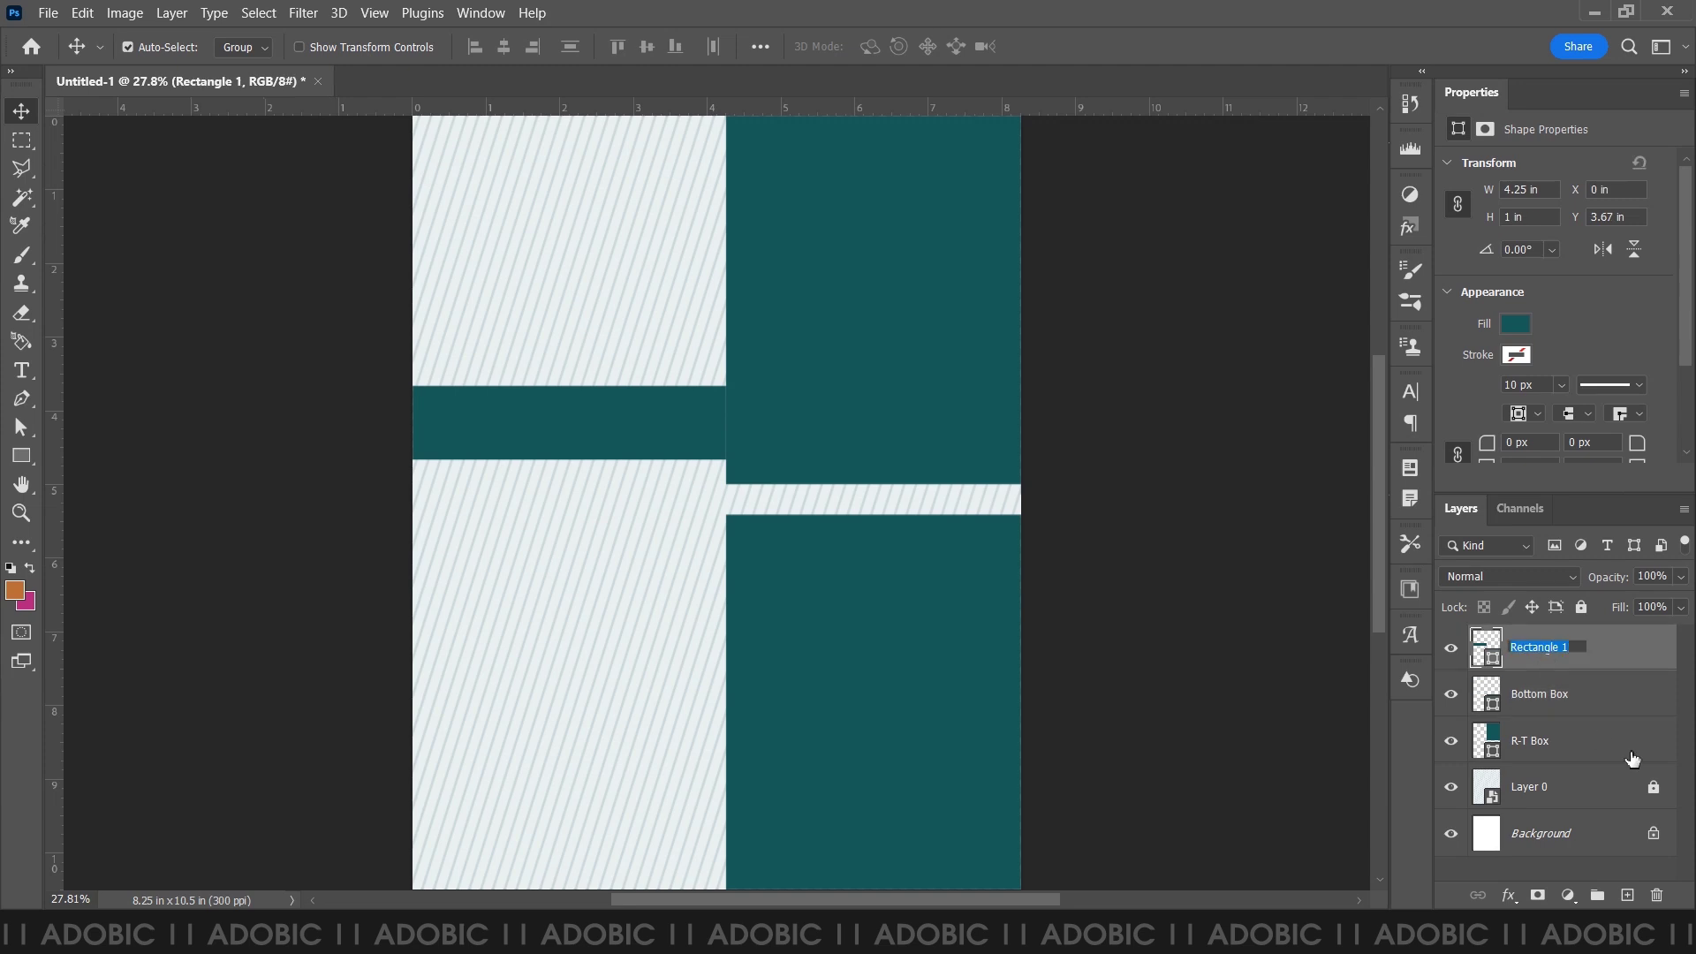
{"action": "type", "text": "Left"}
{"action": "type", "text": "Green"}
{"action": "key", "text": "Return"}
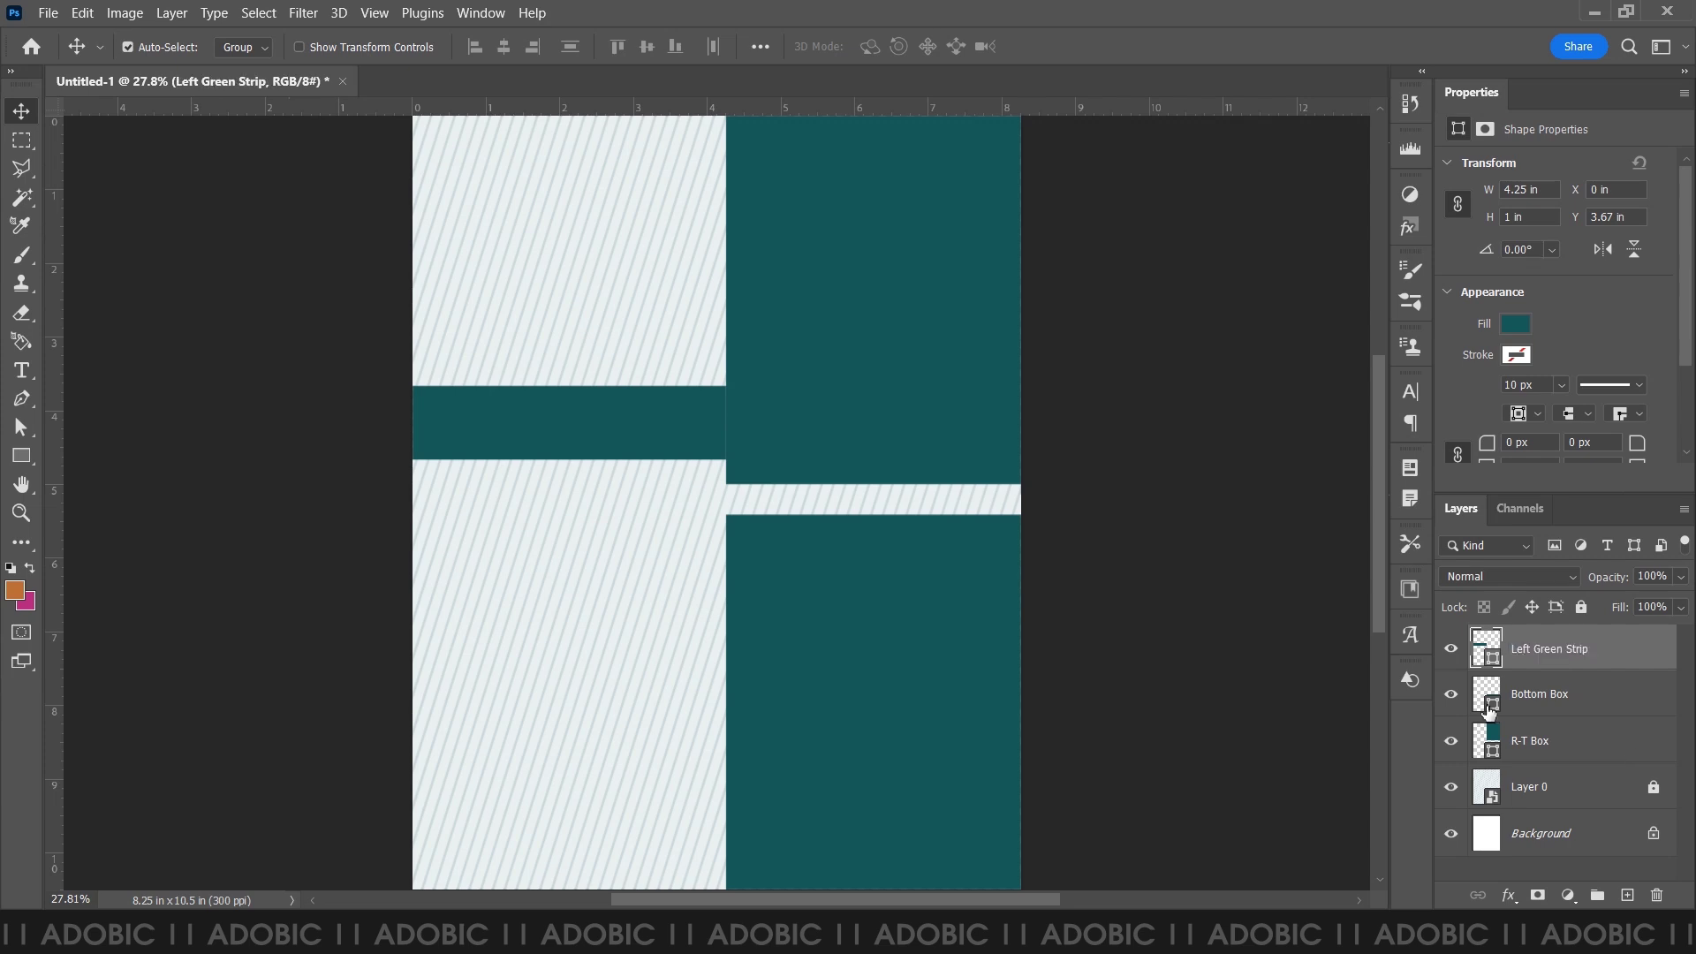
- Create an 8.25 × 0.75 in rectangle
{"action": "left_click", "coordinate": [21, 456]}
{"action": "left_click", "coordinate": [841, 350]}
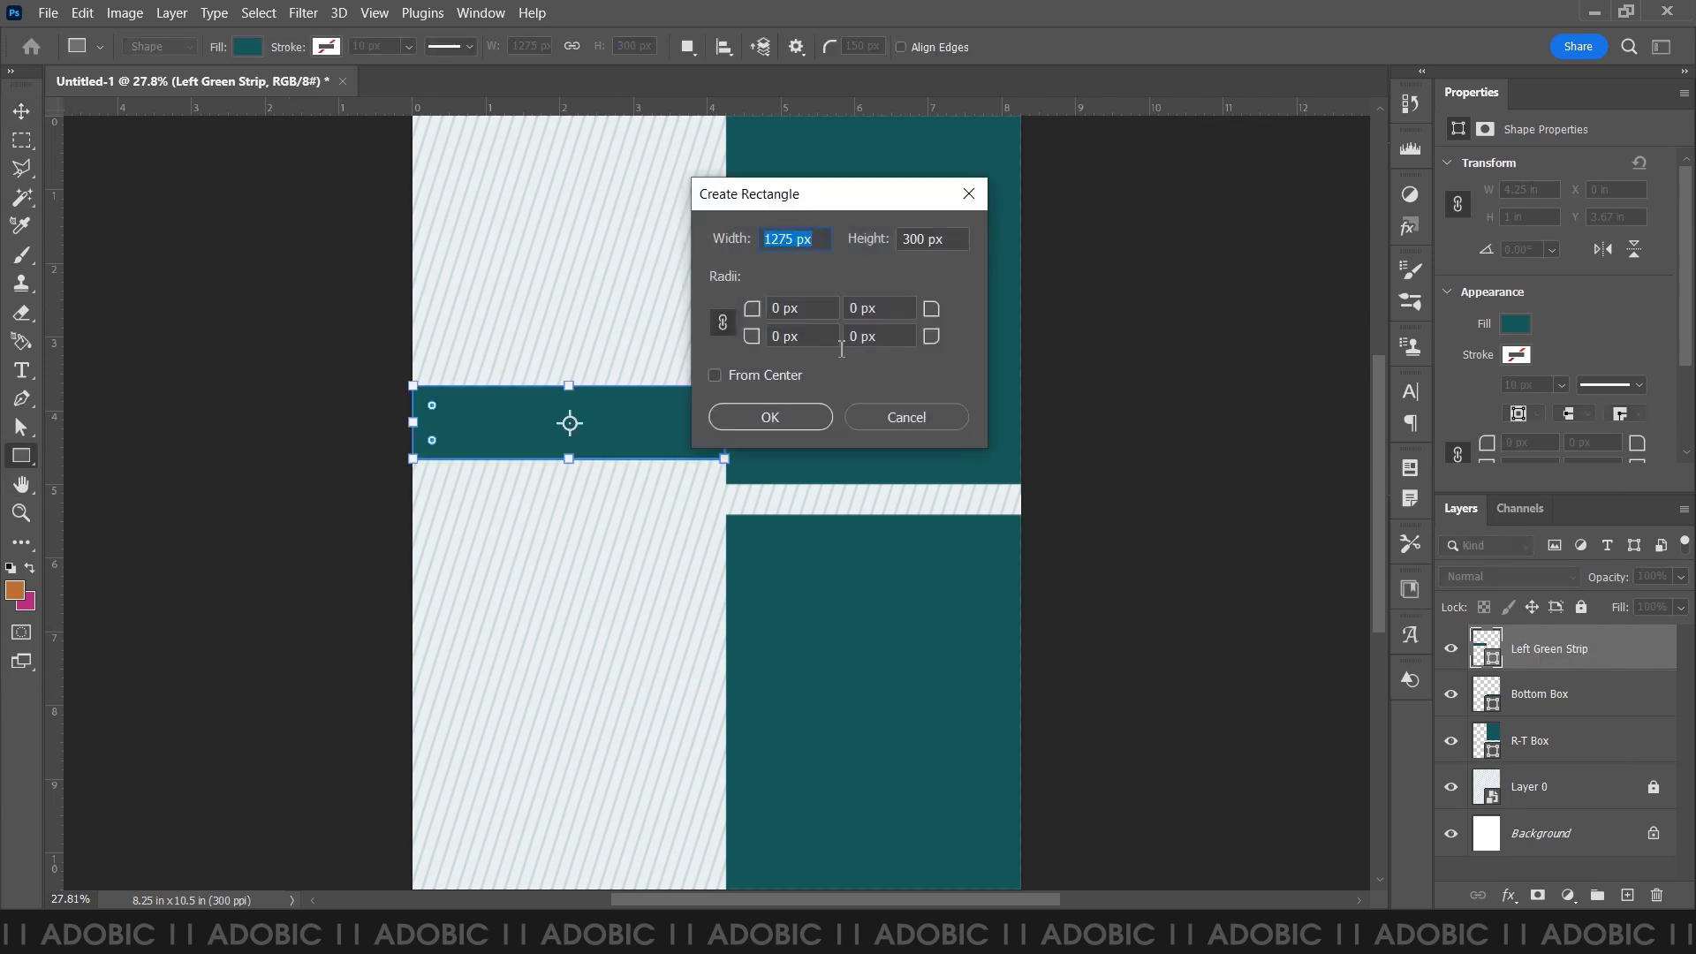
{"action": "type", "text": "8.25 in"}
{"action": "key", "text": "Tab"}
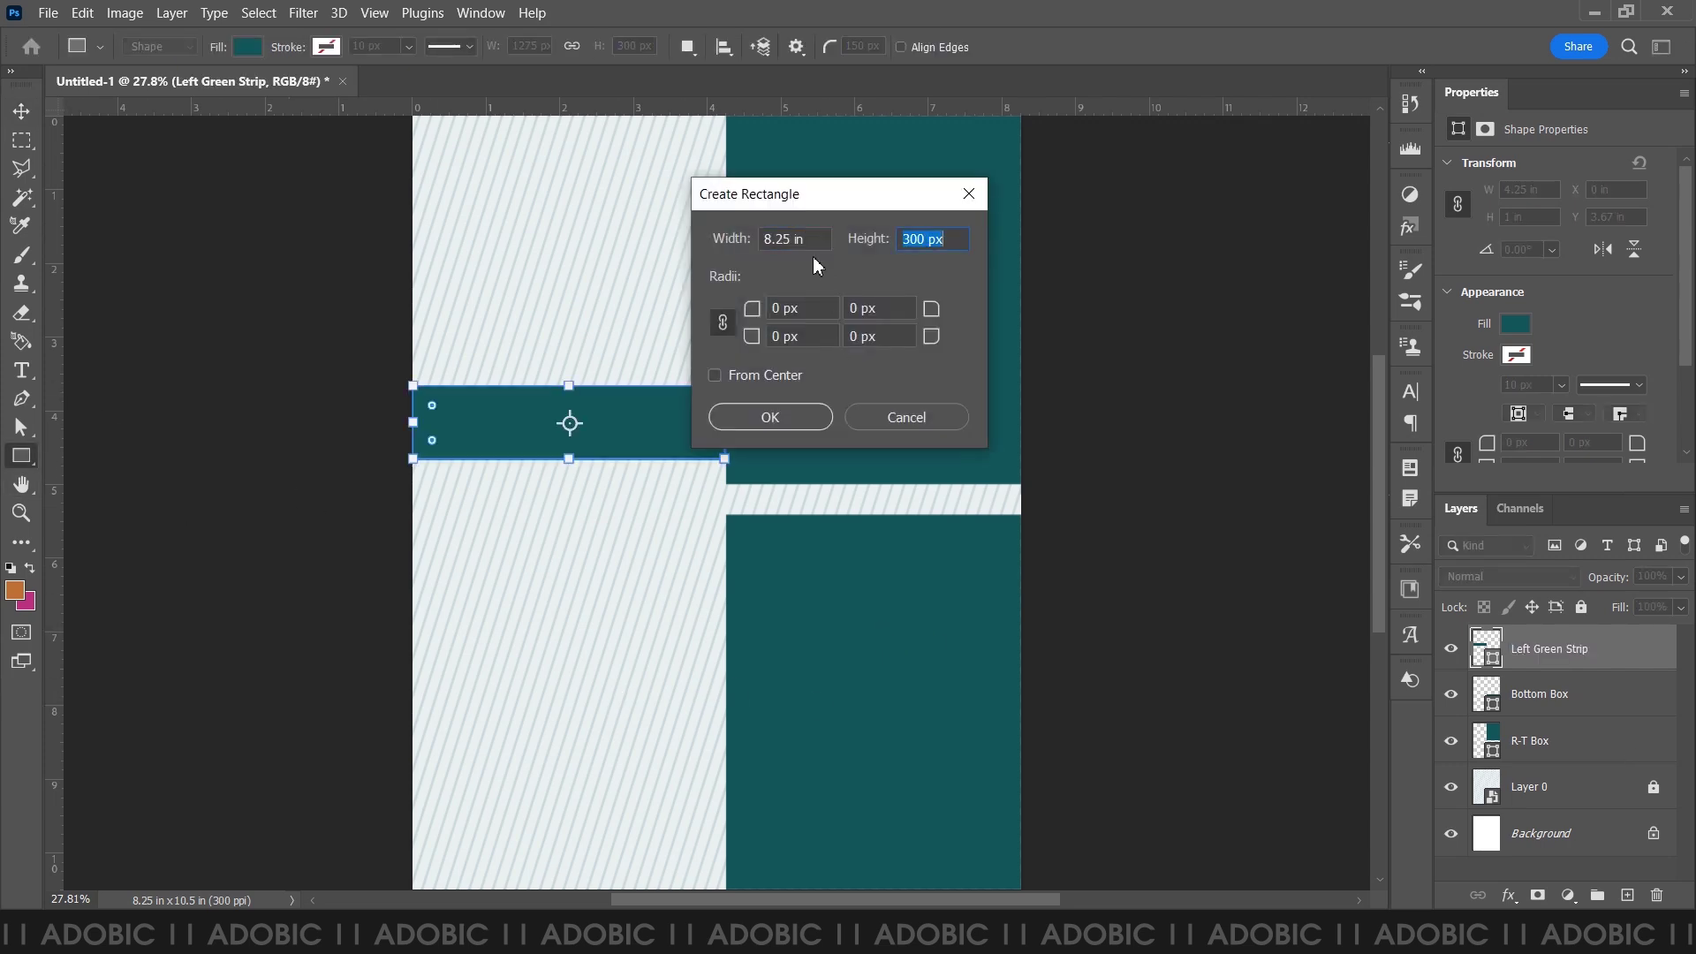
{"action": "type", "text": ".75"}
{"action": "key", "text": "Return"}
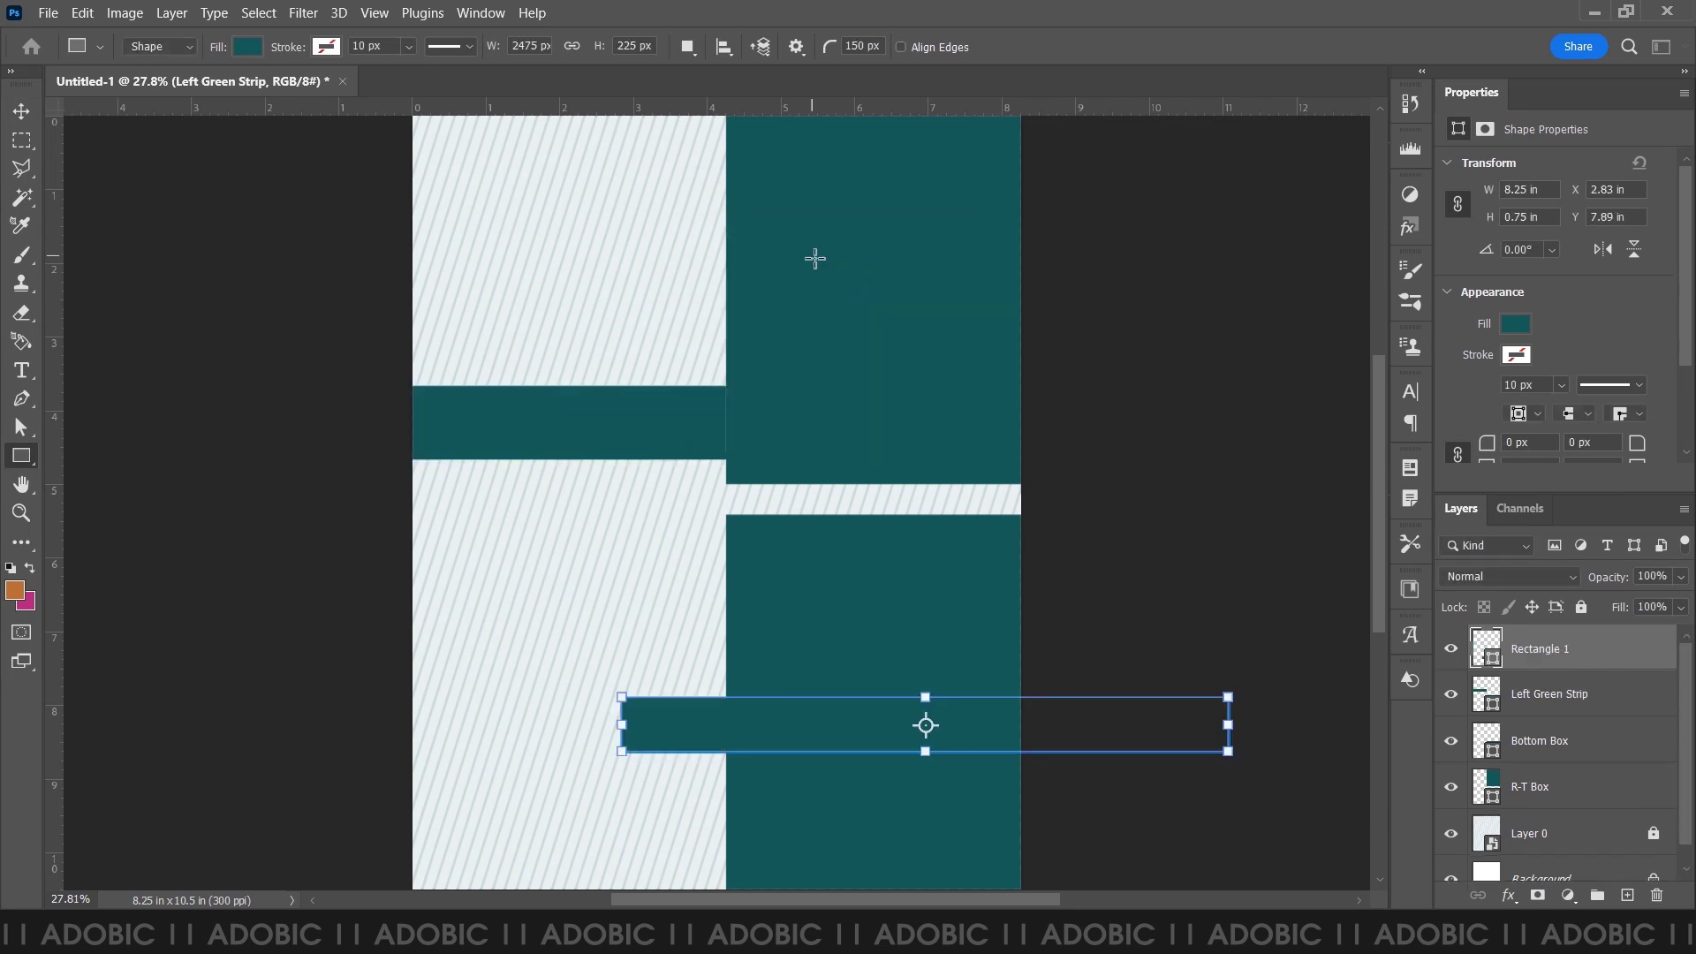
- Set the rectangle's fill colour to pure white
{"action": "left_click", "coordinate": [248, 46]}
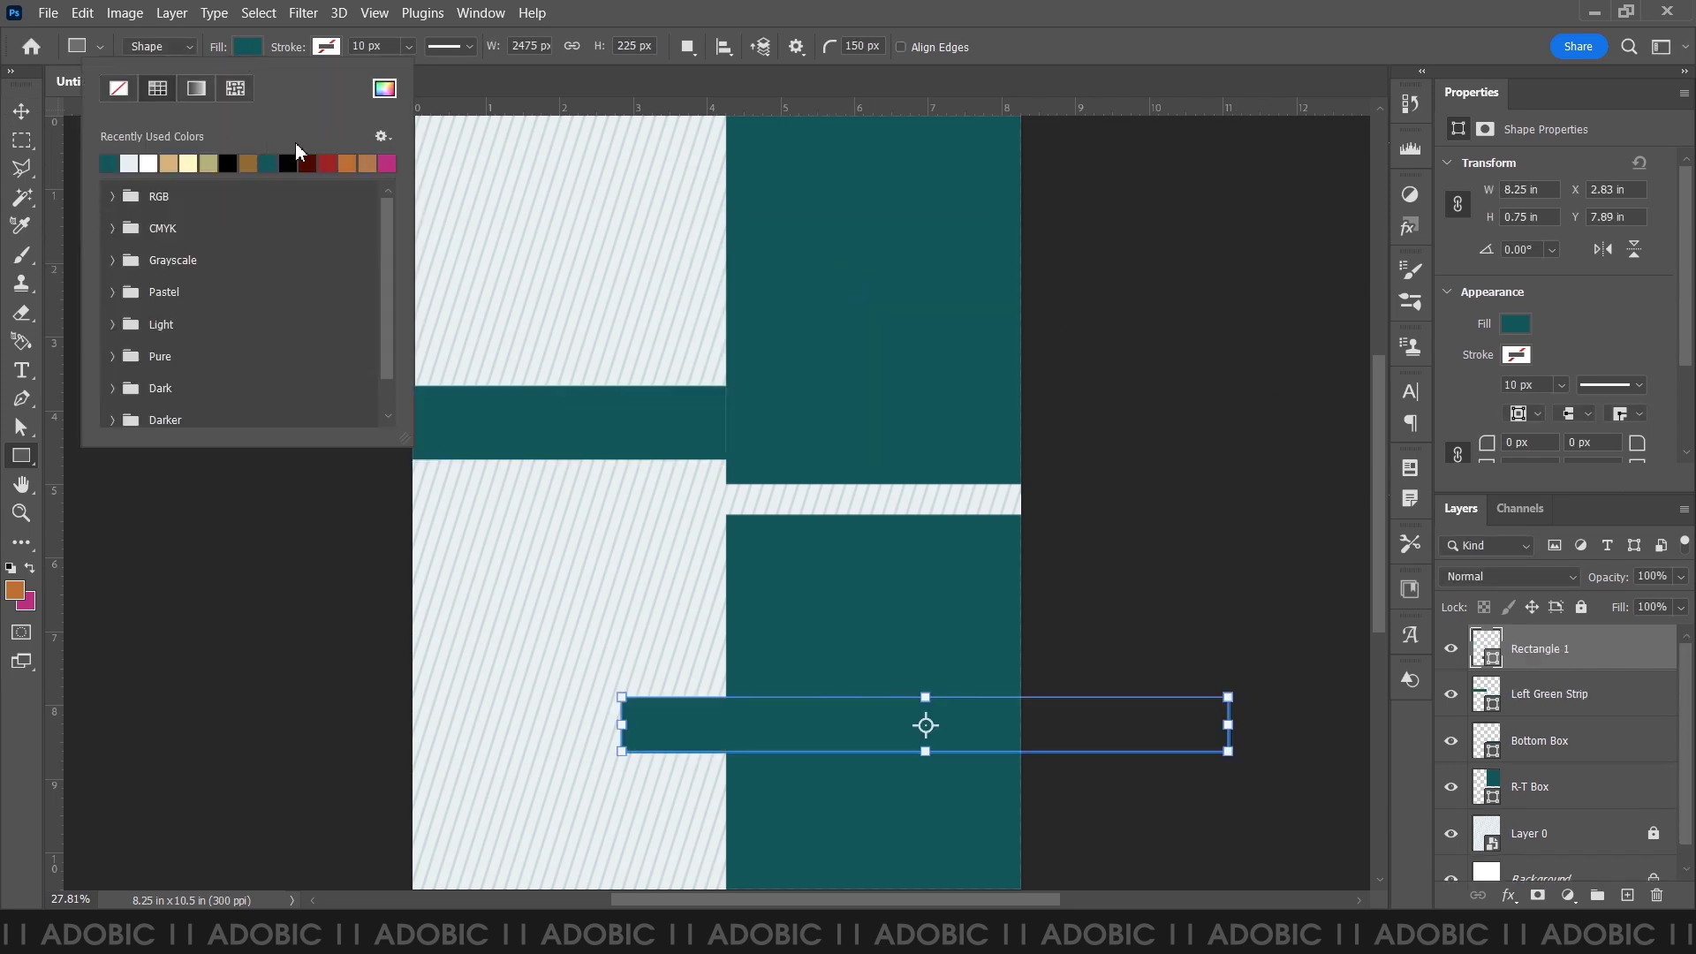
{"action": "left_click", "coordinate": [384, 88]}
{"action": "left_click_drag", "start_coordinate": [1049, 122], "coordinate": [1007, 97]}
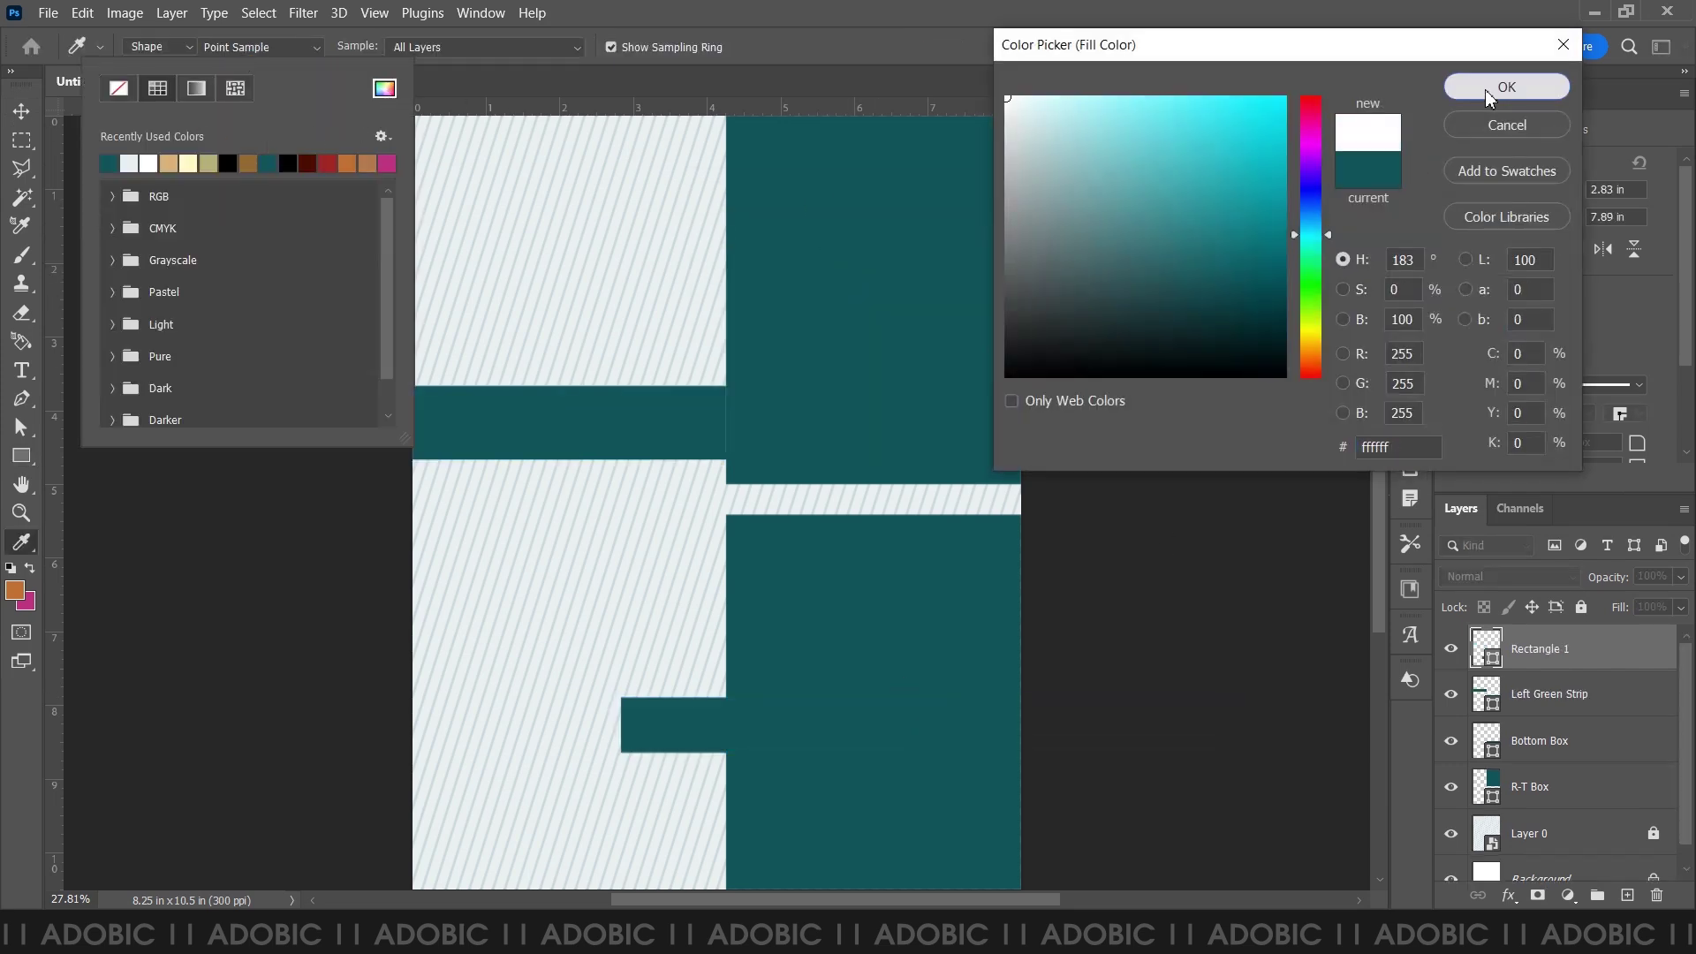
{"action": "left_click", "coordinate": [1490, 89]}
- Move the white bar to the page bottom and rename its layer 'Adress Bar'
{"action": "key", "text": "v"}
{"action": "left_click_drag", "start_coordinate": [855, 745], "coordinate": [695, 868]}
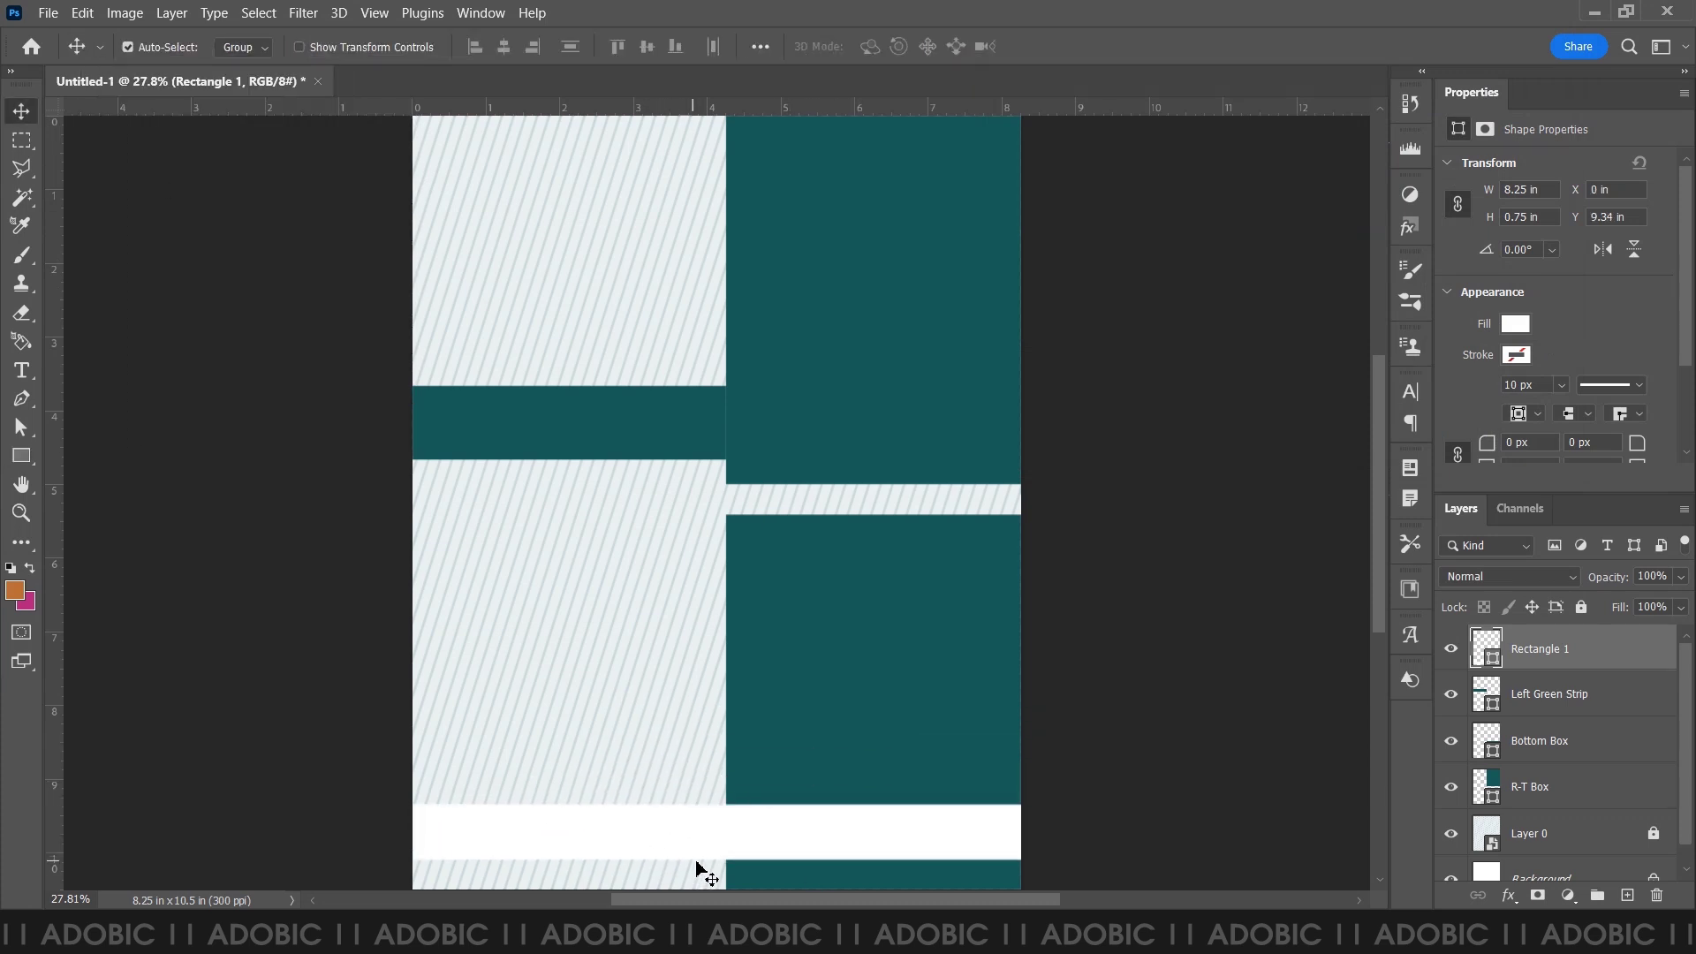
{"action": "type", "text": "Ad"}
{"action": "key", "text": "Return"}
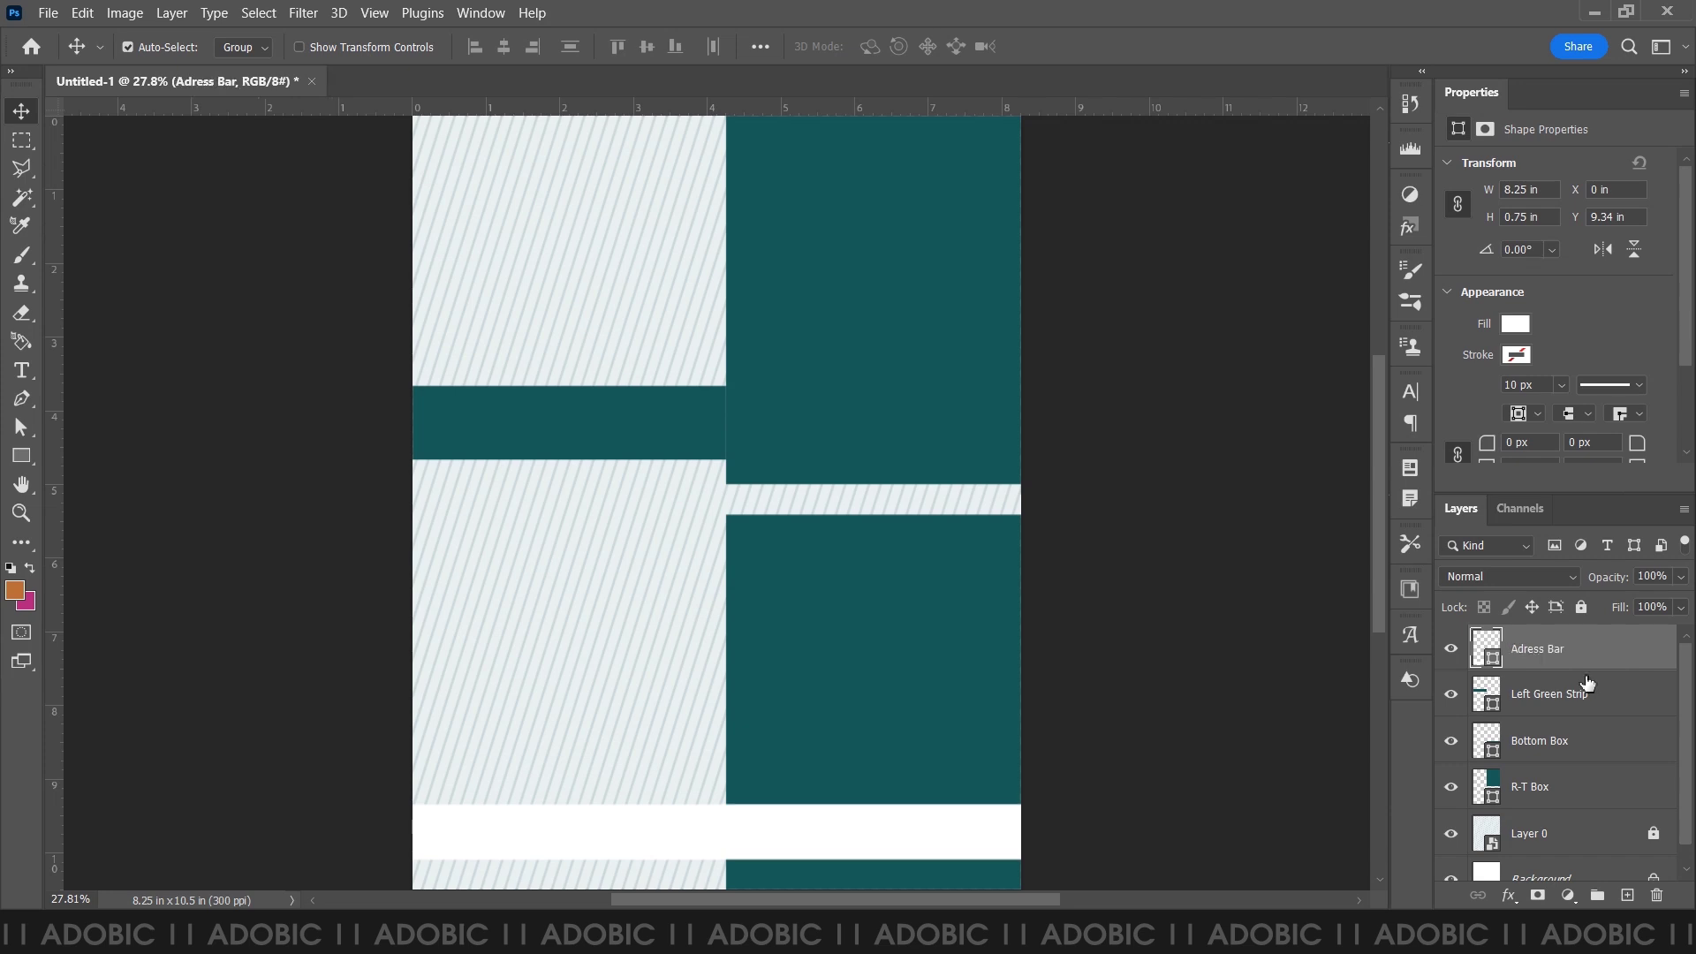
{"action": "scroll", "coordinate": [1588, 683], "scroll_direction": "down", "scroll_amount": 1}
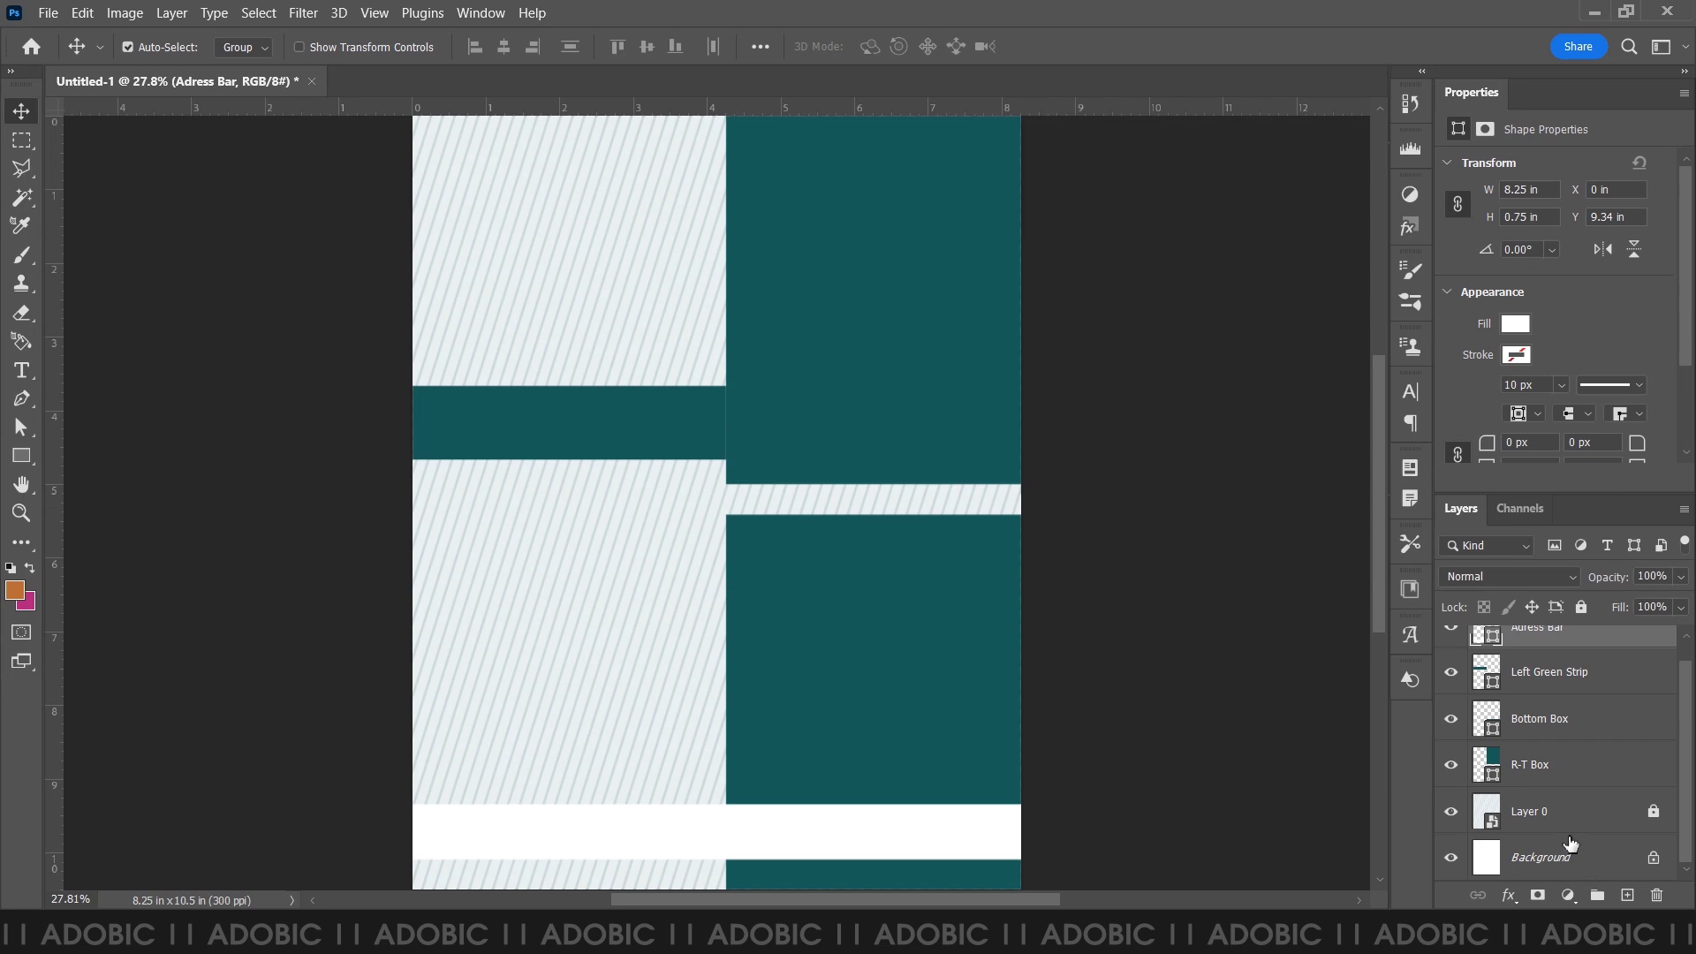
- Move R-T Box to the top of the stack and group Adress Bar, Left Green Strip and Bottom Box
{"action": "left_click", "coordinate": [1569, 768]}
{"action": "scroll", "coordinate": [1590, 786], "scroll_direction": "up", "scroll_amount": 1}
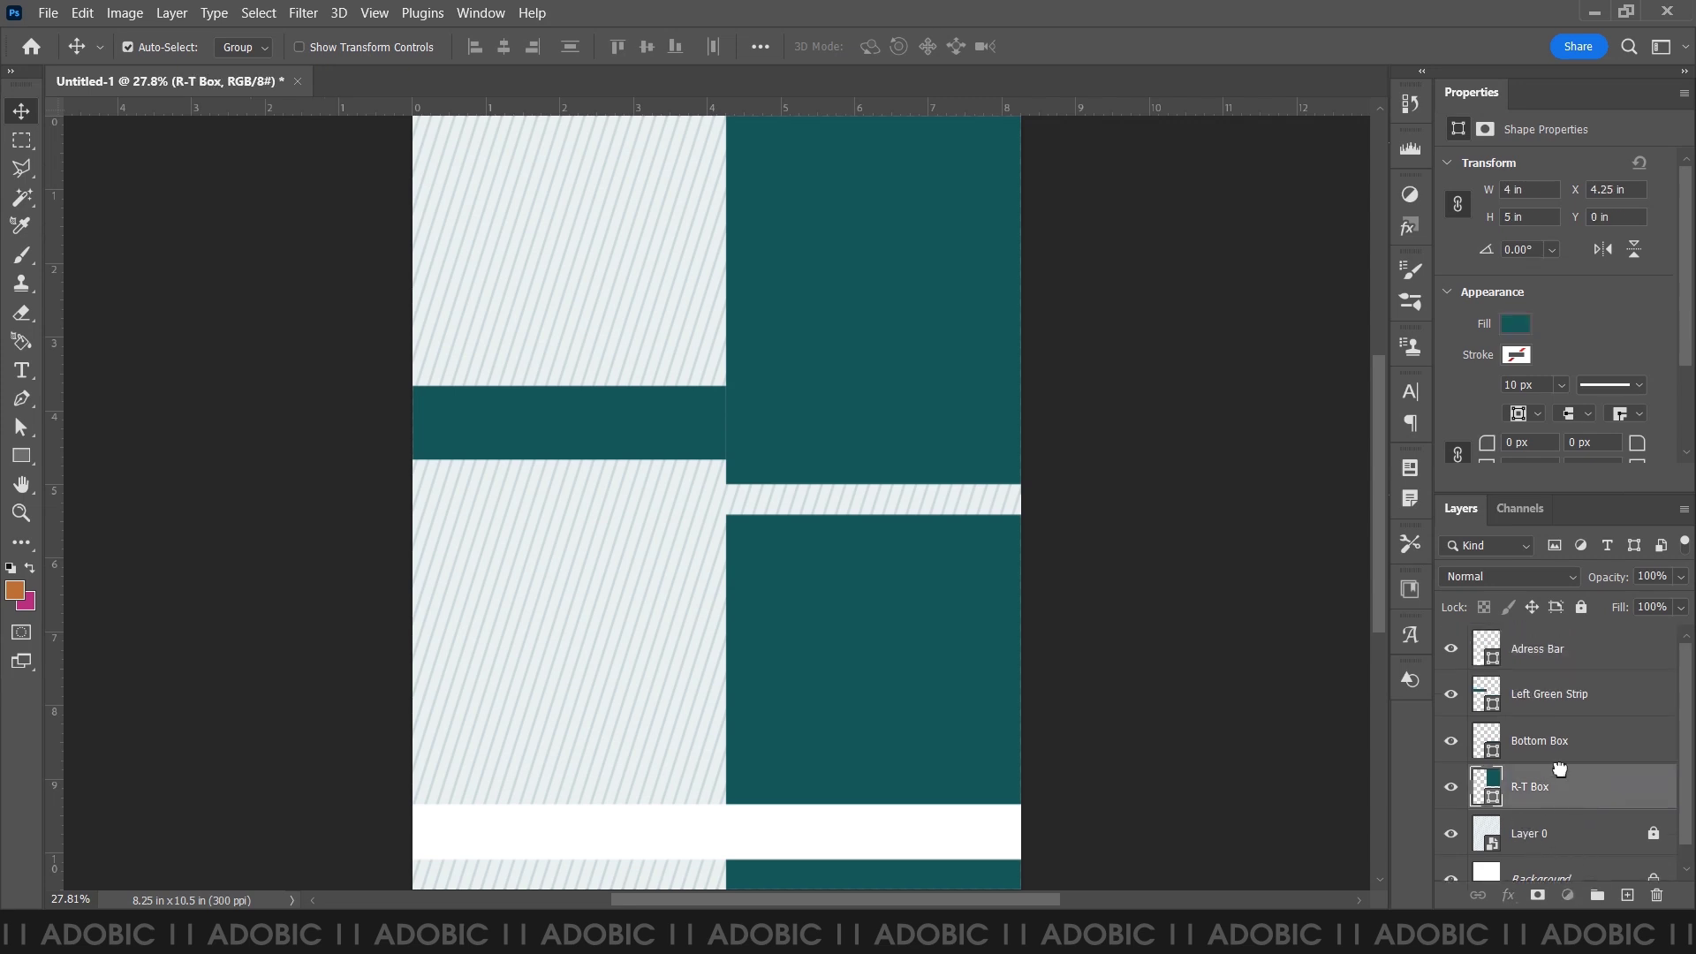
{"action": "left_click_drag", "start_coordinate": [1561, 793], "coordinate": [1564, 640]}
{"action": "left_click", "coordinate": [1582, 694]}
{"action": "scroll", "coordinate": [1586, 720], "scroll_direction": "down", "scroll_amount": 1}
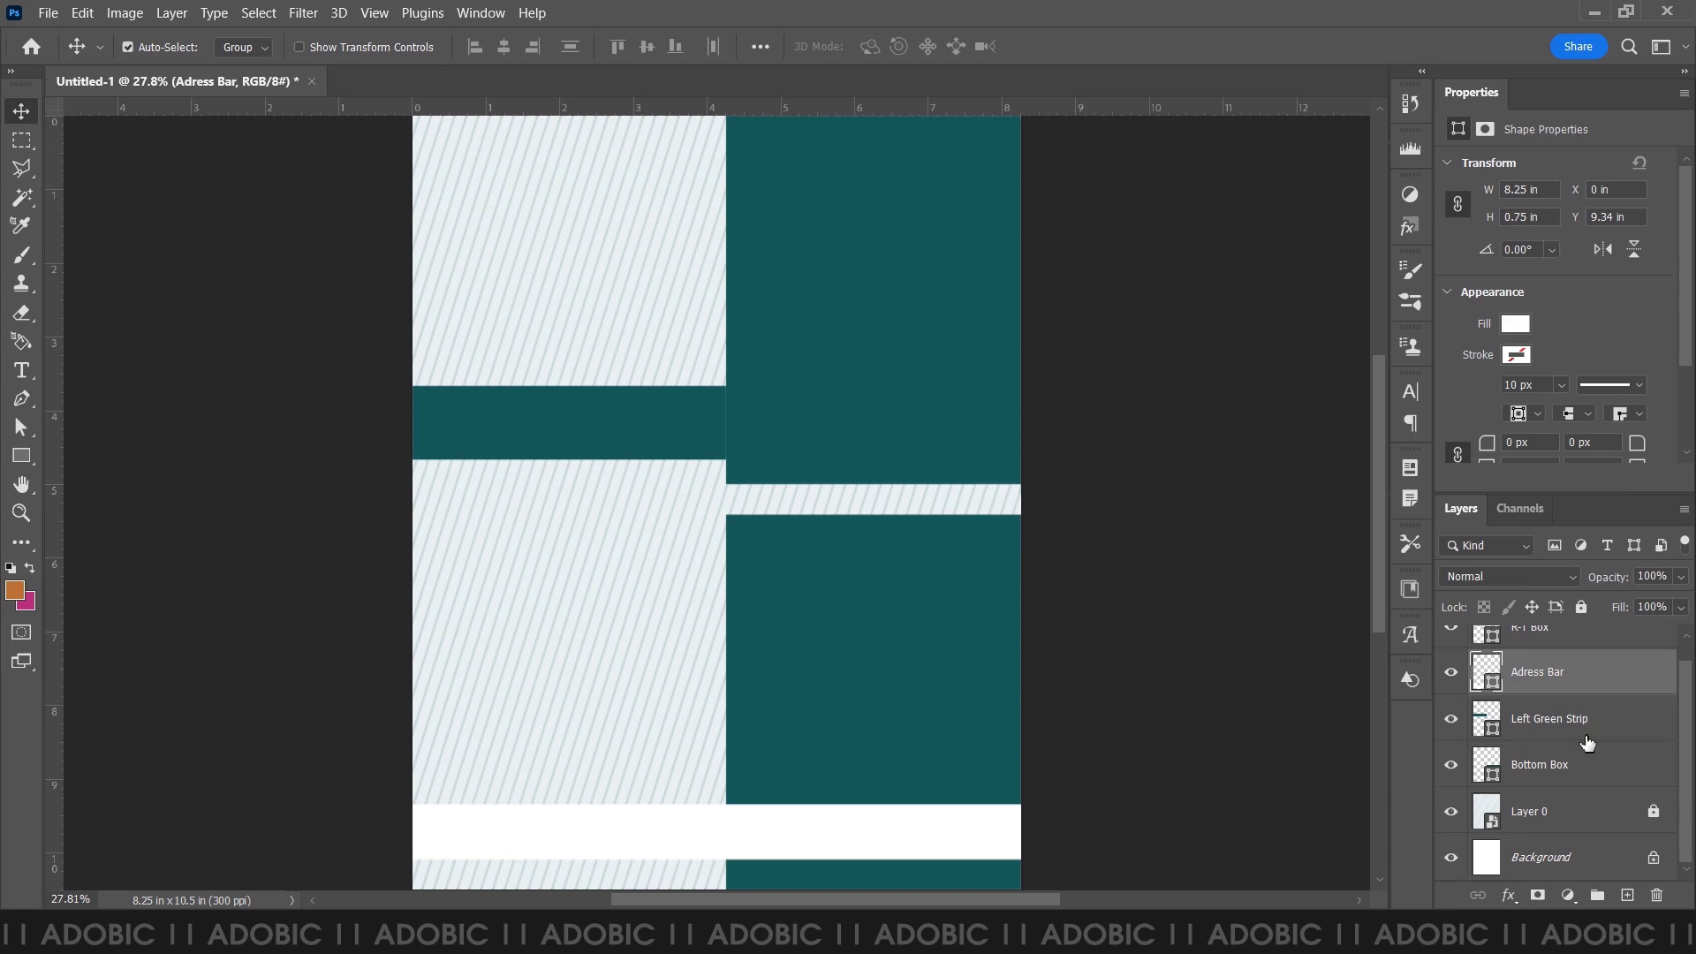
{"action": "left_click", "coordinate": [1564, 769], "text": "shift"}
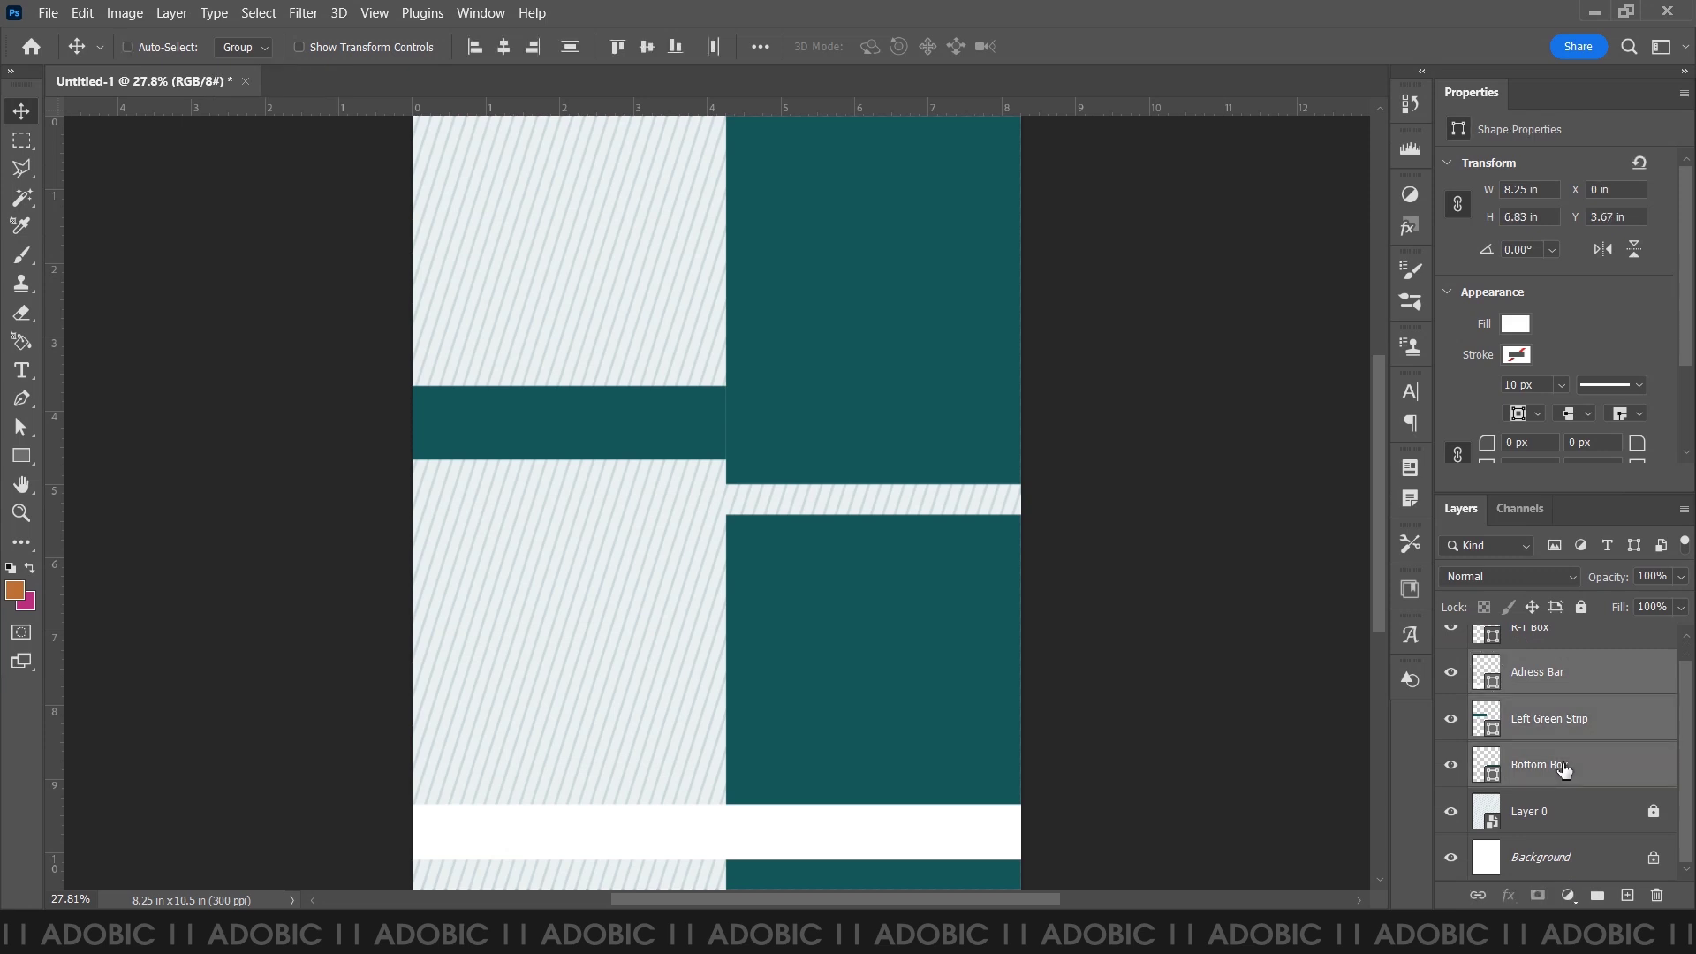
{"action": "key", "text": "ctrl+g"}
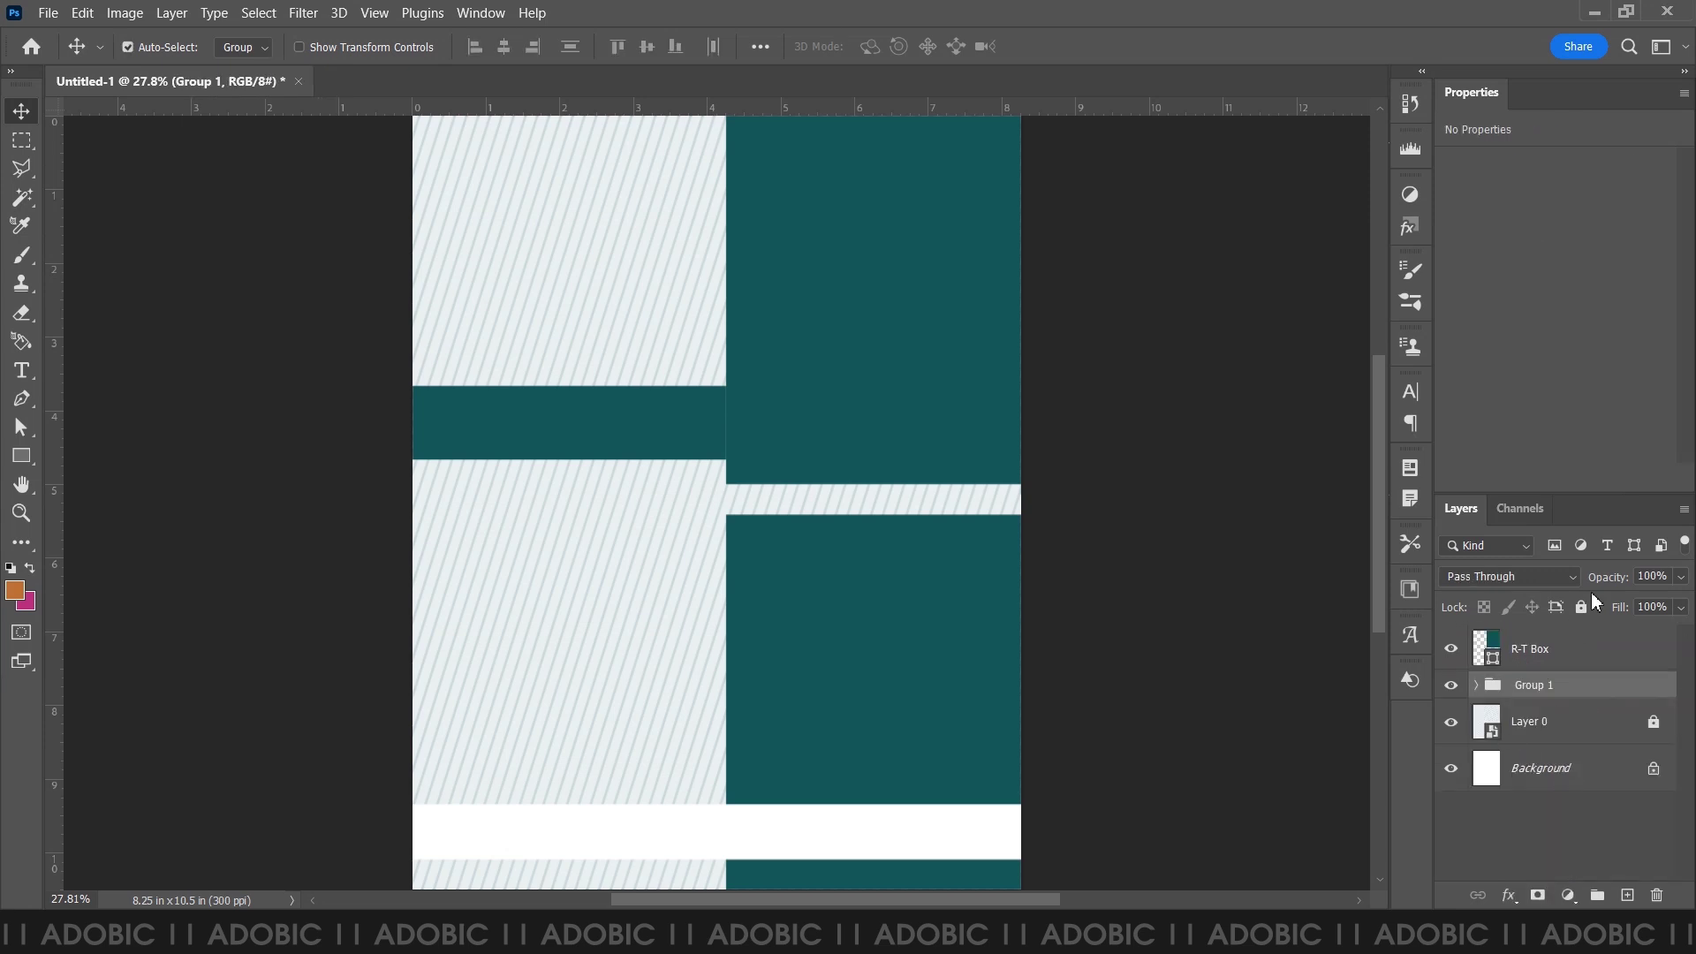
- Rename the group 'BG Strip' and lock it
{"action": "double_click", "coordinate": [1536, 691]}
{"action": "type", "text": "B"}
{"action": "type", "text": "p"}
{"action": "key", "text": "Return"}
{"action": "left_click", "coordinate": [1583, 608]}
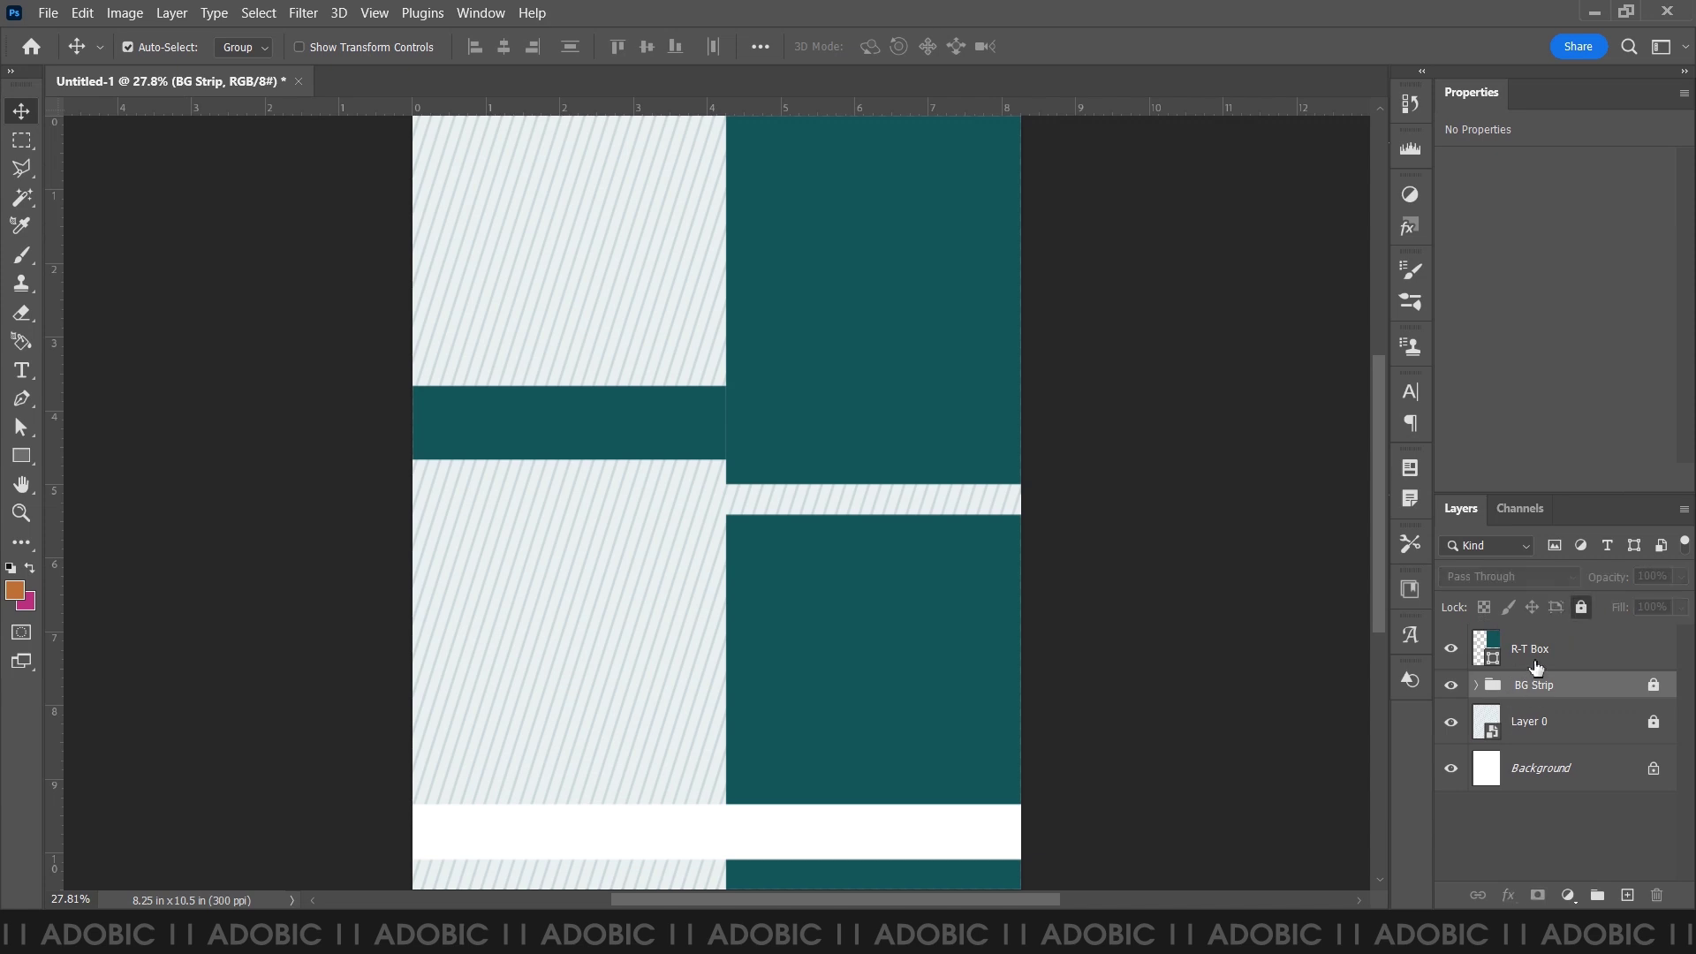
{"action": "left_click", "coordinate": [1548, 652]}
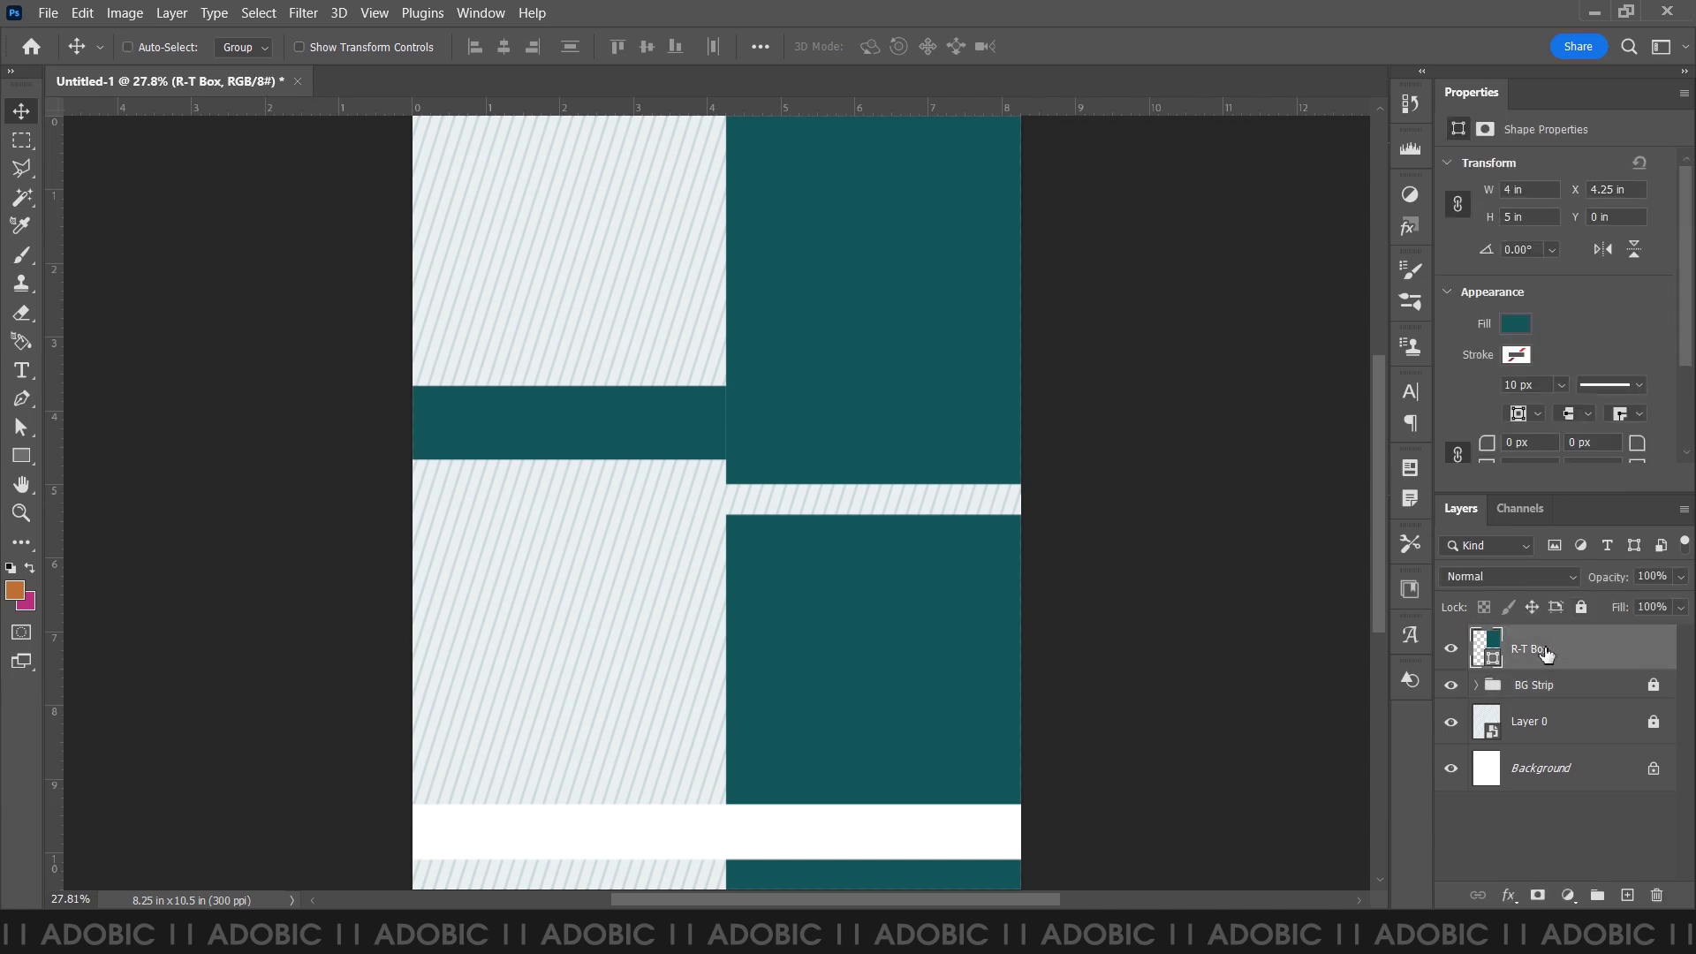
- Duplicate R-T Box, place the copy beneath it and nudge it slightly down and right
{"action": "key", "text": "ctrl+j"}
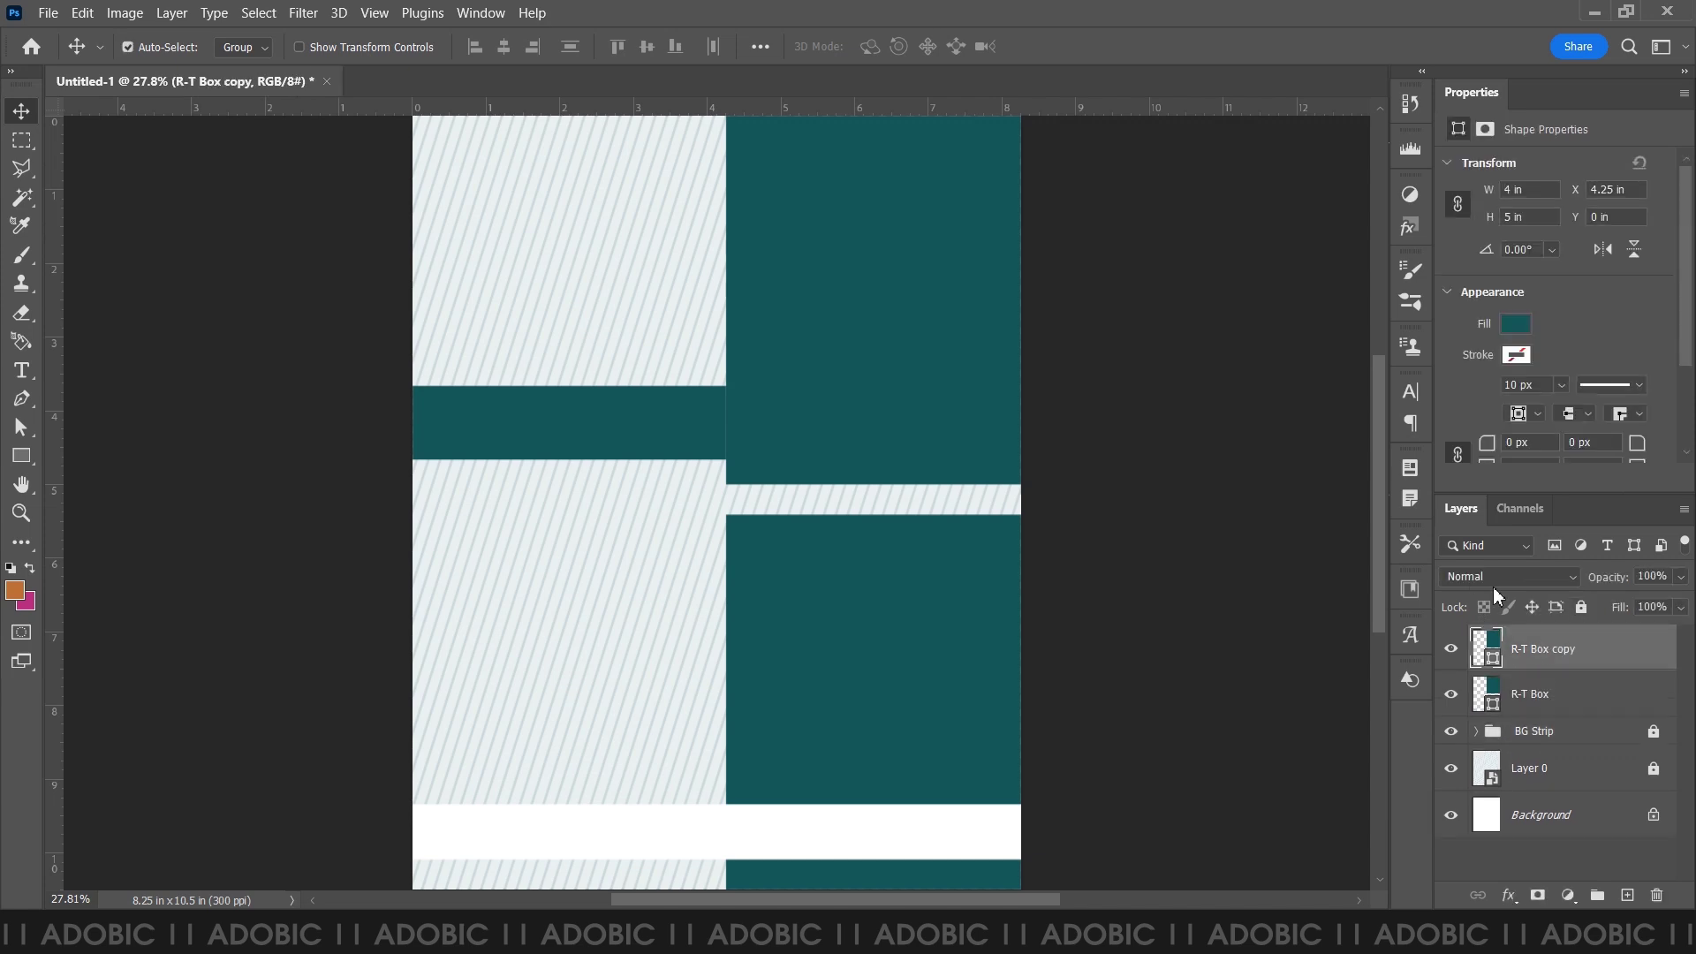
{"action": "left_click_drag", "start_coordinate": [1551, 650], "coordinate": [1557, 699]}
{"action": "key", "text": "shift+Down"}
{"action": "key", "text": "shift+Down"}
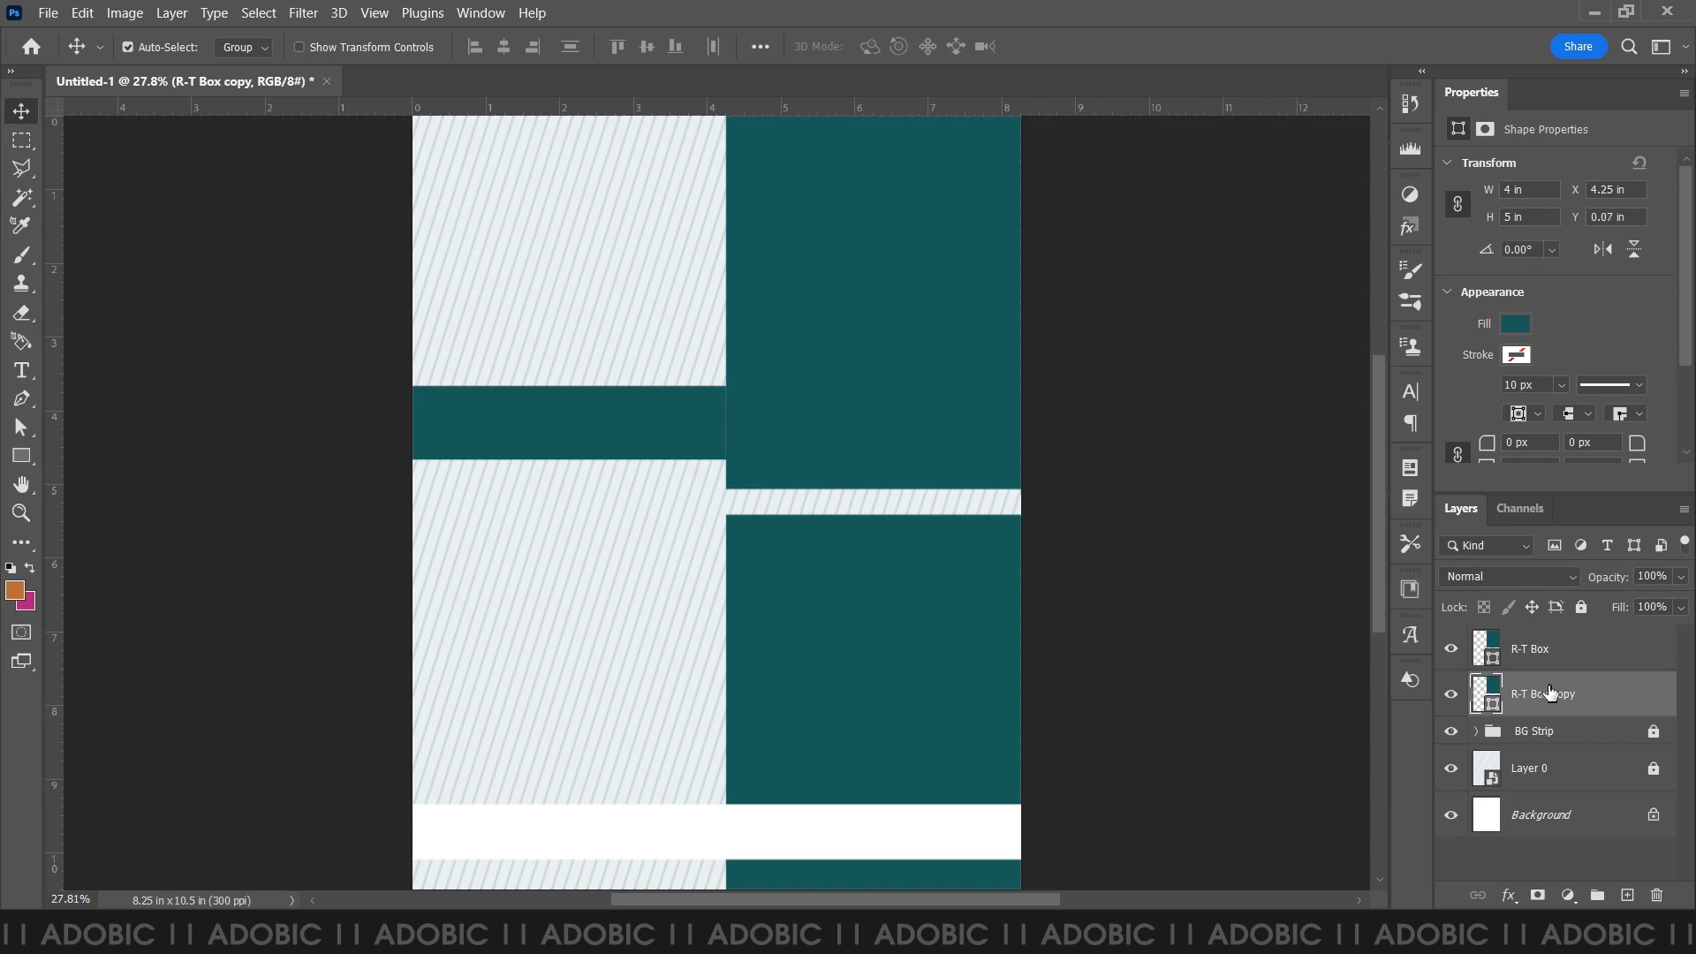
{"action": "key", "text": "shift+Down"}
{"action": "key", "text": "shift+Right"}
{"action": "key", "text": "Down"}
- Fill the R-T Box copy with black
{"action": "left_click", "coordinate": [1516, 354]}
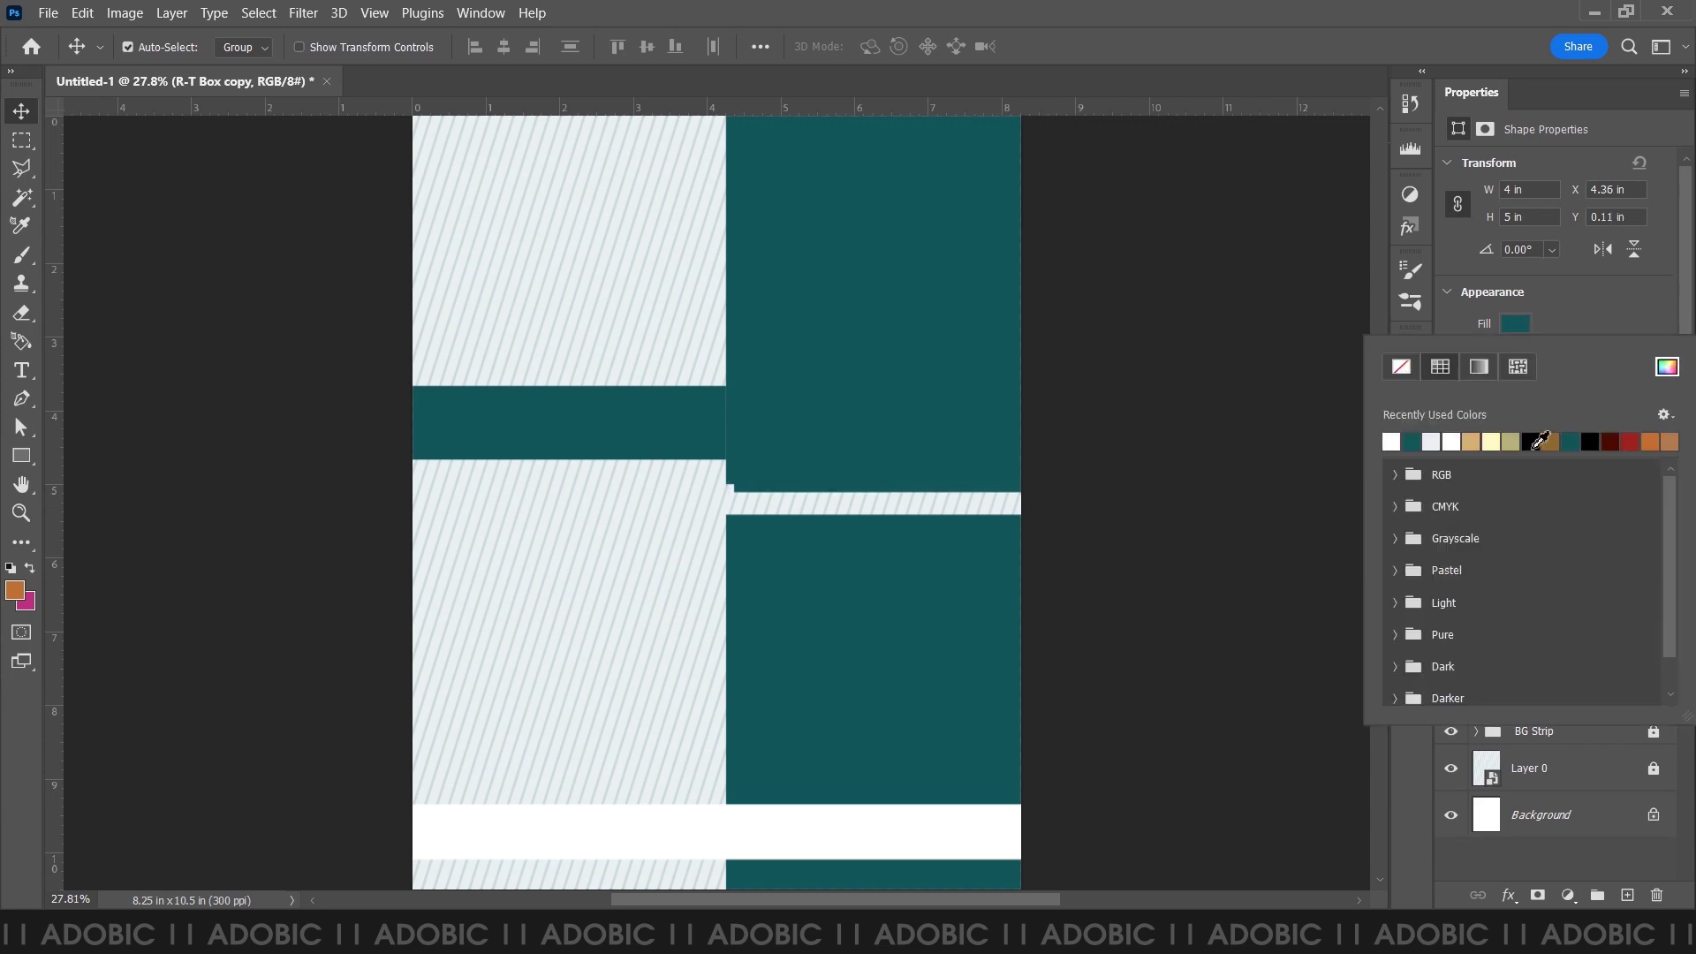
{"action": "left_click", "coordinate": [1539, 440]}
{"action": "left_click", "coordinate": [1679, 369]}
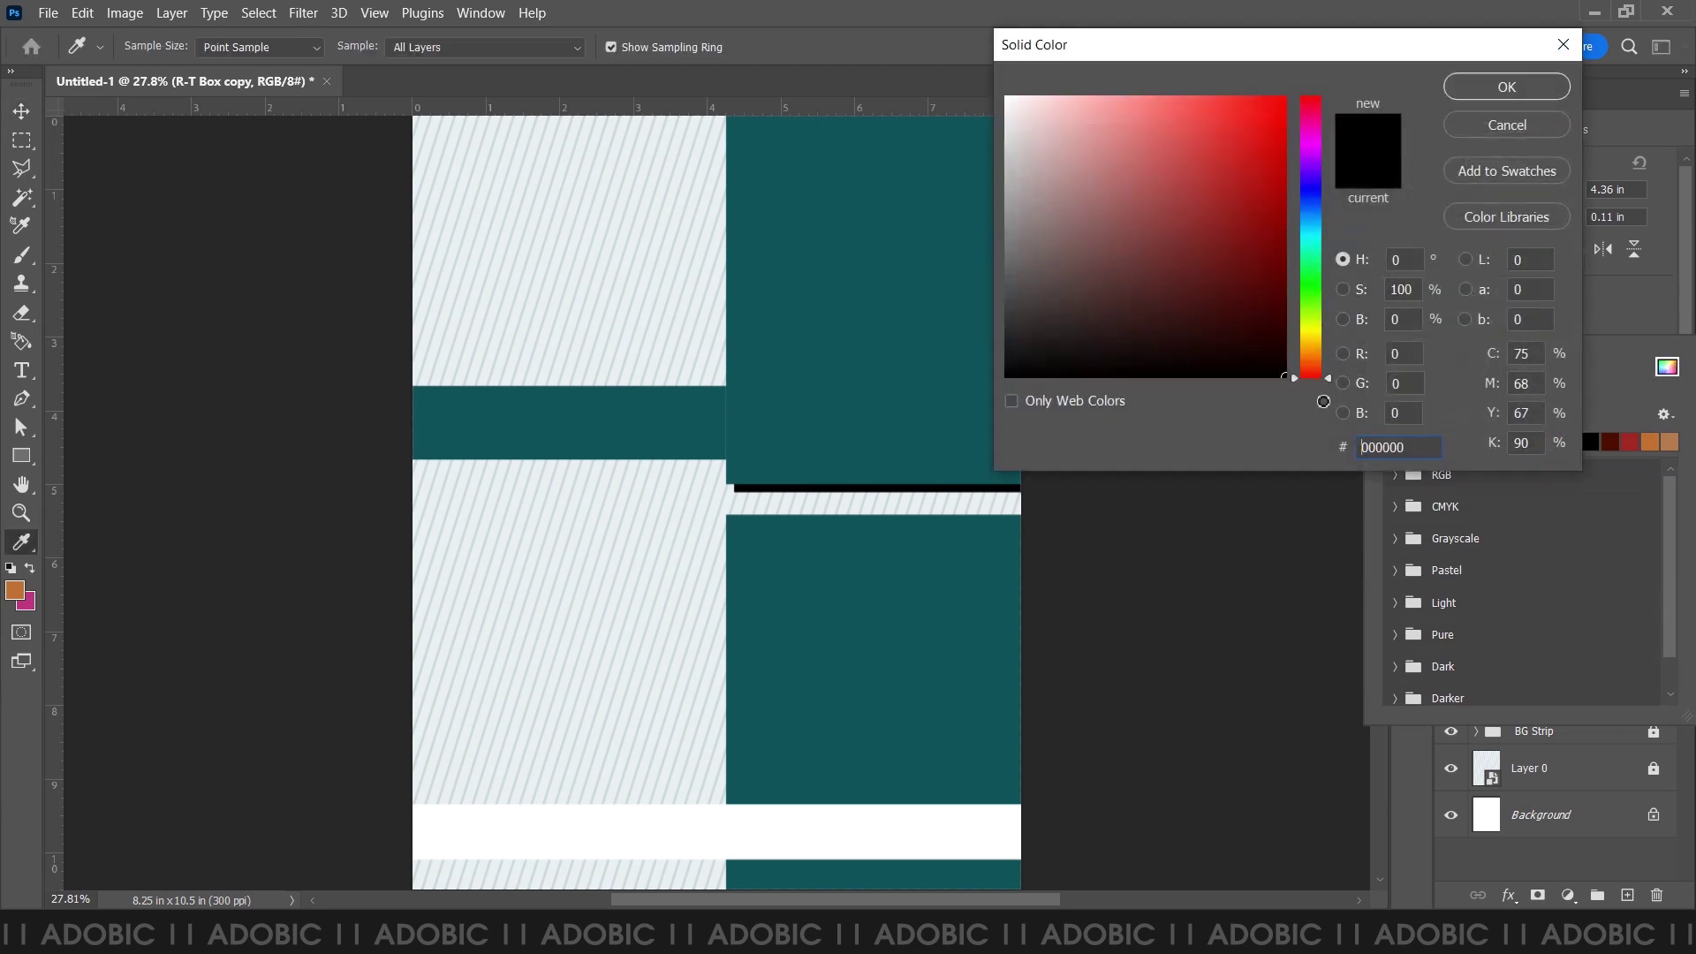
{"action": "left_click", "coordinate": [1510, 88]}
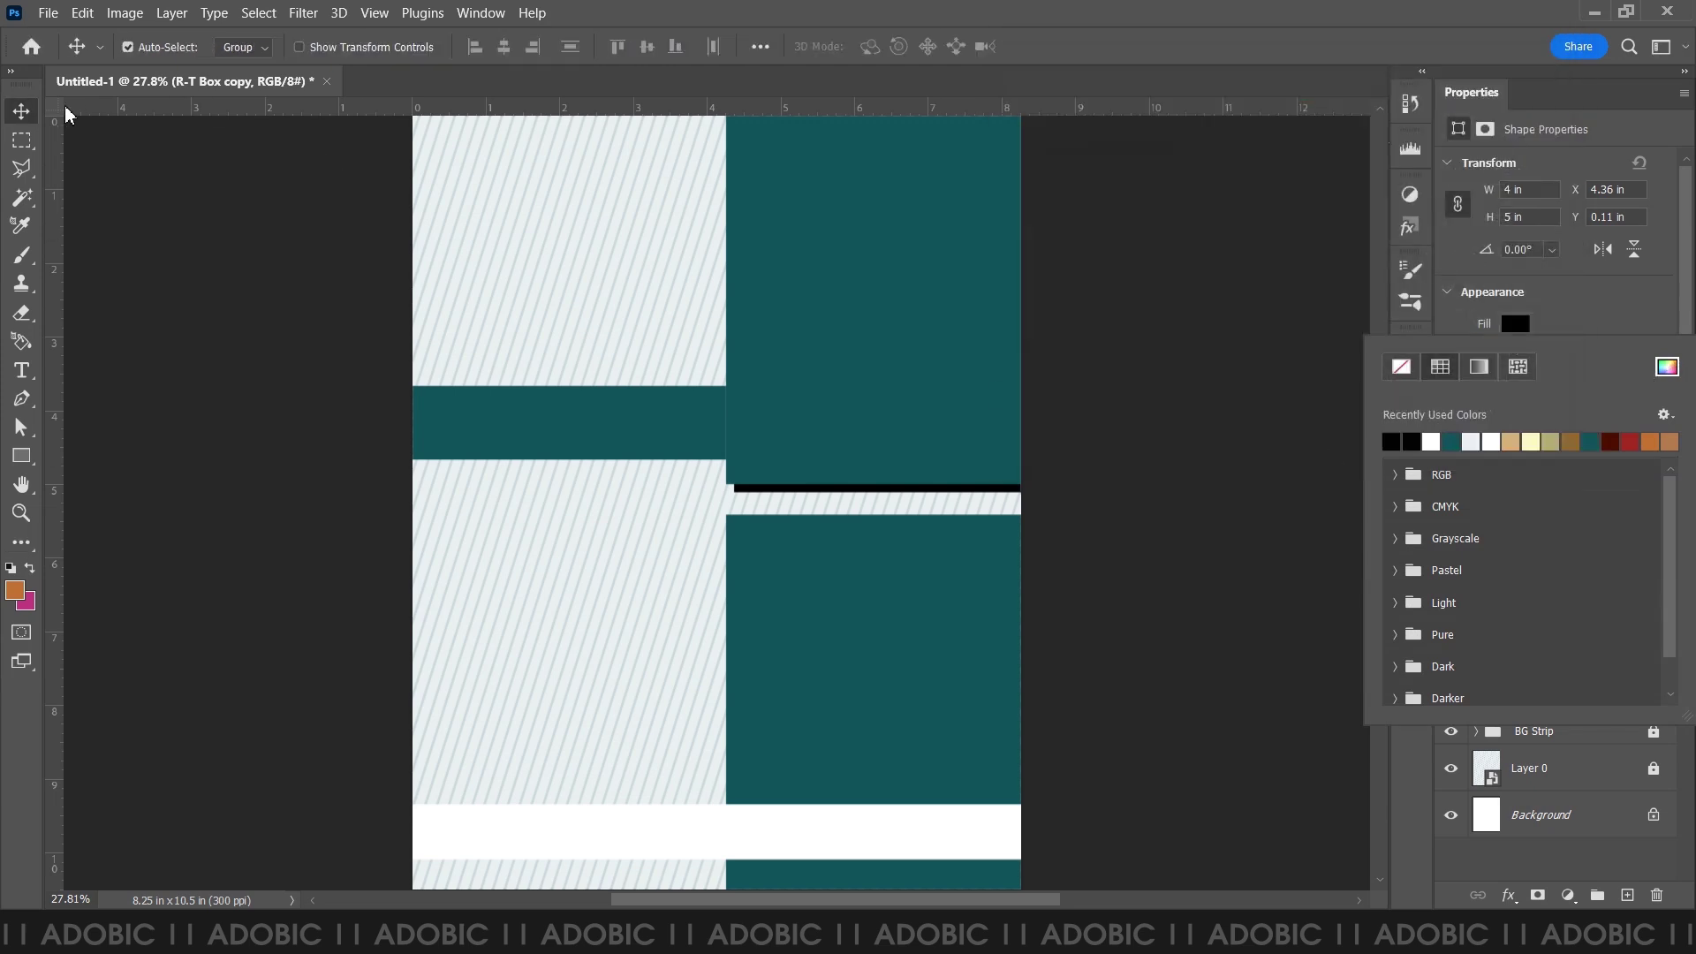
{"action": "key", "text": "Escape"}
- Set the R-T Box copy's layer opacity to 75%
{"action": "left_click", "coordinate": [1668, 578]}
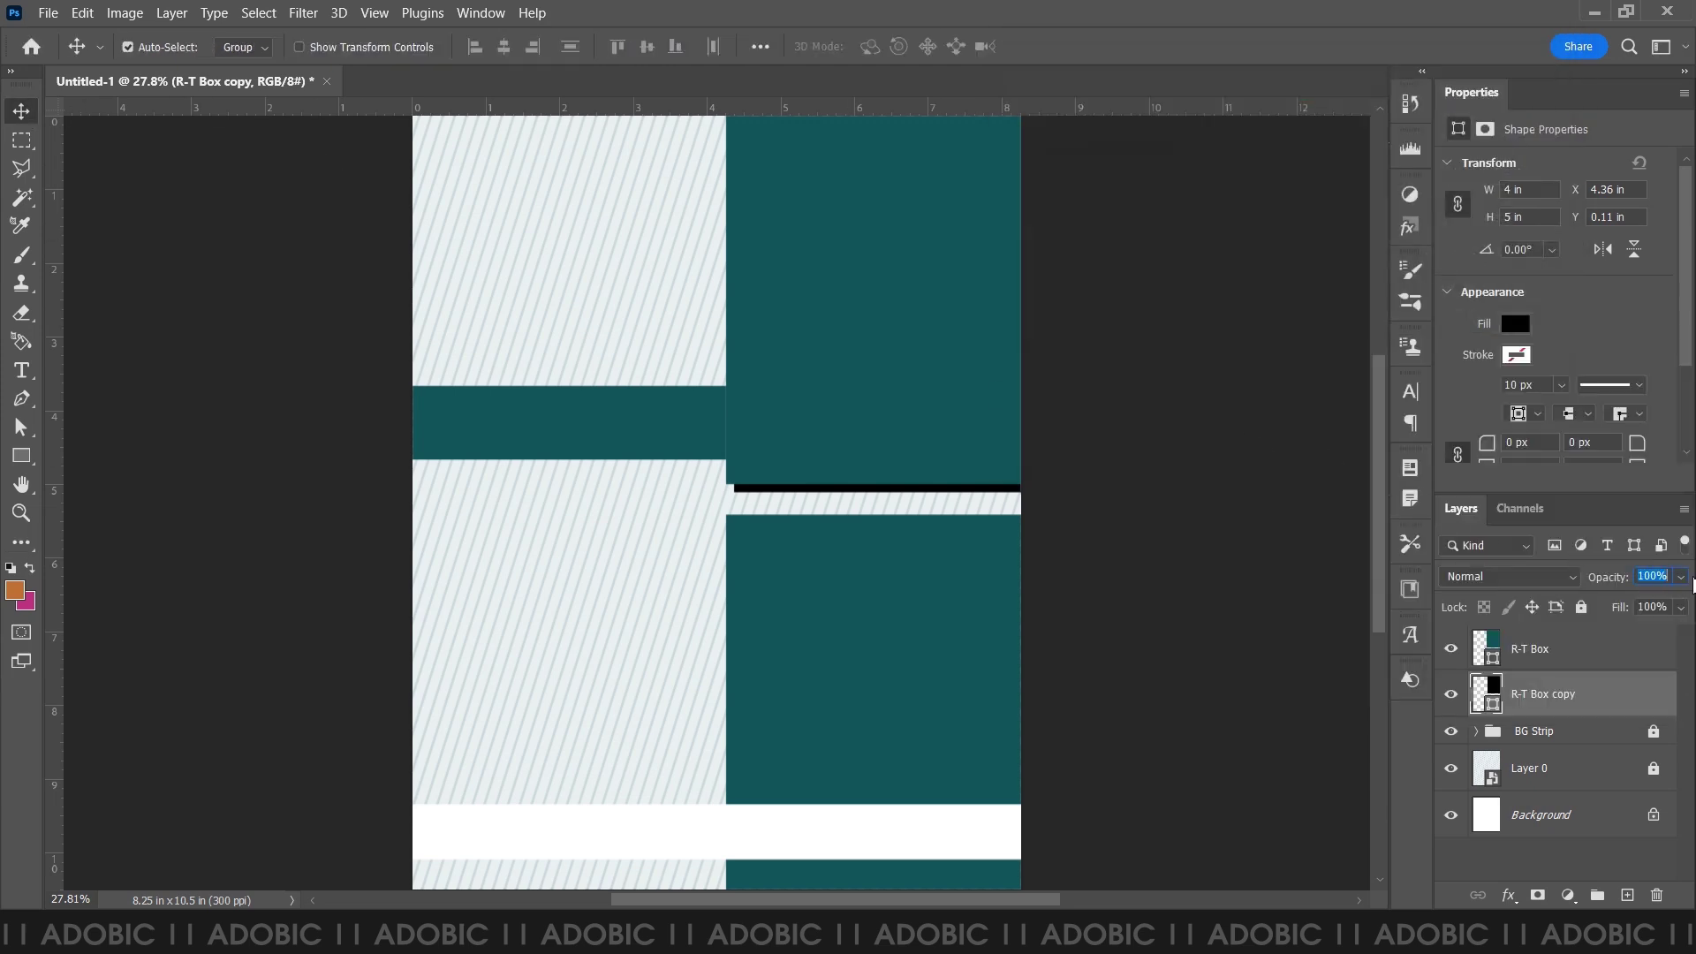
{"action": "type", "text": "75"}
{"action": "key", "text": "Return"}
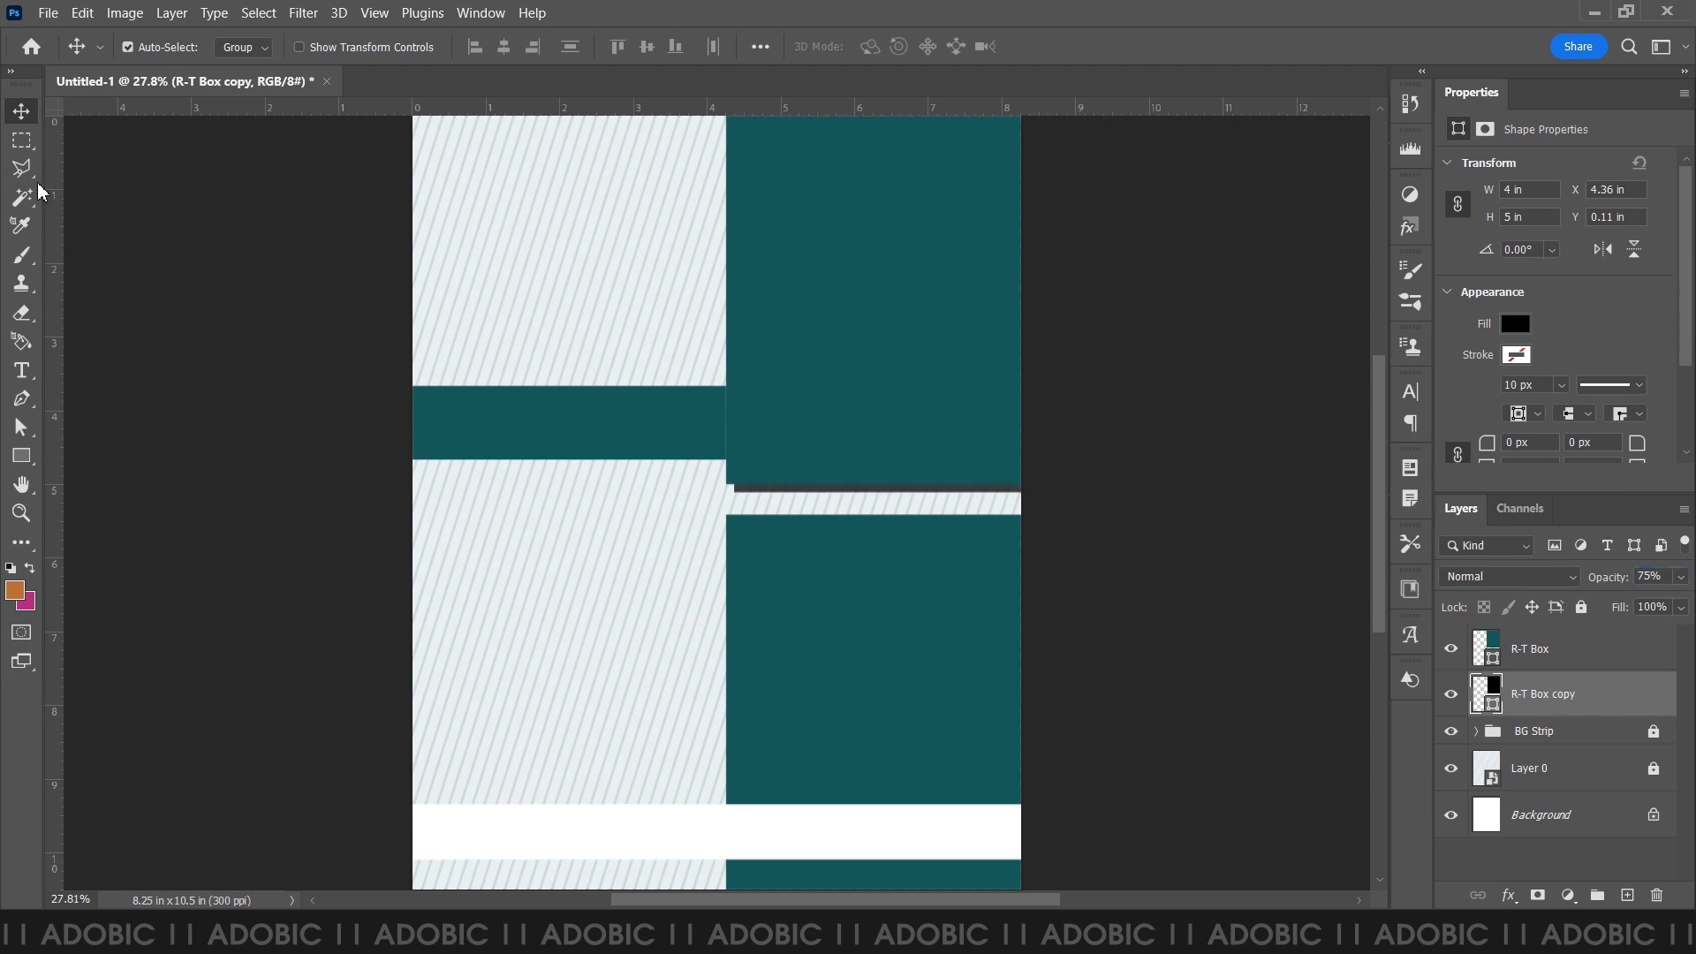
{"action": "left_click", "coordinate": [214, 245]}
{"action": "key", "text": "ctrl+shift+s"}
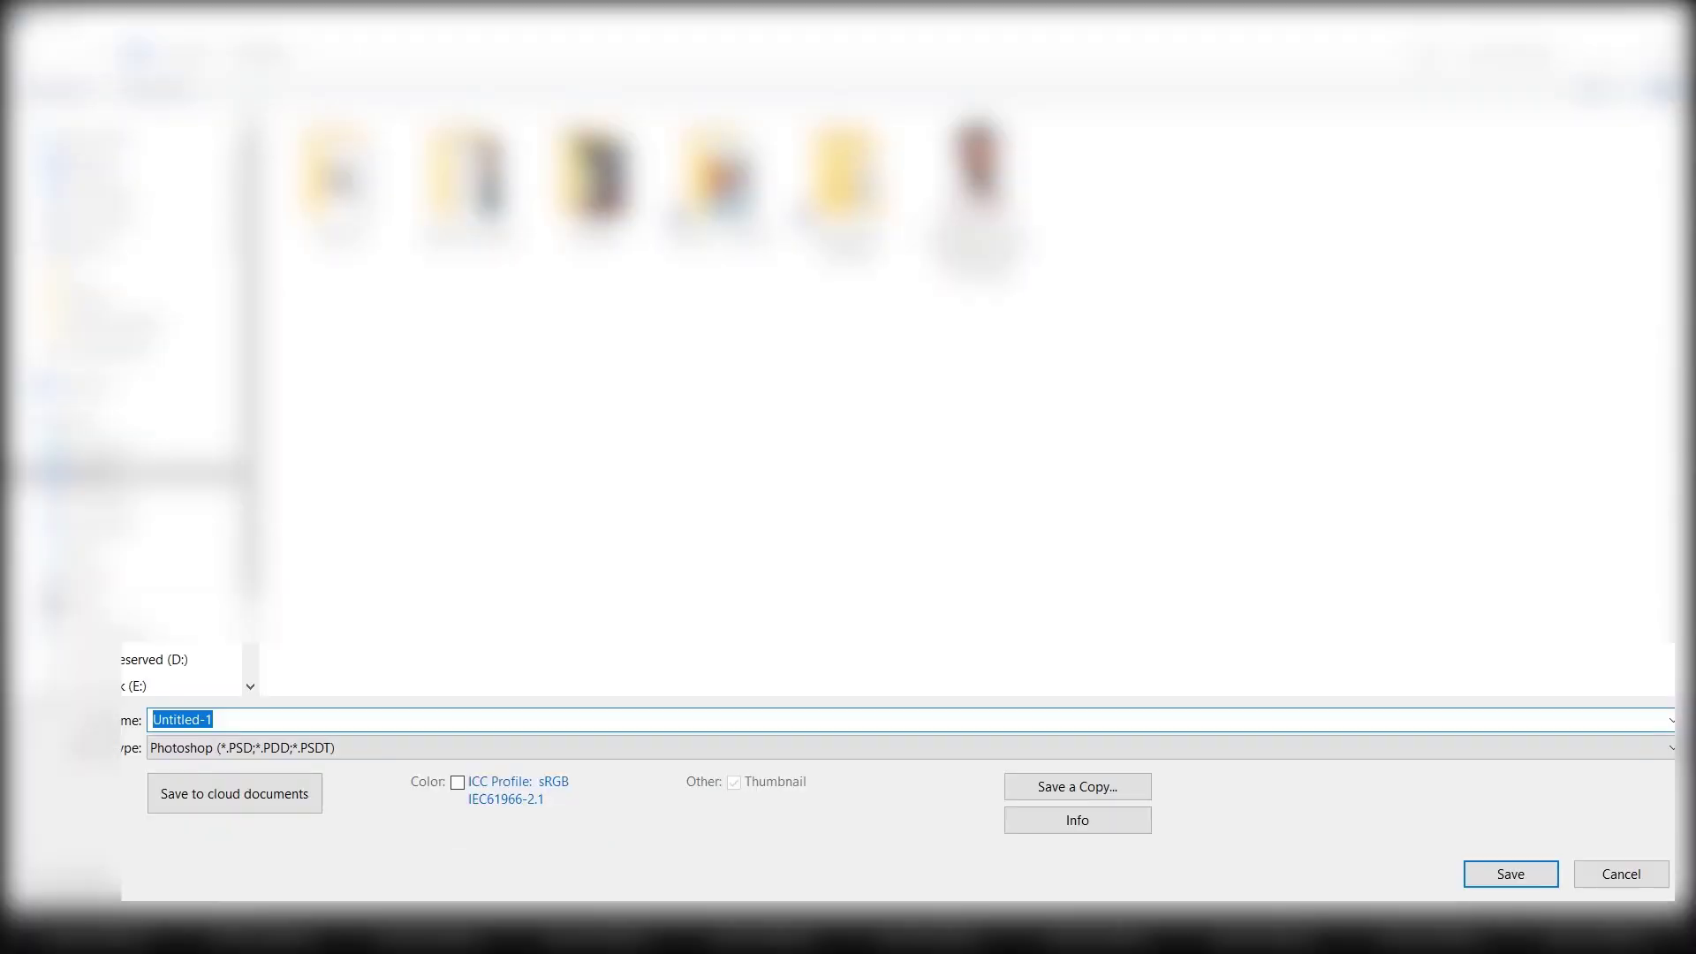
- Name the file Jewellery Ads and save it in Photoshop format
{"action": "type", "text": "Jewe"}
{"action": "type", "text": "Ads"}
{"action": "key", "text": "Return"}
{"action": "key", "text": "Return"}
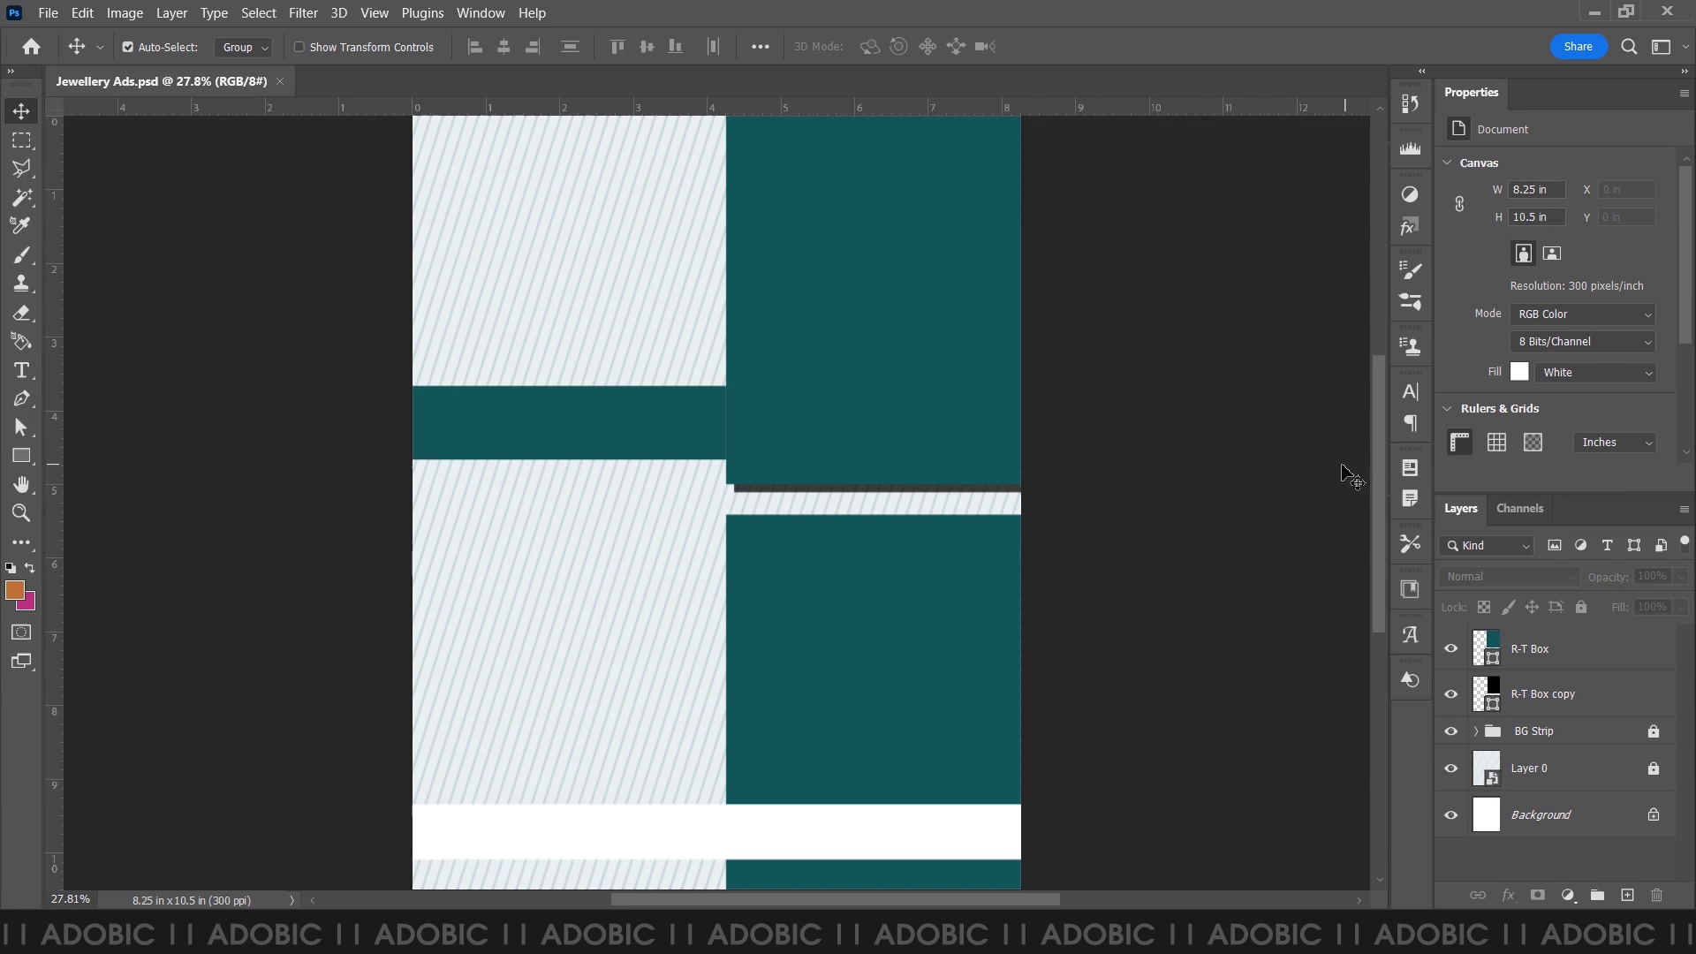
- Copy the AB Jewellers line from the font notes and paste it as new text at the top-left
{"action": "key", "text": "alt+Tab"}
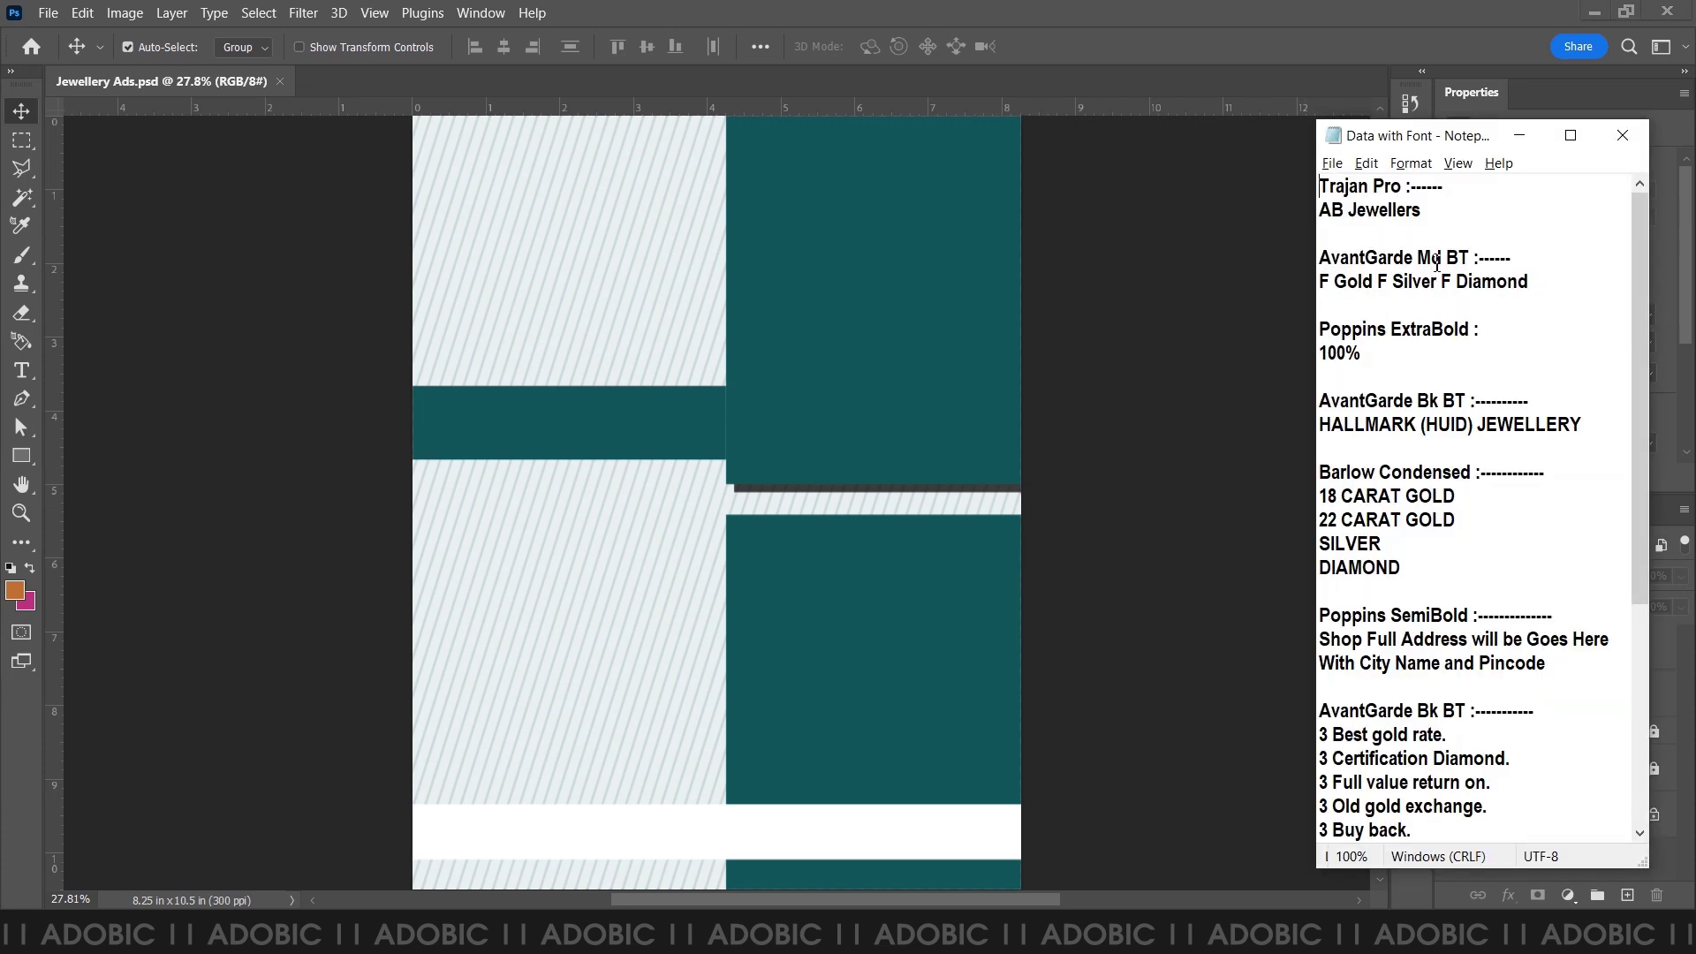
{"action": "left_click_drag", "start_coordinate": [1320, 187], "coordinate": [1444, 186]}
{"action": "key", "text": "Right"}
{"action": "key", "text": "shift+Home"}
{"action": "key", "text": "ctrl+c"}
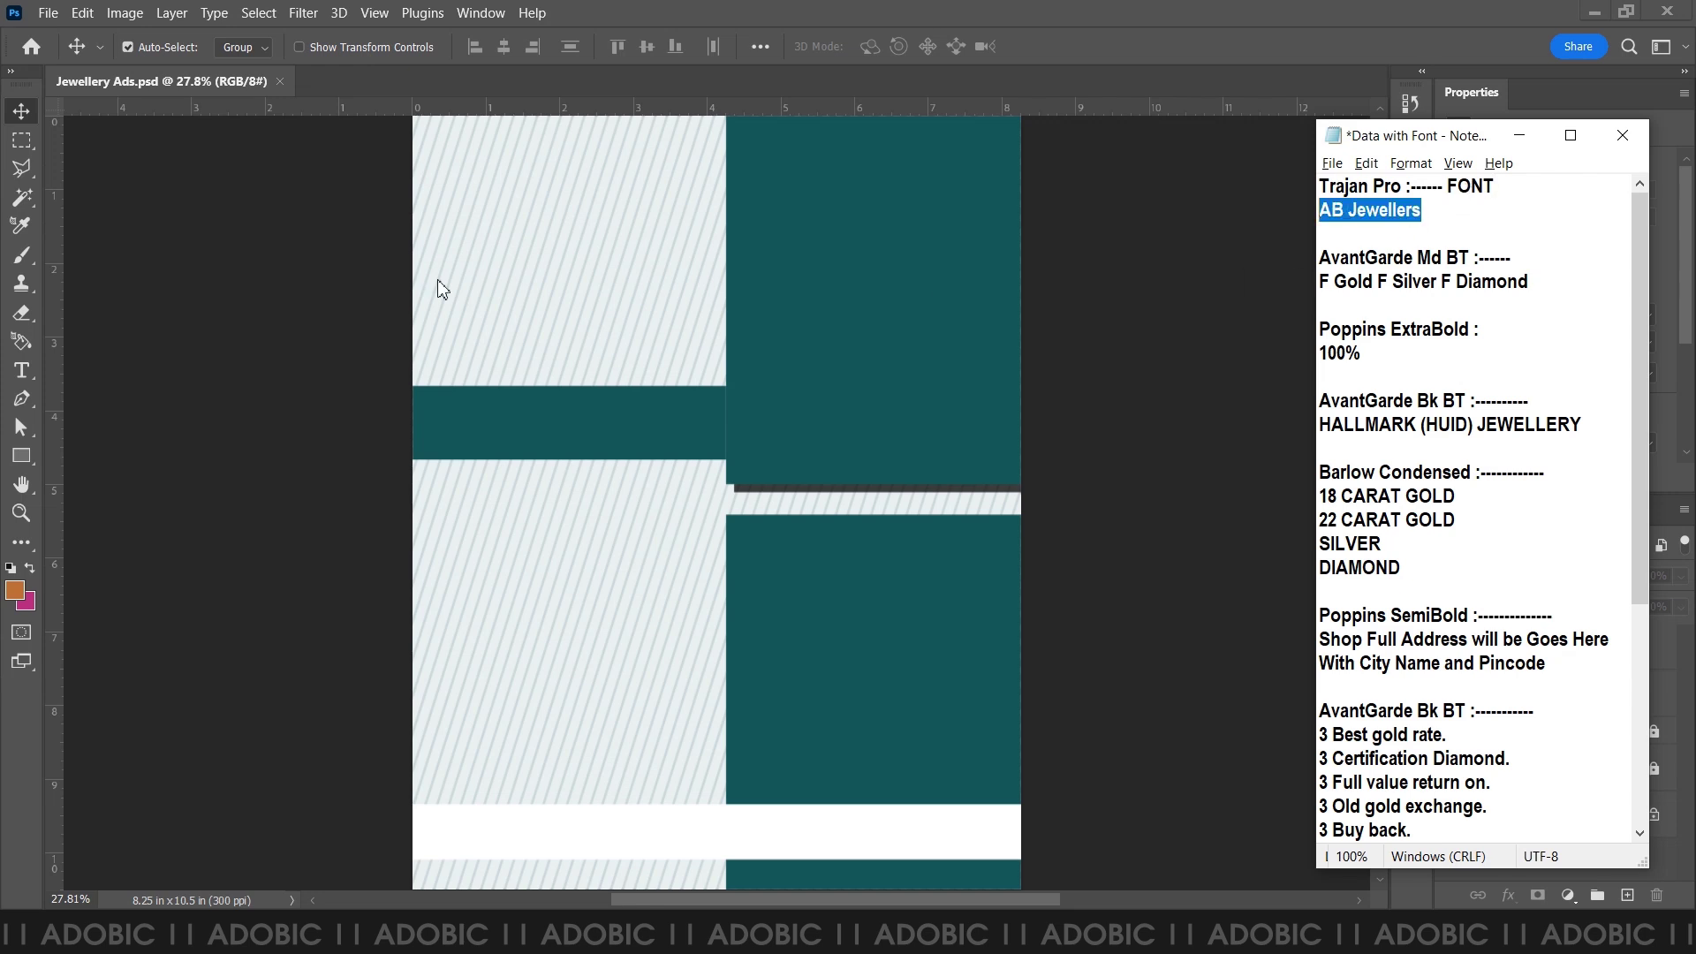
{"action": "left_click", "coordinate": [21, 371]}
{"action": "left_click", "coordinate": [506, 273]}
{"action": "key", "text": "ctrl+v"}
- Set the AB Jewellers text to Trajan Pro Bold at 45 pt
{"action": "key", "text": "ctrl+a"}
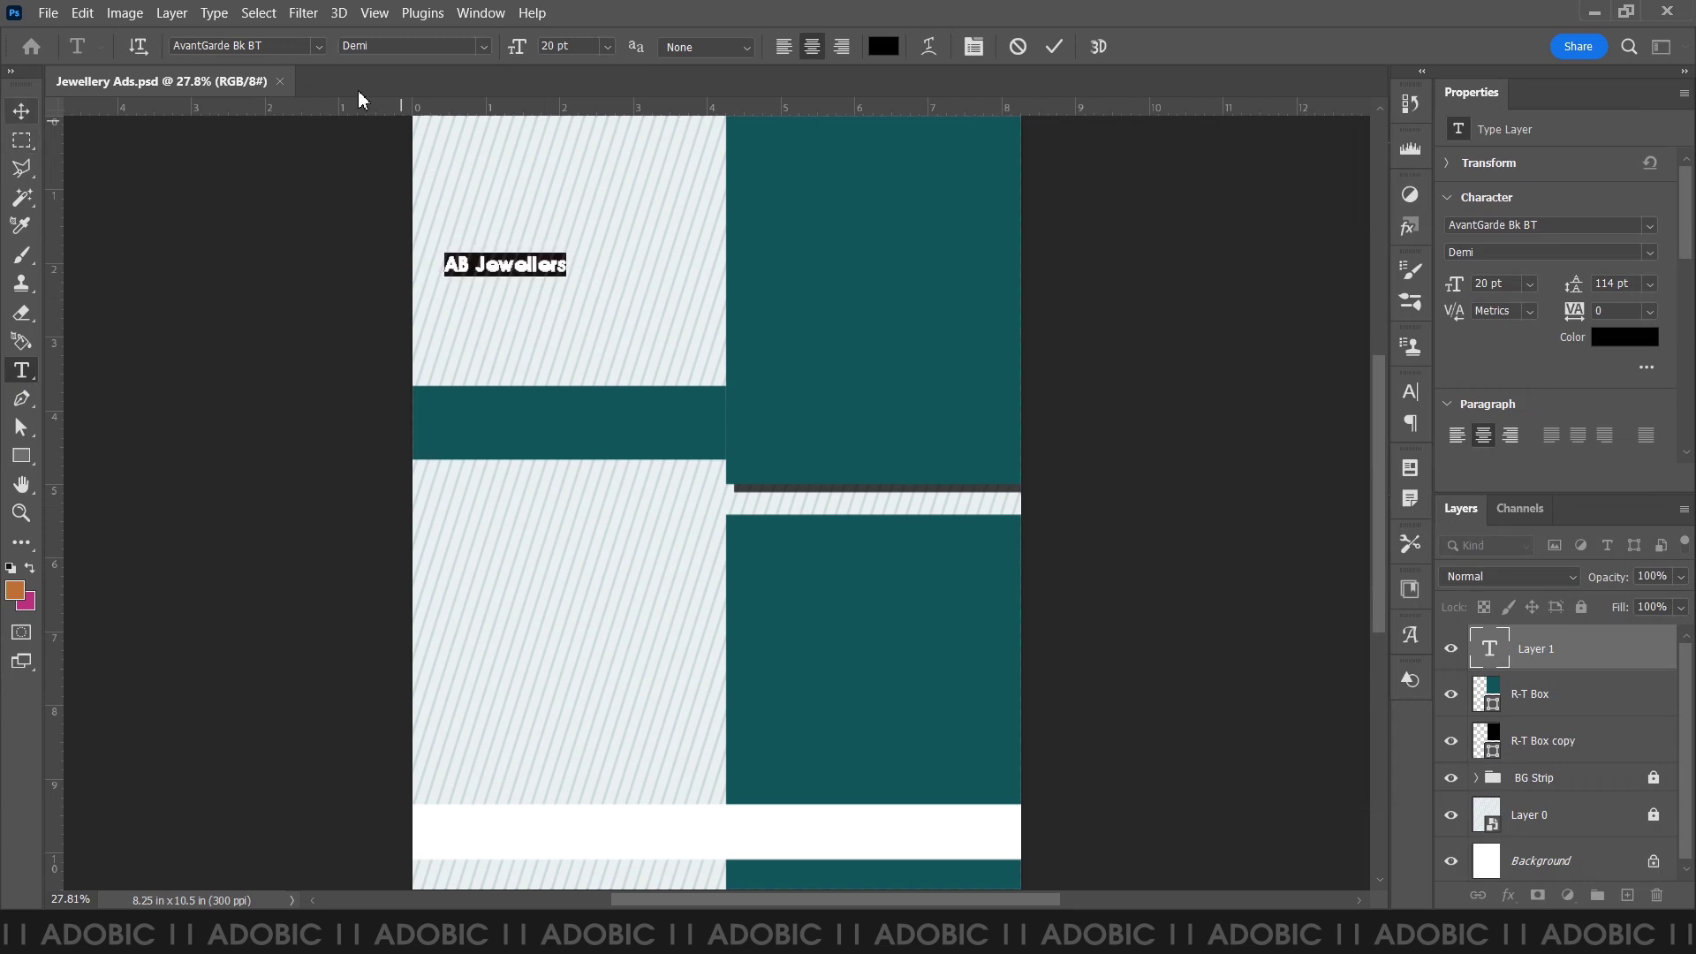
{"action": "left_click", "coordinate": [279, 45]}
{"action": "type", "text": "traj"}
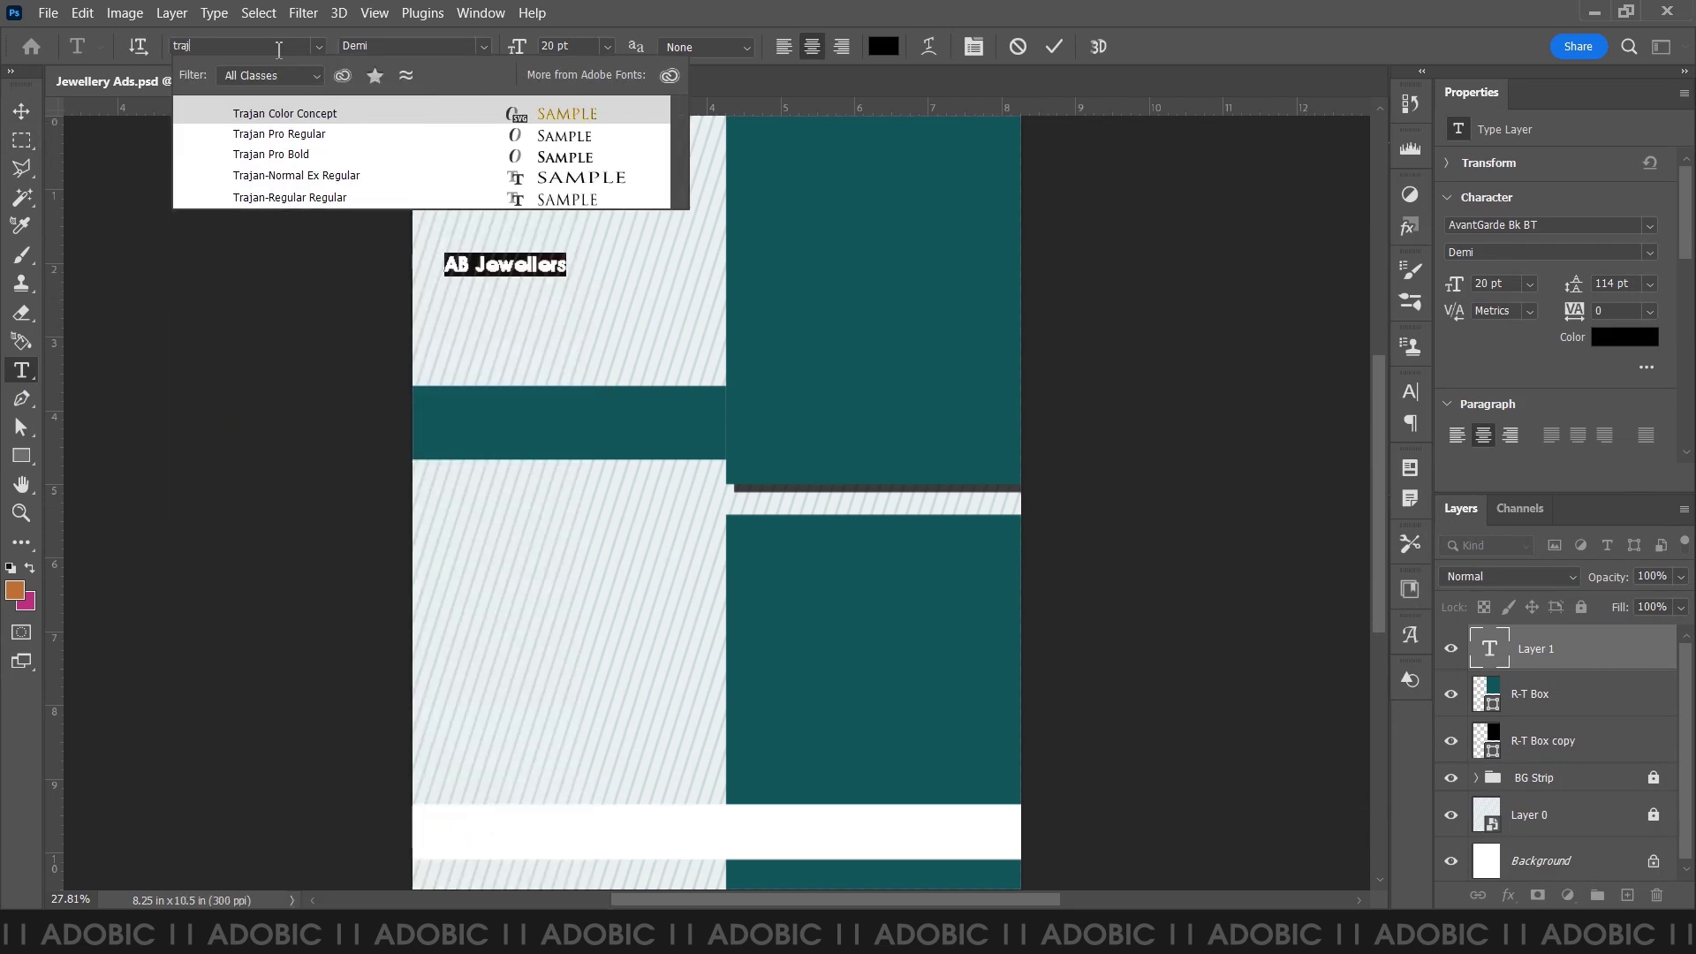
{"action": "left_click", "coordinate": [281, 156]}
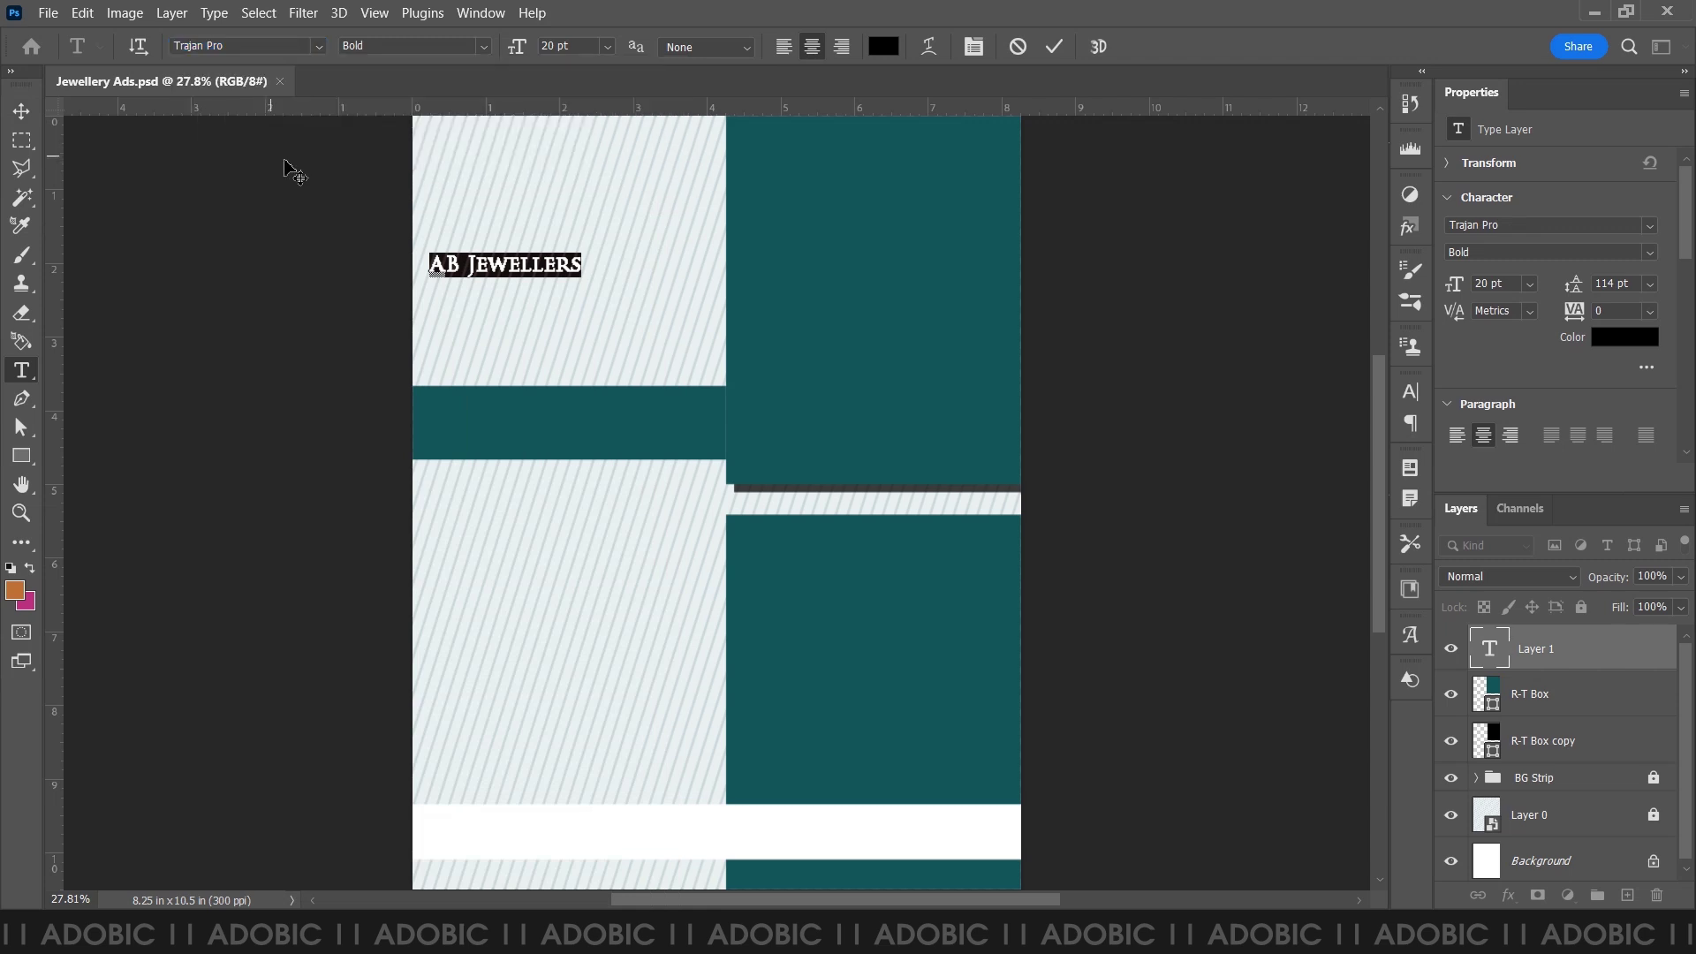
{"action": "left_click", "coordinate": [973, 45]}
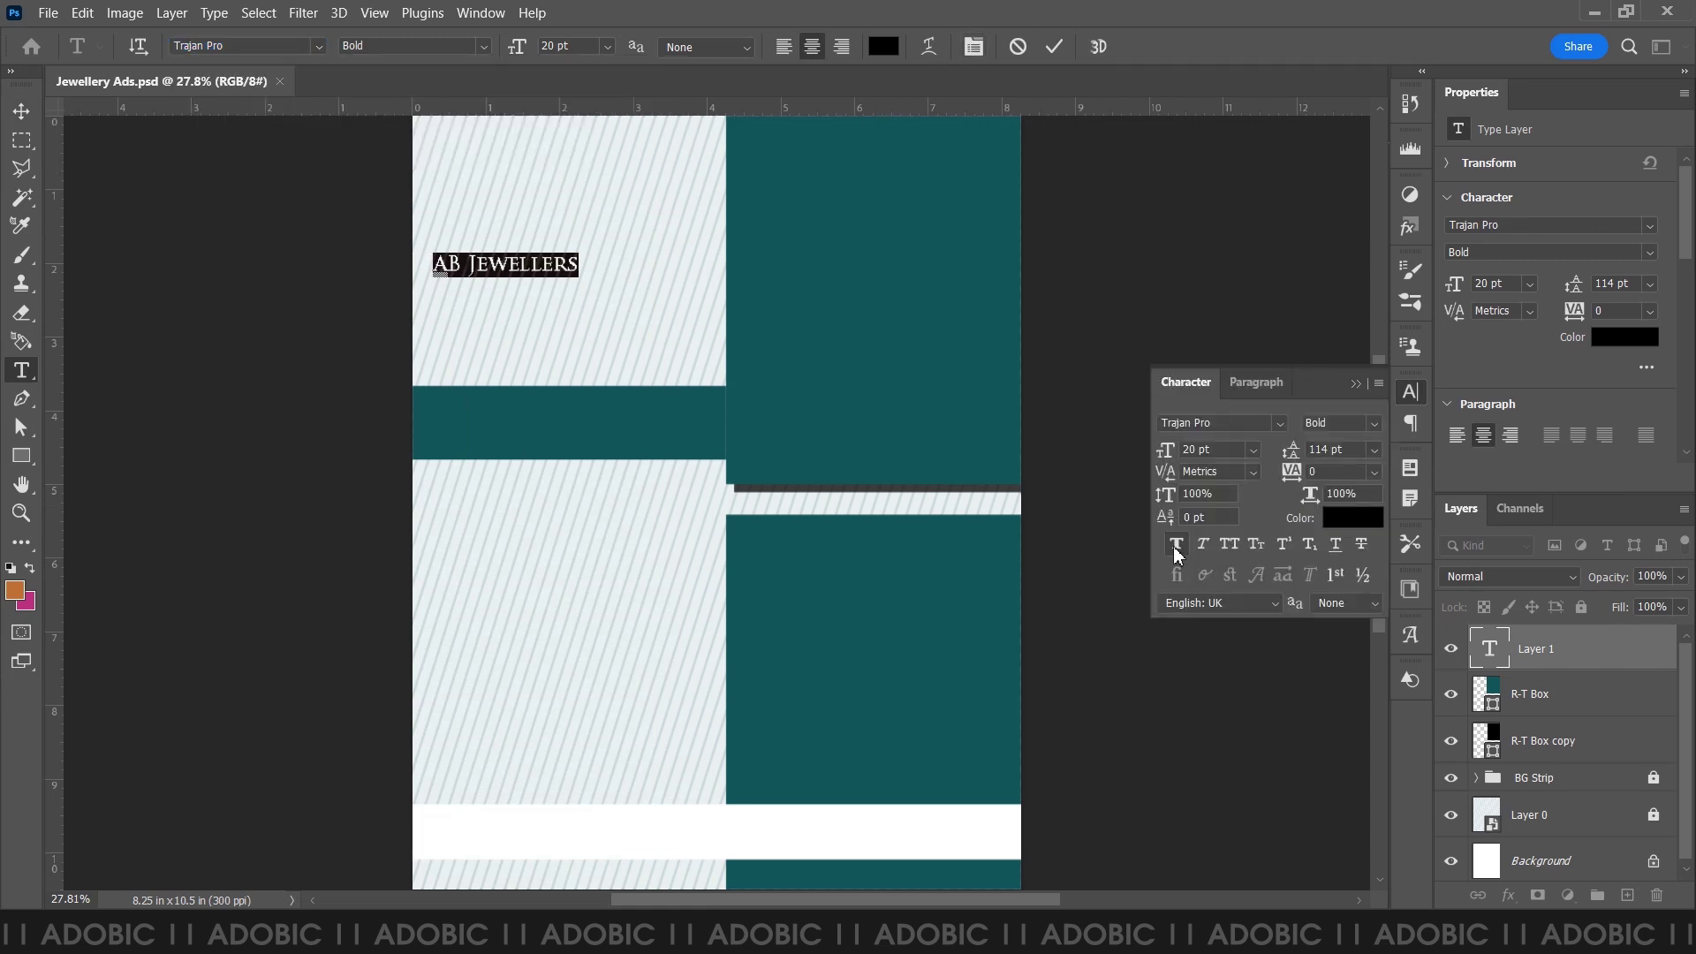
{"action": "type", "text": "45"}
{"action": "key", "text": "Return"}
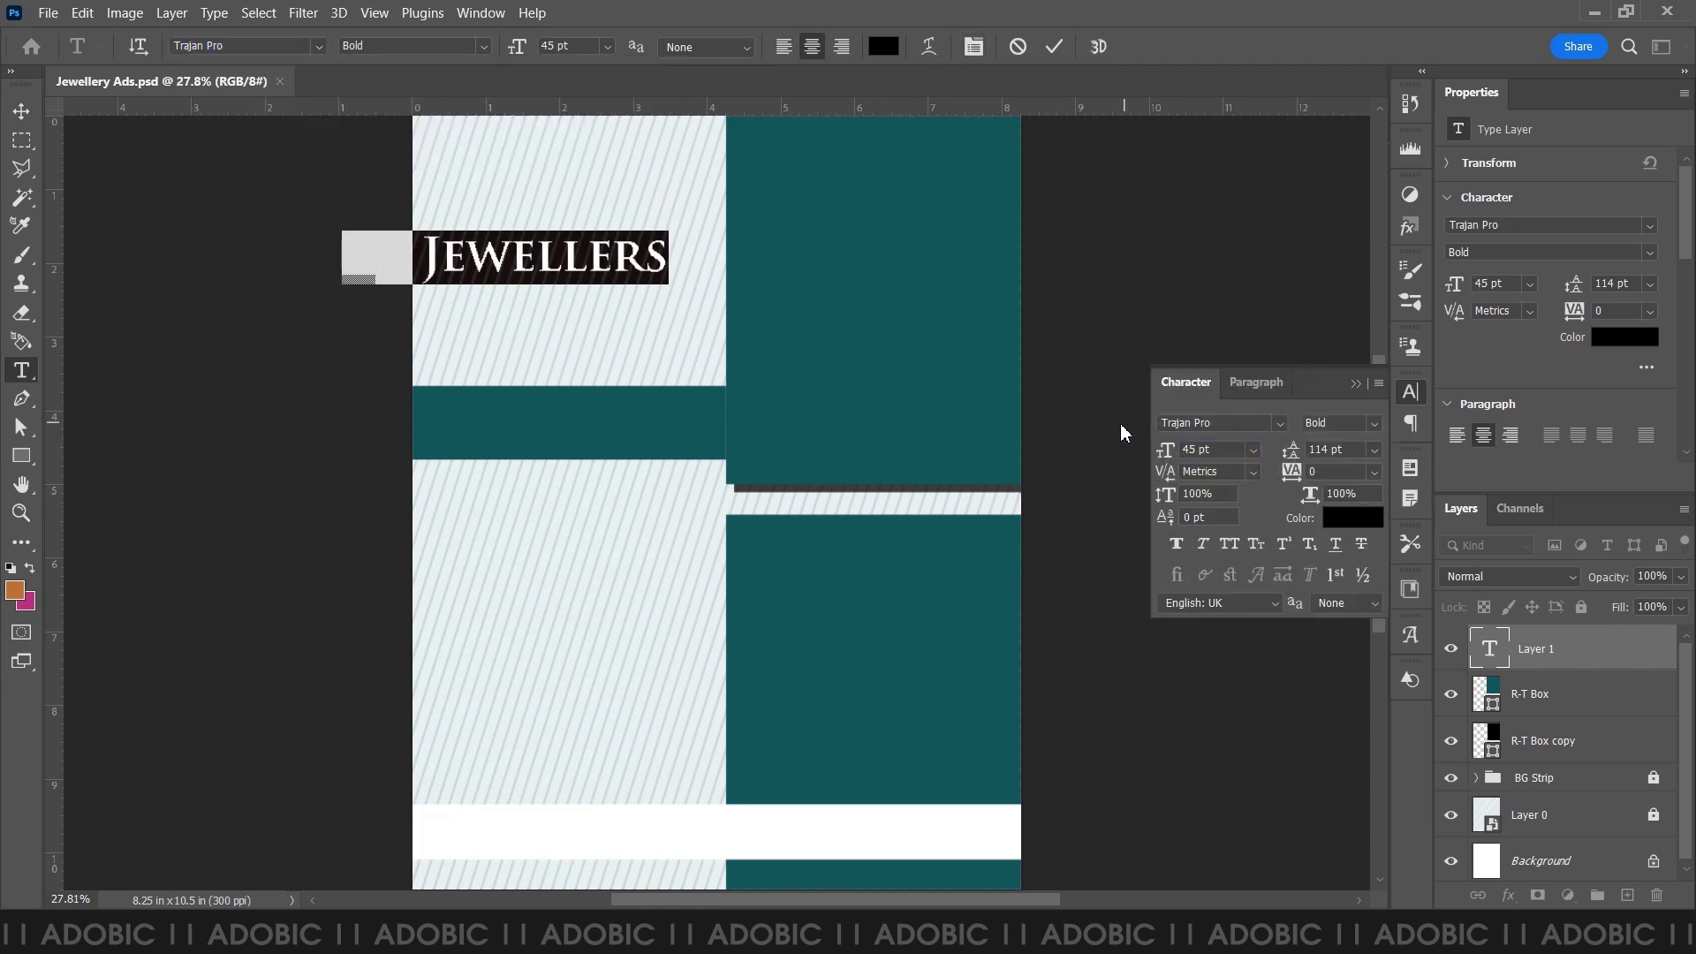
{"action": "key", "text": "ctrl+Return"}
- Move the title onto the left panel and set its horizontal scale to 85%
{"action": "key", "text": "v"}
{"action": "left_click_drag", "start_coordinate": [544, 261], "coordinate": [601, 279]}
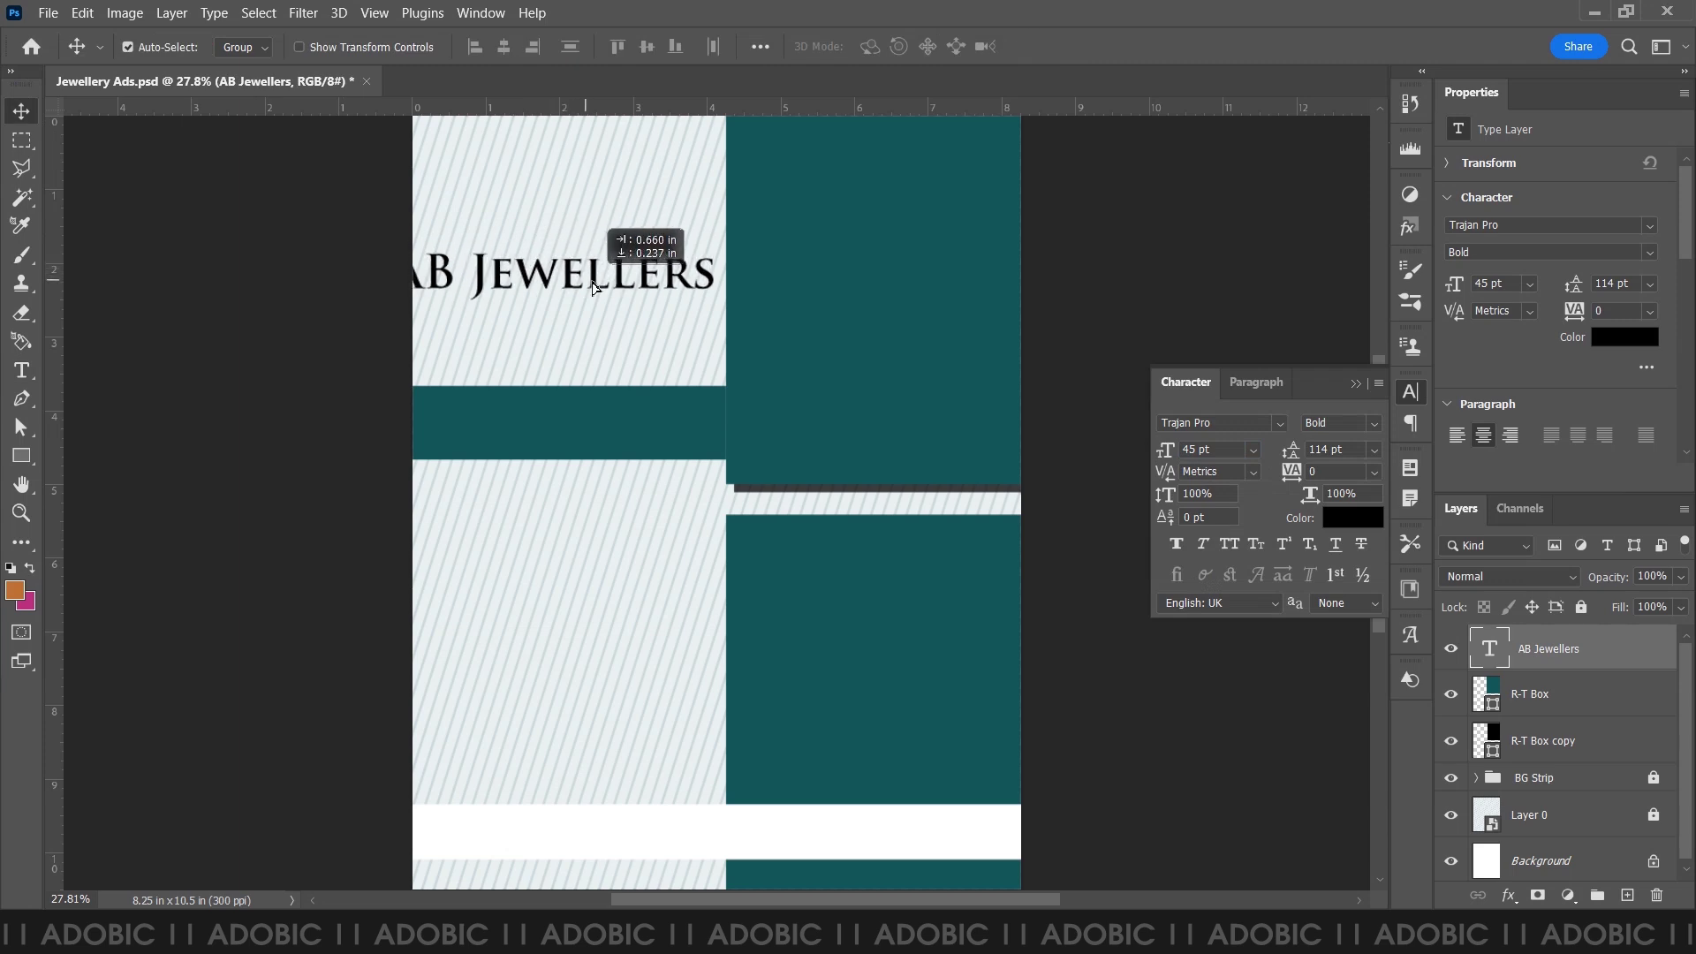
{"action": "left_click", "coordinate": [1304, 498]}
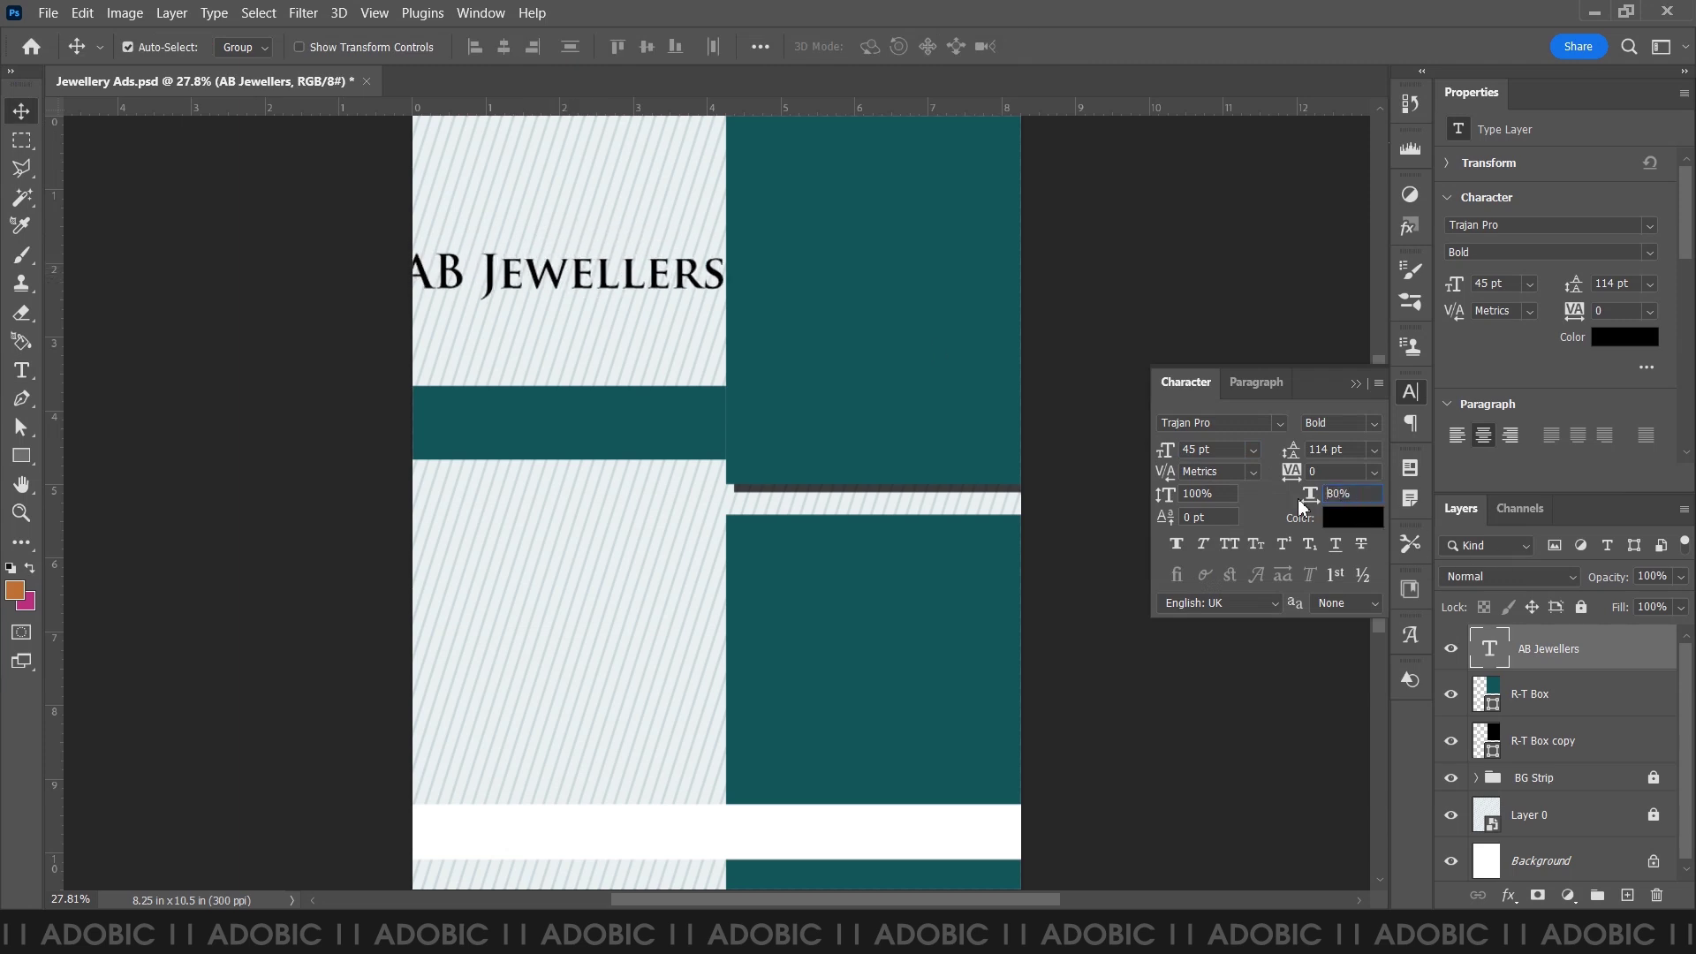
{"action": "key", "text": "Return"}
{"action": "type", "text": "85"}
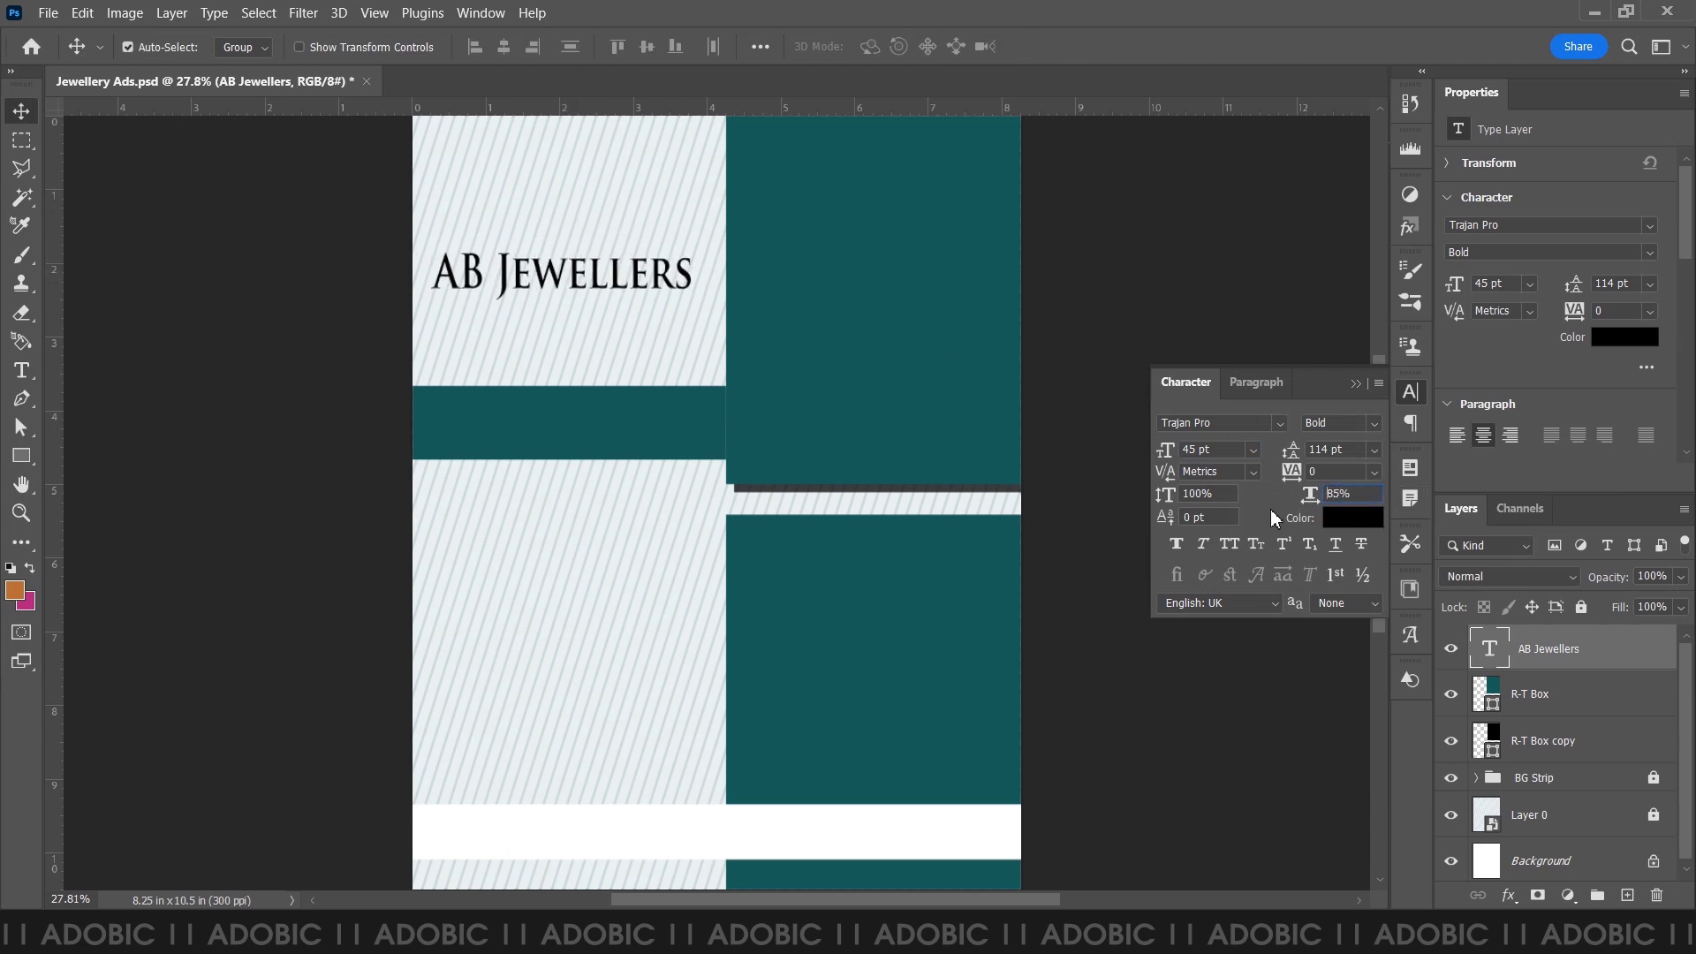
{"action": "key", "text": "Return"}
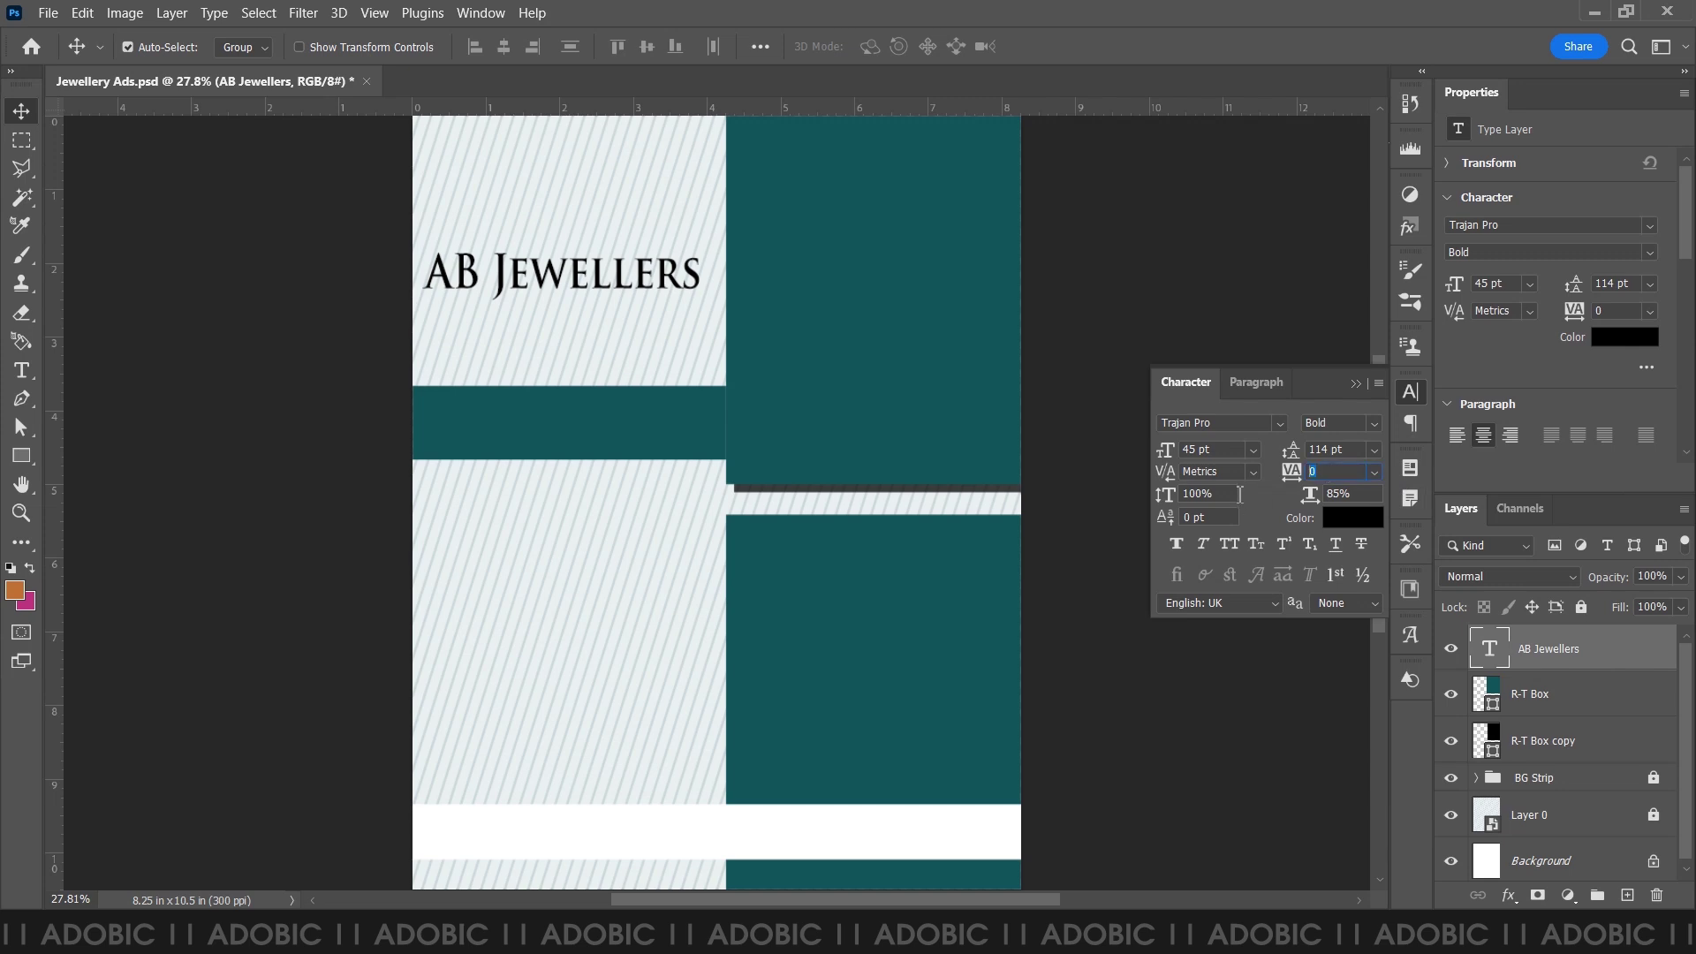
- Set the title's tracking to -25, colour it #917143 and nudge it into place
{"action": "type", "text": "-50"}
{"action": "key", "text": "Return"}
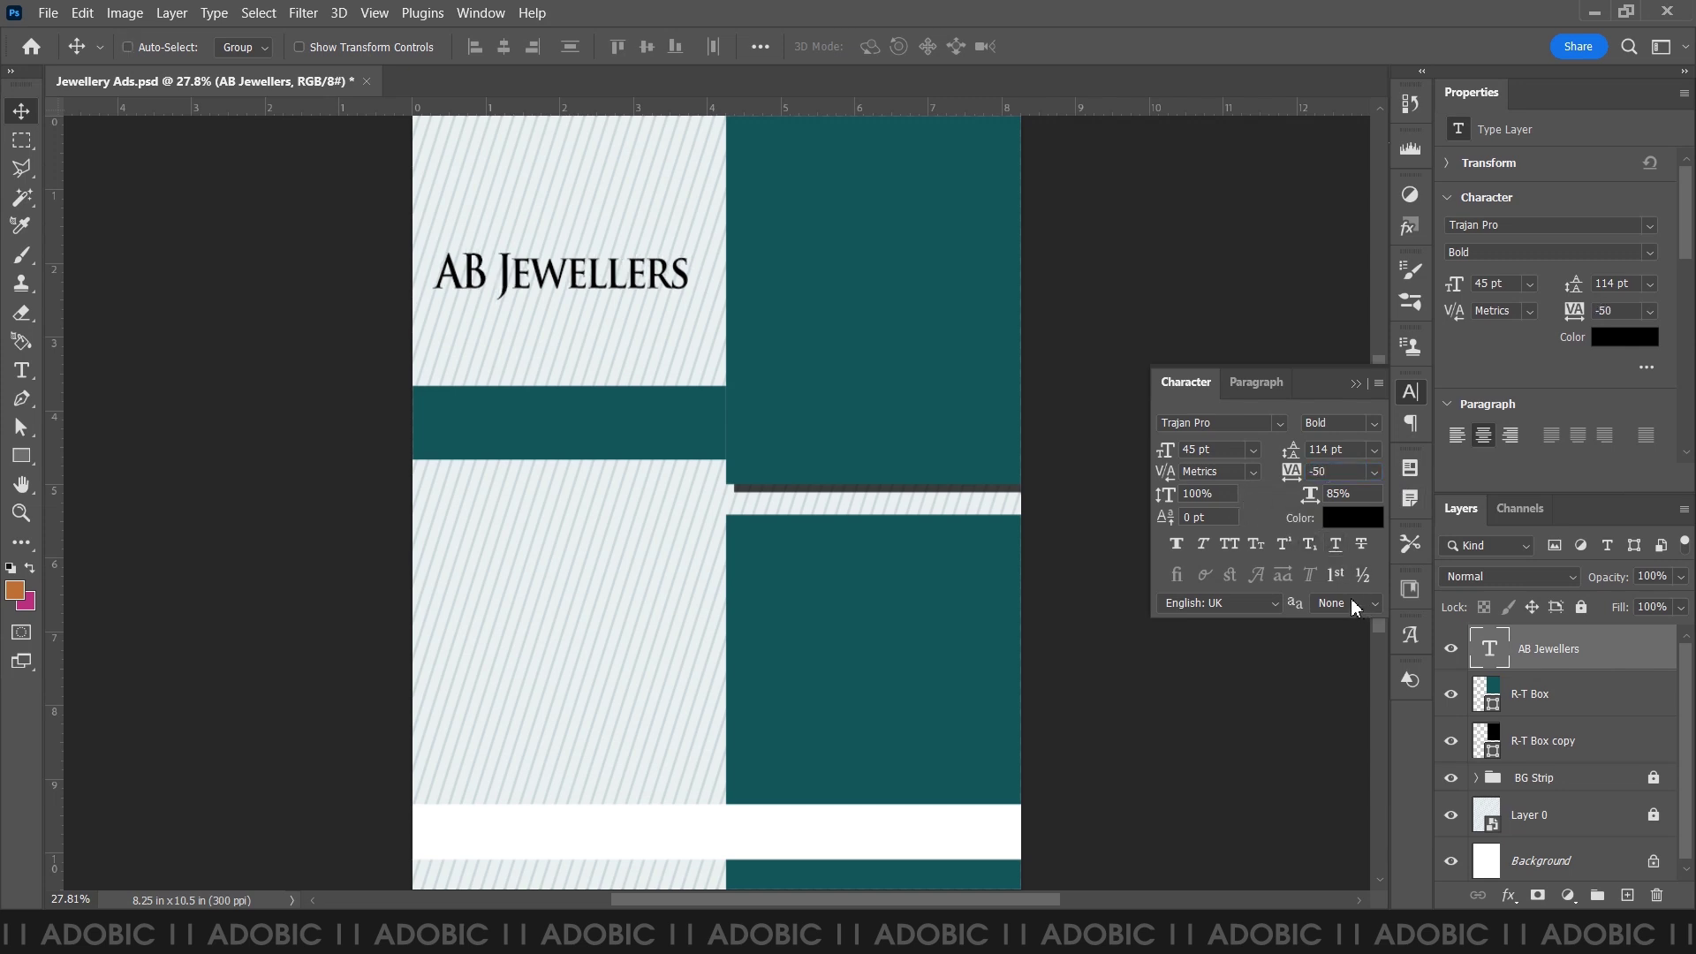
{"action": "key", "text": "ctrl"}
{"action": "key", "text": "Return"}
{"action": "left_click", "coordinate": [1370, 521]}
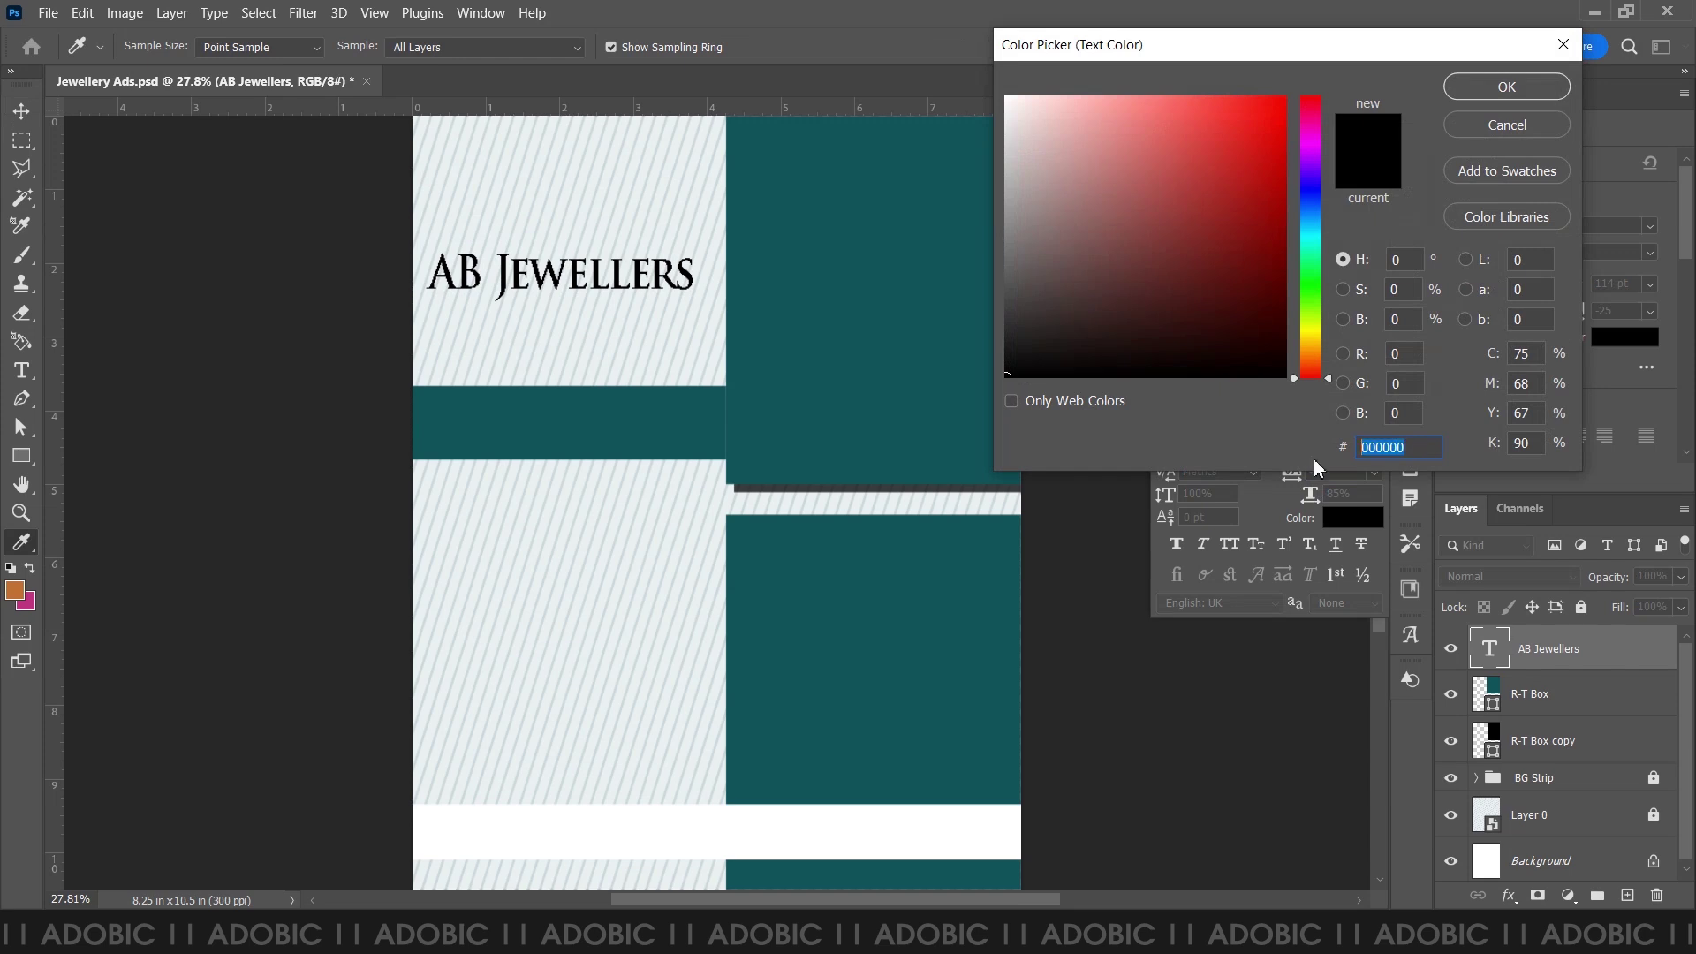
{"action": "type", "text": "91"}
{"action": "type", "text": "7143"}
{"action": "key", "text": "Return"}
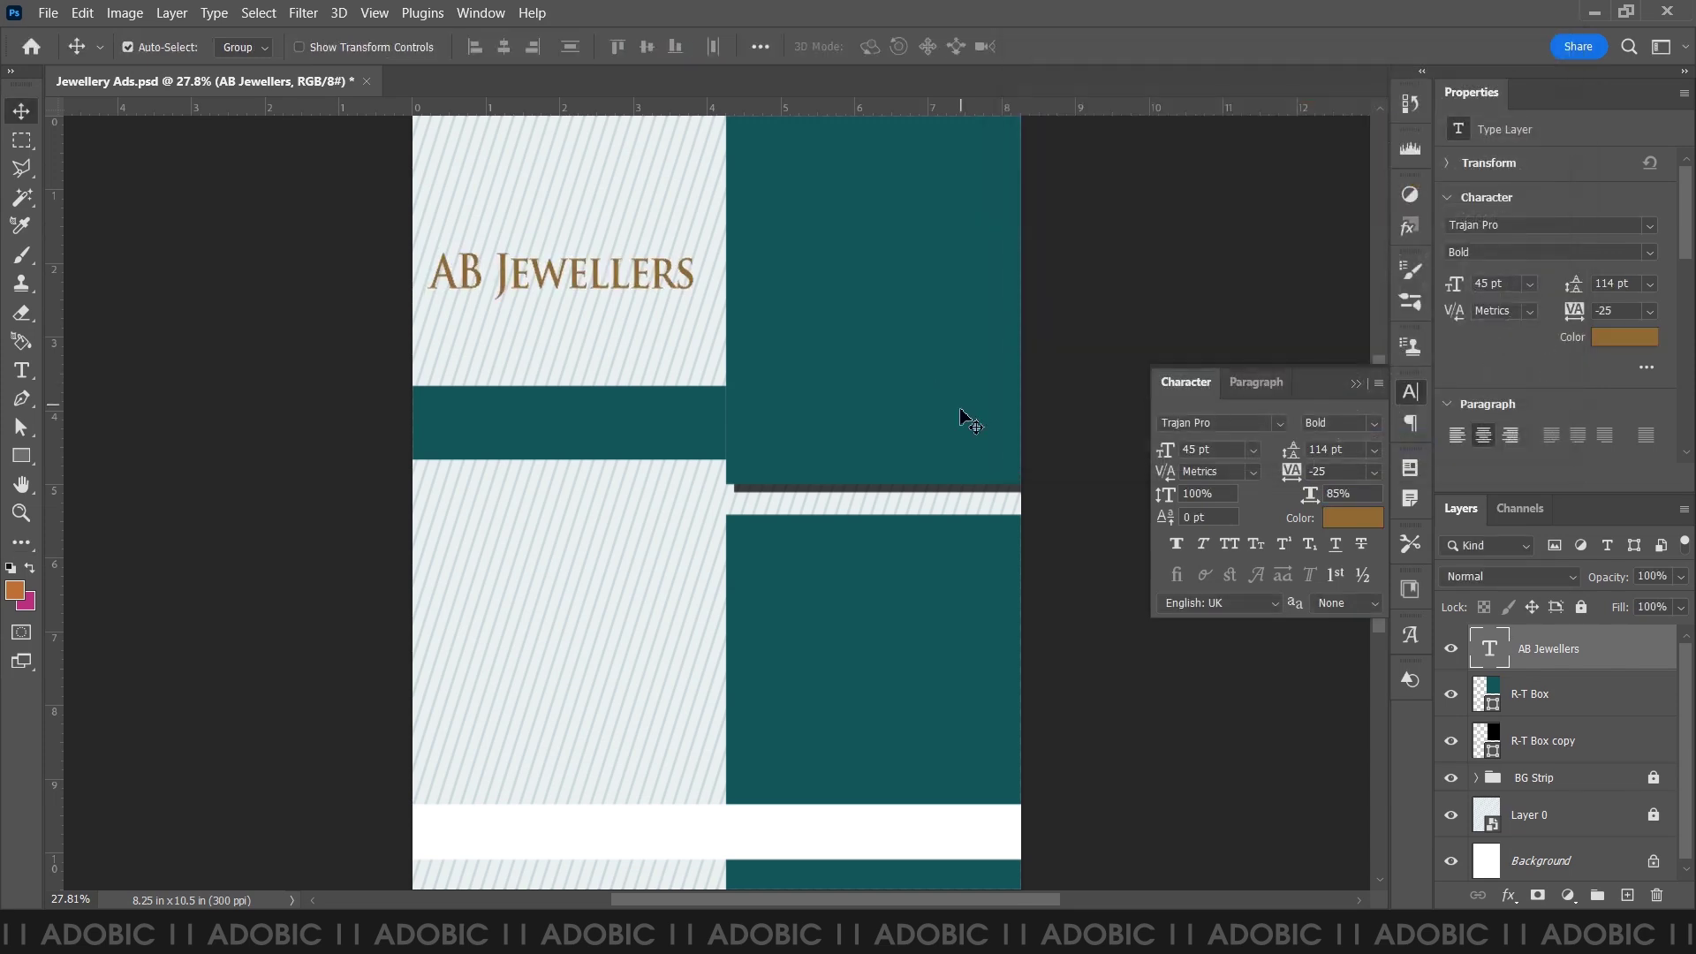
{"action": "left_click_drag", "start_coordinate": [642, 281], "coordinate": [652, 283]}
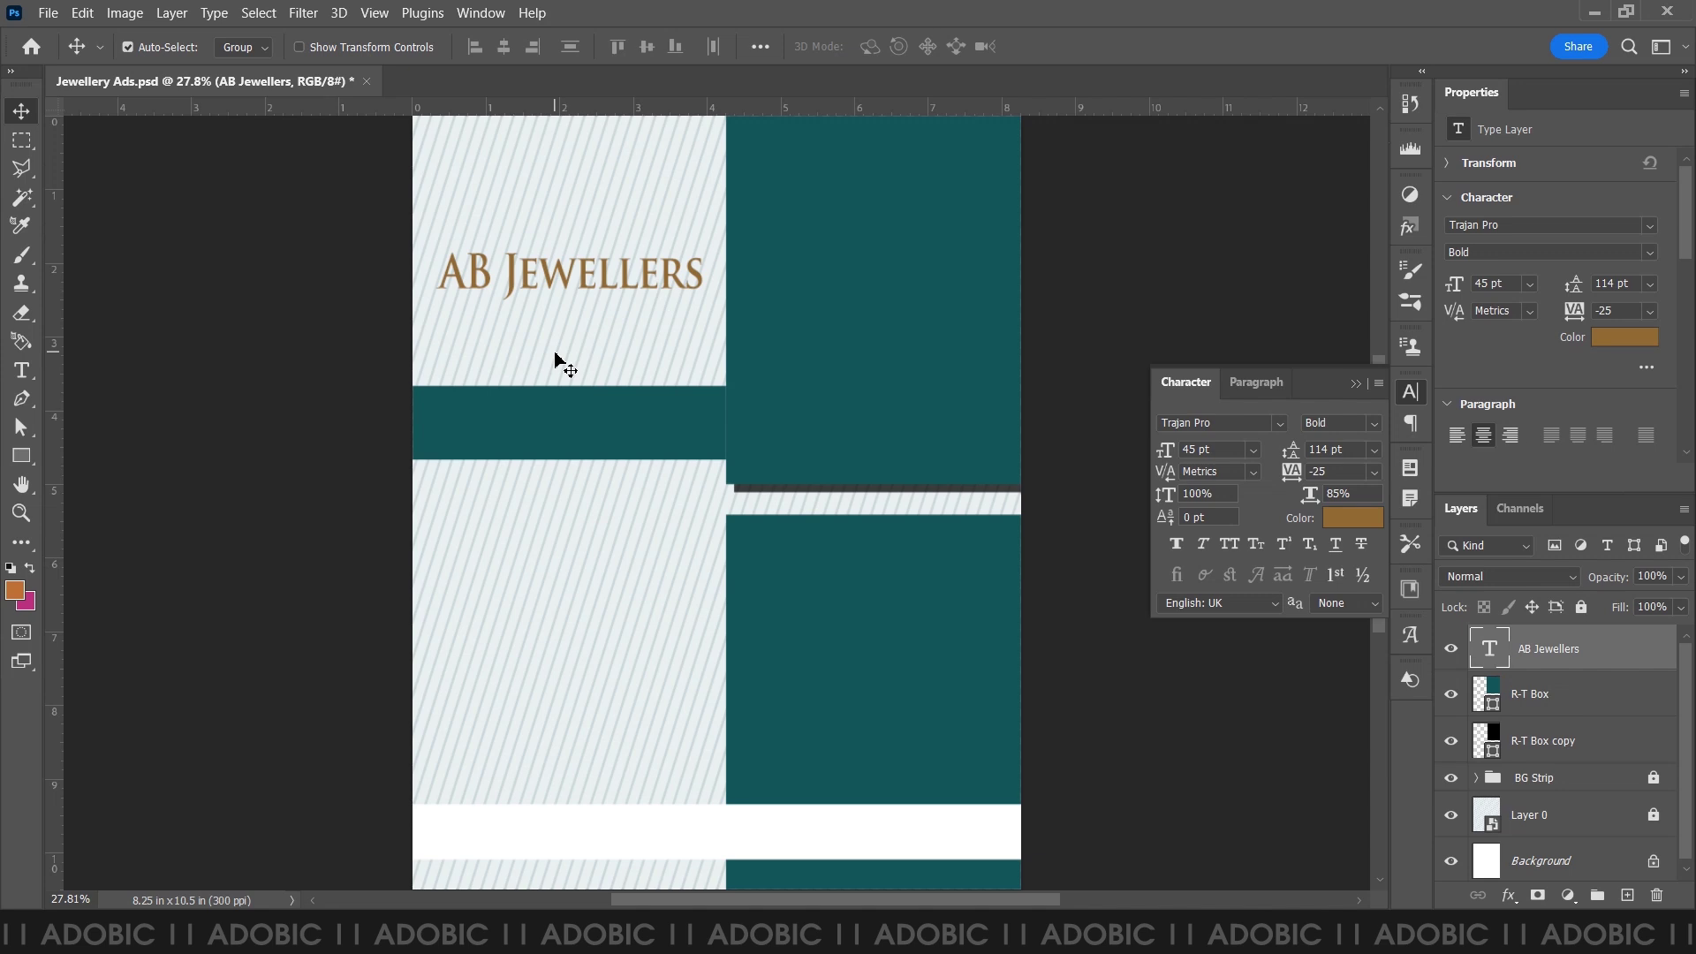
{"action": "key", "text": "shift+Left"}
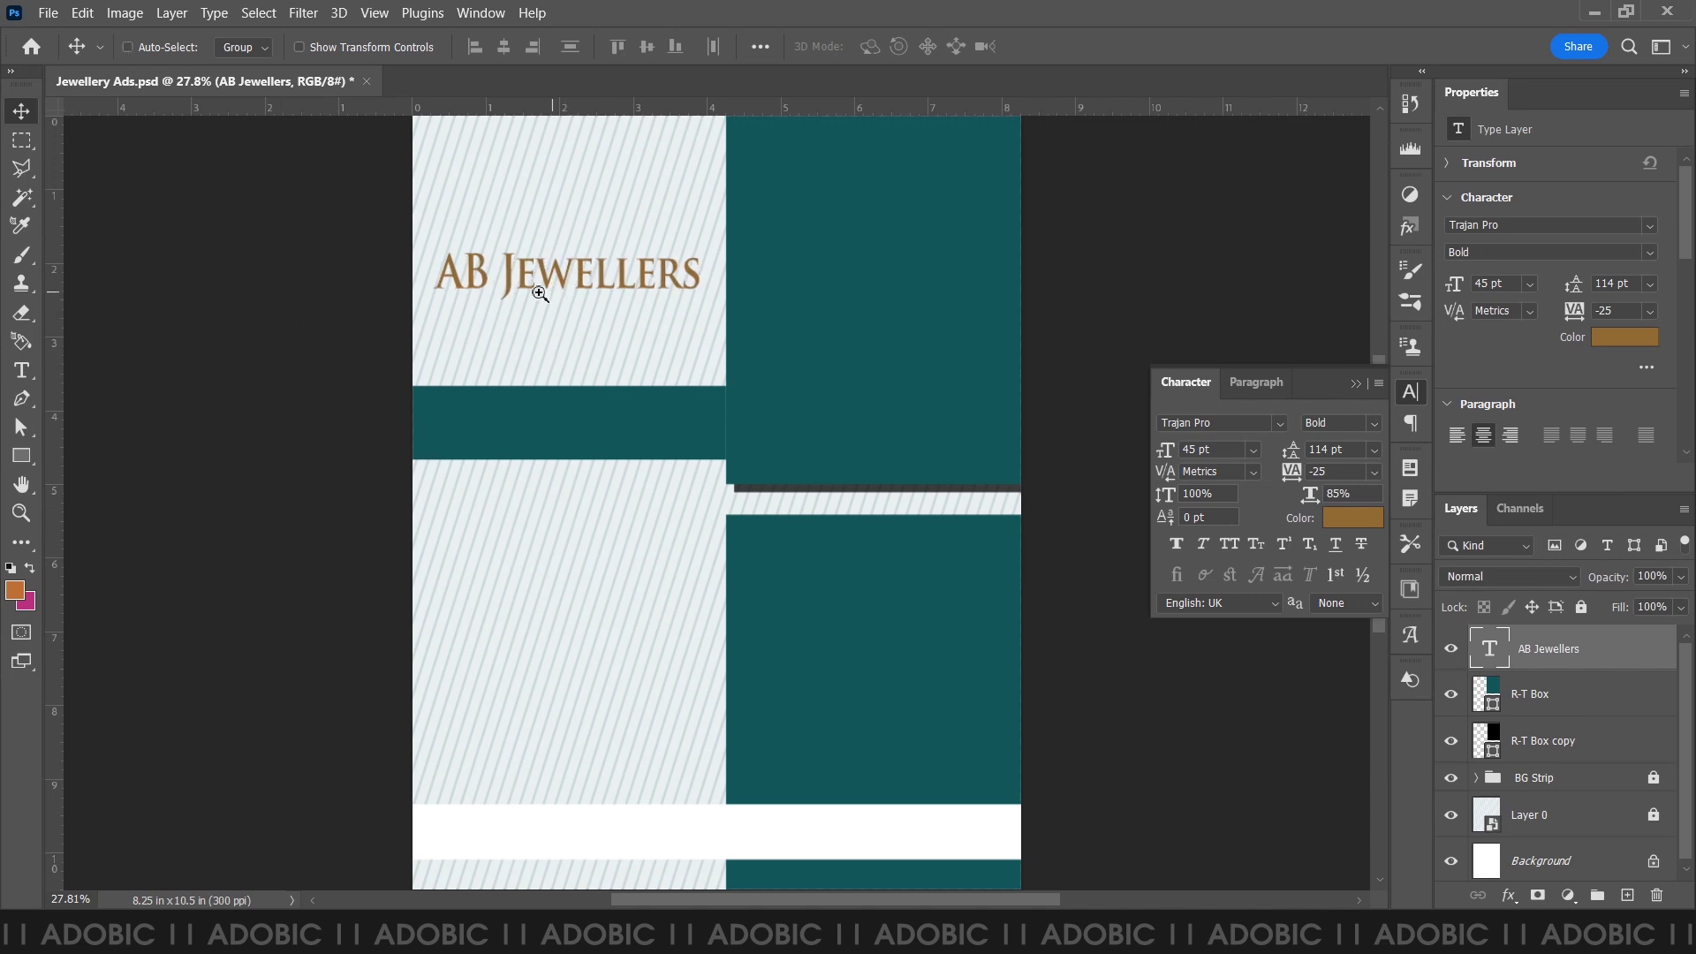
- Draw a brown horizontal underline beneath AB
{"action": "left_click", "coordinate": [541, 292]}
{"action": "left_click", "coordinate": [475, 292]}
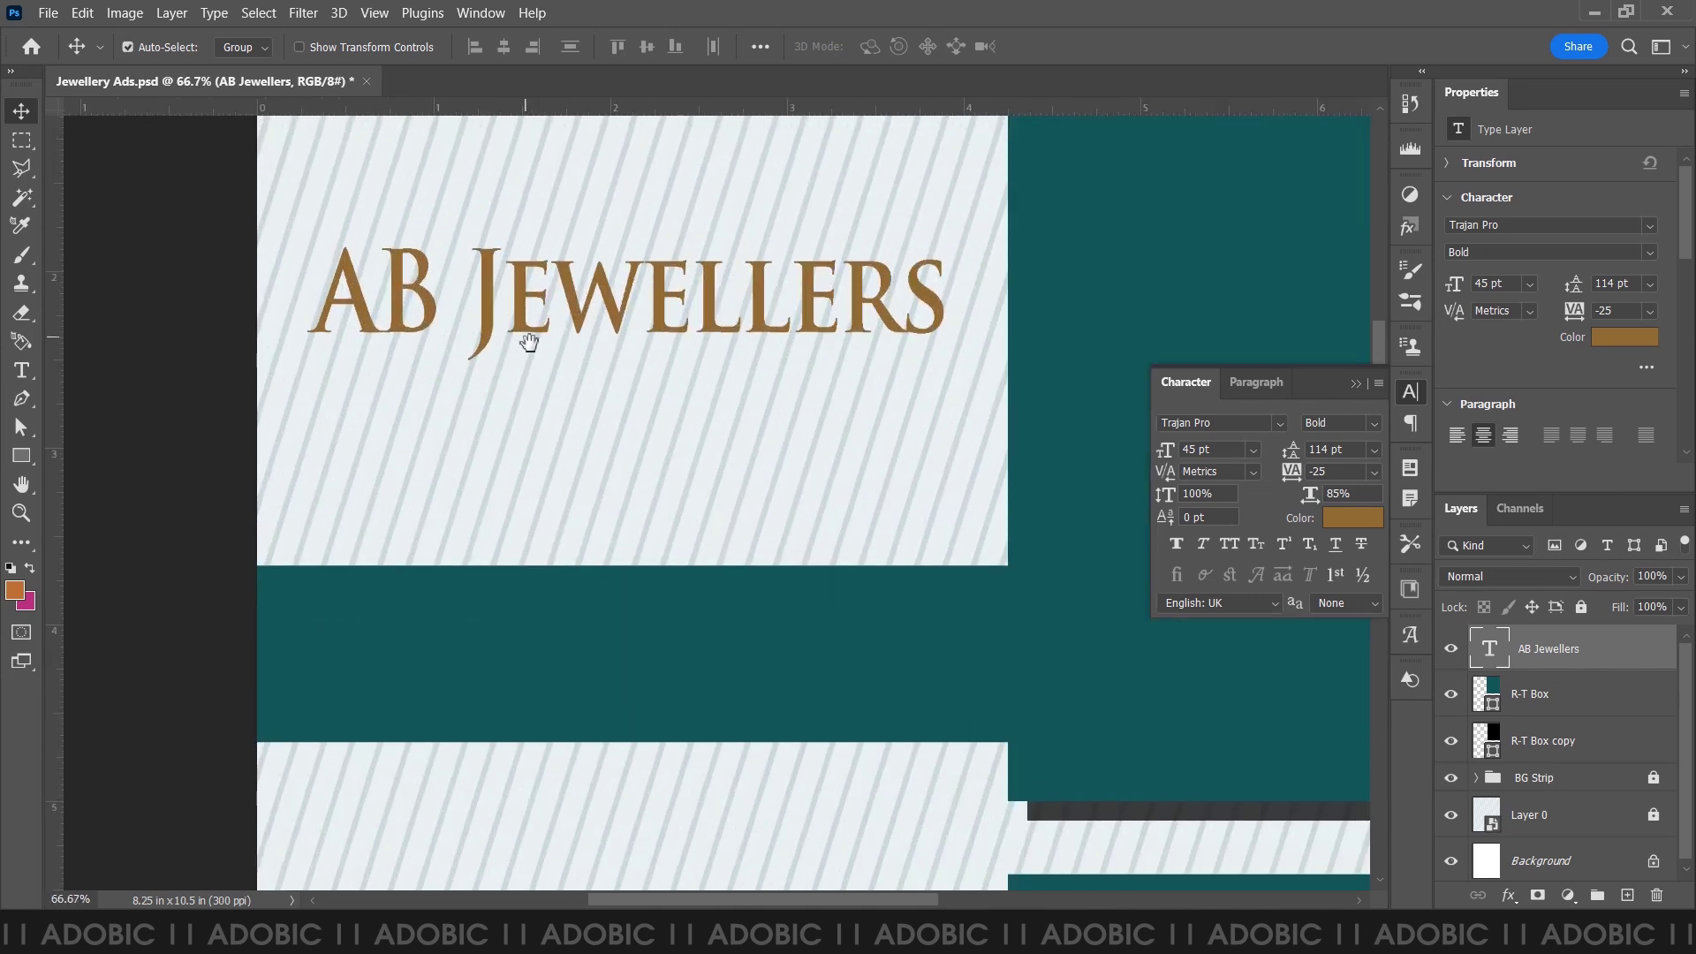
{"action": "right_click", "coordinate": [21, 456]}
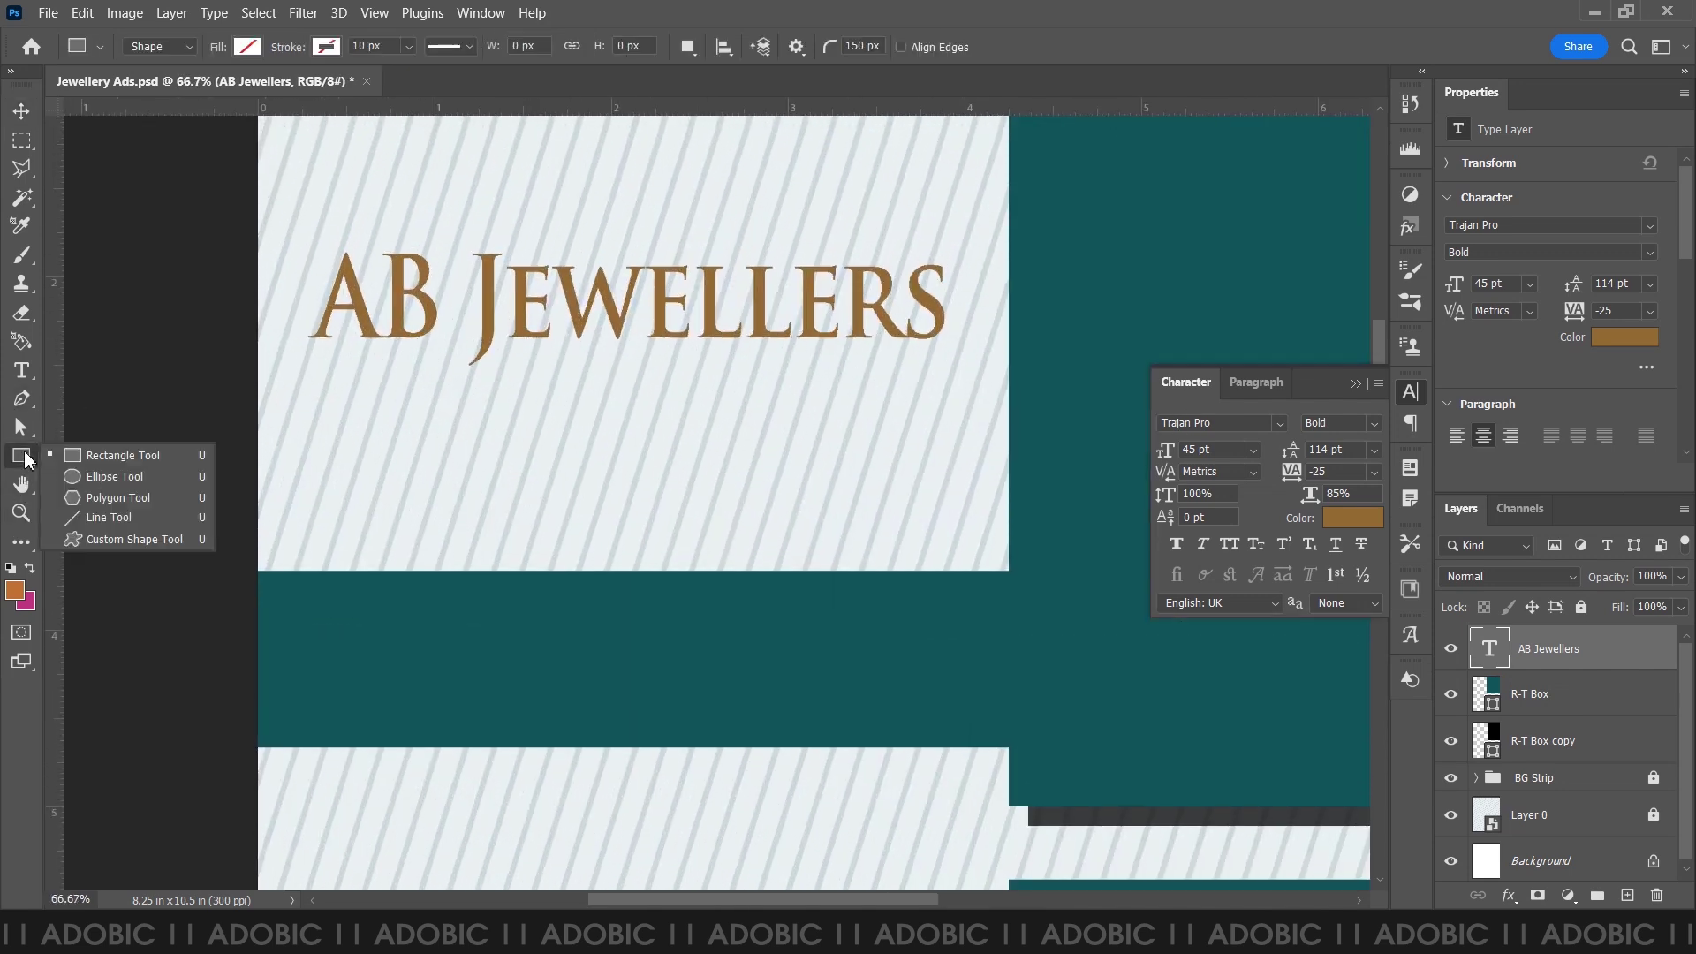
{"action": "left_click", "coordinate": [97, 518]}
{"action": "left_click", "coordinate": [346, 382], "text": "ctrl"}
{"action": "left_click", "coordinate": [444, 341], "text": "ctrl"}
{"action": "left_click_drag", "start_coordinate": [140, 351], "coordinate": [588, 351]}
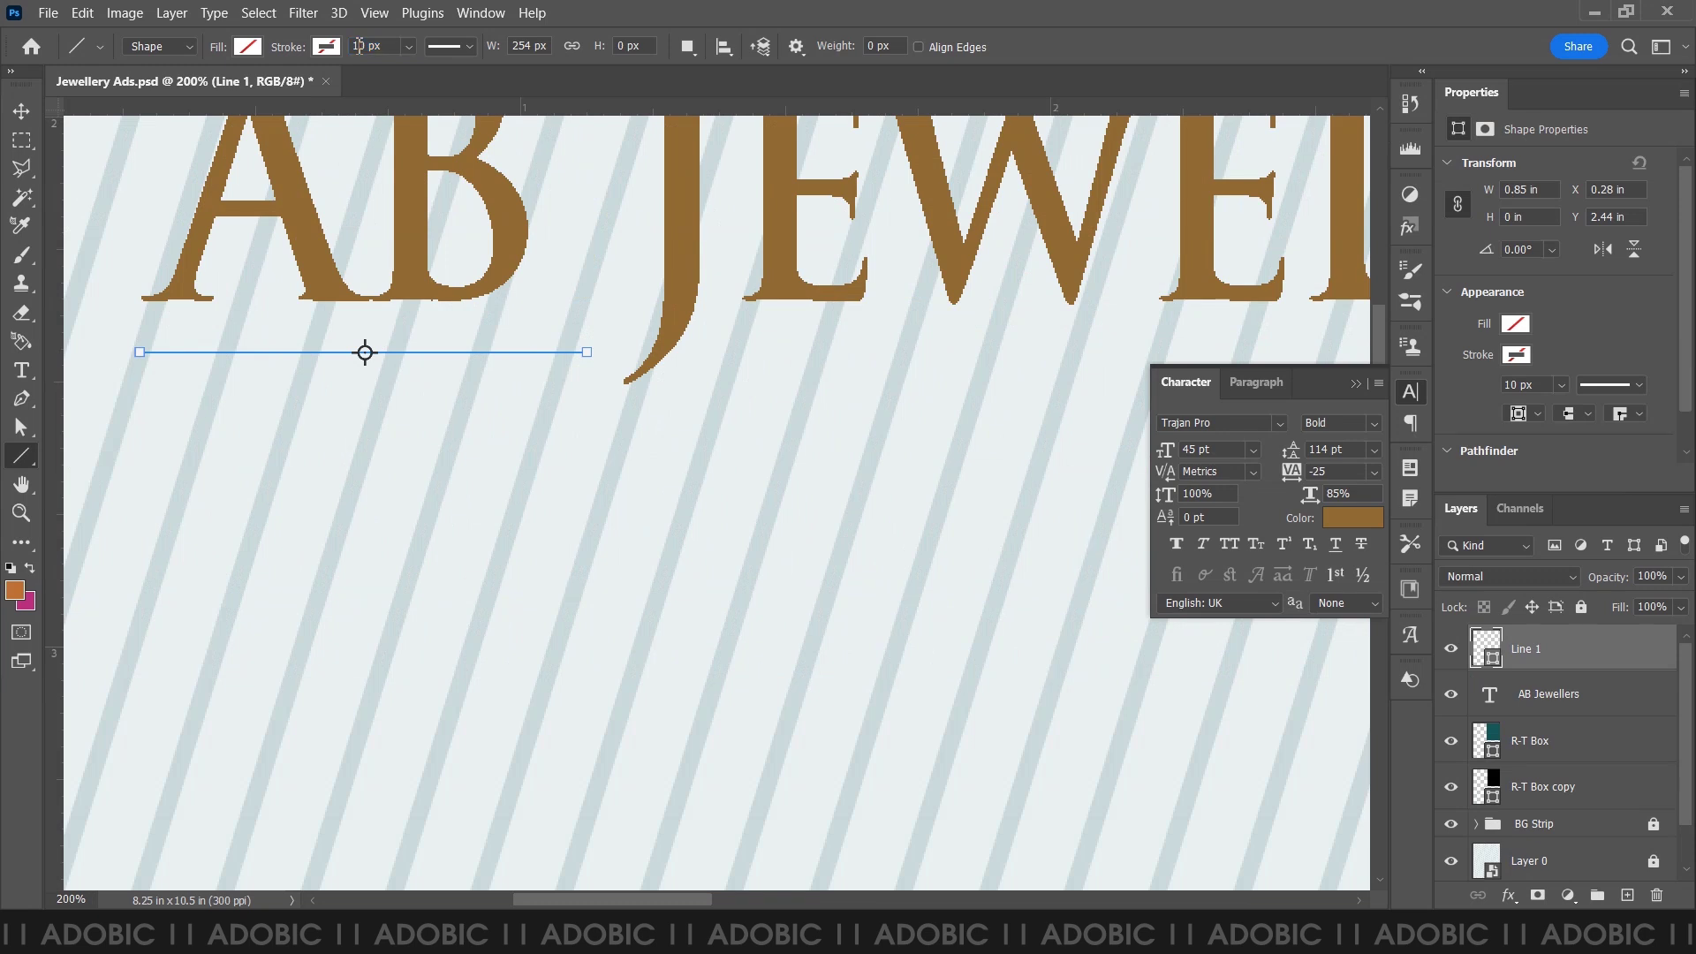
{"action": "left_click", "coordinate": [326, 47]}
{"action": "left_click", "coordinate": [194, 155]}
- Duplicate the underline under Jewellers and stretch it to span the word
{"action": "key", "text": "v"}
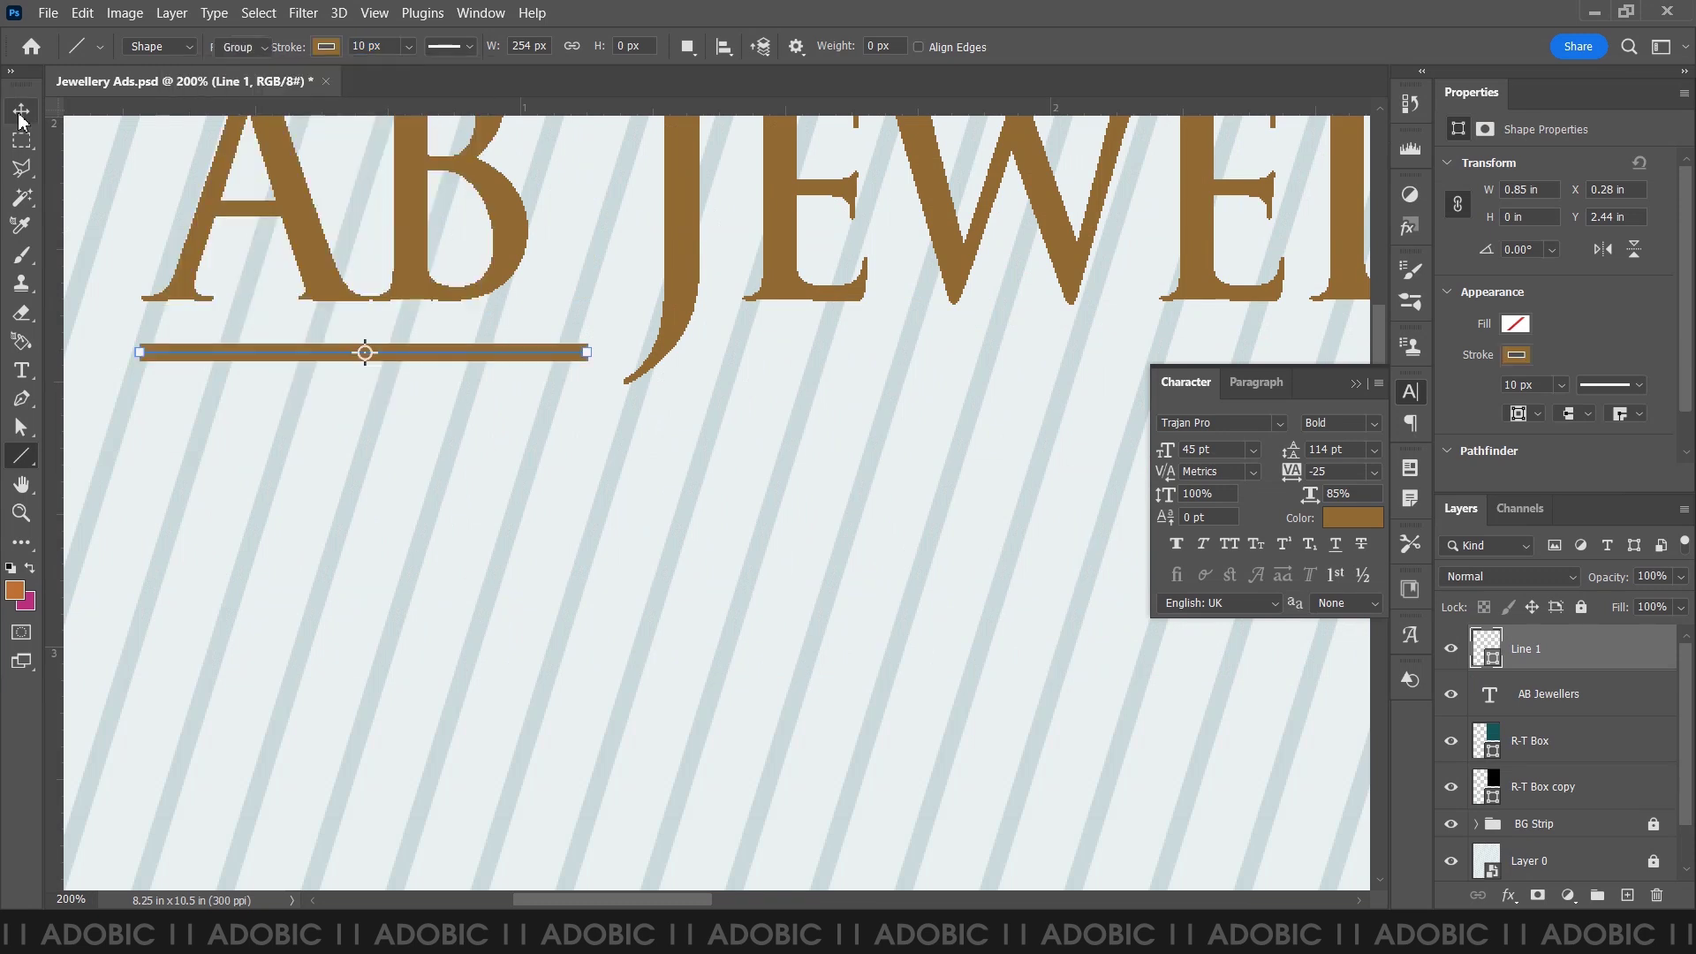
{"action": "scroll", "coordinate": [644, 353], "scroll_direction": "down", "scroll_amount": 5}
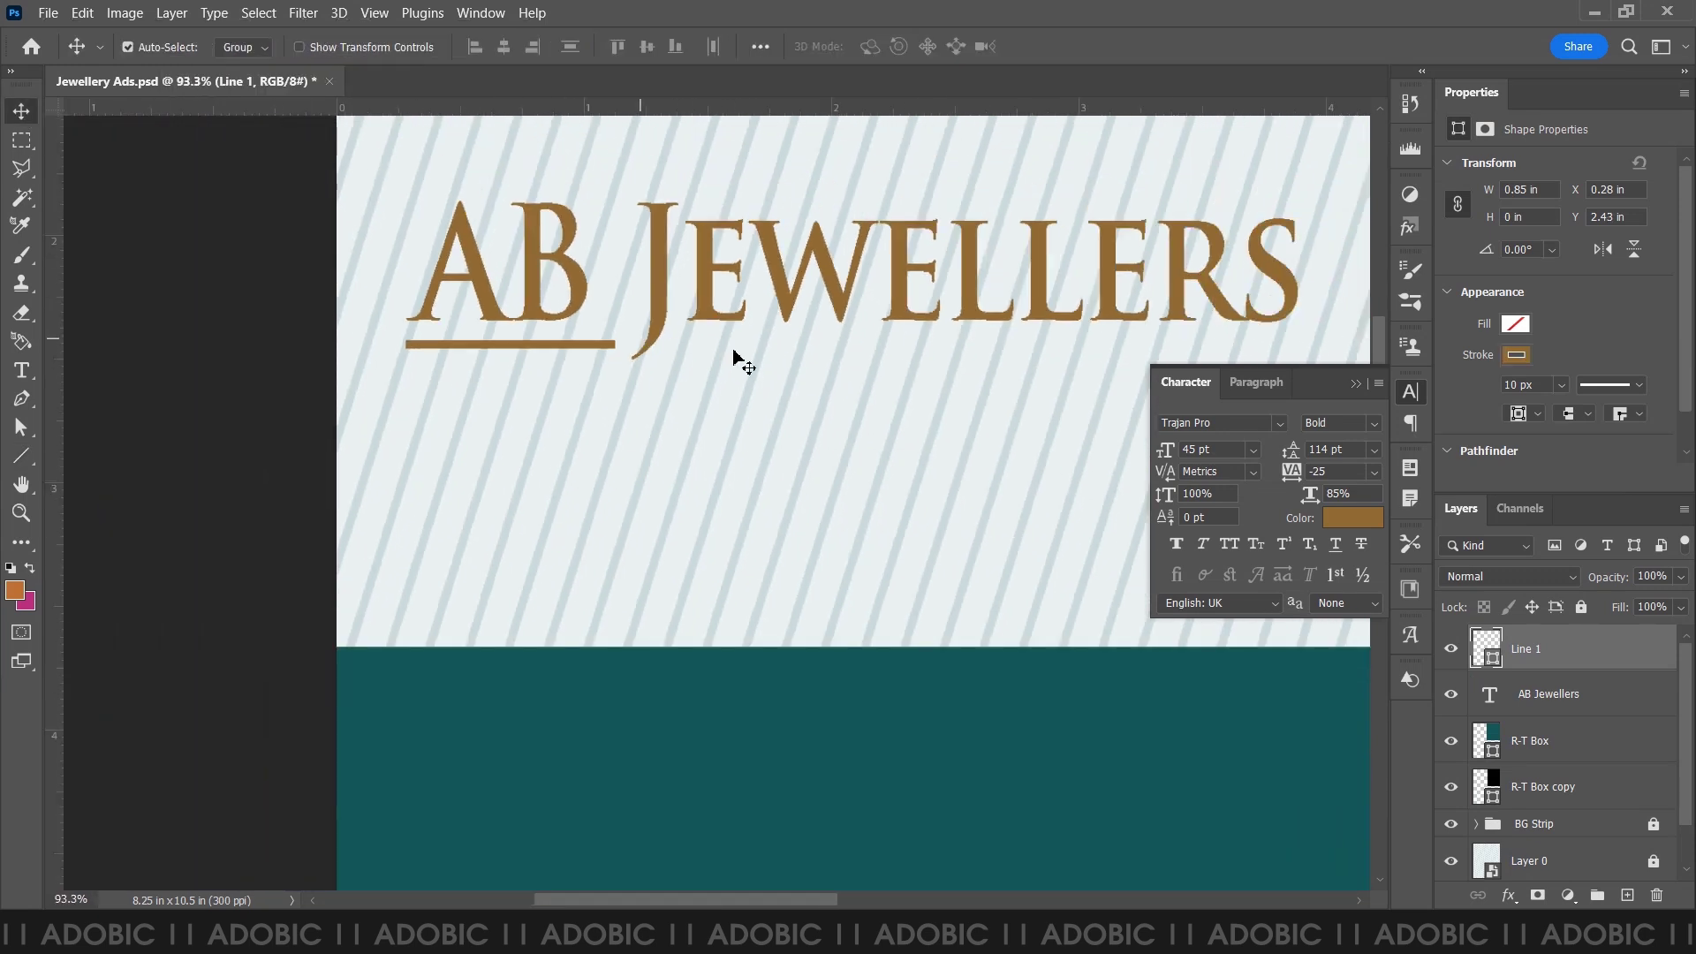
{"action": "left_click_drag", "start_coordinate": [682, 433], "coordinate": [671, 446]}
{"action": "left_click_drag", "start_coordinate": [451, 461], "coordinate": [1217, 459]}
{"action": "left_click", "coordinate": [1356, 382]}
{"action": "key", "text": "ctrl+t"}
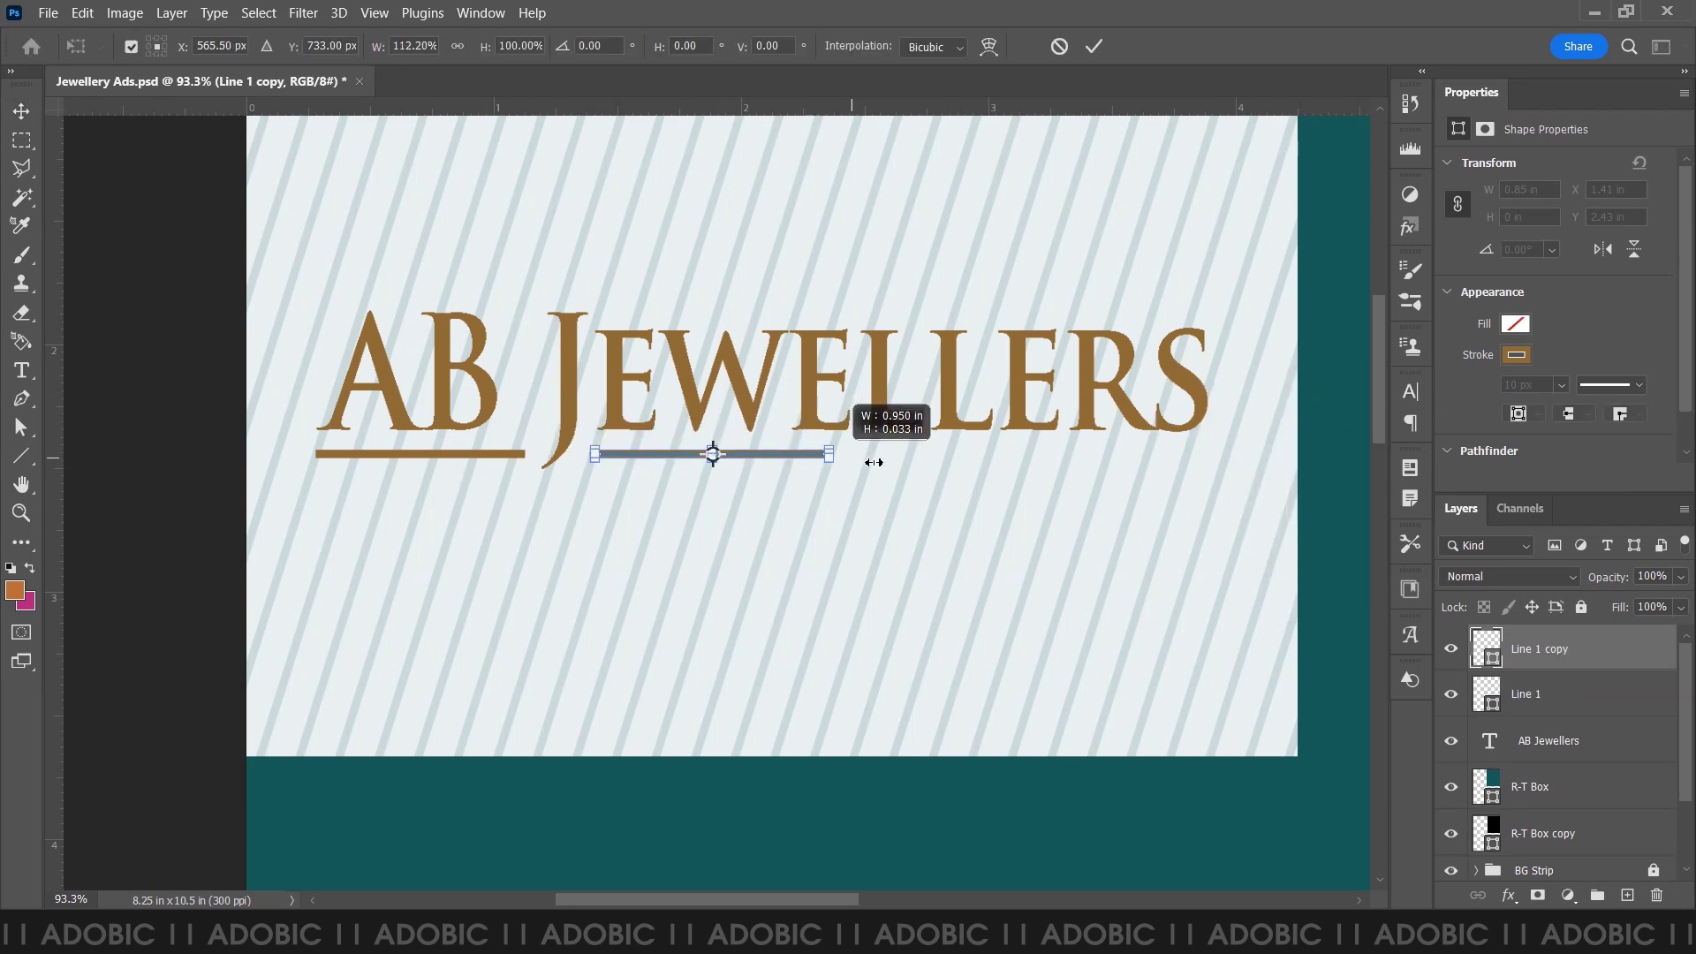
{"action": "key", "text": "Return"}
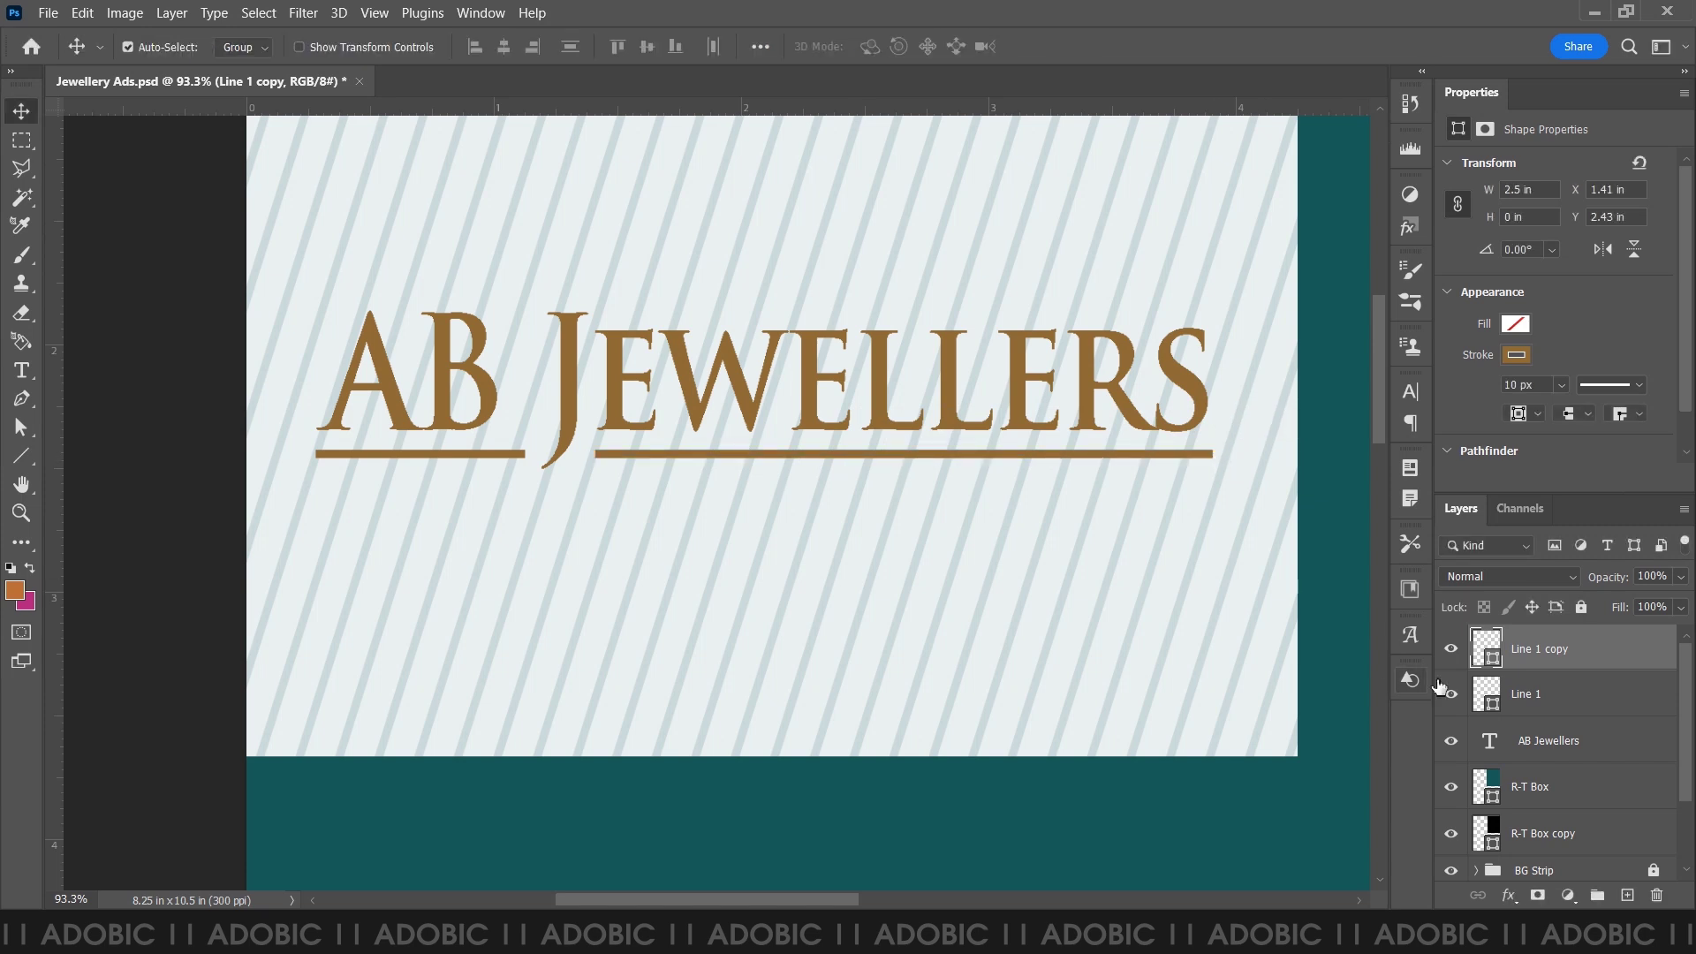
- Group the title text and both underlines into a group named Title
{"action": "left_click", "coordinate": [1551, 749], "text": "shift"}
{"action": "left_click", "coordinate": [1601, 901]}
{"action": "double_click", "coordinate": [1537, 638]}
{"action": "type", "text": "Title"}
{"action": "key", "text": "Return"}
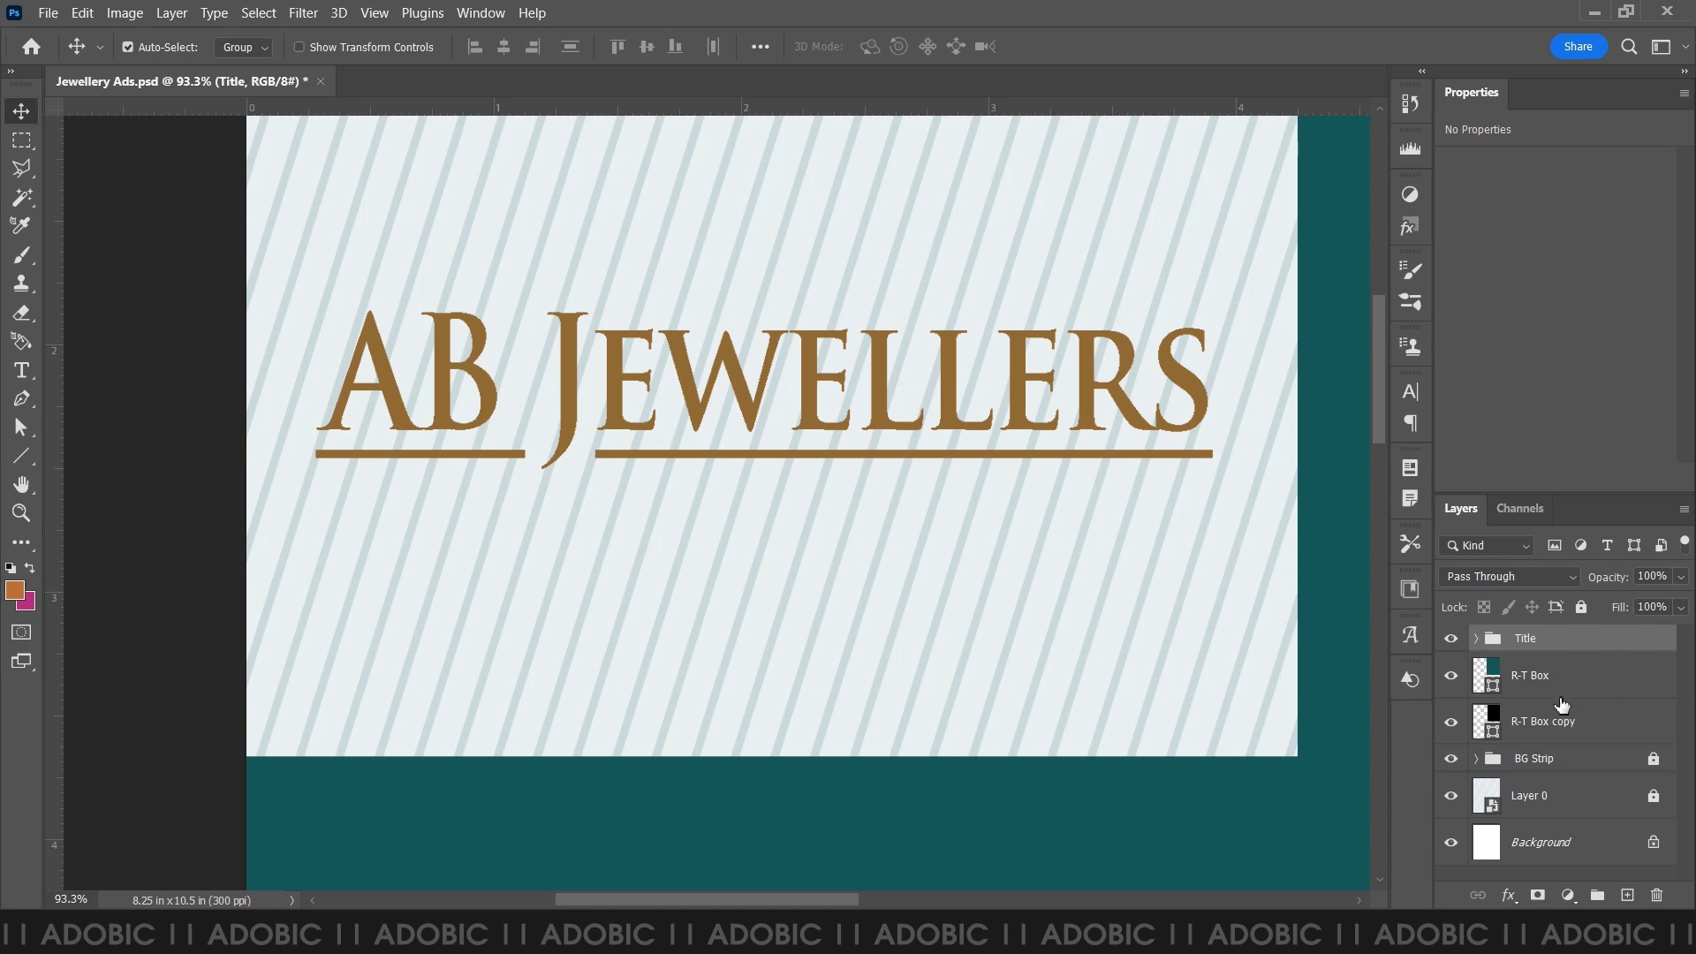
- Move the Title group below the R-T Box copy layer
{"action": "left_click_drag", "start_coordinate": [1545, 648], "coordinate": [1531, 740]}
{"action": "scroll", "coordinate": [883, 654], "scroll_direction": "down", "scroll_amount": 1}
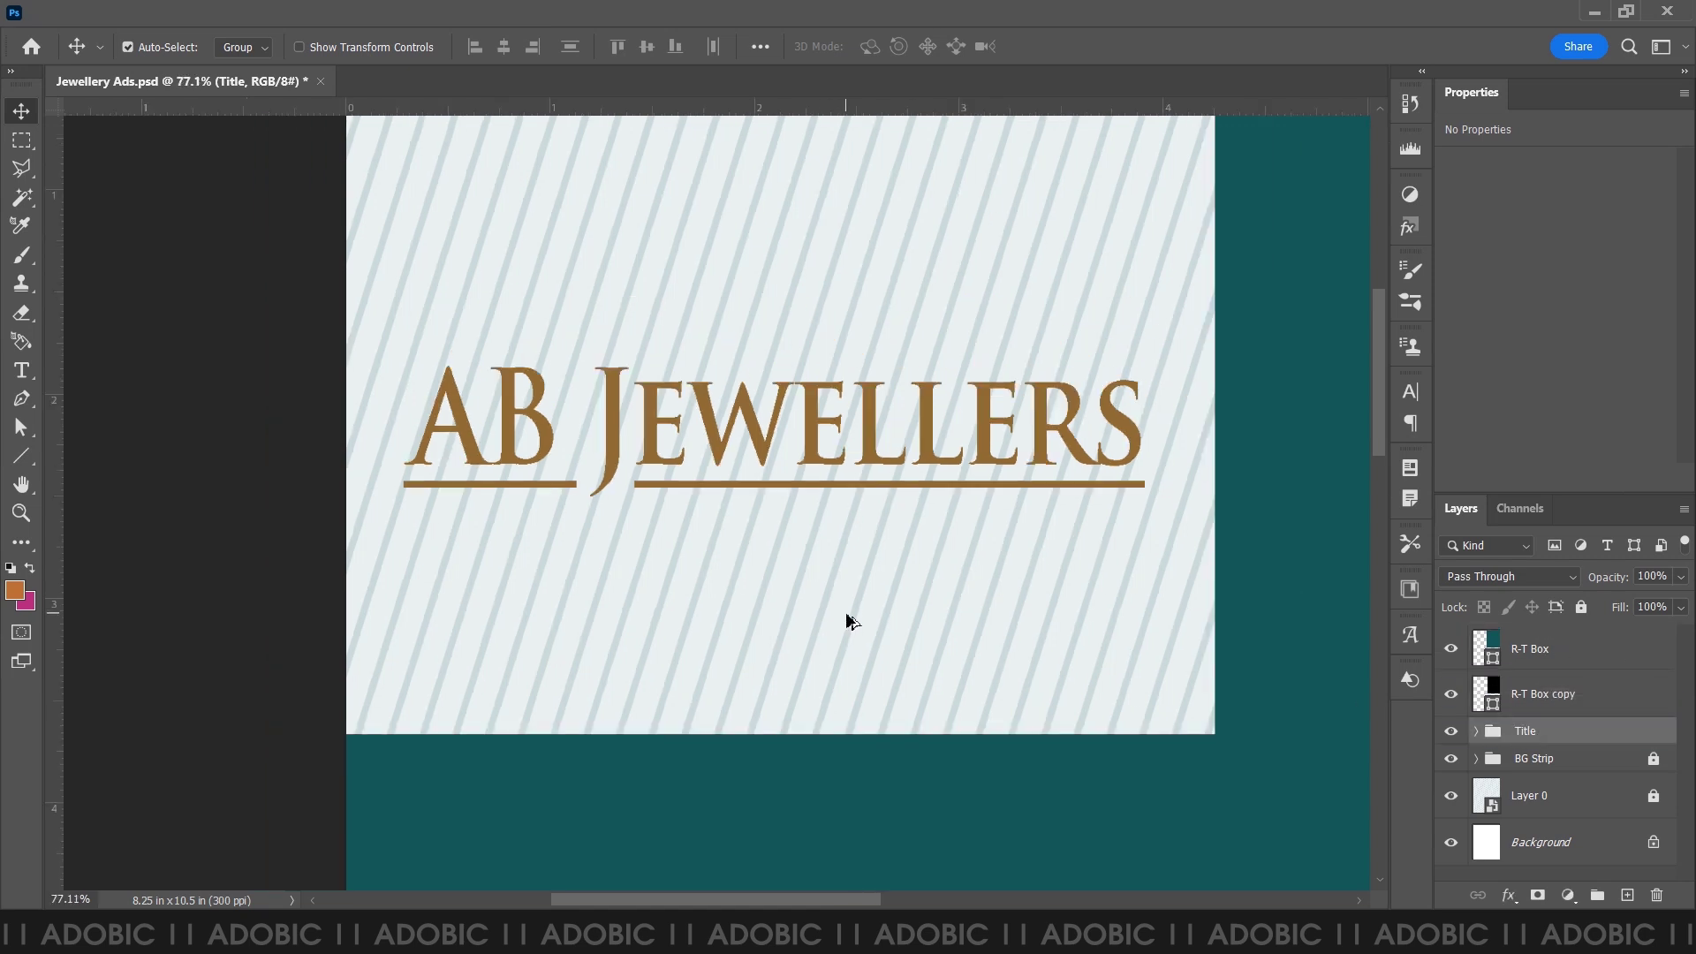
{"action": "scroll", "coordinate": [826, 614], "scroll_direction": "down", "scroll_amount": 1}
- Draw an unfilled rounded rectangle bar beneath the title
{"action": "right_click", "coordinate": [21, 456]}
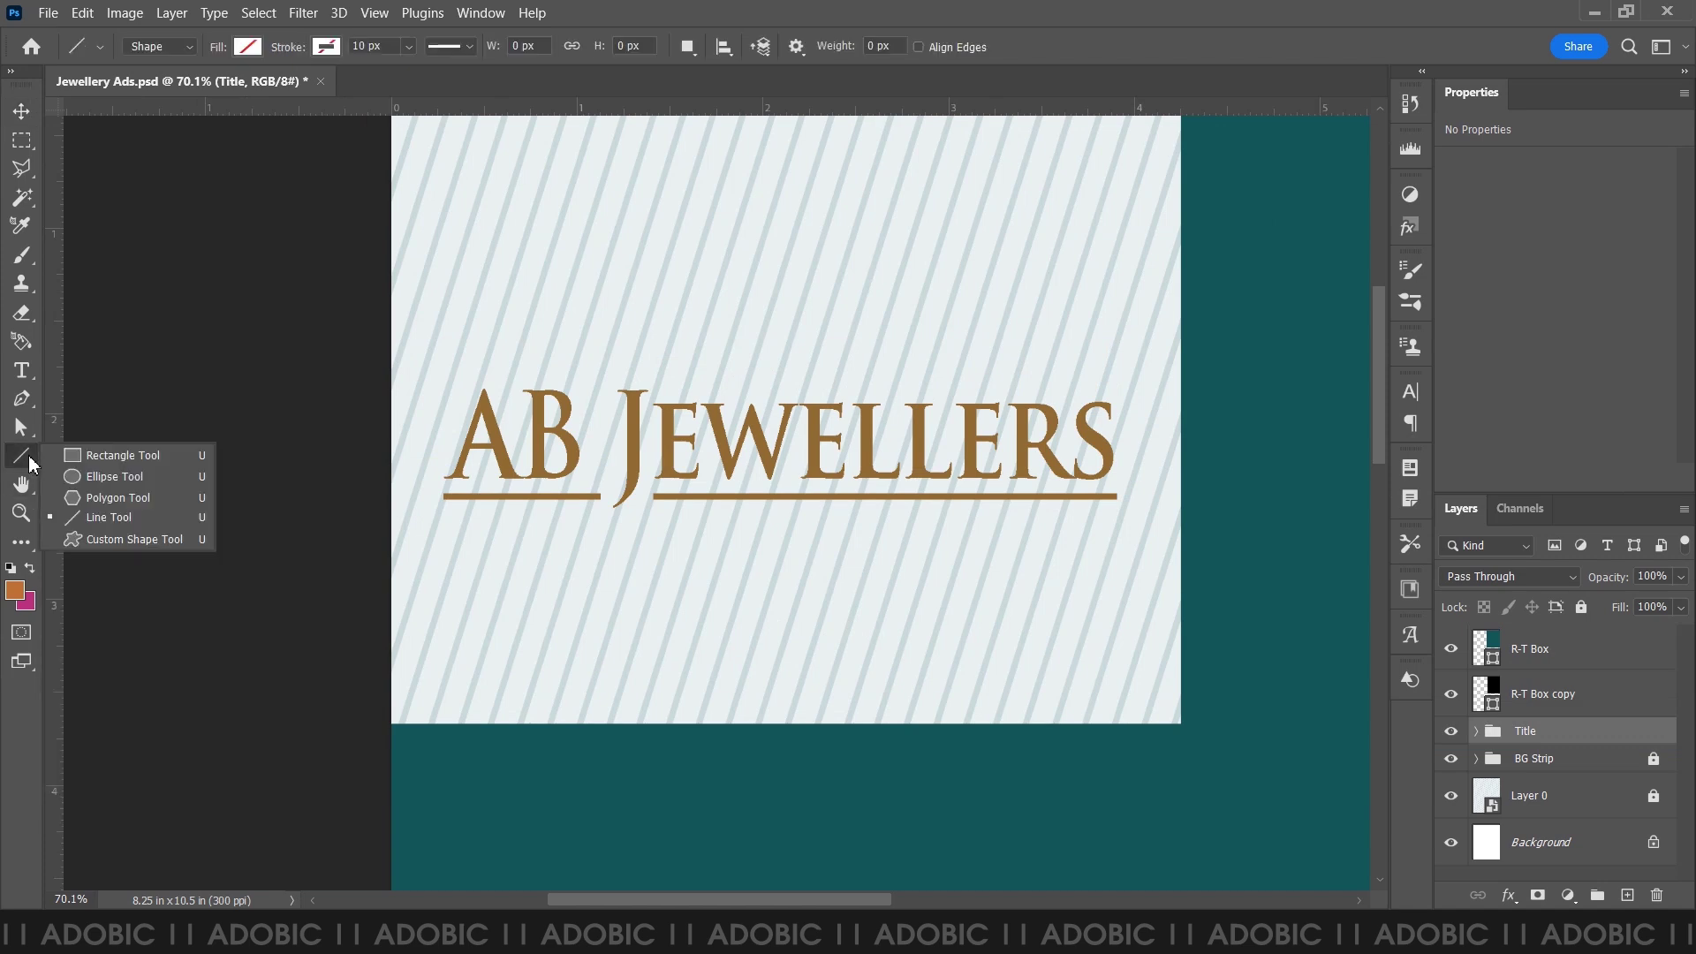
{"action": "left_click", "coordinate": [106, 456]}
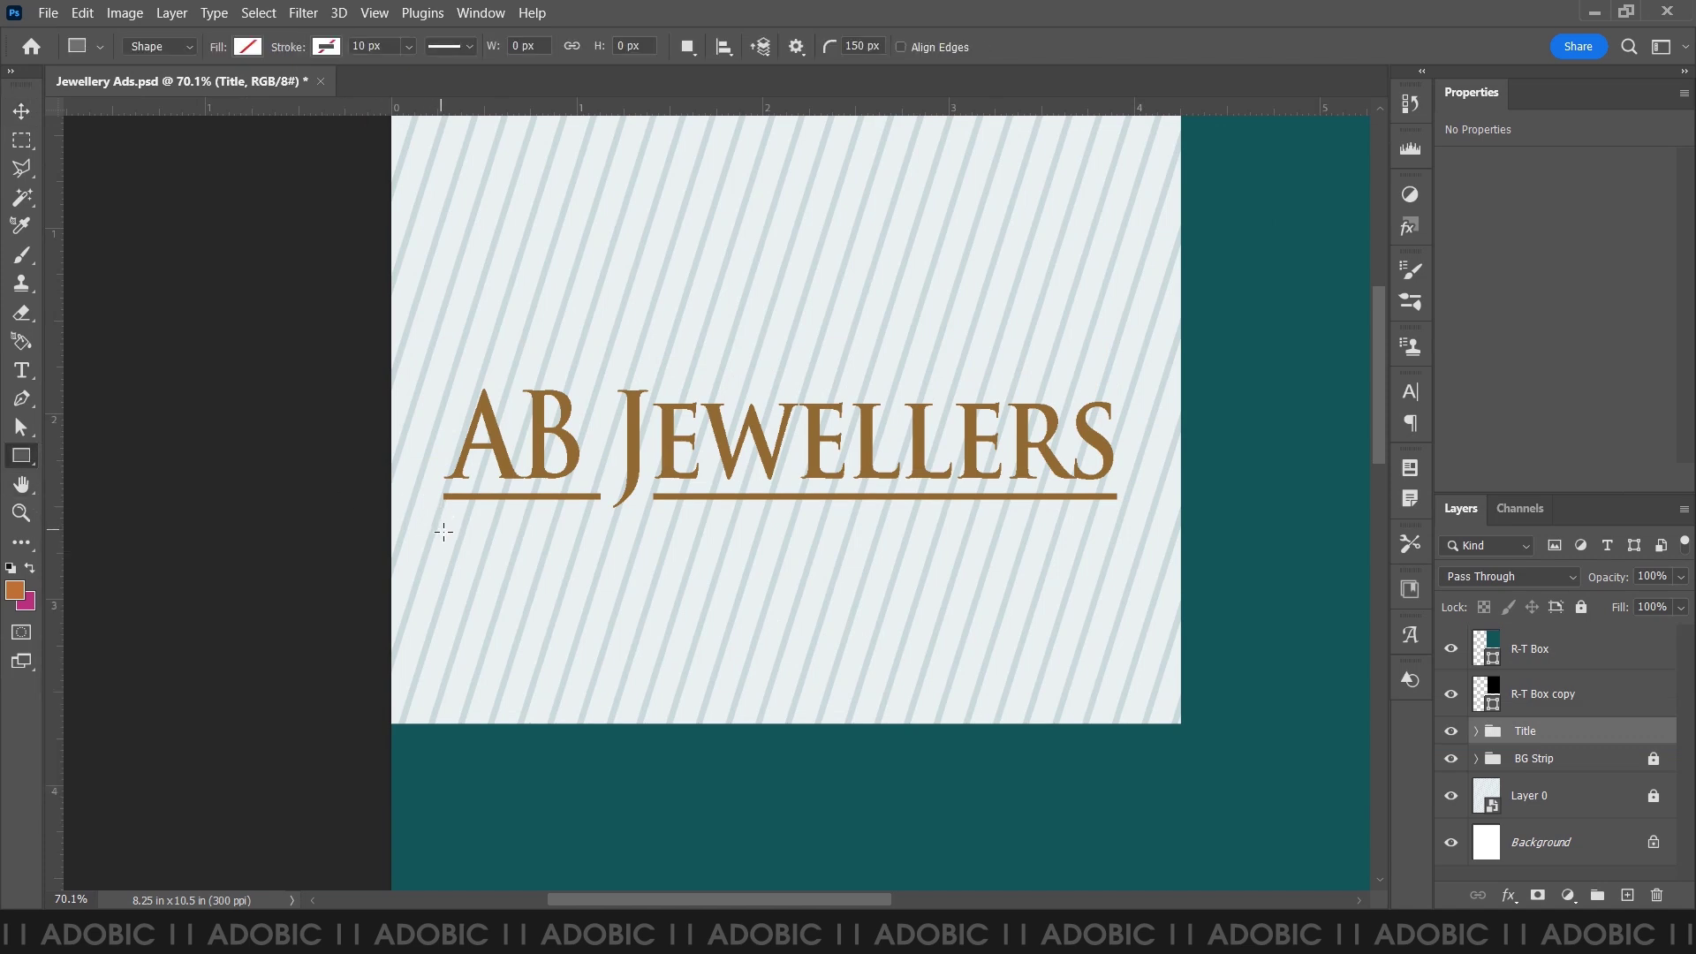
{"action": "left_click_drag", "start_coordinate": [444, 542], "coordinate": [1116, 612]}
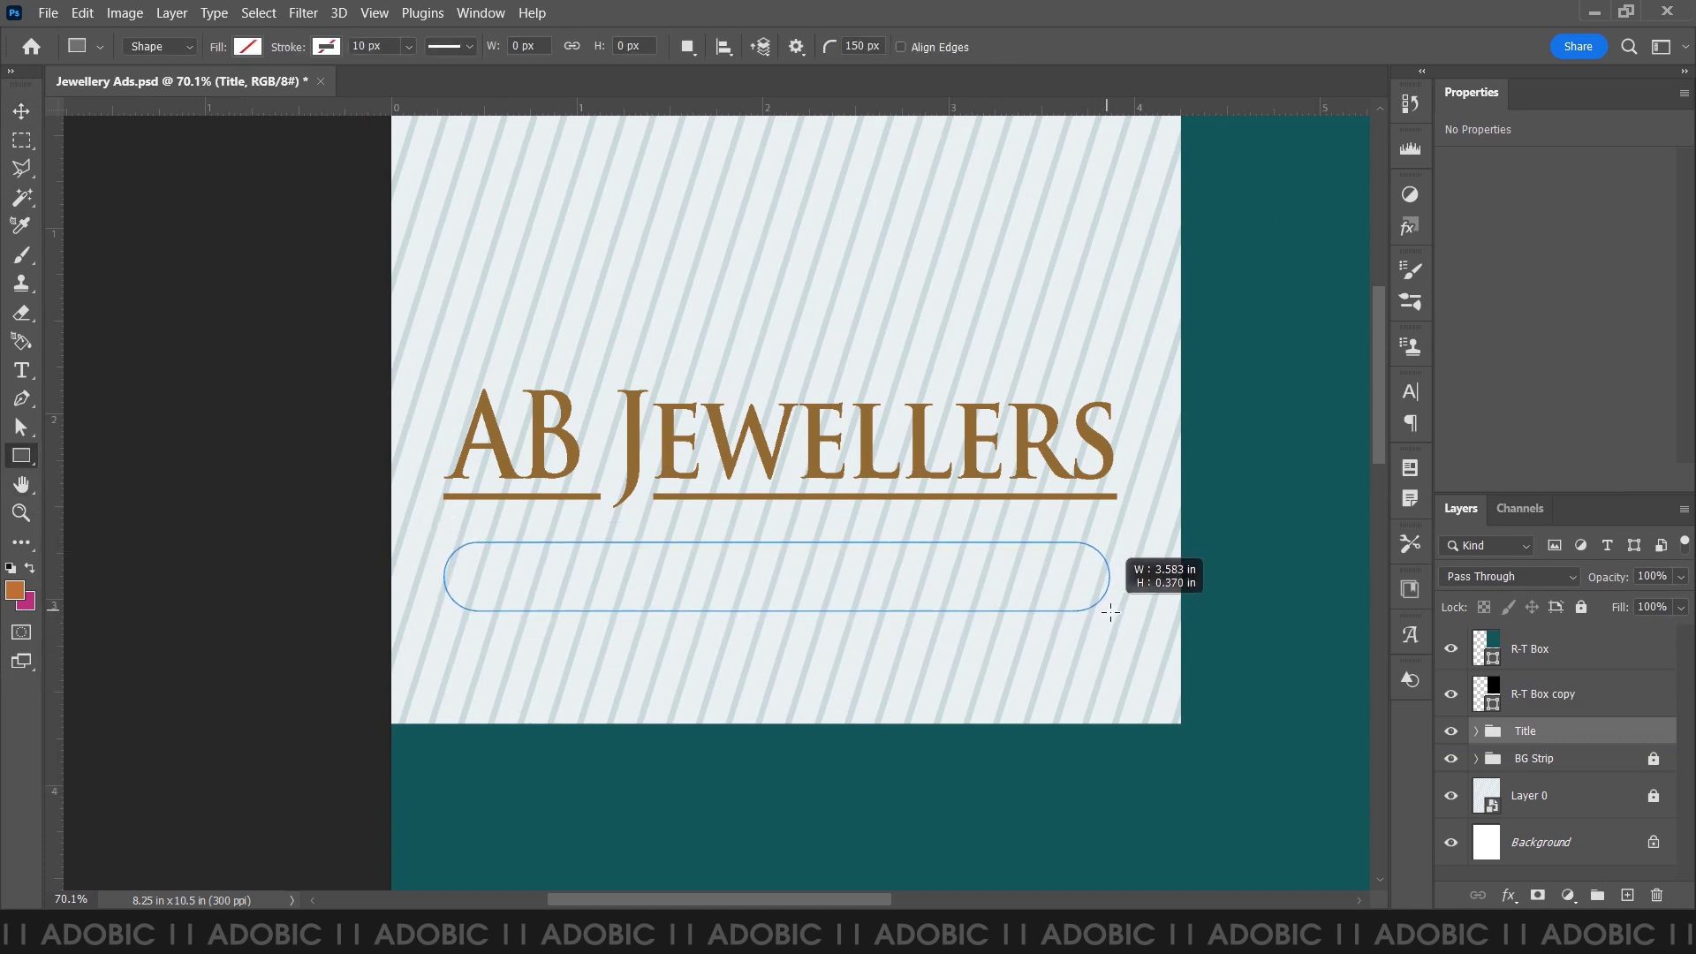
{"action": "left_click_drag", "start_coordinate": [1116, 611], "coordinate": [1116, 612]}
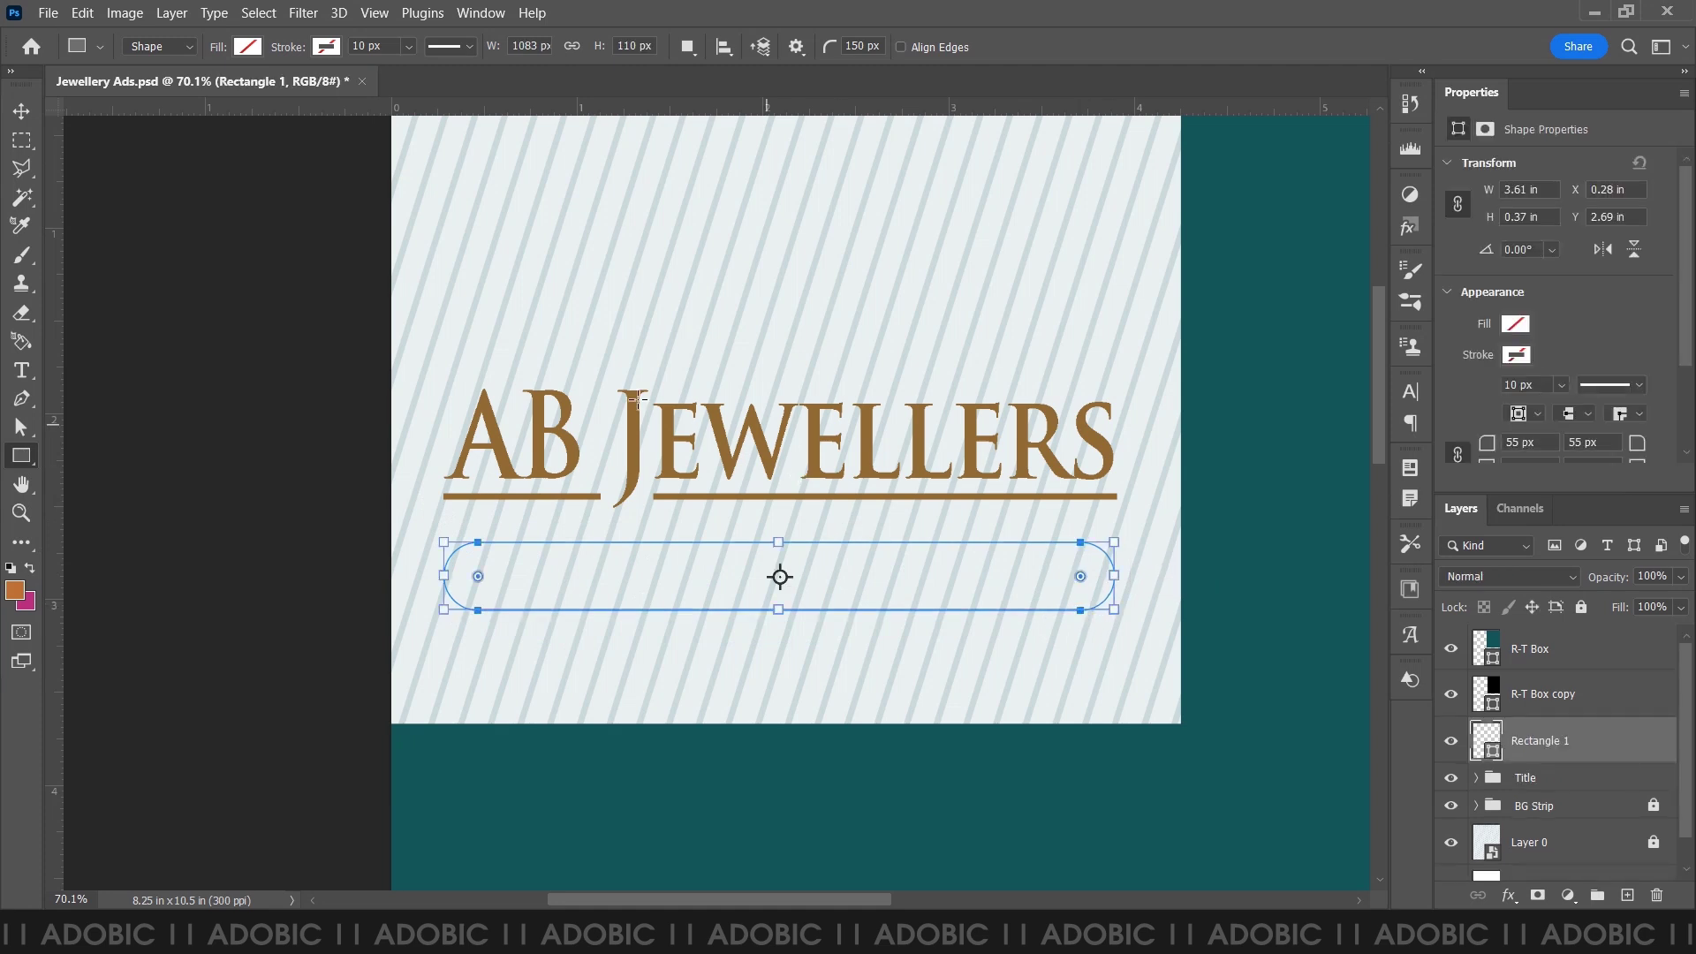
{"action": "left_click", "coordinate": [869, 52]}
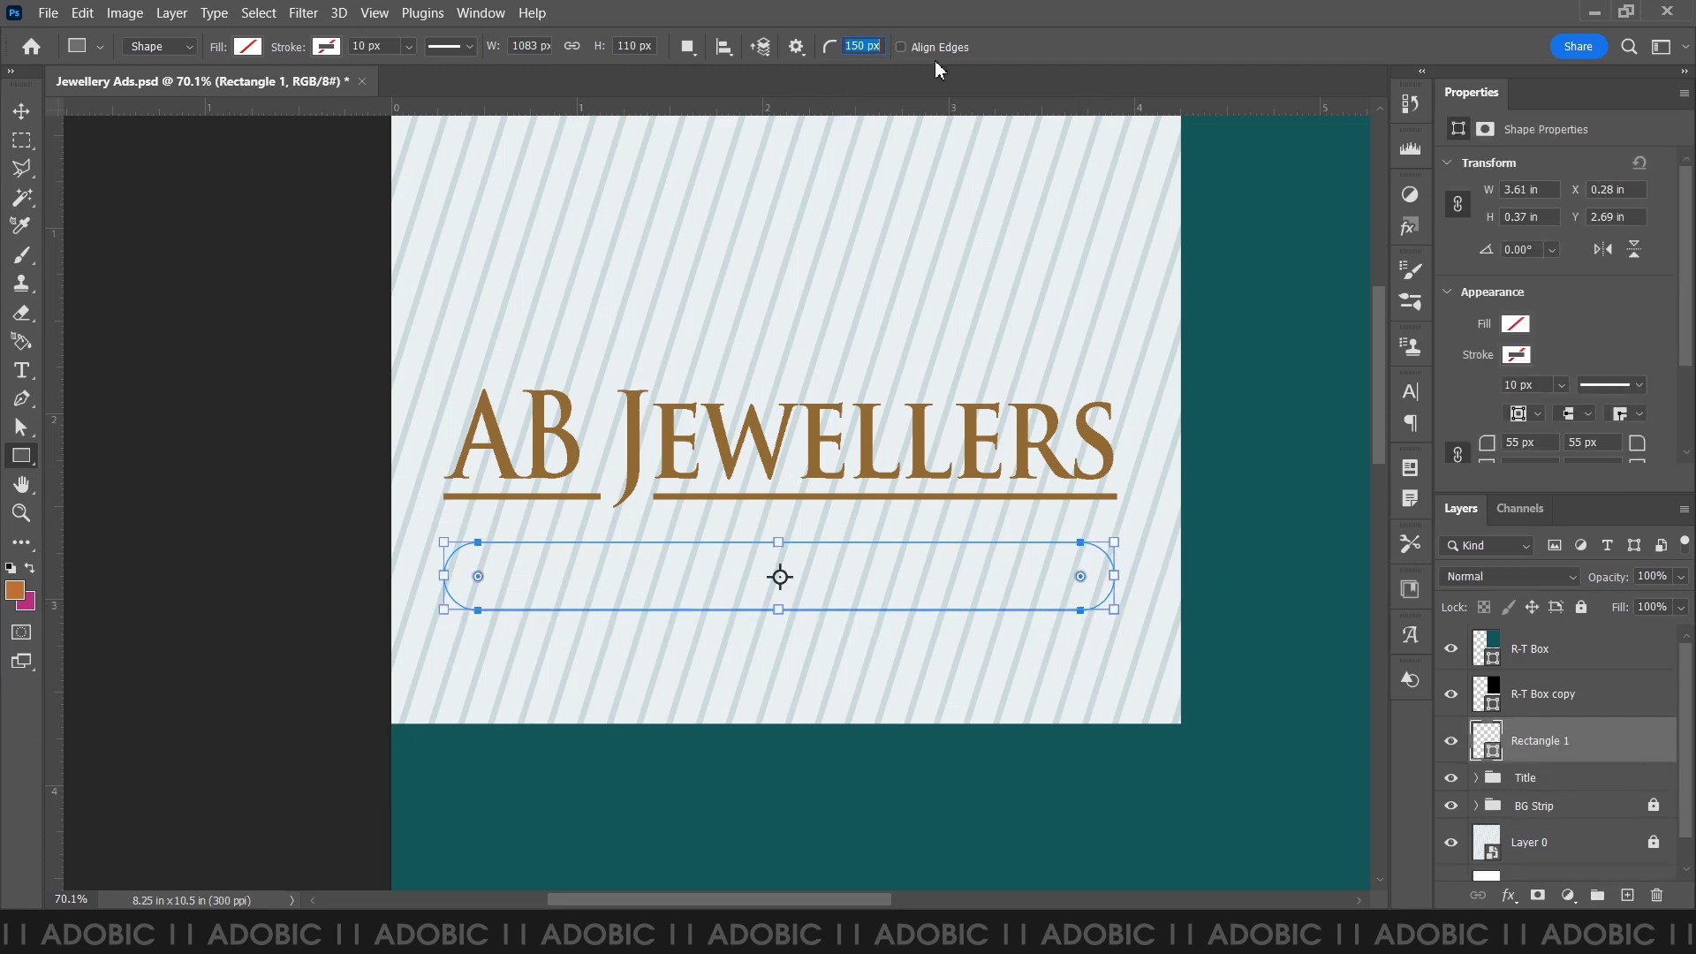
{"action": "left_click", "coordinate": [21, 111]}
{"action": "key", "text": "ctrl+t"}
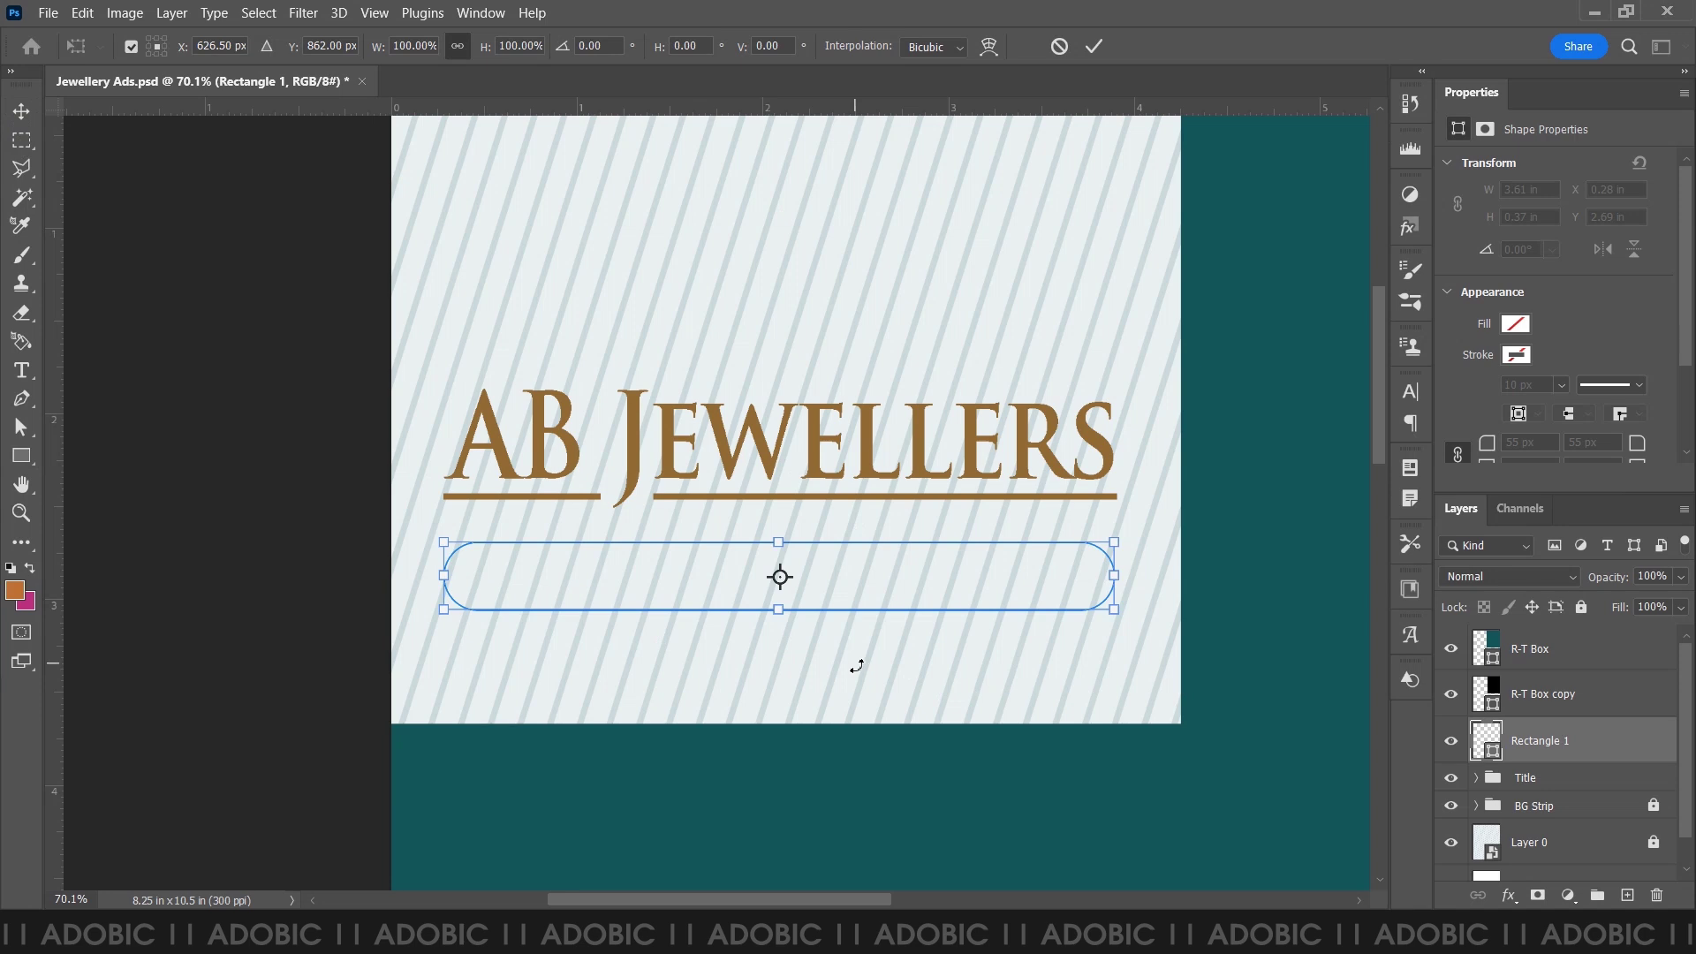
{"action": "key", "text": "Return"}
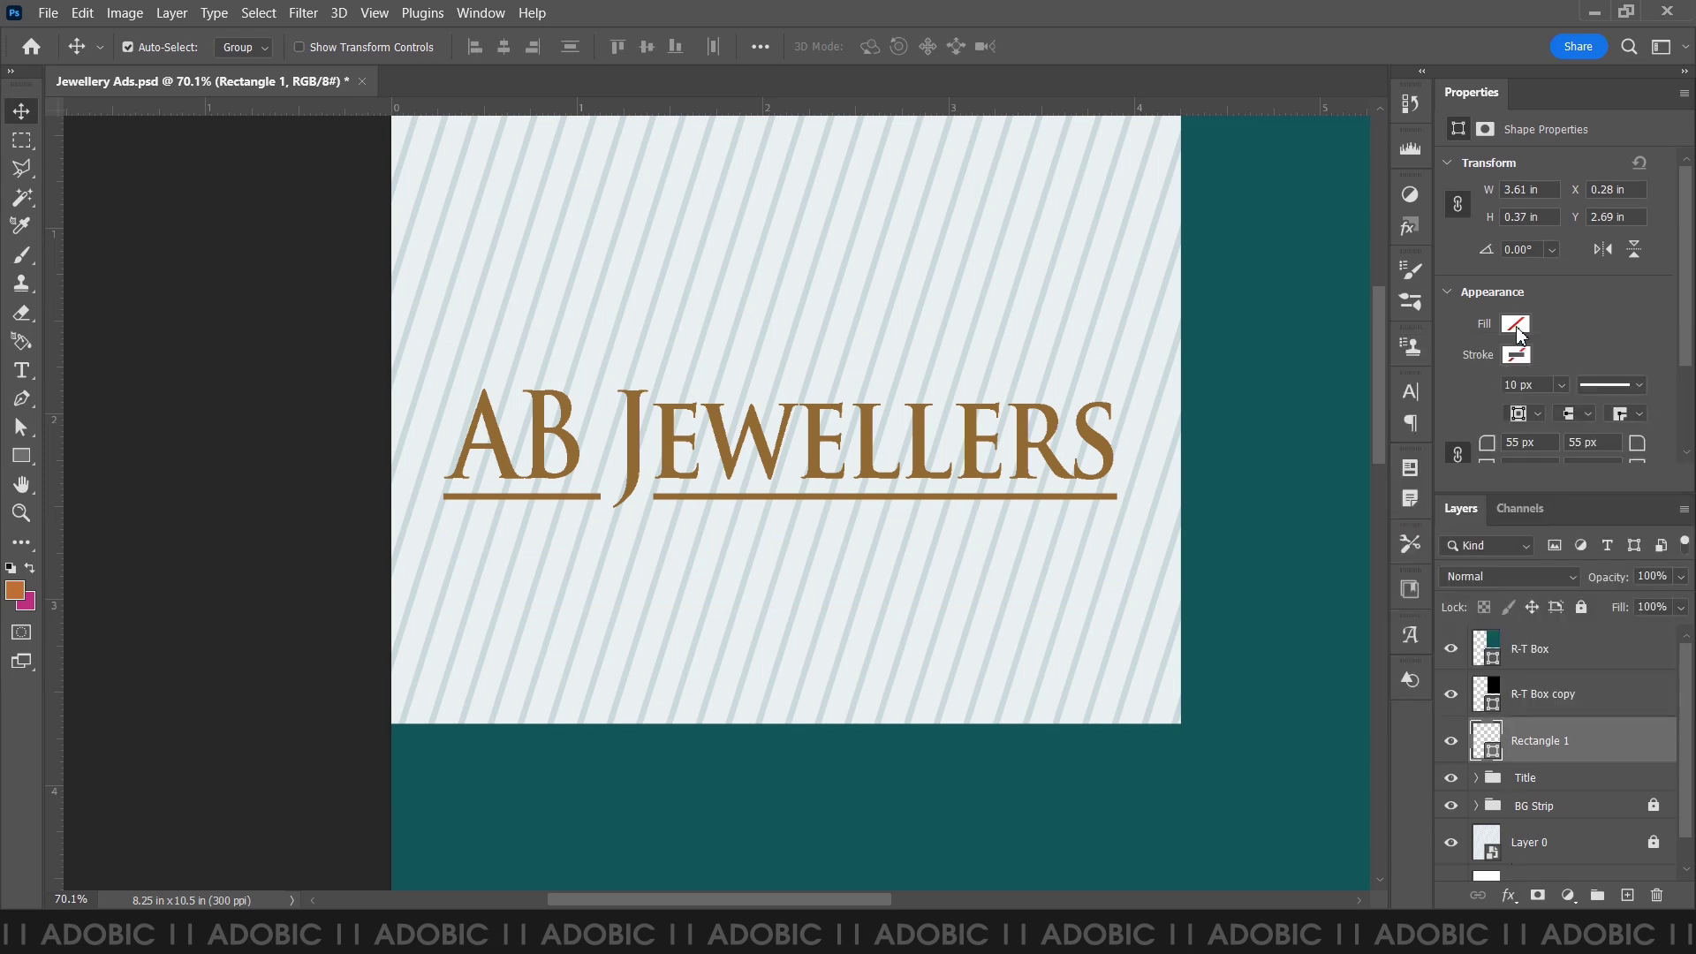
- Fill the rounded bar with gold colour #d7b078
{"action": "left_click", "coordinate": [1515, 327]}
{"action": "left_click", "coordinate": [1668, 367]}
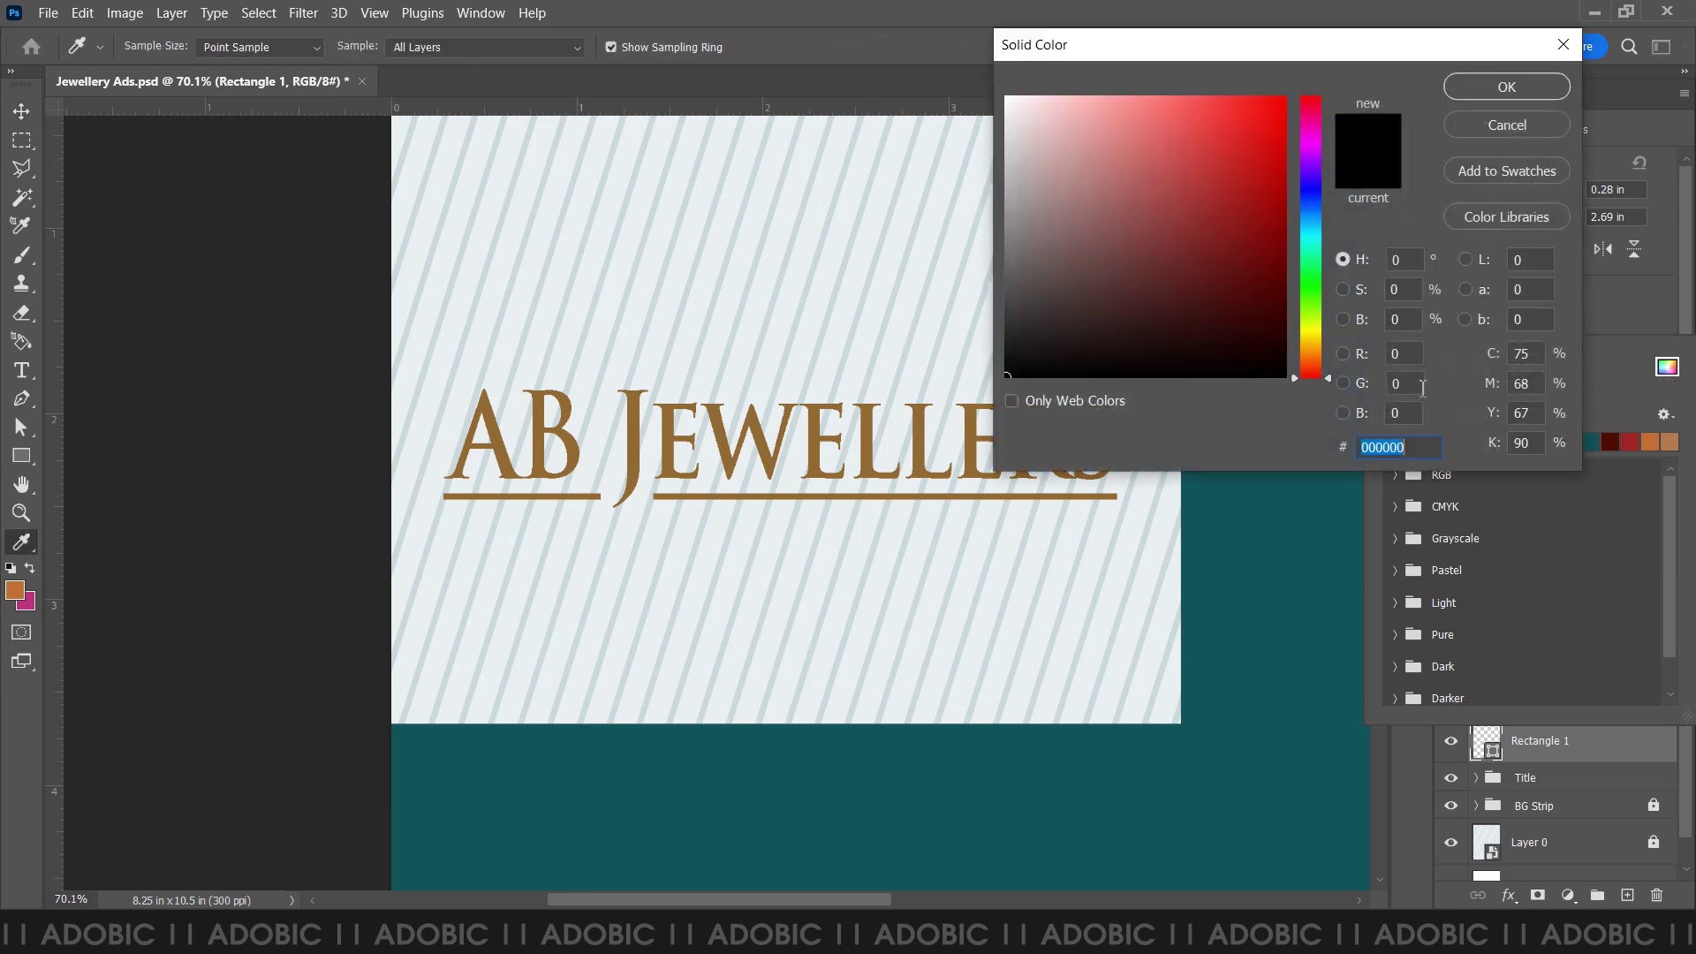
{"action": "type", "text": "d7"}
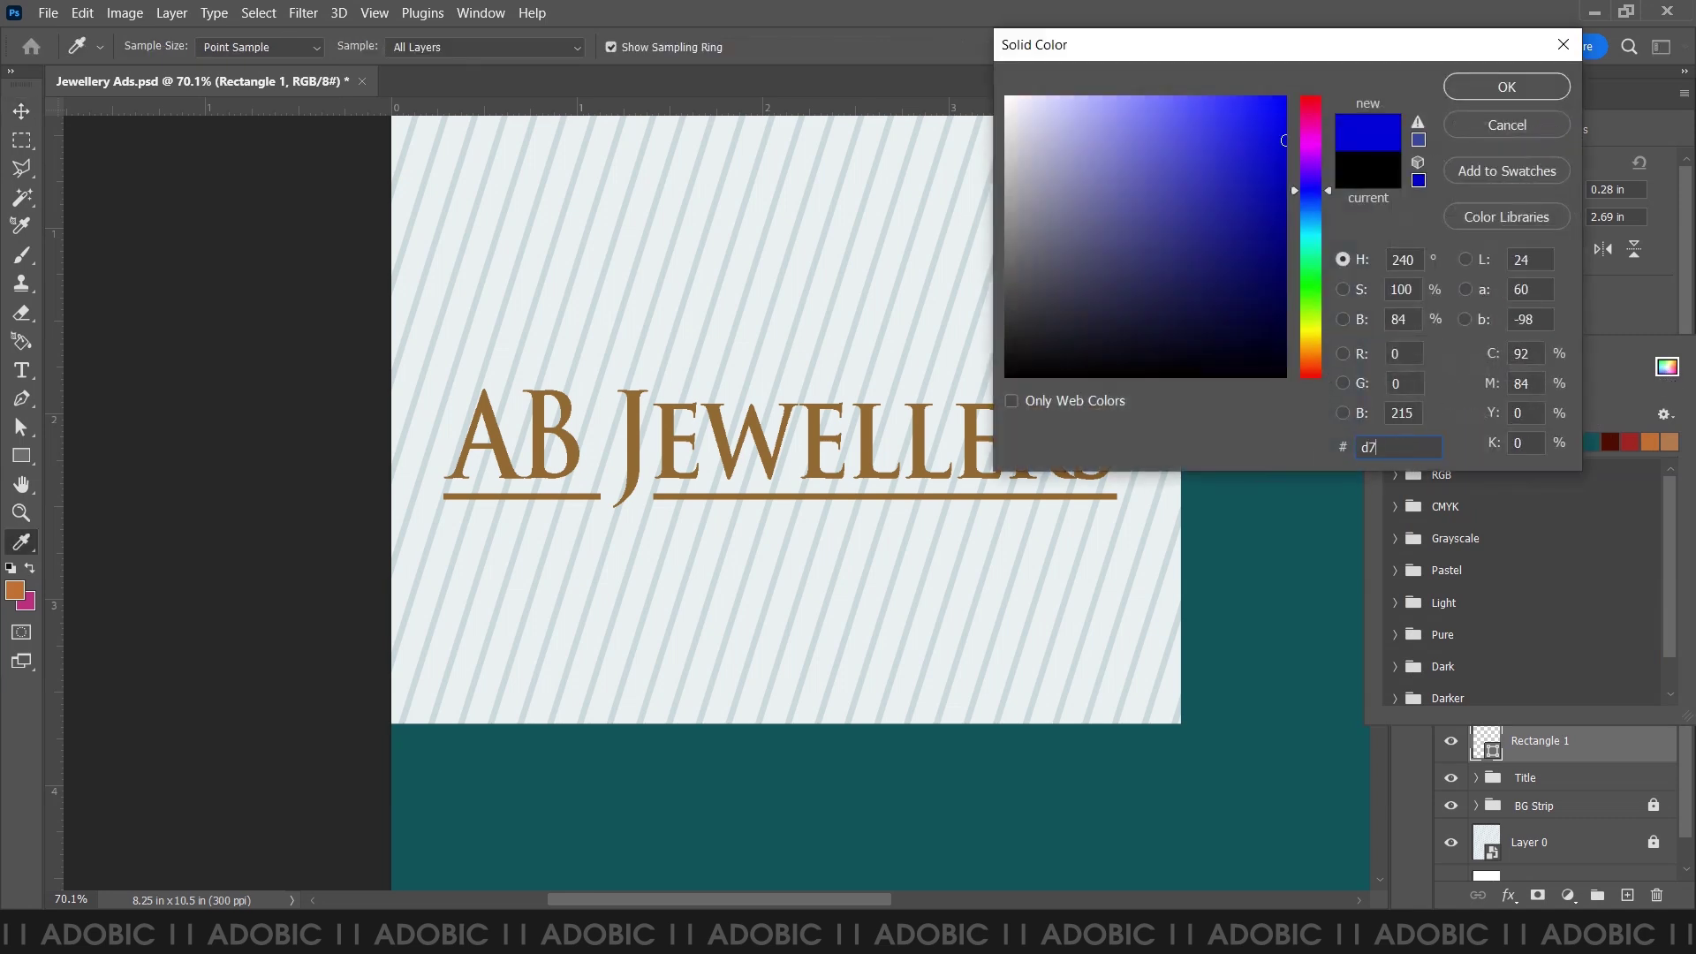
{"action": "type", "text": "b078"}
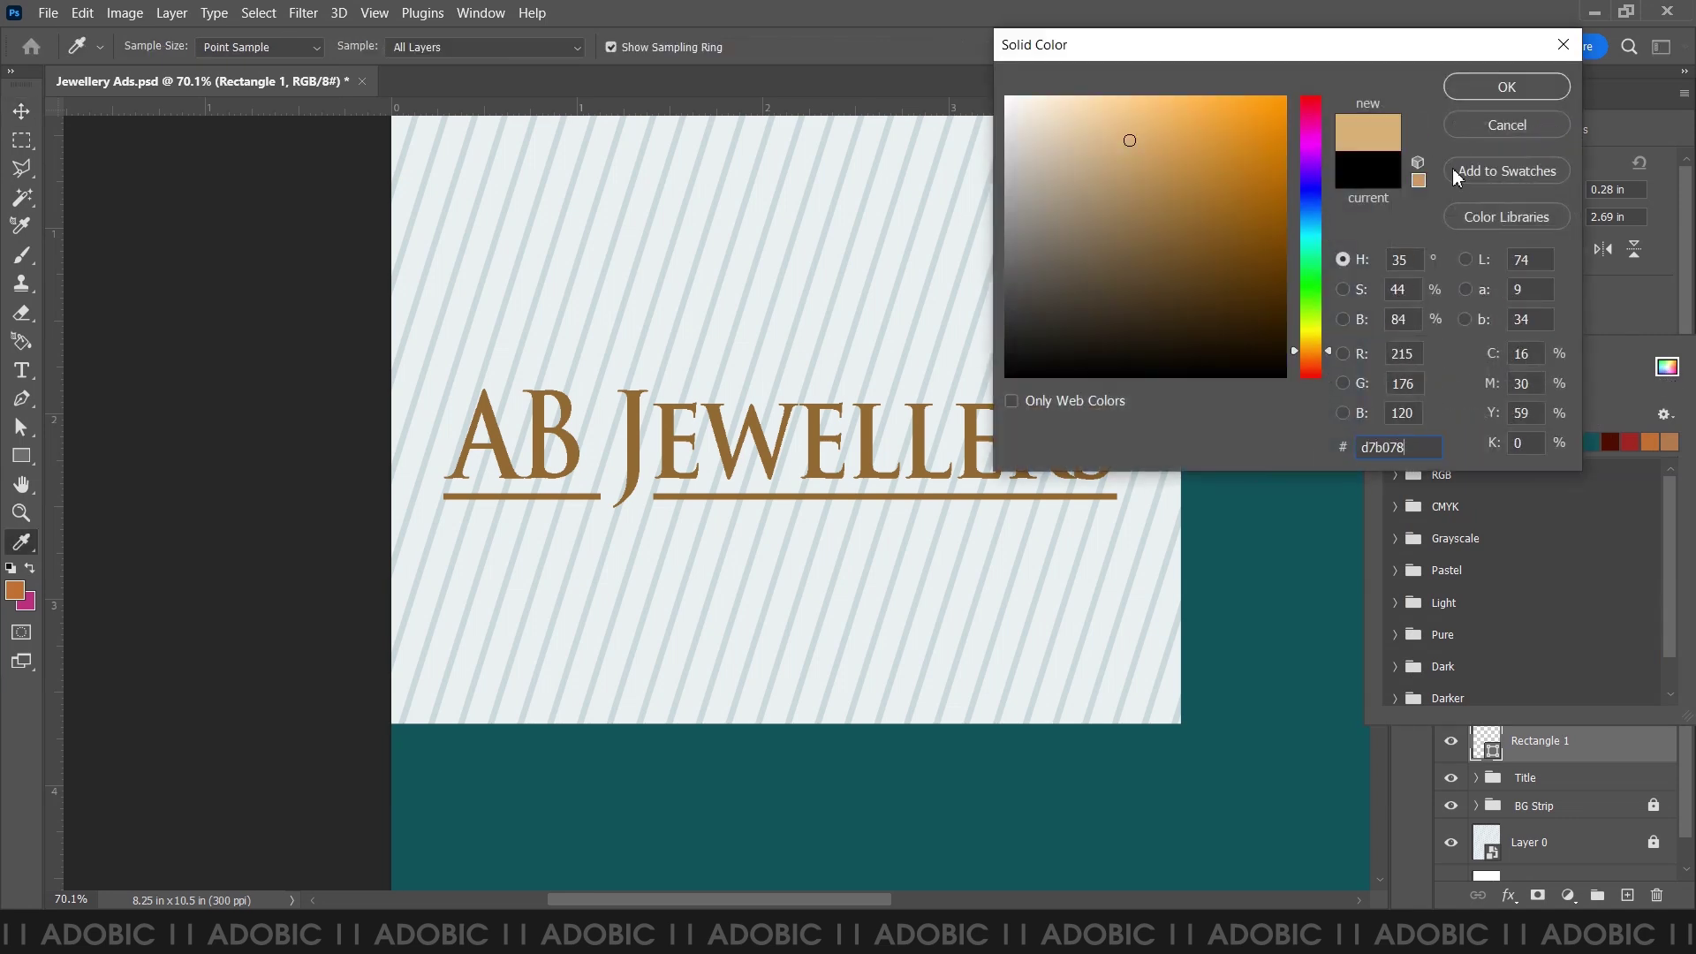
{"action": "left_click", "coordinate": [1496, 93]}
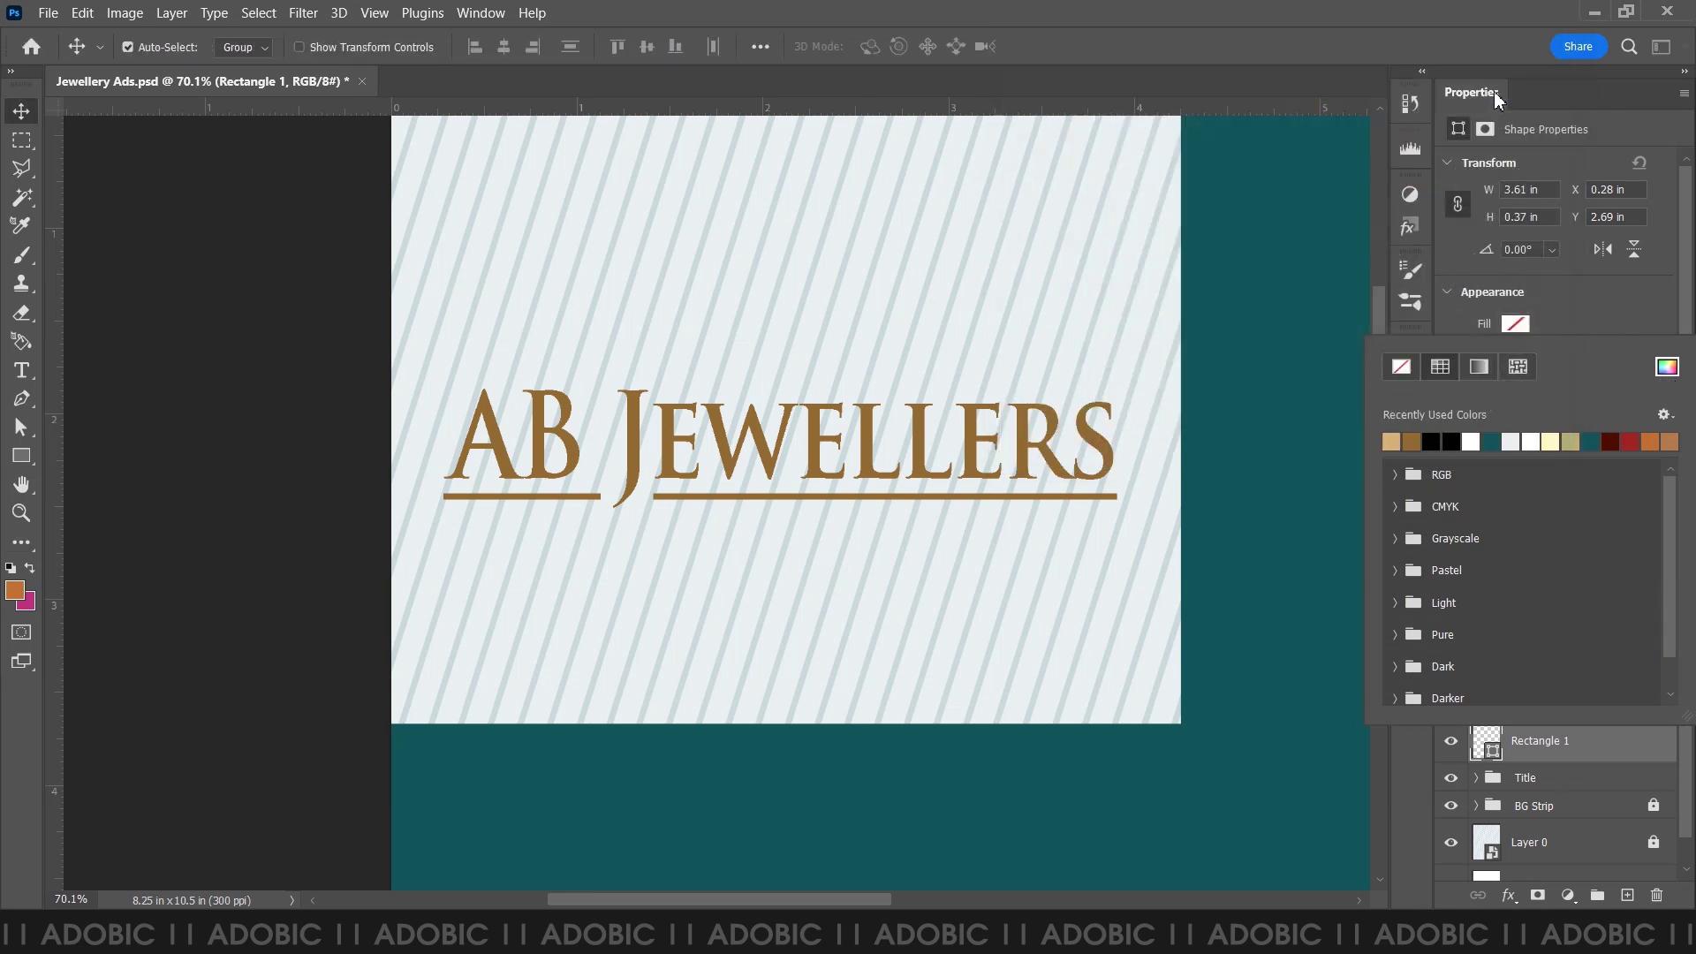
{"action": "left_click", "coordinate": [1334, 458]}
- Narrow the gold bar evenly from both sides and nudge it down
{"action": "key", "text": "ctrl+t"}
{"action": "left_click_drag", "start_coordinate": [1113, 576], "coordinate": [1079, 577]}
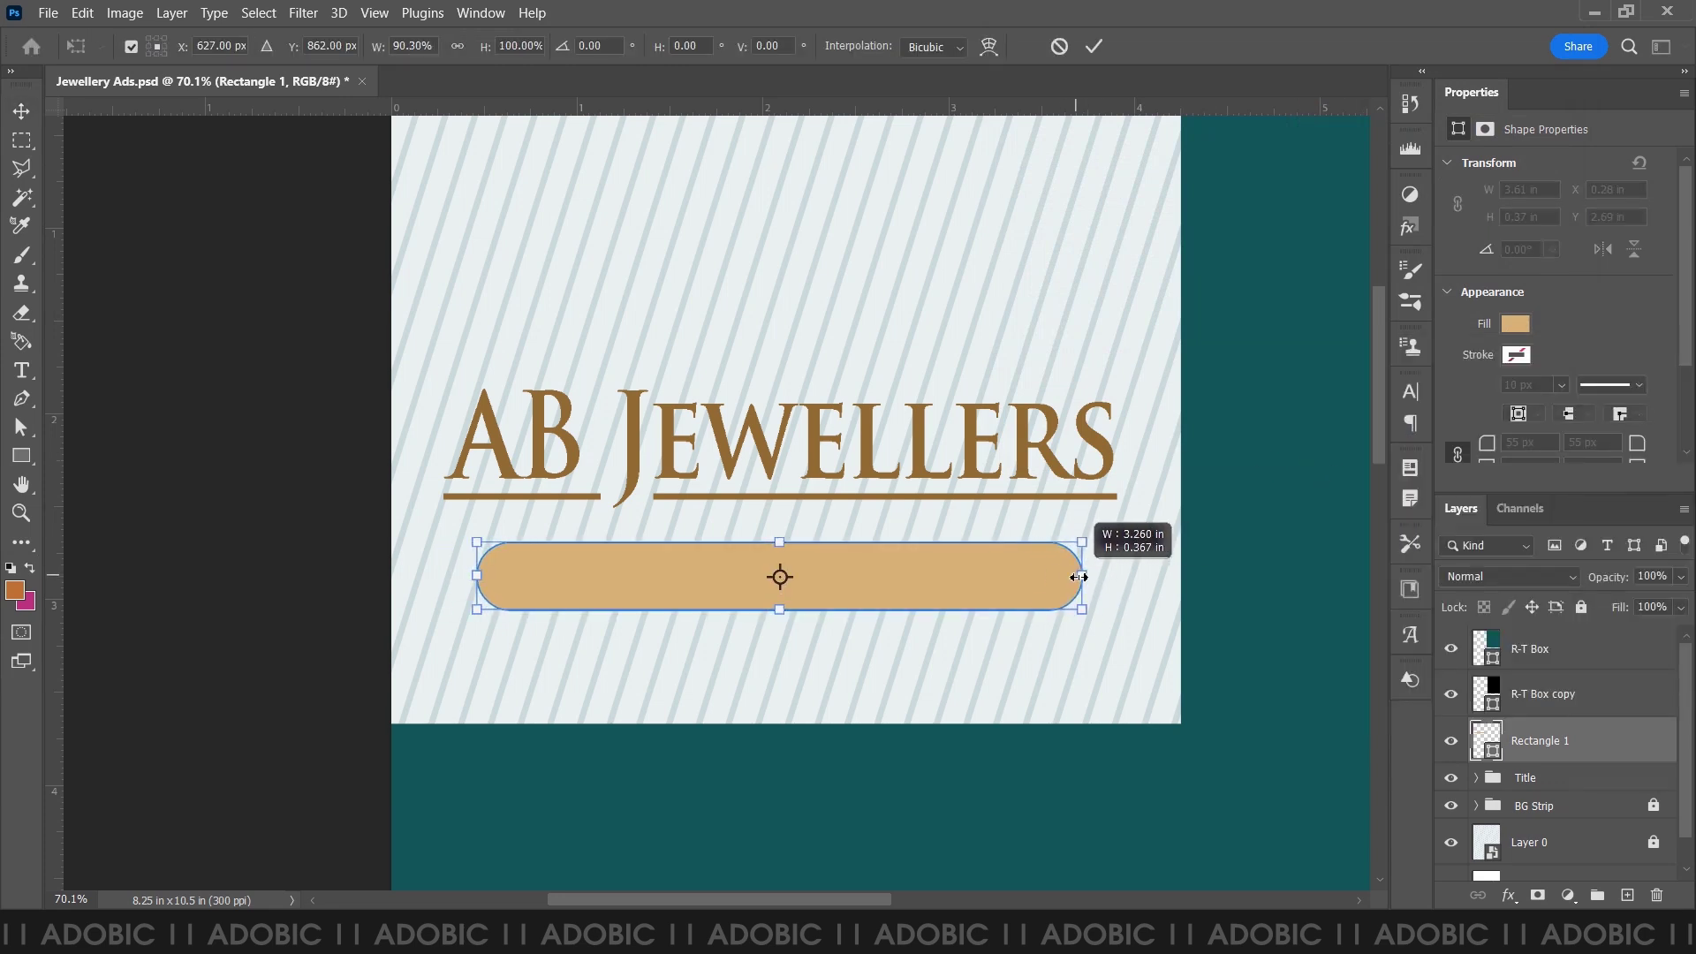
{"action": "key", "text": "Return"}
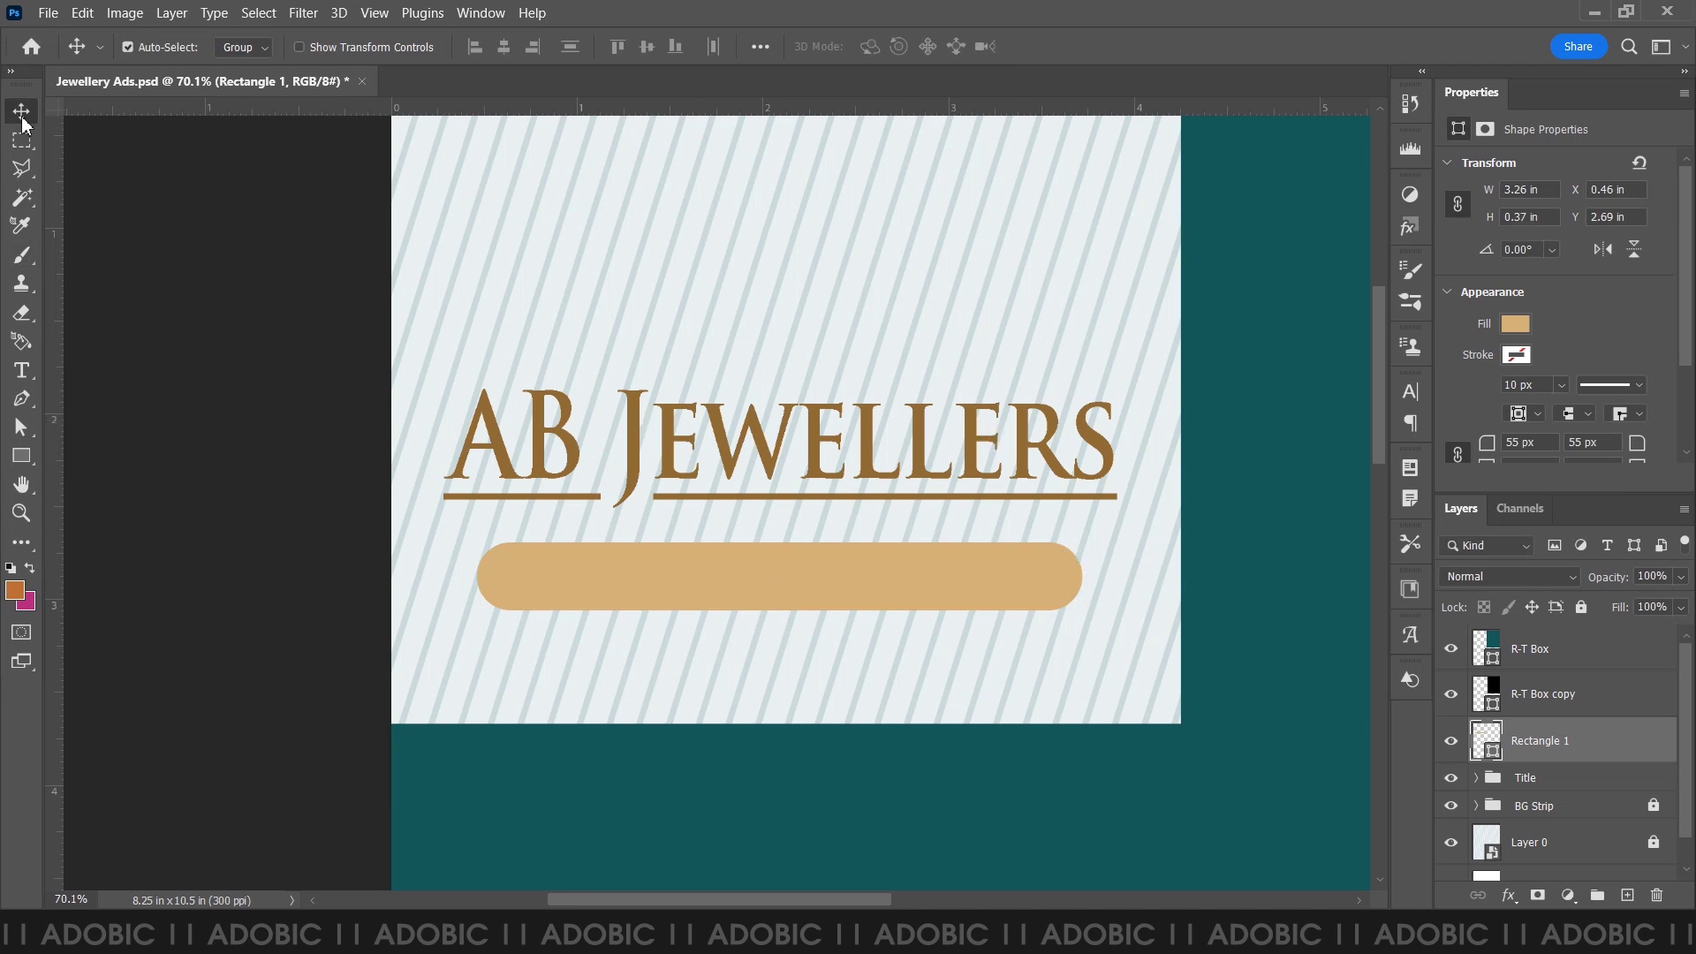
{"action": "key", "text": "Down"}
{"action": "key", "text": "Down"}
{"action": "key", "text": "Down"}
{"action": "key", "text": "Down"}
{"action": "key", "text": "Down"}
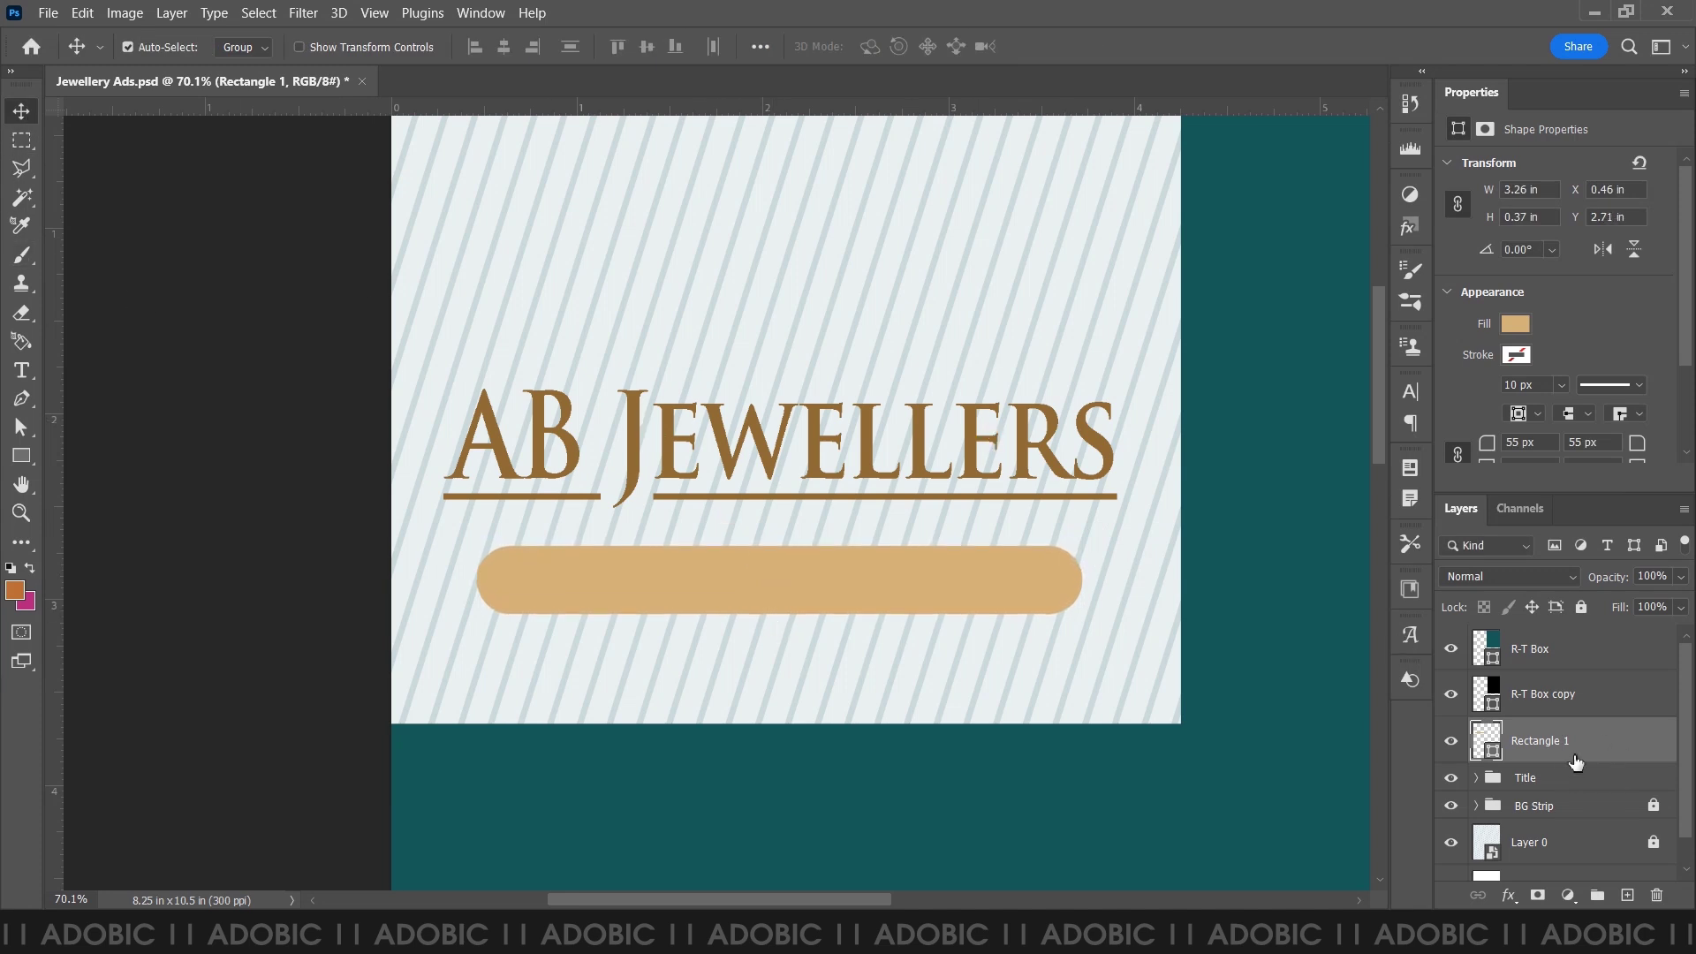
- Nudge the bar down again and rename its layer Gold Rectangle
{"action": "left_click", "coordinate": [1553, 781]}
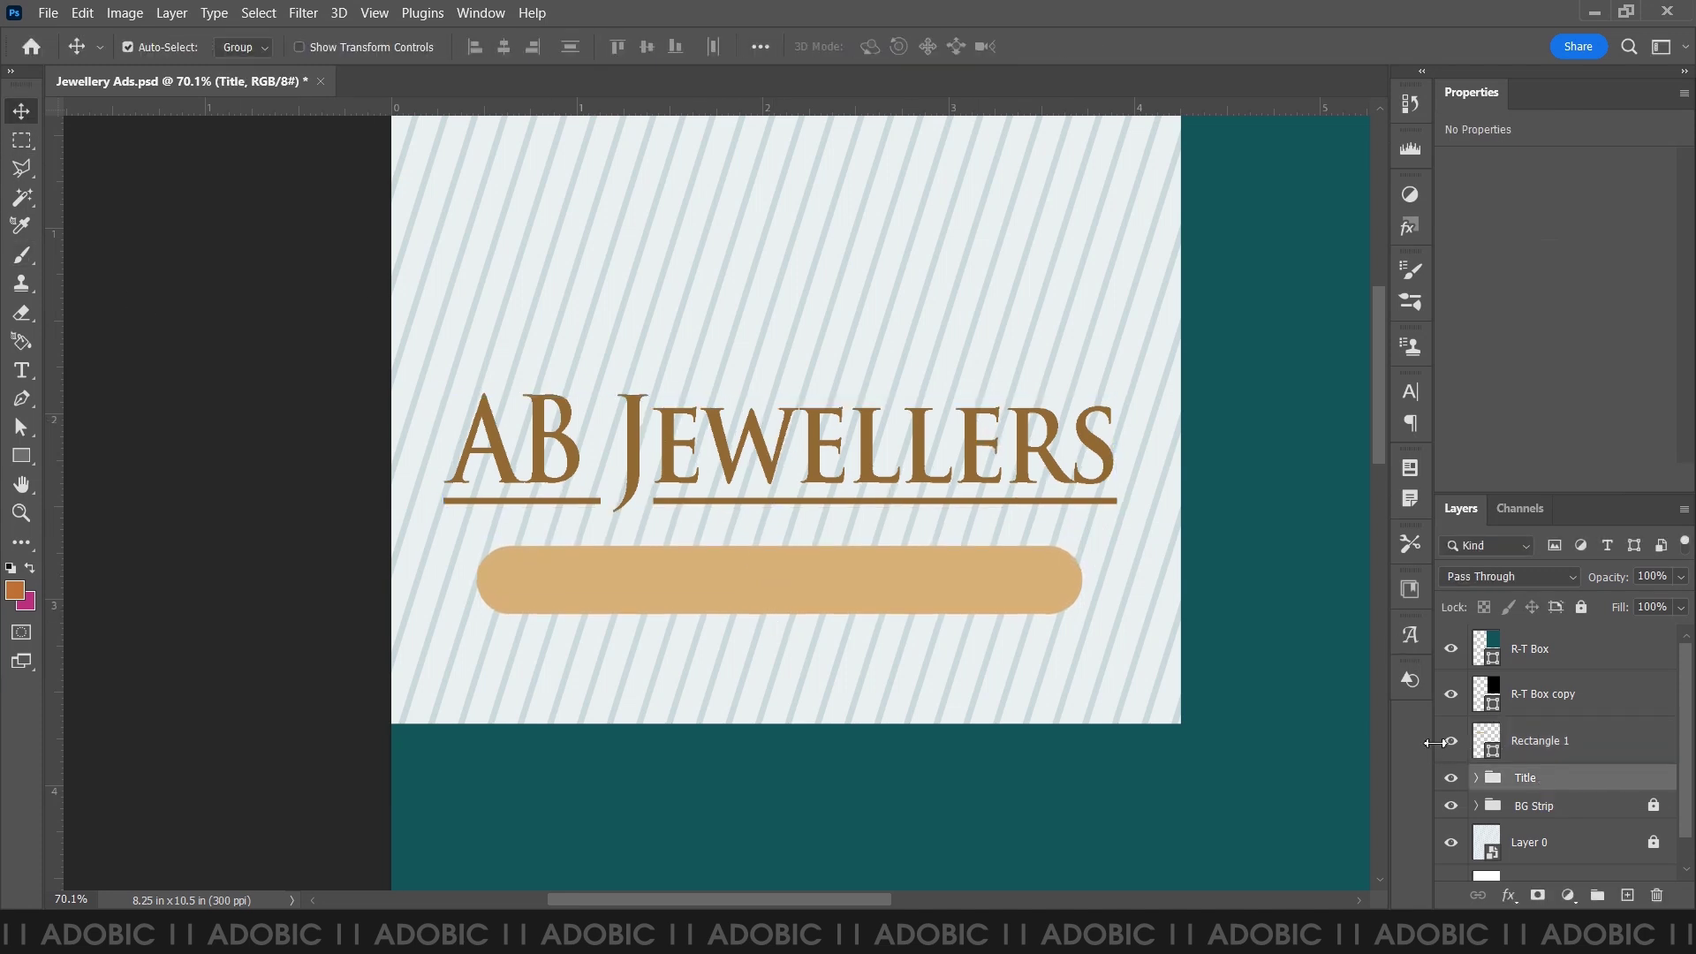
{"action": "left_click", "coordinate": [1546, 747]}
{"action": "key", "text": "ctrl+t"}
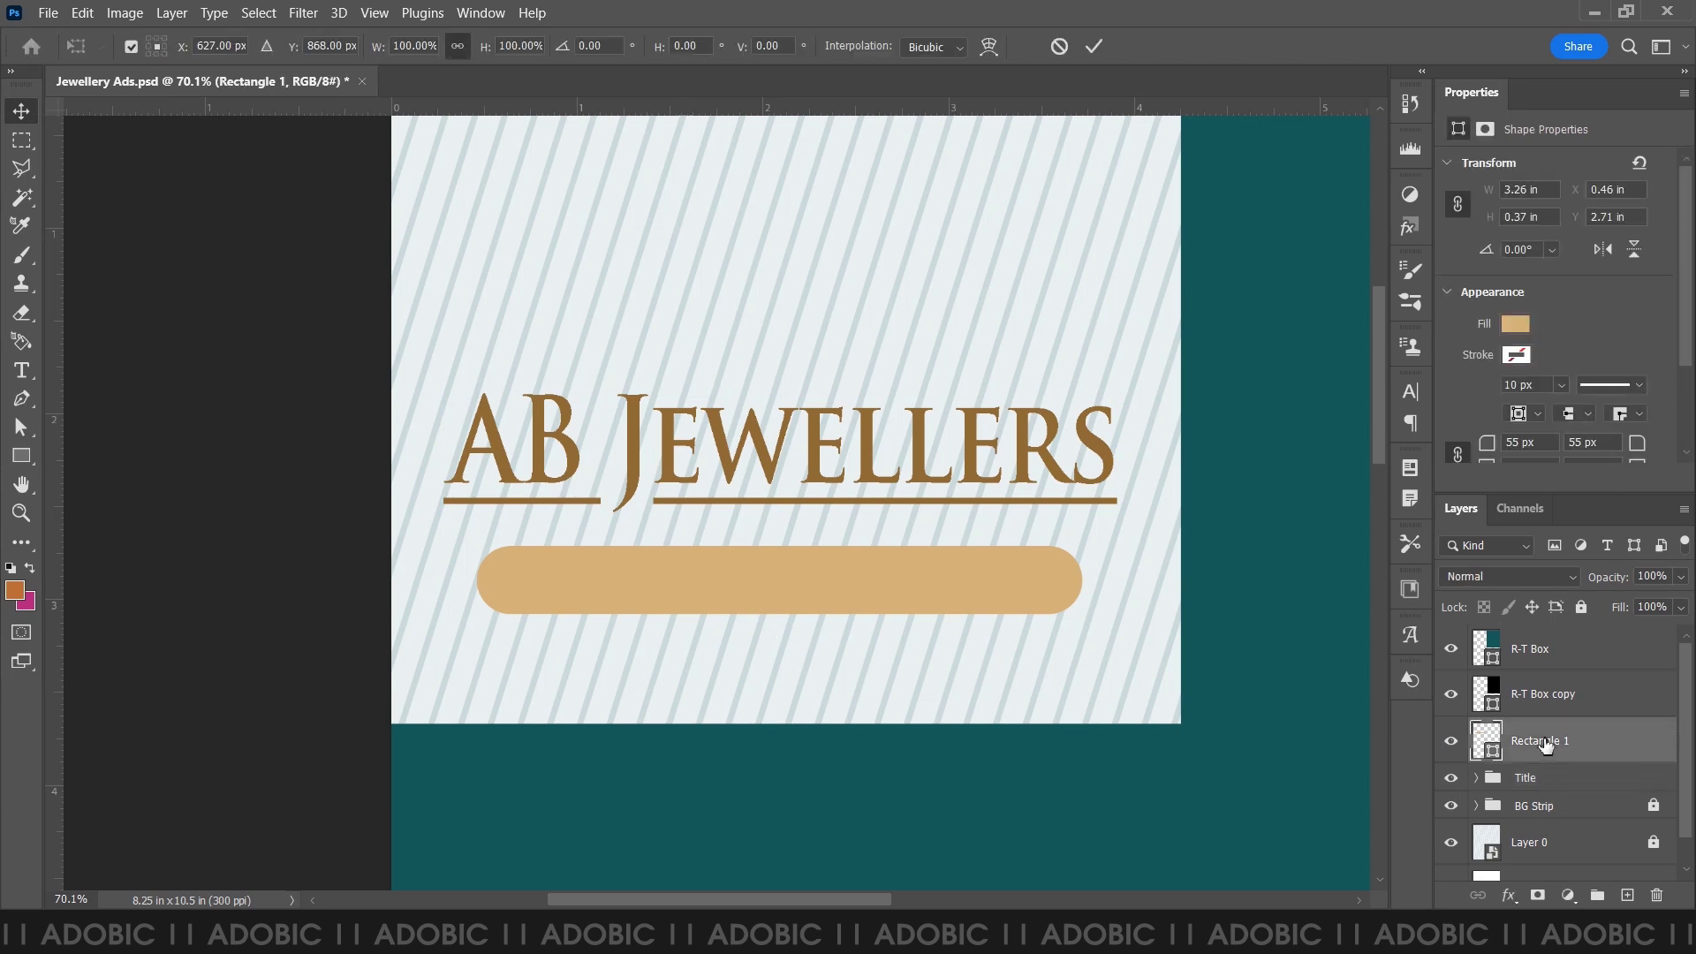
{"action": "key", "text": "Down"}
{"action": "key", "text": "Down"}
{"action": "key", "text": "Down"}
{"action": "type", "text": "Gold"}
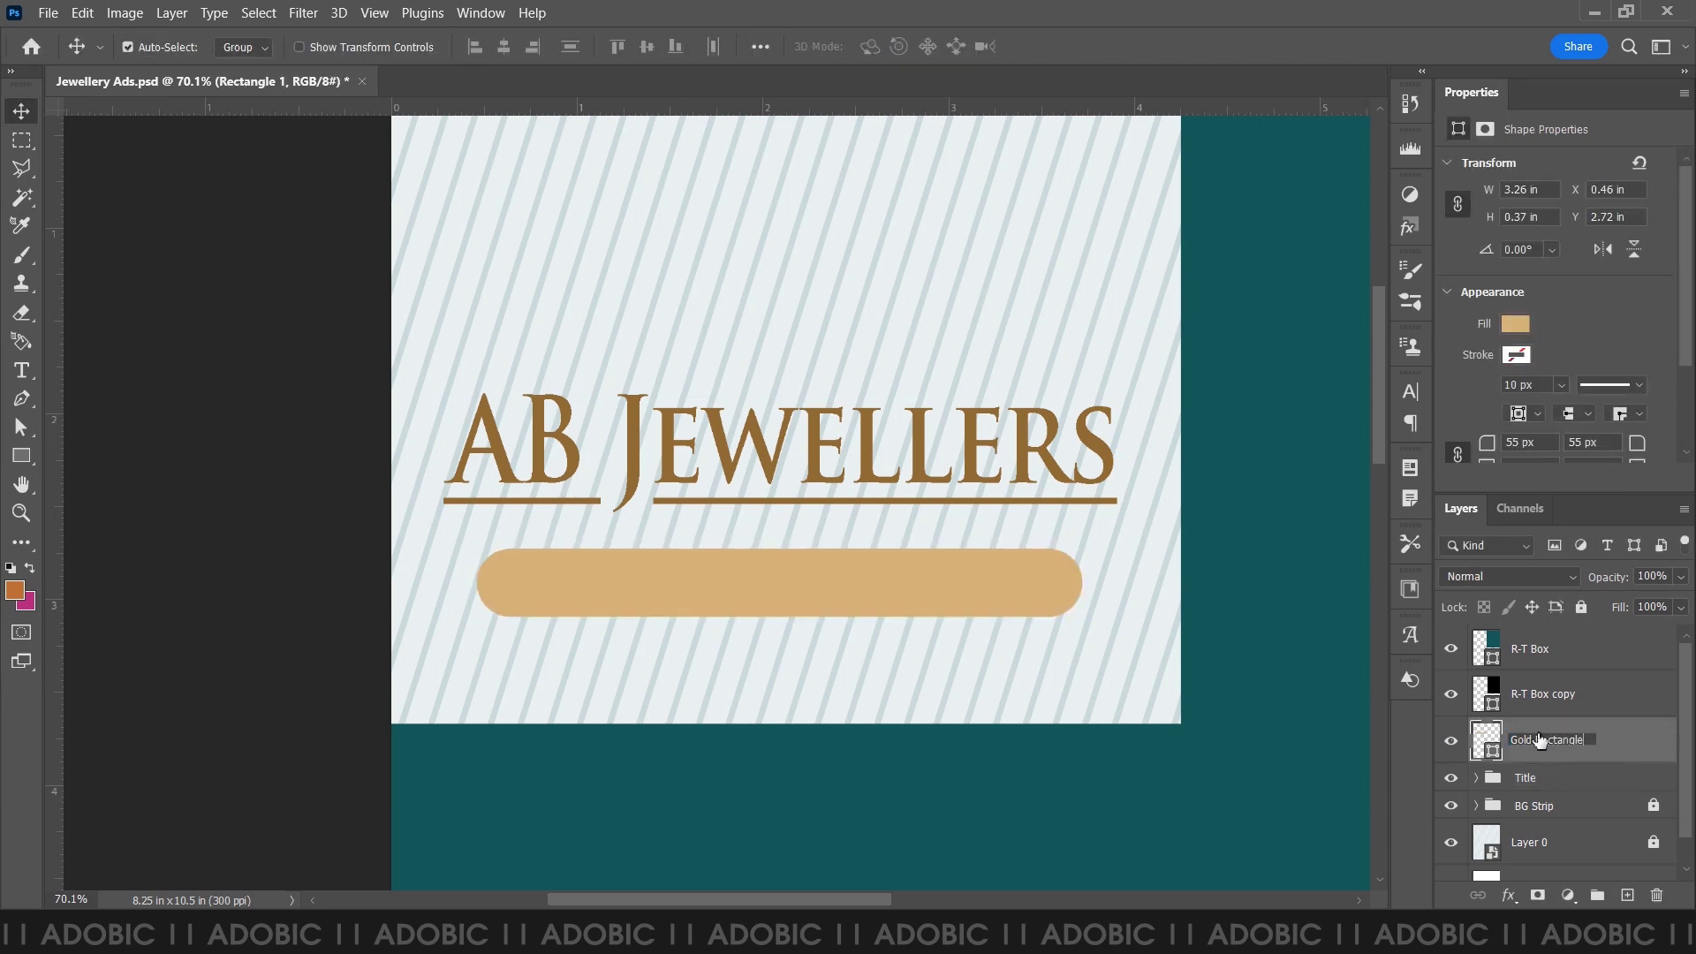
{"action": "key", "text": "Return"}
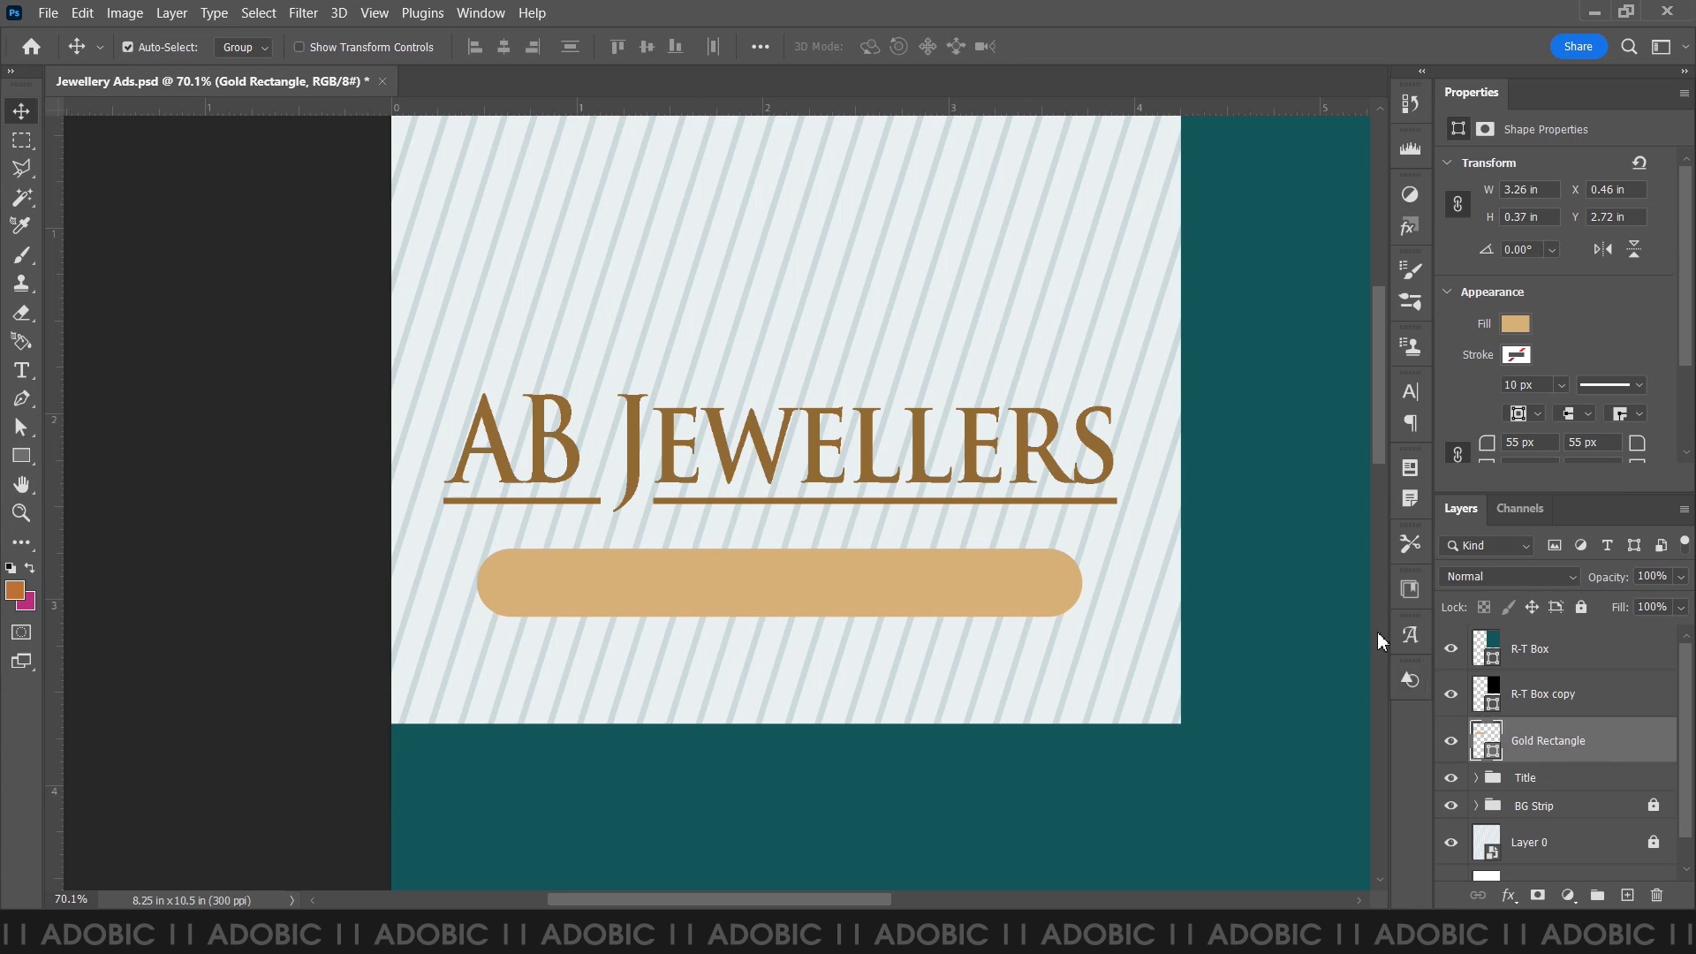
{"action": "key", "text": "alt+Tab"}
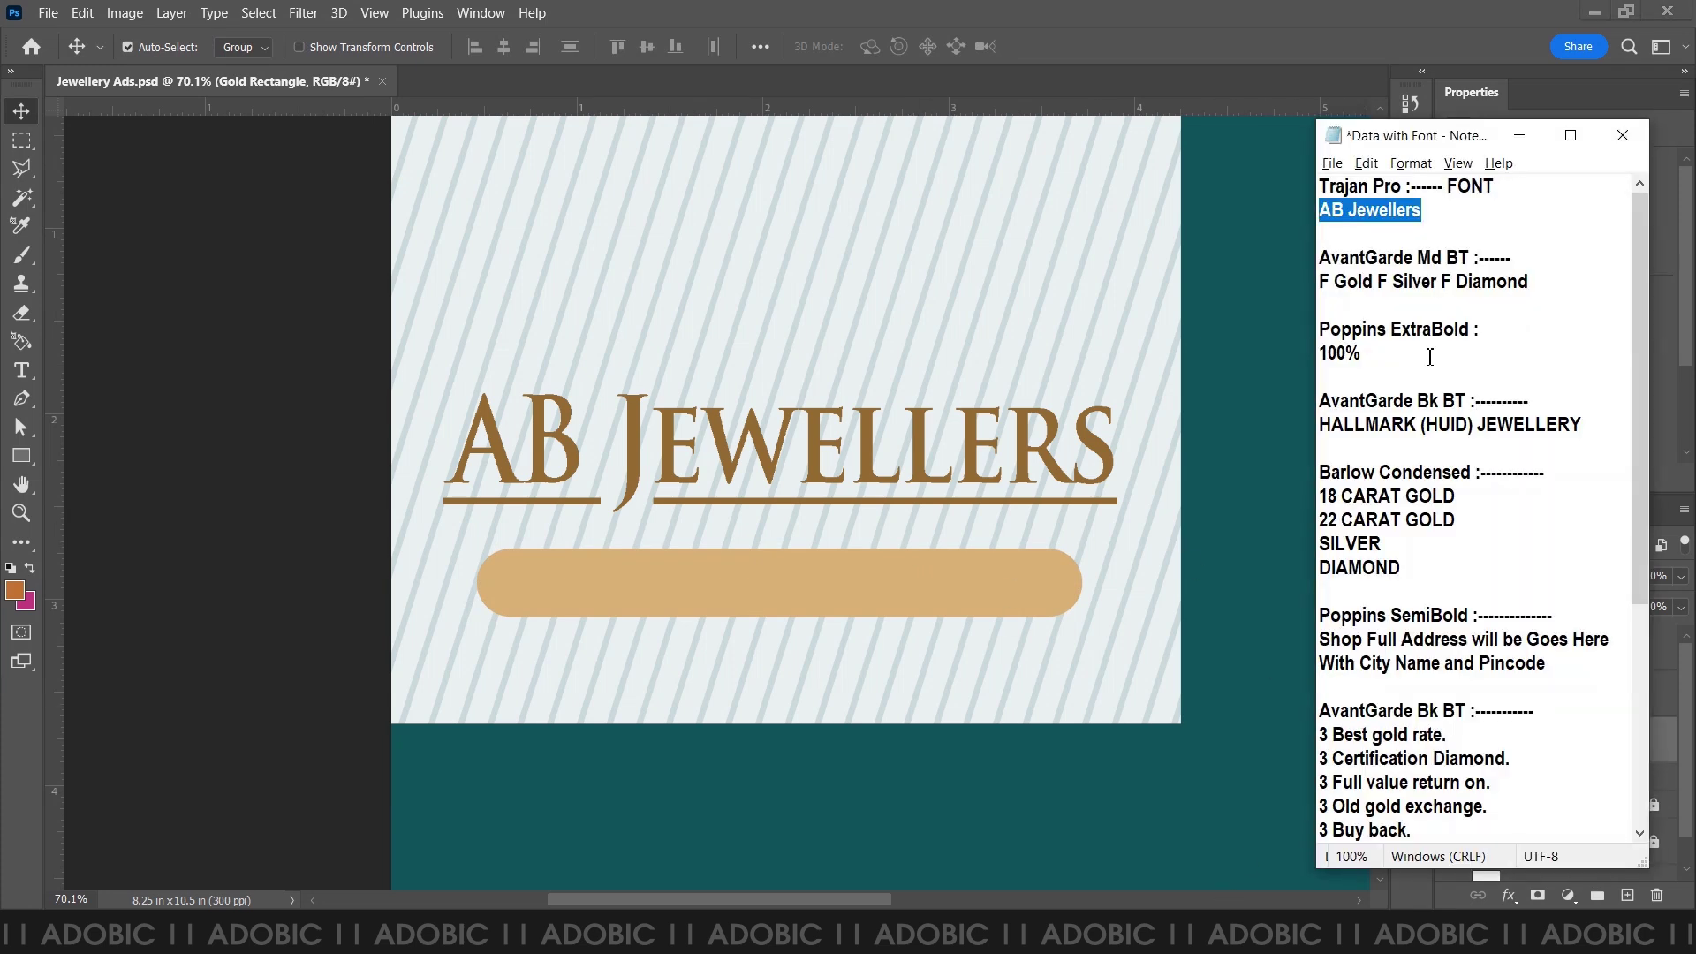
- Paste the 'F Gold F Silver F Diamond' line from the notes as new text
{"action": "left_click", "coordinate": [1536, 292]}
{"action": "left_click", "coordinate": [1320, 291], "text": "shift"}
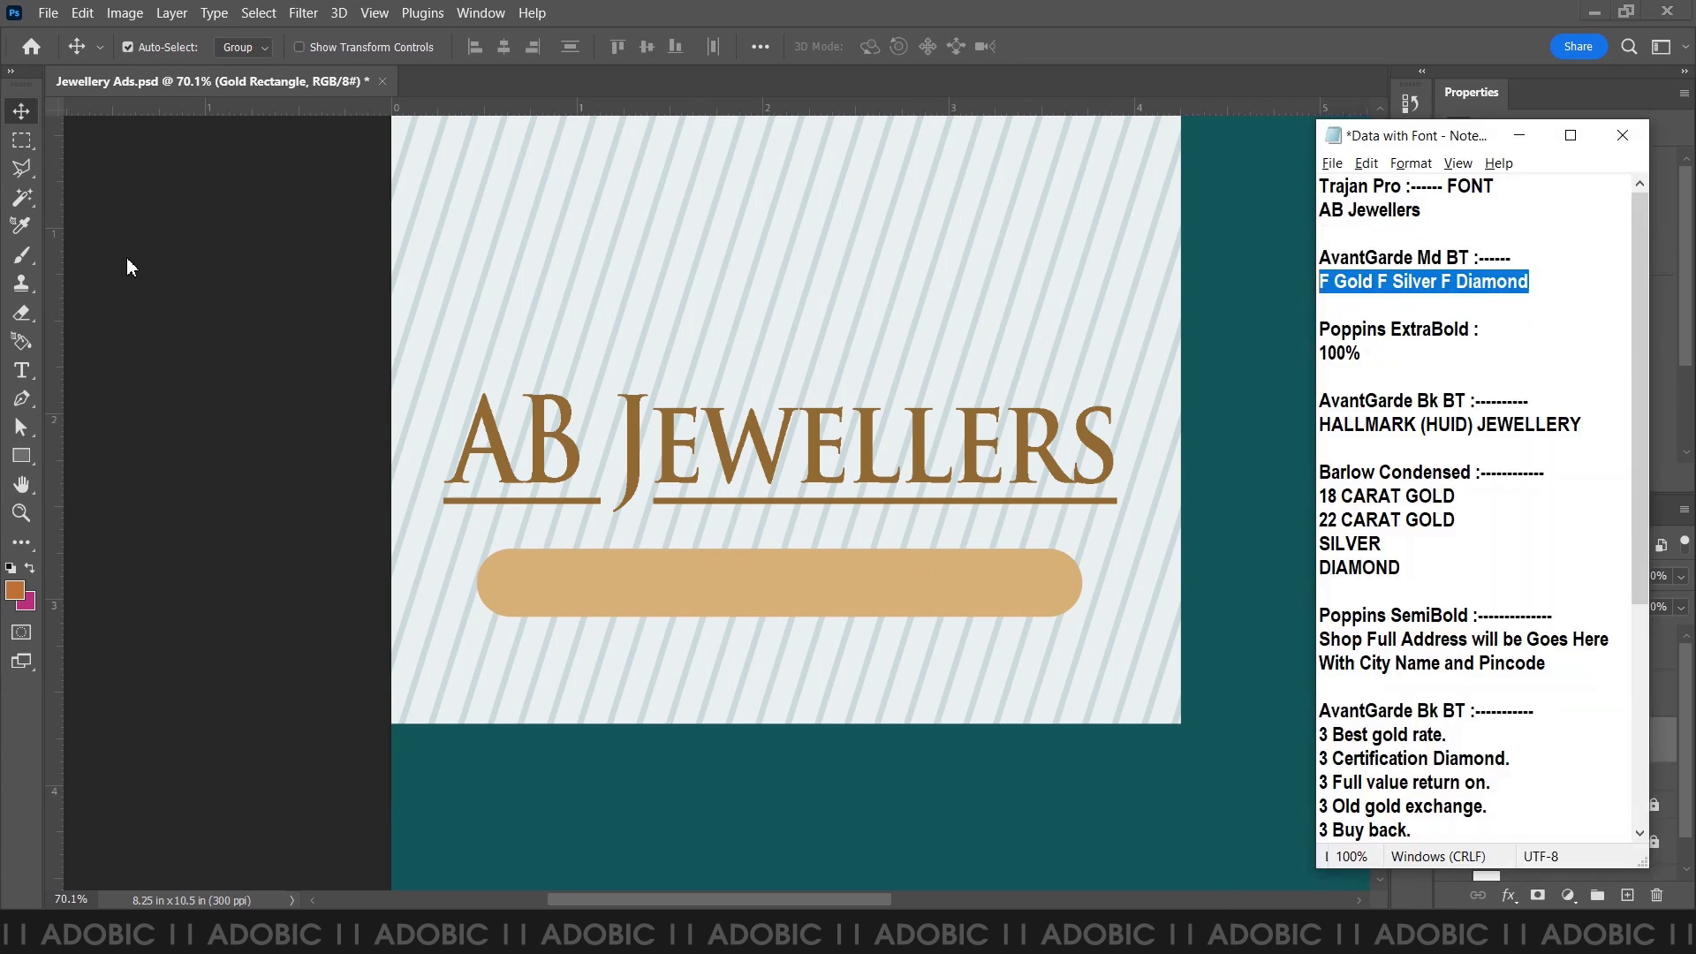
{"action": "key", "text": "alt+Tab"}
{"action": "left_click", "coordinate": [27, 378]}
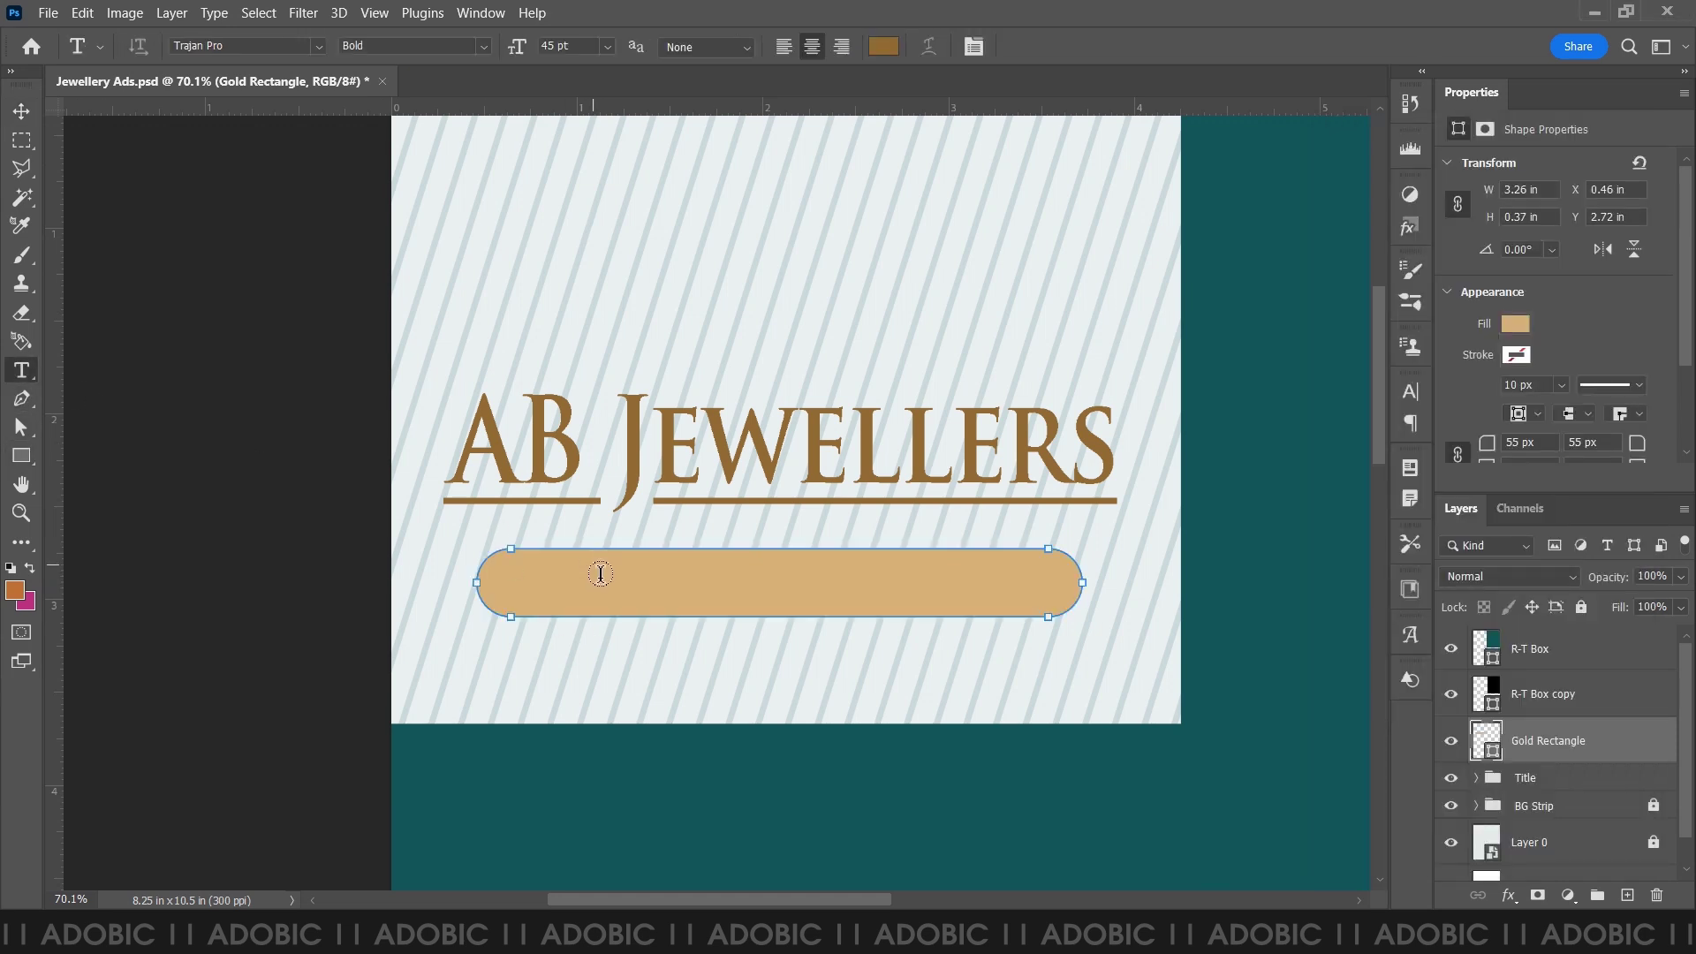
{"action": "left_click", "coordinate": [554, 288]}
{"action": "key", "text": "ctrl+v"}
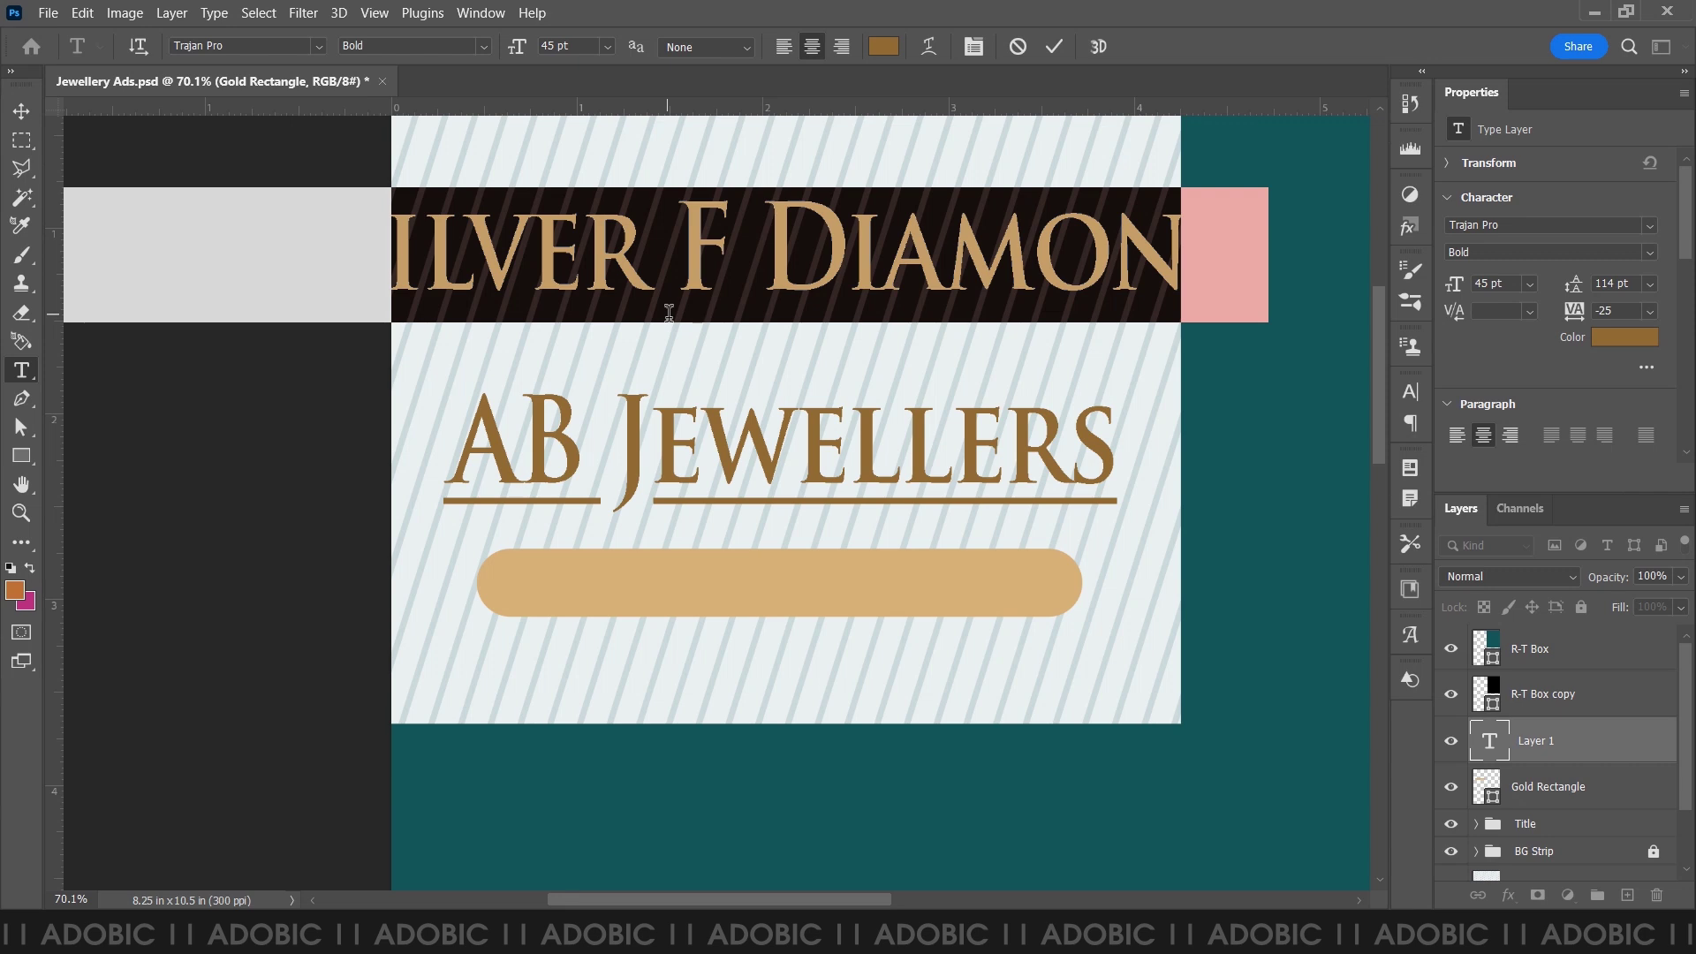
- Copy the font name AvantGarde Md BT from the notes and apply it to the text
{"action": "key", "text": "alt+Tab"}
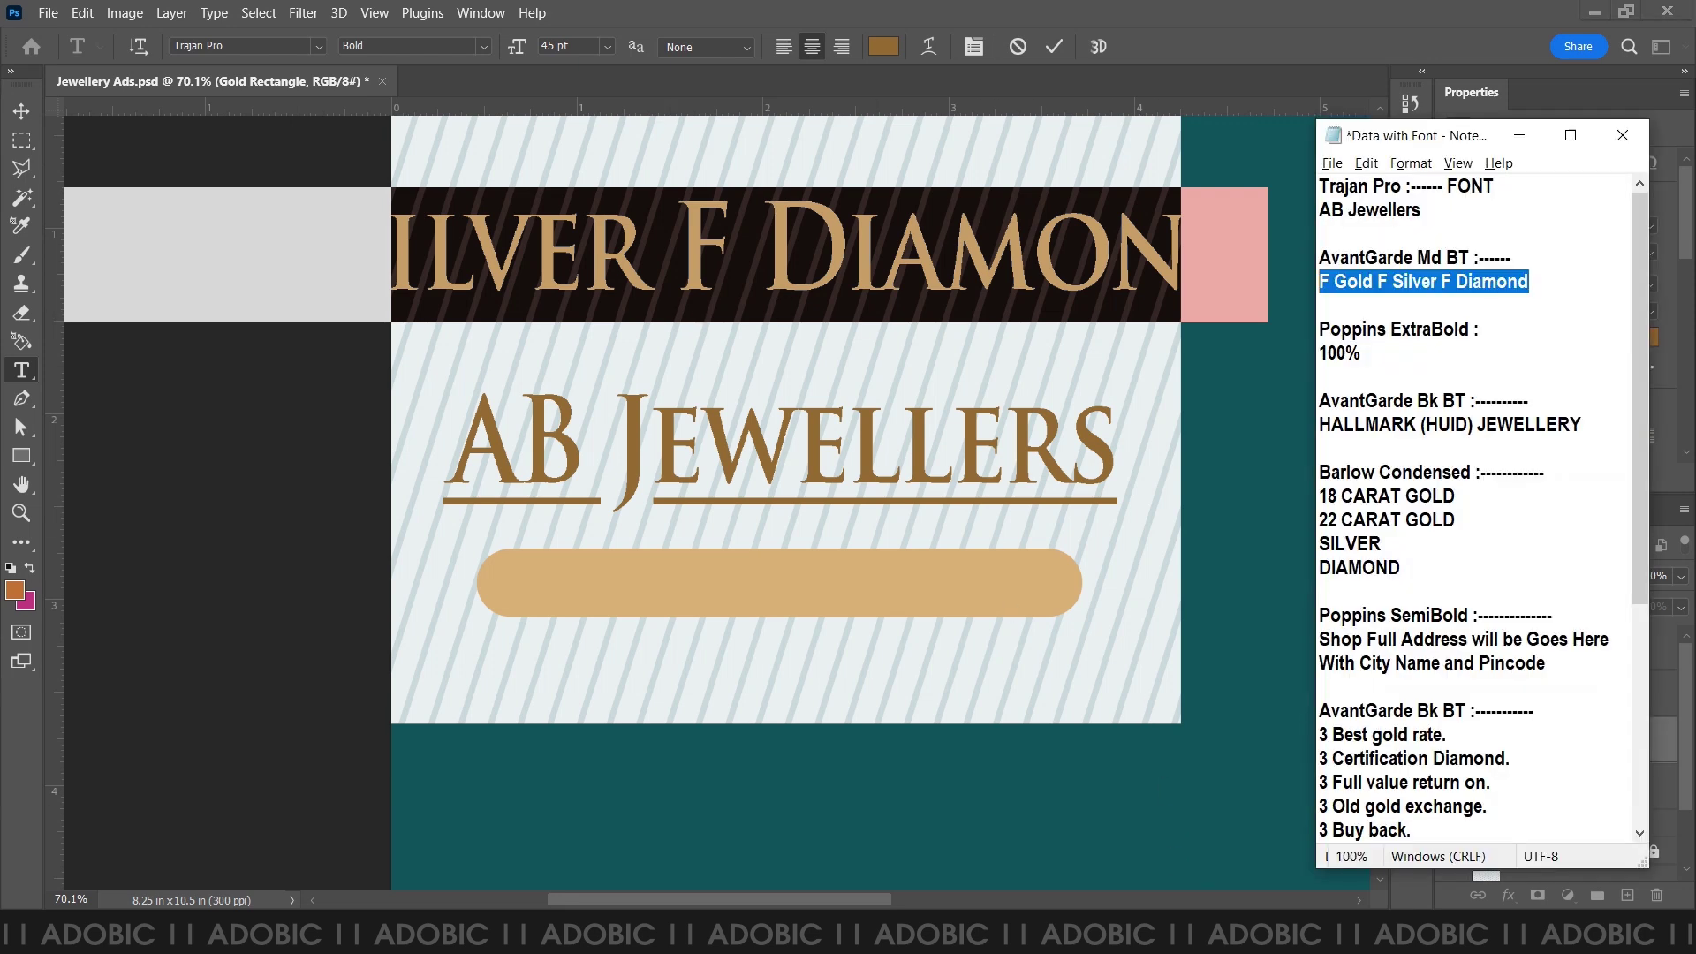
{"action": "left_click_drag", "start_coordinate": [1469, 257], "coordinate": [1320, 257]}
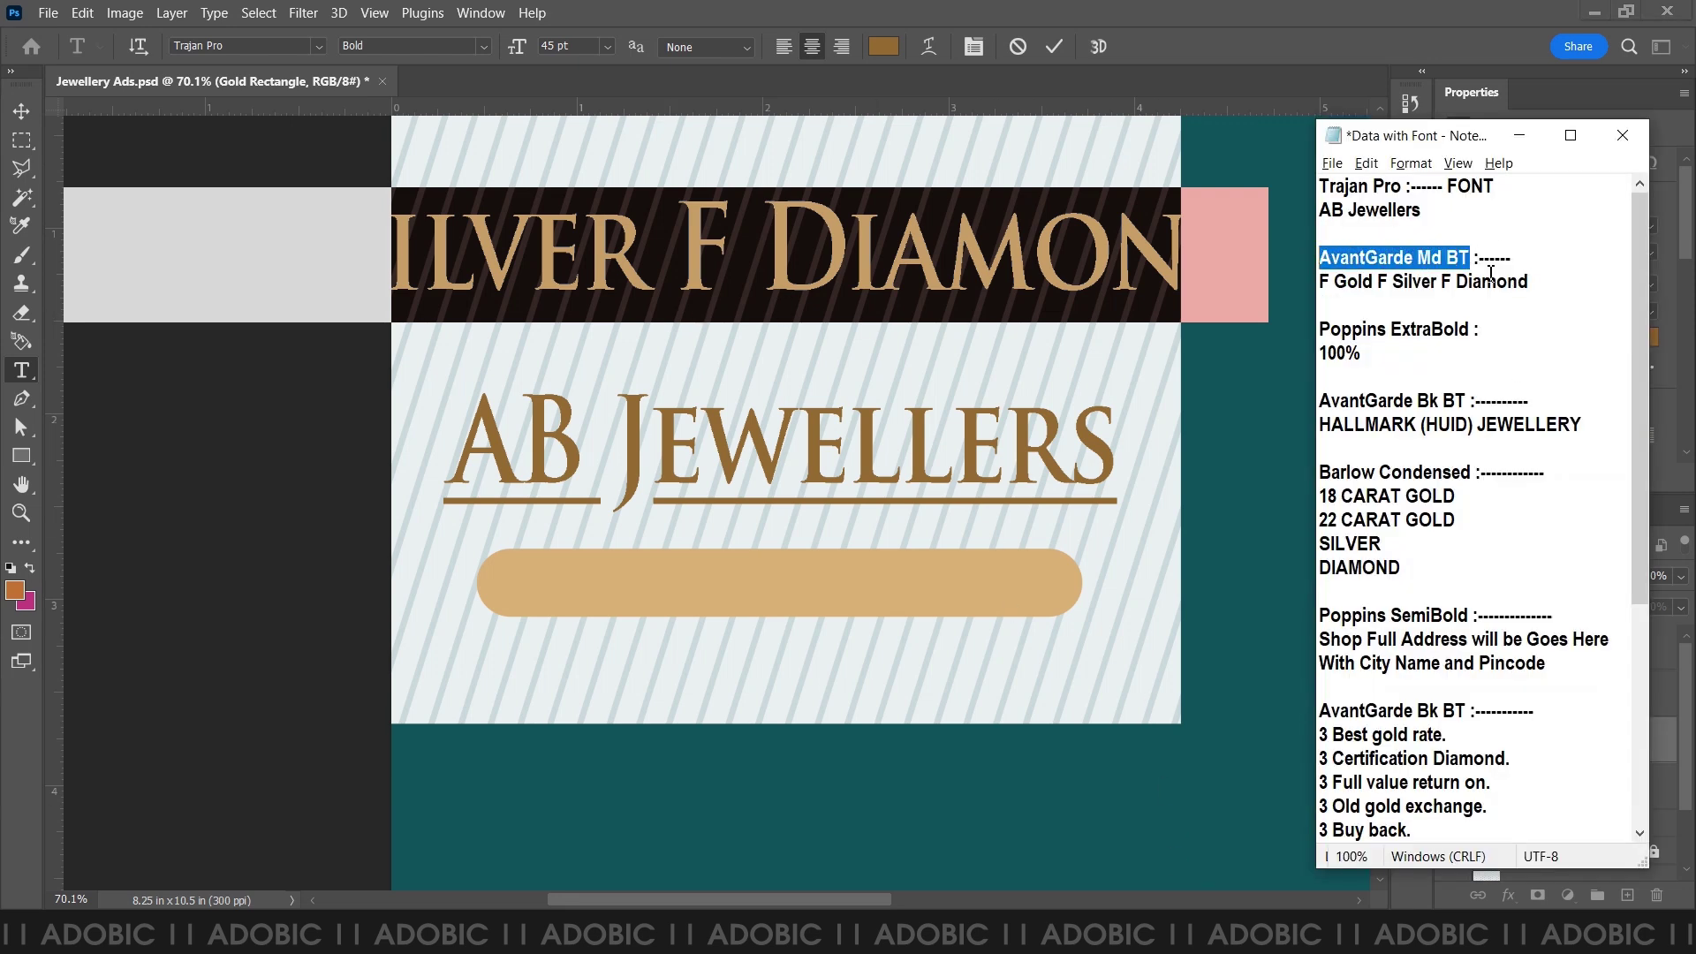
{"action": "key", "text": "ctrl+c"}
{"action": "key", "text": "alt+Tab"}
{"action": "left_click", "coordinate": [253, 46]}
{"action": "key", "text": "ctrl+v"}
{"action": "key", "text": "Return"}
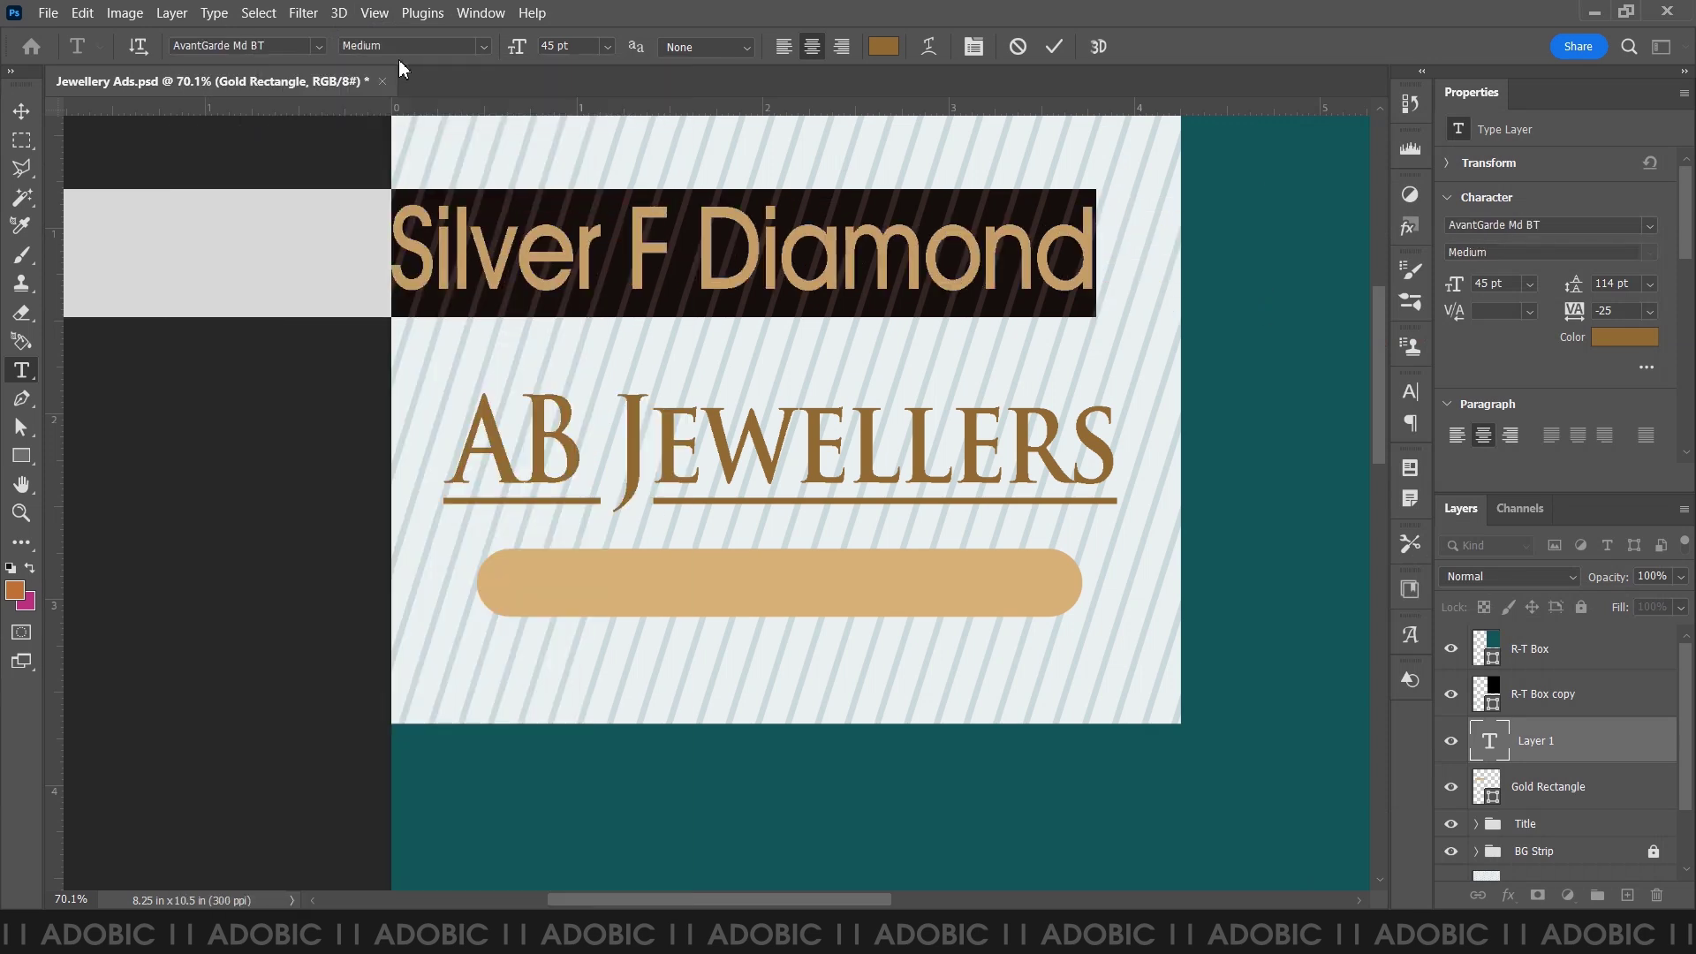
- Switch the text to AvantGarde Bk BT Demi at 15 pt
{"action": "left_click", "coordinate": [318, 46]}
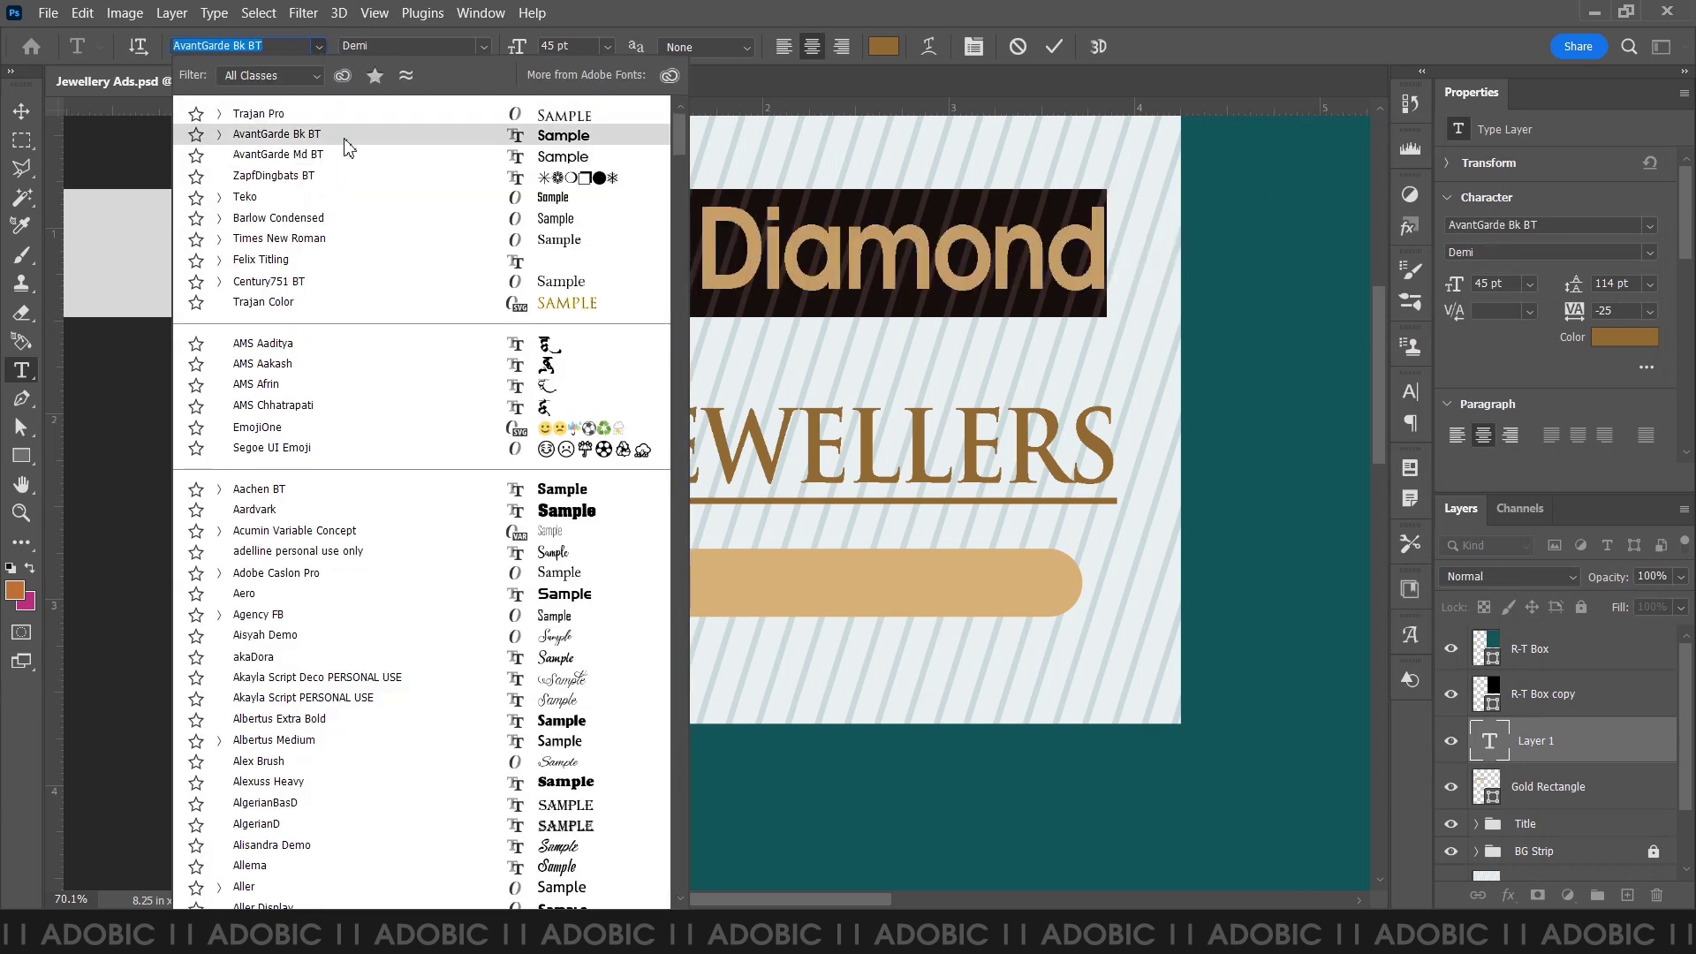
{"action": "left_click", "coordinate": [345, 144]}
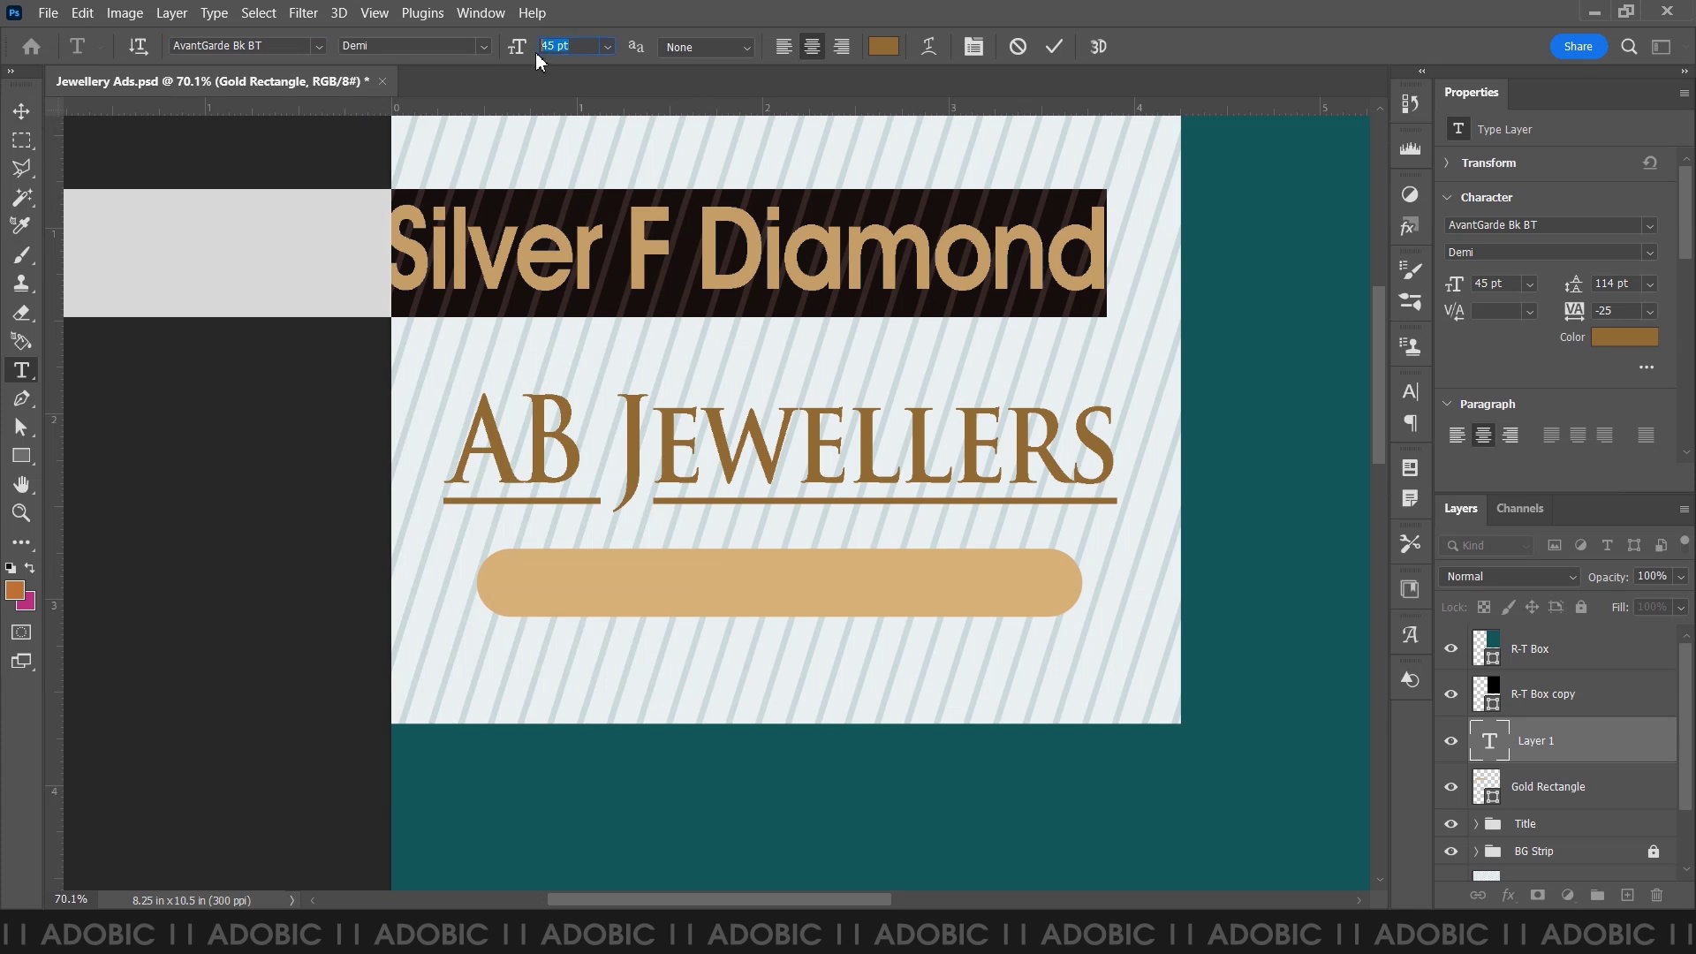
{"action": "type", "text": "25"}
{"action": "key", "text": "Return"}
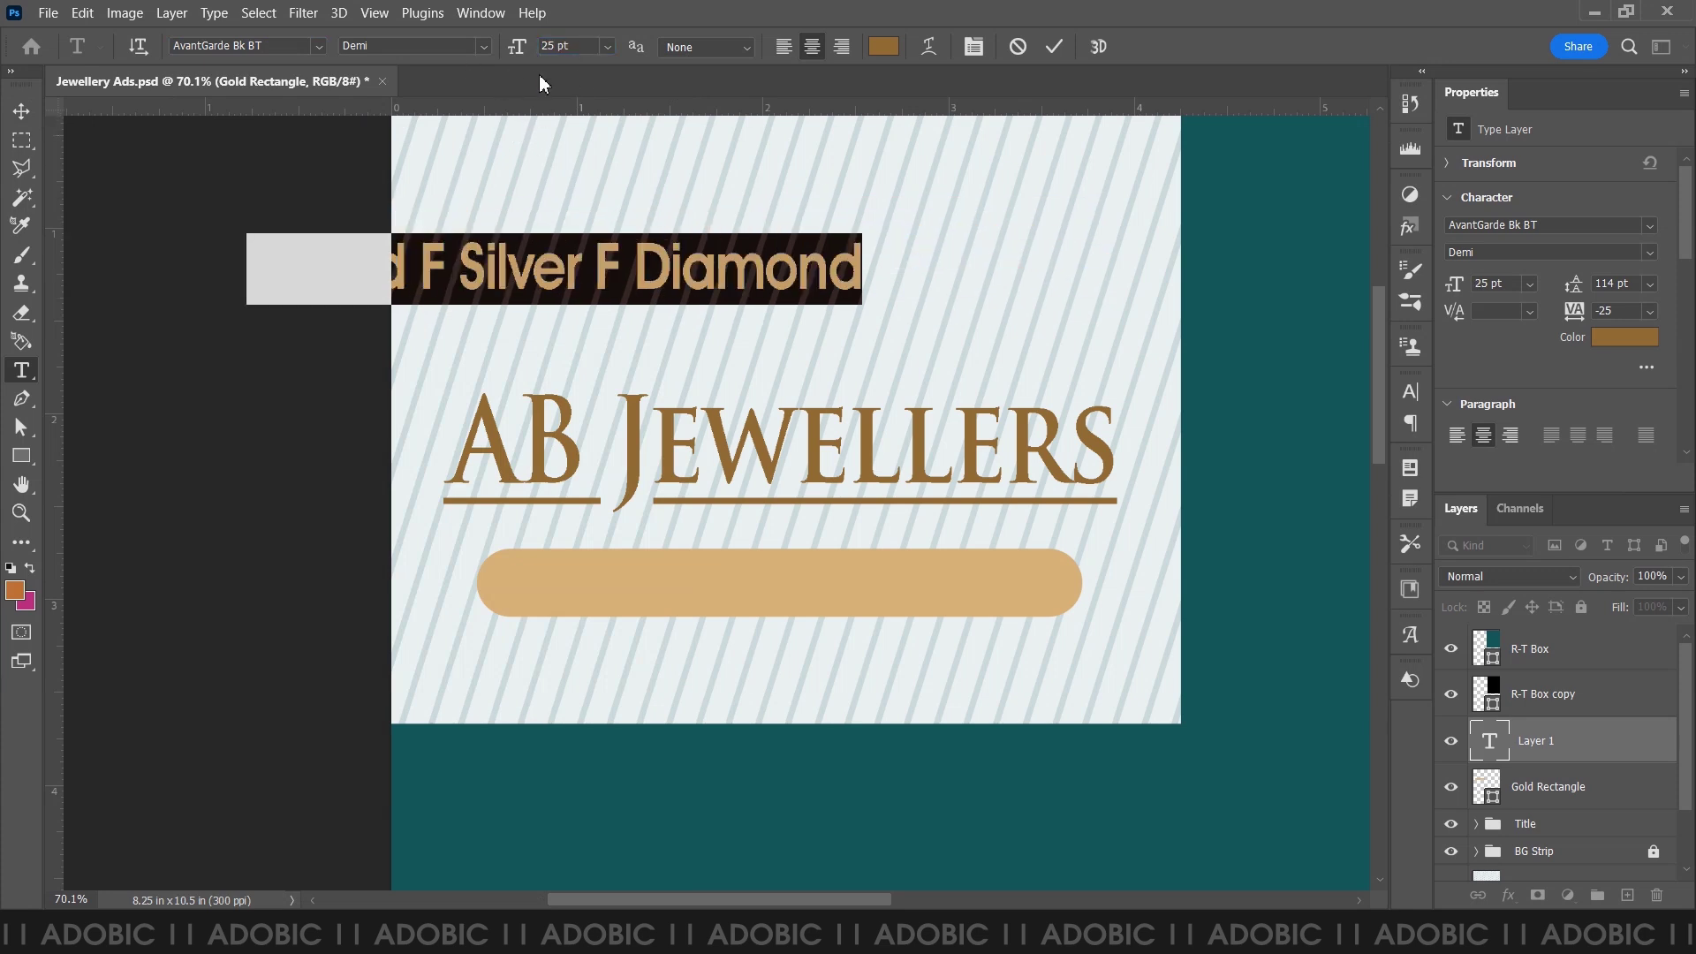
{"action": "type", "text": "15"}
{"action": "key", "text": "Return"}
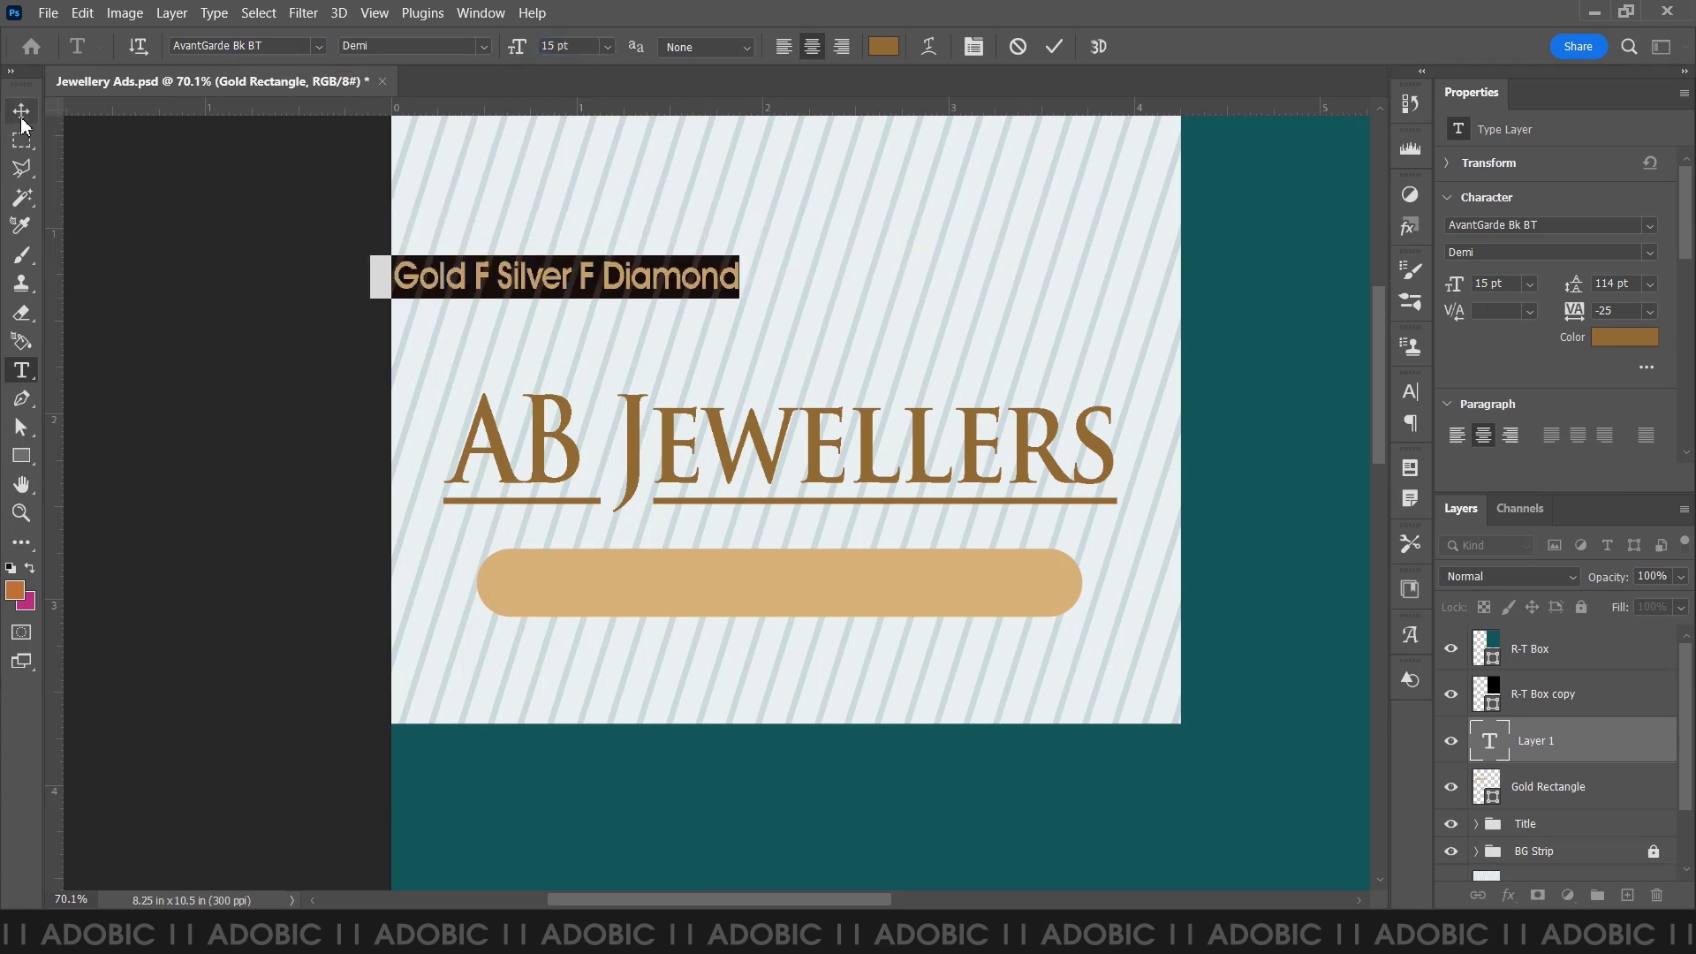
{"action": "key", "text": "ctrl+Return"}
- Move the text onto the gold banner and centre it horizontally on the bar
{"action": "key", "text": "v"}
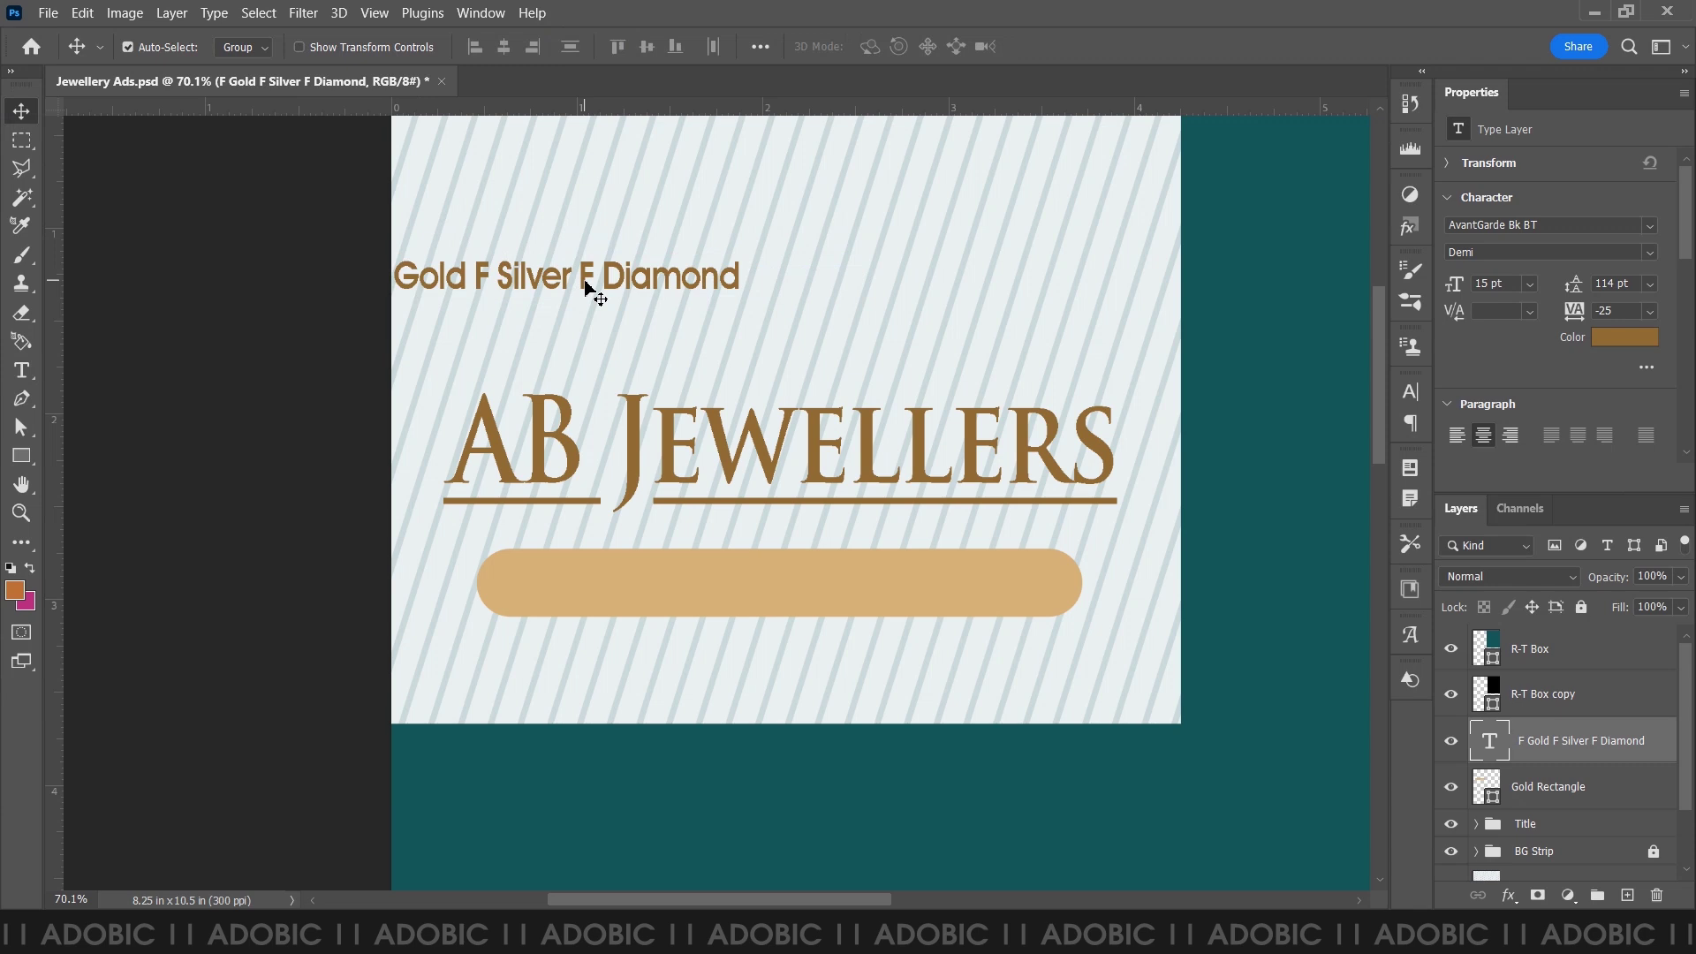
{"action": "left_click_drag", "start_coordinate": [586, 285], "coordinate": [792, 593]}
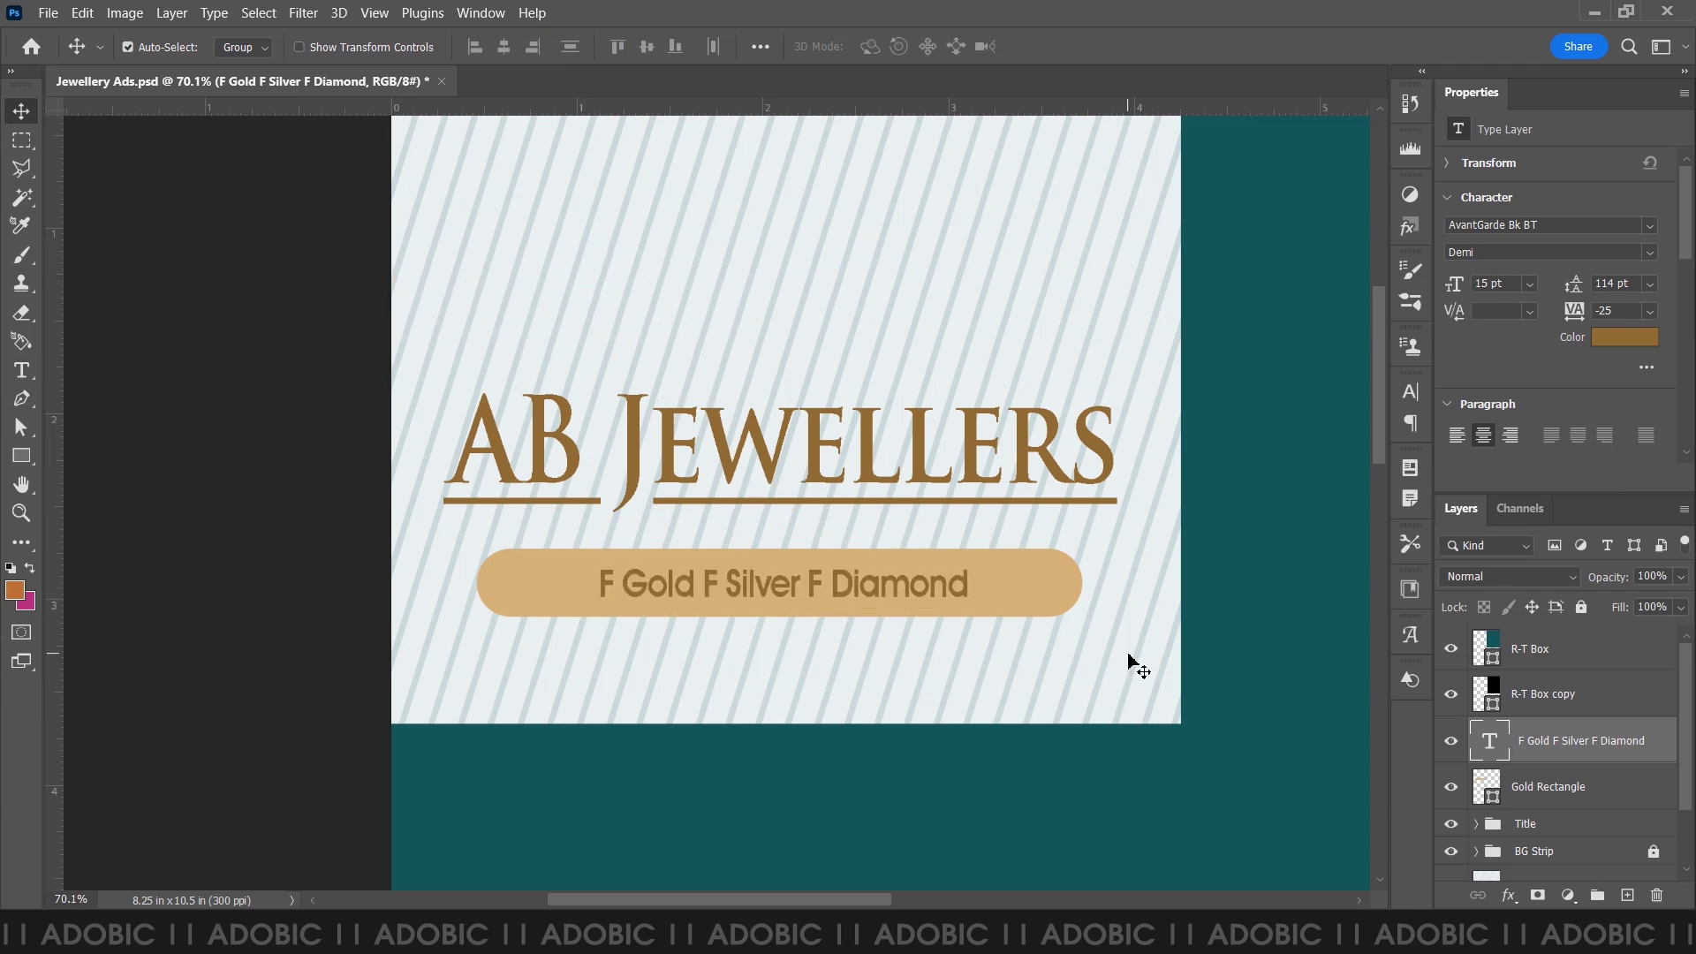
{"action": "left_click", "coordinate": [1553, 795], "text": "shift"}
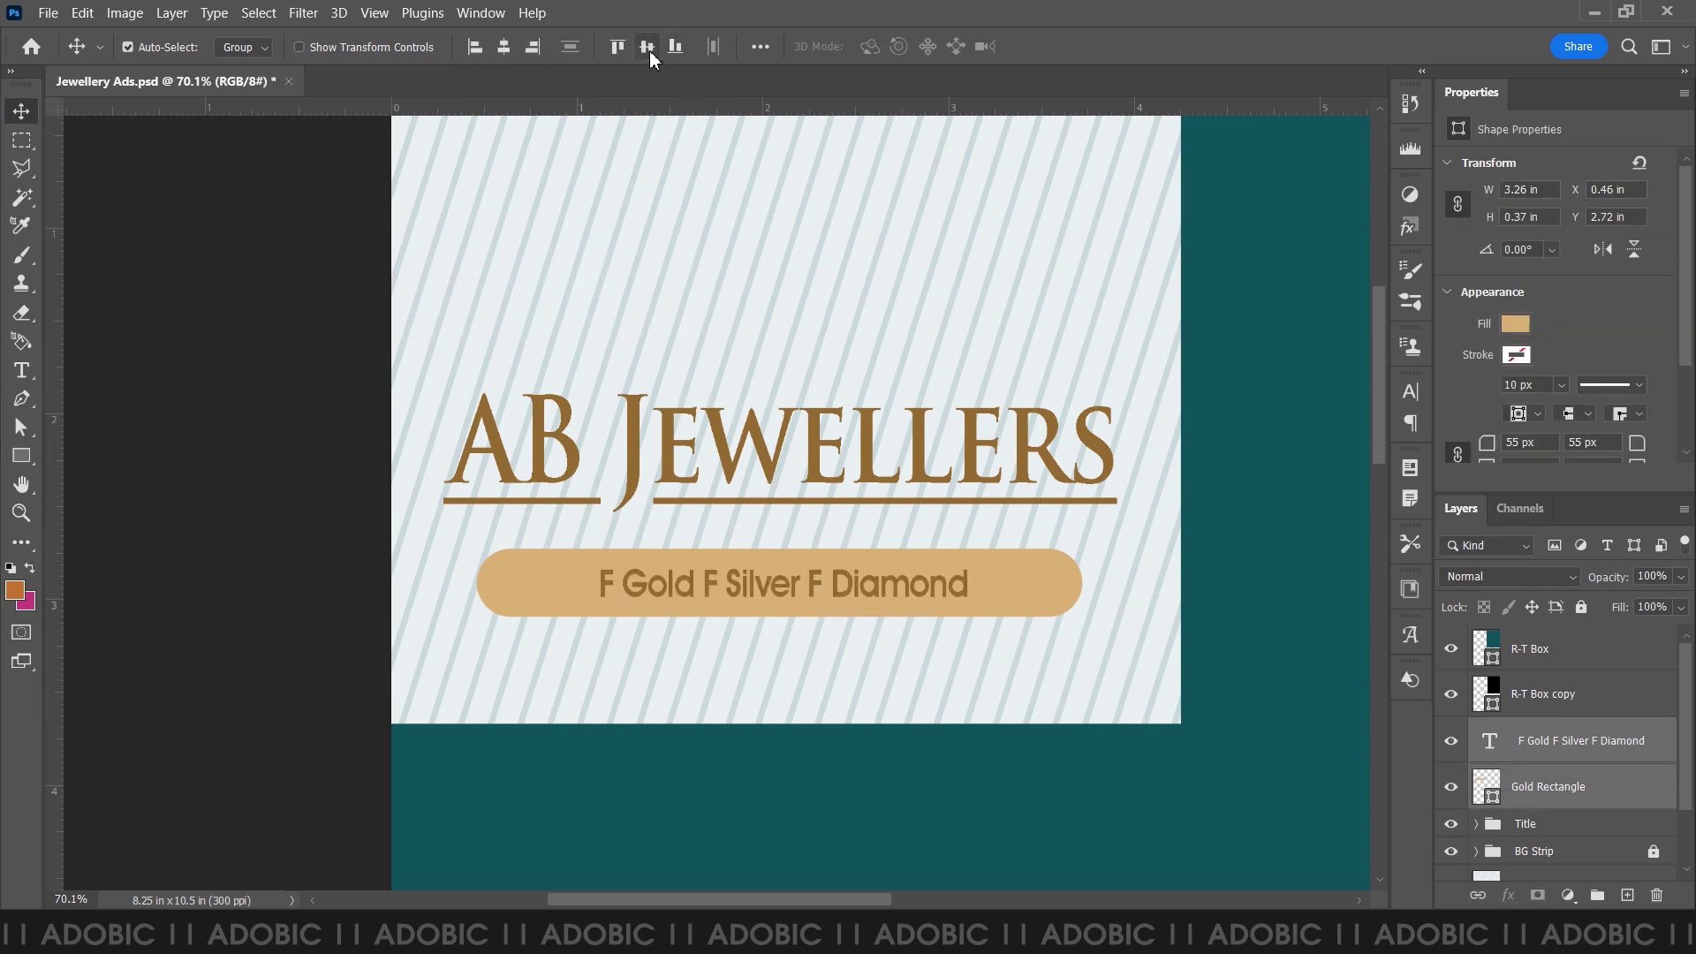
{"action": "left_click", "coordinate": [504, 47]}
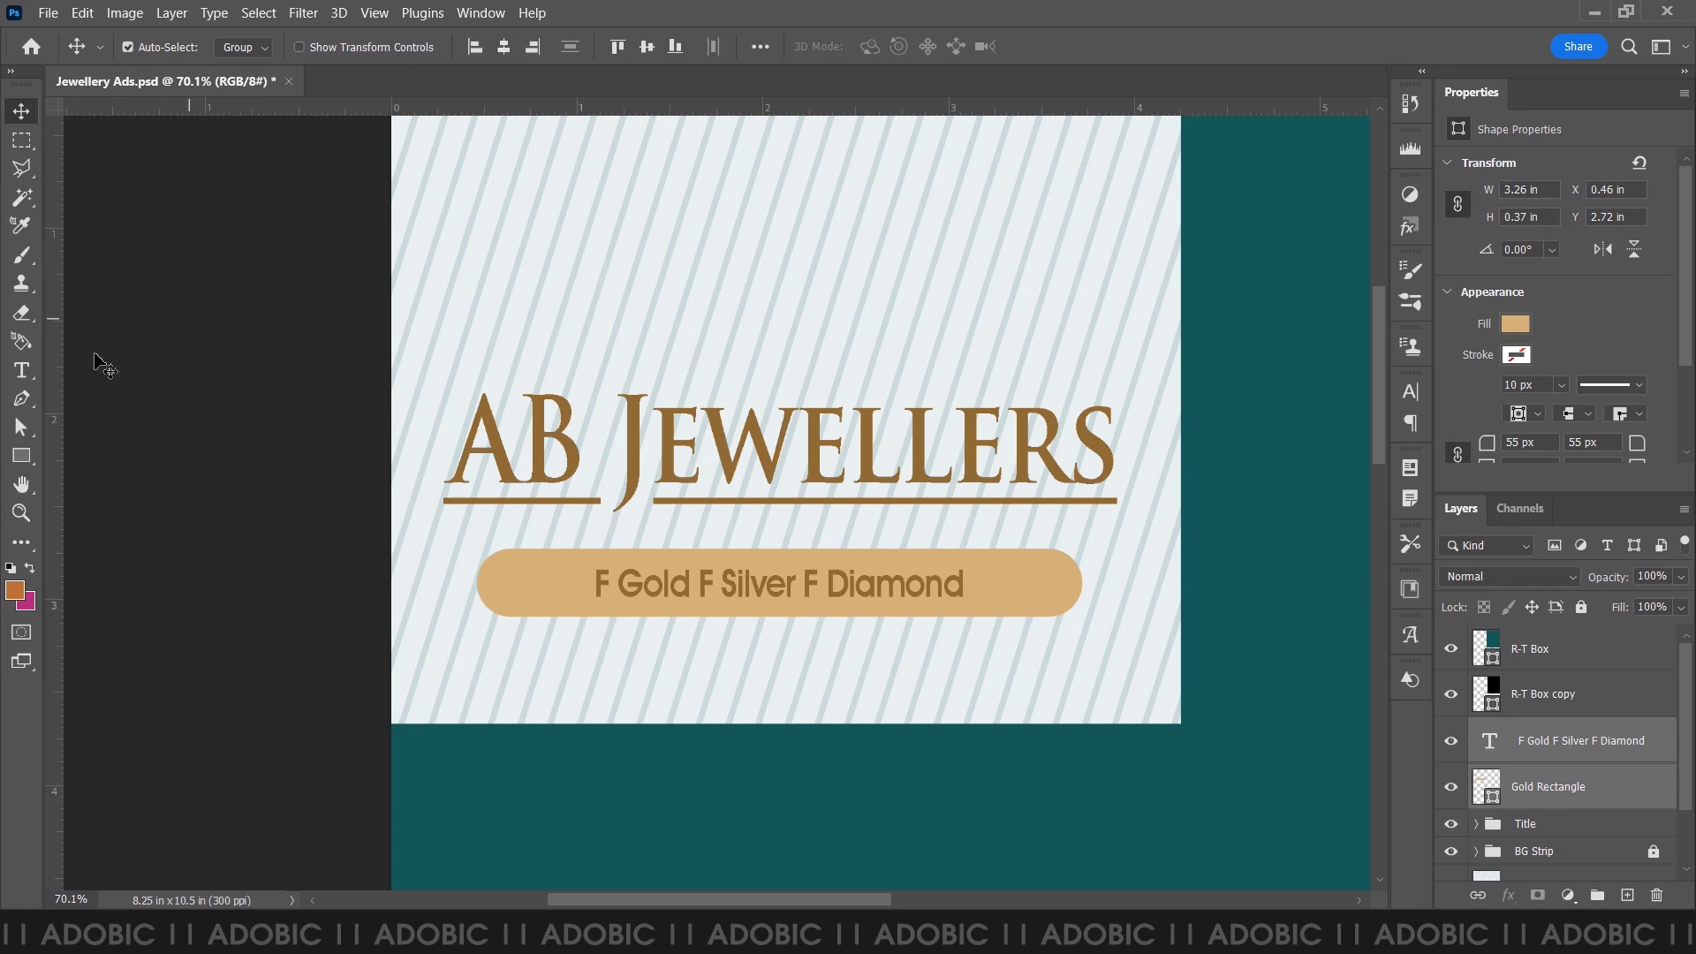
{"action": "key", "text": "t"}
{"action": "triple_click", "coordinate": [761, 584]}
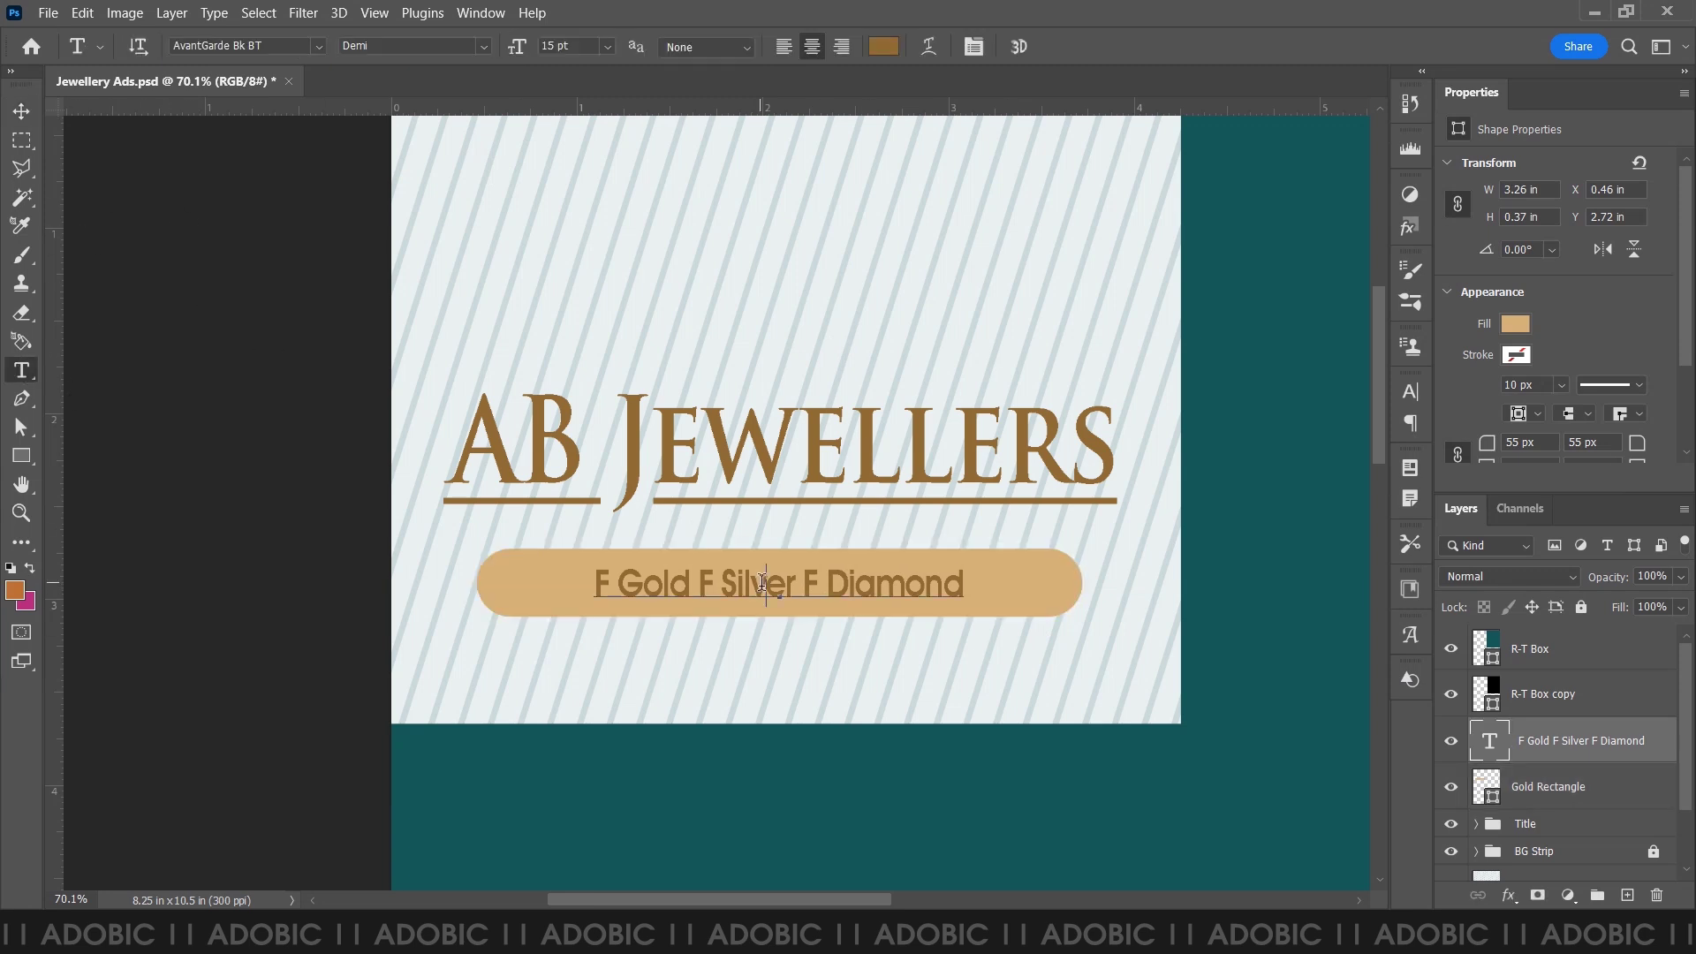
- Reset the banner text to 100% horizontal scale and 0 tracking in the Character panel
{"action": "left_click", "coordinate": [969, 50]}
{"action": "double_click", "coordinate": [1356, 495]}
{"action": "type", "text": "100"}
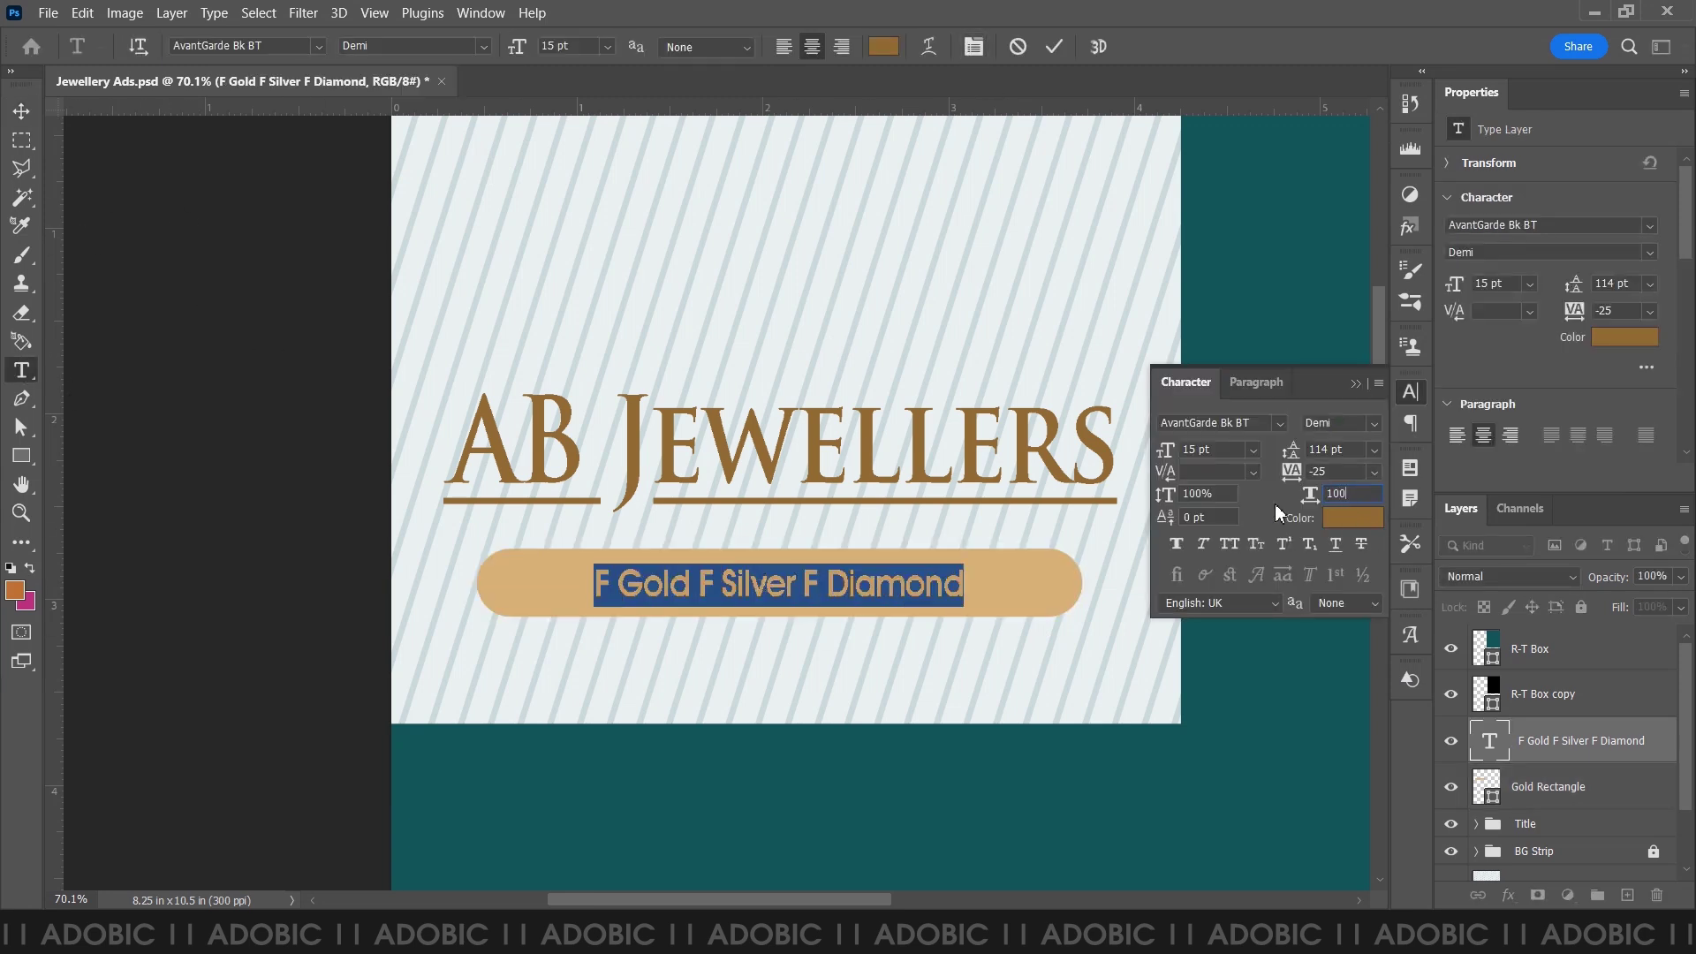
{"action": "left_click", "coordinate": [1289, 473]}
{"action": "type", "text": "0"}
{"action": "key", "text": "Return"}
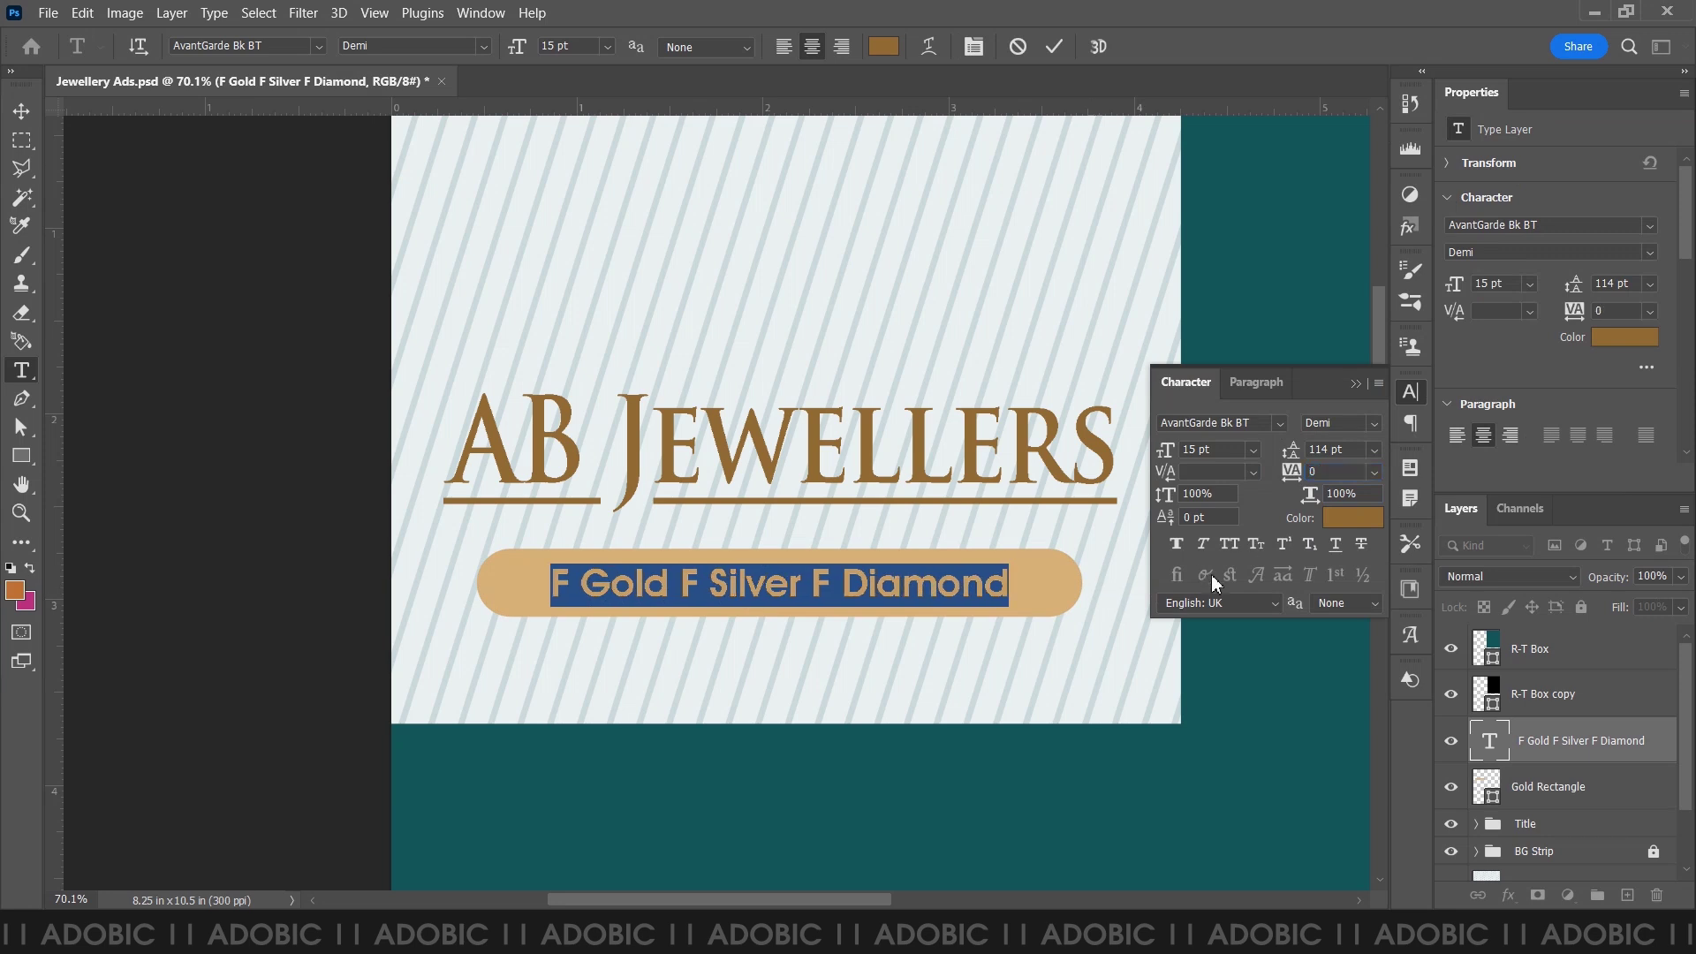
- Colour the word Gold black
{"action": "left_click", "coordinate": [611, 601]}
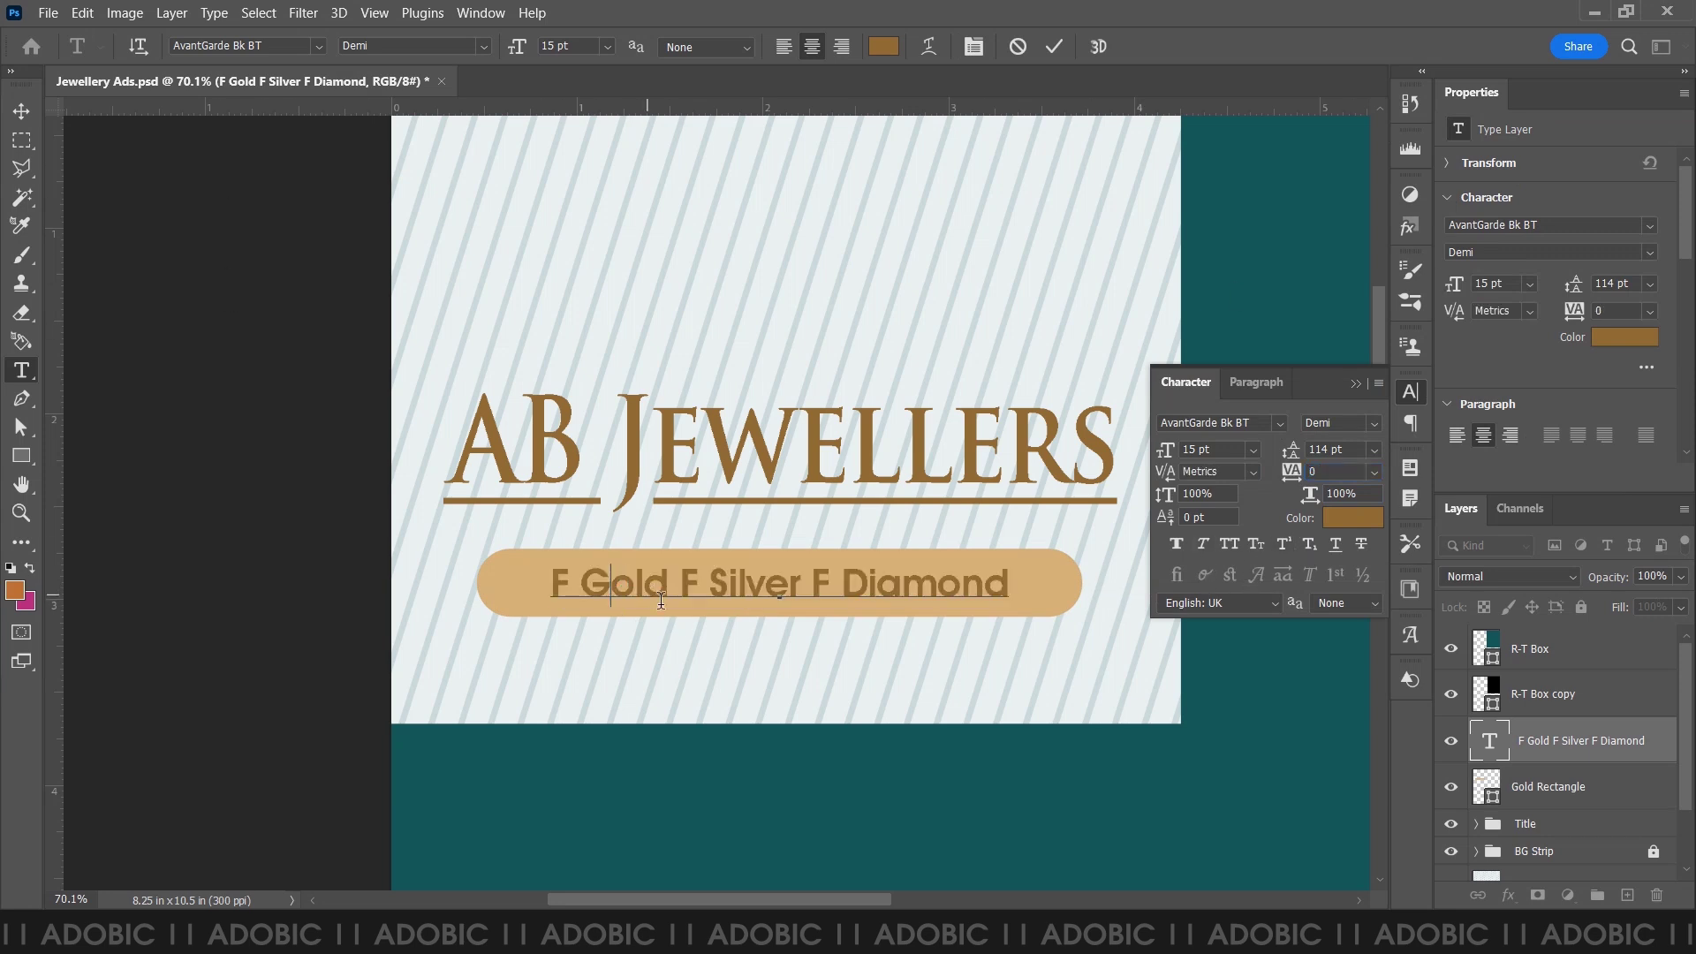
{"action": "left_click_drag", "start_coordinate": [579, 592], "coordinate": [669, 596]}
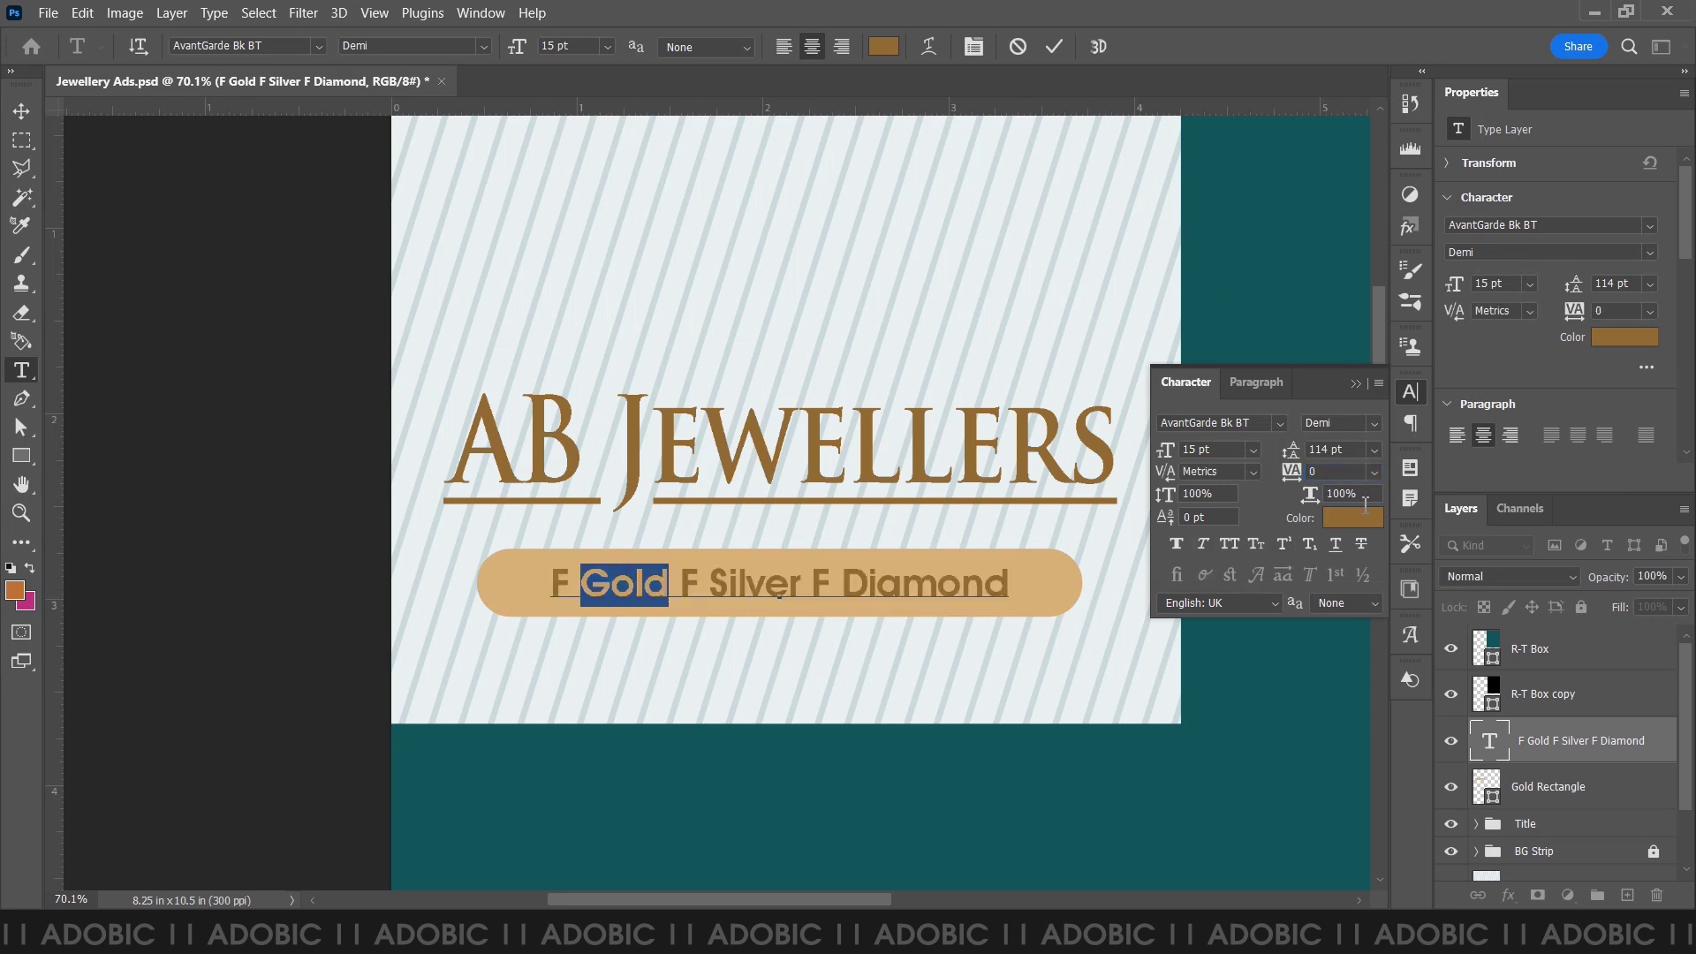
{"action": "left_click", "coordinate": [1361, 517]}
{"action": "left_click", "coordinate": [1126, 305]}
{"action": "left_click", "coordinate": [1511, 83]}
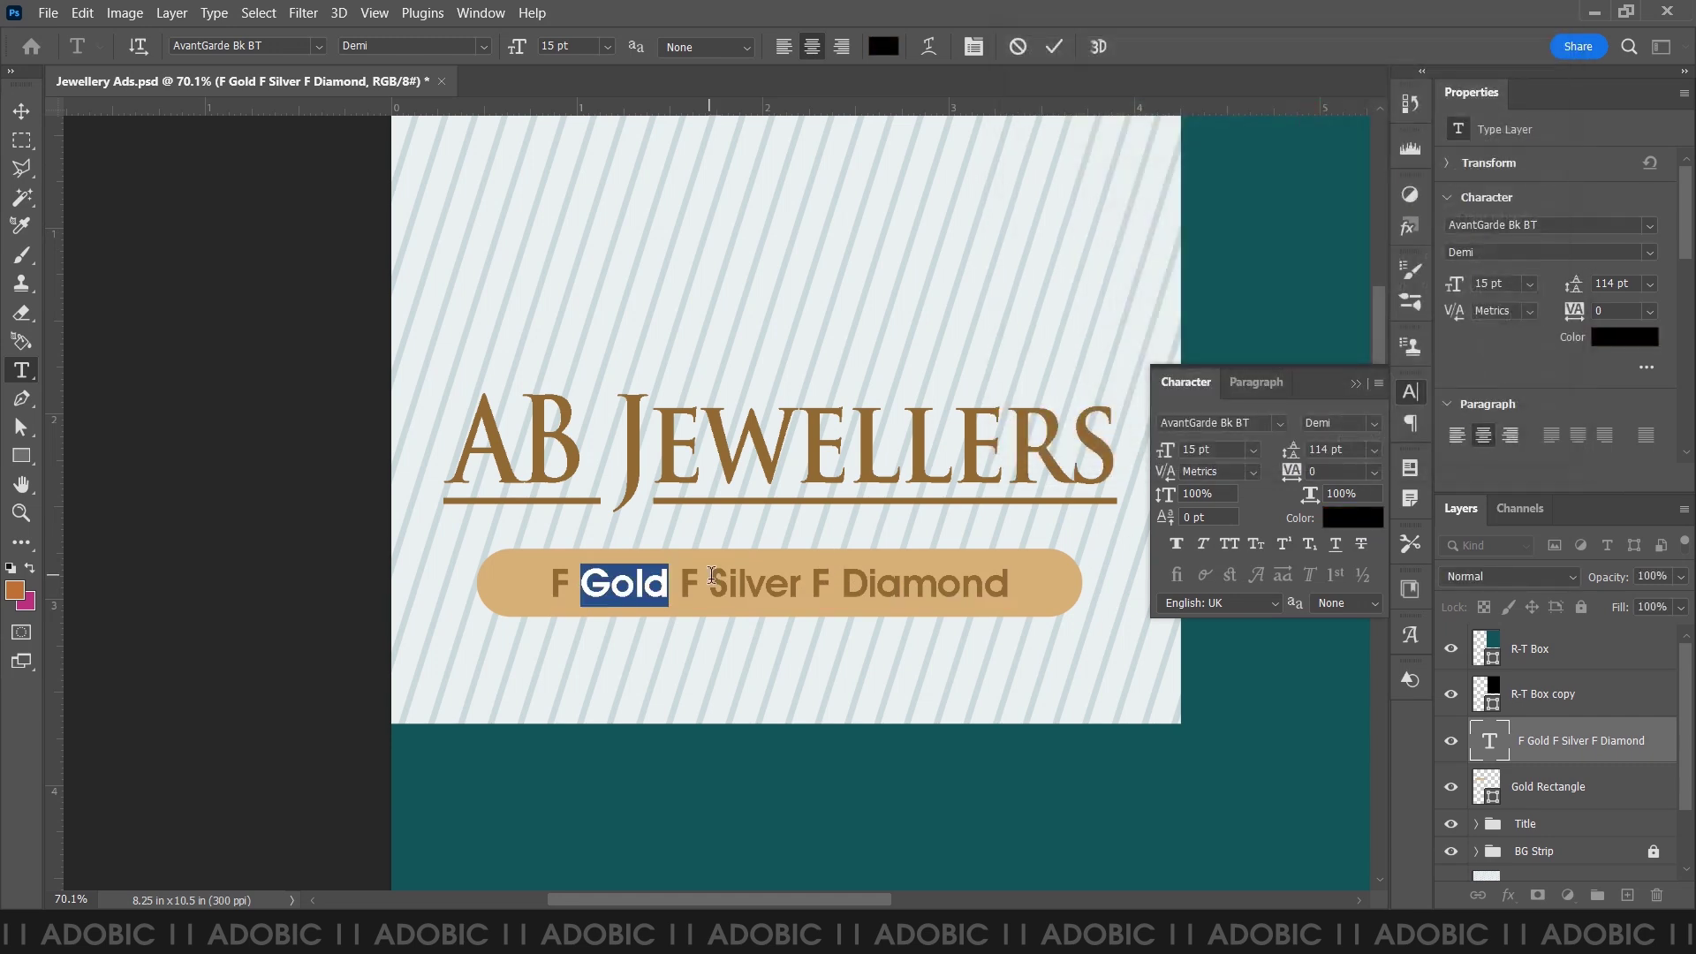
{"action": "left_click", "coordinate": [712, 583]}
- Colour the words Silver and Diamond black
{"action": "left_click_drag", "start_coordinate": [710, 583], "coordinate": [804, 588]}
{"action": "left_click", "coordinate": [1352, 517]}
{"action": "left_click", "coordinate": [1283, 376]}
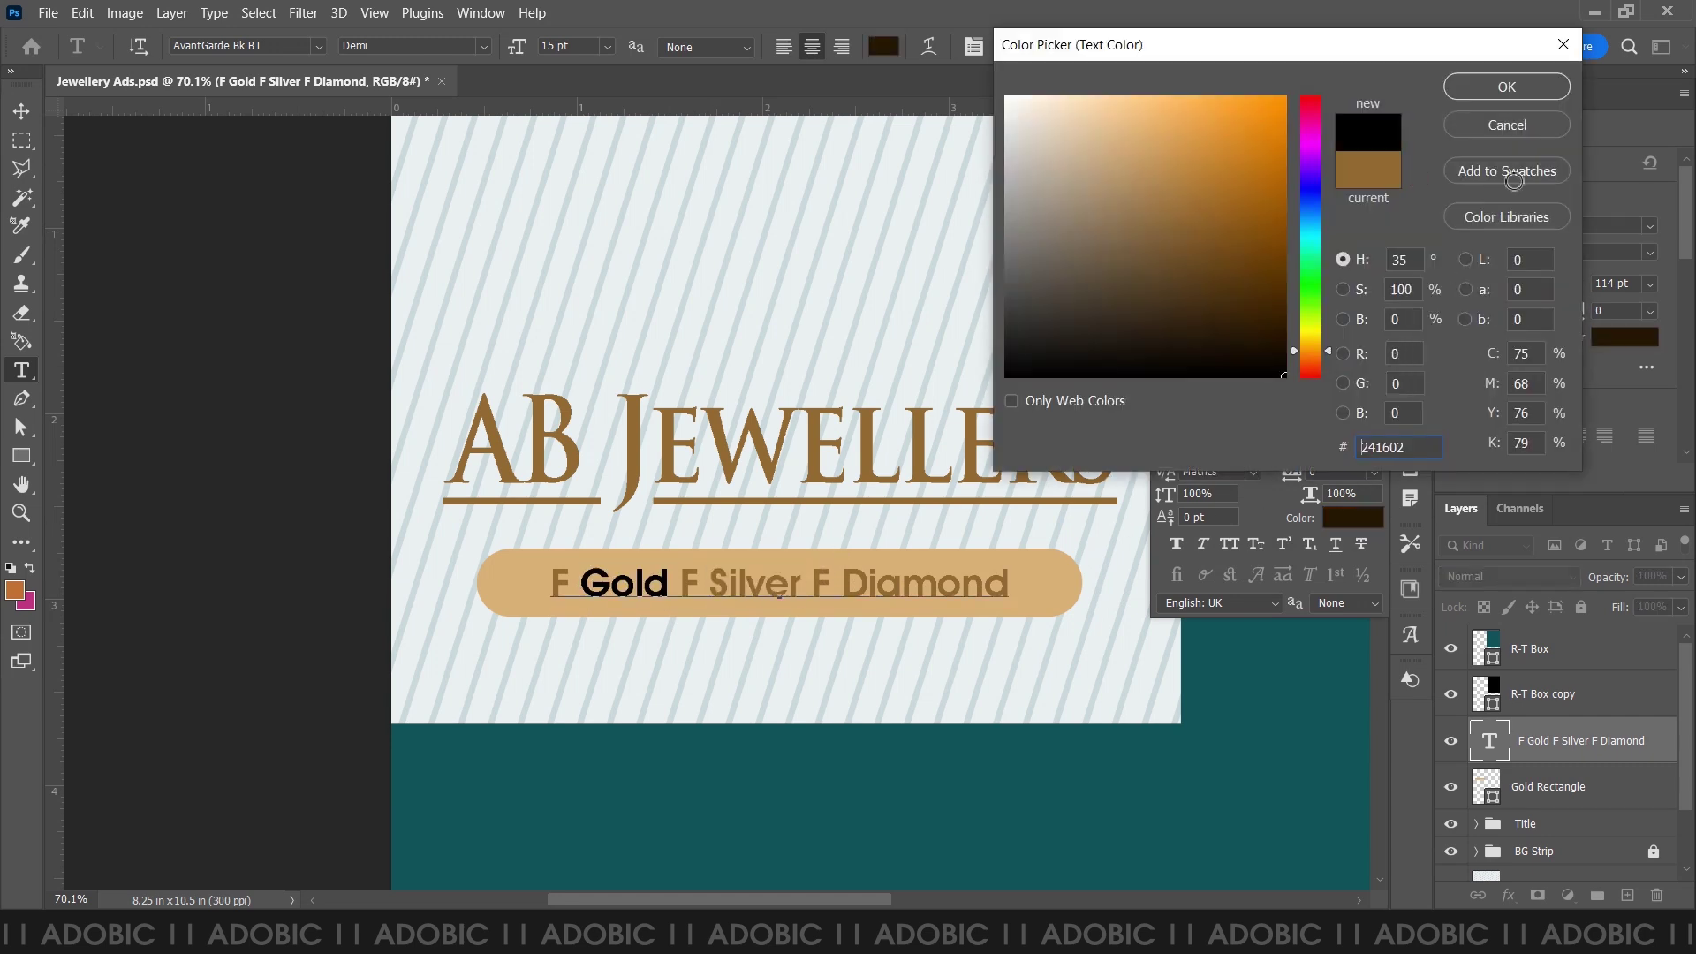
{"action": "left_click", "coordinate": [1507, 86]}
{"action": "left_click_drag", "start_coordinate": [842, 583], "coordinate": [1009, 587]}
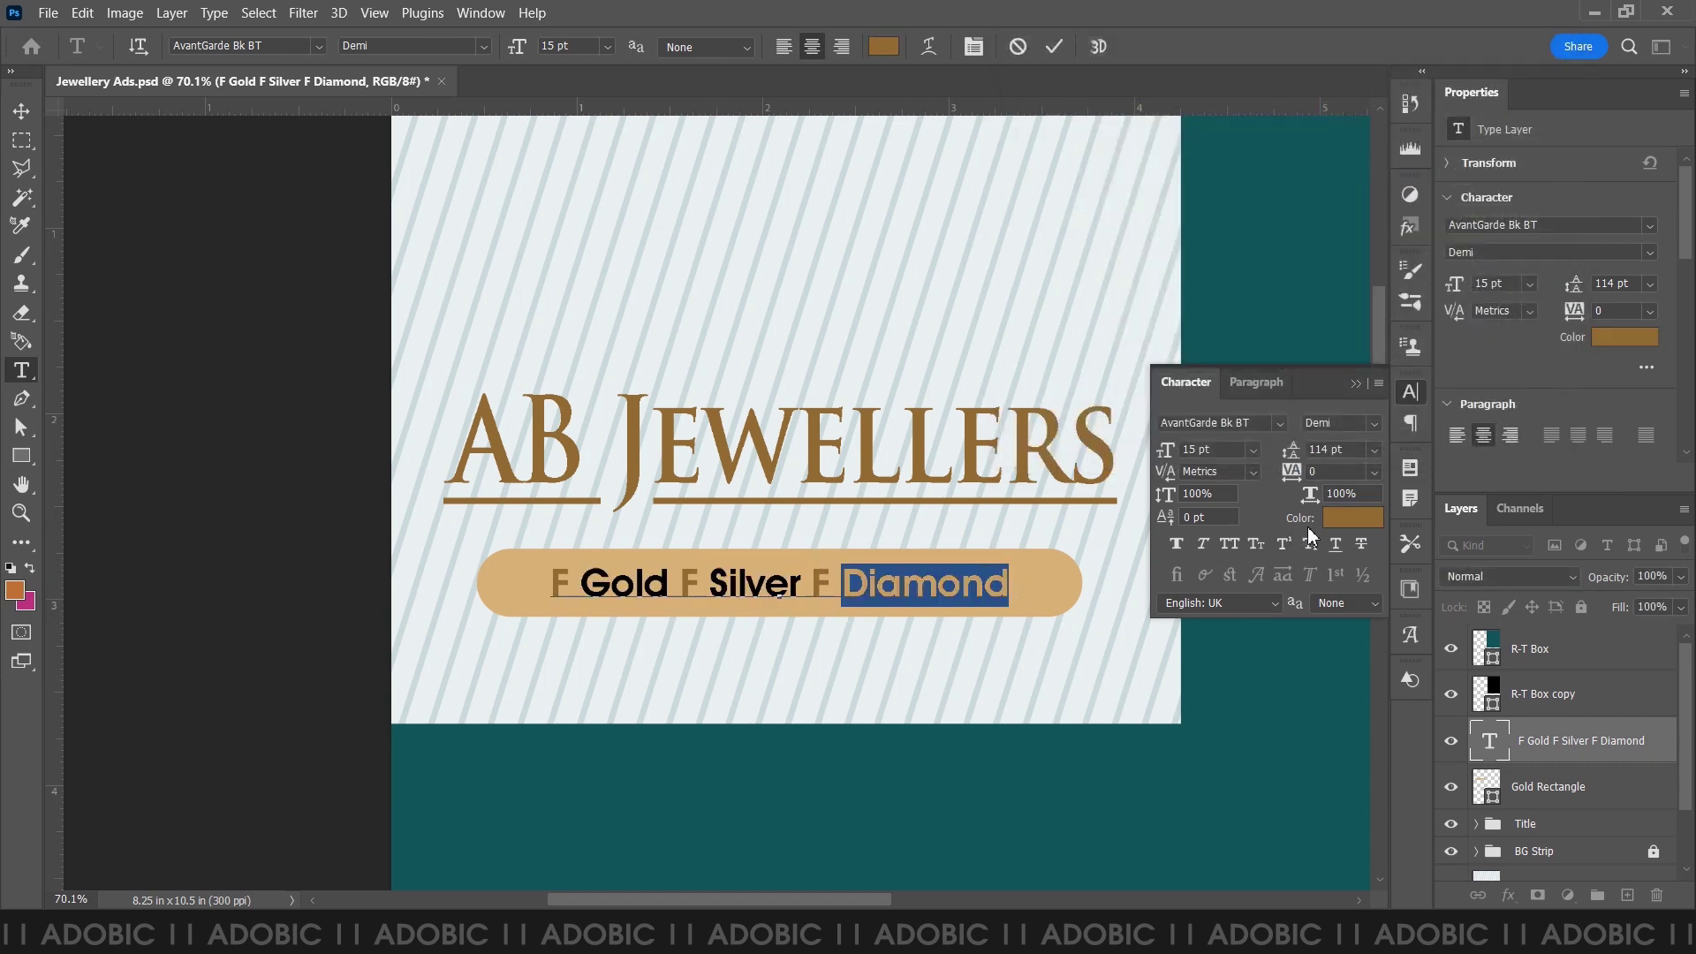
{"action": "left_click", "coordinate": [1351, 519]}
{"action": "left_click", "coordinate": [1114, 318]}
{"action": "left_click", "coordinate": [1512, 83]}
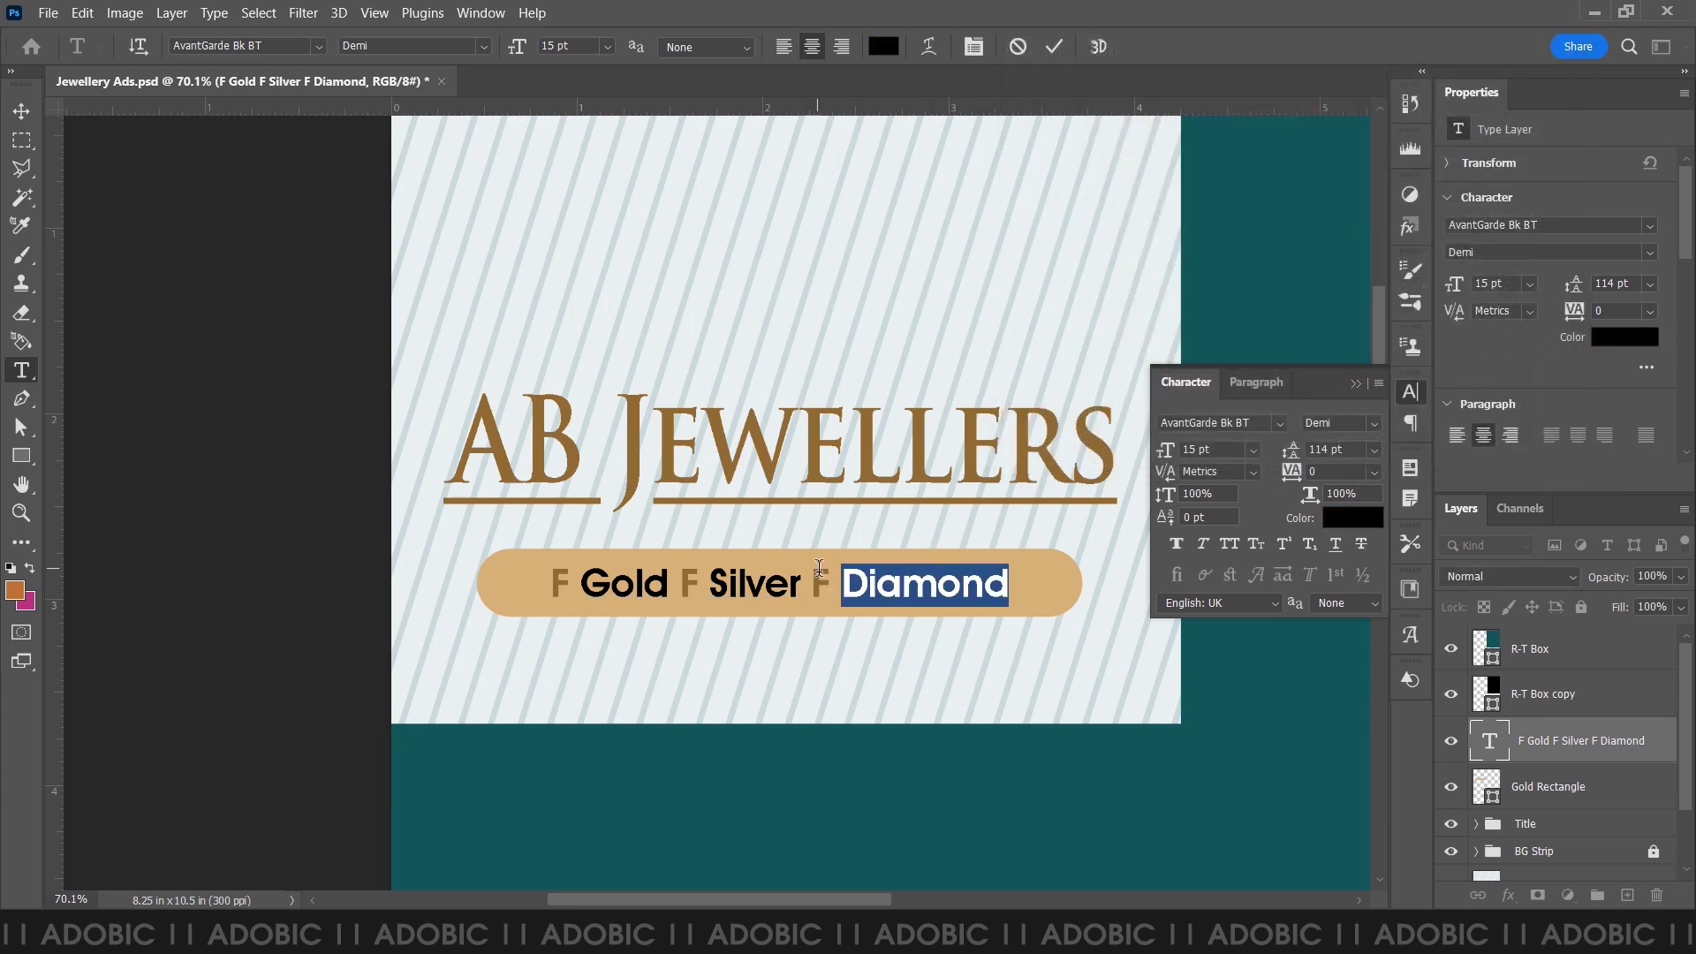
- Turn all three F separators into ZapfDingbats BT star glyphs
{"action": "double_click", "coordinate": [820, 570]}
{"action": "double_click", "coordinate": [1219, 425]}
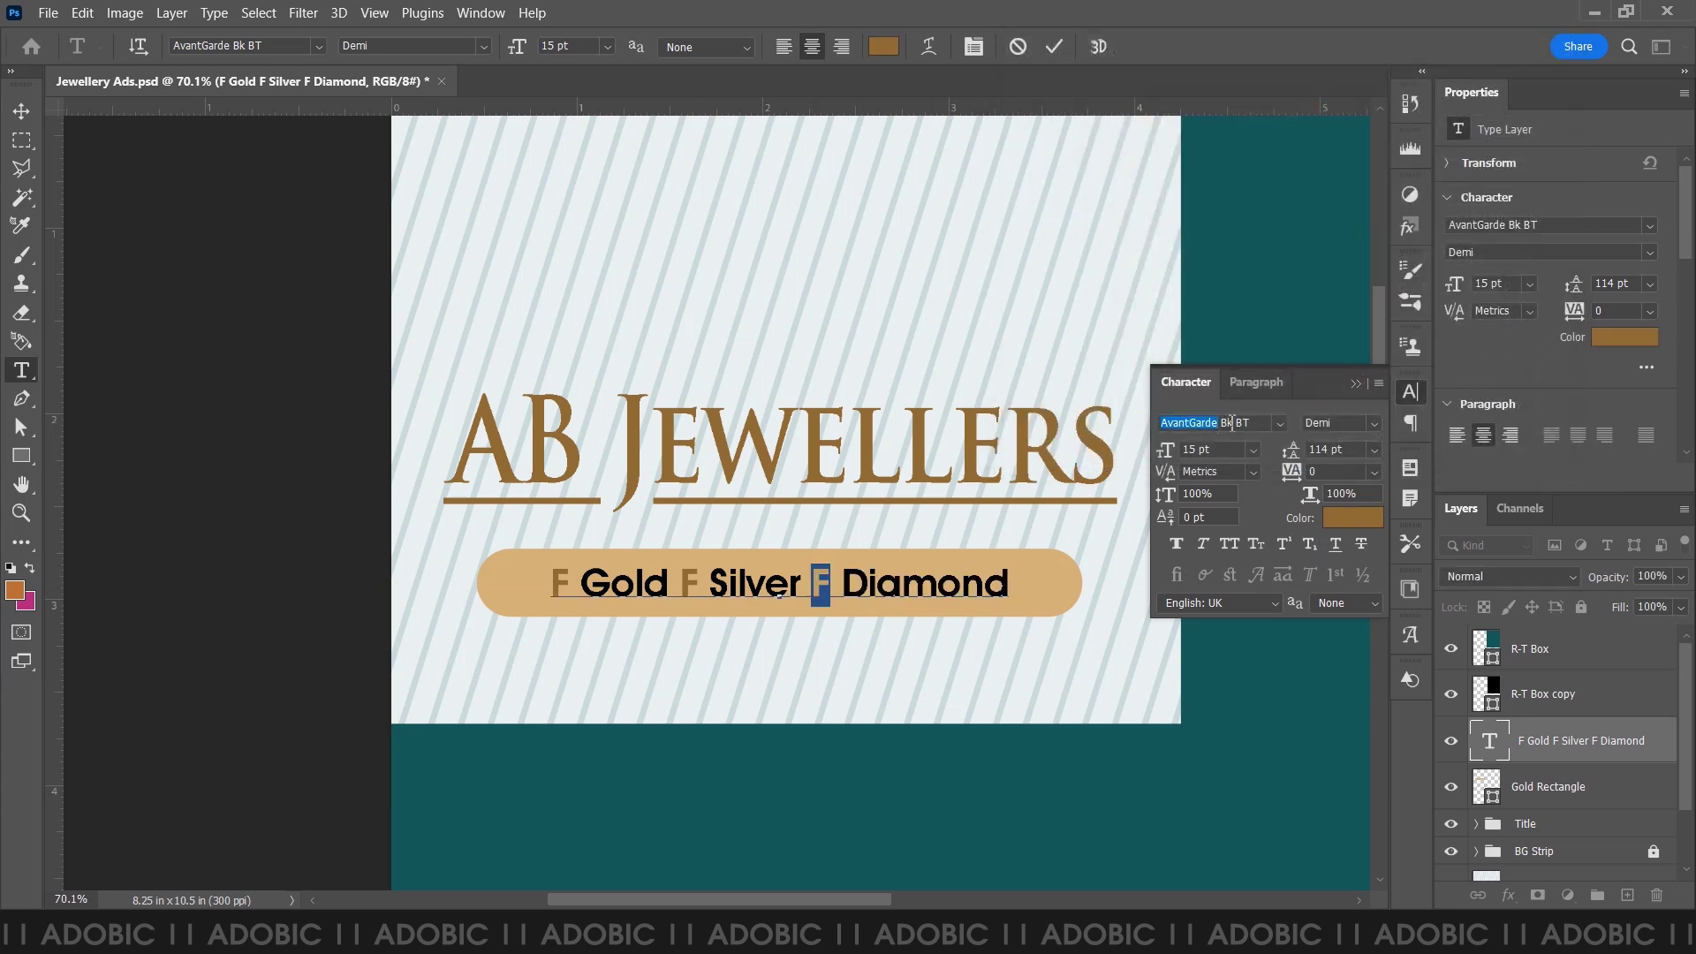
{"action": "type", "text": "zap"}
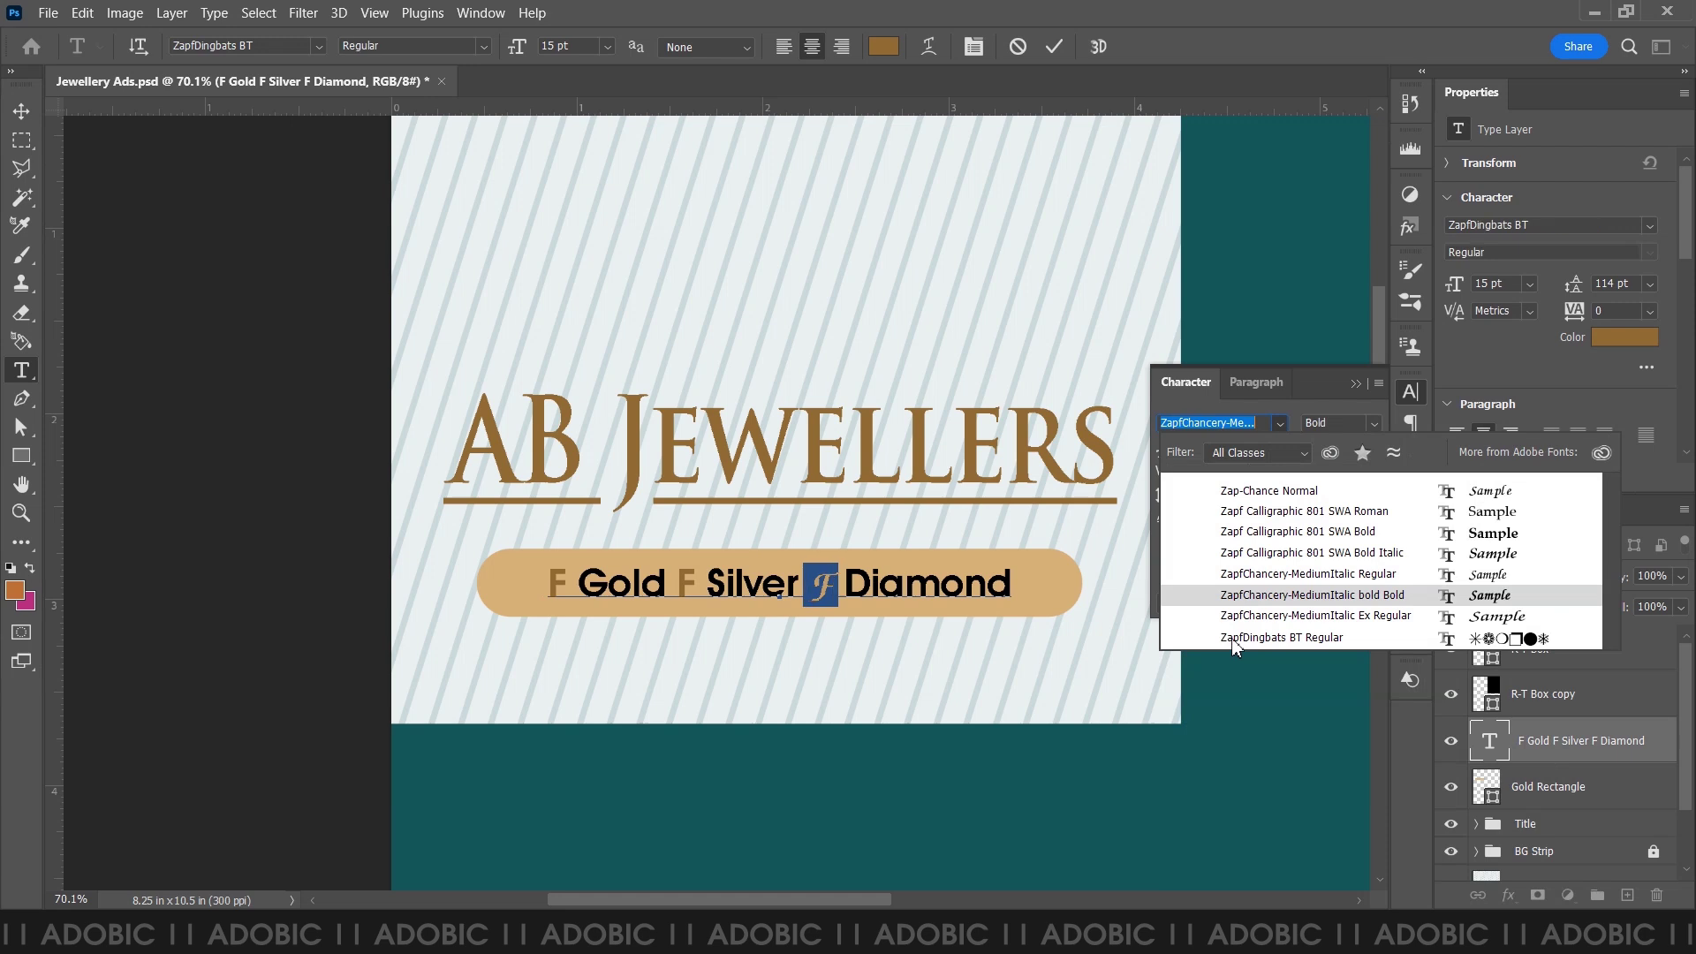
{"action": "left_click", "coordinate": [1268, 638]}
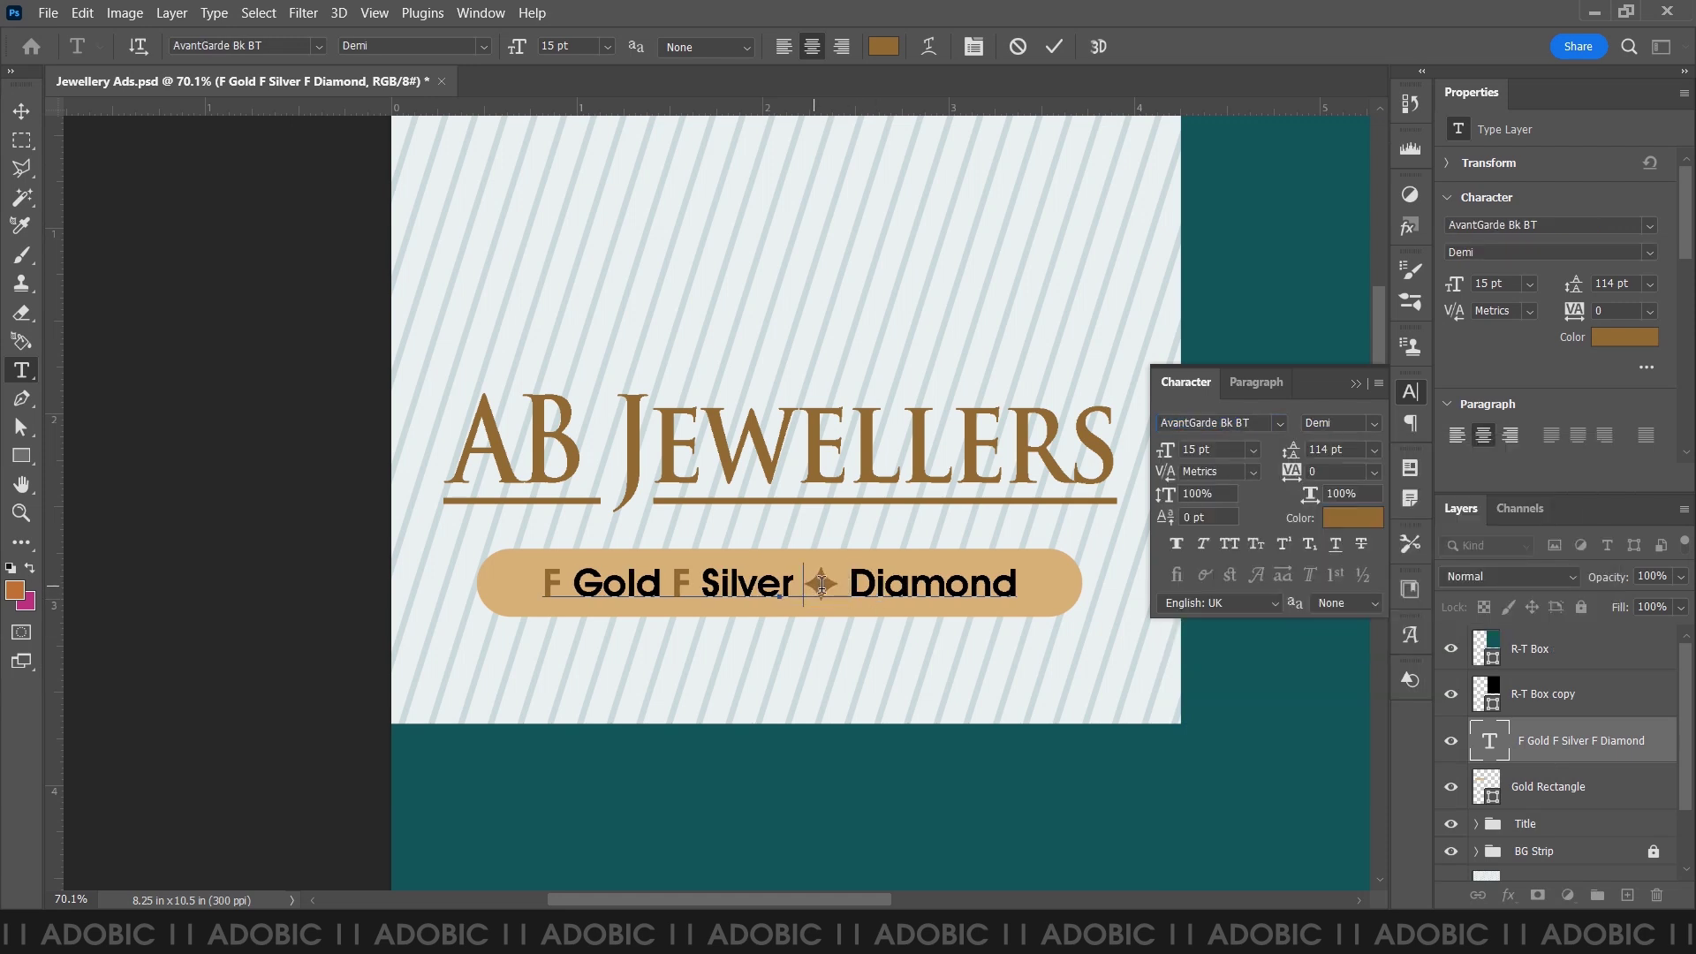
{"action": "key", "text": "ctrl+c"}
{"action": "double_click", "coordinate": [681, 583]}
{"action": "key", "text": "ctrl+v"}
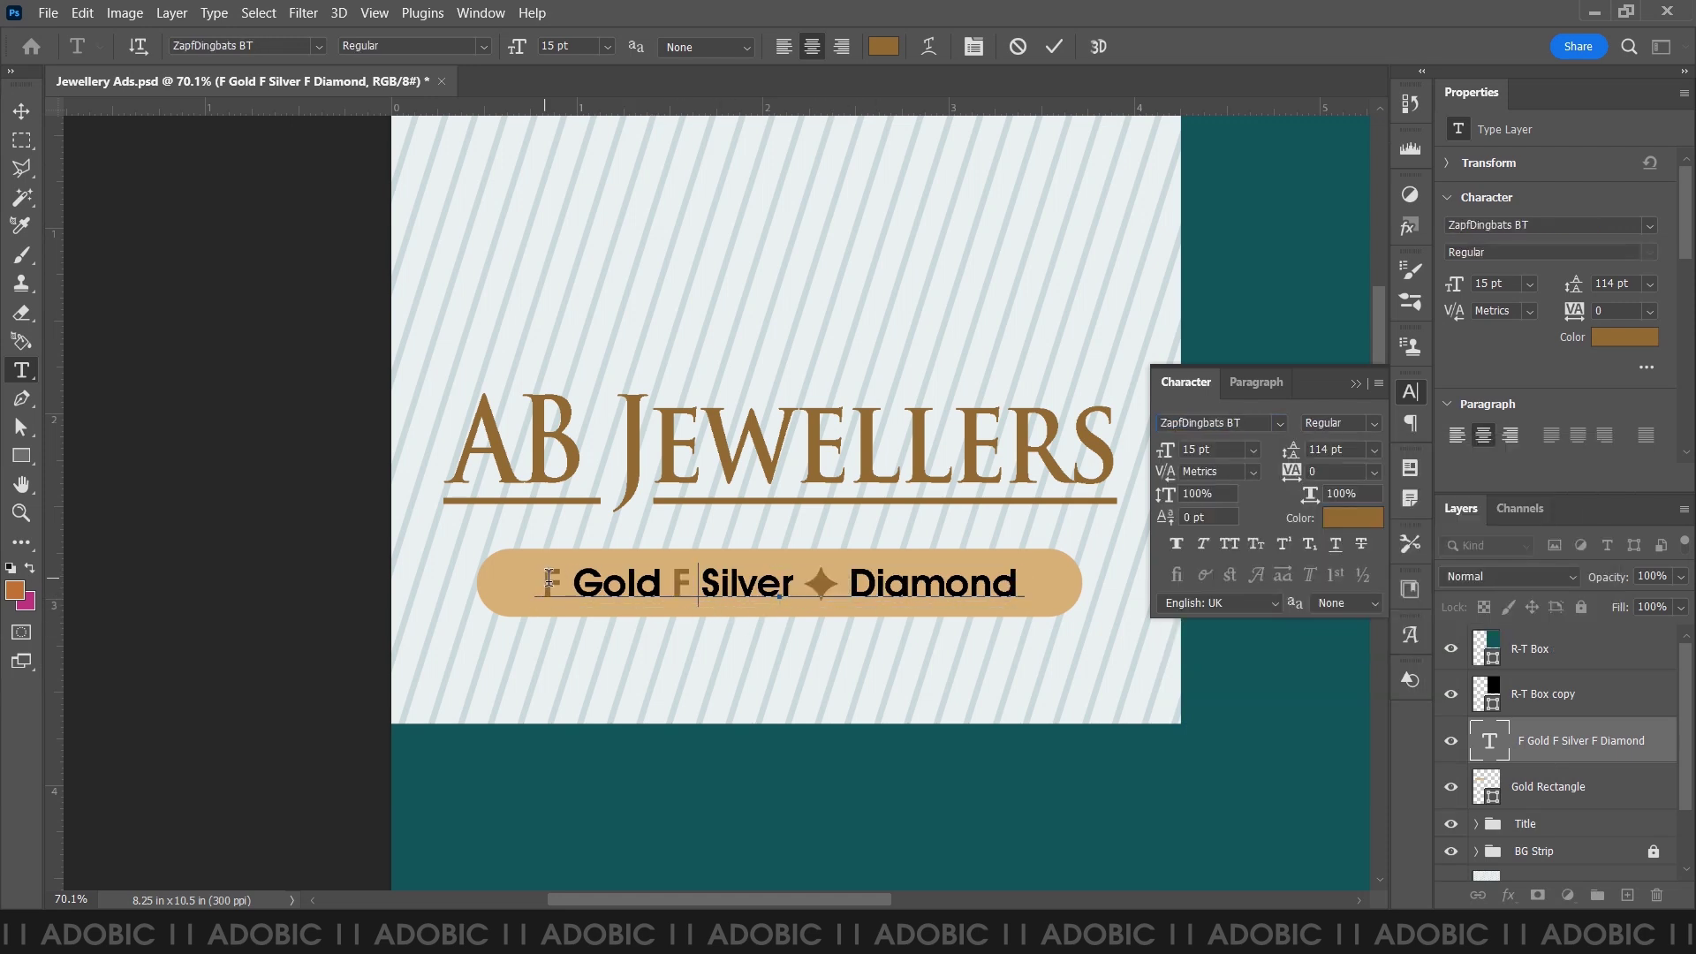
{"action": "left_click", "coordinate": [542, 581]}
{"action": "key", "text": "shift+Right"}
{"action": "key", "text": "ctrl+v"}
- Set the whole banner text to 16 pt with tracking 10
{"action": "key", "text": "ctrl+a"}
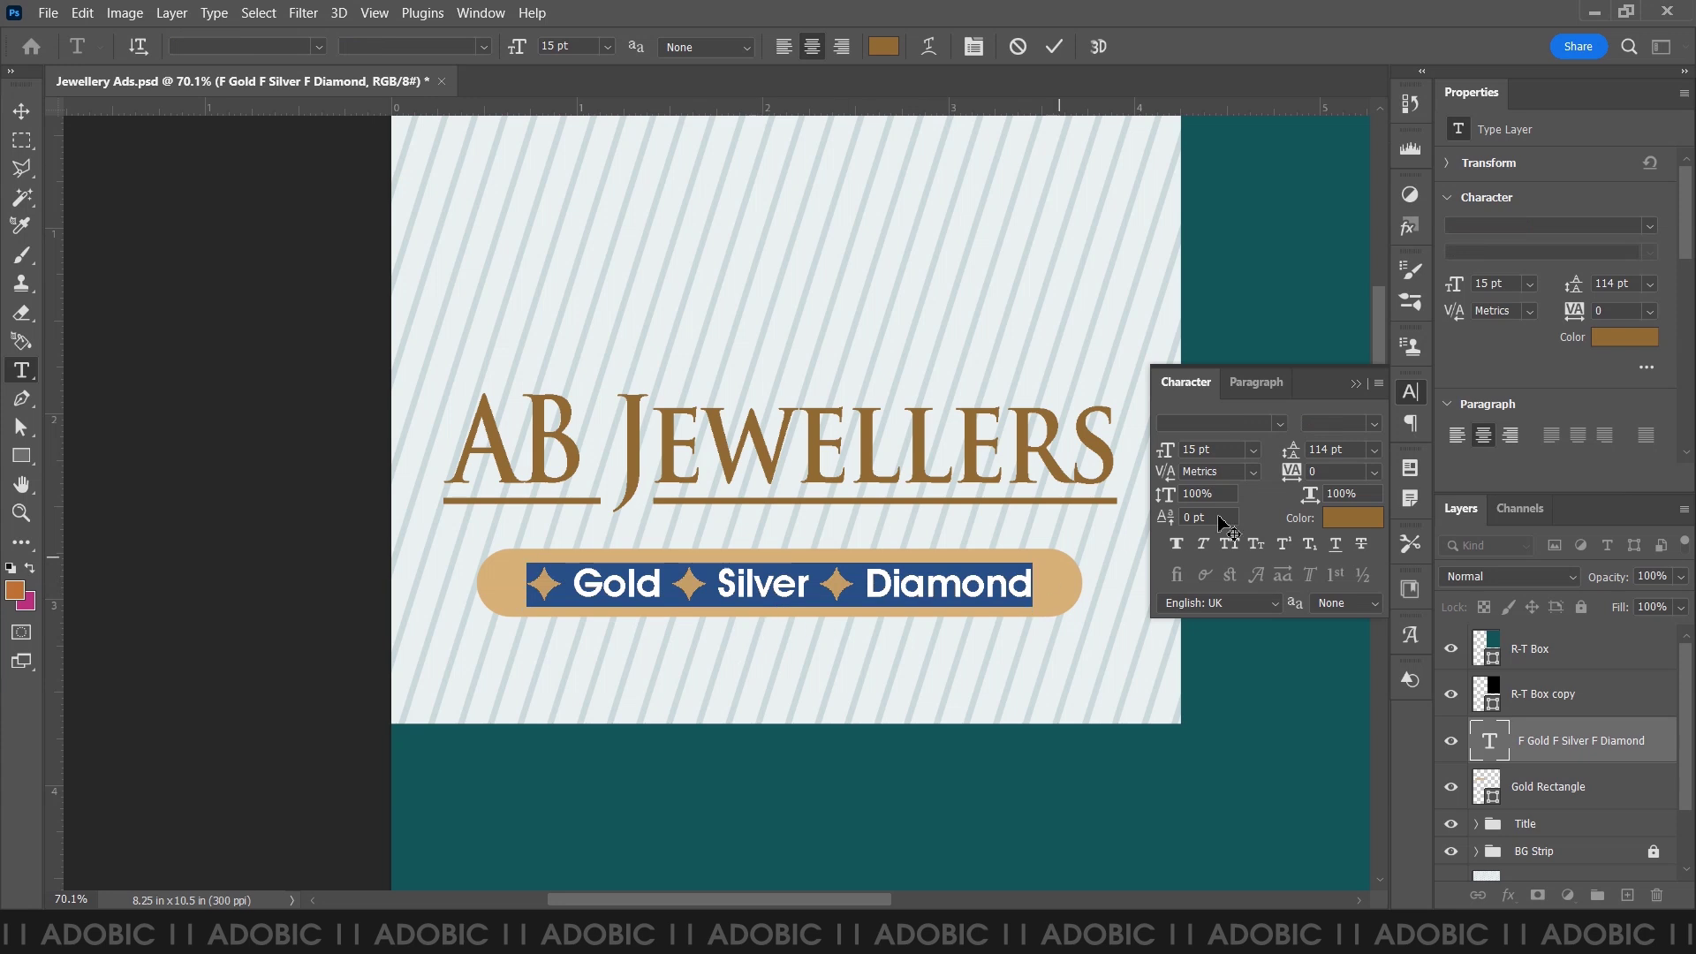
{"action": "type", "text": "25"}
{"action": "key", "text": "Return"}
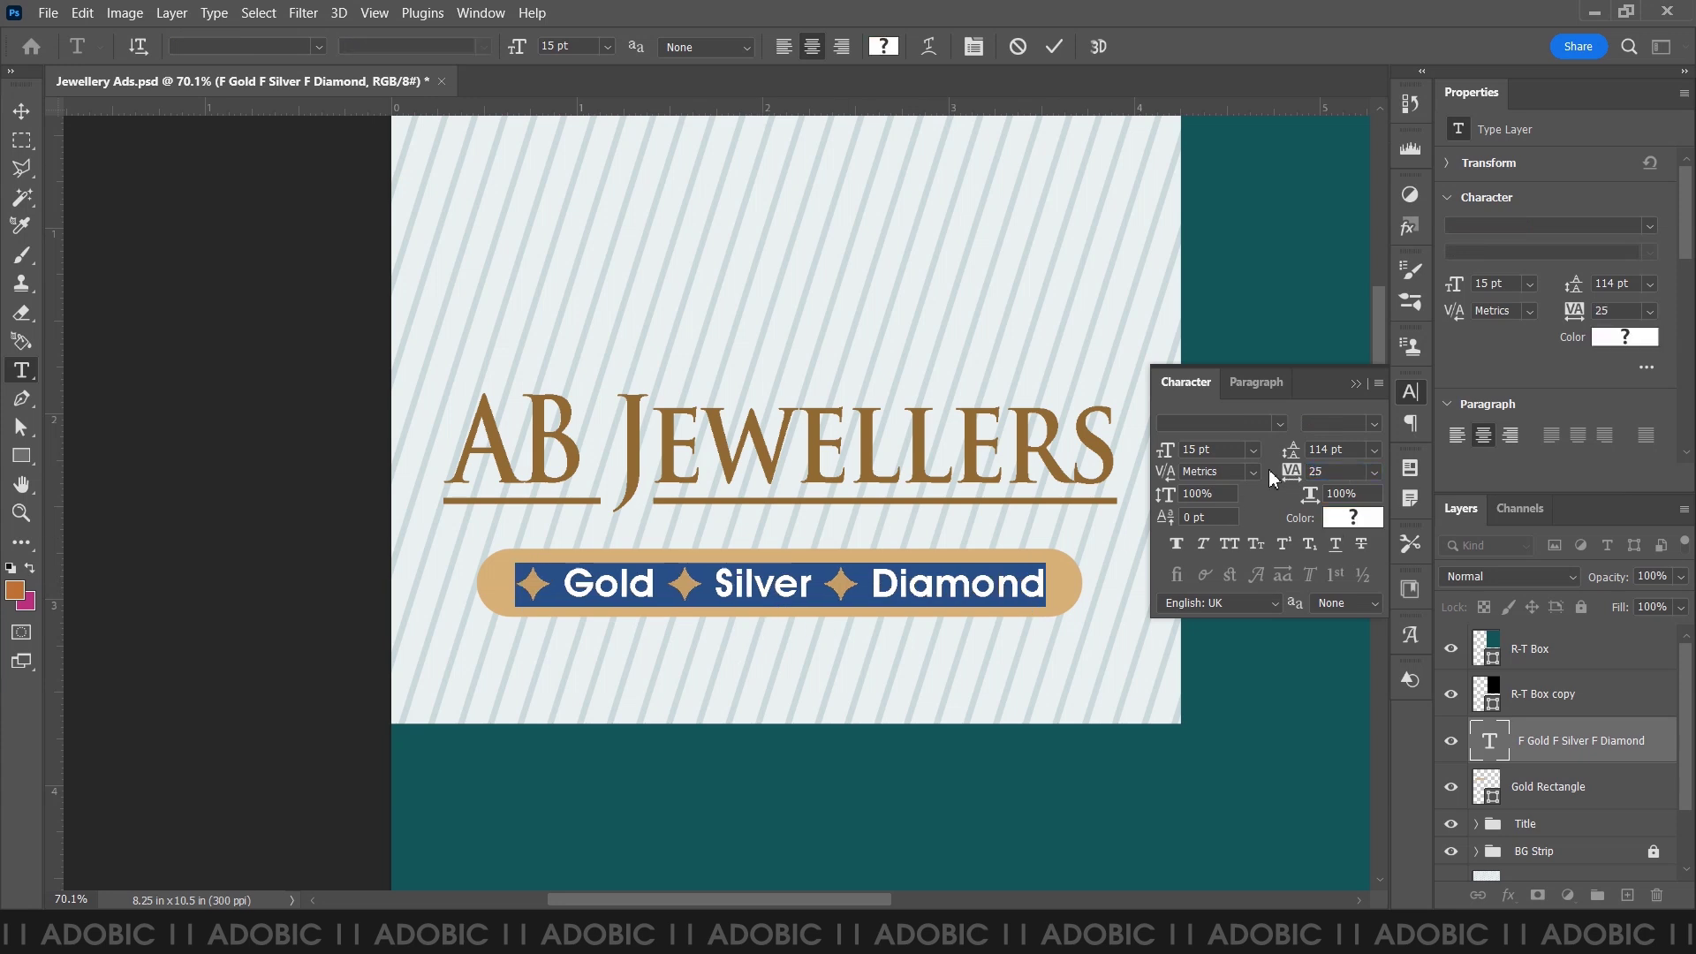
{"action": "key", "text": "Up"}
{"action": "left_click", "coordinate": [1338, 471]}
{"action": "type", "text": "10"}
{"action": "key", "text": "Return"}
{"action": "left_click", "coordinate": [21, 110]}
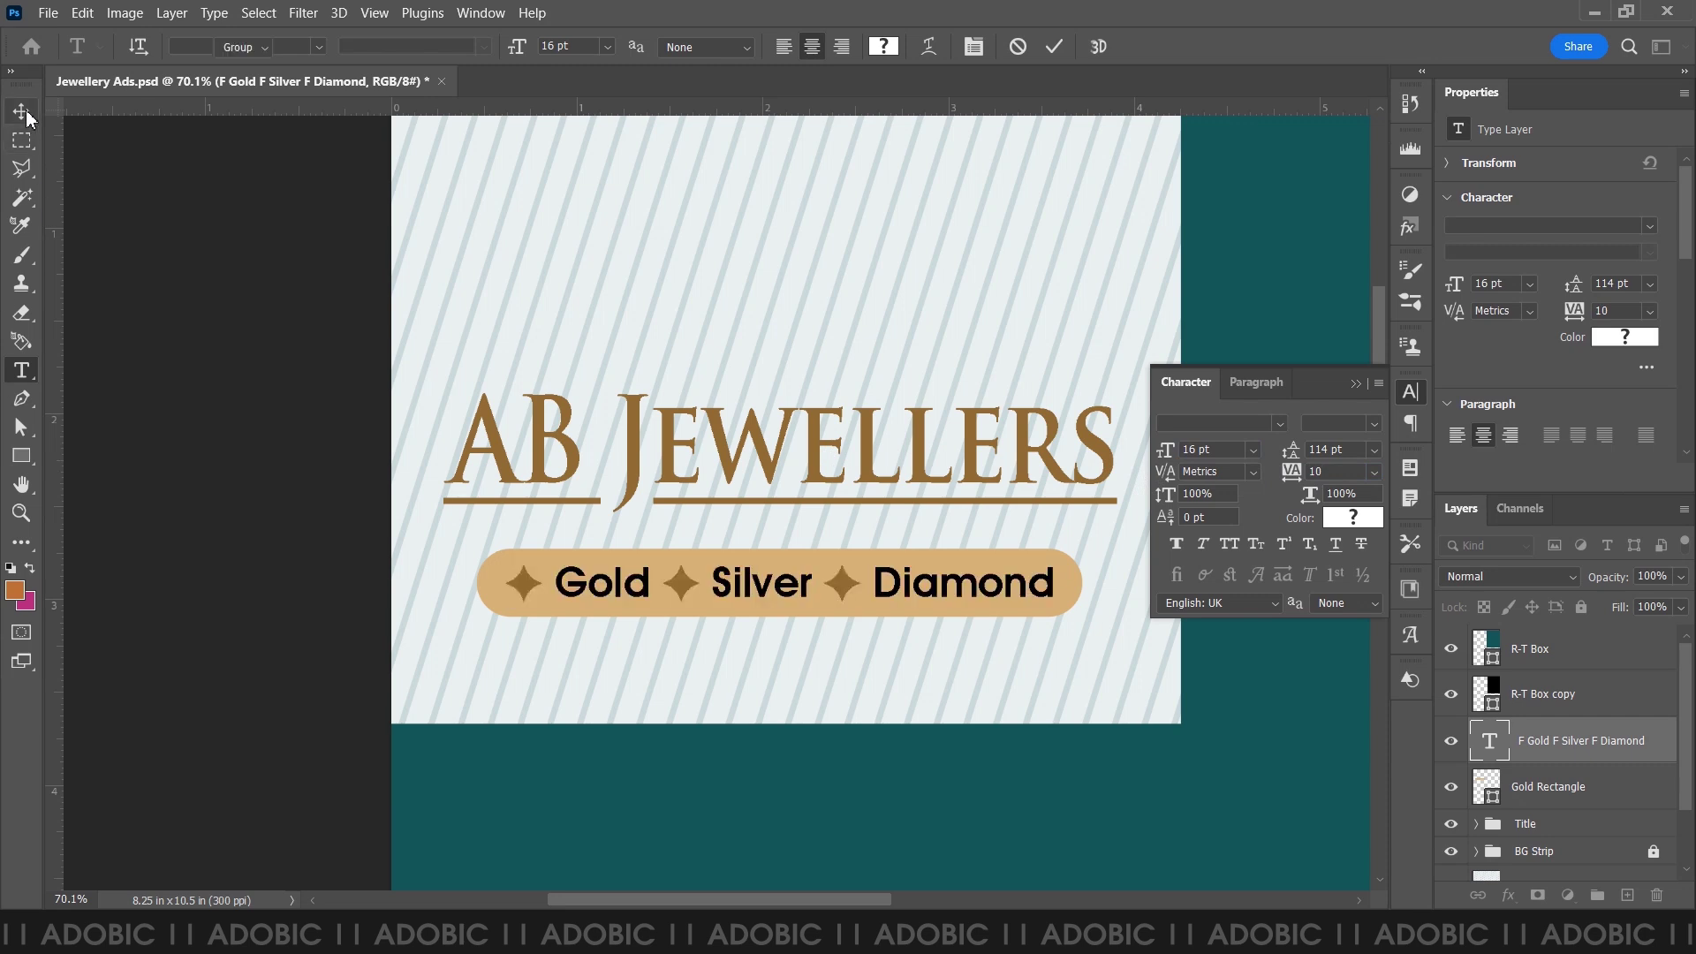
- Group the banner text with Gold Rectangle and name the group 'Gold Silver Diamond'
{"action": "left_click", "coordinate": [1543, 802], "text": "shift"}
{"action": "key", "text": "ctrl+g"}
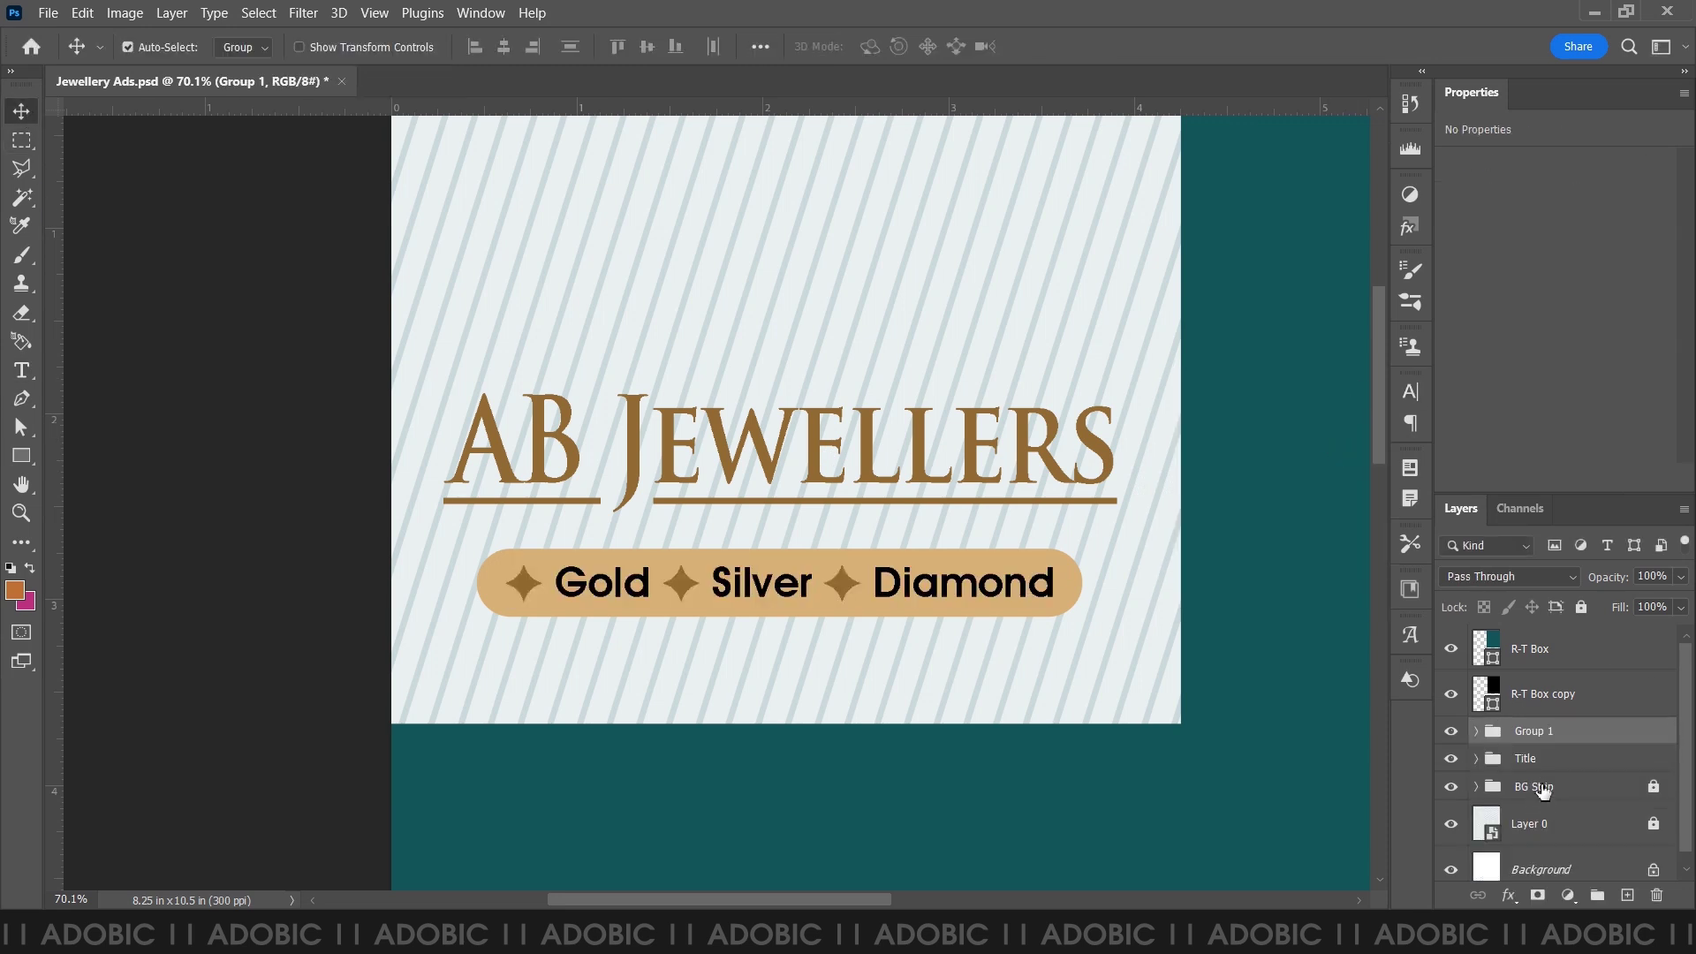
{"action": "double_click", "coordinate": [1534, 731]}
{"action": "type", "text": "Diamond"}
{"action": "key", "text": "Return"}
{"action": "key", "text": "ctrl"}
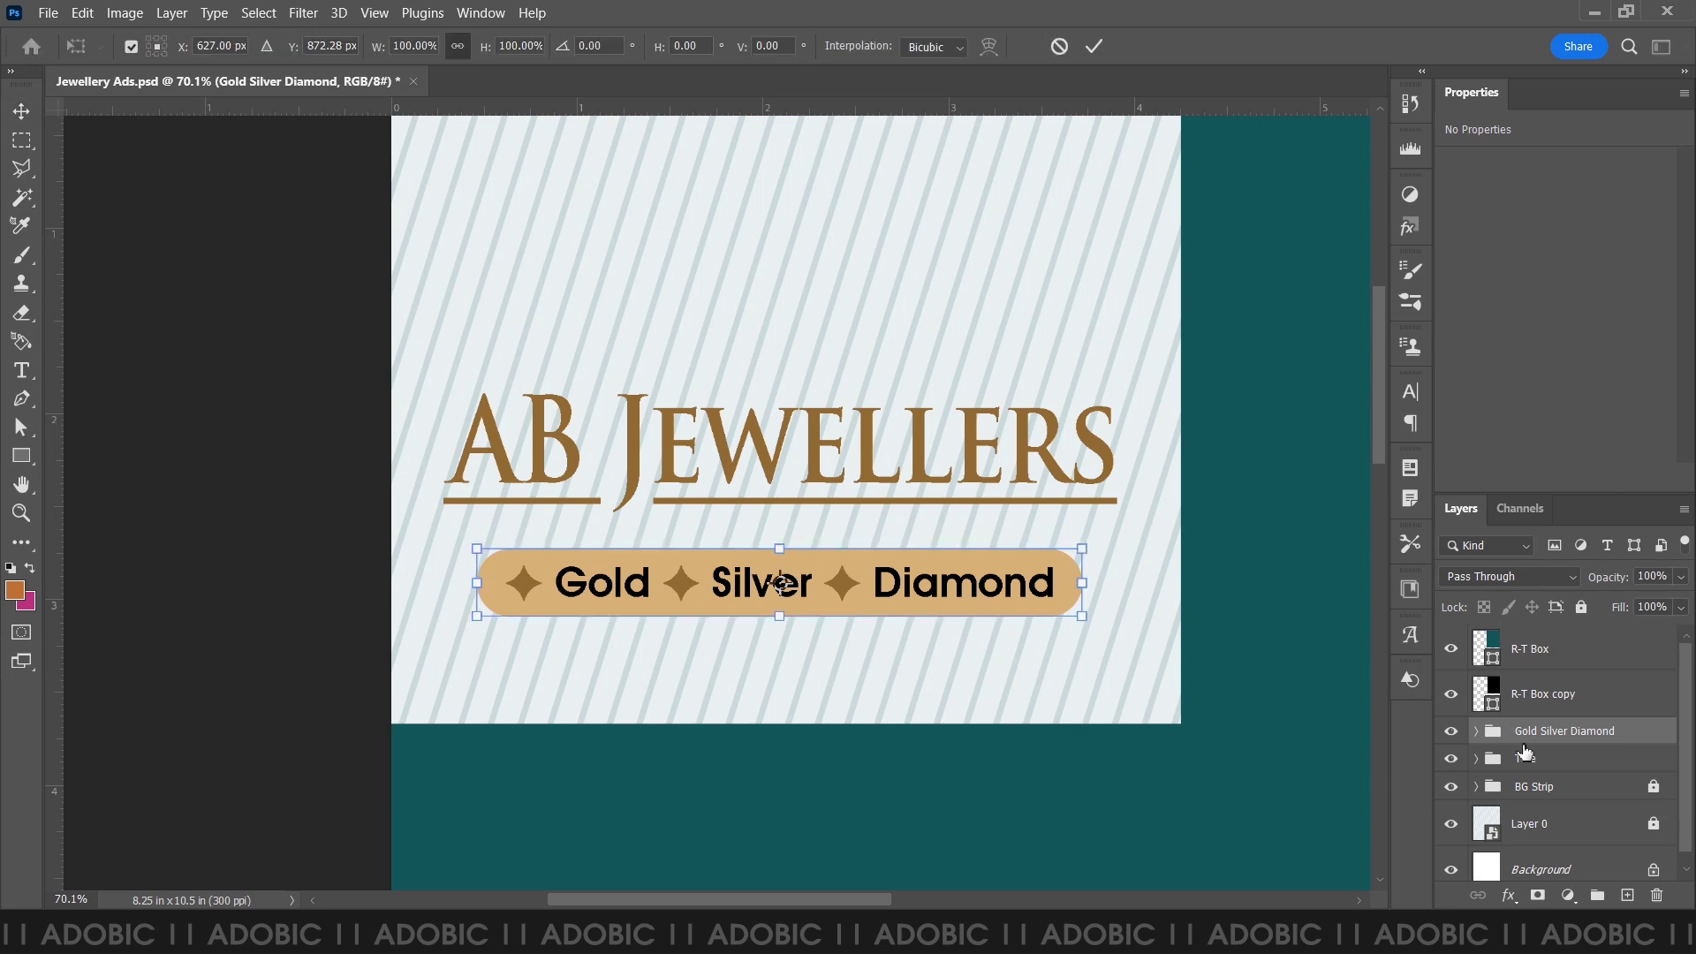
{"action": "scroll", "coordinate": [787, 436], "scroll_direction": "down", "scroll_amount": 3}
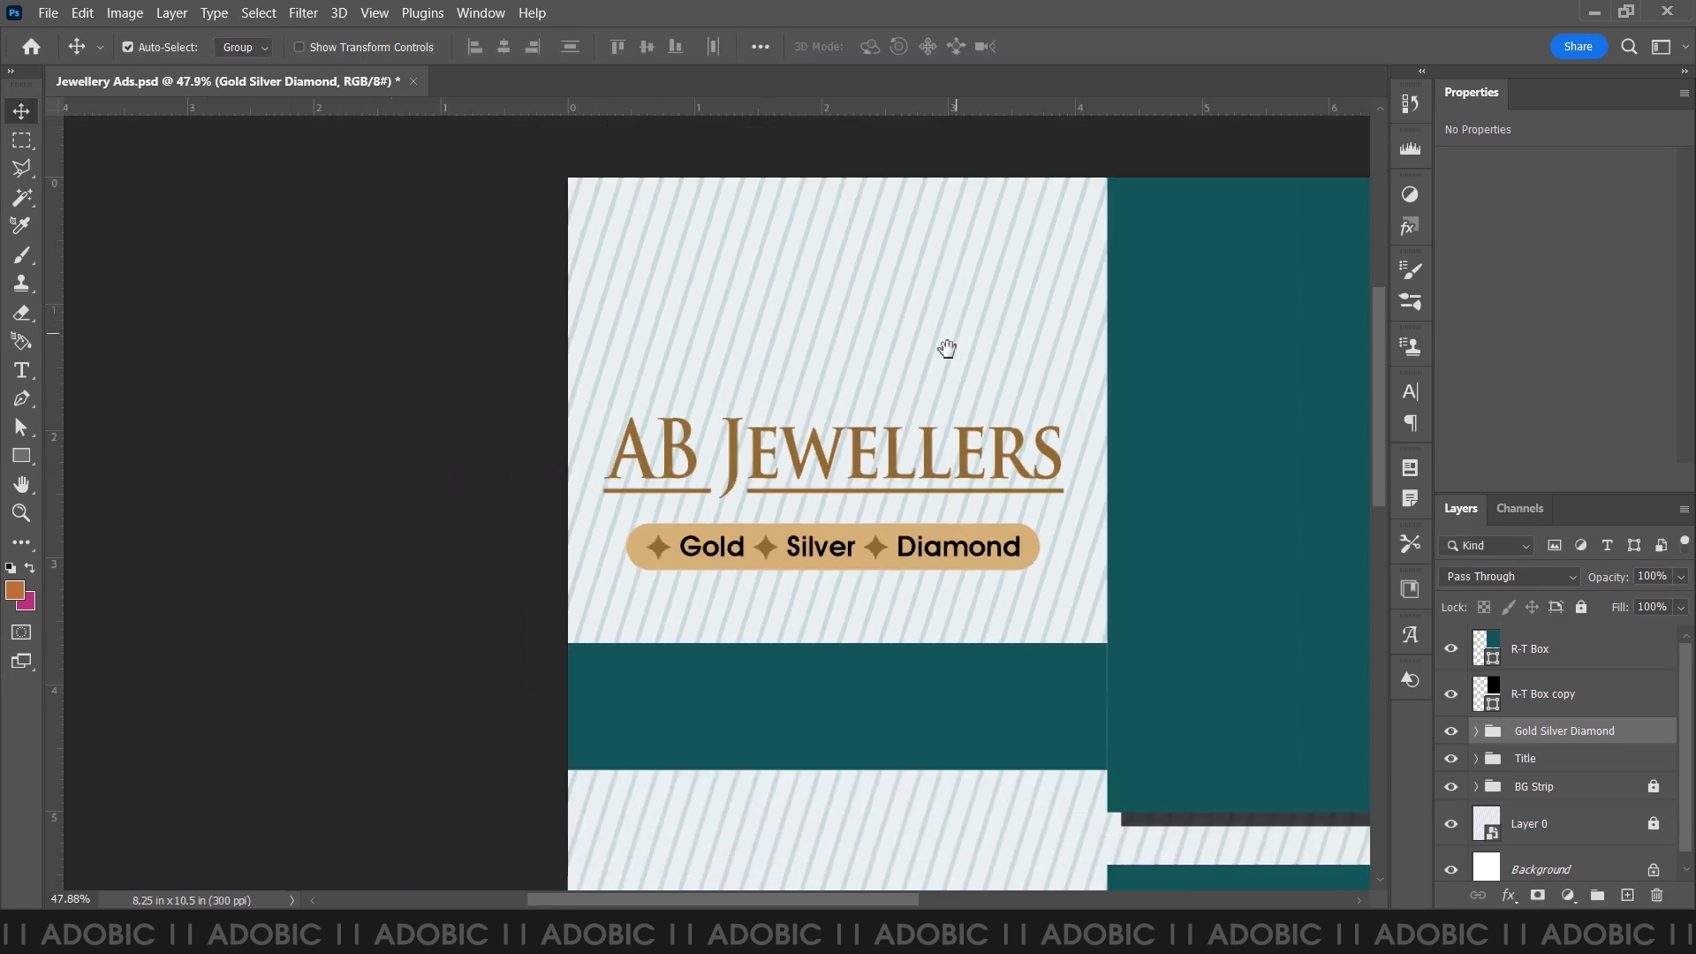
{"action": "scroll", "coordinate": [389, 292], "scroll_direction": "down", "scroll_amount": 4}
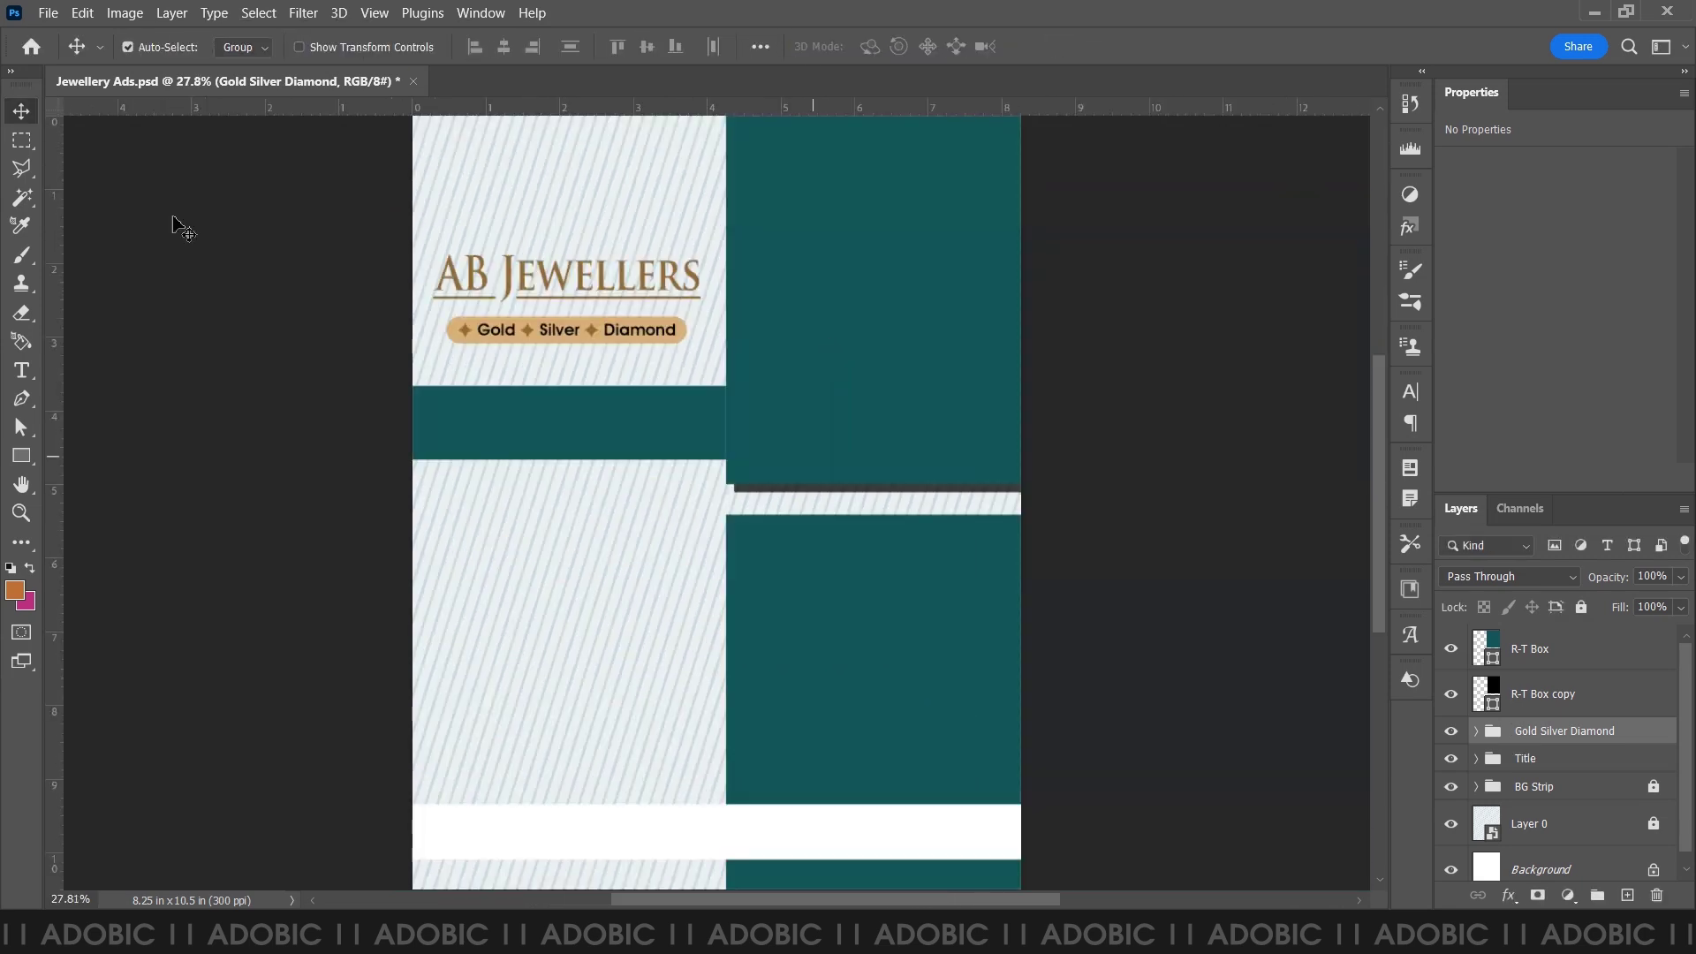
{"action": "left_click", "coordinate": [48, 13]}
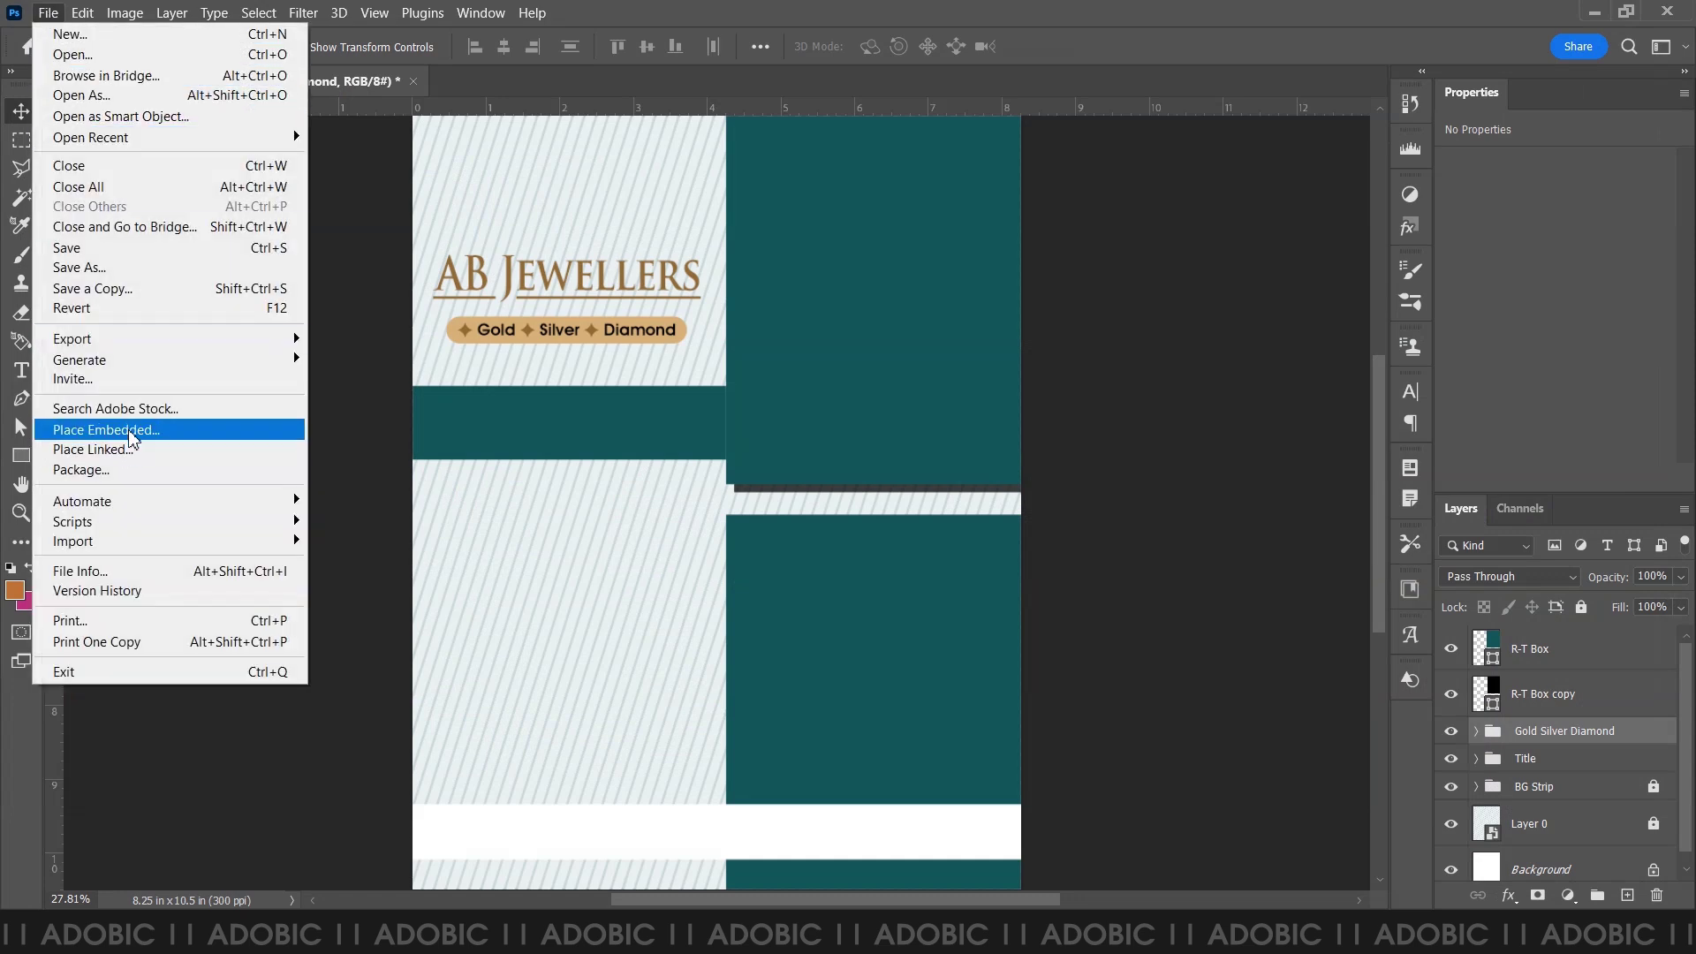
- Place-embed the Logo image above the AB JEWELLERS title, shrunk to about 68%
{"action": "left_click", "coordinate": [106, 429]}
{"action": "double_click", "coordinate": [1368, 181]}
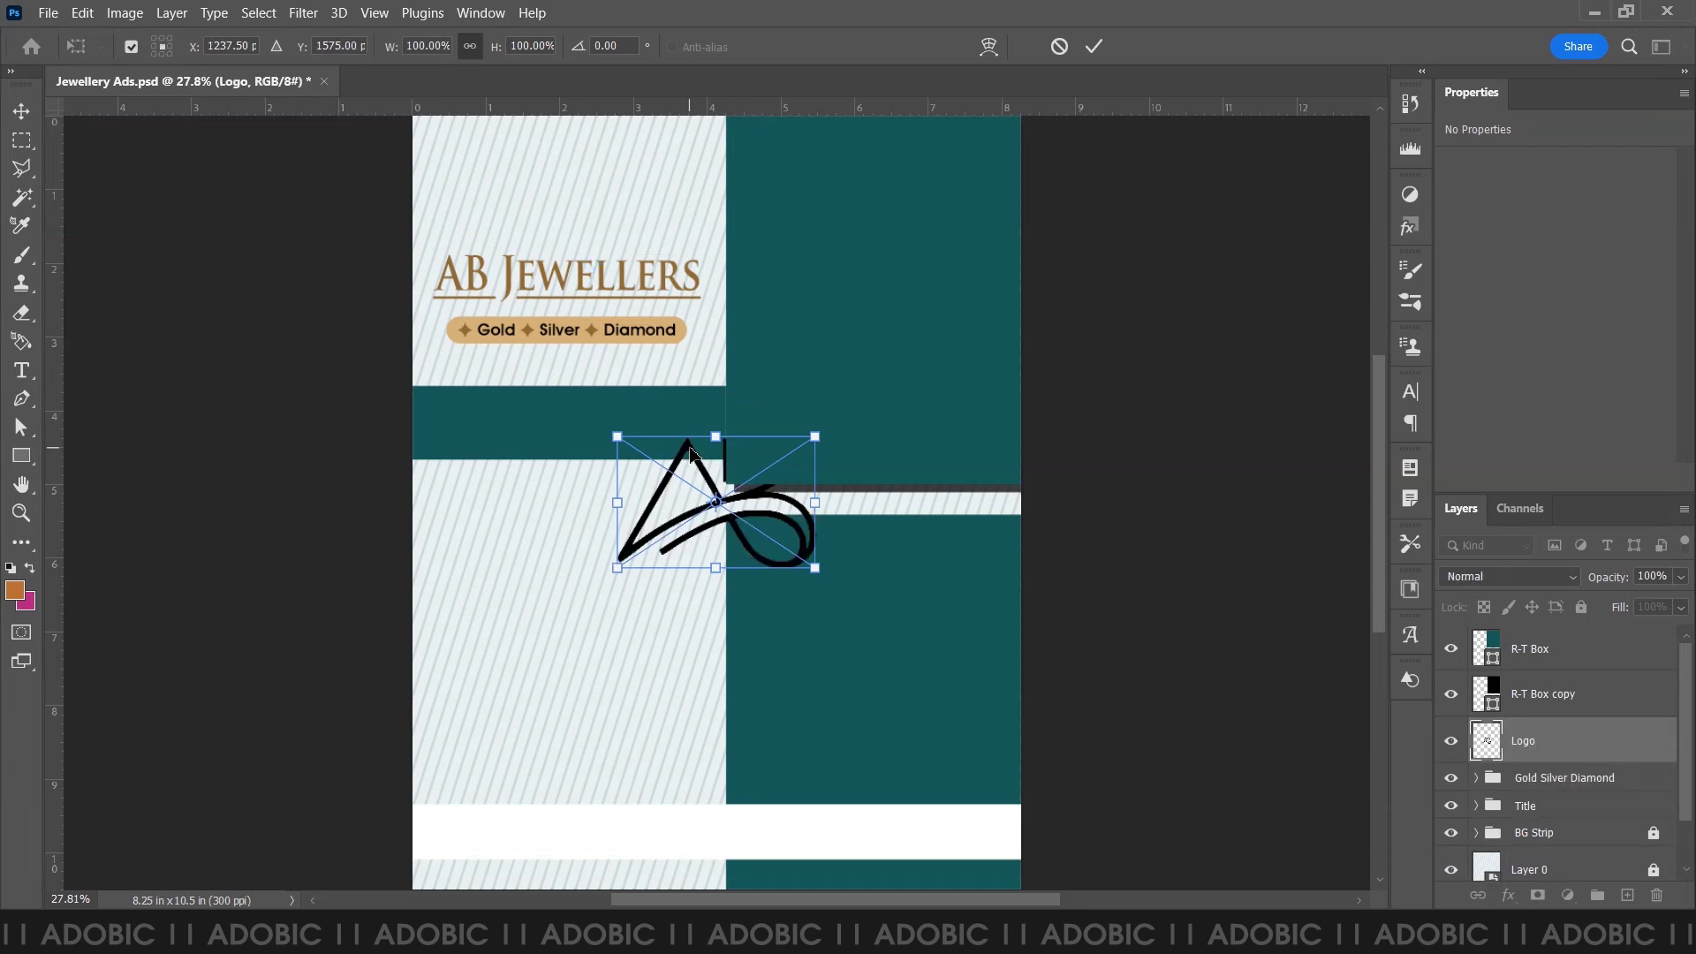
{"action": "left_click_drag", "start_coordinate": [697, 536], "coordinate": [582, 246]}
{"action": "left_click_drag", "start_coordinate": [703, 282], "coordinate": [643, 281]}
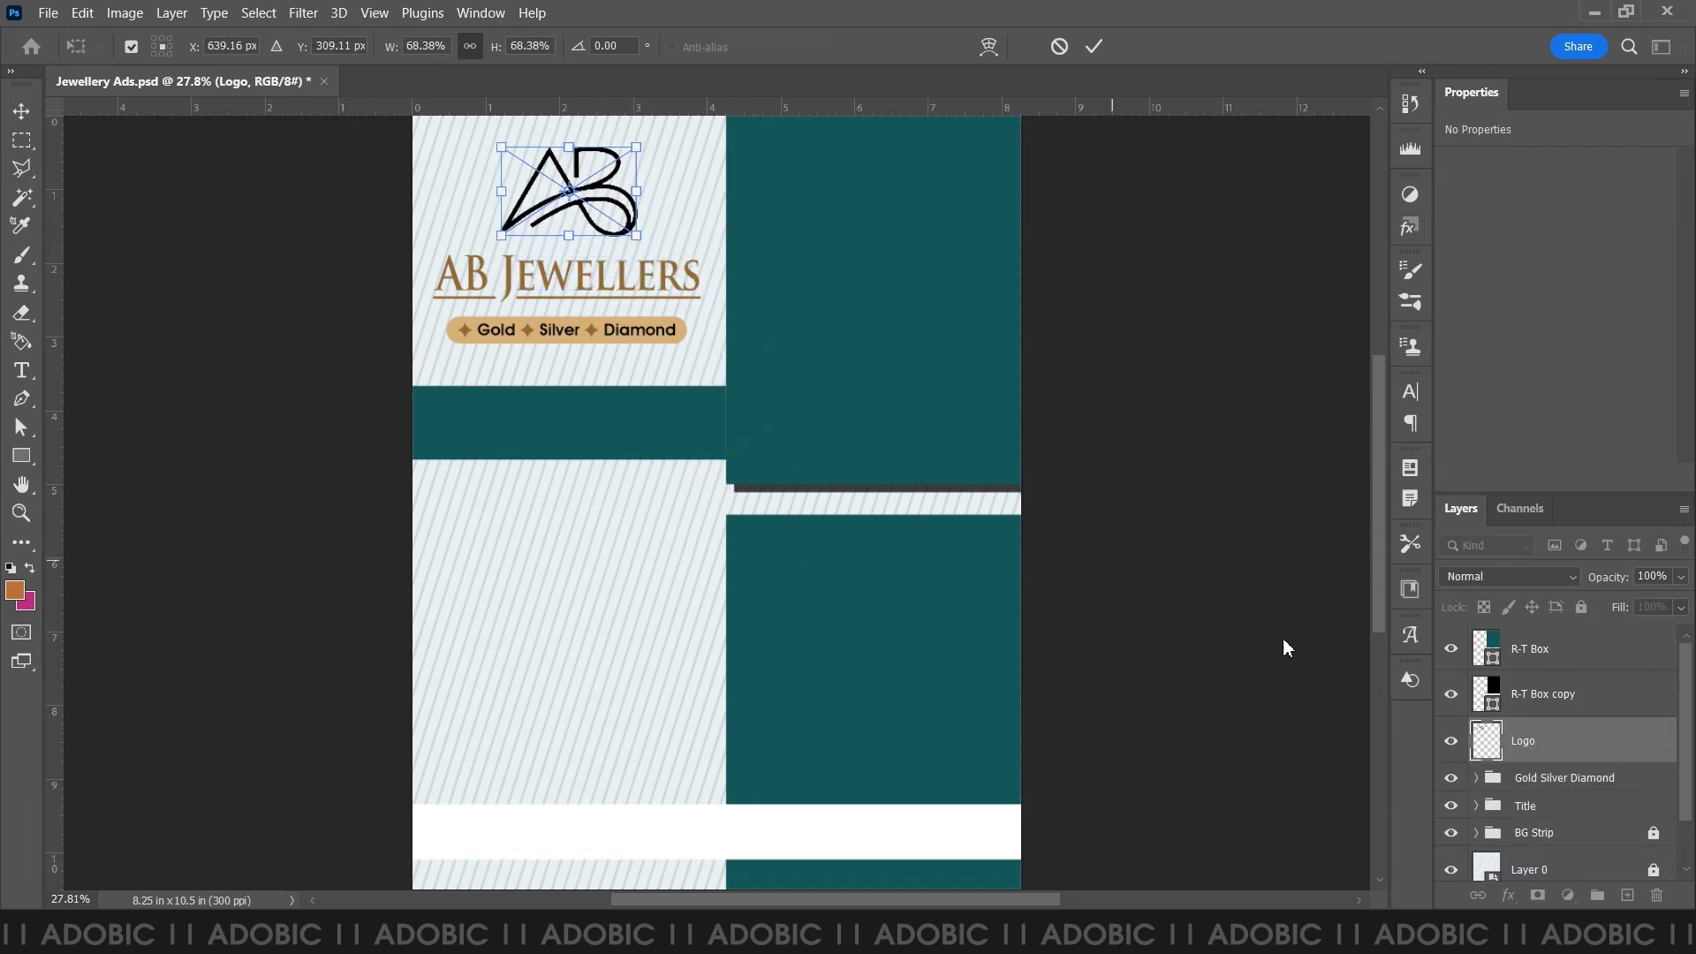
{"action": "key", "text": "Return"}
- Align the logo's horizontal centre with the Title group
{"action": "left_click", "coordinate": [1526, 806], "text": "ctrl"}
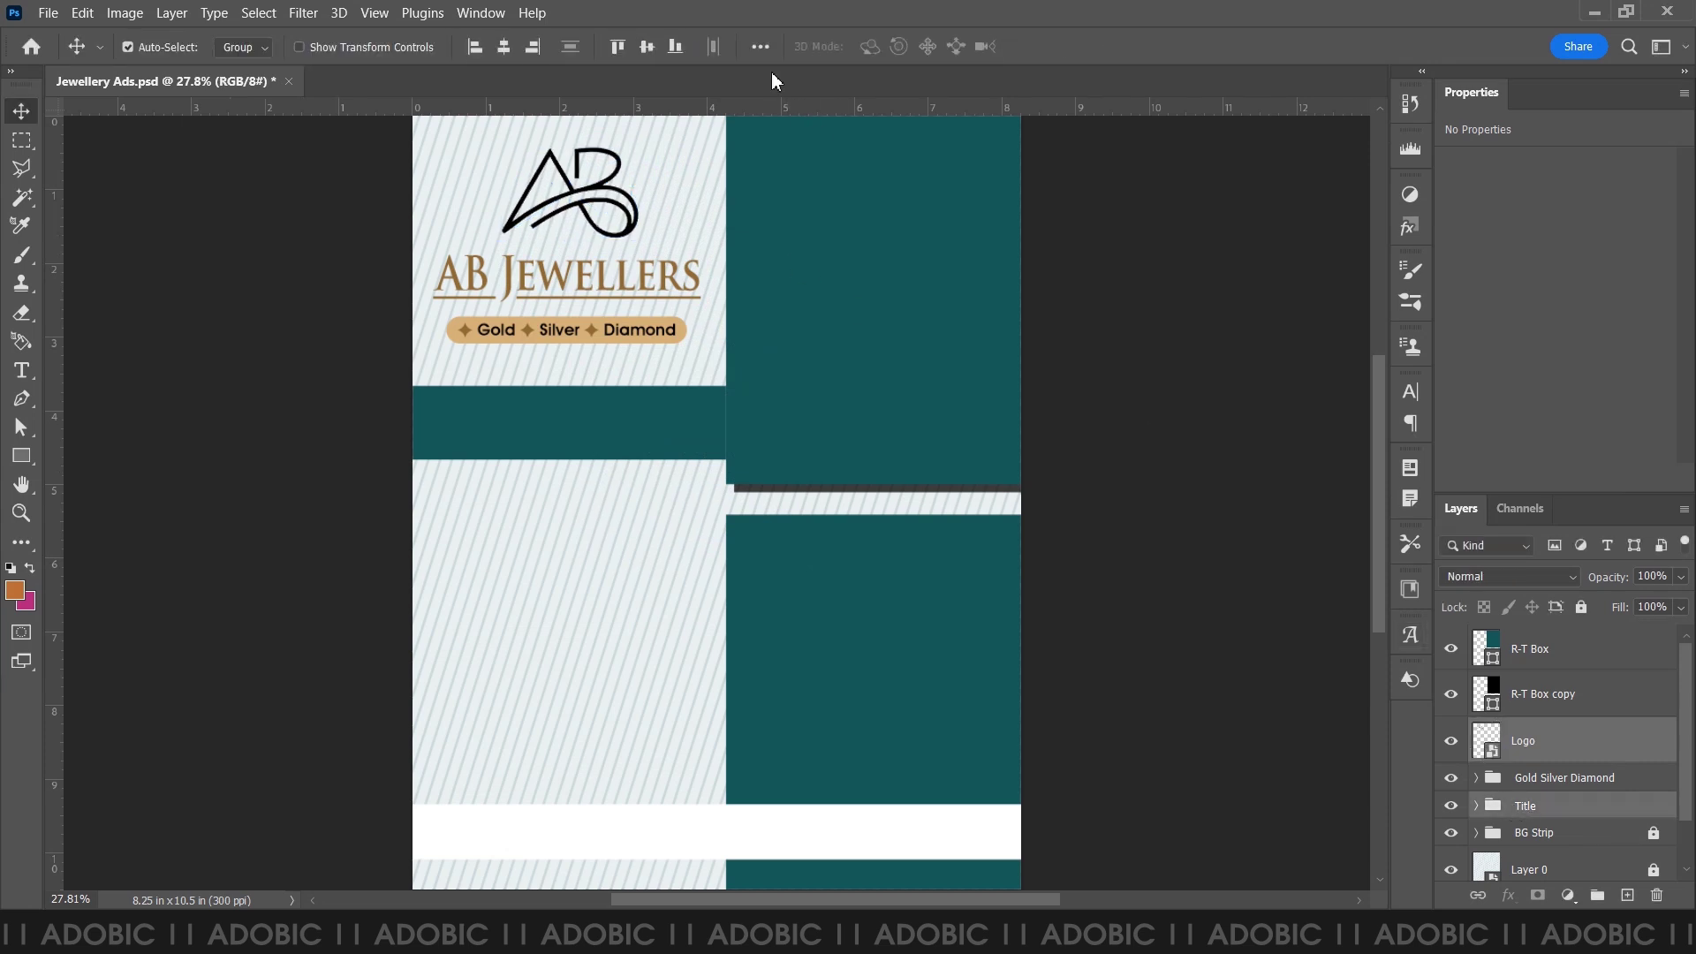
{"action": "left_click", "coordinate": [758, 48]}
{"action": "left_click", "coordinate": [825, 246]}
{"action": "left_click", "coordinate": [809, 262]}
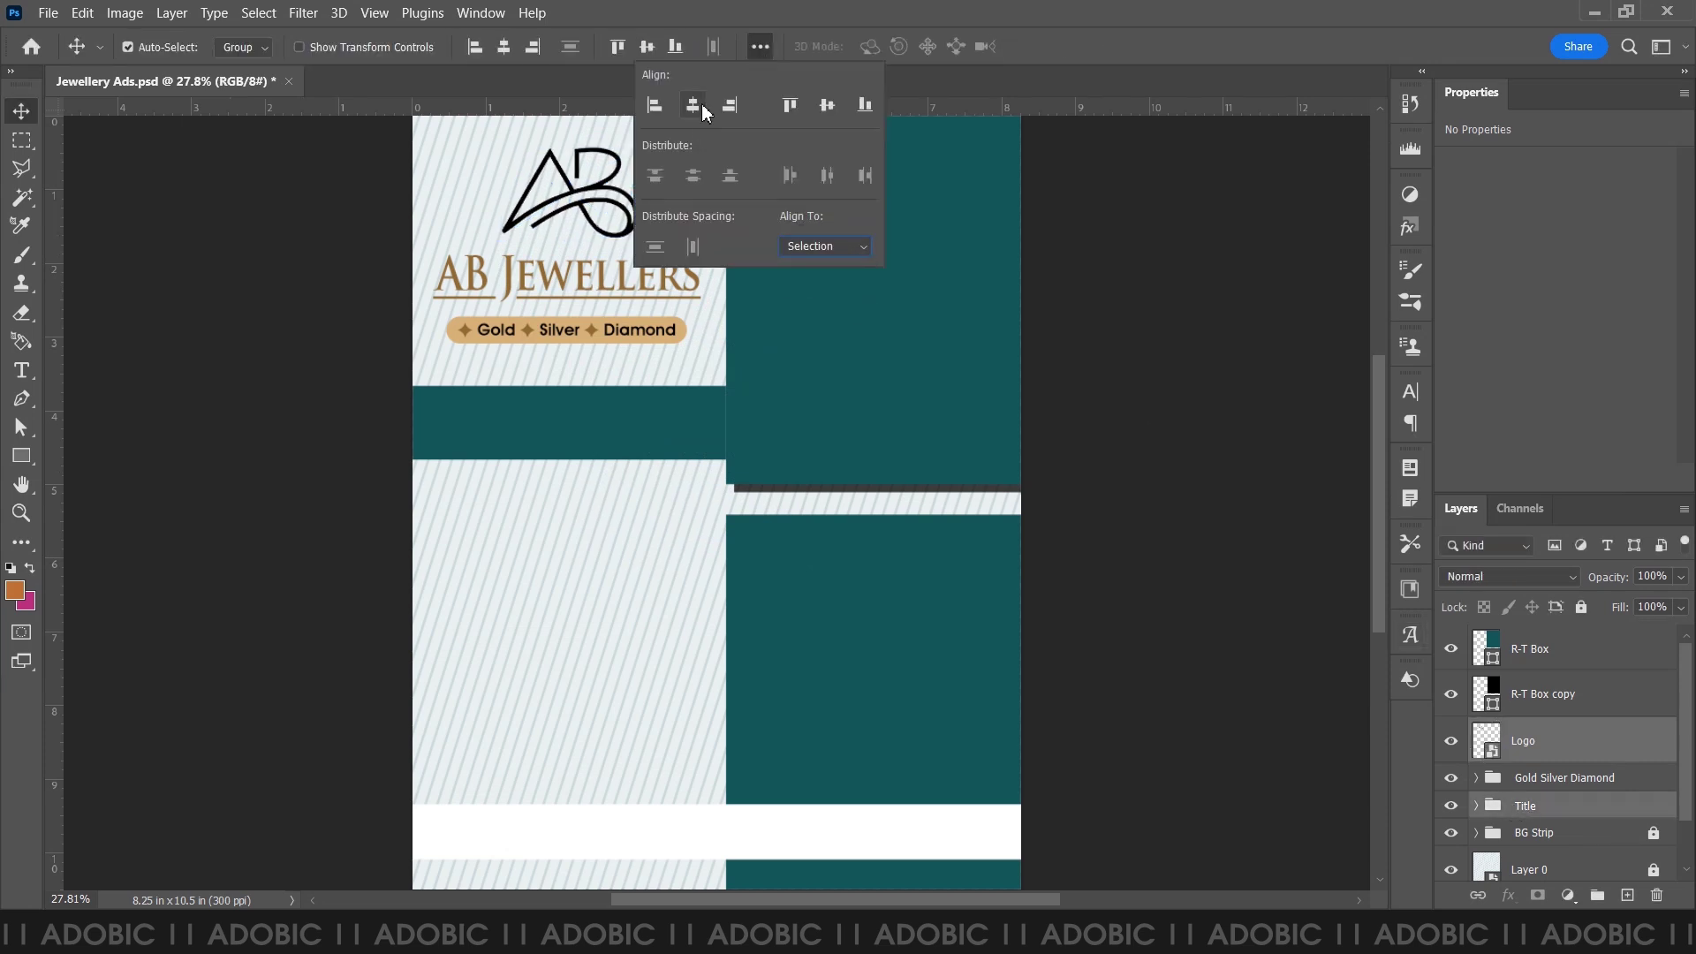
{"action": "left_click", "coordinate": [693, 105]}
- Scale the logo to about 63% and nudge it down slightly
{"action": "left_click", "coordinate": [1553, 740]}
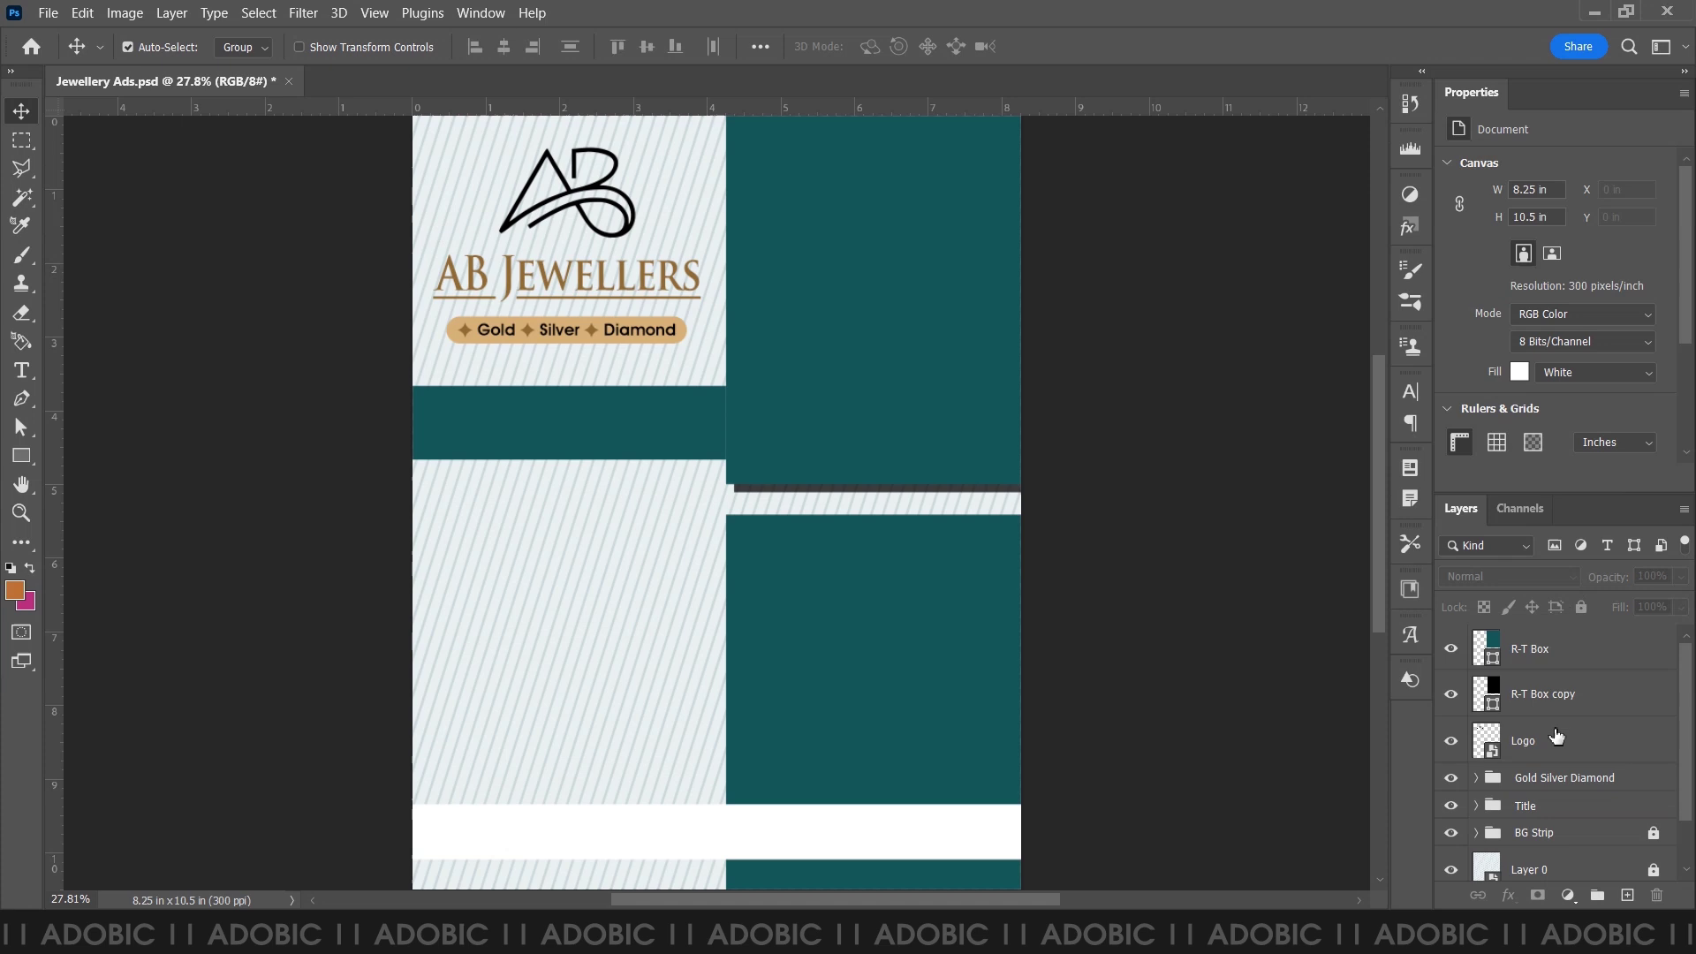
{"action": "key", "text": "ctrl+t"}
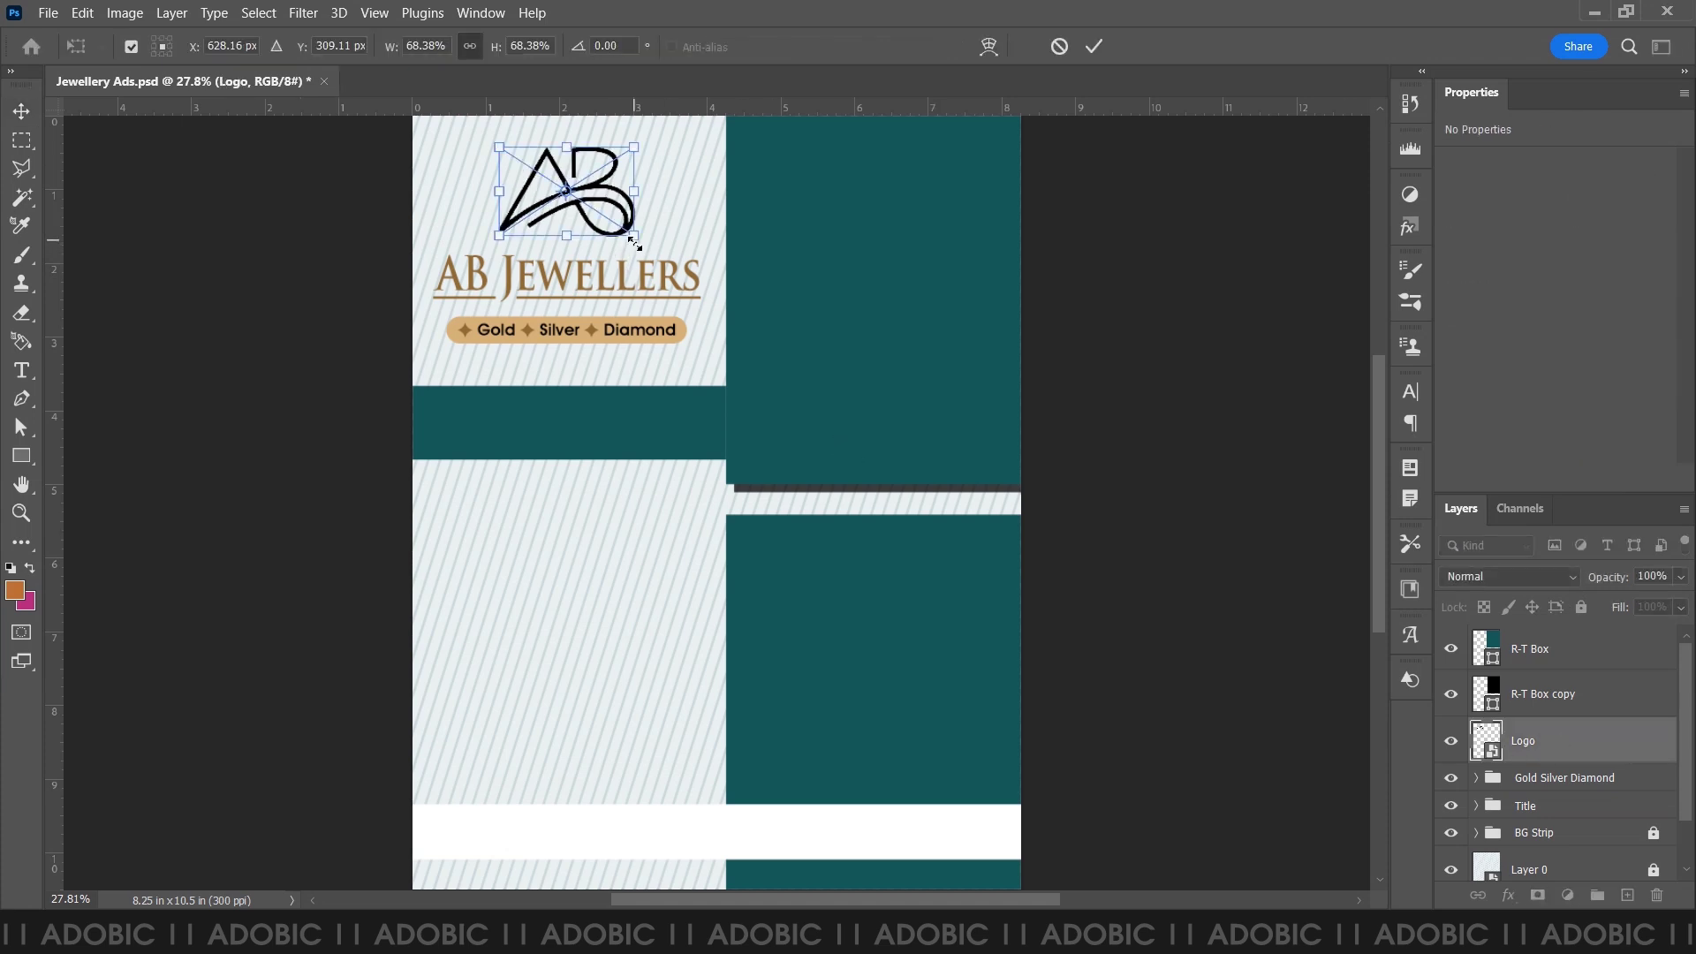
{"action": "left_click_drag", "start_coordinate": [634, 243], "coordinate": [630, 239]}
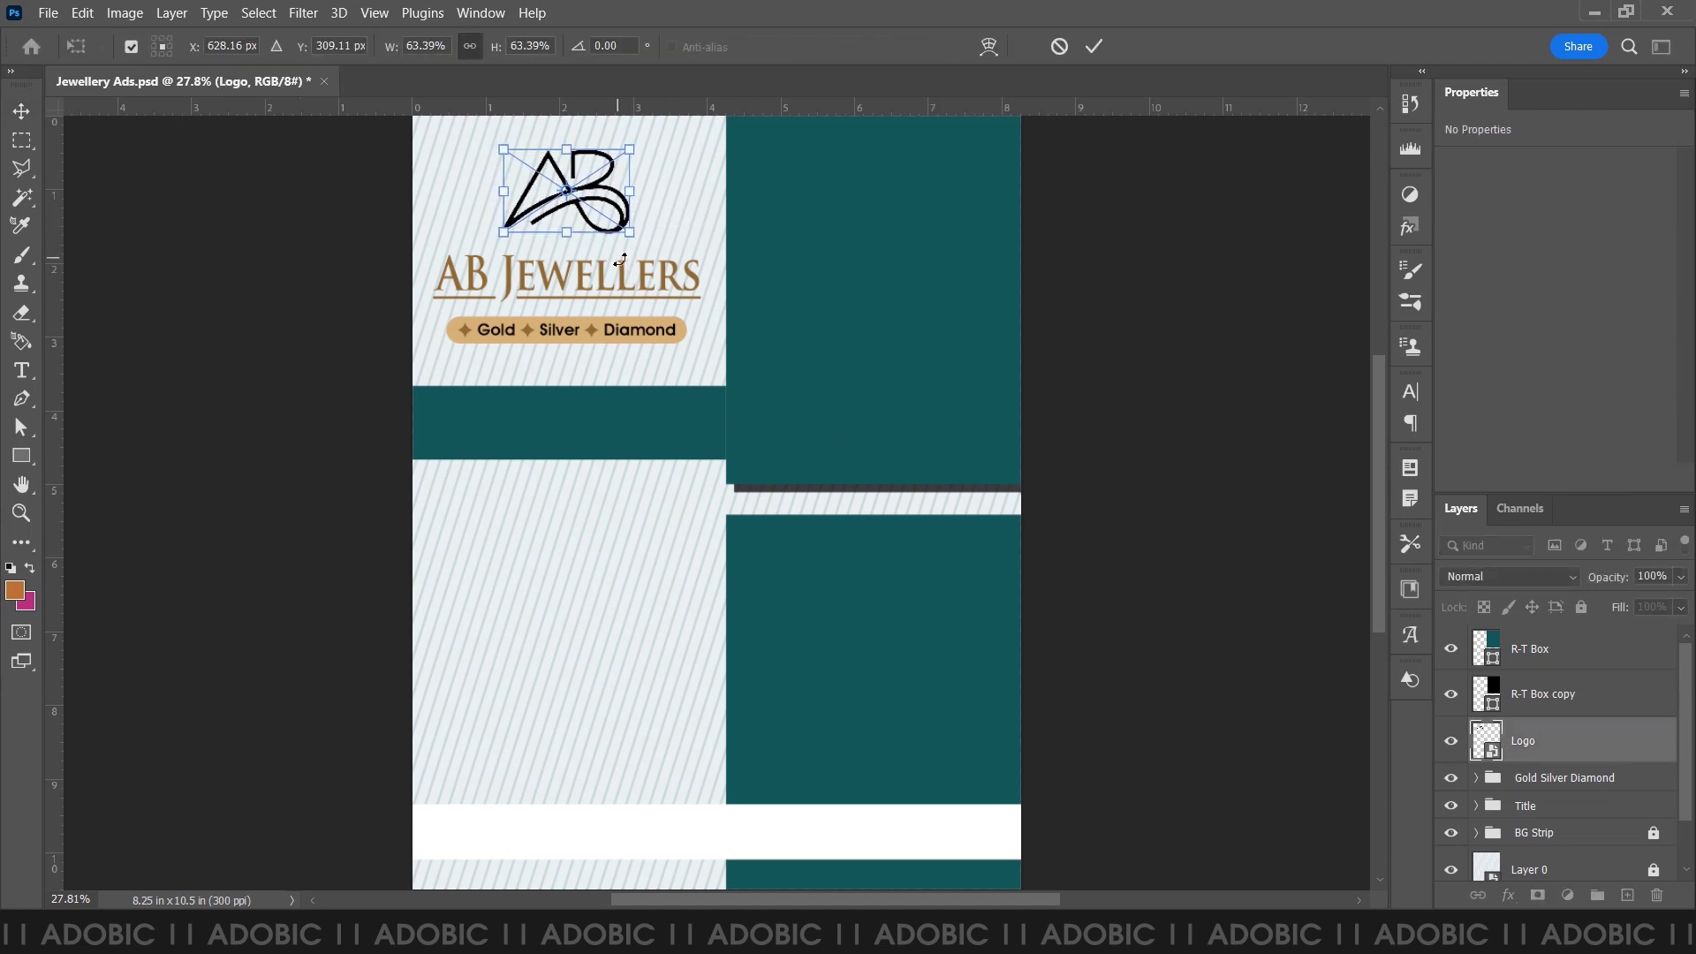
{"action": "key", "text": "Down"}
{"action": "key", "text": "Down"}
{"action": "key", "text": "Return"}
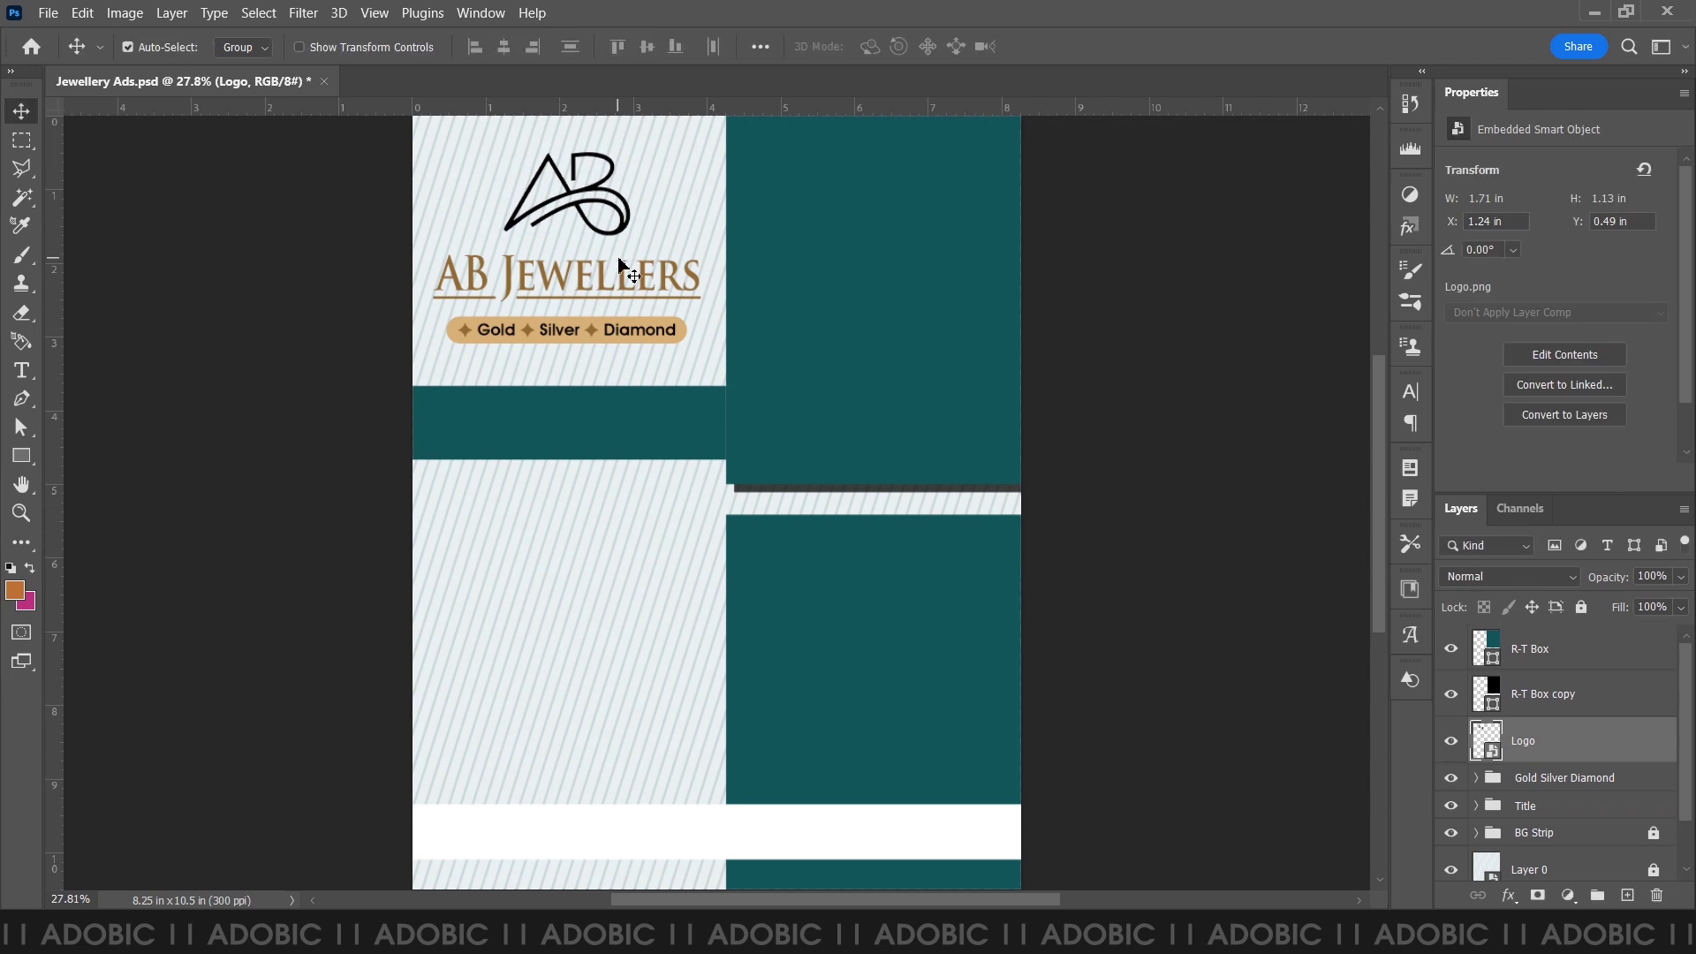
- Move the Title group above Gold Silver Diamond in the layer stack
{"action": "left_click", "coordinate": [1543, 783]}
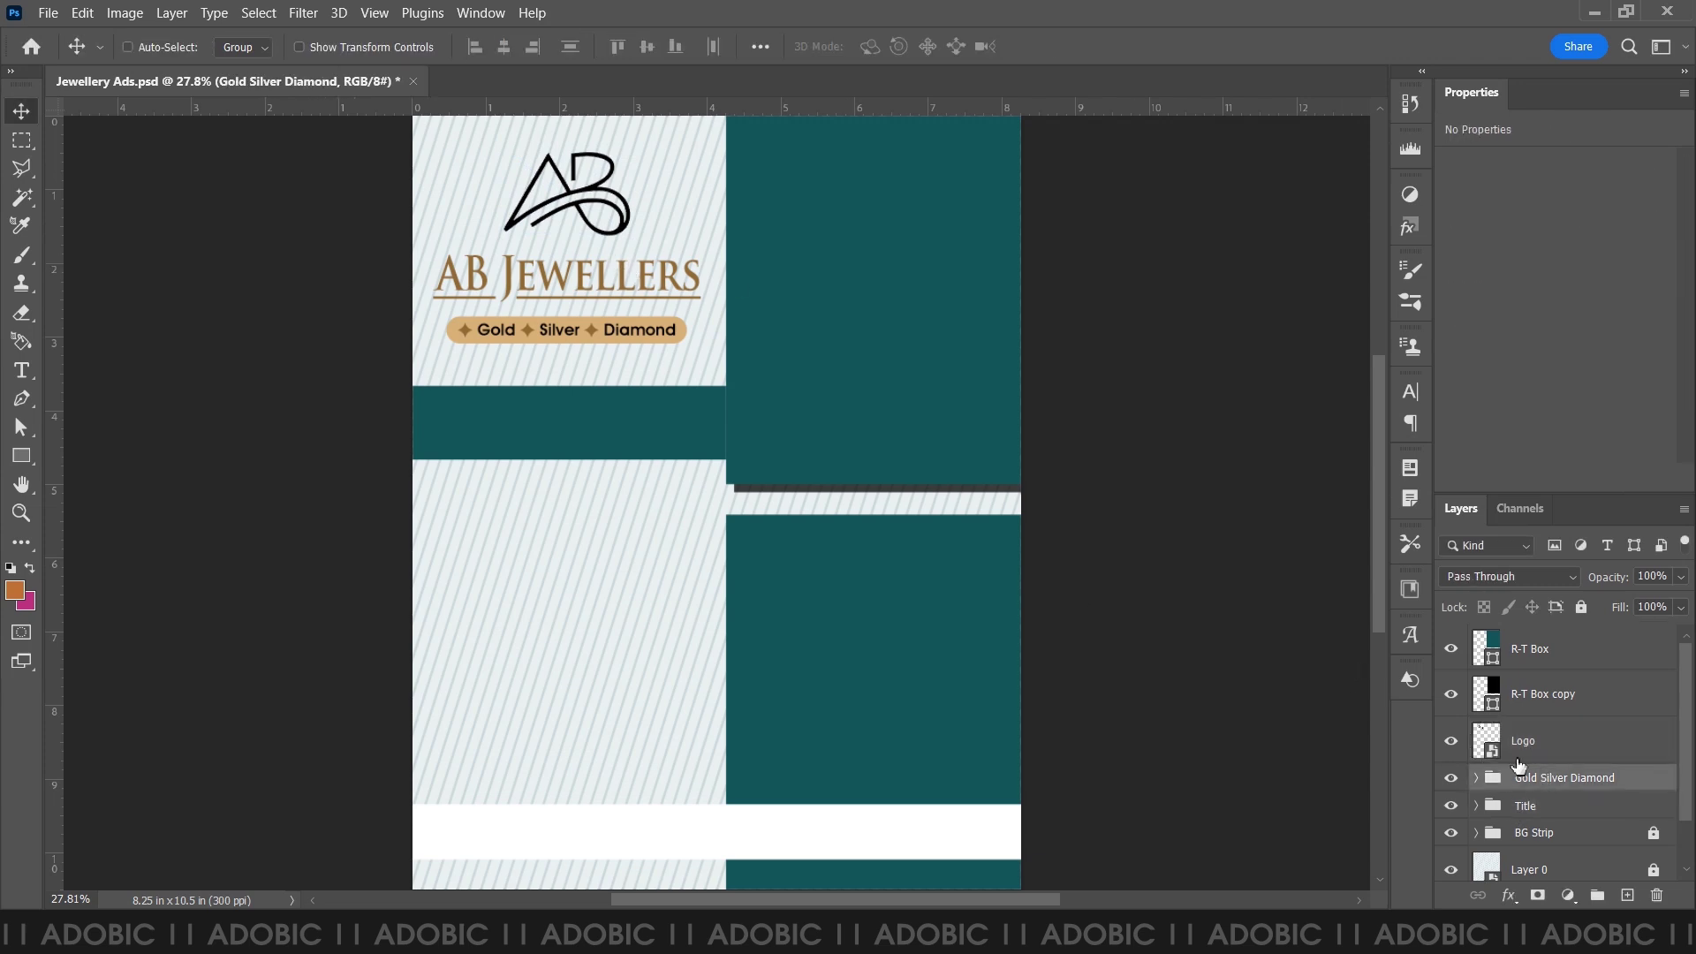
{"action": "key", "text": "ctrl+t"}
{"action": "key", "text": "Return"}
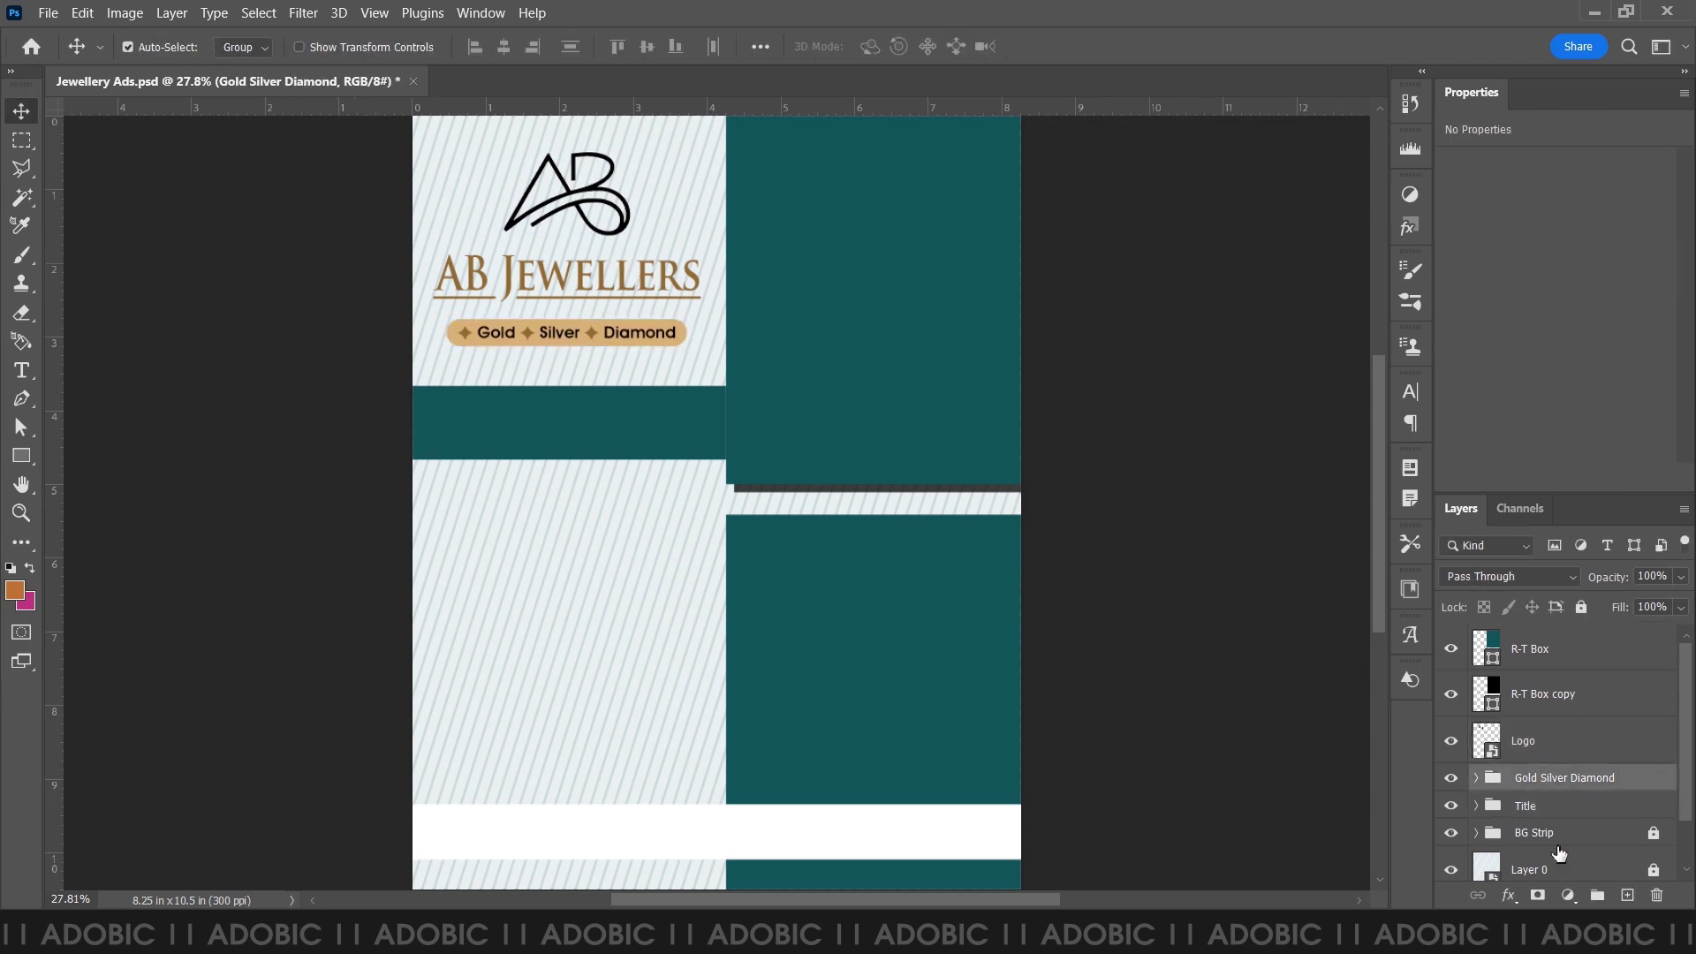
{"action": "left_click_drag", "start_coordinate": [1527, 806], "coordinate": [1590, 765]}
- Give the Logo a teal #145659 Color Overlay sampled from the brochure band
{"action": "left_click", "coordinate": [1526, 743]}
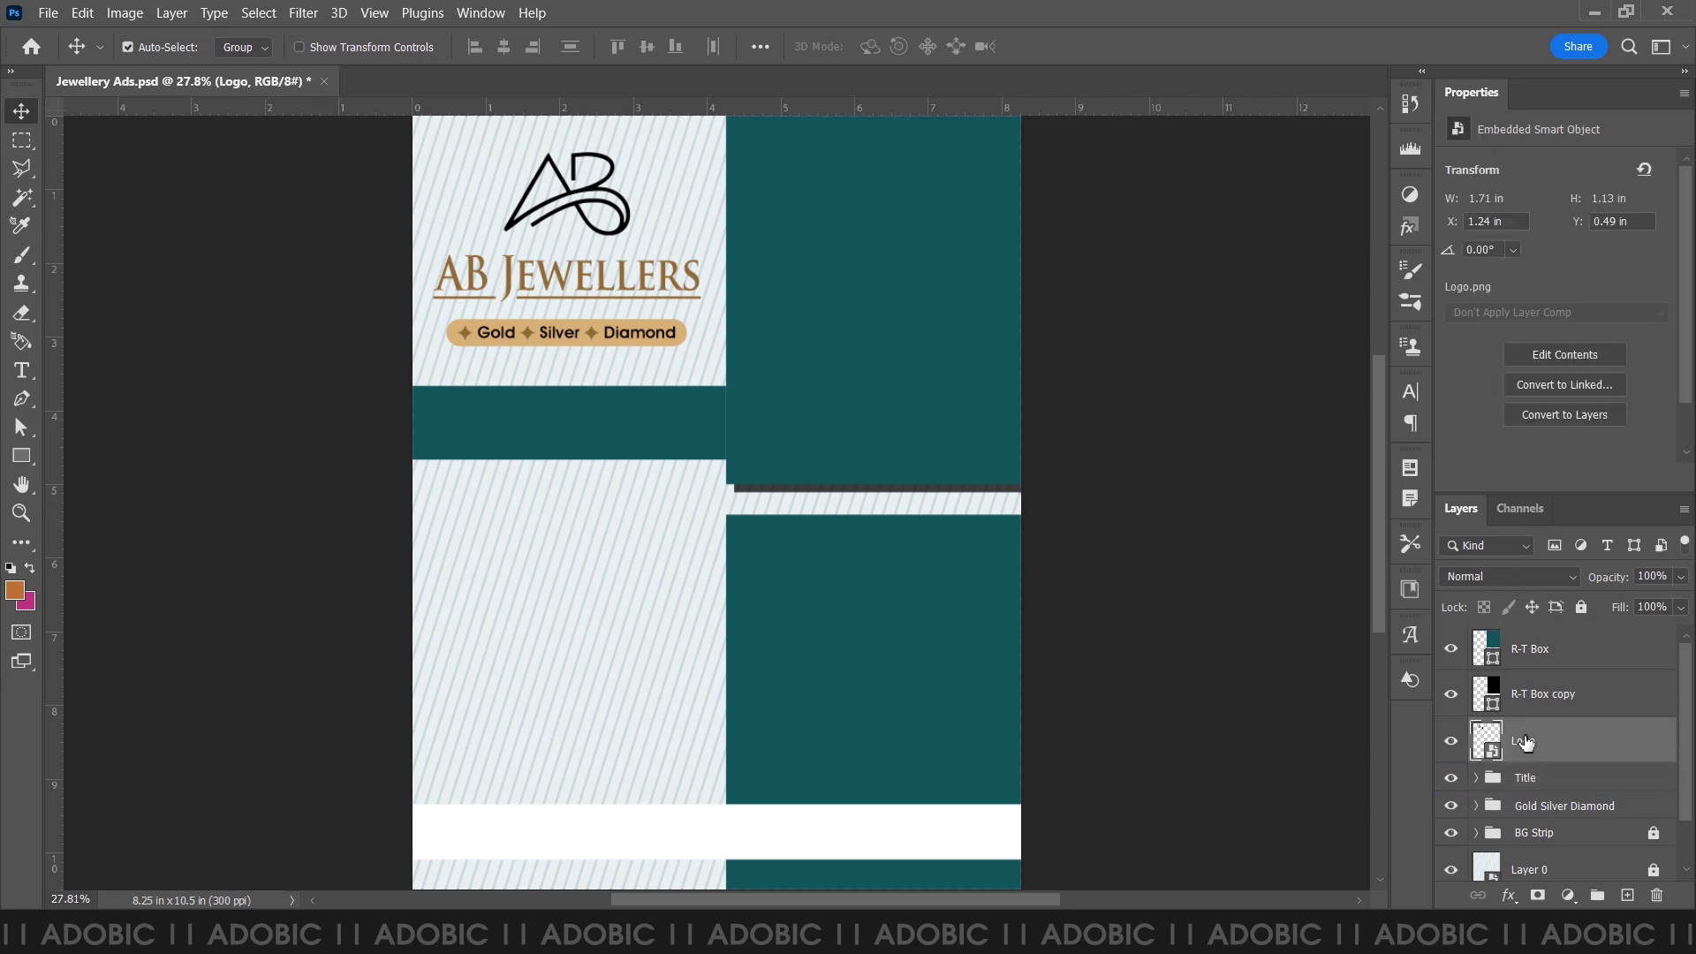
{"action": "left_click", "coordinate": [1510, 895]}
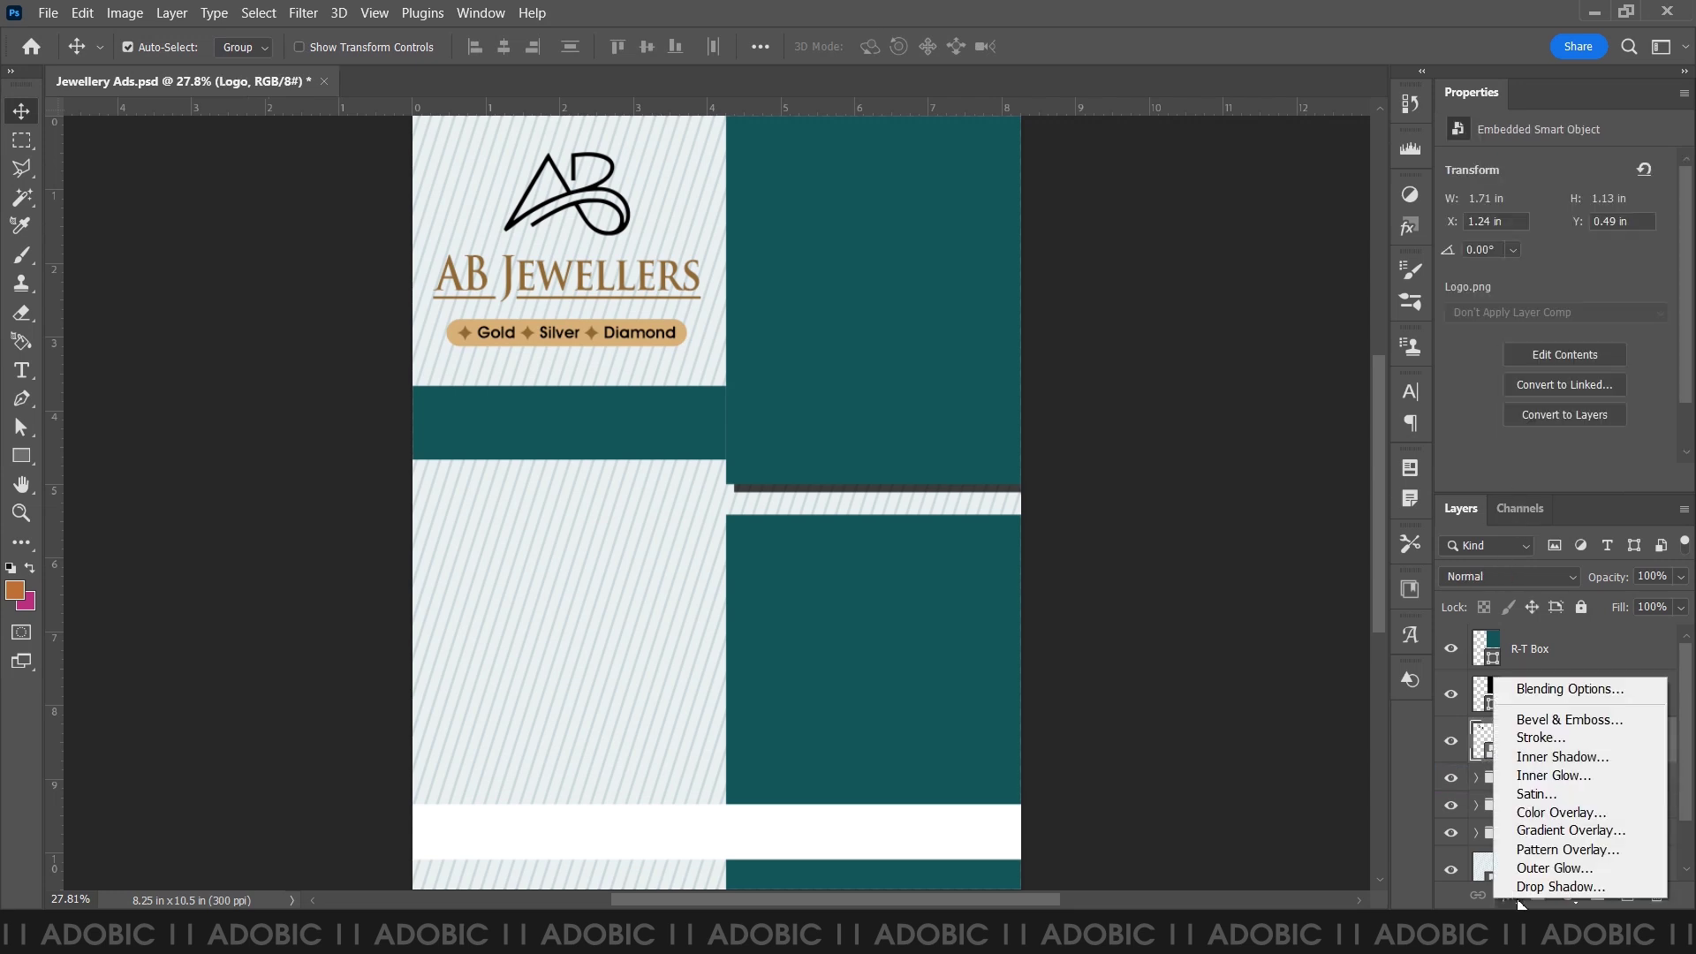
{"action": "left_click", "coordinate": [1561, 812]}
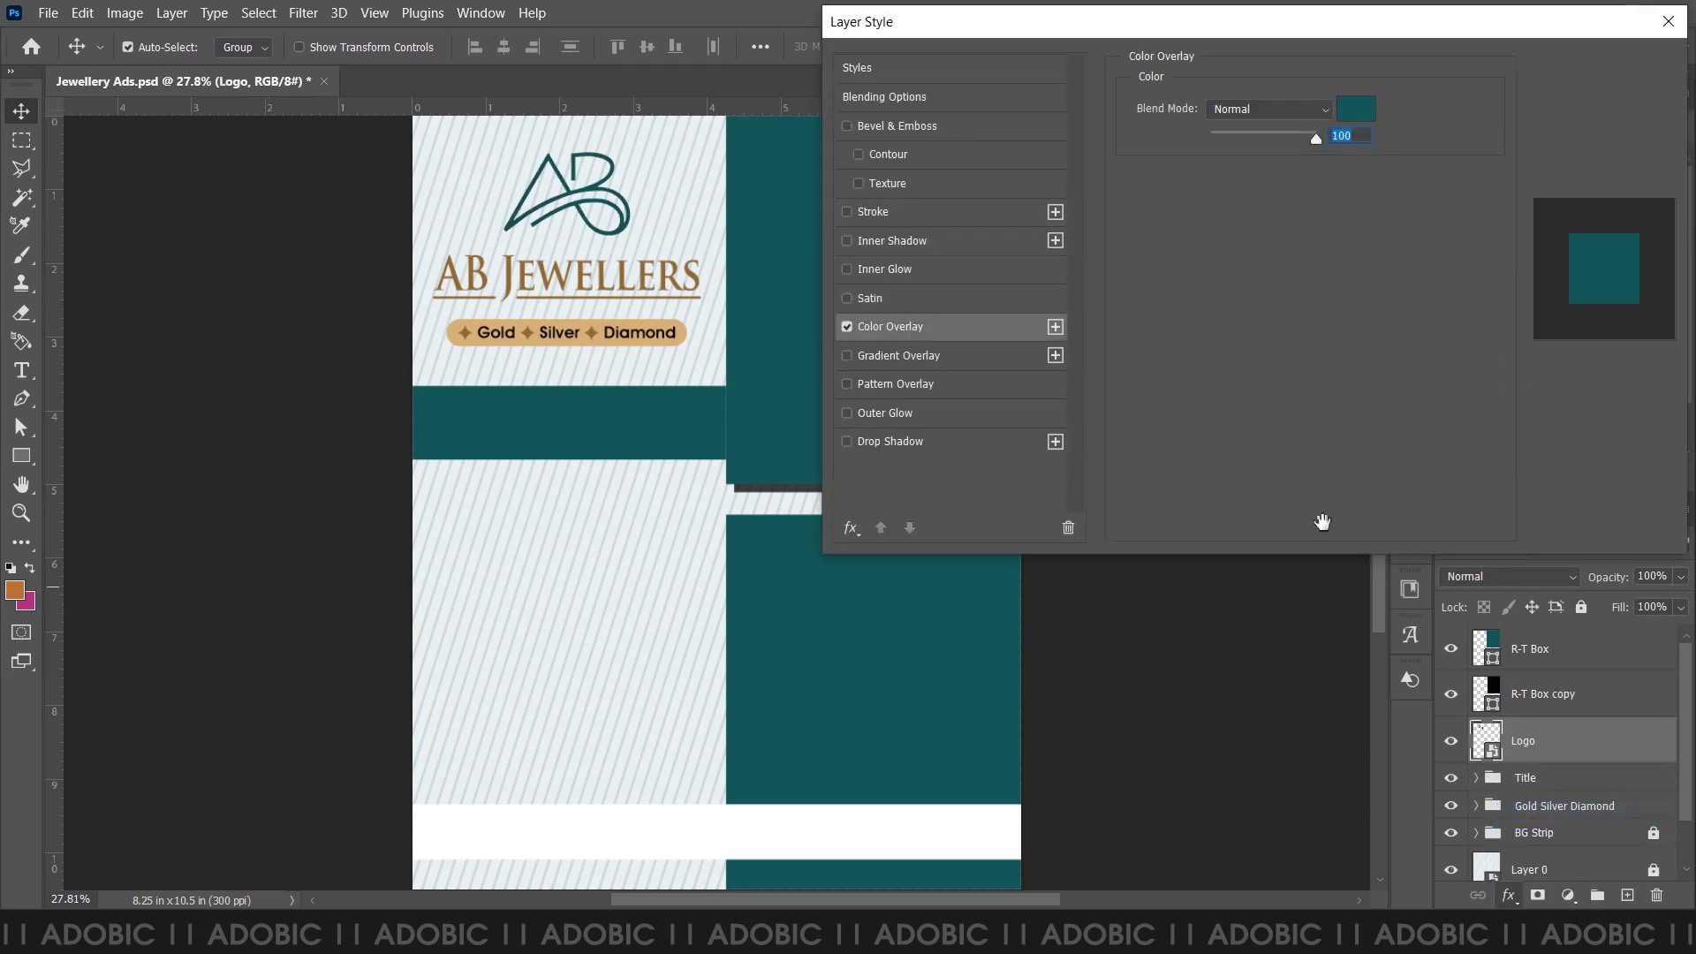
{"action": "left_click", "coordinate": [1356, 111]}
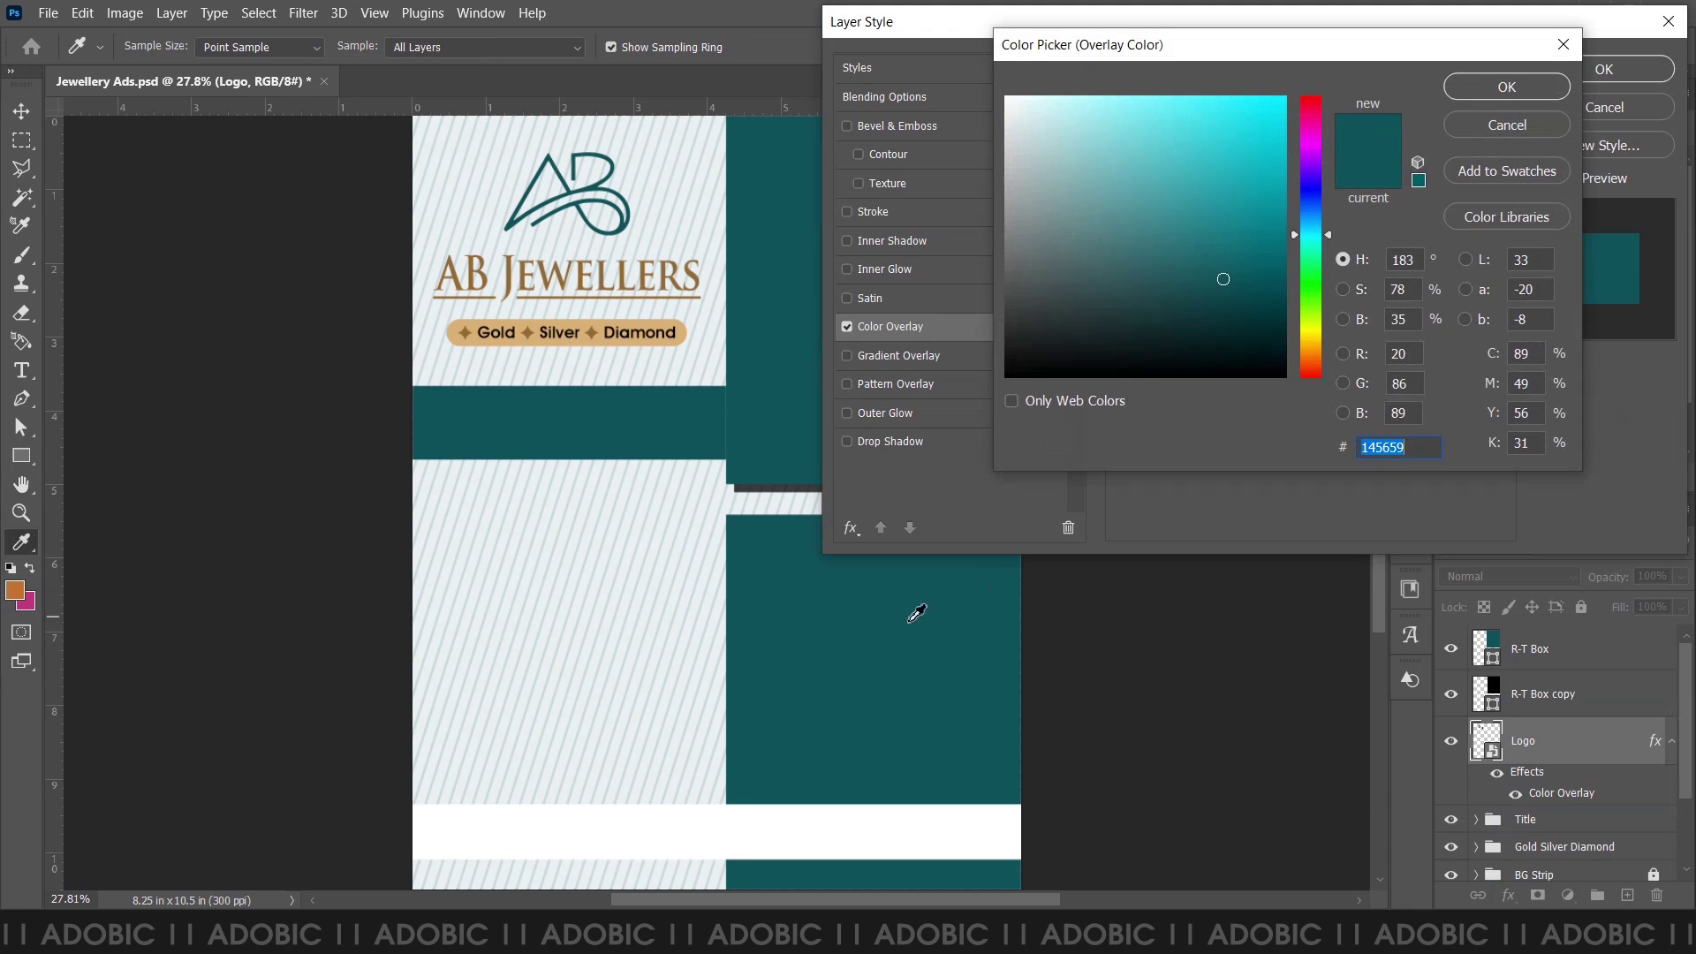
{"action": "left_click", "coordinate": [1506, 87]}
{"action": "left_click", "coordinate": [1599, 70]}
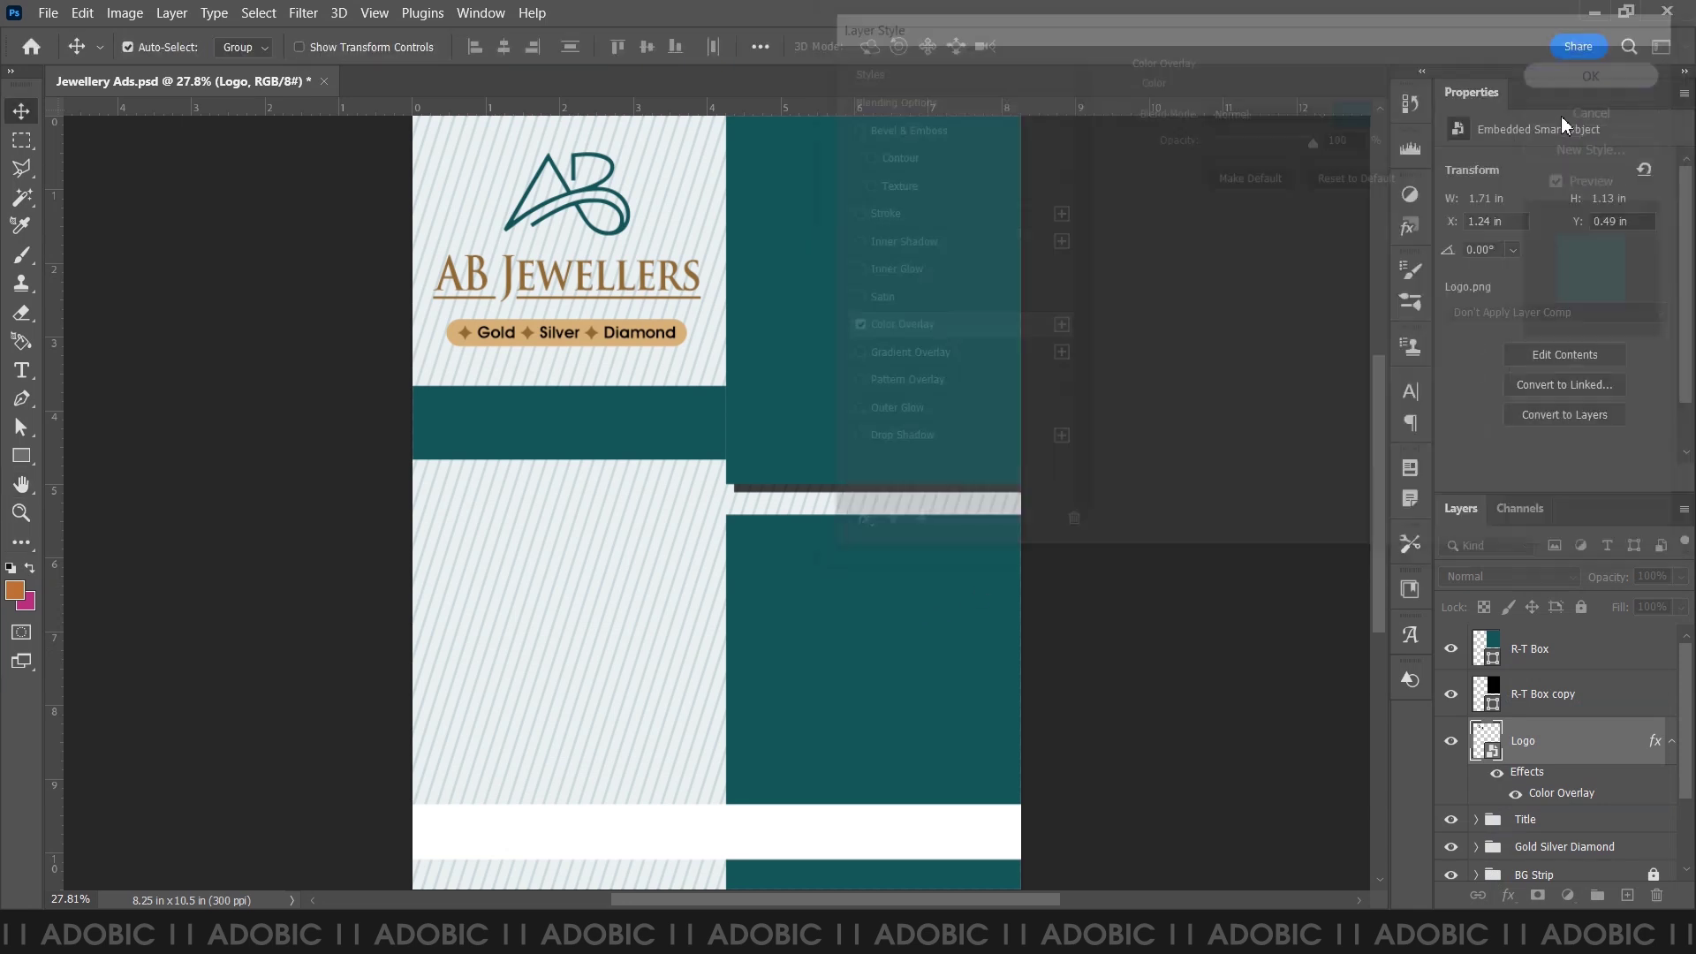
- Scale the logo slightly smaller, to about 1.7 × 1.12 in
{"action": "left_click", "coordinate": [1552, 821]}
{"action": "key", "text": "ctrl+t"}
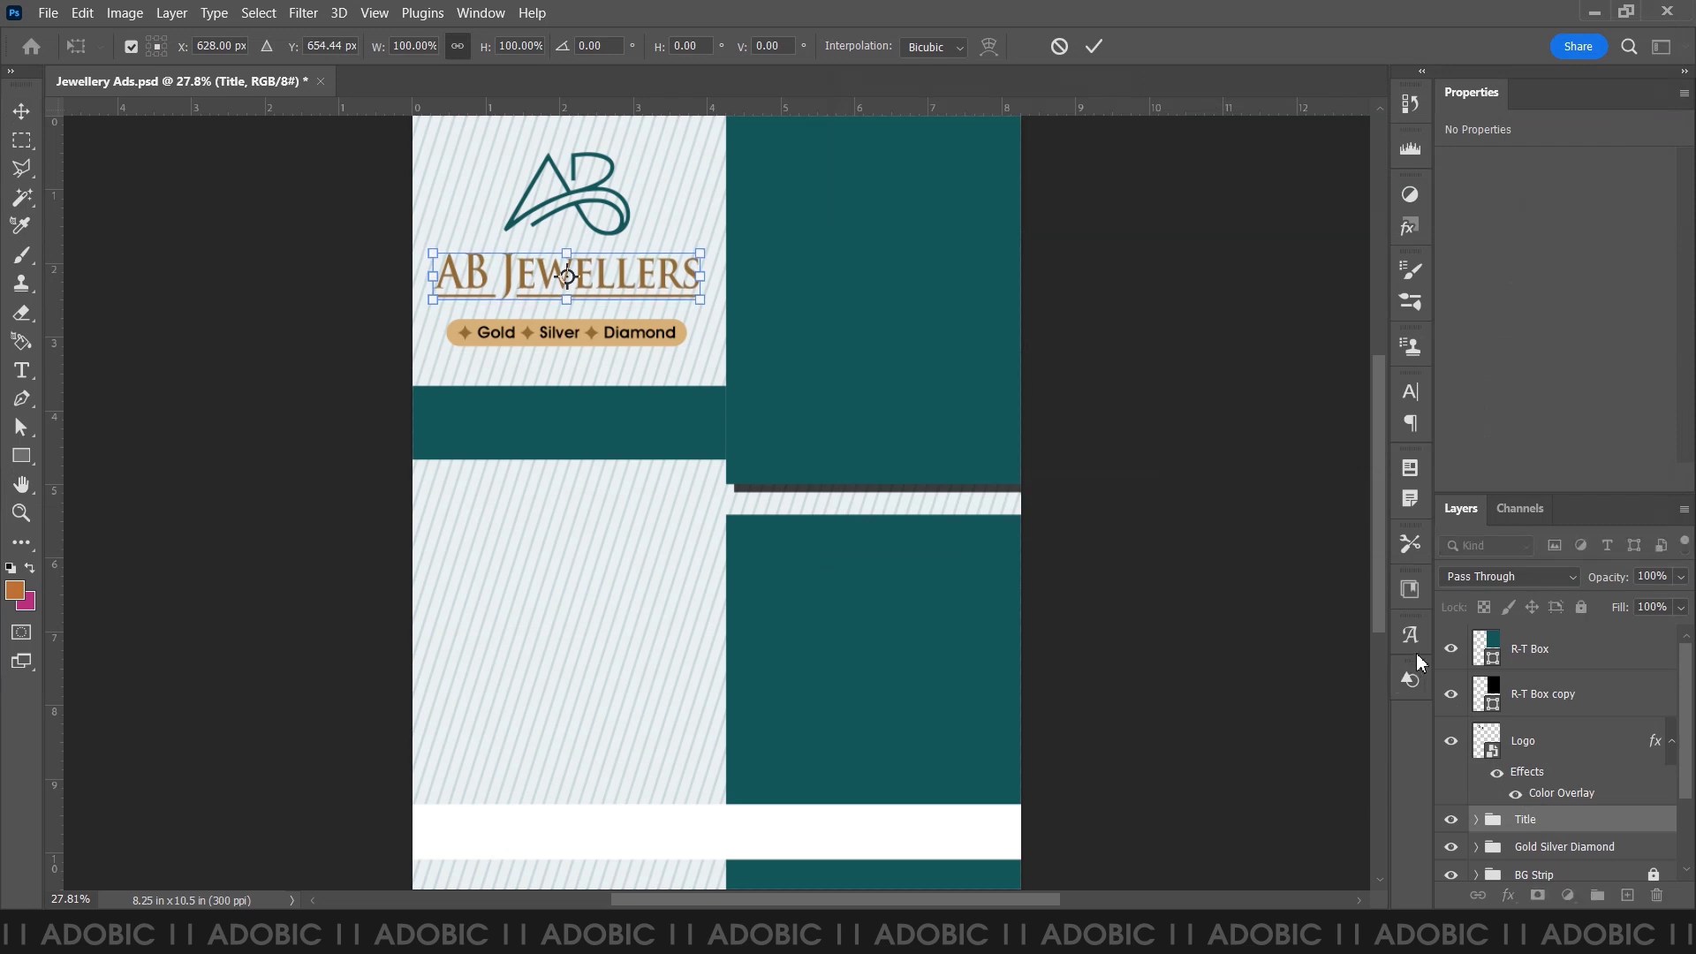
{"action": "key", "text": "Return"}
{"action": "left_click", "coordinate": [1533, 749]}
{"action": "key", "text": "ctrl+t"}
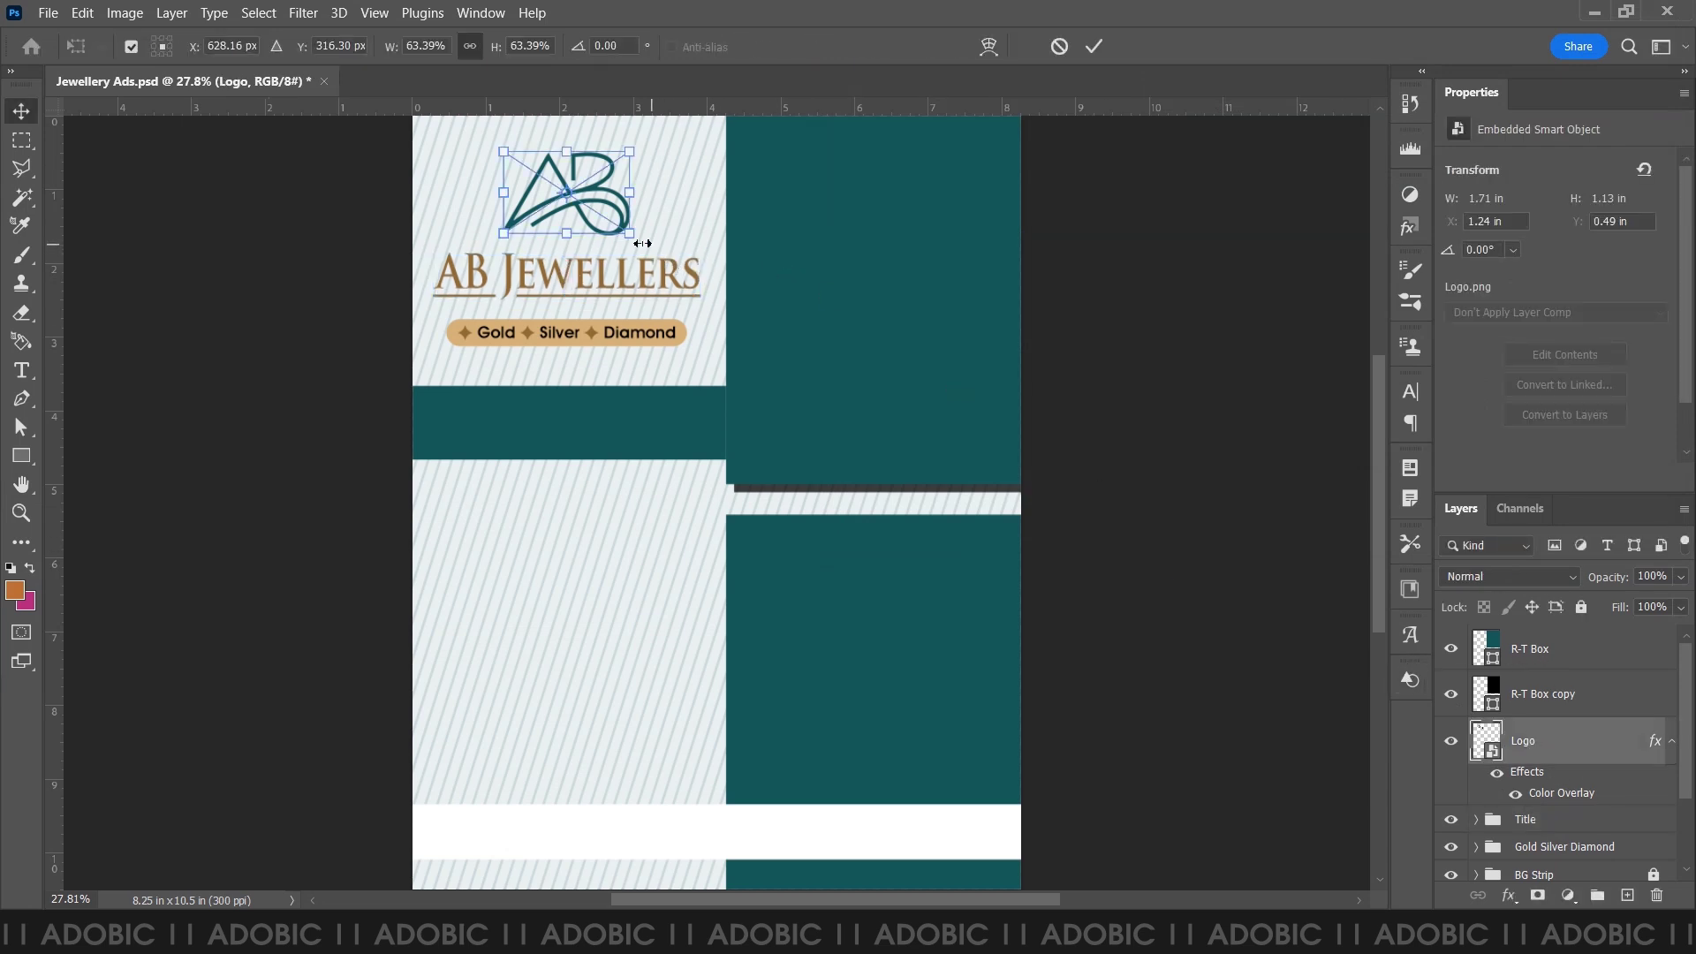
{"action": "mouse_move", "coordinate": [637, 238]}
{"action": "left_mouse_down"}
{"action": "mouse_move", "coordinate": [630, 260]}
{"action": "mouse_move", "coordinate": [623, 237]}
{"action": "left_mouse_up"}
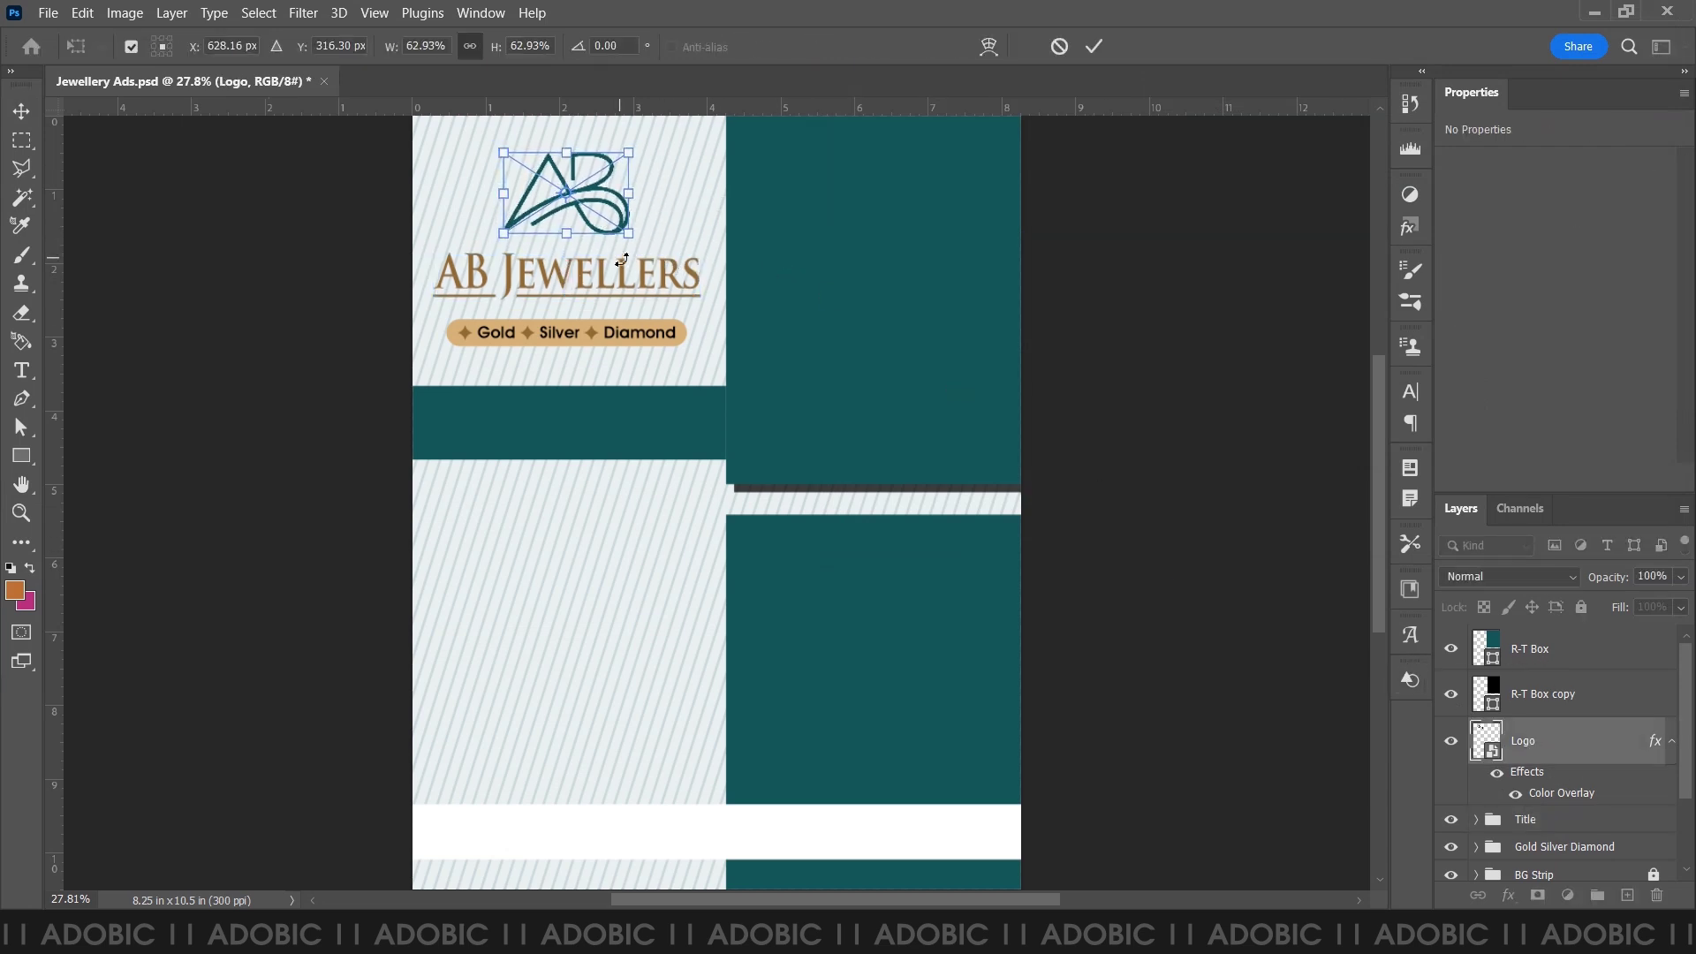
{"action": "key", "text": "Return"}
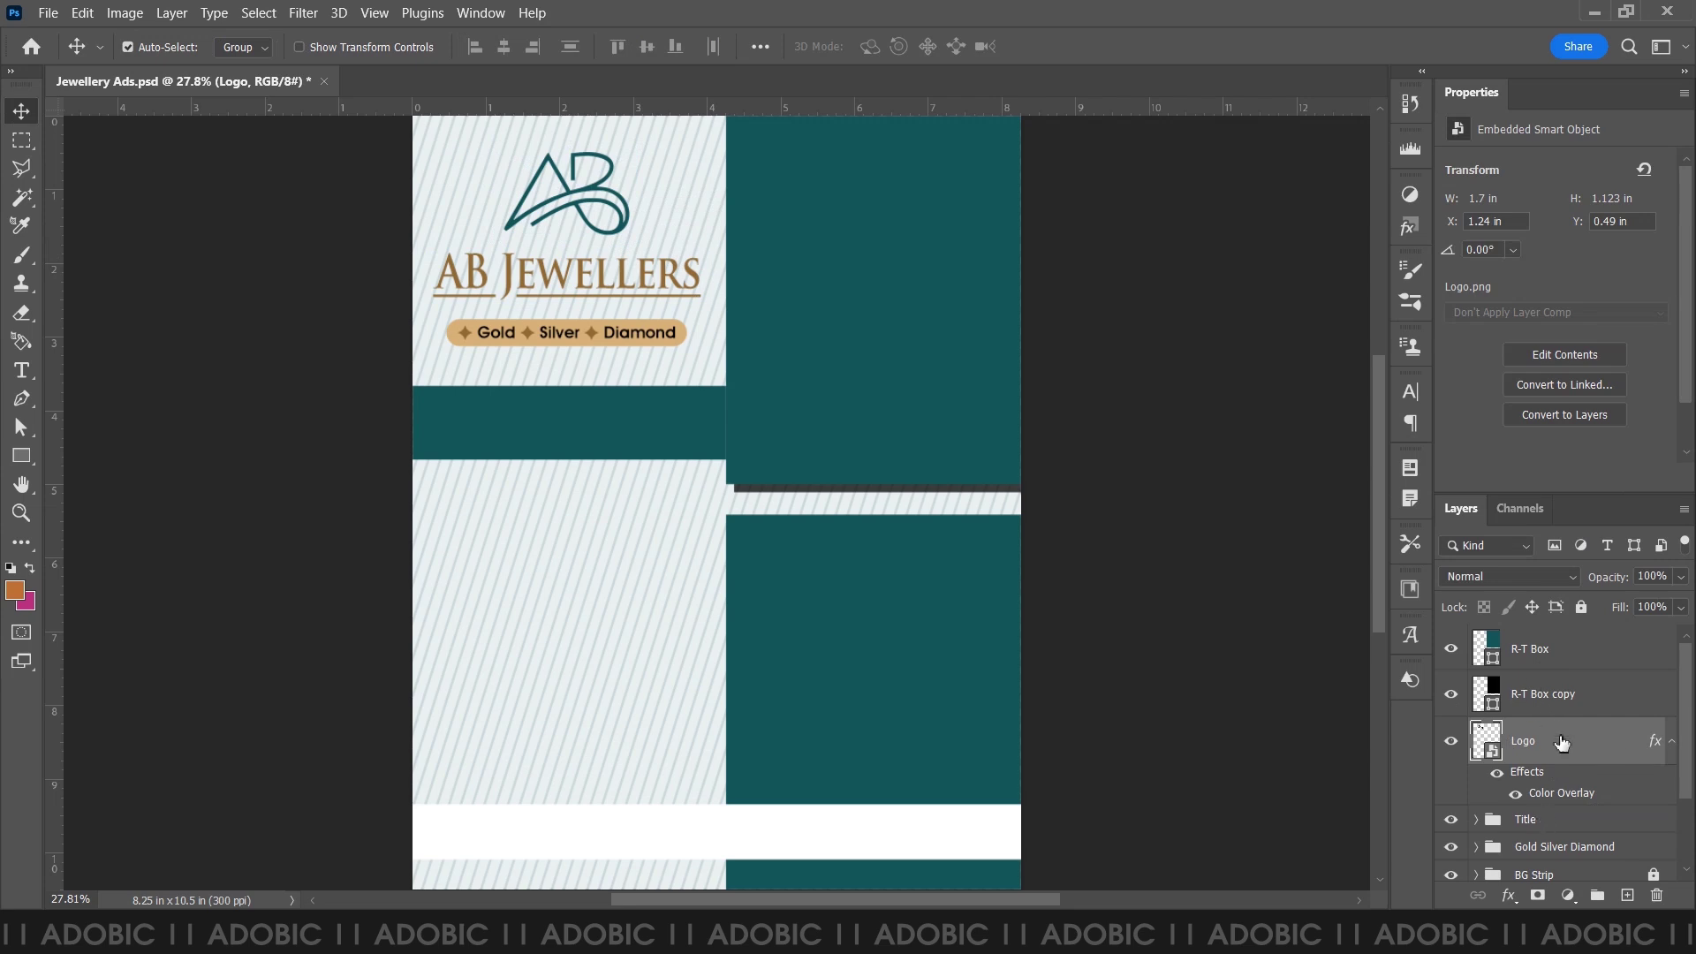
{"action": "left_click", "coordinate": [1537, 850], "text": "shift"}
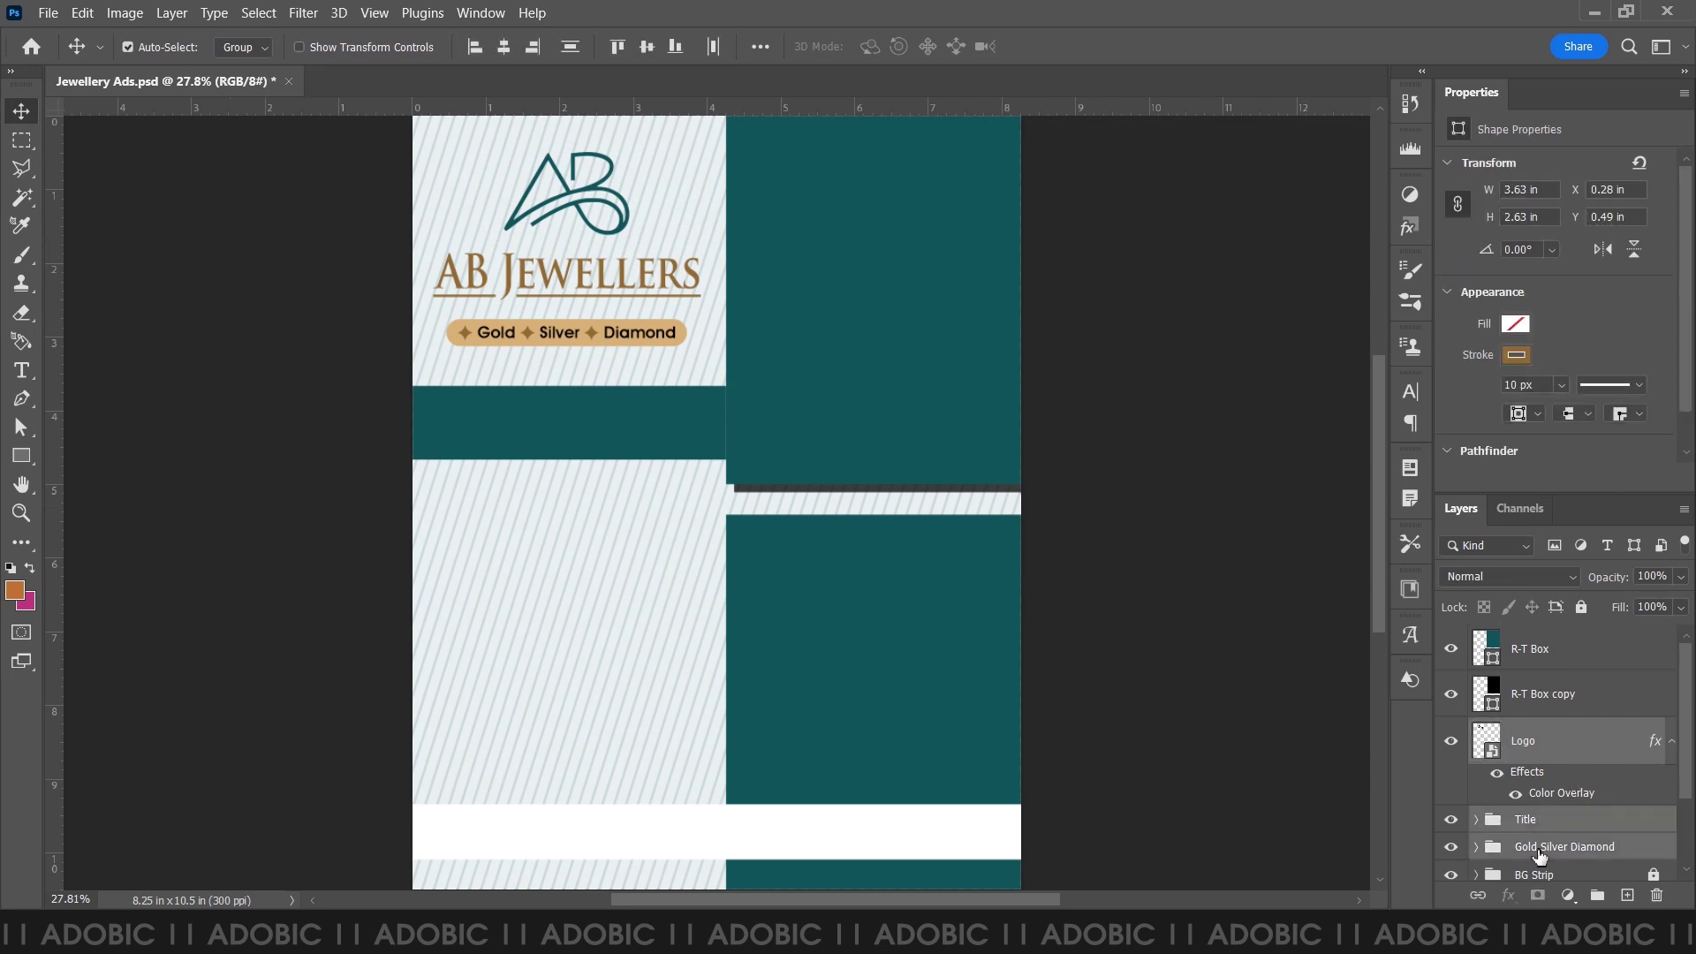
- Group Logo, Title and Gold Silver Diamond as 'Left Title Box' and lock it
{"action": "left_click", "coordinate": [1597, 895]}
{"action": "double_click", "coordinate": [1536, 732]}
{"action": "type", "text": "Left Title Box"}
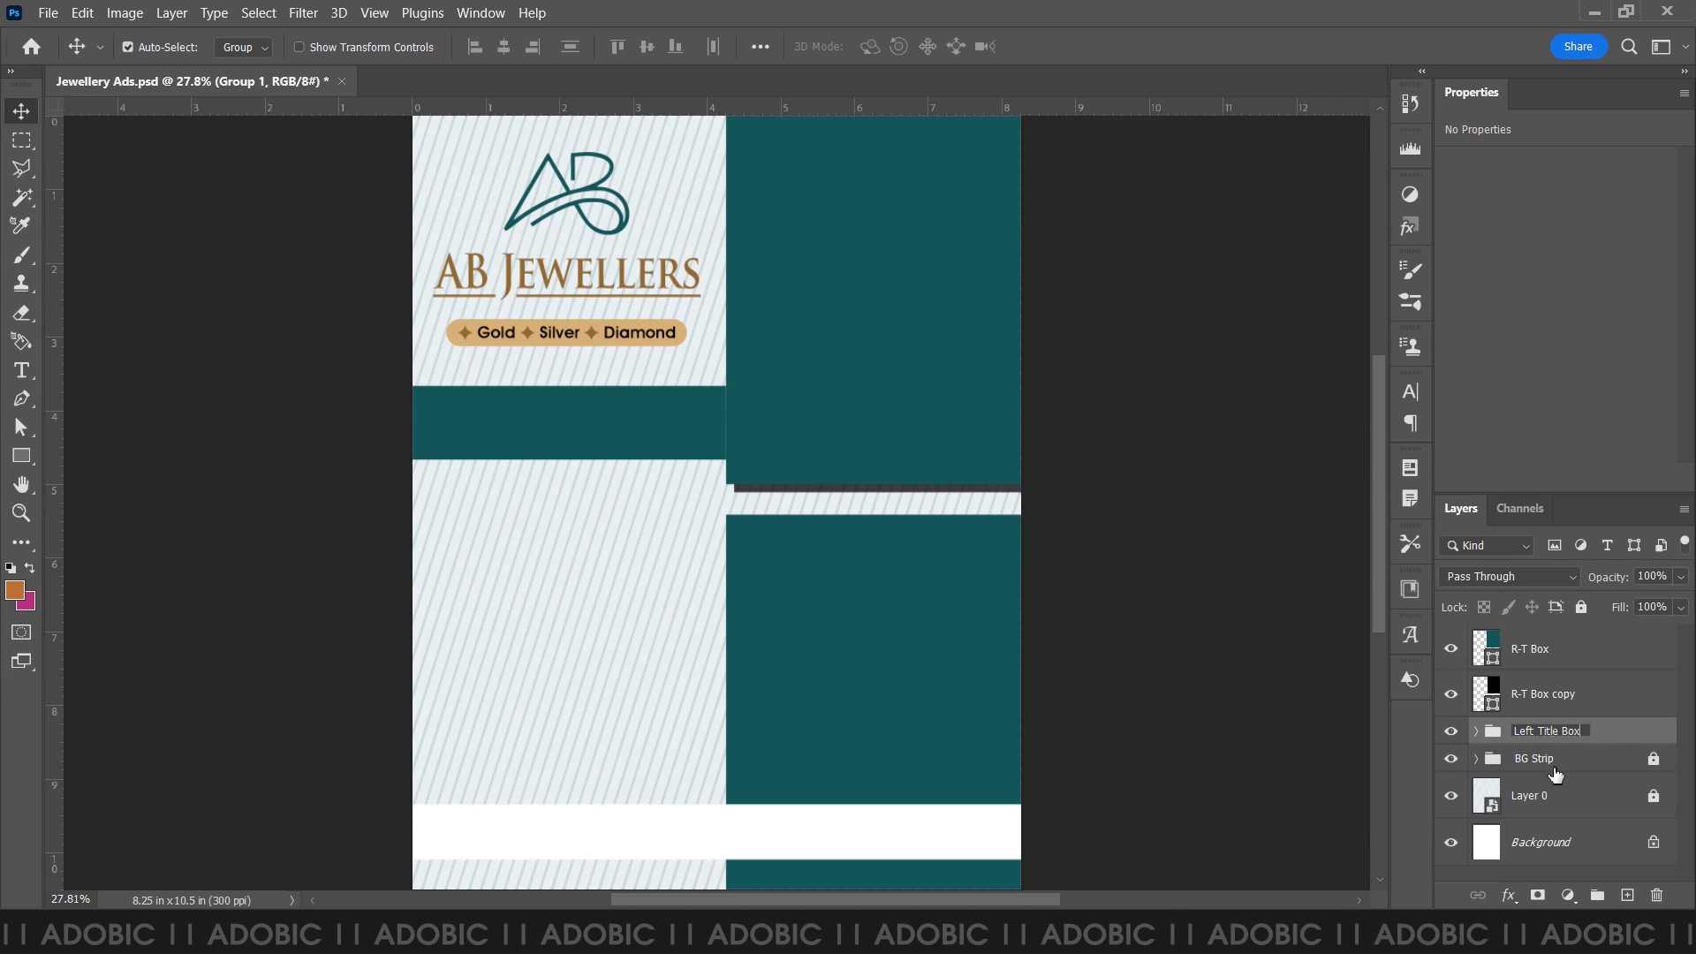
{"action": "key", "text": "Return"}
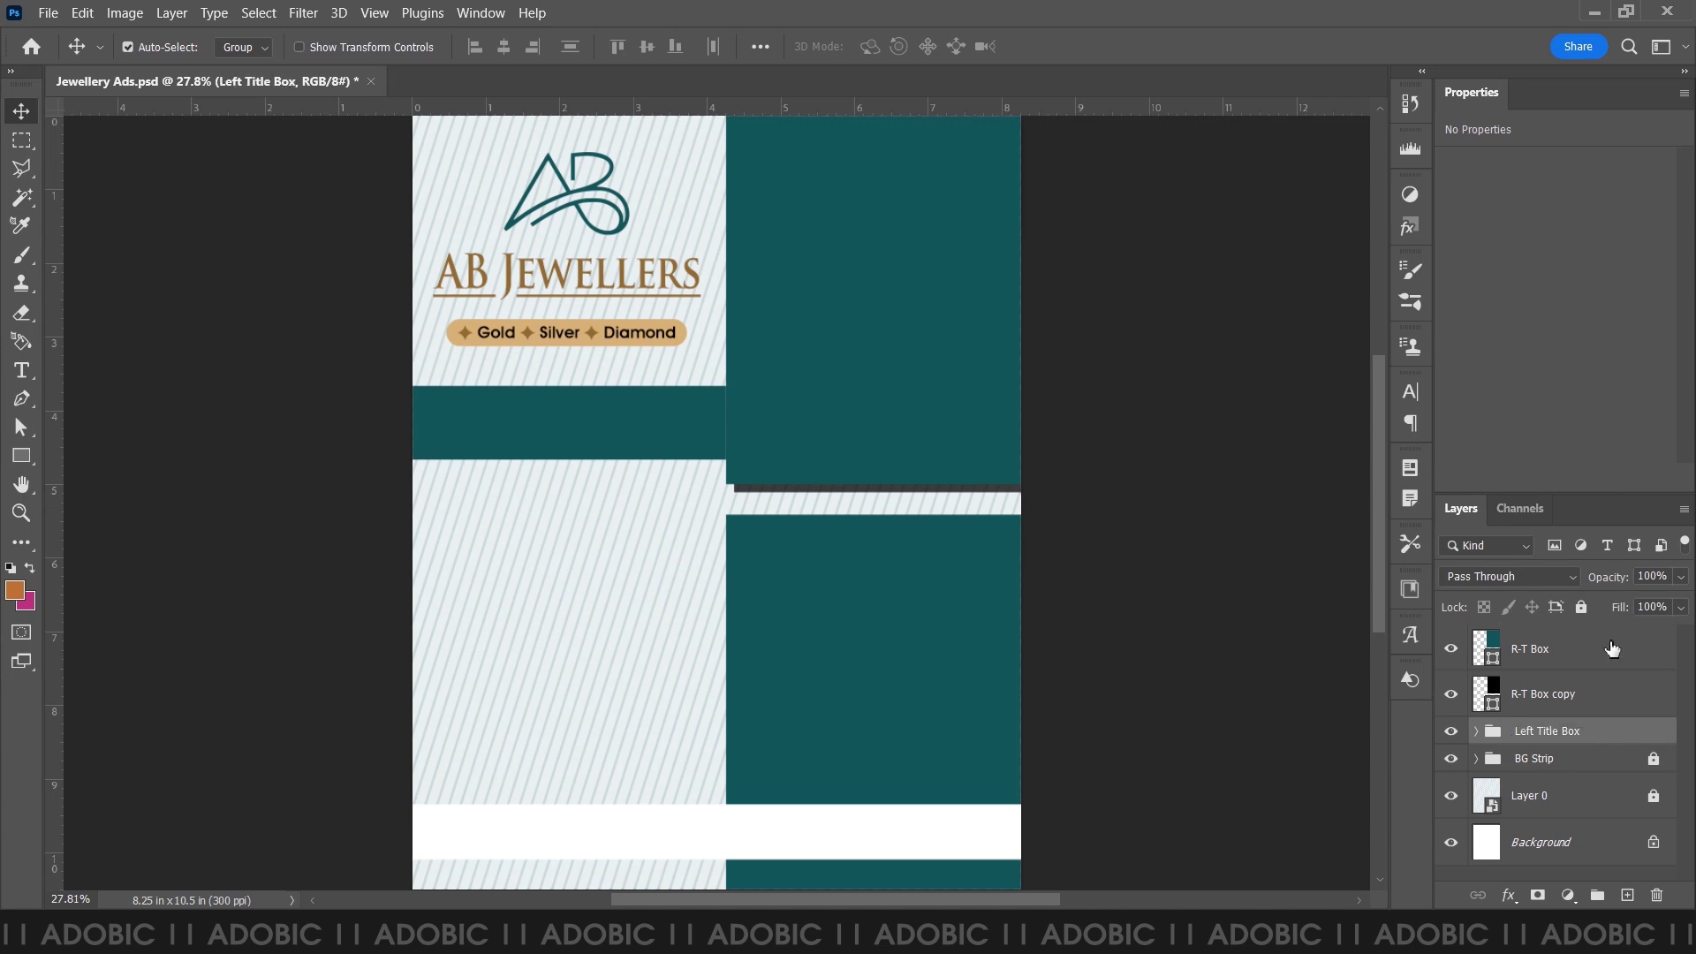
{"action": "left_click", "coordinate": [1581, 607]}
- Save the brochure and select the 100% line in the Notepad font notes
{"action": "key", "text": "ctrl+s"}
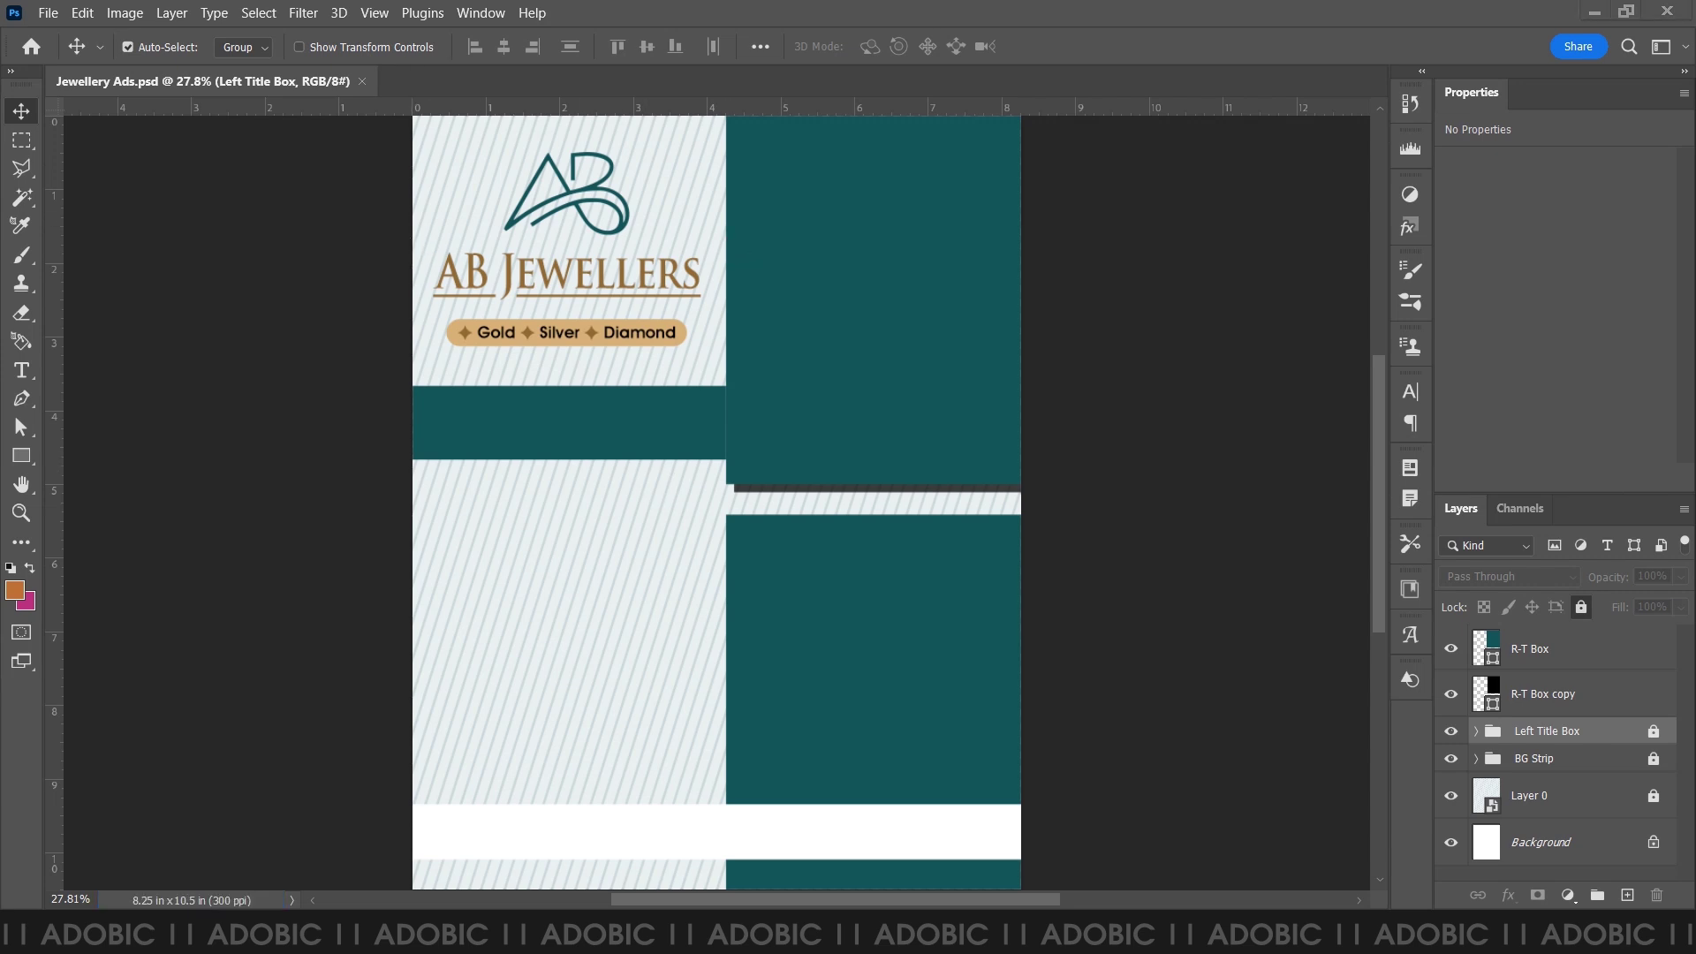
{"action": "key", "text": "alt+Tab"}
{"action": "mouse_move", "coordinate": [1484, 329]}
{"action": "left_mouse_down"}
{"action": "mouse_move", "coordinate": [1319, 330]}
{"action": "mouse_move", "coordinate": [1317, 353]}
{"action": "mouse_move", "coordinate": [1483, 393]}
{"action": "left_mouse_up"}
- Copy '100%' from the notes and paste it as new text in the teal band
{"action": "double_click", "coordinate": [1346, 425]}
{"action": "left_click_drag", "start_coordinate": [1362, 353], "coordinate": [1297, 358]}
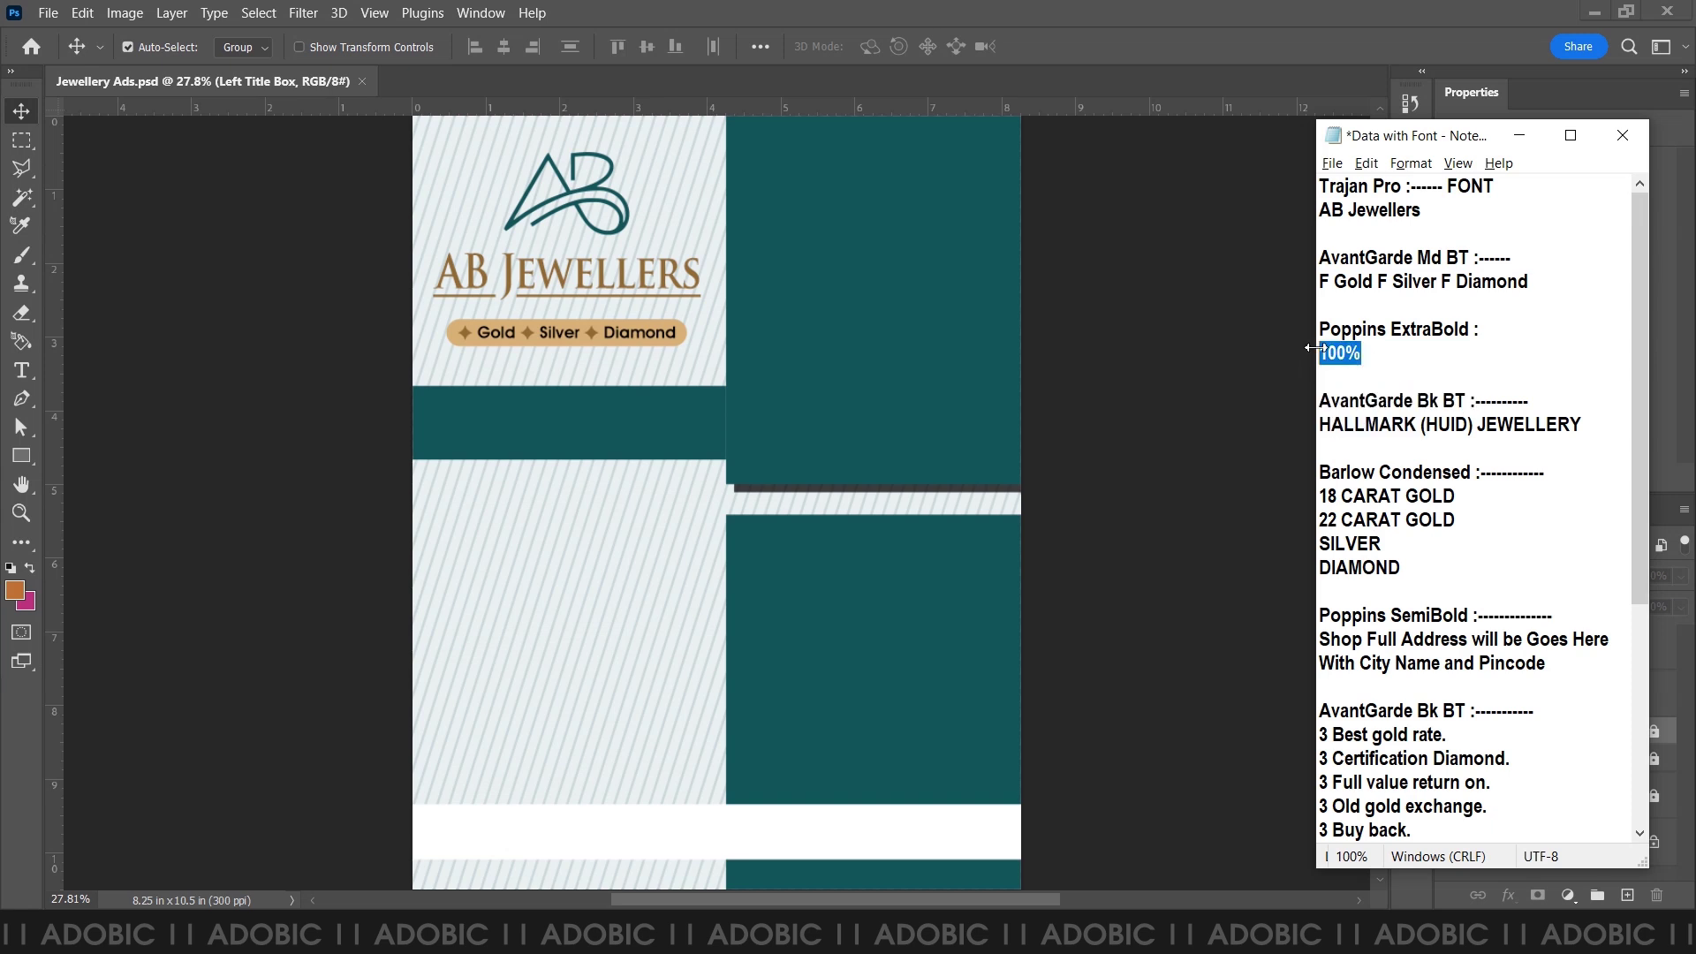
{"action": "key", "text": "alt+Tab"}
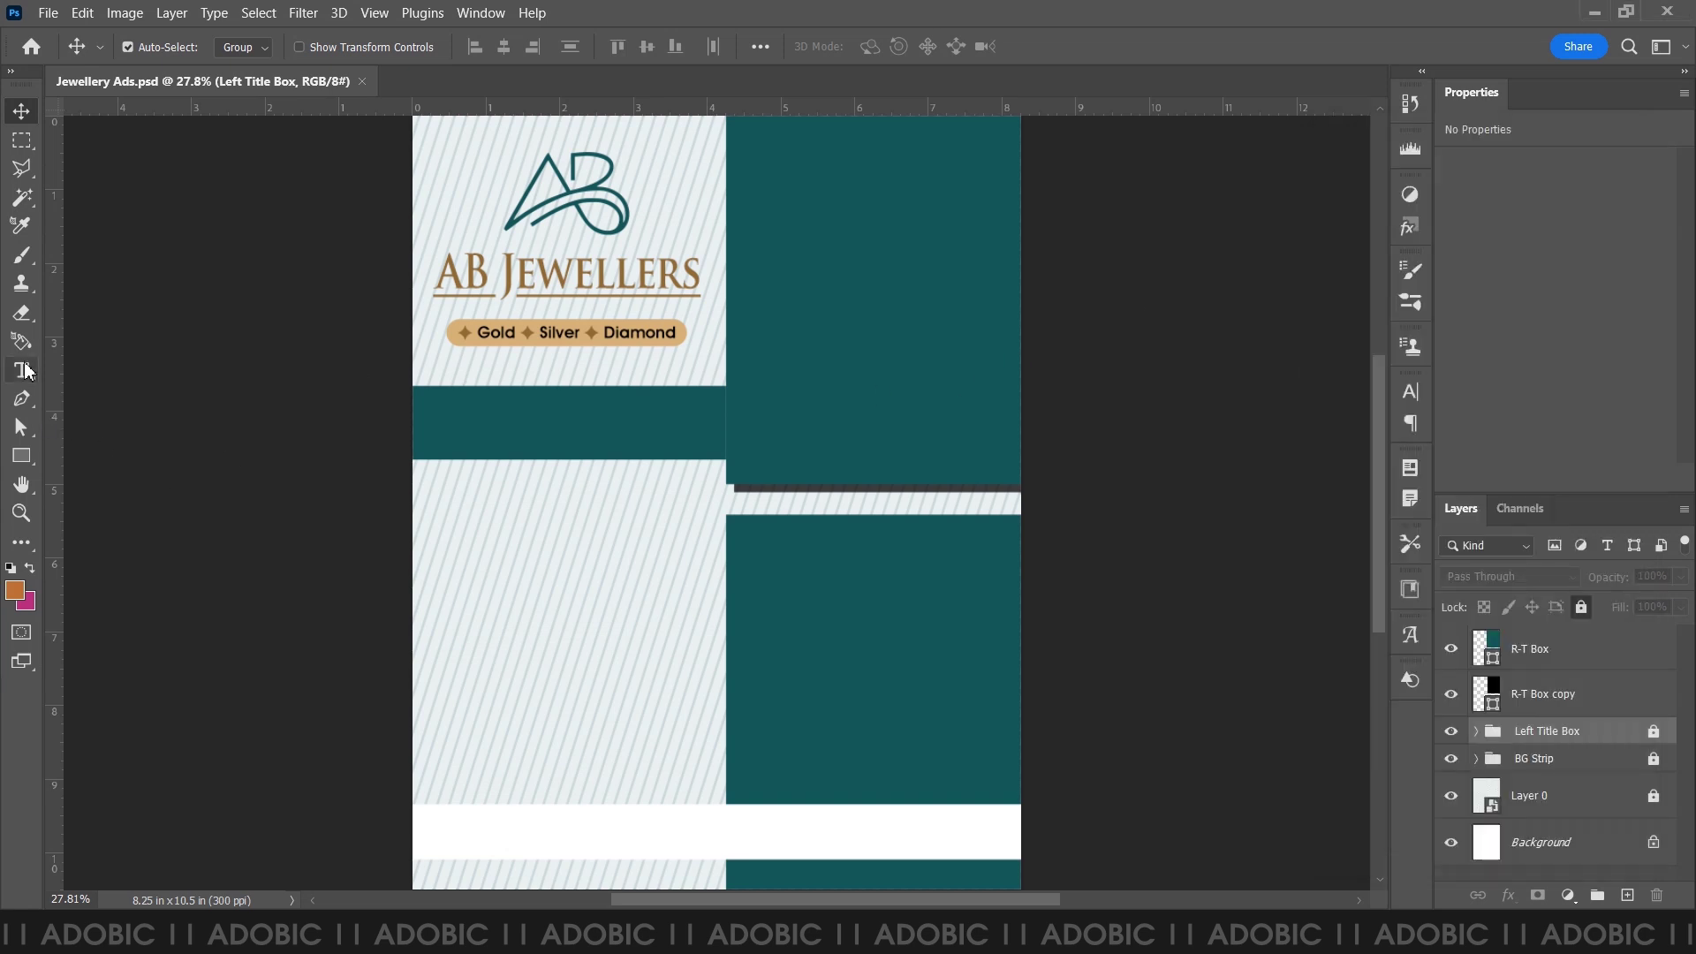
{"action": "left_click", "coordinate": [23, 370]}
{"action": "left_click", "coordinate": [512, 418]}
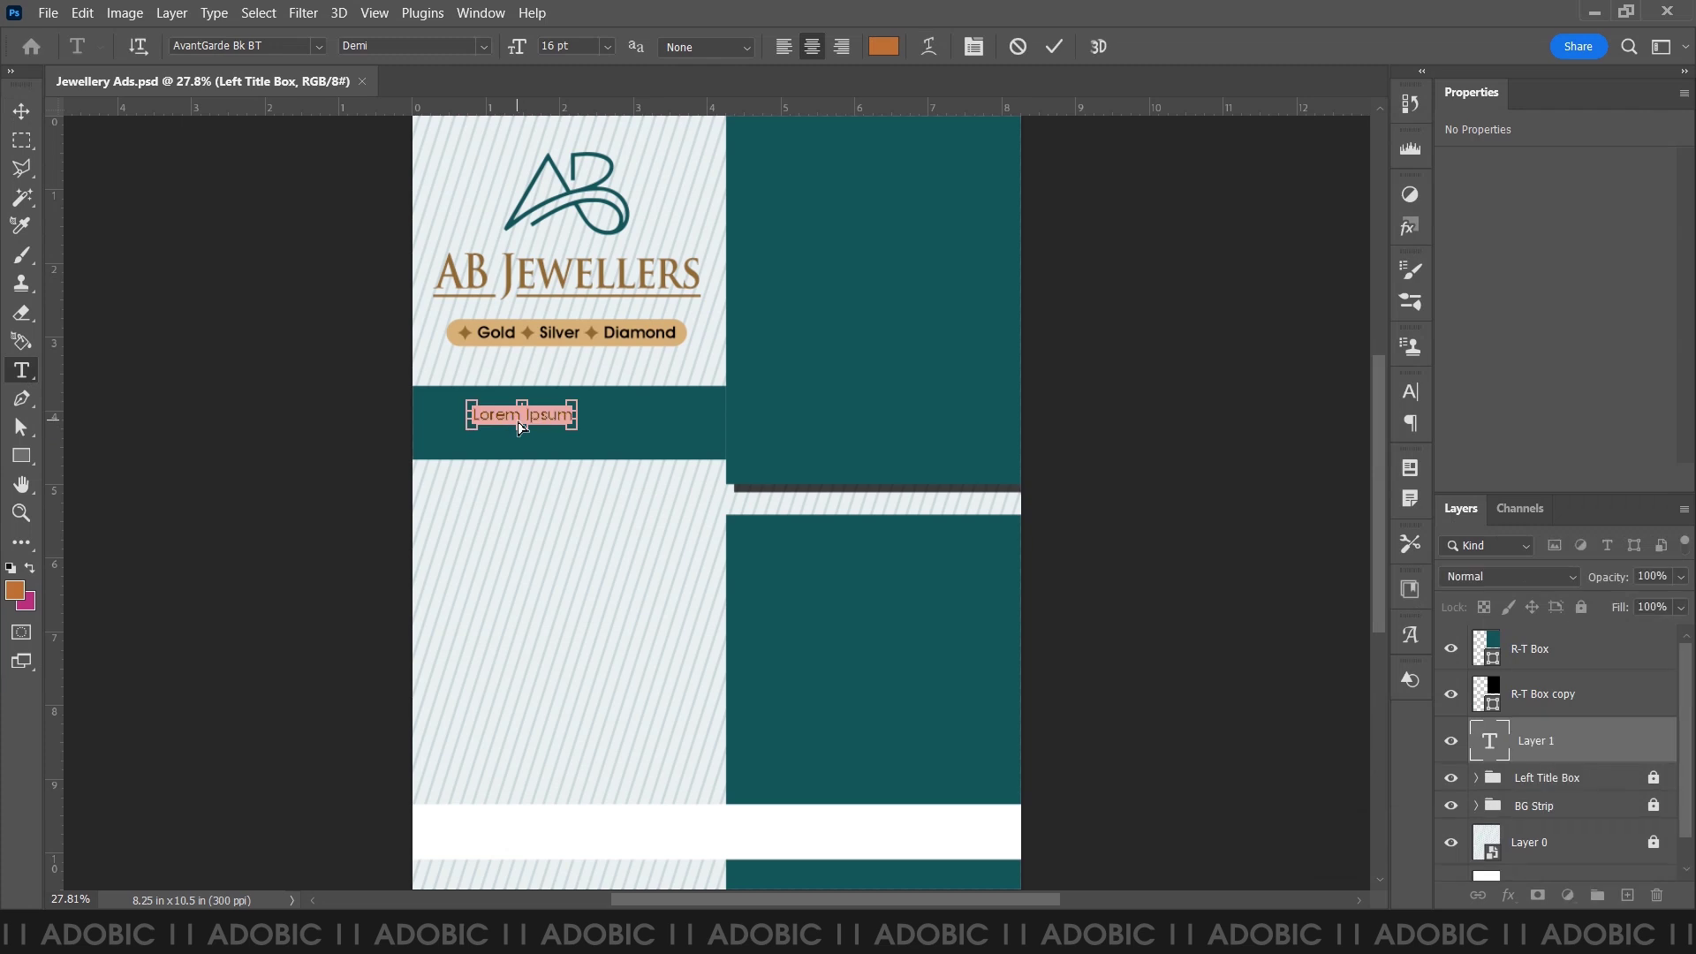
{"action": "key", "text": "ctrl+v"}
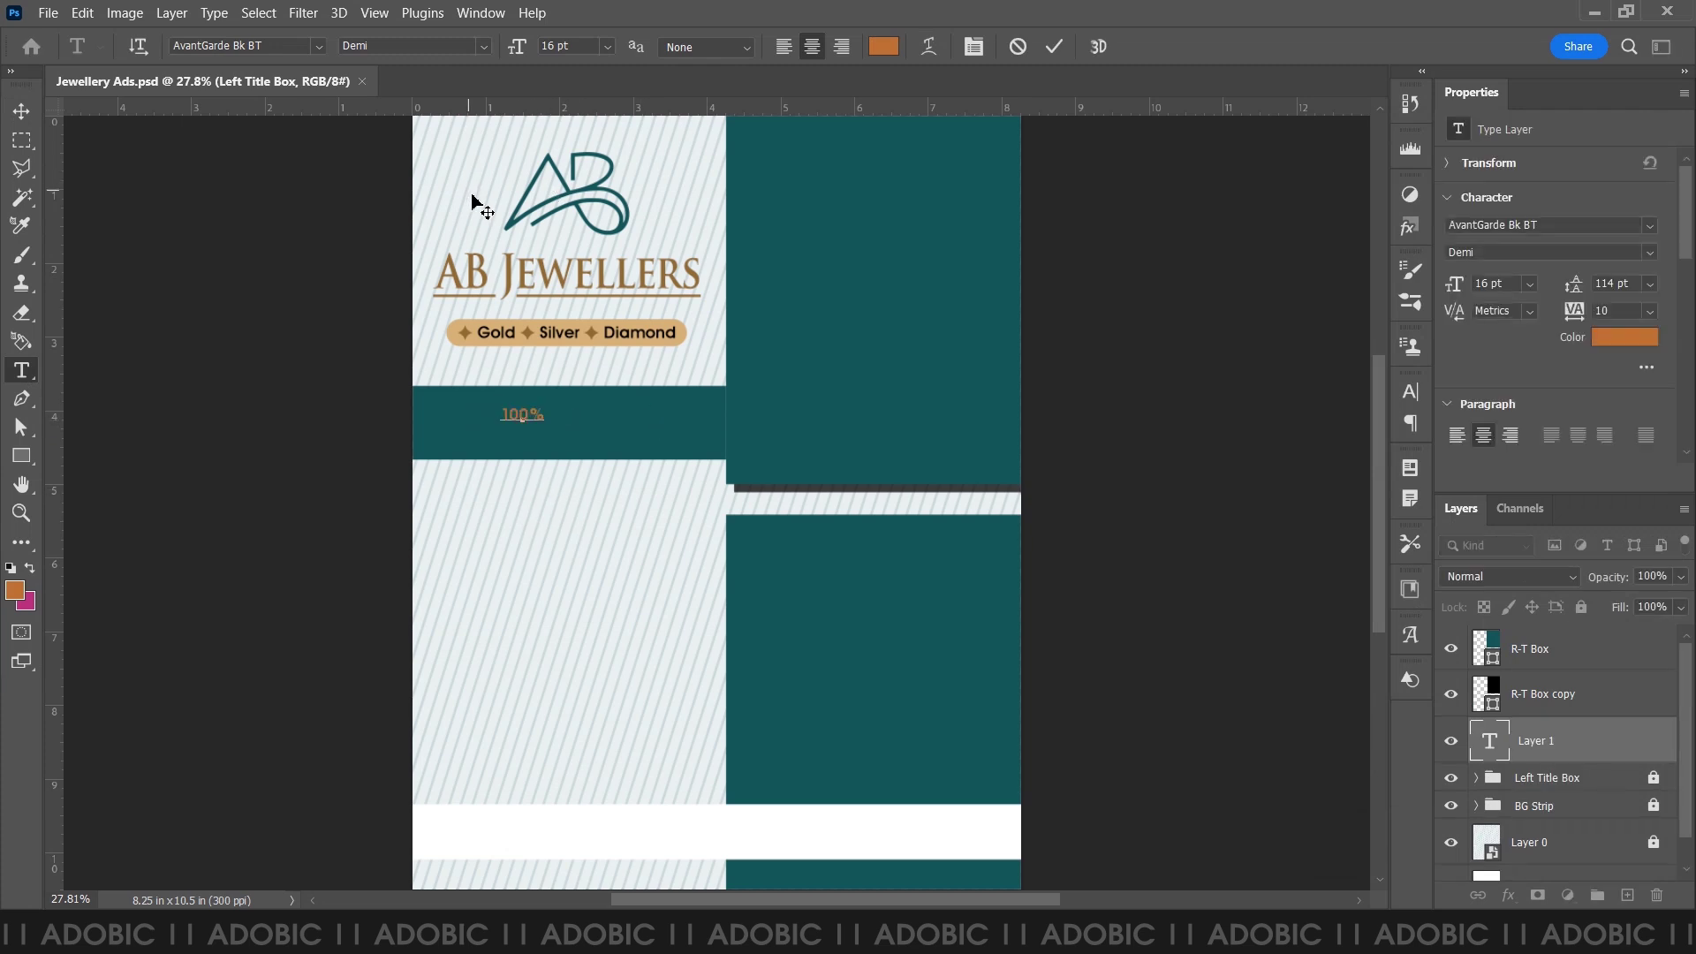
- Set the 100% text's font to Poppins ExtraBold, copied from the notes
{"action": "key", "text": "alt+Tab"}
{"action": "left_click_drag", "start_coordinate": [1468, 335], "coordinate": [1324, 332]}
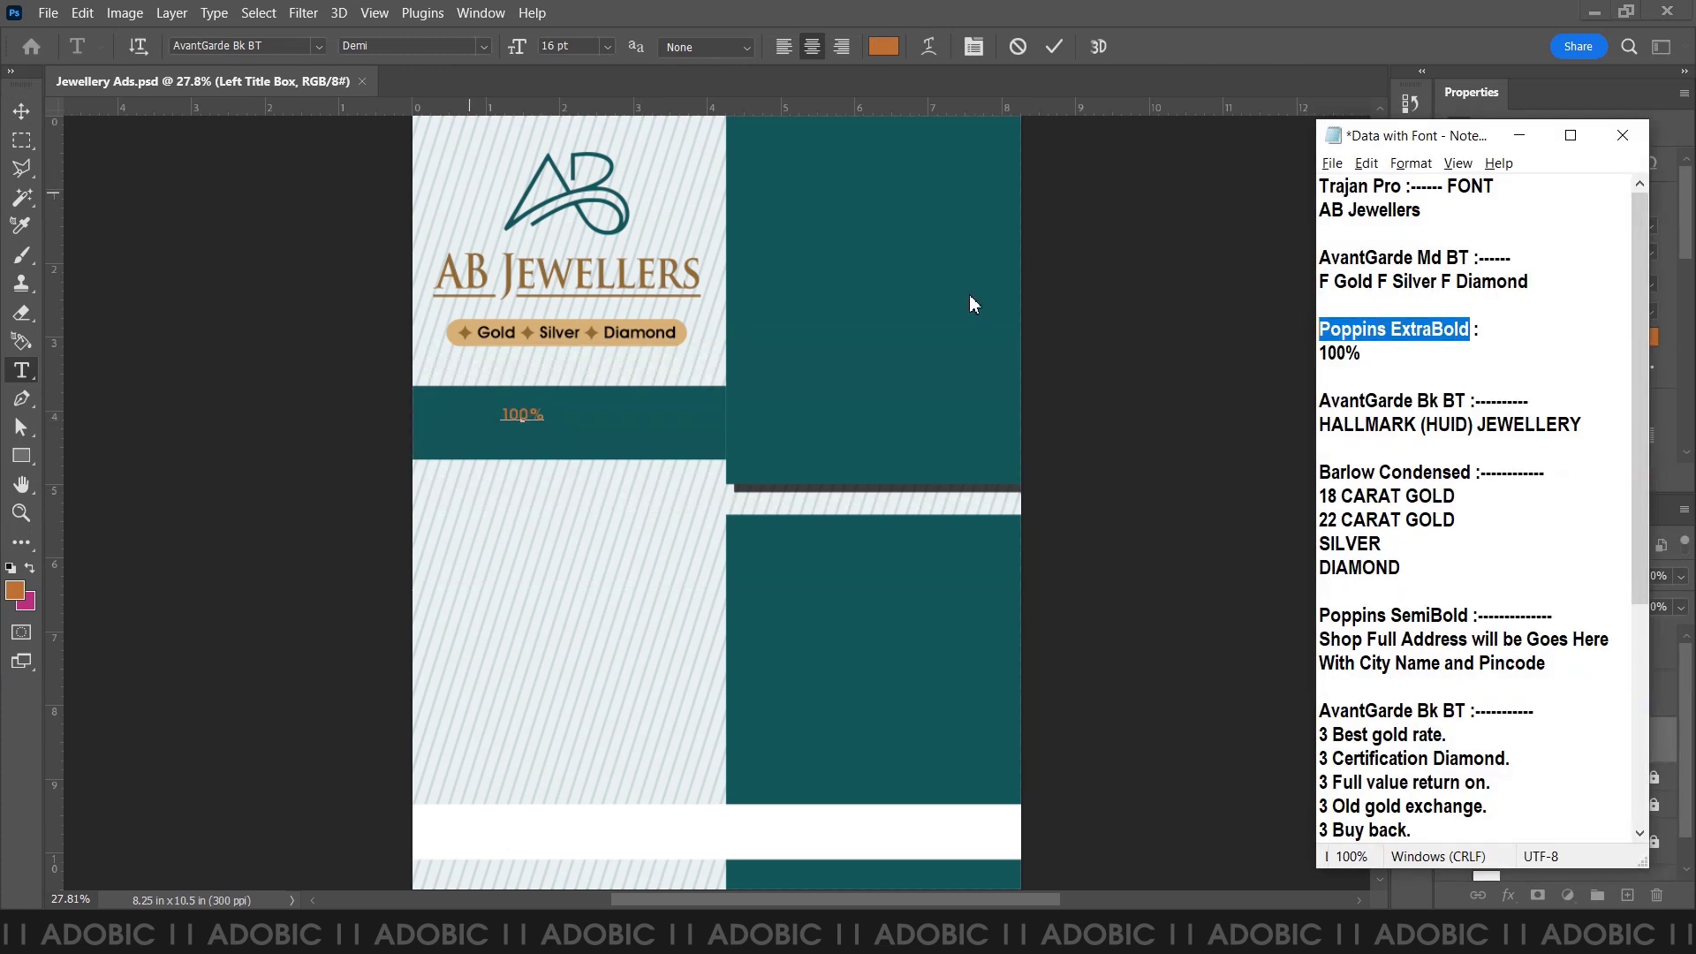
{"action": "key", "text": "ctrl+c"}
{"action": "key", "text": "alt+Tab"}
{"action": "key", "text": "ctrl+a"}
{"action": "left_click", "coordinate": [283, 43]}
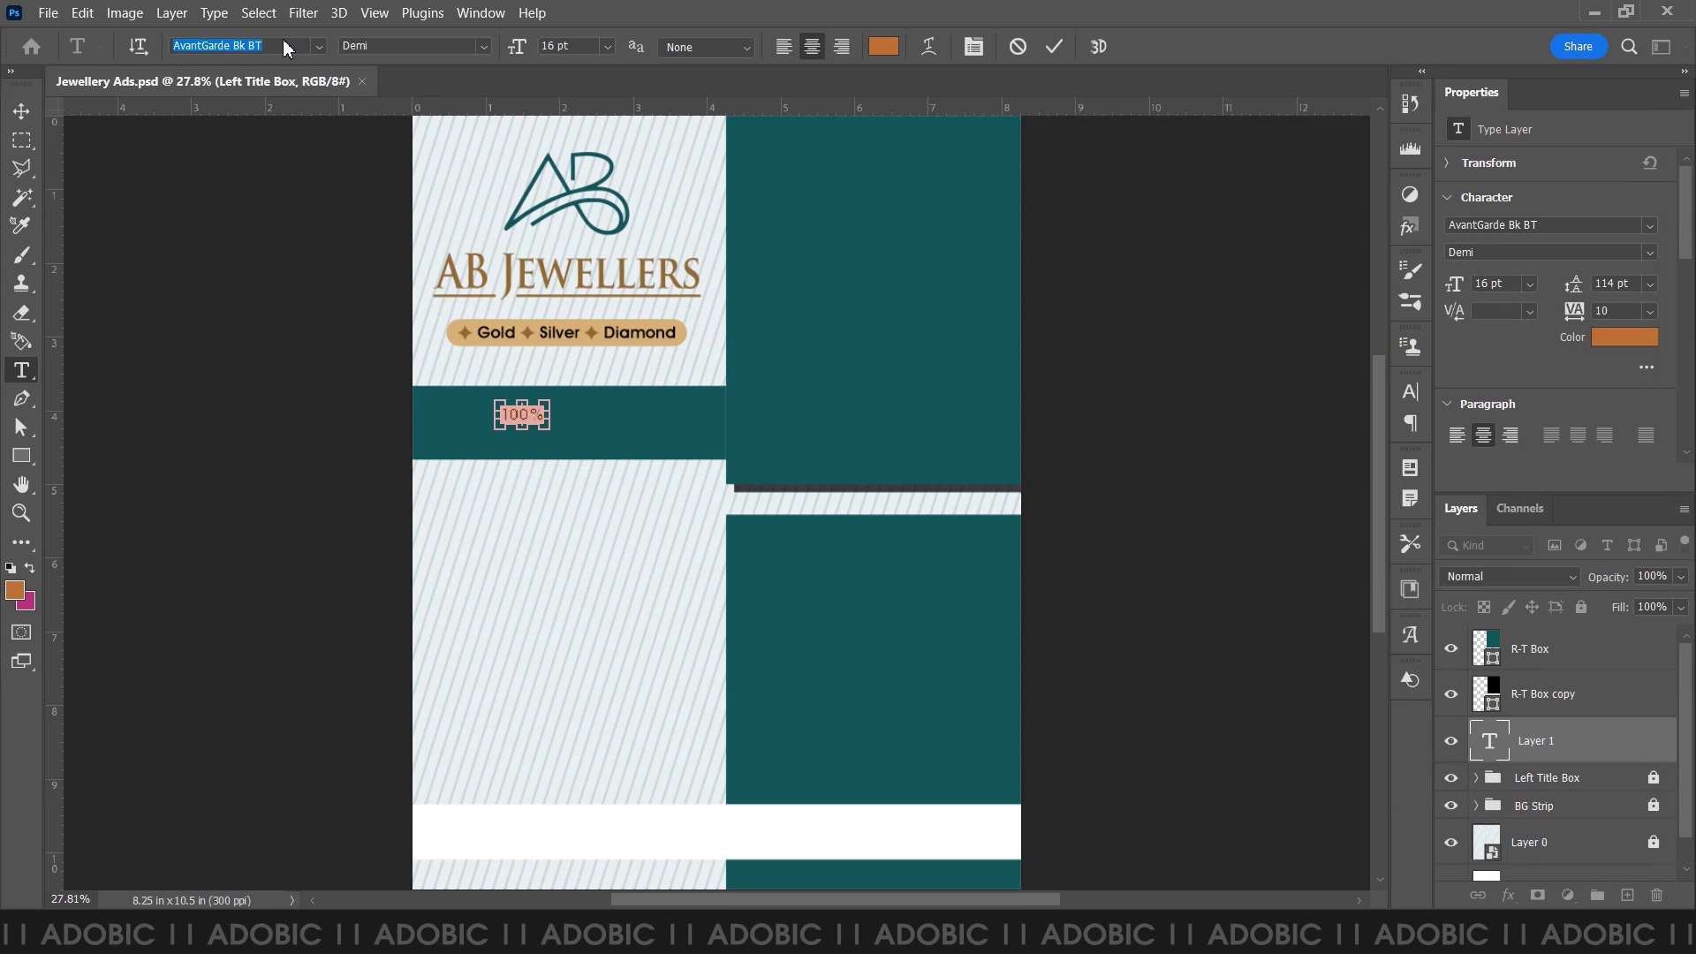
{"action": "key", "text": "ctrl+v"}
{"action": "key", "text": "Return"}
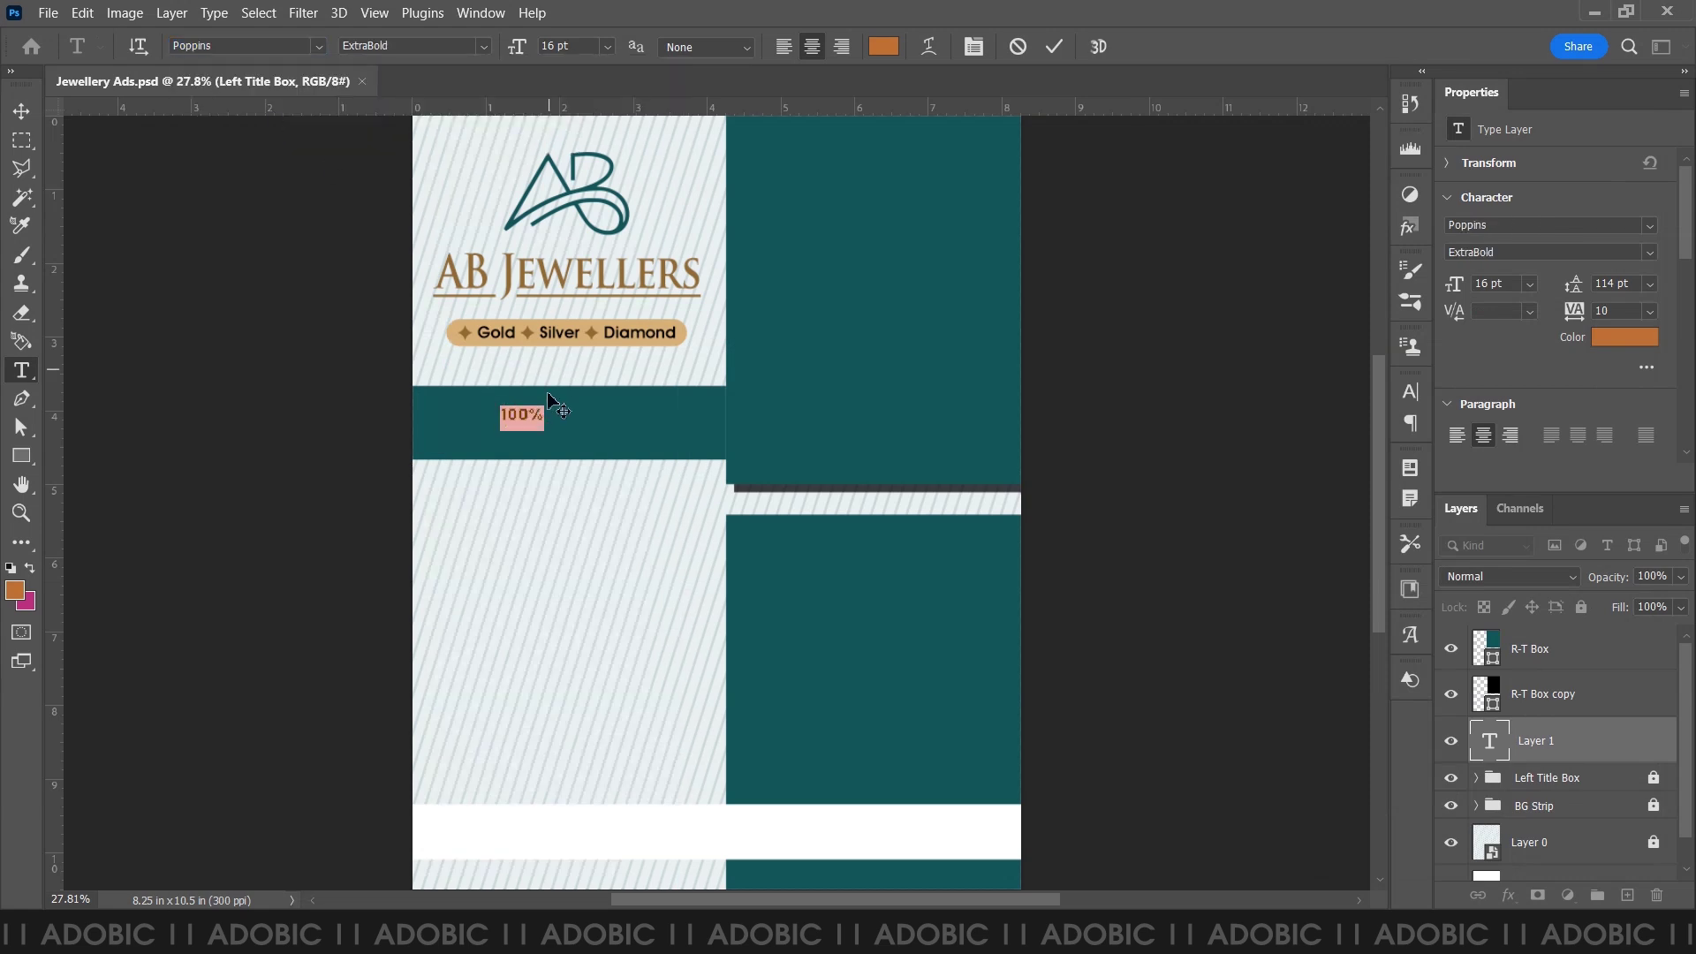
- Resize the 100% text to 35 pt
{"action": "type", "text": "0"}
{"action": "key", "text": "Return"}
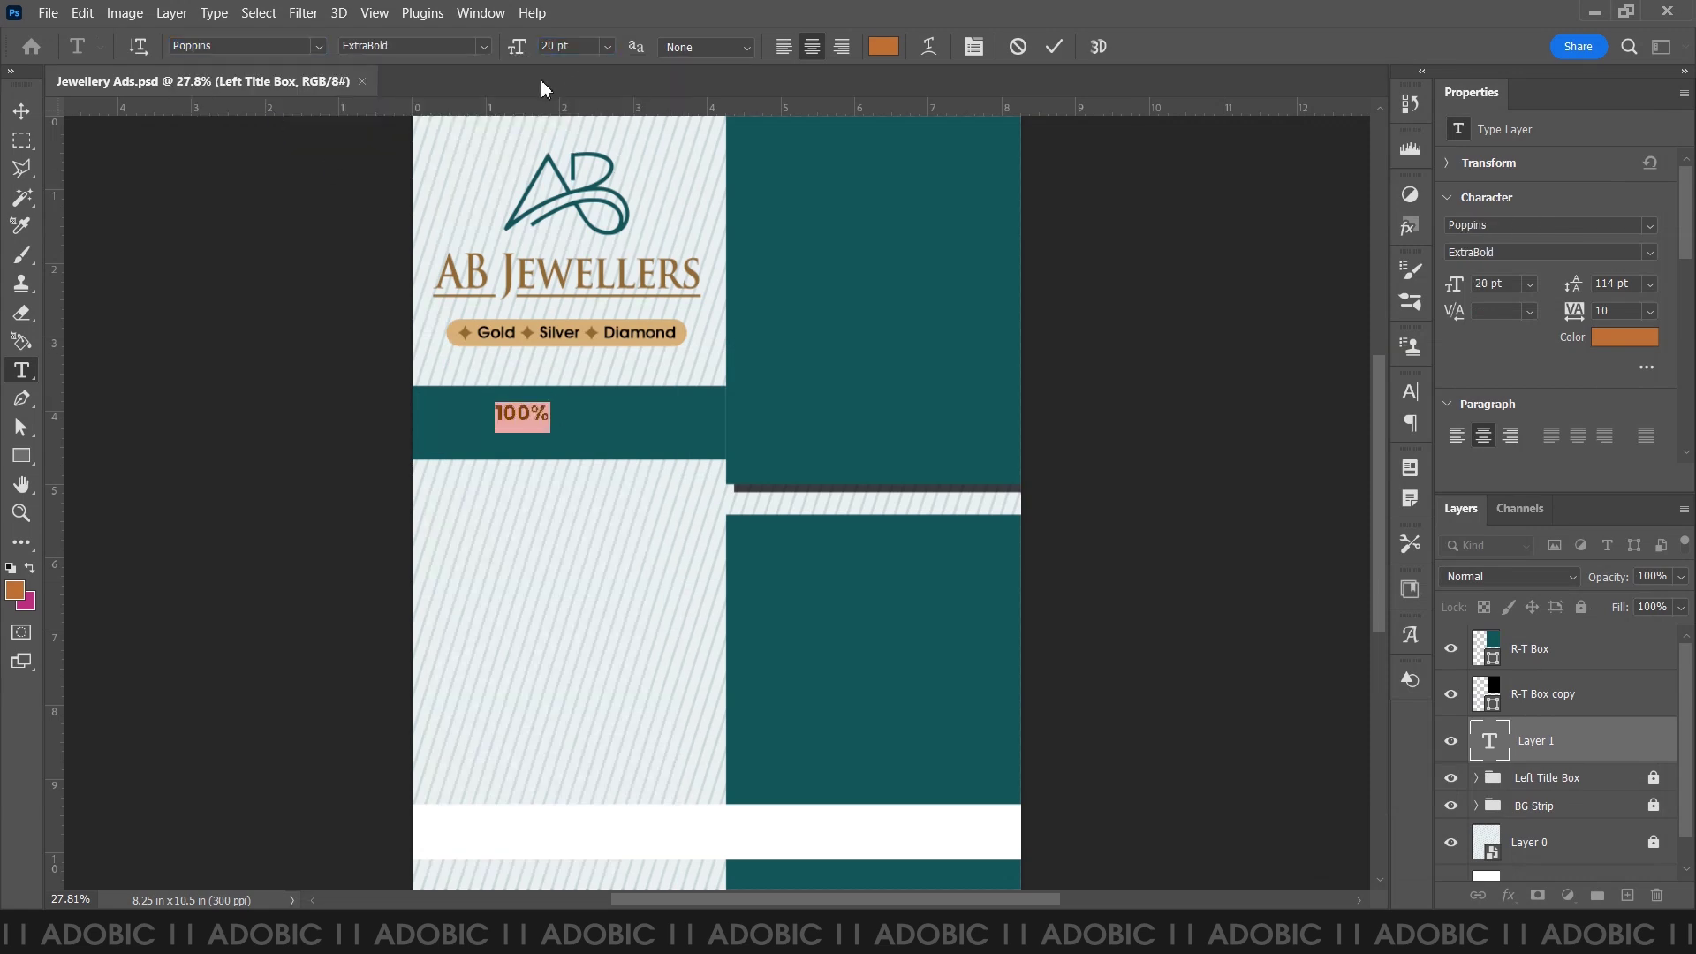
{"action": "type", "text": "25"}
{"action": "key", "text": "Return"}
{"action": "left_click", "coordinate": [21, 110]}
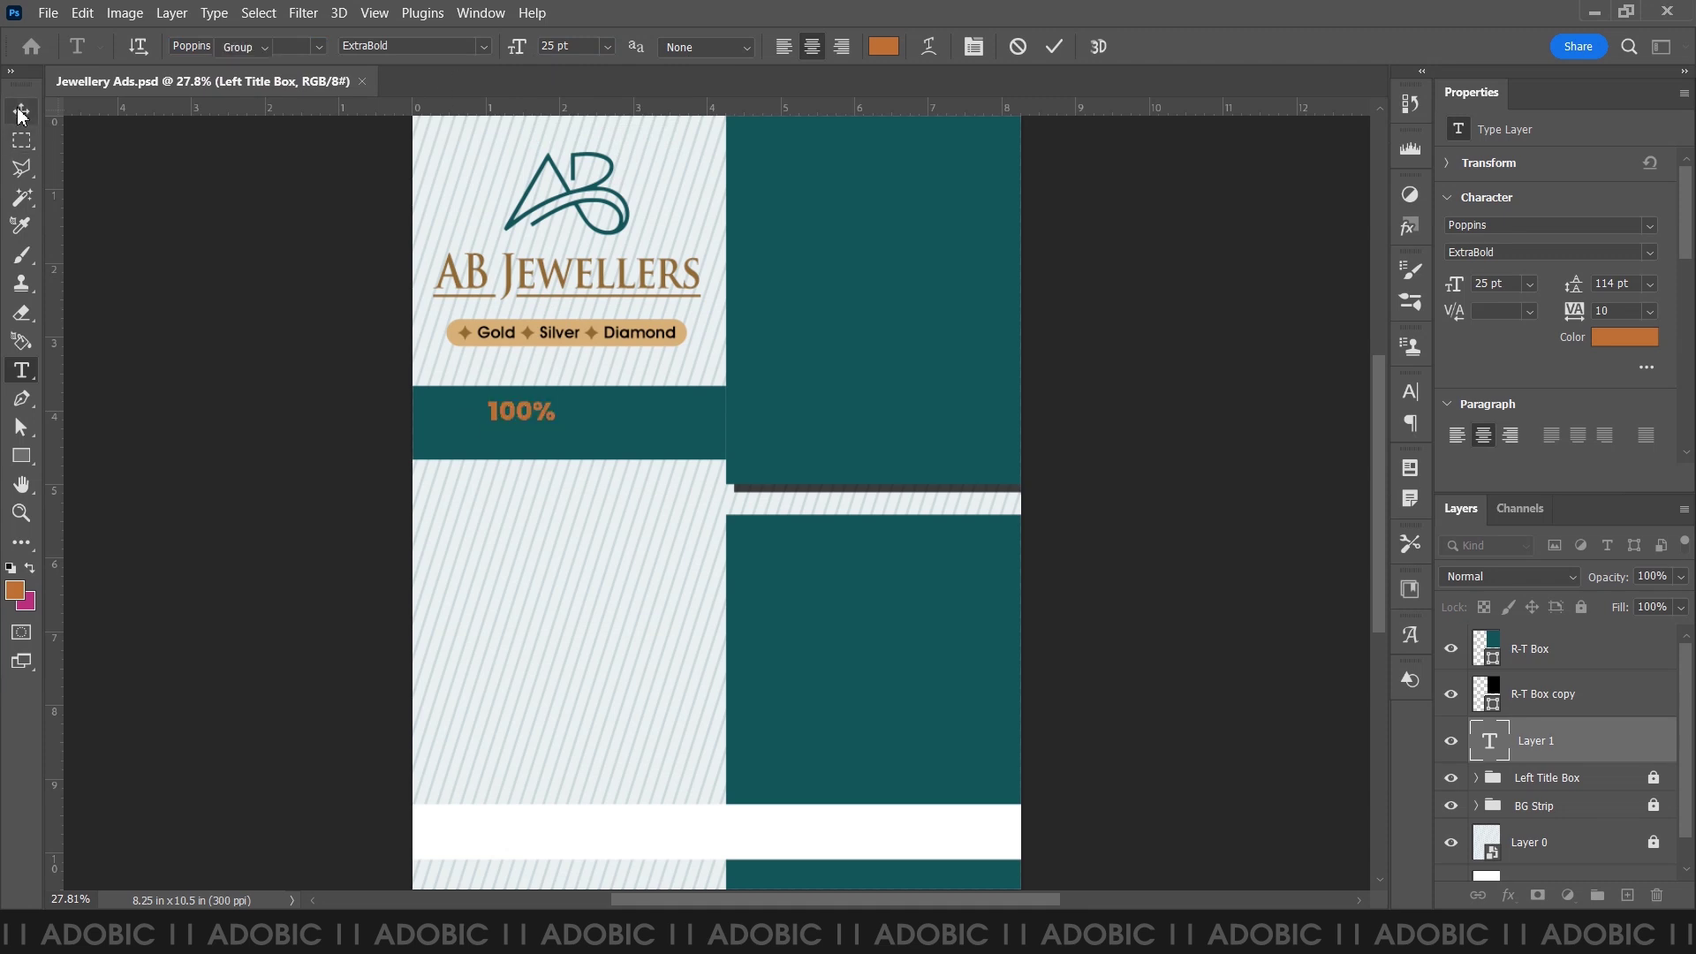
{"action": "left_click", "coordinate": [540, 416]}
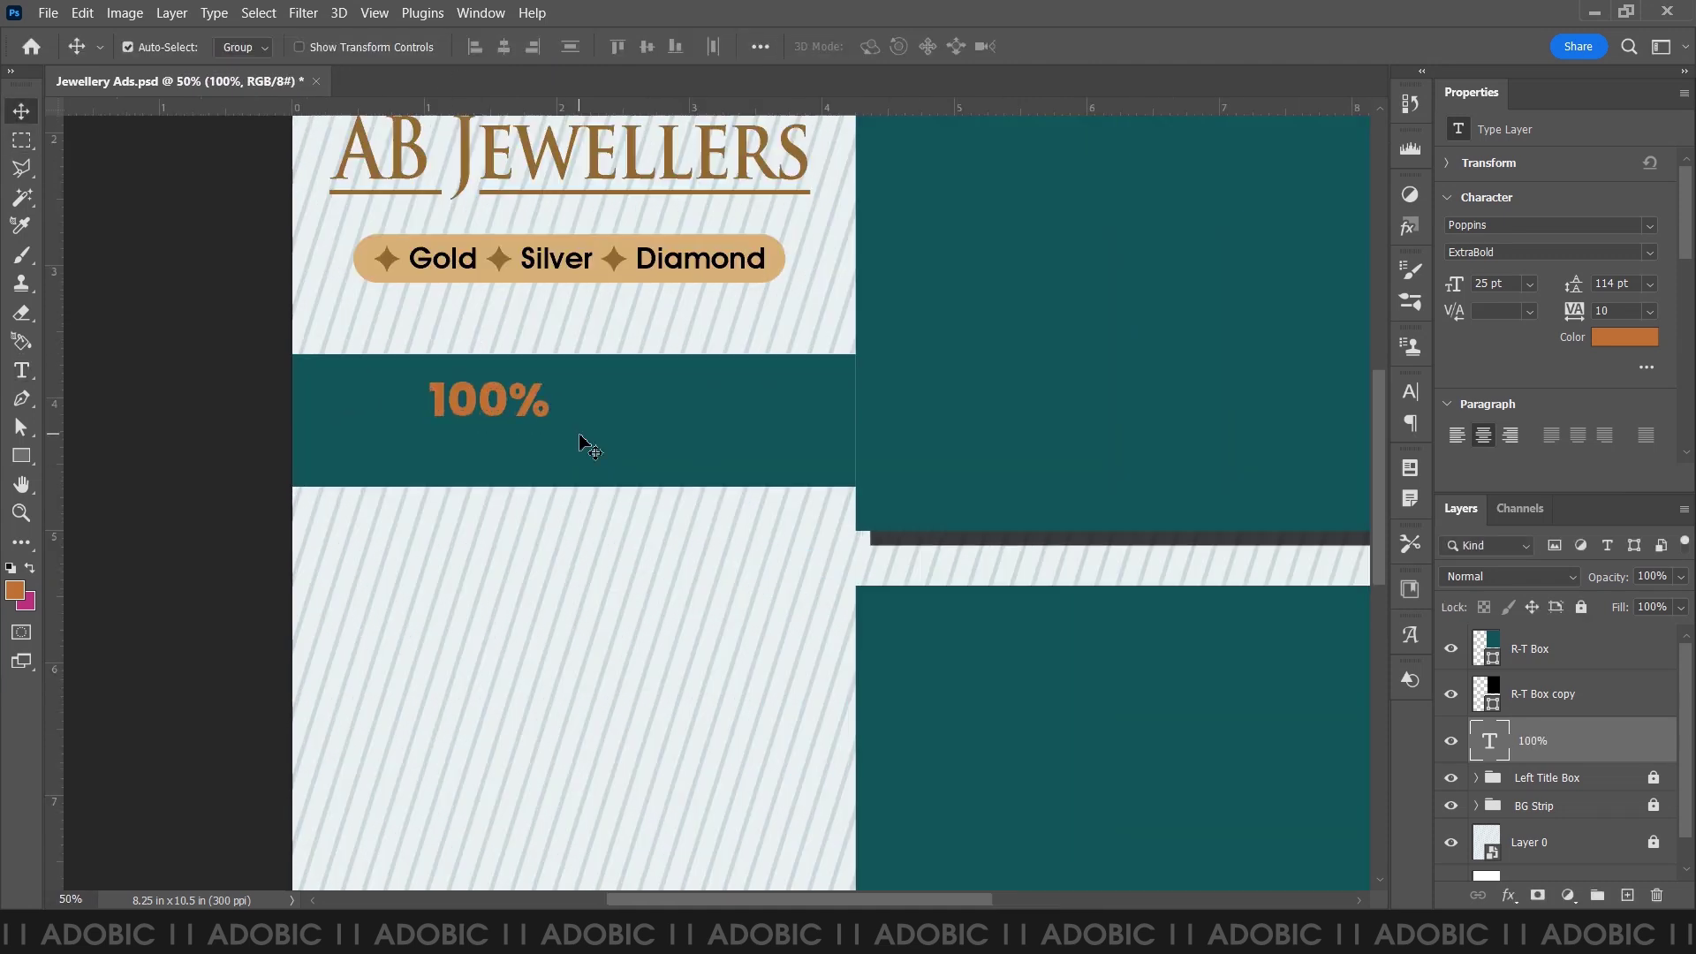
{"action": "double_click", "coordinate": [520, 402]}
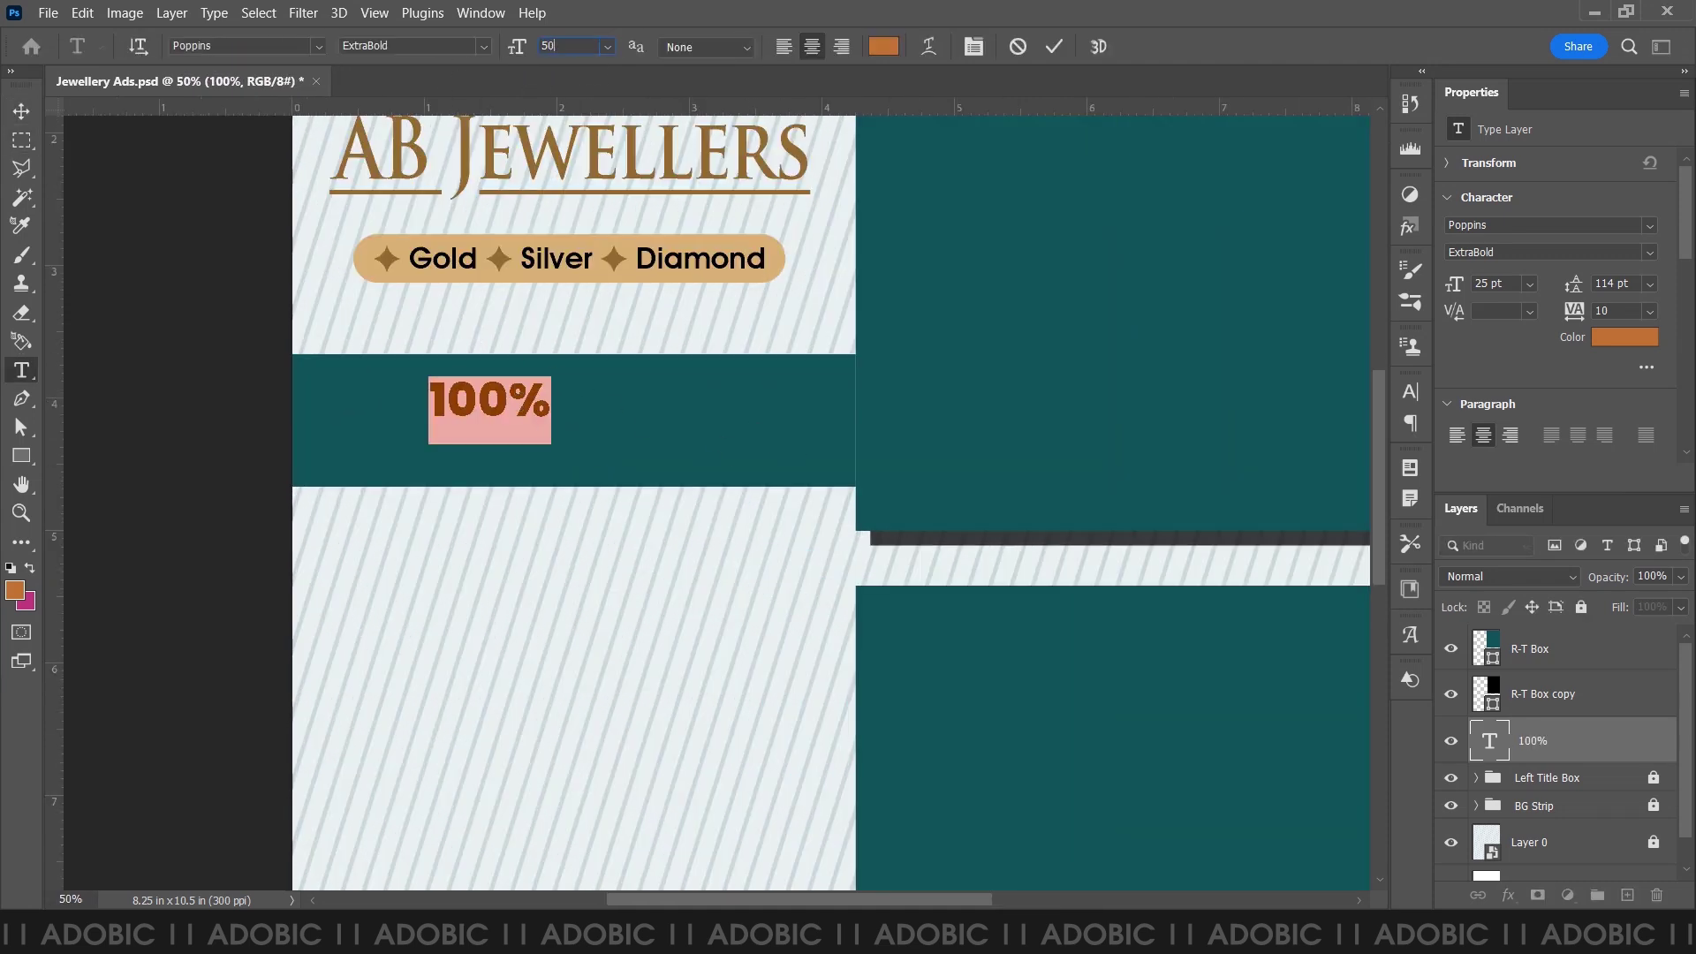
{"action": "key", "text": "Return"}
{"action": "type", "text": "35"}
{"action": "key", "text": "Return"}
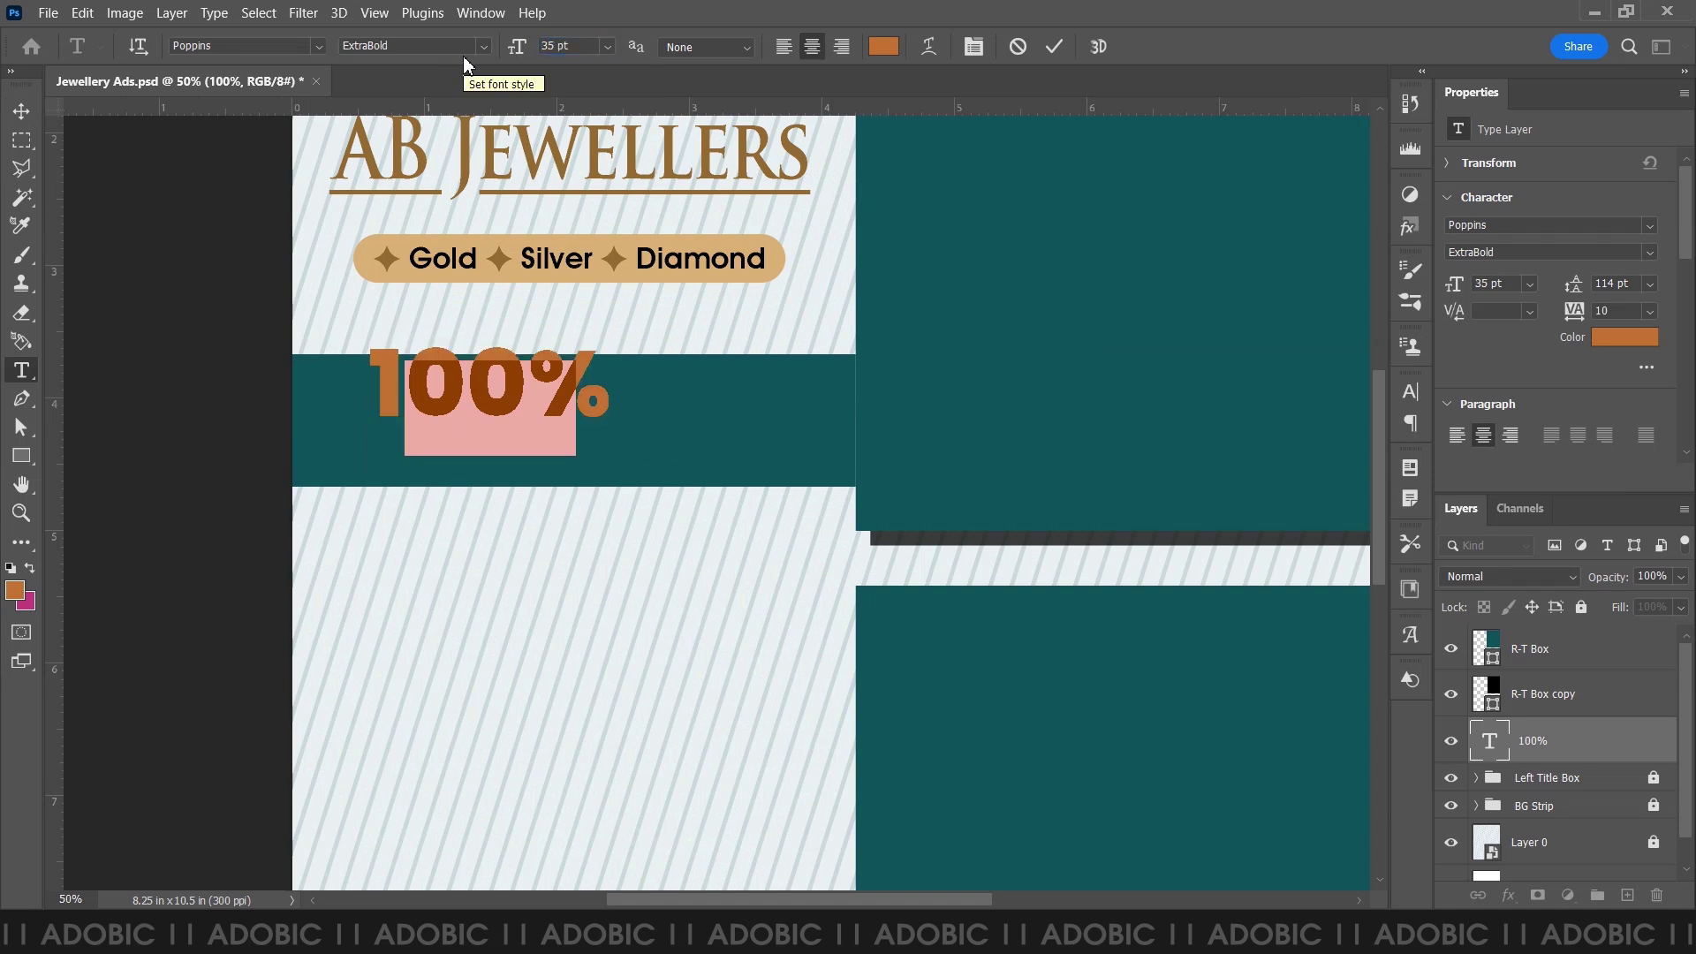
{"action": "left_click", "coordinate": [21, 111]}
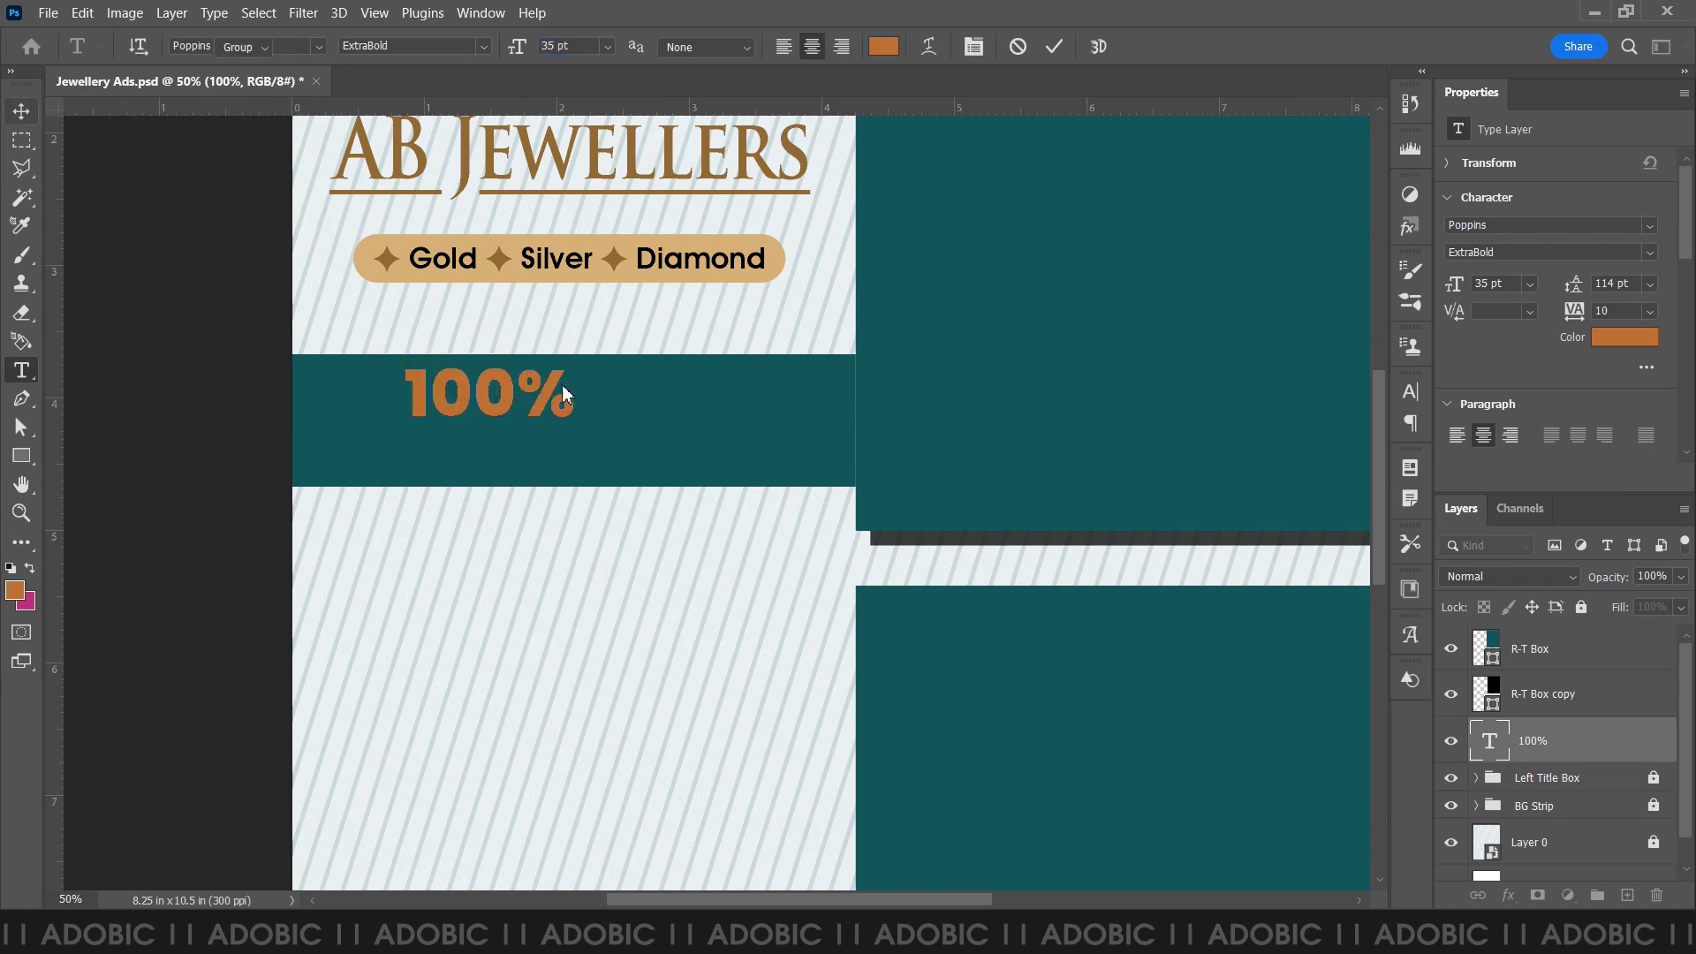
- Centre the 100% text horizontally with the Left Title Box group
{"action": "left_click", "coordinate": [1548, 794]}
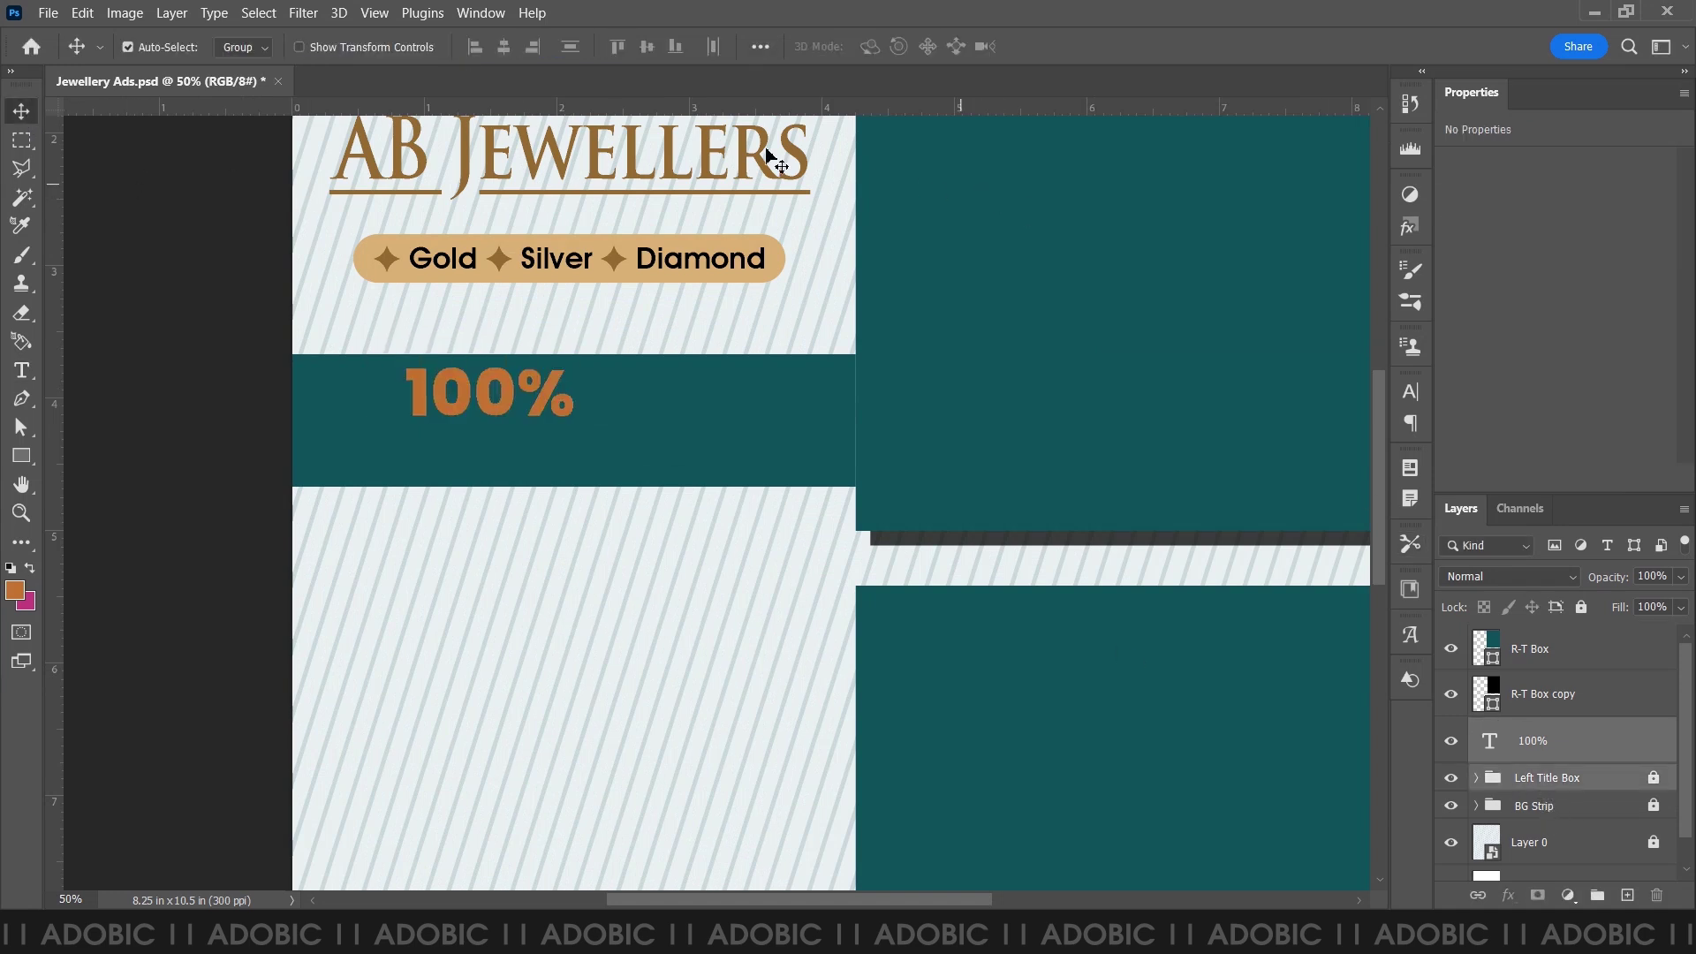
{"action": "left_click", "coordinate": [759, 46]}
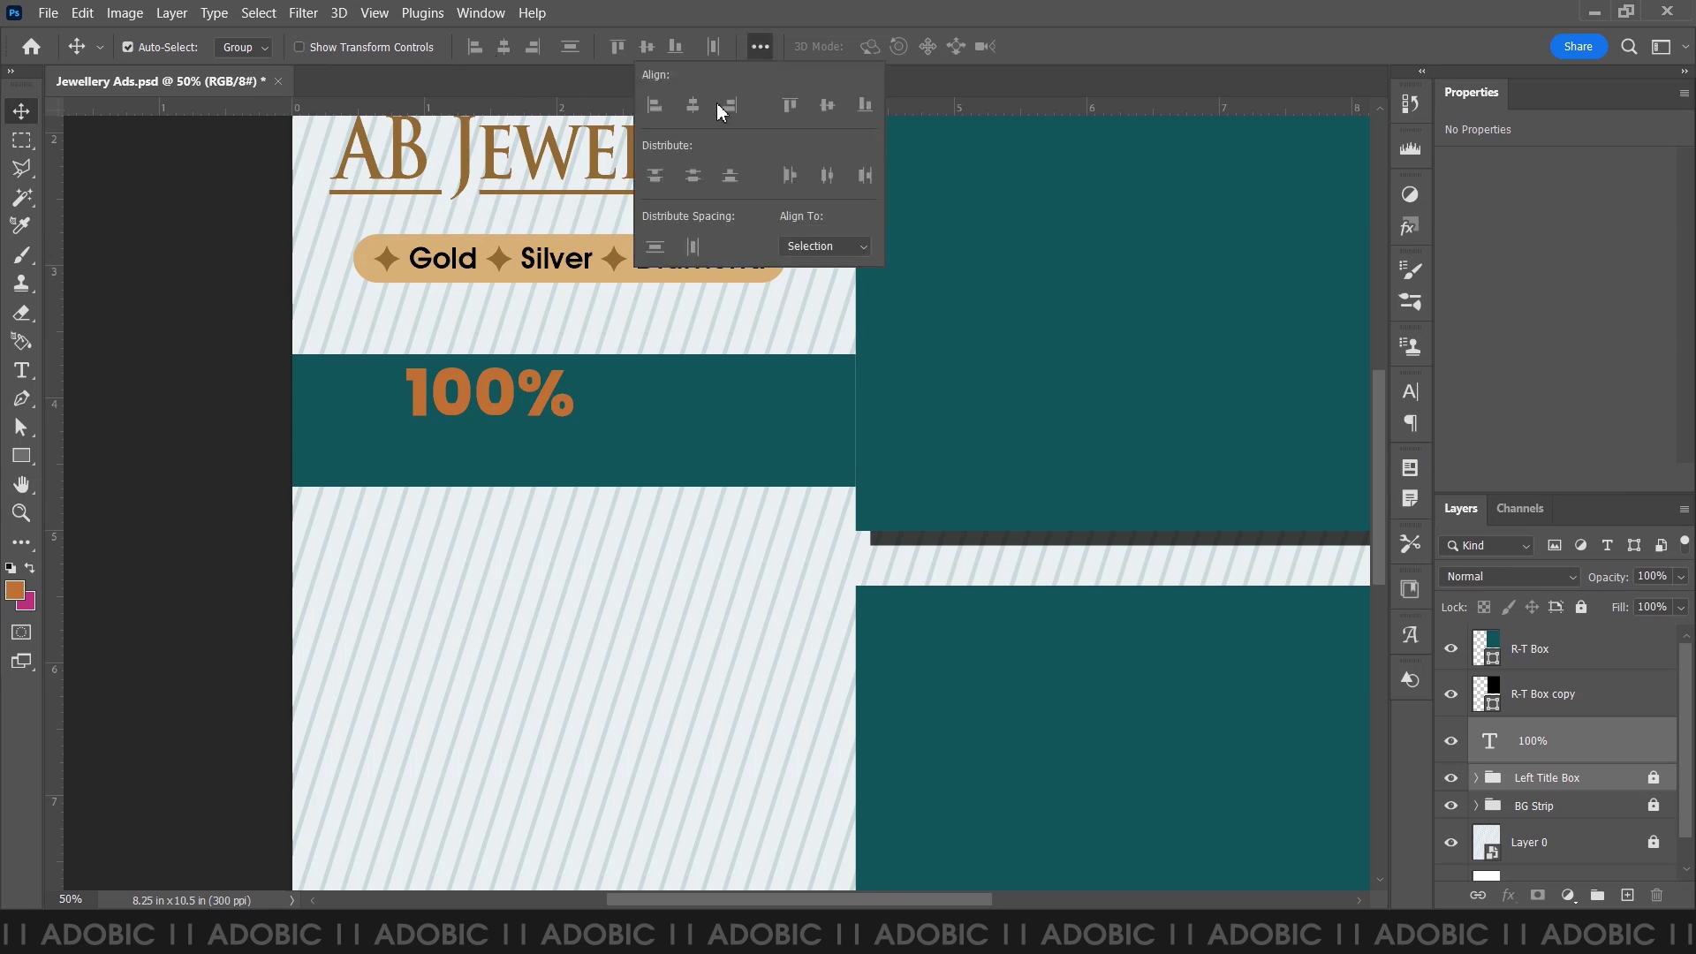
{"action": "mouse_move", "coordinate": [566, 395]}
{"action": "left_mouse_down"}
{"action": "mouse_move", "coordinate": [645, 393]}
{"action": "mouse_move", "coordinate": [630, 384]}
{"action": "left_mouse_up"}
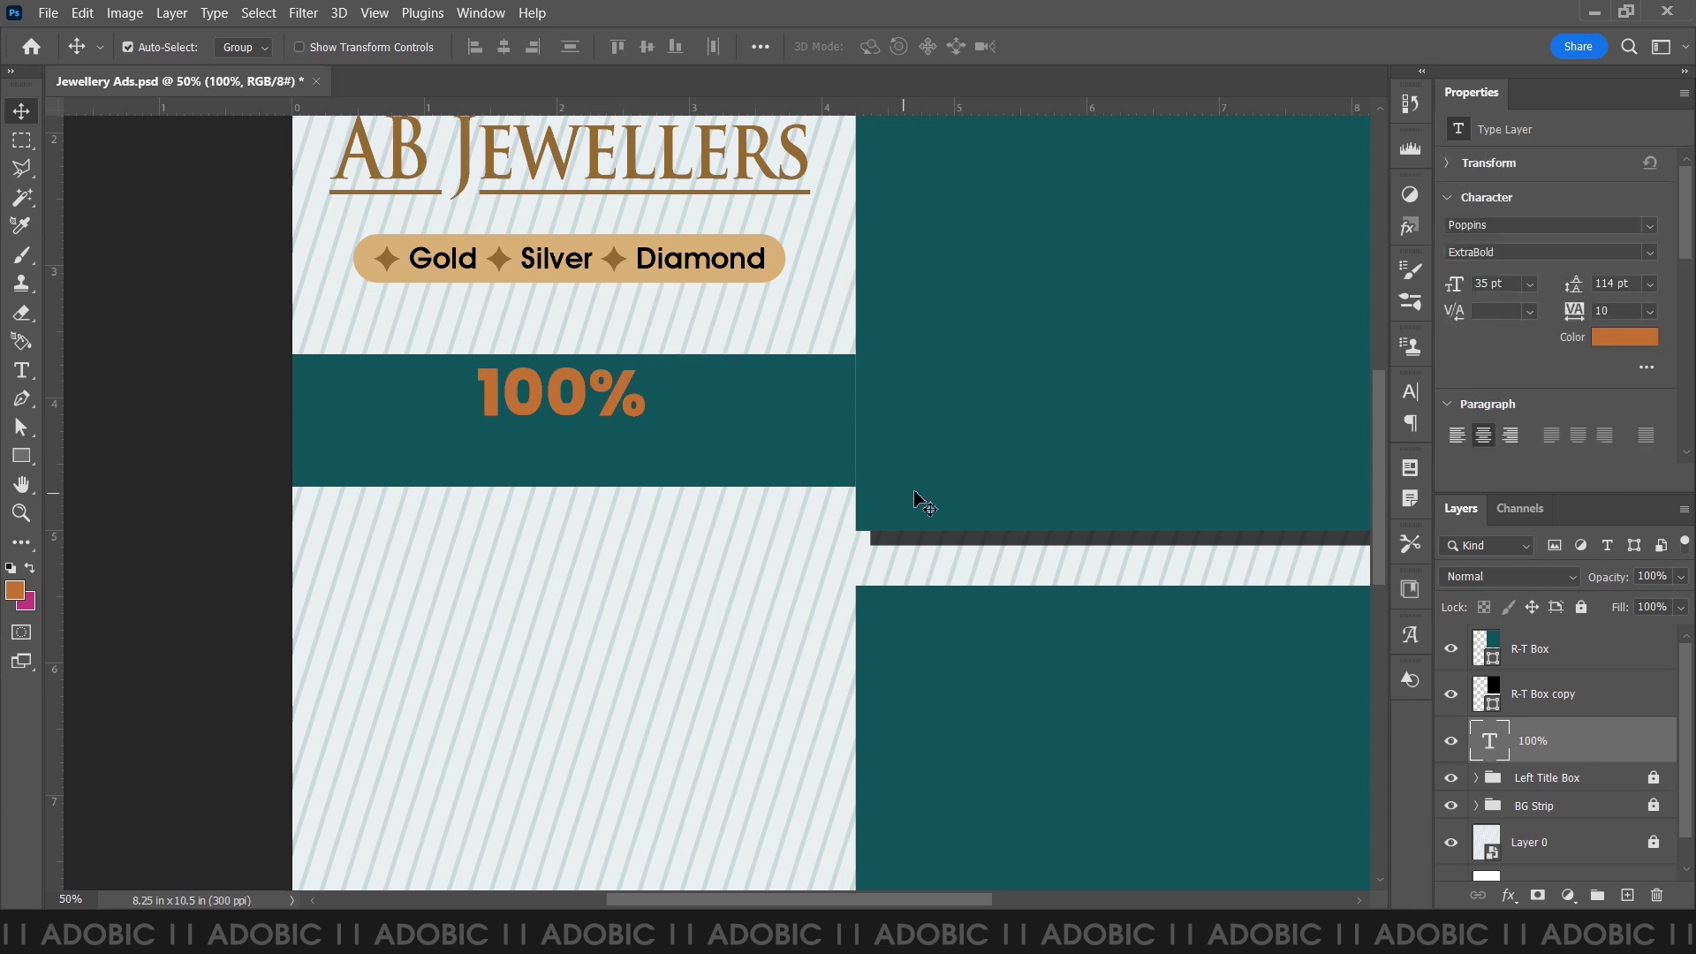
{"action": "left_click", "coordinate": [1507, 897]}
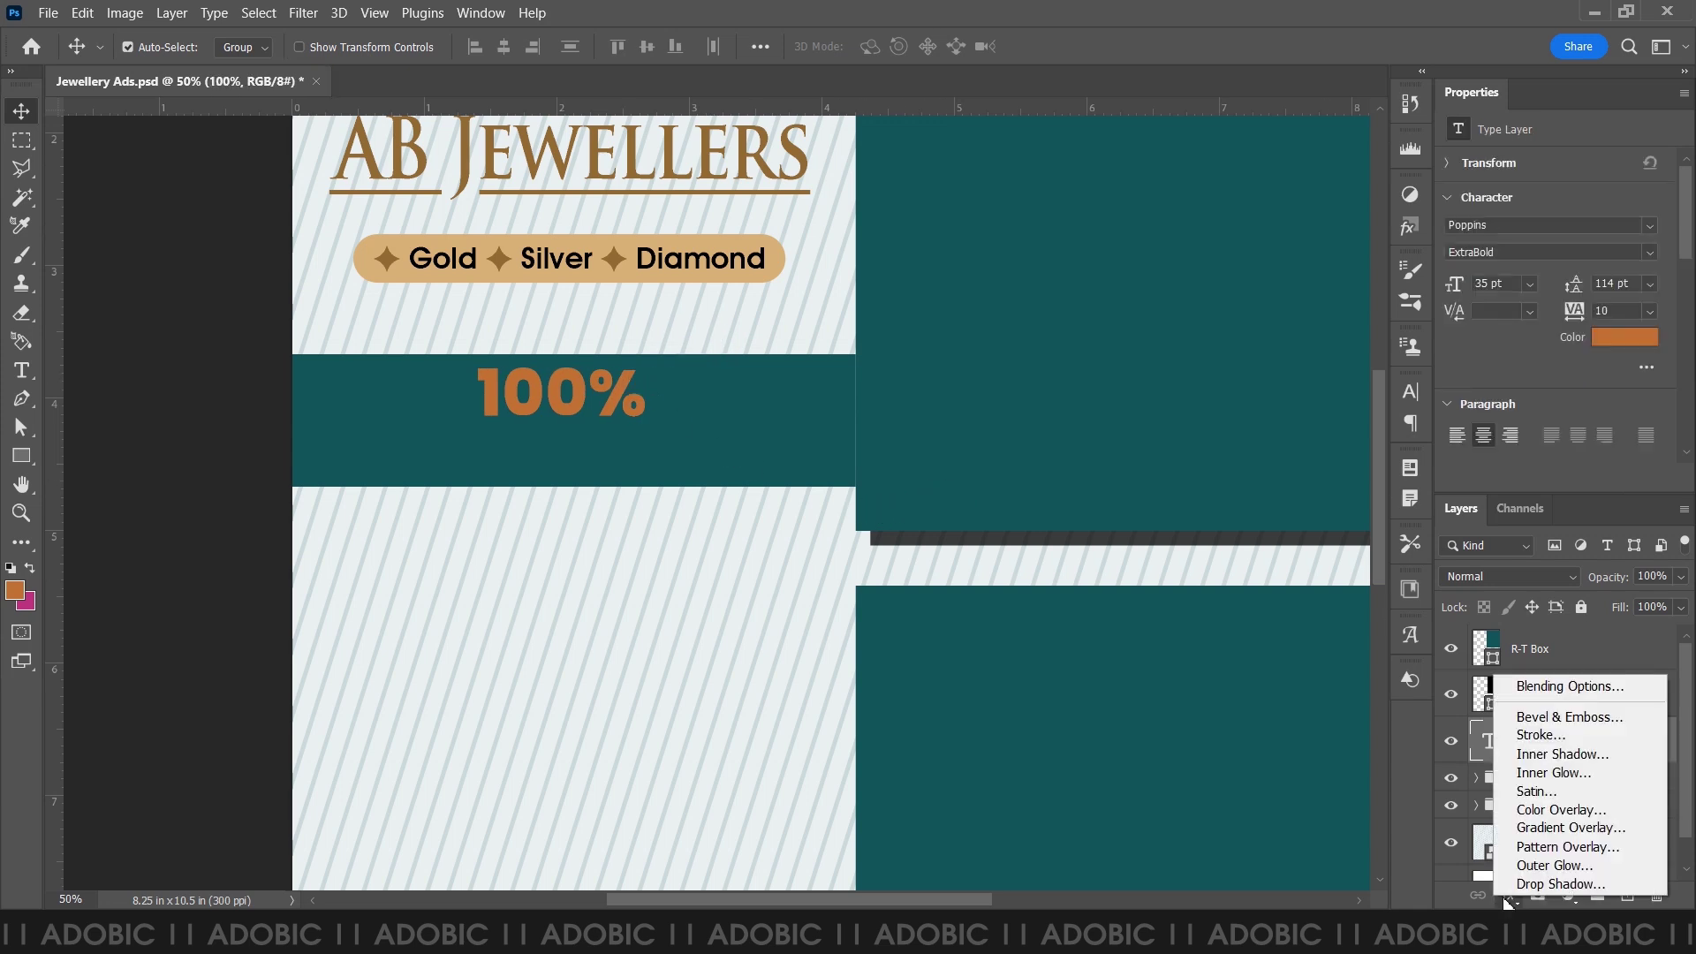
- Add a Gradient Overlay to the 100% text with a pale yellow #fffcc6 end stop
{"action": "left_click", "coordinate": [1551, 831]}
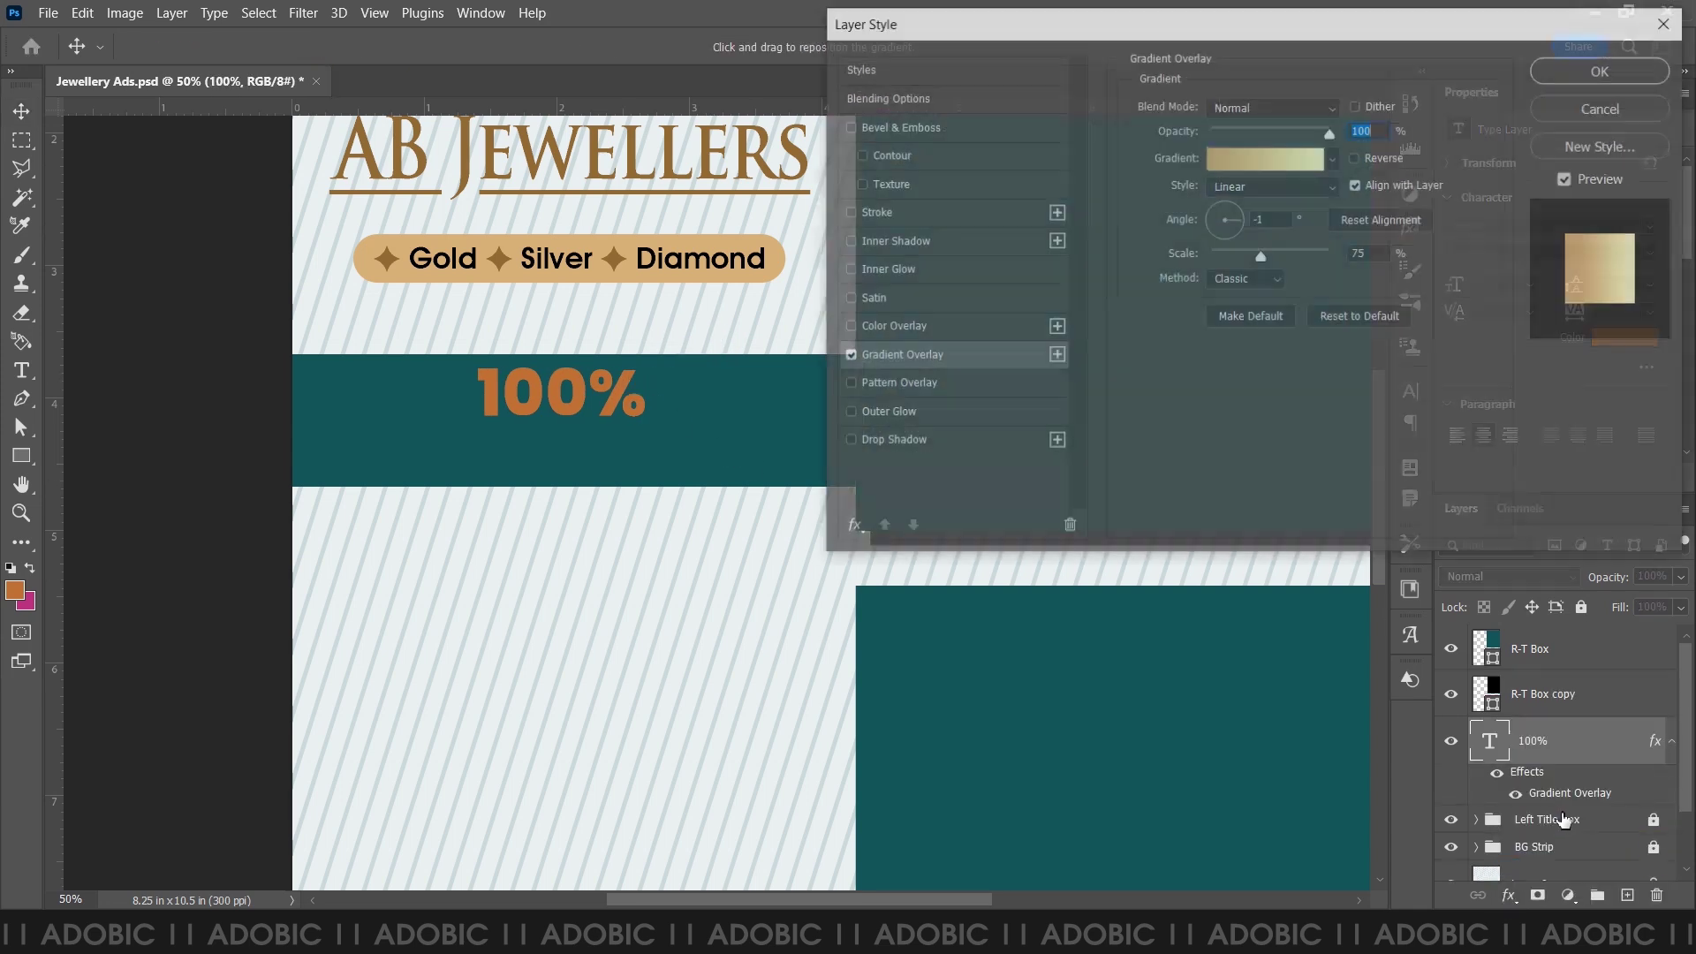
{"action": "left_click", "coordinate": [1272, 161]}
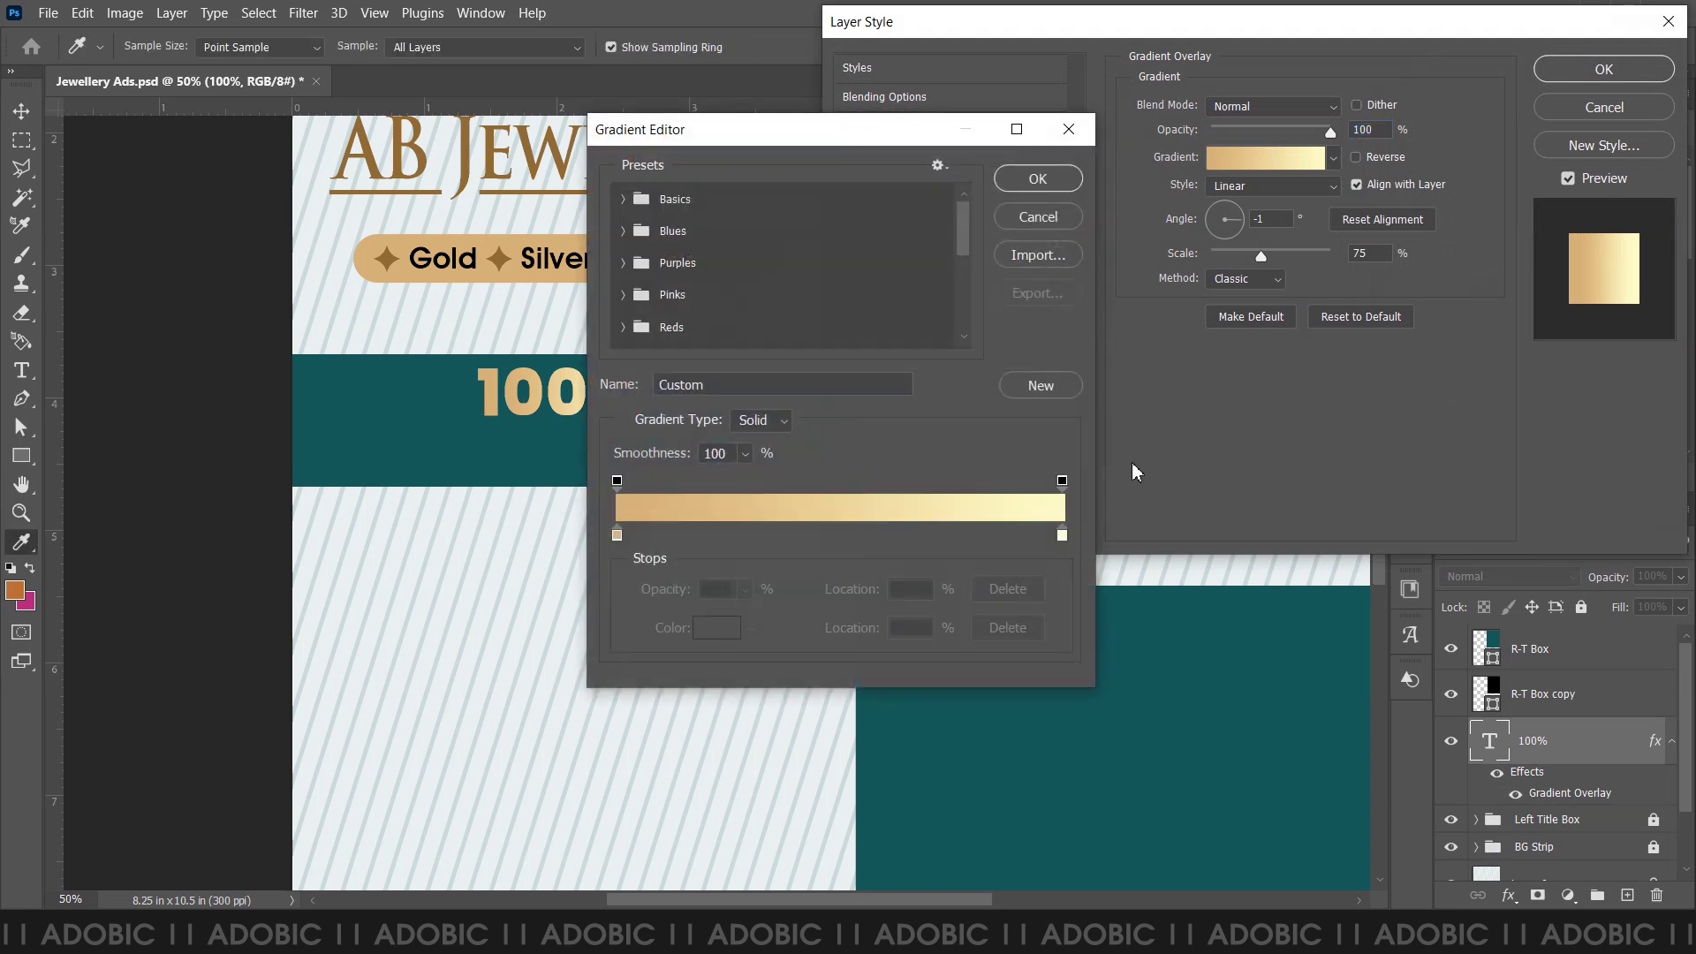
{"action": "left_click", "coordinate": [1062, 536]}
{"action": "left_click", "coordinate": [716, 627]}
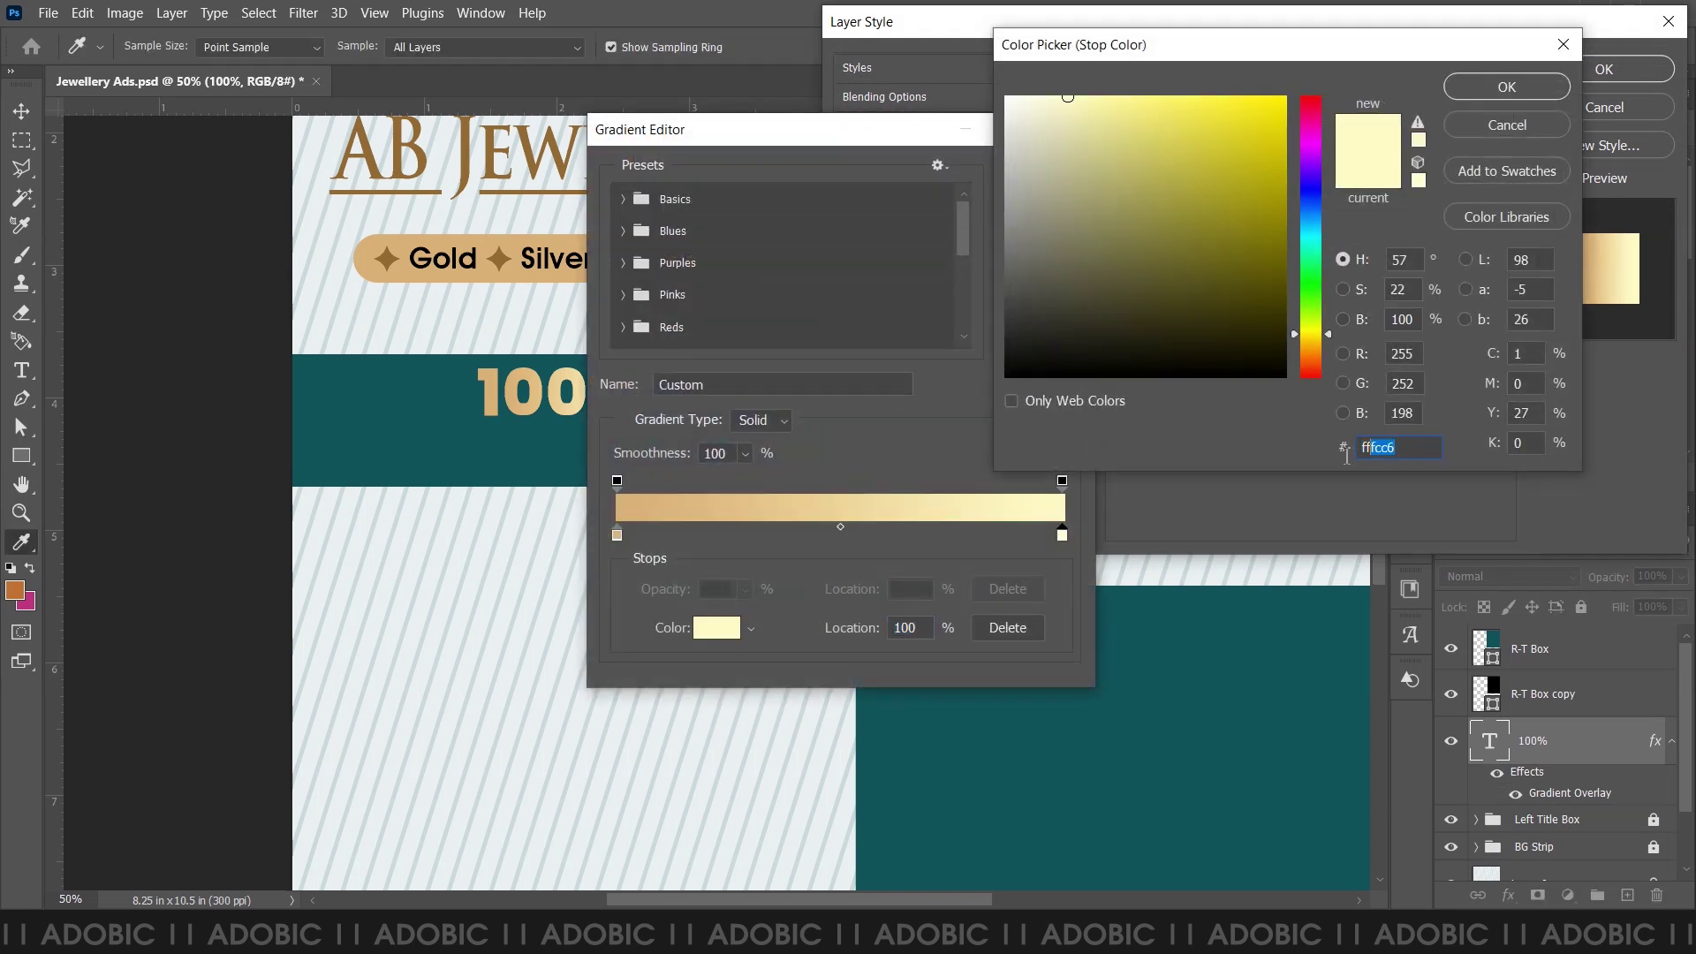
{"action": "type", "text": "fff"}
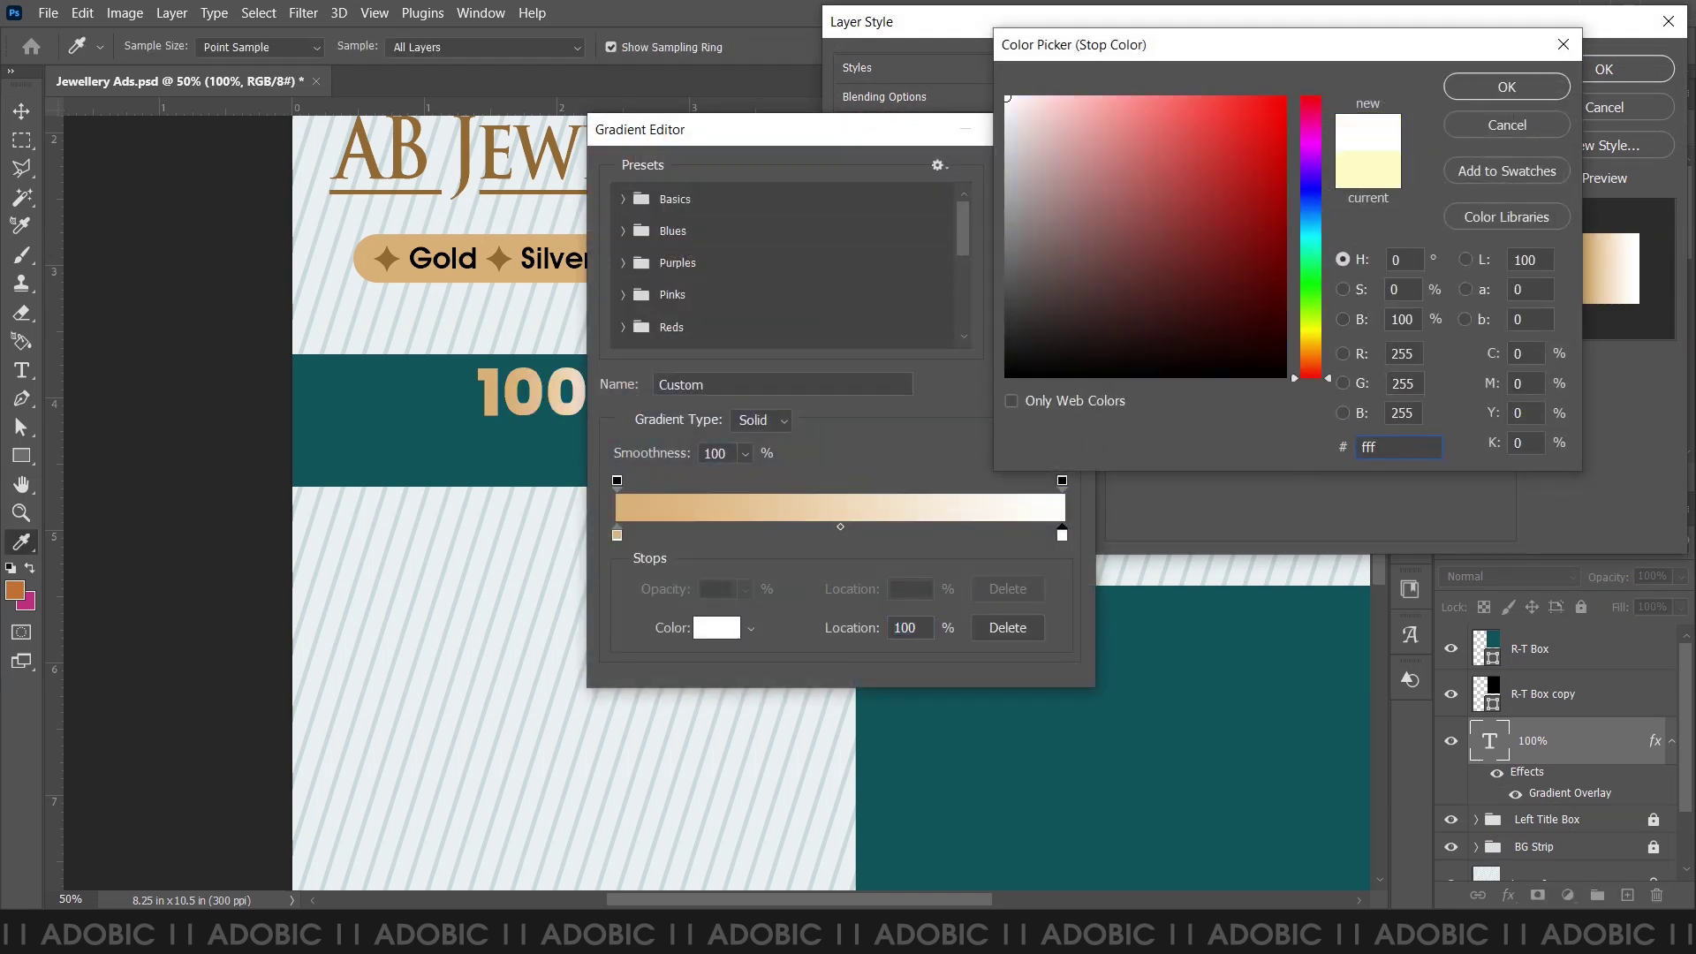
{"action": "type", "text": "cc6"}
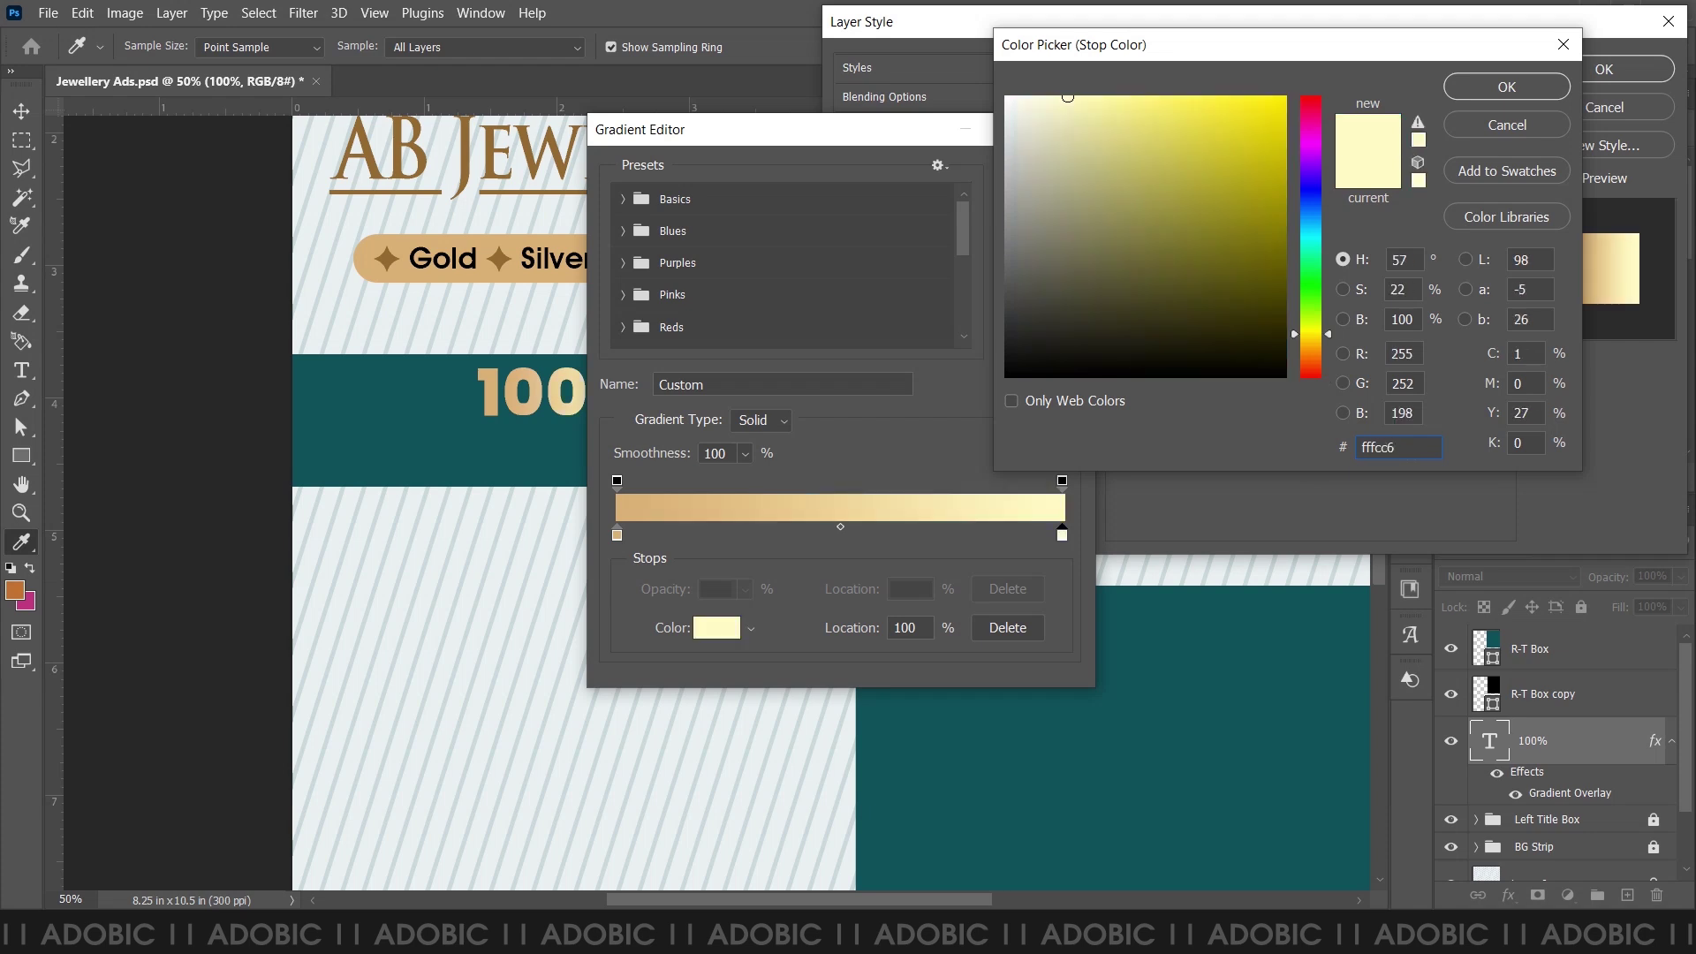
{"action": "left_click", "coordinate": [1506, 85]}
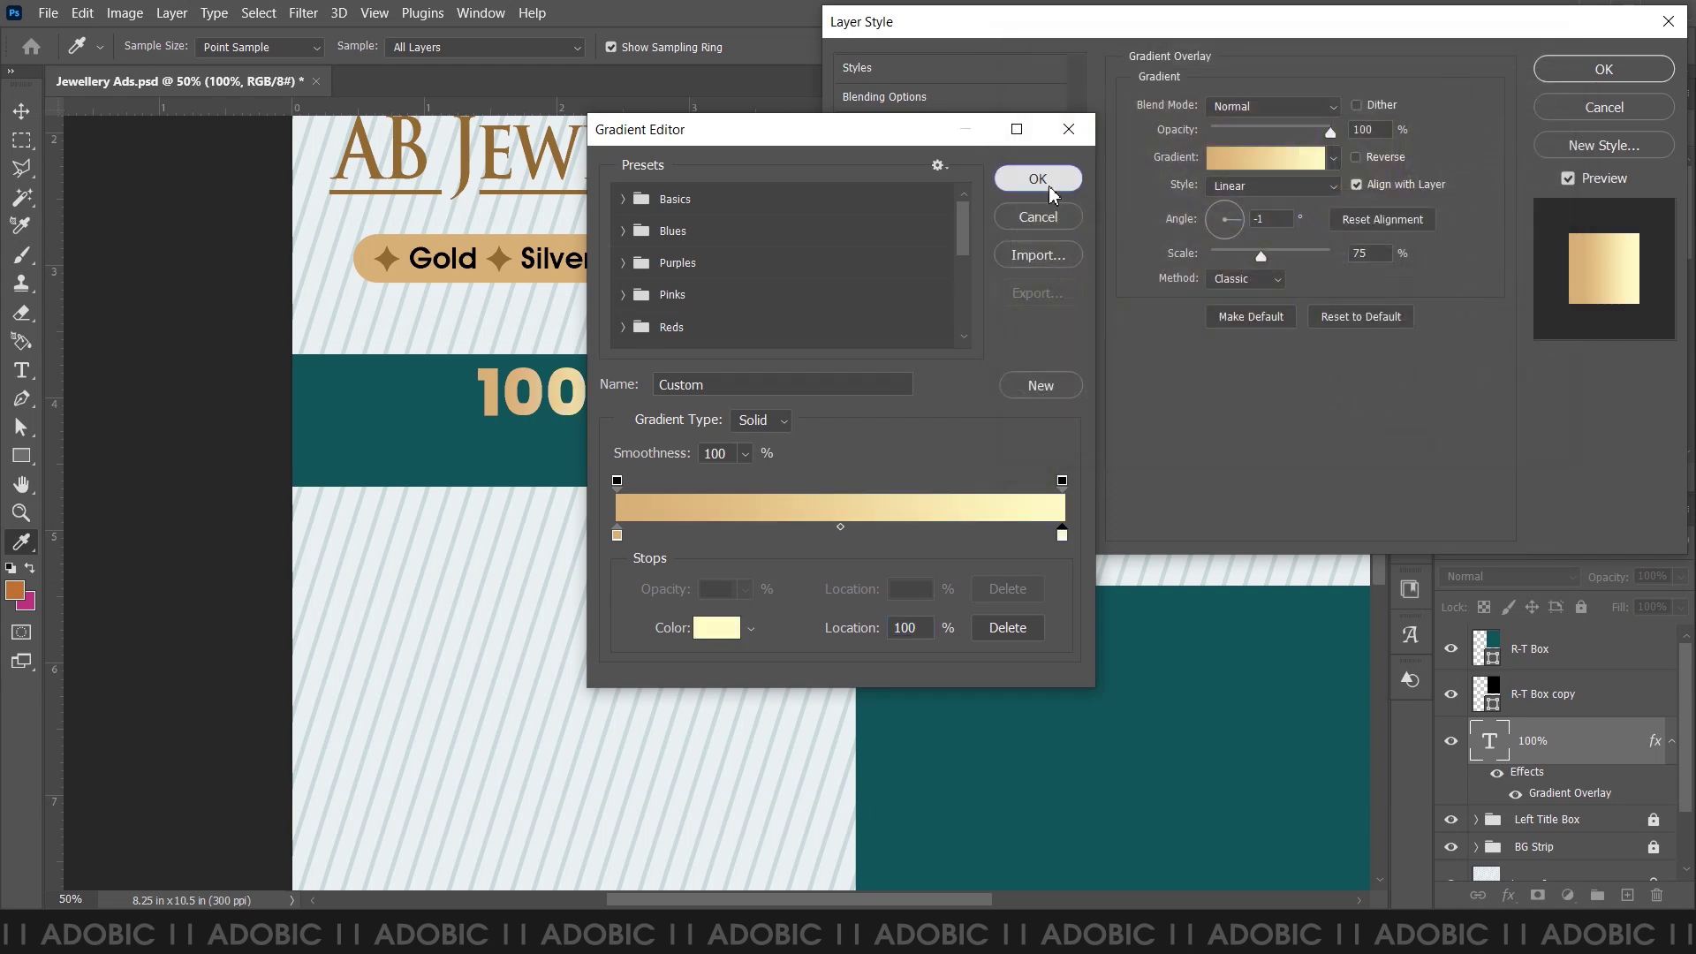
- Set the gradient's start stop to gold #d7b07a at angle 0 and apply it
{"action": "left_click", "coordinate": [617, 537]}
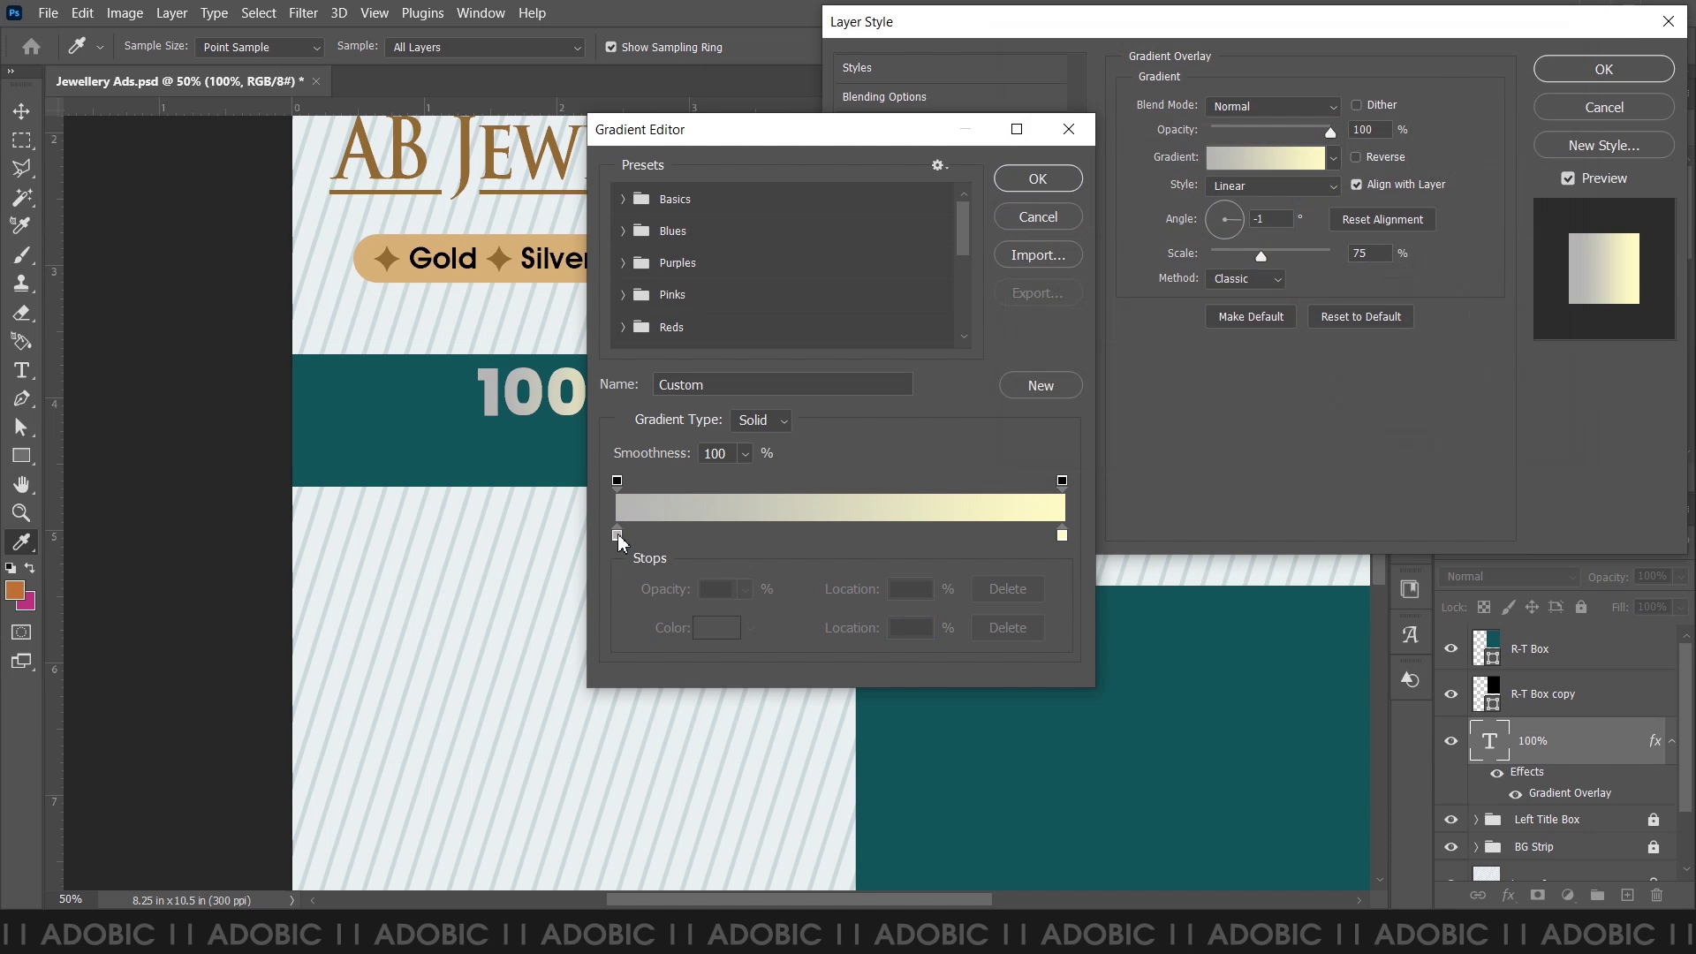
{"action": "left_click_drag", "start_coordinate": [618, 536], "coordinate": [645, 631]}
{"action": "left_click_drag", "start_coordinate": [638, 536], "coordinate": [618, 535]}
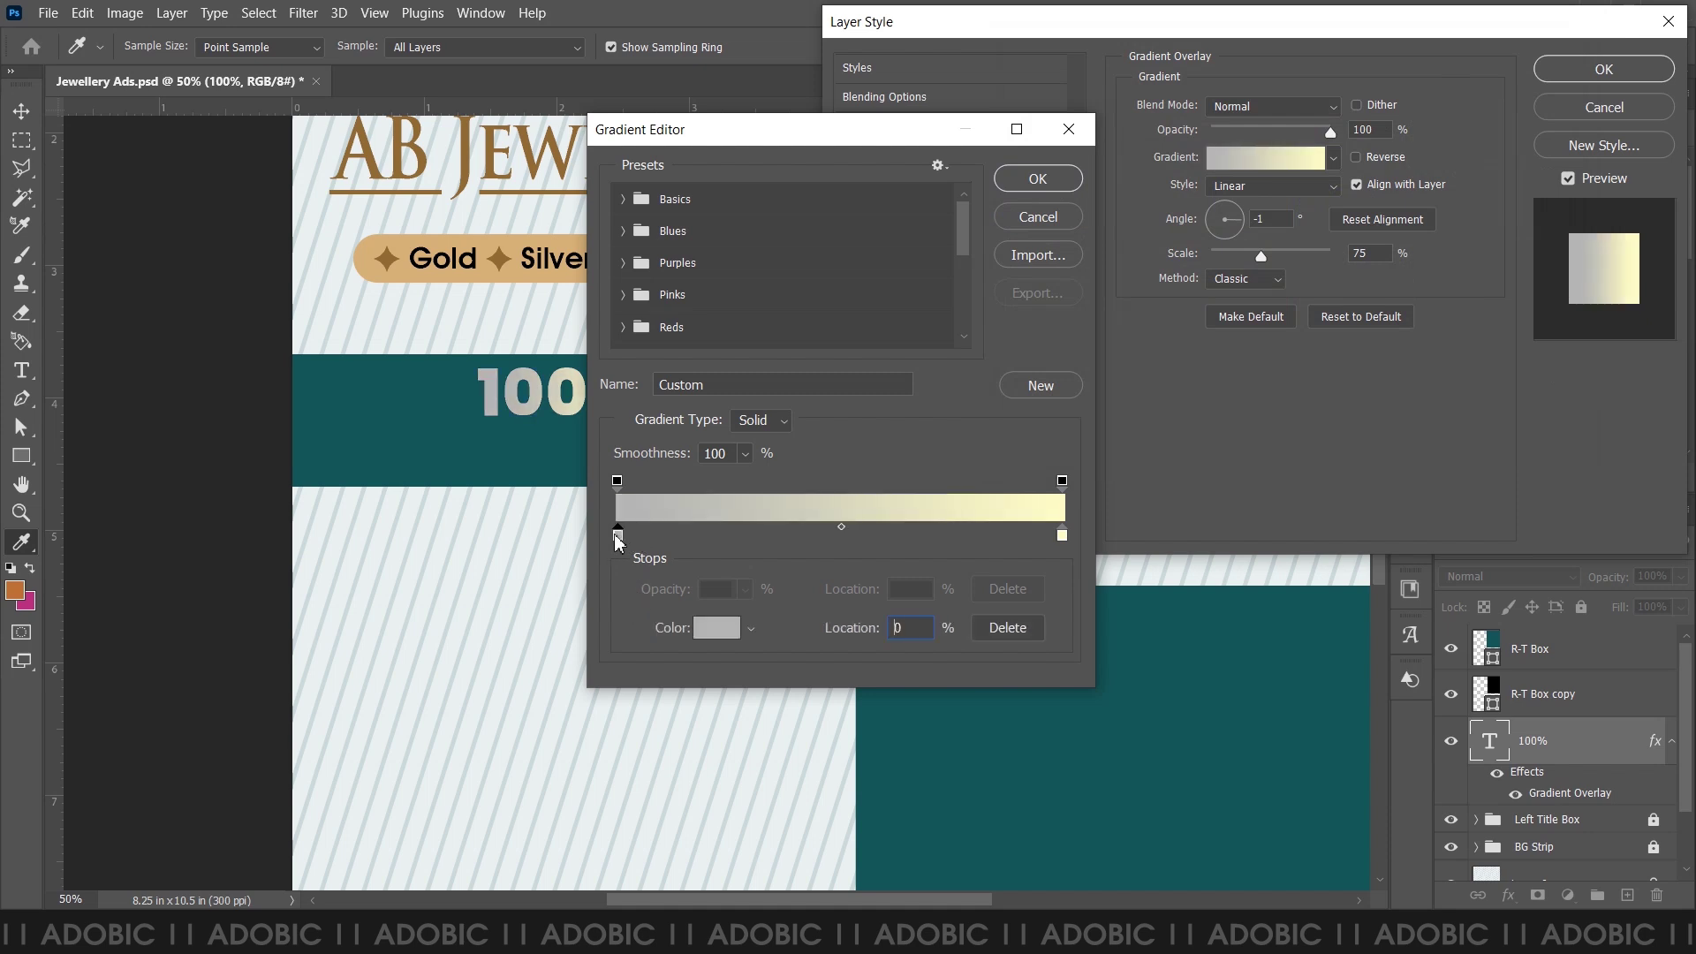
{"action": "left_click", "coordinate": [717, 627]}
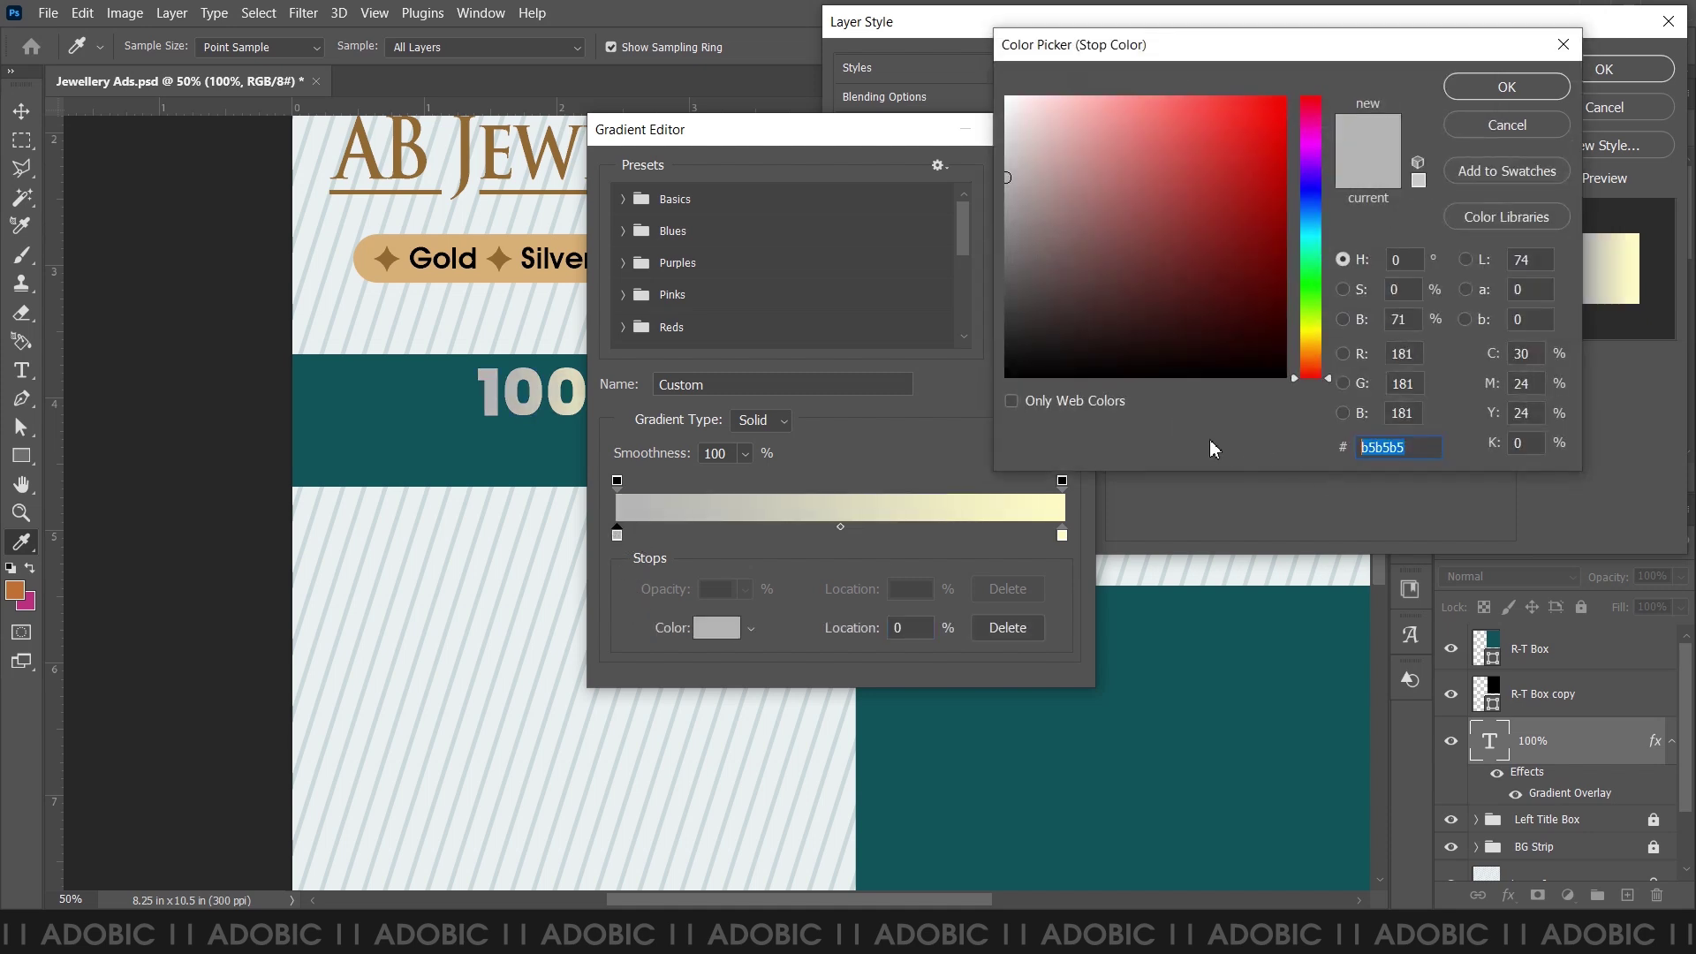
{"action": "type", "text": "d7b0"}
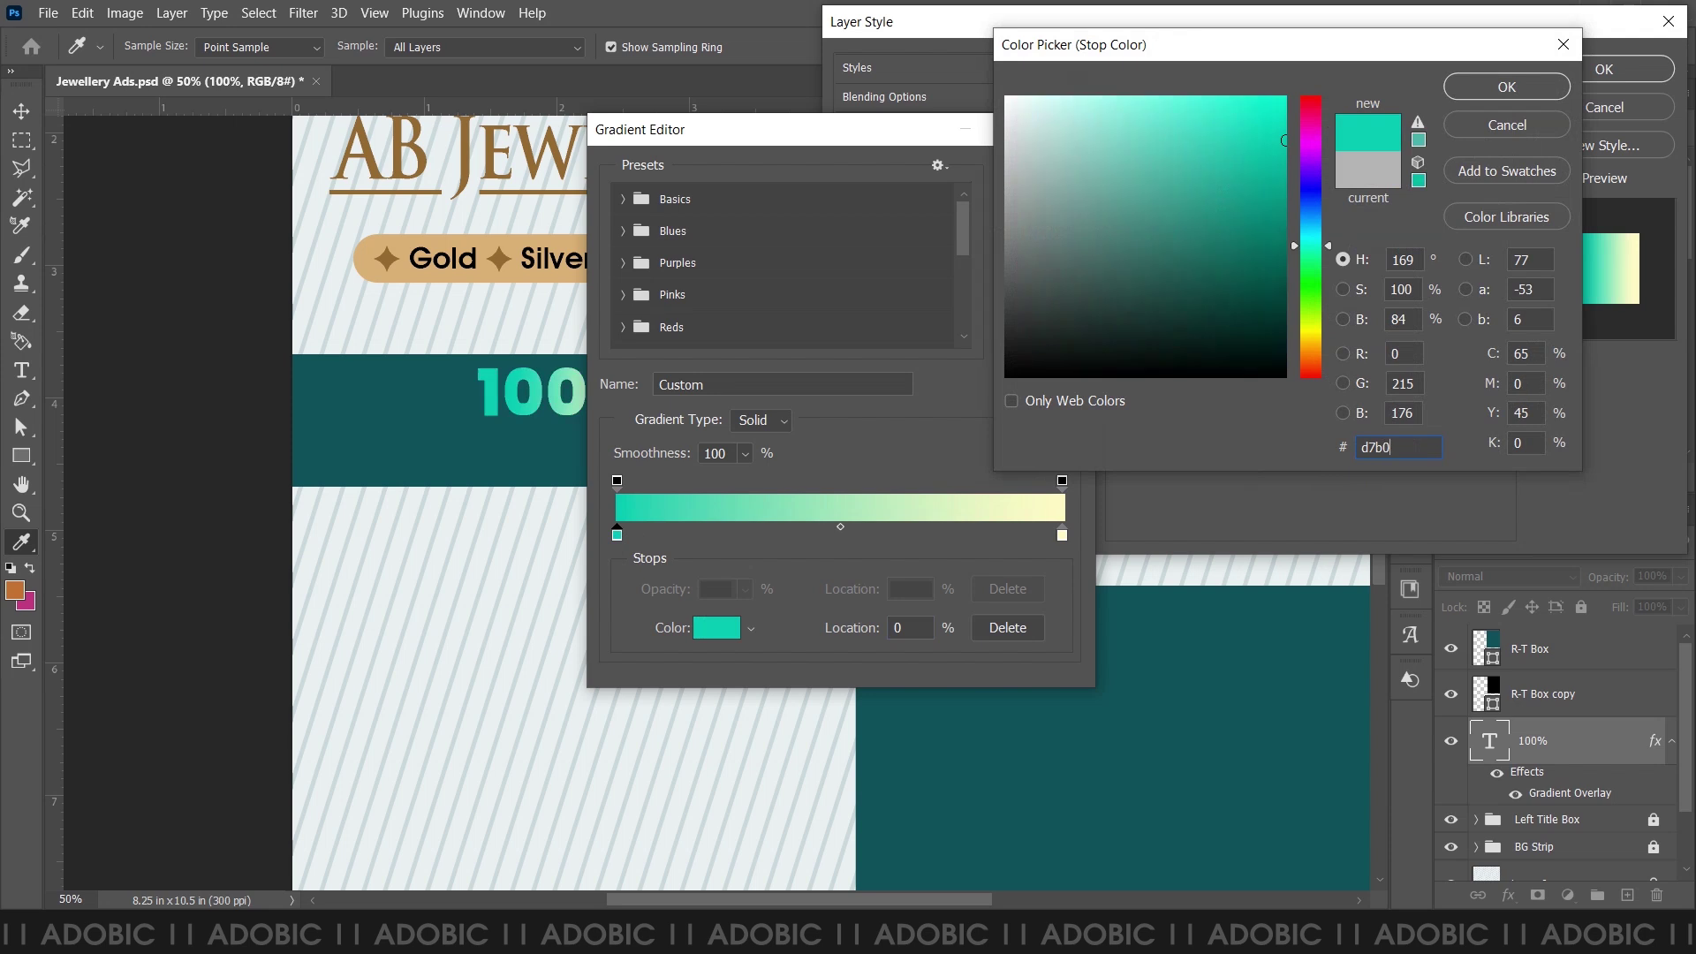
{"action": "type", "text": "7a"}
{"action": "left_click", "coordinate": [1507, 87]}
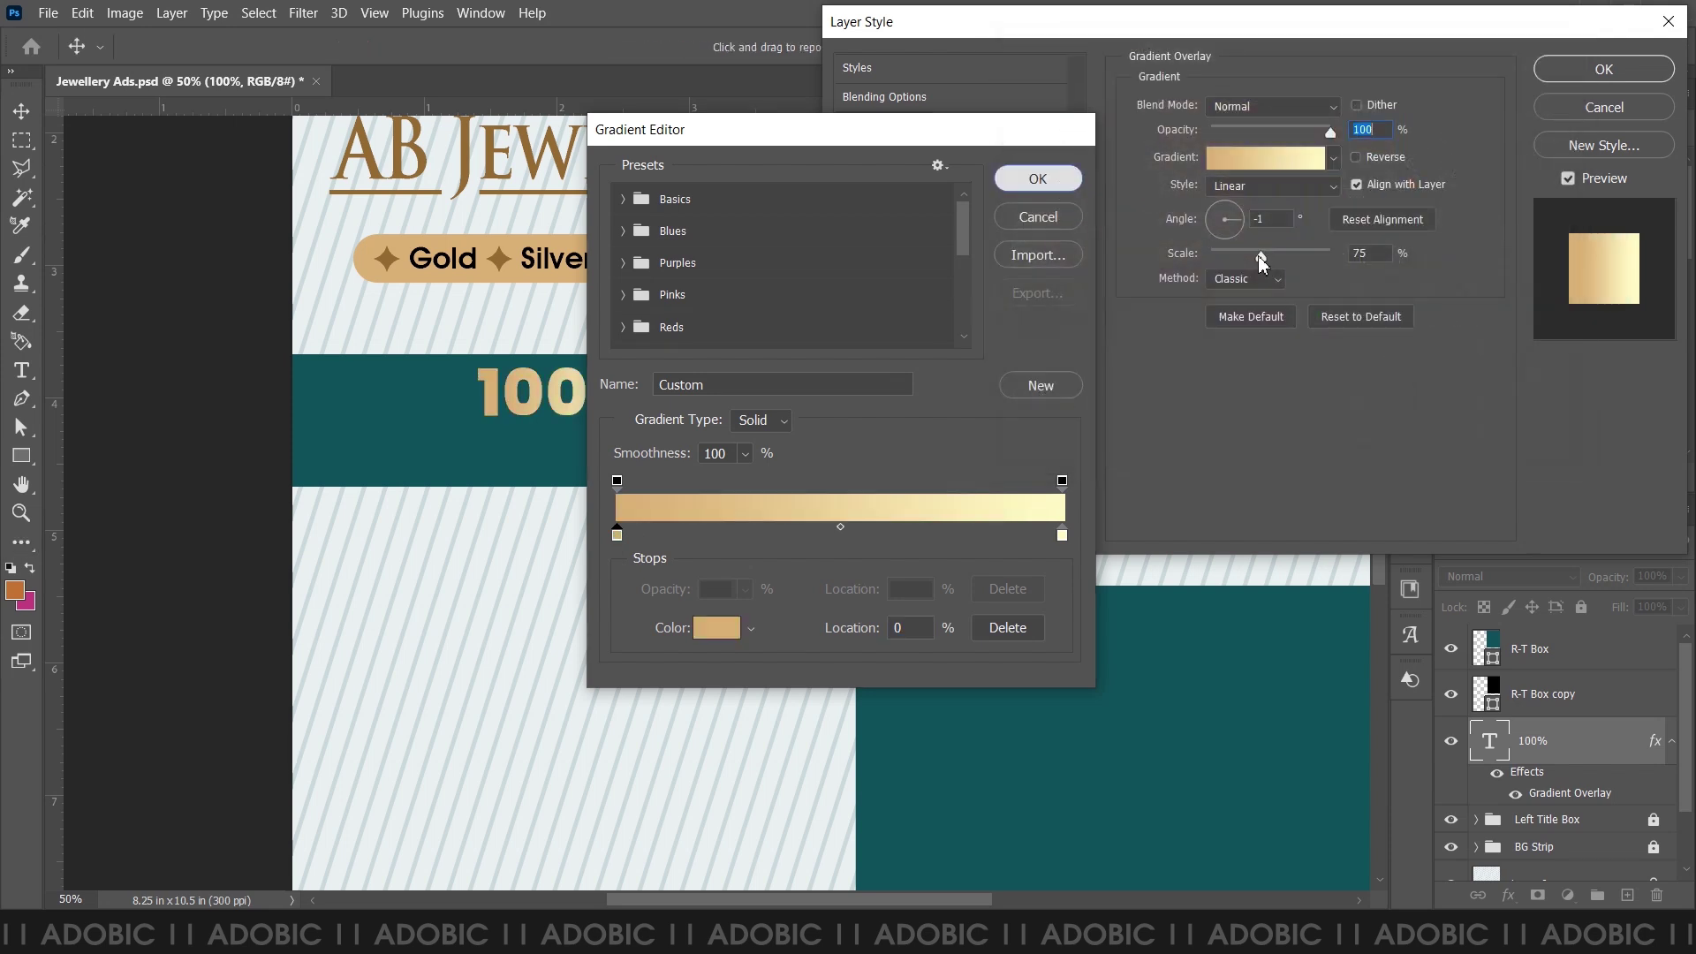
{"action": "key", "text": "Return"}
{"action": "left_click", "coordinate": [1263, 220]}
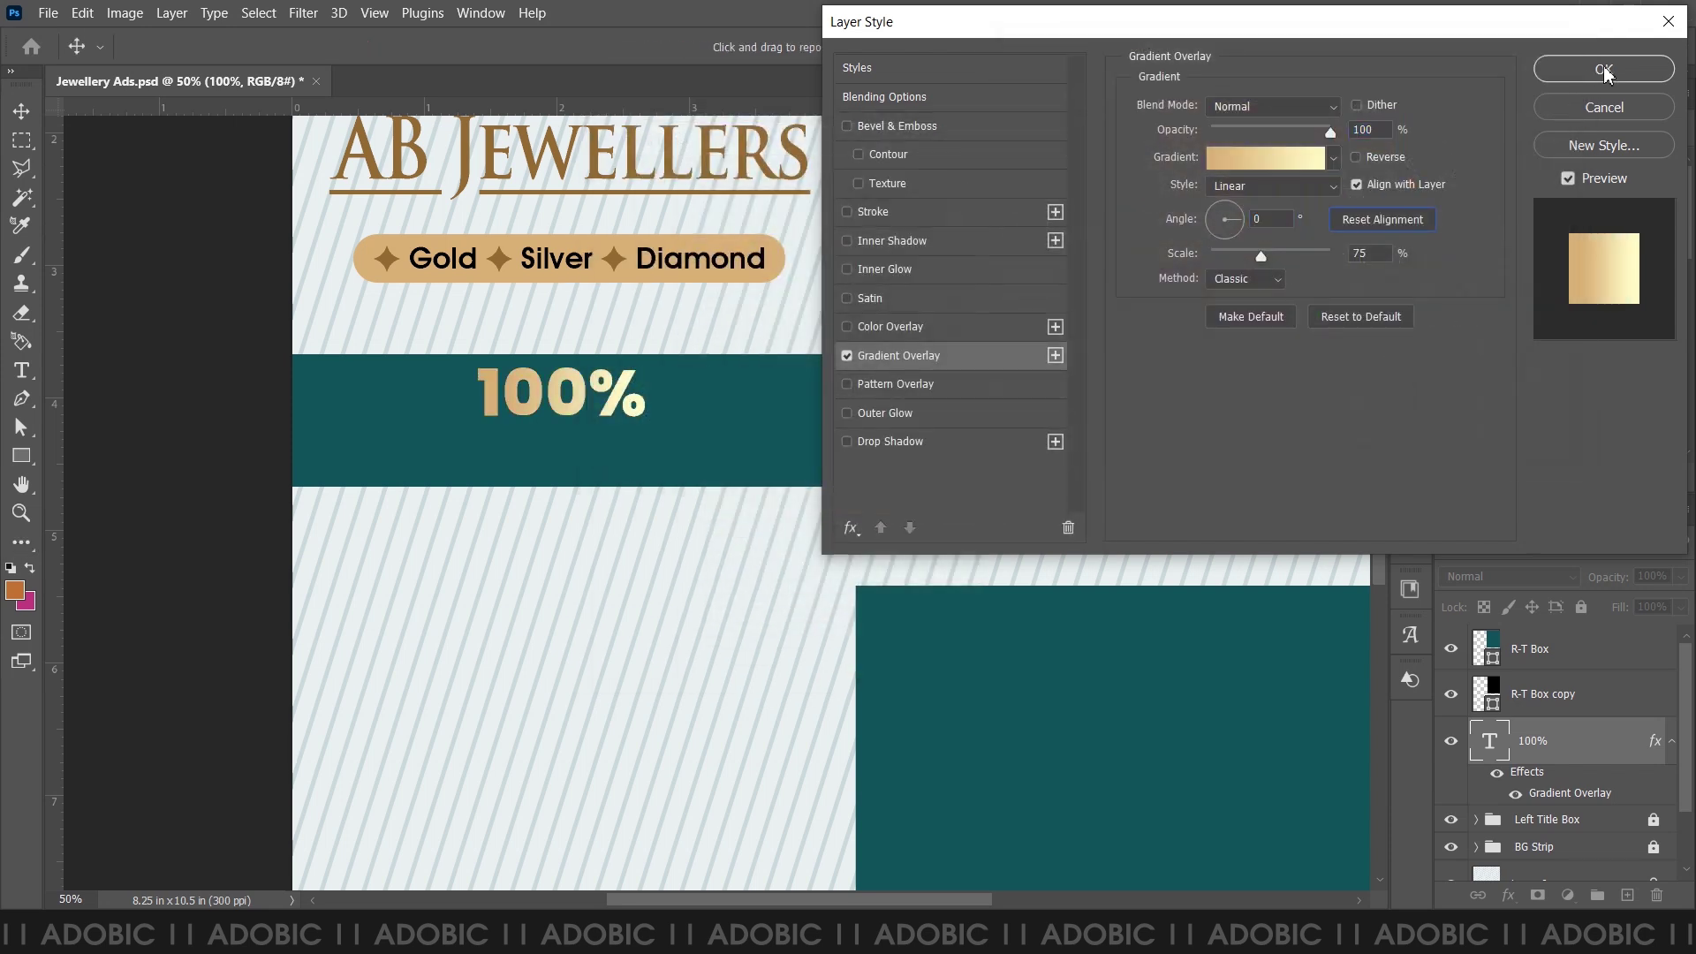
{"action": "left_click", "coordinate": [1604, 70]}
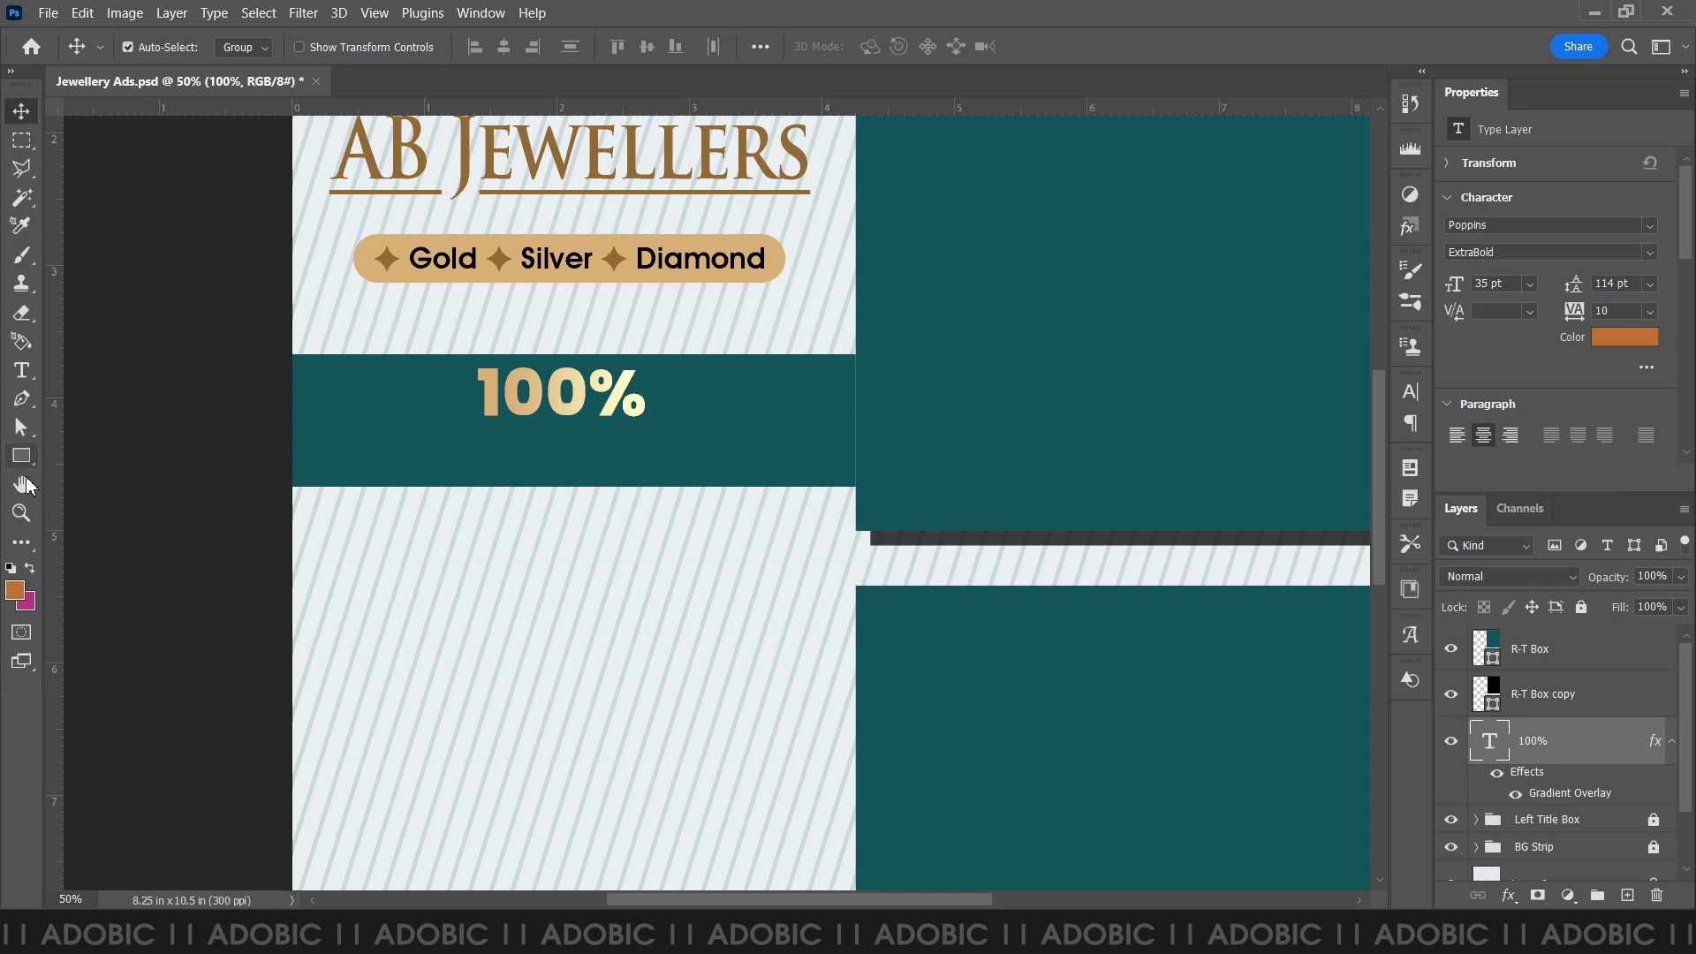
- Copy the 'HALLMARK (HUID) JEWELLERY' line from the notes and start a new text box
{"action": "key", "text": "alt+Tab"}
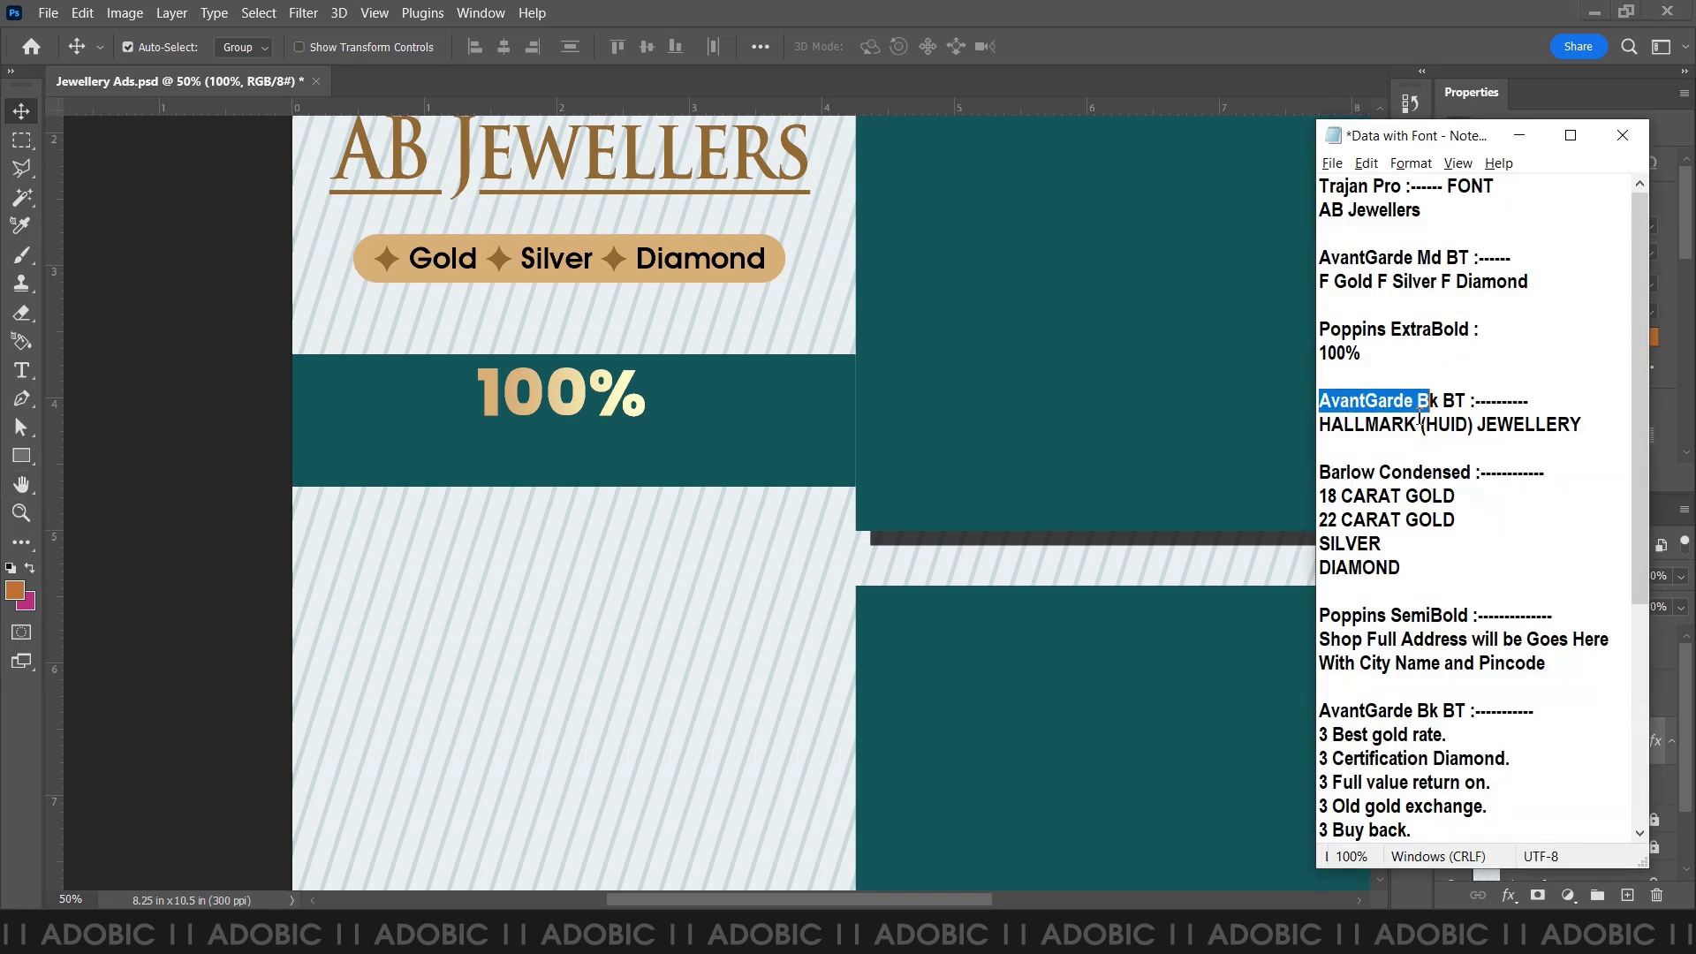
{"action": "left_click_drag", "start_coordinate": [1319, 424], "coordinate": [1582, 424]}
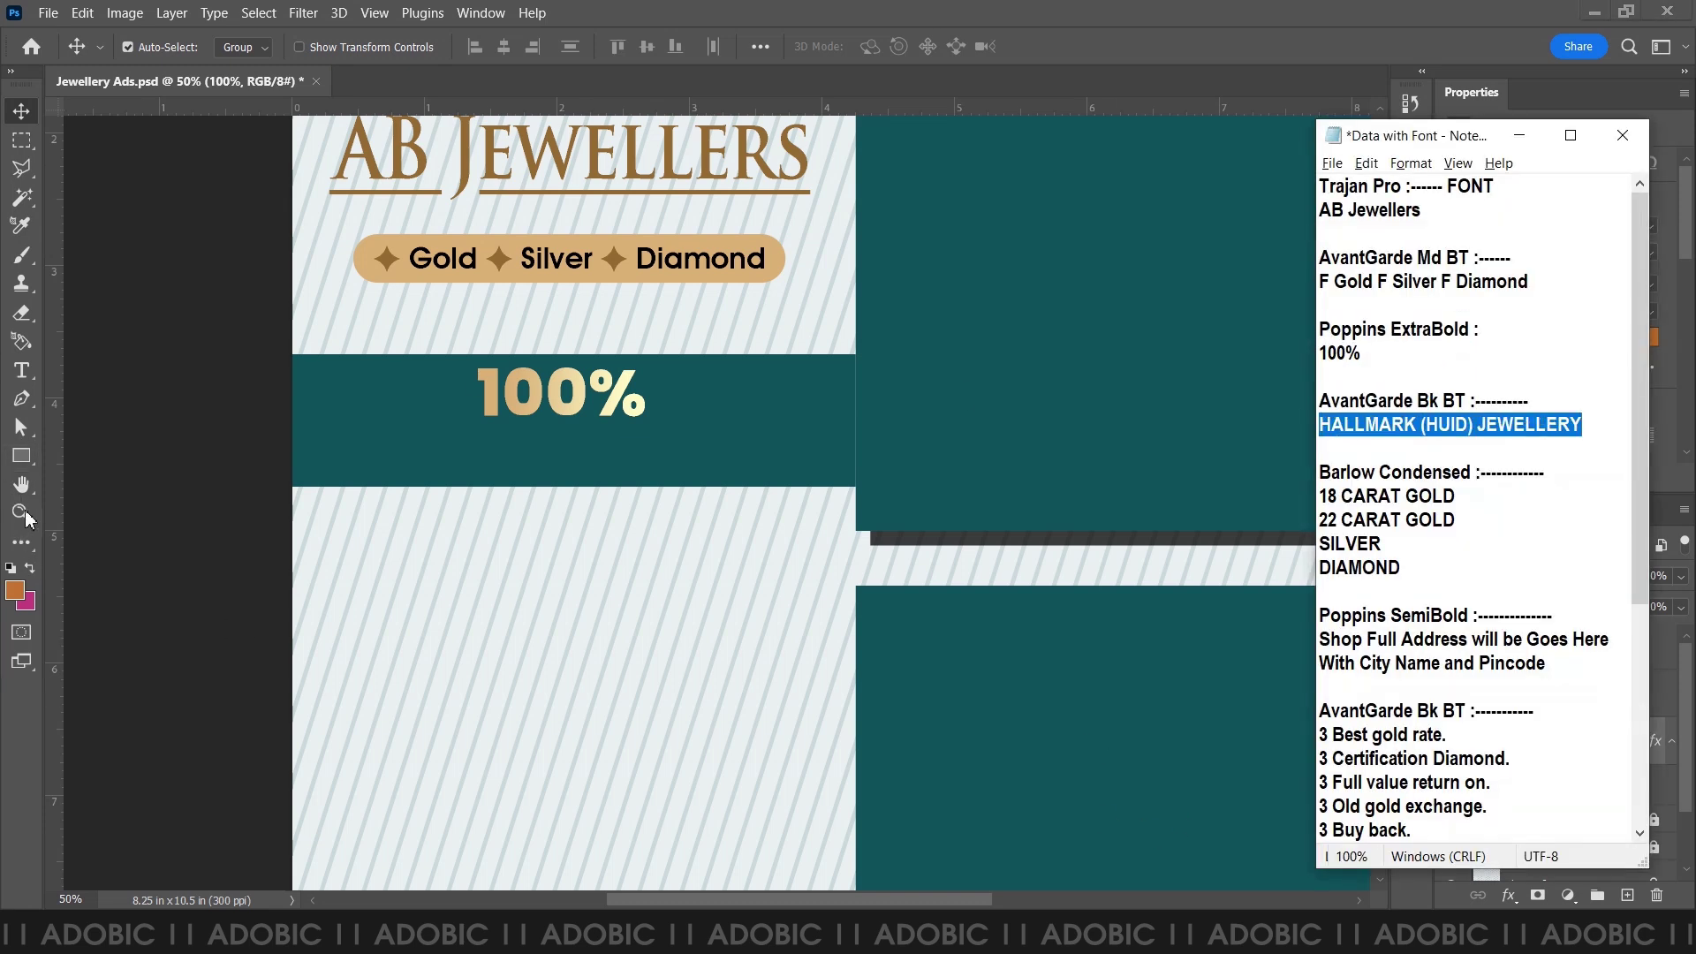
{"action": "key", "text": "alt+Tab"}
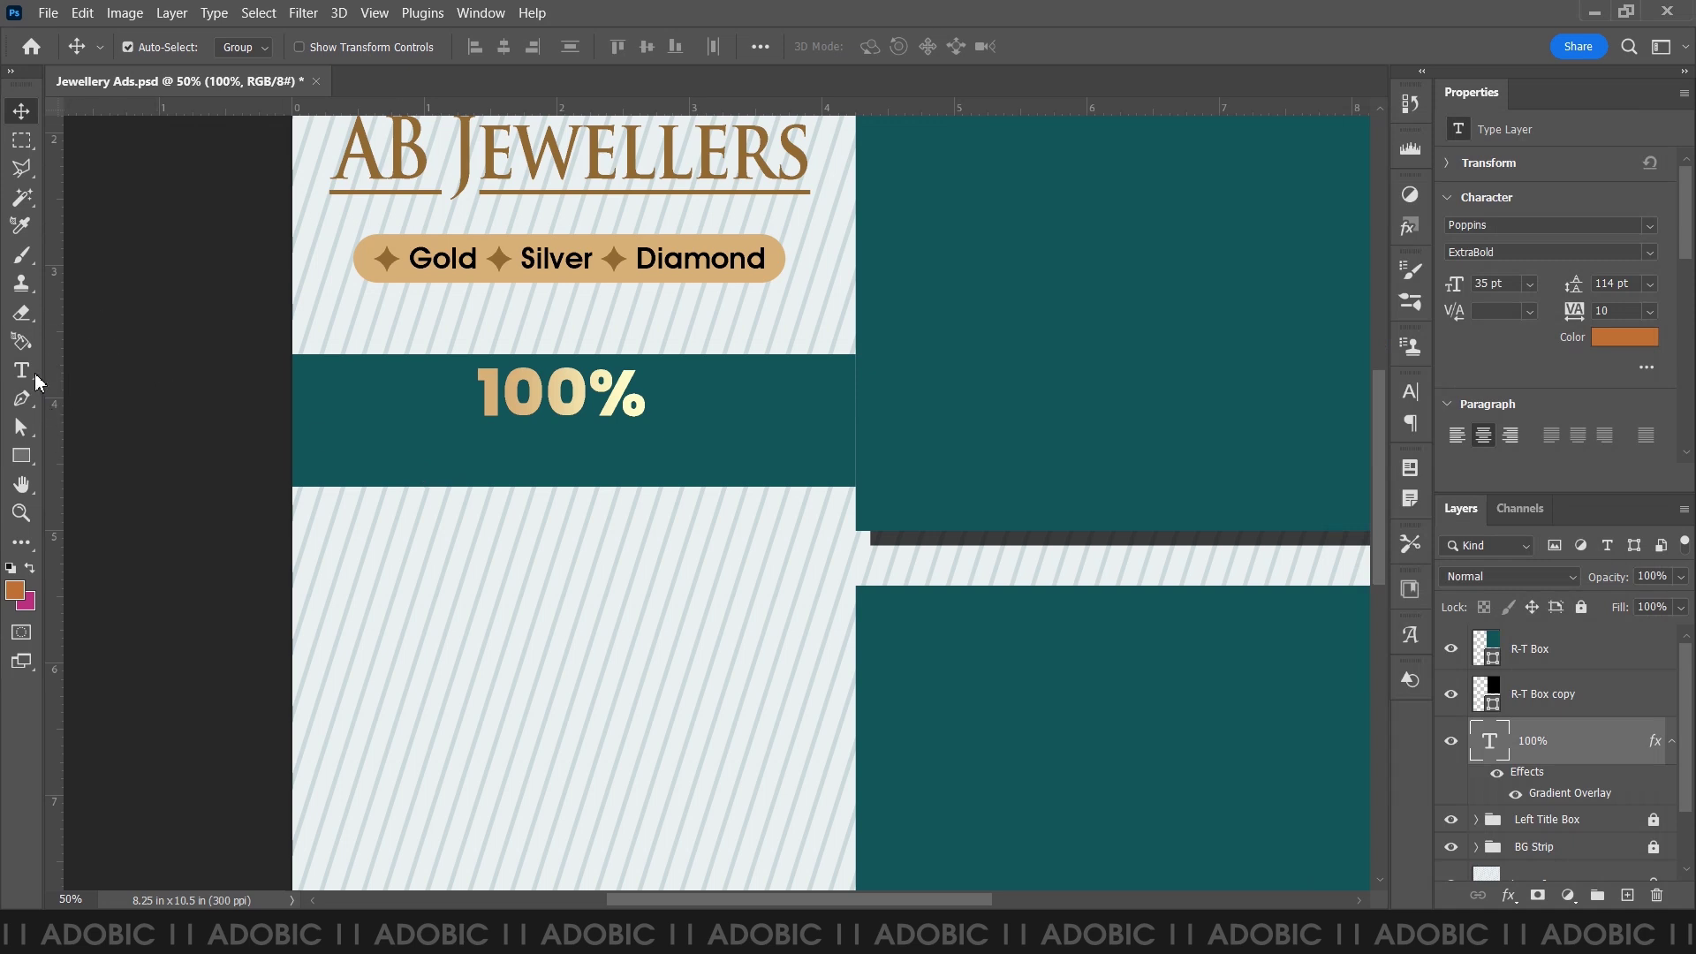
{"action": "left_click", "coordinate": [22, 370]}
{"action": "left_click", "coordinate": [441, 459]}
- Paste 'HALLMARK (HUID) JEWELLERY' and set it in AvantGarde Bk BT
{"action": "key", "text": "ctrl+v"}
{"action": "key", "text": "ctrl+a"}
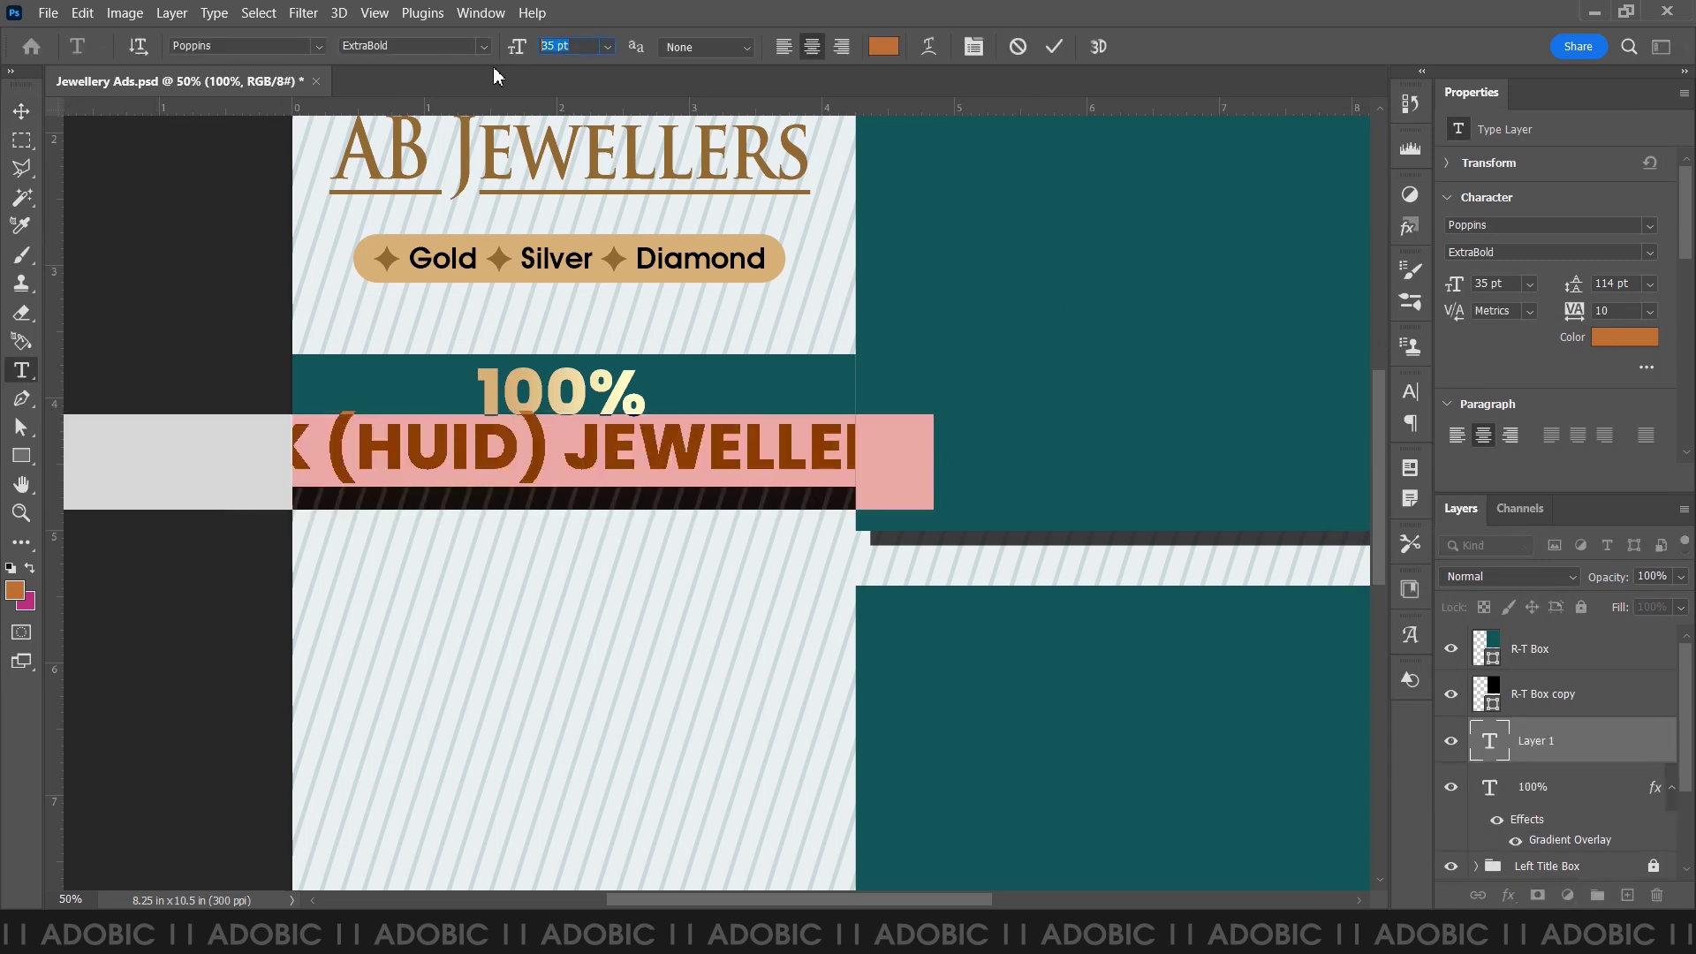
{"action": "type", "text": "25"}
{"action": "key", "text": "Return"}
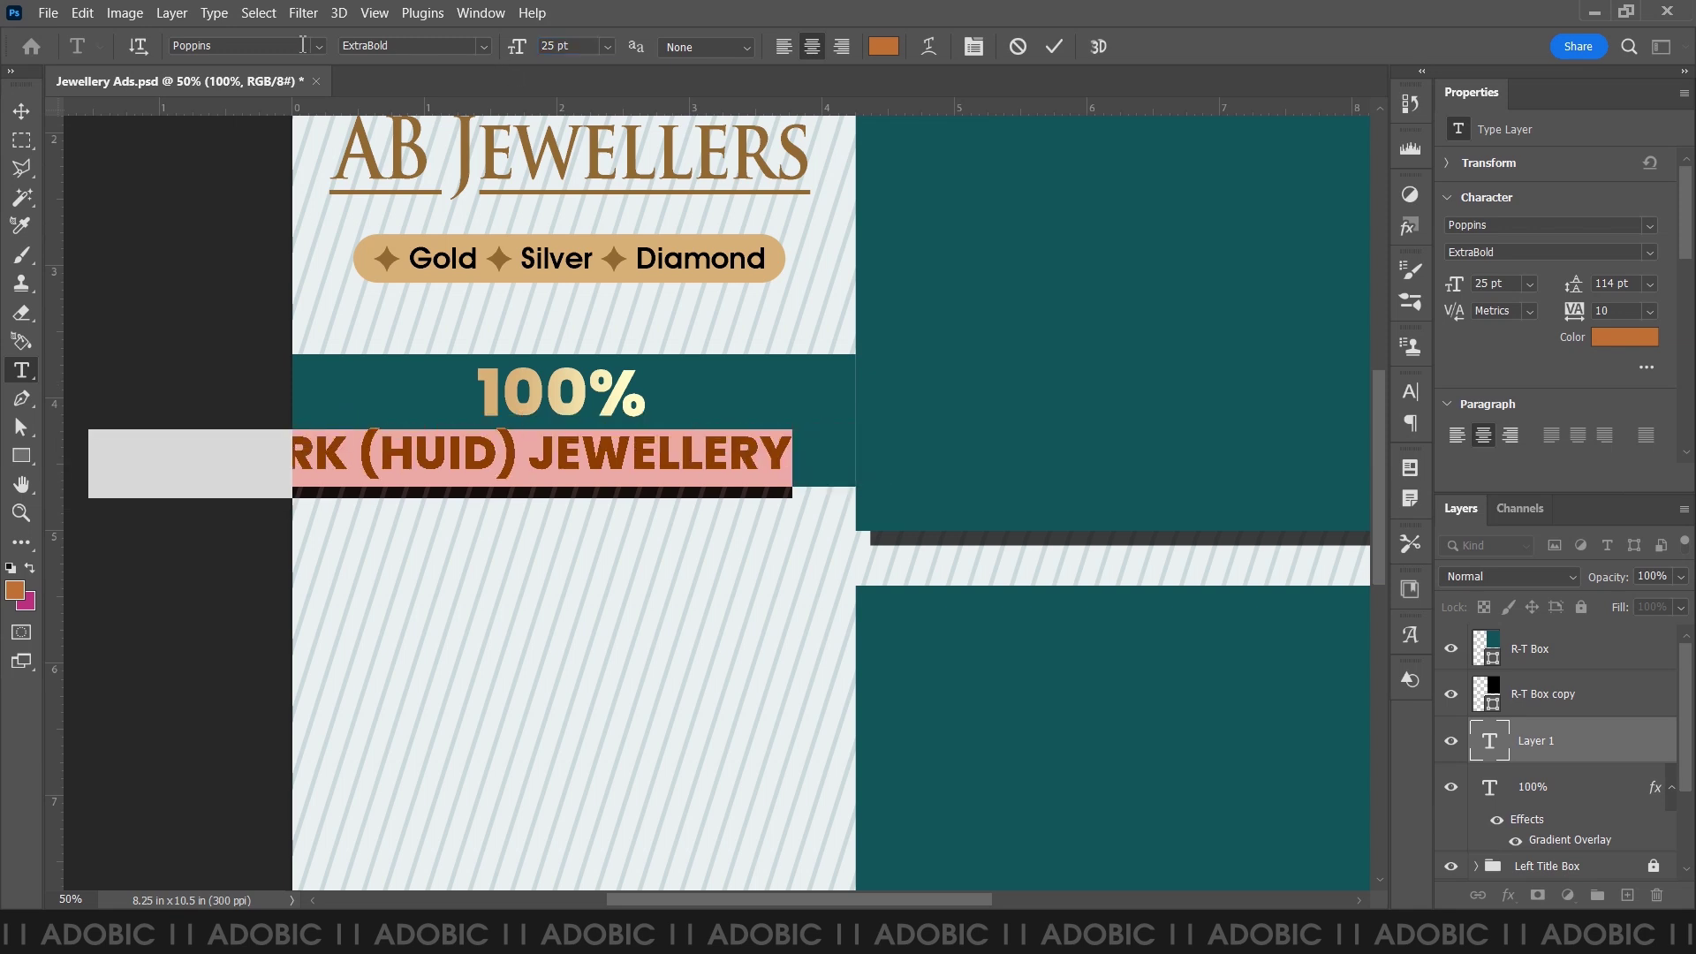
{"action": "left_click", "coordinate": [270, 46]}
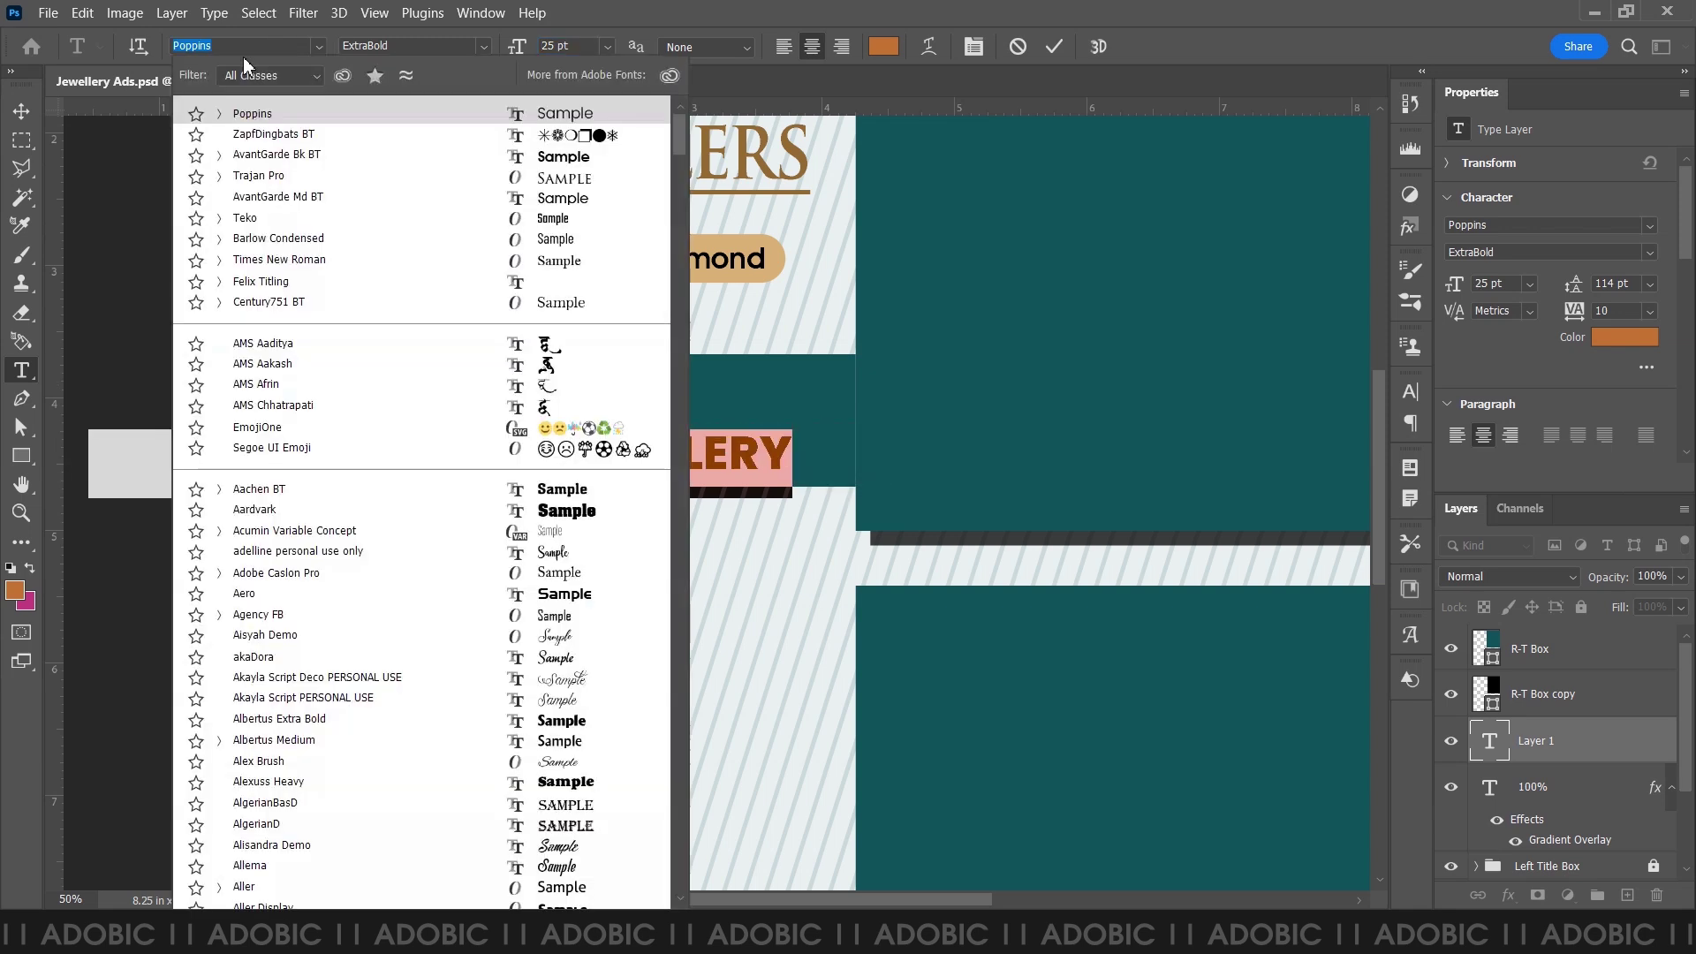
{"action": "left_click", "coordinate": [283, 155]}
{"action": "left_click", "coordinate": [592, 47]}
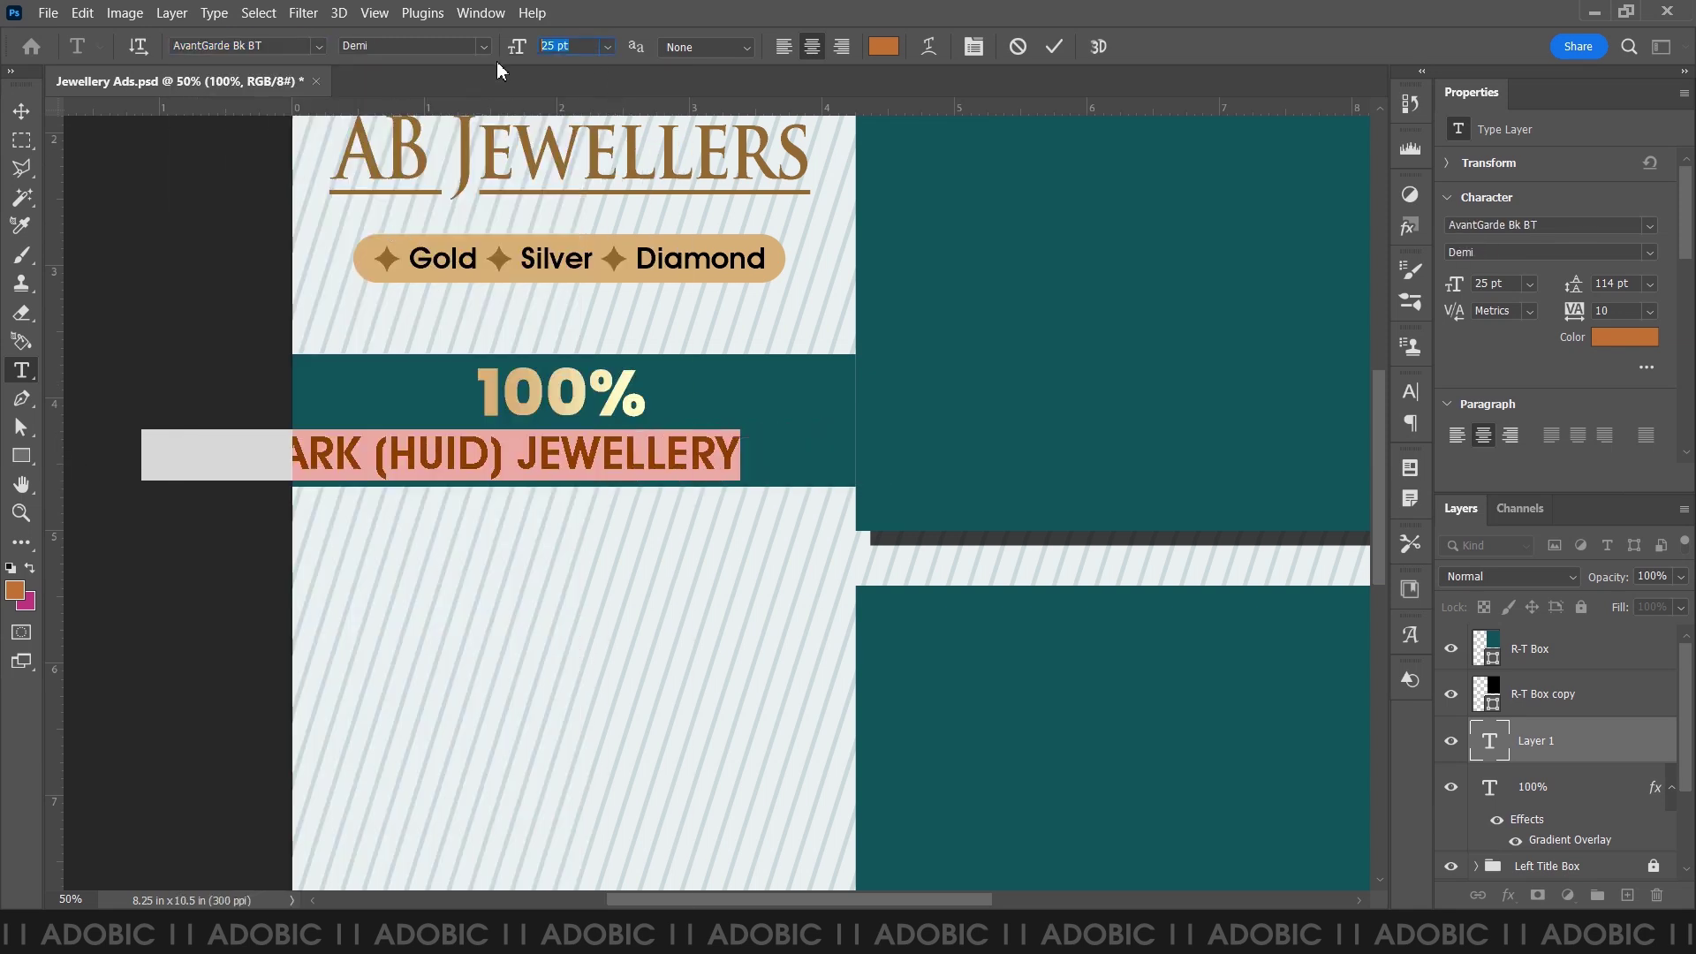
{"action": "type", "text": "16"}
{"action": "key", "text": "Return"}
{"action": "key", "text": "ctrl+Return"}
- Centre the HALLMARK text under 100% and enlarge it to 20 pt
{"action": "key", "text": "v"}
{"action": "left_click_drag", "start_coordinate": [502, 484], "coordinate": [620, 484]}
{"action": "double_click", "coordinate": [586, 461]}
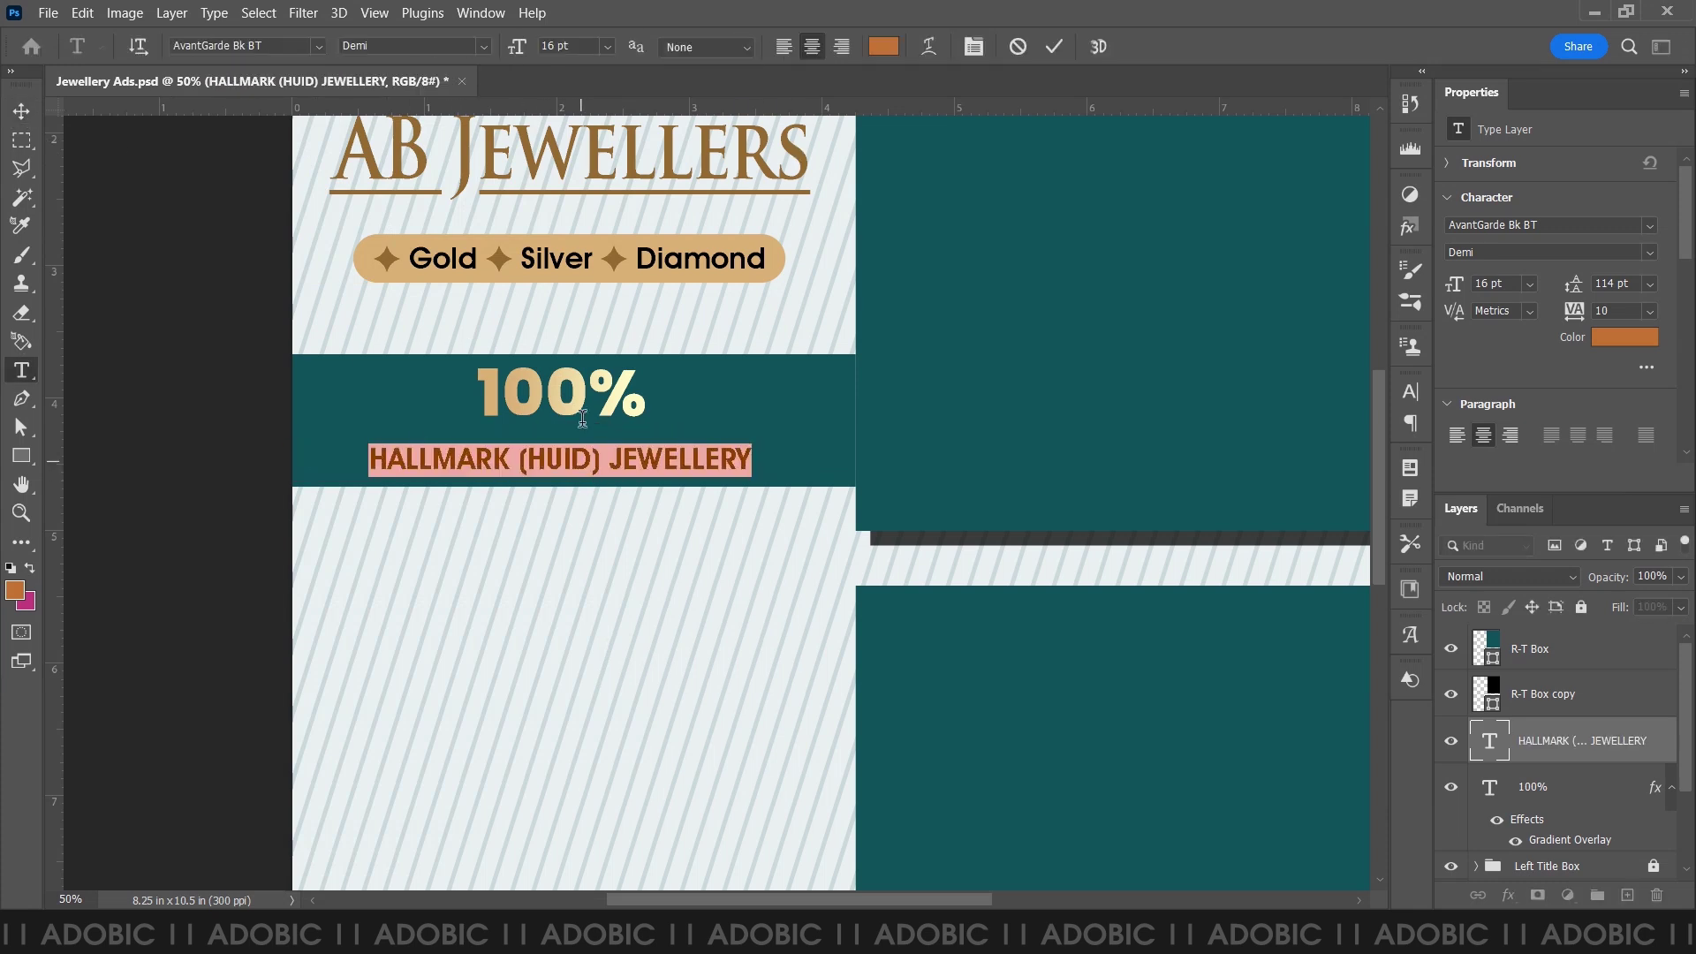
{"action": "double_click", "coordinate": [577, 46]}
{"action": "type", "text": "20"}
{"action": "key", "text": "Return"}
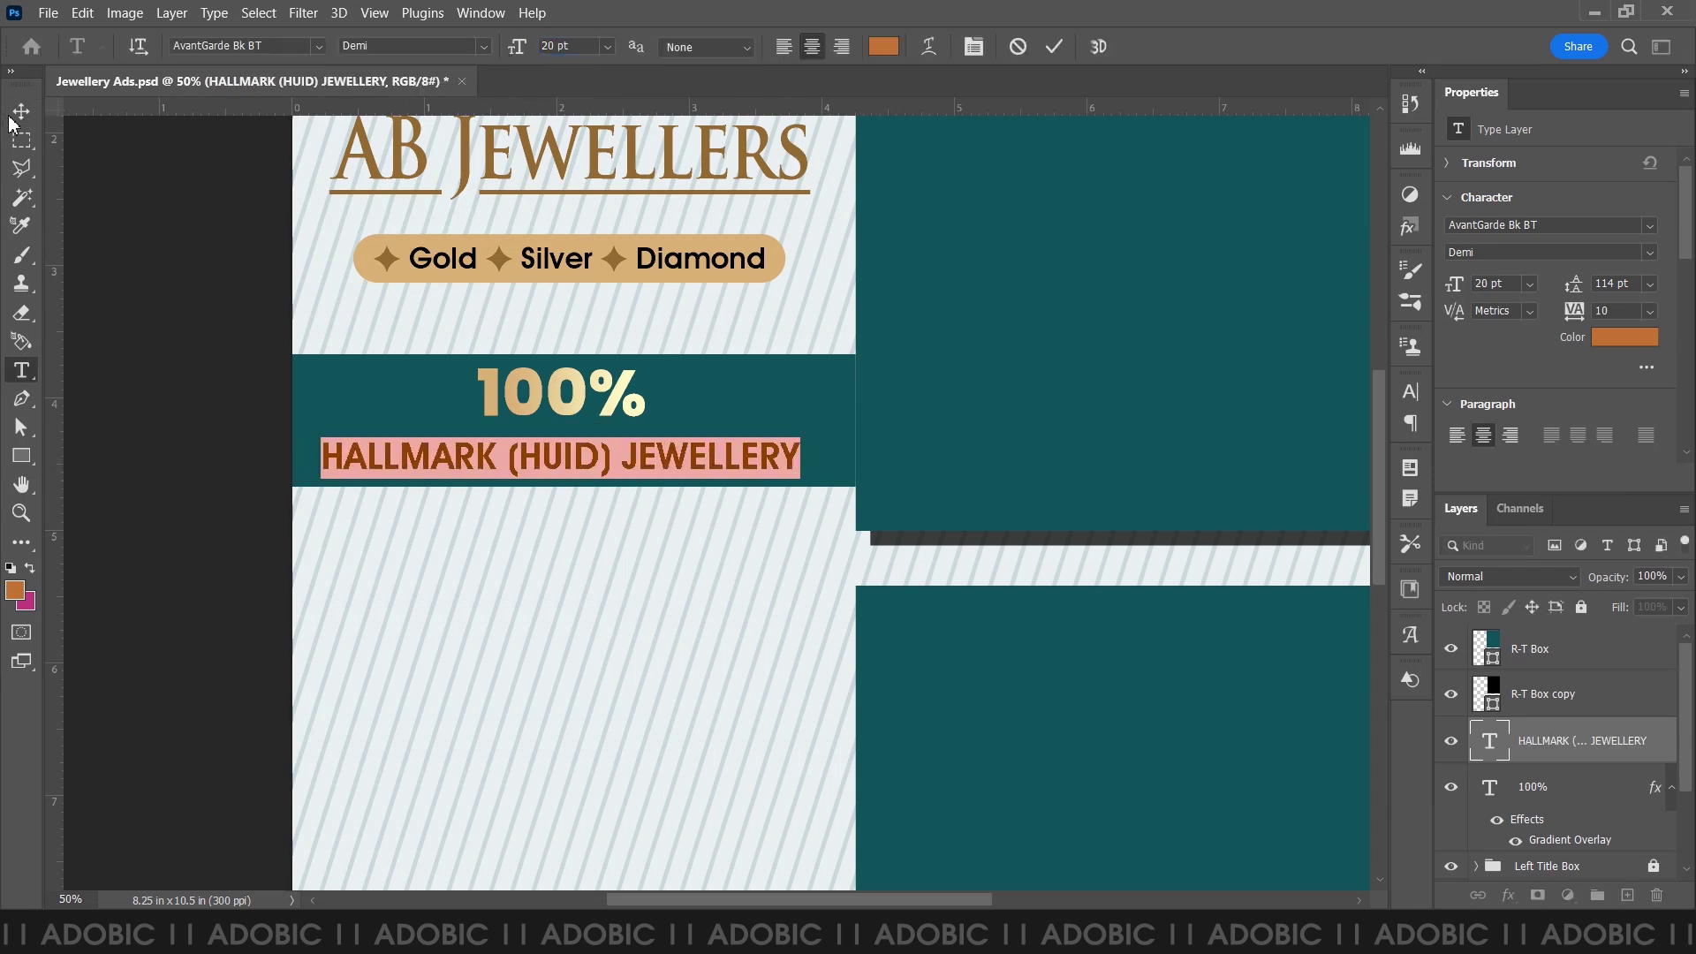
{"action": "left_click", "coordinate": [21, 112]}
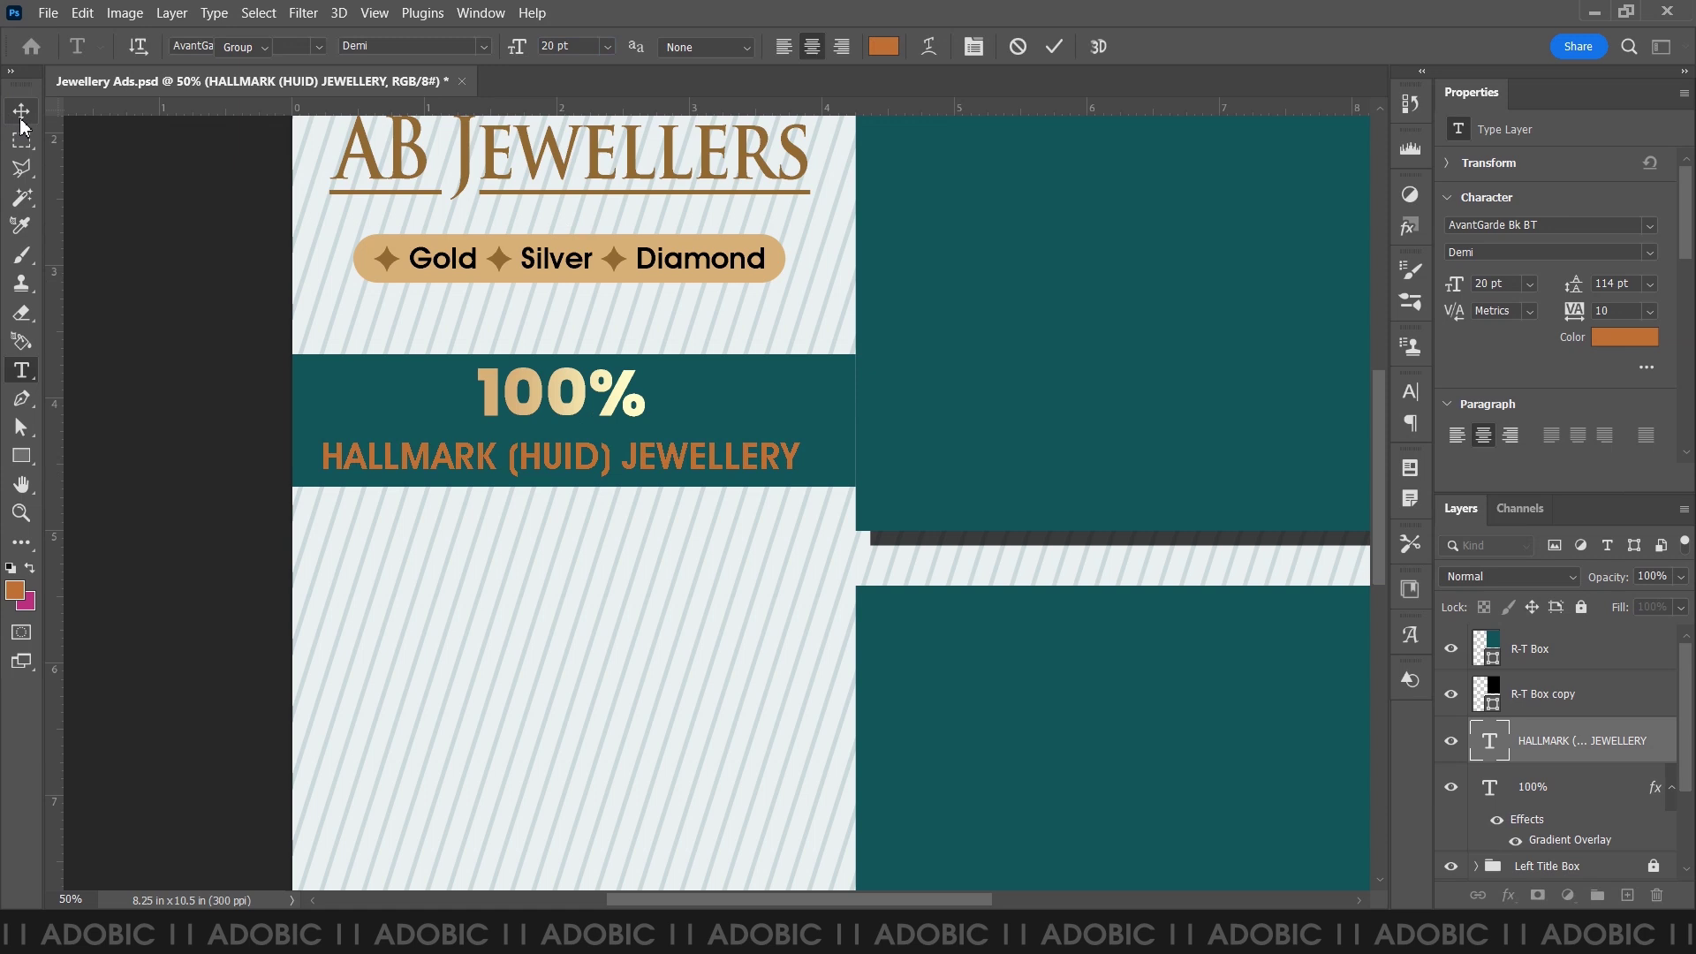
- Make the HALLMARK text Faux Bold via the Character panel
{"action": "double_click", "coordinate": [698, 455]}
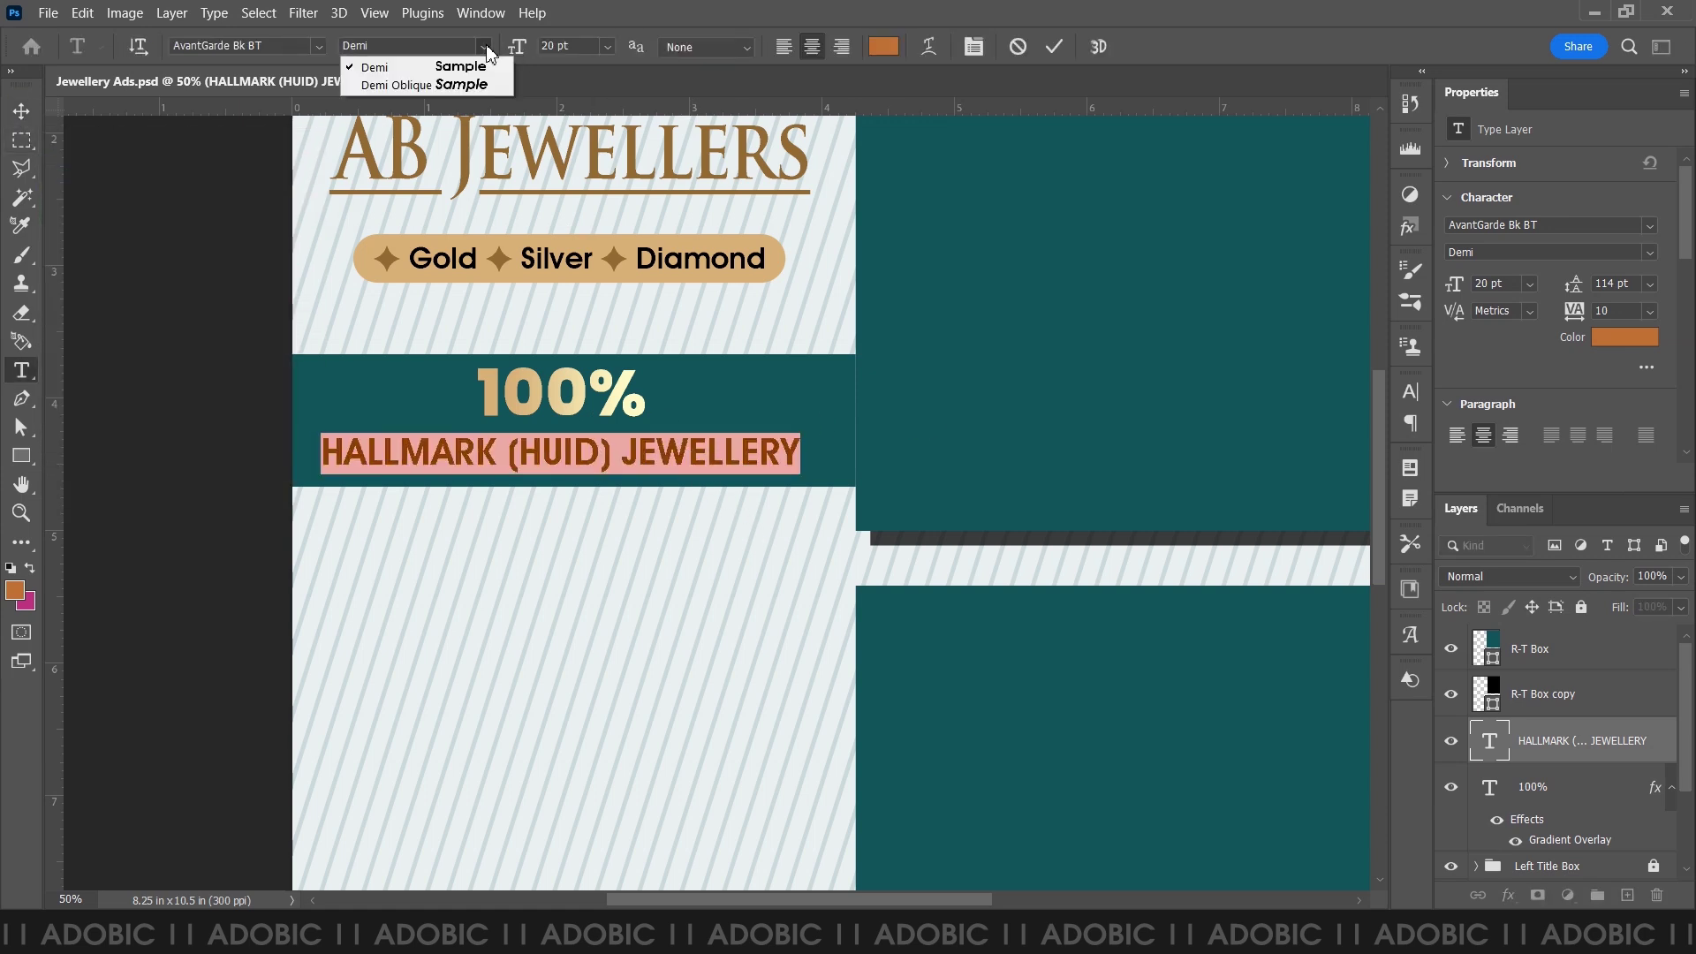
{"action": "left_click", "coordinate": [316, 46]}
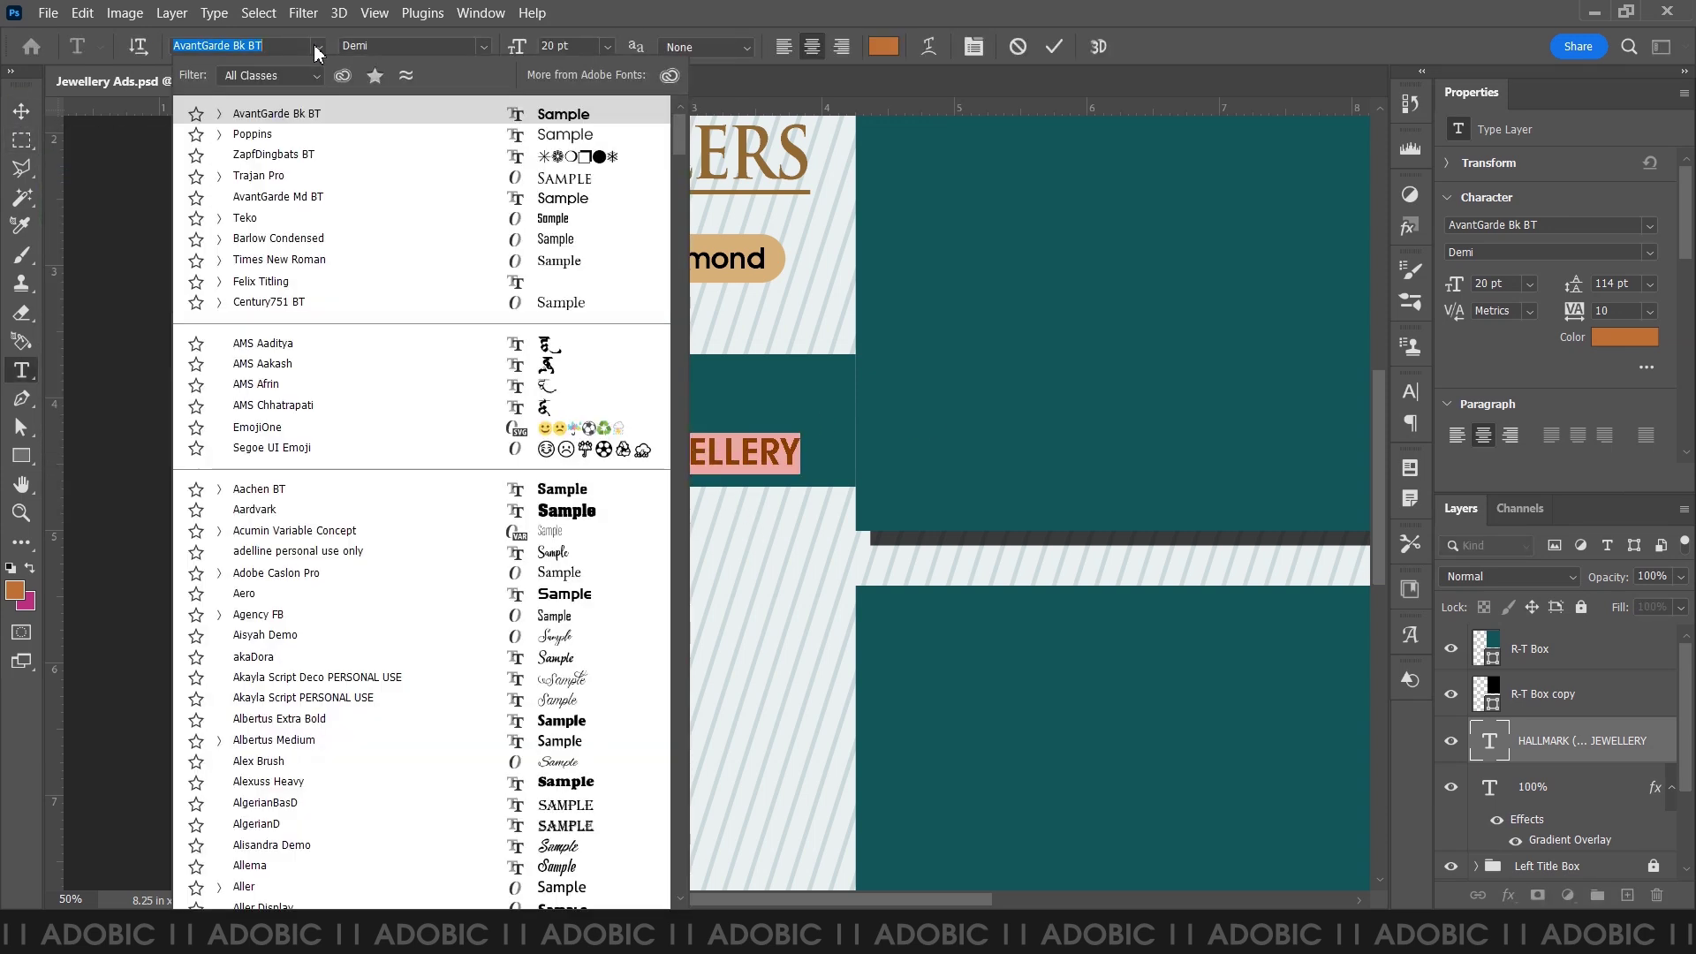
{"action": "left_click", "coordinate": [316, 49]}
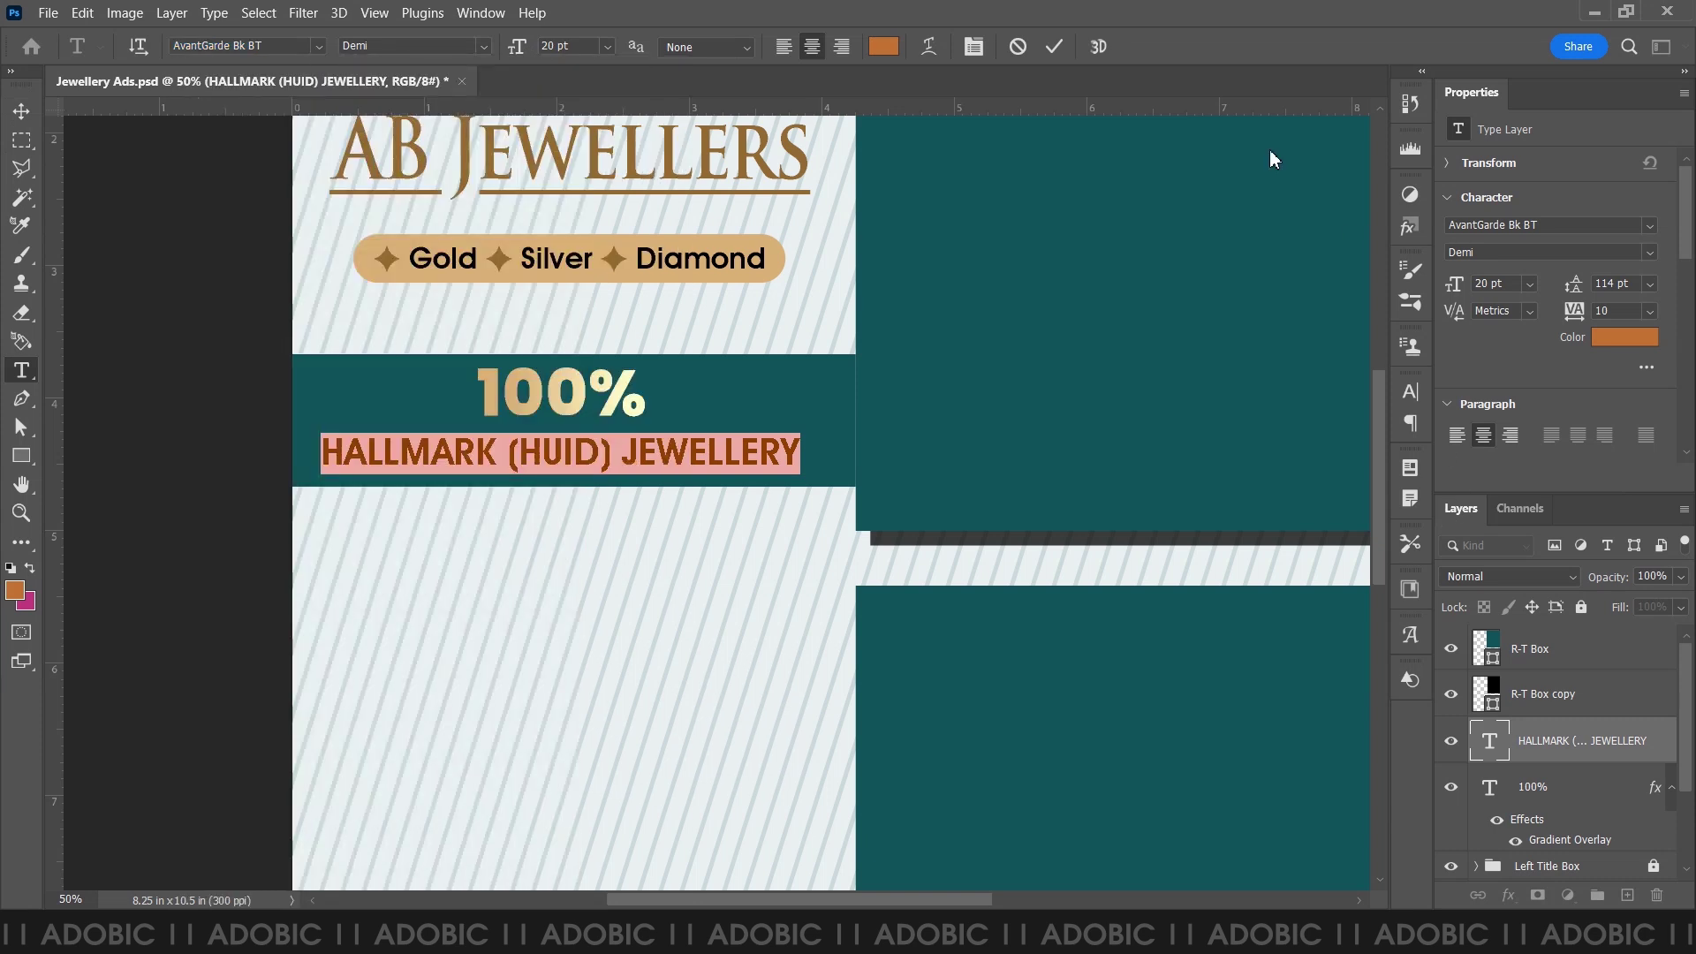
{"action": "left_click", "coordinate": [974, 46]}
{"action": "left_click", "coordinate": [1176, 544]}
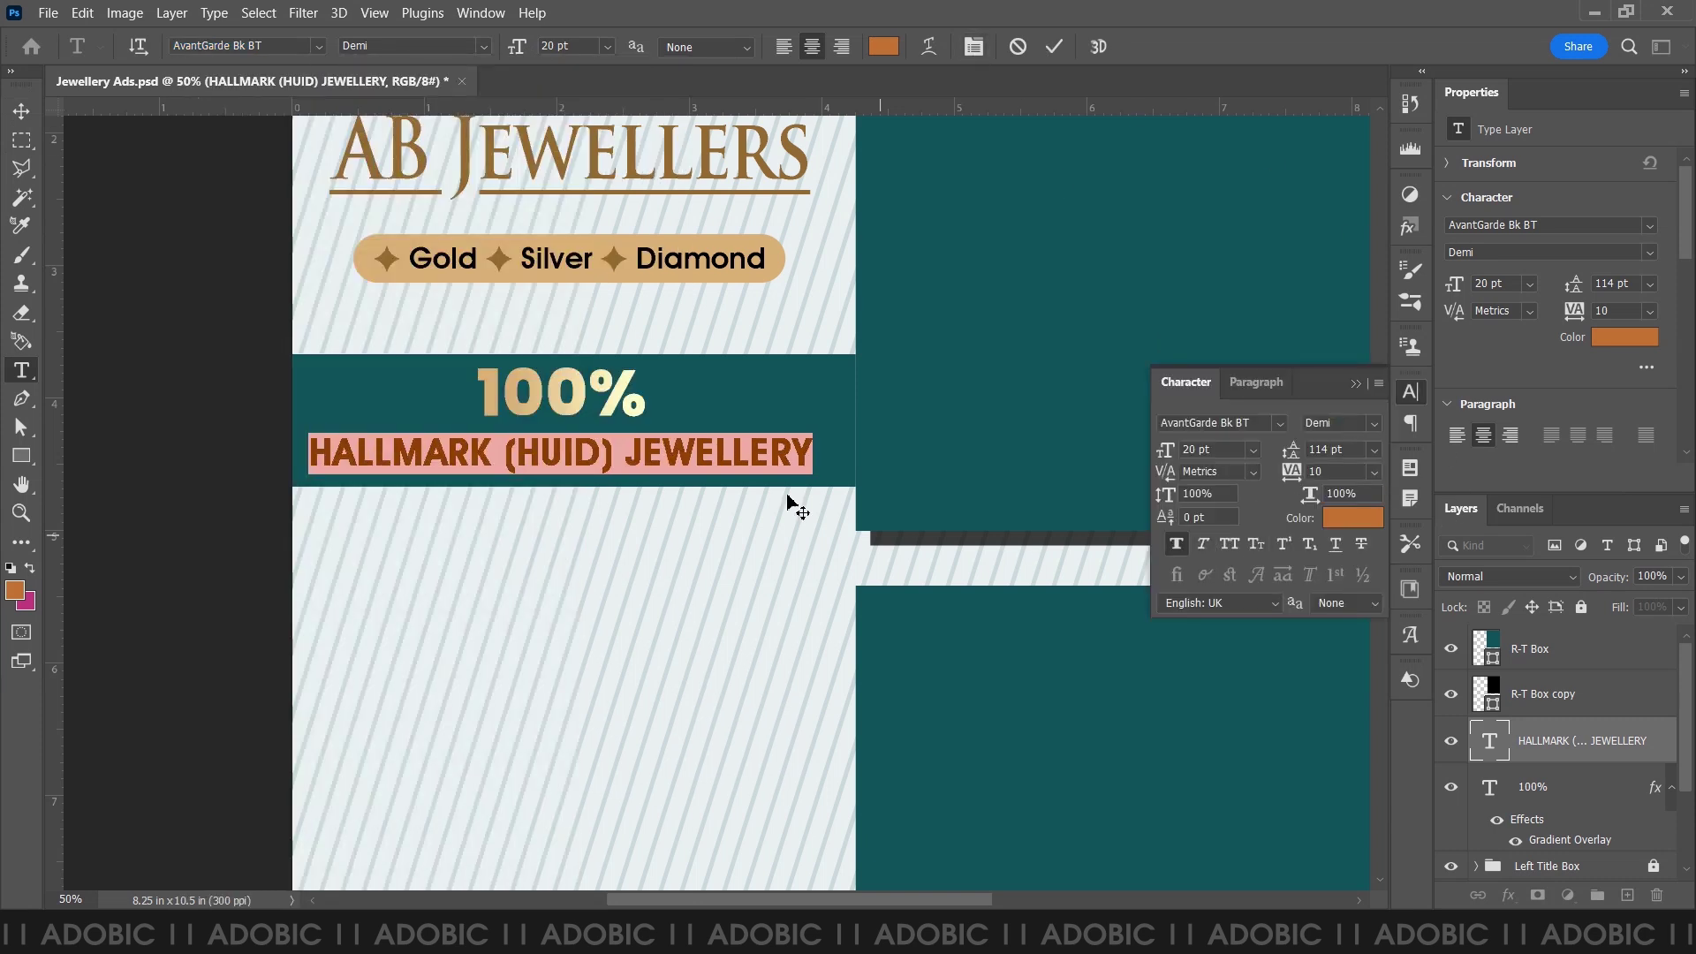
{"action": "left_click", "coordinate": [787, 502]}
{"action": "left_click", "coordinate": [22, 111]}
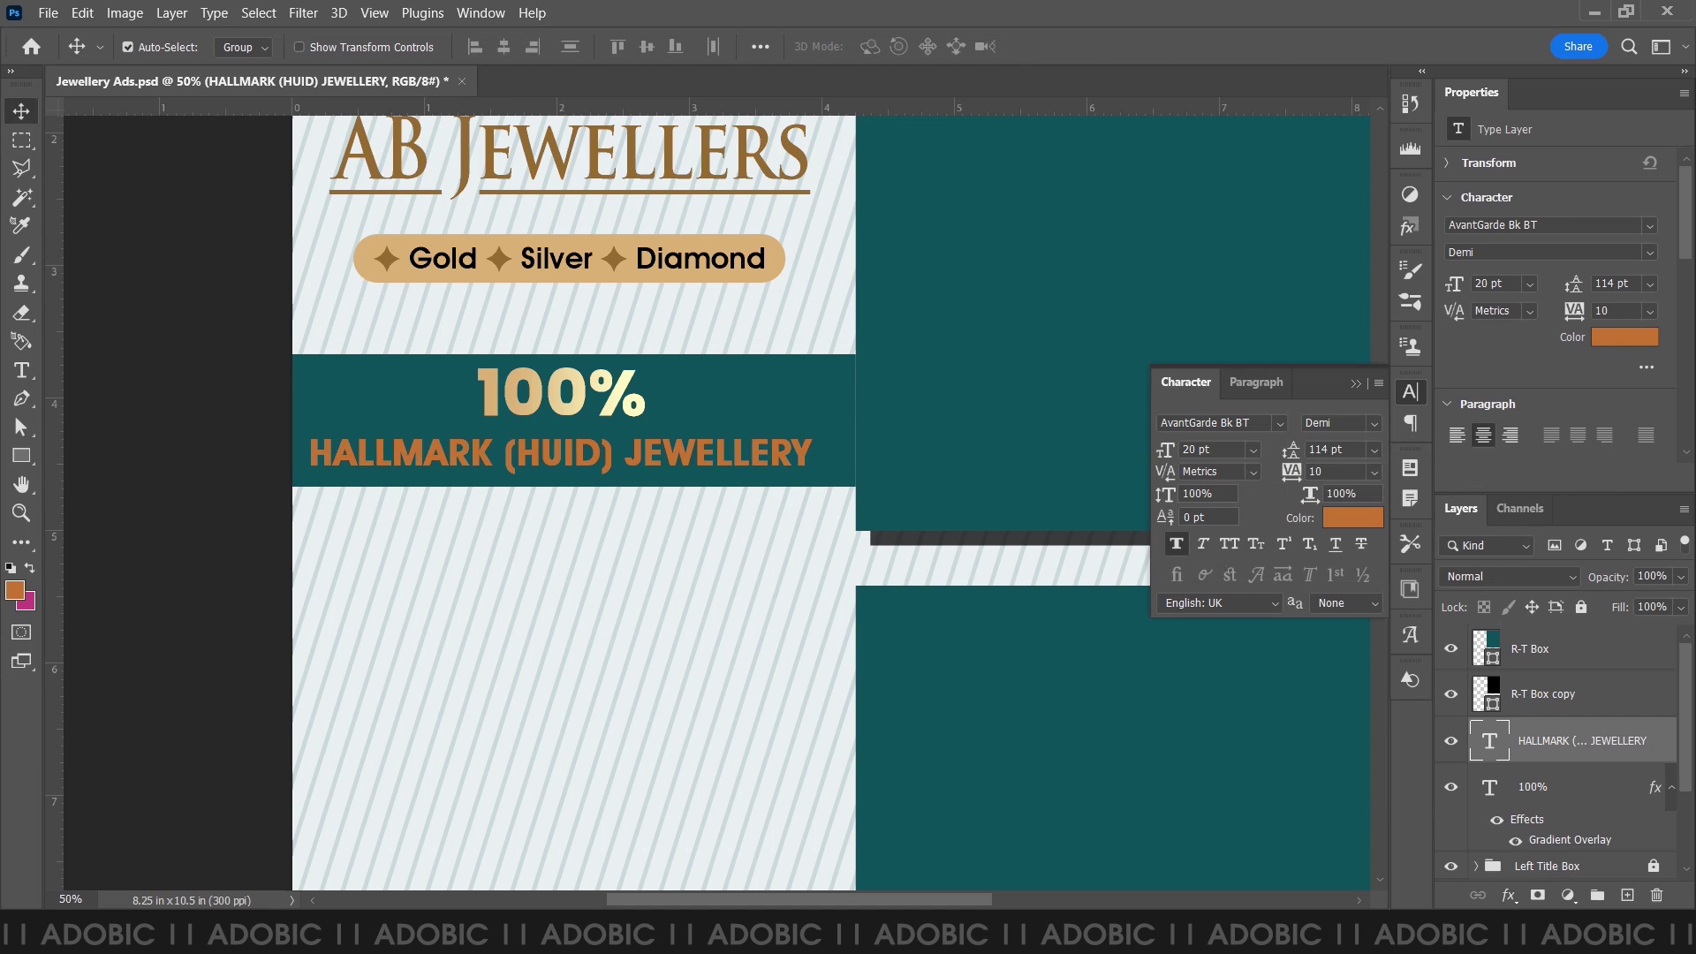
{"action": "left_click", "coordinate": [1509, 895]}
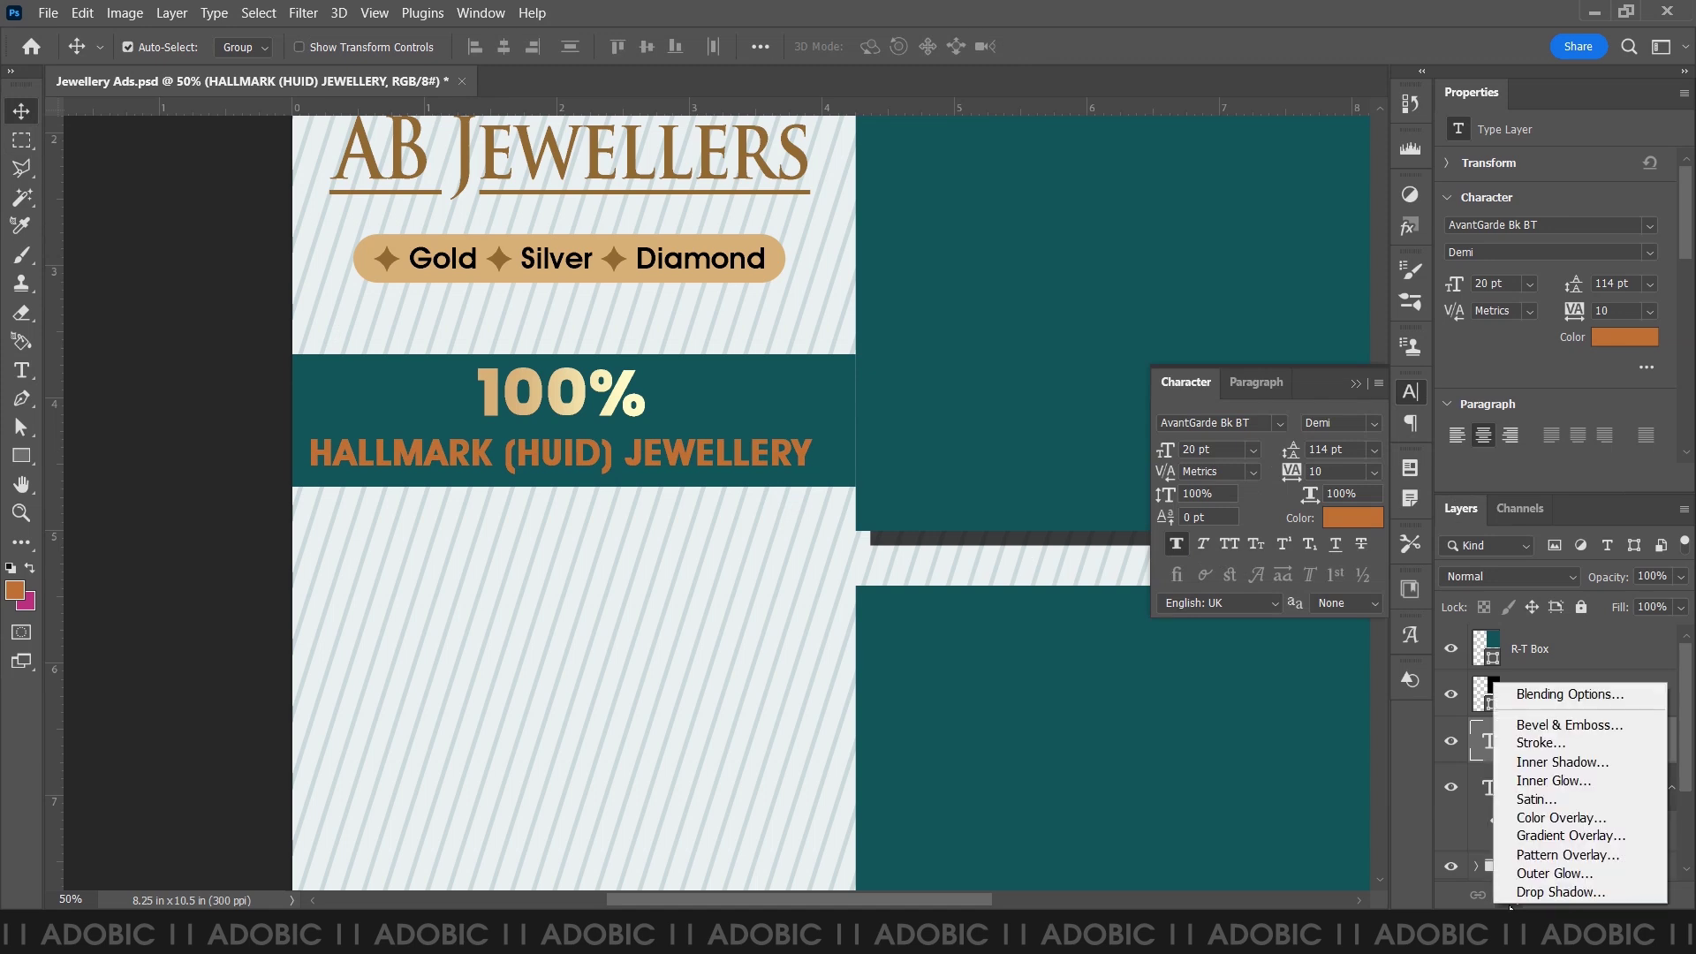
- Give HALLMARK the gold gradient overlay and group it with the 100% layer
{"action": "left_click", "coordinate": [1540, 836]}
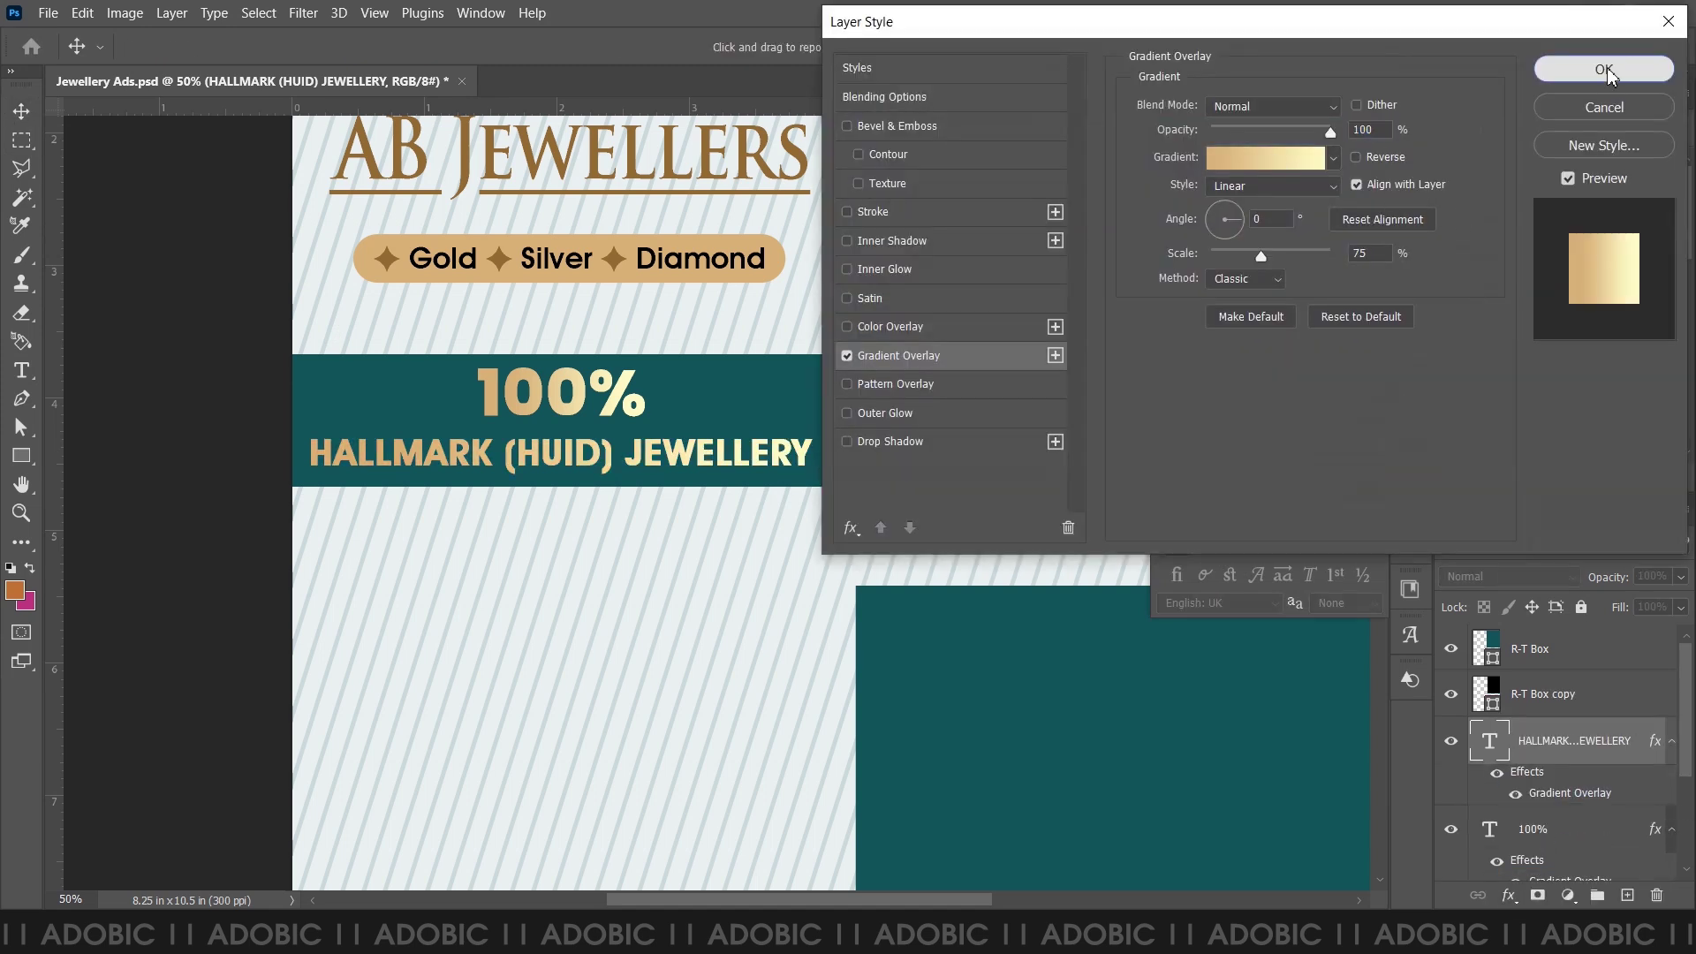
{"action": "left_click", "coordinate": [1599, 68]}
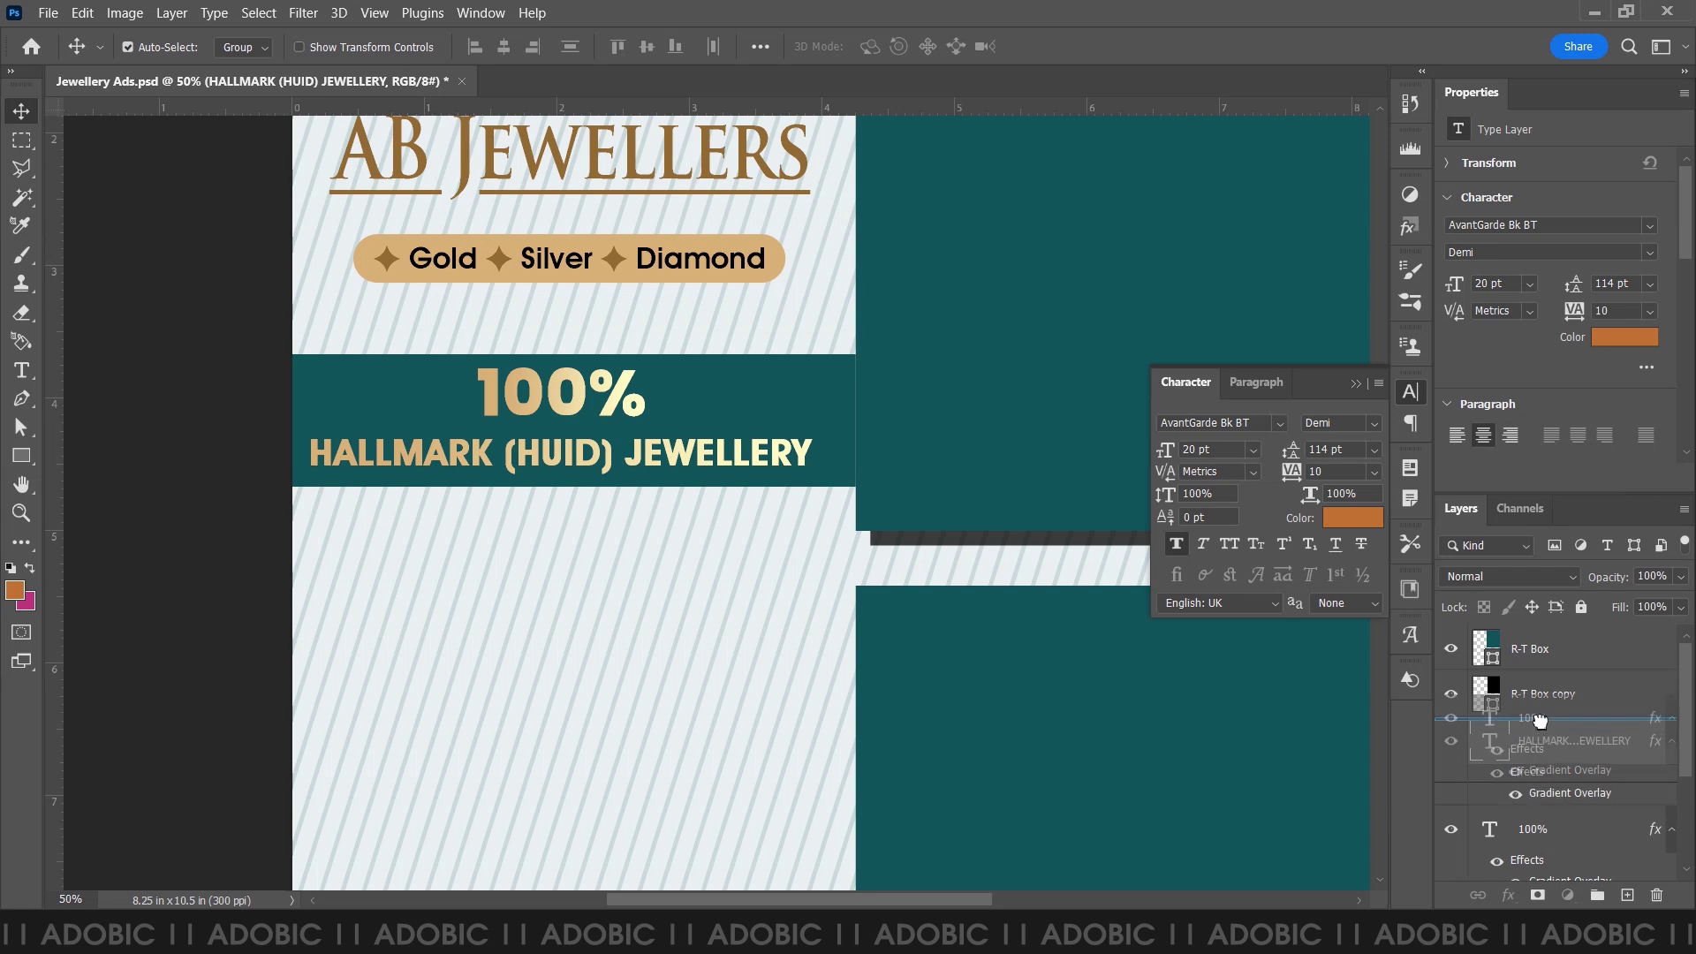
{"action": "left_click_drag", "start_coordinate": [1575, 837], "coordinate": [1564, 717]}
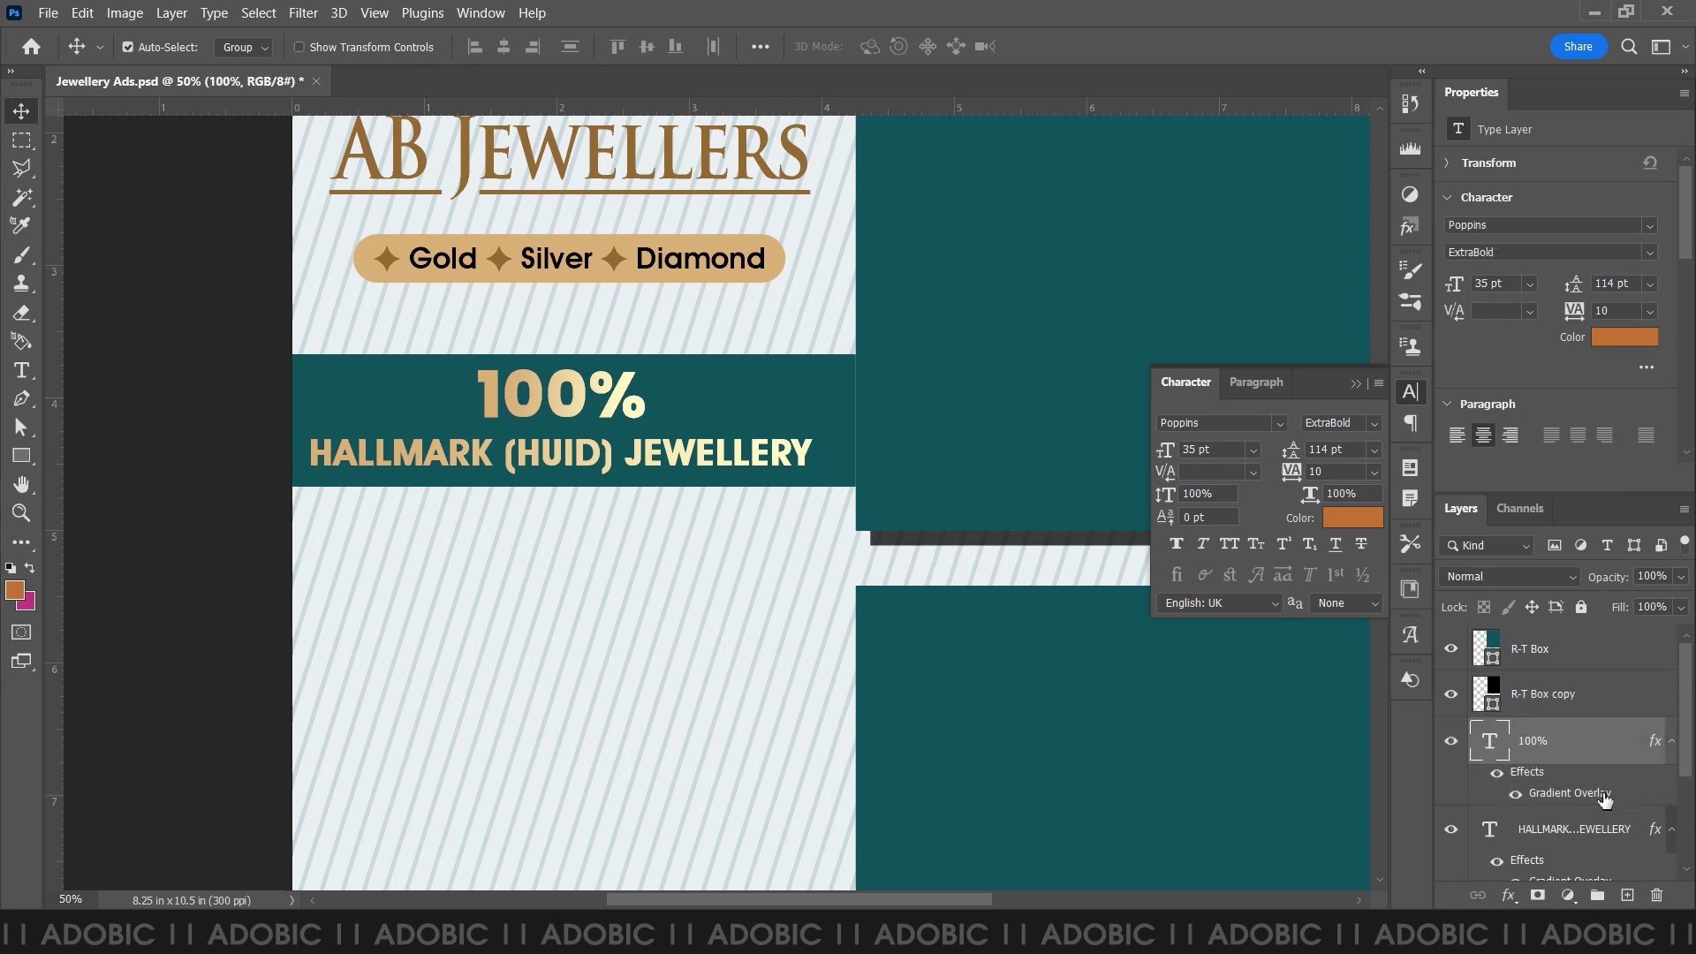
{"action": "left_click", "coordinate": [1555, 838], "text": "shift"}
{"action": "left_click", "coordinate": [1597, 896]}
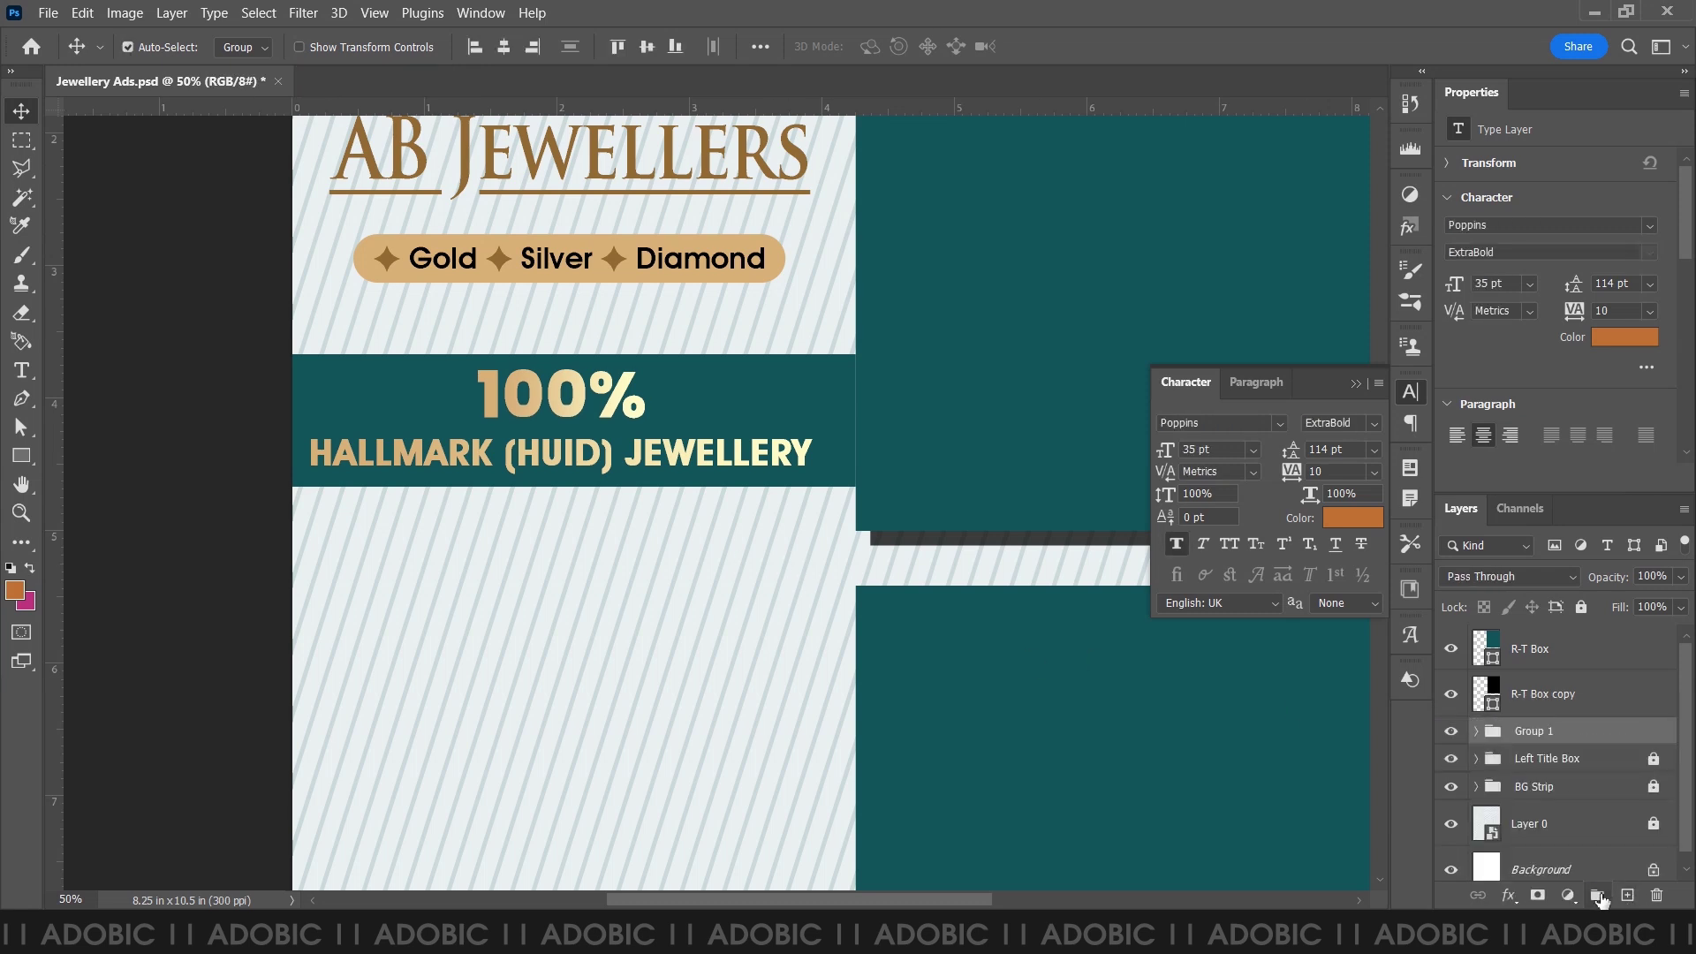
- Name the group '100%', nudge it right, and close the Character panel
{"action": "double_click", "coordinate": [1535, 730]}
{"action": "type", "text": "100"}
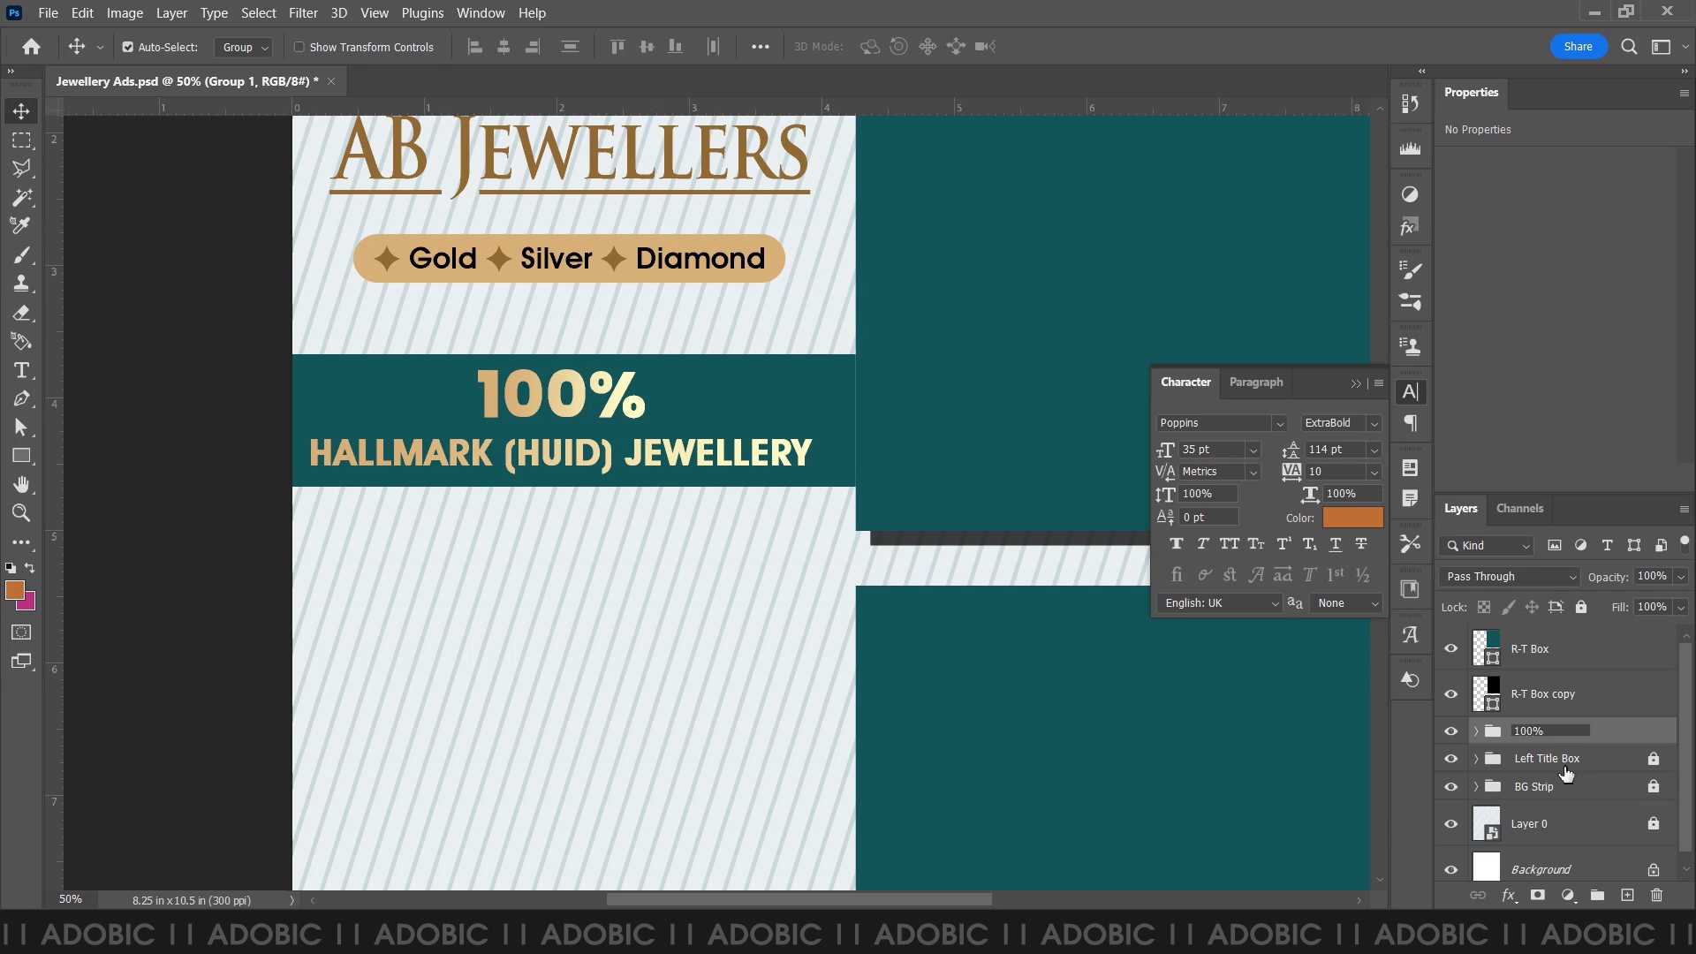
{"action": "key", "text": "Return"}
{"action": "key", "text": "Right"}
{"action": "key", "text": "Right"}
{"action": "key", "text": "Right"}
{"action": "key", "text": "Right"}
{"action": "key", "text": "Right"}
{"action": "key", "text": "Right"}
{"action": "key", "text": "Right"}
{"action": "key", "text": "Right"}
{"action": "key", "text": "Right"}
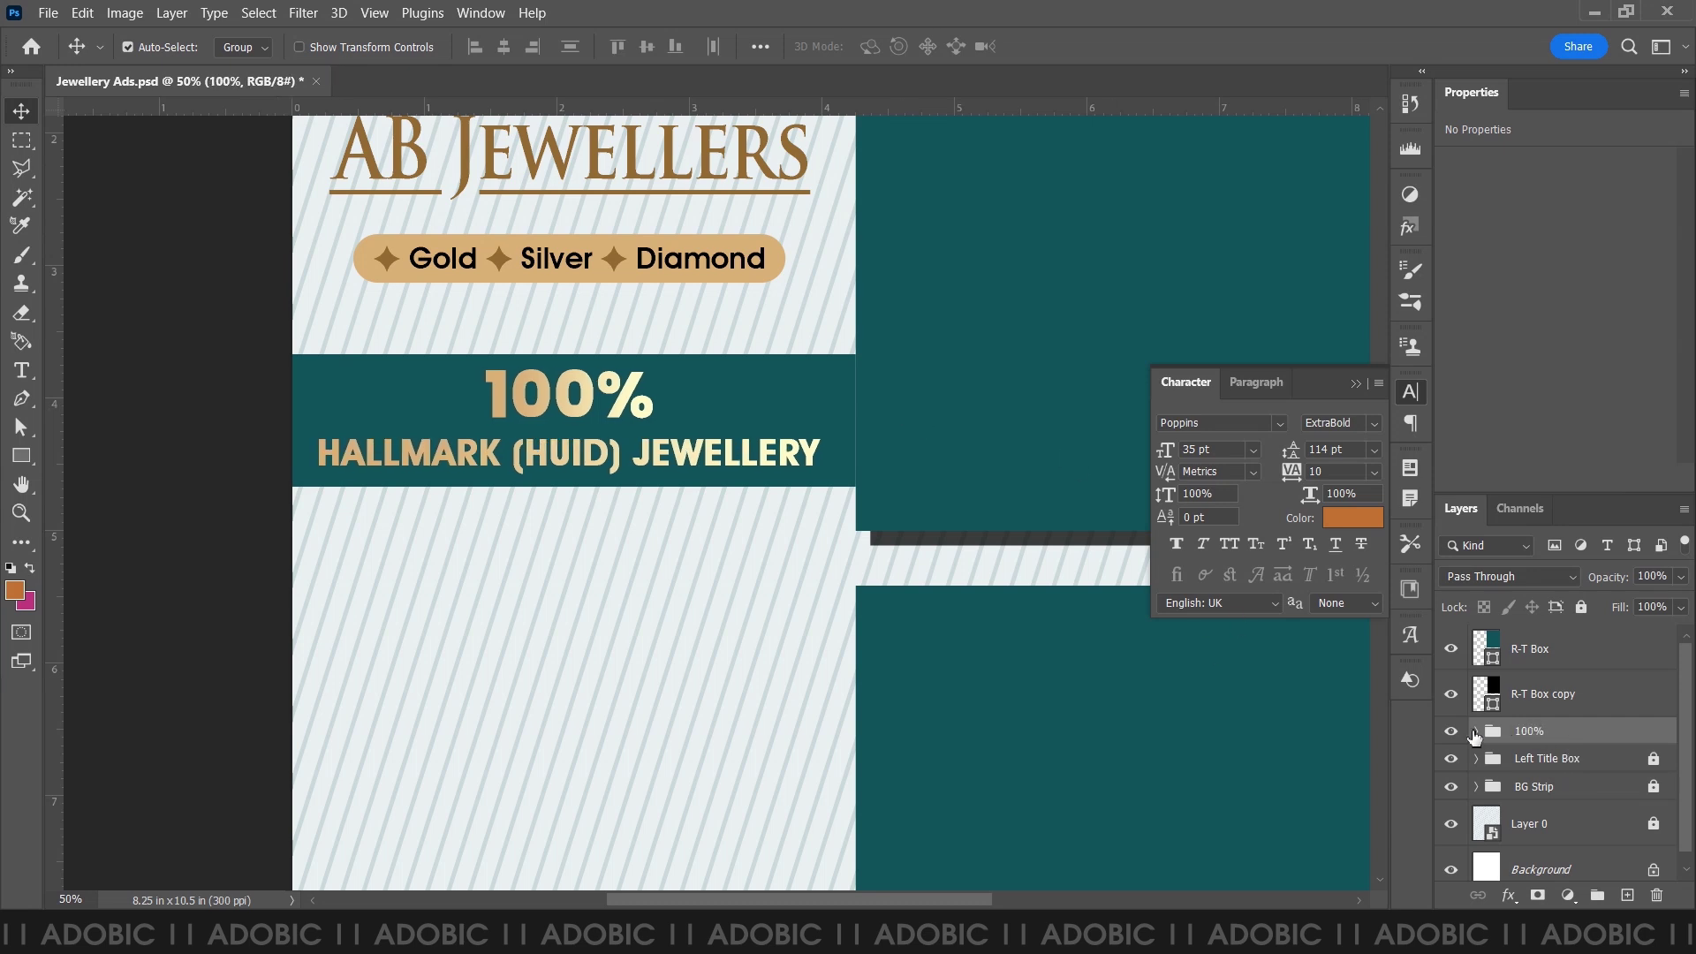
{"action": "left_click", "coordinate": [1476, 730]}
{"action": "left_click", "coordinate": [1555, 768]}
{"action": "left_click", "coordinate": [1581, 856], "text": "shift"}
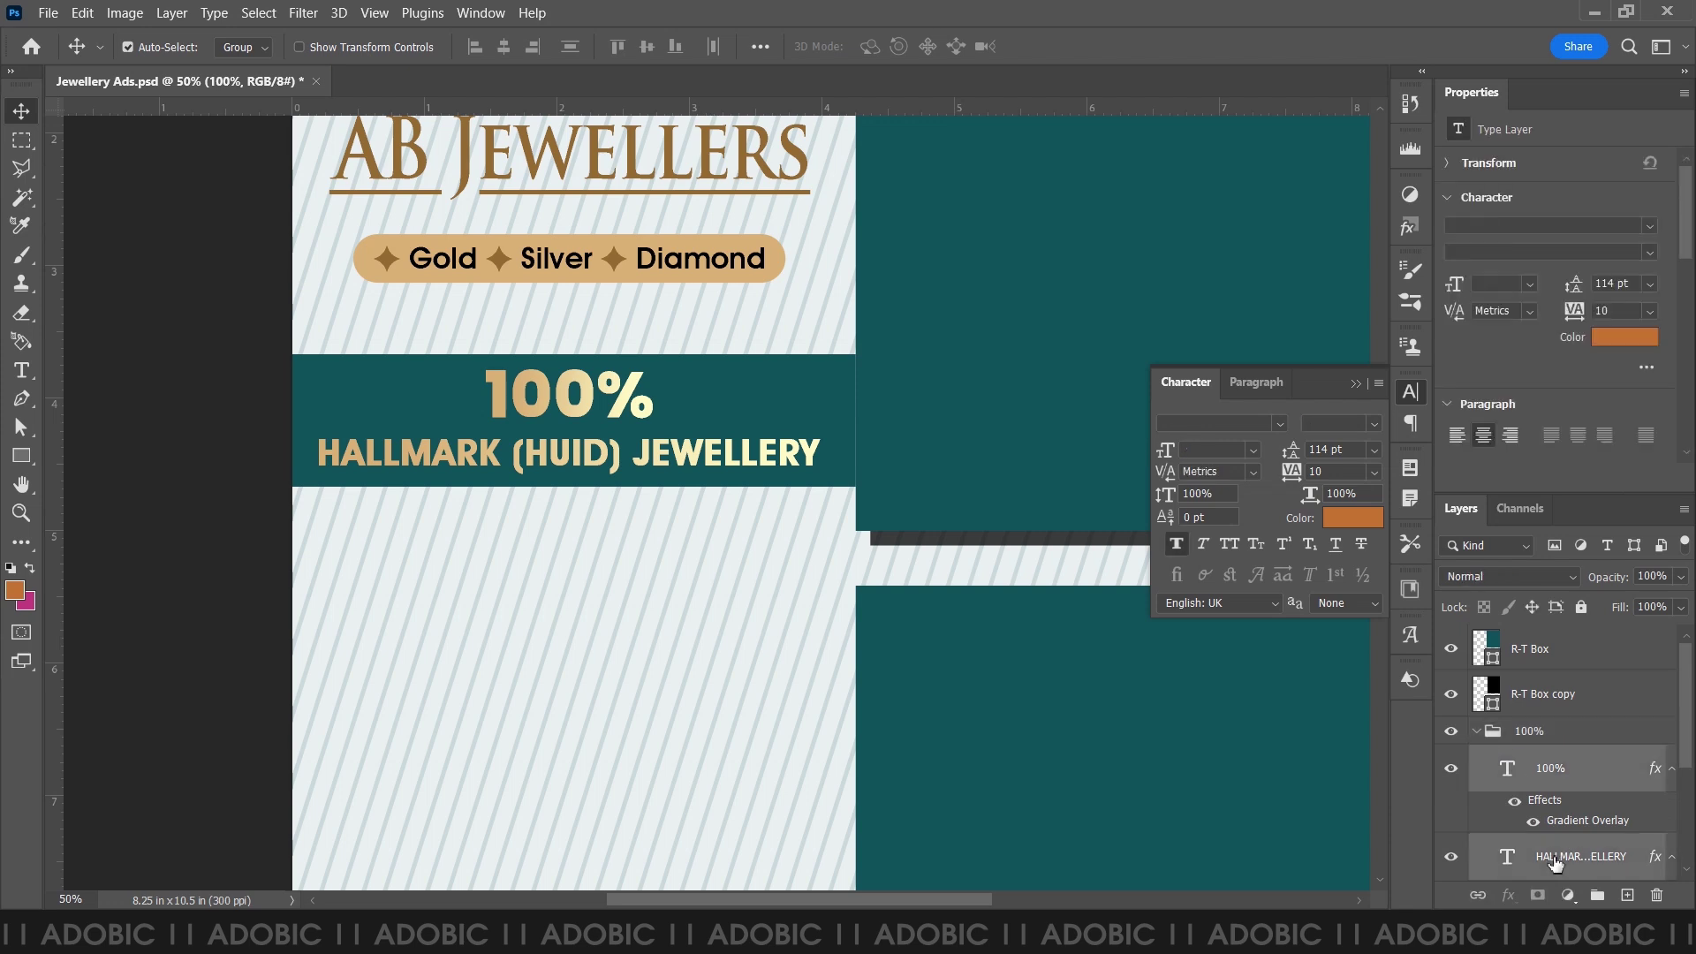
{"action": "left_click", "coordinate": [1477, 731]}
{"action": "left_click", "coordinate": [1356, 386]}
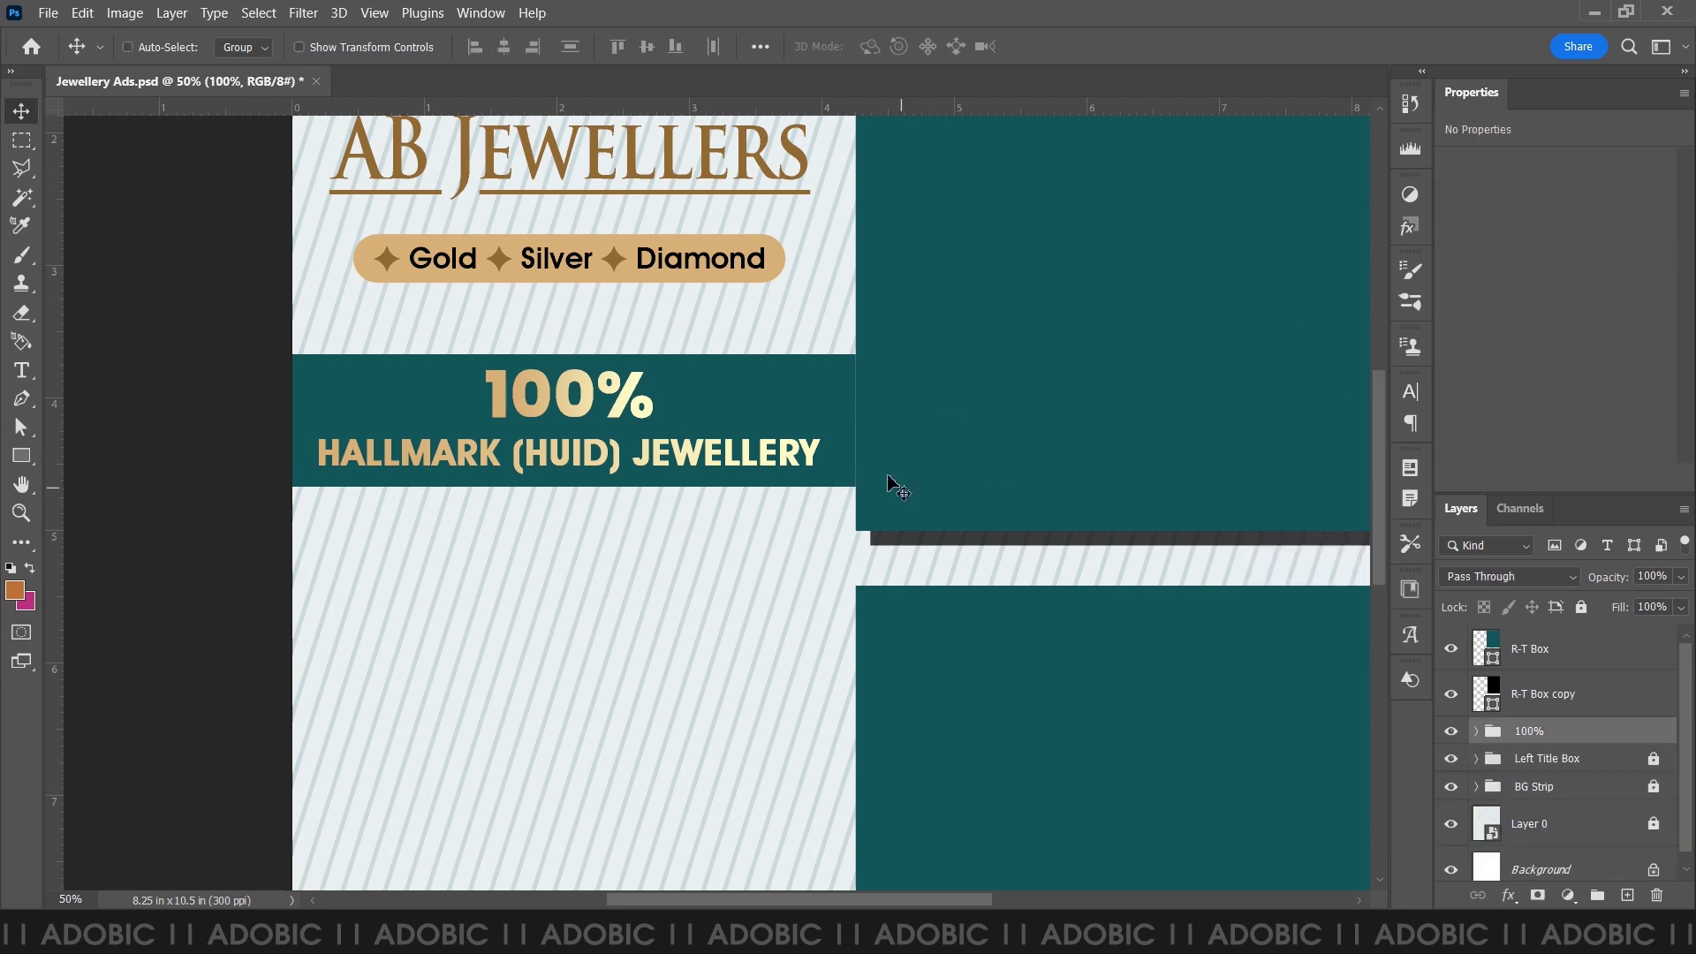
{"action": "scroll", "coordinate": [926, 477], "scroll_direction": "down", "scroll_amount": 3}
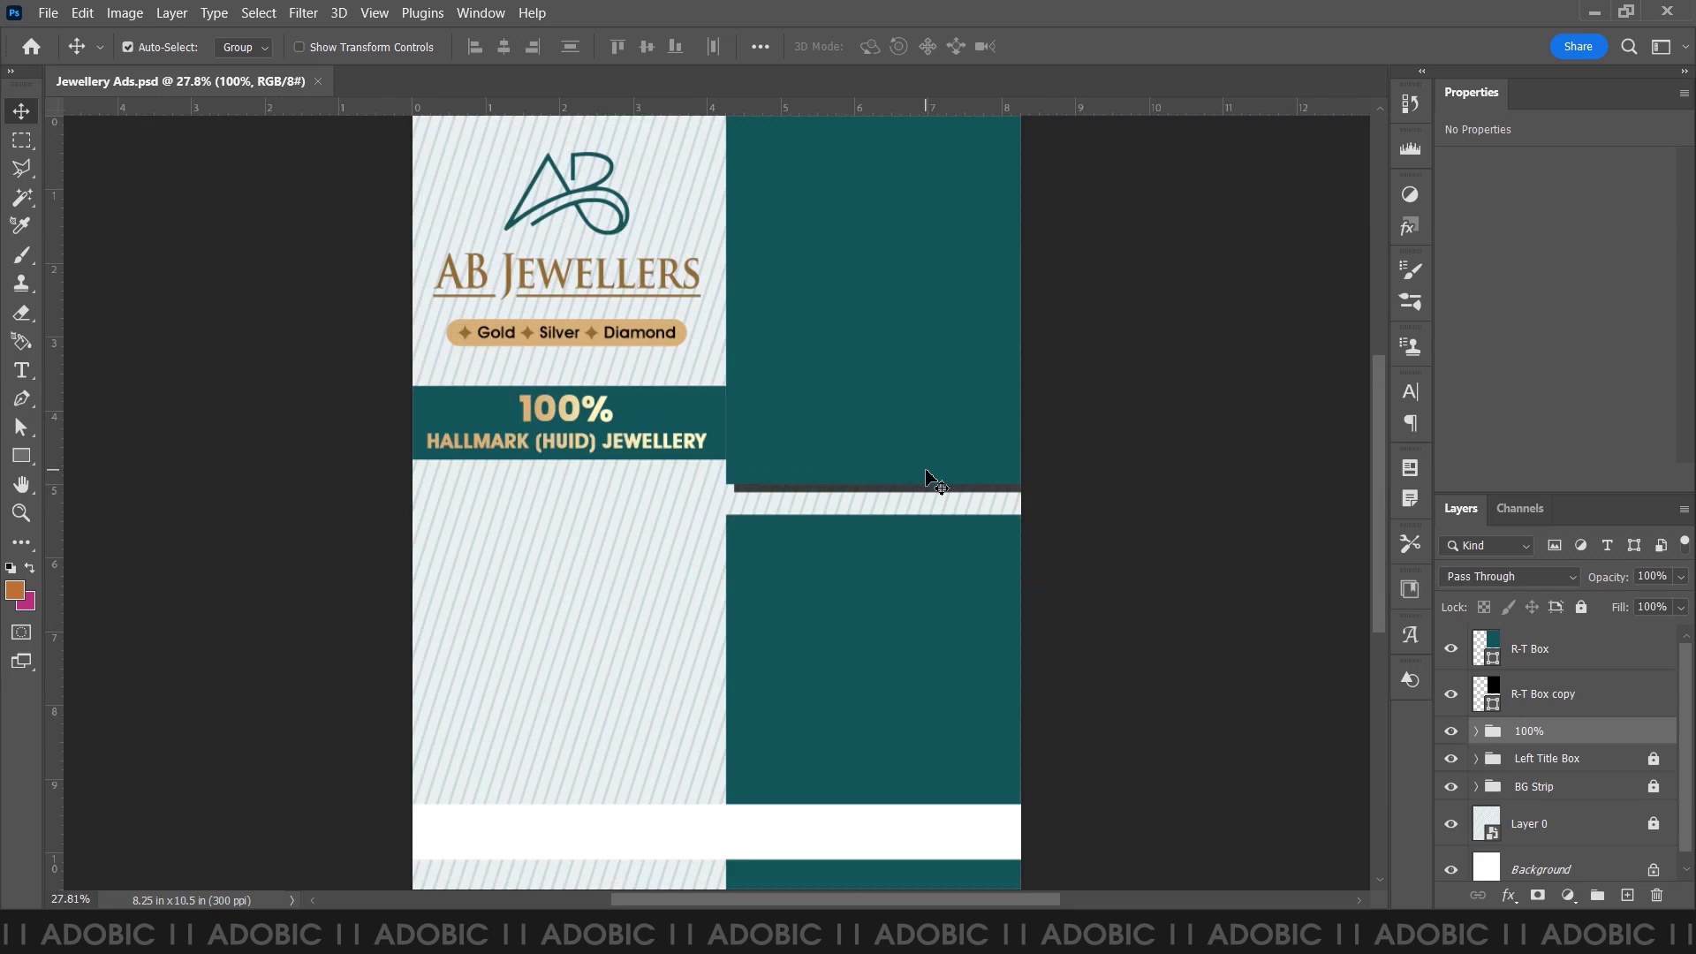
- Embed Photo 1.jpg as the top layer and position it over the top-right teal box
{"action": "left_click", "coordinate": [47, 12]}
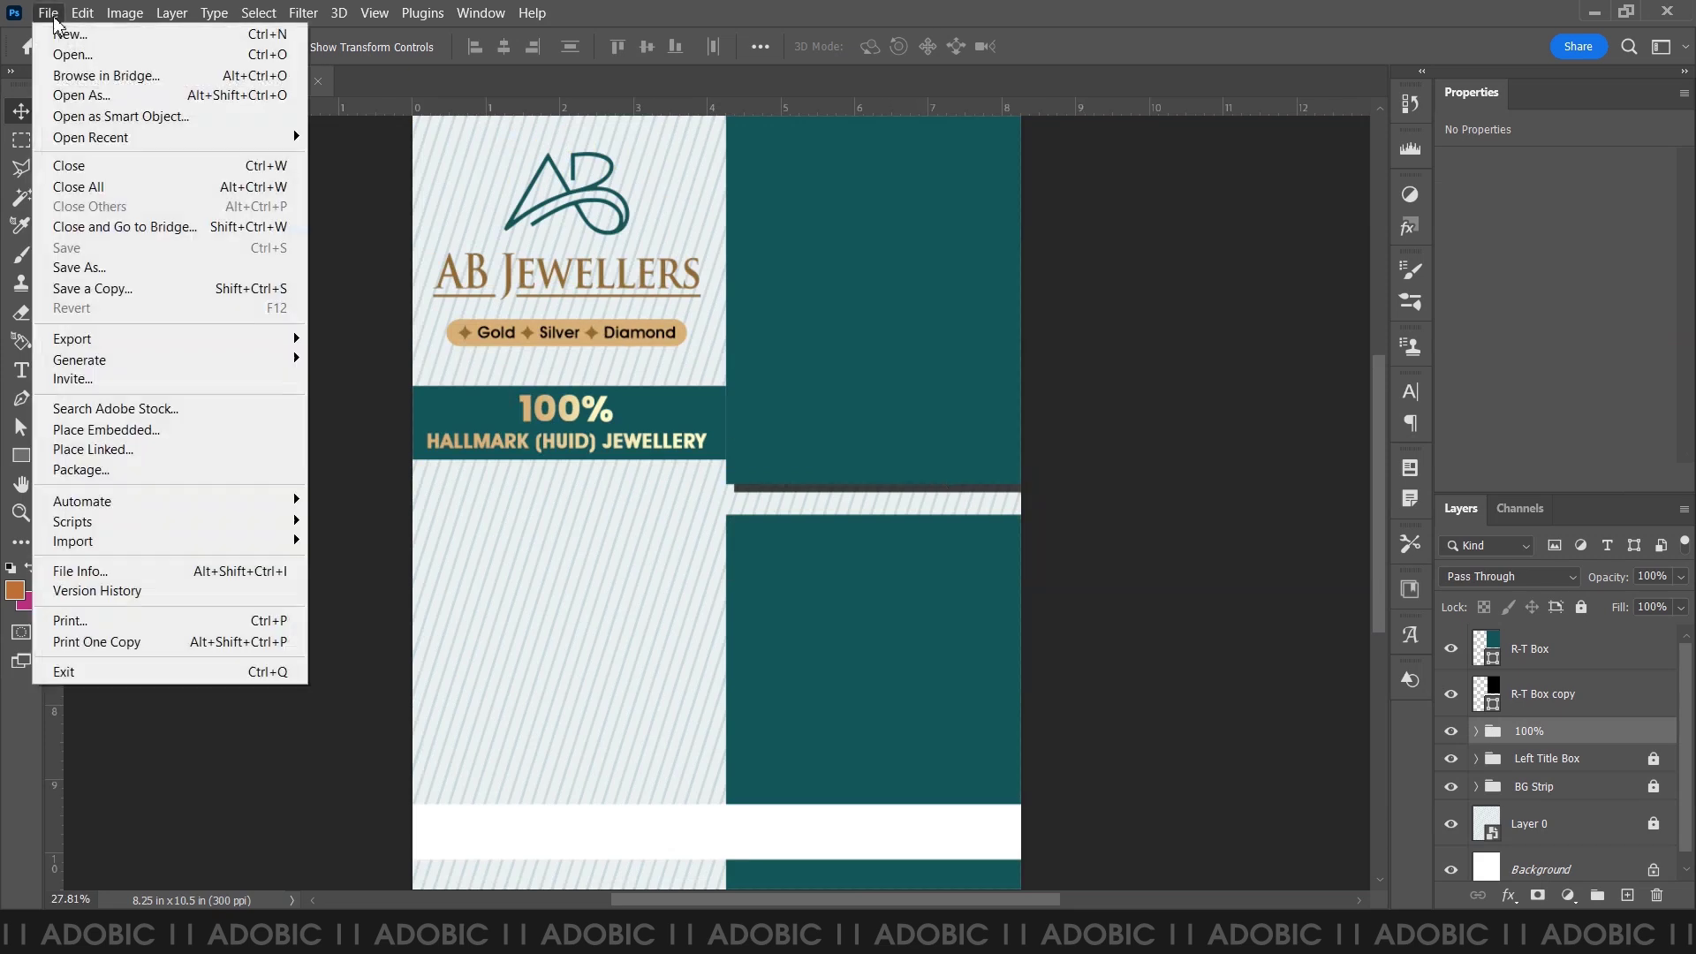
{"action": "left_click", "coordinate": [137, 430]}
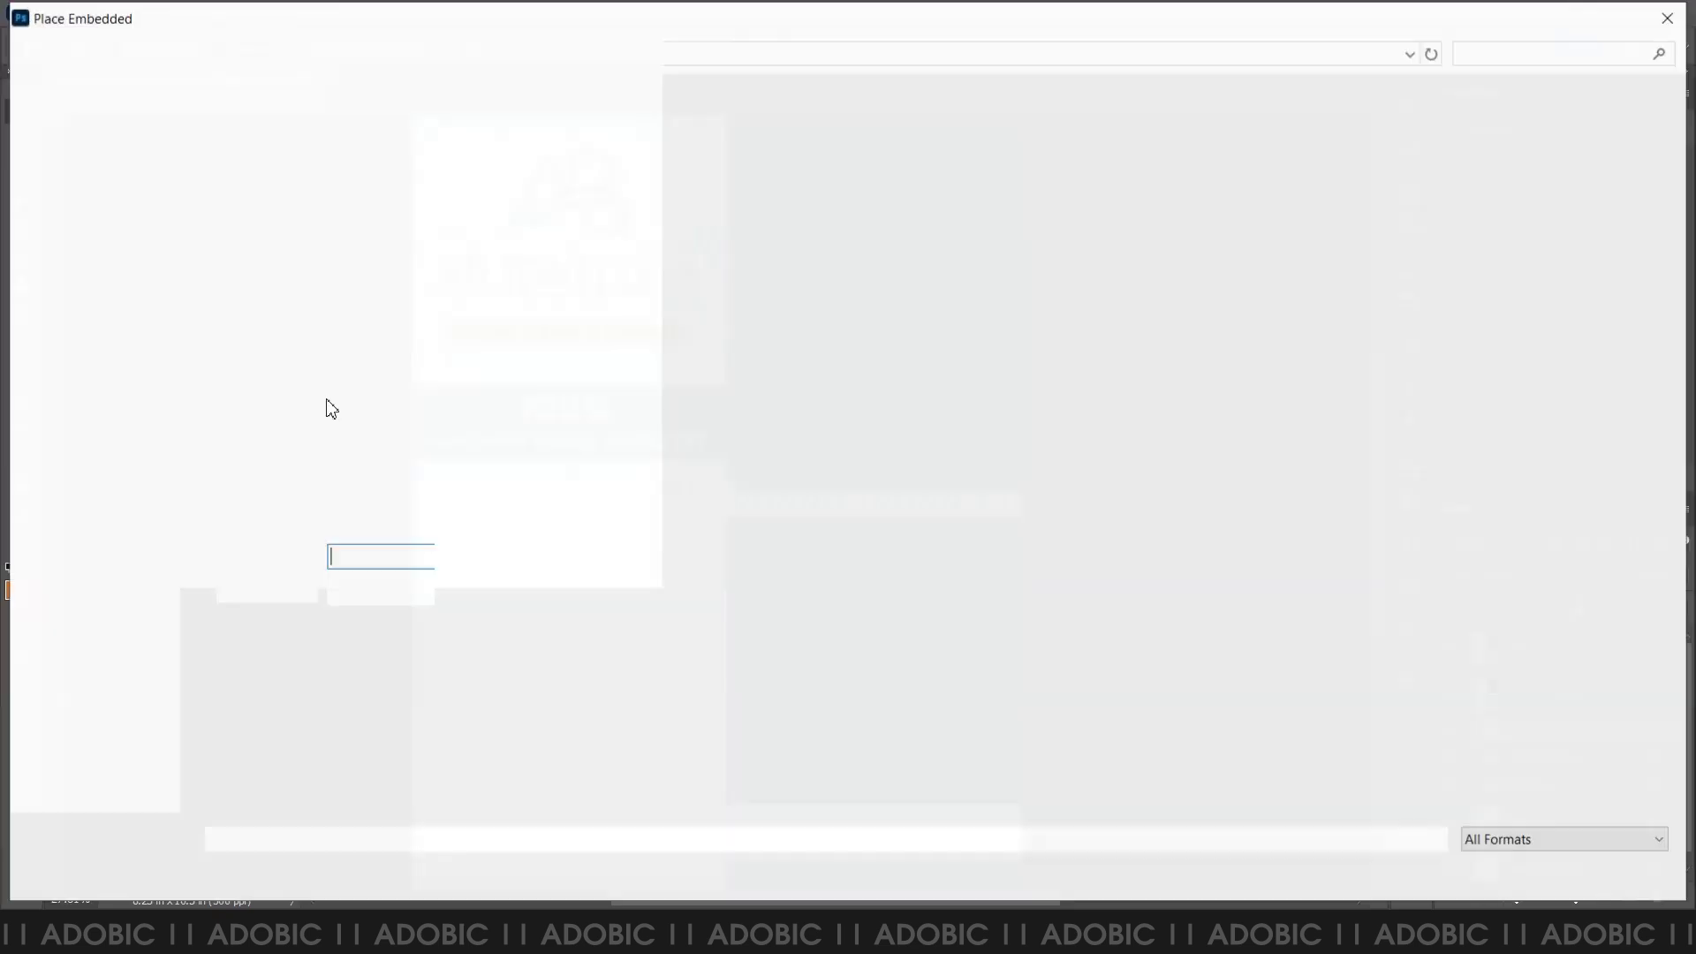
{"action": "key", "text": "Escape"}
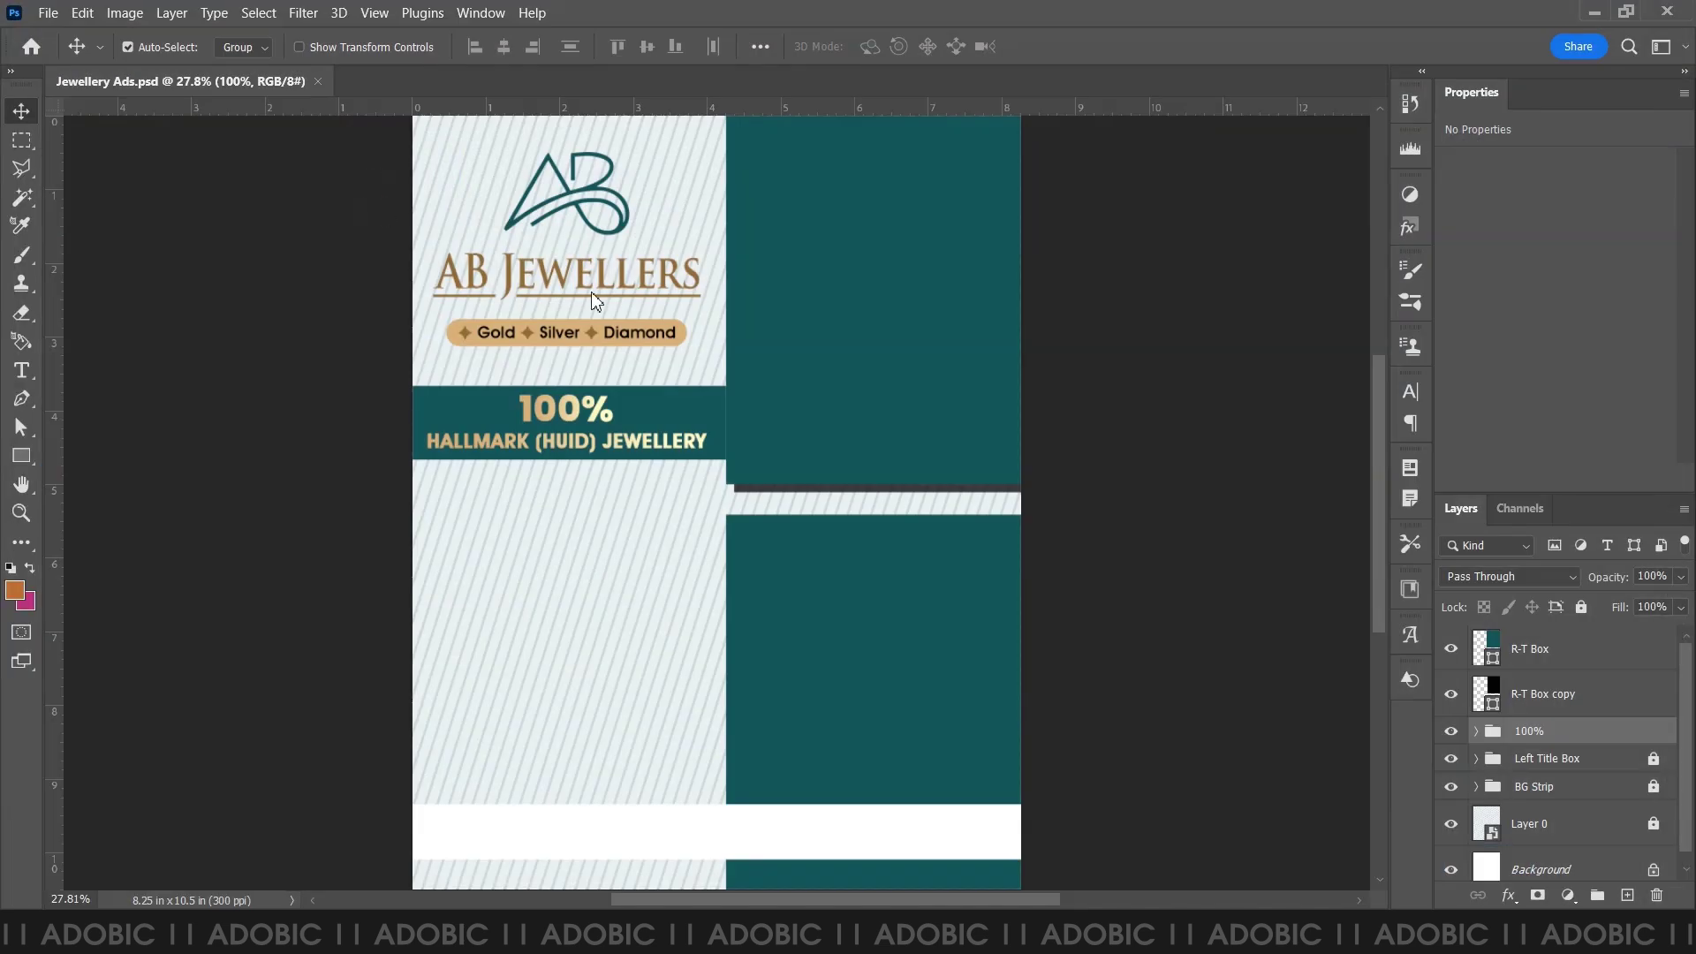
{"action": "left_click_drag", "start_coordinate": [1543, 746], "coordinate": [1544, 643]}
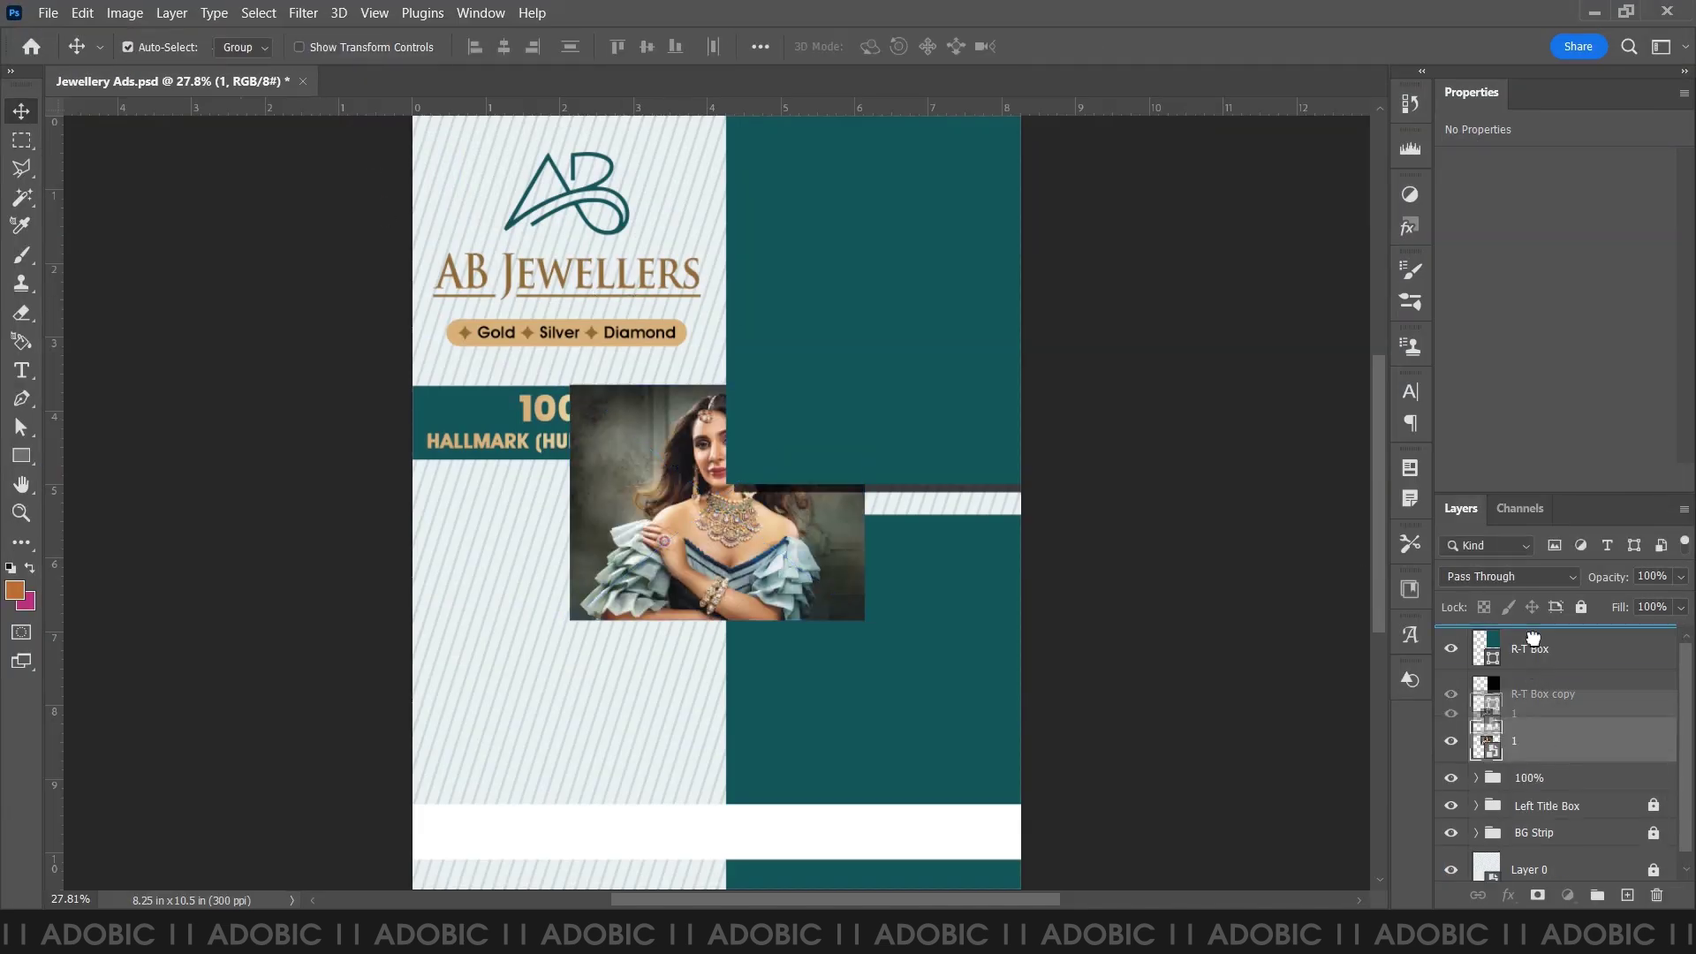
{"action": "left_click_drag", "start_coordinate": [746, 528], "coordinate": [882, 302]}
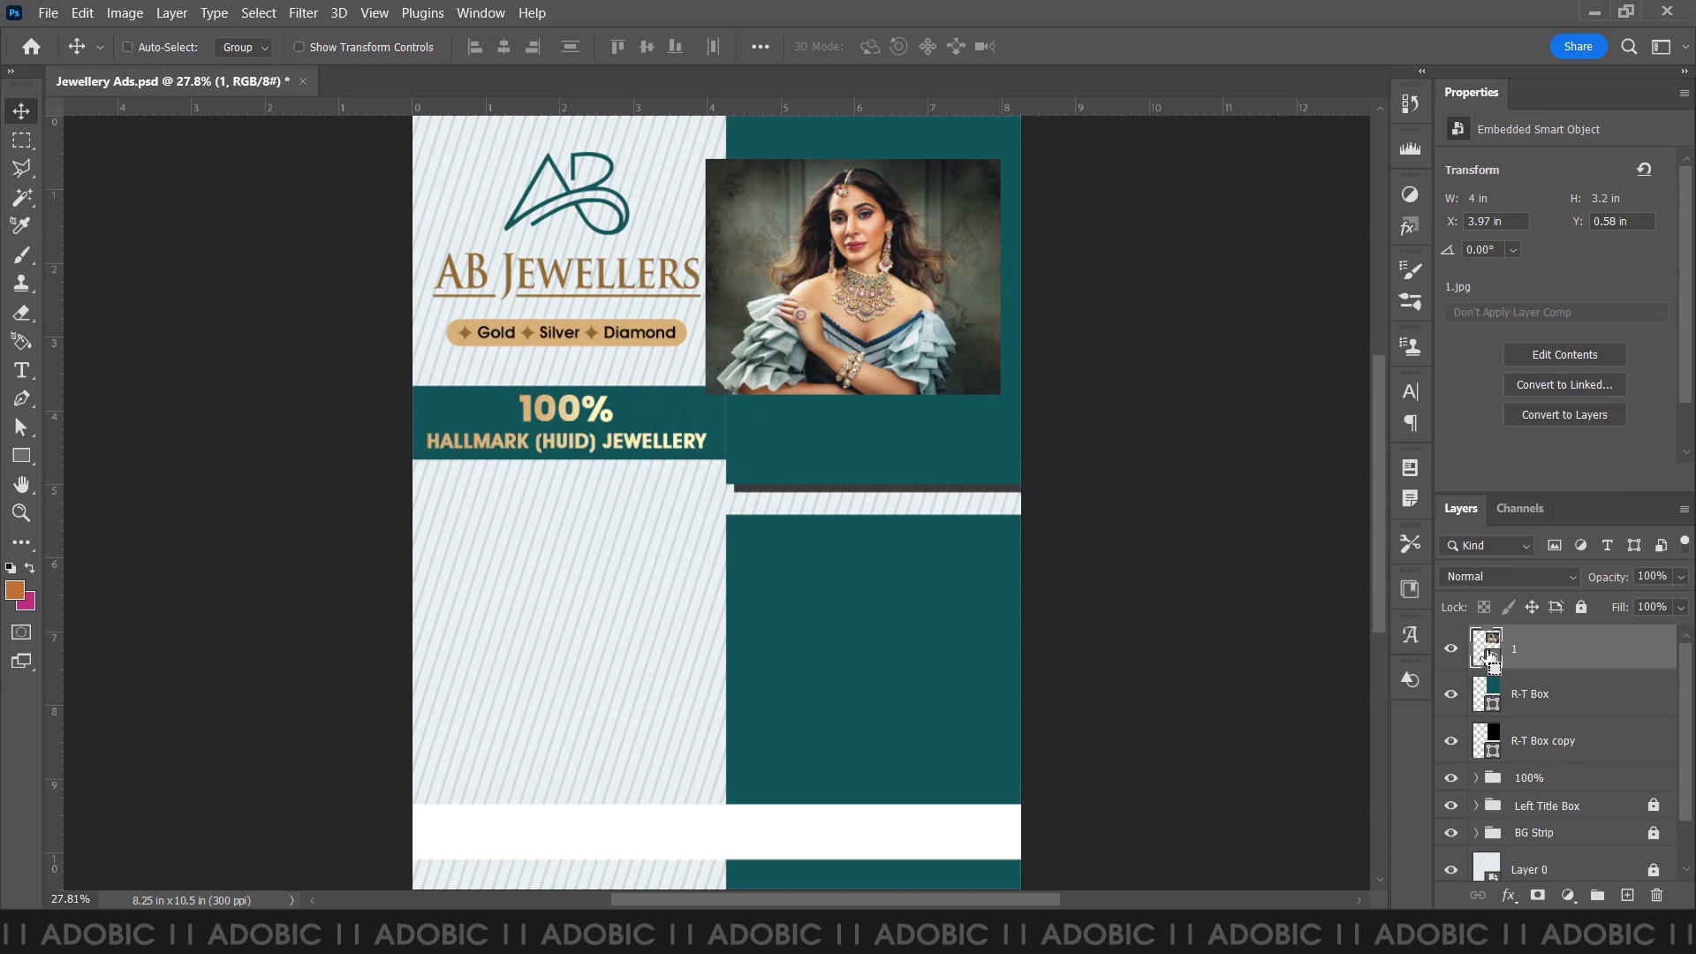
{"action": "left_click", "coordinate": [1489, 659], "text": "alt"}
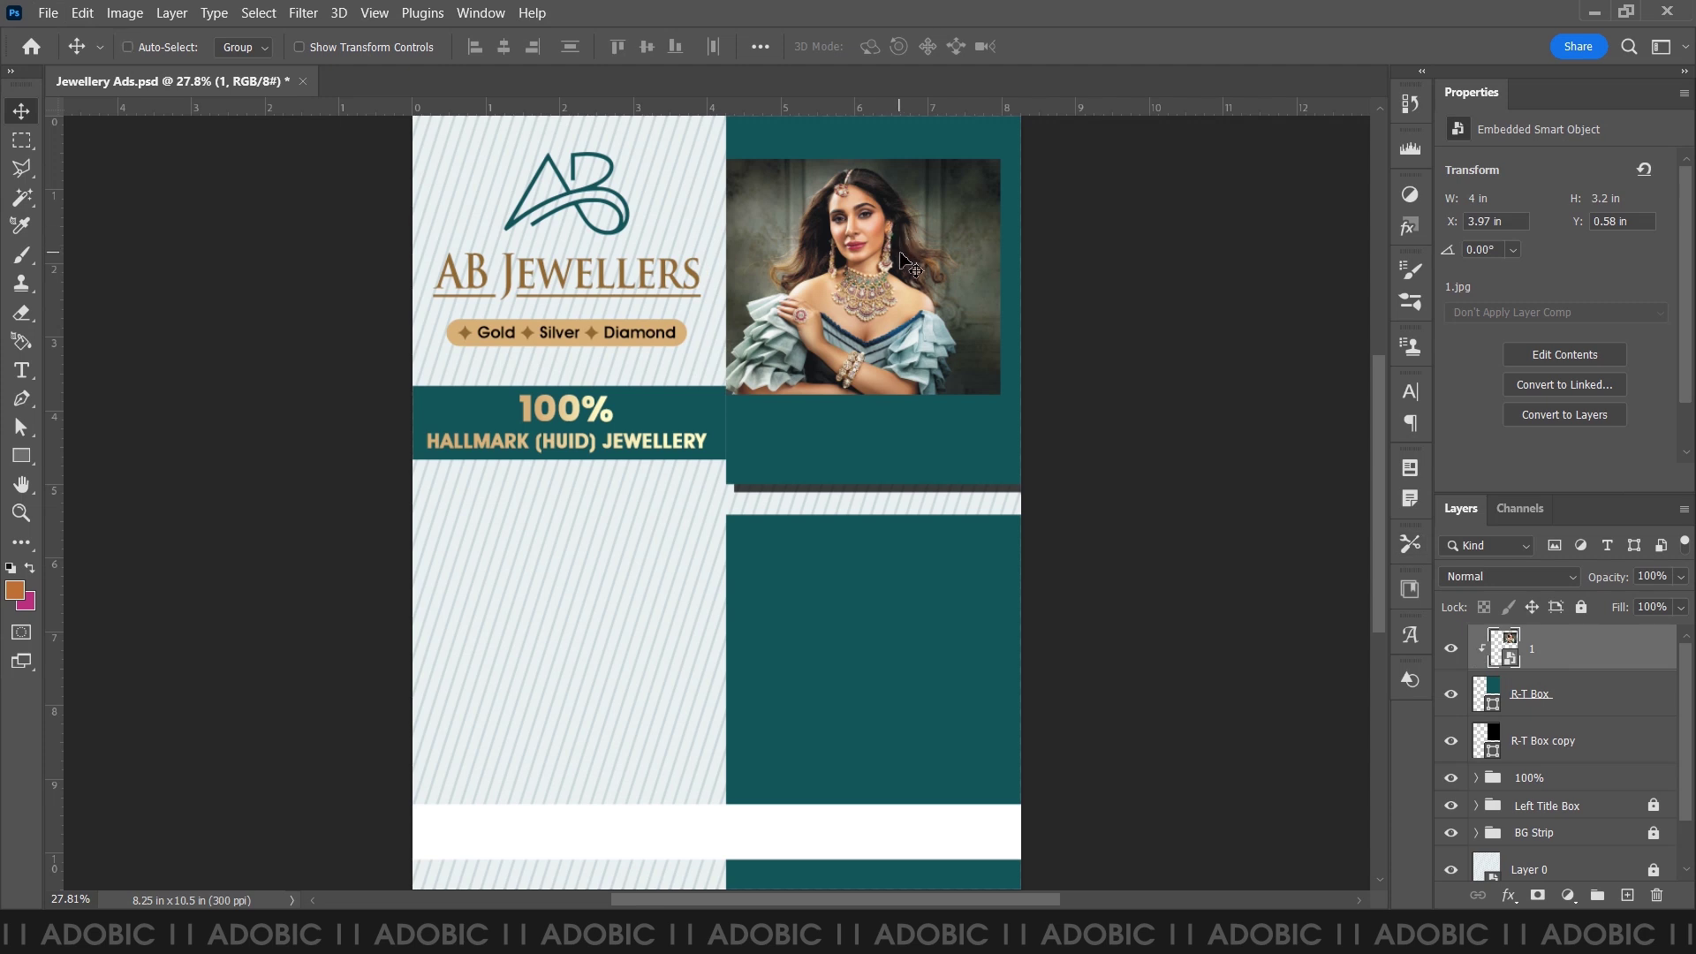
- Scale the clipped photo up to about 159% to fill the teal box
{"action": "key", "text": "ctrl+t"}
{"action": "mouse_move", "coordinate": [1060, 162]}
{"action": "left_mouse_down"}
{"action": "mouse_move", "coordinate": [1060, 179]}
{"action": "mouse_move", "coordinate": [1057, 131]}
{"action": "left_mouse_up"}
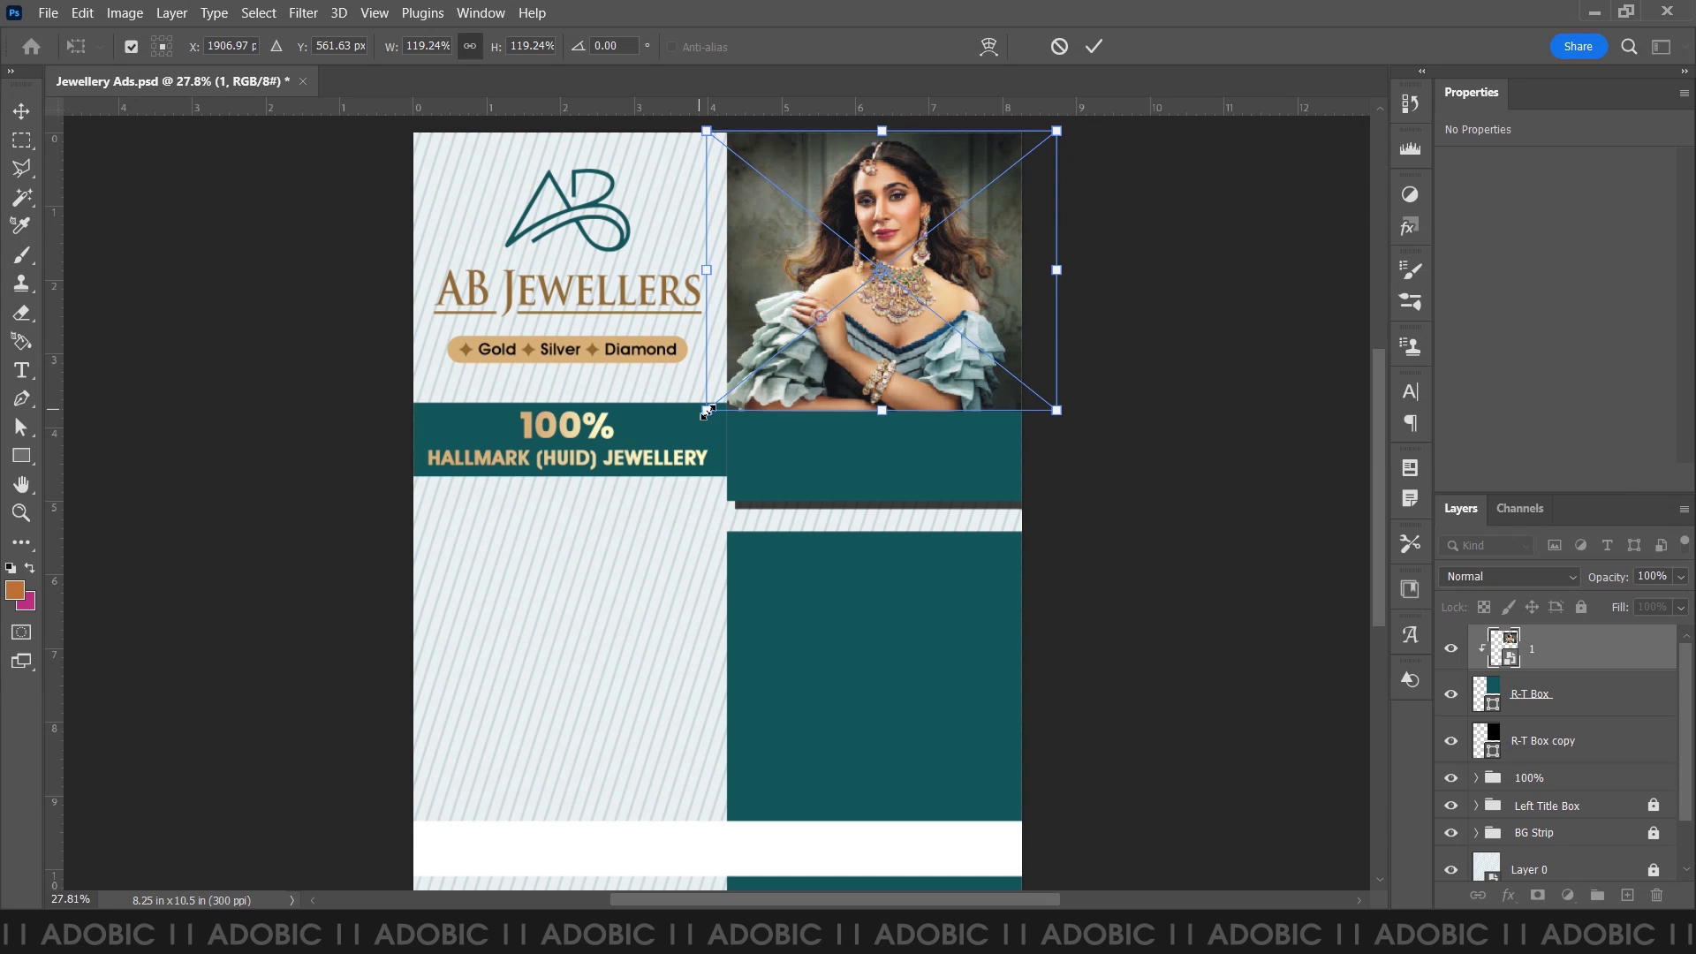
{"action": "left_click_drag", "start_coordinate": [706, 412], "coordinate": [589, 504]}
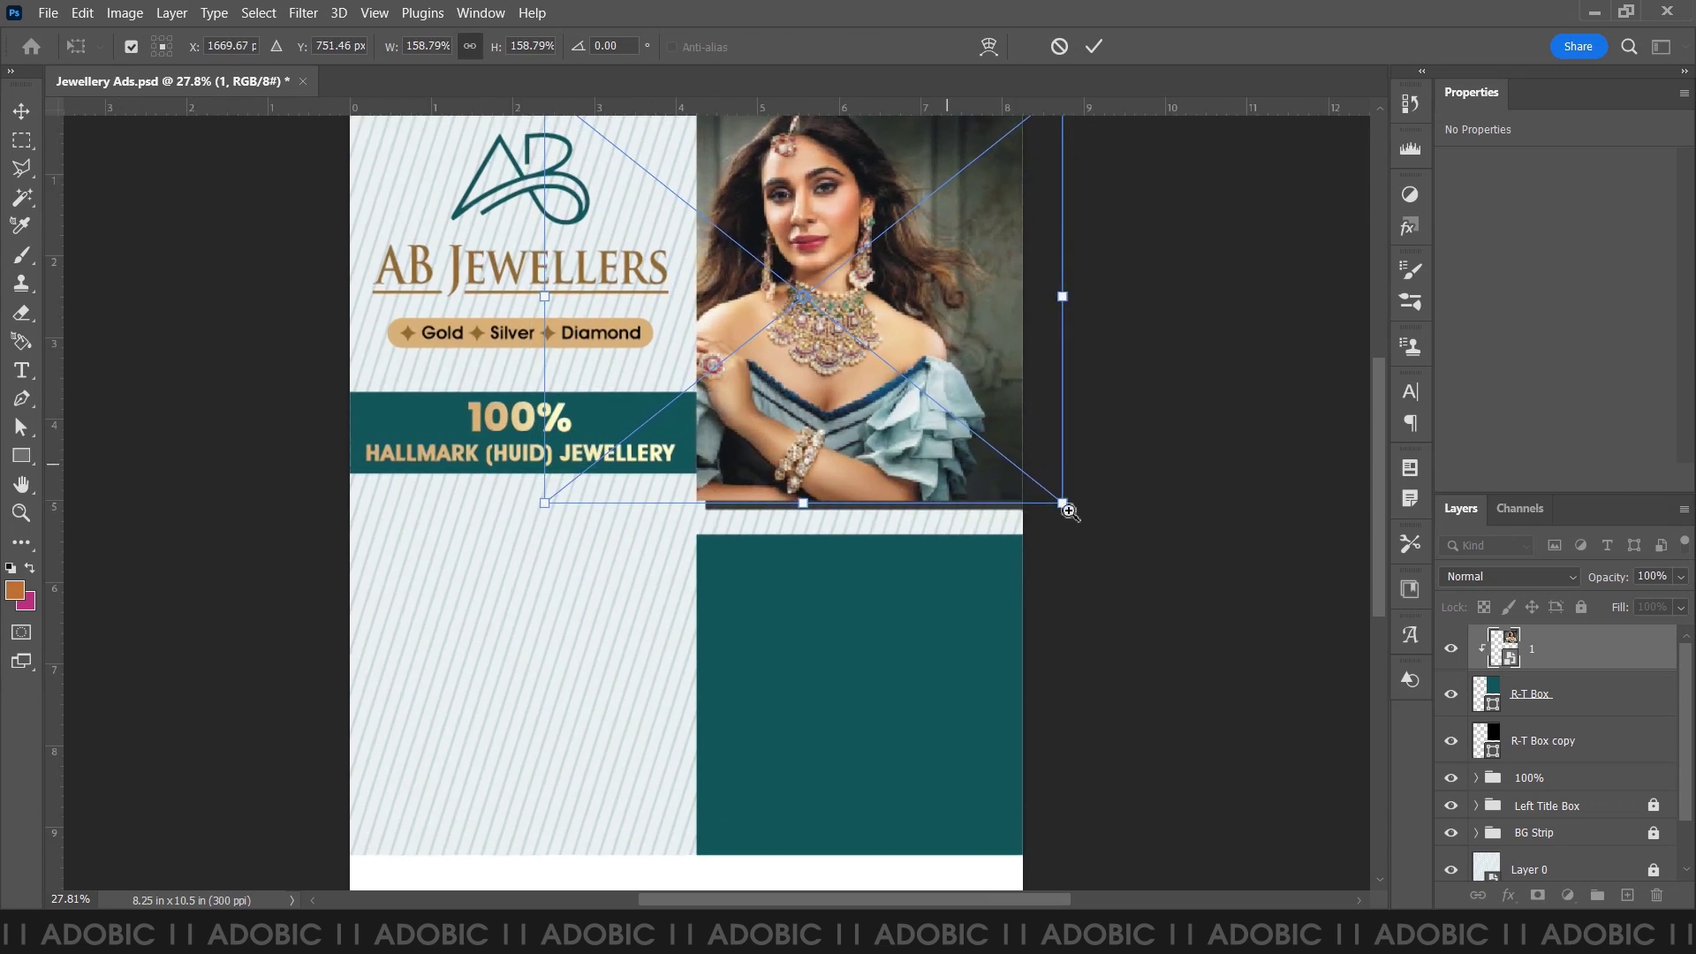
{"action": "key", "text": "Return"}
- Shift the photo right within the teal box and save the brochure
{"action": "key", "text": "ctrl+plus"}
{"action": "left_click_drag", "start_coordinate": [914, 291], "coordinate": [966, 281]}
{"action": "key", "text": "ctrl+0"}
{"action": "key", "text": "ctrl+s"}
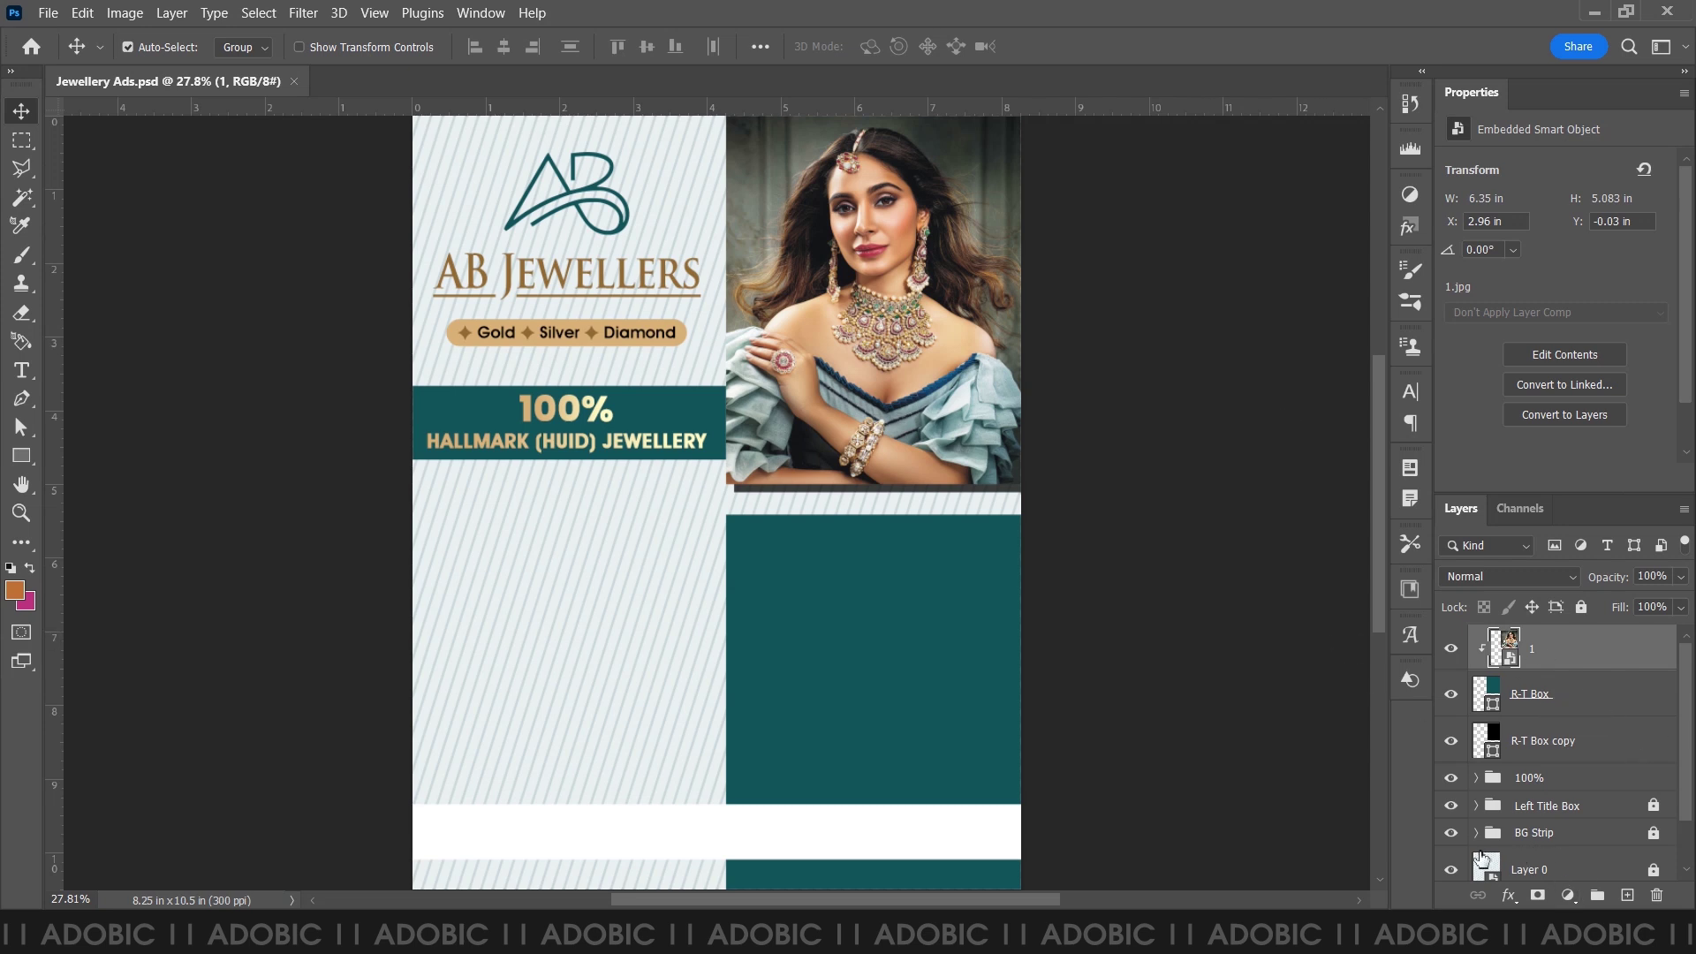
- Expand the BG Strip group and select its Adress Bar layer
{"action": "left_click", "coordinate": [1540, 833]}
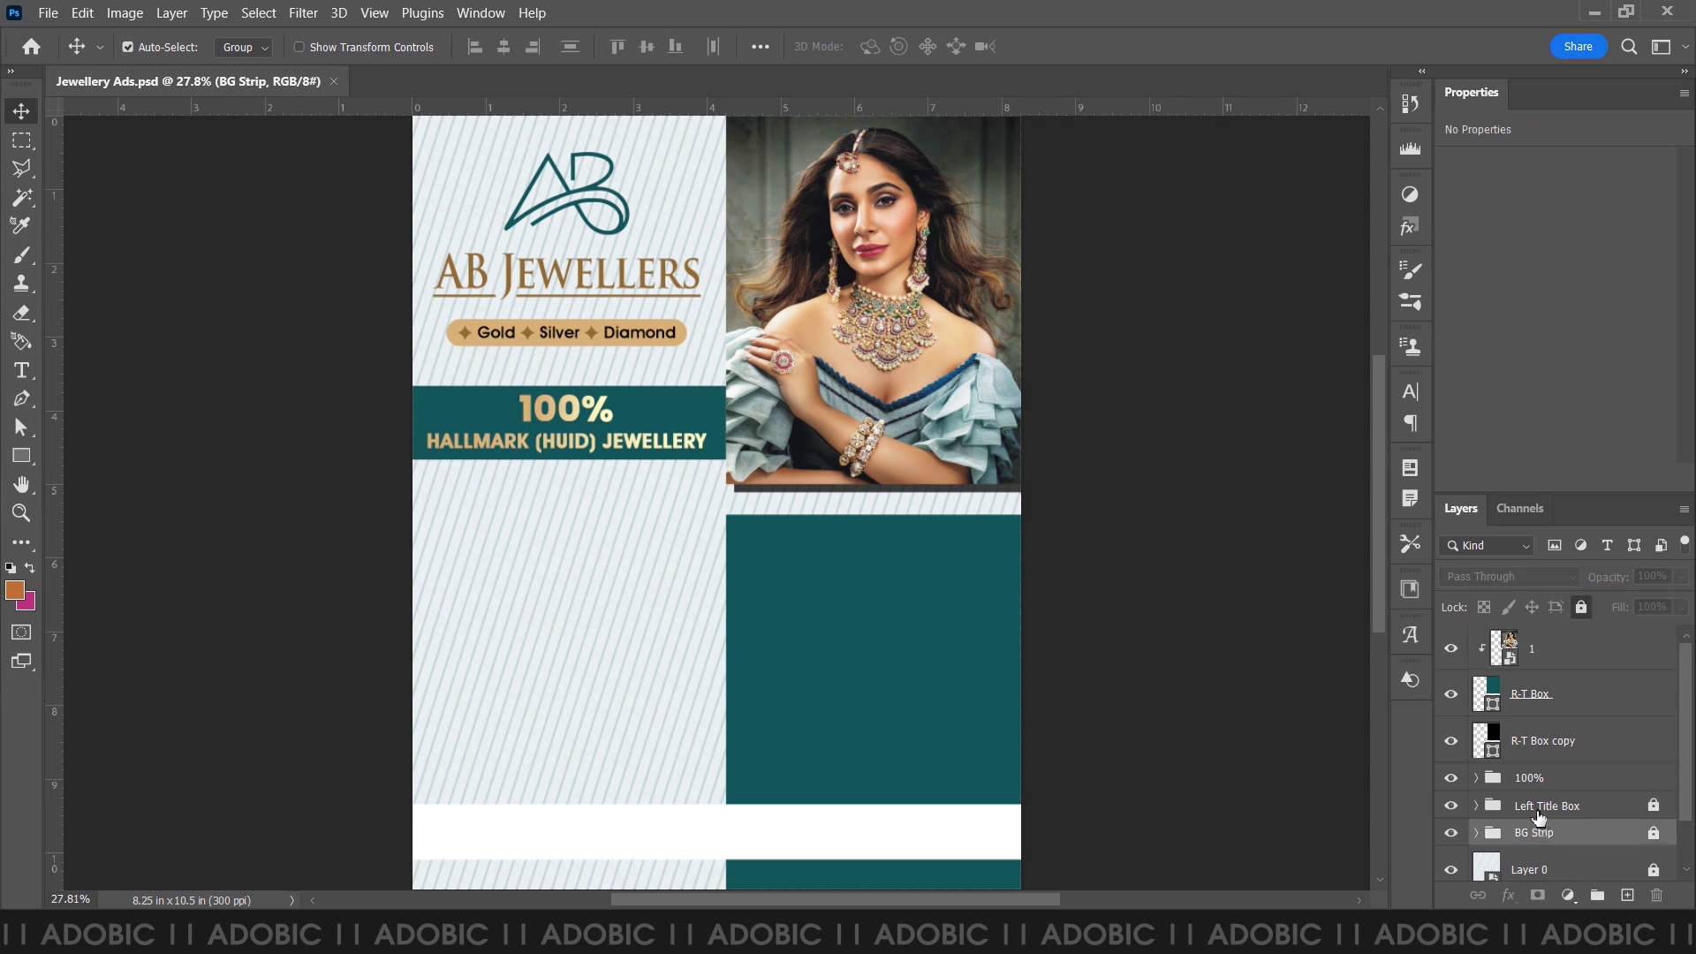
{"action": "left_click", "coordinate": [1542, 808]}
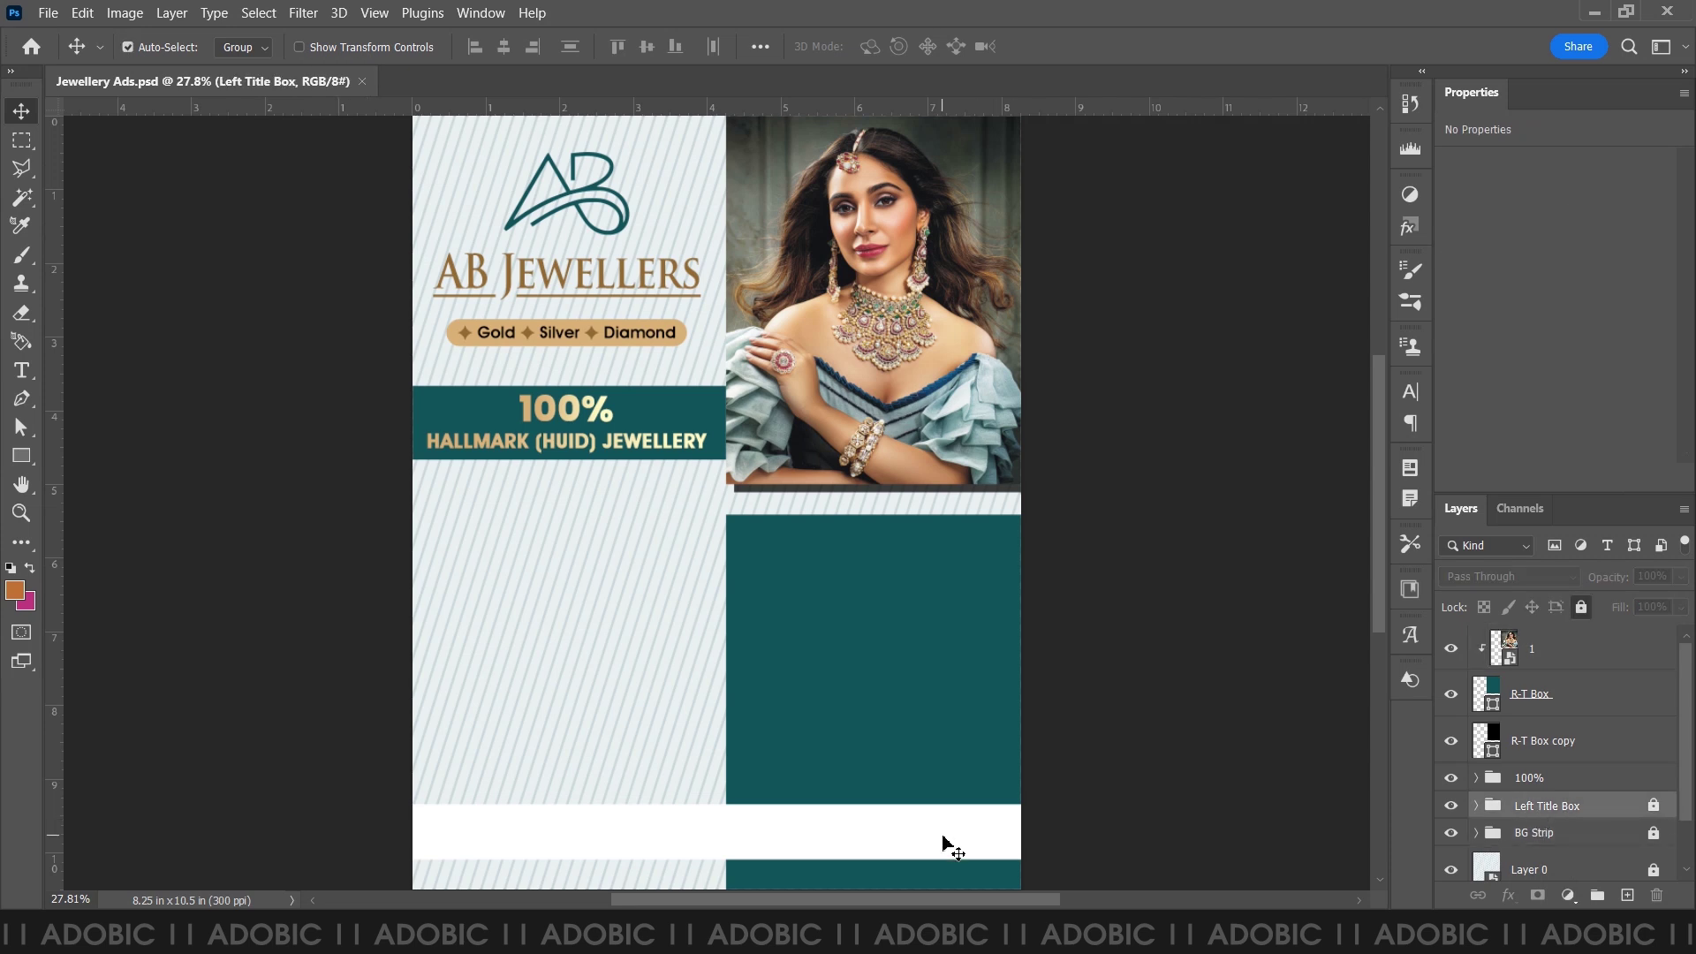
{"action": "left_click", "coordinate": [1476, 833]}
{"action": "scroll", "coordinate": [1533, 795], "scroll_direction": "down", "scroll_amount": 1}
{"action": "scroll", "coordinate": [1536, 777], "scroll_direction": "down", "scroll_amount": 1}
{"action": "scroll", "coordinate": [1538, 761], "scroll_direction": "down", "scroll_amount": 1}
{"action": "left_click", "coordinate": [1540, 743]}
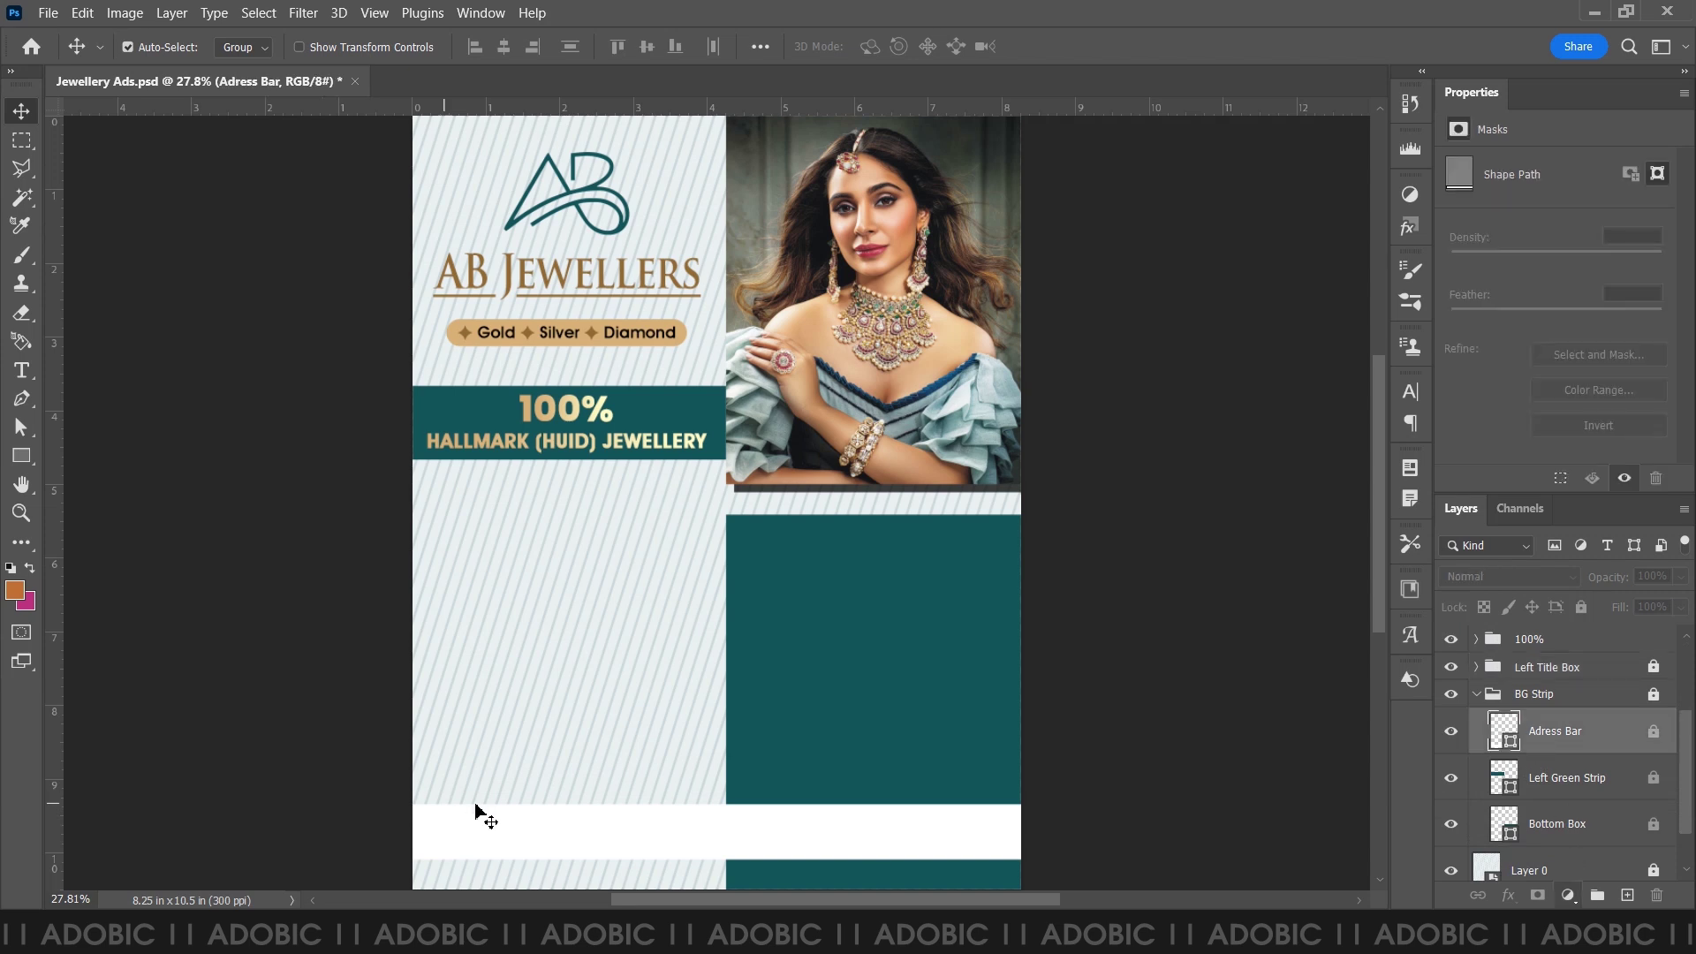
{"action": "scroll", "coordinate": [587, 825], "scroll_direction": "up", "scroll_amount": 2}
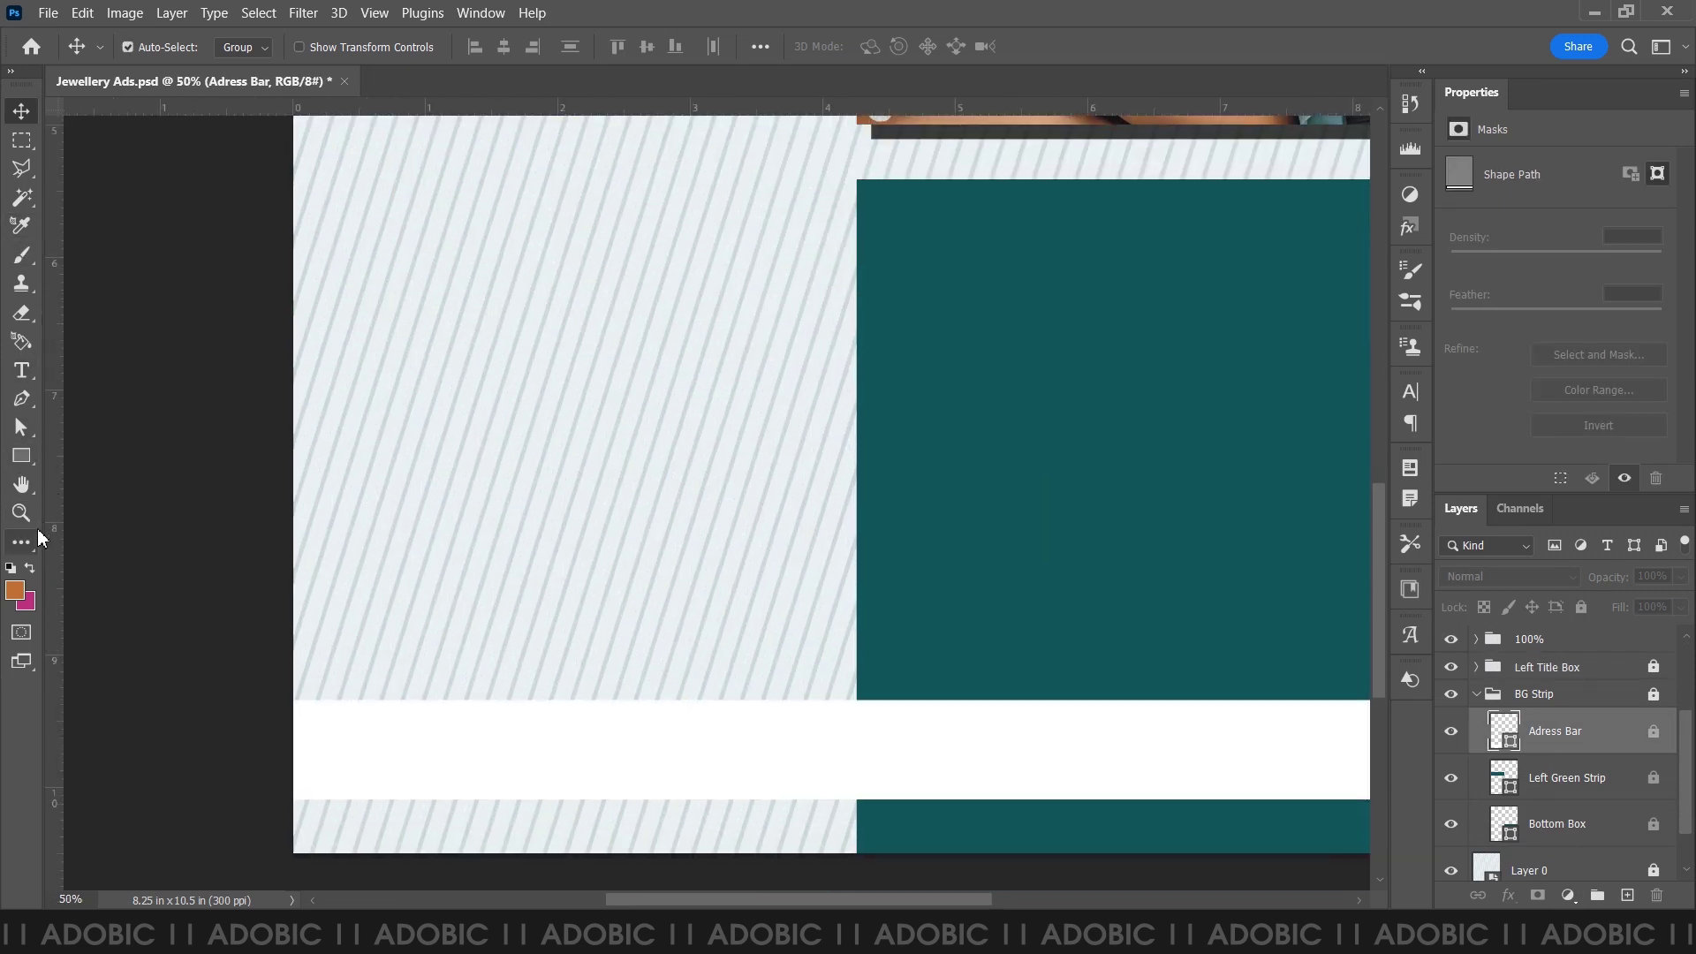
- Draw a 1278 px horizontal line along the address bar's top edge with the Line Tool
{"action": "right_click", "coordinate": [33, 463]}
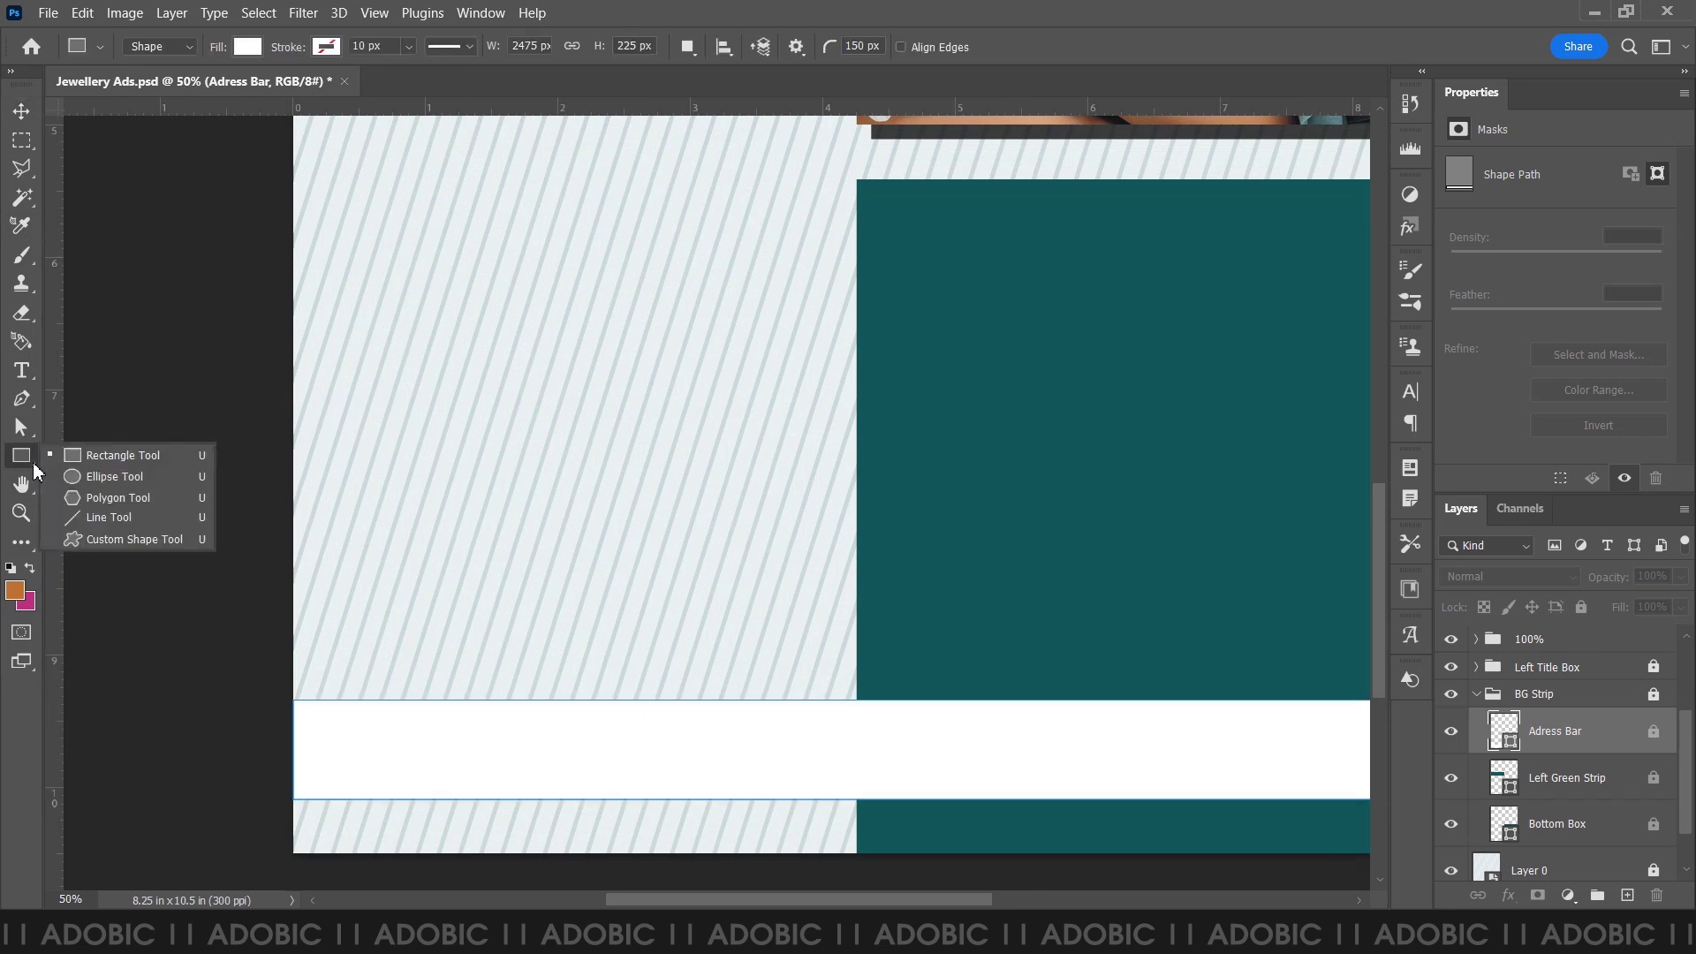
{"action": "left_click", "coordinate": [81, 517]}
{"action": "left_click", "coordinate": [313, 705]}
{"action": "scroll", "coordinate": [300, 563], "scroll_direction": "down", "scroll_amount": 2}
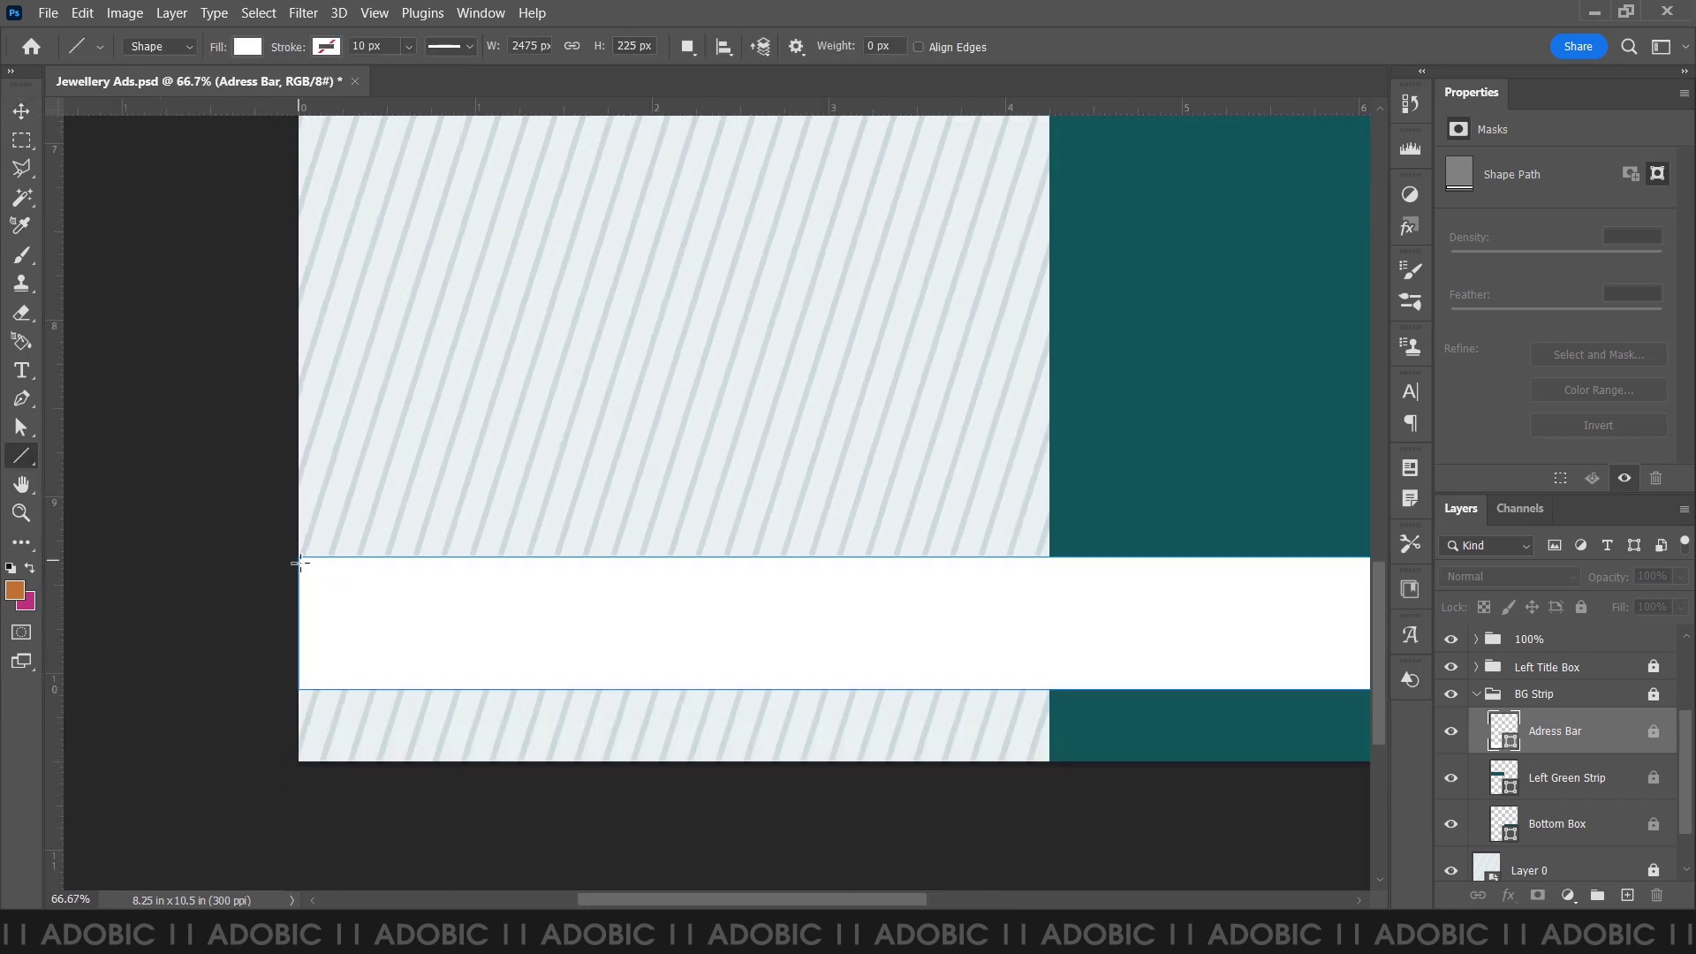
{"action": "left_click_drag", "start_coordinate": [299, 557], "coordinate": [1052, 587]}
- Give the line a teal stroke, 15 px wide
{"action": "double_click", "coordinate": [388, 47]}
{"action": "type", "text": "20"}
{"action": "key", "text": "Return"}
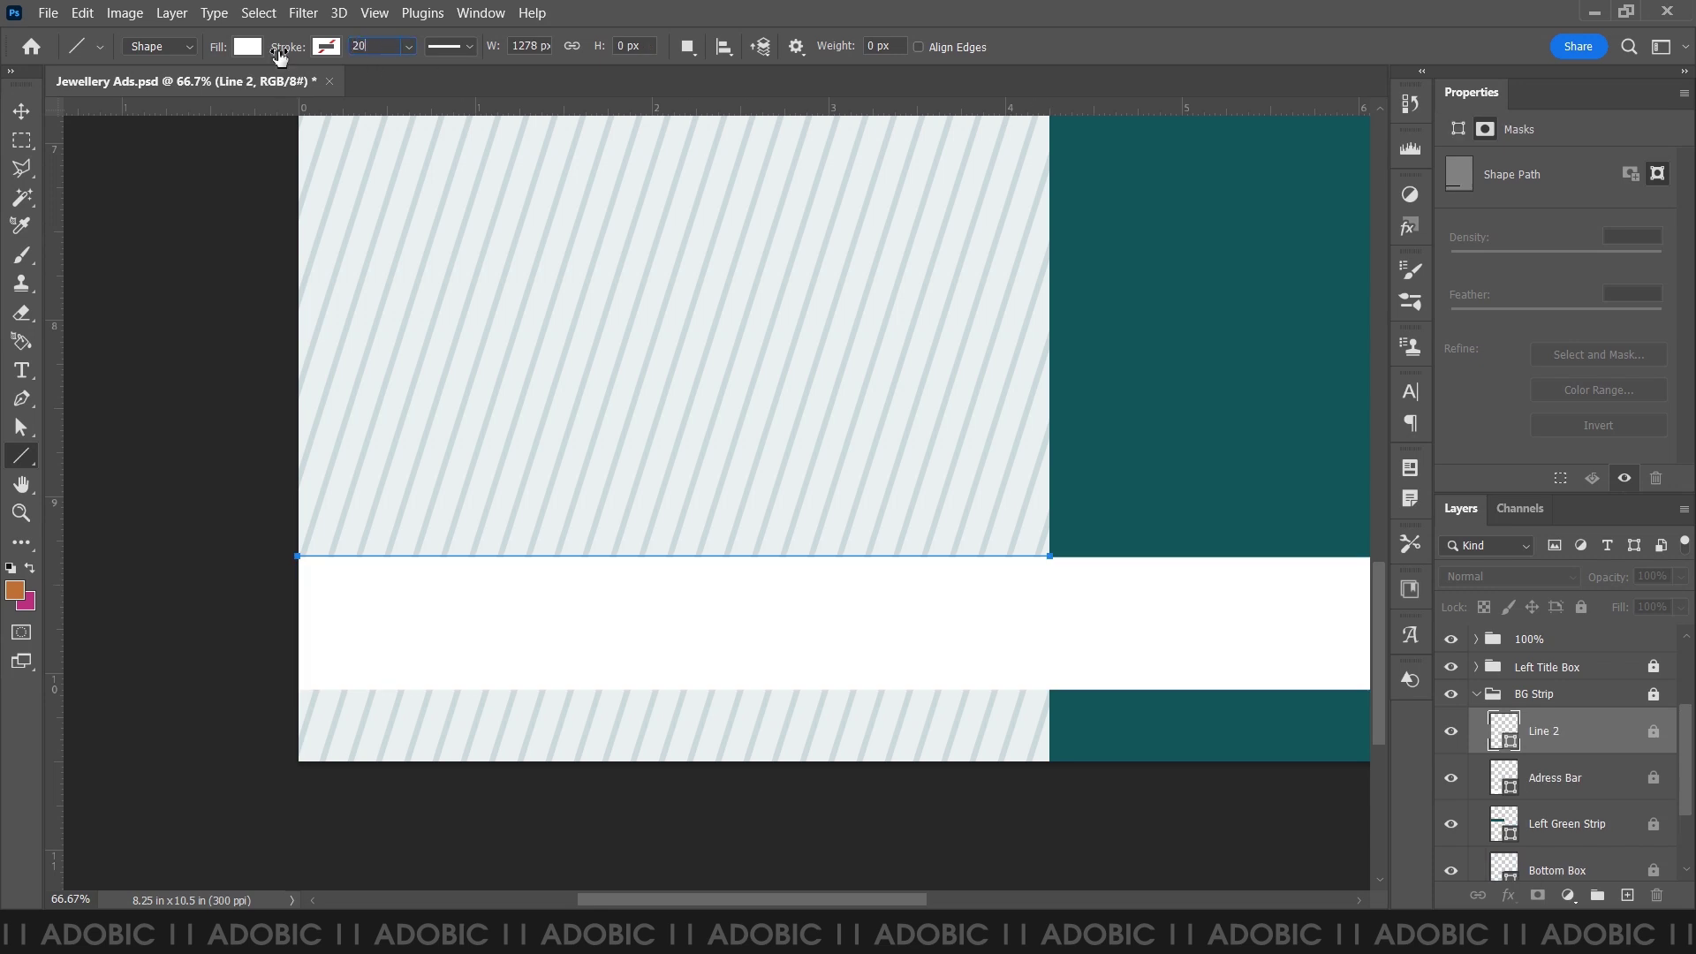
{"action": "left_click", "coordinate": [326, 47]}
{"action": "left_click", "coordinate": [234, 163]}
{"action": "double_click", "coordinate": [371, 45]}
{"action": "type", "text": "15"}
{"action": "key", "text": "Return"}
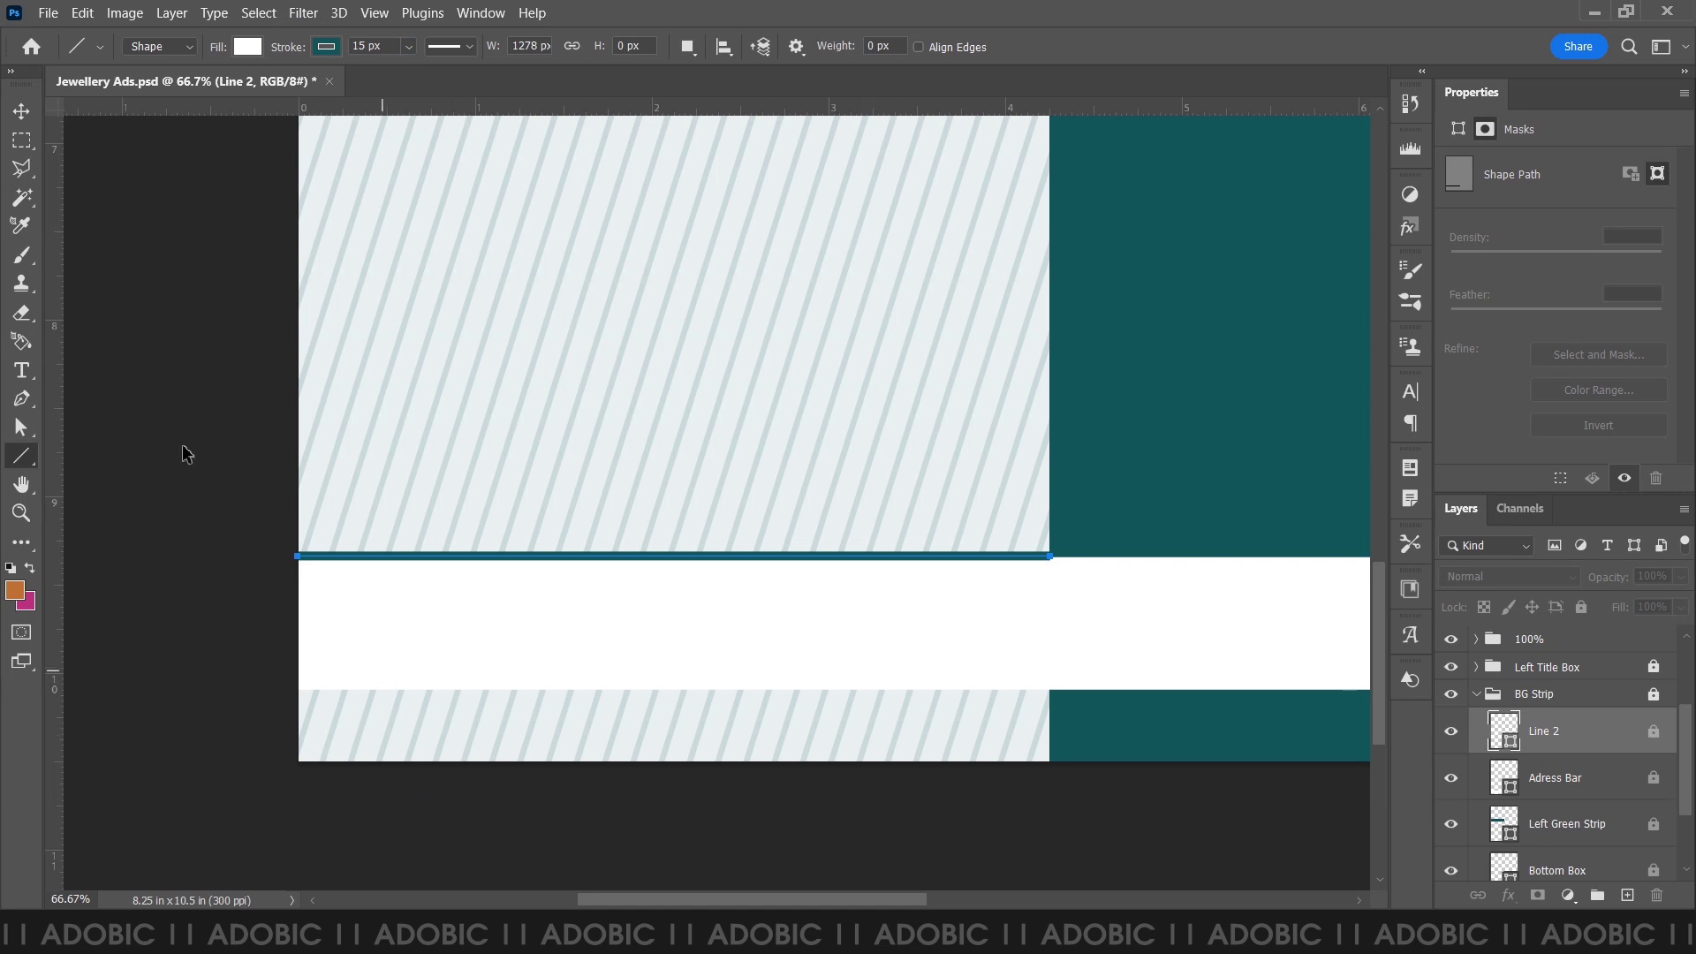
- Draw a matching teal line along the address bar's bottom edge
{"action": "key", "text": "v"}
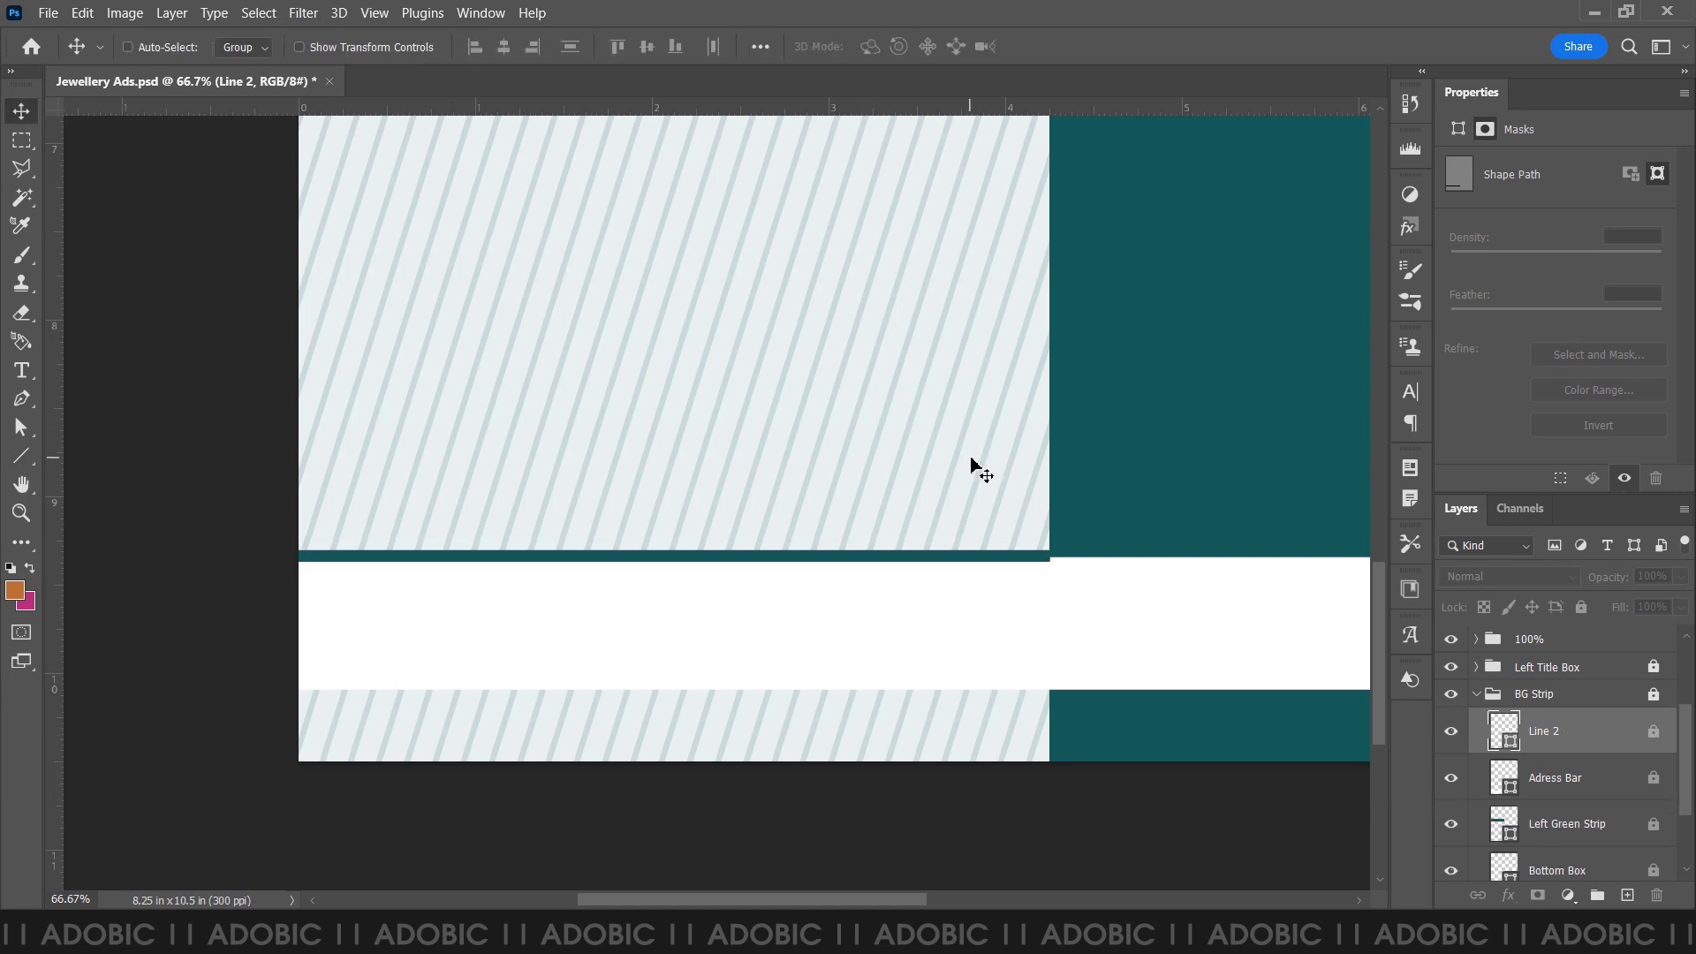
{"action": "left_click", "coordinate": [21, 456]}
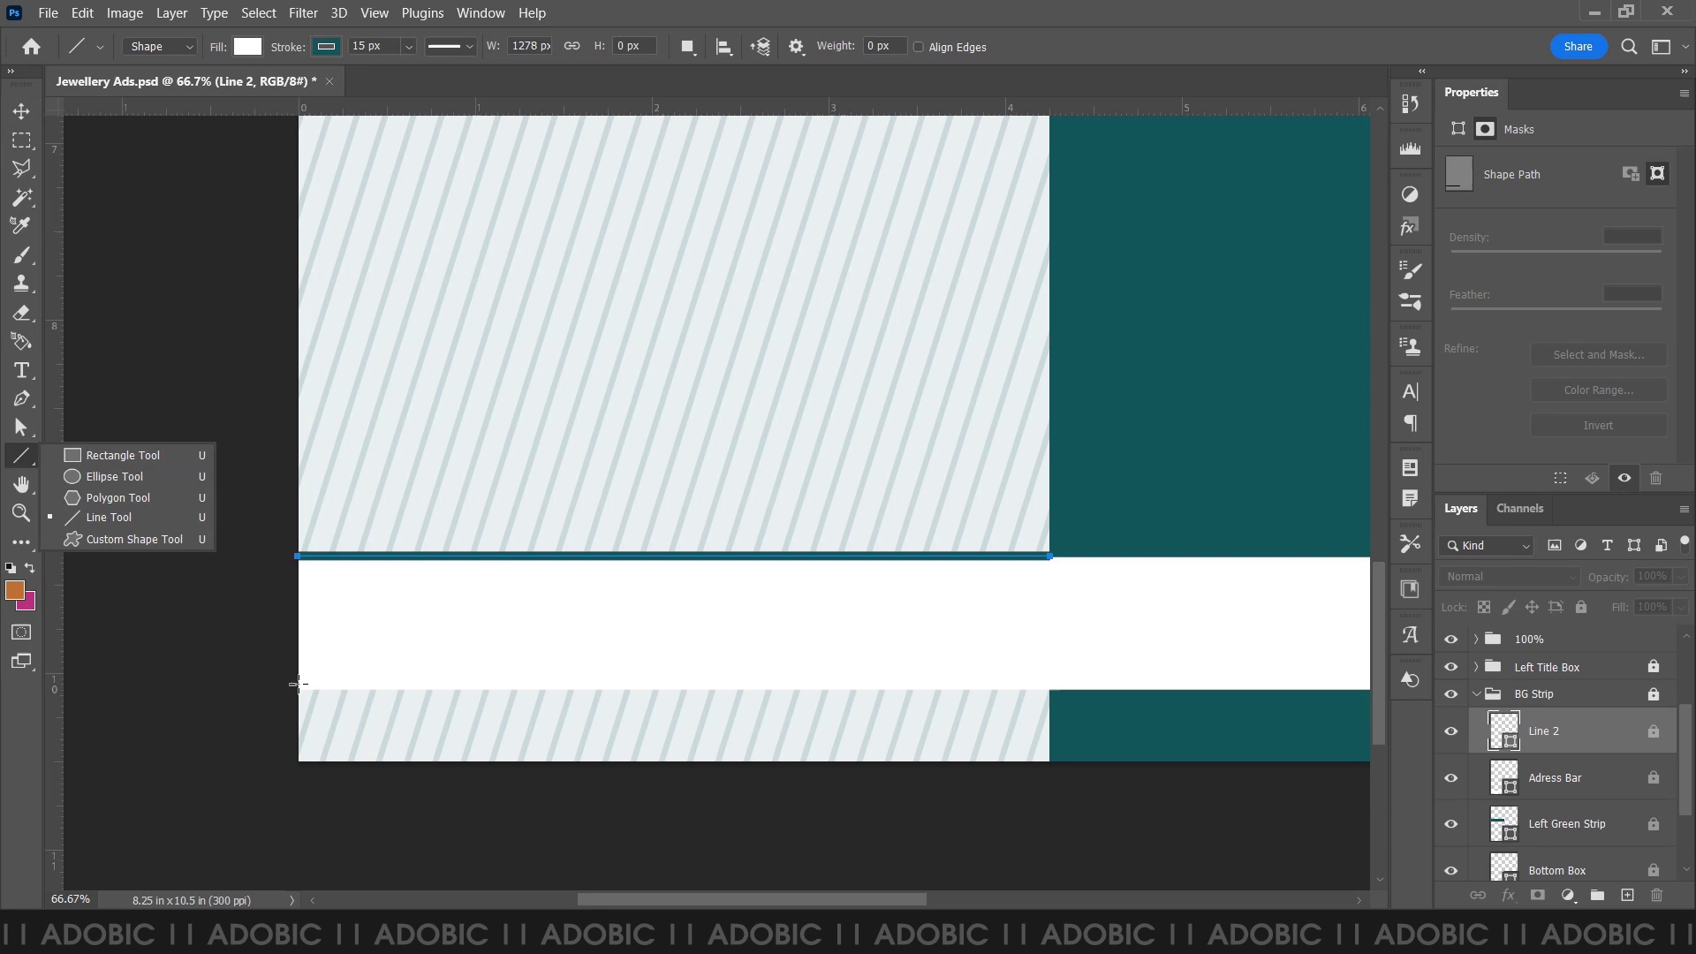
{"action": "left_click_drag", "start_coordinate": [300, 692], "coordinate": [1052, 720]}
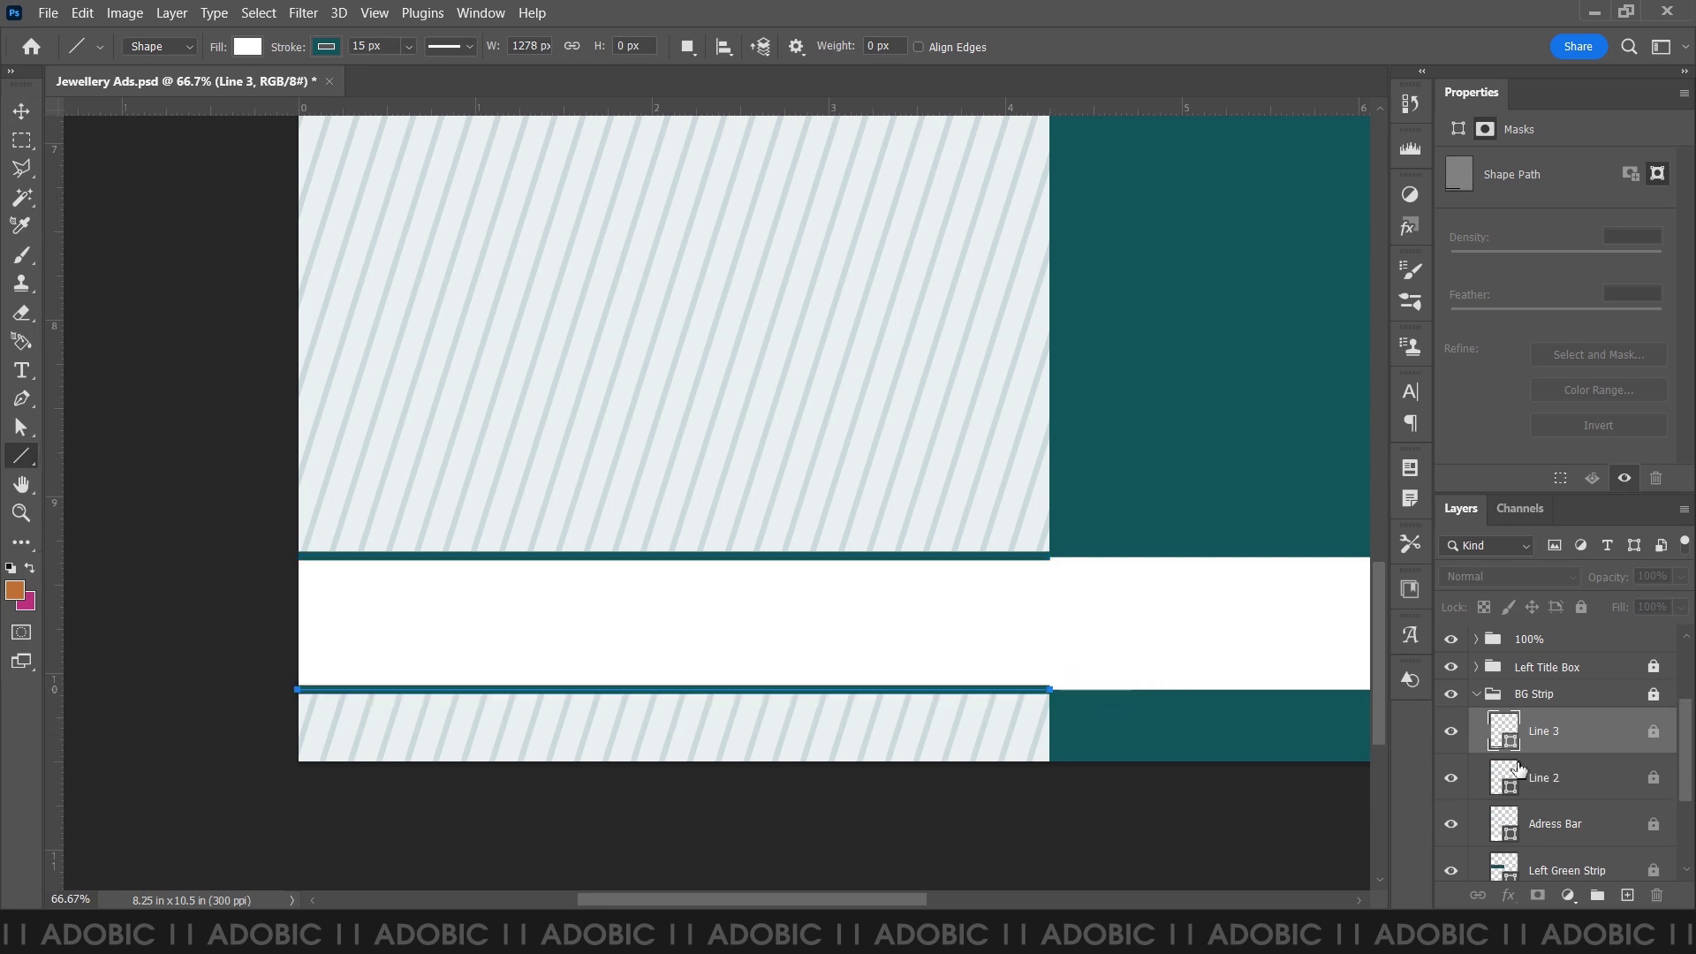
- Unlock BG Strip, merge Line 2 and Line 3 into one layer, and add a layer mask
{"action": "left_click", "coordinate": [1654, 694]}
{"action": "left_click", "coordinate": [1560, 782], "text": "shift"}
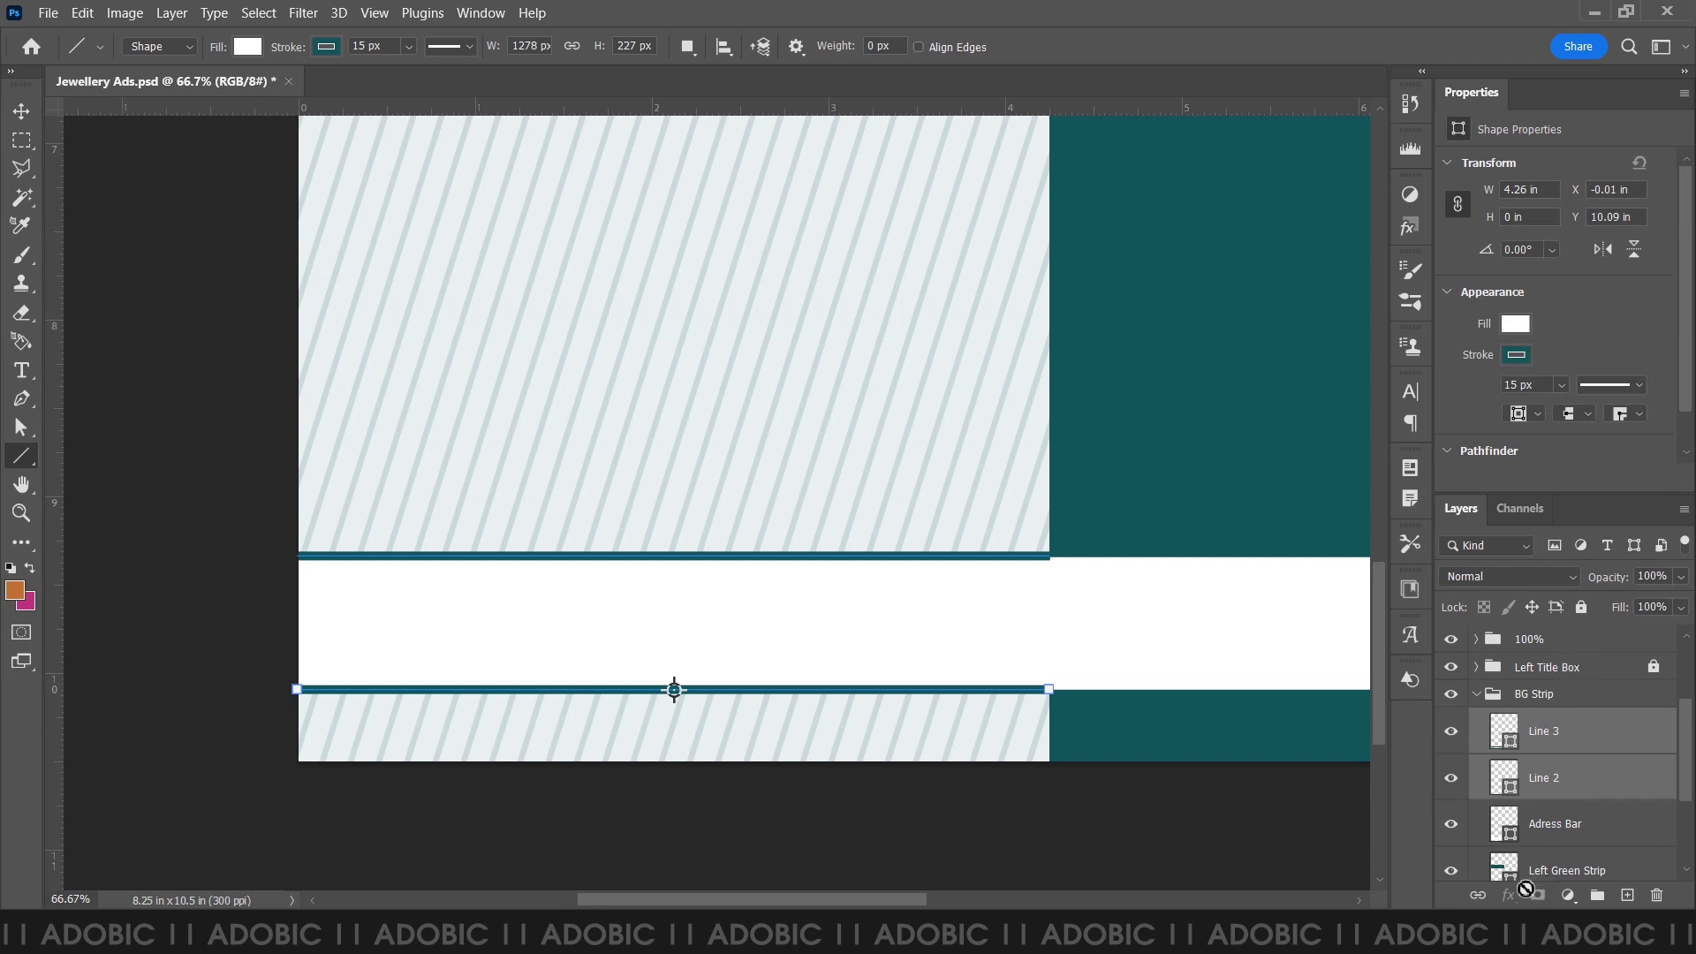
{"action": "key", "text": "ctrl+e"}
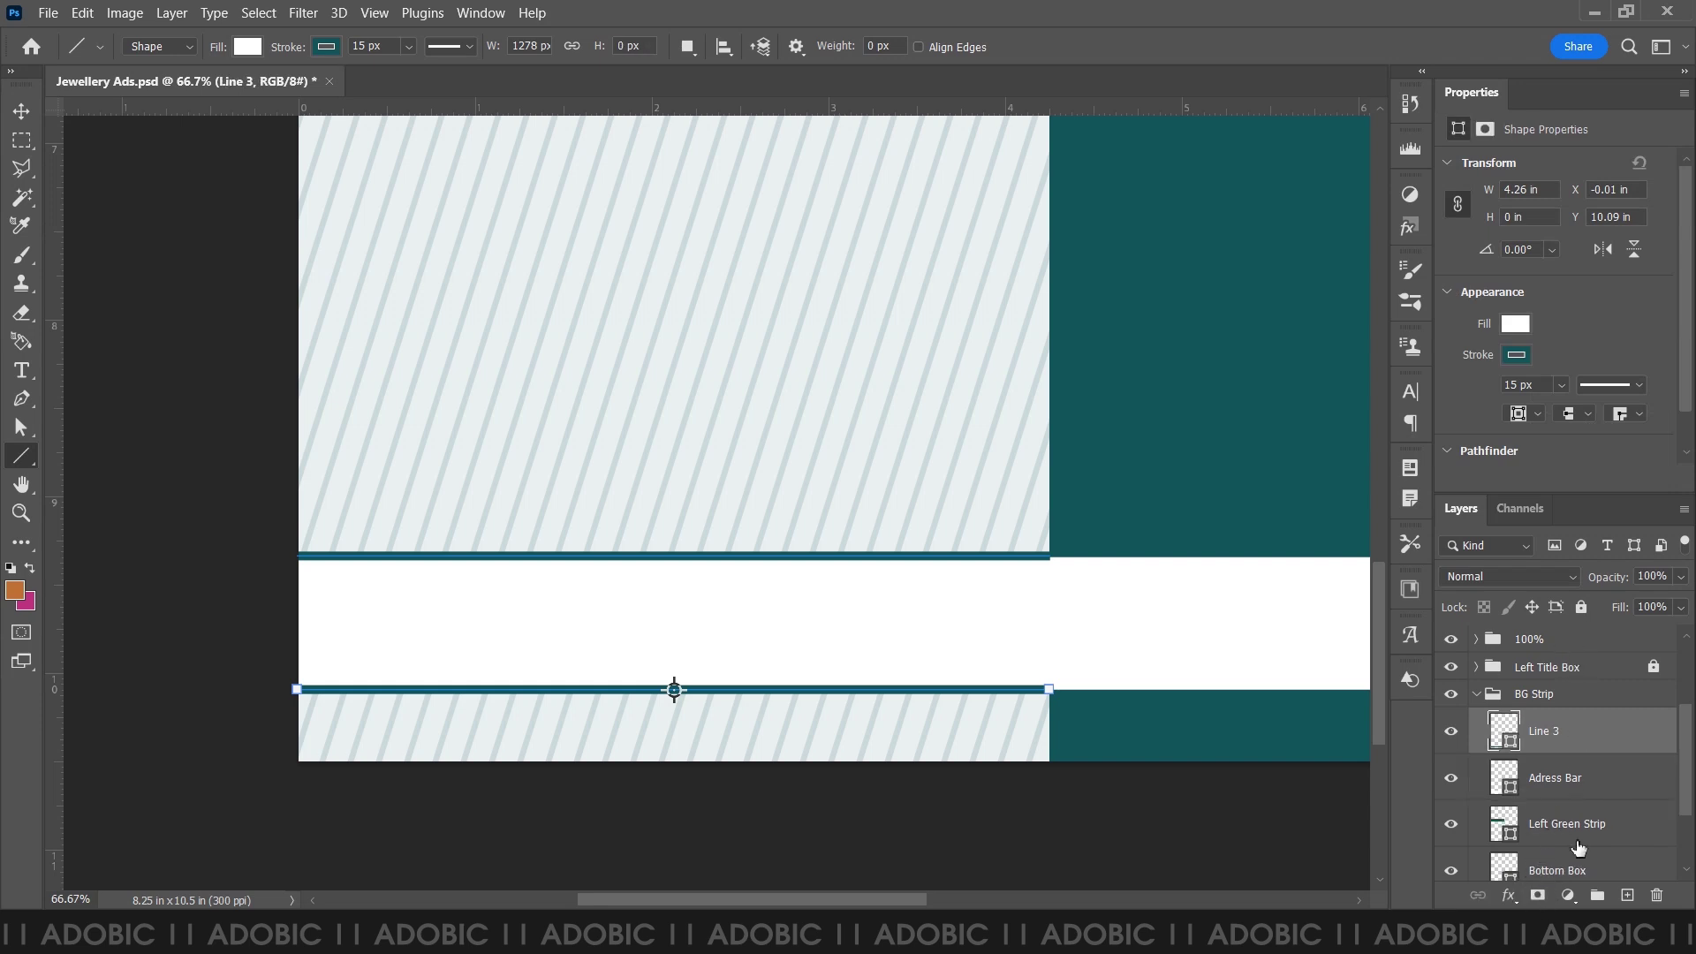
{"action": "left_click", "coordinate": [1539, 895]}
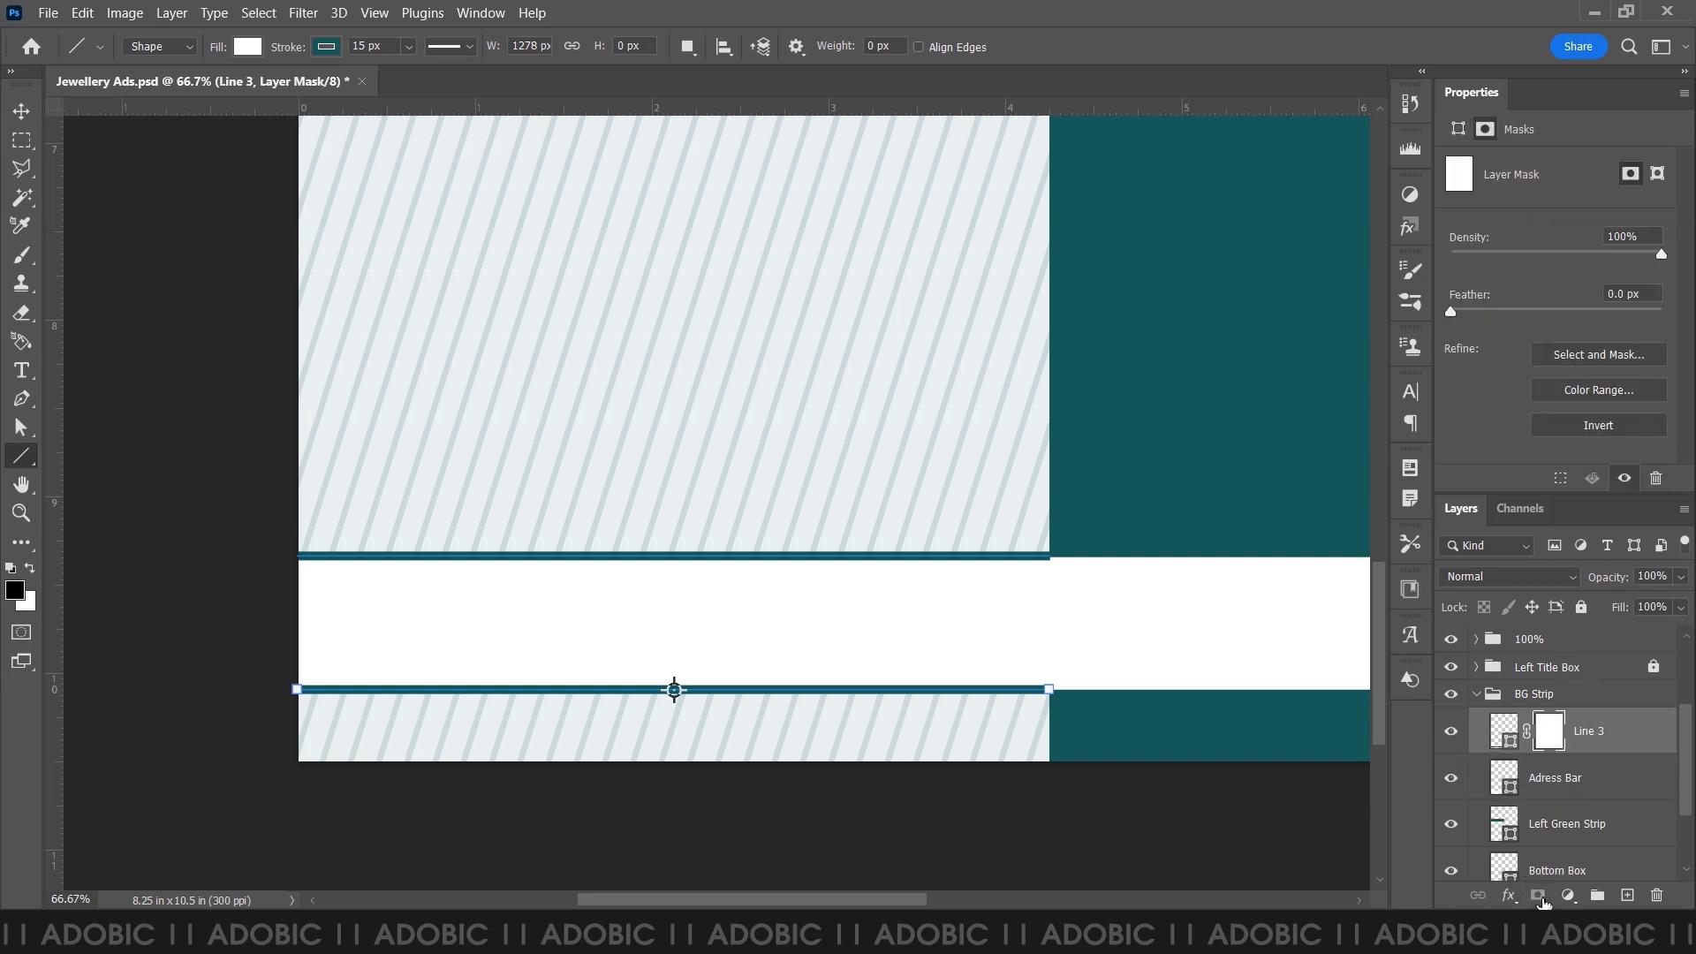
- Invert the mask and paint a black-white gradient so the lines fade toward the right
{"action": "left_click", "coordinate": [1610, 428]}
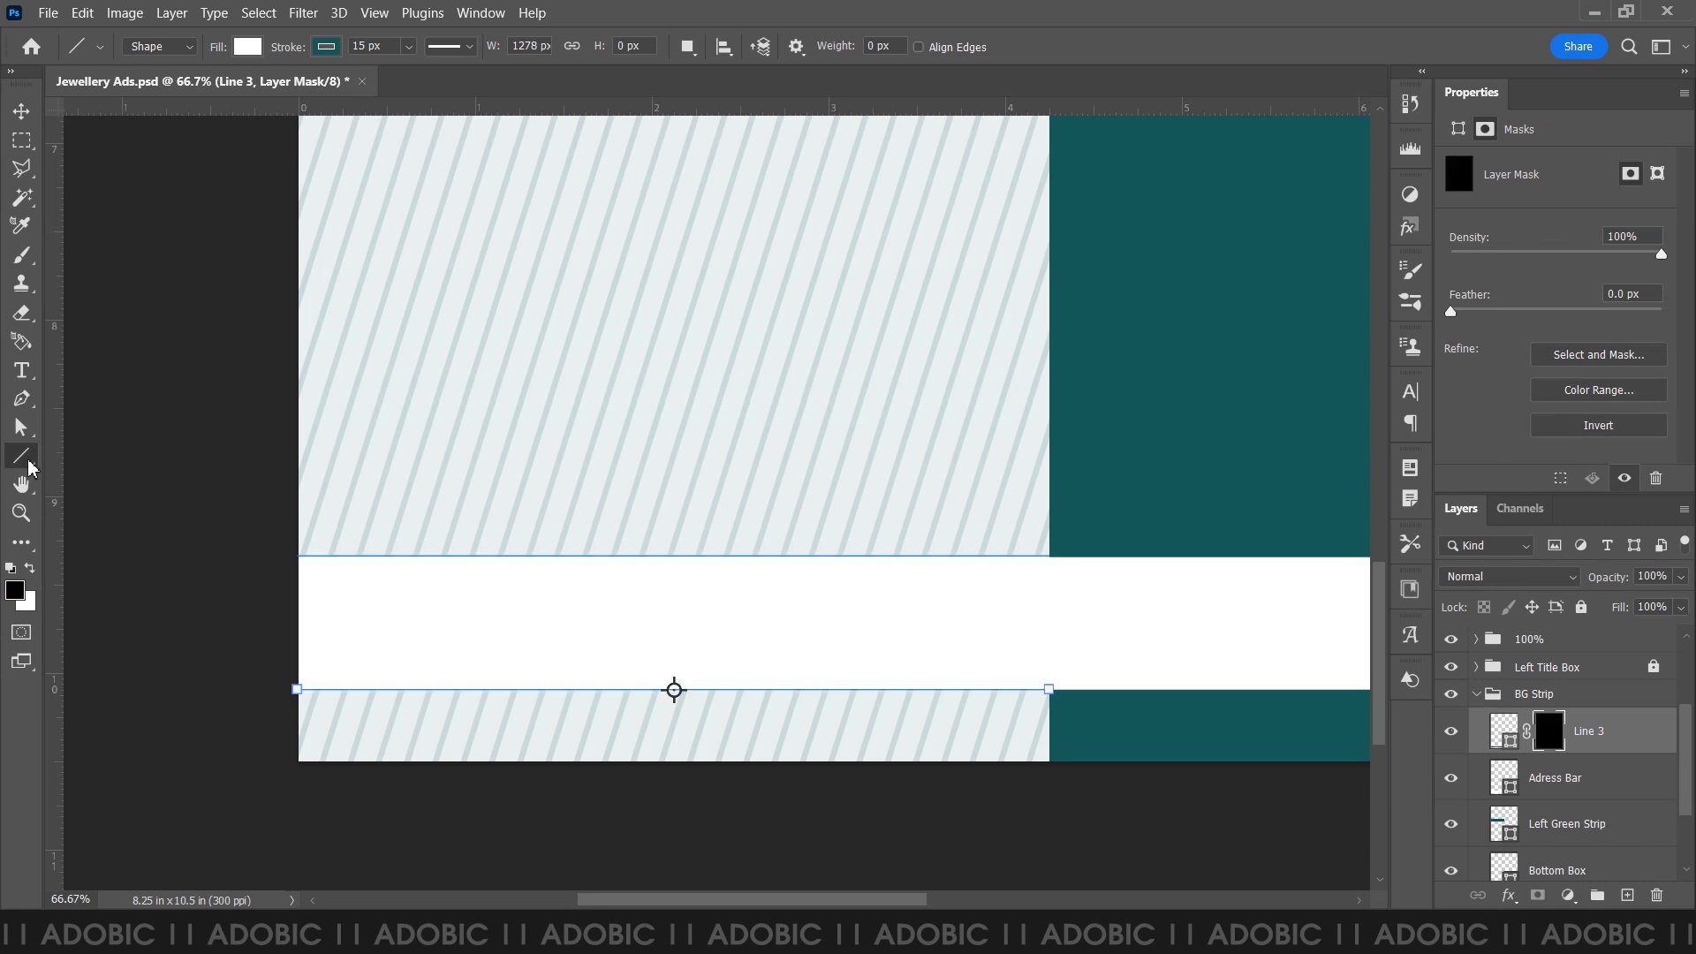
{"action": "key", "text": "g"}
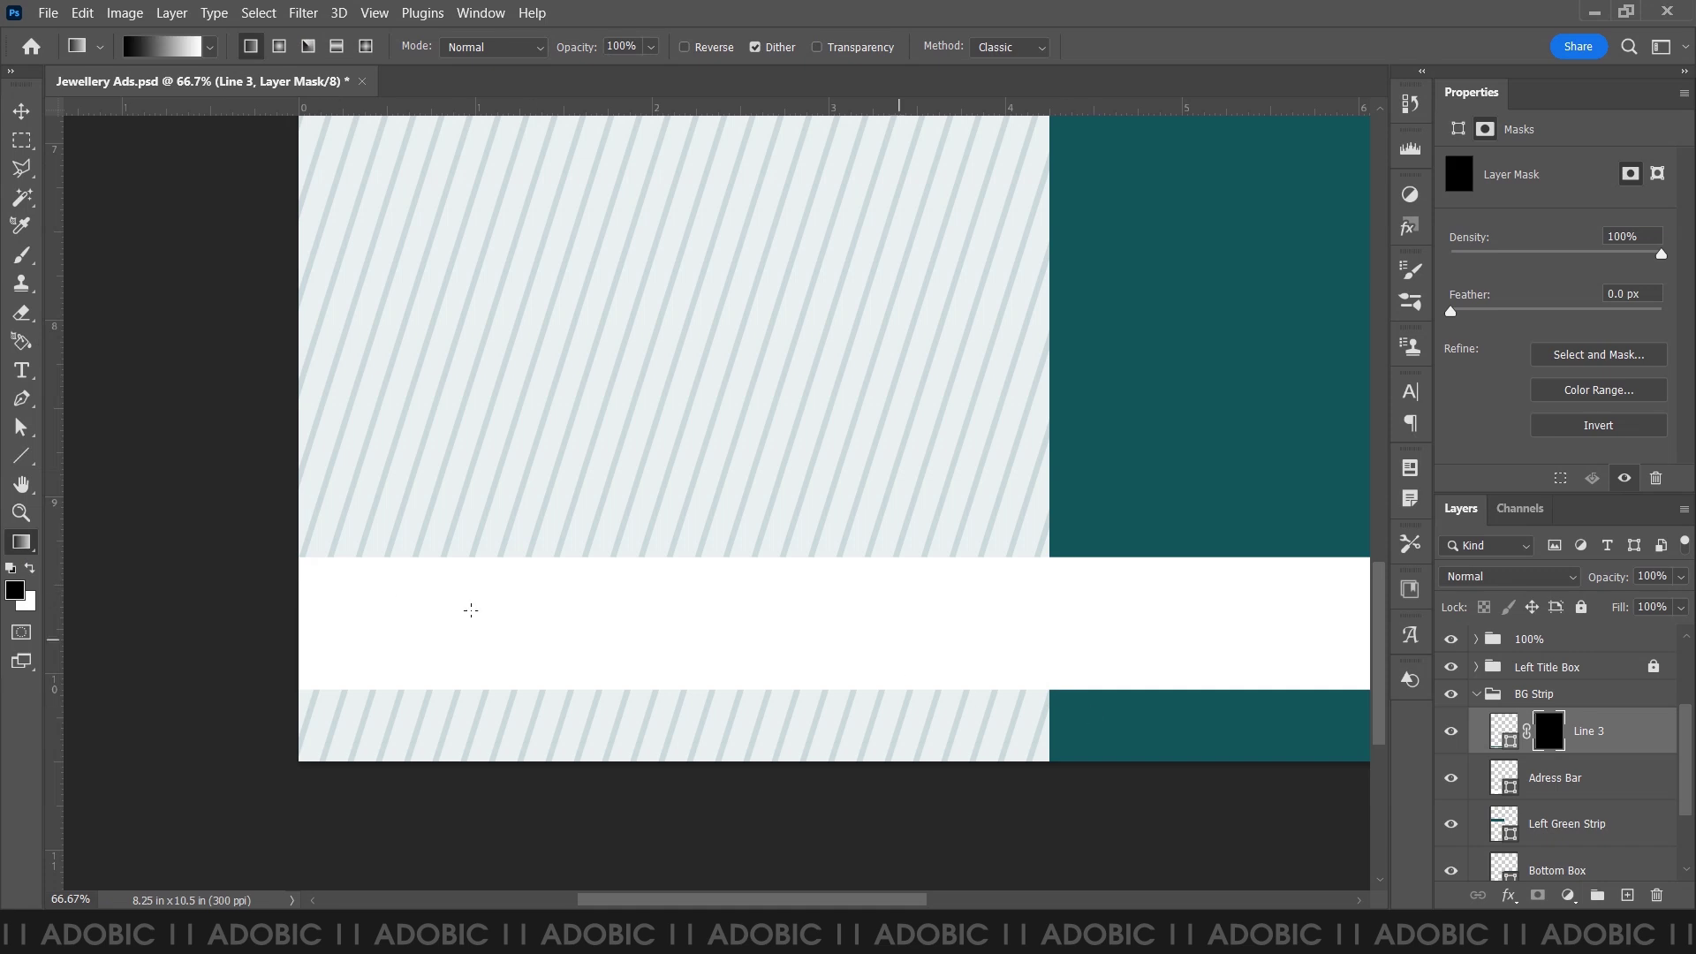
{"action": "left_click", "coordinate": [163, 47]}
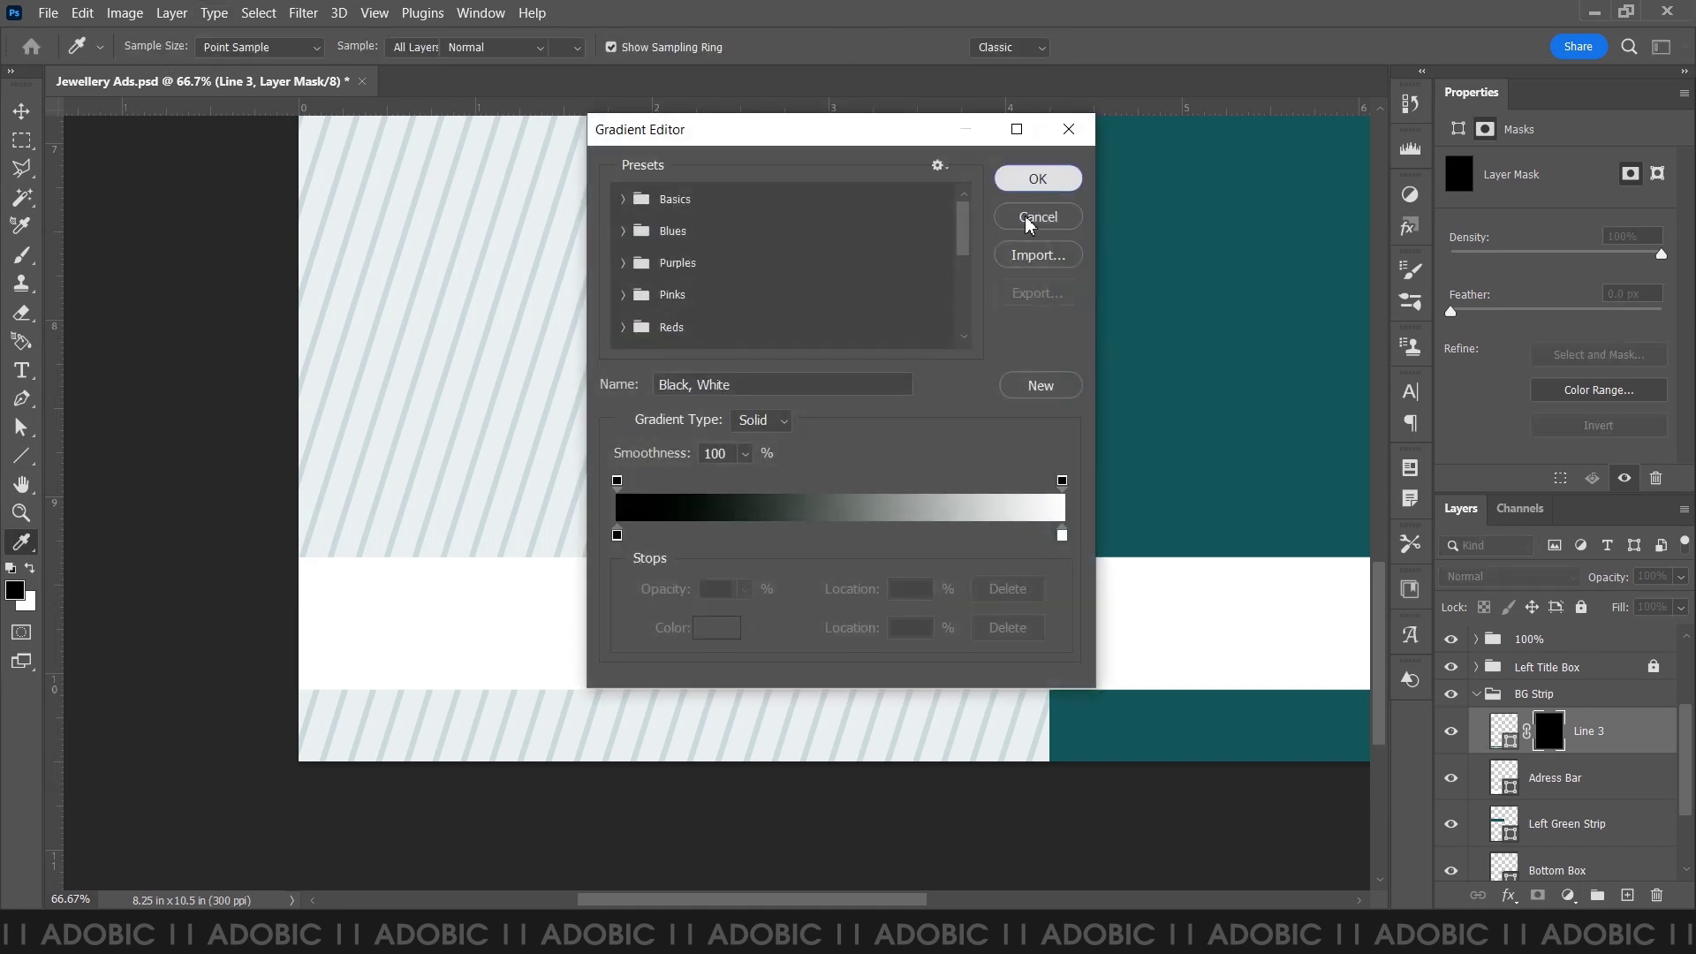
{"action": "left_click", "coordinate": [1030, 181]}
{"action": "left_click_drag", "start_coordinate": [1048, 559], "coordinate": [303, 557]}
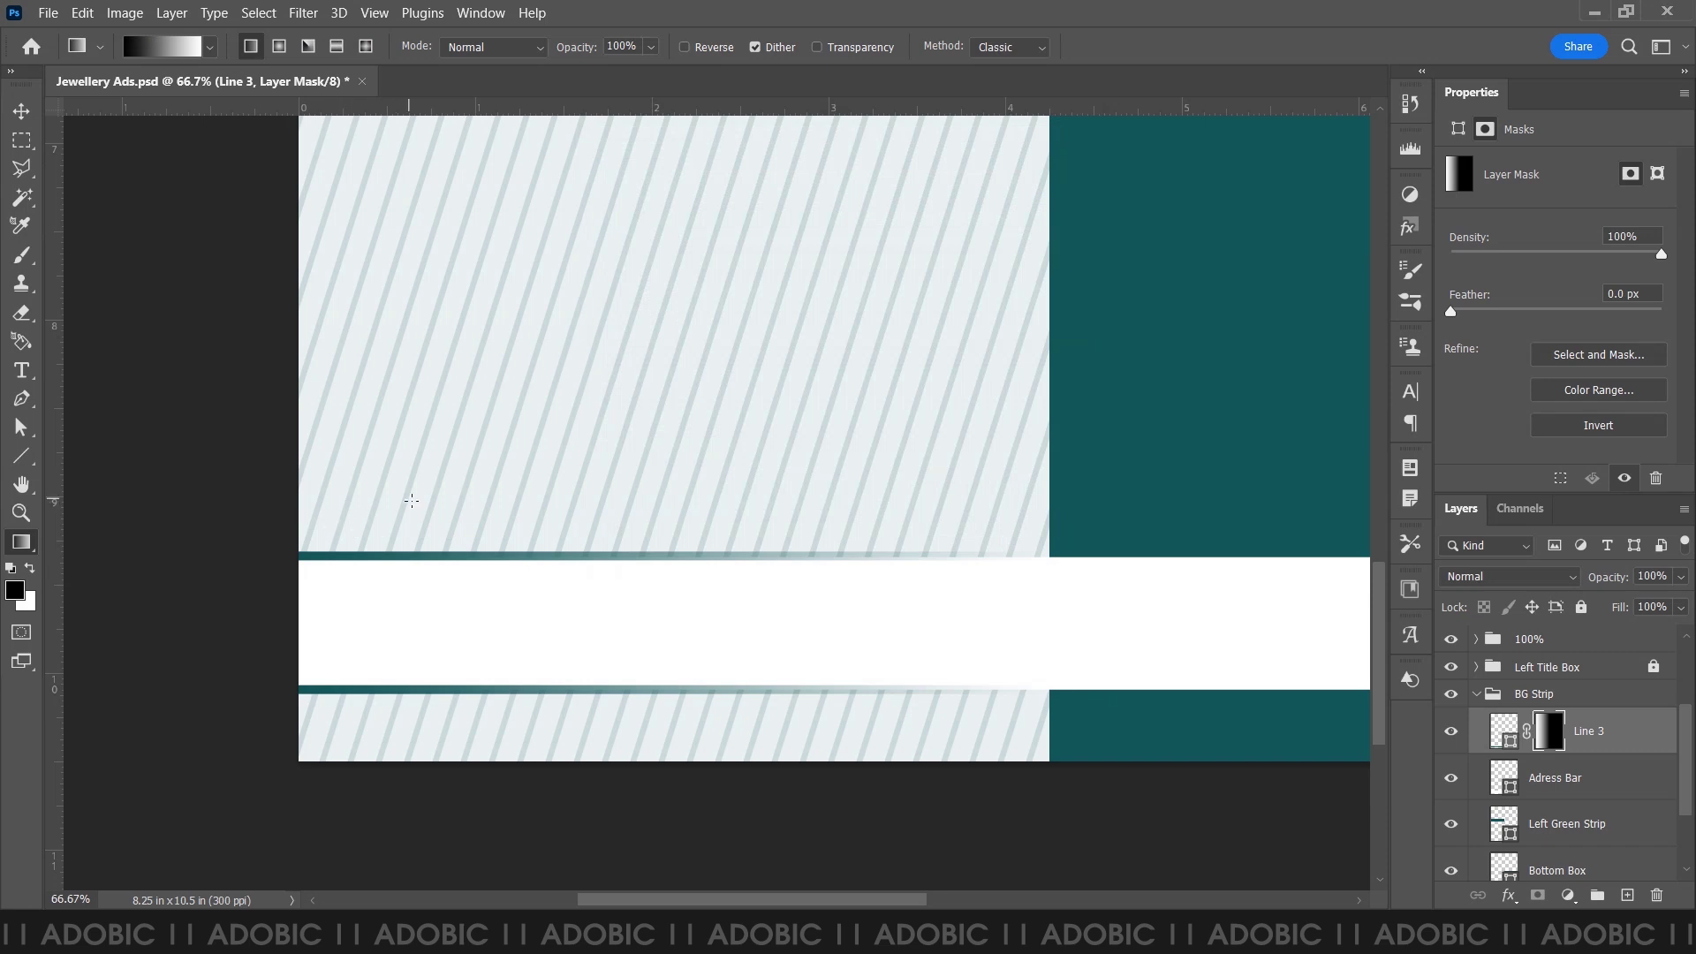
- Collapse and relock the BG Strip group, fit the page on screen, and save
{"action": "left_click", "coordinate": [21, 110]}
{"action": "left_click", "coordinate": [1476, 694]}
{"action": "left_click", "coordinate": [1537, 774]}
{"action": "left_click", "coordinate": [1581, 607]}
{"action": "key", "text": "ctrl+0"}
{"action": "key", "text": "ctrl+s"}
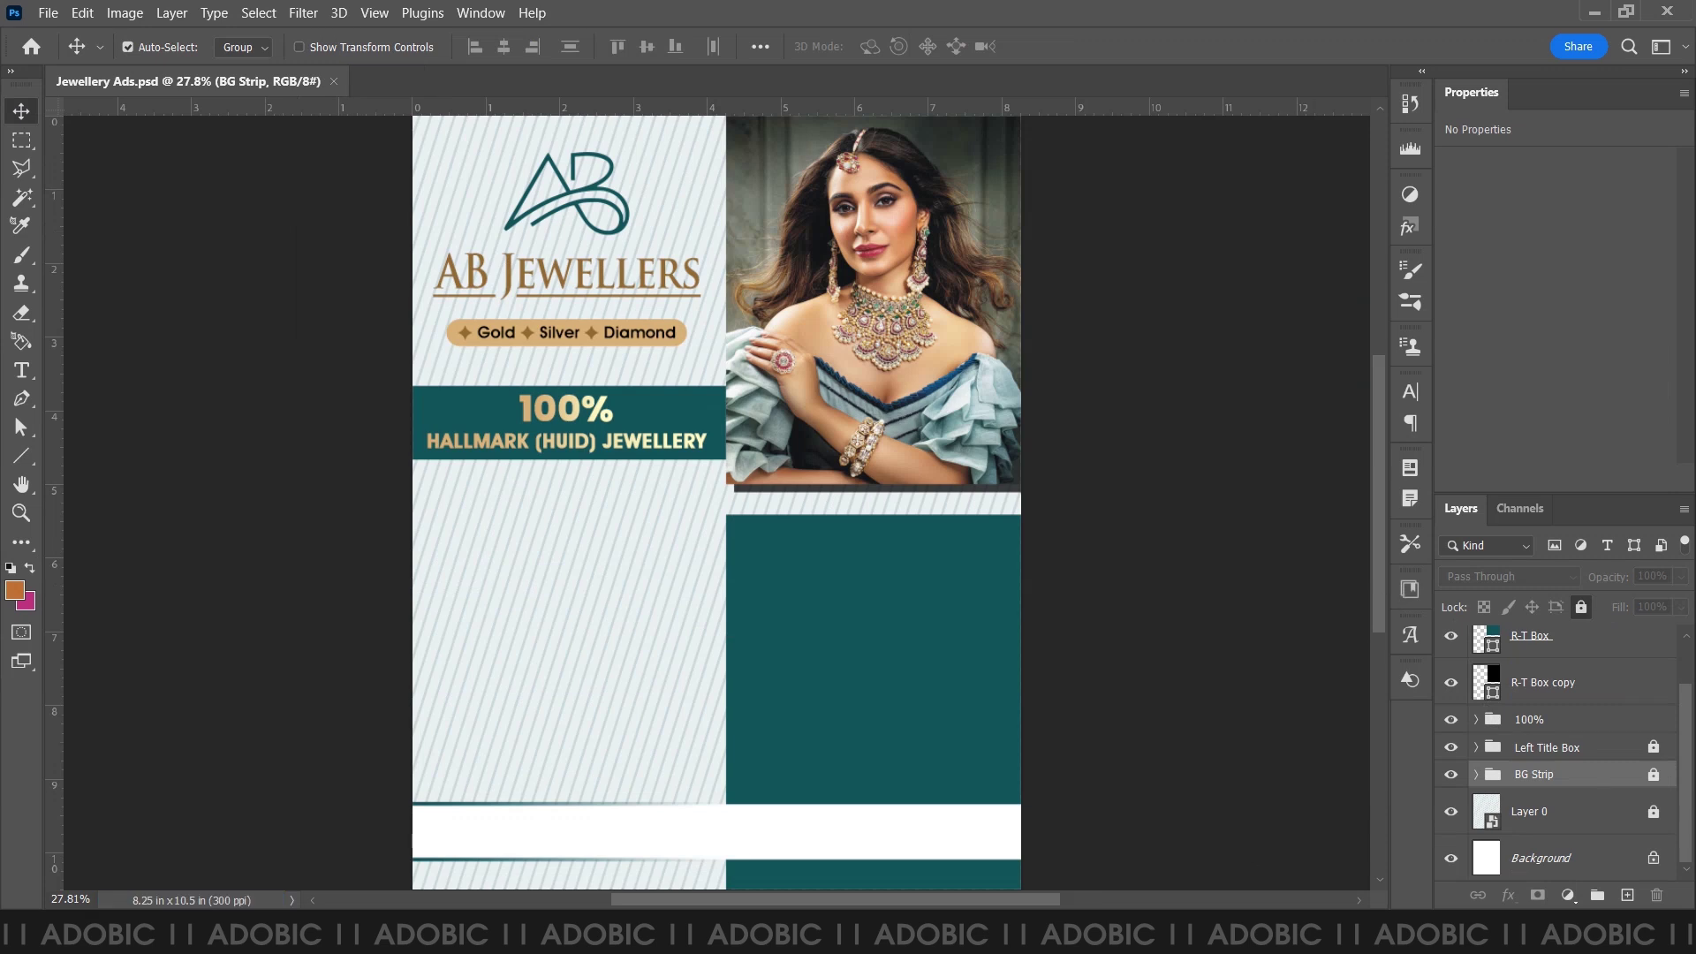
{"action": "key", "text": "alt+Tab"}
- Copy the five '3 …' perk lines from Notepad and place a text cursor in the teal box
{"action": "left_click_drag", "start_coordinate": [1320, 472], "coordinate": [1471, 560]}
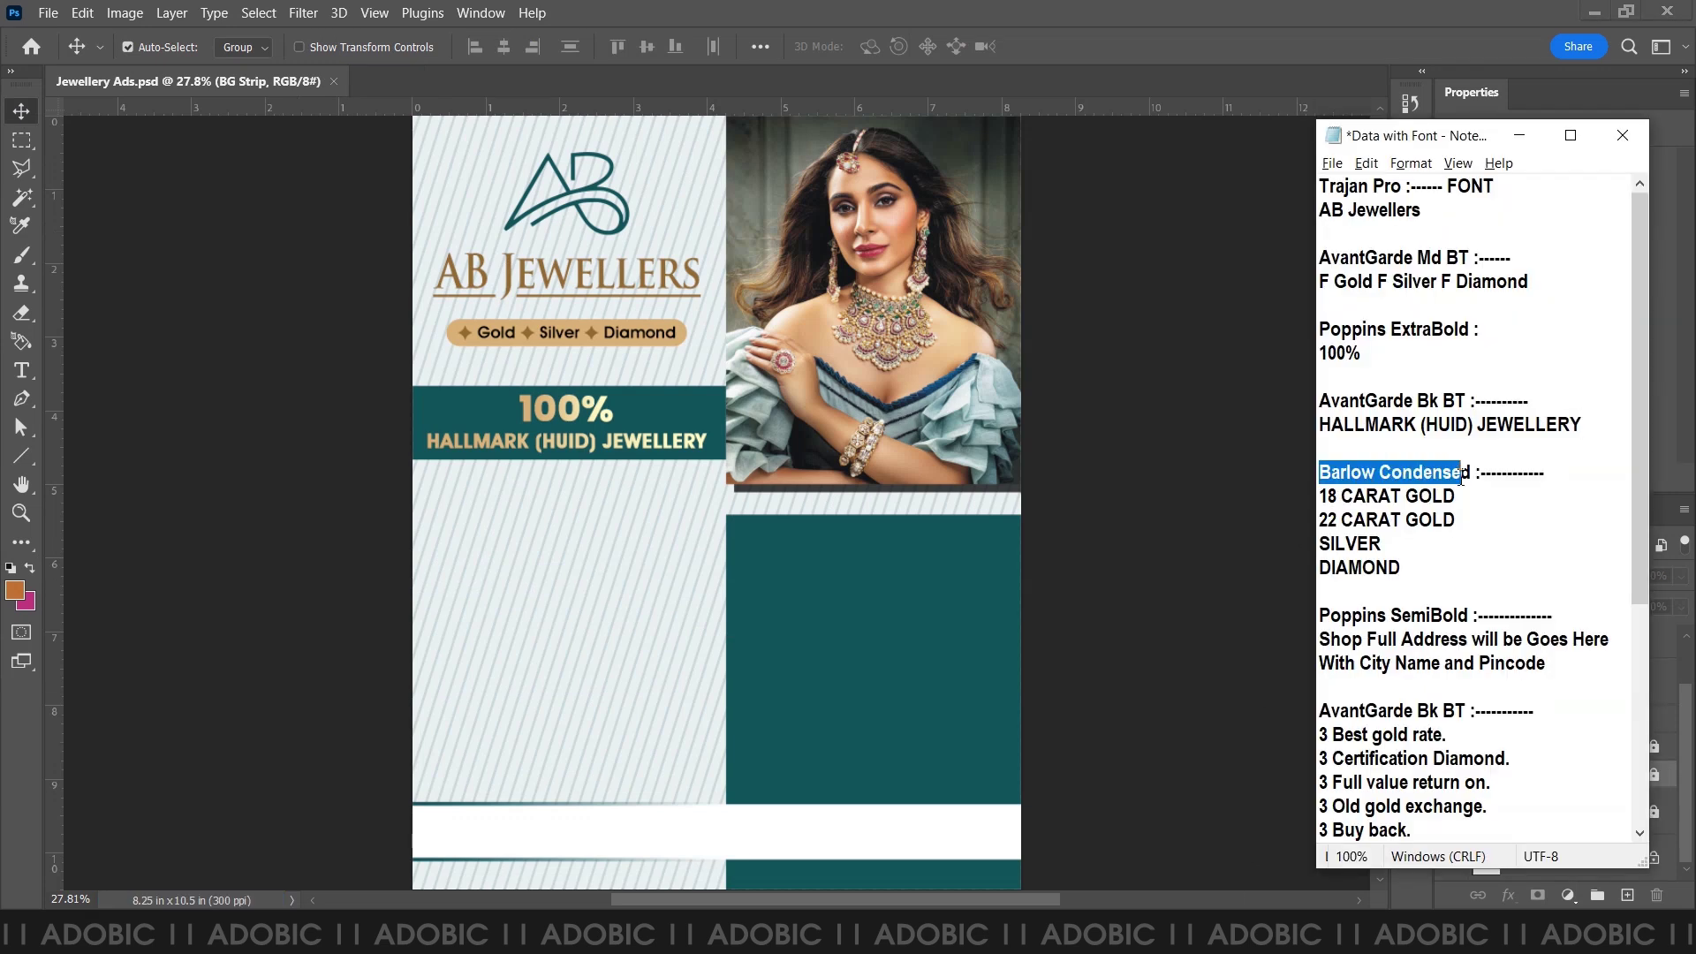
{"action": "scroll", "coordinate": [1471, 560], "scroll_direction": "down", "scroll_amount": 2}
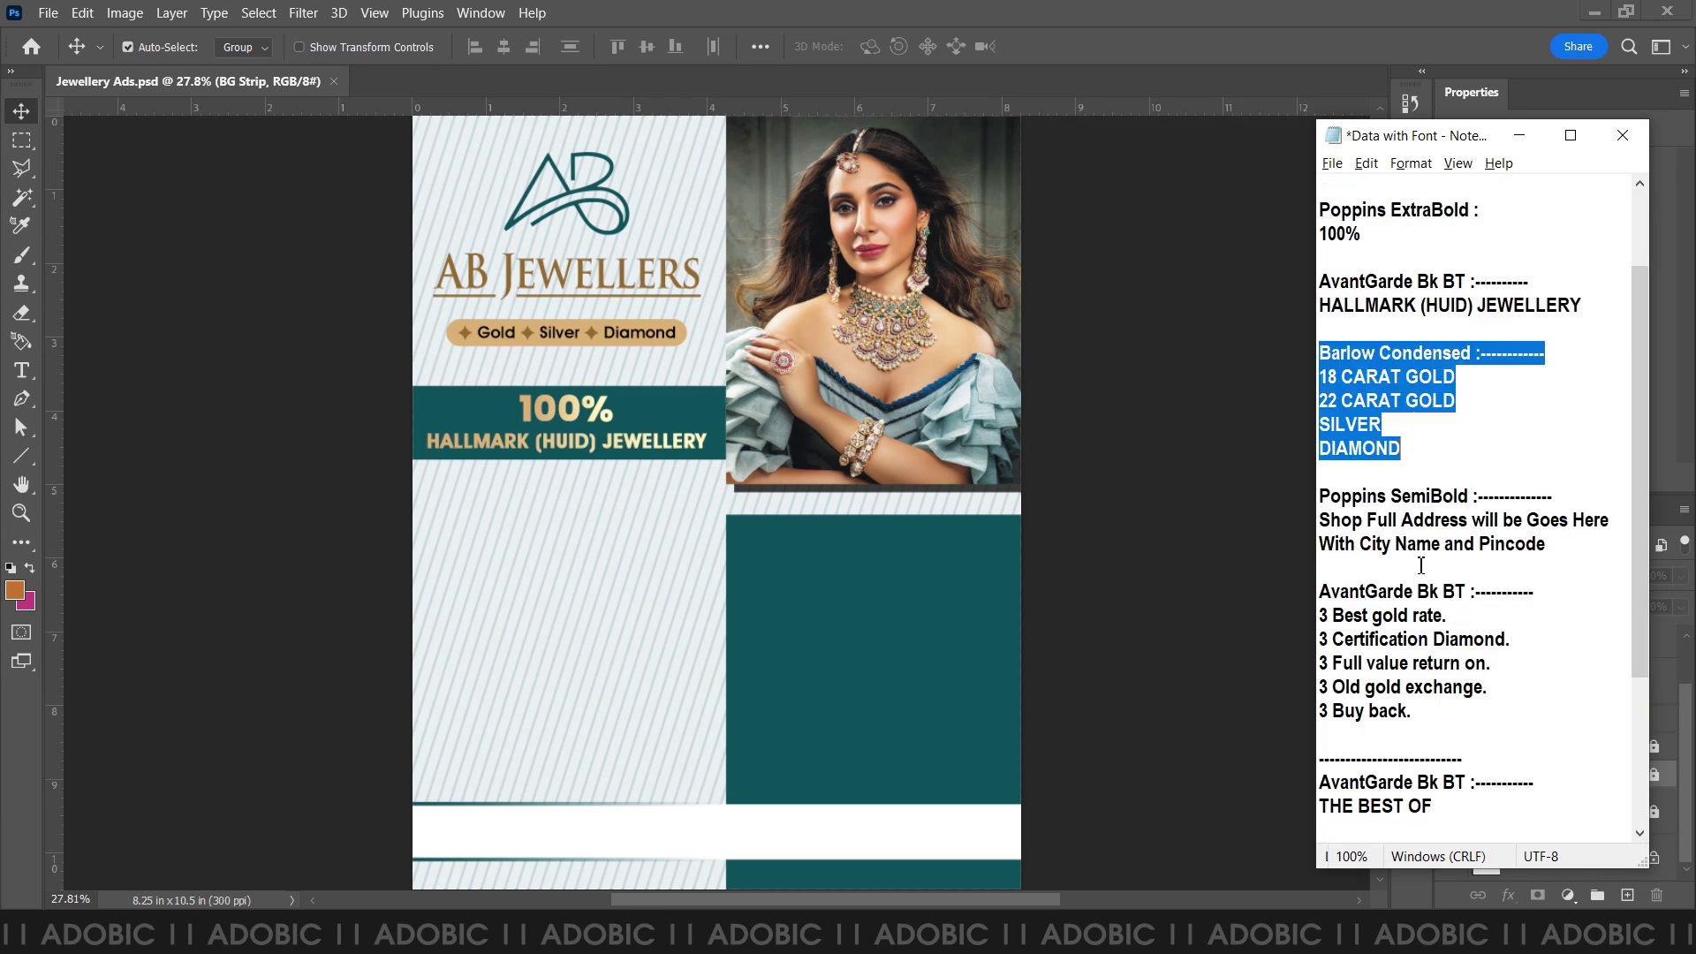
{"action": "scroll", "coordinate": [1420, 568], "scroll_direction": "down", "scroll_amount": 2}
{"action": "mouse_move", "coordinate": [1320, 496]}
{"action": "left_mouse_down"}
{"action": "mouse_move", "coordinate": [1431, 568]}
{"action": "mouse_move", "coordinate": [1436, 593]}
{"action": "left_mouse_up"}
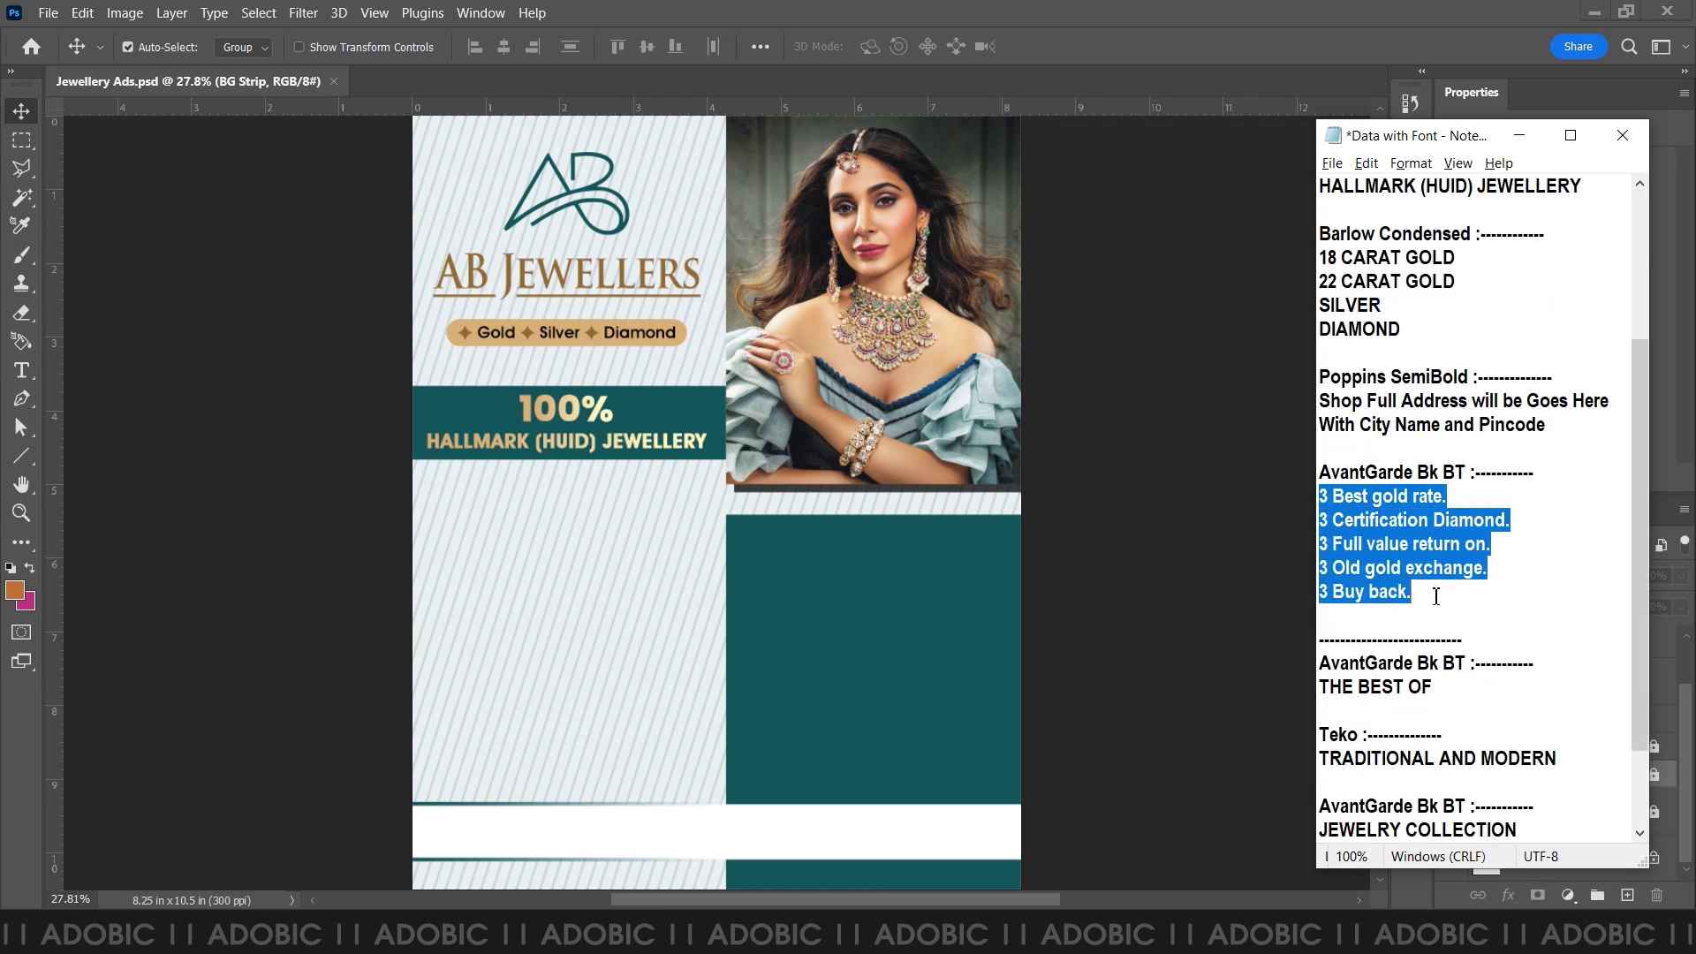
{"action": "left_click", "coordinate": [21, 371]}
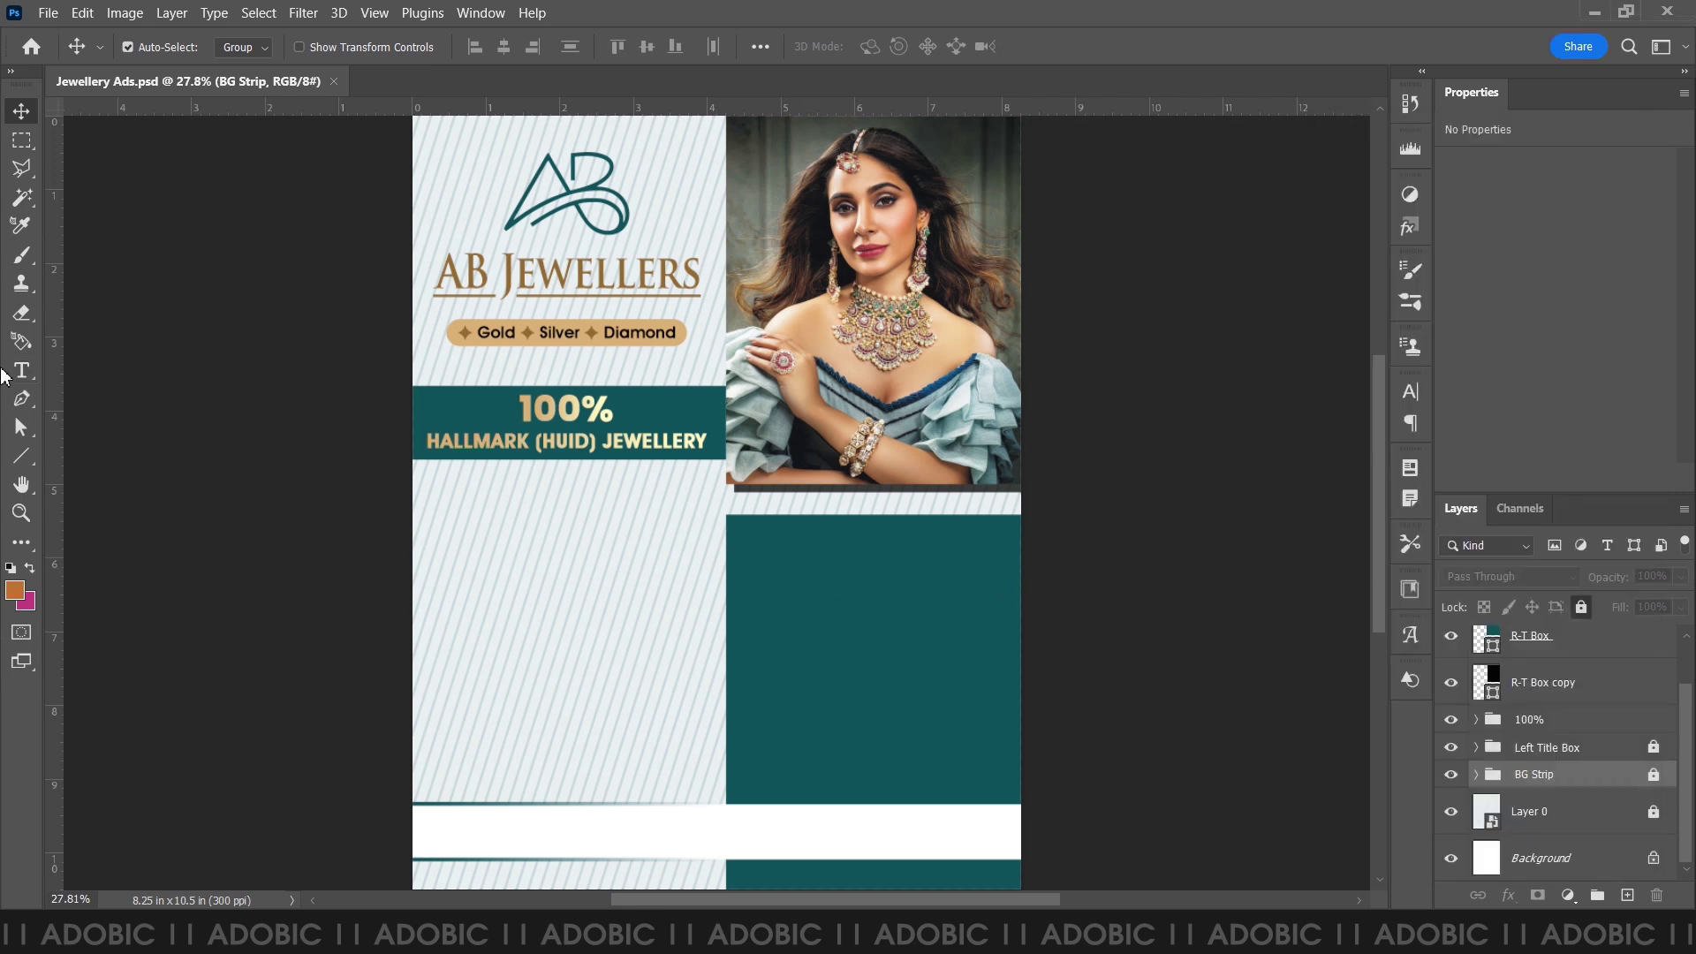
{"action": "left_click", "coordinate": [802, 570]}
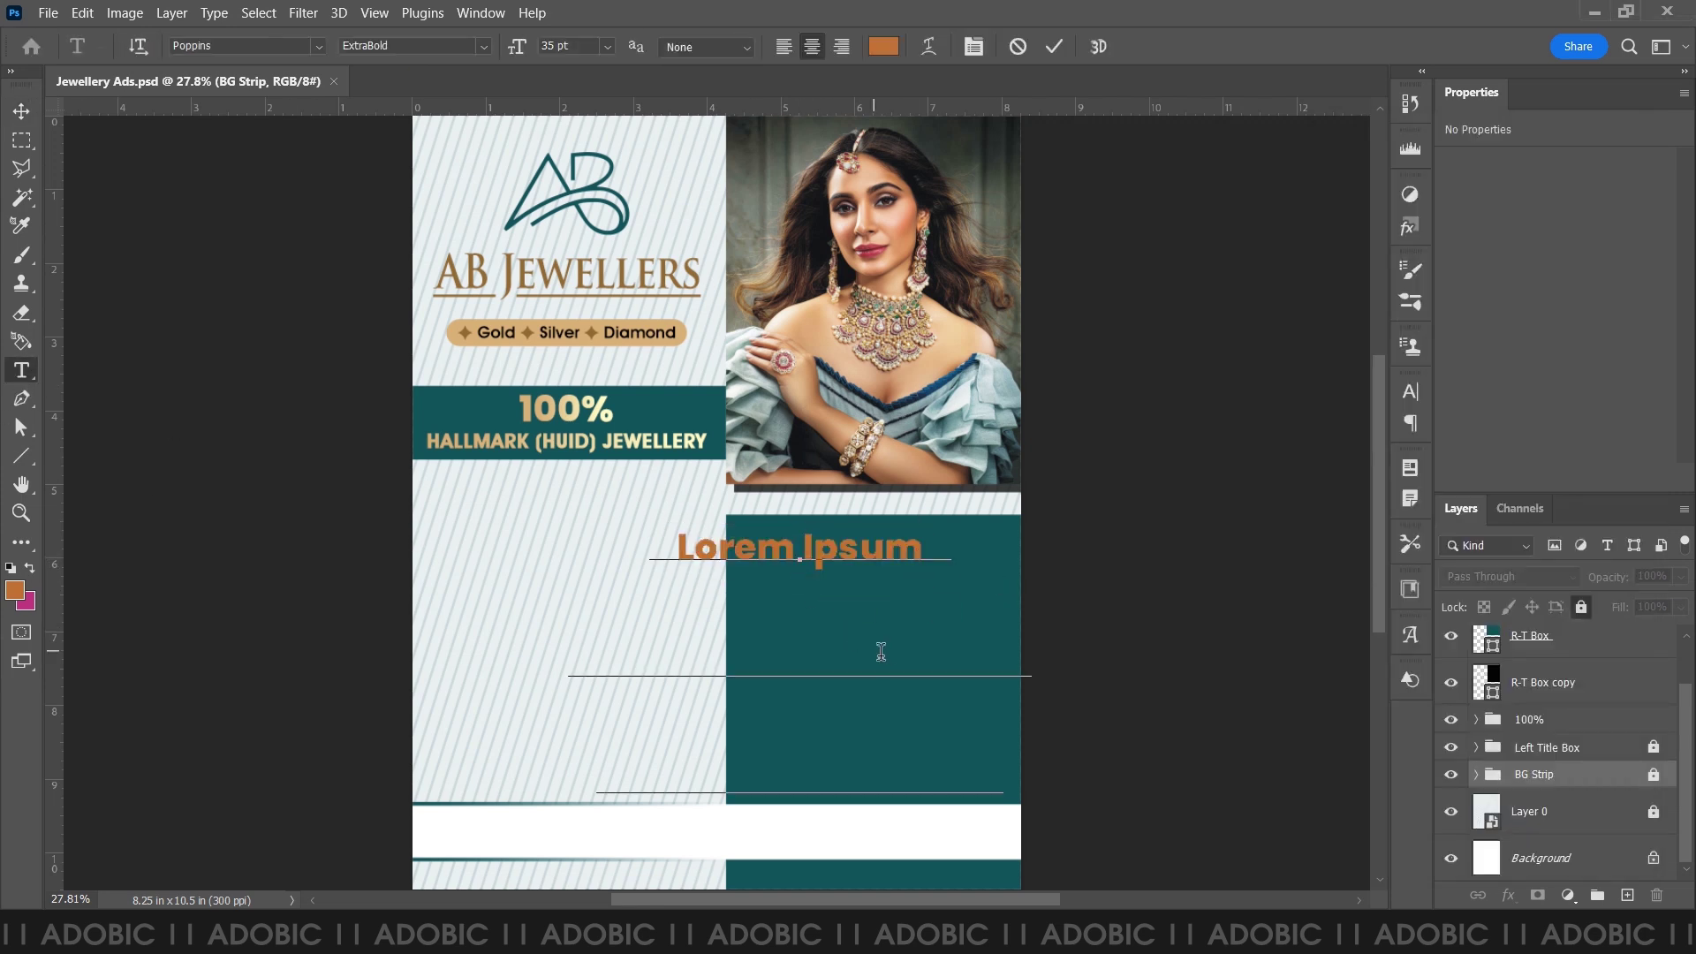
- Paste the perk lines left-aligned at 15 pt with Auto leading, shifted left
{"action": "key", "text": "ctrl+v"}
{"action": "key", "text": "ctrl+a"}
{"action": "left_click", "coordinate": [784, 46]}
{"action": "left_click", "coordinate": [566, 46]}
{"action": "type", "text": "15"}
{"action": "key", "text": "Return"}
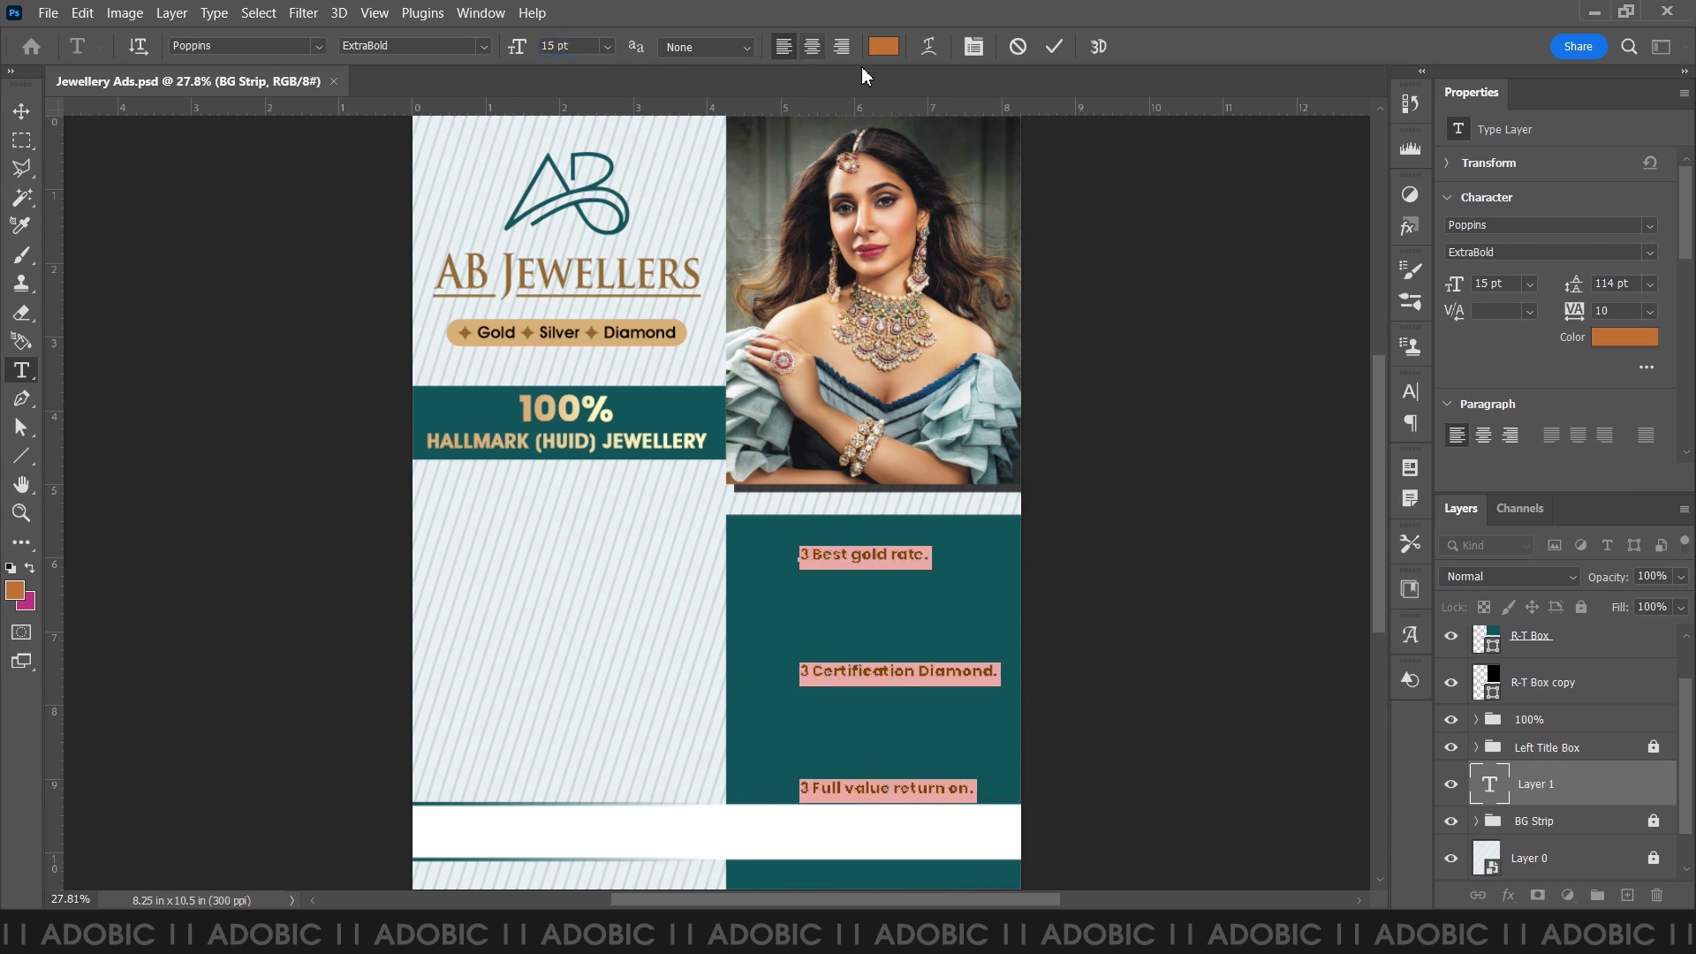
{"action": "left_click", "coordinate": [974, 46]}
{"action": "left_click", "coordinate": [1374, 449]}
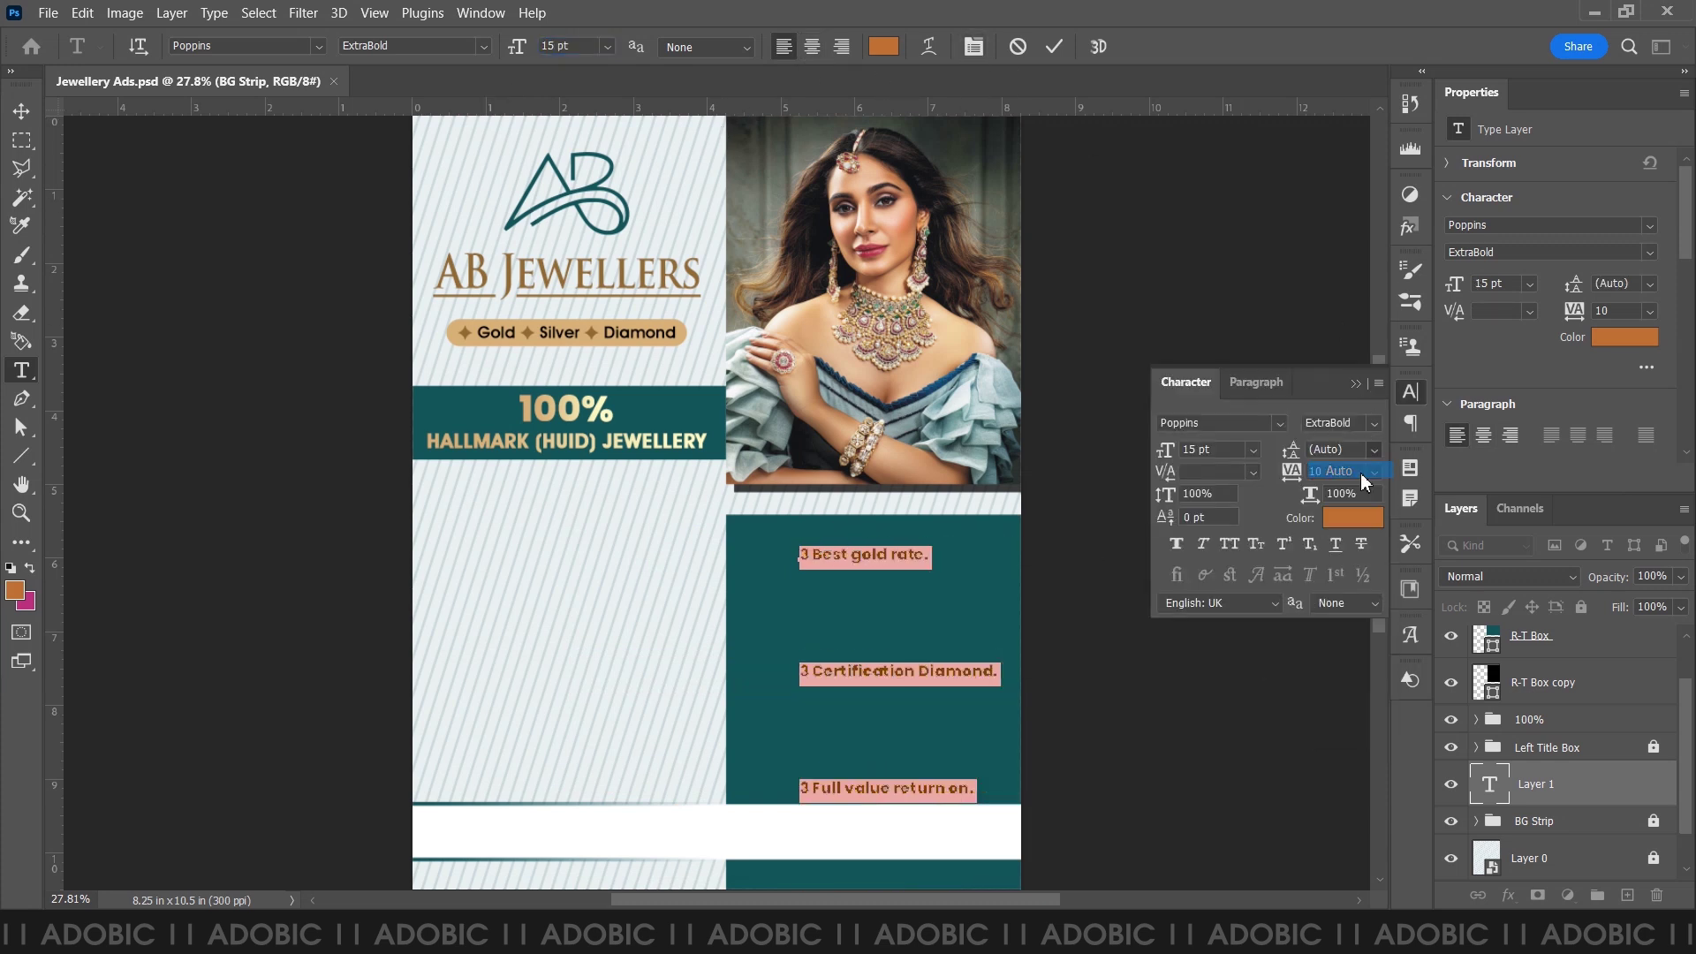
{"action": "left_click", "coordinate": [1330, 469]}
{"action": "left_click", "coordinate": [21, 110]}
{"action": "left_click_drag", "start_coordinate": [866, 573], "coordinate": [819, 574]}
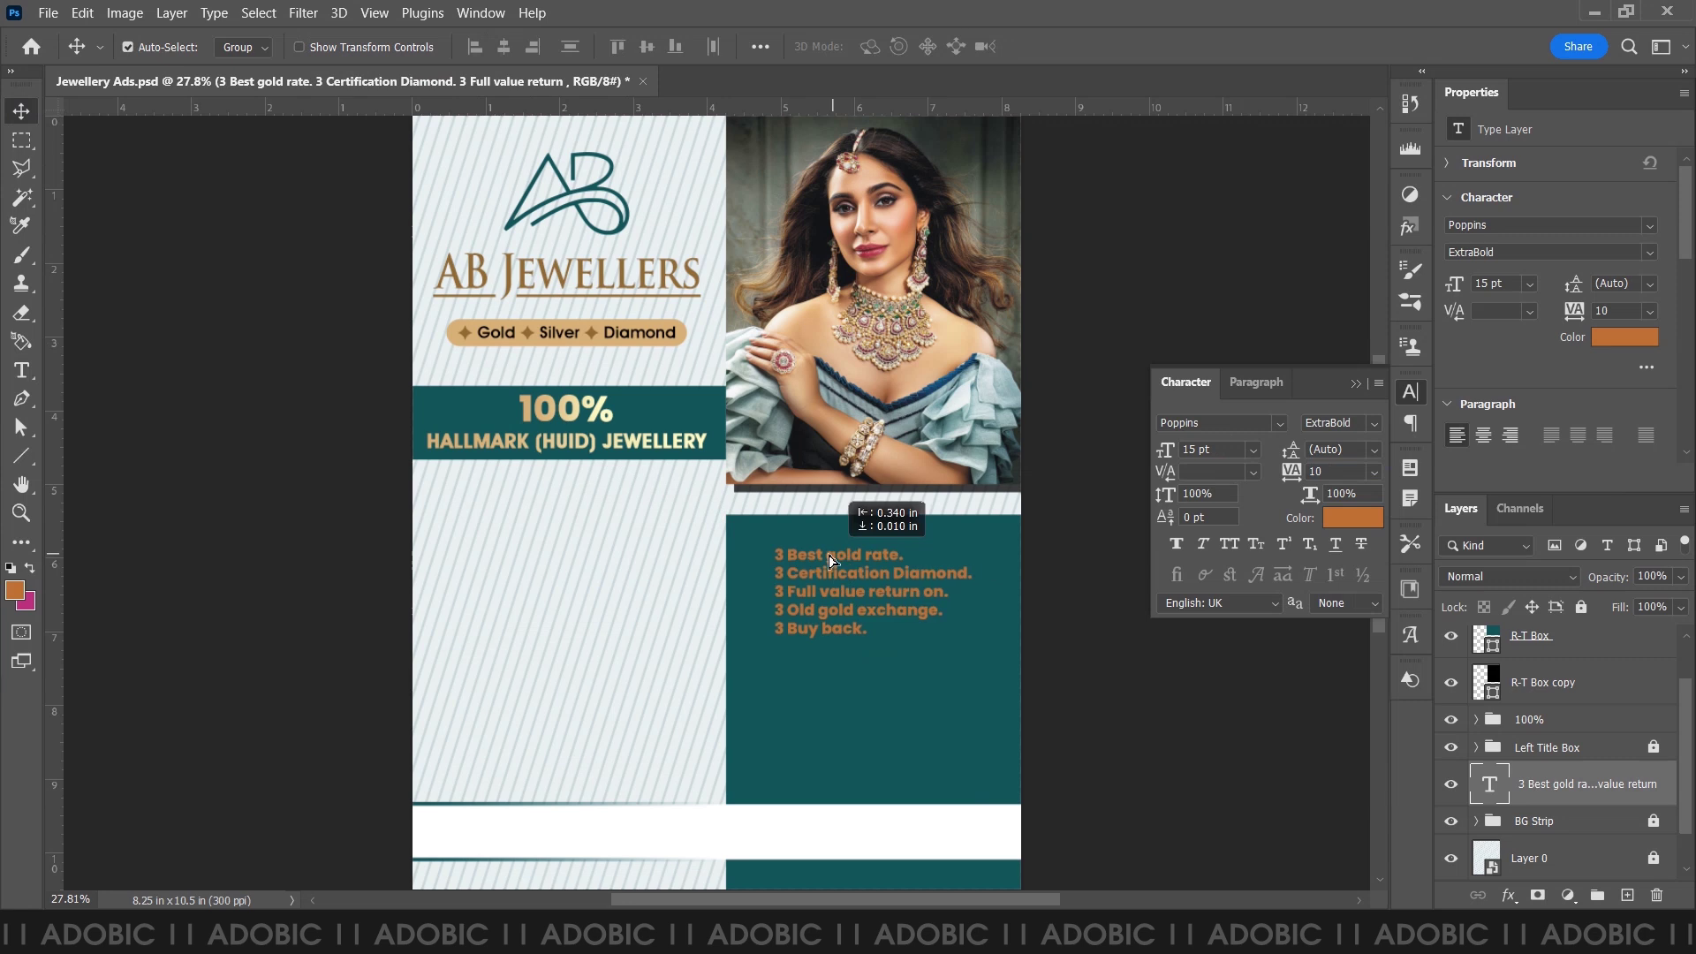
- Look up the perk lines' font in the notes and search 'avant' for the perk text
{"action": "key", "text": "alt+Tab"}
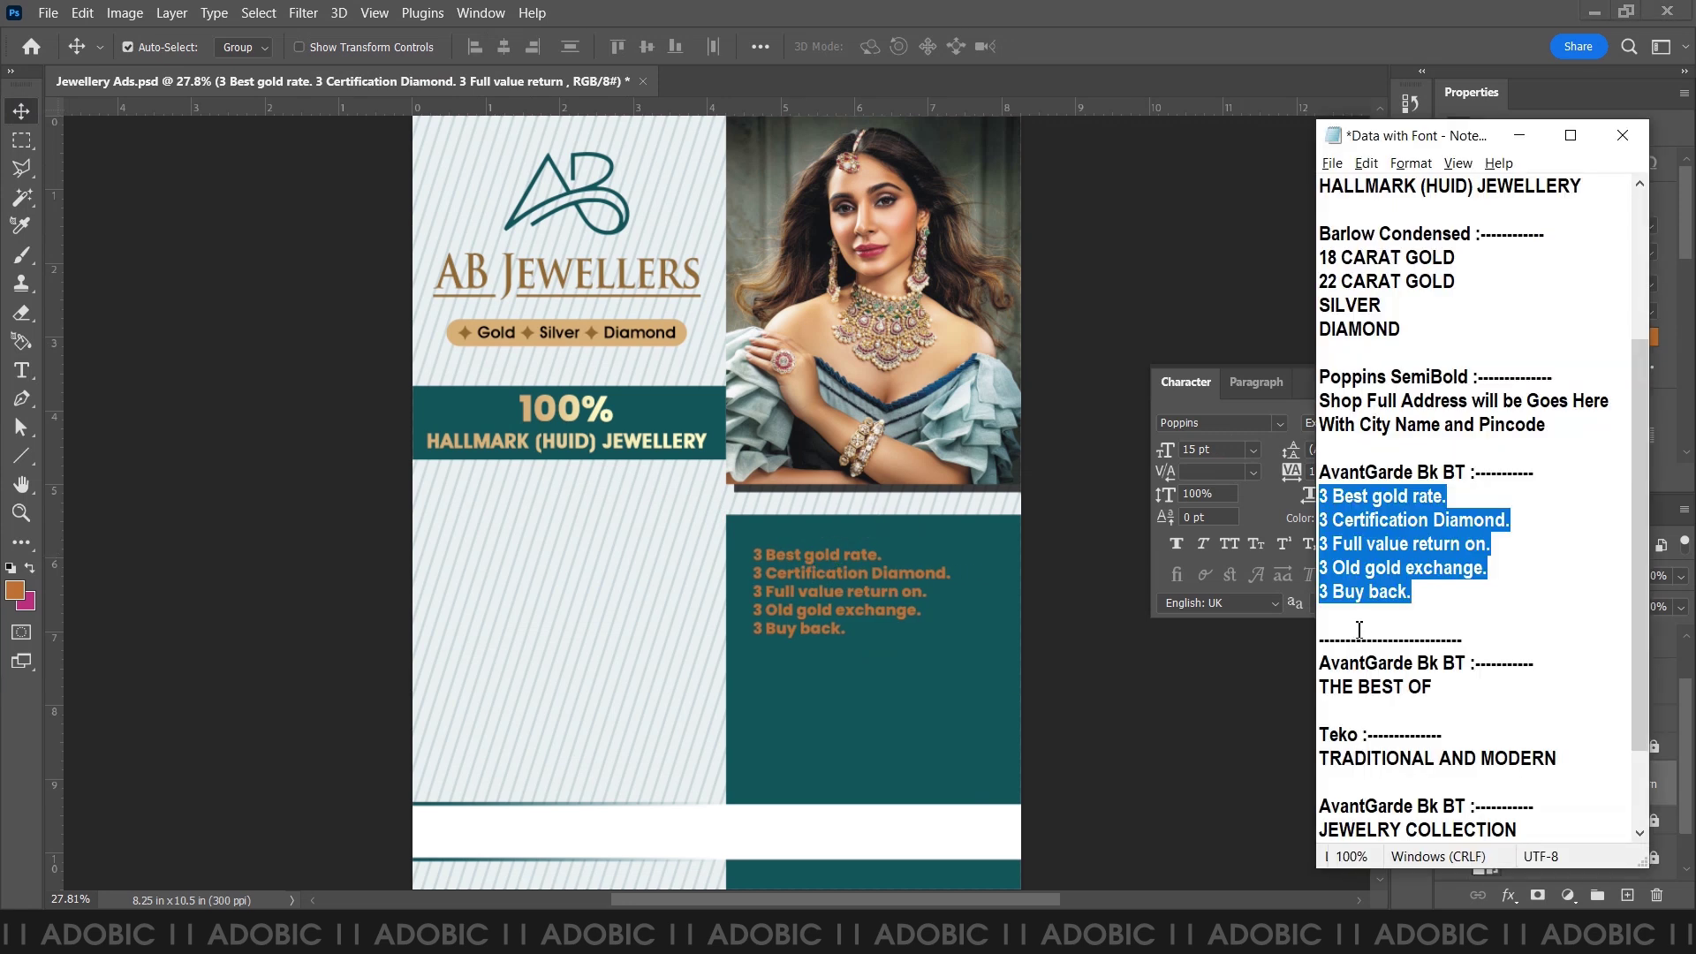
{"action": "left_click", "coordinate": [1423, 518]}
{"action": "left_click_drag", "start_coordinate": [1513, 474], "coordinate": [1365, 473]}
{"action": "key", "text": "alt+Tab"}
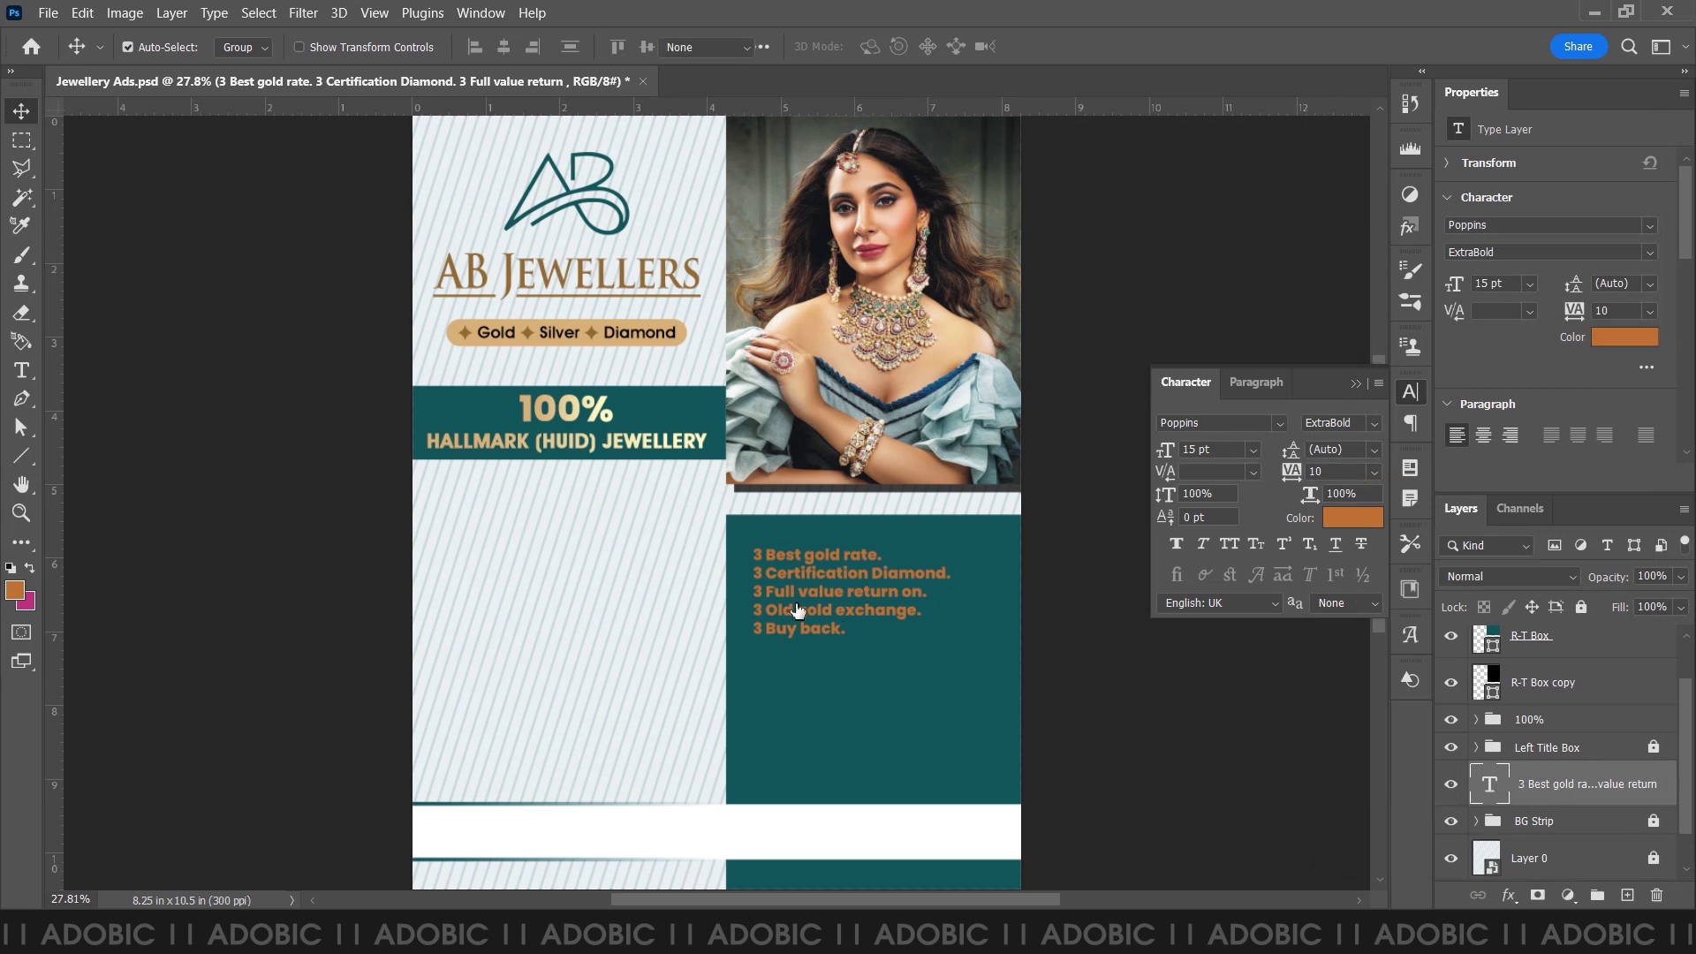
{"action": "double_click", "coordinate": [851, 623]}
{"action": "left_click", "coordinate": [305, 49]}
{"action": "type", "text": "avant"}
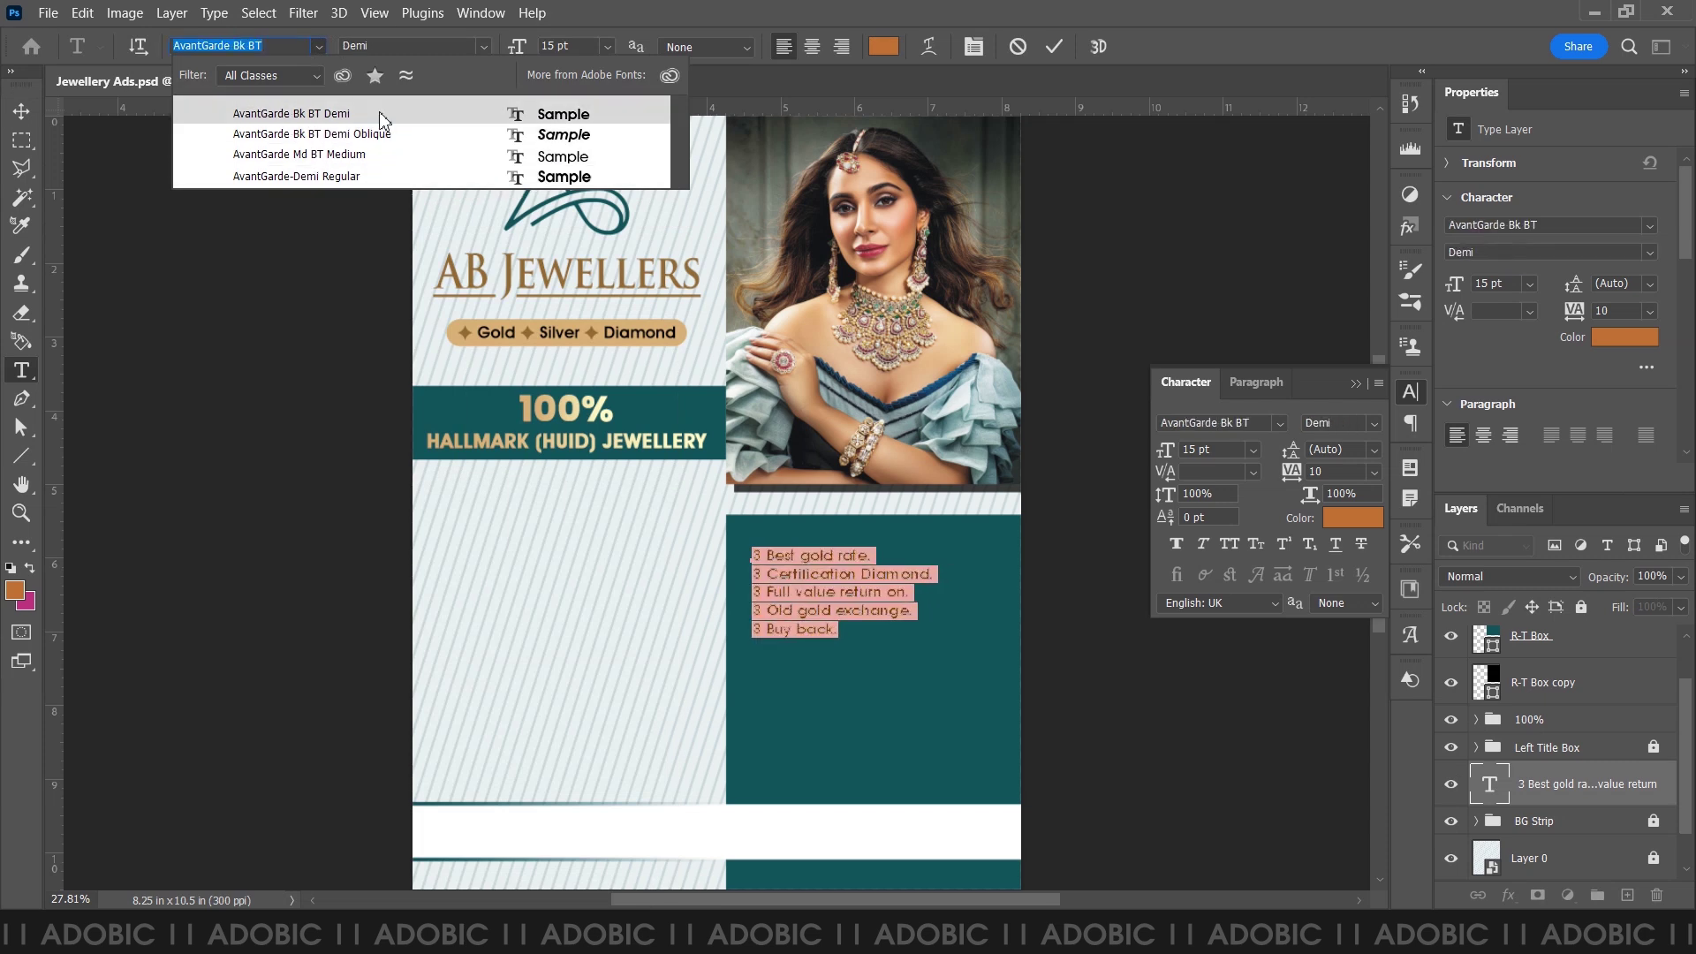
- Apply AvantGarde Bk BT Demi, then undo an accidental deletion of checklist text
{"action": "left_click", "coordinate": [292, 113]}
{"action": "left_click", "coordinate": [806, 573]}
{"action": "scroll", "coordinate": [882, 634], "scroll_direction": "up", "scroll_amount": 2}
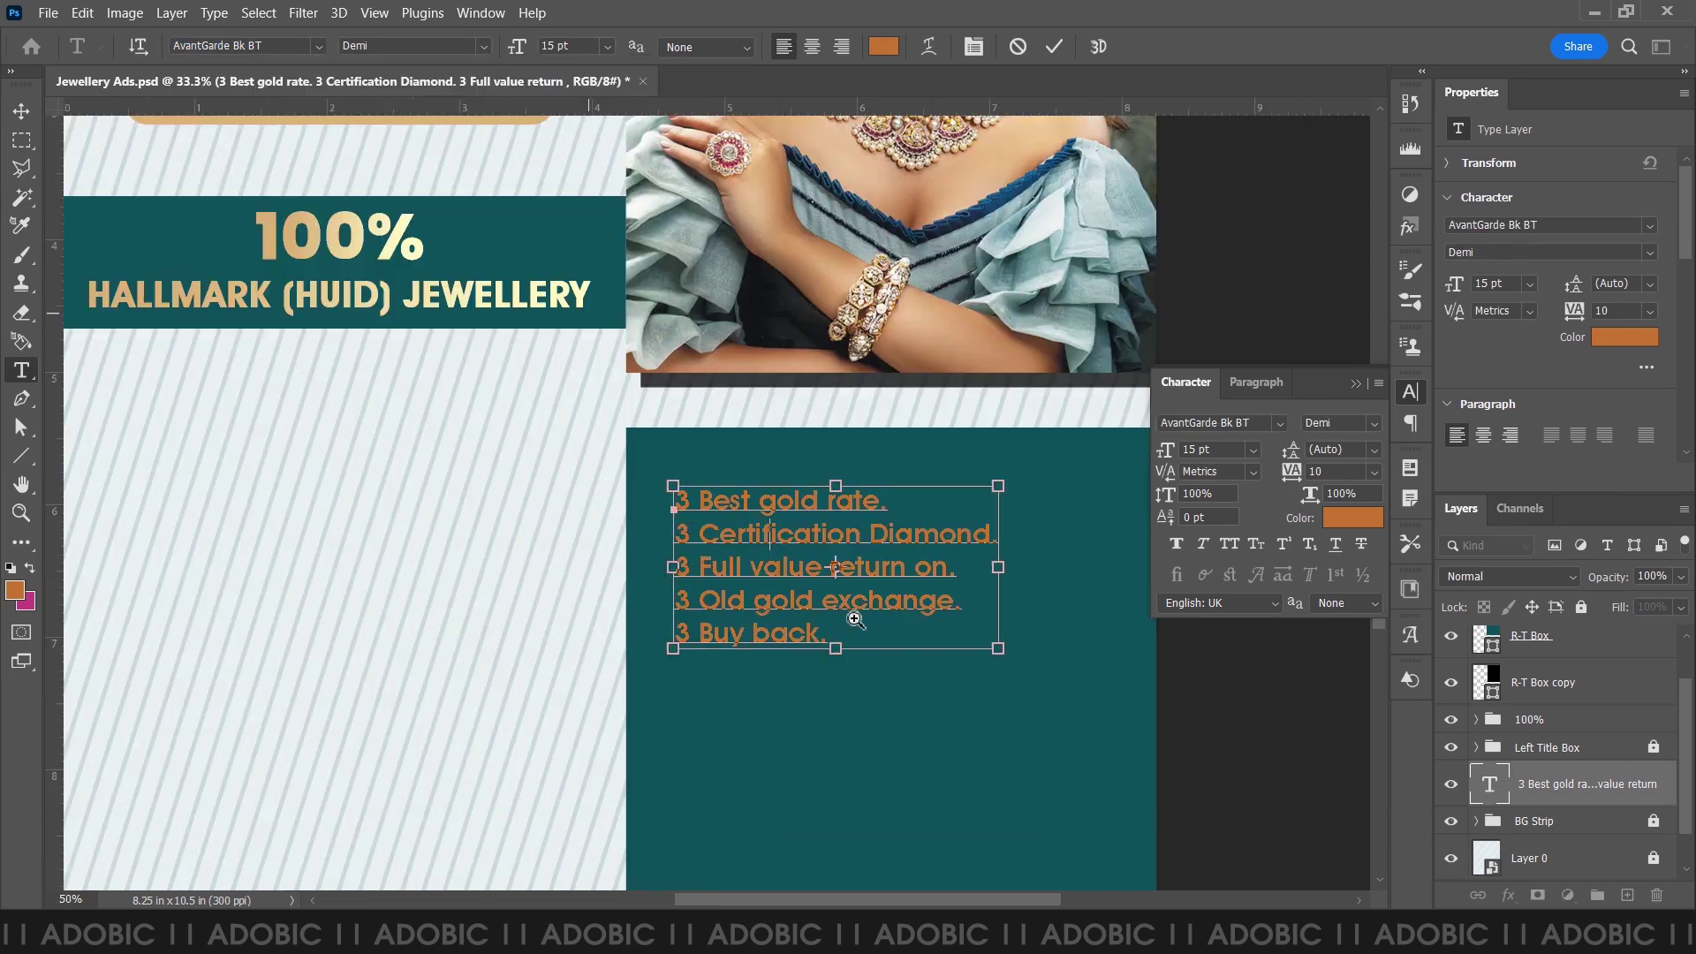
{"action": "left_click_drag", "start_coordinate": [828, 633], "coordinate": [815, 552]}
{"action": "key", "text": "BackSpace"}
{"action": "key", "text": "ctrl+a"}
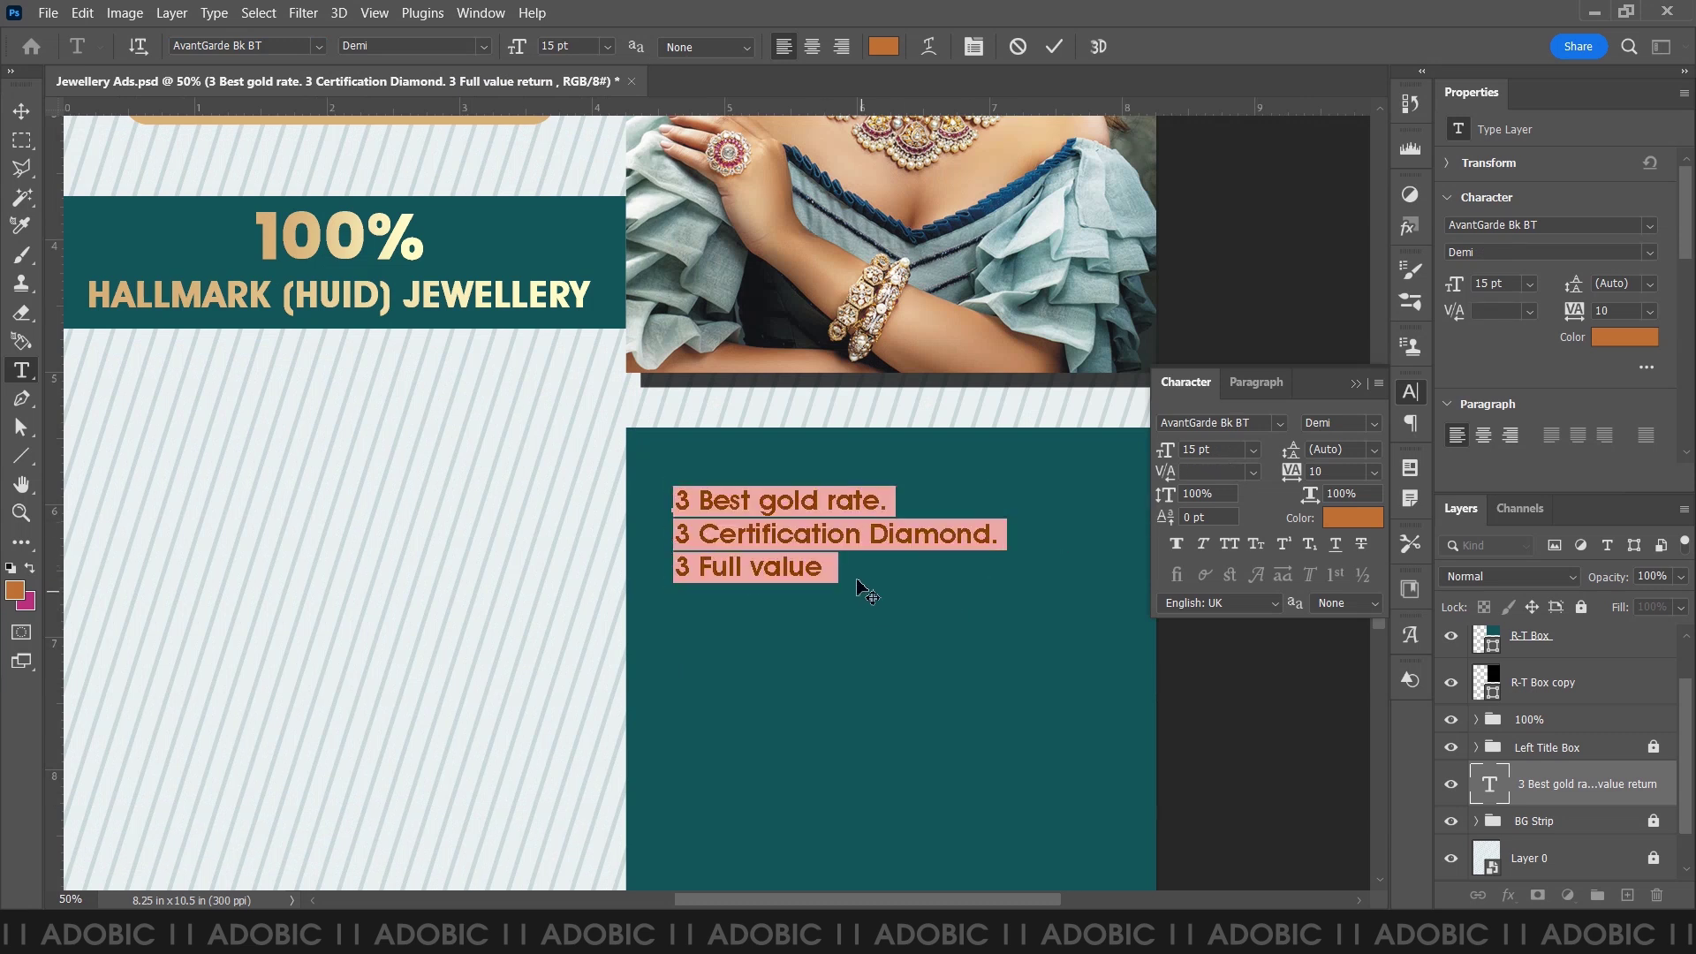
{"action": "key", "text": "Escape"}
{"action": "key", "text": "v"}
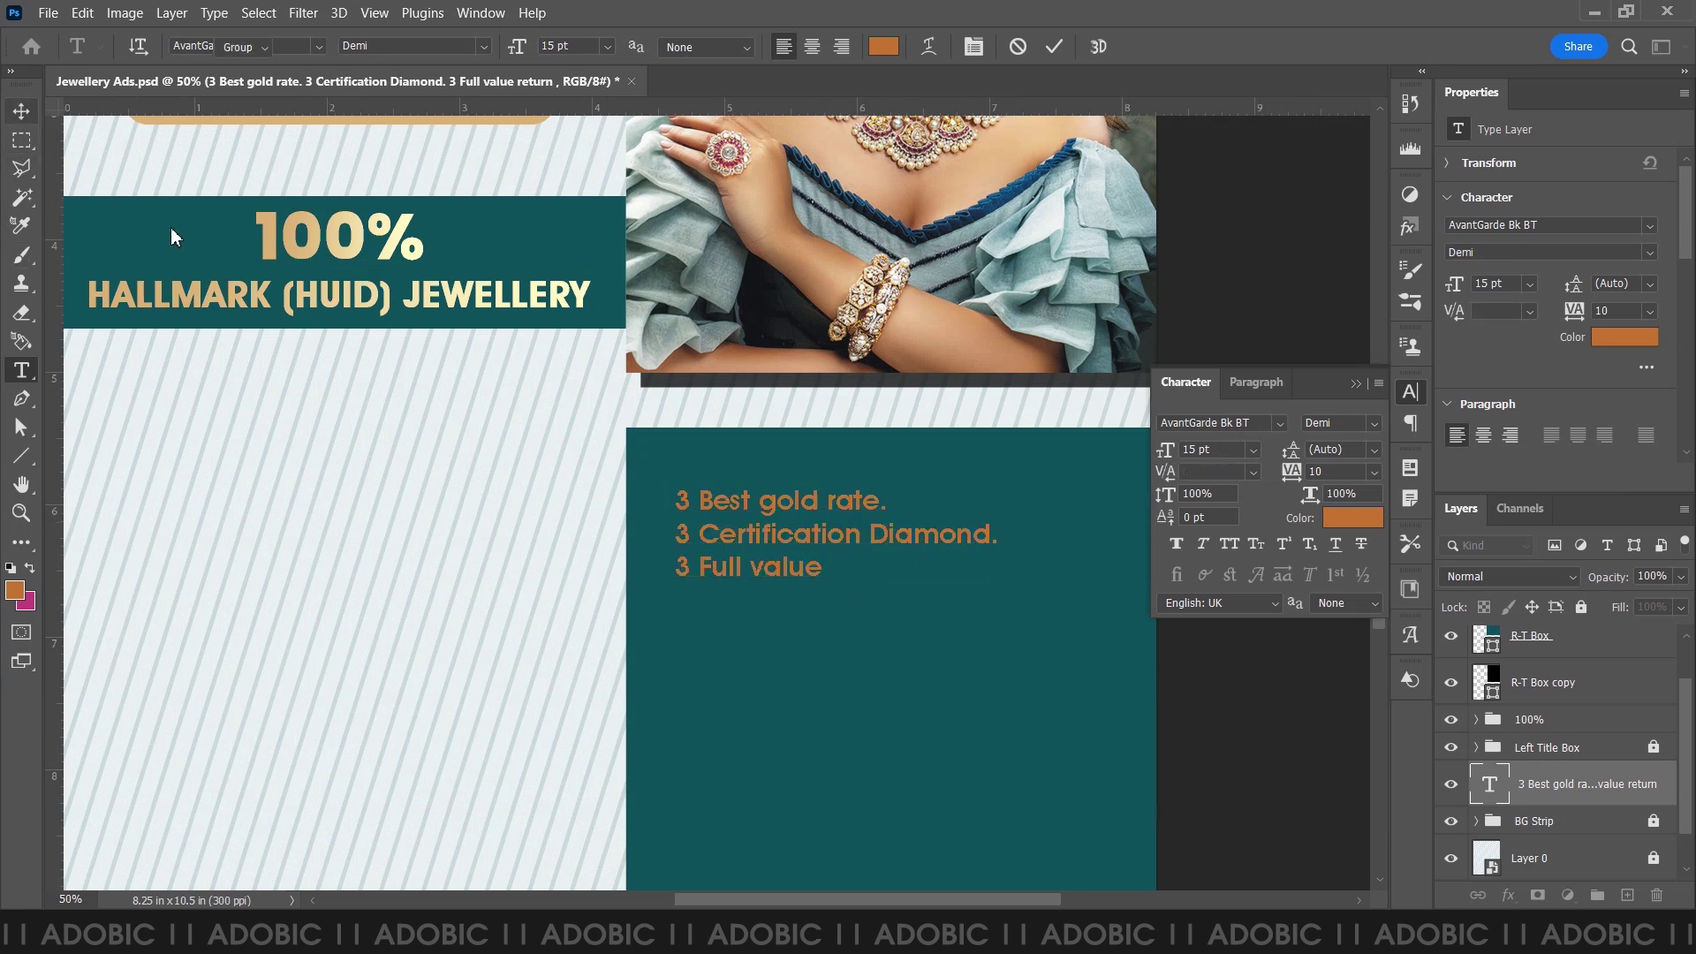
- Set the checklist to AvantGarde Bk BT Demi, 18 pt, with 30 pt leading
{"action": "double_click", "coordinate": [1492, 786]}
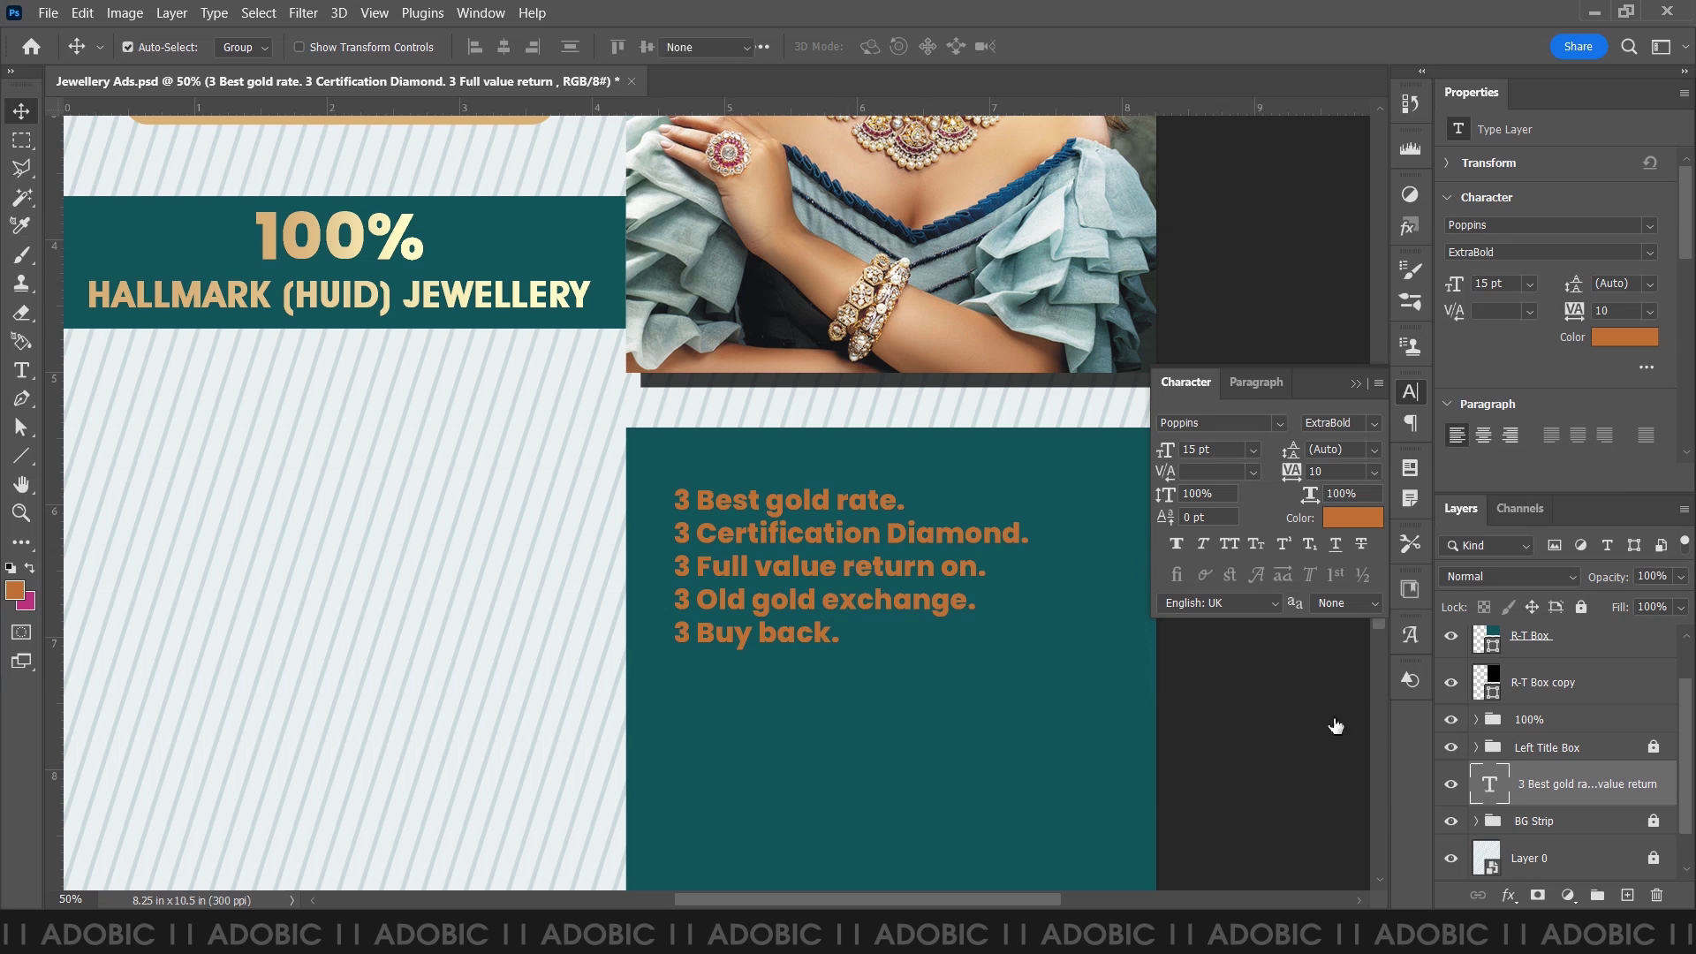
{"action": "type", "text": "16"}
{"action": "key", "text": "Return"}
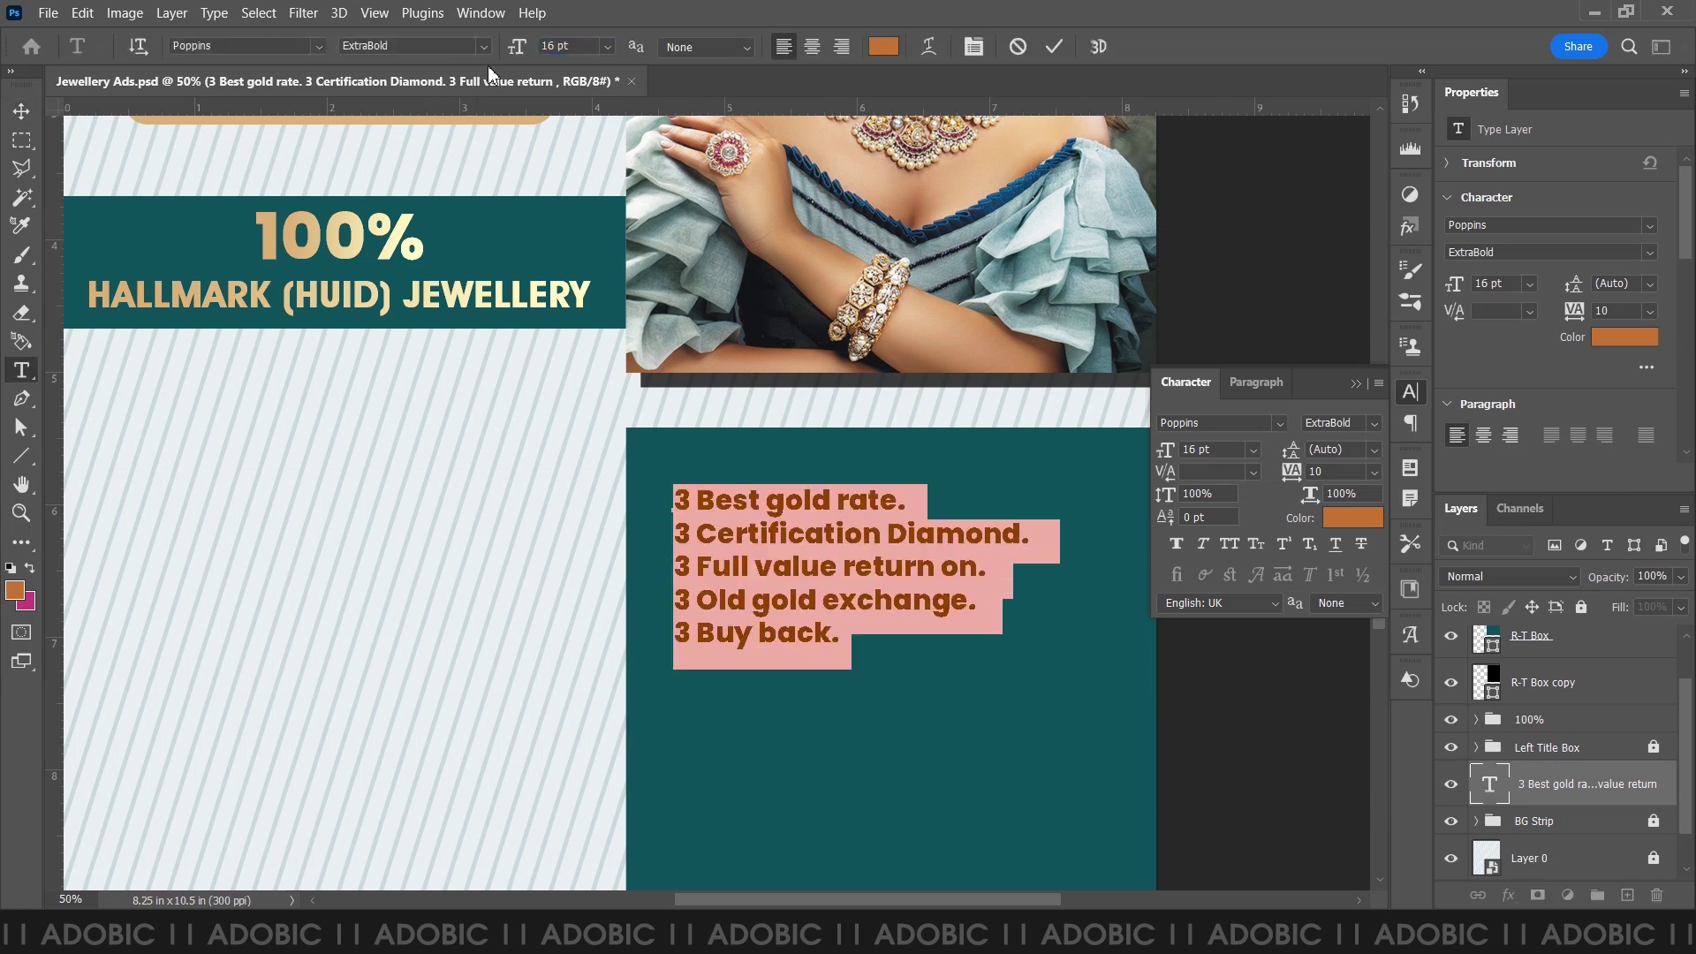
{"action": "type", "text": "avant"}
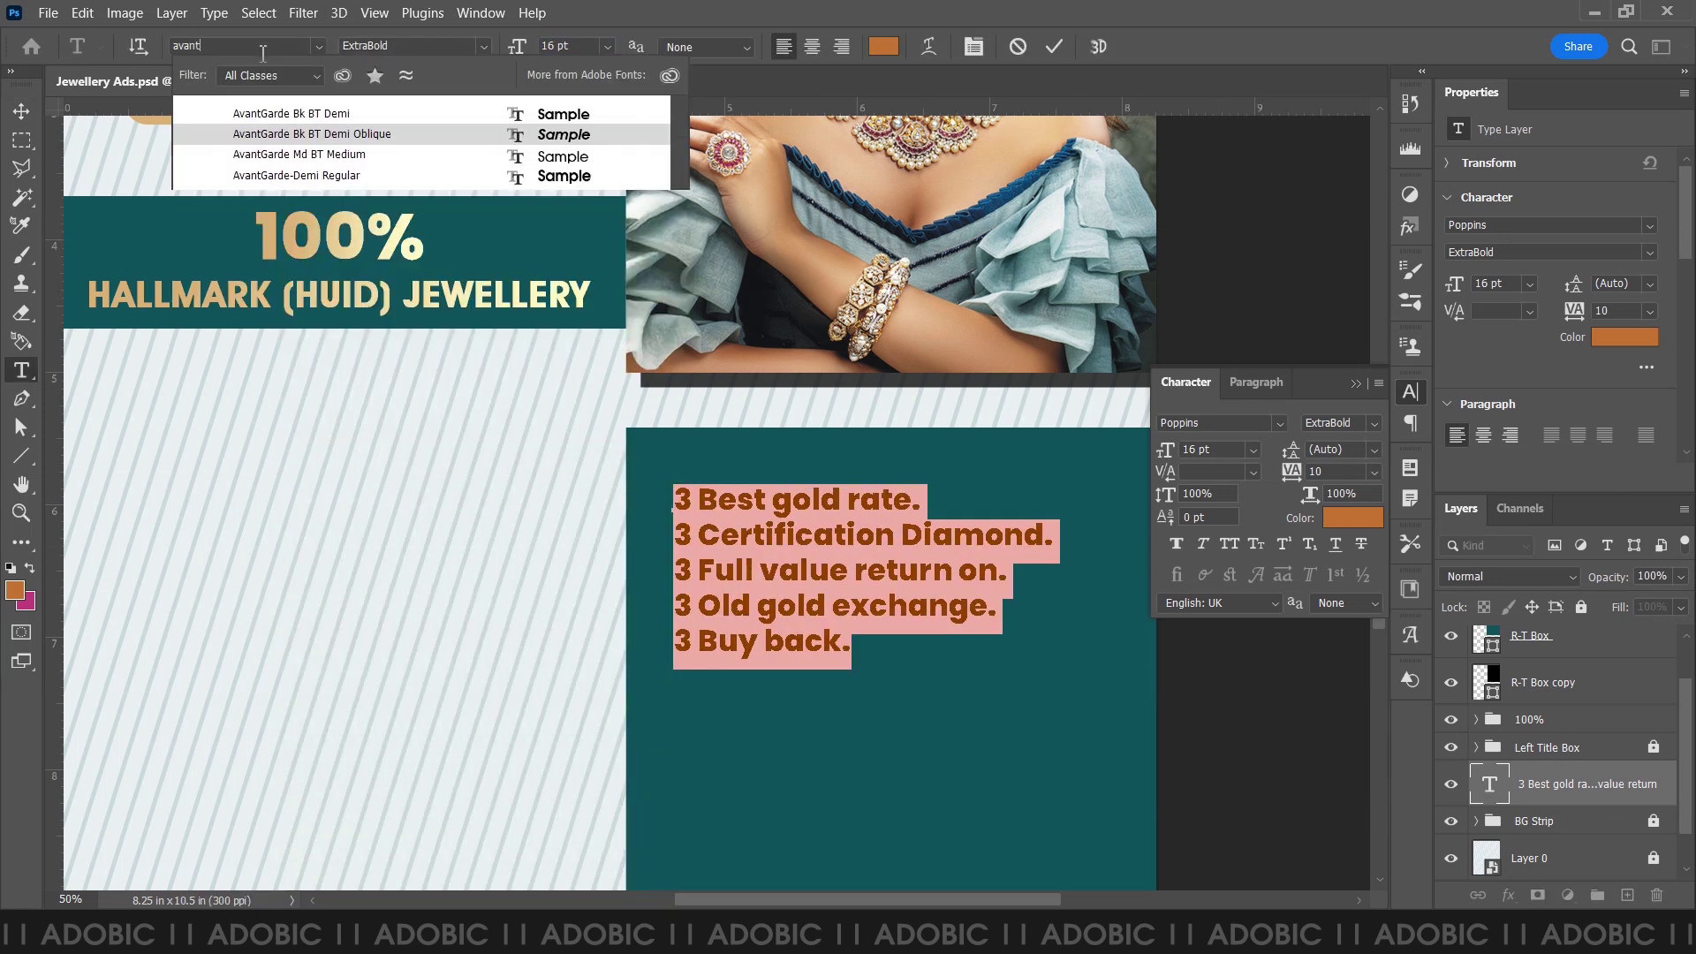
{"action": "left_click", "coordinate": [495, 121]}
{"action": "left_click", "coordinate": [1202, 450]}
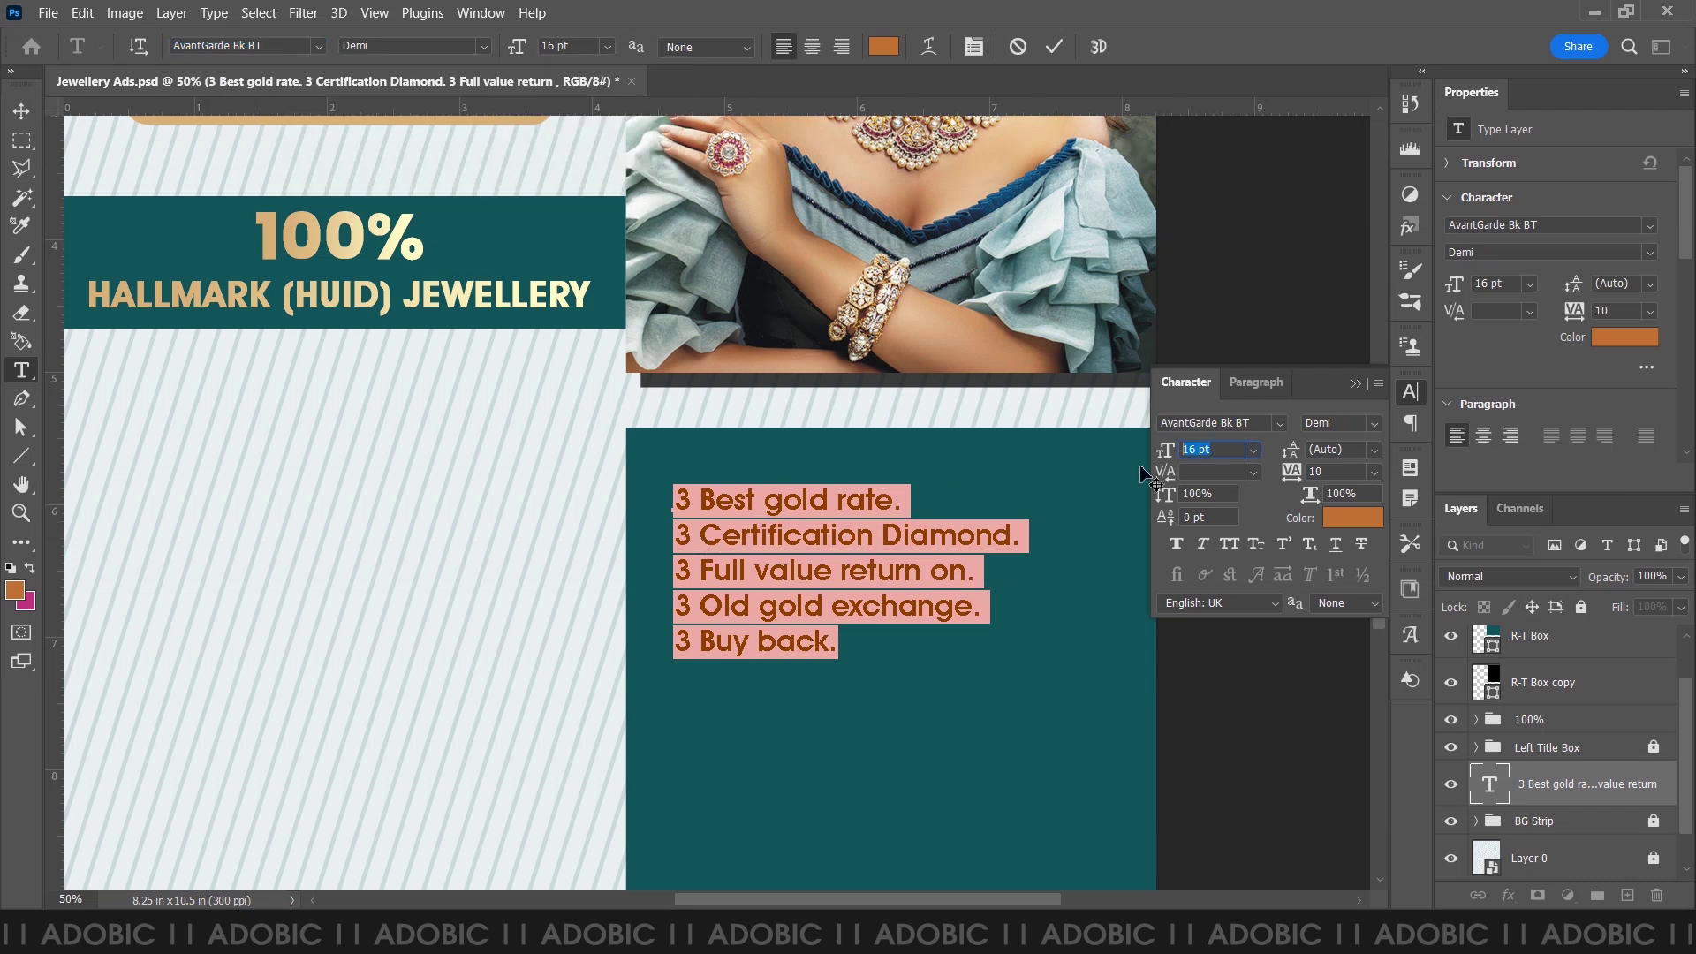
{"action": "type", "text": "18"}
{"action": "key", "text": "Tab"}
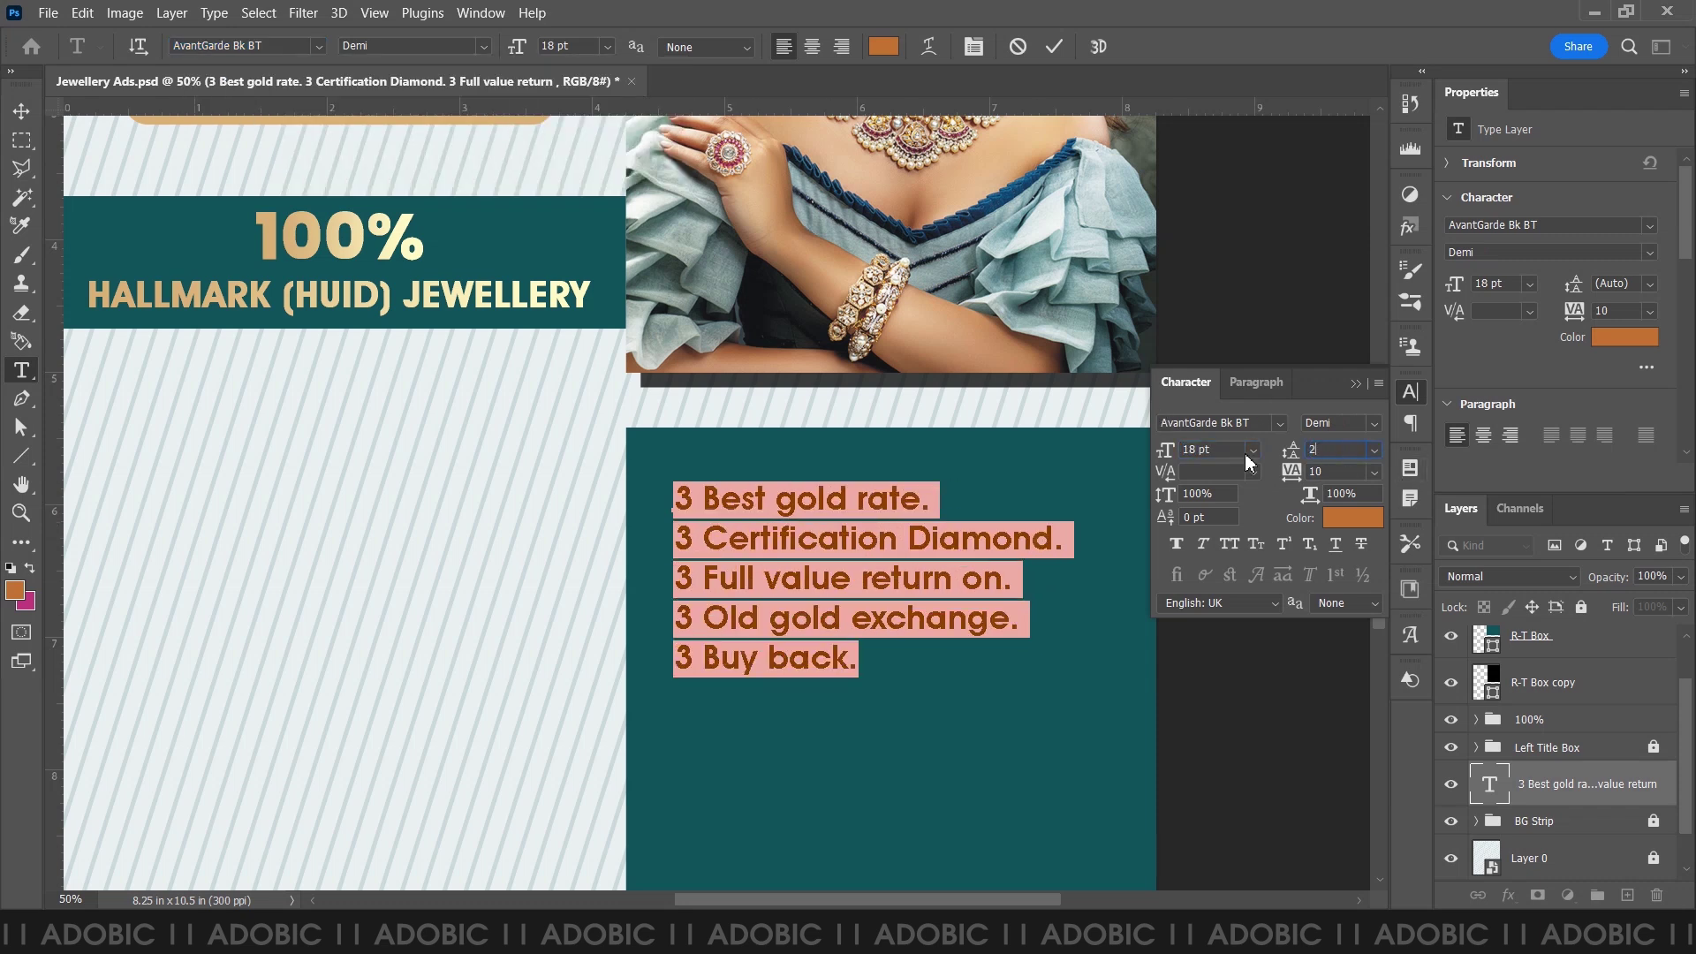
{"action": "type", "text": "5"}
{"action": "key", "text": "Return"}
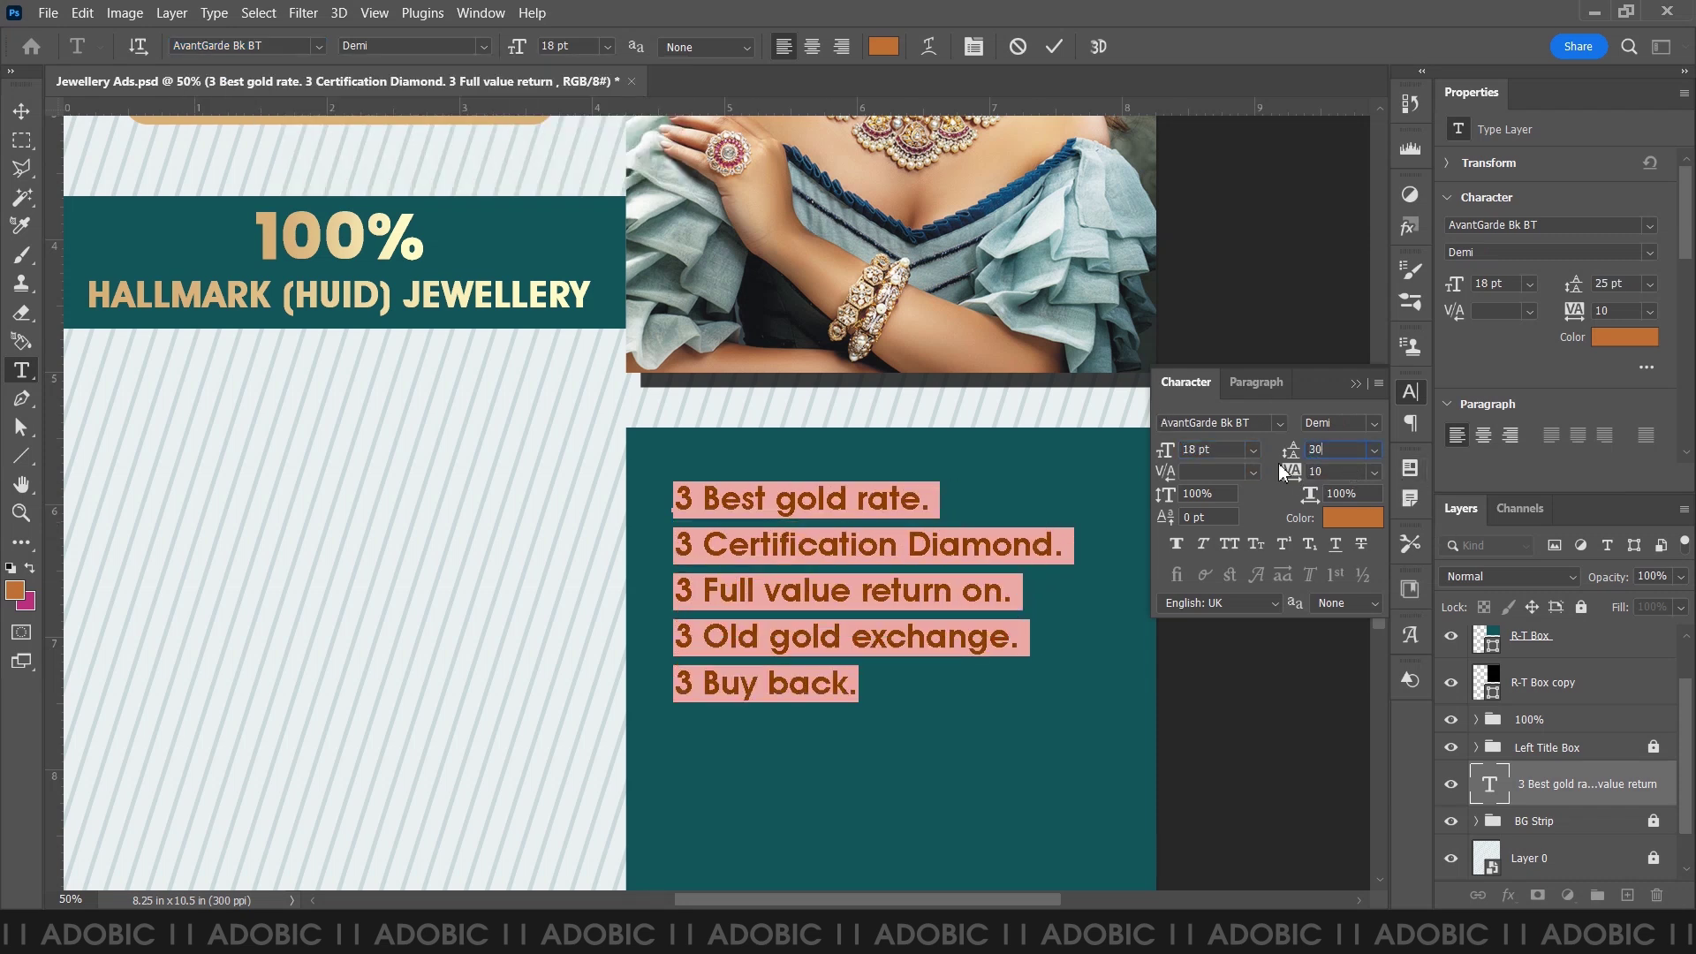
{"action": "key", "text": "Return"}
{"action": "key", "text": "ctrl+Return"}
{"action": "key", "text": "v"}
- Nudge the checklist up and left, then reopen all five lines for editing
{"action": "left_click_drag", "start_coordinate": [877, 504], "coordinate": [864, 491]}
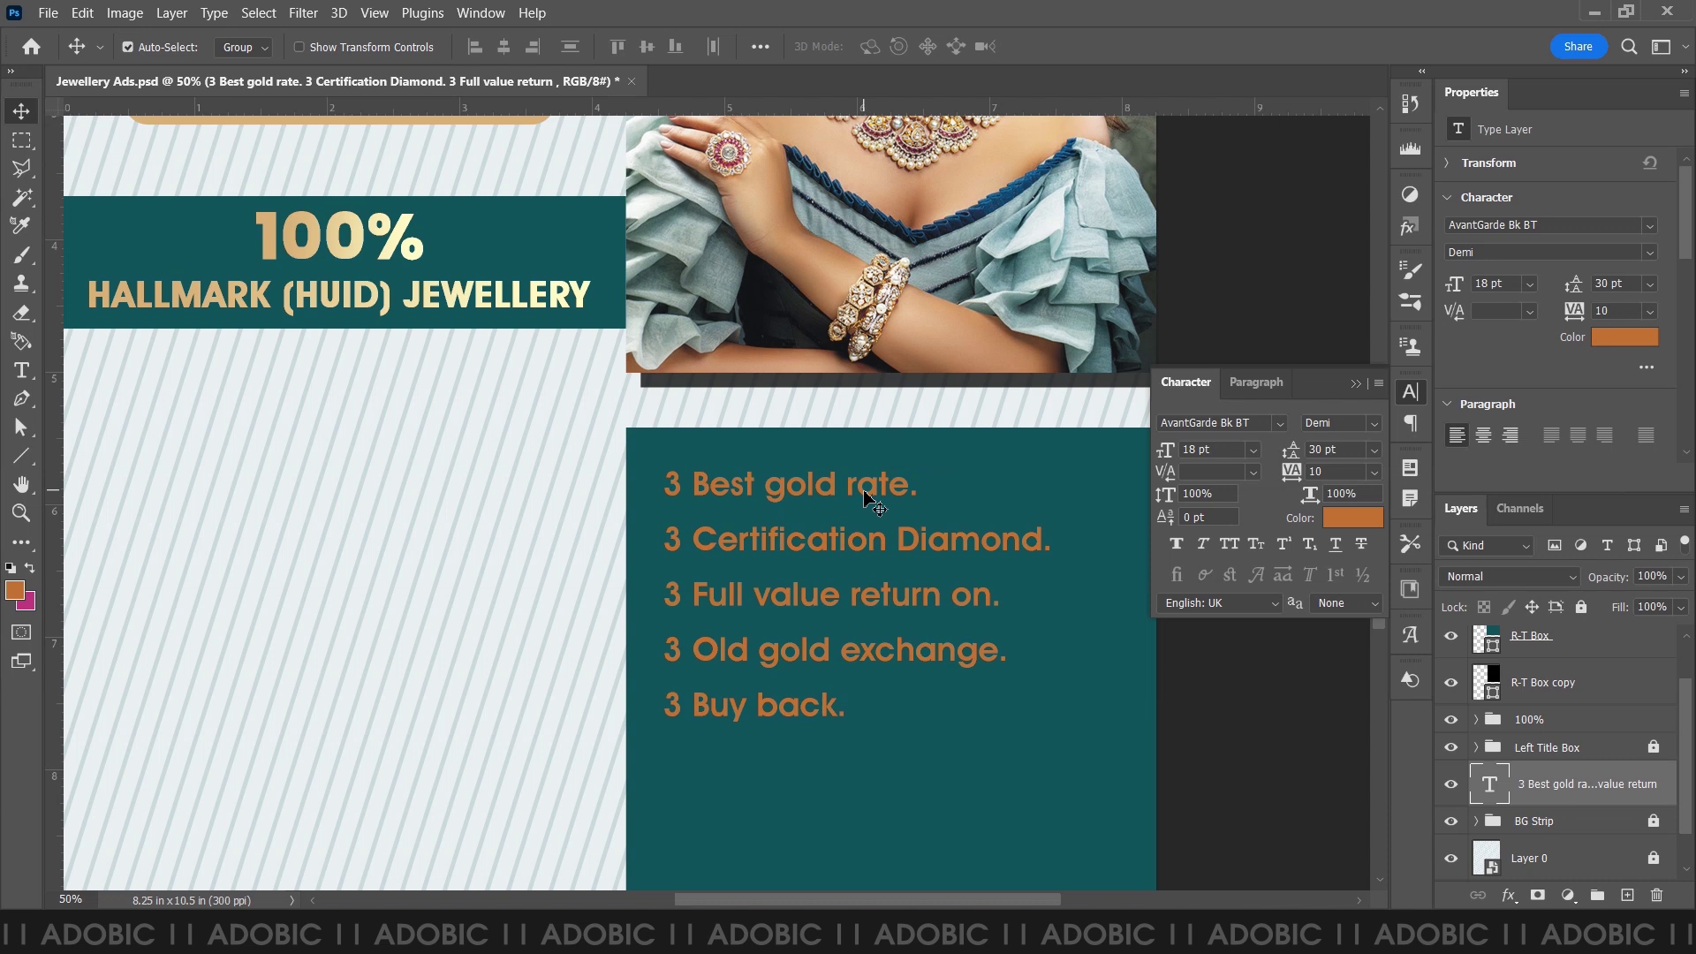
{"action": "left_click_drag", "start_coordinate": [857, 576], "coordinate": [841, 391]}
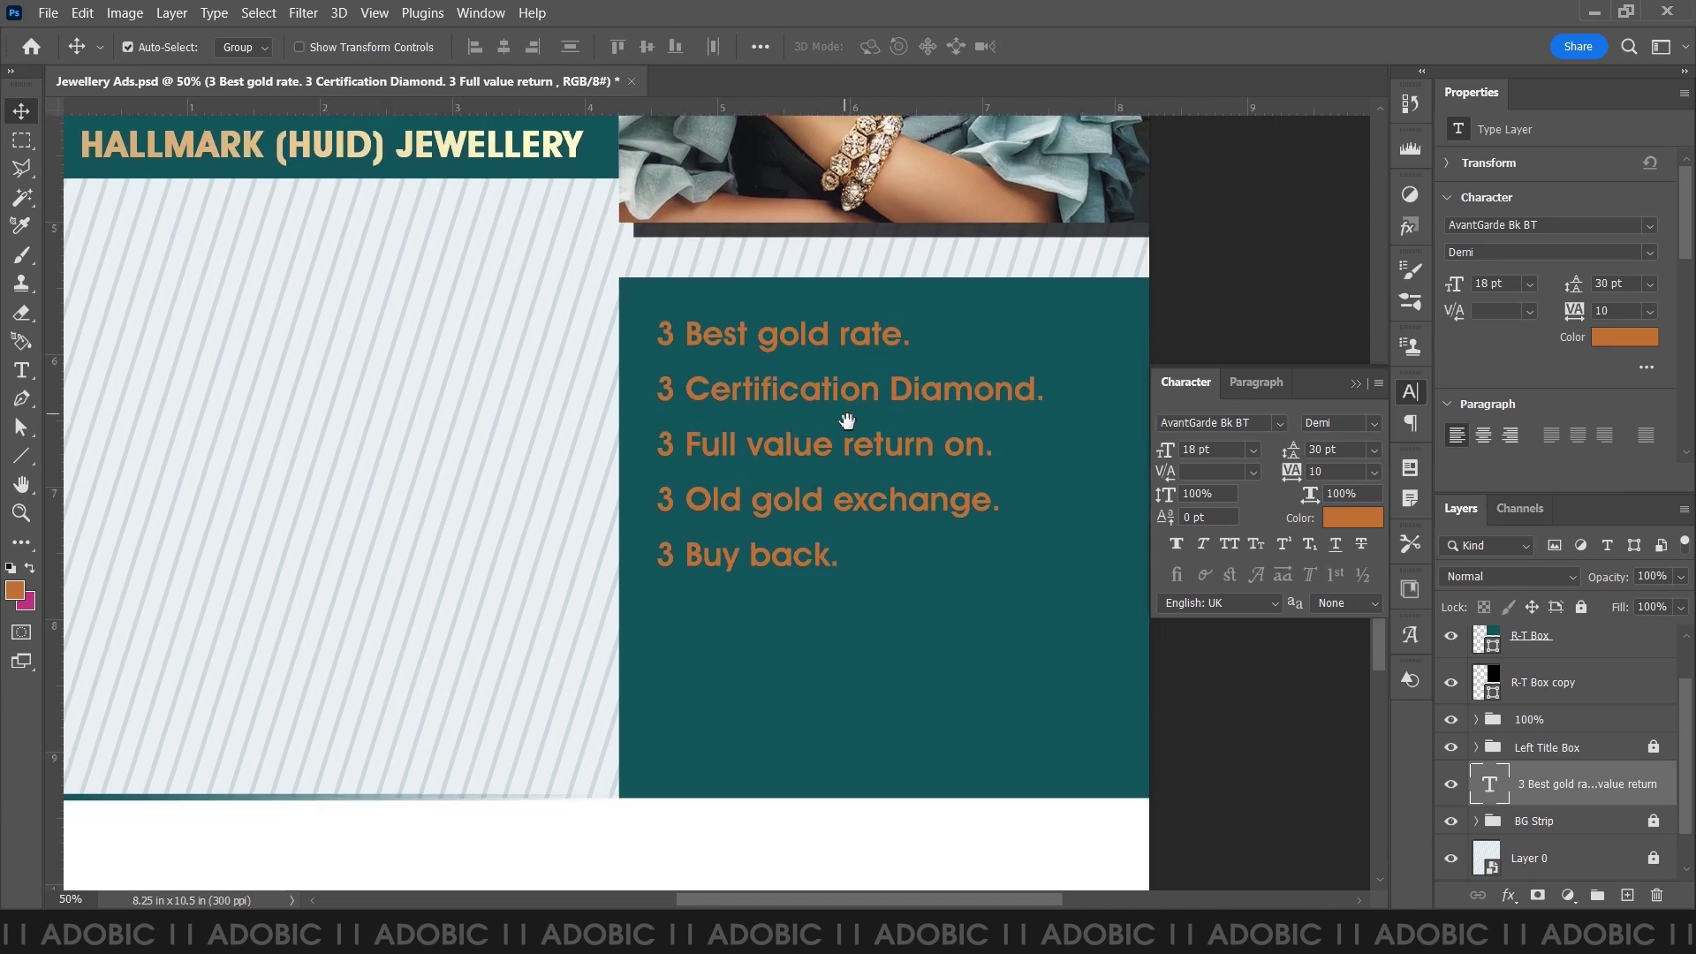
{"action": "double_click", "coordinate": [854, 371]}
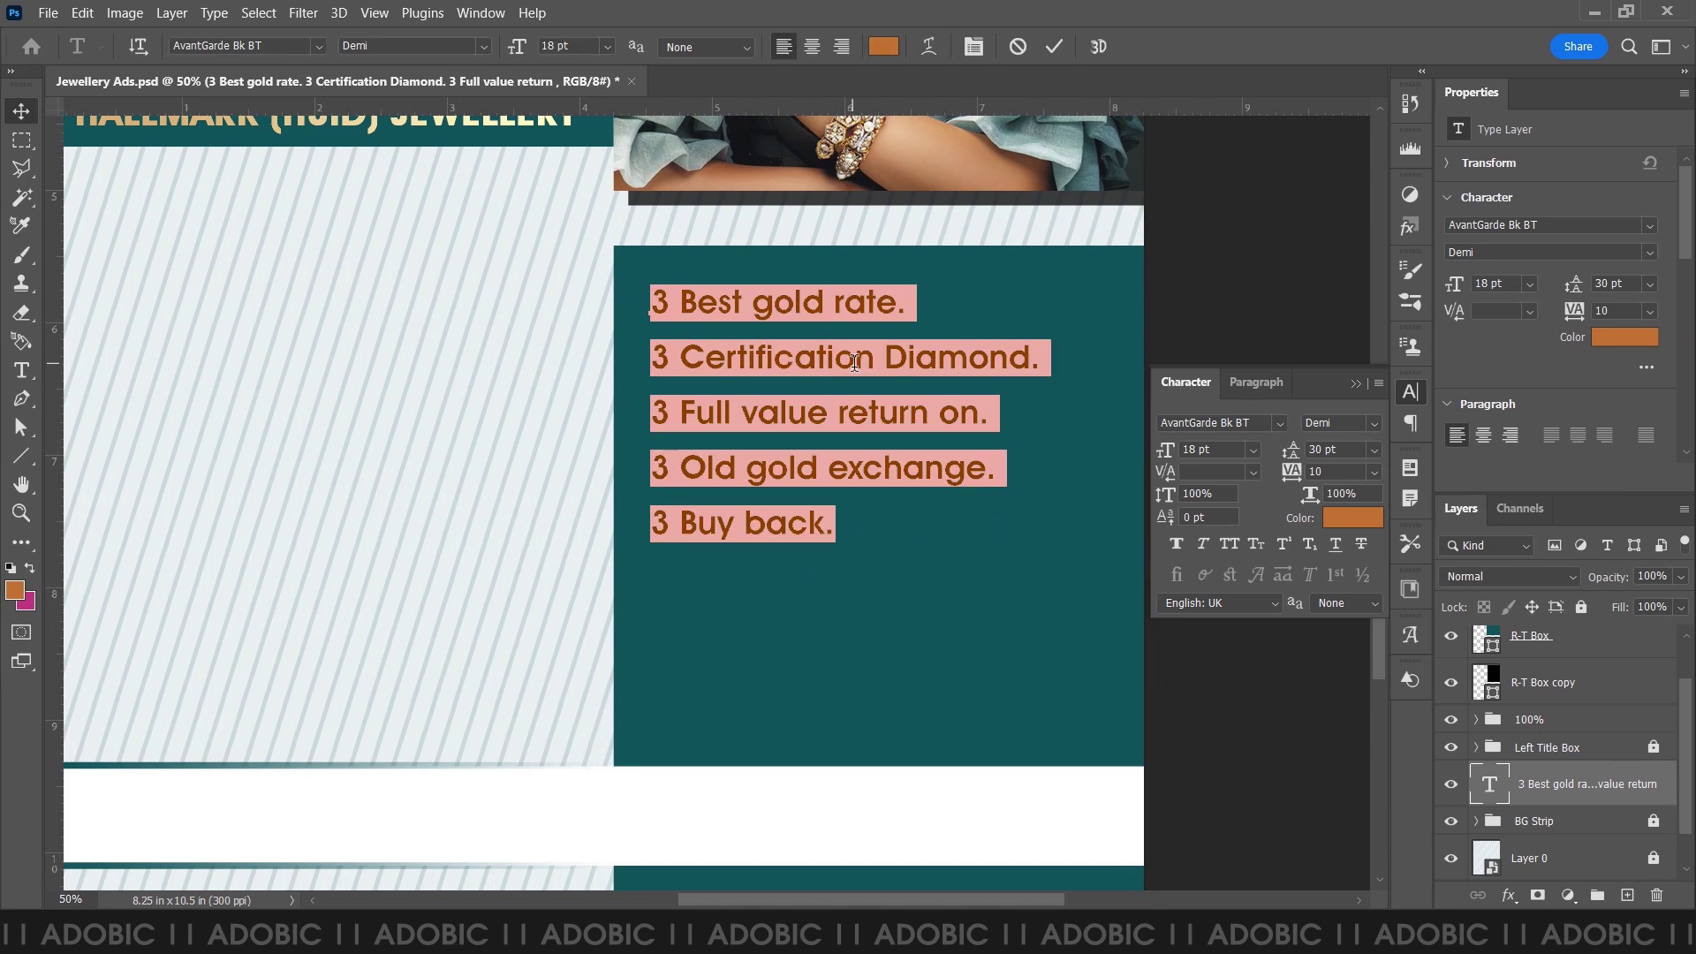
- Make the checklist text white #ffffff and colour the leading 3 tan d7b078
{"action": "left_click", "coordinate": [1350, 531]}
{"action": "type", "text": "ffffff"}
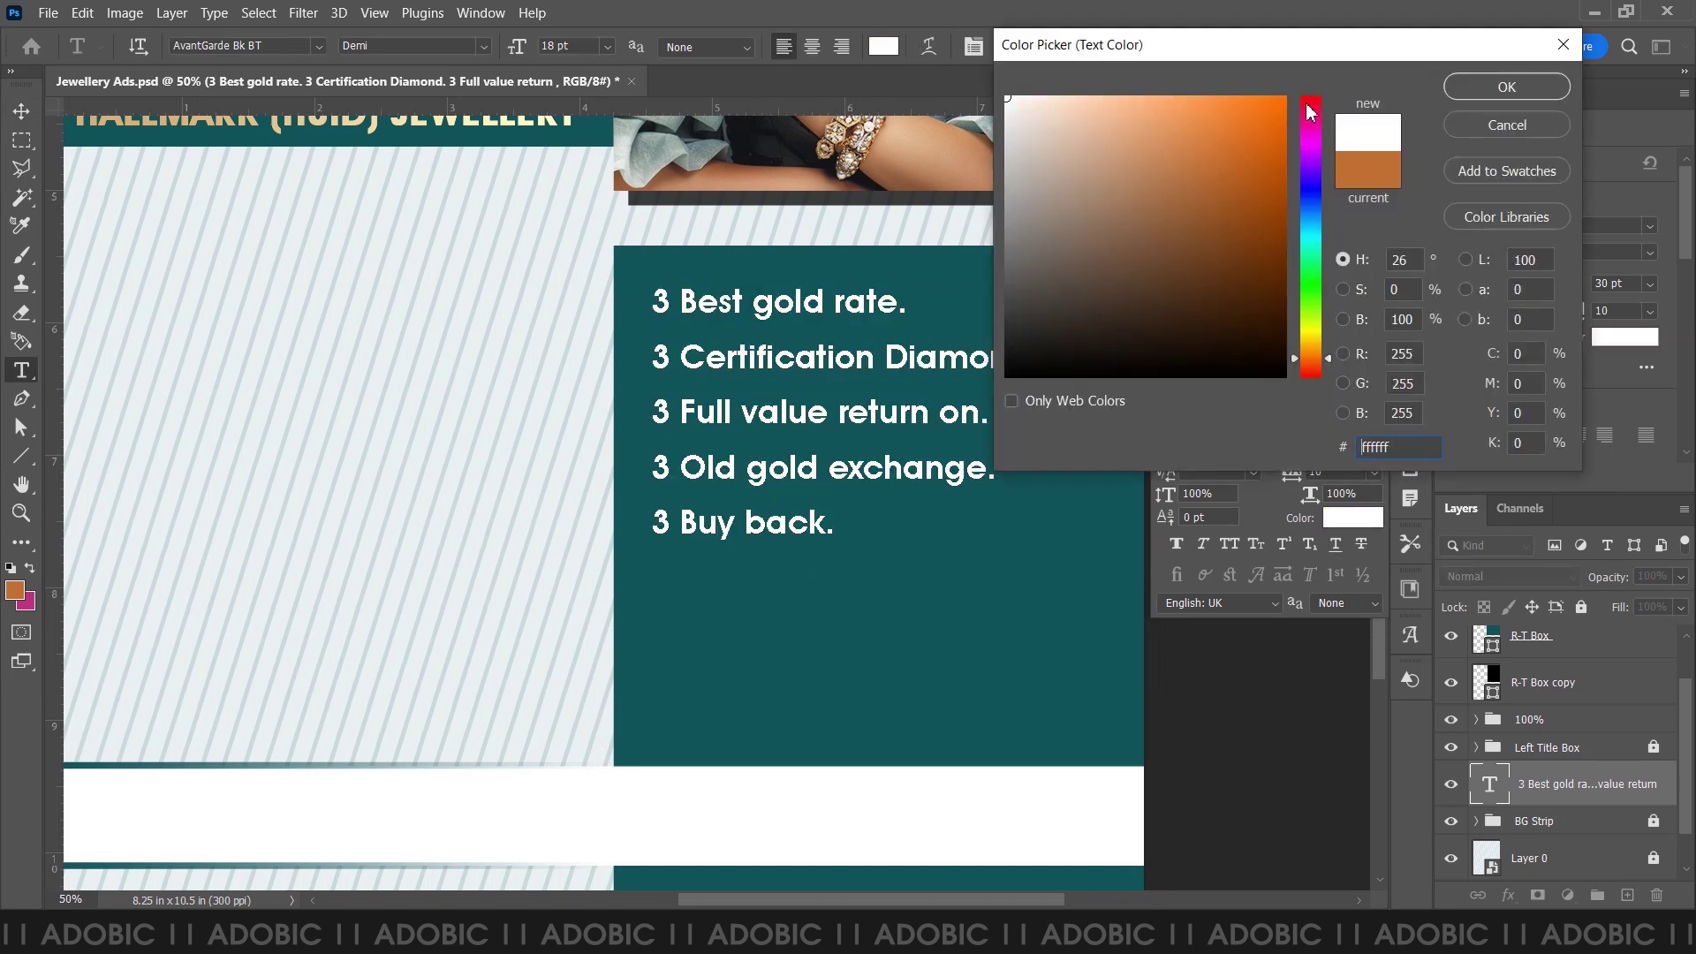
{"action": "left_click", "coordinate": [1461, 95]}
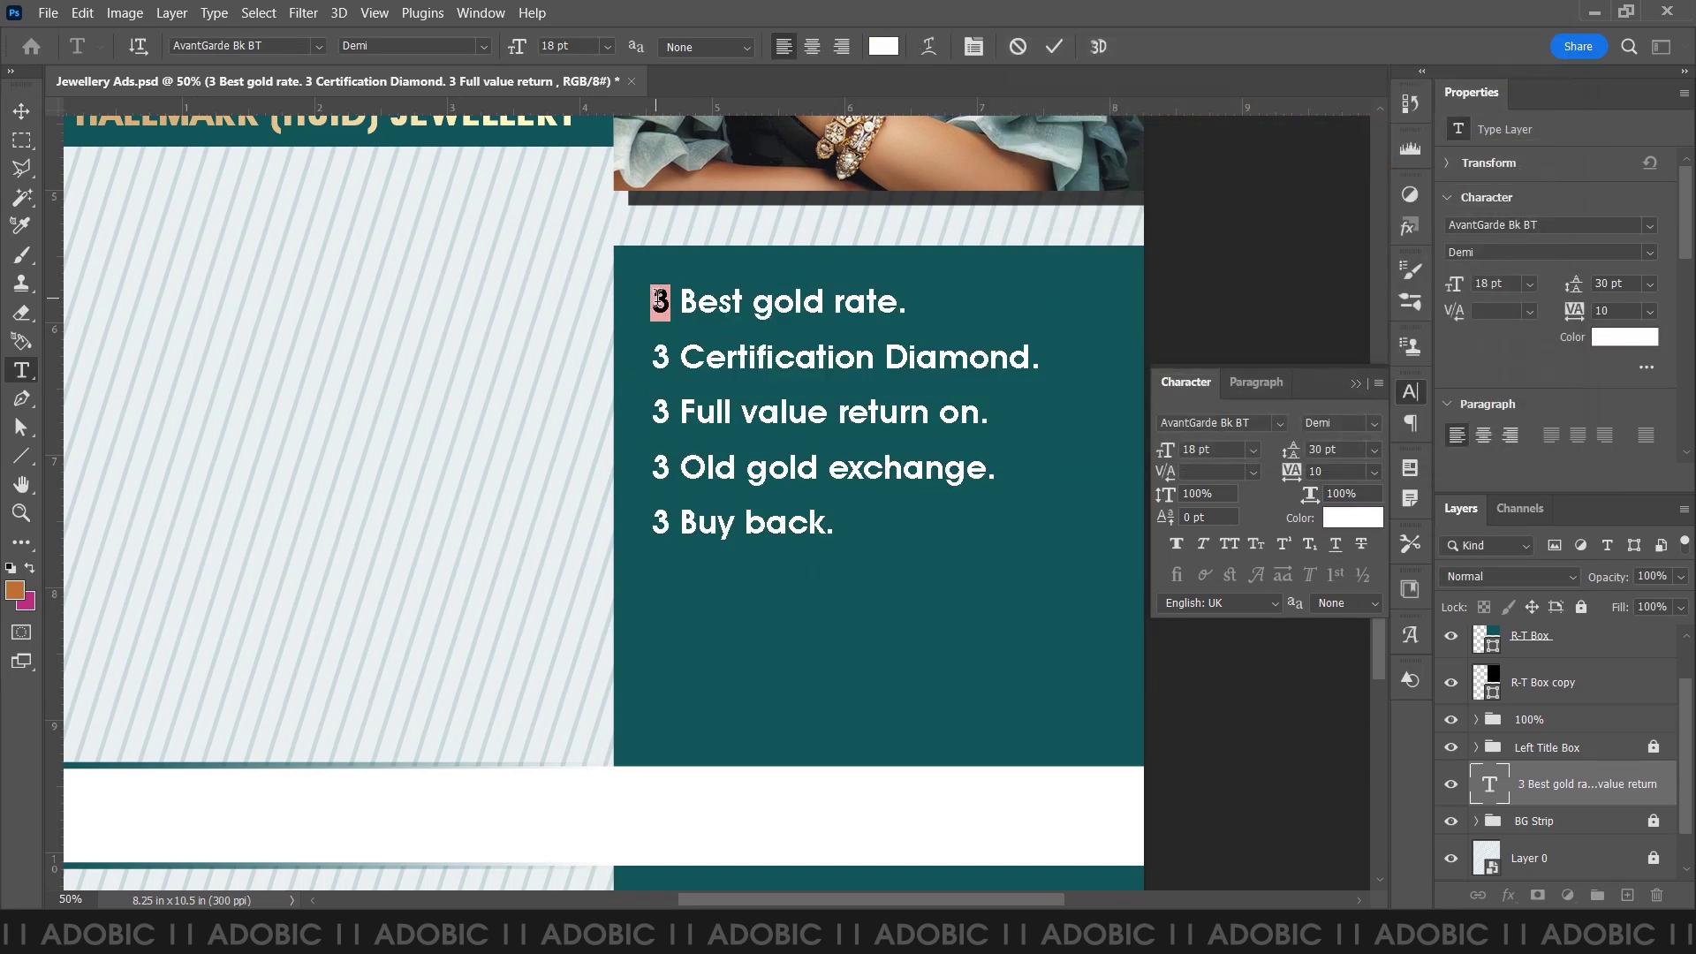
{"action": "left_click", "coordinate": [1364, 527]}
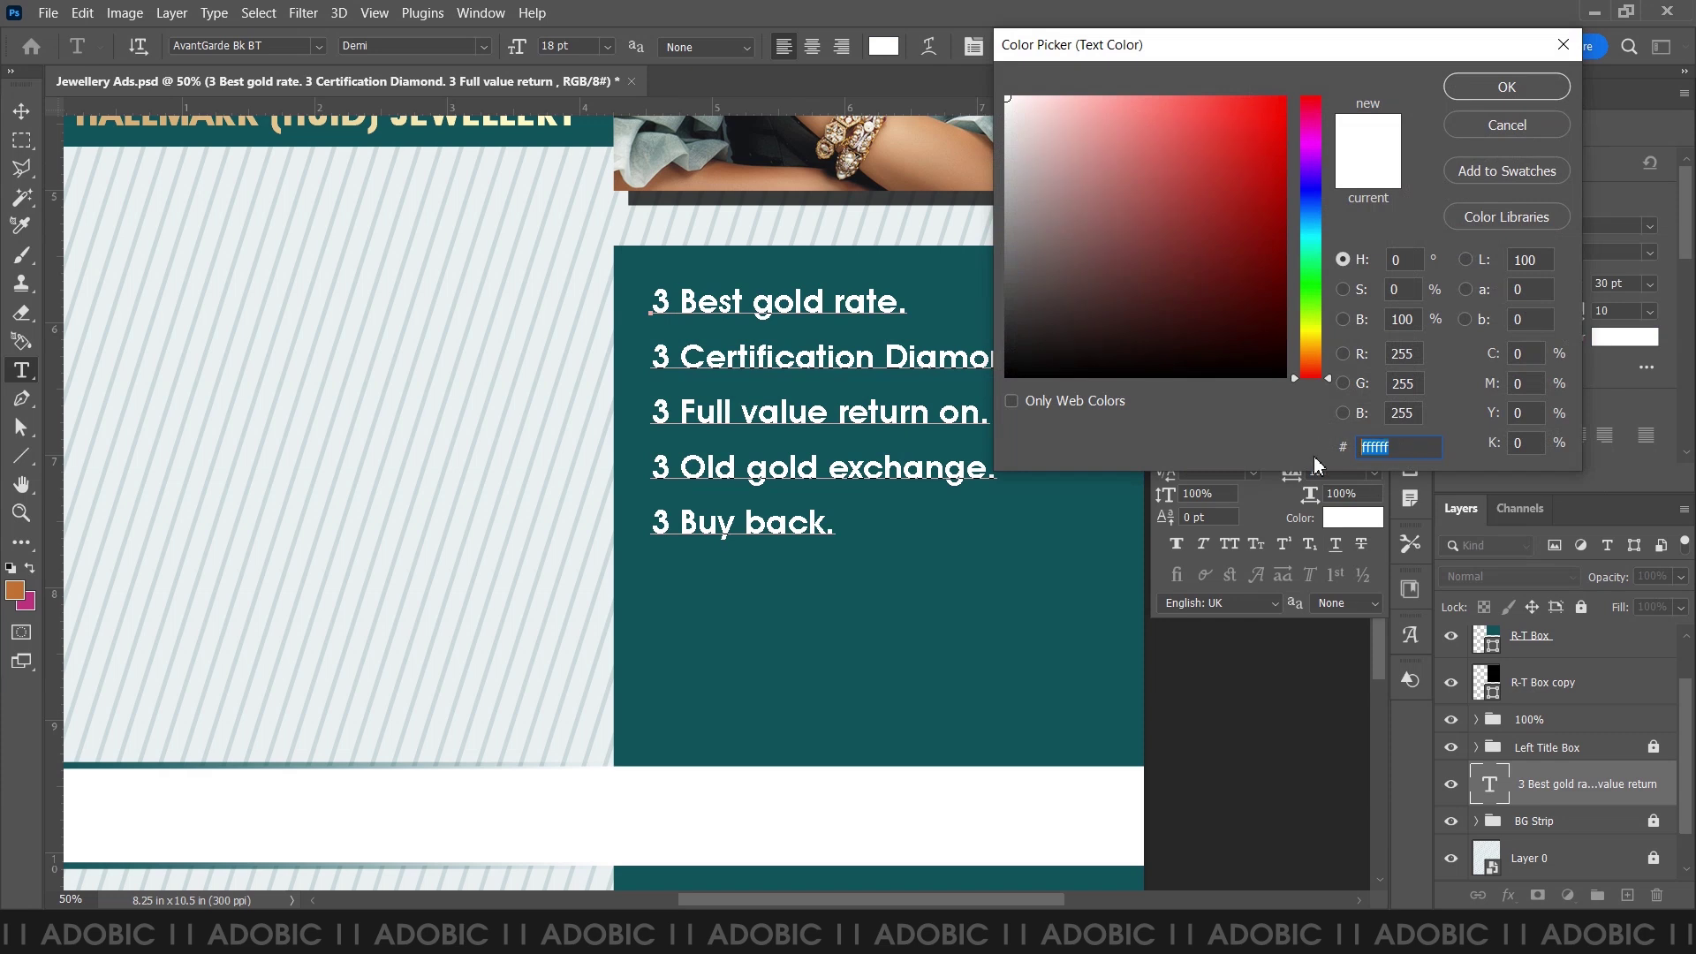
{"action": "type", "text": "0d7"}
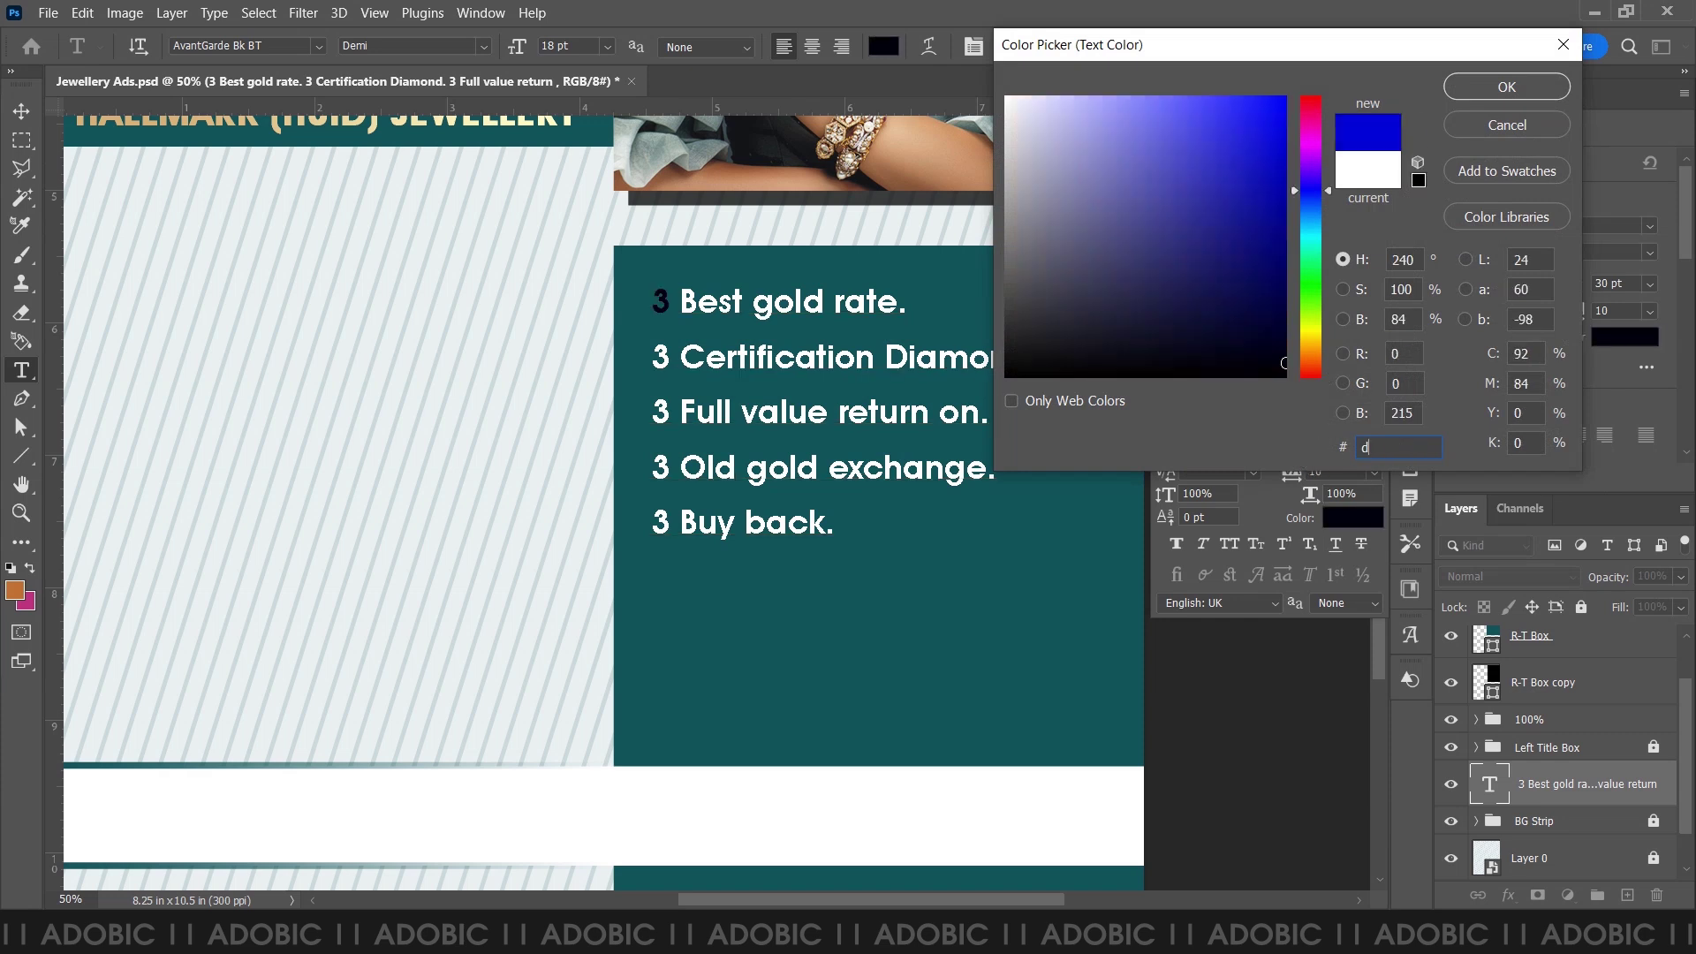
{"action": "type", "text": "b078"}
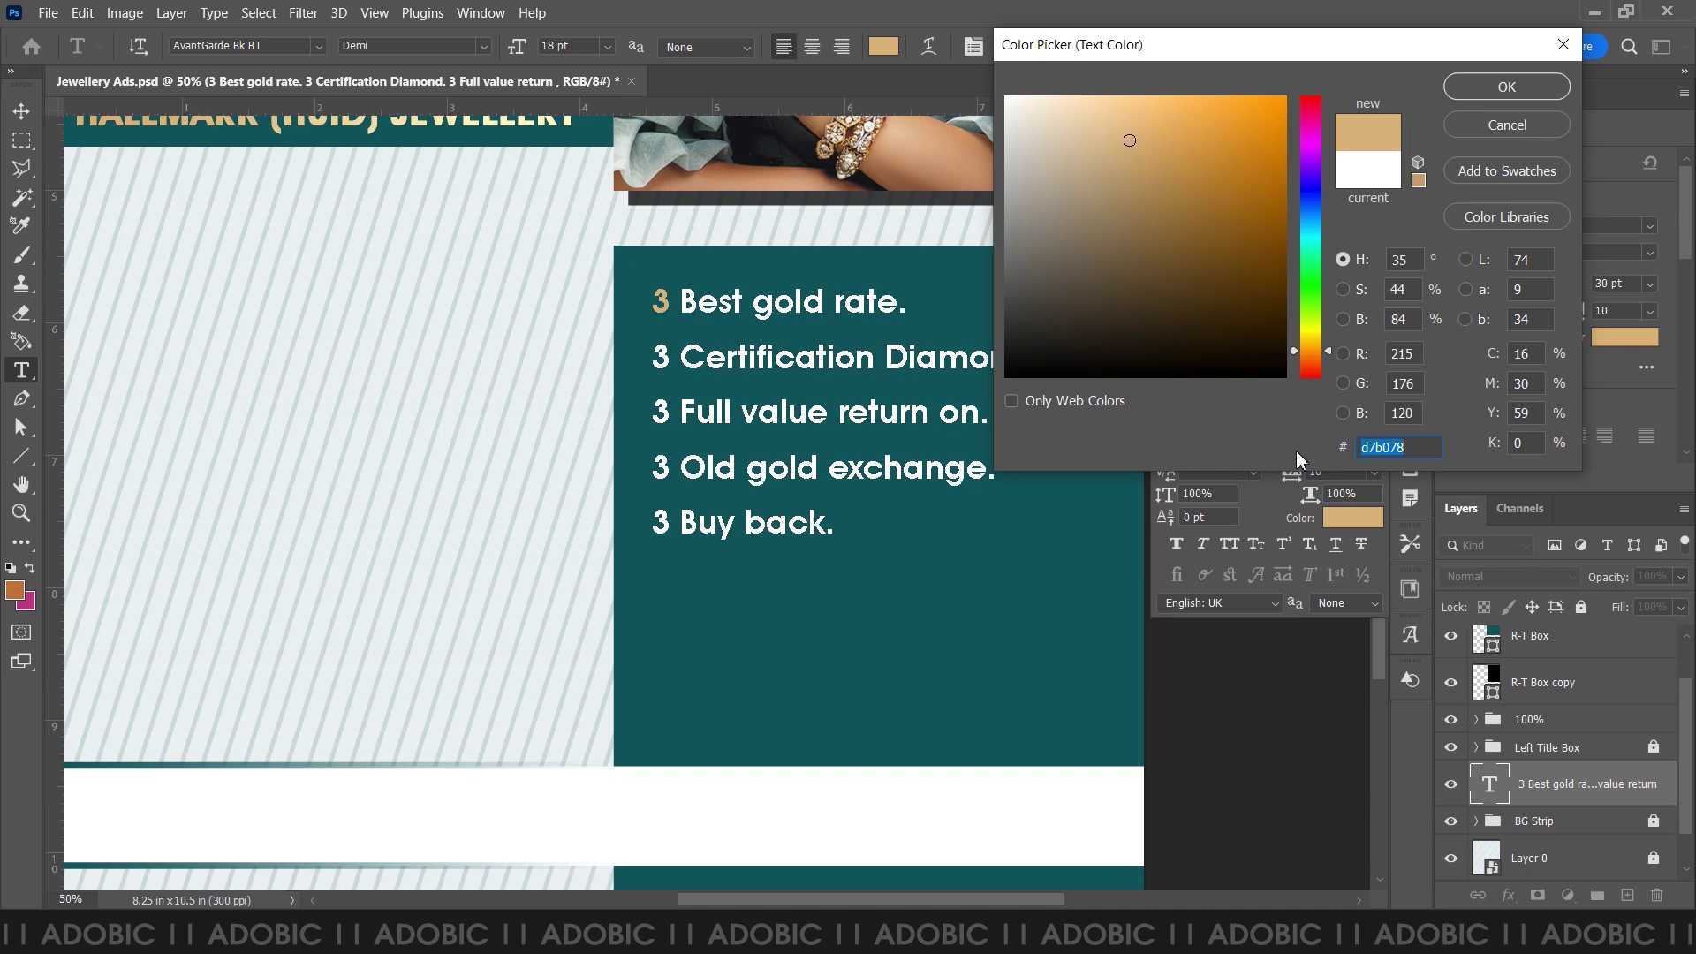
{"action": "left_click", "coordinate": [1508, 89]}
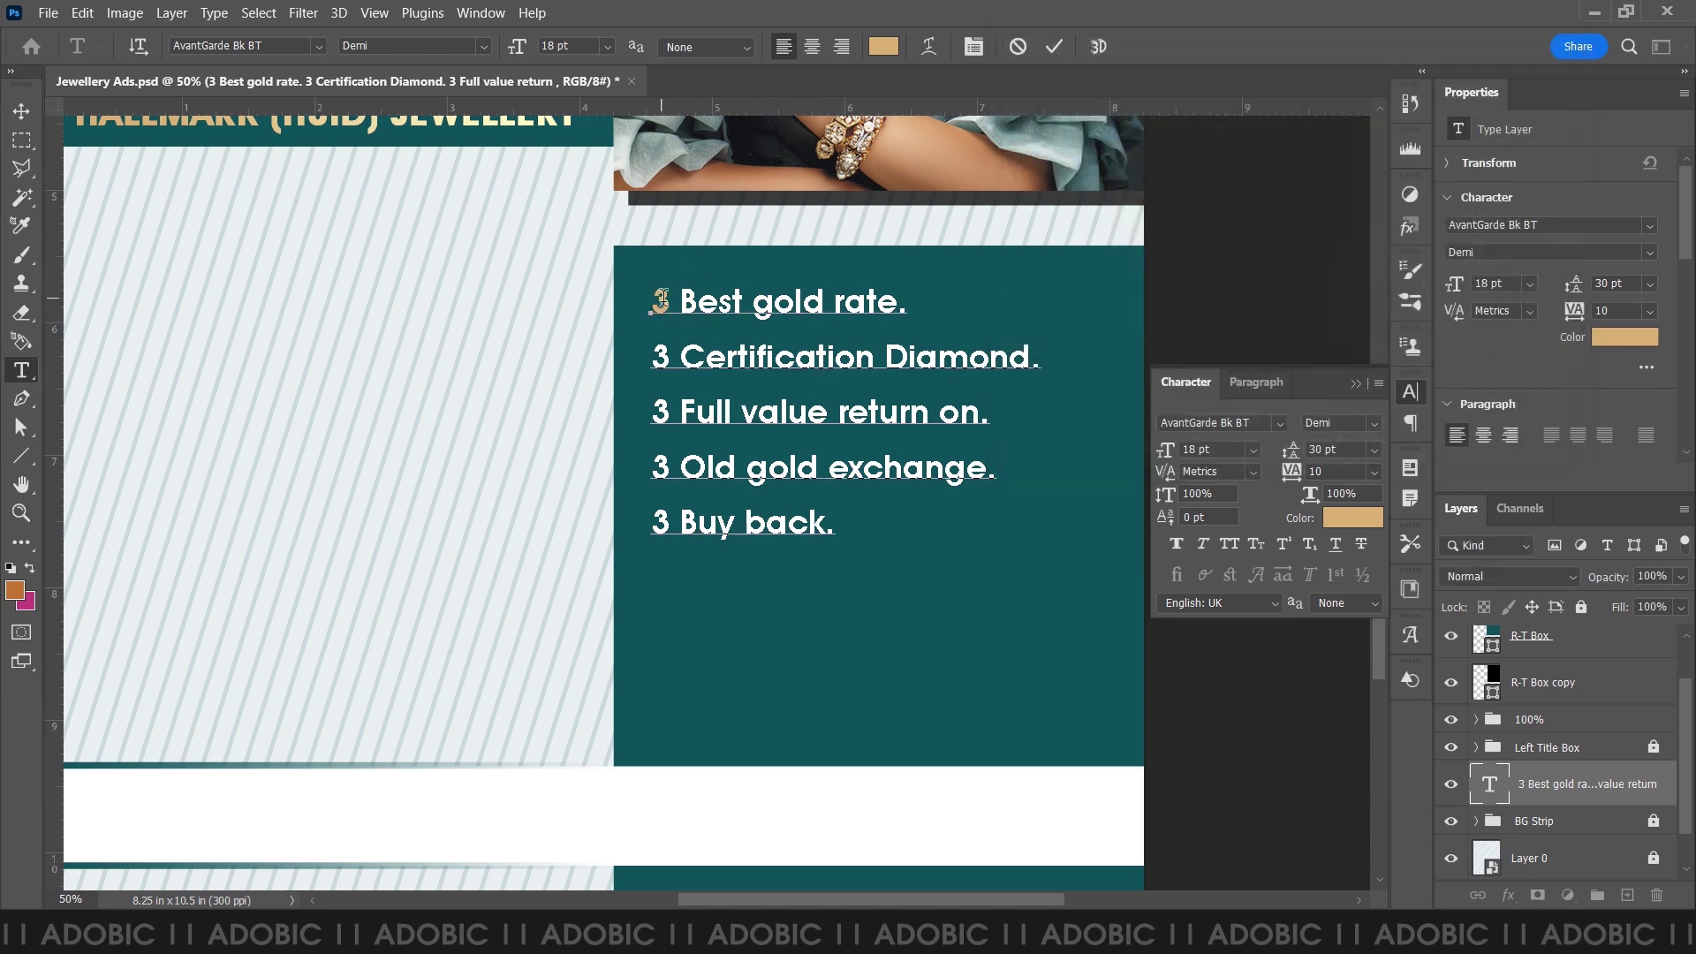
- Turn each leading 3 into a ZapfDingbats BT checkmark, then nudge the checklist left
{"action": "left_click", "coordinate": [269, 46]}
{"action": "type", "text": "zap"}
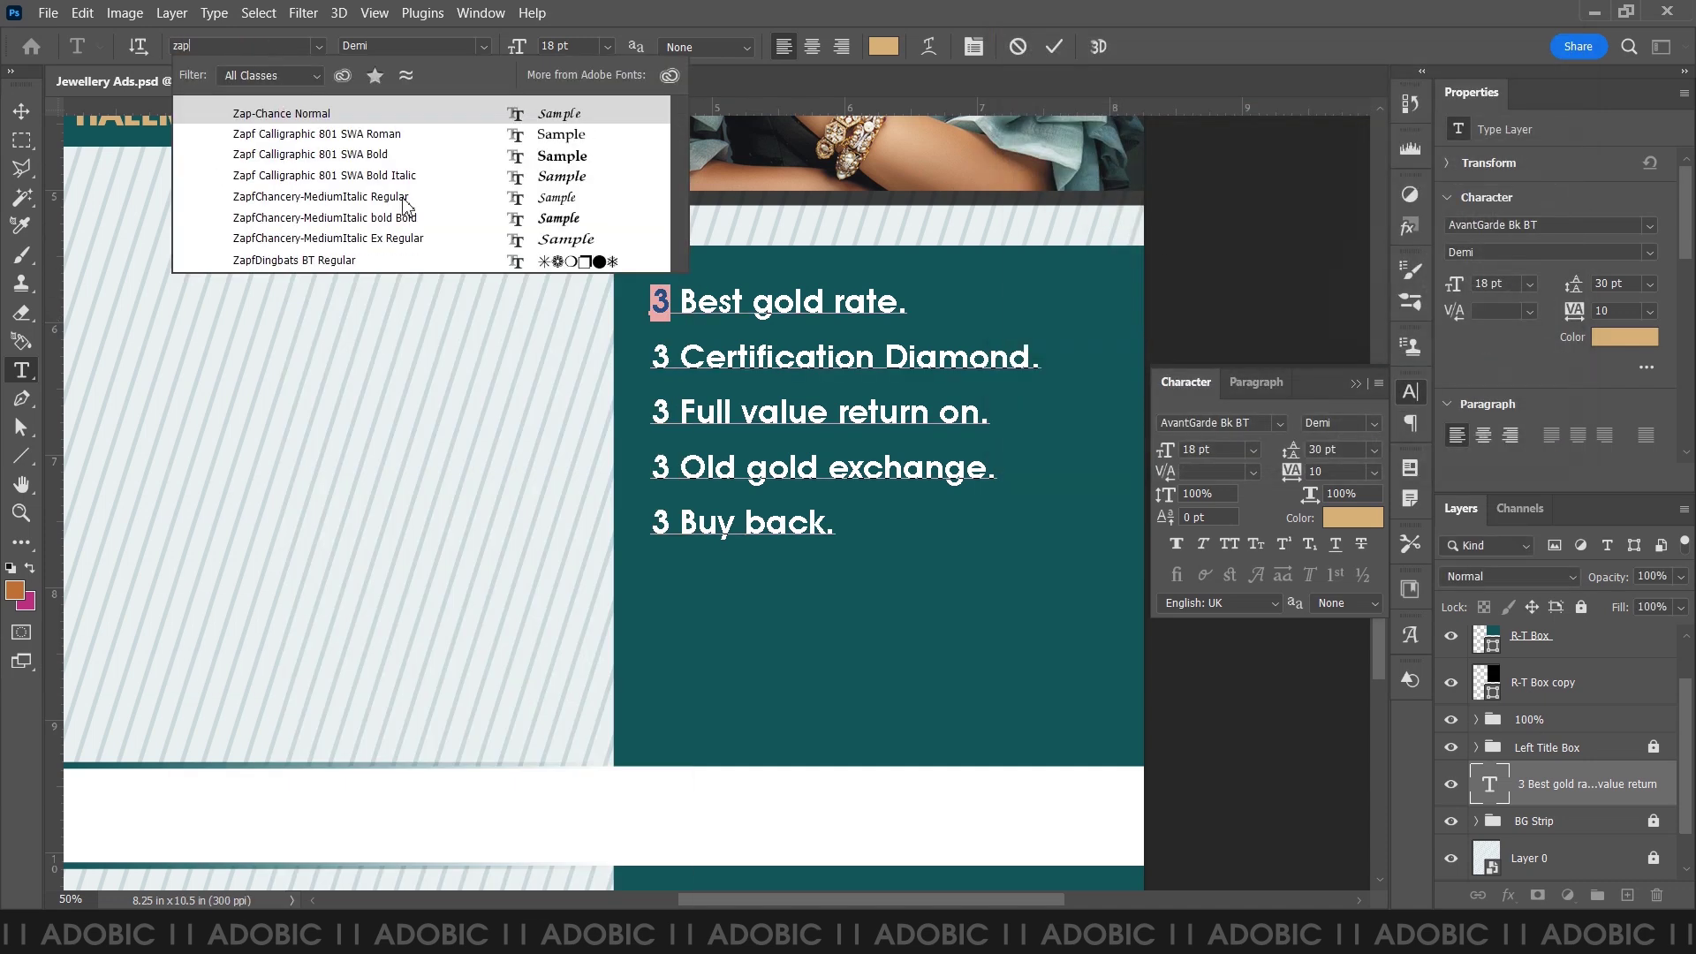
{"action": "left_click", "coordinate": [406, 260]}
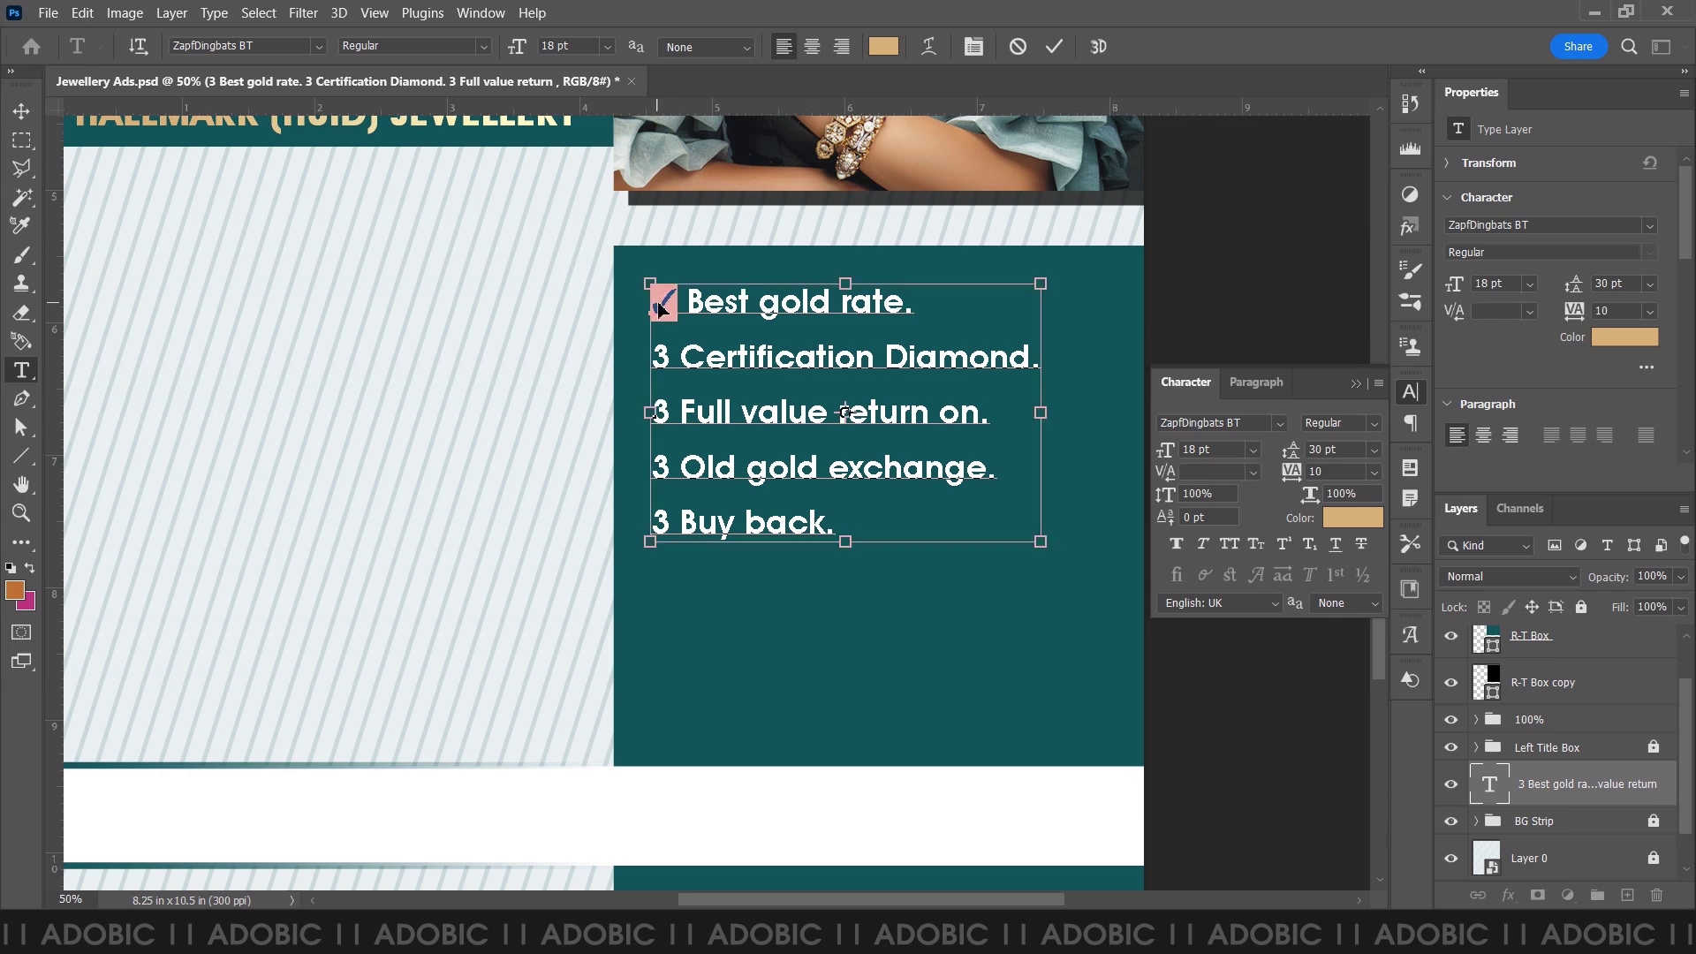
{"action": "left_click", "coordinate": [667, 440]}
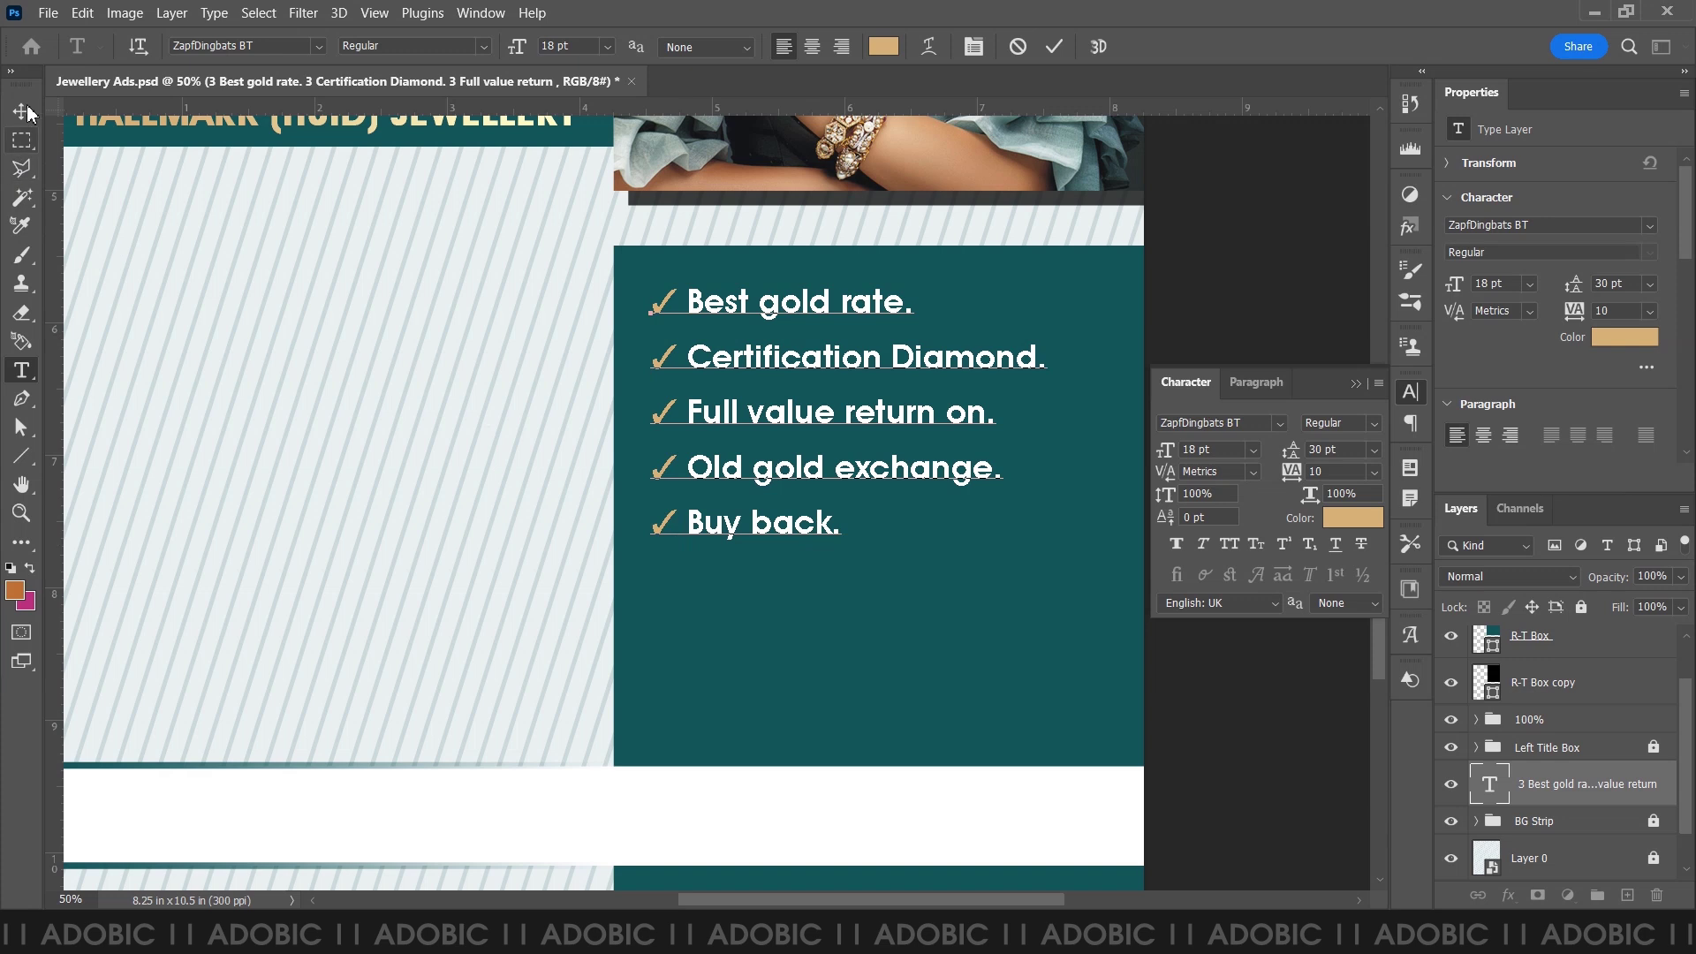
{"action": "left_click", "coordinate": [27, 113]}
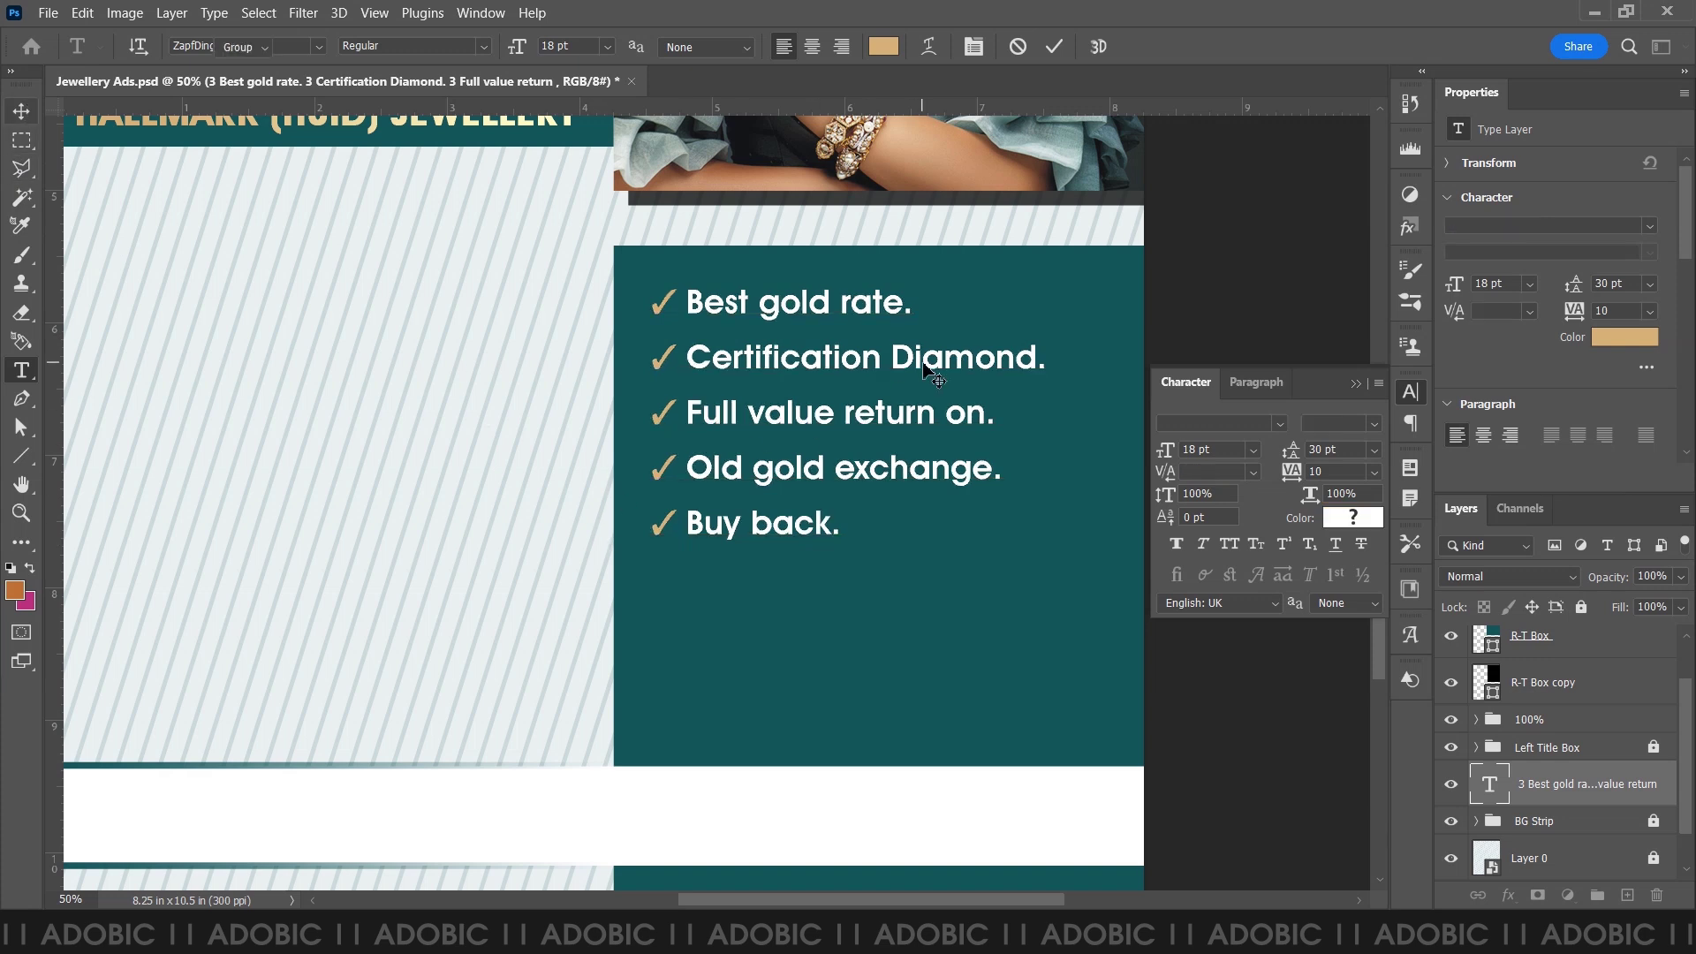
{"action": "key", "text": "Left"}
{"action": "key", "text": "Left"}
{"action": "key", "text": "Left"}
{"action": "key", "text": "Left"}
{"action": "key", "text": "Left"}
{"action": "key", "text": "Left"}
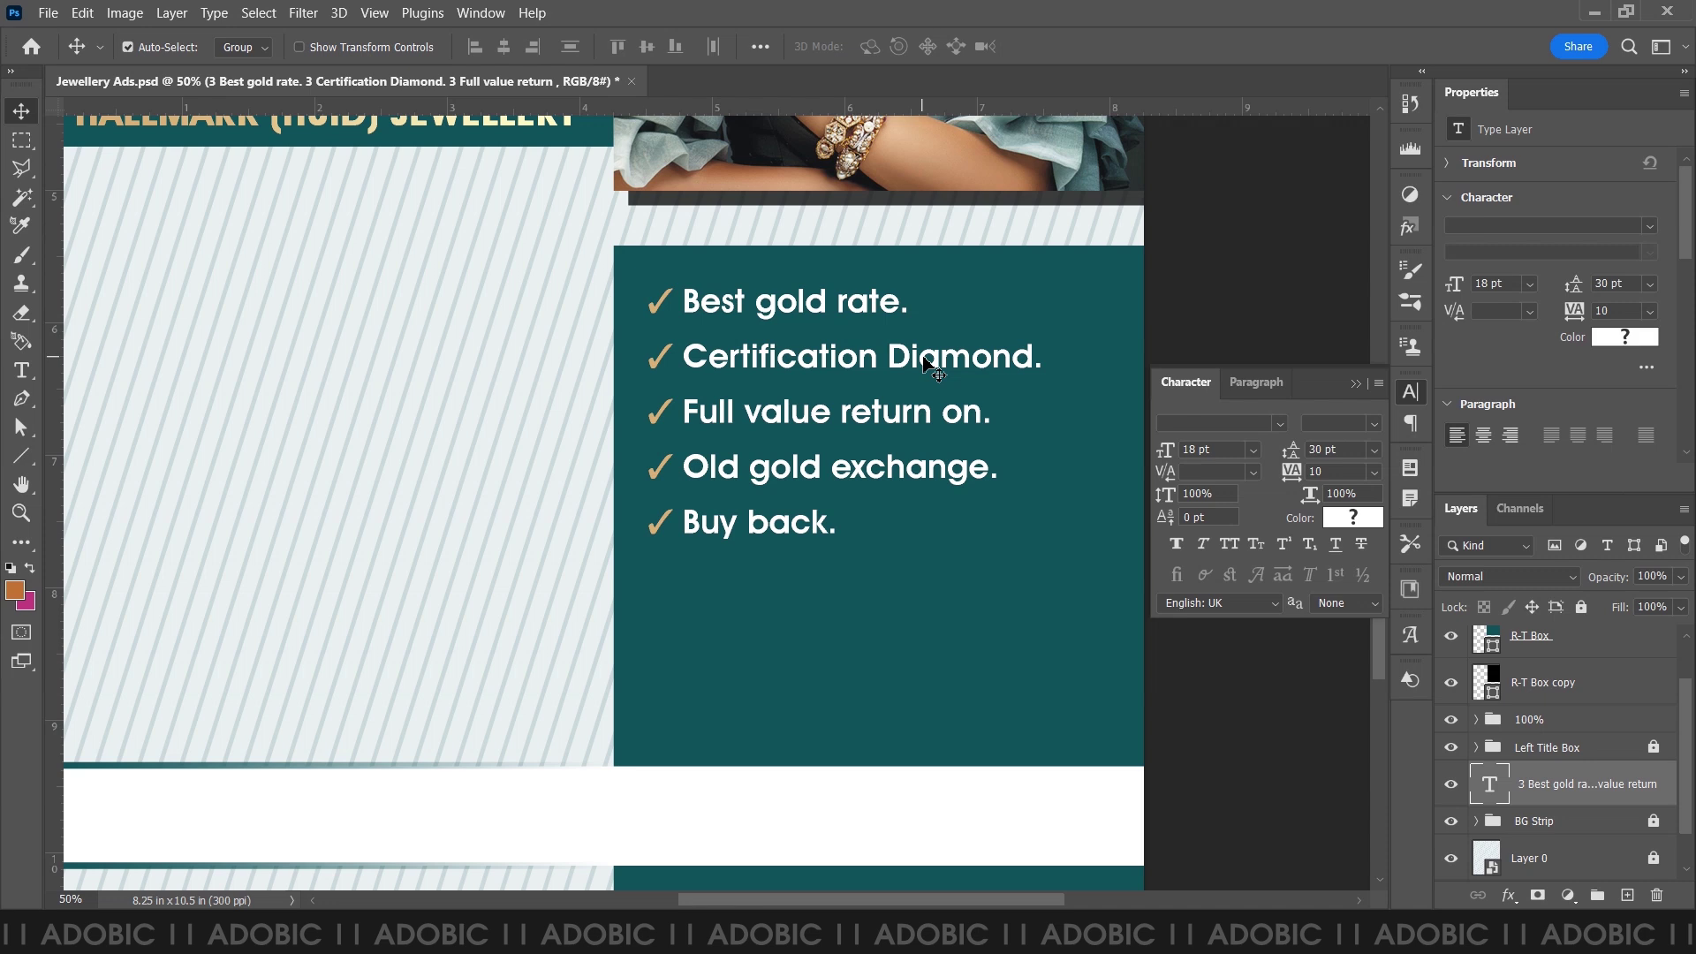
{"action": "key", "text": "alt+Tab"}
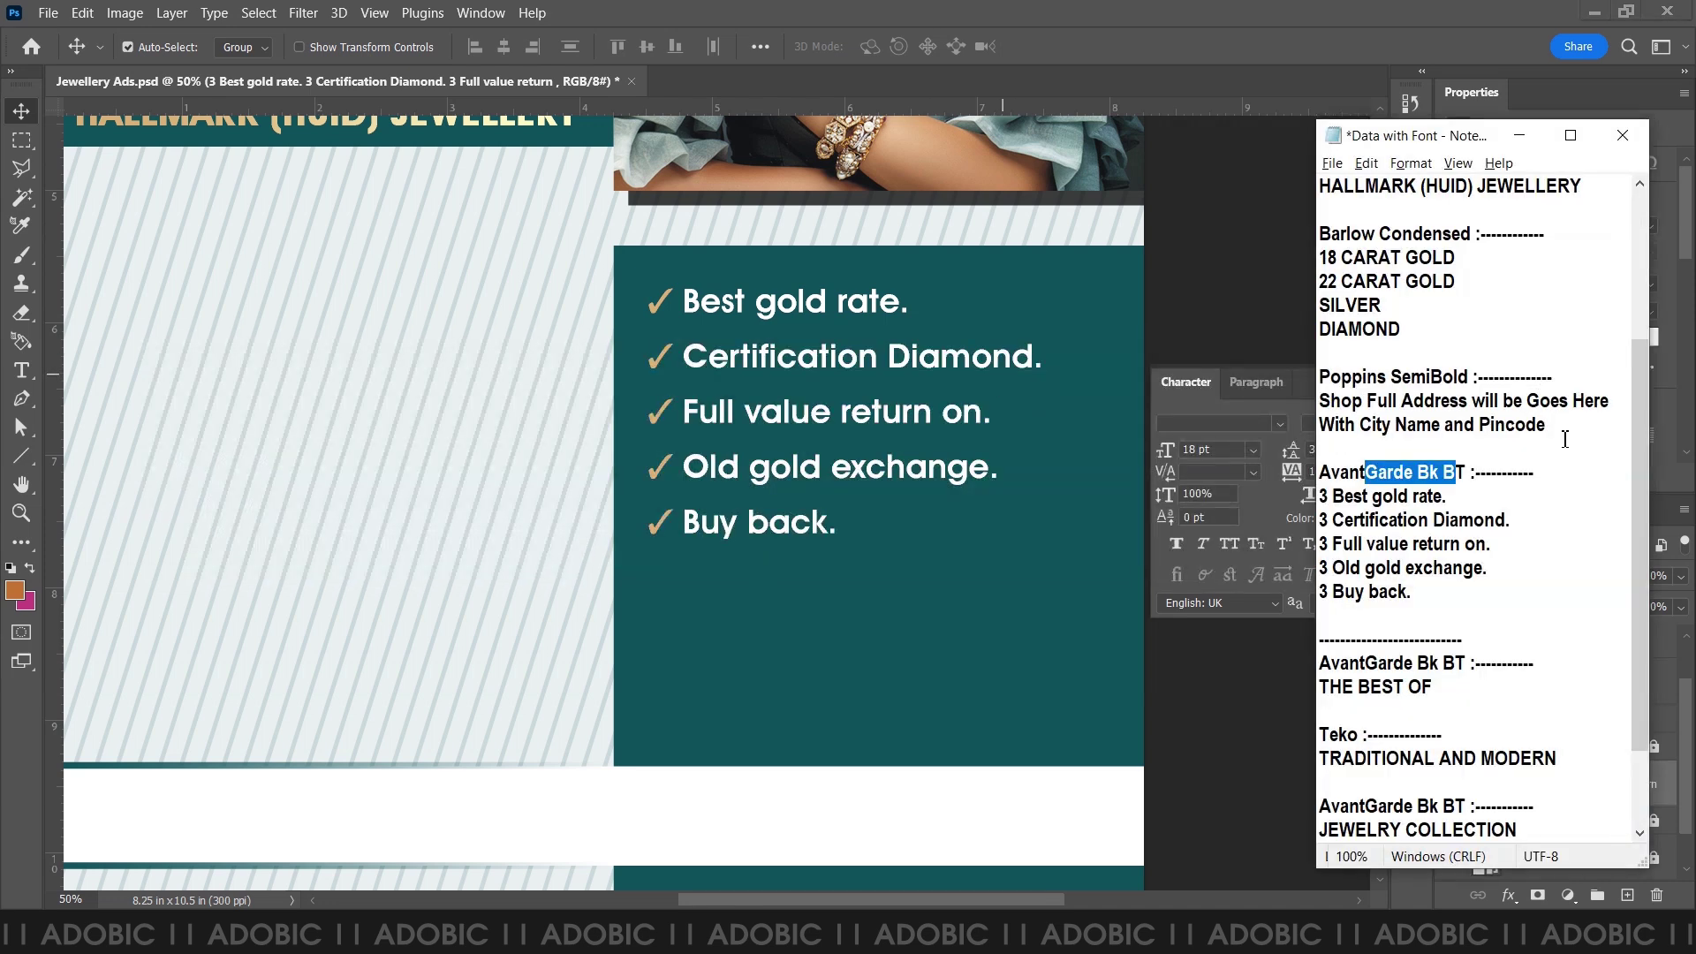
- Add a horizontal text layer reading 'THE BEST OF' below the checklist
{"action": "left_click_drag", "start_coordinate": [1433, 687], "coordinate": [1319, 688]}
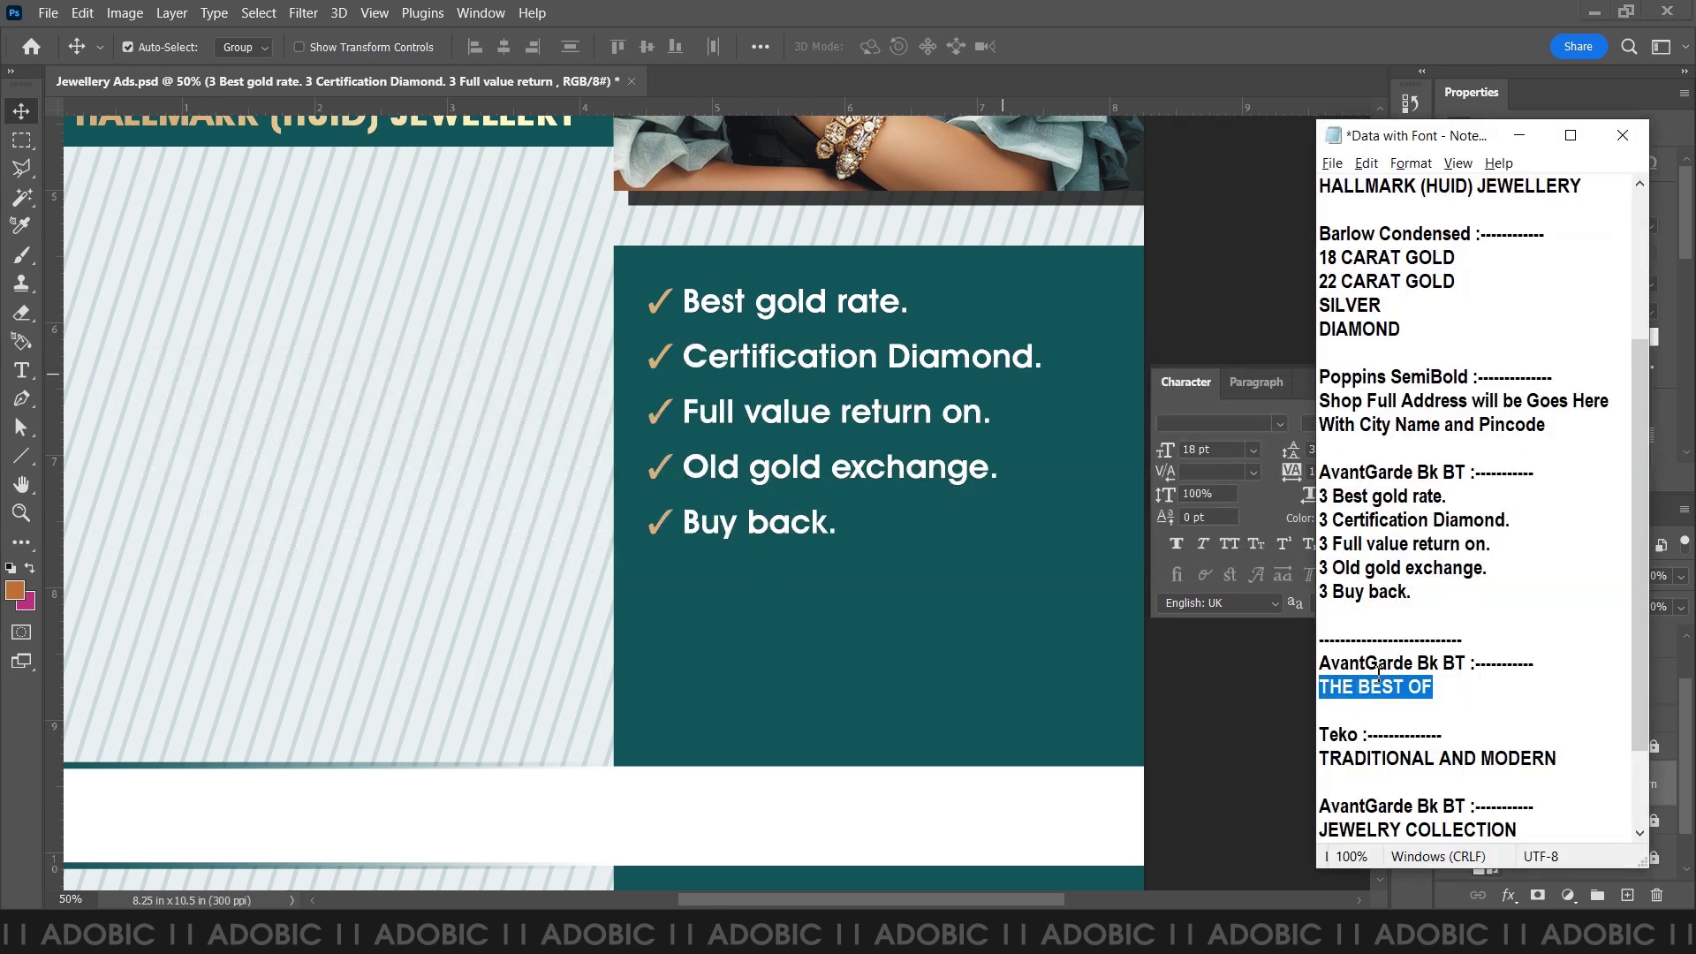
{"action": "left_click", "coordinate": [22, 370]}
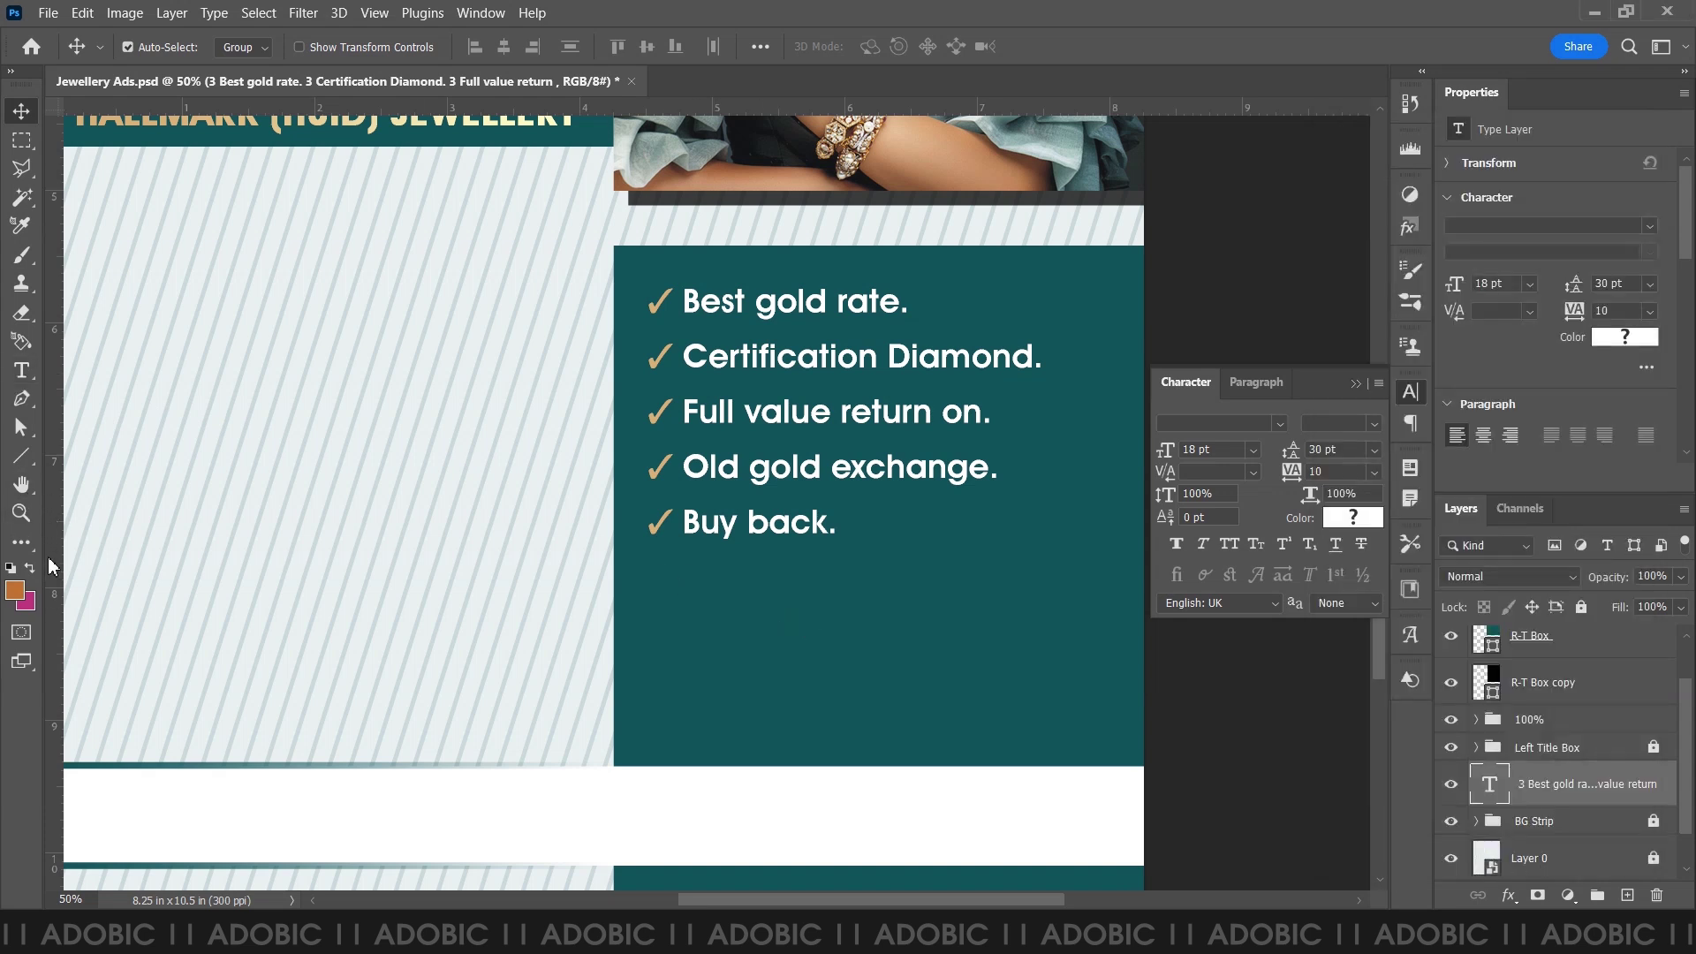
{"action": "right_click", "coordinate": [20, 372]}
{"action": "left_click", "coordinate": [98, 395]}
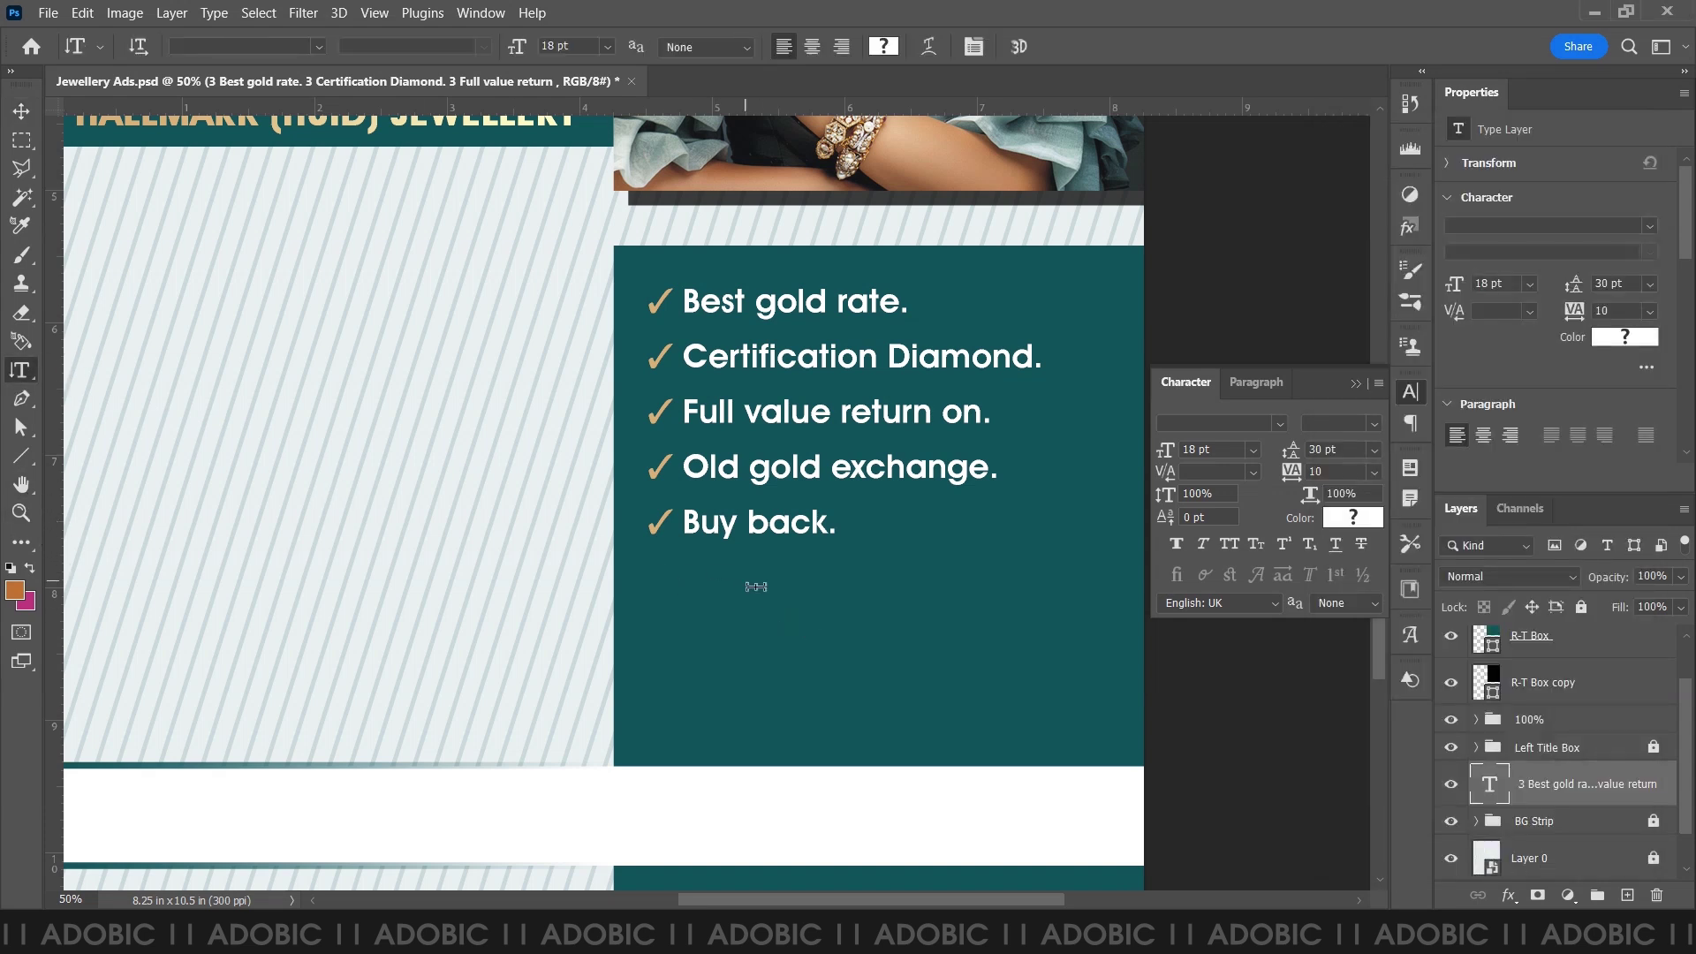
{"action": "right_click", "coordinate": [22, 372]}
{"action": "left_click", "coordinate": [133, 367]}
{"action": "left_click", "coordinate": [793, 612]}
{"action": "type", "text": "THE BEST OF"}
- Set 'THE BEST OF' in AvantGarde Bk BT Demi and move it down and left
{"action": "key", "text": "alt+Tab"}
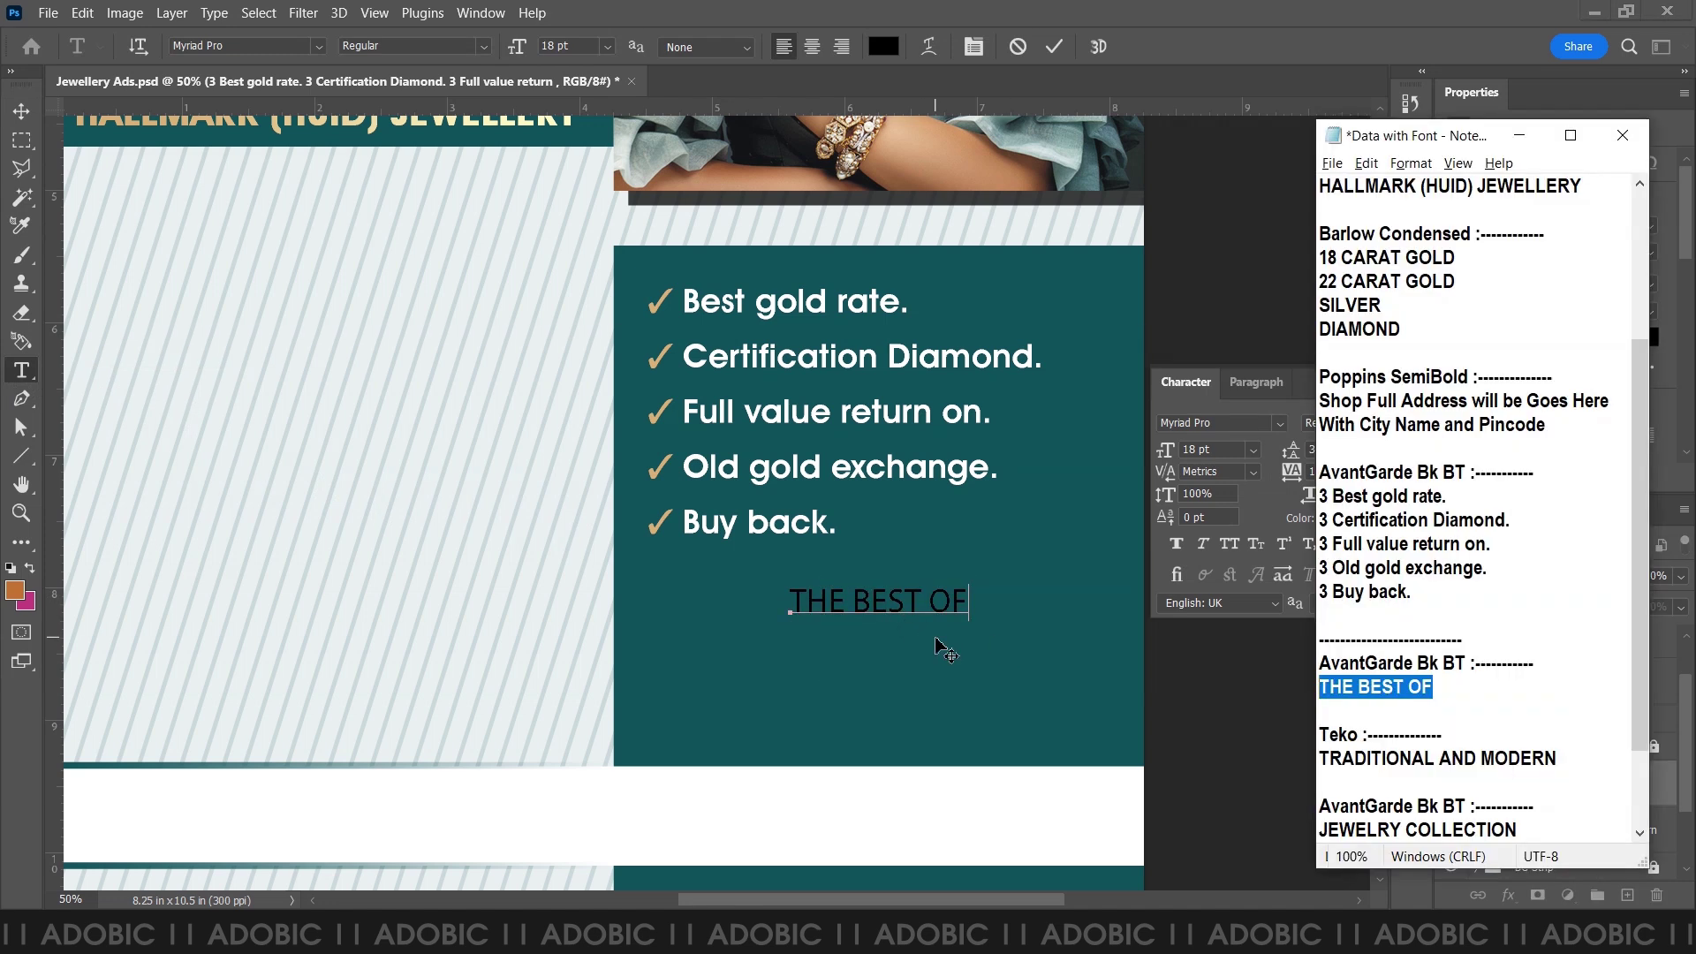
{"action": "key", "text": "alt+Tab"}
{"action": "key", "text": "ctrl+a"}
{"action": "left_click", "coordinate": [318, 46]}
{"action": "type", "text": "avant"}
{"action": "key", "text": "Down"}
{"action": "key", "text": "Return"}
{"action": "key", "text": "ctrl+Return"}
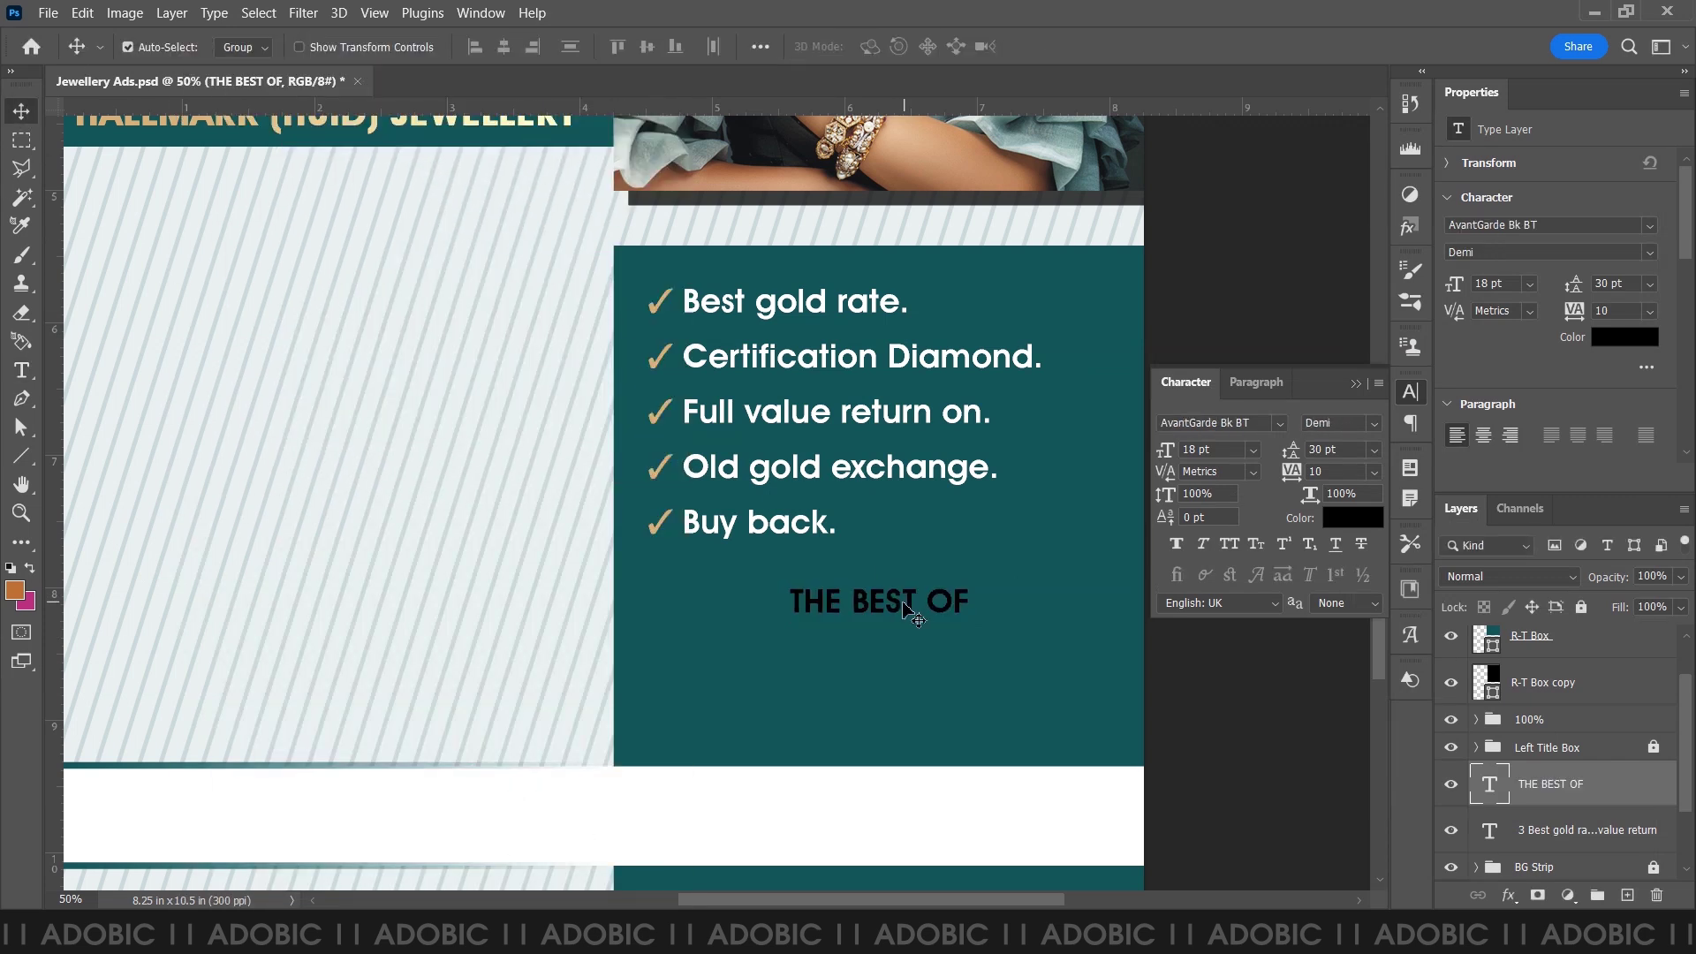
{"action": "left_click_drag", "start_coordinate": [907, 604], "coordinate": [887, 619]}
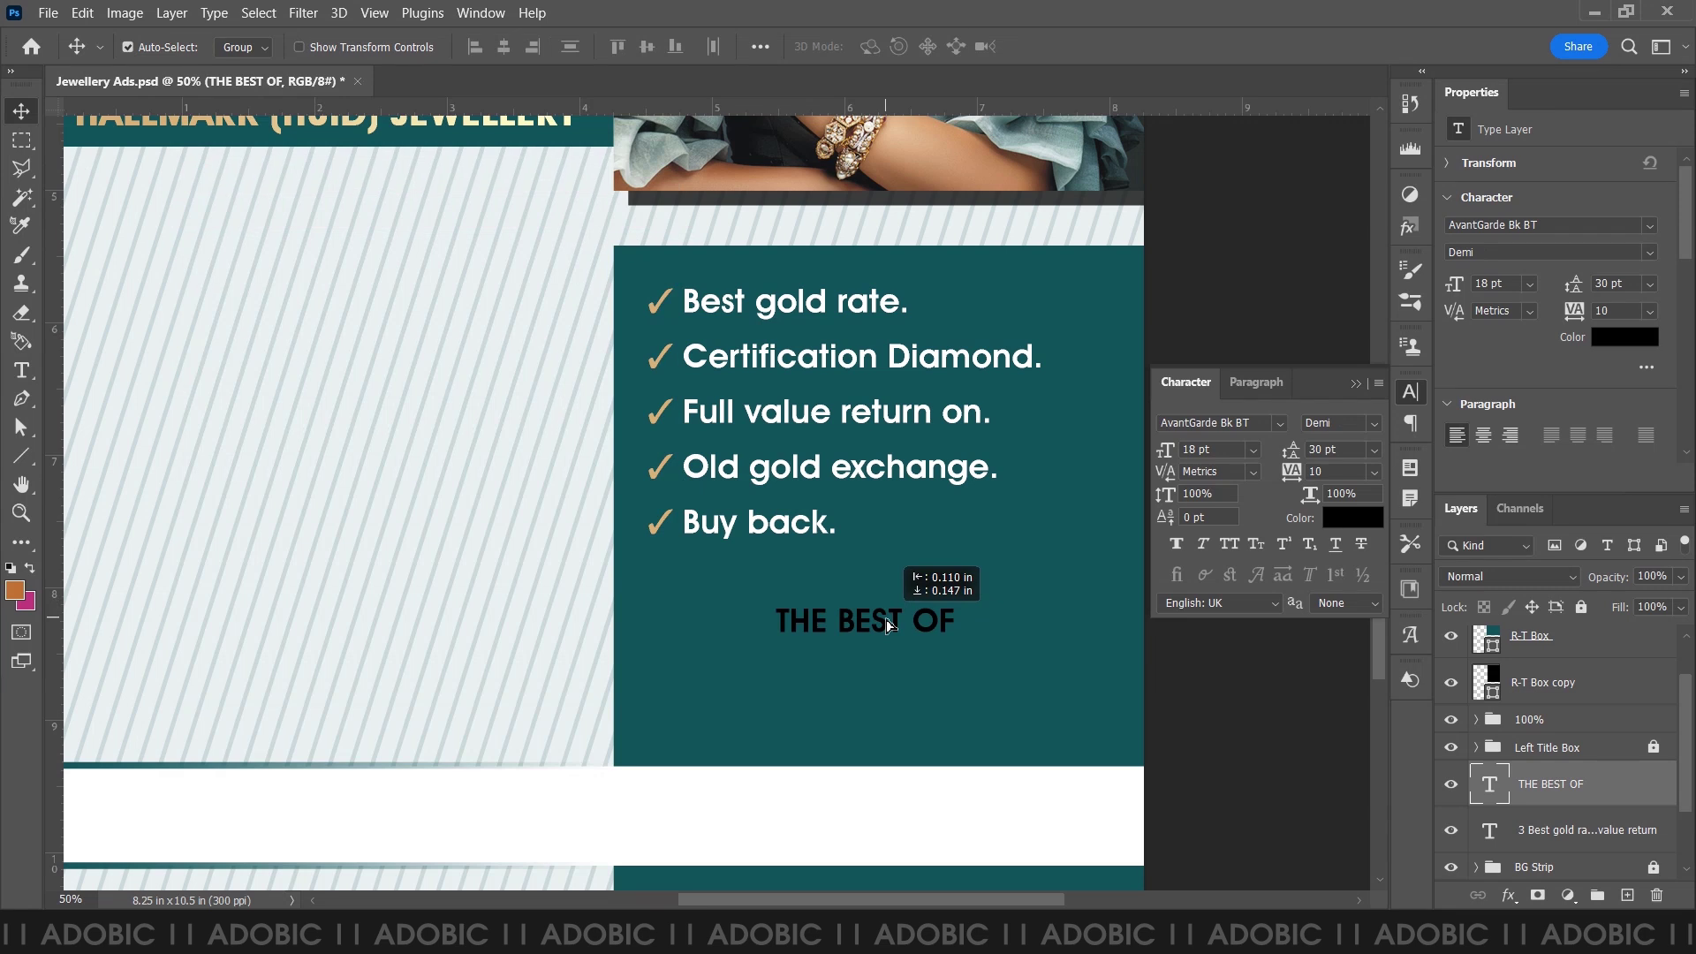
- Centre THE BEST OF on the R-T Box and nudge it and the checklist up
{"action": "scroll", "coordinate": [1585, 697], "scroll_direction": "up", "scroll_amount": 1}
{"action": "left_click", "coordinate": [1586, 692]}
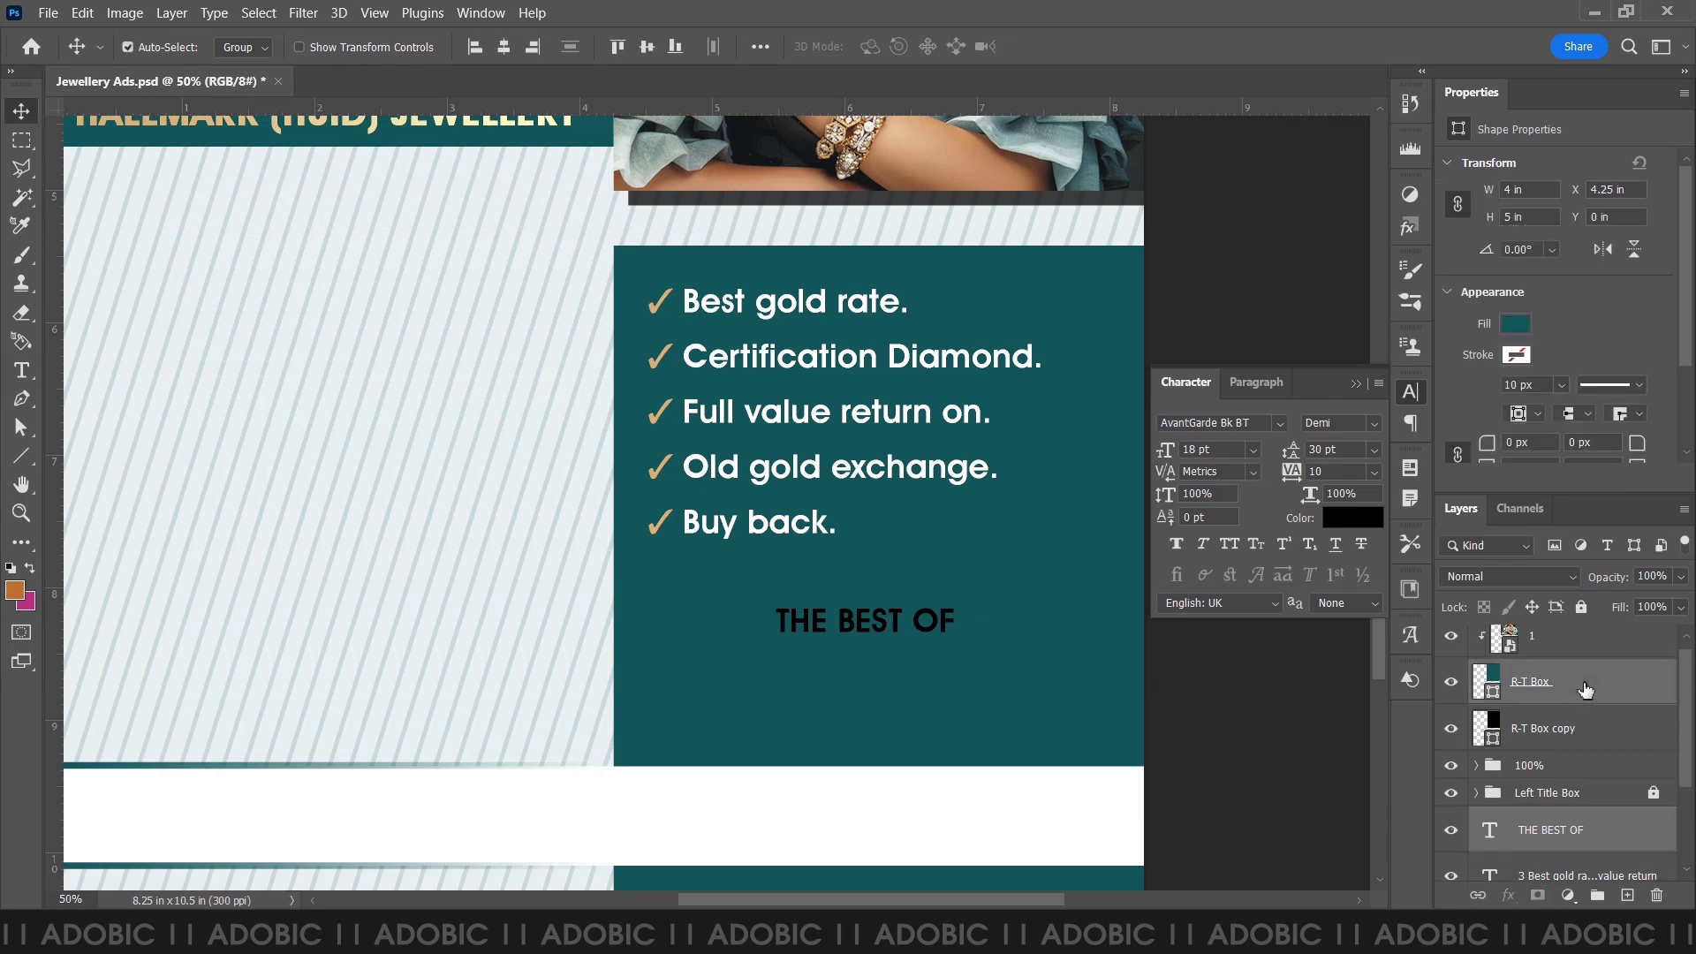
{"action": "left_click", "coordinate": [503, 46]}
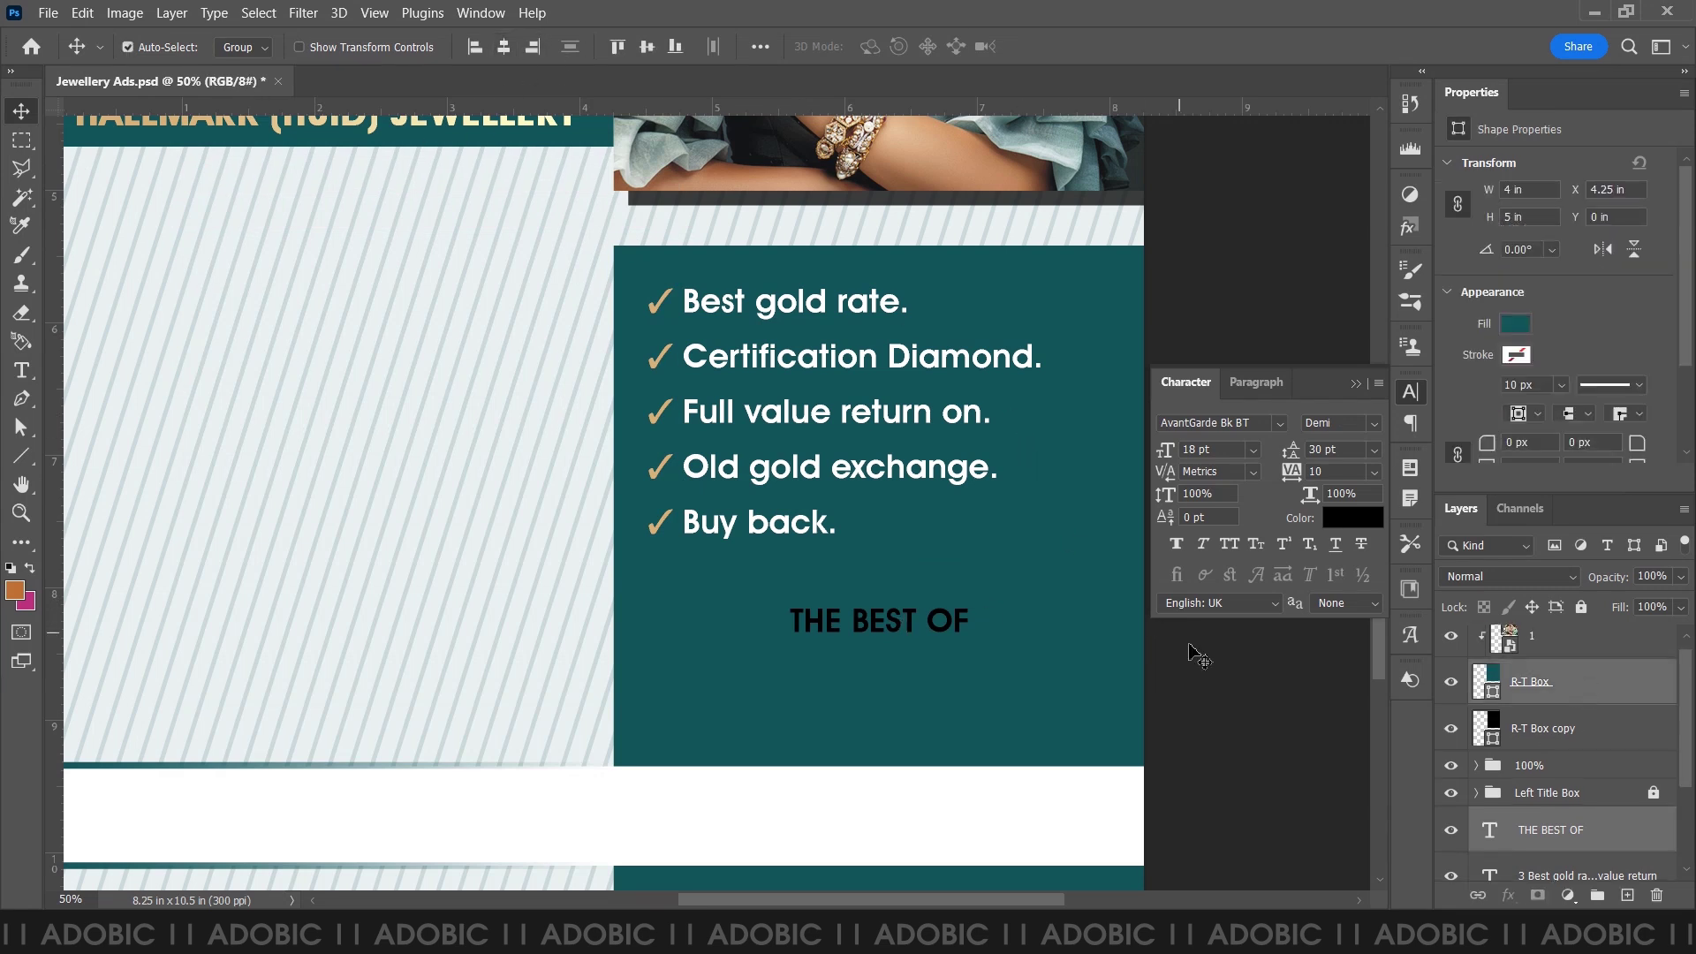
{"action": "left_click", "coordinate": [1314, 704]}
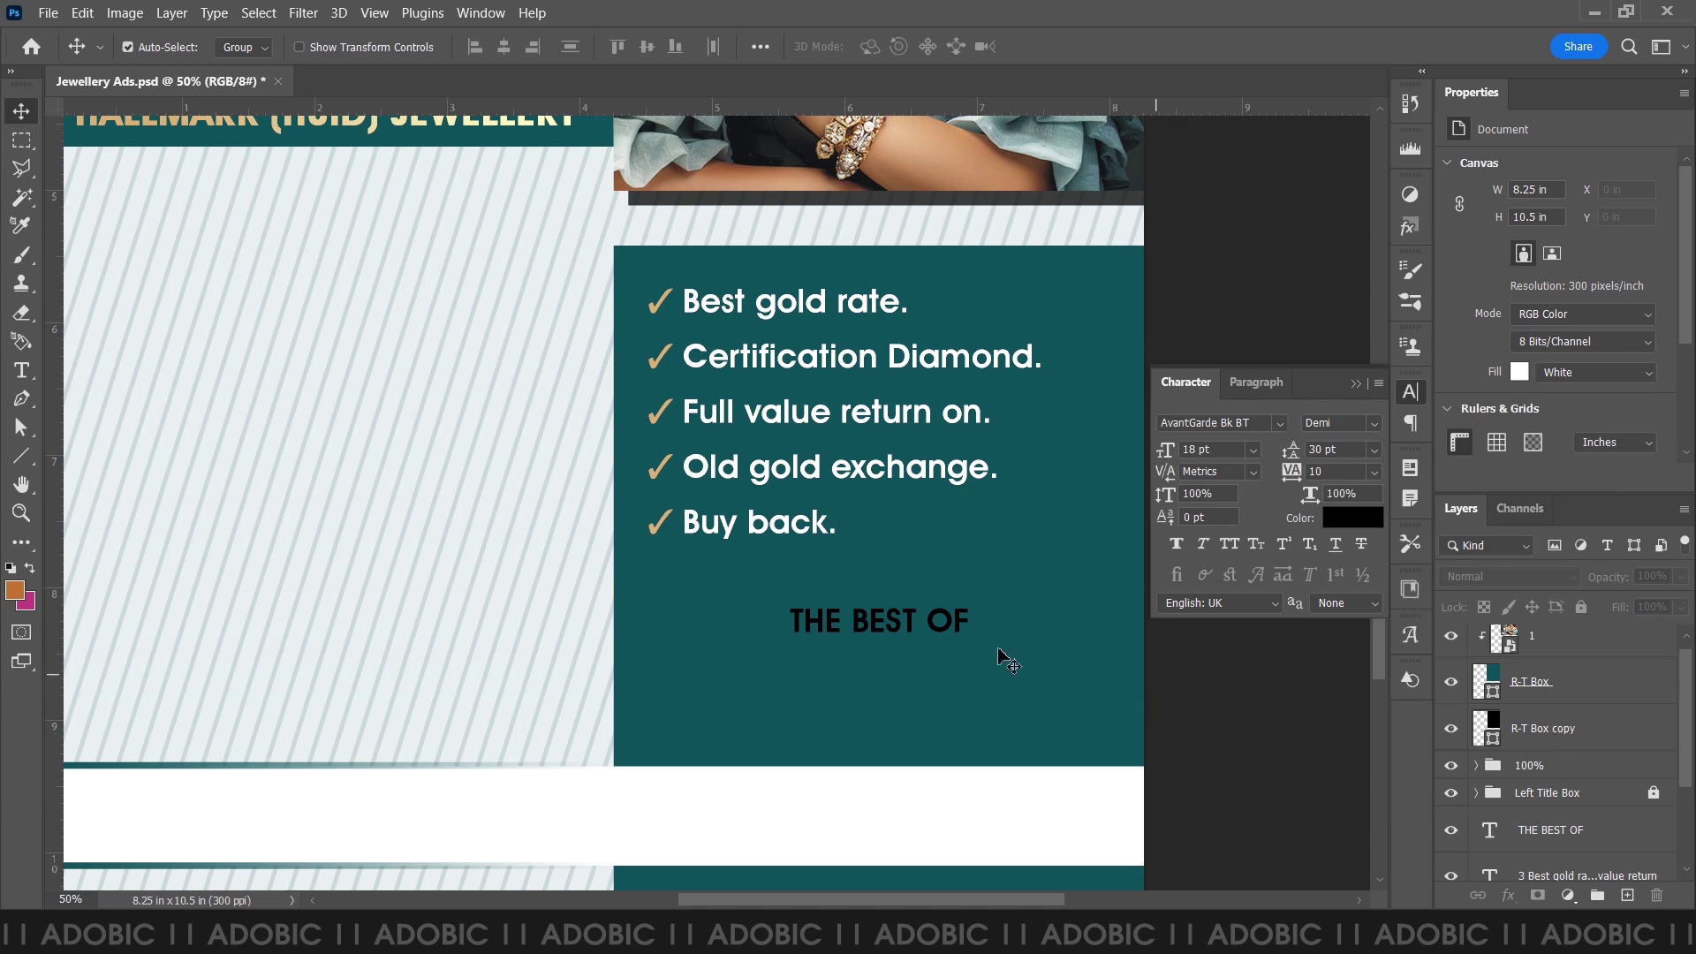
{"action": "left_click", "coordinate": [949, 625]}
{"action": "key", "text": "shift+Up"}
{"action": "key", "text": "shift+Up"}
{"action": "left_click", "coordinate": [1564, 873]}
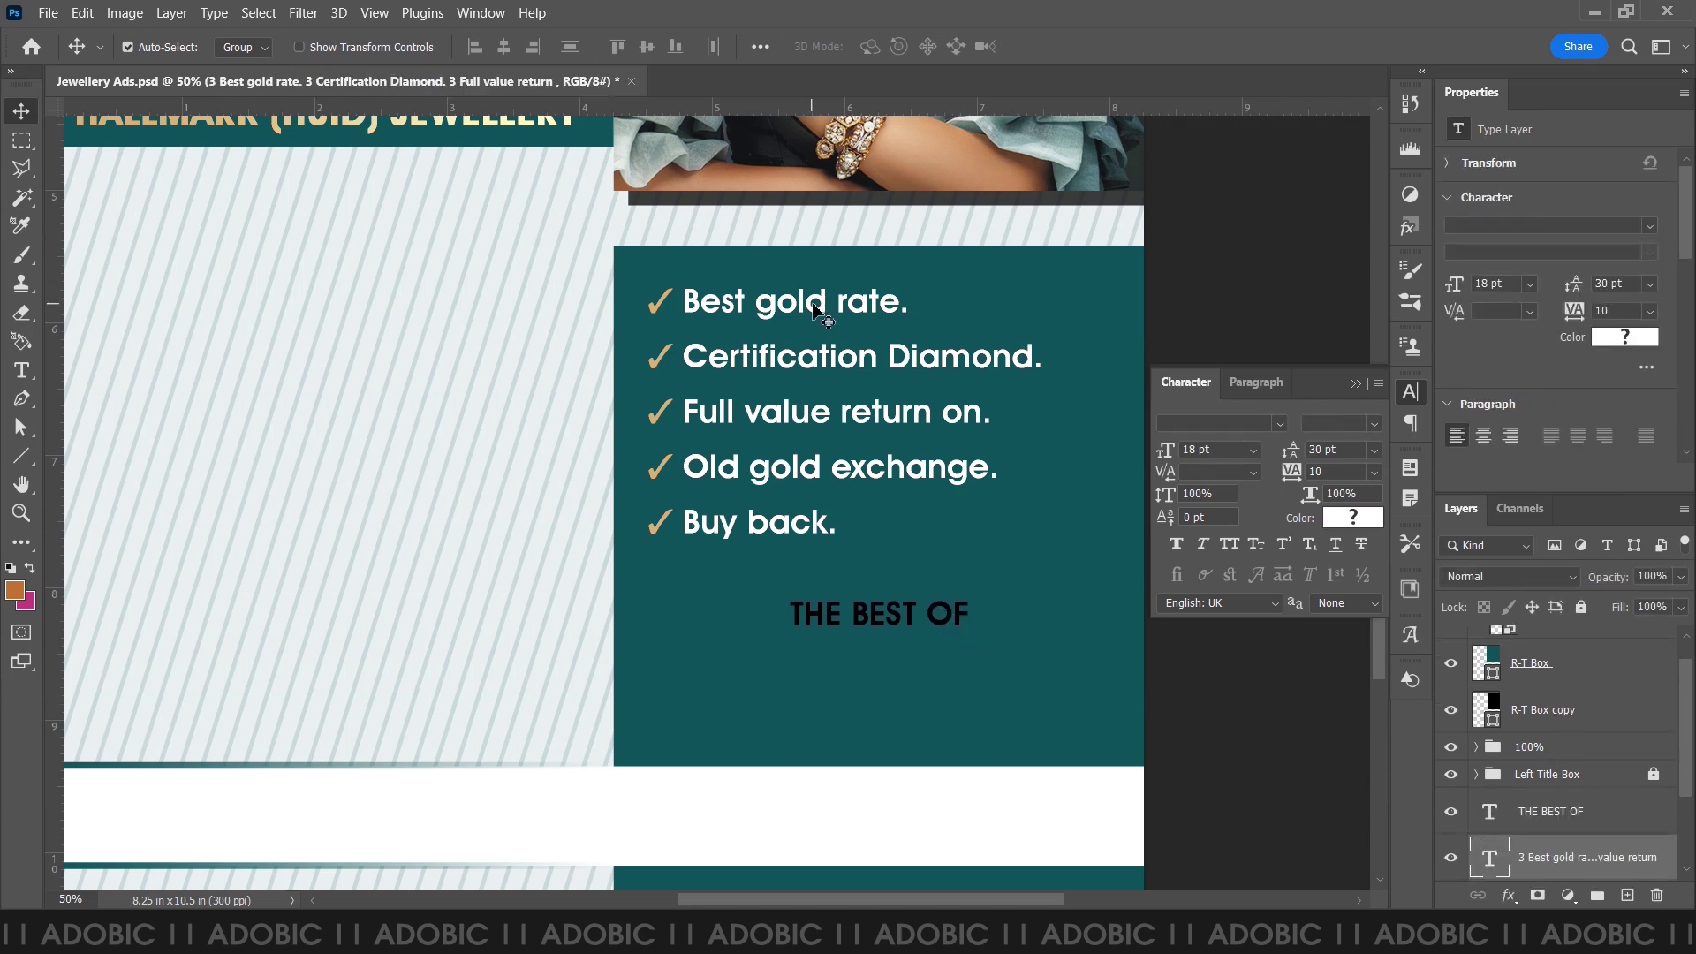
{"action": "key", "text": "shift+Up"}
- Make THE BEST OF centre-aligned text at 20 pt
{"action": "double_click", "coordinate": [1483, 863]}
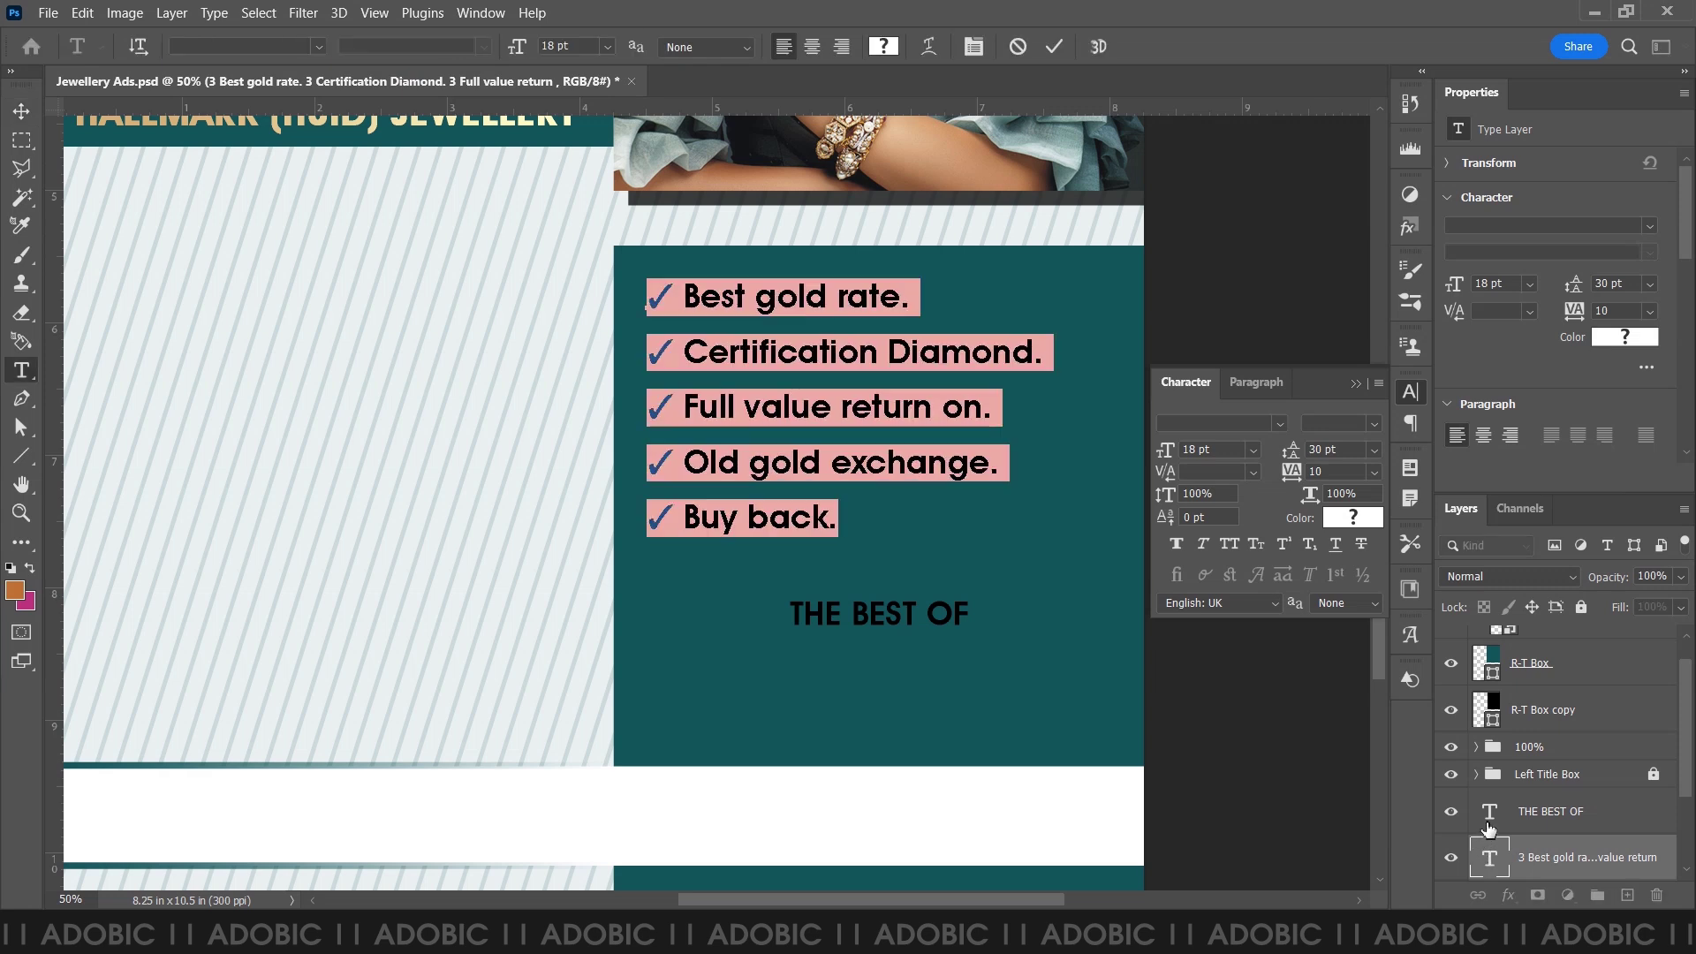
{"action": "double_click", "coordinate": [1490, 811]}
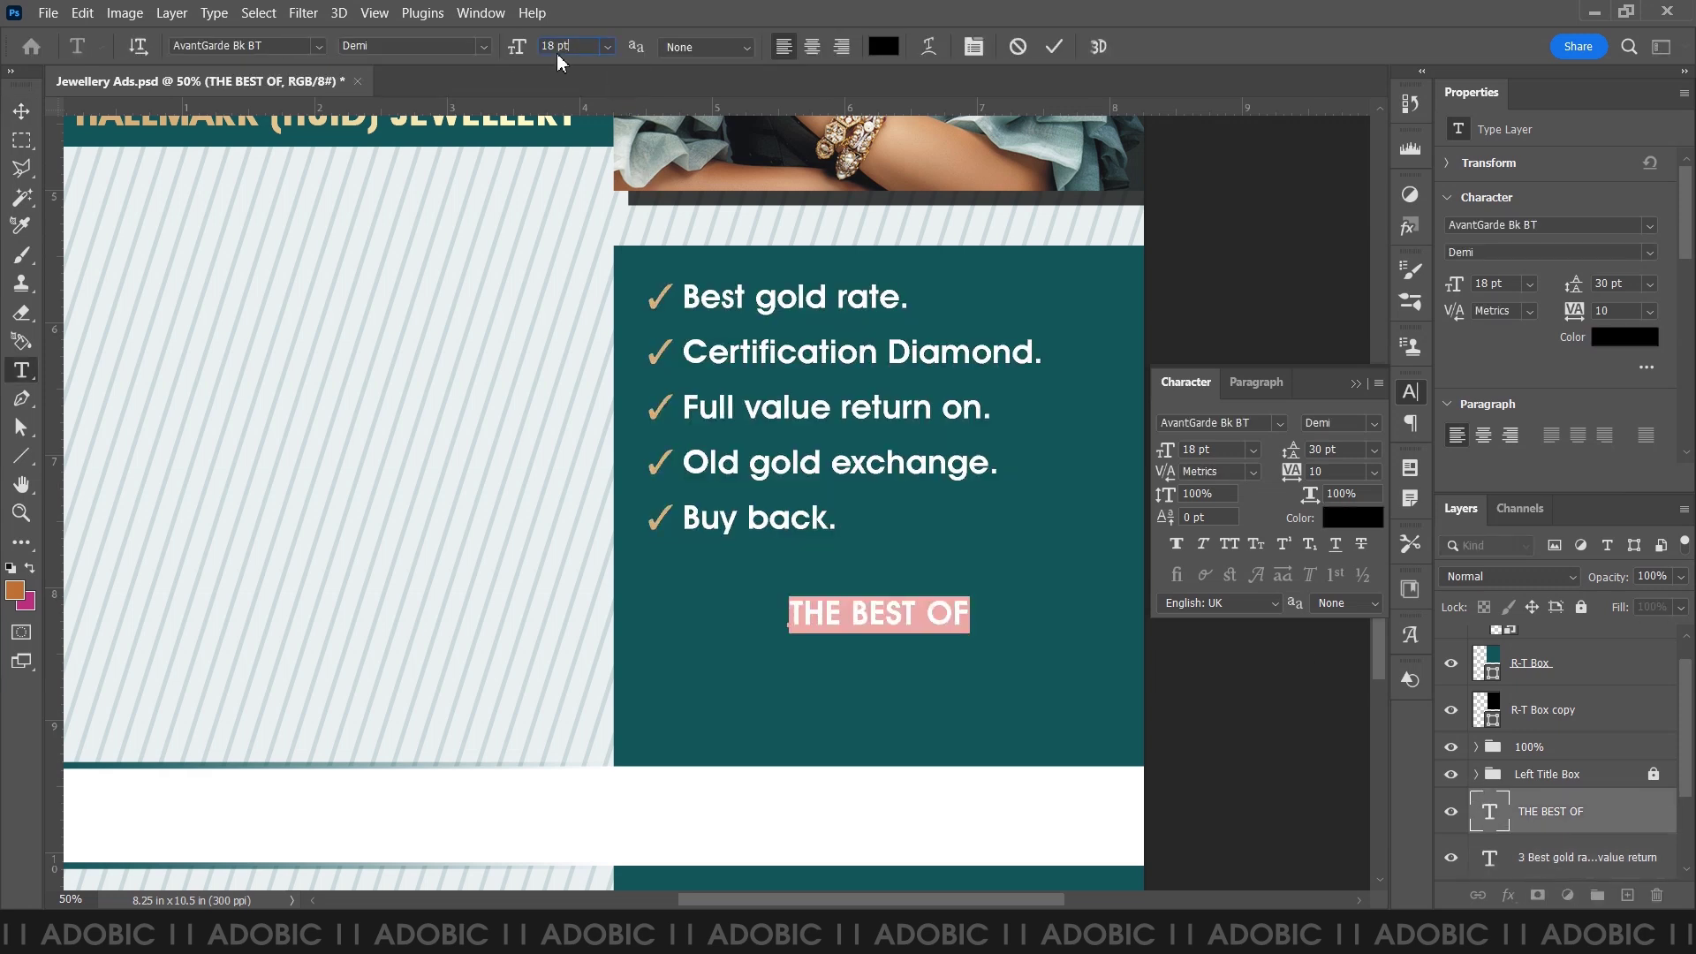
{"action": "left_click", "coordinate": [812, 46]}
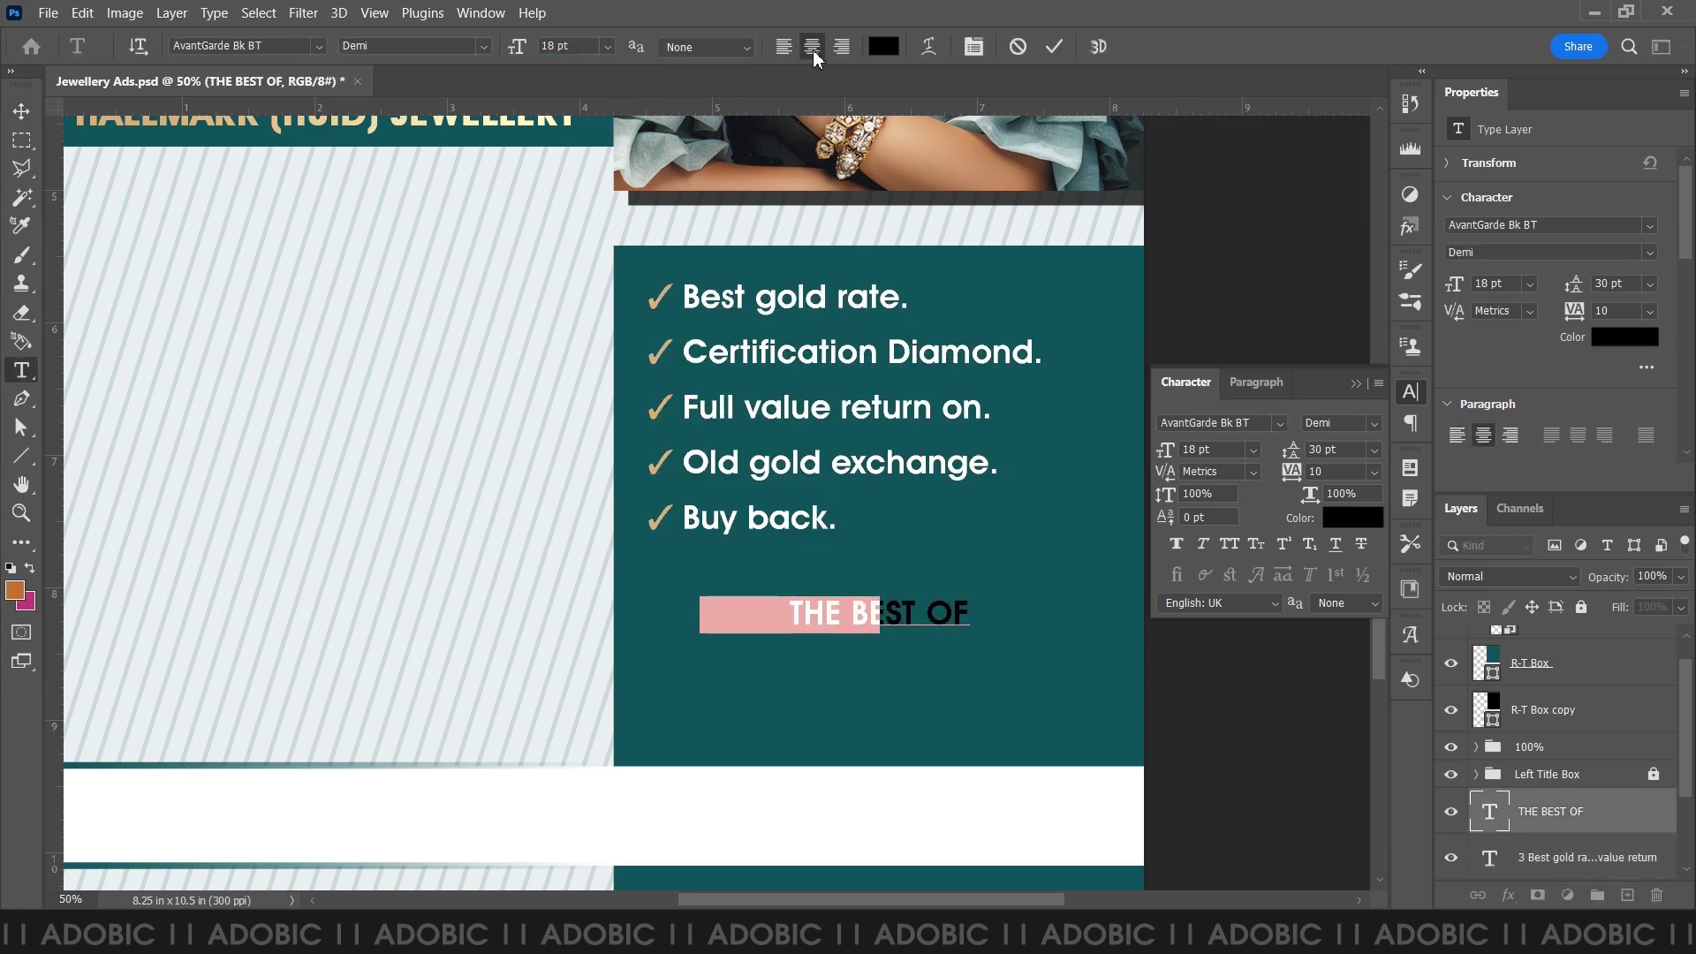
{"action": "type", "text": "20"}
{"action": "scroll", "coordinate": [592, 46], "scroll_direction": "up", "scroll_amount": 2}
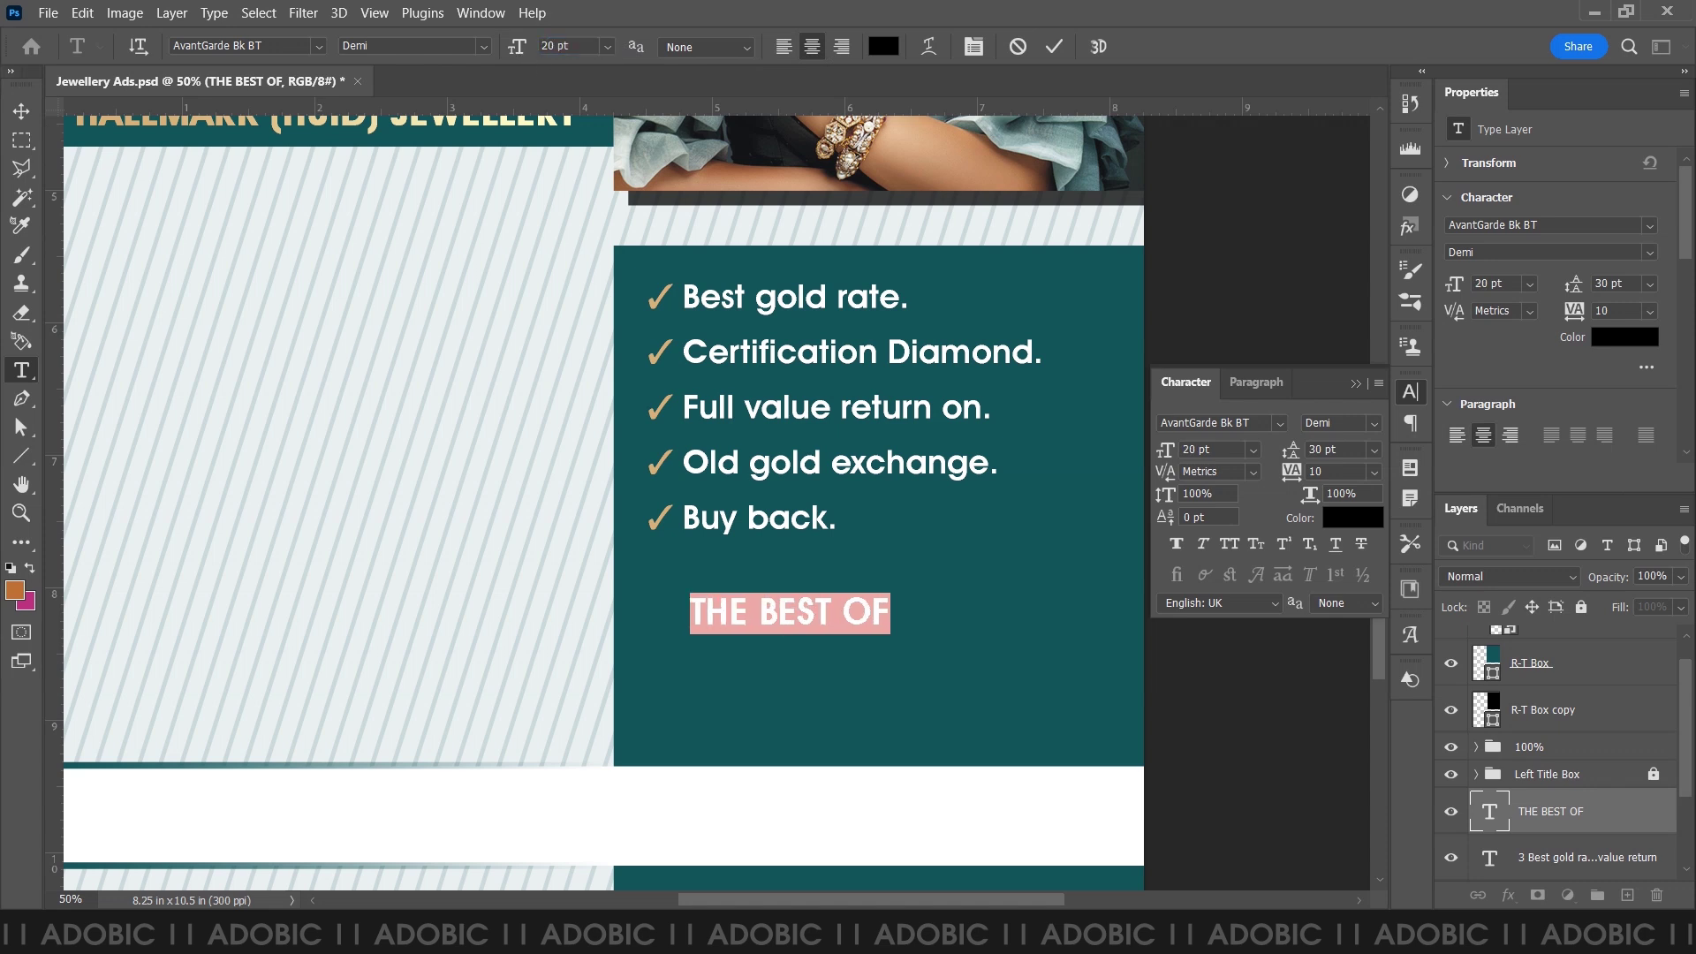
{"action": "left_click", "coordinate": [22, 110]}
- Re-centre THE BEST OF on the teal box and move the checklist layer above it
{"action": "left_click", "coordinate": [1566, 678], "text": "ctrl"}
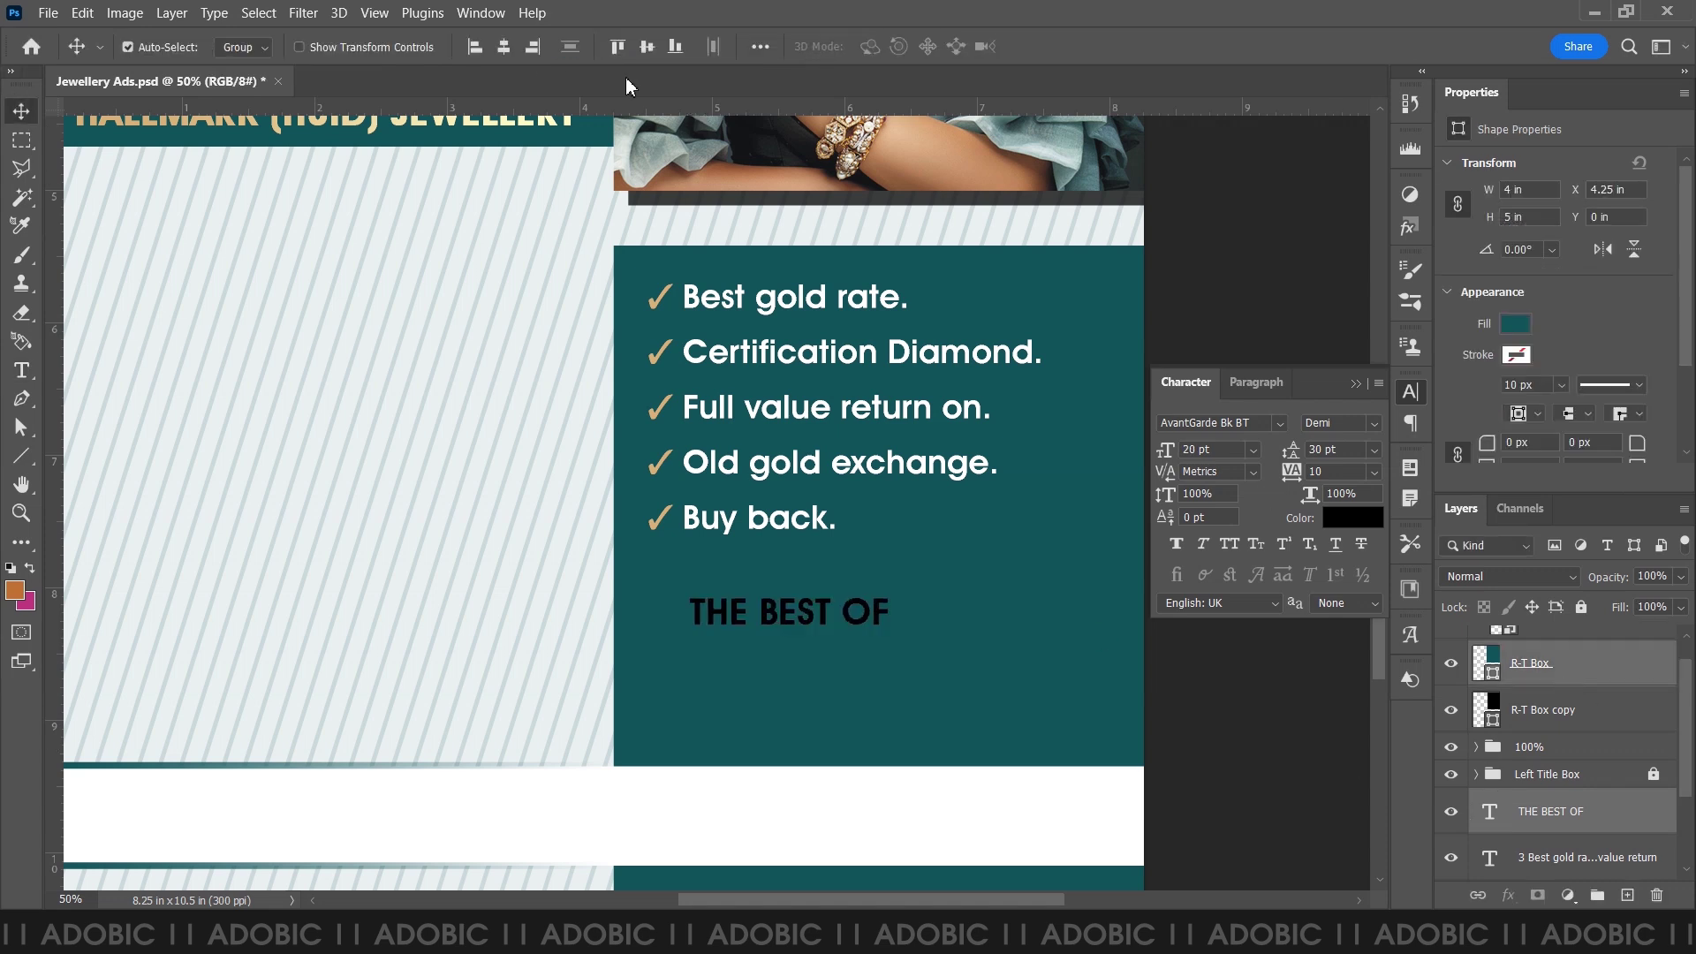
{"action": "left_click", "coordinate": [503, 46]}
{"action": "left_click", "coordinate": [880, 368]}
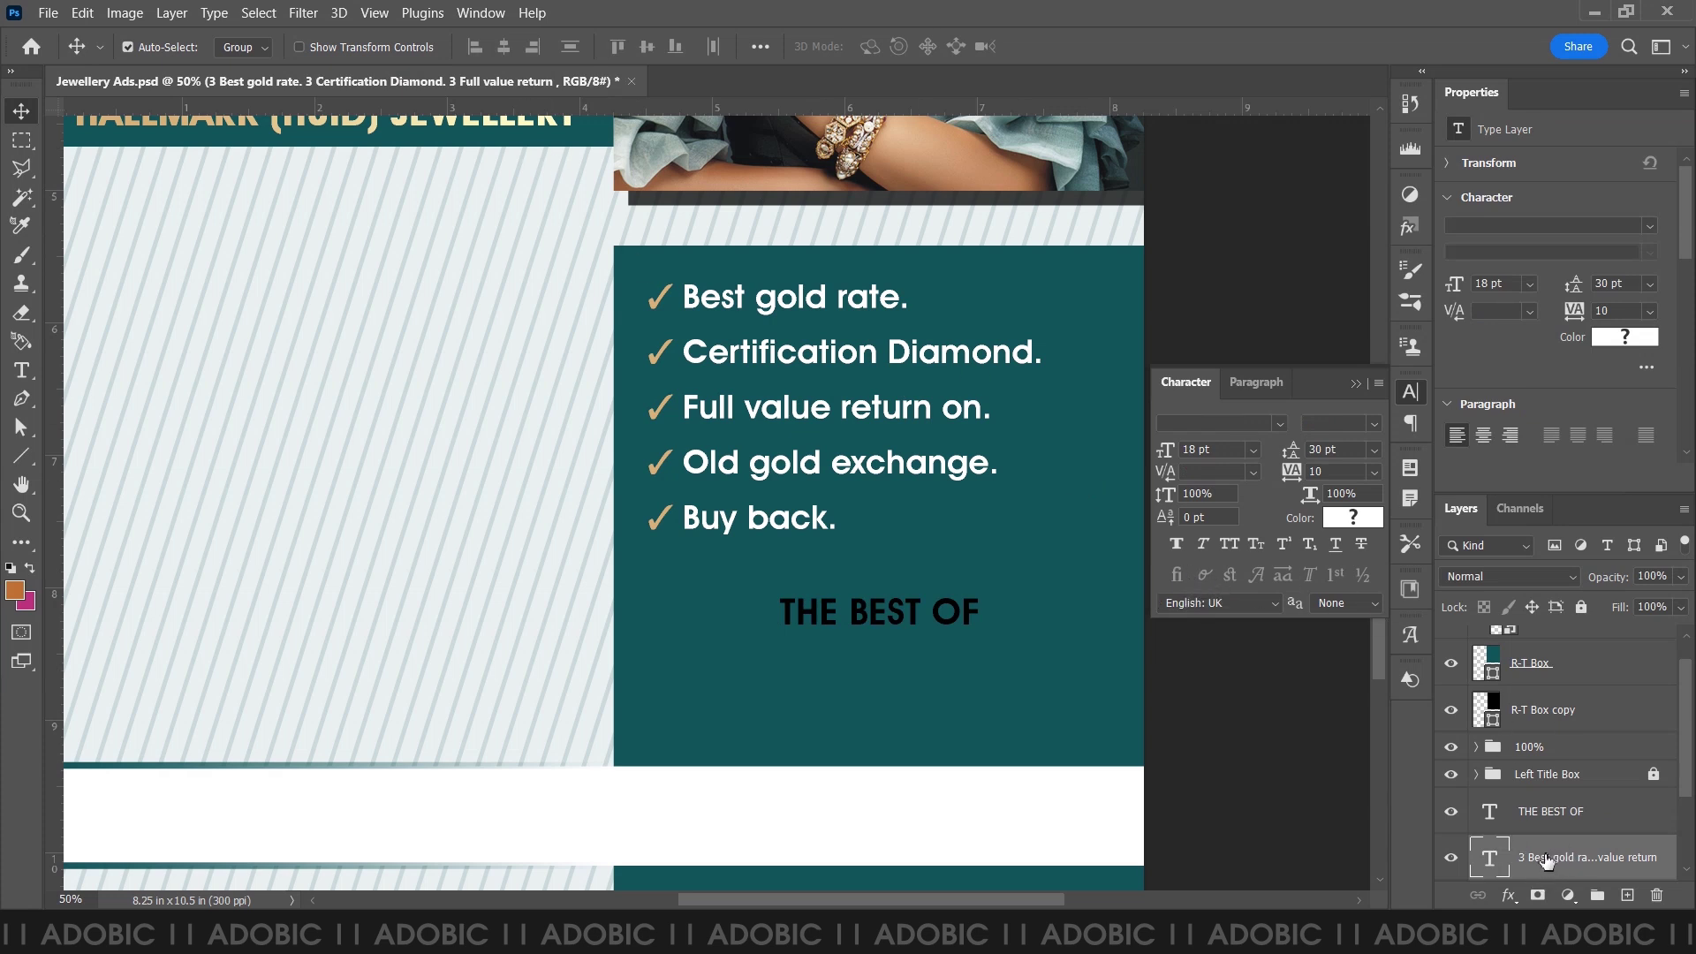
{"action": "left_click_drag", "start_coordinate": [1546, 861], "coordinate": [1546, 808]}
{"action": "double_click", "coordinate": [1490, 811]}
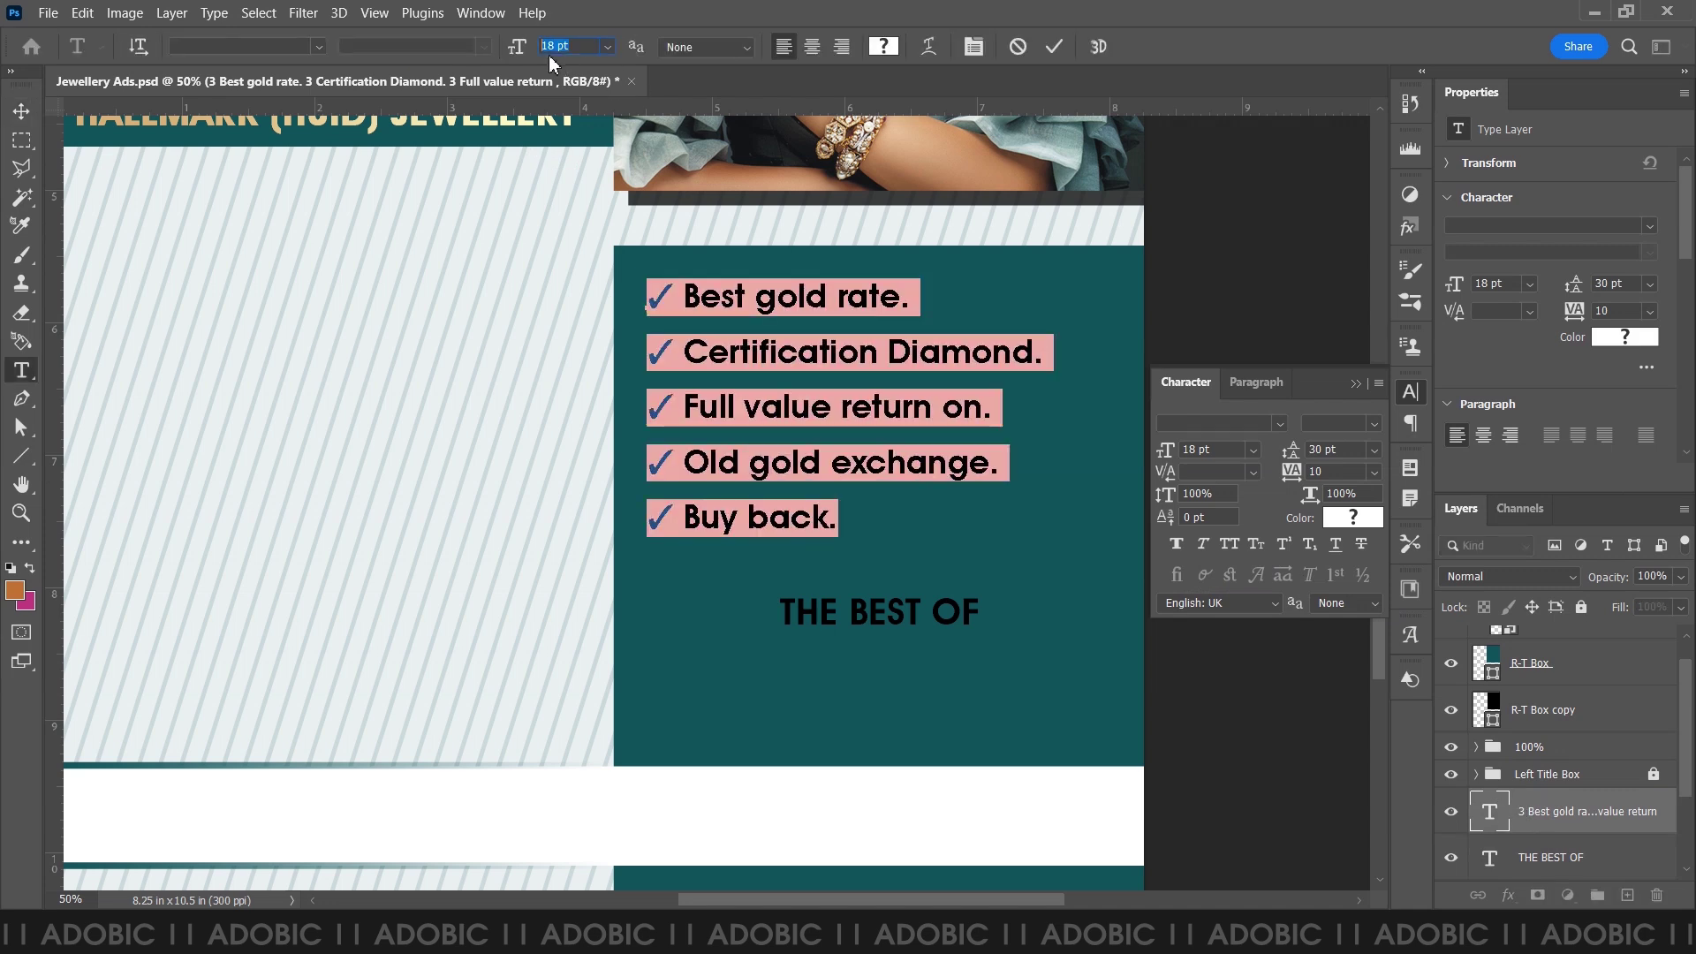
- Set the checklist text leading to 28 pt
{"action": "key", "text": "ctrl+shift+b"}
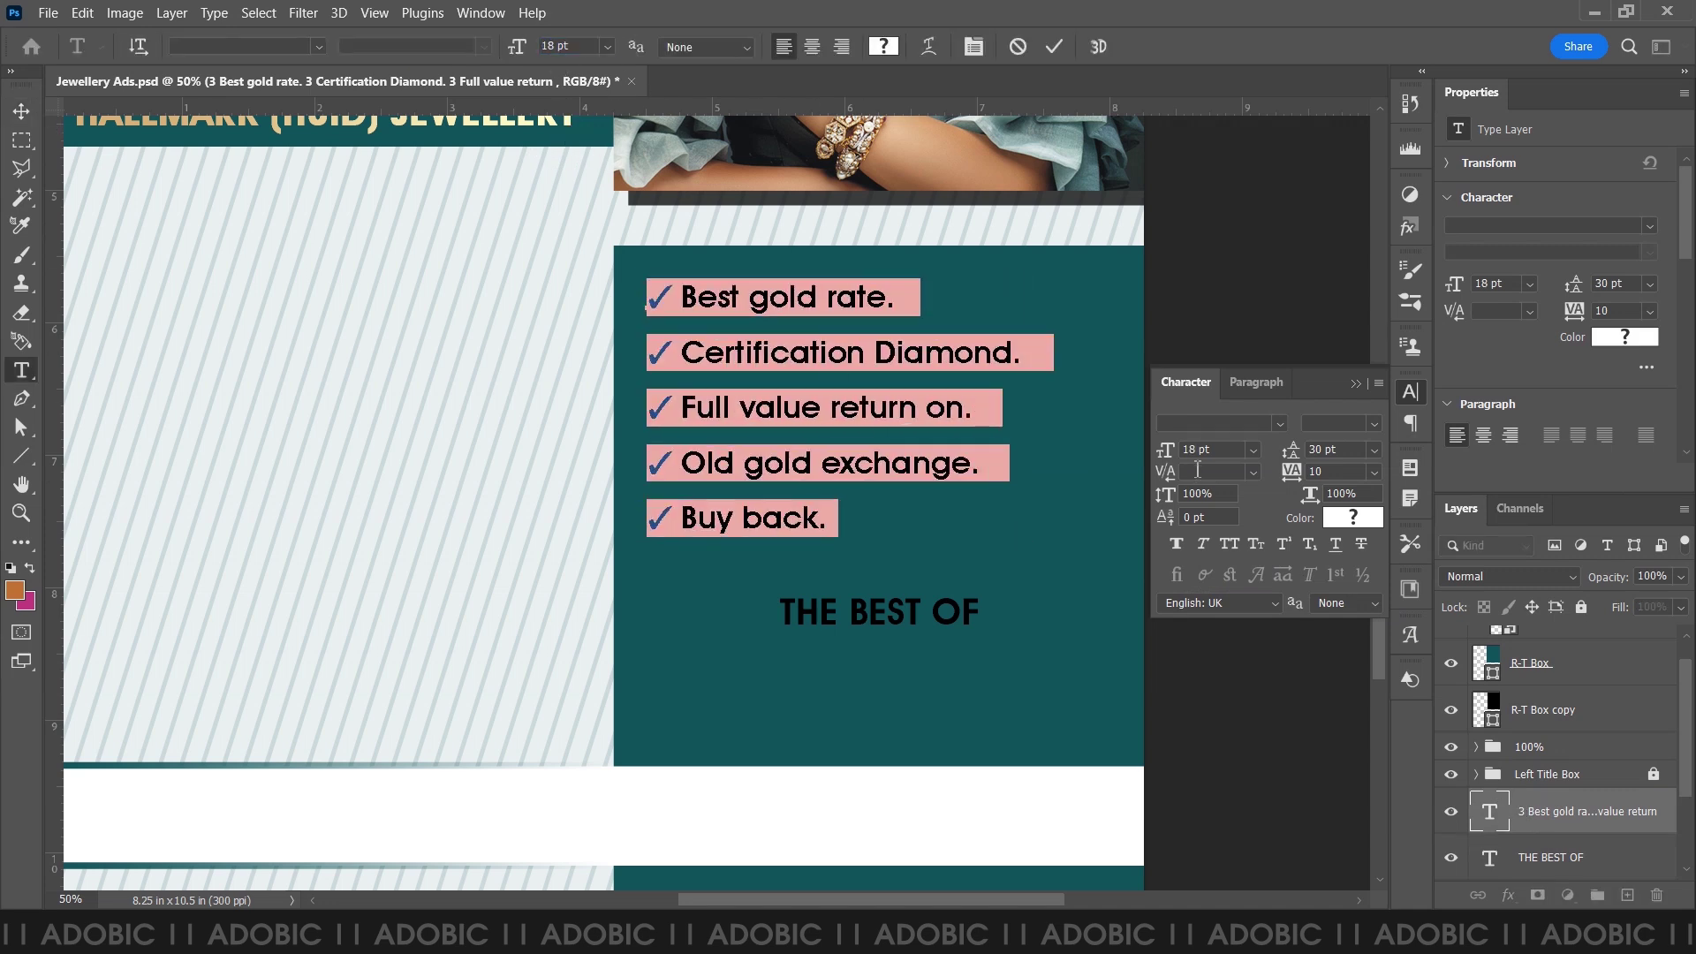
{"action": "key", "text": "ctrl+shift+b"}
{"action": "type", "text": "28"}
{"action": "key", "text": "Return"}
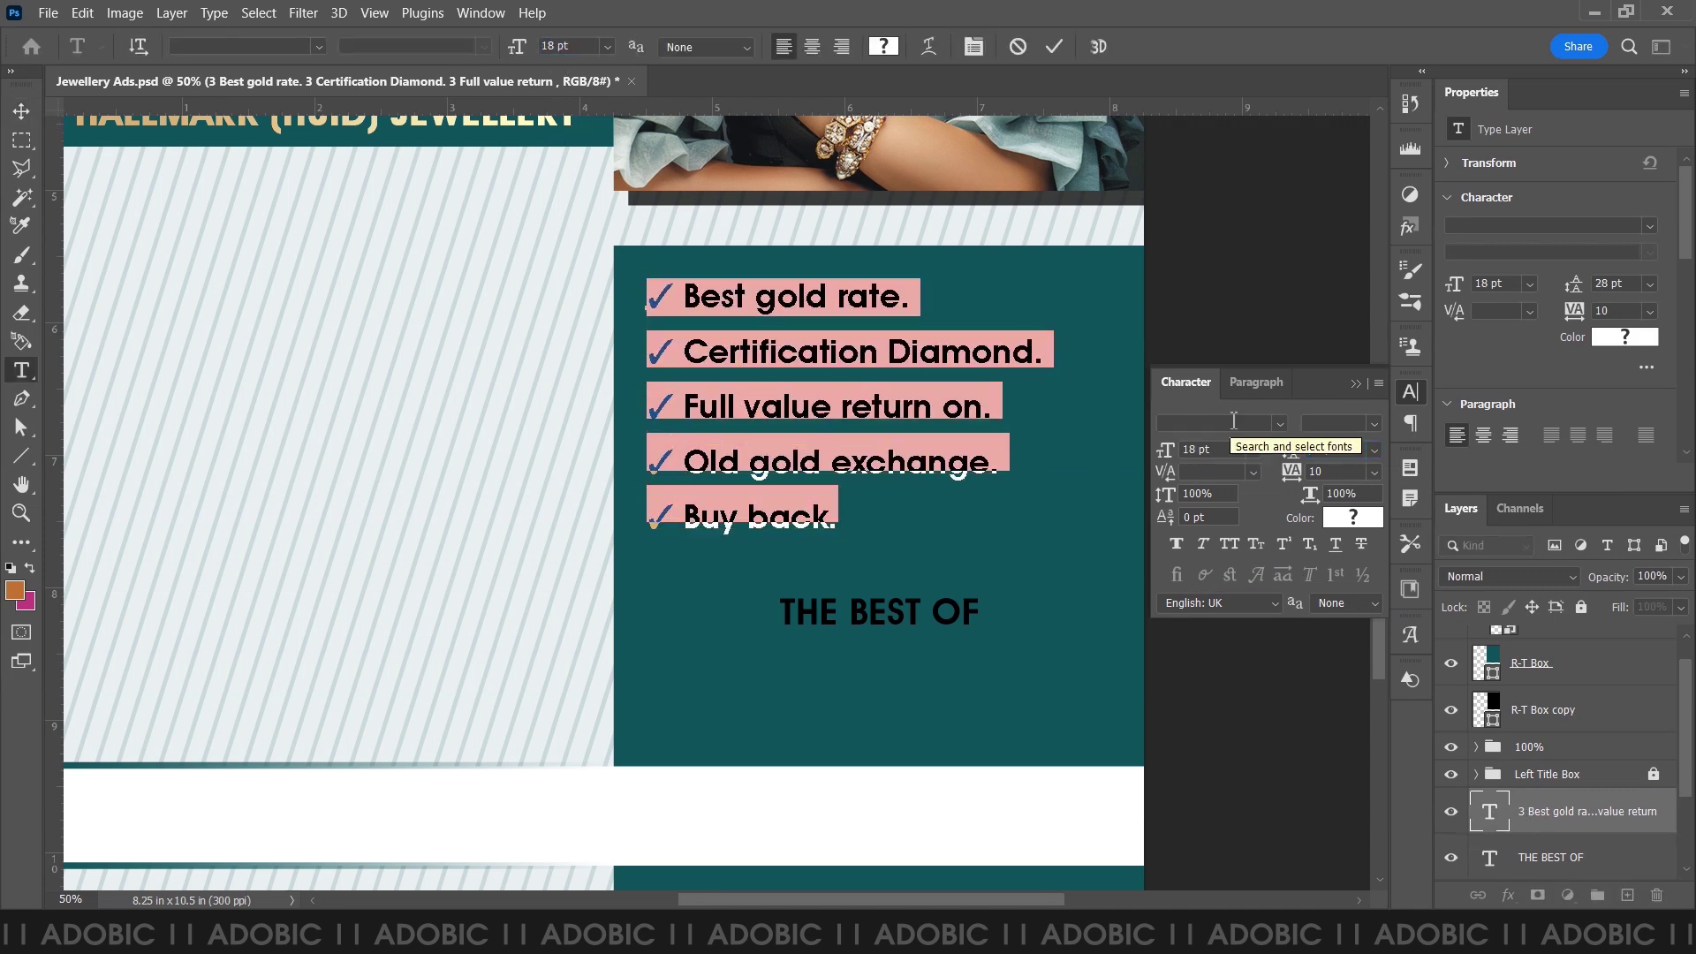
{"action": "key", "text": "ctrl+Return"}
- Make THE BEST OF white (#ffffff) and duplicate its layer
{"action": "double_click", "coordinate": [1490, 857]}
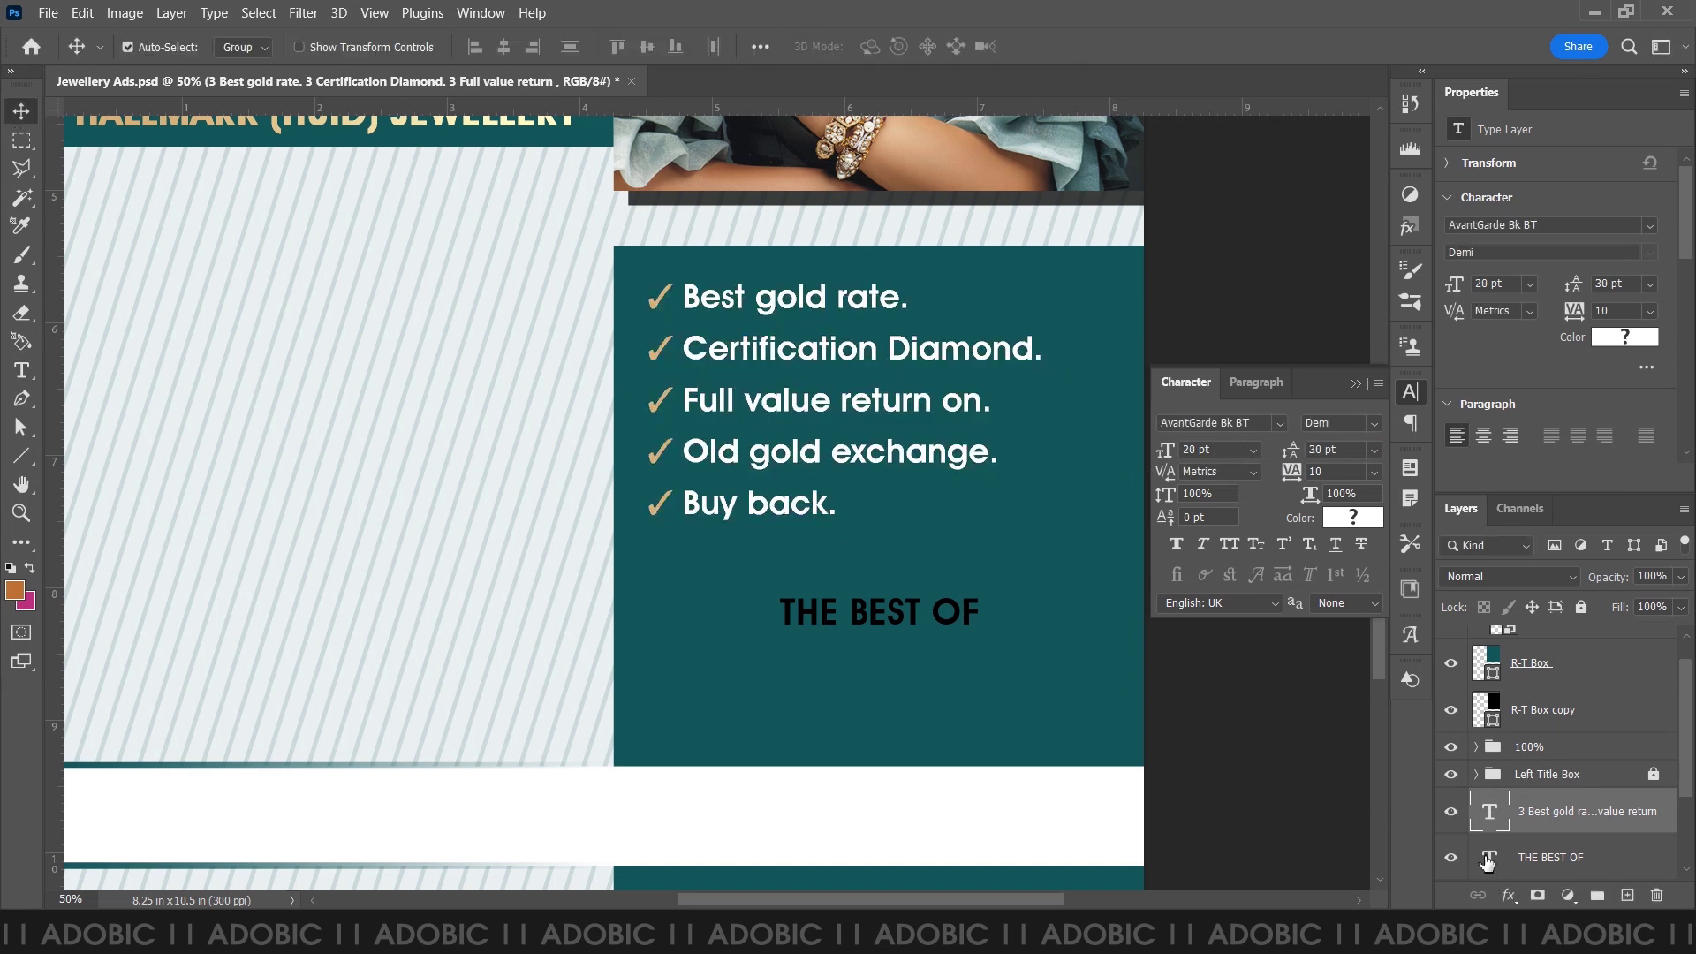
{"action": "left_click", "coordinate": [1350, 522]}
{"action": "left_click", "coordinate": [1050, 159]}
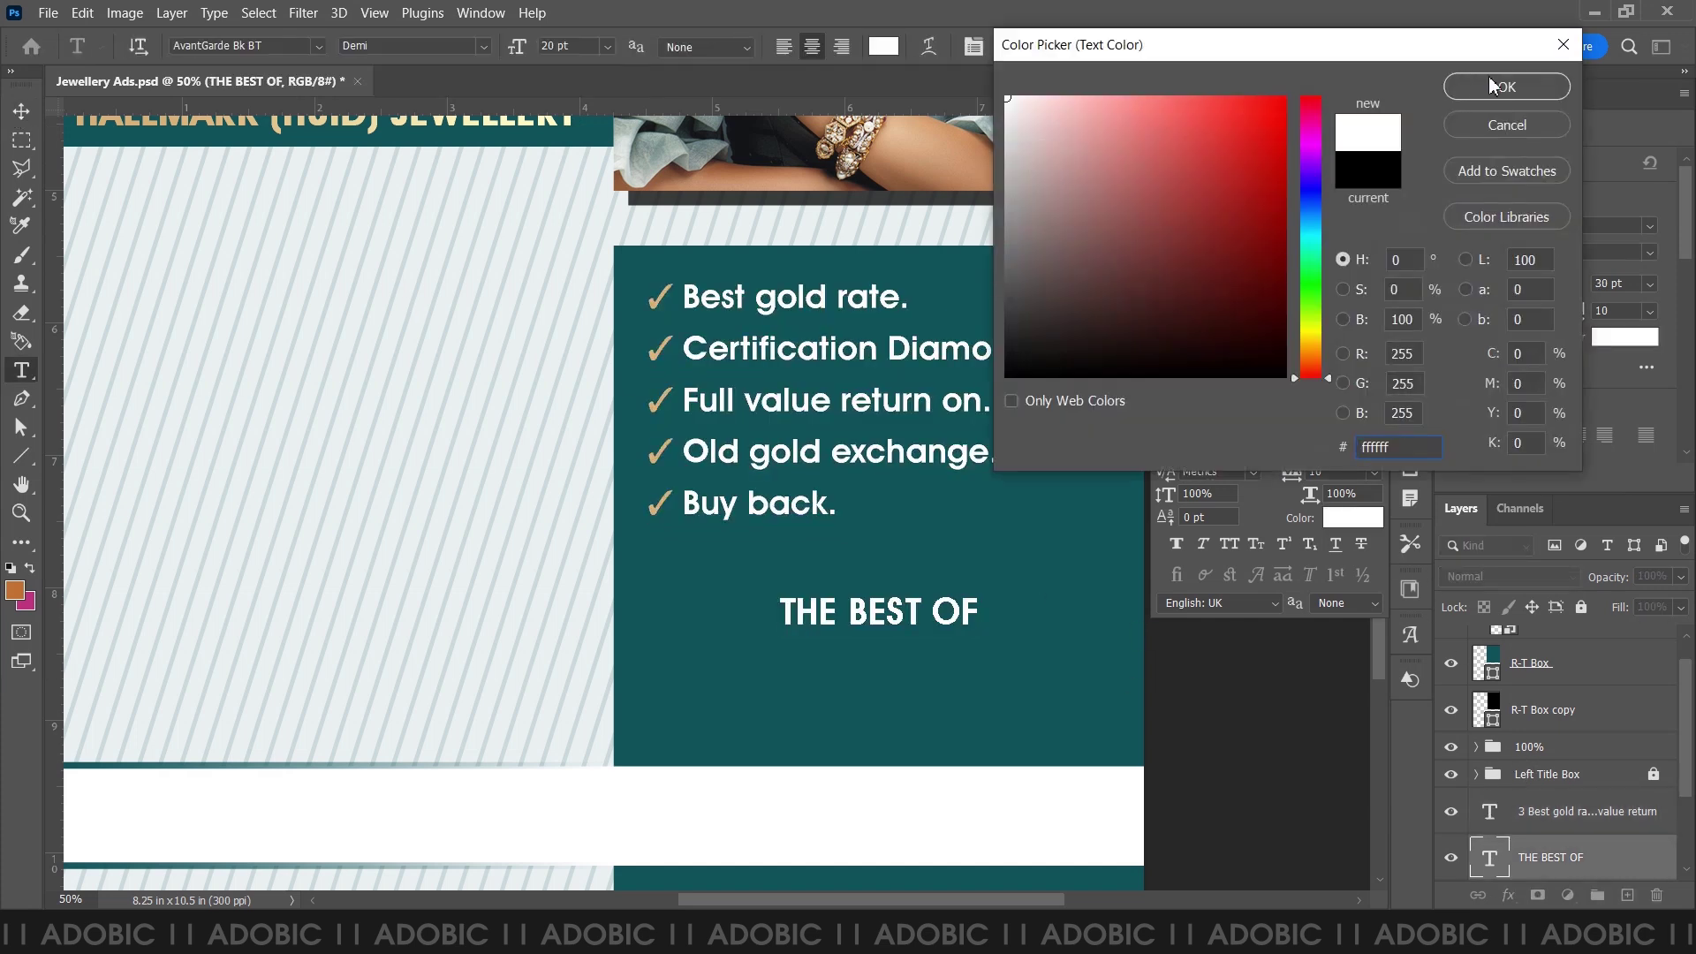
{"action": "left_click", "coordinate": [1507, 83]}
{"action": "key", "text": "ctrl+Return"}
{"action": "key", "text": "v"}
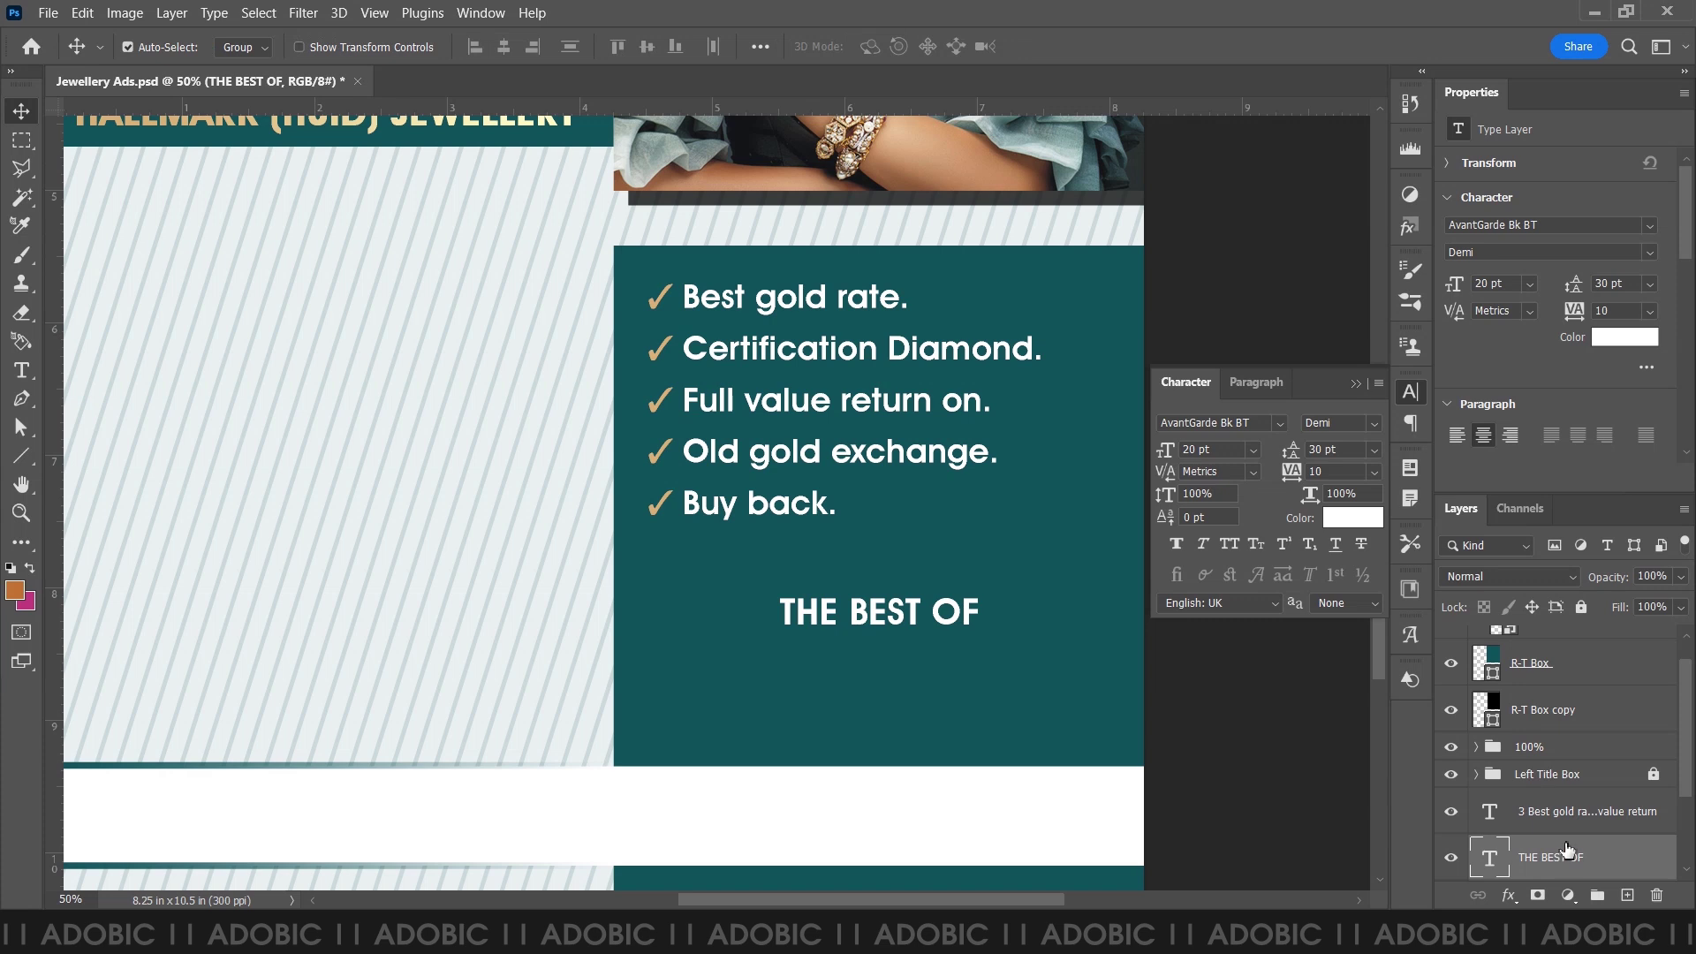
{"action": "scroll", "coordinate": [1570, 851], "scroll_direction": "down", "scroll_amount": 2}
{"action": "key", "text": "ctrl+j"}
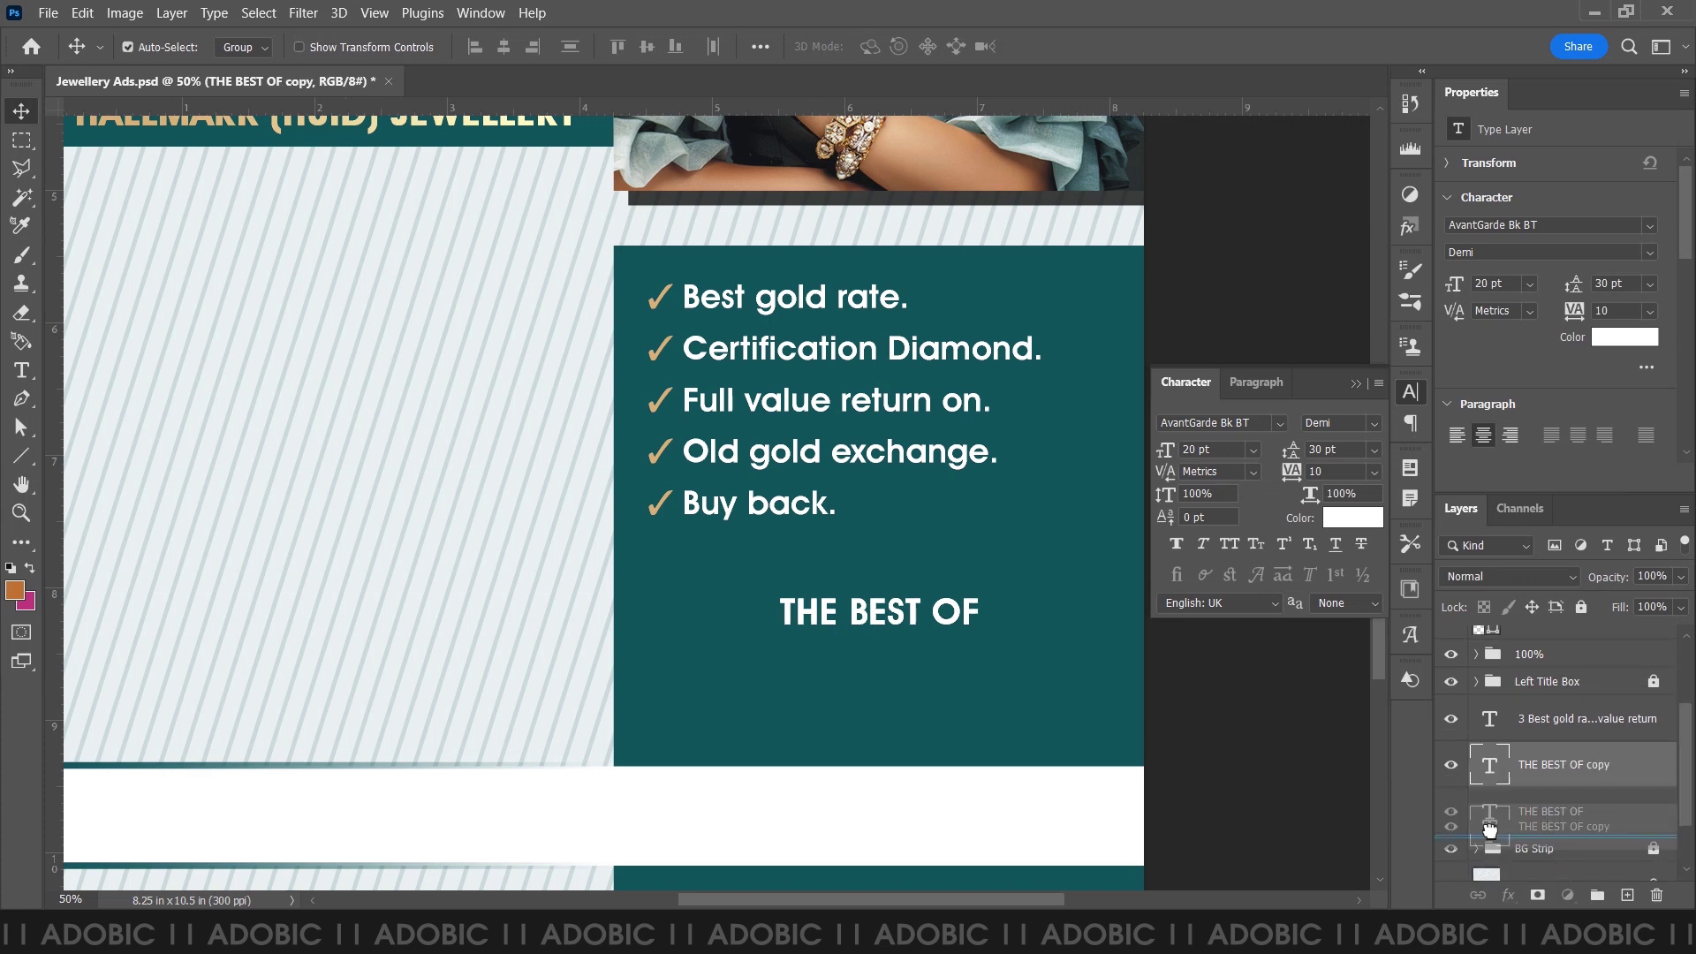
- Move the THE BEST OF copy lower, replace it with JEWELRY COLLECTION from Notepad, and duplicate it
{"action": "key", "text": "alt+Tab"}
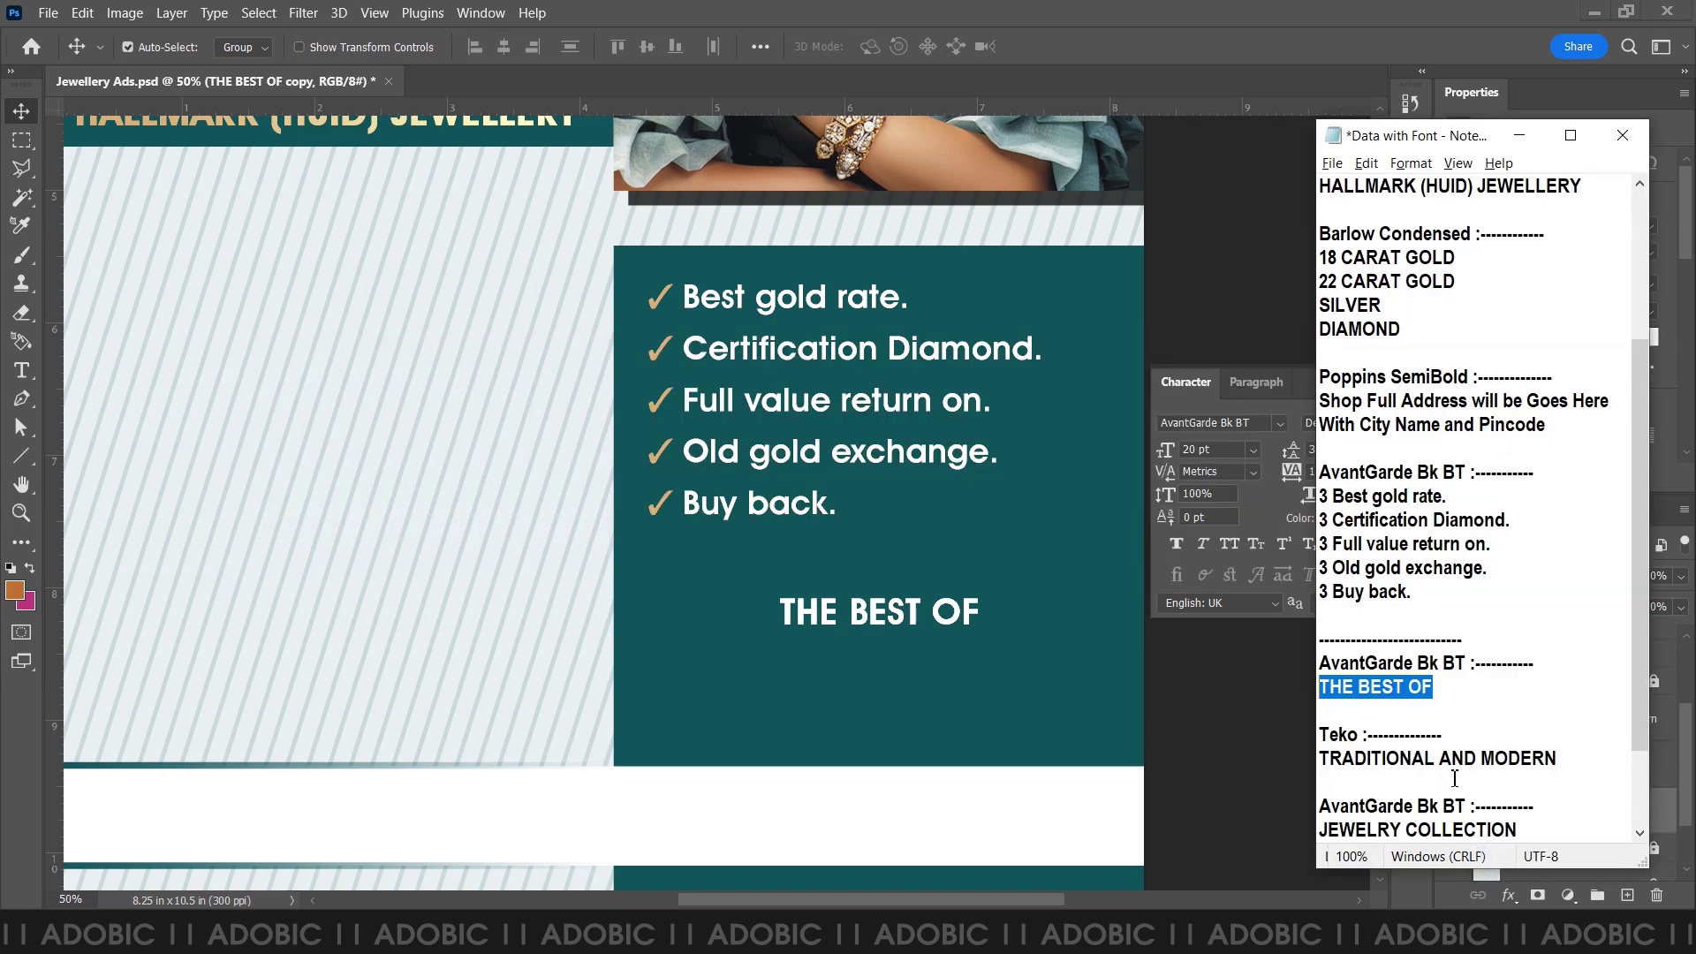
{"action": "left_click_drag", "start_coordinate": [1518, 831], "coordinate": [1323, 831]}
{"action": "key", "text": "ctrl+c"}
{"action": "key", "text": "alt+Tab"}
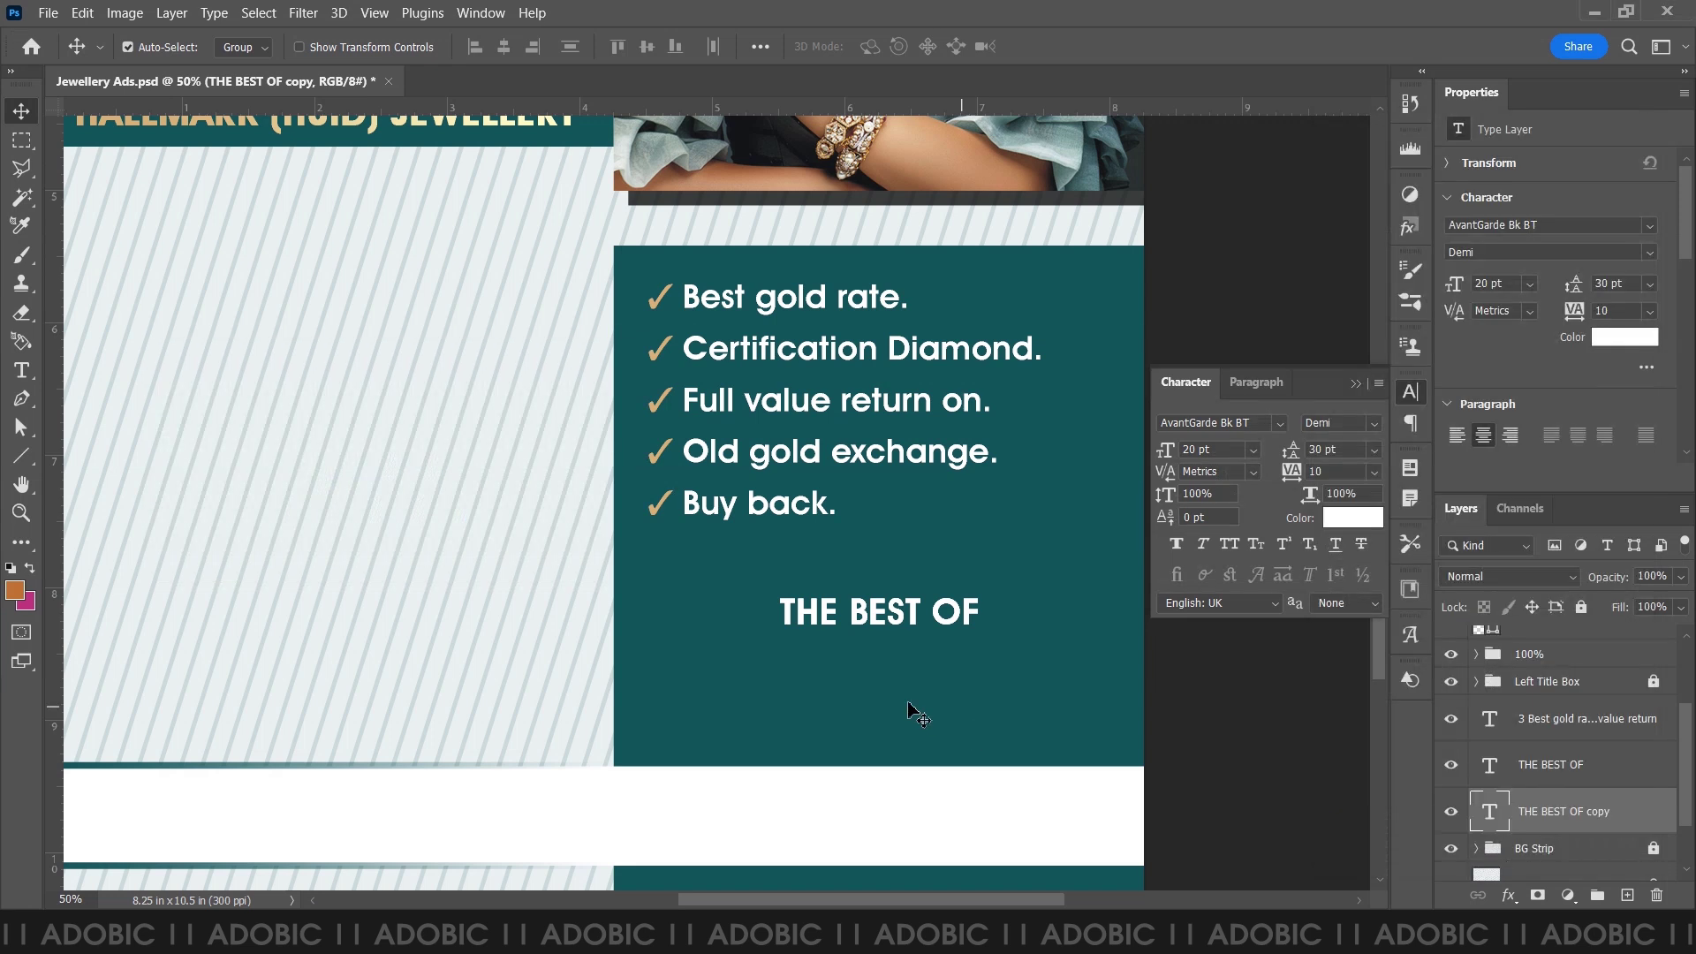
{"action": "left_click_drag", "start_coordinate": [933, 629], "coordinate": [932, 731]}
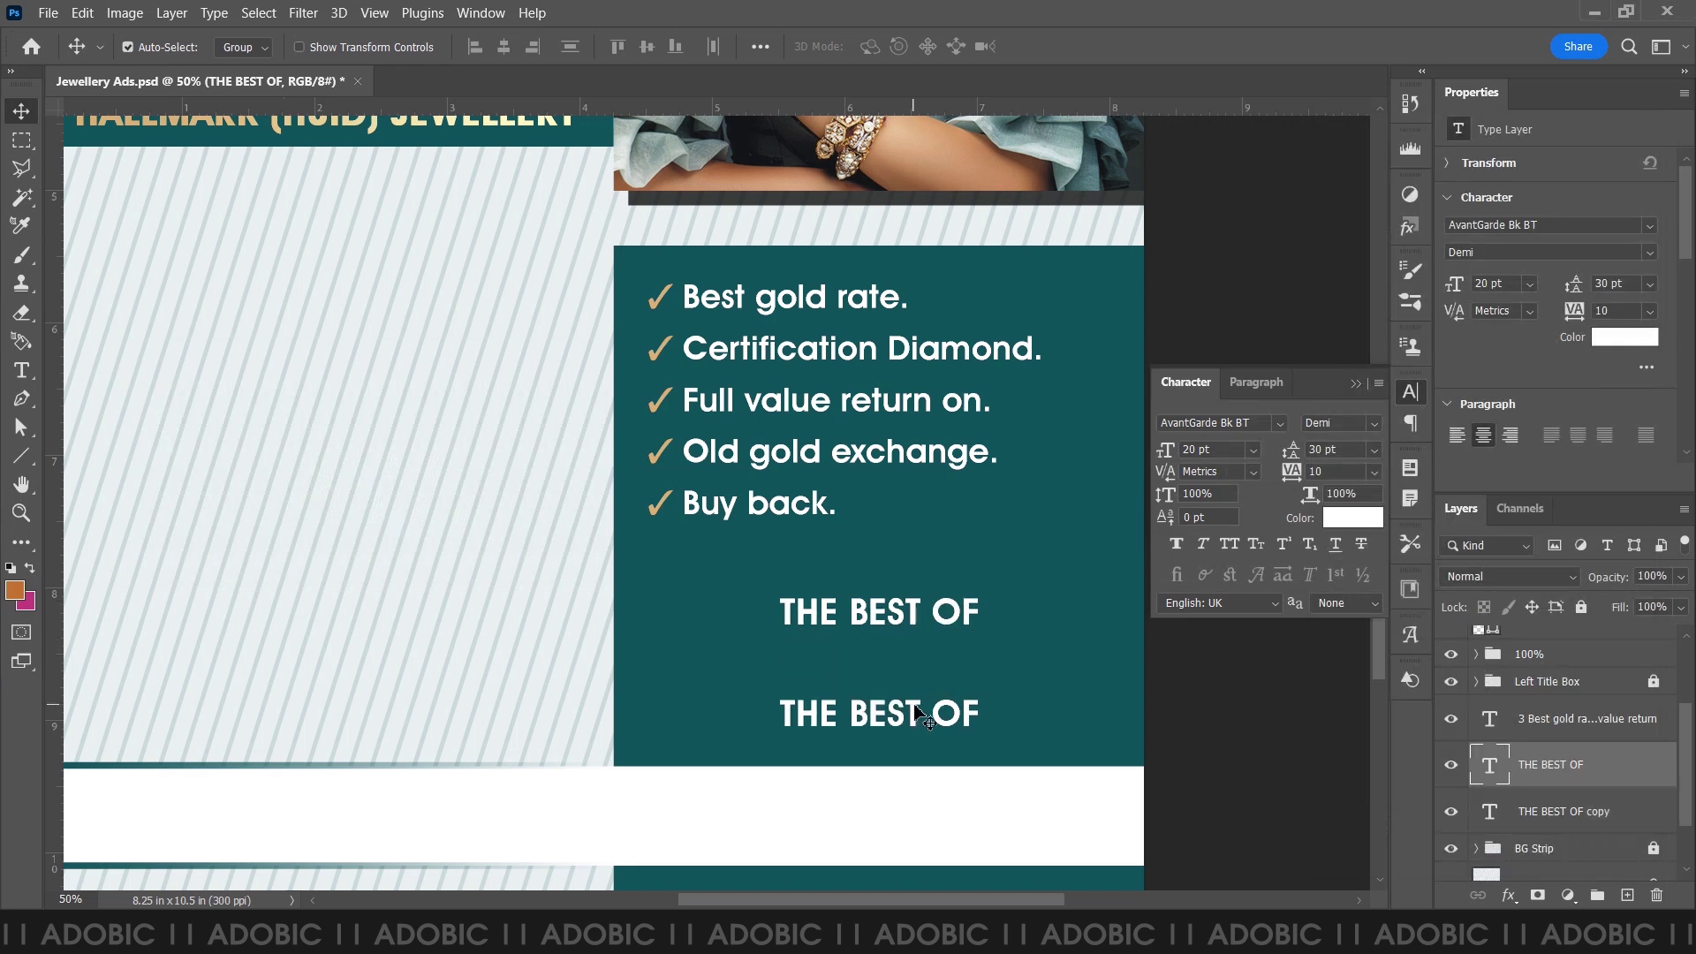
{"action": "double_click", "coordinate": [917, 718]}
{"action": "key", "text": "ctrl+v"}
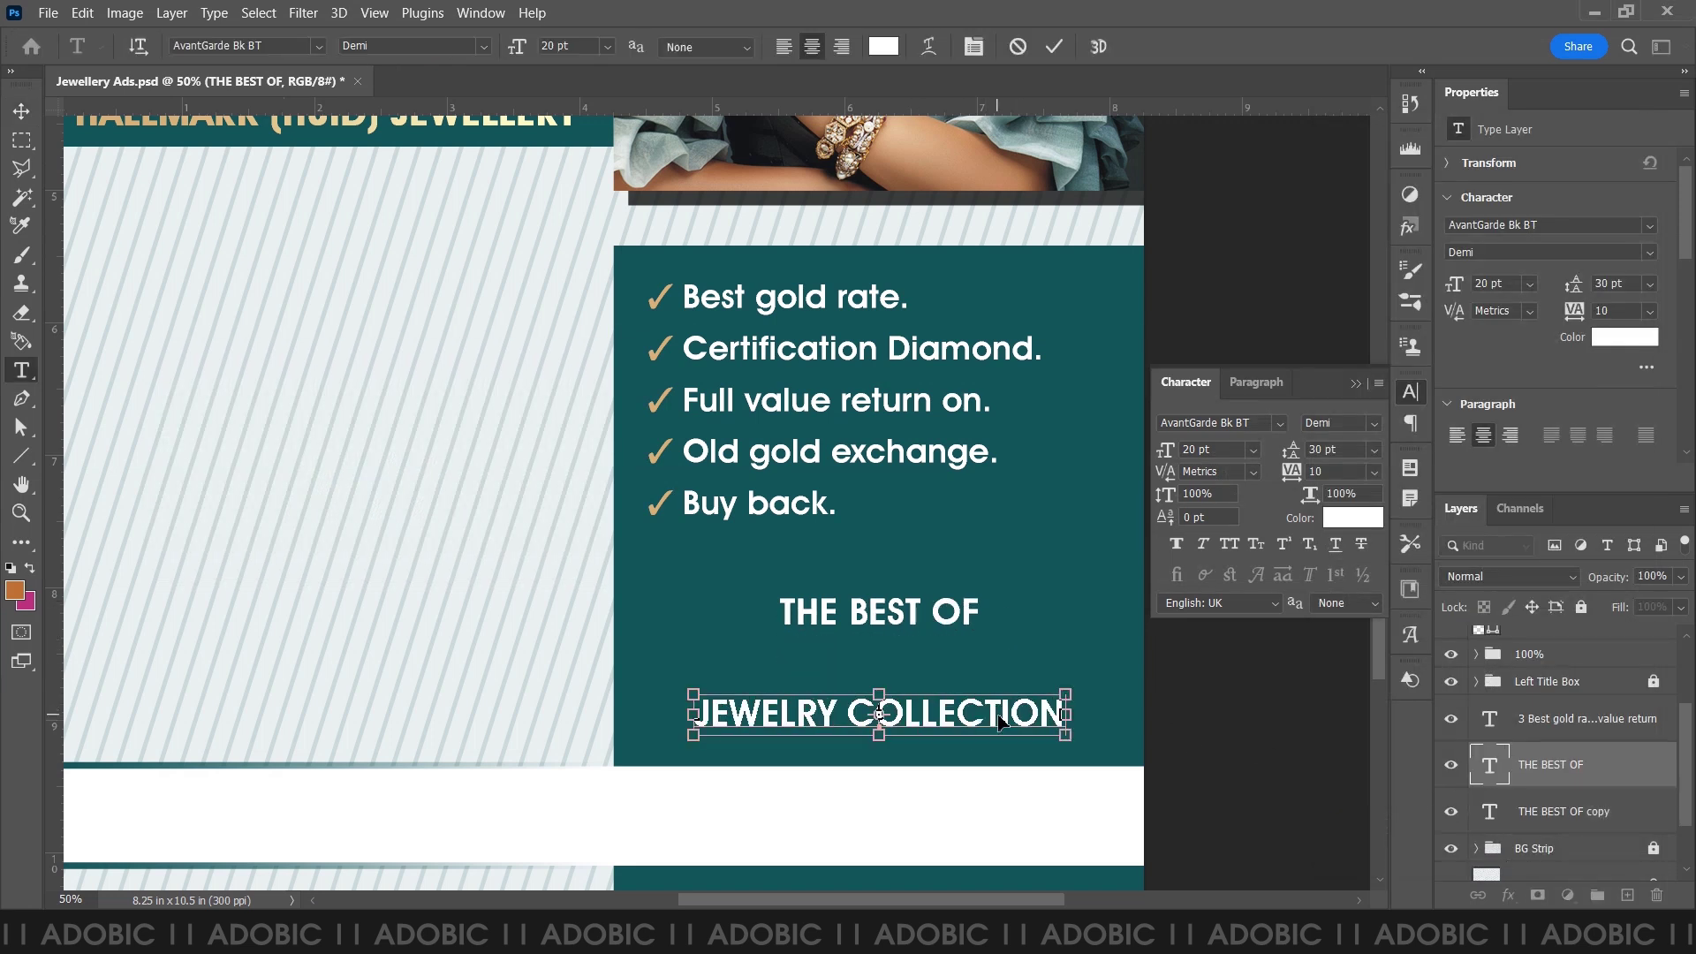
{"action": "left_click", "coordinate": [21, 111]}
{"action": "key", "text": "ctrl+j"}
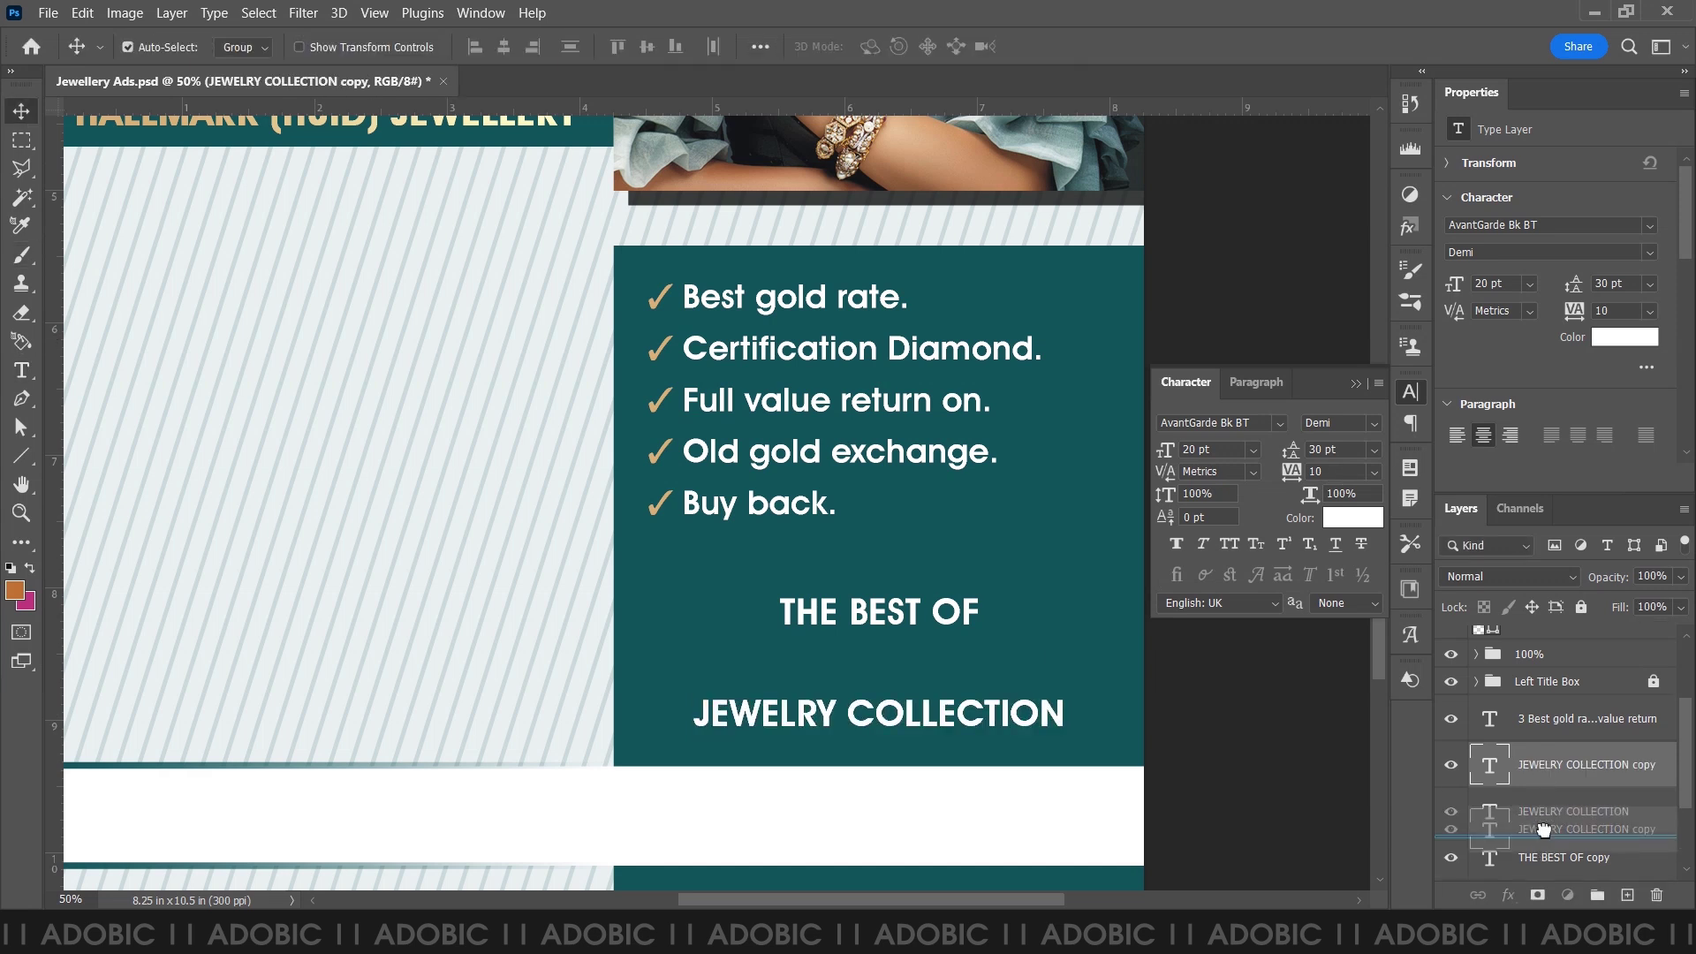
- Replace the duplicate with TRADITIONAL AND MODERN from Notepad and nudge it up between the lines
{"action": "key", "text": "alt+Tab"}
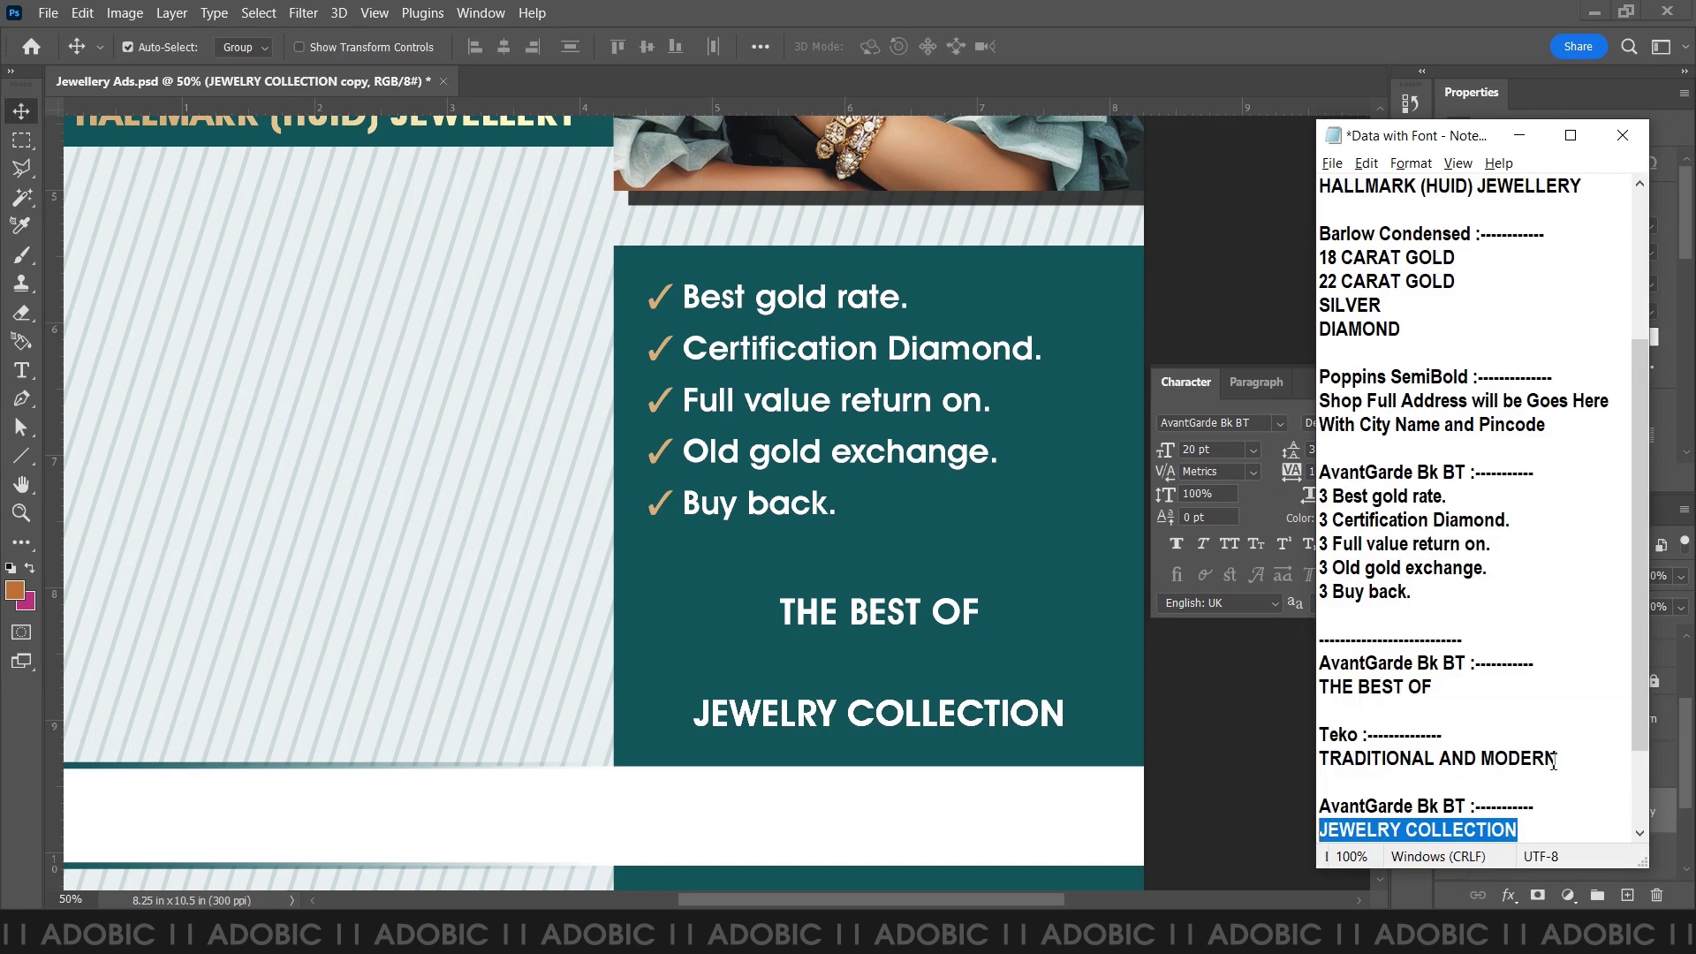
{"action": "left_click", "coordinate": [1568, 758]}
{"action": "left_click_drag", "start_coordinate": [1320, 758], "coordinate": [1559, 758]}
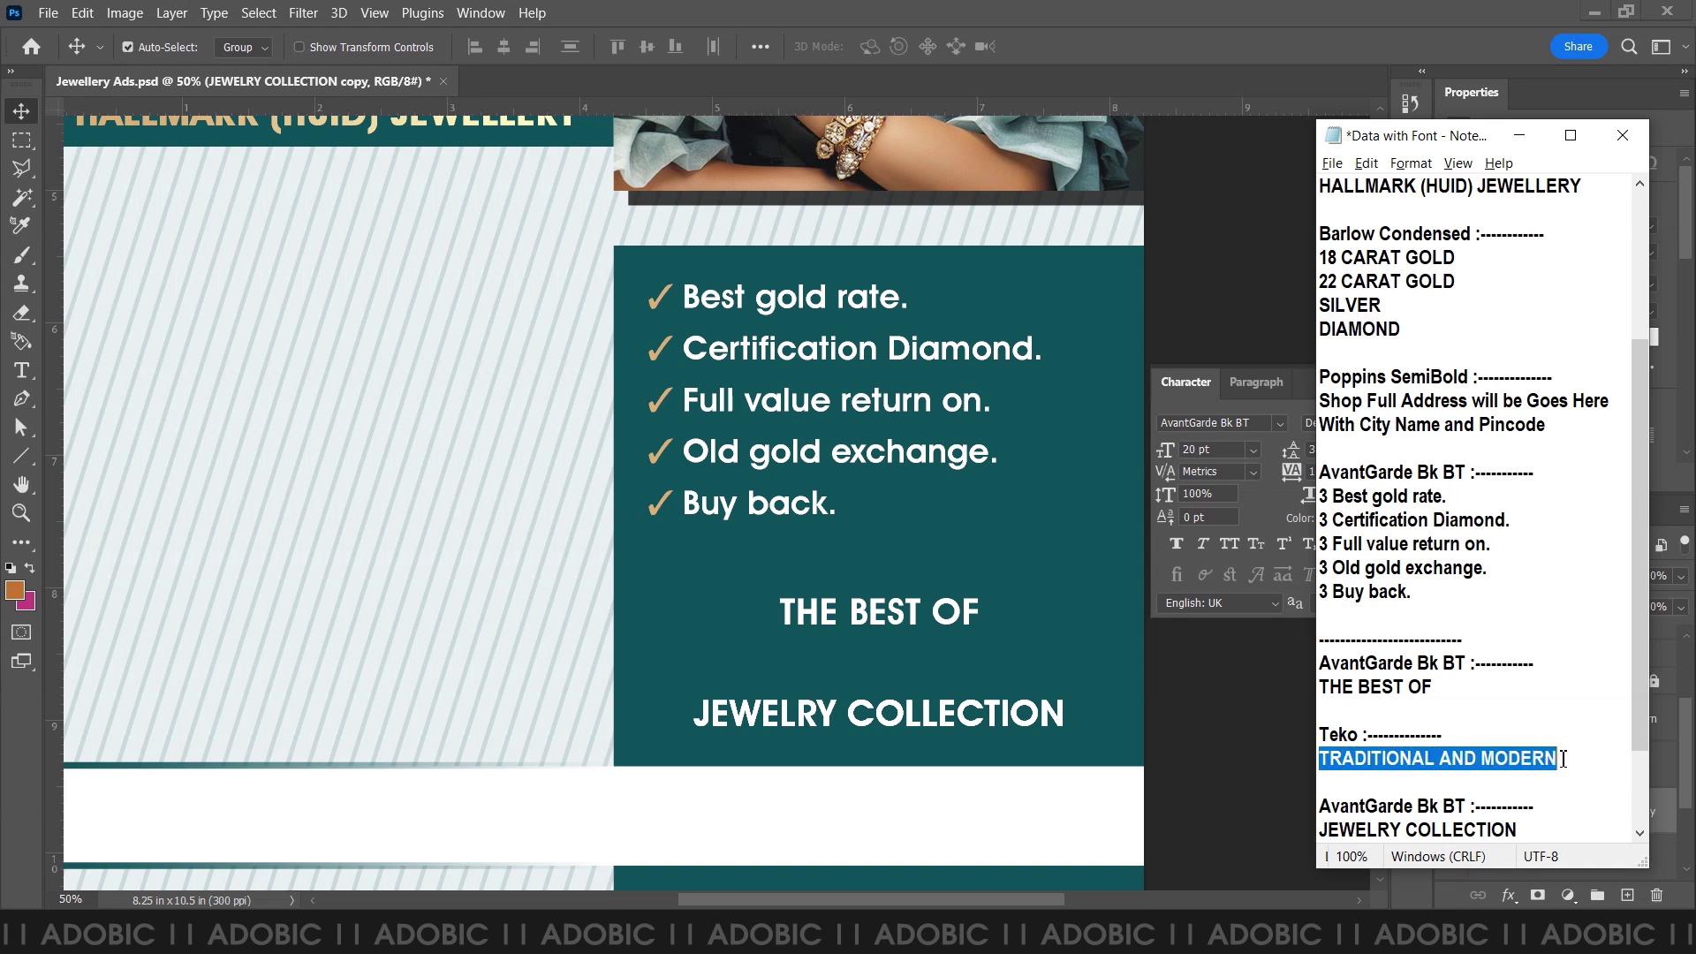
{"action": "key", "text": "ctrl+c"}
{"action": "key", "text": "alt+Tab"}
{"action": "double_click", "coordinate": [1491, 817]}
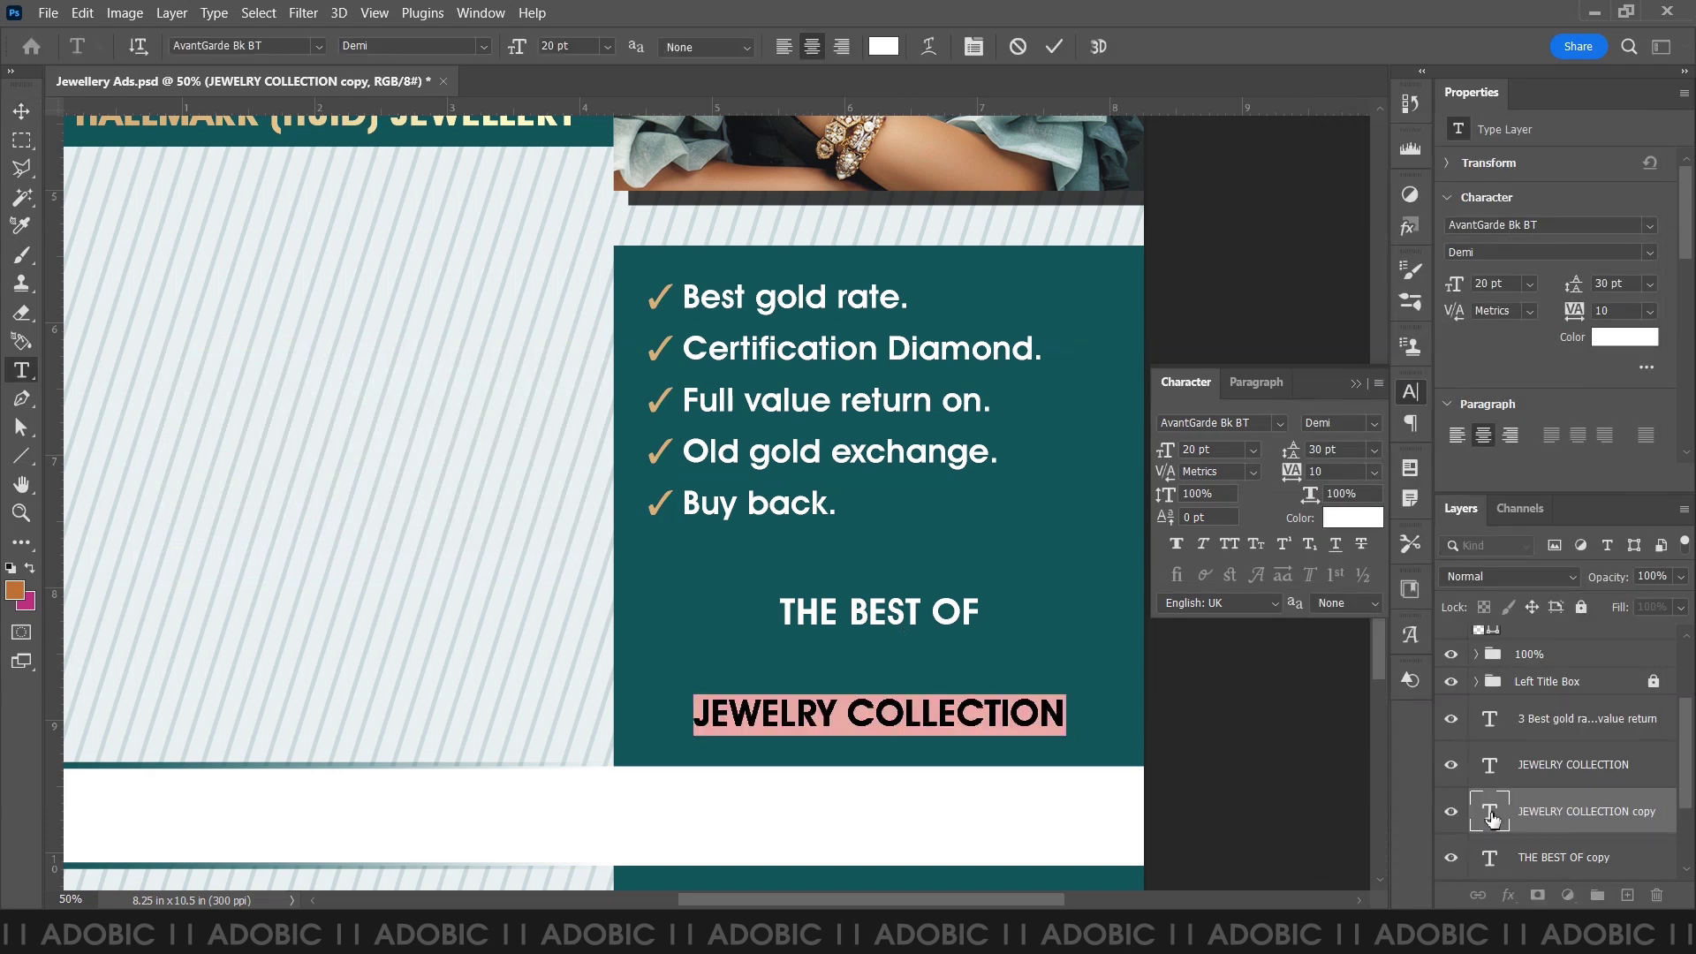
{"action": "key", "text": "ctrl+v"}
{"action": "left_click", "coordinate": [19, 113]}
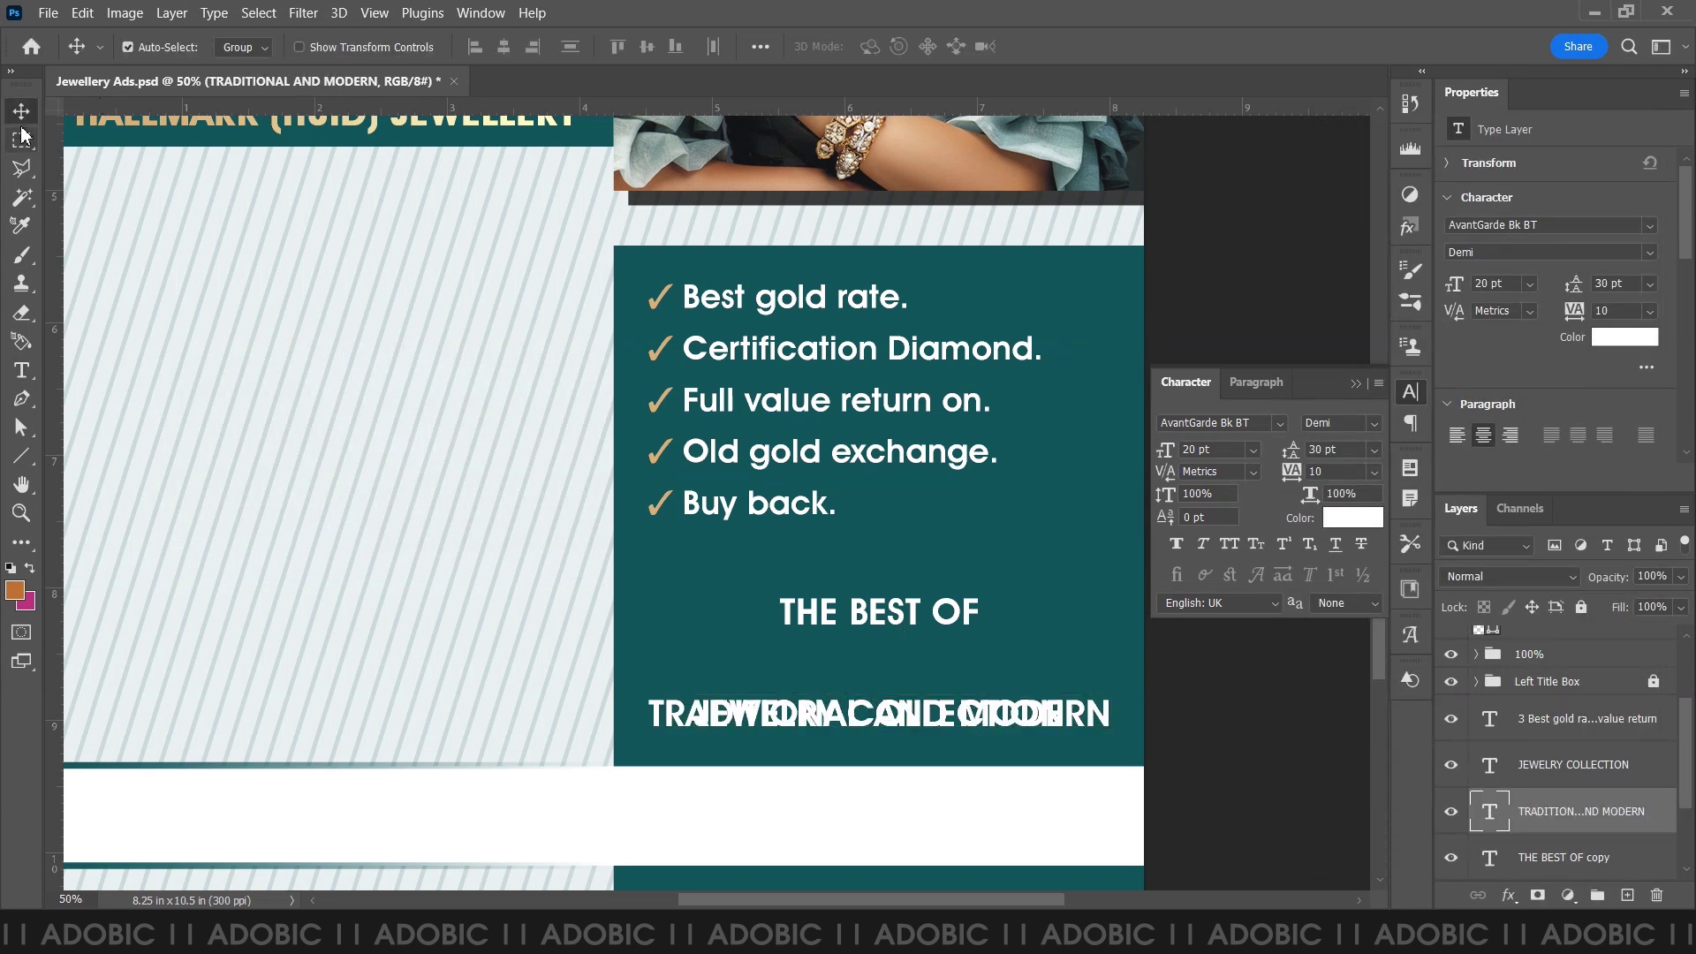
{"action": "key", "text": "shift+Up"}
{"action": "key", "text": "shift+Up"}
{"action": "key", "text": "shift+Up"}
{"action": "key", "text": "shift+Up"}
{"action": "key", "text": "shift+Up"}
{"action": "key", "text": "shift+Up"}
{"action": "key", "text": "shift+Up"}
{"action": "key", "text": "shift+Up"}
{"action": "key", "text": "shift+Up"}
{"action": "key", "text": "shift+Up"}
{"action": "key", "text": "shift+Up"}
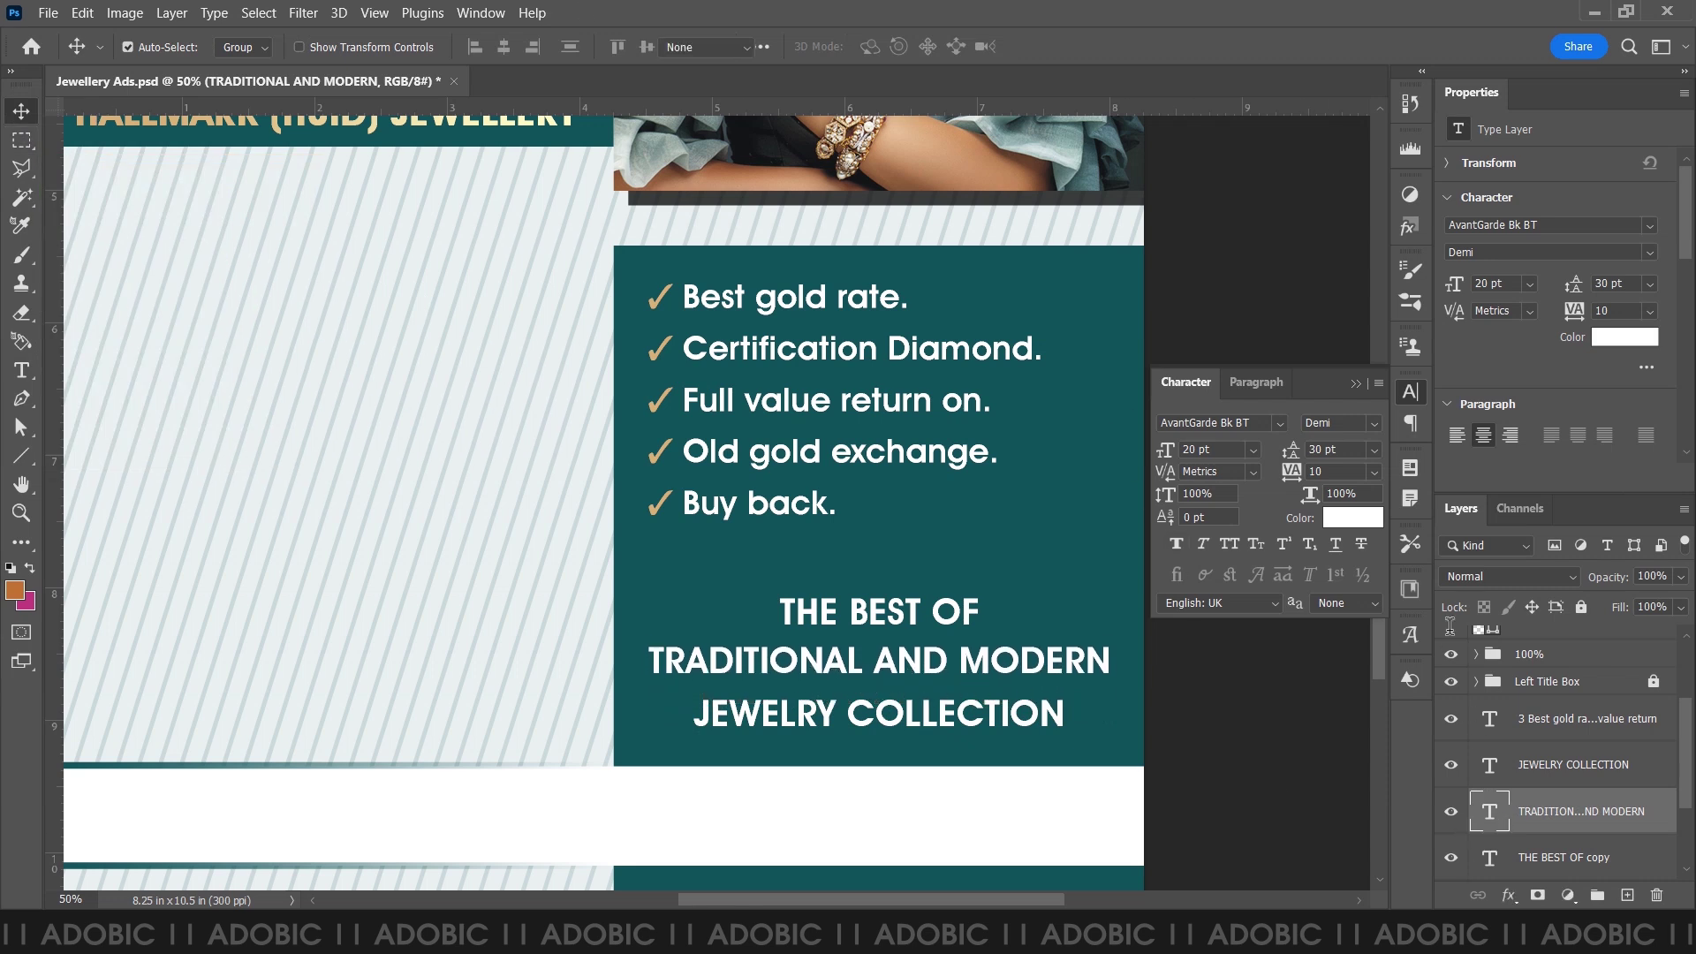
{"action": "double_click", "coordinate": [1504, 818]}
{"action": "left_click", "coordinate": [1251, 422]}
- Set the TRADITIONAL AND MODERN line in Teko Bold at 24 pt
{"action": "type", "text": "Teko"}
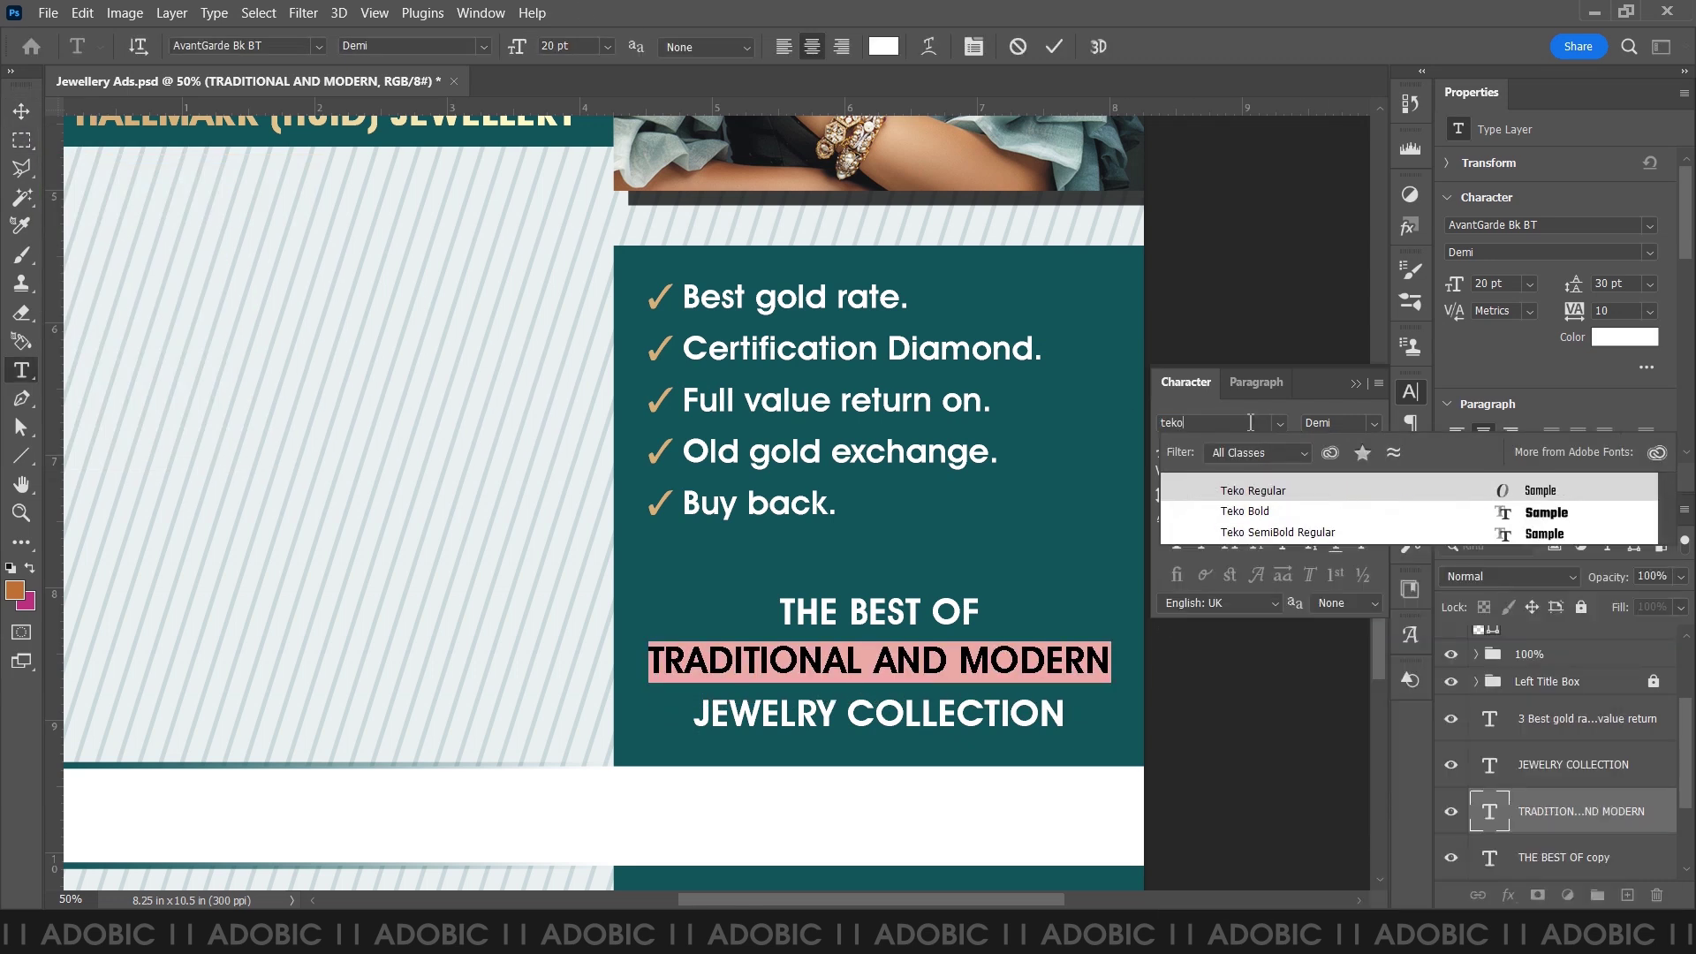
{"action": "left_click", "coordinate": [1249, 517]}
{"action": "left_click", "coordinate": [1160, 456]}
{"action": "key", "text": "Return"}
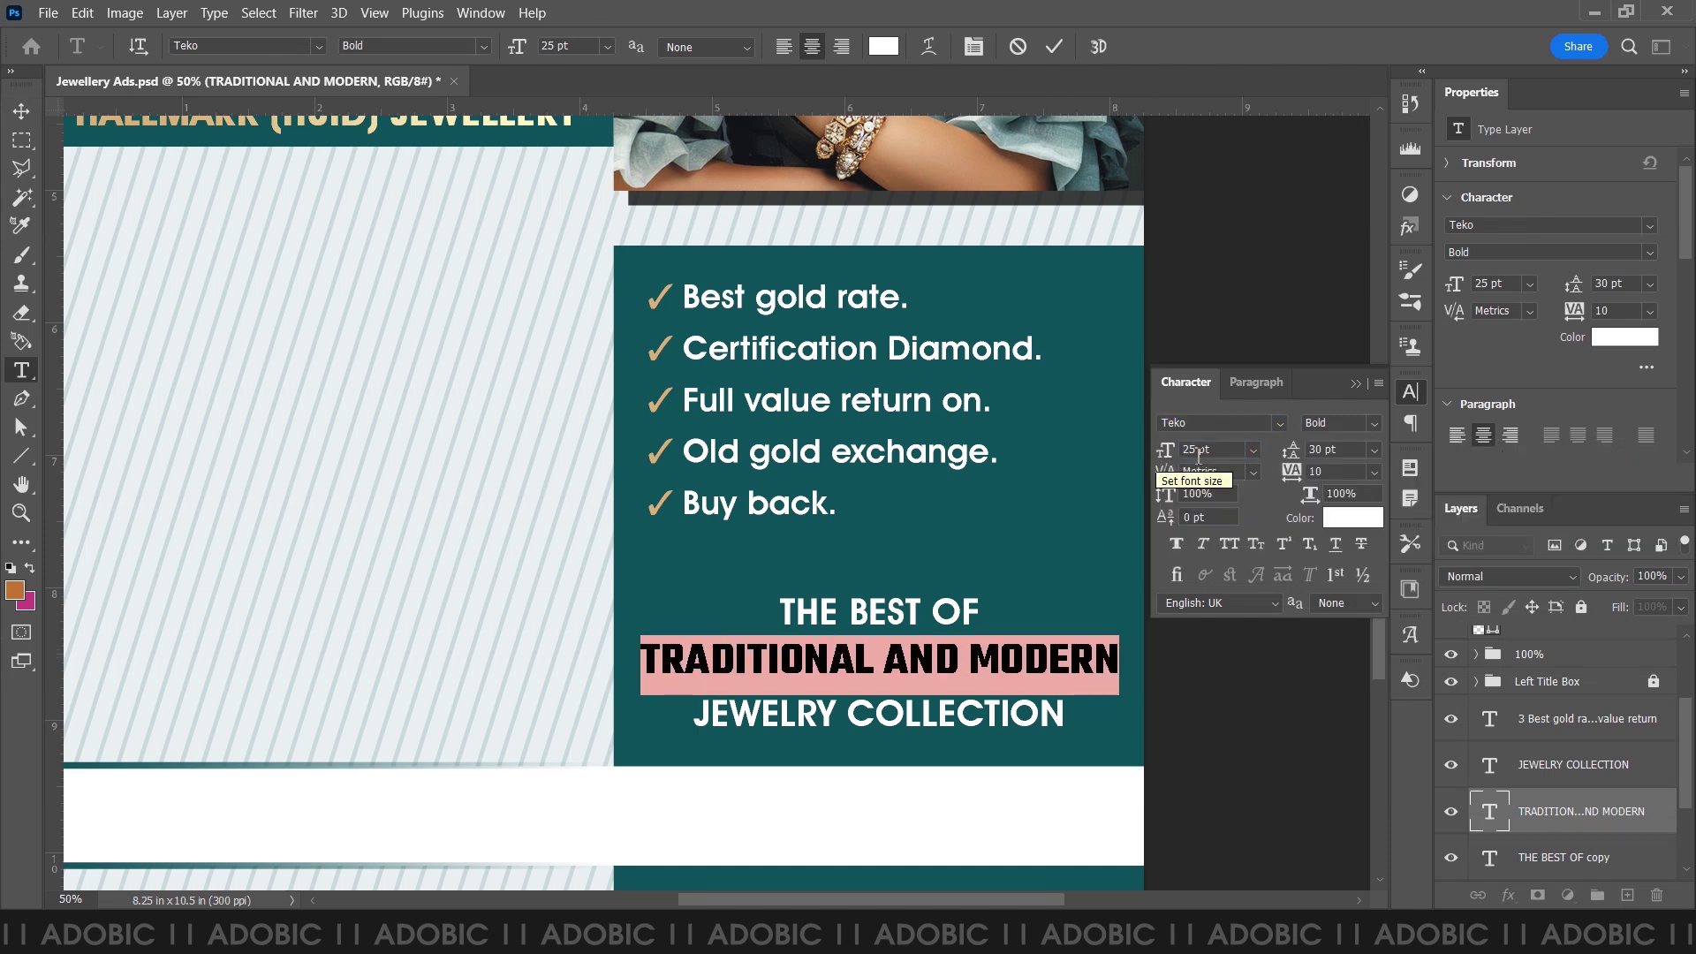
{"action": "type", "text": "24"}
{"action": "key", "text": "Return"}
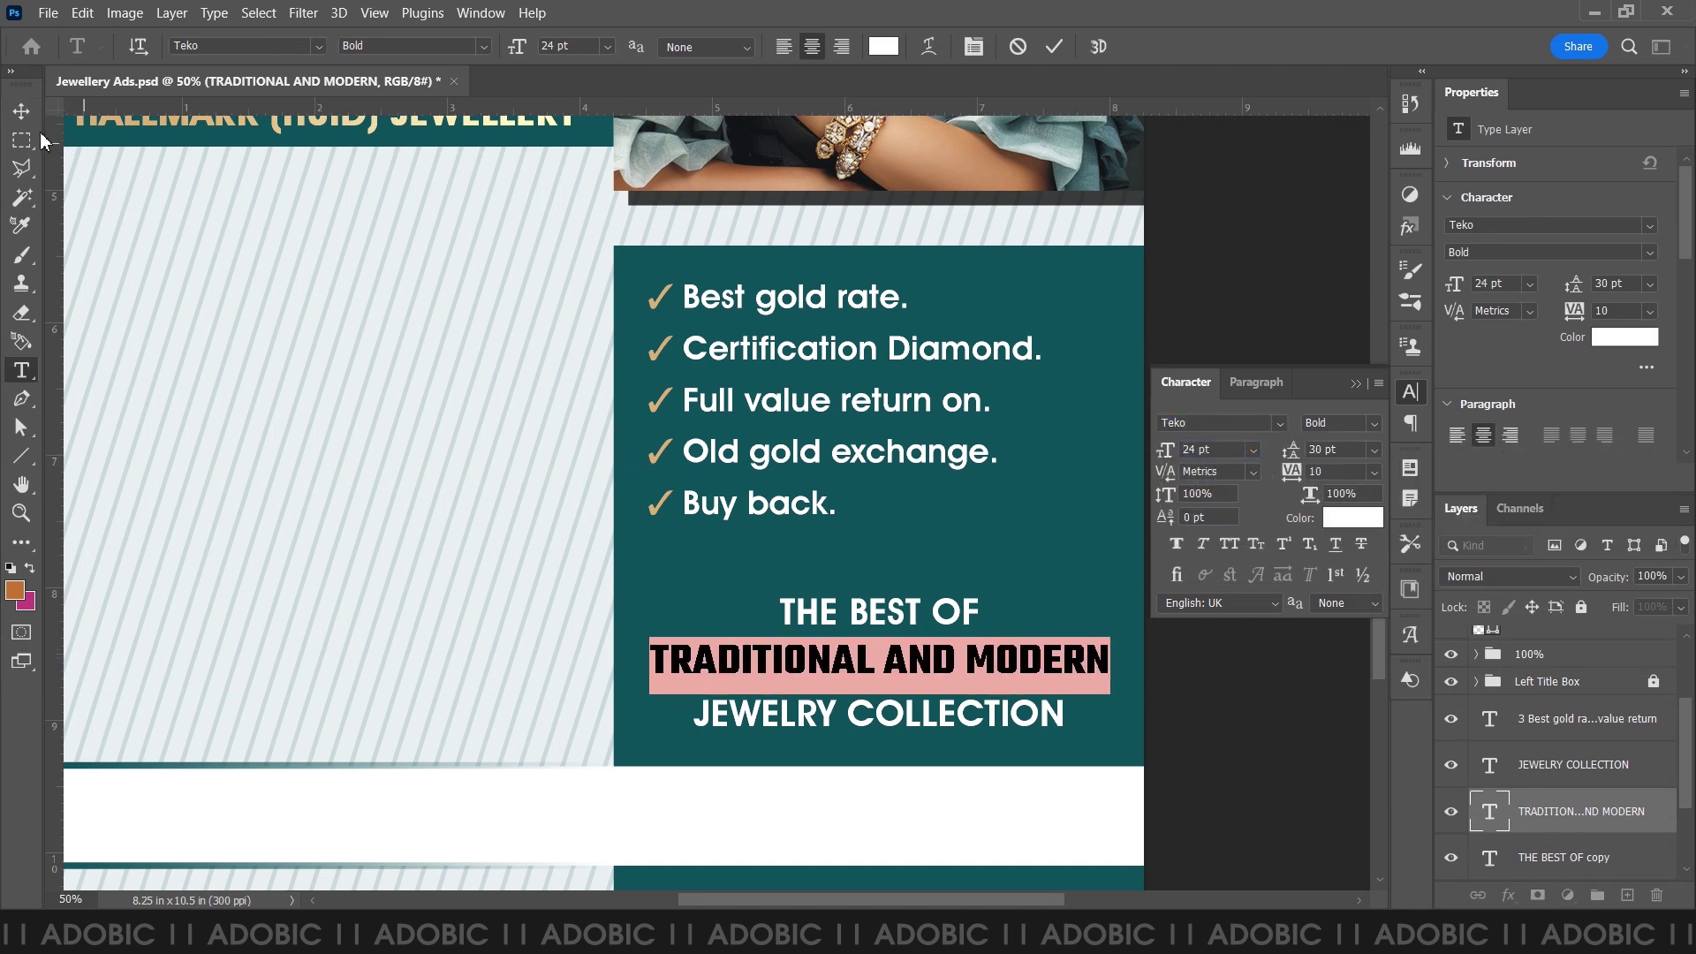
{"action": "left_click", "coordinate": [24, 459]}
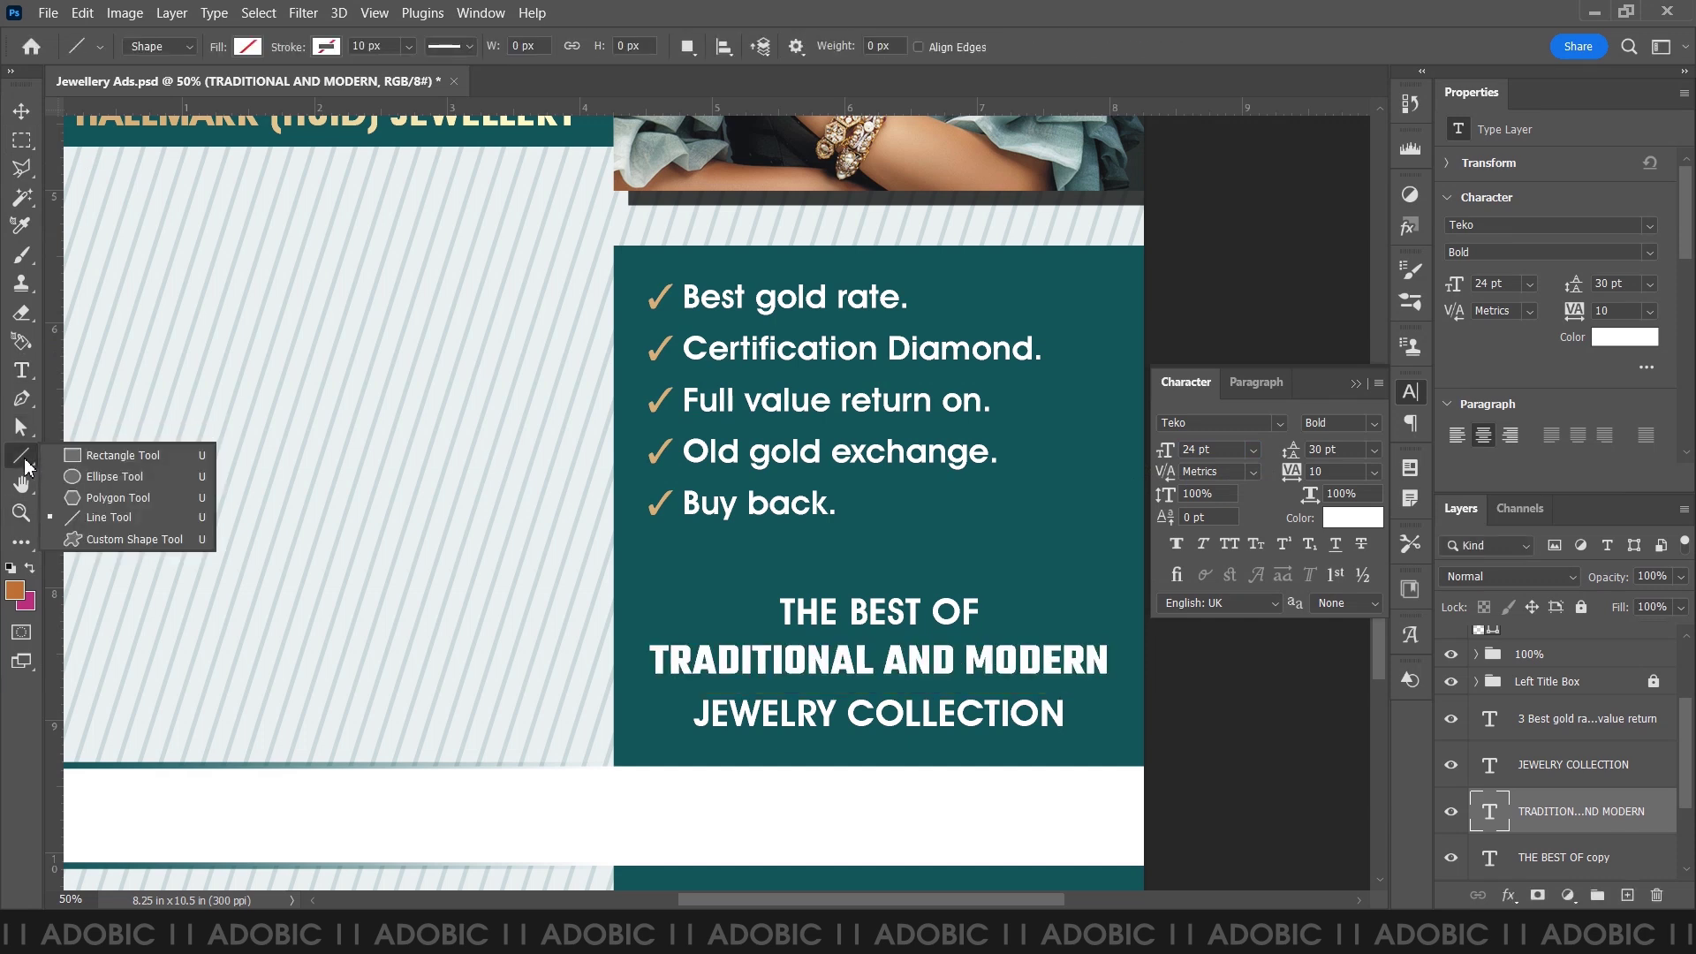
- Draw Rectangle 1 around TRADITIONAL AND MODERN, enlarging it up and to the left
{"action": "left_click", "coordinate": [119, 455]}
{"action": "left_click", "coordinate": [1513, 864]}
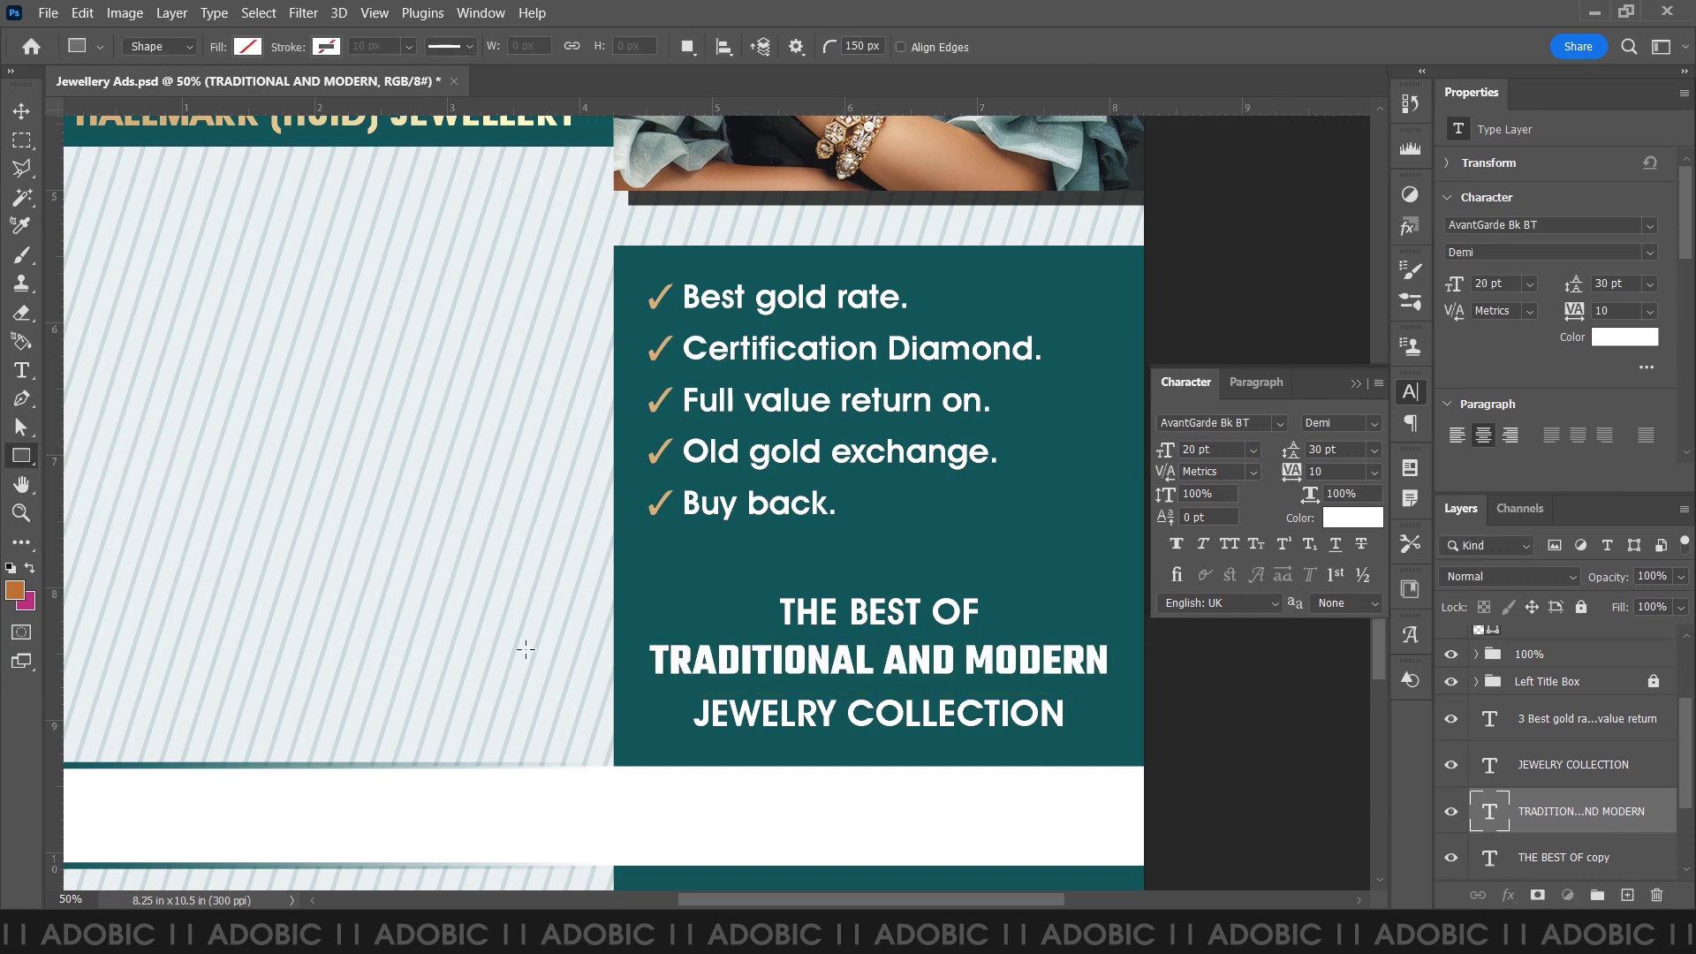
{"action": "left_click_drag", "start_coordinate": [643, 638], "coordinate": [1130, 684]}
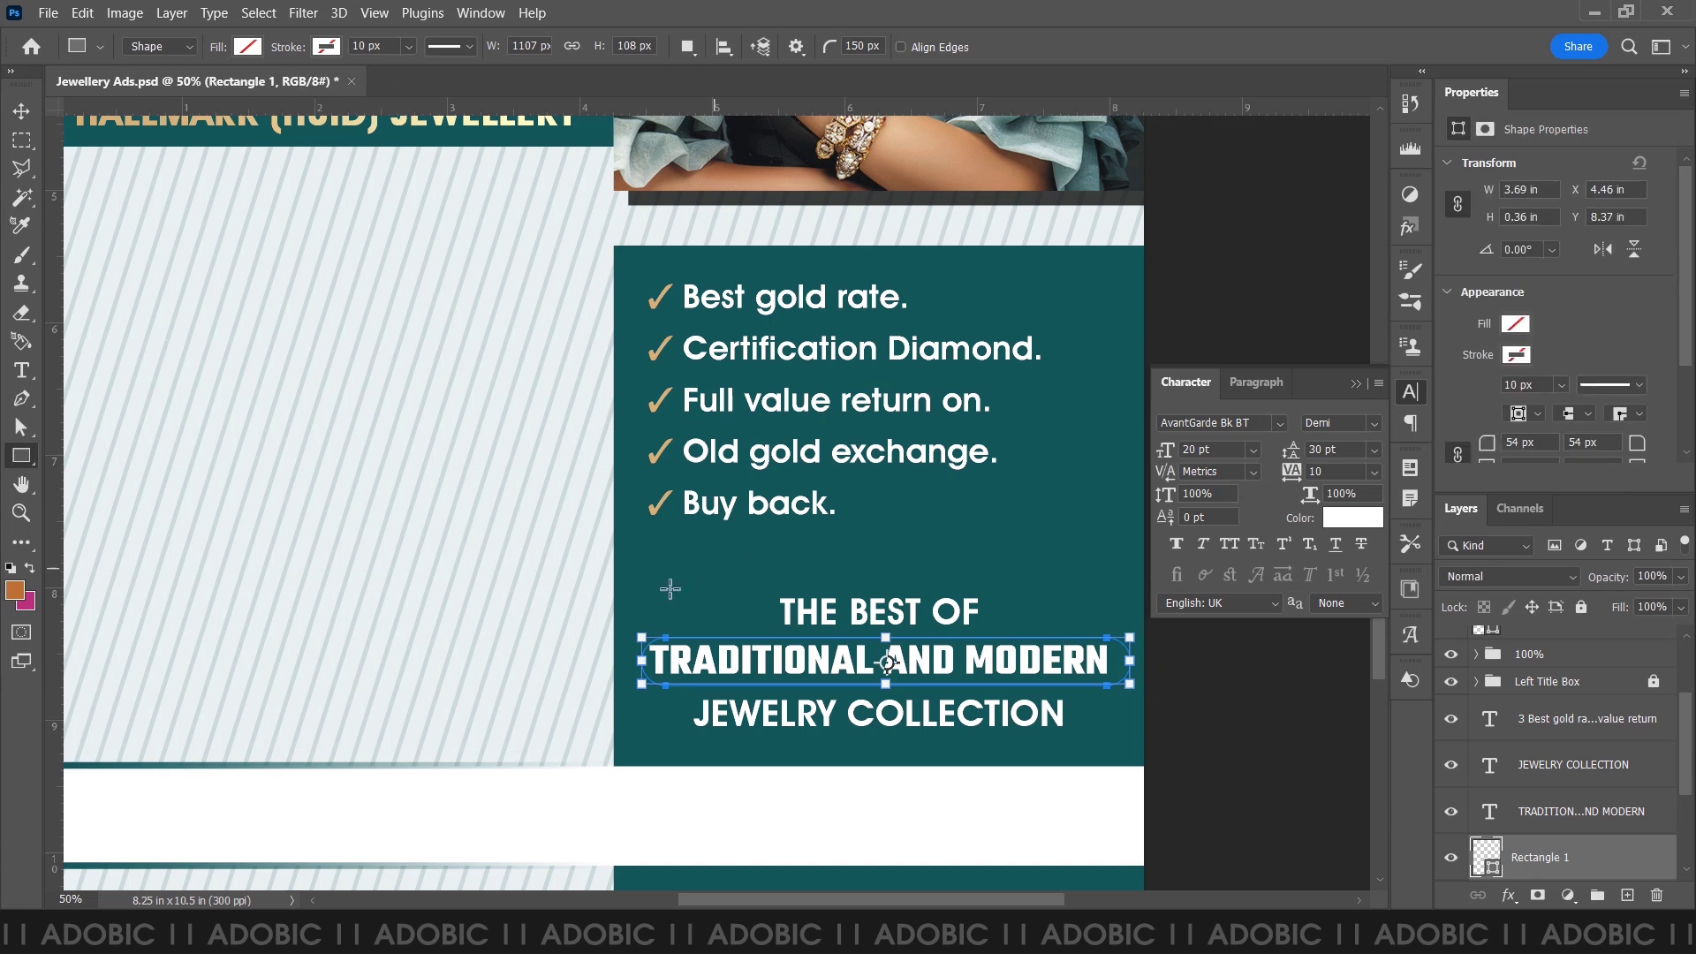
{"action": "left_click_drag", "start_coordinate": [642, 637], "coordinate": [629, 627]}
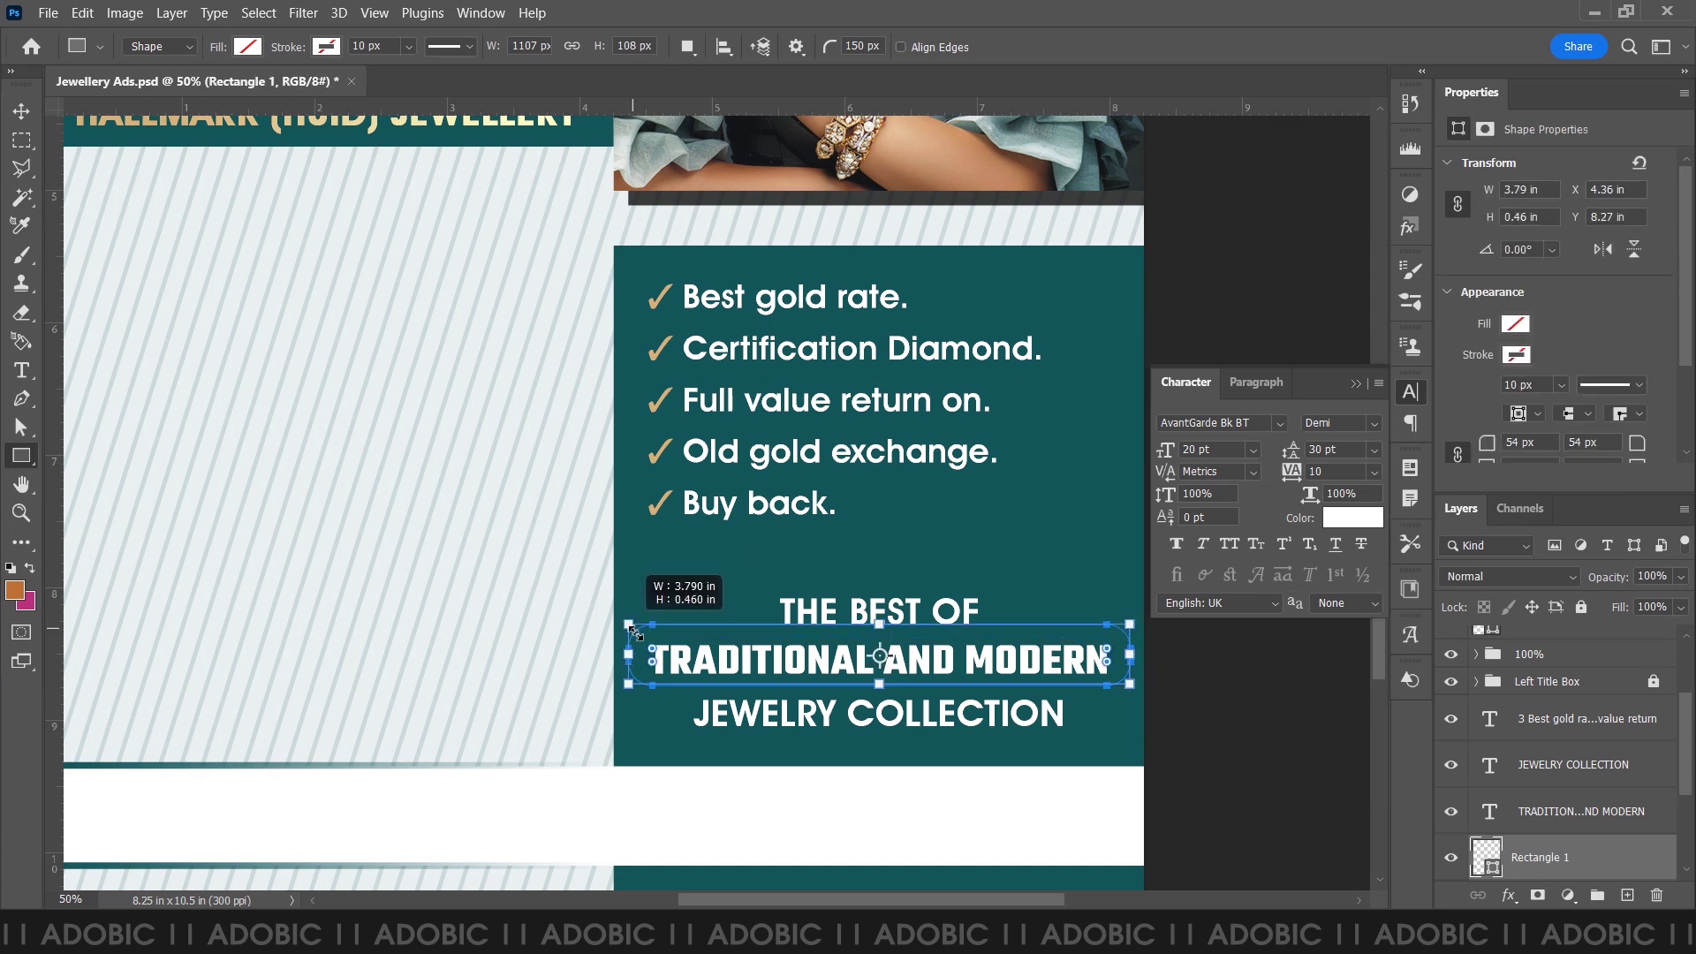
{"action": "scroll", "coordinate": [879, 636], "scroll_direction": "up", "scroll_amount": 1}
- Create a second rectangle at exactly 1137 × 138 px
{"action": "left_click", "coordinate": [882, 629]}
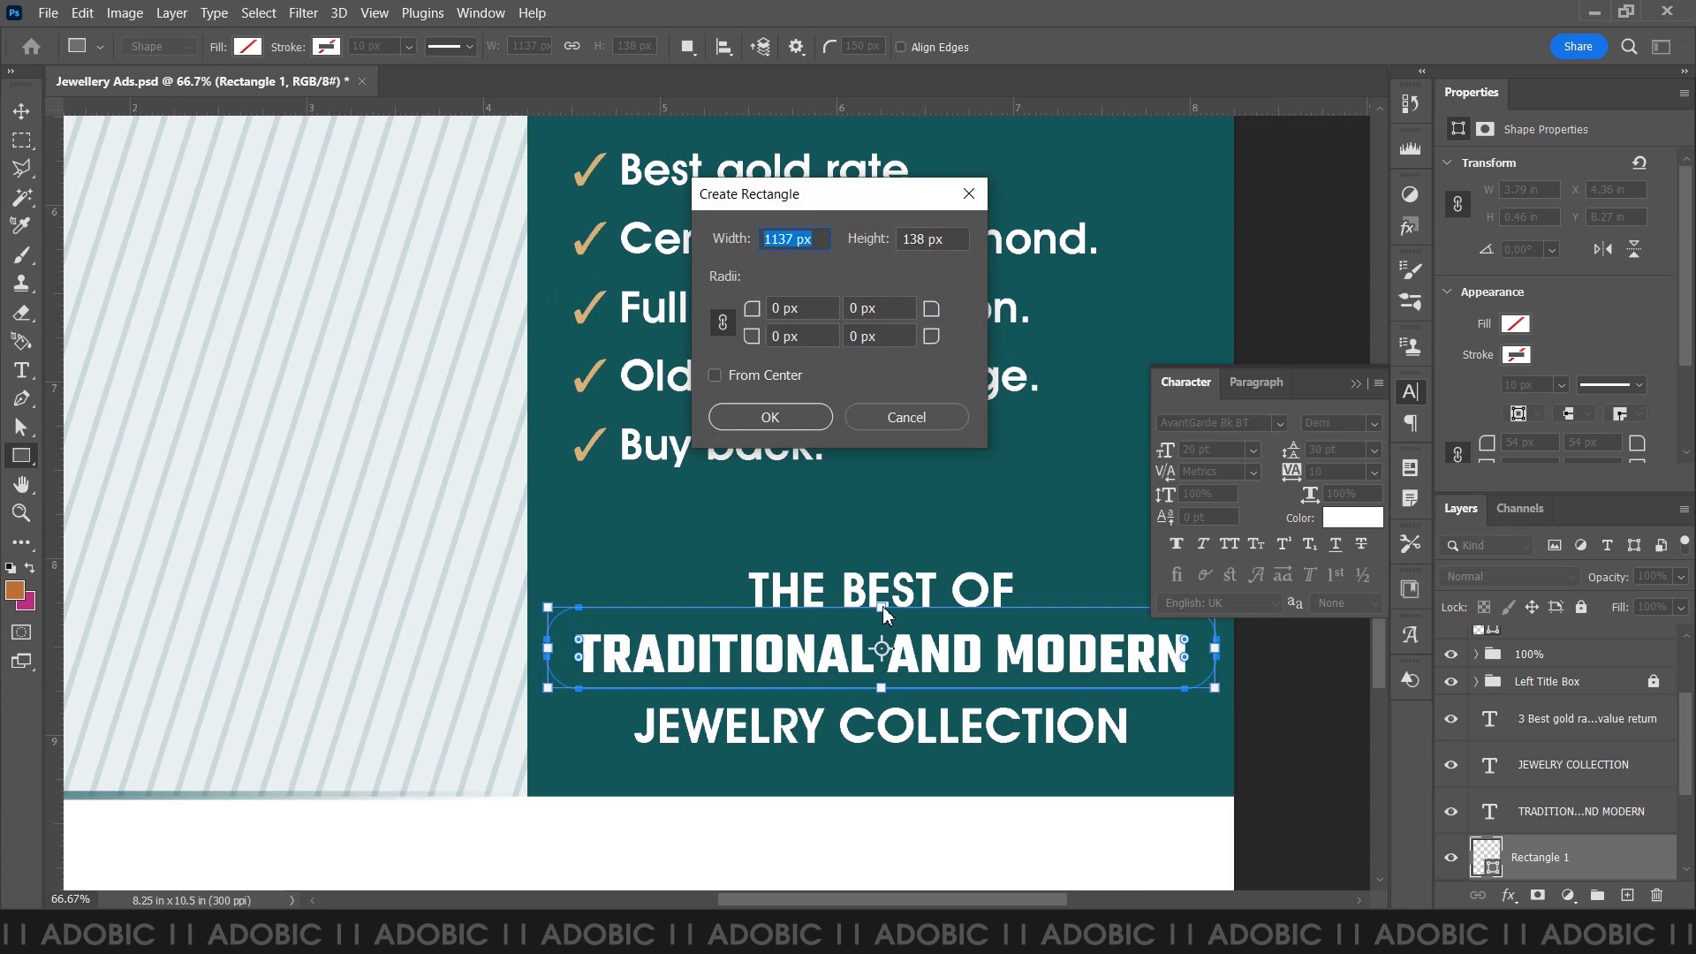
{"action": "left_click", "coordinate": [781, 417]}
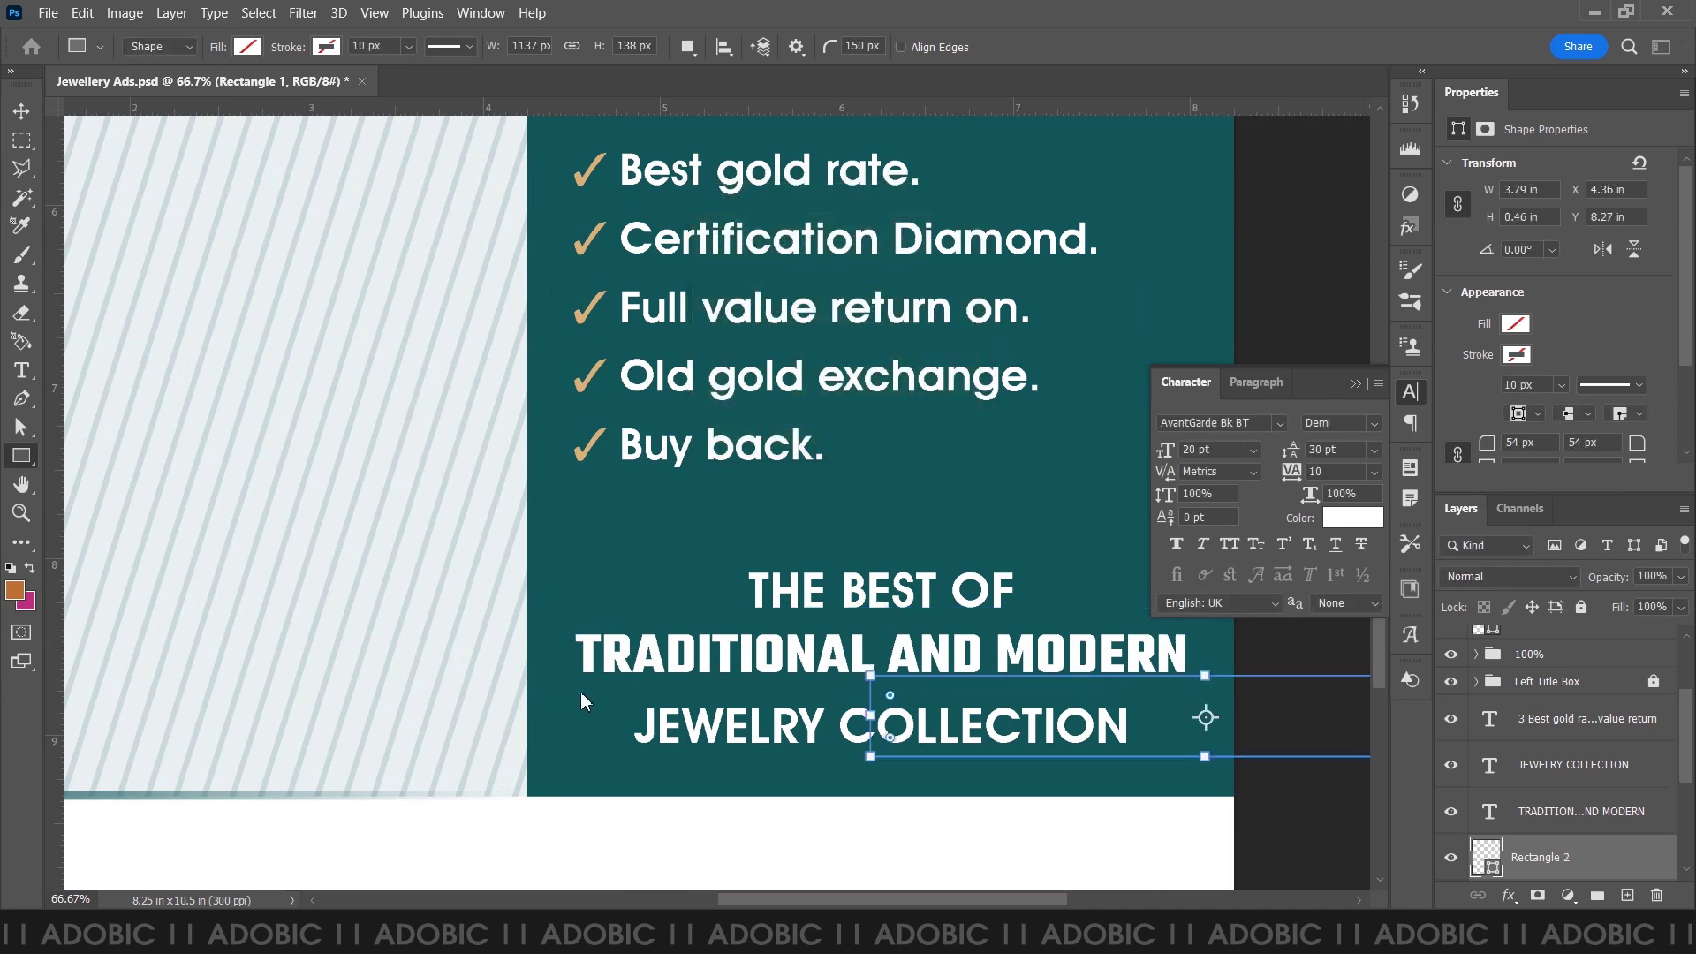
{"action": "key", "text": "v"}
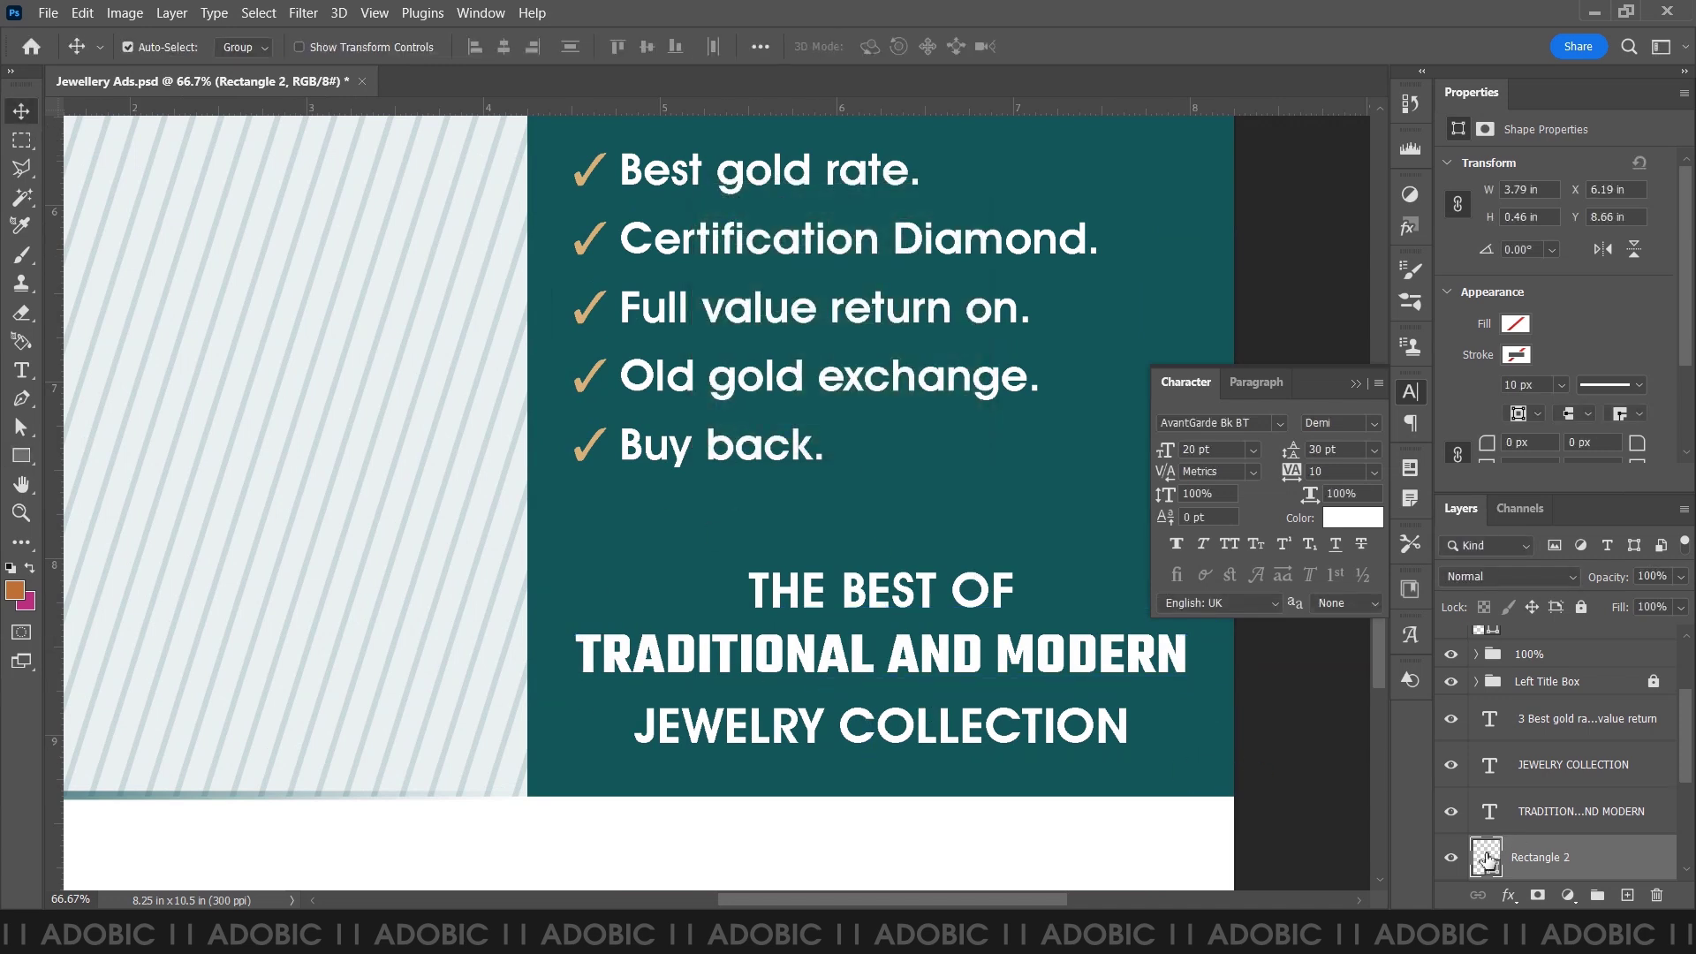
{"action": "left_click", "coordinate": [1509, 895]}
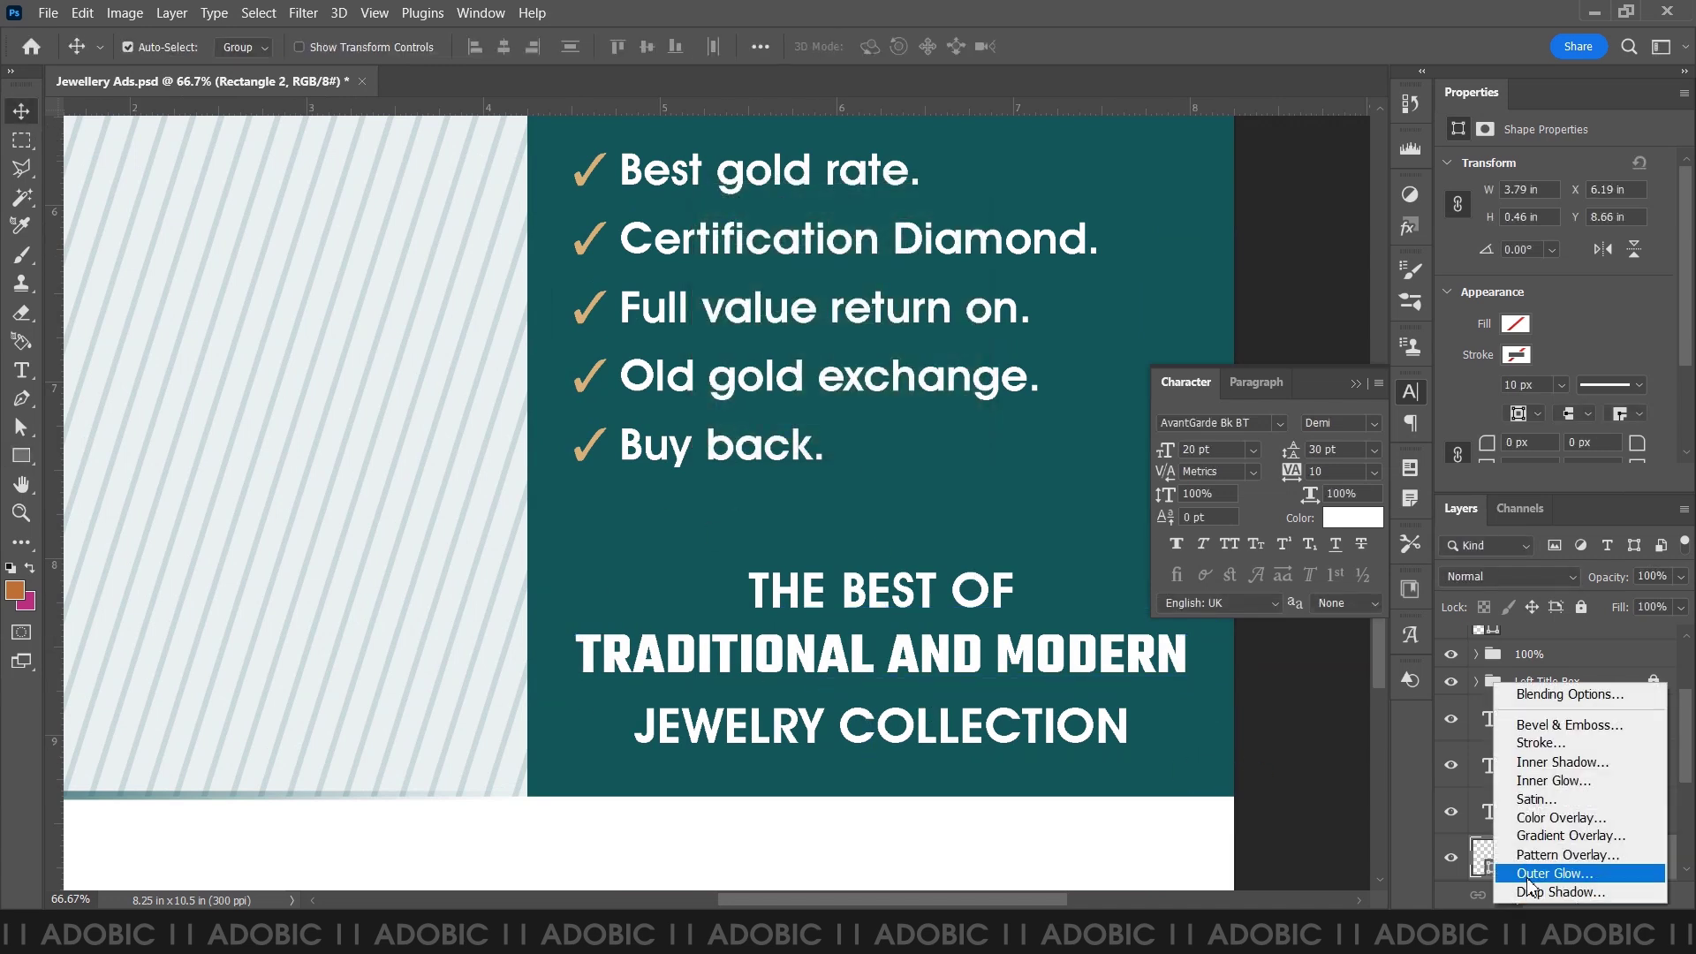
- Give Rectangle 2 a gold Gradient Overlay and move it behind TRADITIONAL AND MODERN
{"action": "left_click", "coordinate": [1572, 835]}
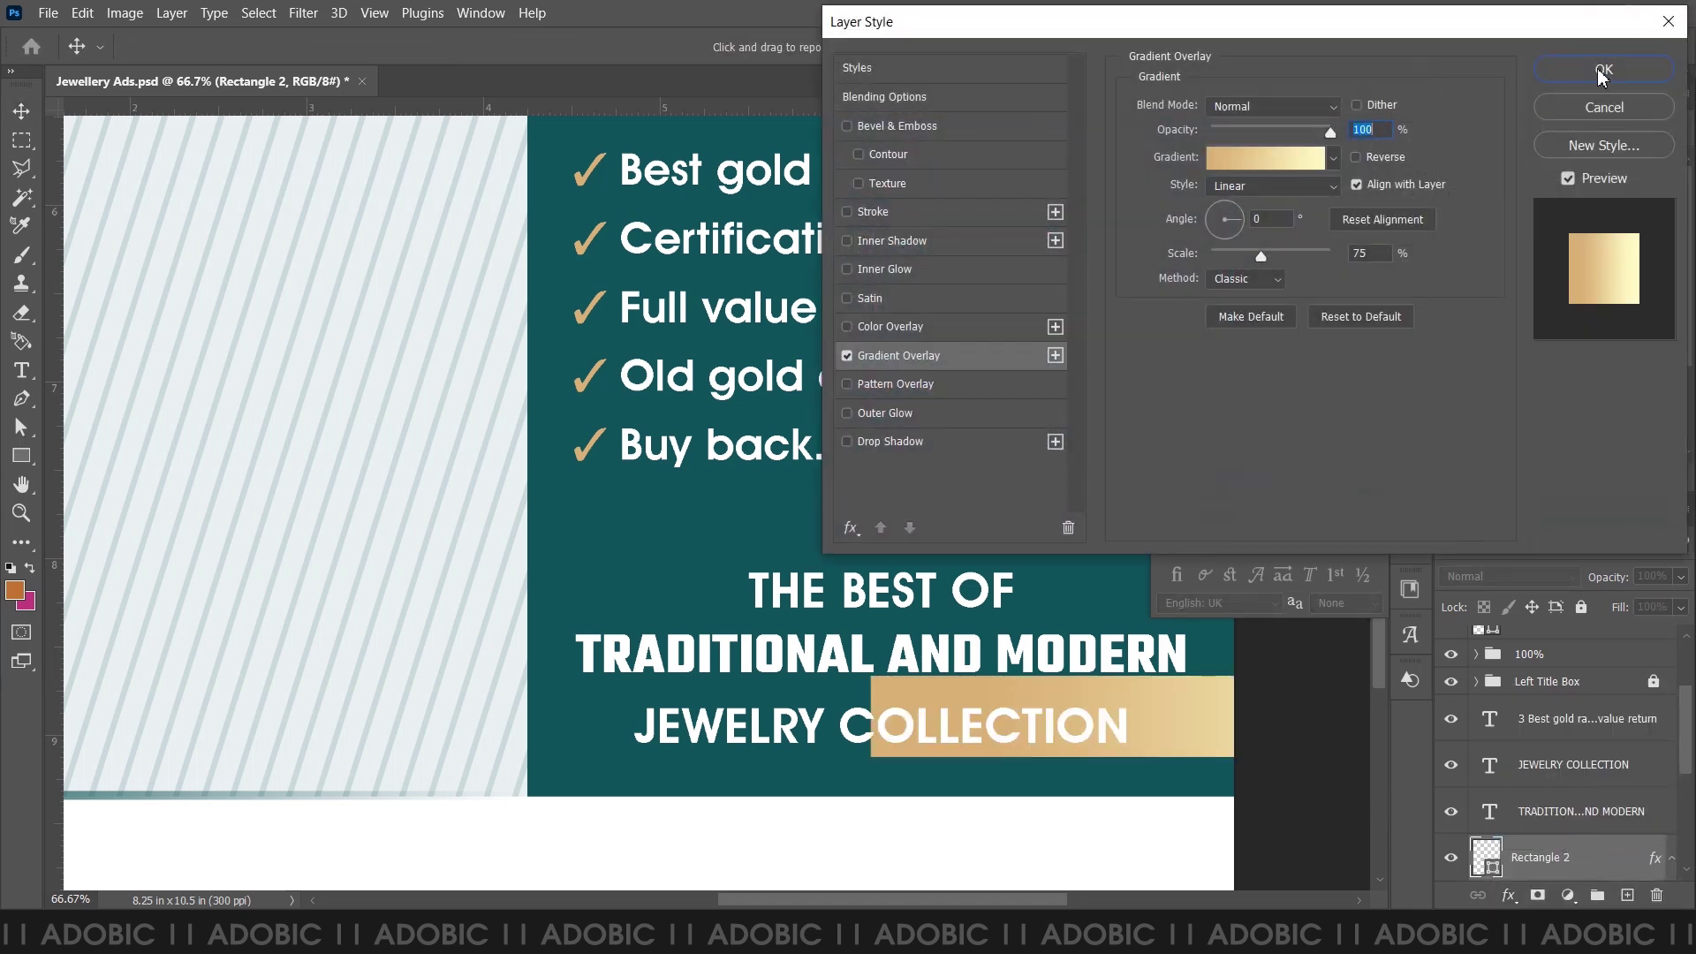
{"action": "left_click", "coordinate": [1587, 57]}
{"action": "left_click_drag", "start_coordinate": [1185, 722], "coordinate": [869, 662]}
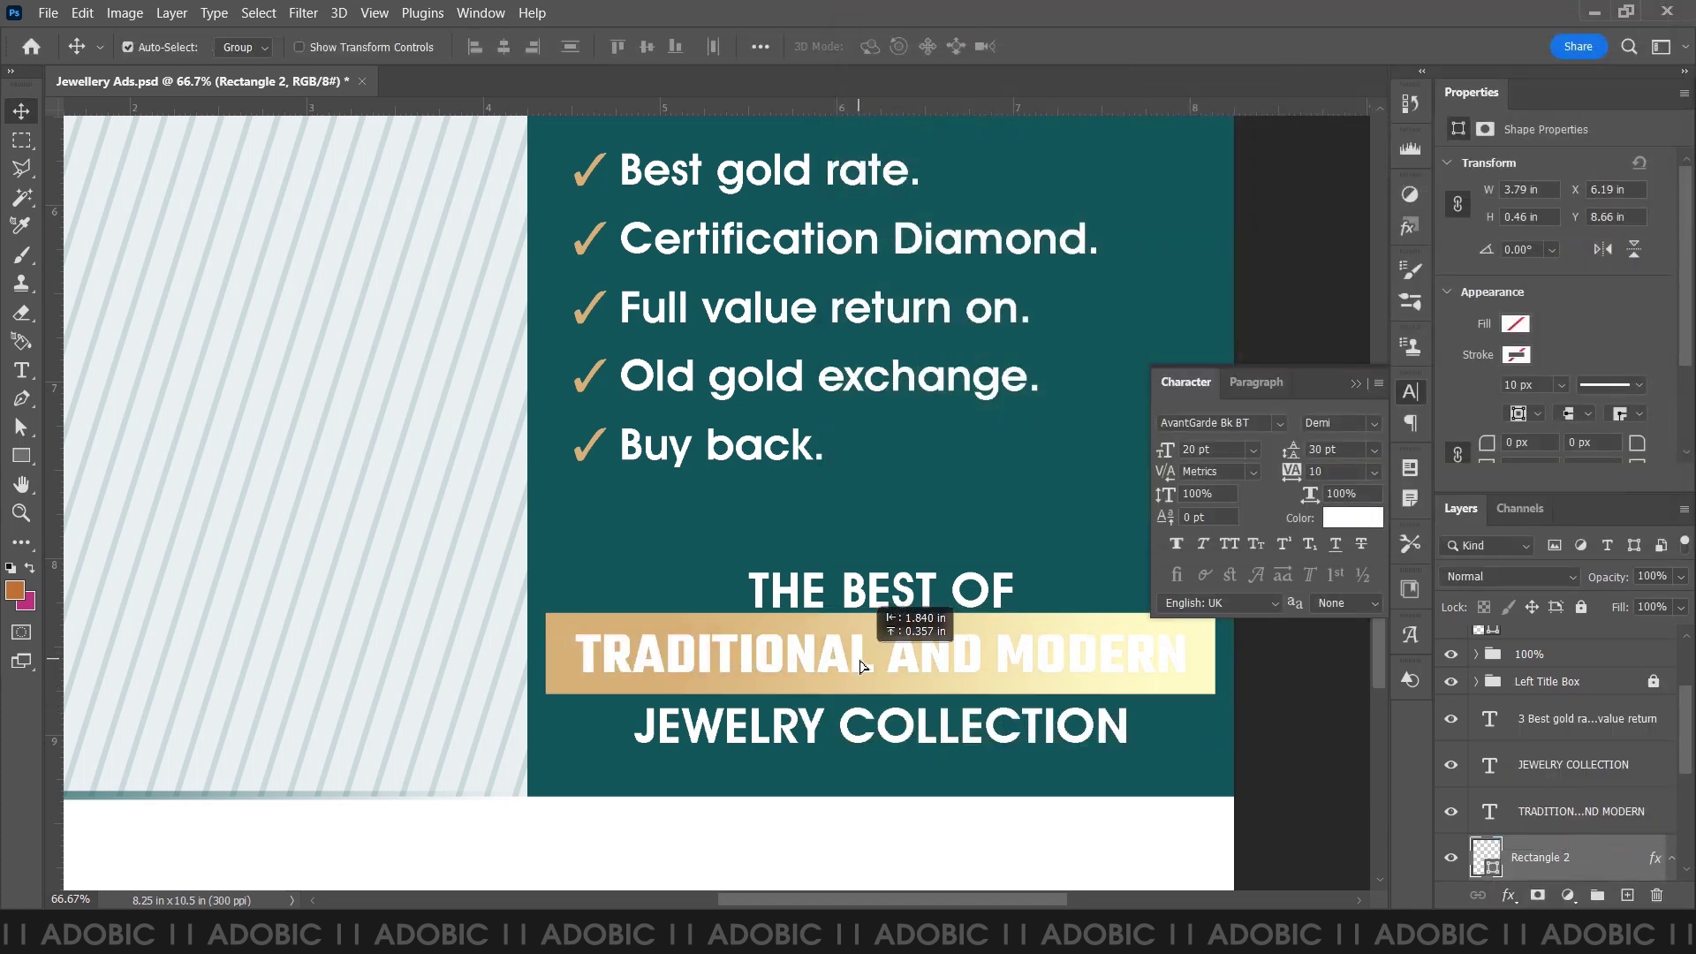
{"action": "left_click", "coordinate": [1356, 383]}
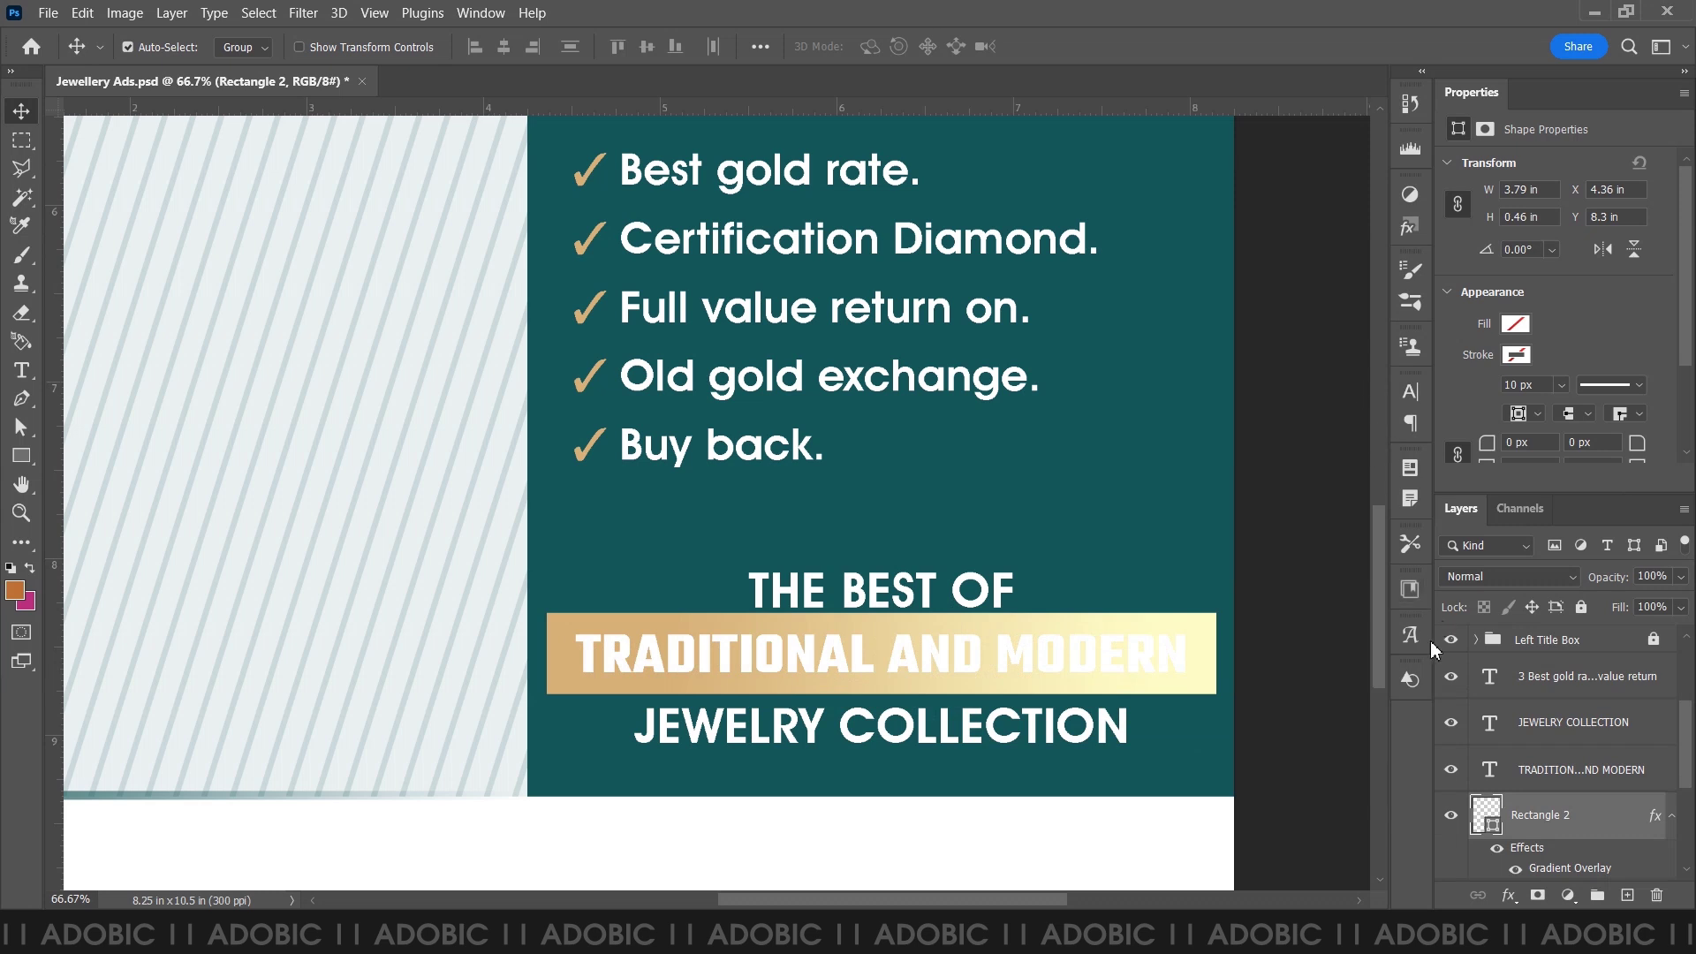
- Free-transform the gold bar to stretch across the full width of the teal panel
{"action": "key", "text": "ctrl+t"}
{"action": "left_click_drag", "start_coordinate": [884, 614], "coordinate": [884, 621]}
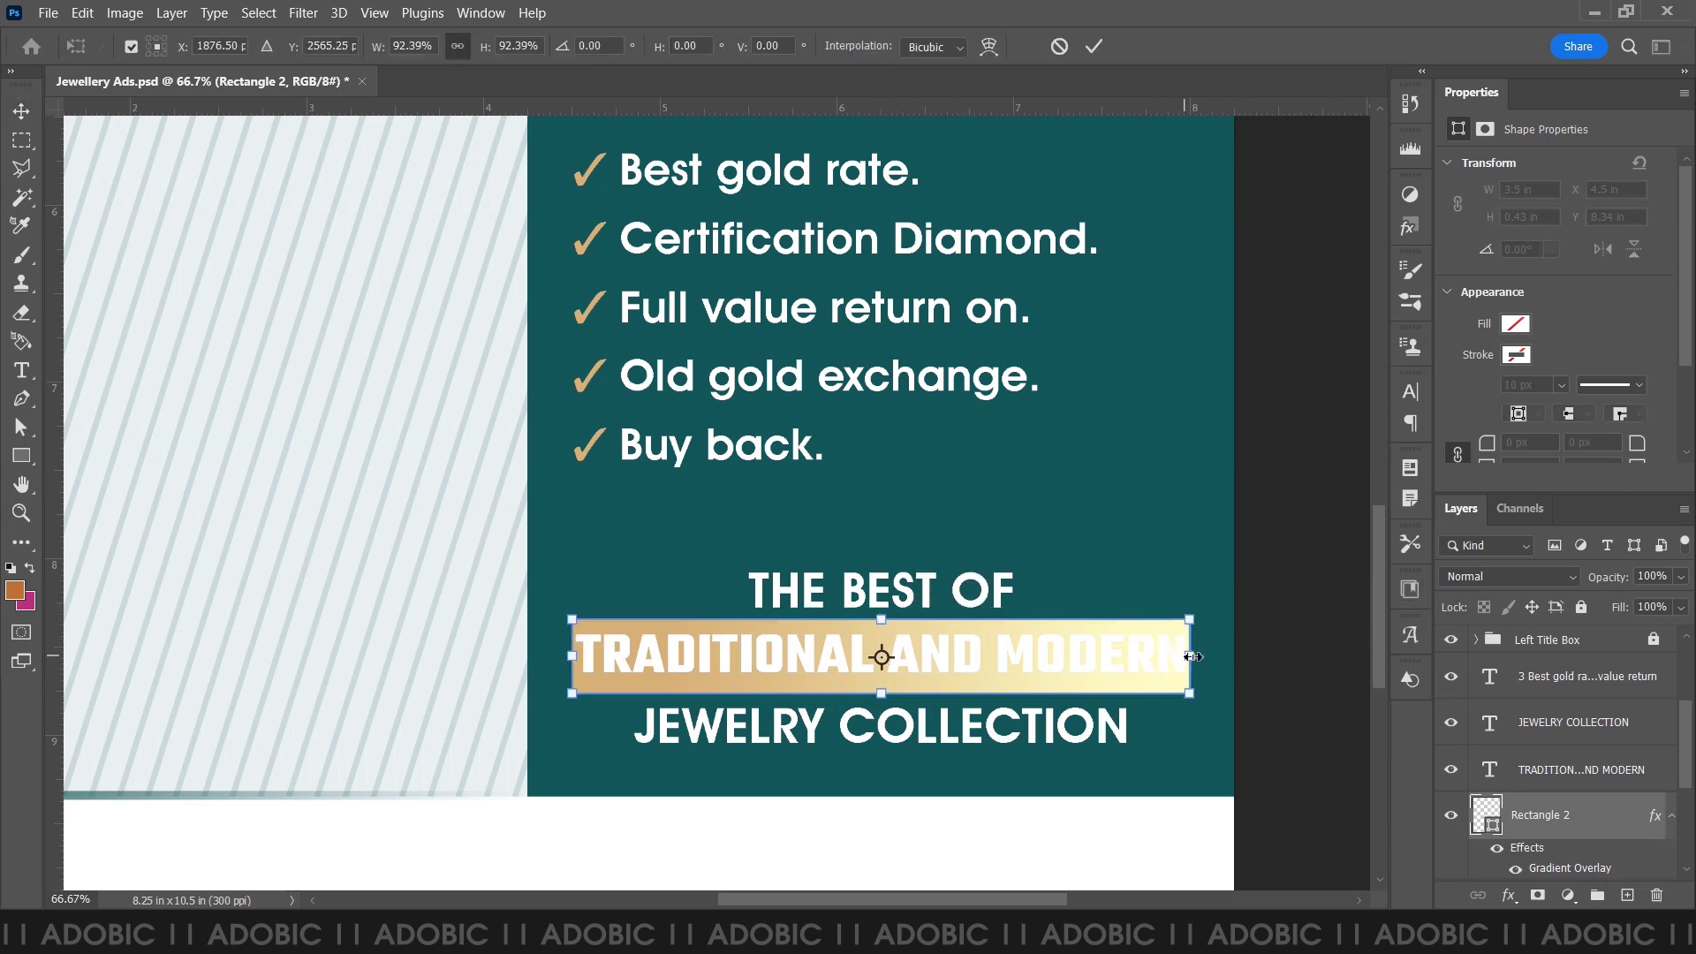
{"action": "left_click_drag", "start_coordinate": [1193, 656], "coordinate": [1204, 657]}
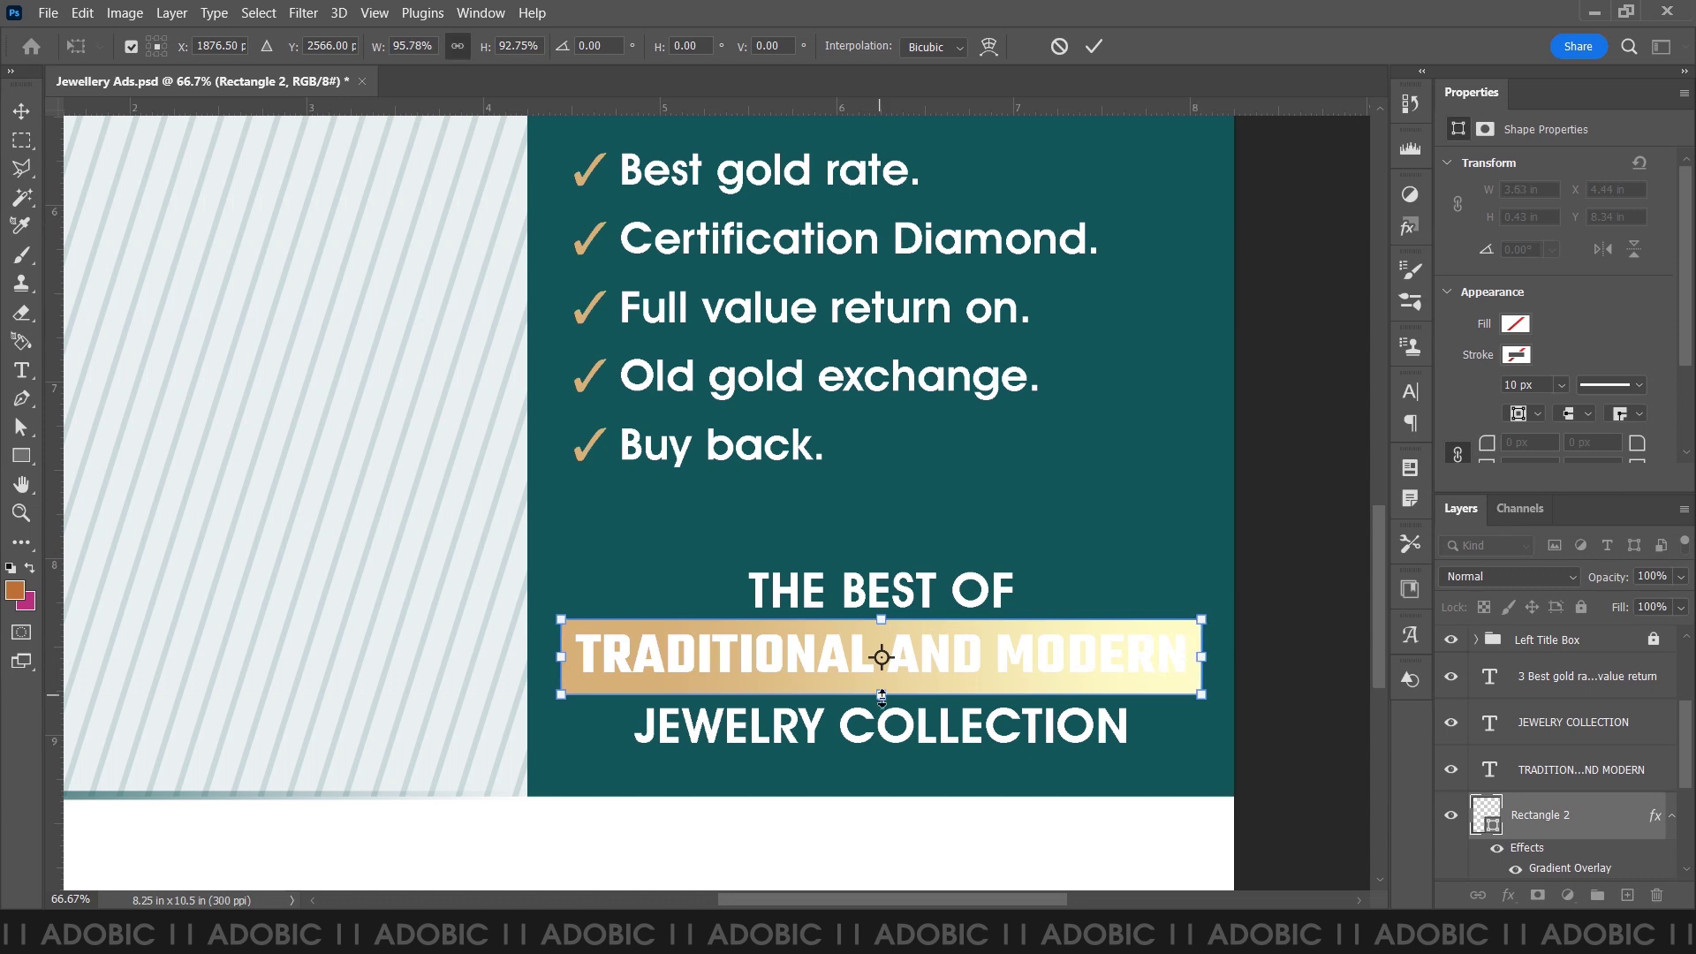
{"action": "left_click_drag", "start_coordinate": [882, 698], "coordinate": [881, 690]}
{"action": "scroll", "coordinate": [896, 683], "scroll_direction": "up", "scroll_amount": 1}
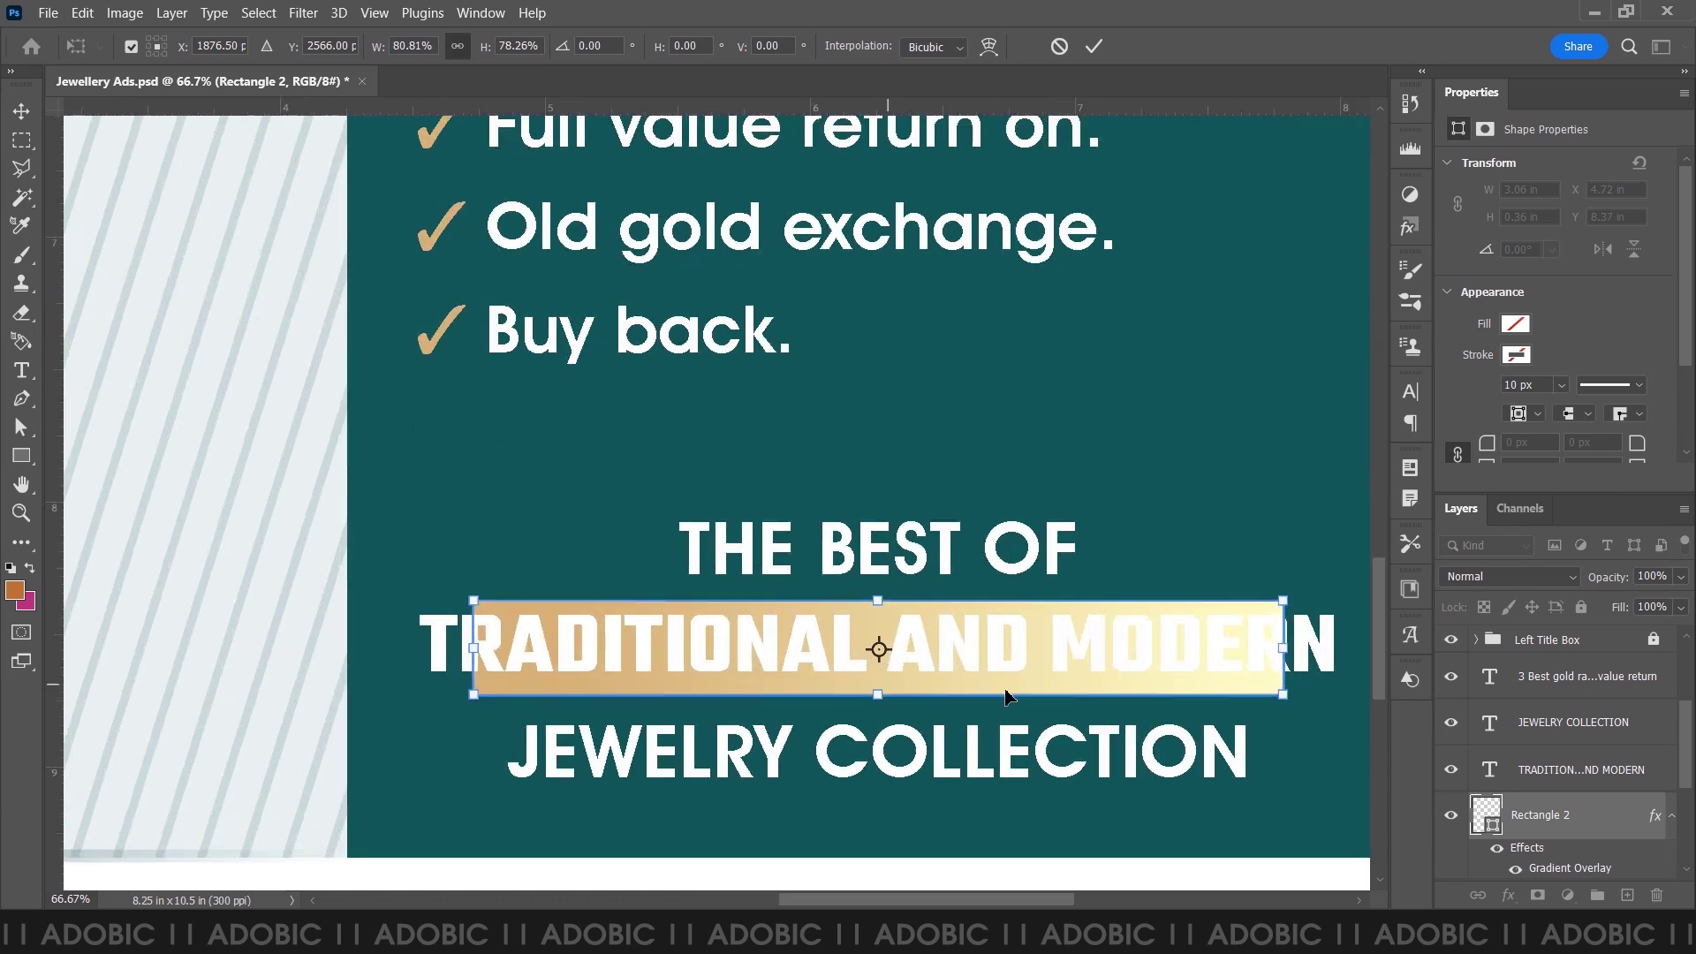
{"action": "left_click_drag", "start_coordinate": [478, 640], "coordinate": [384, 640]}
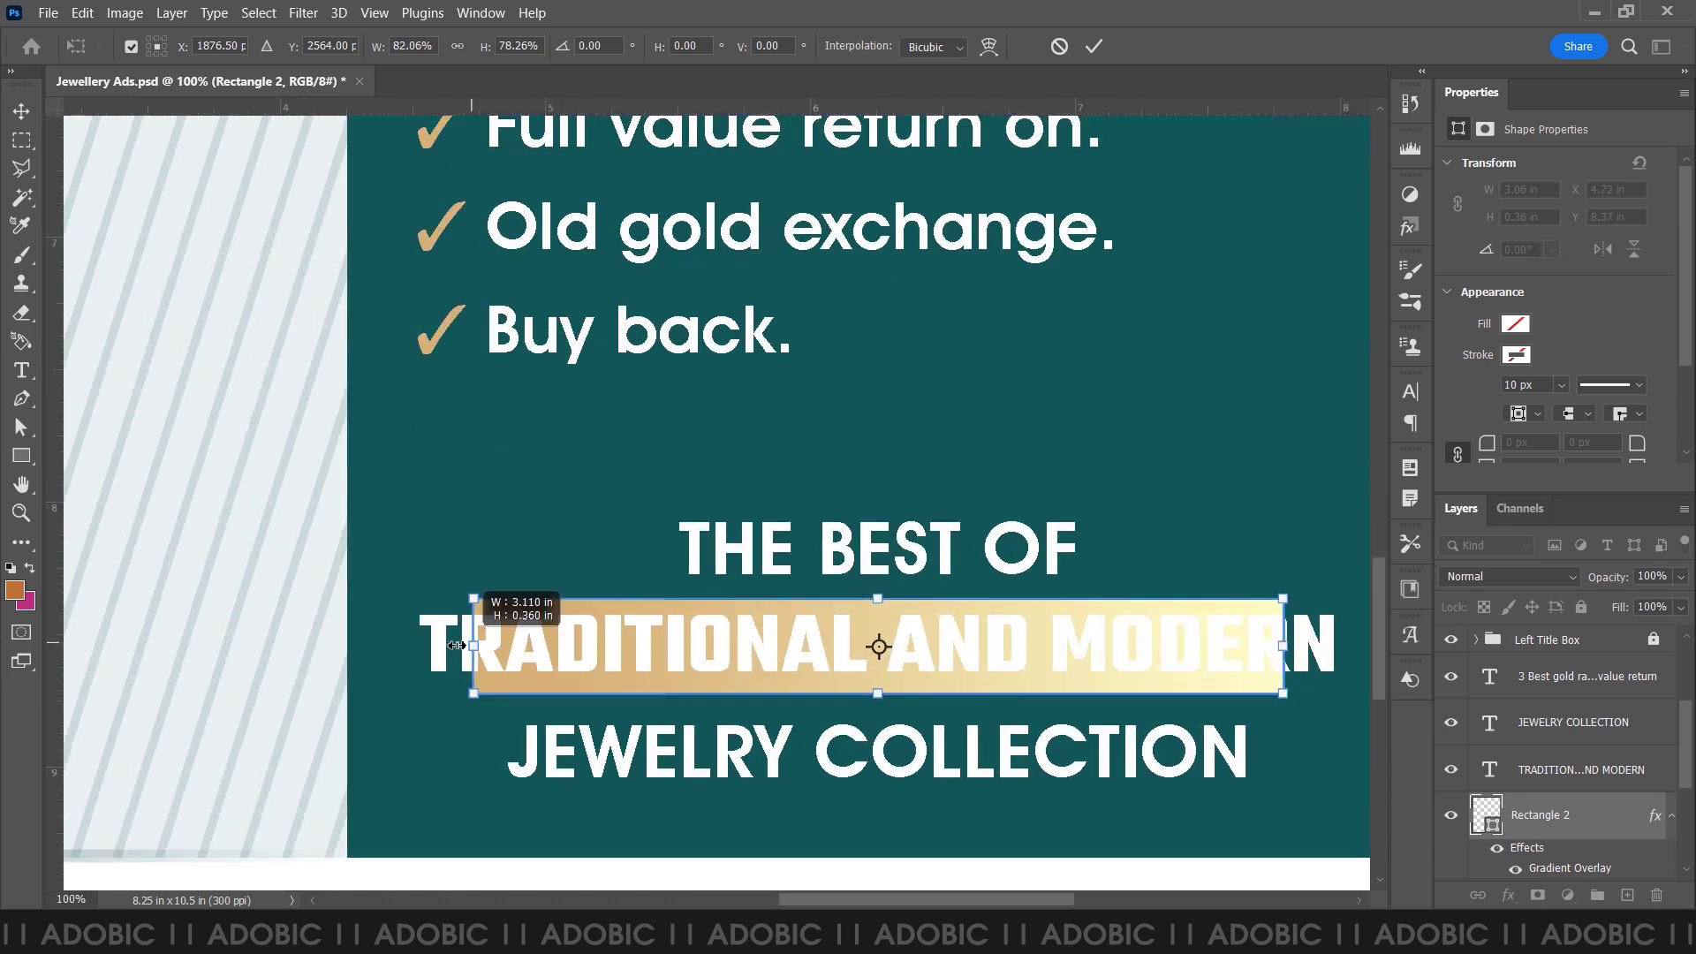
{"action": "key", "text": "Return"}
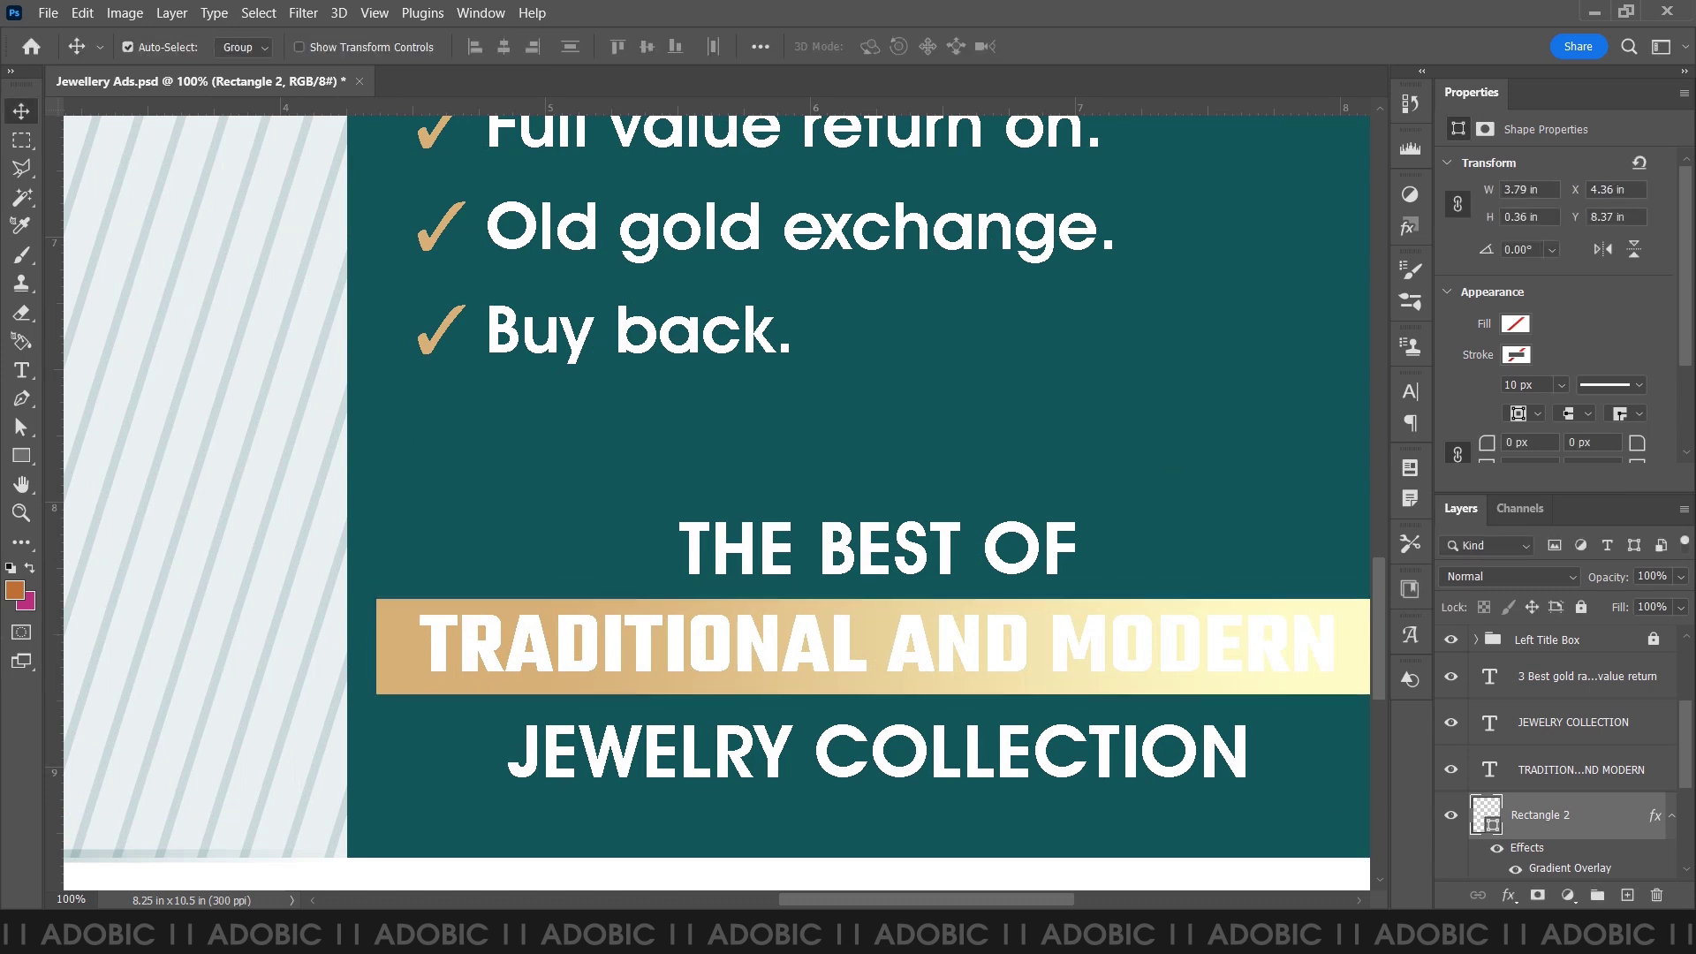
{"action": "scroll", "coordinate": [1505, 775], "scroll_direction": "down", "scroll_amount": 1}
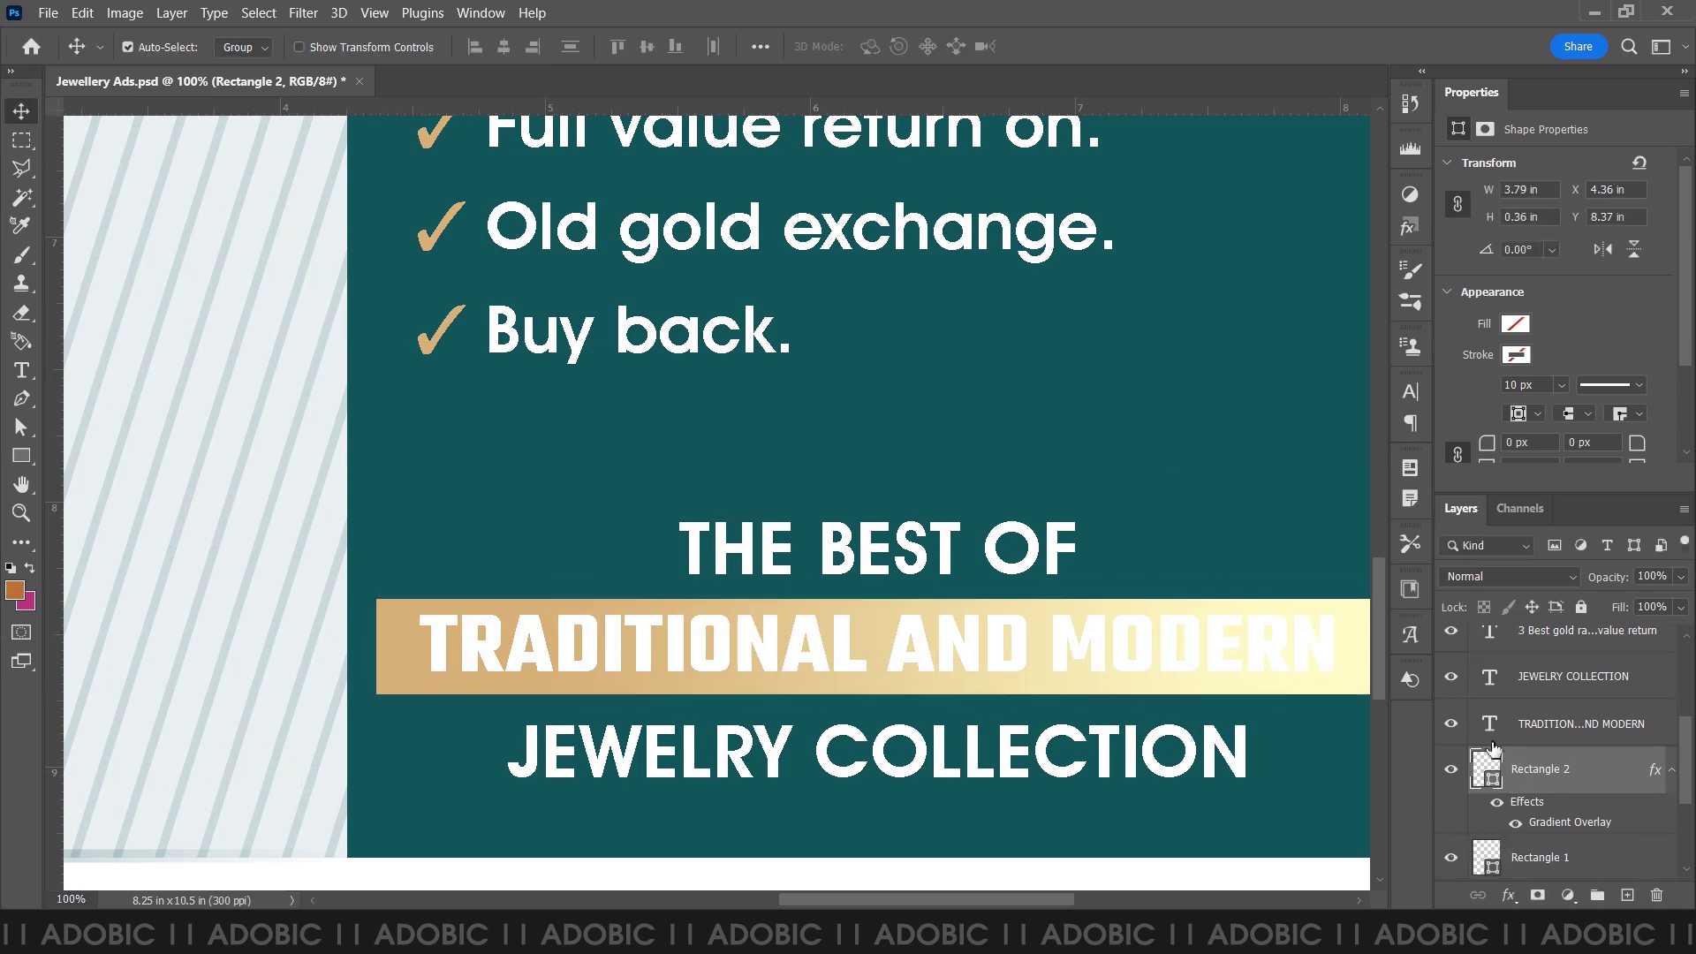
- Change the TRADITIONAL AND MODERN text colour to black (#000000)
{"action": "double_click", "coordinate": [1490, 724]}
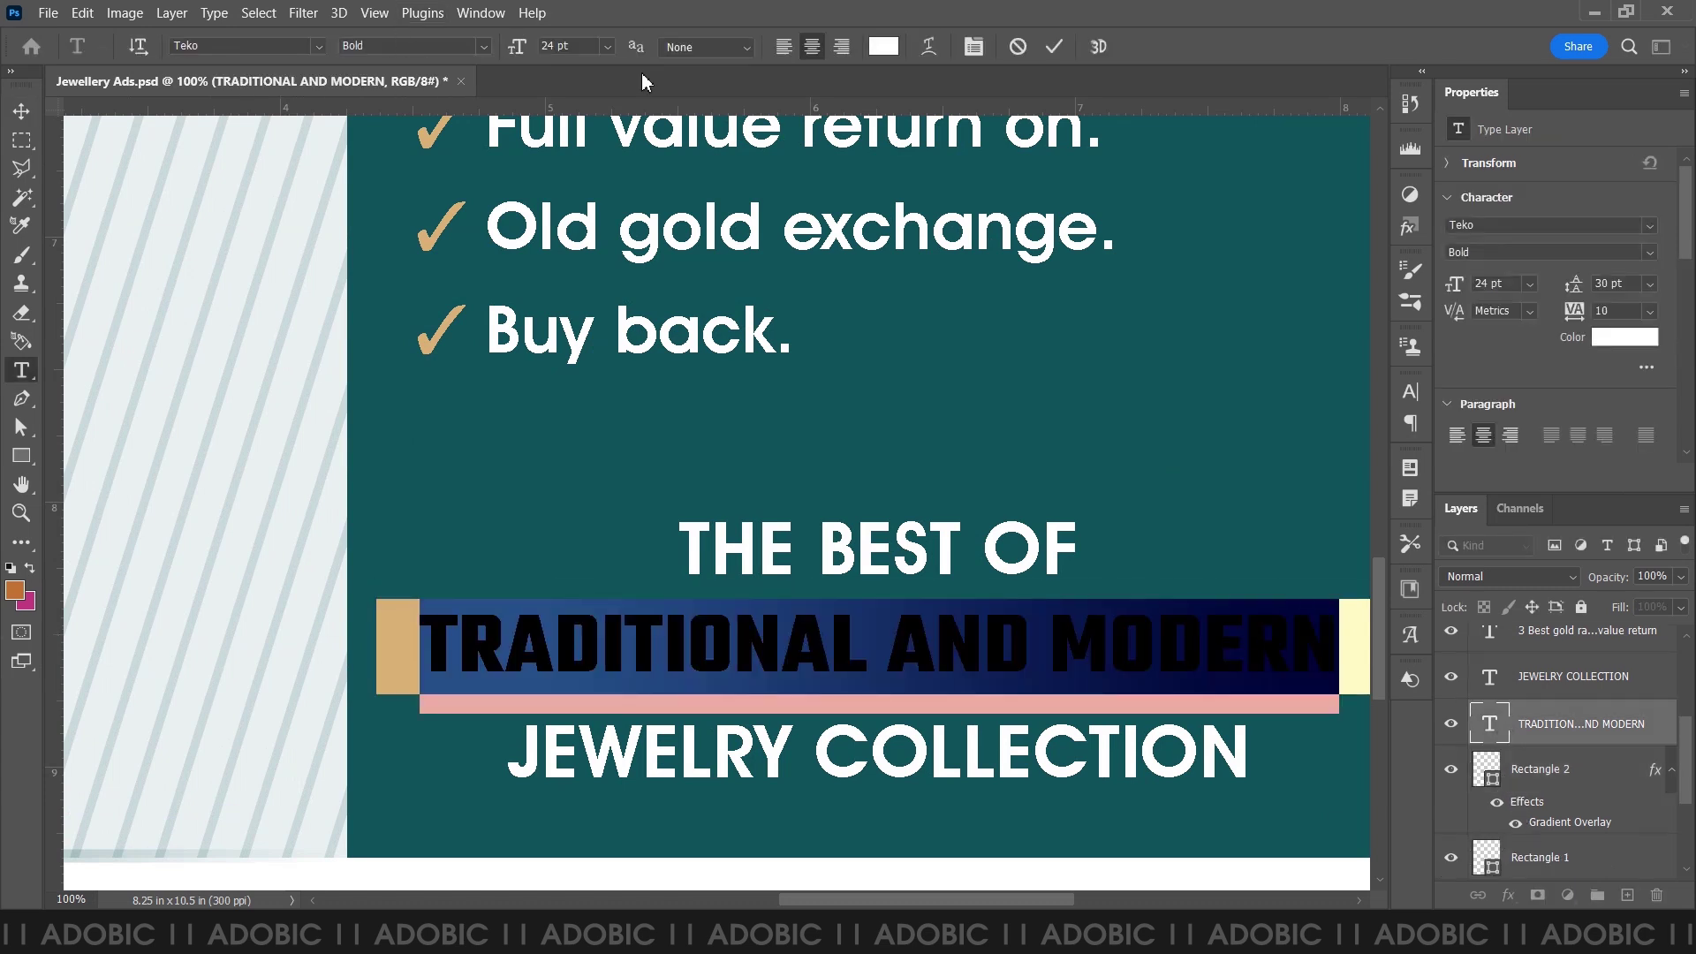
{"action": "left_click", "coordinate": [887, 49]}
{"action": "type", "text": "000000"}
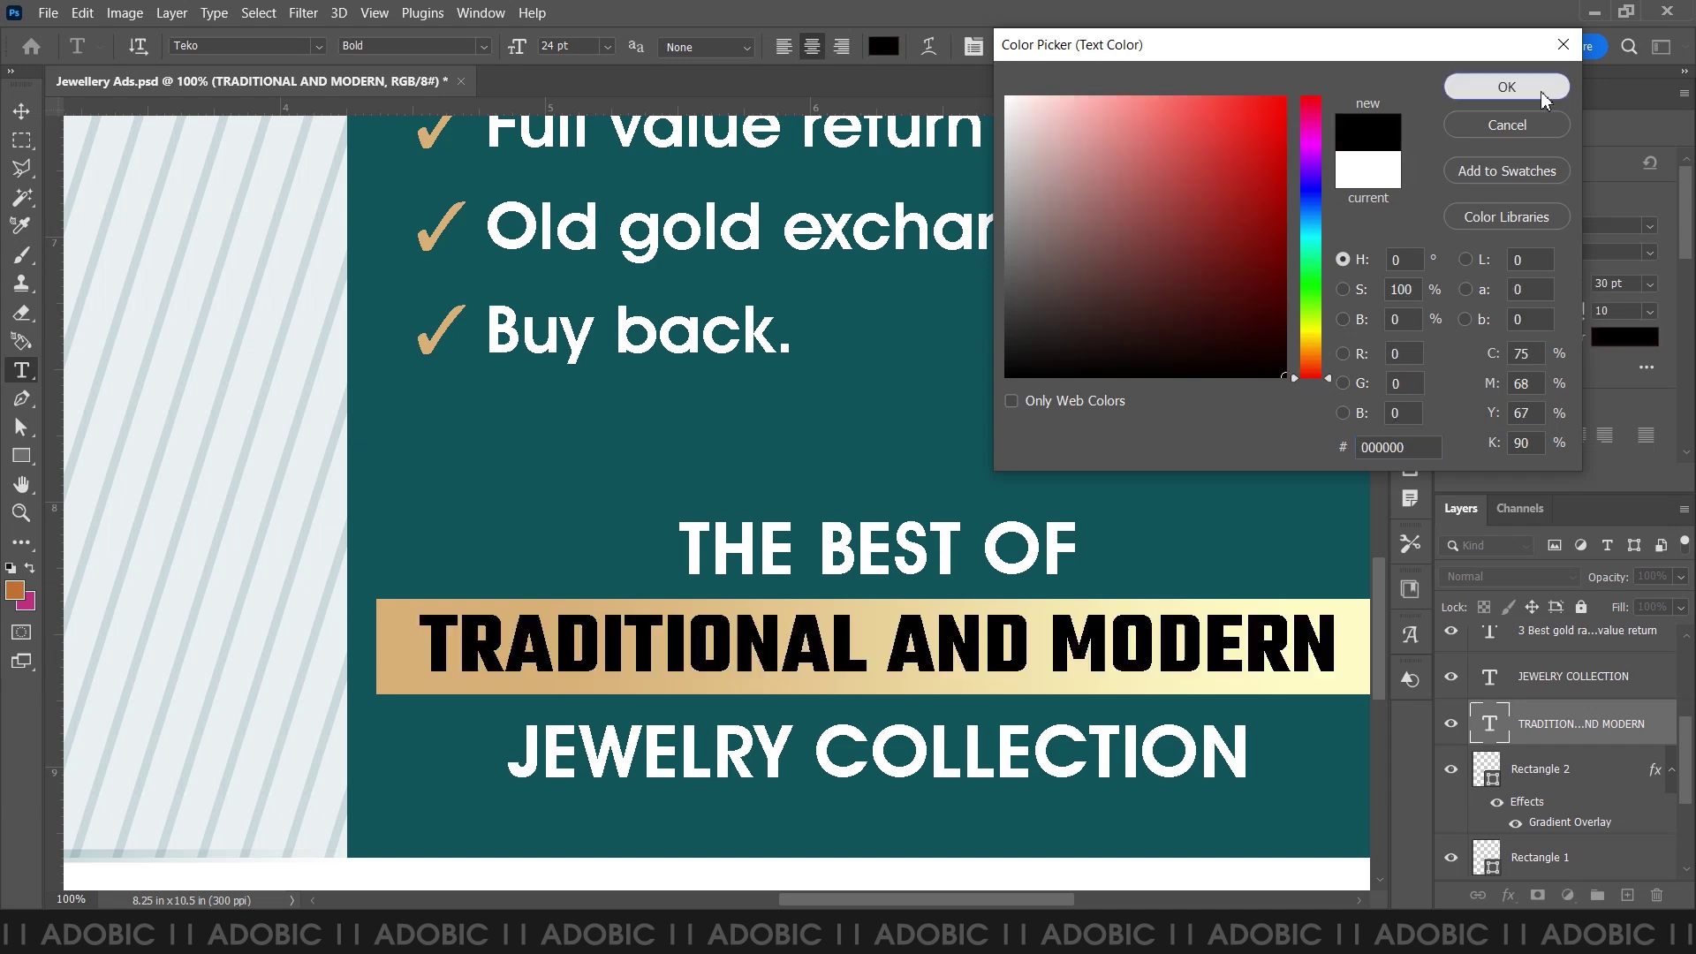
{"action": "key", "text": "Return"}
{"action": "left_click", "coordinate": [21, 110]}
- Select the JEWELRY COLLECTION, Rectangle 2 and checklist layers in turn in the Layers panel
{"action": "scroll", "coordinate": [919, 557], "scroll_direction": "down", "scroll_amount": 3}
{"action": "scroll", "coordinate": [919, 557], "scroll_direction": "down", "scroll_amount": 3}
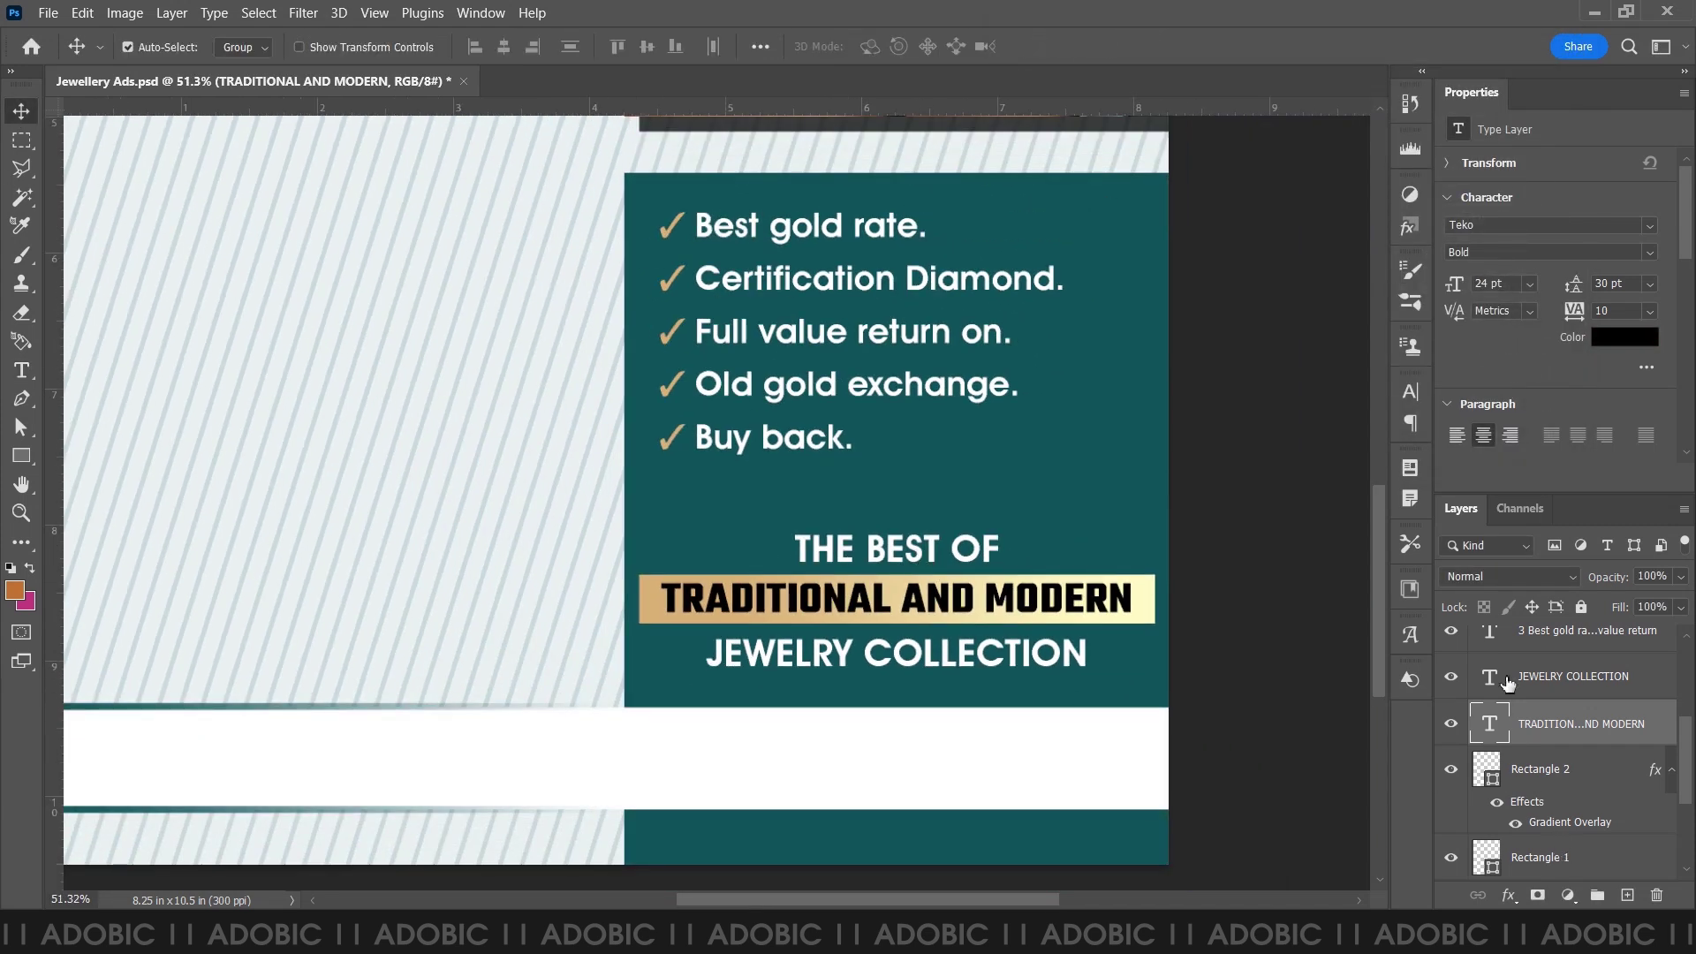
{"action": "scroll", "coordinate": [1527, 732], "scroll_direction": "up", "scroll_amount": 1}
{"action": "left_click", "coordinate": [1527, 729]}
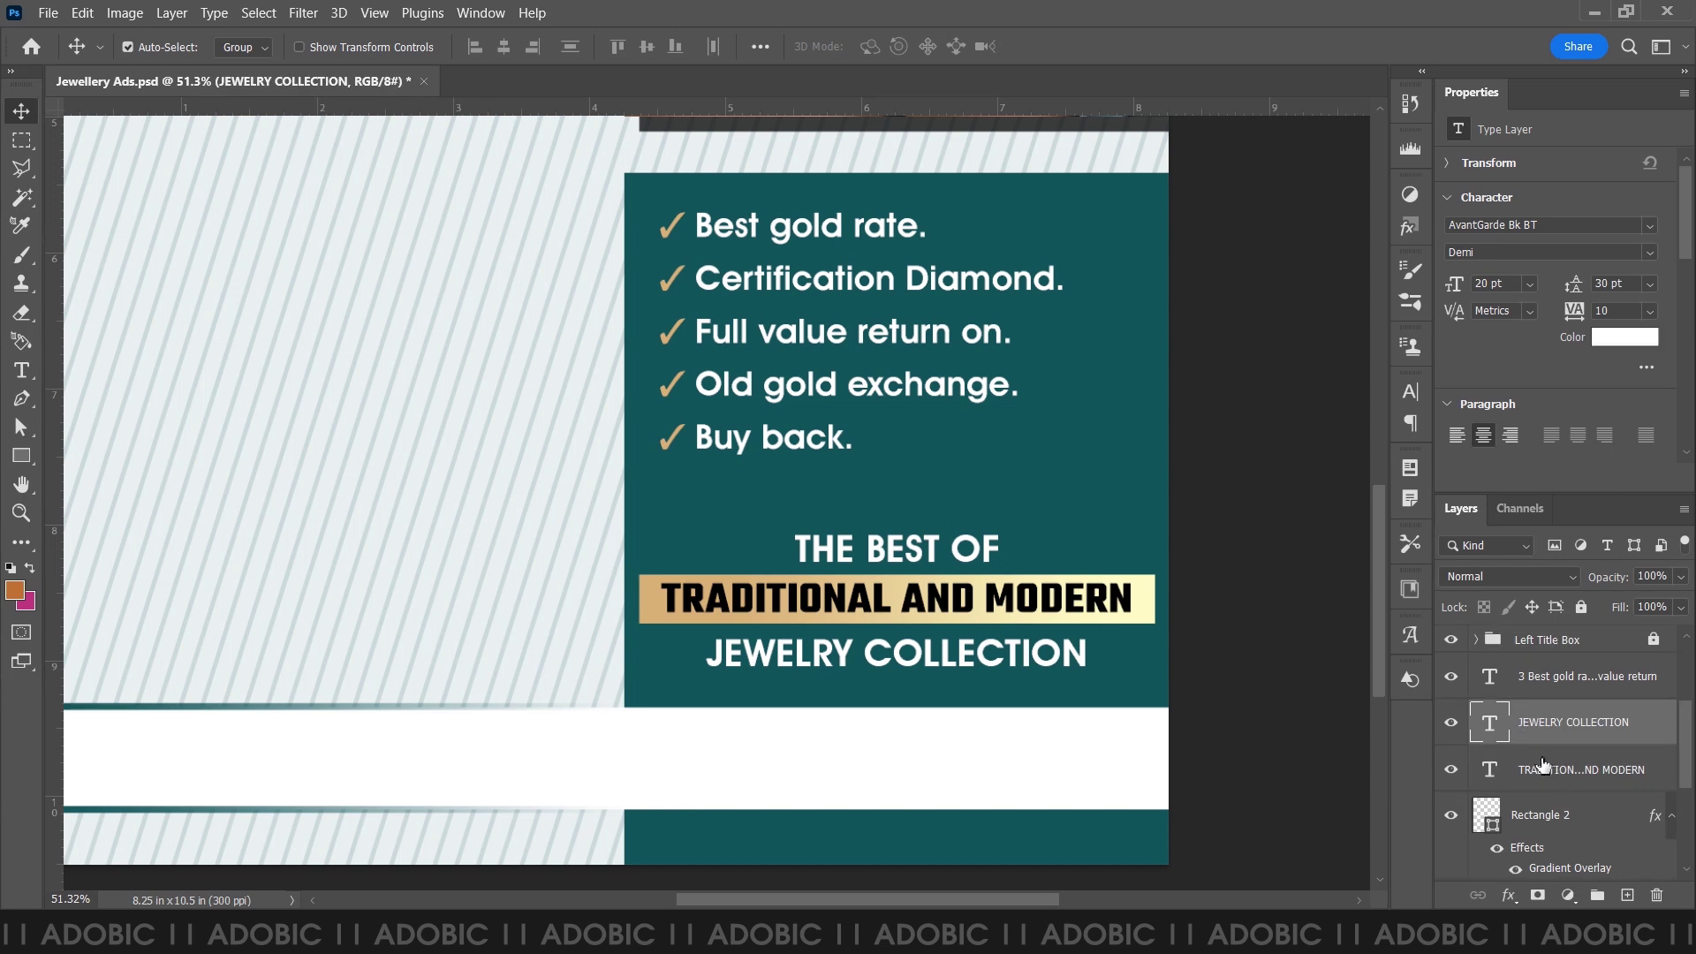
{"action": "scroll", "coordinate": [1577, 795], "scroll_direction": "down", "scroll_amount": 1}
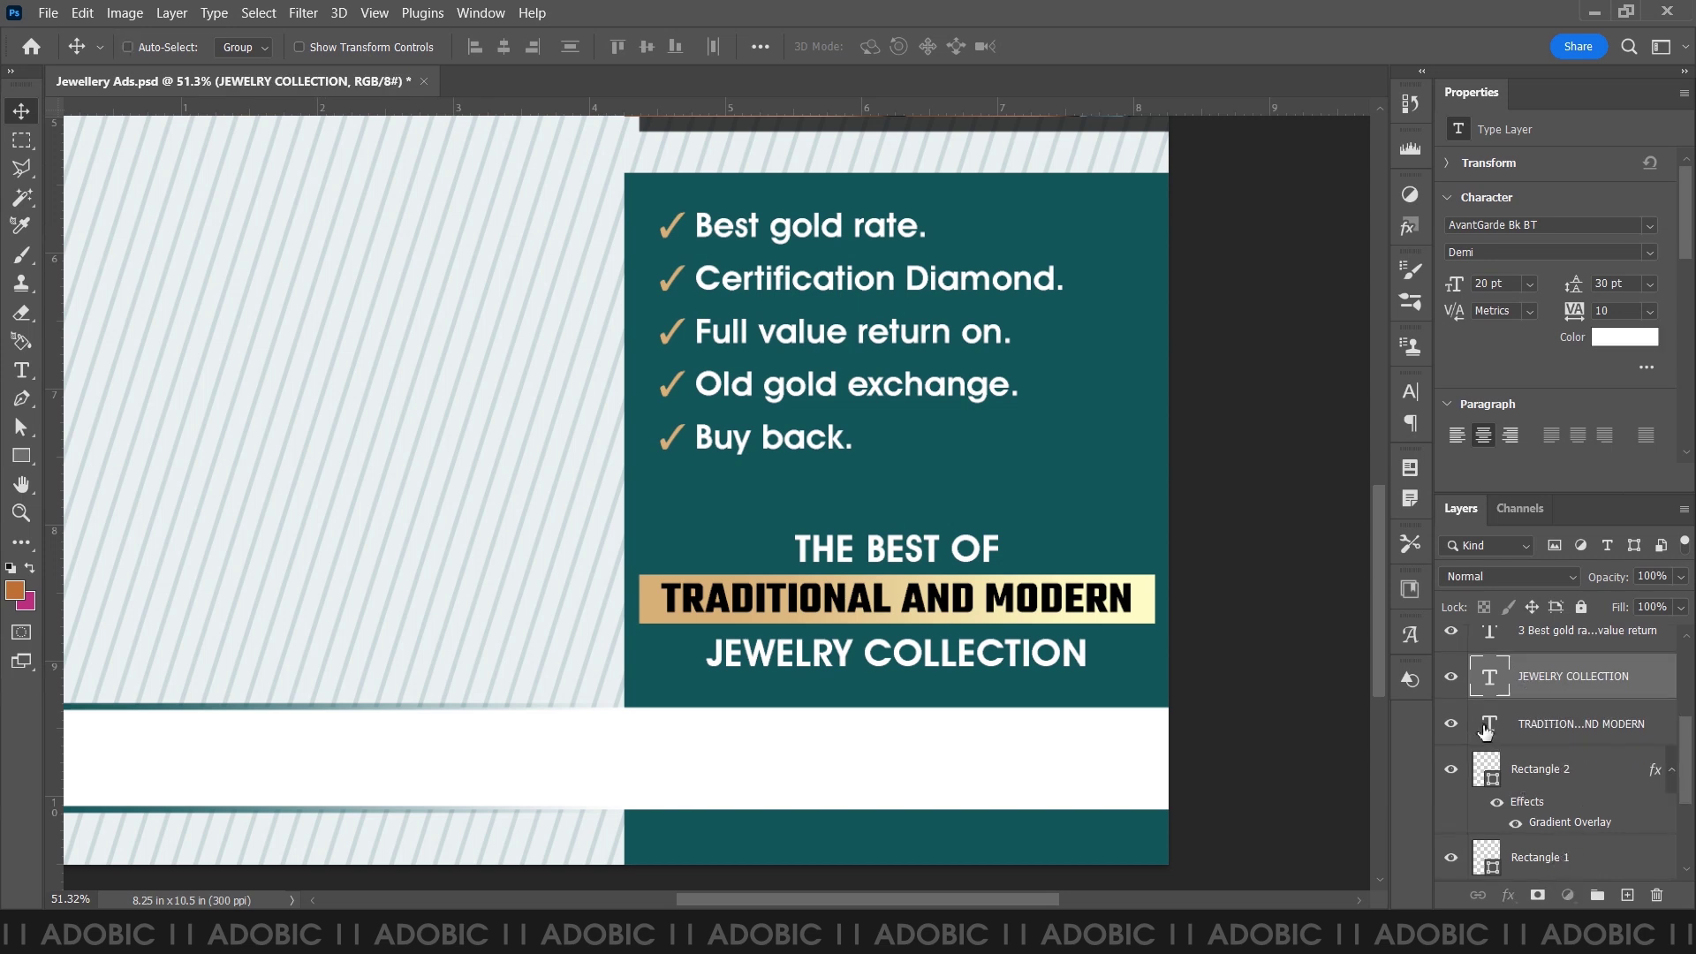
{"action": "left_click", "coordinate": [1551, 776]}
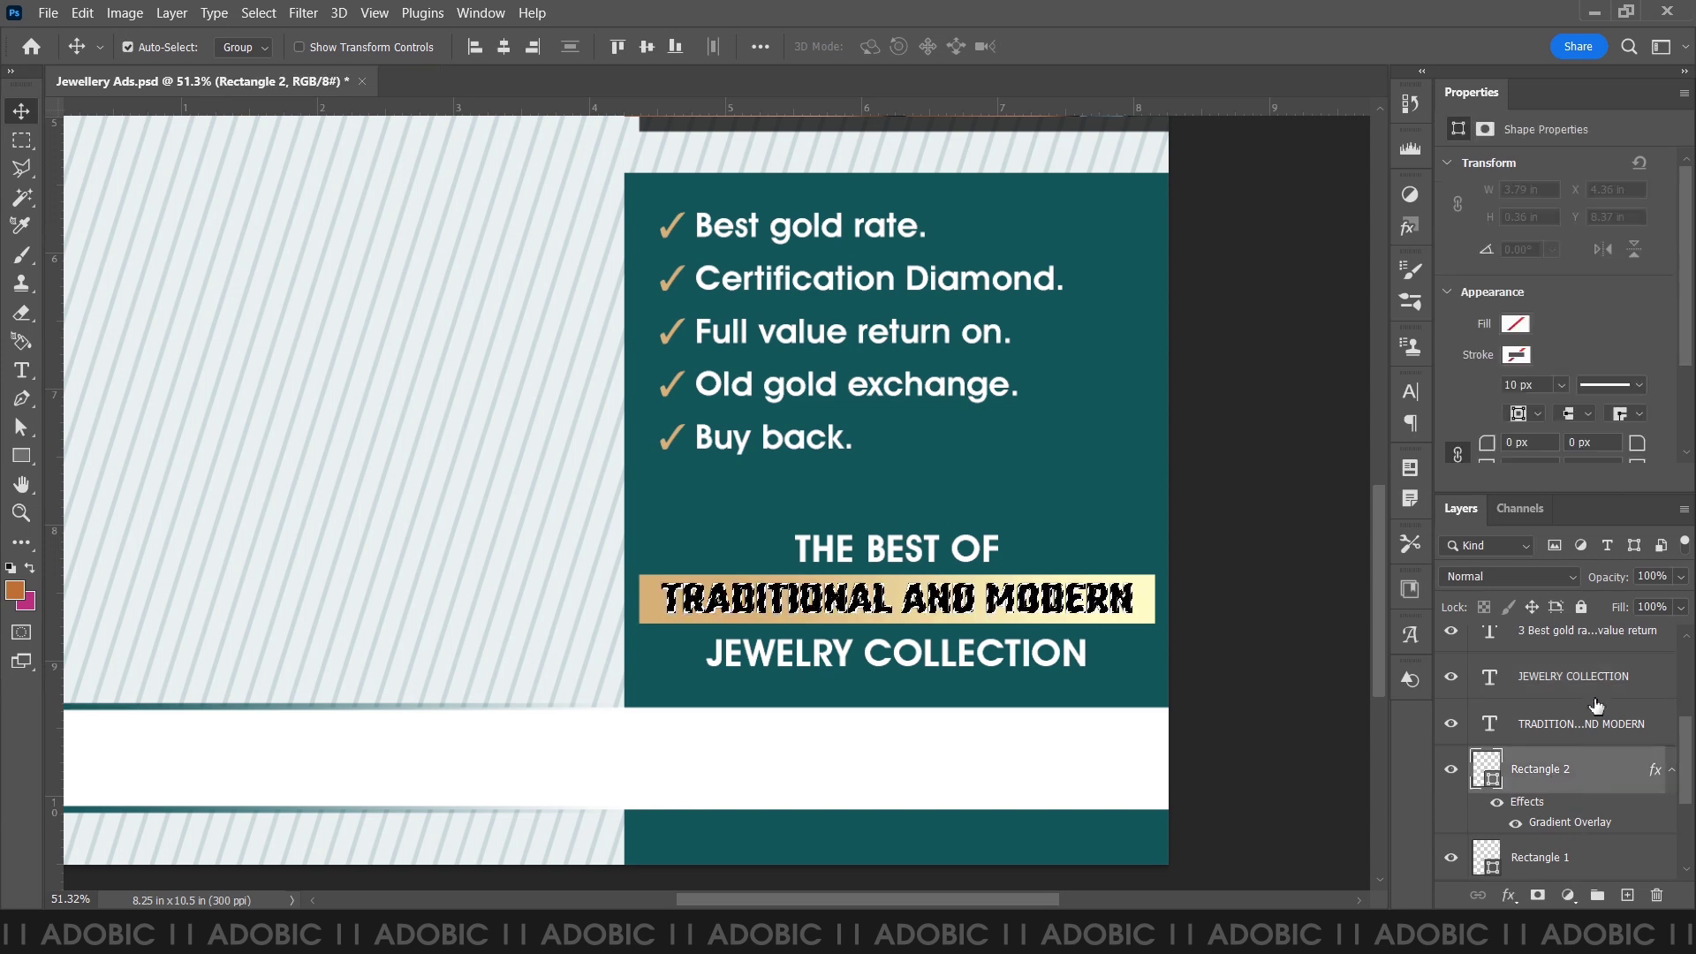
{"action": "scroll", "coordinate": [1590, 730], "scroll_direction": "up", "scroll_amount": 1}
{"action": "left_click", "coordinate": [1577, 682]}
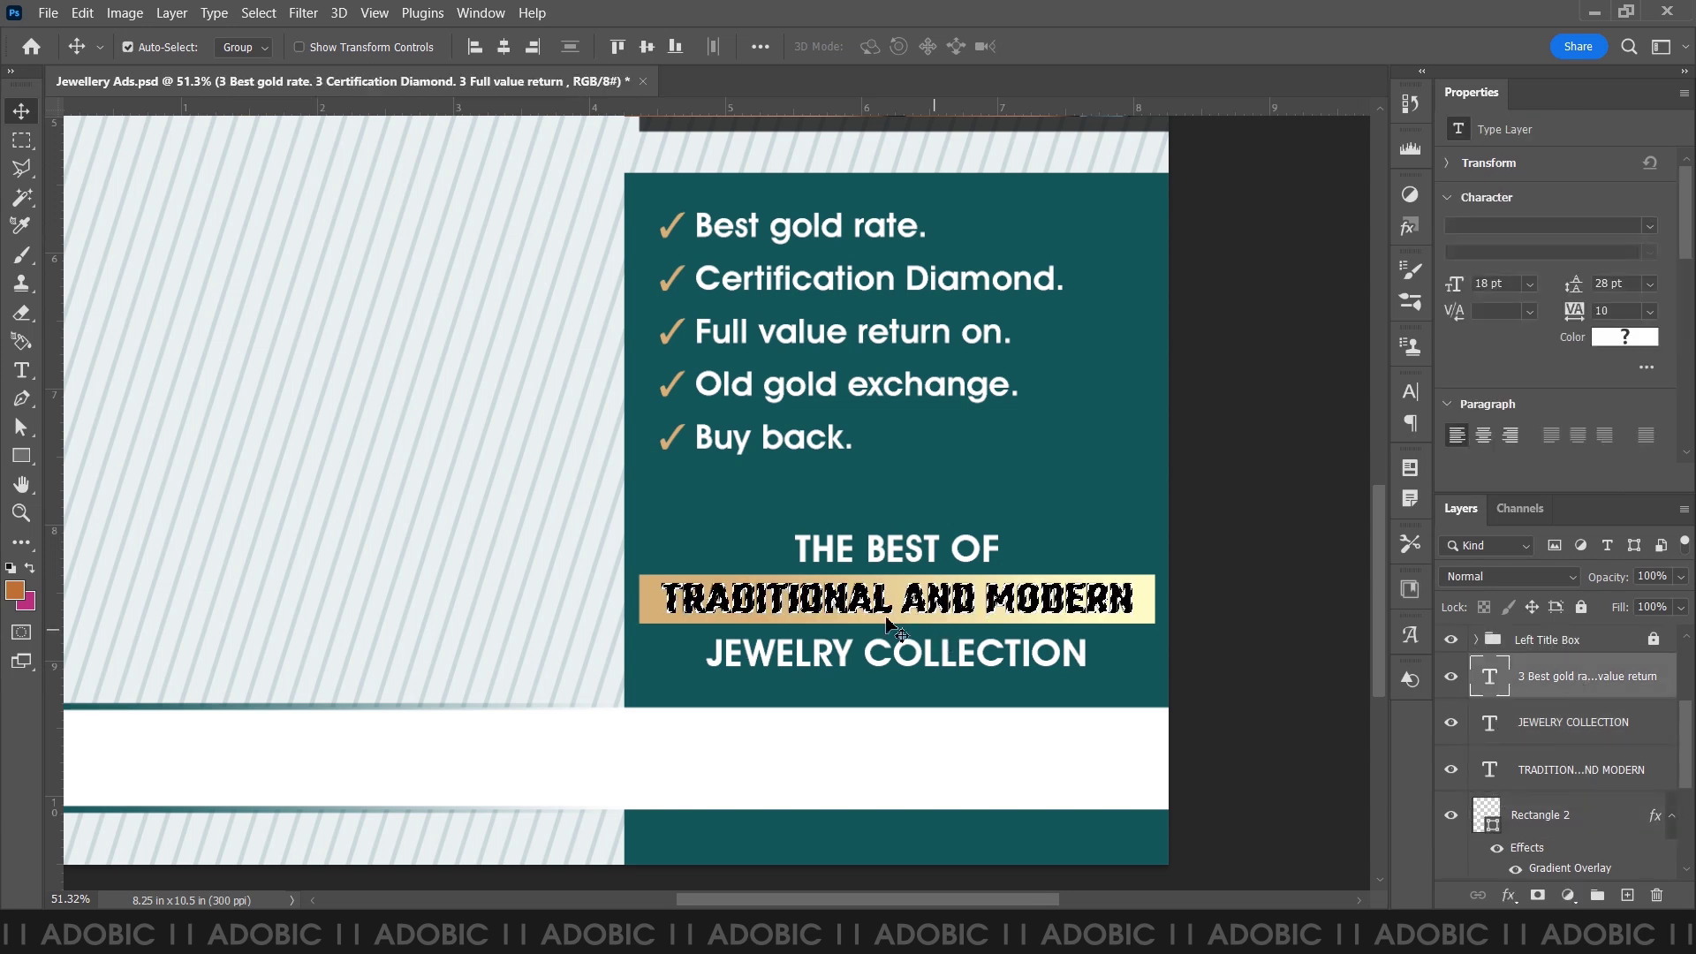
- Apply an 18 pt font size to the THE BEST OF line
{"action": "left_click", "coordinate": [22, 370]}
{"action": "double_click", "coordinate": [847, 549]}
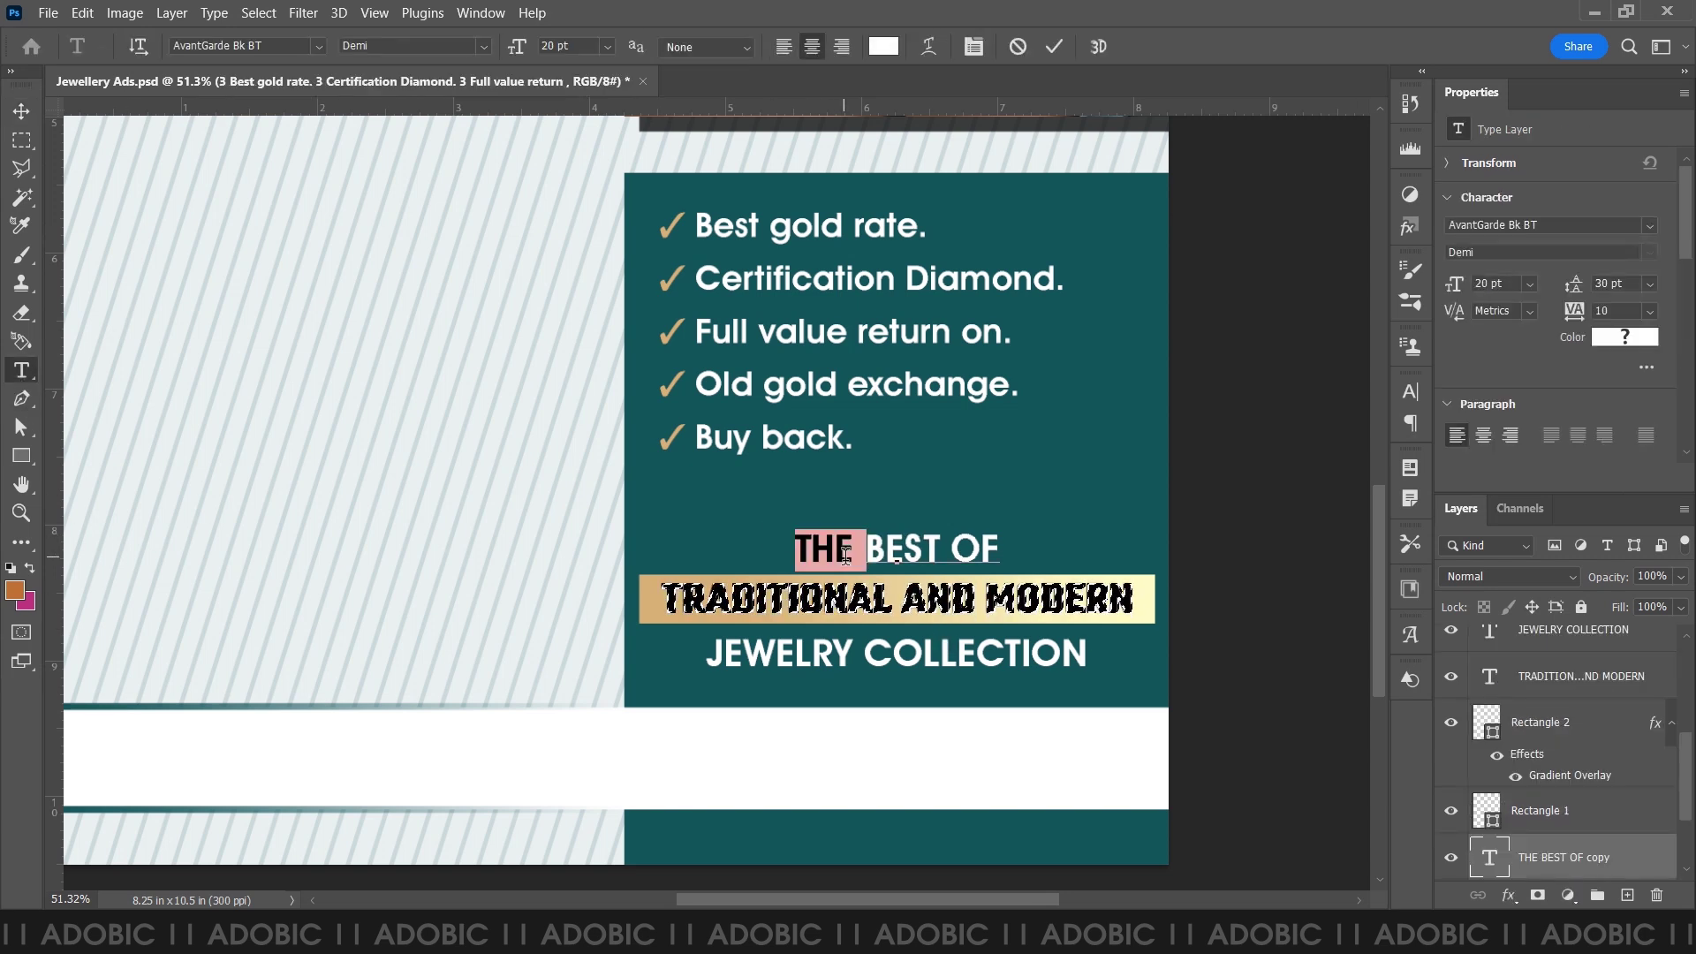
{"action": "left_click", "coordinate": [846, 552]}
{"action": "key", "text": "Return"}
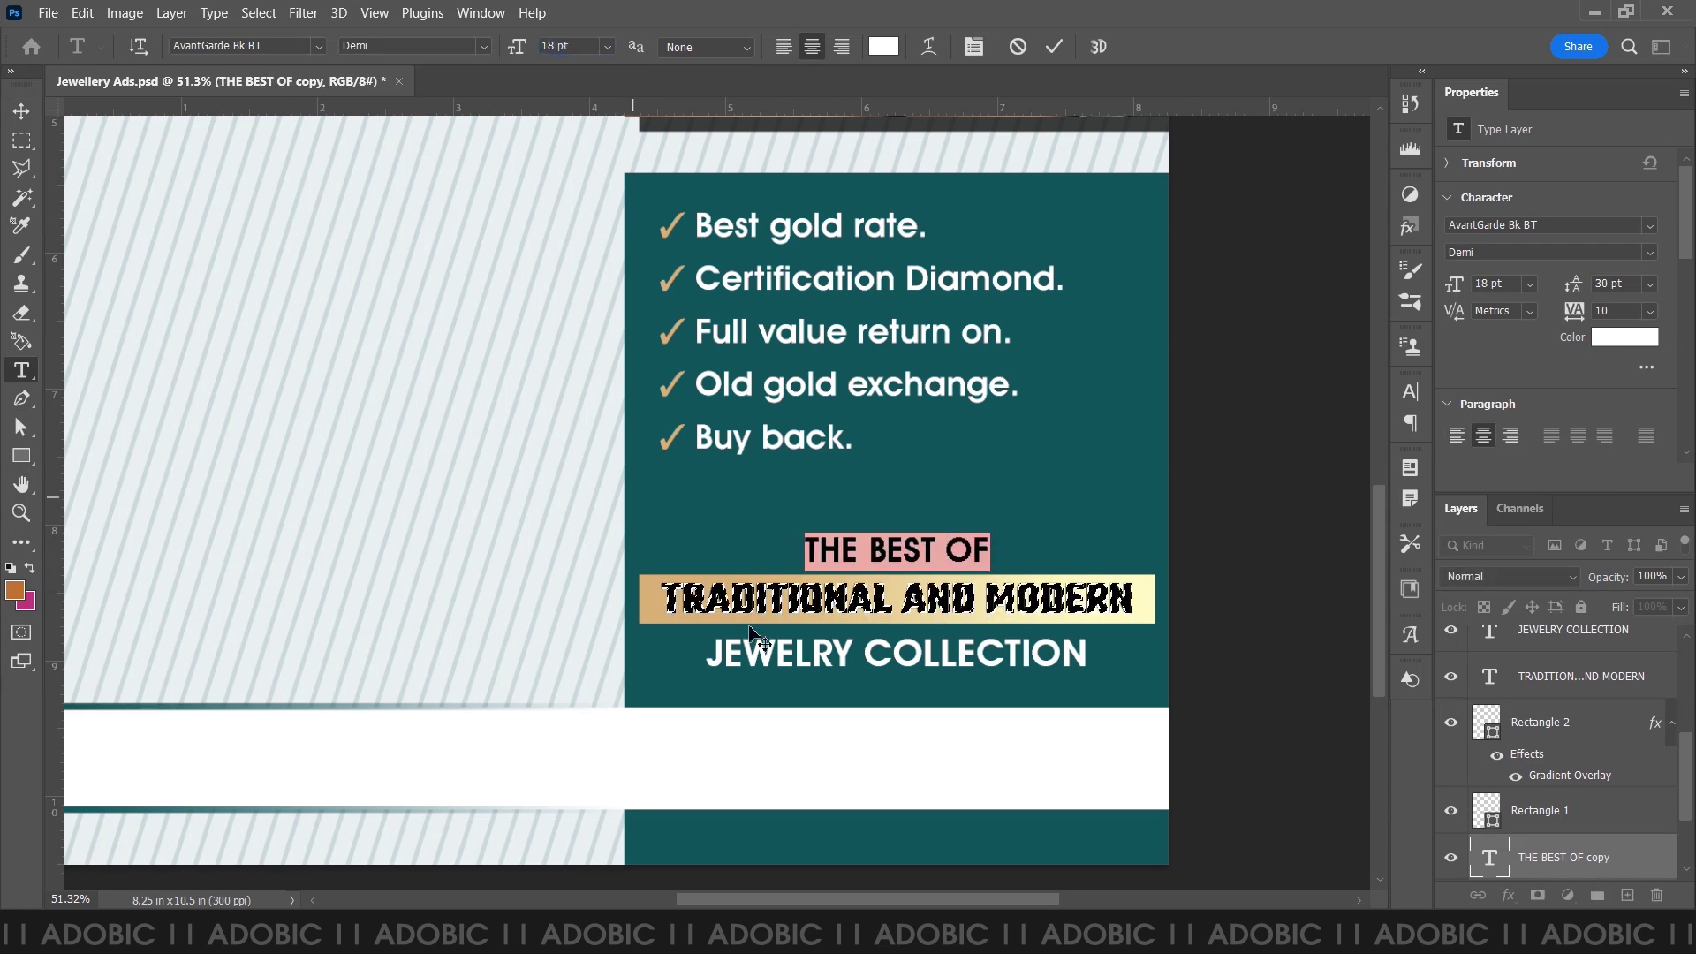
{"action": "scroll", "coordinate": [1581, 827], "scroll_direction": "down", "scroll_amount": 1}
{"action": "left_click", "coordinate": [1534, 848]}
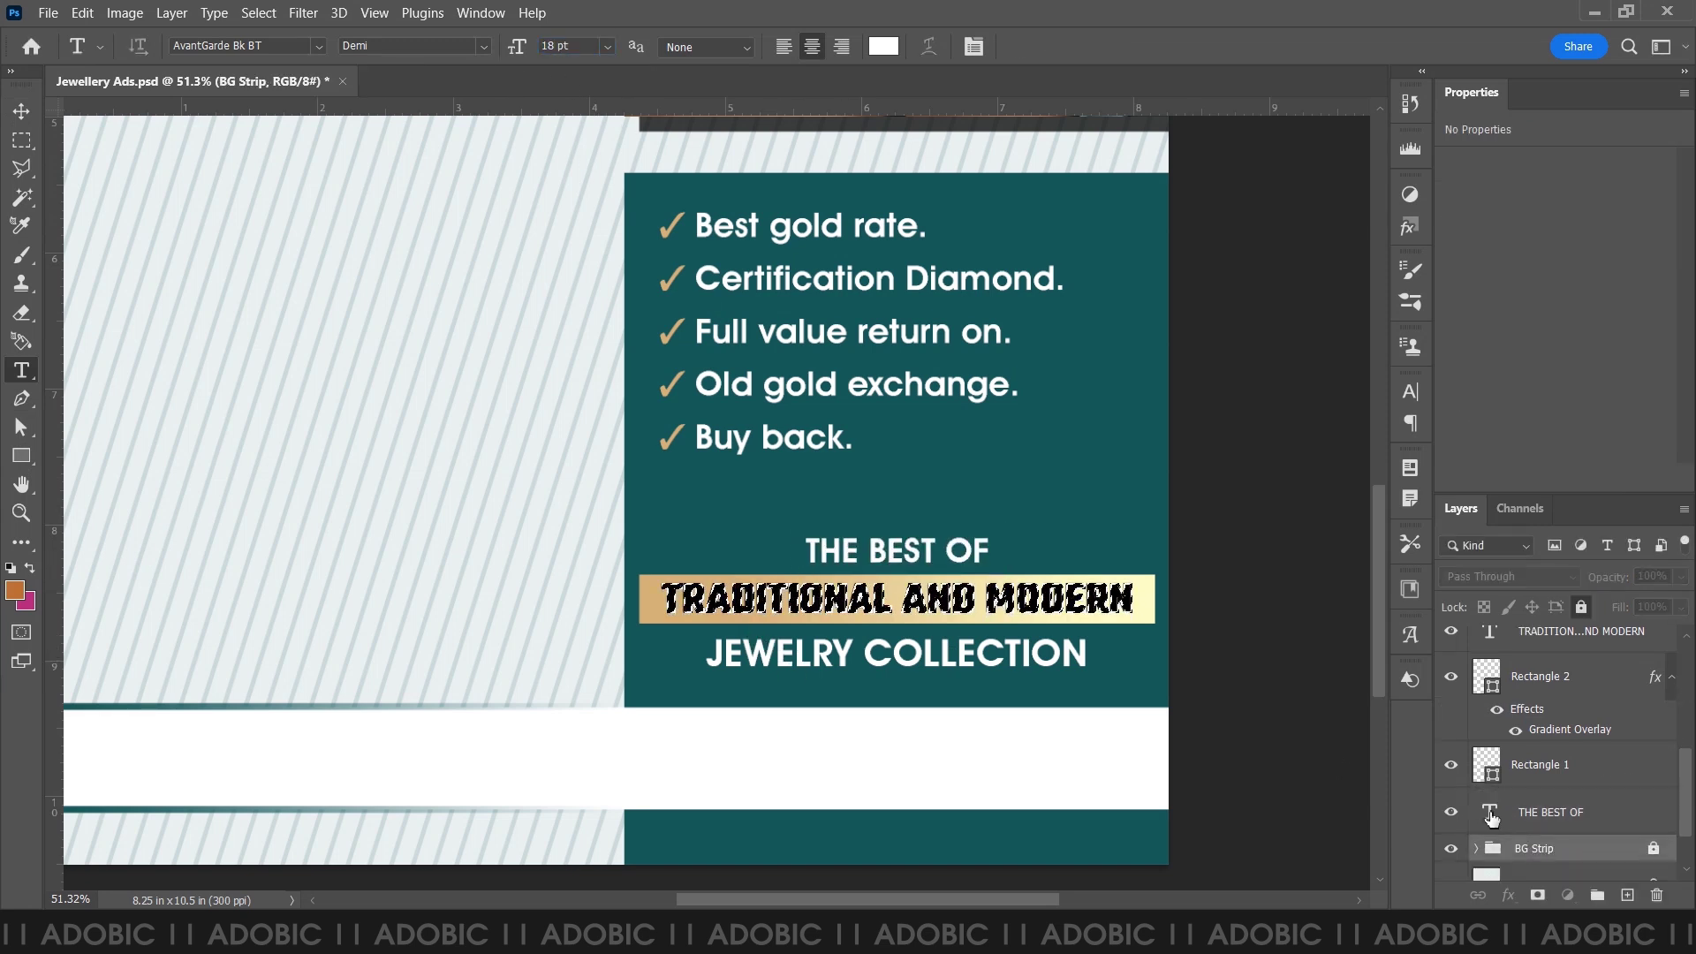
- Set JEWELRY COLLECTION to 18 pt, commit it, and deselect the layer
{"action": "double_click", "coordinate": [1492, 818]}
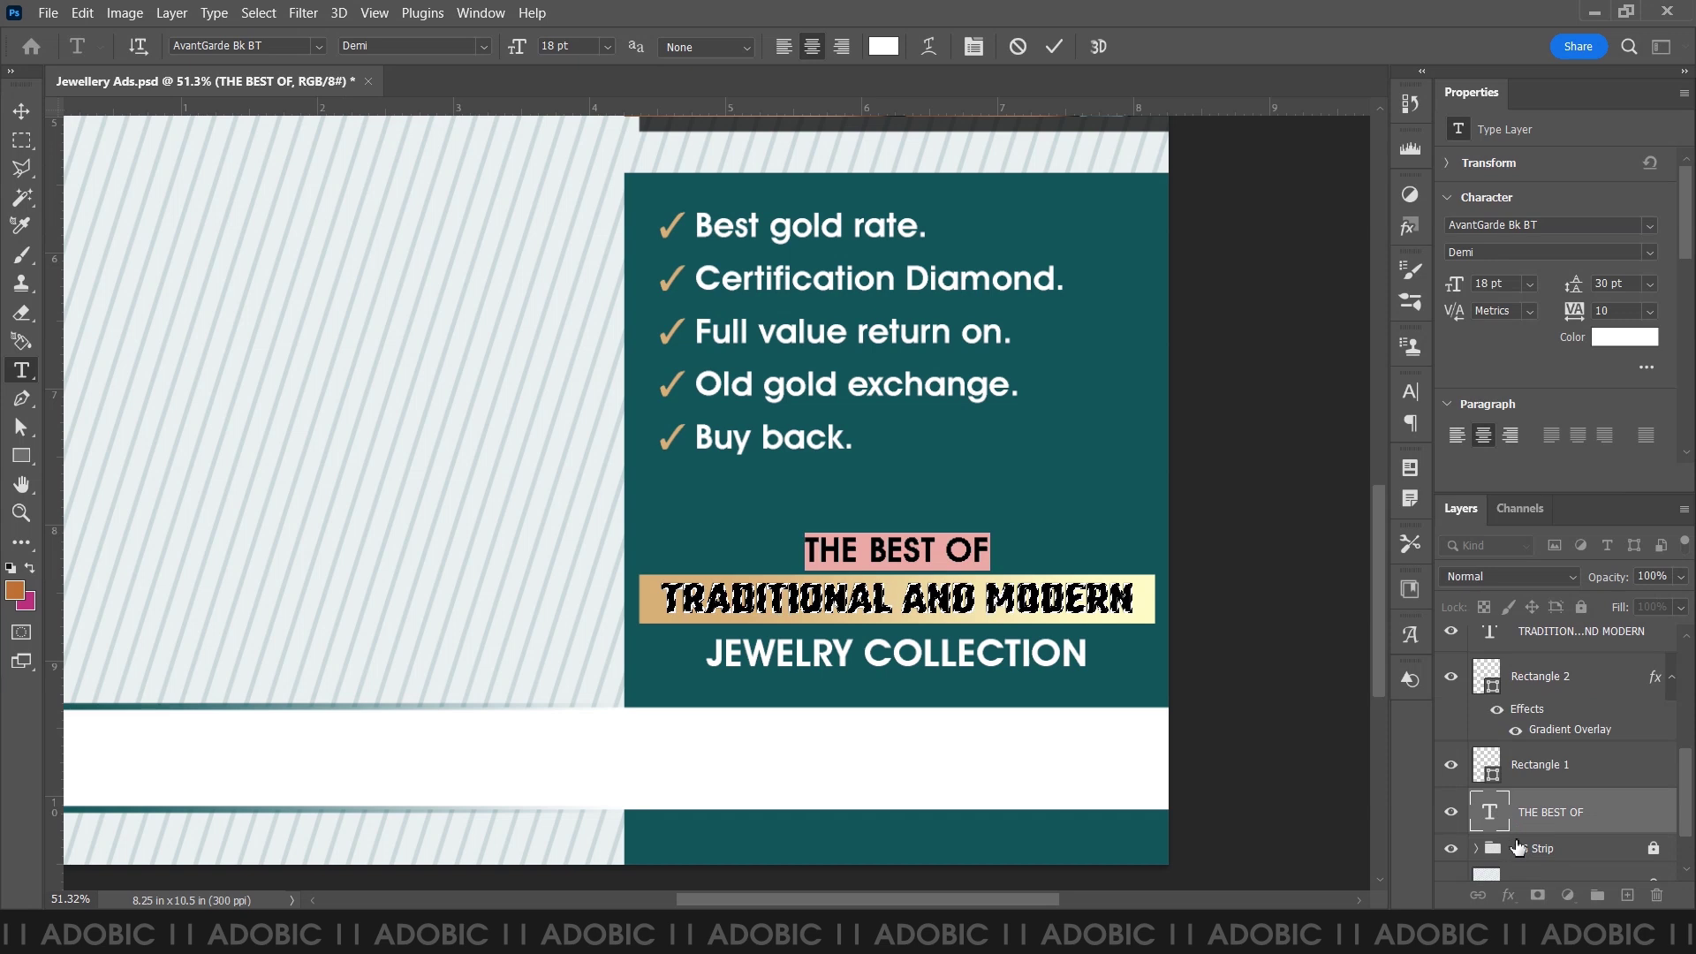
{"action": "scroll", "coordinate": [1584, 809], "scroll_direction": "up", "scroll_amount": 1}
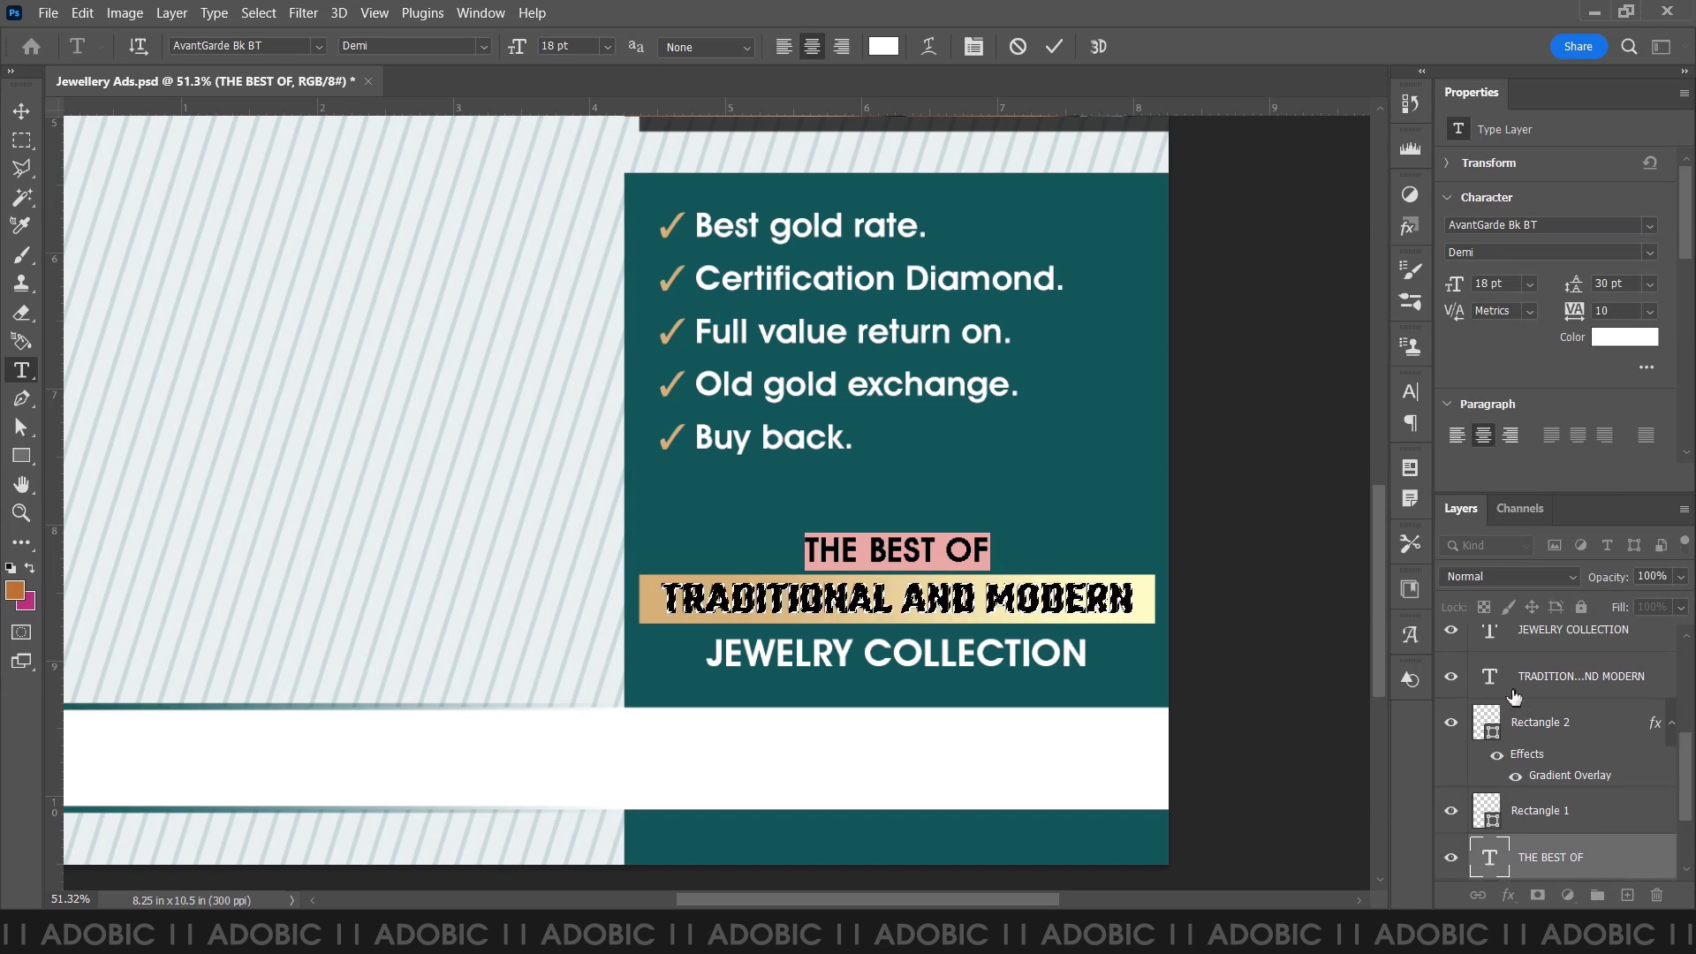
{"action": "double_click", "coordinate": [1491, 673]}
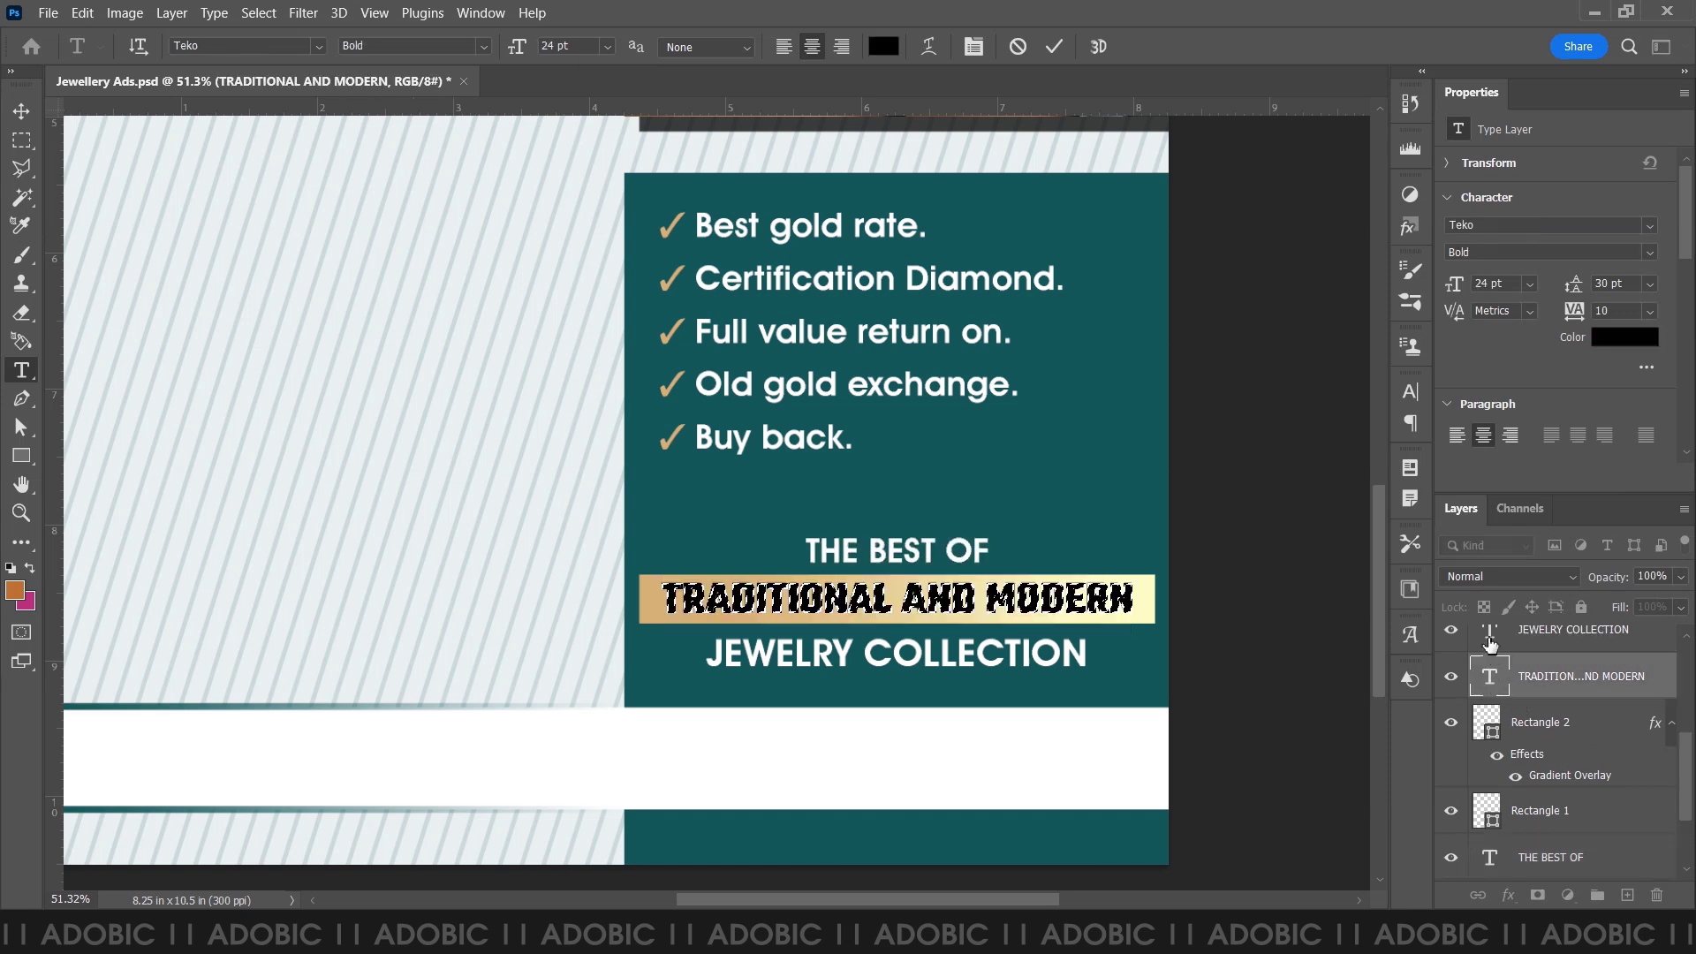
{"action": "double_click", "coordinate": [1491, 638]}
{"action": "type", "text": "18"}
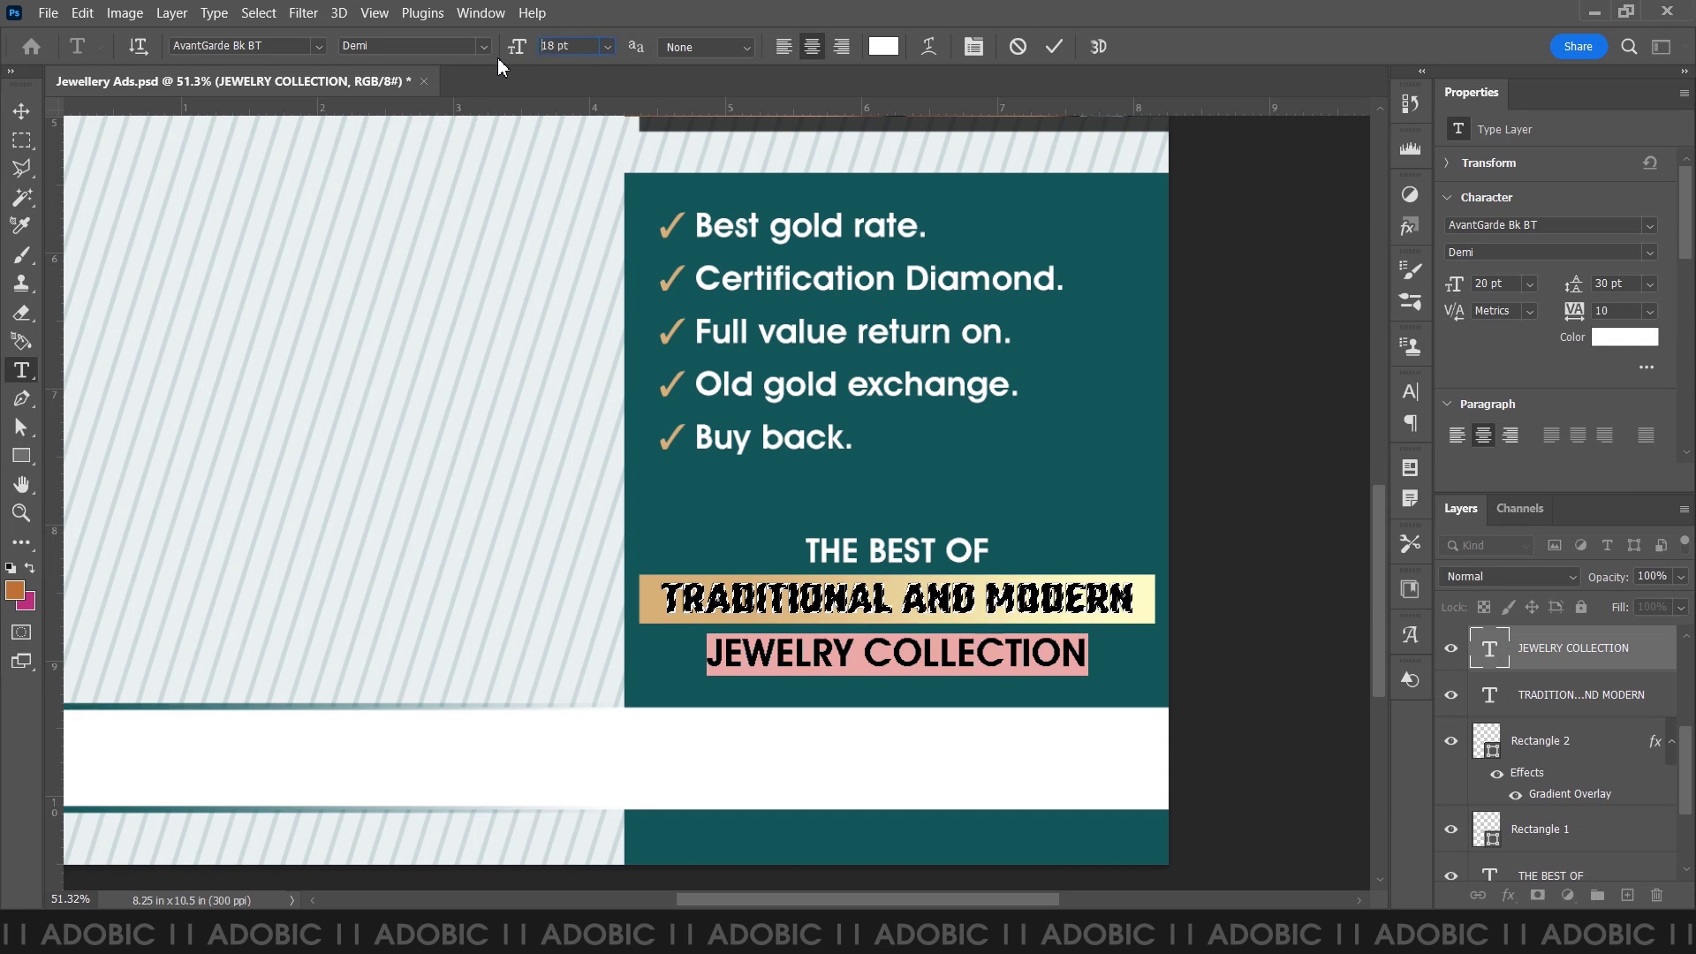
{"action": "key", "text": "Return"}
{"action": "key", "text": "ctrl+Return"}
{"action": "key", "text": "v"}
{"action": "left_click", "coordinate": [1218, 336]}
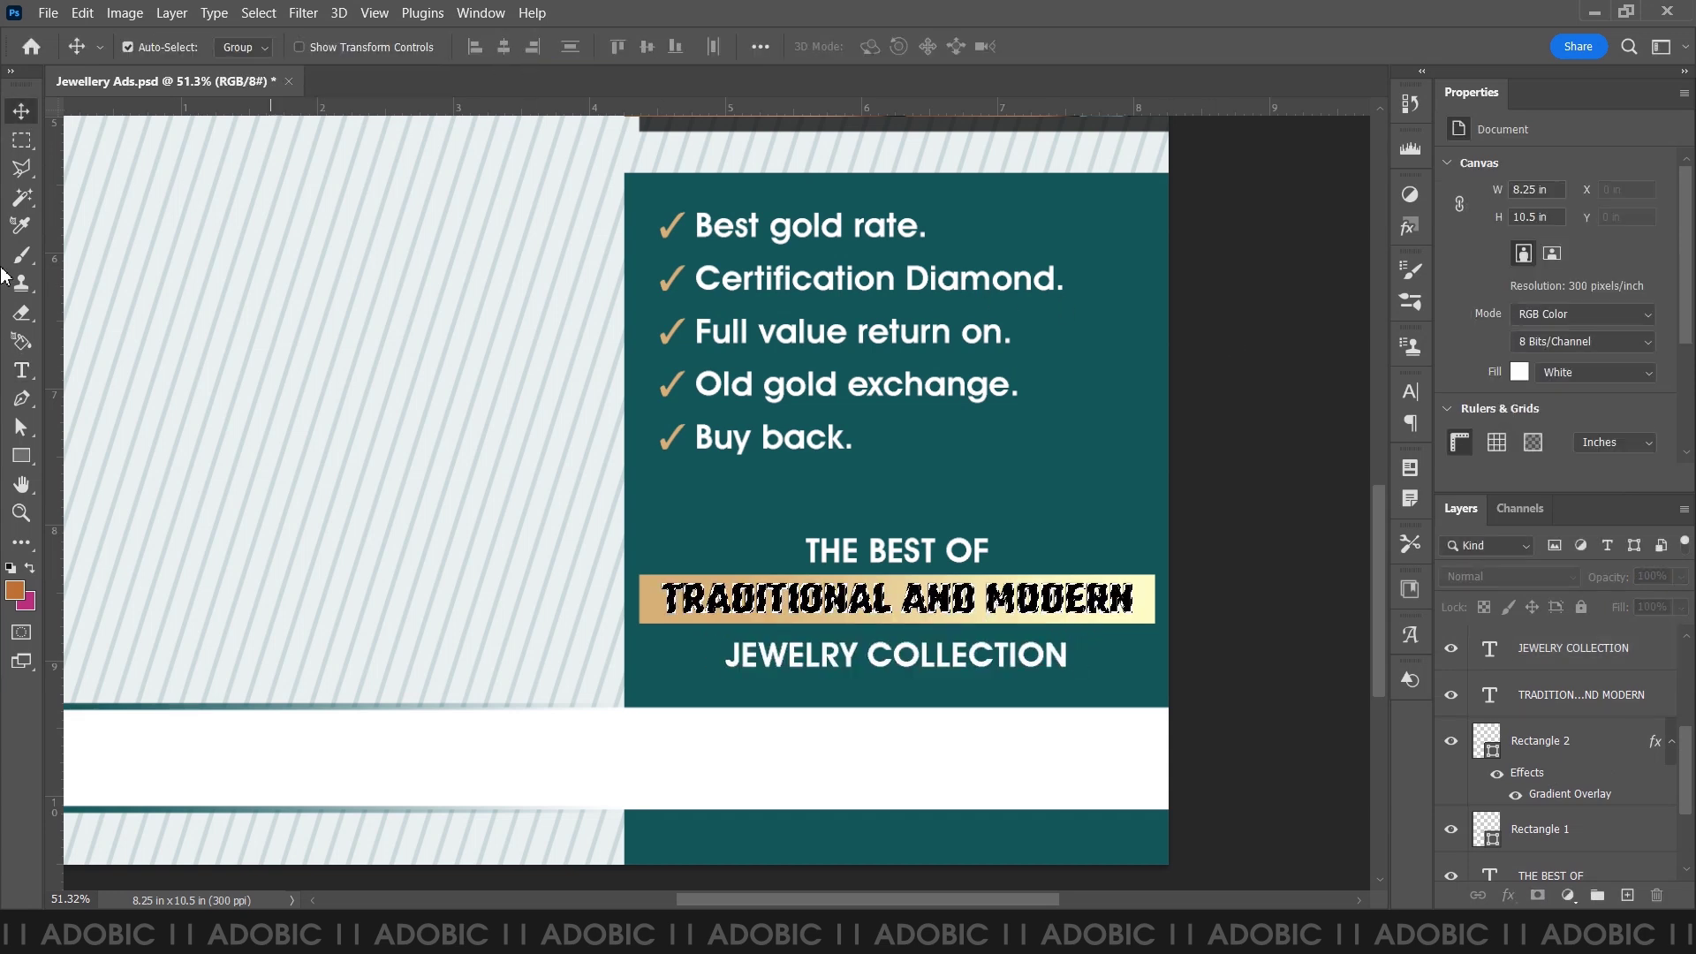
- Draw a horizontal line below the checklist with the Line Tool
{"action": "left_click", "coordinate": [23, 542]}
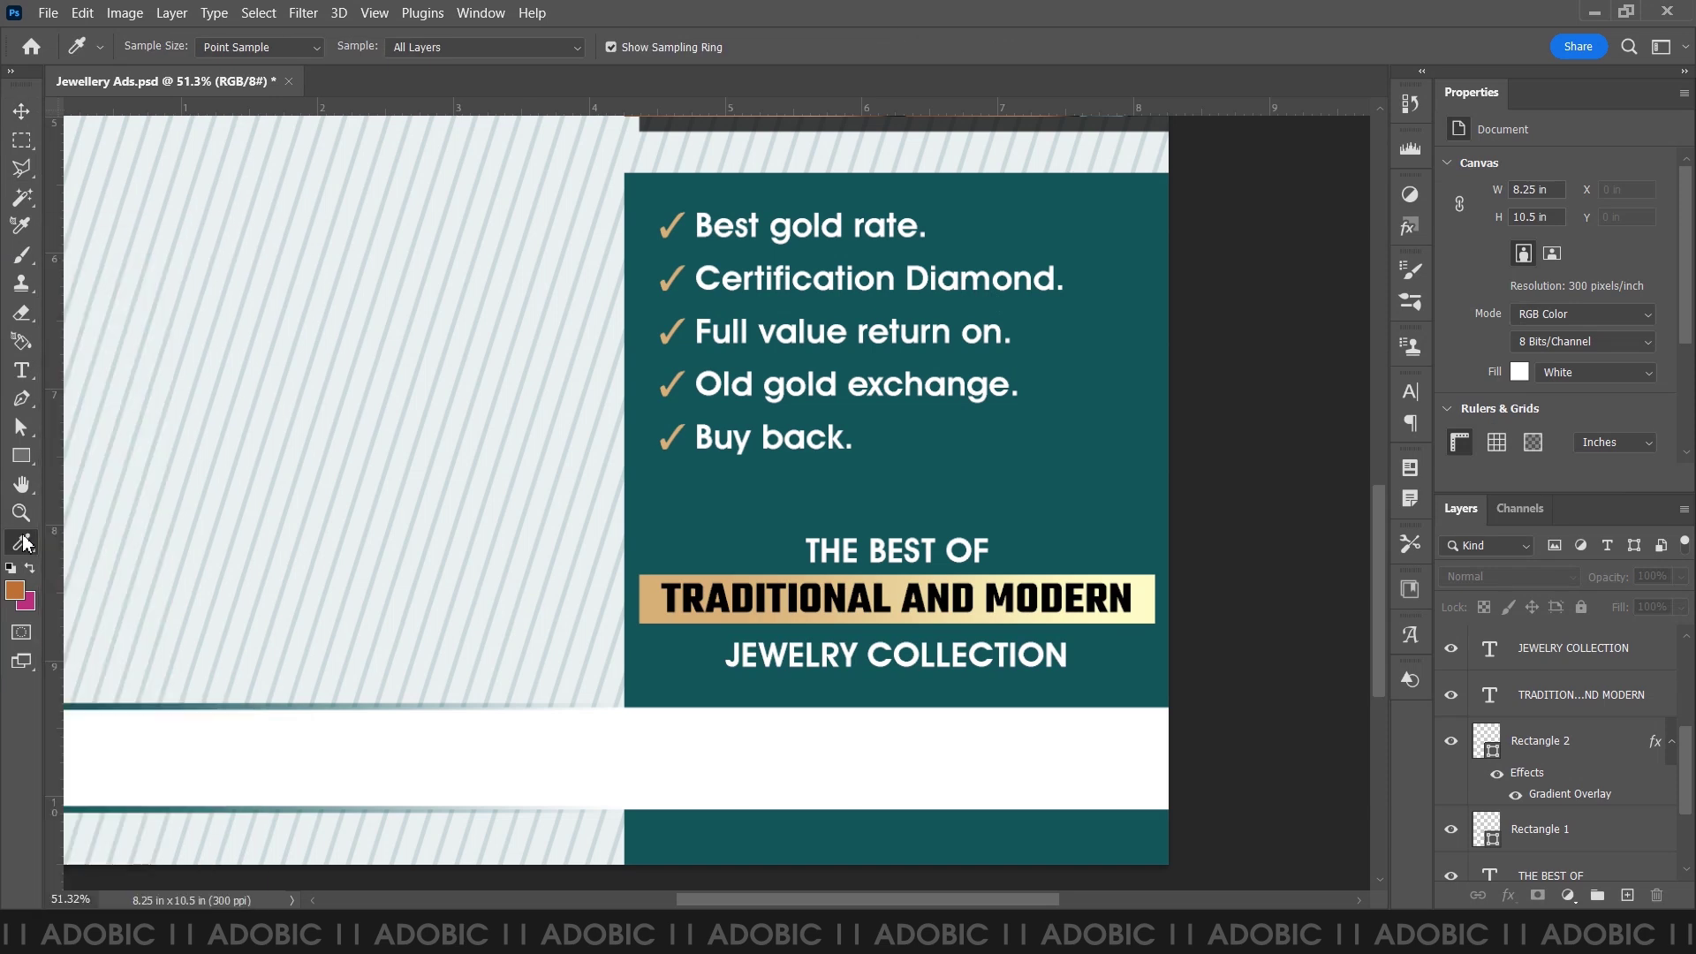
{"action": "left_click", "coordinate": [21, 456]}
{"action": "right_click", "coordinate": [25, 458]}
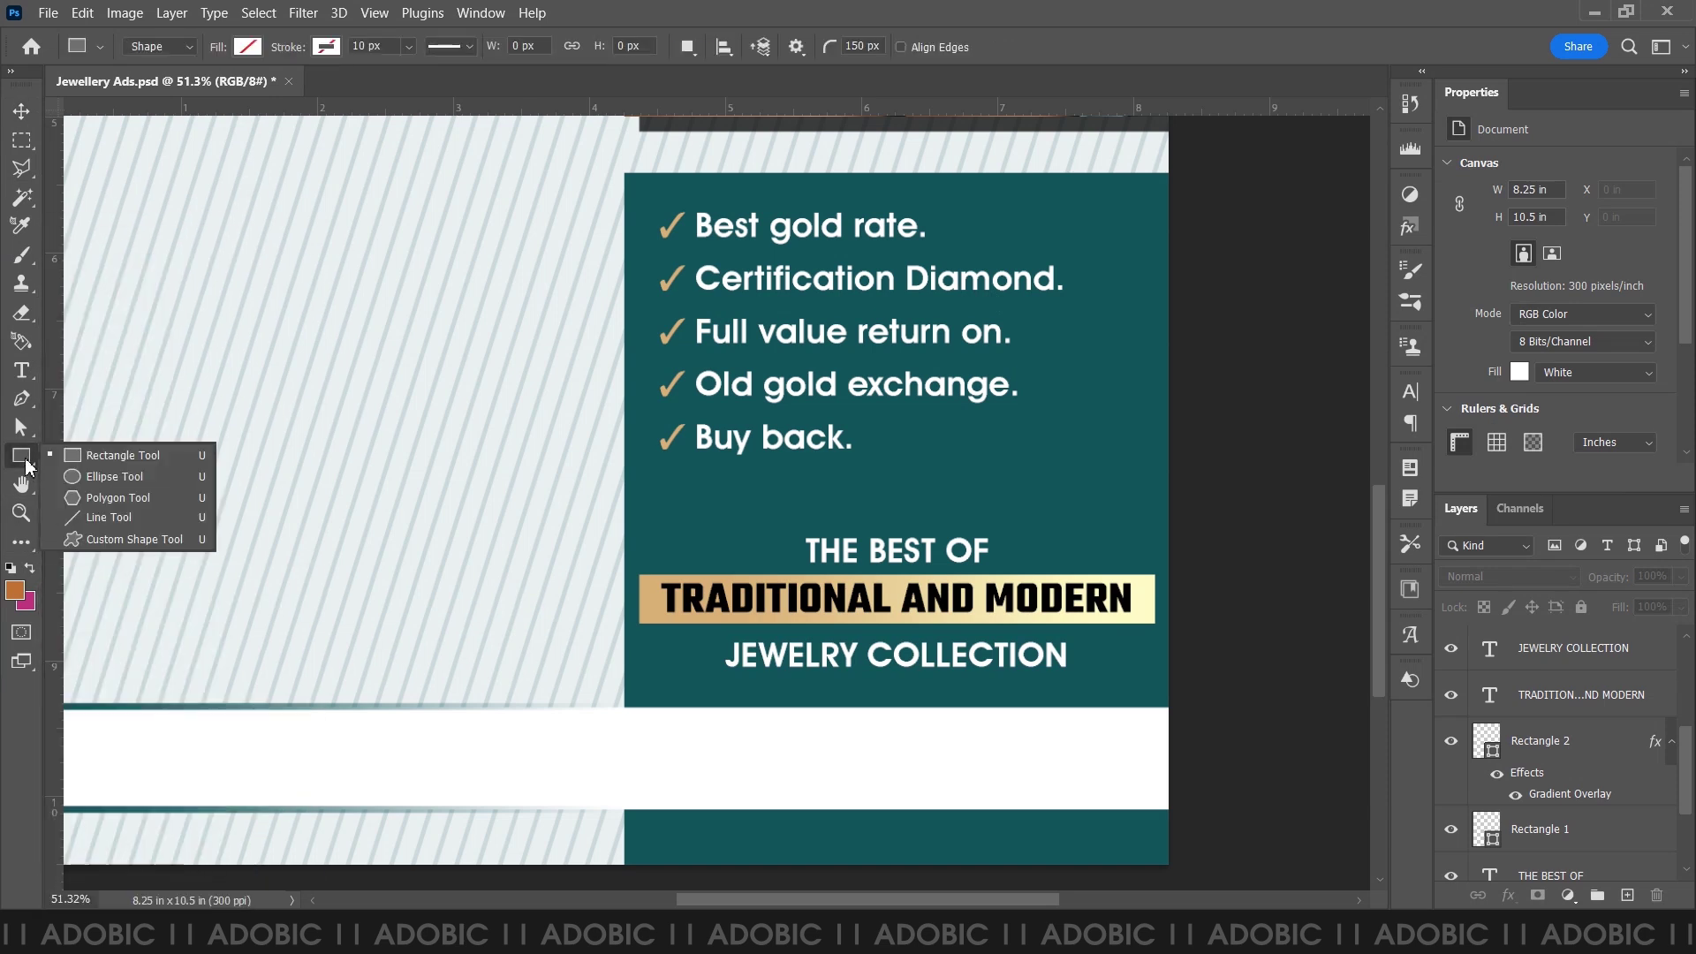
{"action": "left_click", "coordinate": [99, 514]}
{"action": "mouse_move", "coordinate": [669, 500]}
{"action": "left_mouse_down"}
{"action": "mouse_move", "coordinate": [1136, 531]}
{"action": "mouse_move", "coordinate": [1121, 523]}
{"action": "left_mouse_up"}
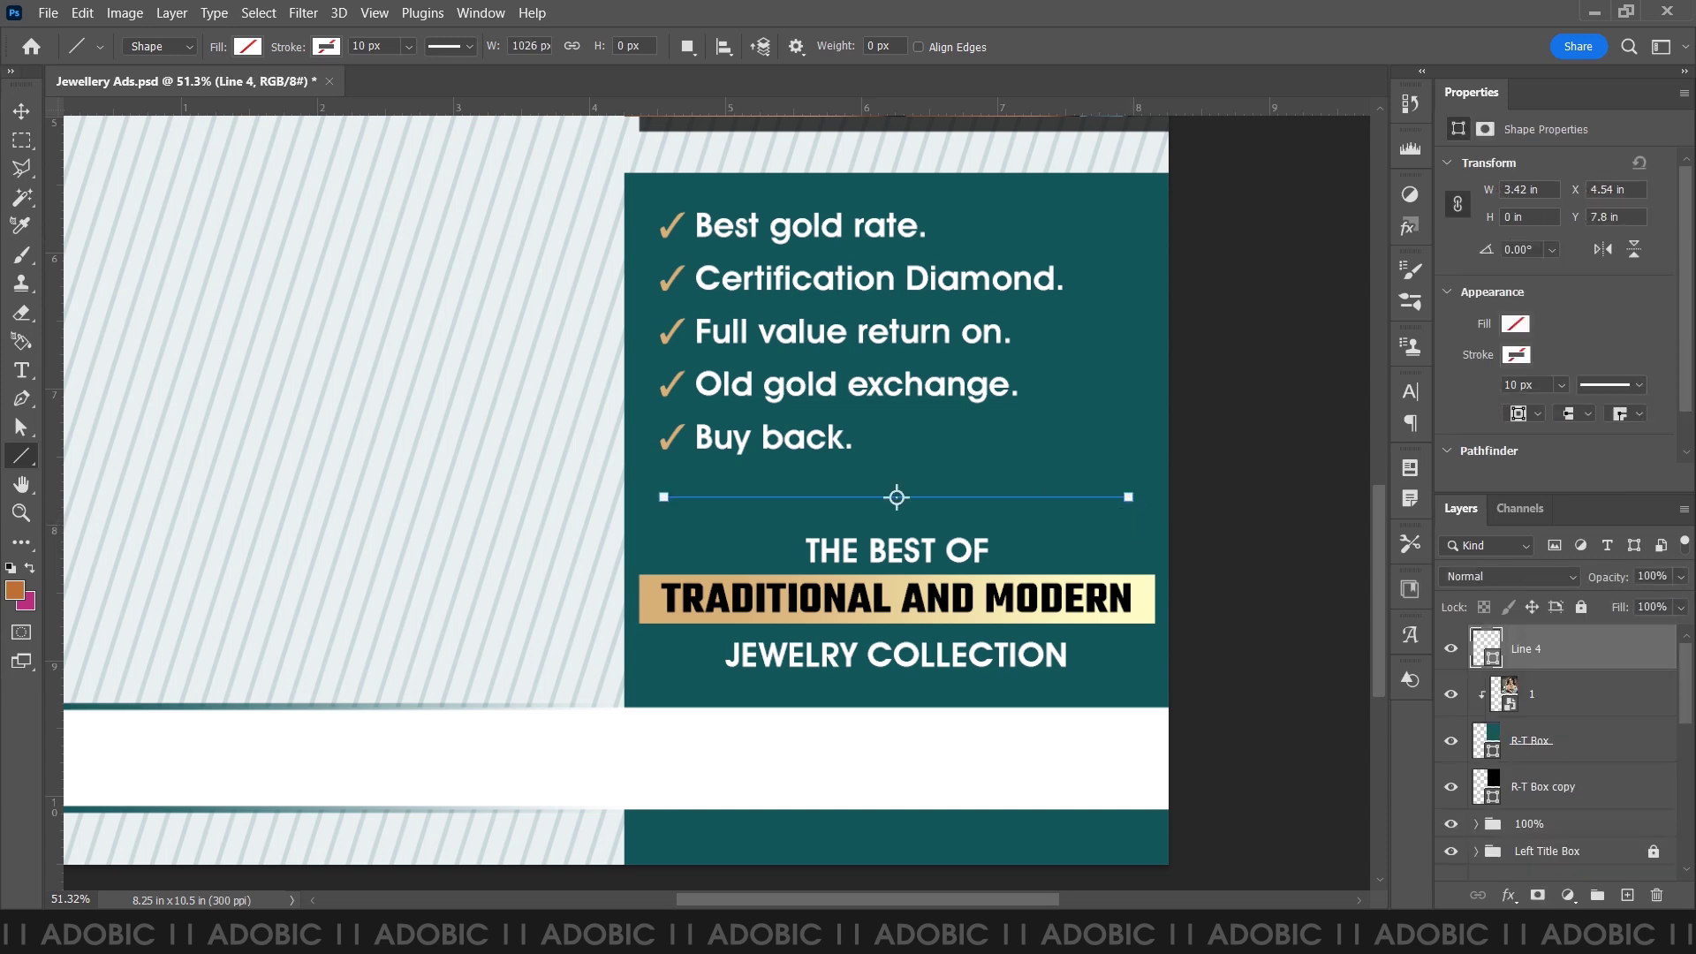
- Give the line a 12 px gold stroke and add a layer mask to Line 4
{"action": "double_click", "coordinate": [392, 46]}
{"action": "type", "text": "12"}
{"action": "key", "text": "Return"}
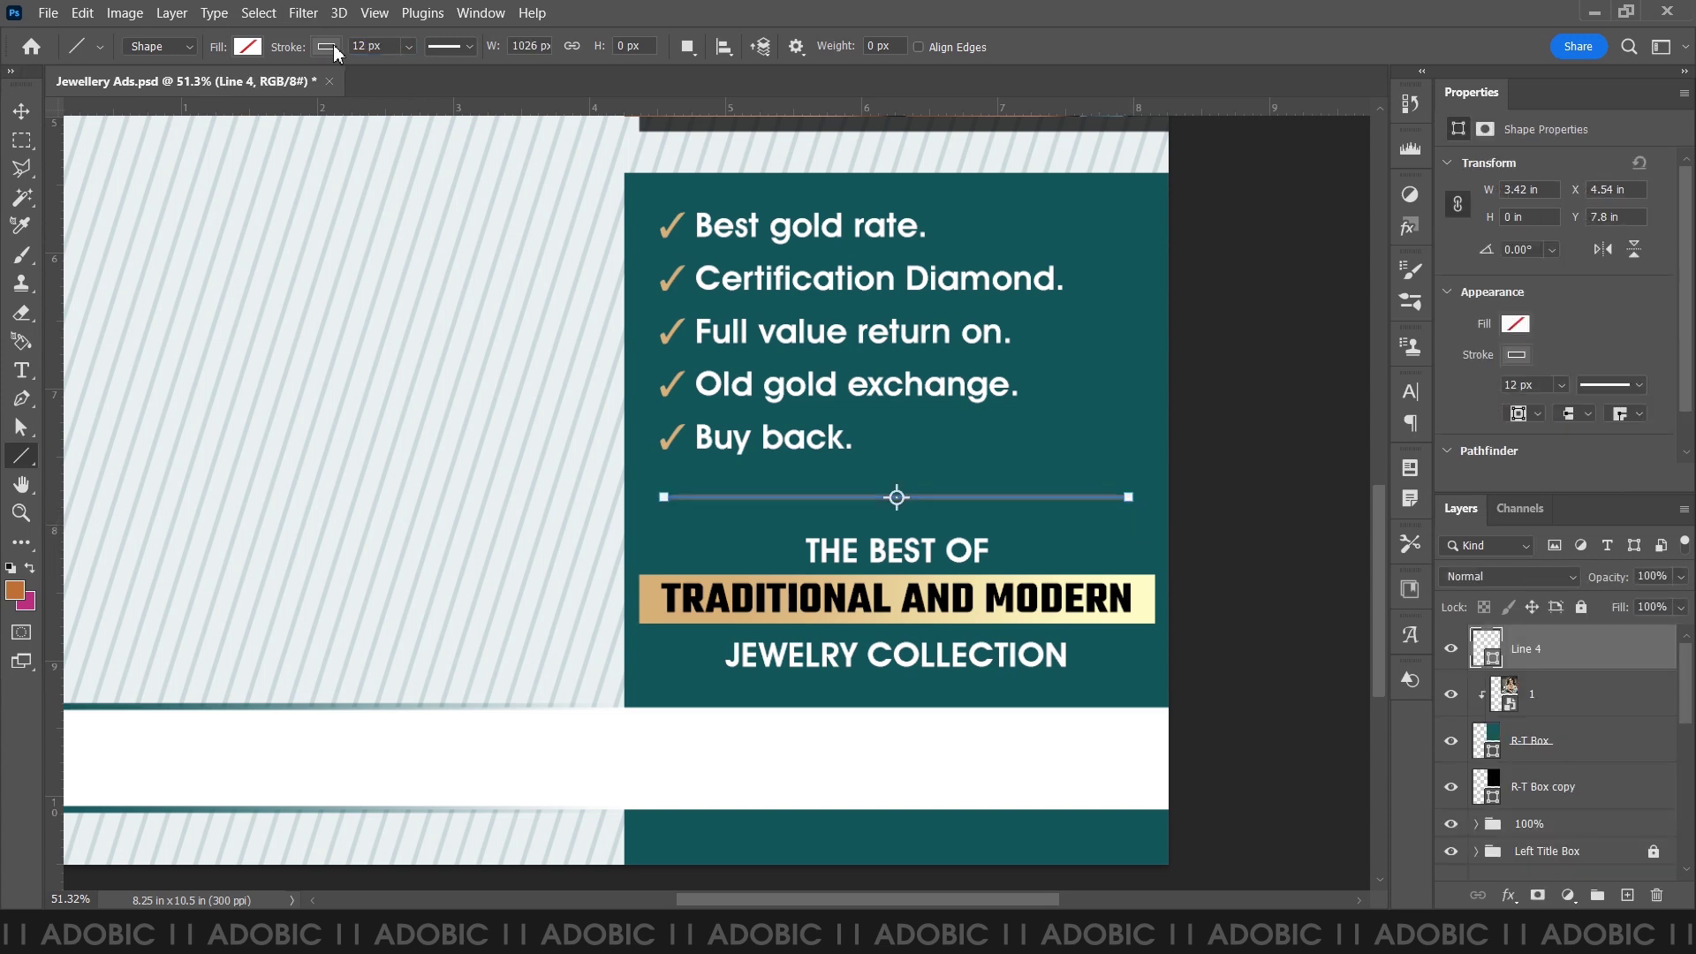
{"action": "left_click", "coordinate": [328, 47]}
{"action": "left_click", "coordinate": [230, 163]}
{"action": "left_click", "coordinate": [21, 110]}
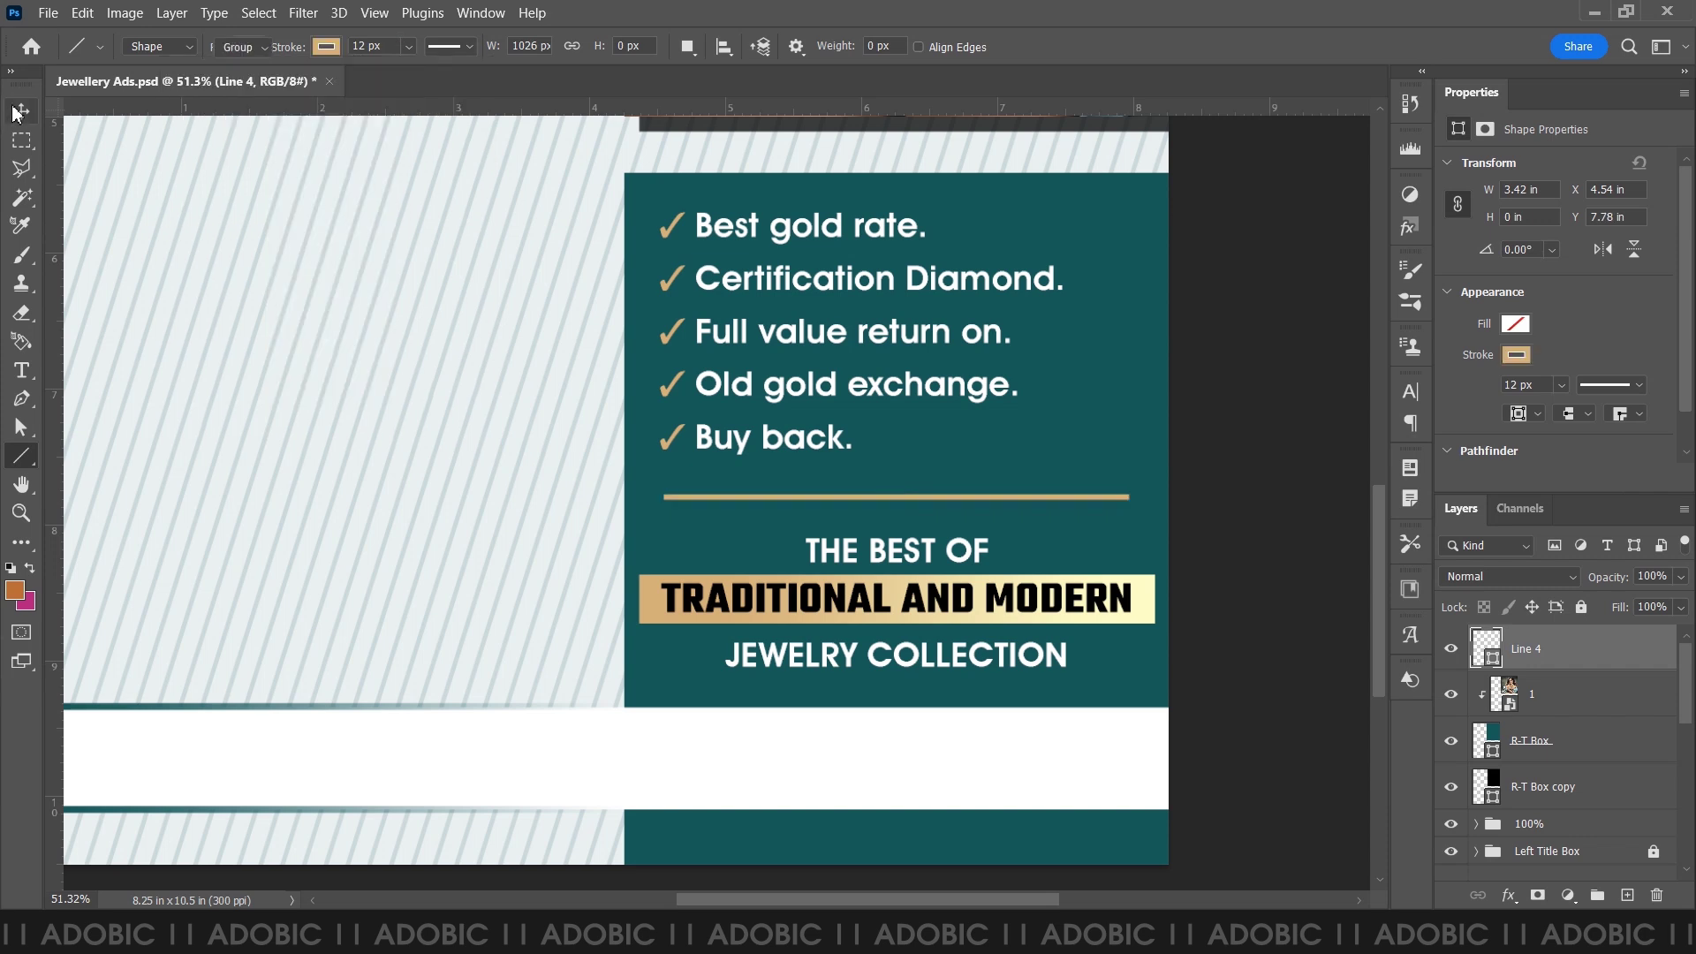
{"action": "left_click", "coordinate": [1538, 895]}
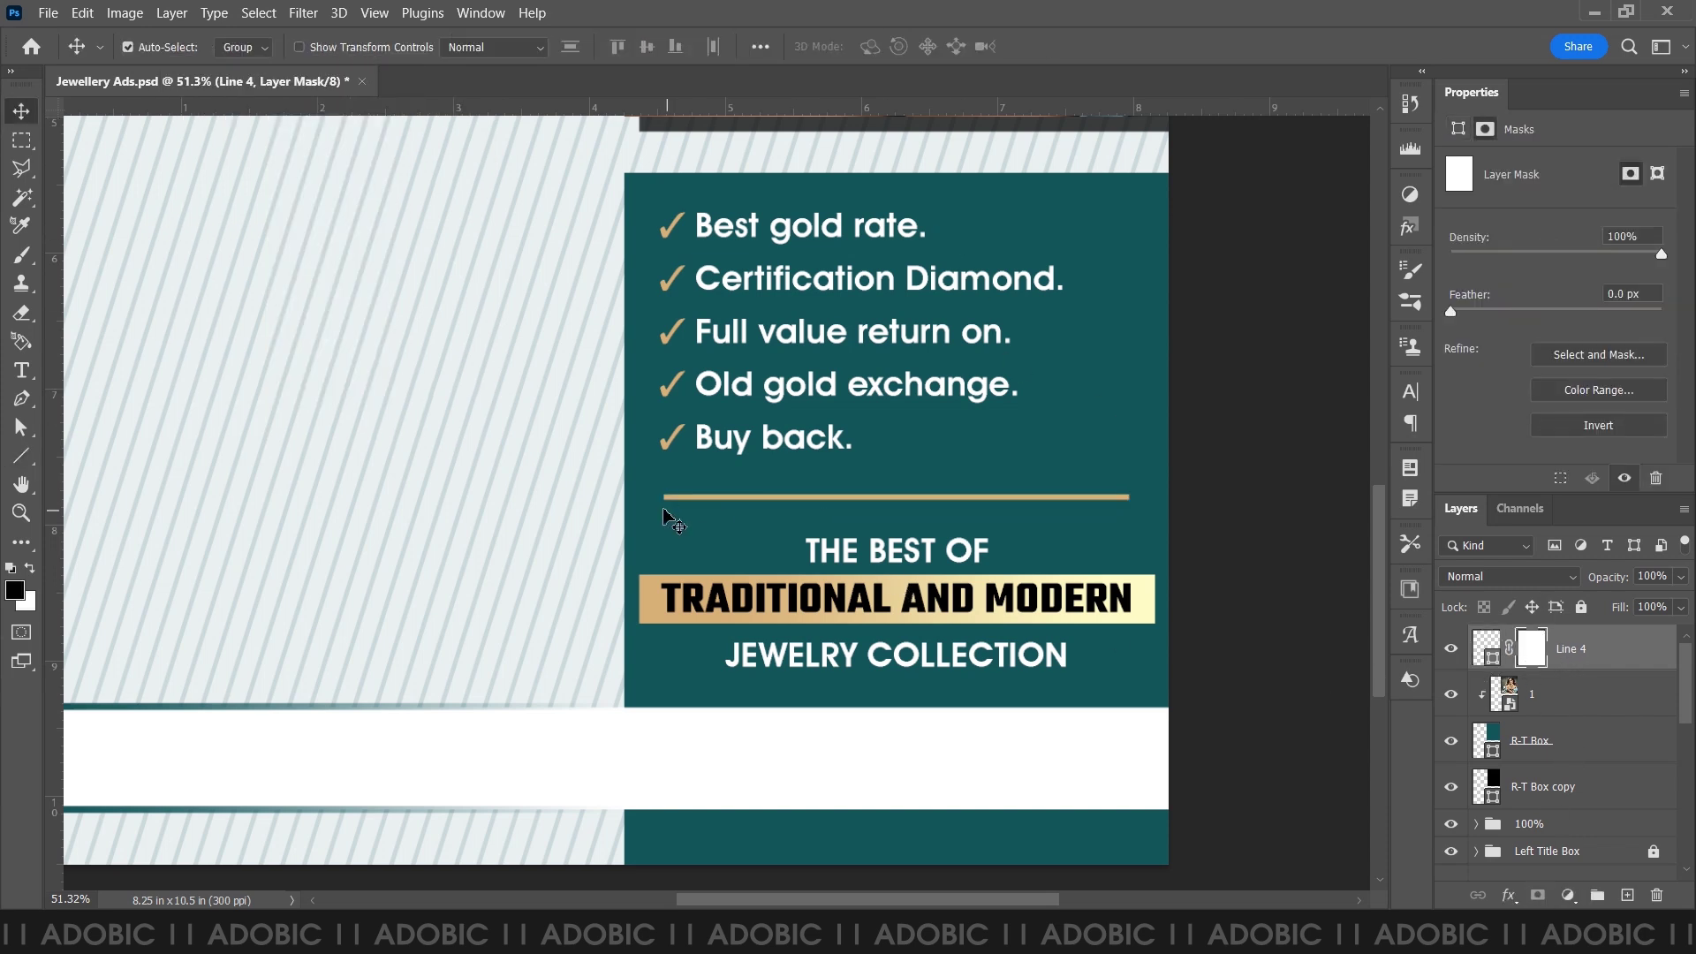
- Add a white middle colour stop at 52% in the Gradient Editor
{"action": "key", "text": "g"}
{"action": "left_click_drag", "start_coordinate": [668, 495], "coordinate": [1128, 496]}
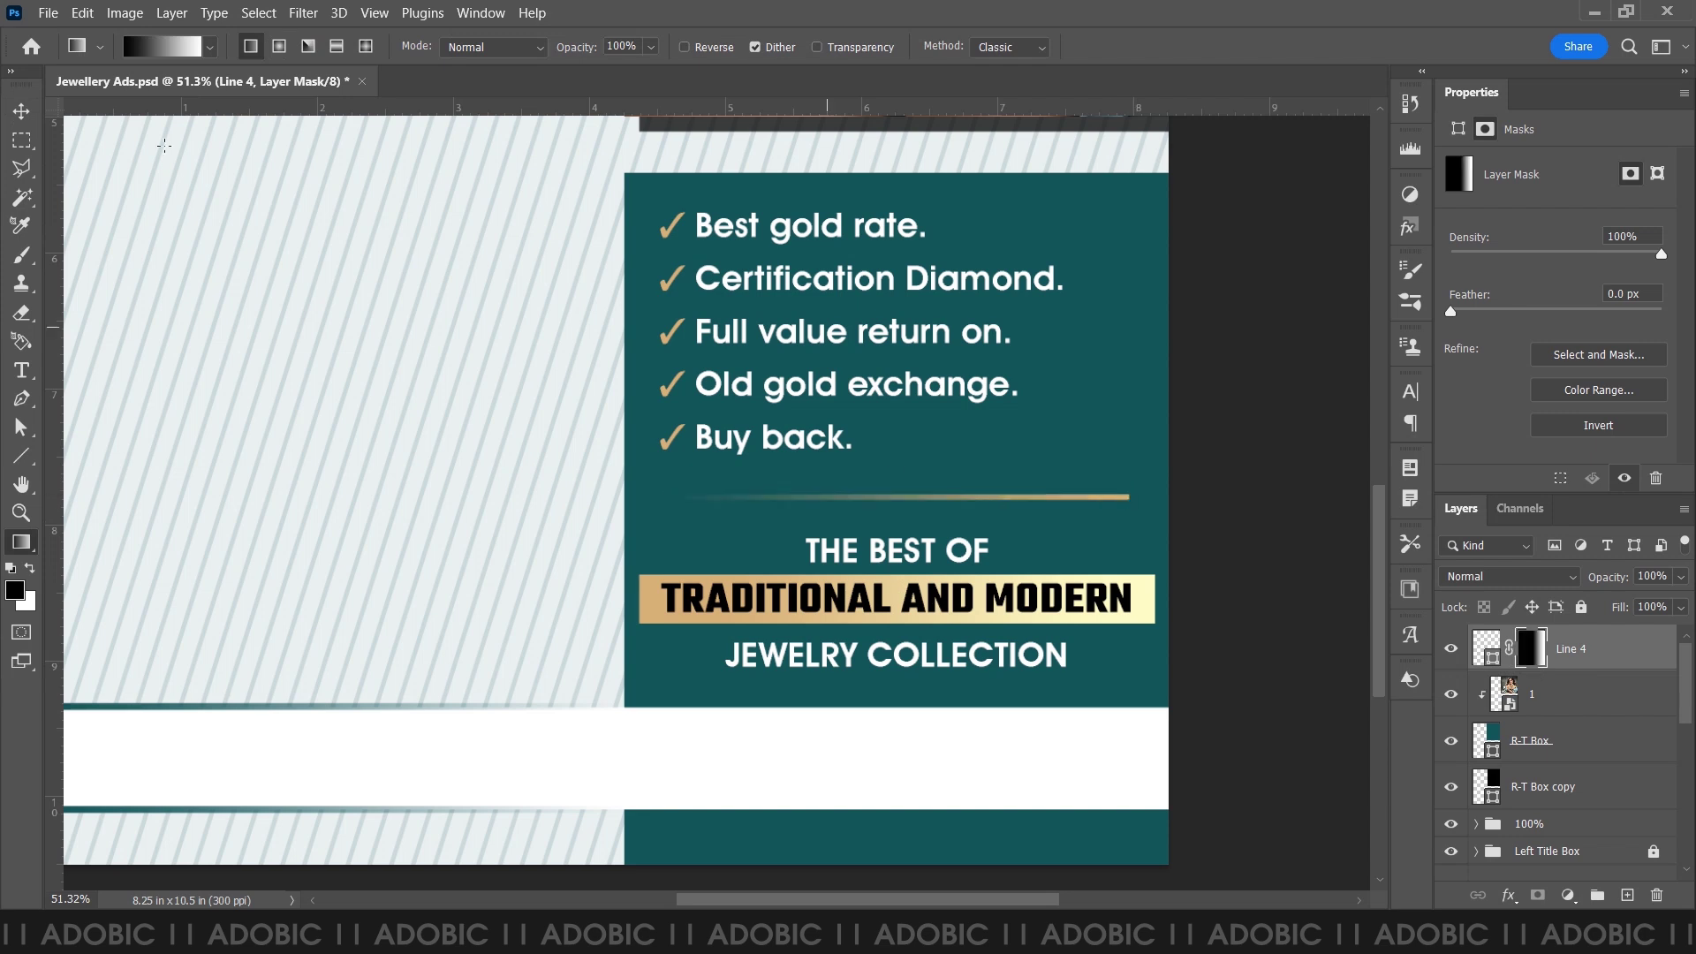
{"action": "left_click", "coordinate": [176, 53]}
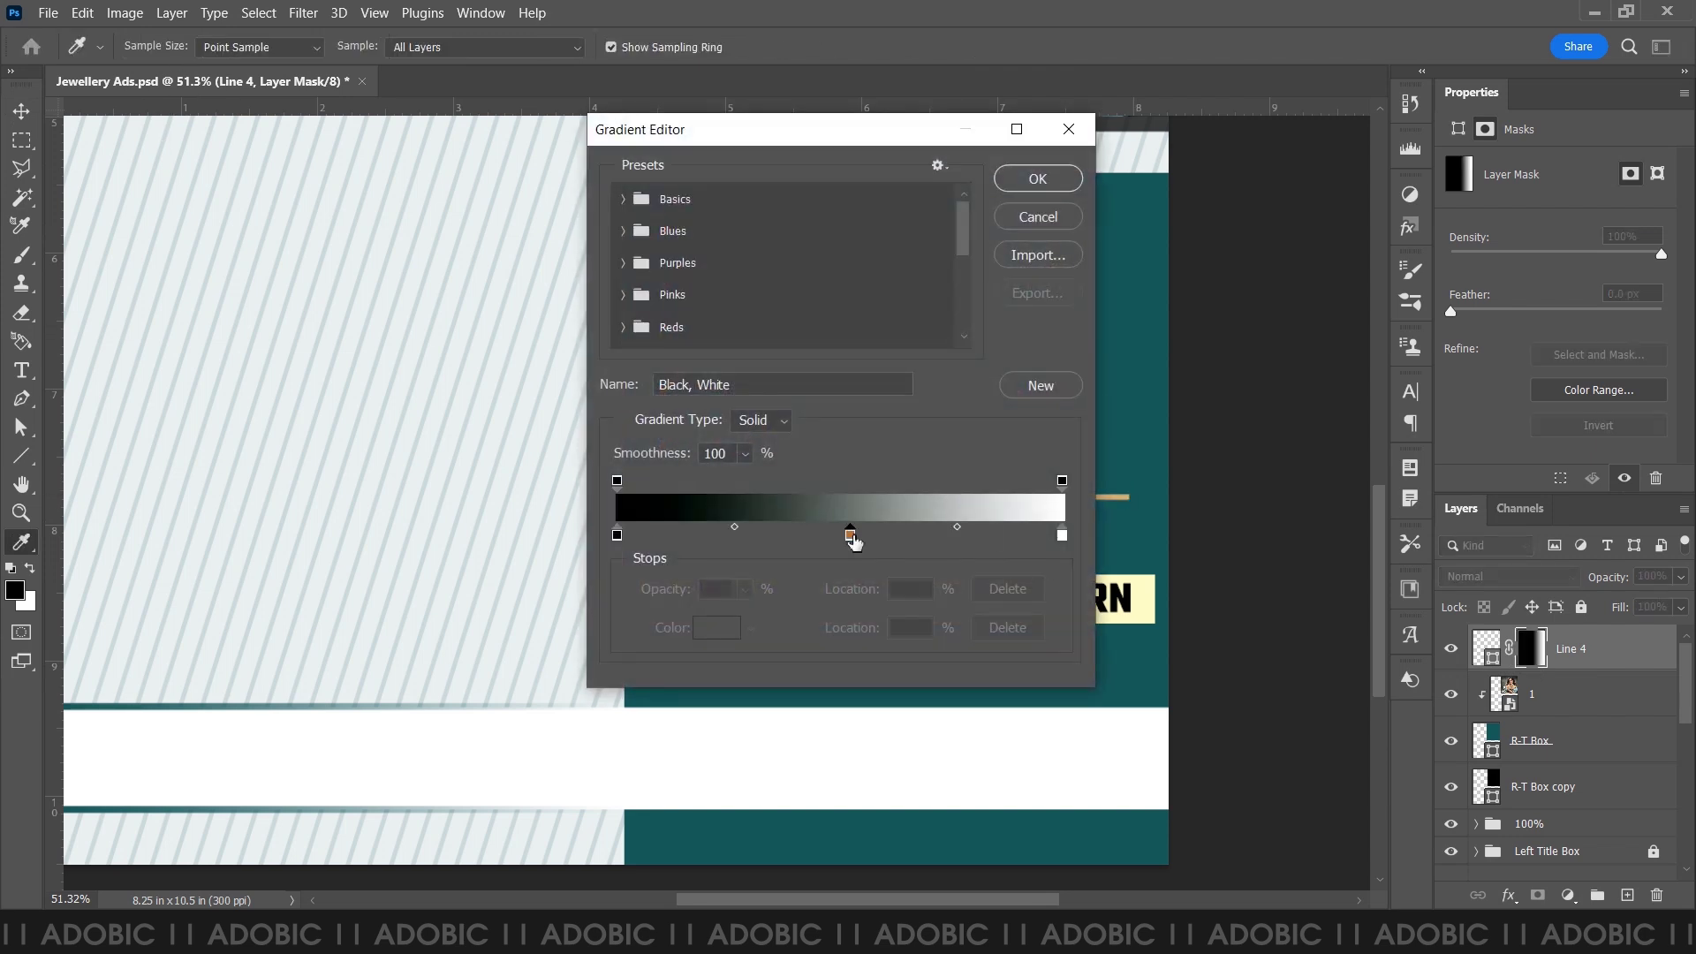
{"action": "left_click", "coordinate": [850, 535]}
{"action": "left_click", "coordinate": [717, 627]}
{"action": "left_click", "coordinate": [1007, 62]}
{"action": "left_click", "coordinate": [1515, 87]}
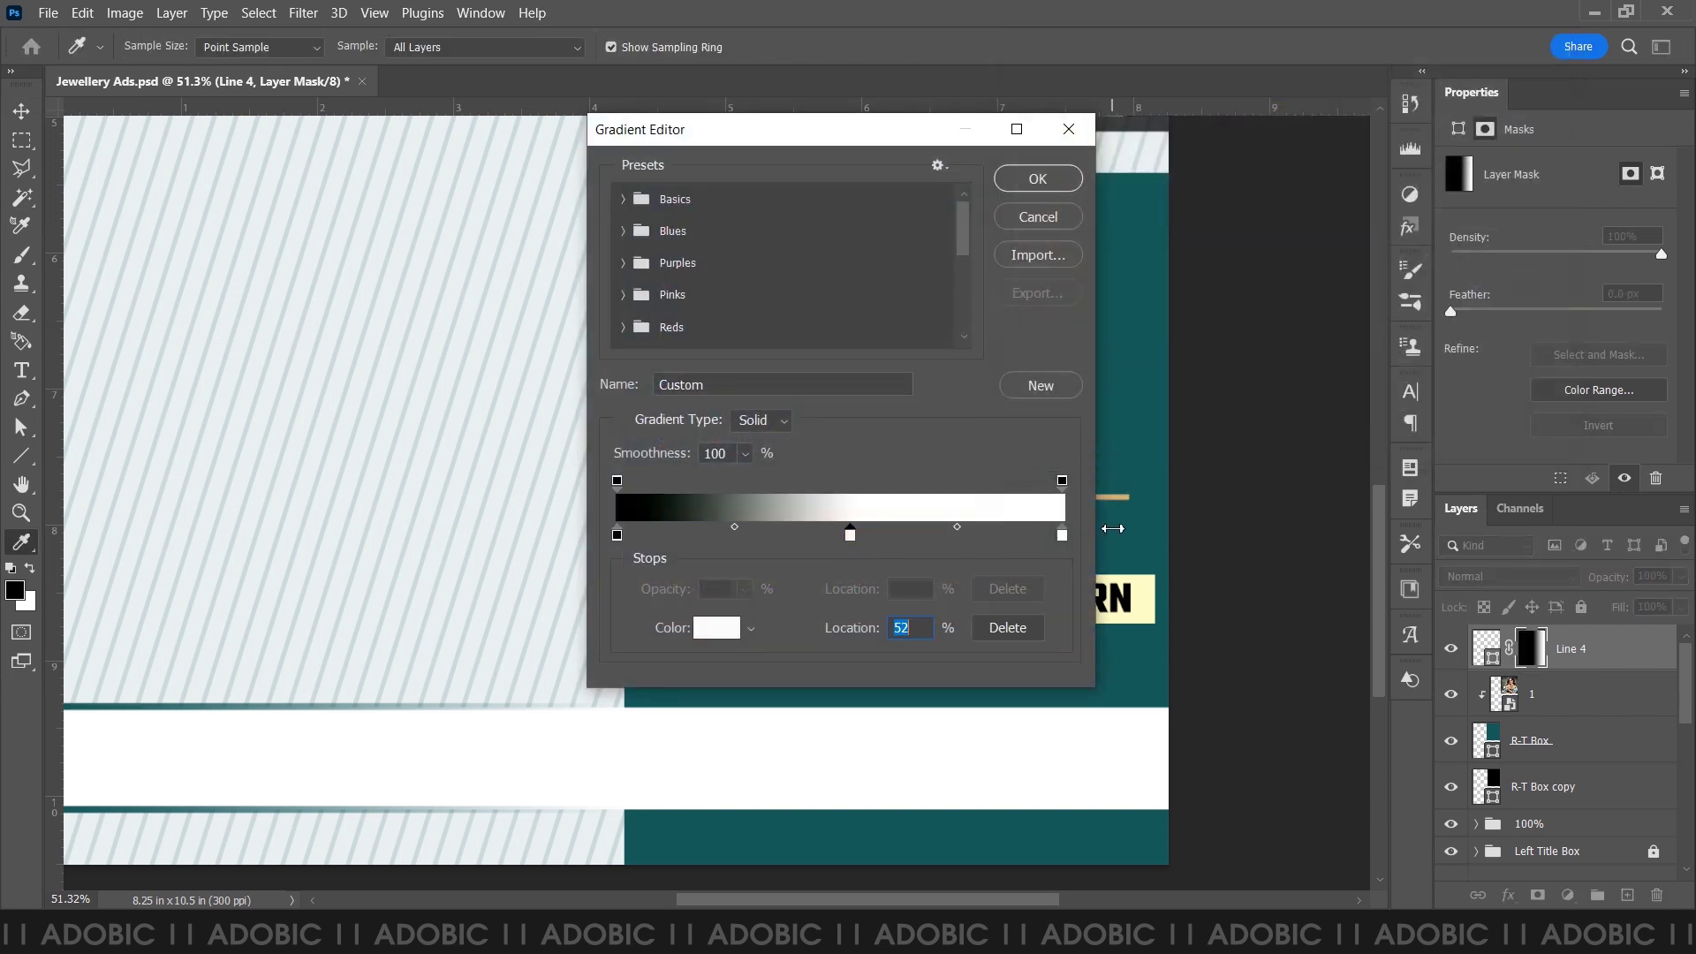
- Make both end stops black and drag the black-white-black gradient across Line 4's mask
{"action": "left_click", "coordinate": [732, 631]}
{"action": "type", "text": "000000"}
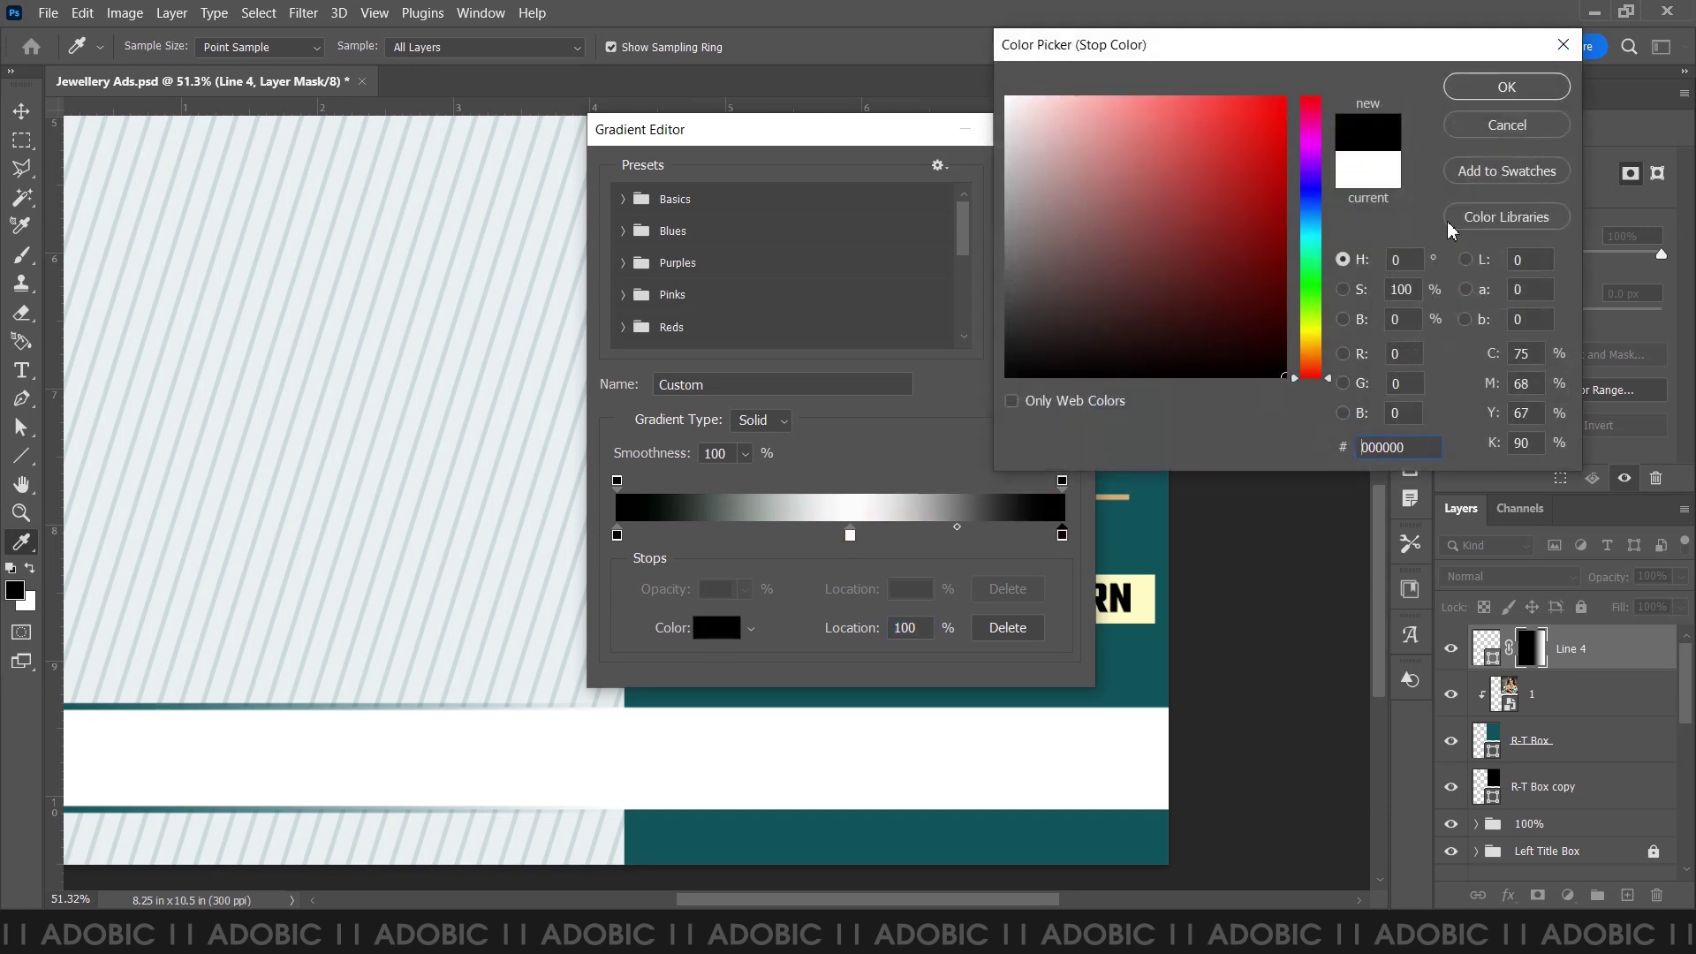
{"action": "left_click", "coordinate": [1517, 84]}
{"action": "left_click", "coordinate": [616, 535]}
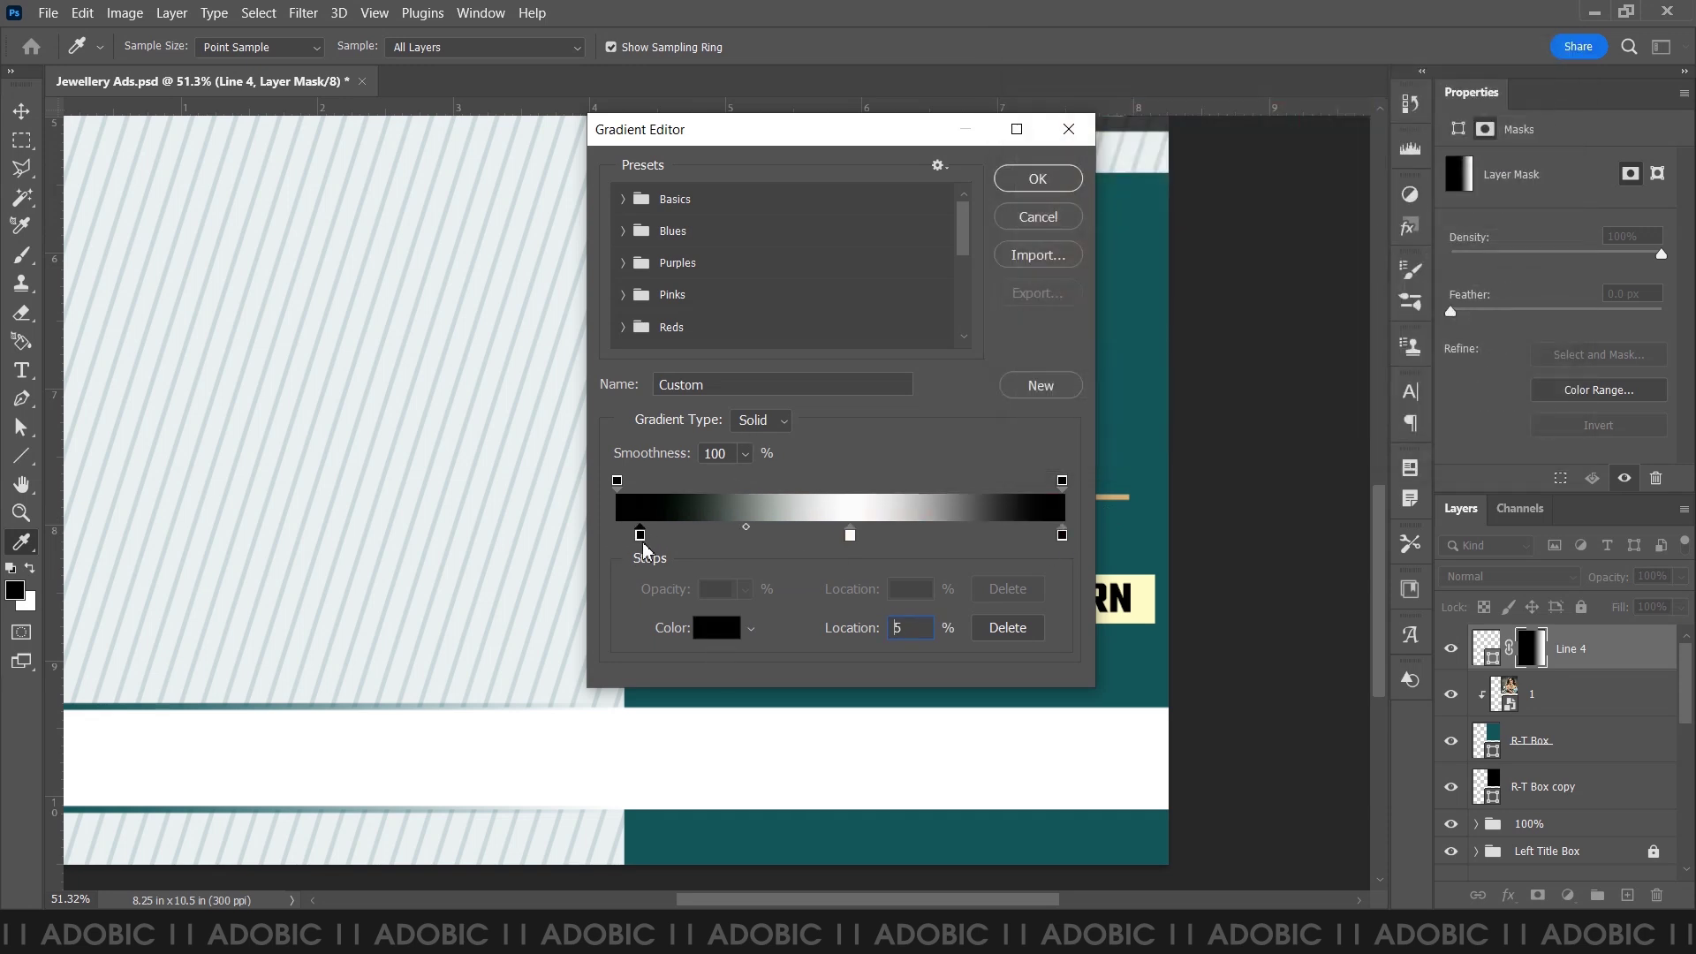
{"action": "type", "text": "0"}
{"action": "left_click", "coordinate": [717, 627]}
{"action": "left_click", "coordinate": [1362, 447]}
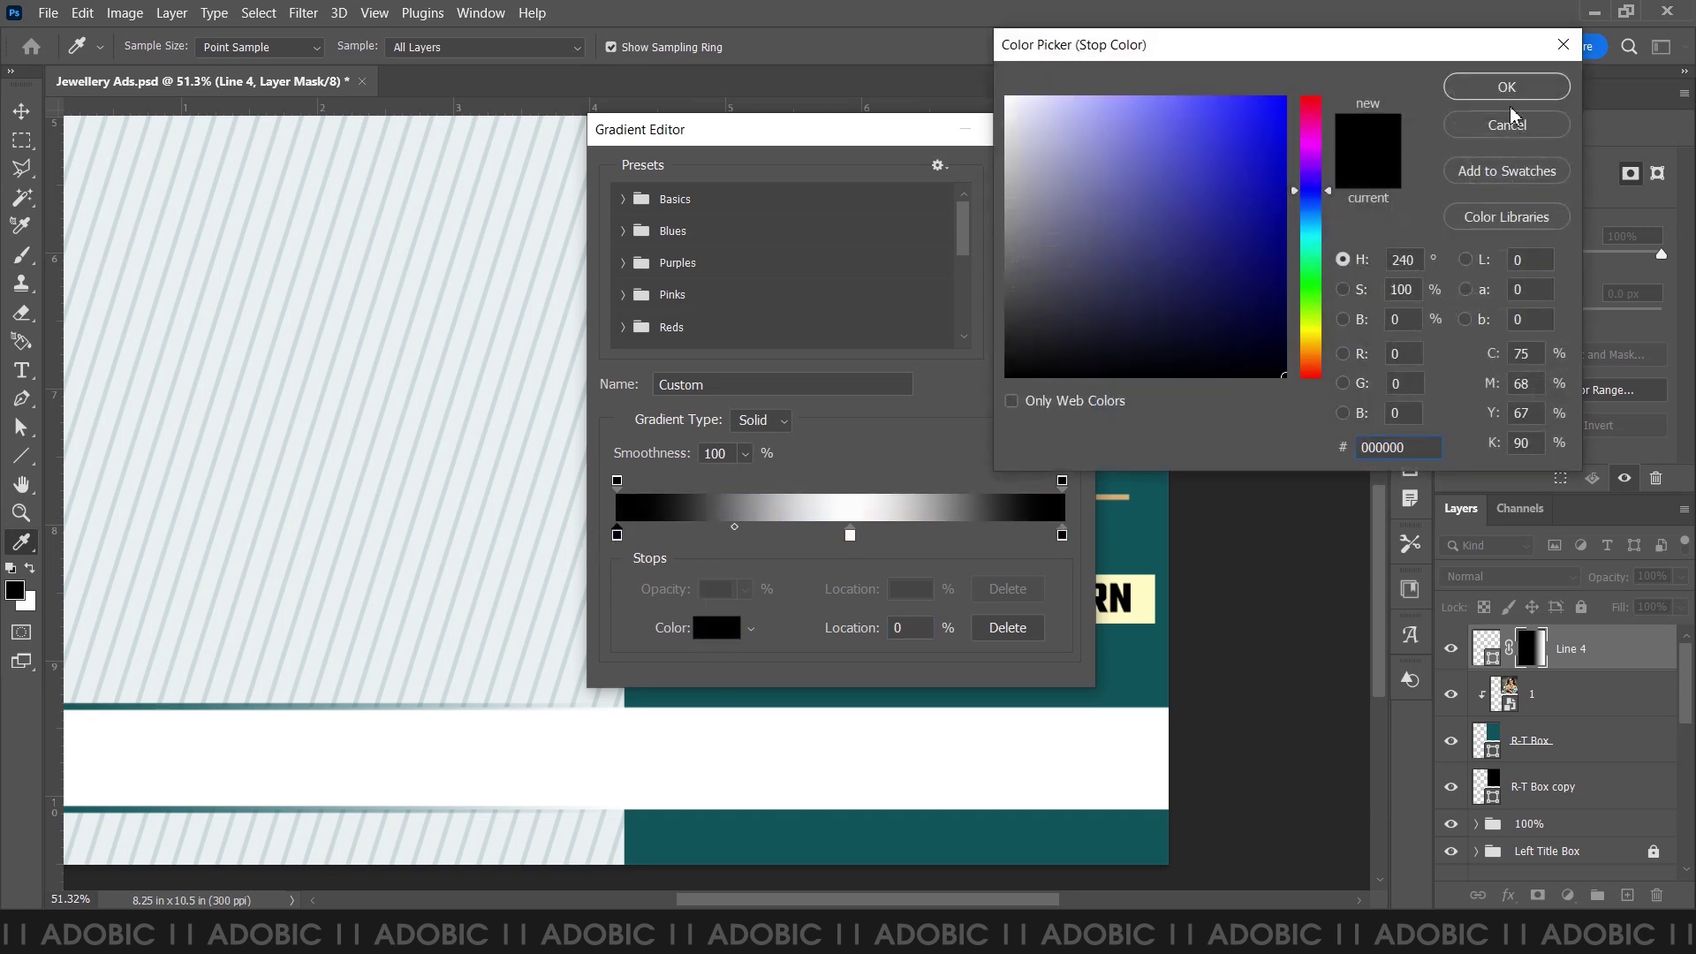
{"action": "left_click", "coordinate": [1507, 86]}
{"action": "left_click", "coordinate": [1025, 177]}
{"action": "left_click_drag", "start_coordinate": [667, 495], "coordinate": [1127, 515]}
{"action": "left_click", "coordinate": [21, 110]}
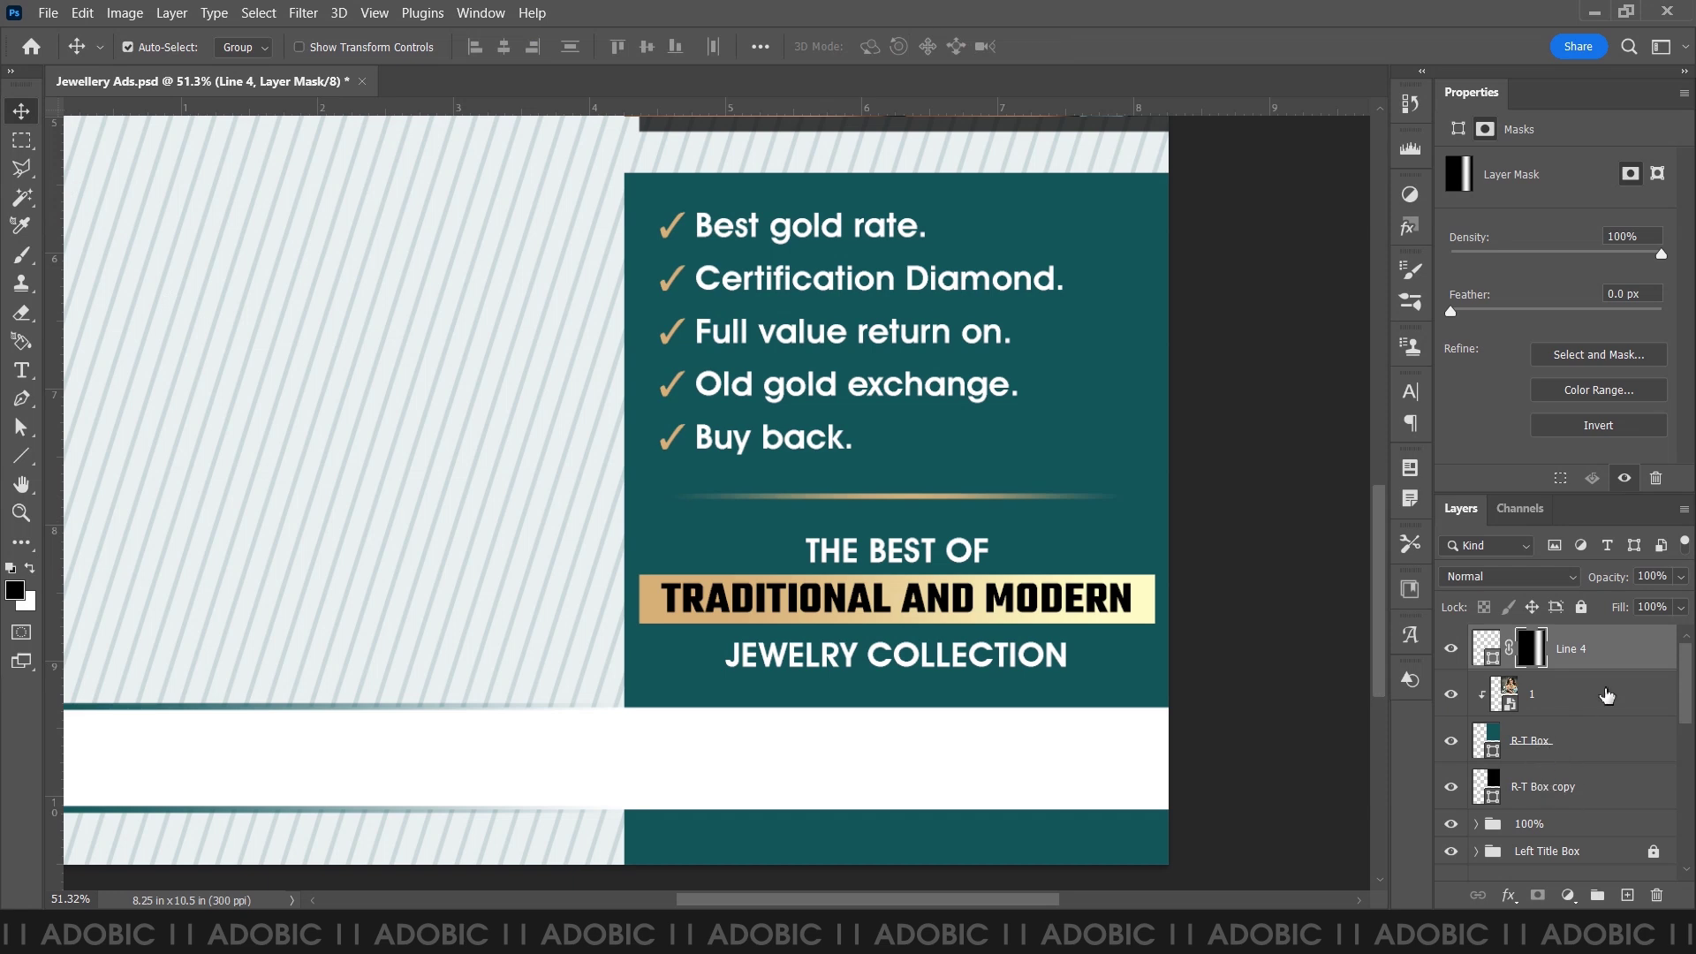
- Move Line 4 down beside the bottom-right text layers and group them with Ctrl+G
{"action": "left_click_drag", "start_coordinate": [1580, 650], "coordinate": [1589, 751]}
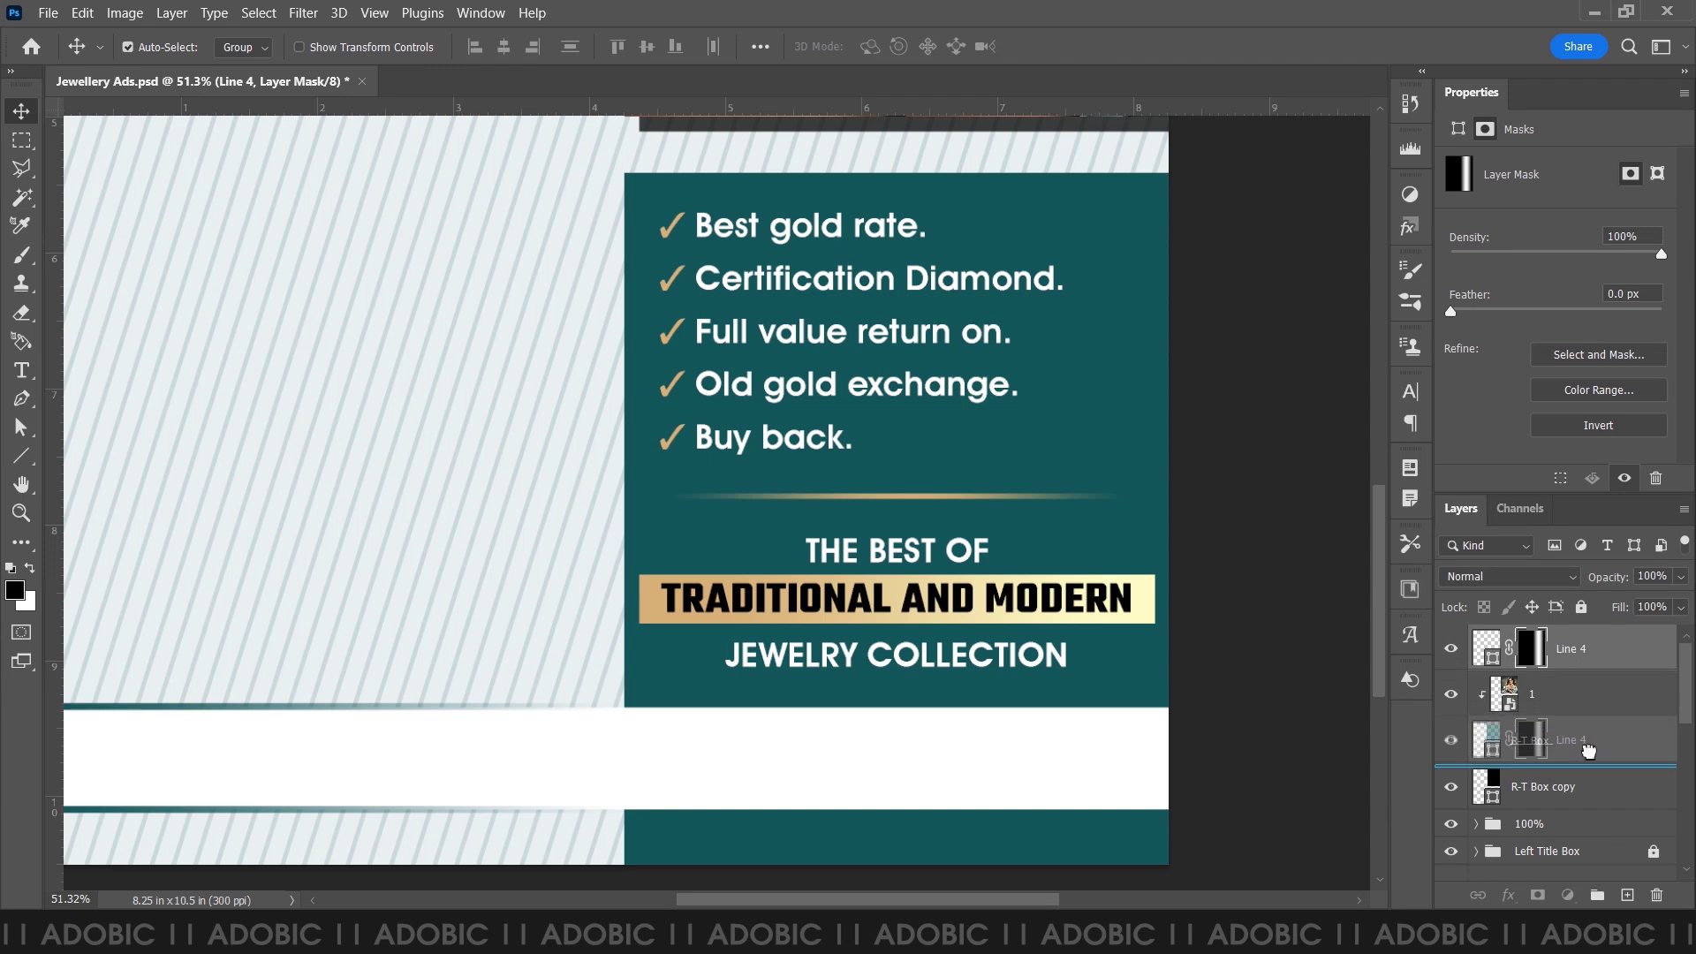
{"action": "mouse_move", "coordinate": [1588, 751]}
{"action": "left_mouse_down"}
{"action": "mouse_move", "coordinate": [1560, 828]}
{"action": "mouse_move", "coordinate": [1580, 807]}
{"action": "left_mouse_up"}
{"action": "scroll", "coordinate": [1581, 806], "scroll_direction": "down", "scroll_amount": 3}
{"action": "scroll", "coordinate": [1586, 795], "scroll_direction": "down", "scroll_amount": 3}
{"action": "scroll", "coordinate": [1593, 783], "scroll_direction": "down", "scroll_amount": 2}
{"action": "left_click", "coordinate": [1590, 789], "text": "shift"}
{"action": "key", "text": "ctrl+g"}
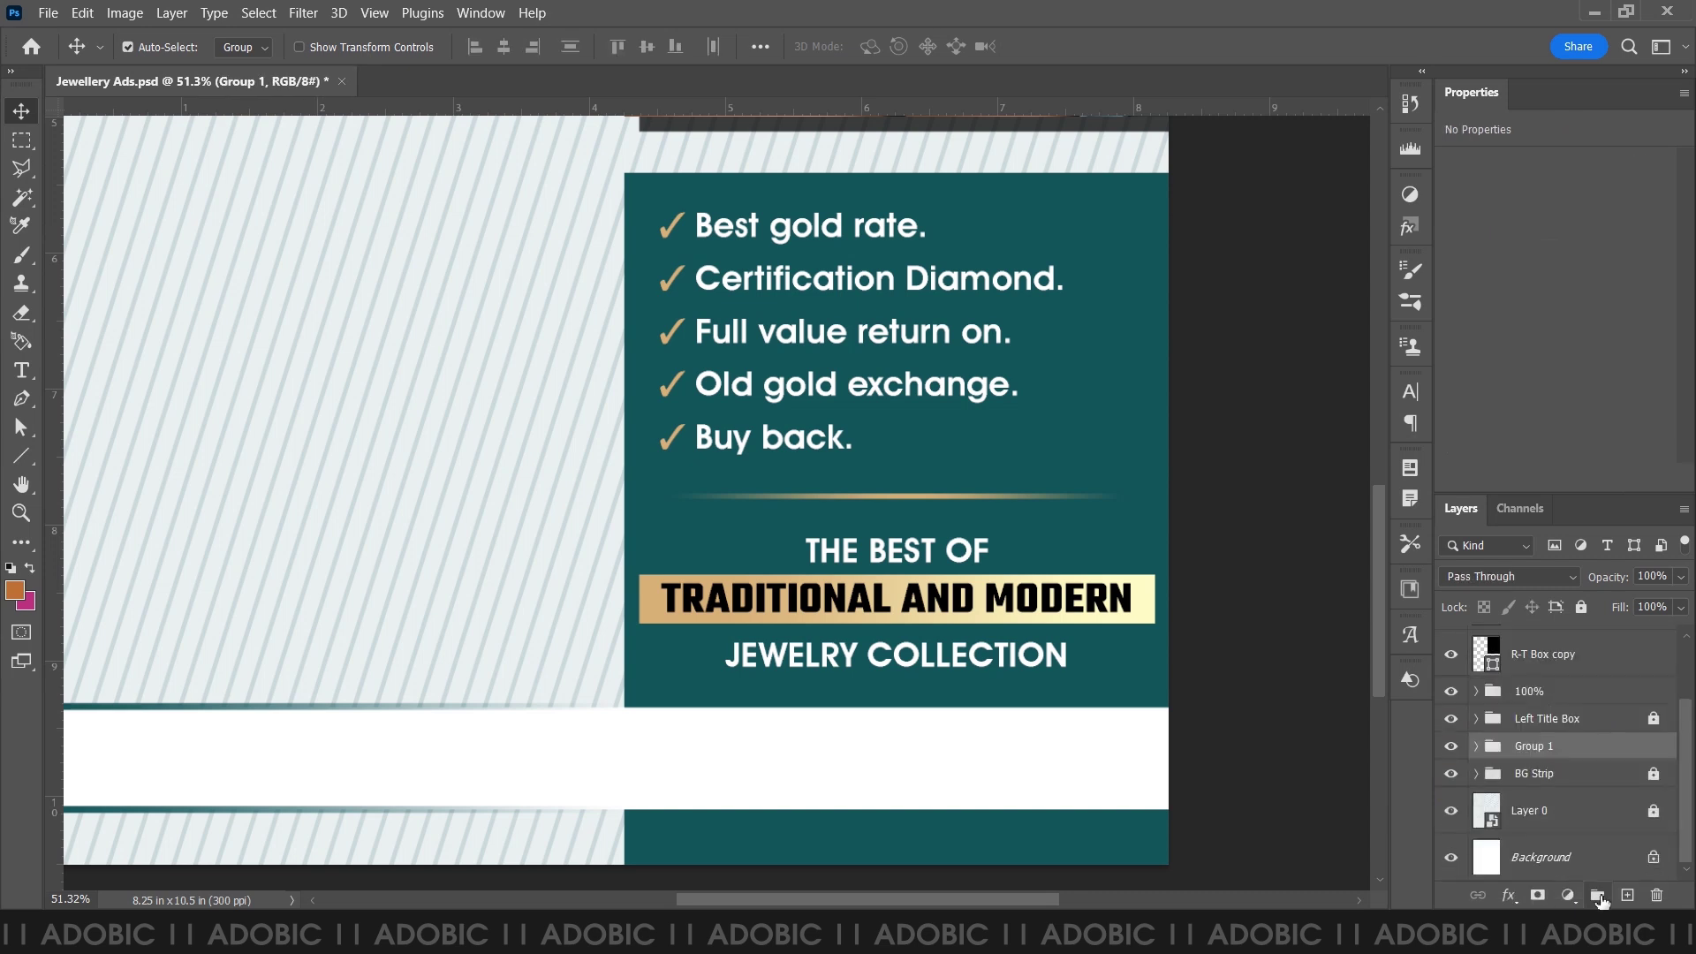
- Rename the group 'Botto, Details', lock it, fit the poster in view, and save
{"action": "double_click", "coordinate": [1533, 747]}
{"action": "type", "text": "Botto"}
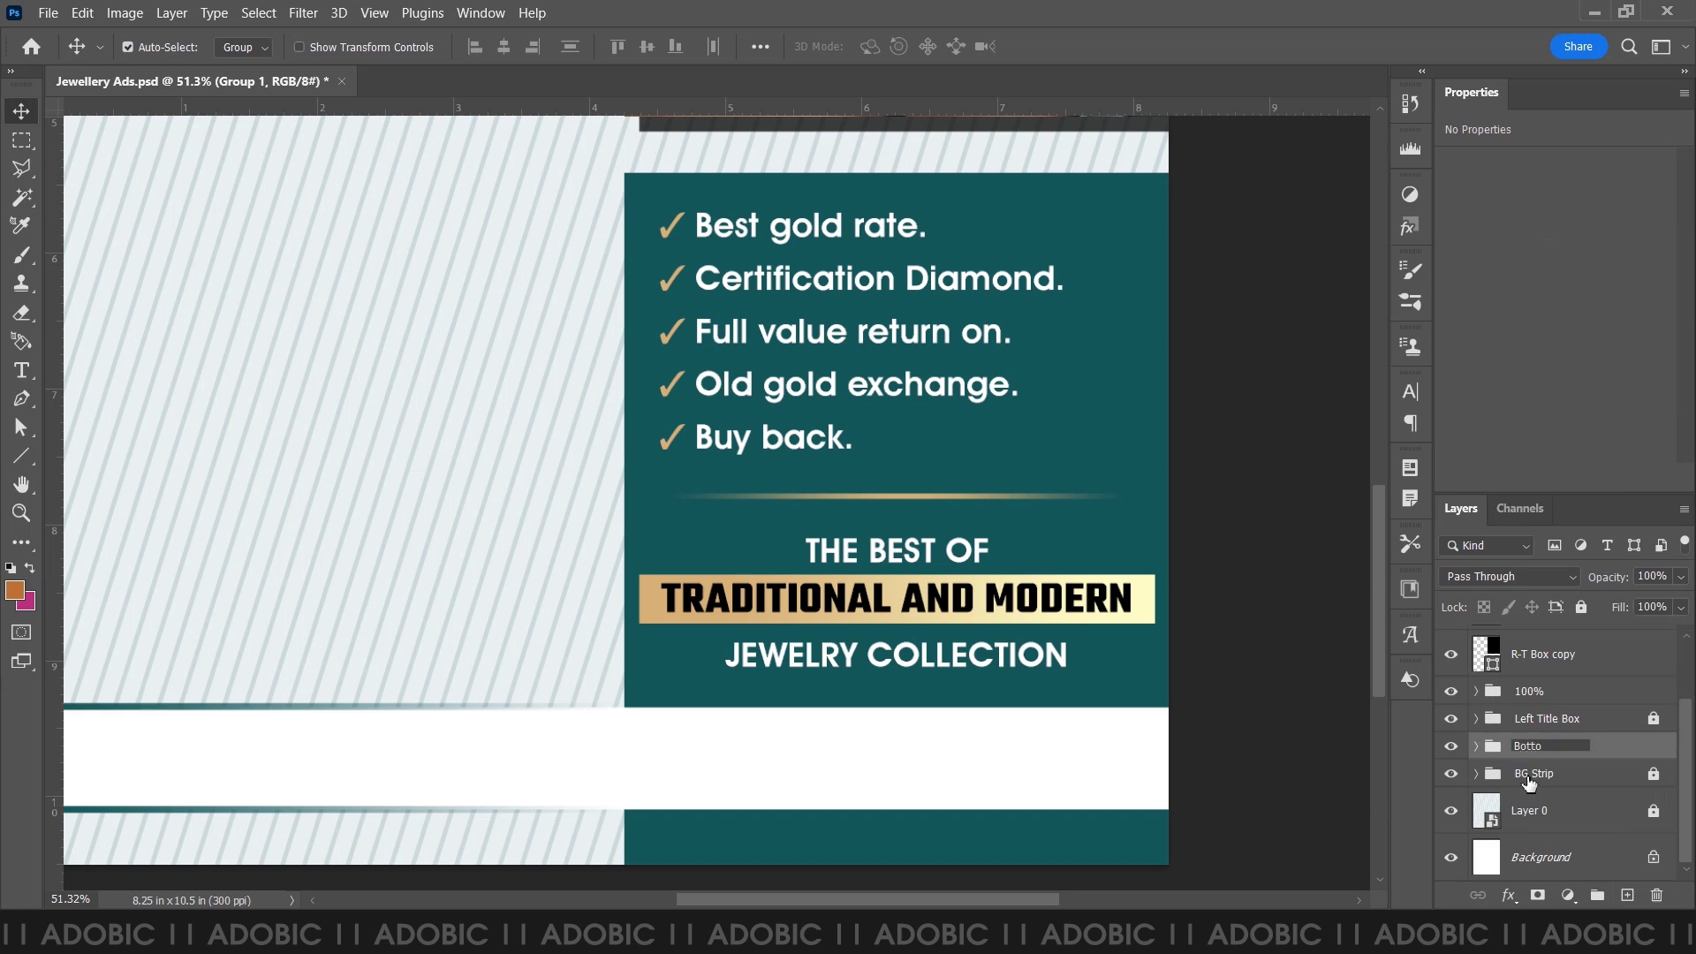
{"action": "type", "text": "ils"}
{"action": "key", "text": "Return"}
{"action": "left_click", "coordinate": [1581, 607]}
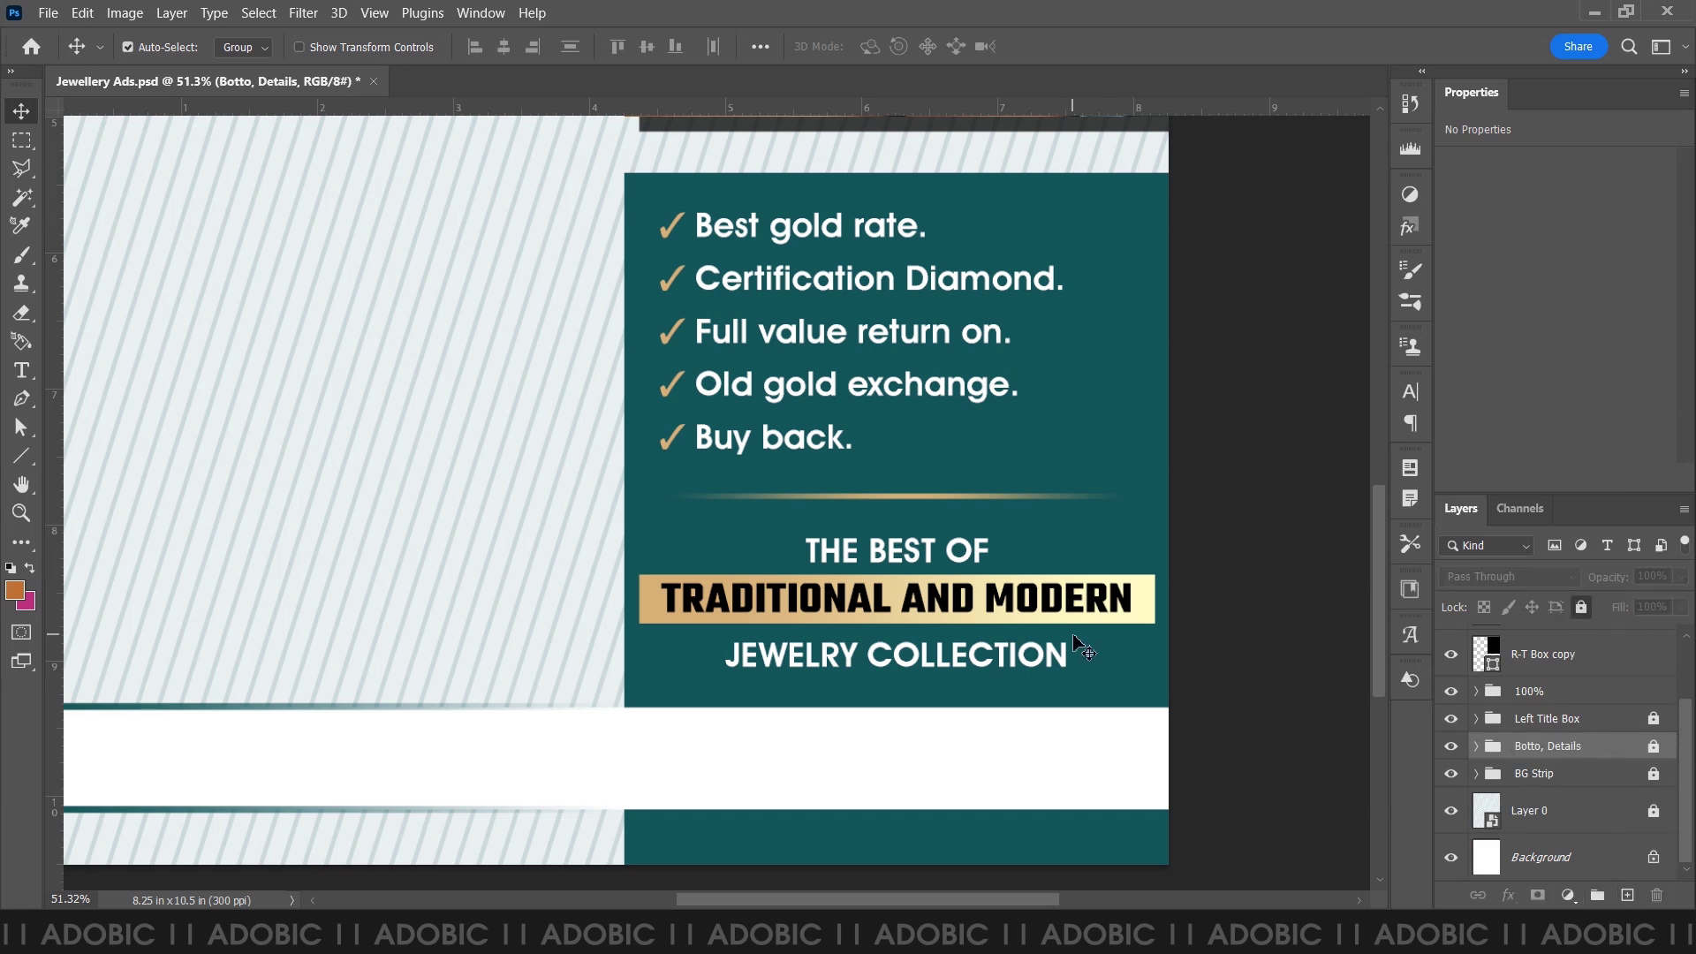
{"action": "key", "text": "ctrl+0"}
{"action": "key", "text": "ctrl+s"}
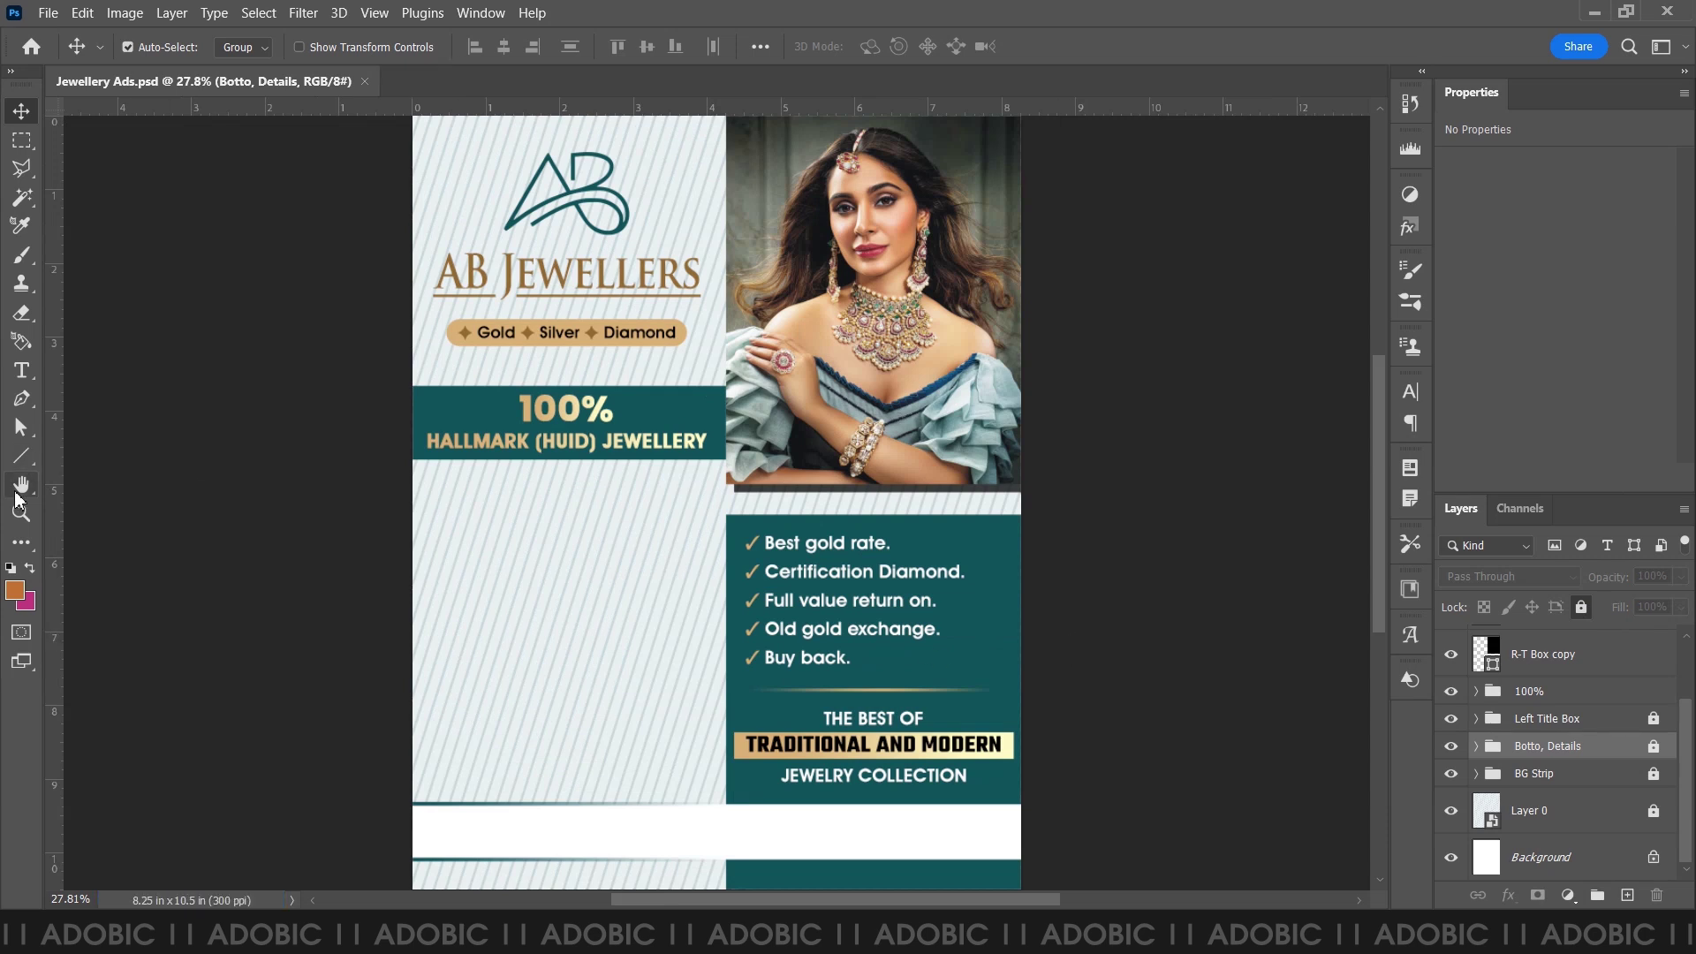
{"action": "left_click_drag", "start_coordinate": [21, 456], "coordinate": [76, 459]}
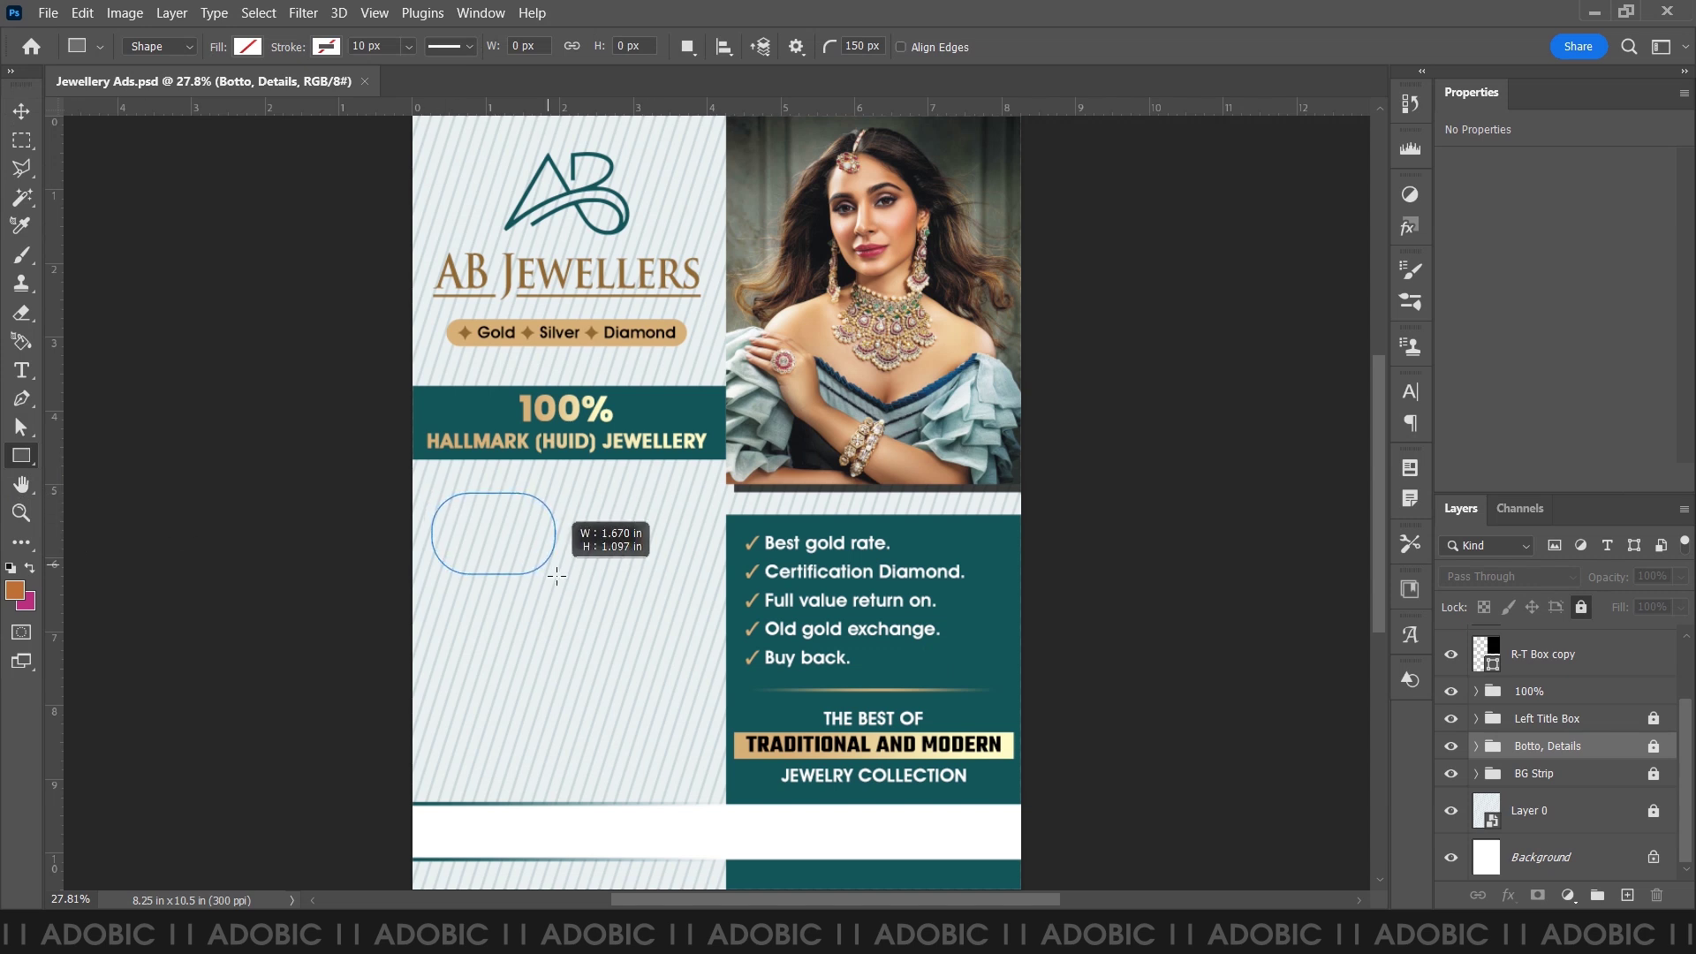
- Draw a 1.8 × 1.4 in rectangle below the HALLMARK banner
{"action": "left_click_drag", "start_coordinate": [432, 493], "coordinate": [569, 584]}
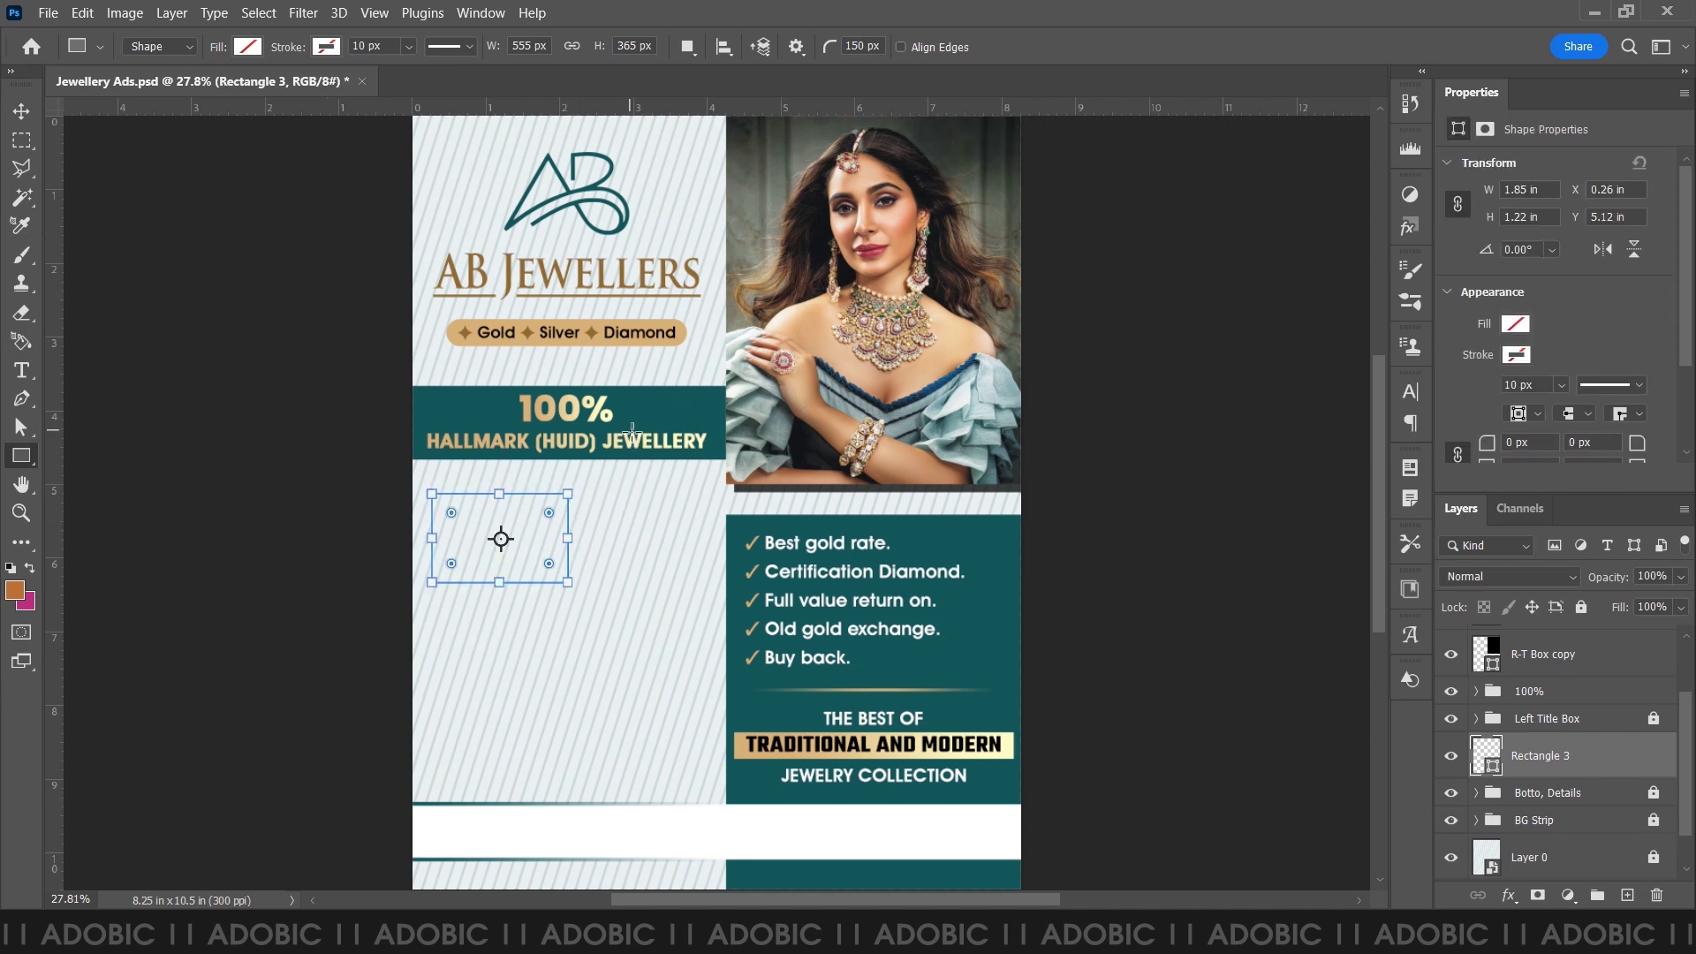
{"action": "left_click", "coordinate": [527, 50]}
{"action": "type", "text": "n"}
{"action": "key", "text": "Tab"}
{"action": "type", "text": "1"}
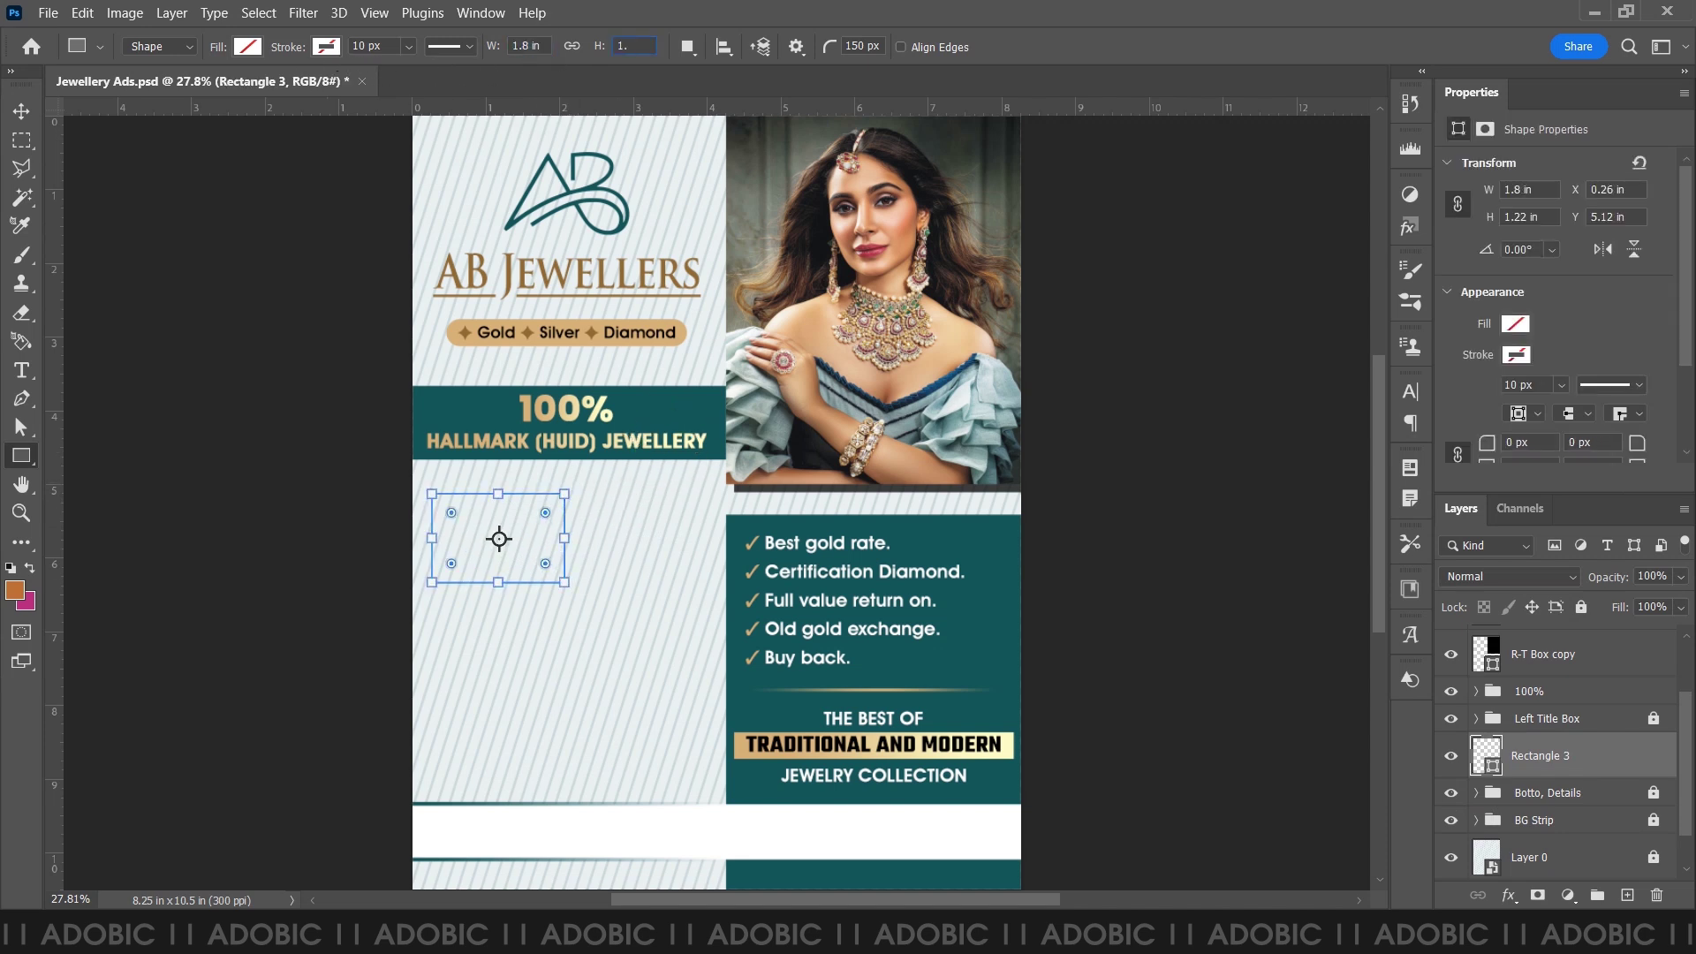
{"action": "key", "text": "Return"}
- Give the rectangle a solid 18 px outline
{"action": "left_click", "coordinate": [375, 45]}
{"action": "key", "text": "Return"}
{"action": "type", "text": "20"}
{"action": "key", "text": "Return"}
{"action": "key", "text": "Down"}
{"action": "key", "text": "Down"}
- Nudge the box up and left and move Rectangle 3 to the top of the layers
{"action": "left_click", "coordinate": [22, 110]}
{"action": "scroll", "coordinate": [522, 560], "scroll_direction": "up", "scroll_amount": 1}
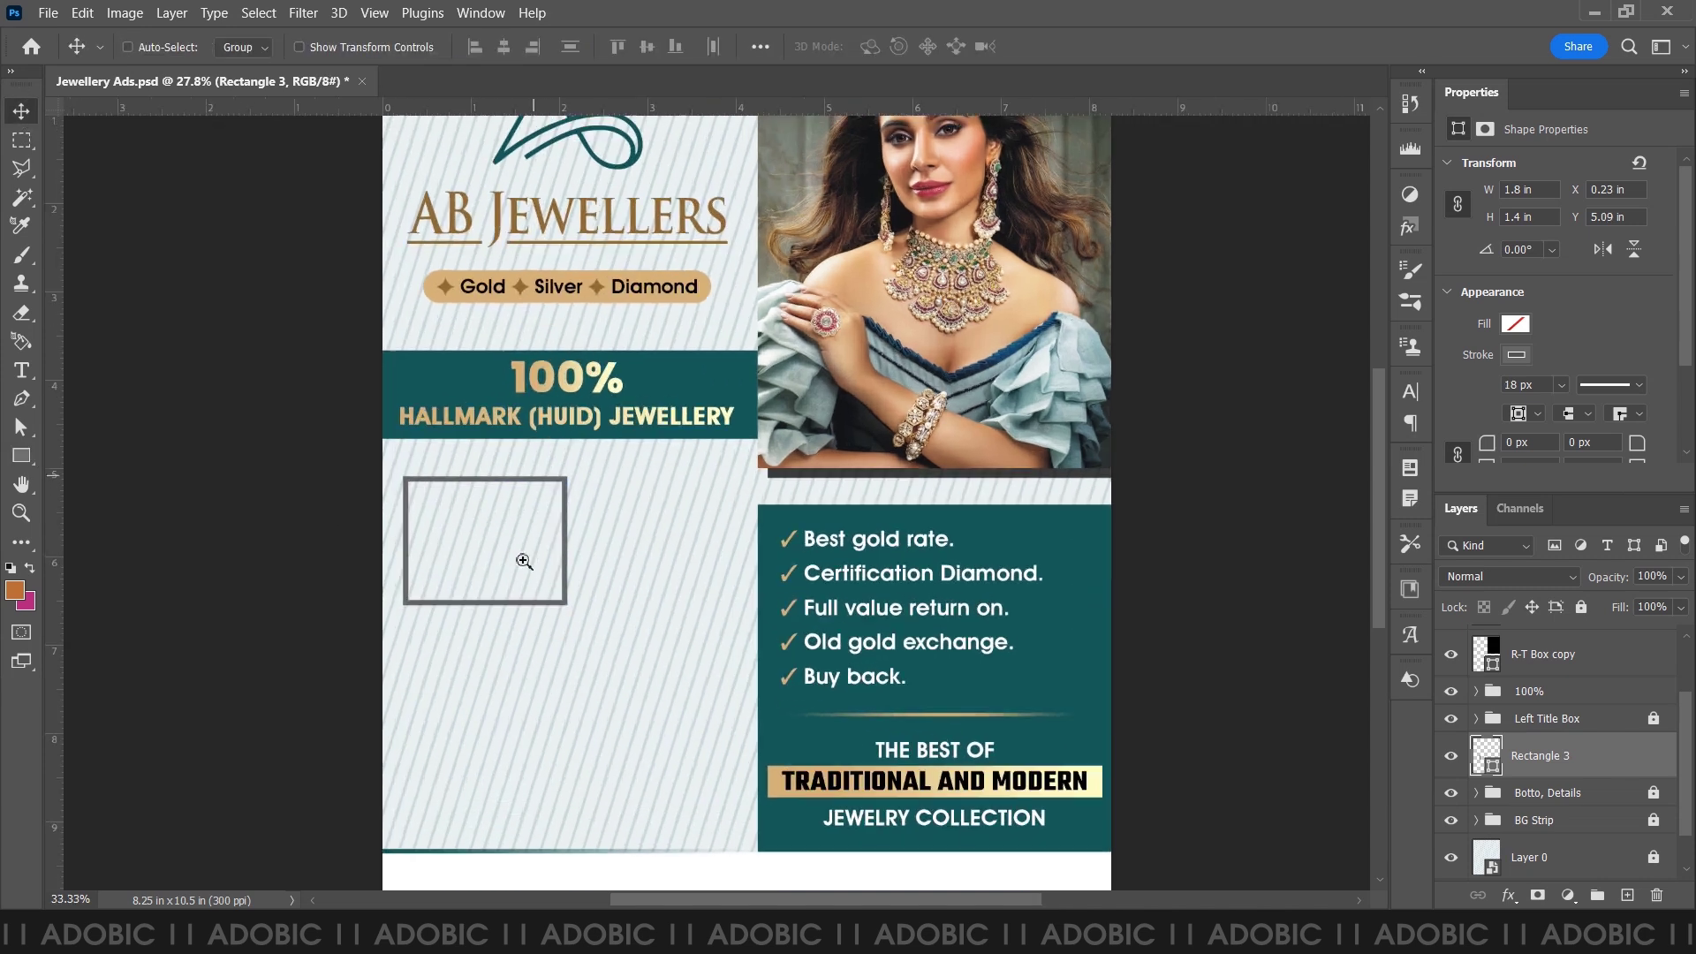
{"action": "scroll", "coordinate": [490, 558], "scroll_direction": "up", "scroll_amount": 1}
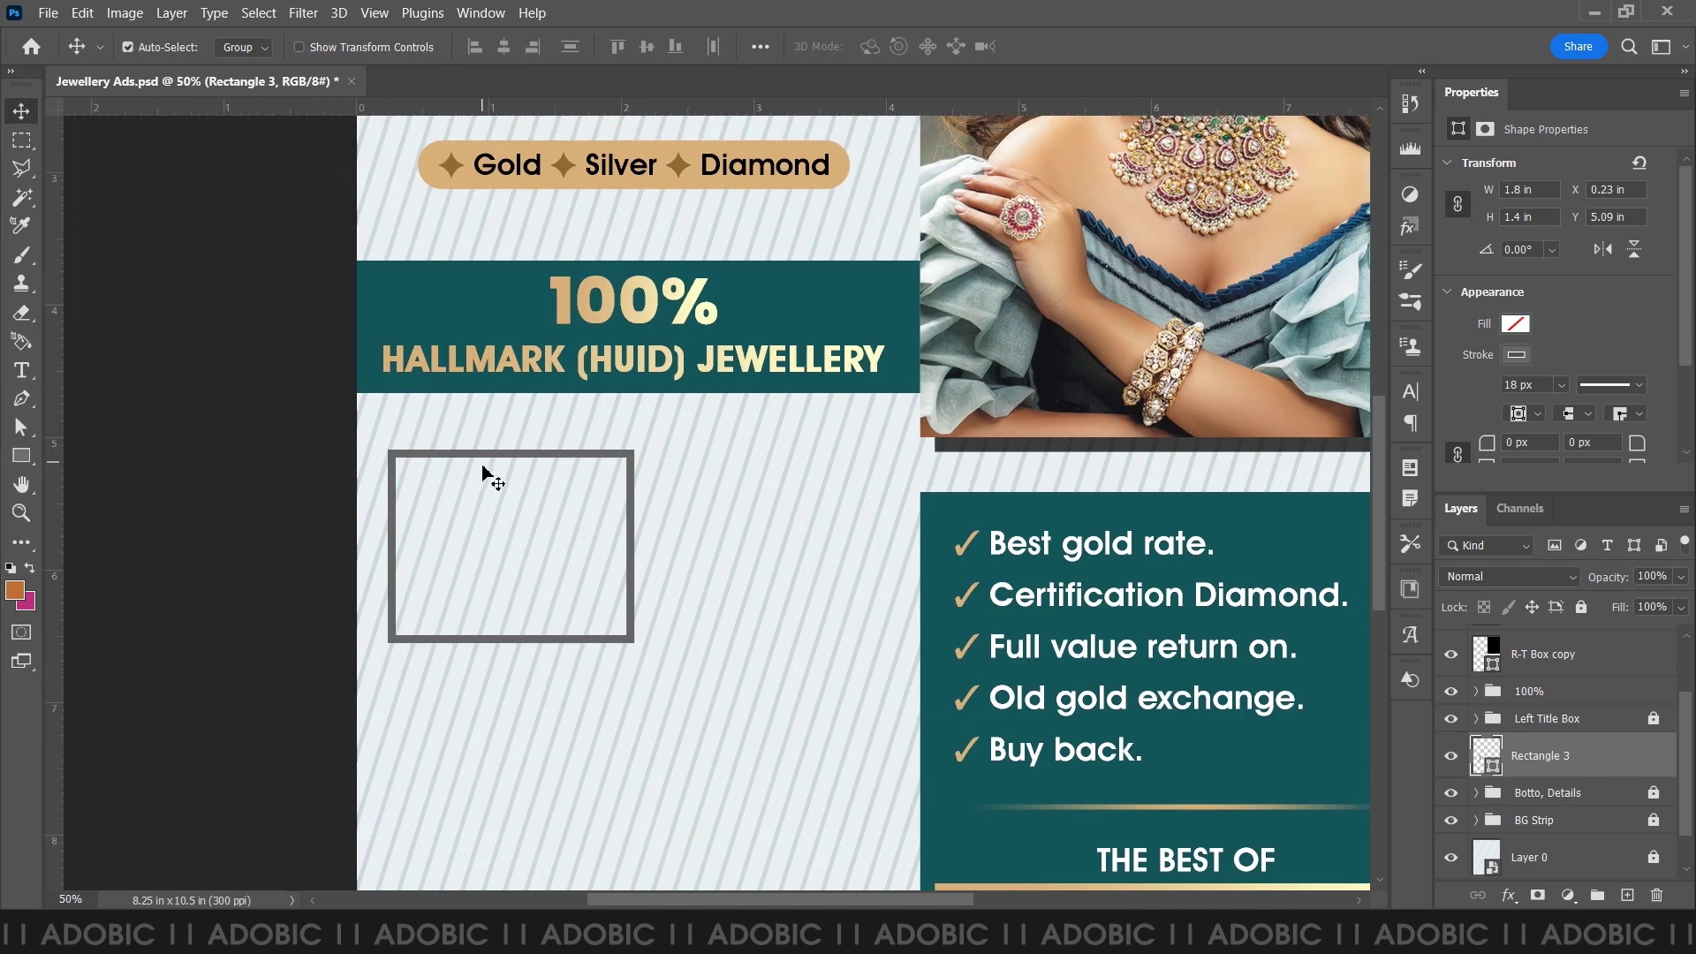
{"action": "key", "text": "shift+Up"}
{"action": "key", "text": "shift+Up"}
{"action": "key", "text": "shift+Left"}
{"action": "left_click_drag", "start_coordinate": [1584, 781], "coordinate": [1561, 632]}
{"action": "left_click", "coordinate": [1559, 695]}
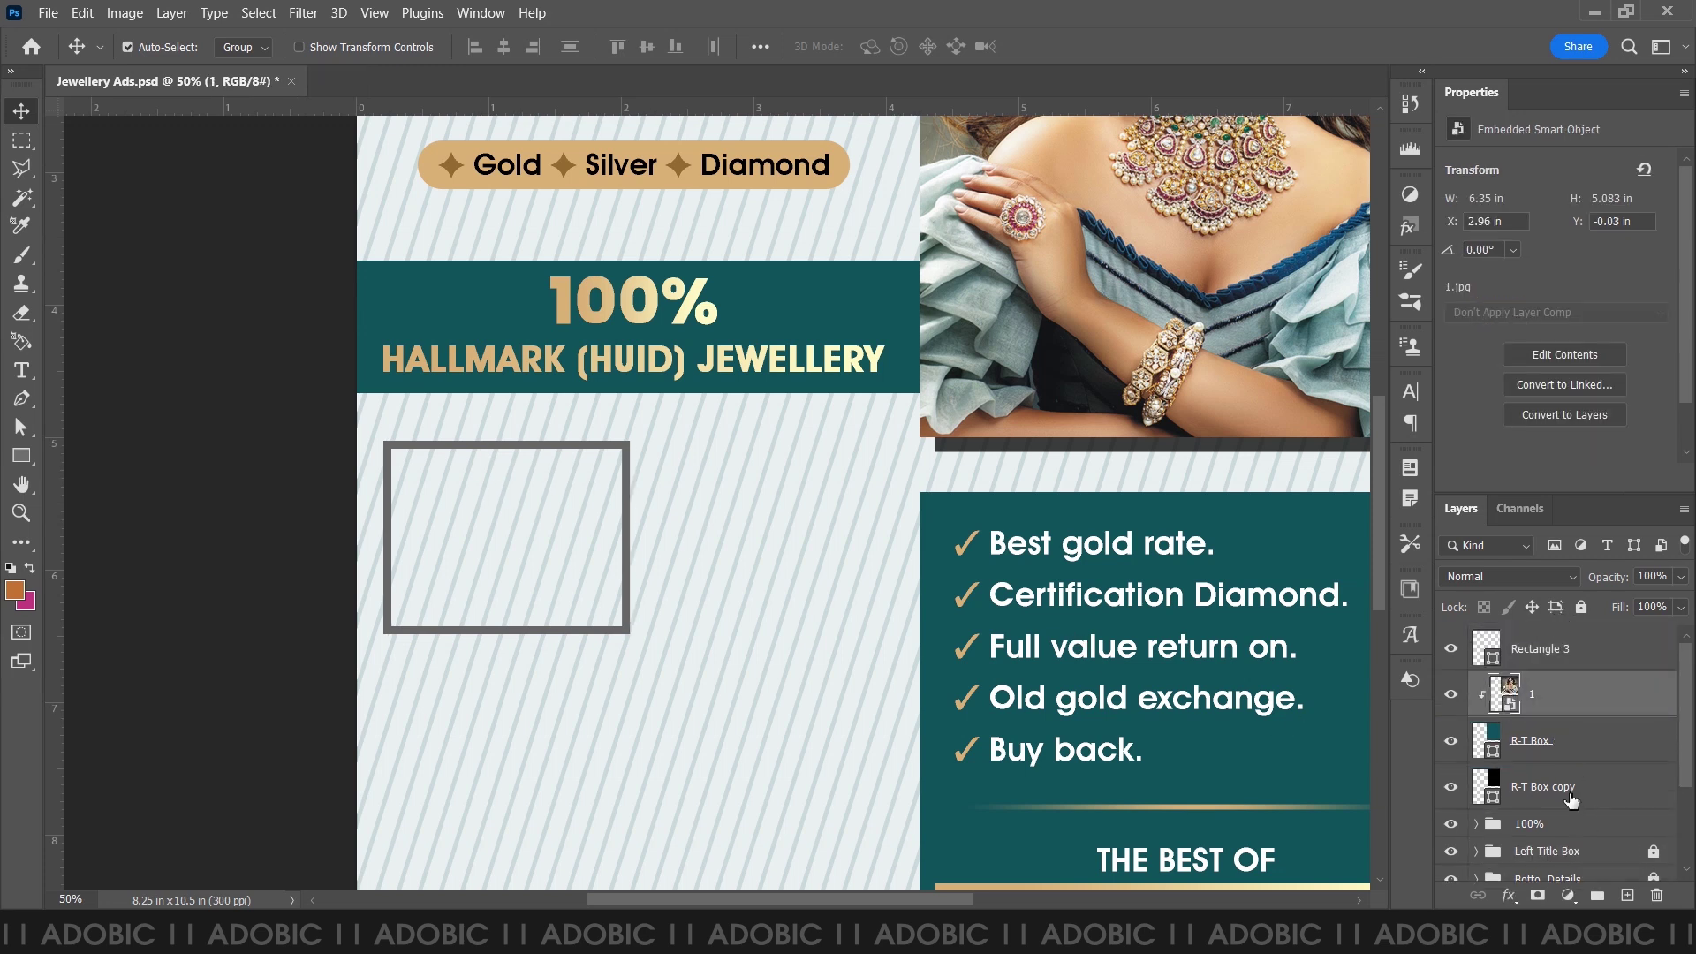
- Group the top-right photo and both R-T Box layers as 'T-R Photo'
{"action": "left_click", "coordinate": [1570, 799], "text": "shift"}
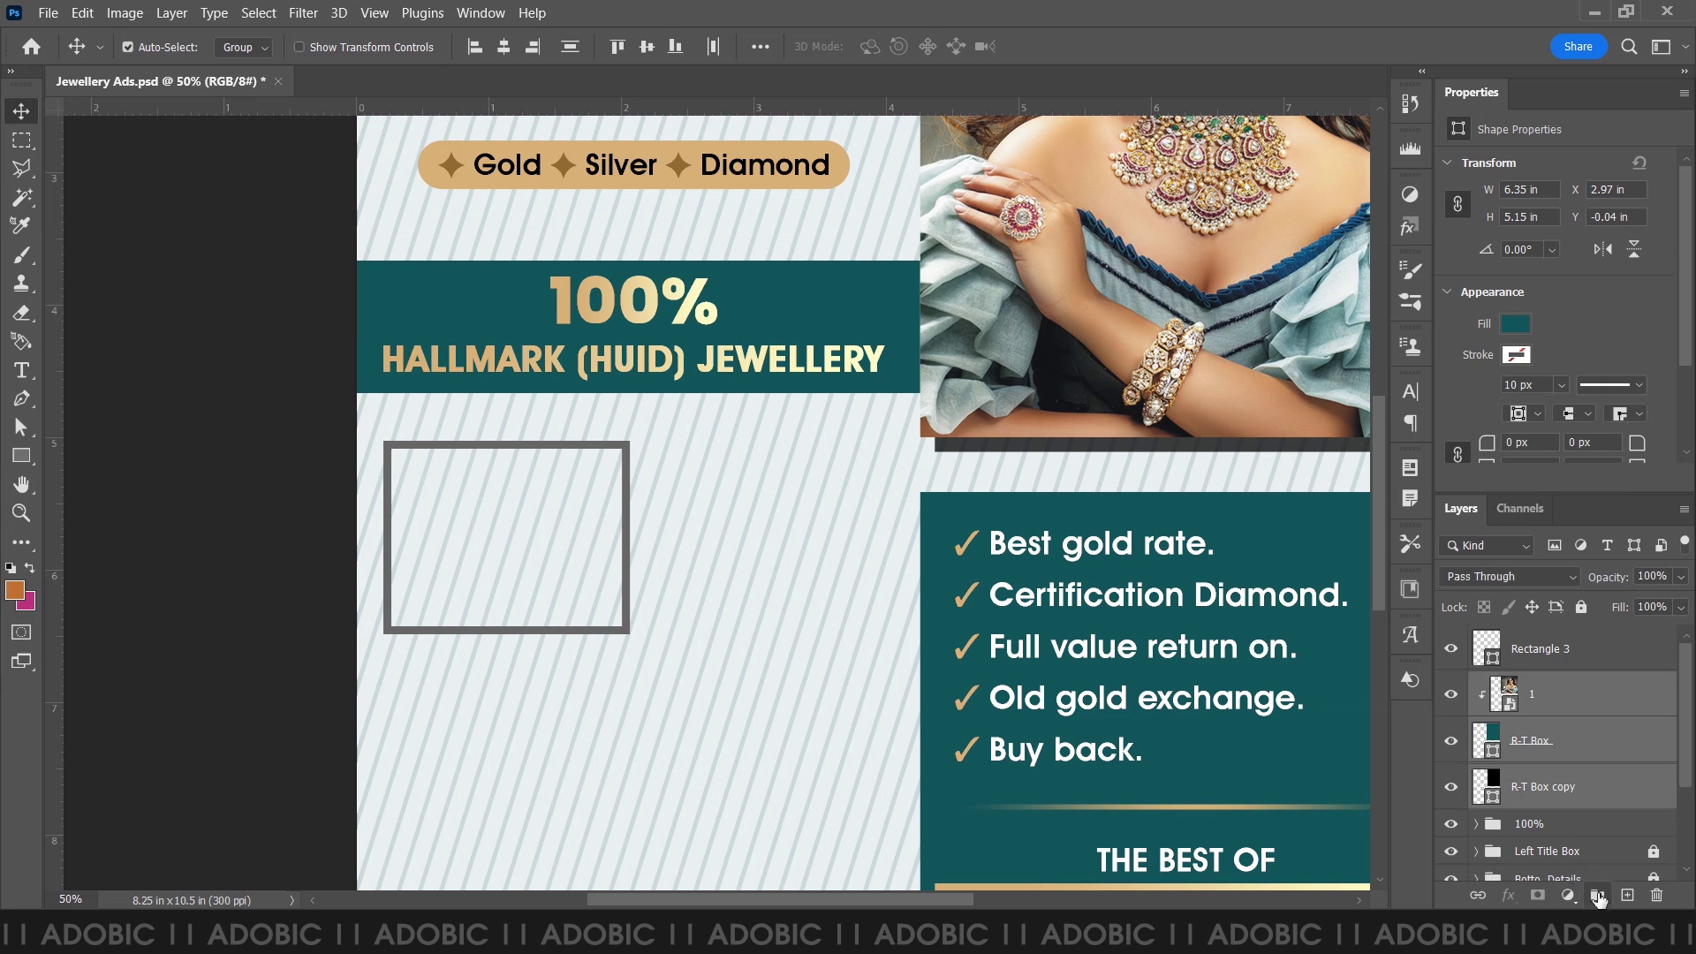
{"action": "left_click", "coordinate": [1598, 895]}
{"action": "double_click", "coordinate": [1534, 686]}
{"action": "type", "text": "T-R Photo"}
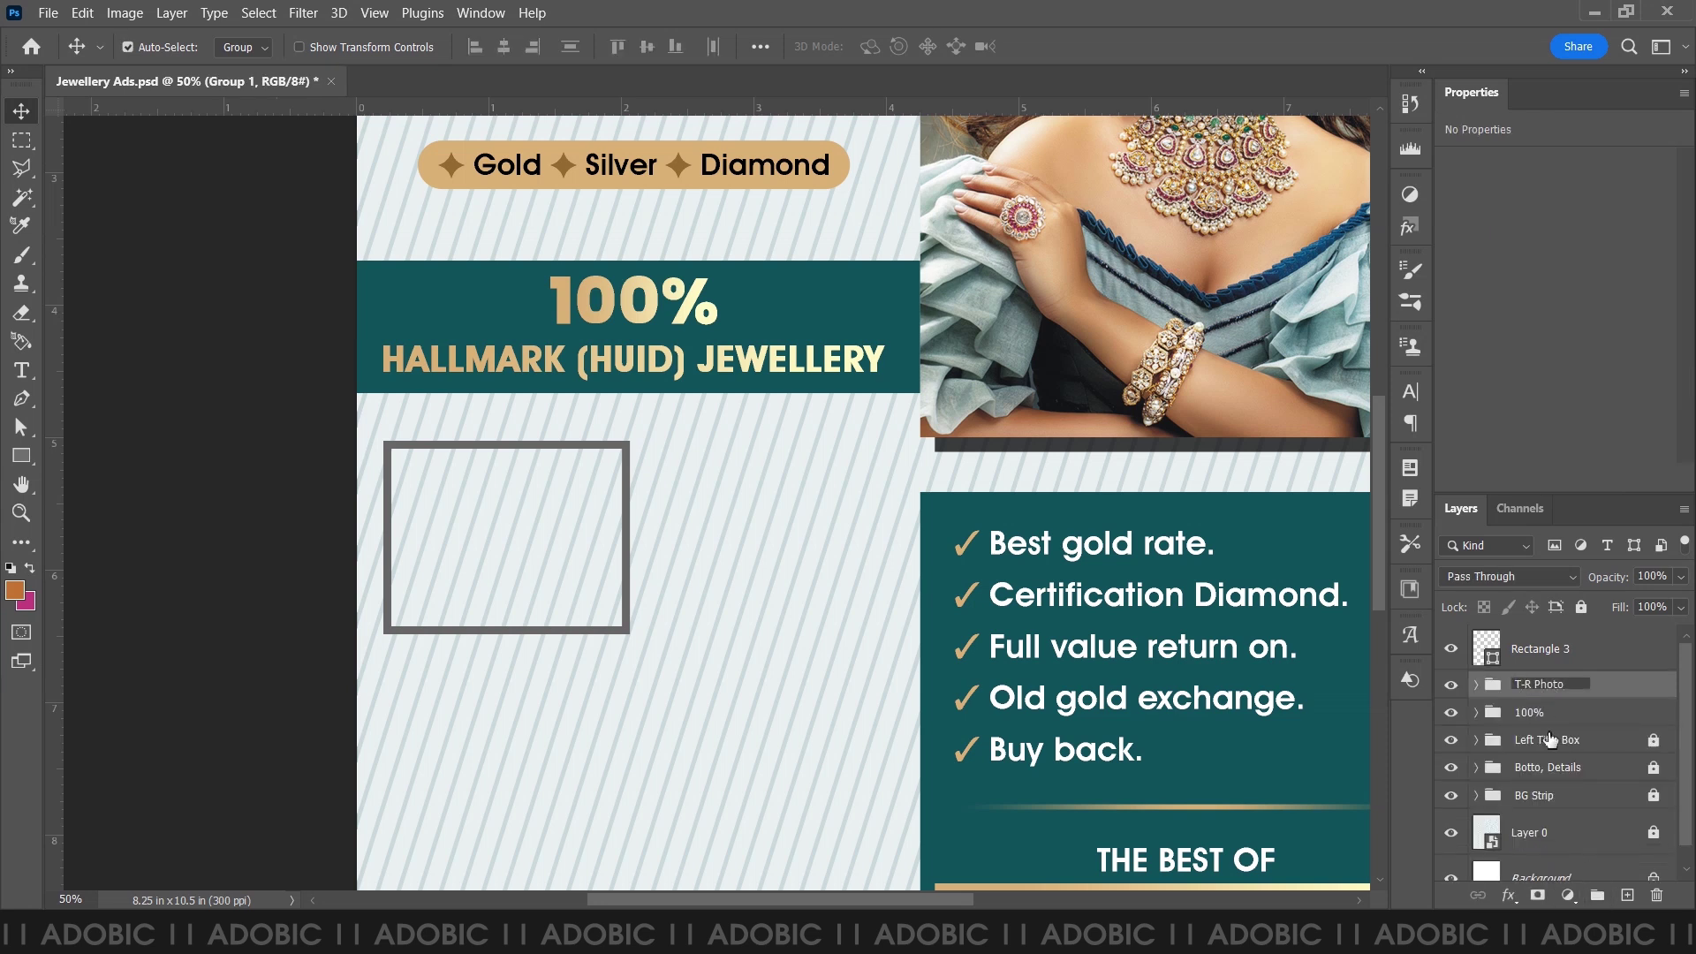
{"action": "key", "text": "Return"}
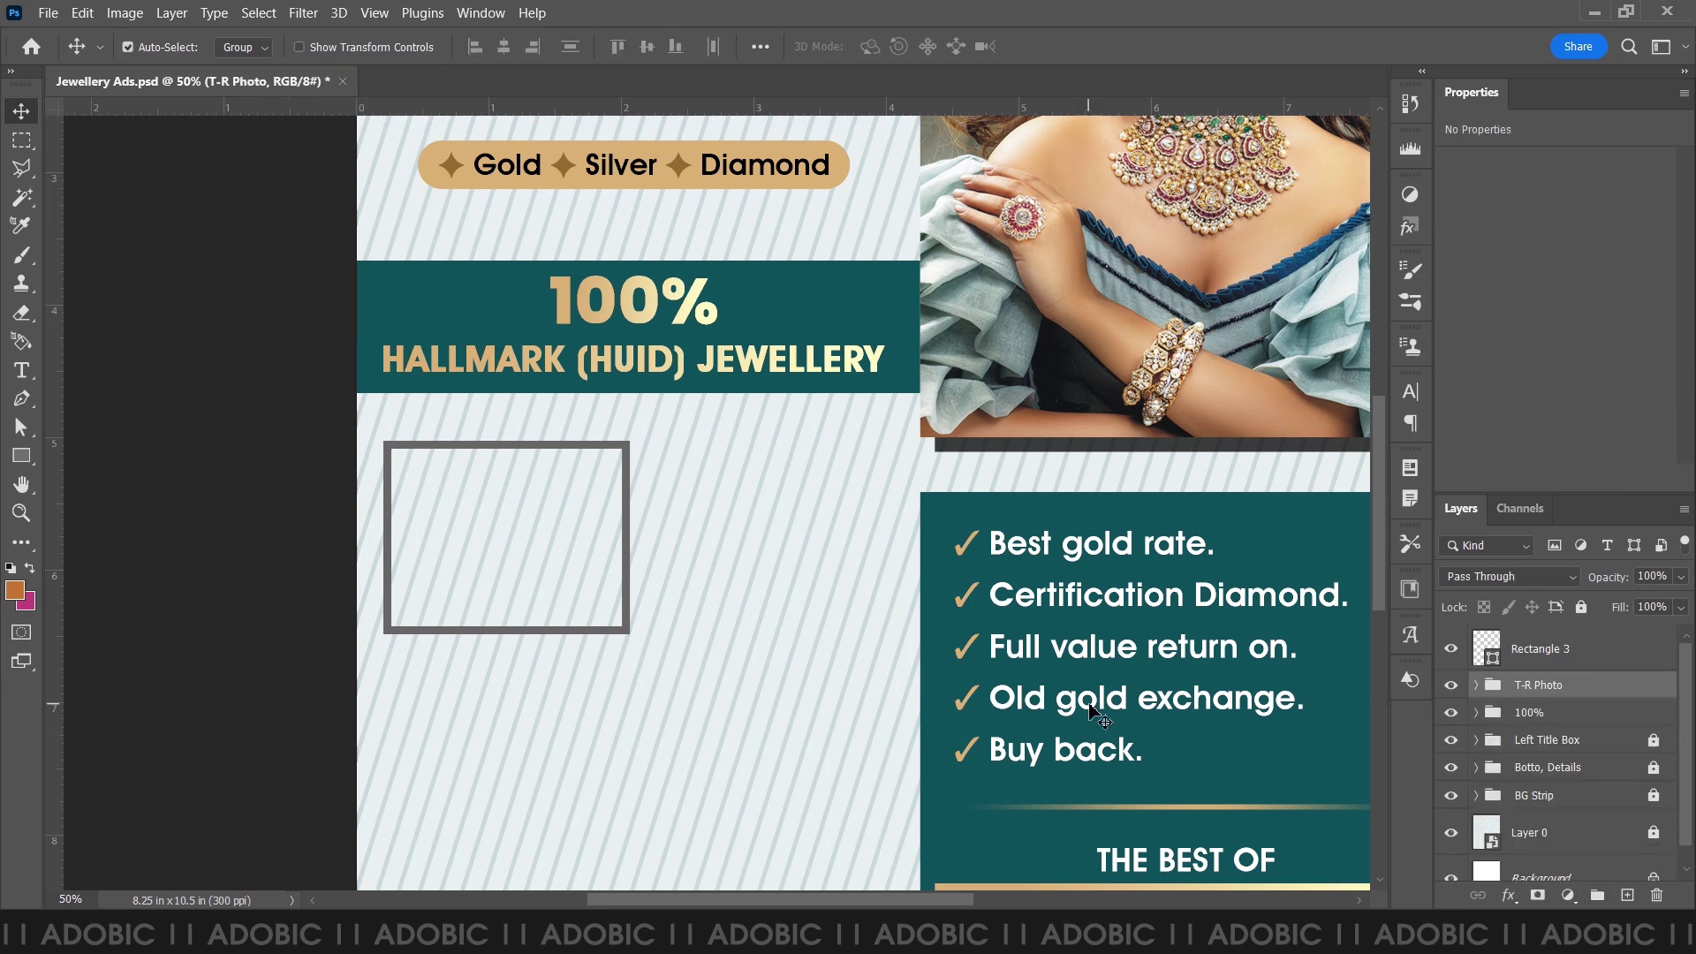
- Test a duplicate of the grey frame beside the original, then delete the copy
{"action": "left_click", "coordinate": [1555, 654]}
{"action": "key", "text": "ctrl+j"}
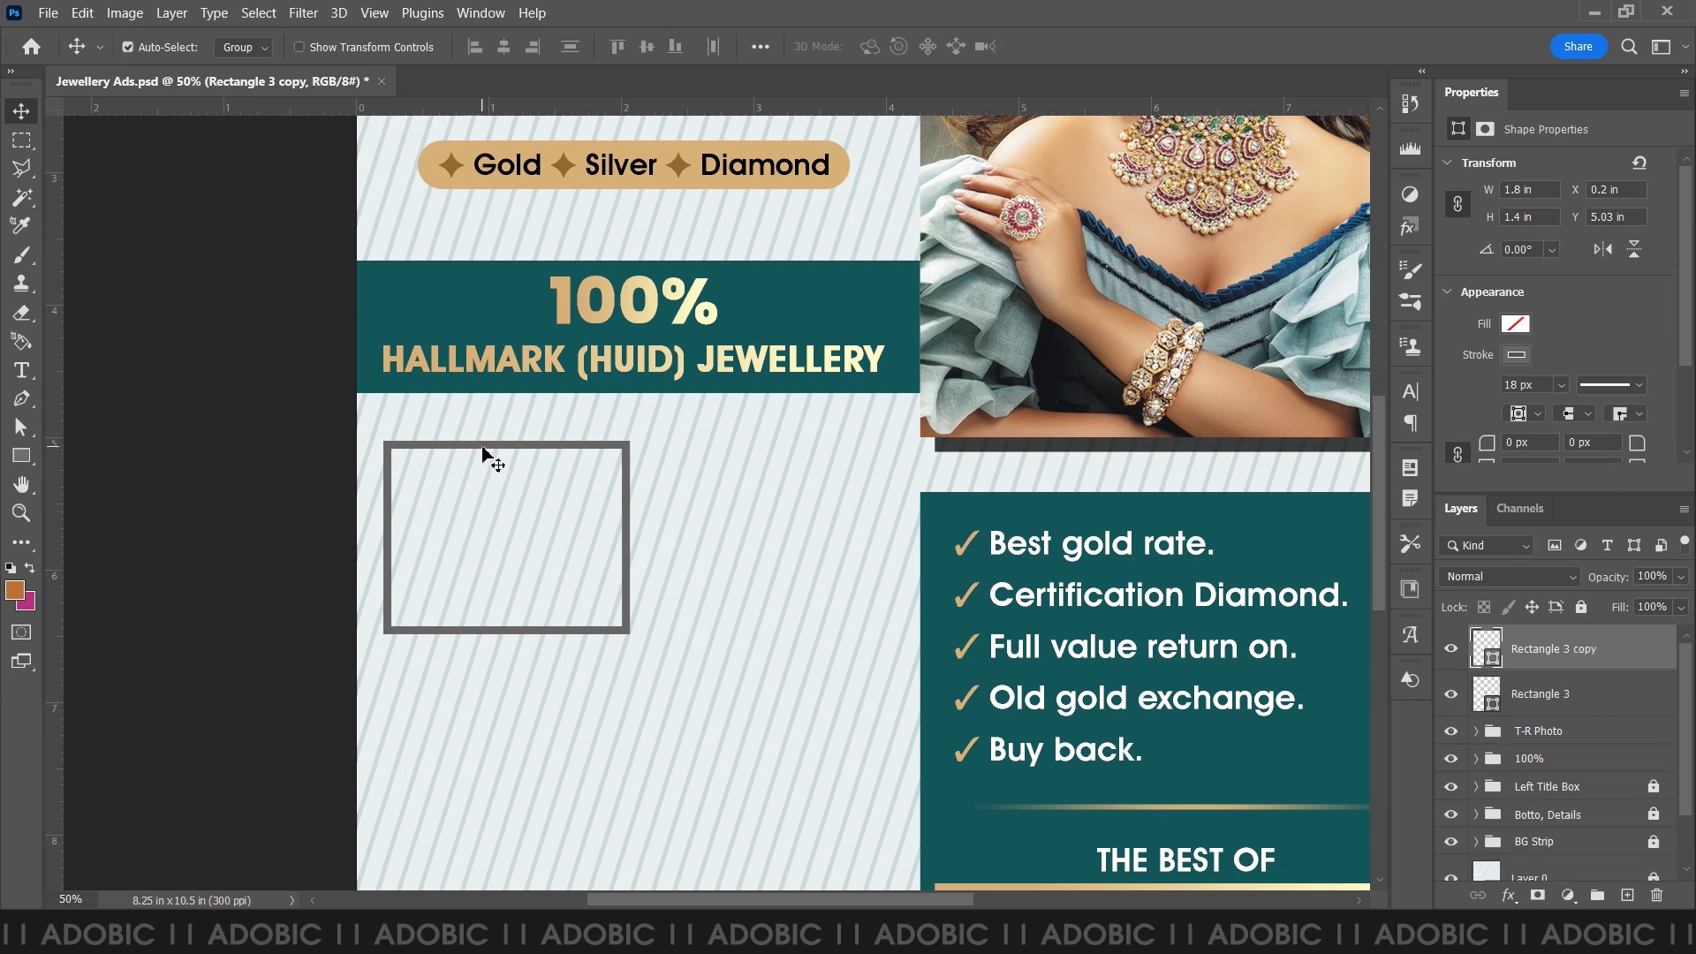
{"action": "left_click_drag", "start_coordinate": [500, 455], "coordinate": [758, 455]}
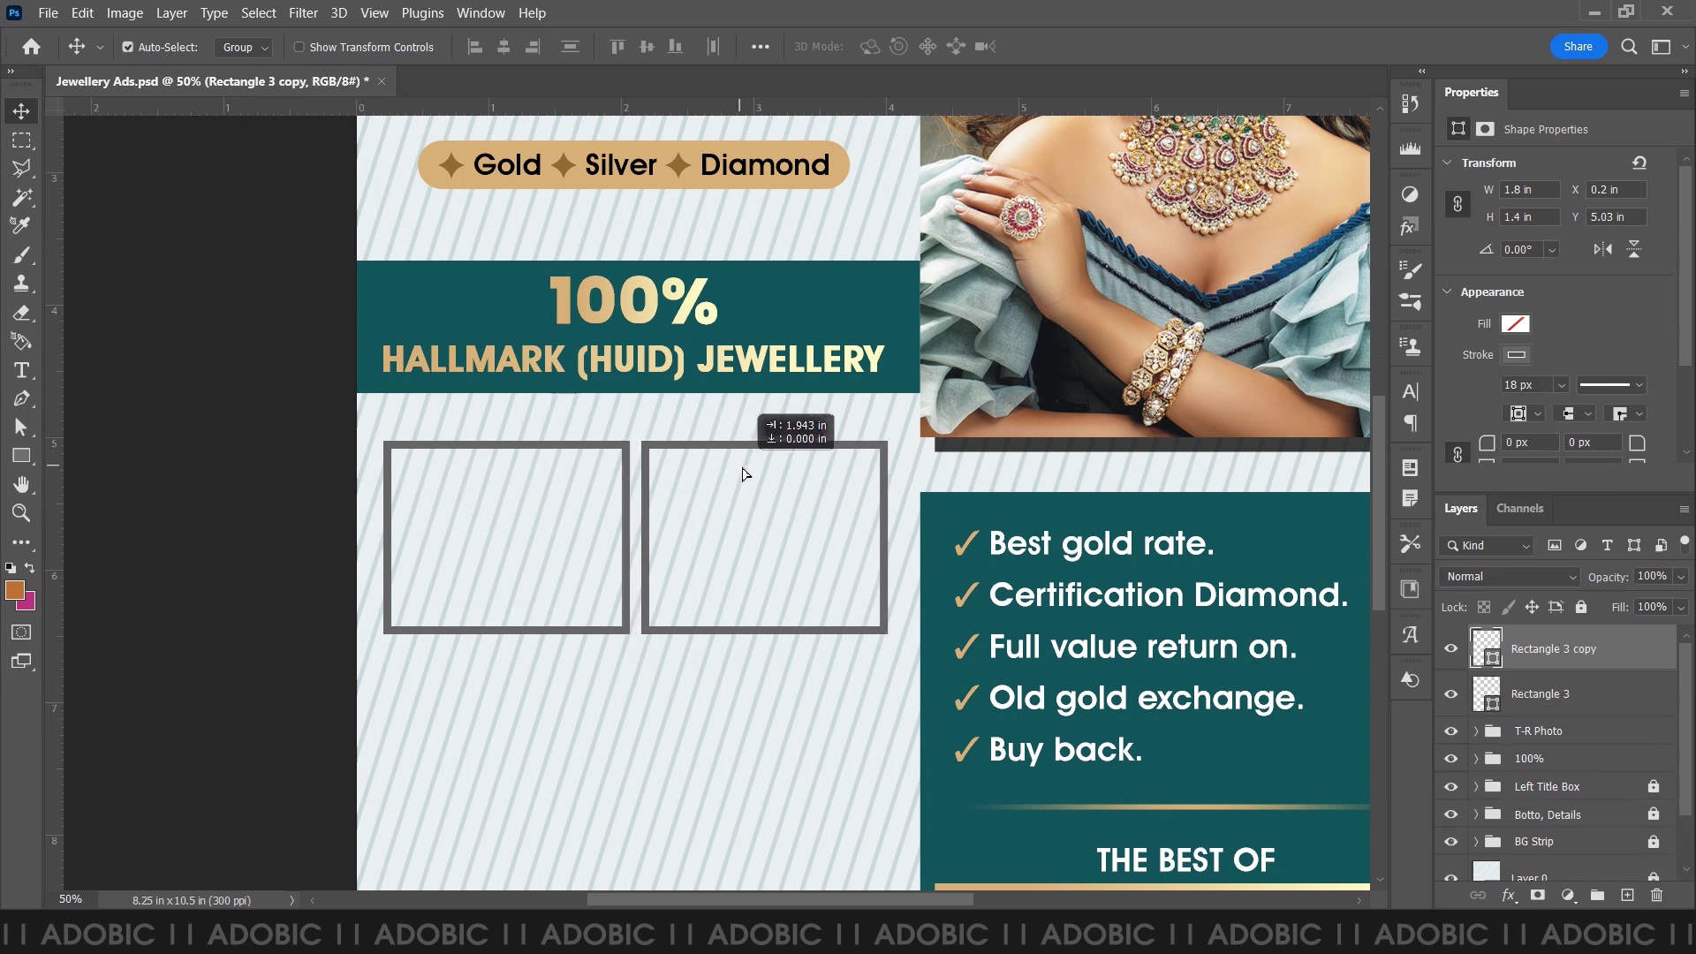
{"action": "left_click", "coordinate": [557, 455]}
{"action": "left_click_drag", "start_coordinate": [694, 449], "coordinate": [698, 455]}
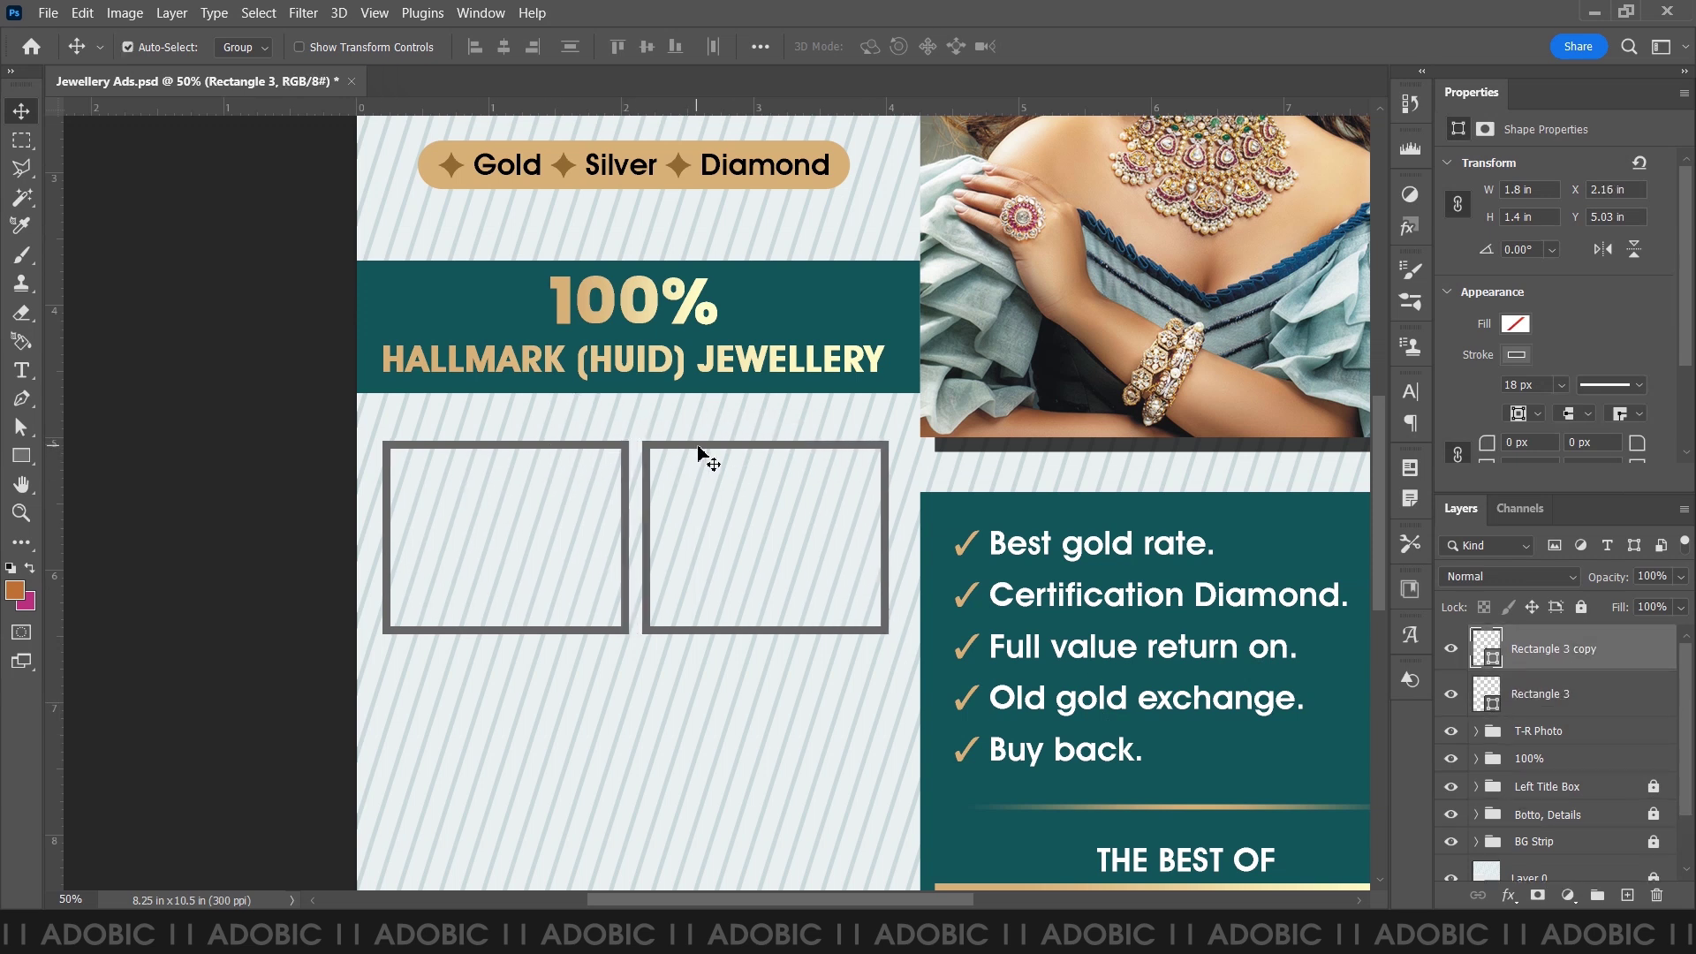
{"action": "key", "text": "Delete"}
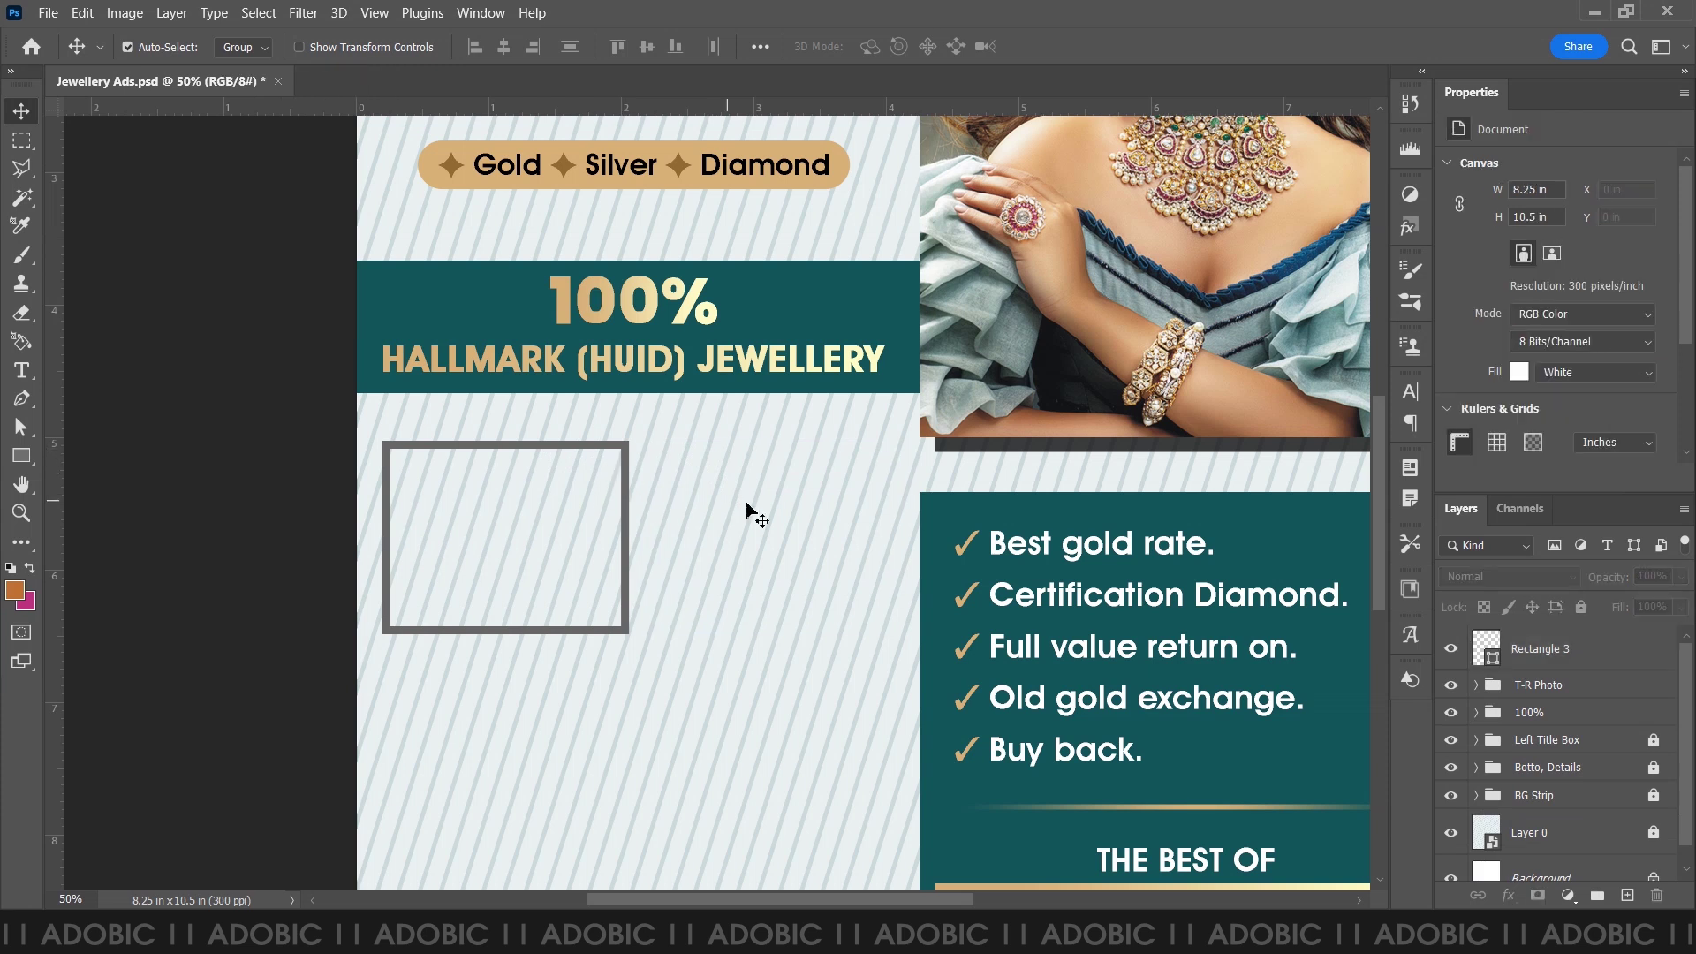
- Give Rectangle 3 a white fill and white outline, and rename its layer '1'
{"action": "left_click", "coordinate": [1546, 651]}
{"action": "left_click", "coordinate": [1516, 324]}
{"action": "left_click", "coordinate": [1433, 439]}
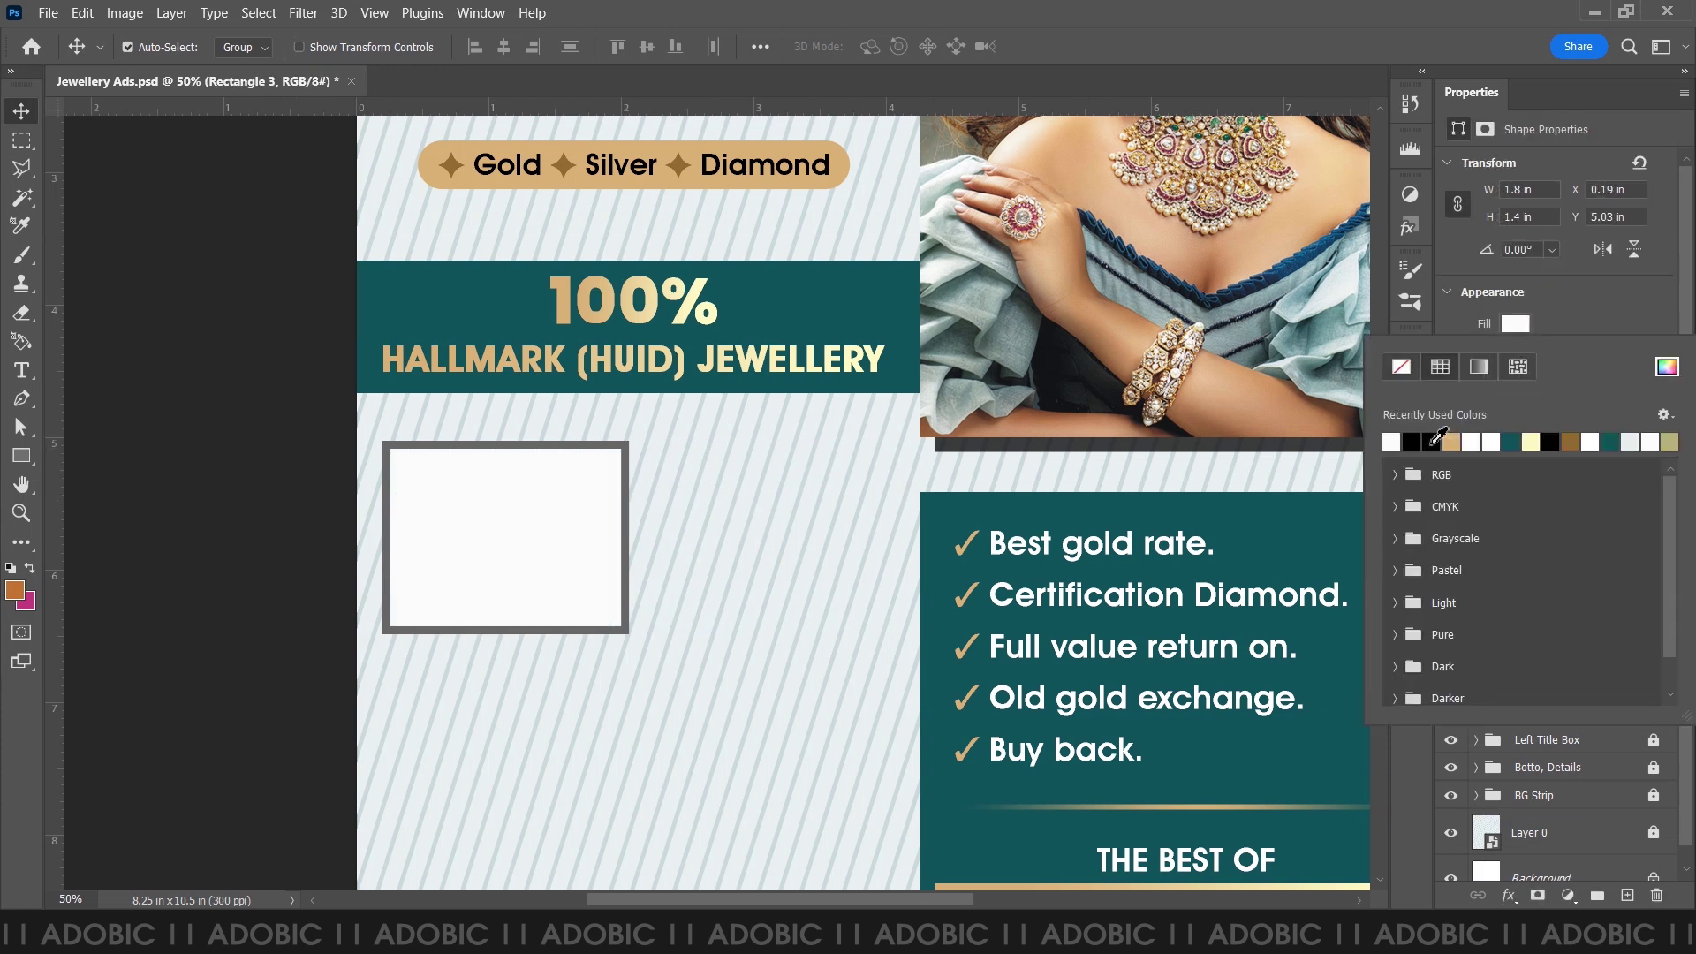
{"action": "left_click", "coordinate": [1518, 329]}
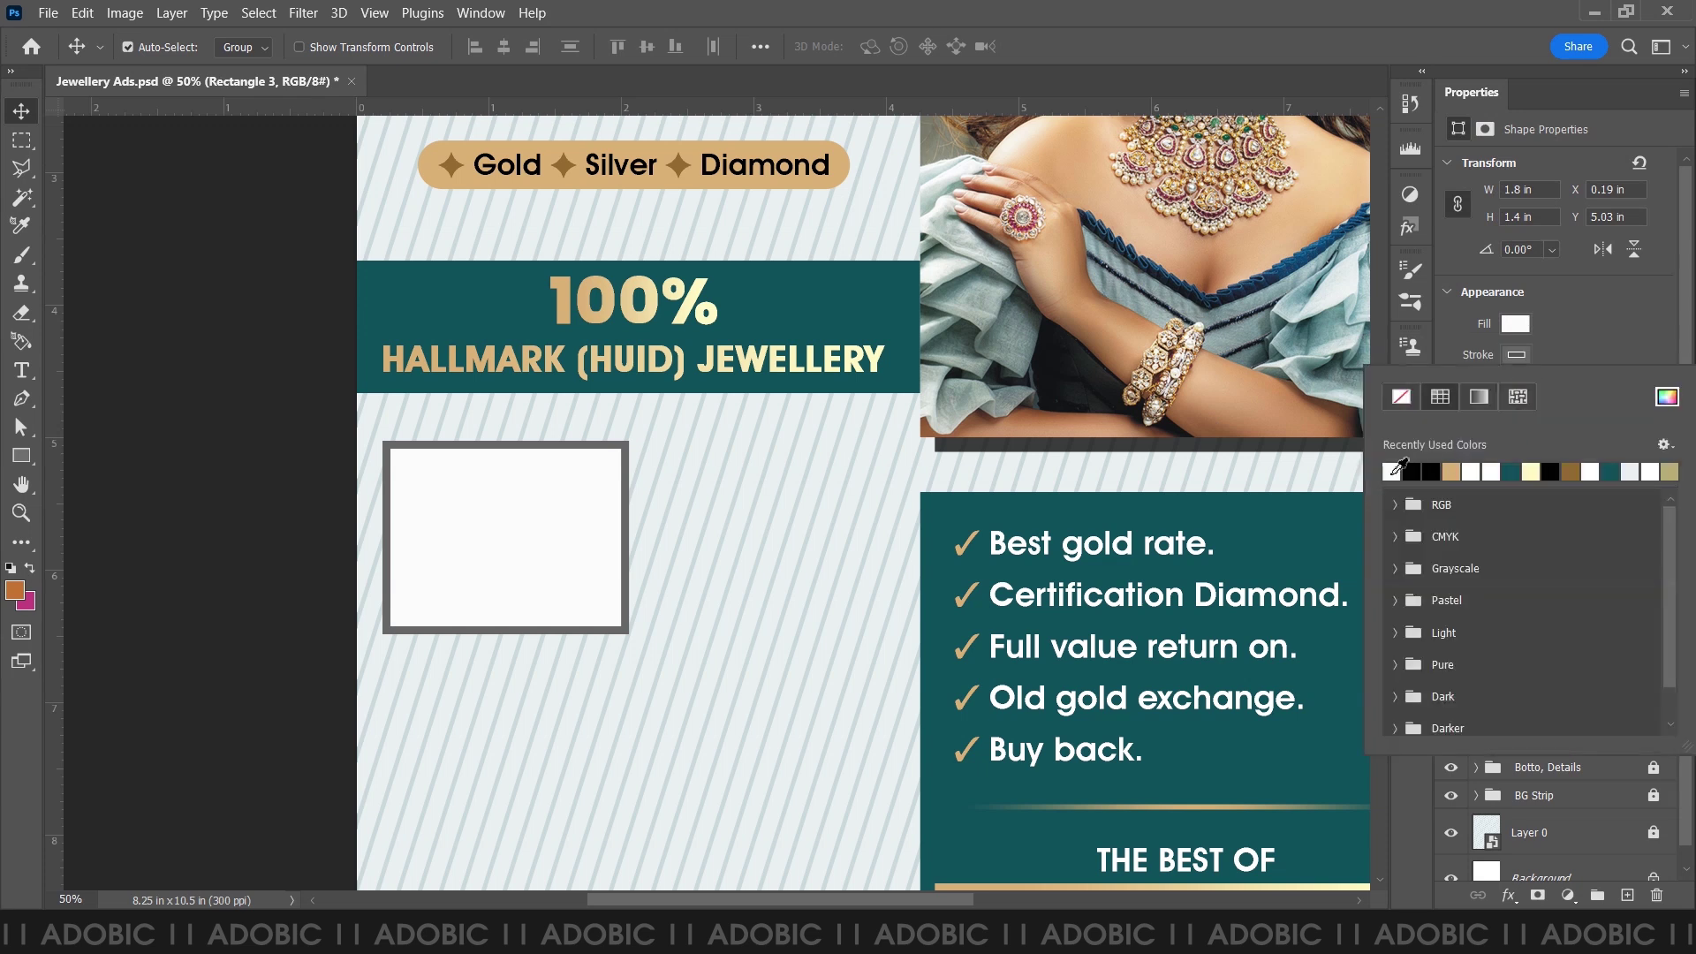
{"action": "left_click", "coordinate": [1395, 471]}
{"action": "left_click", "coordinate": [1579, 333]}
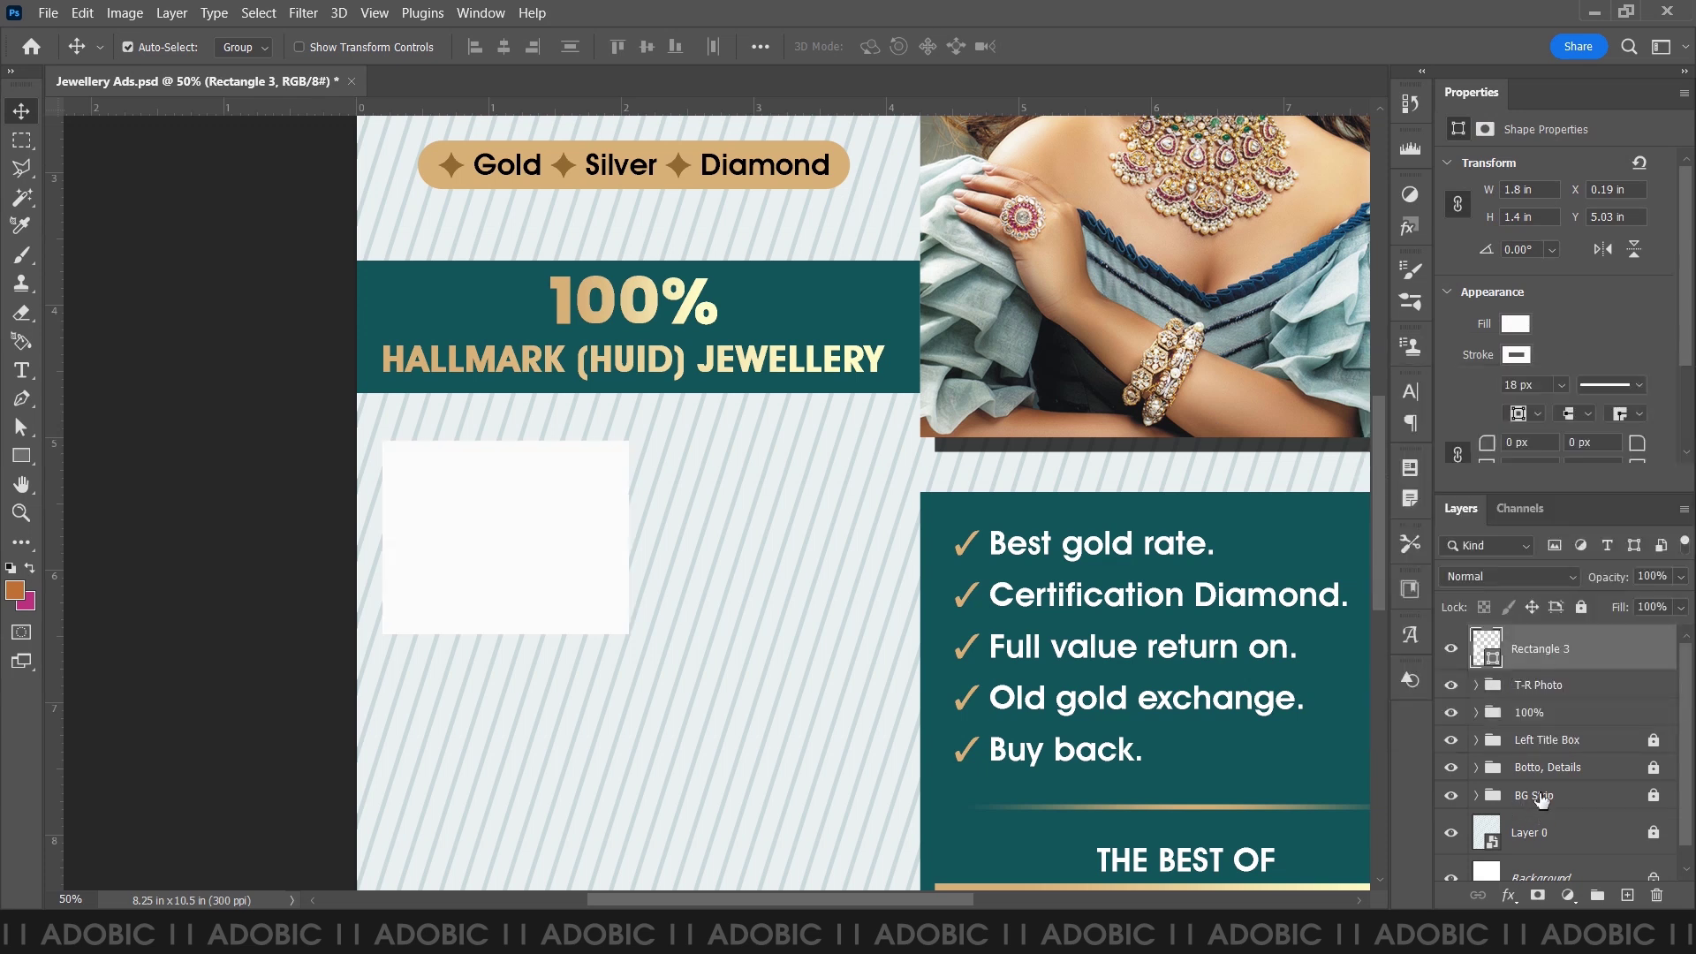
{"action": "double_click", "coordinate": [1546, 648]}
{"action": "type", "text": "1"}
{"action": "key", "text": "Return"}
- Apply a soft Drop Shadow to box 1 with 50% opacity and 50 px size
{"action": "left_click", "coordinate": [1509, 895]}
{"action": "left_click", "coordinate": [1384, 844]}
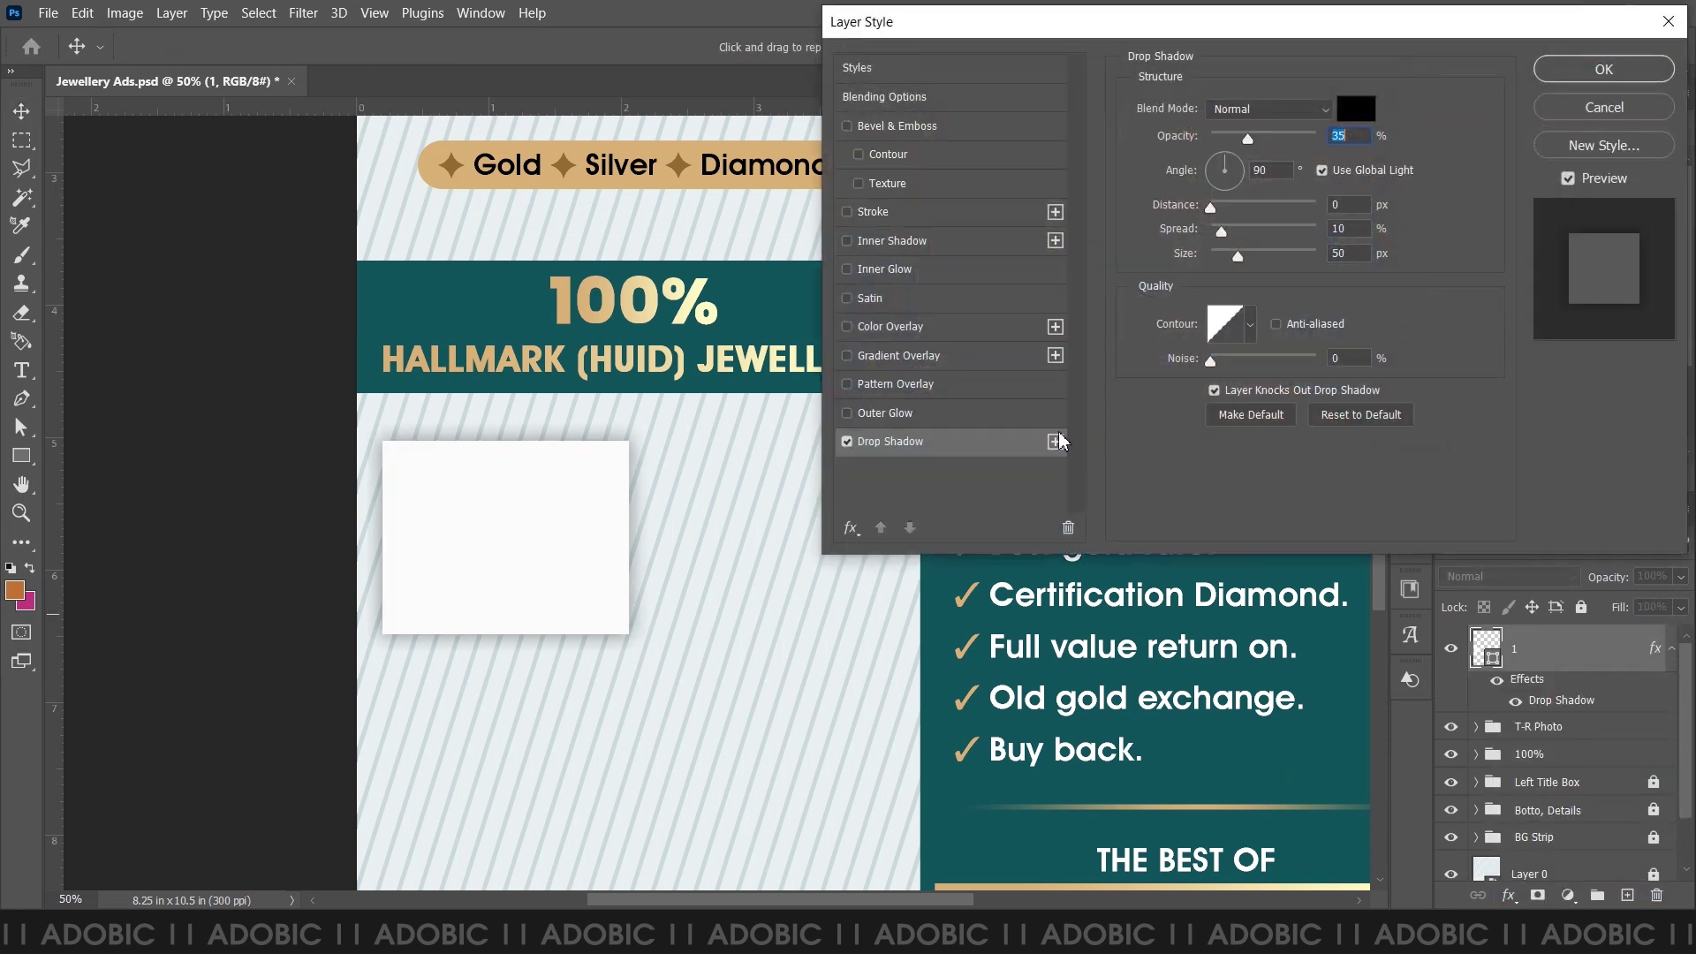
{"action": "type", "text": "40"}
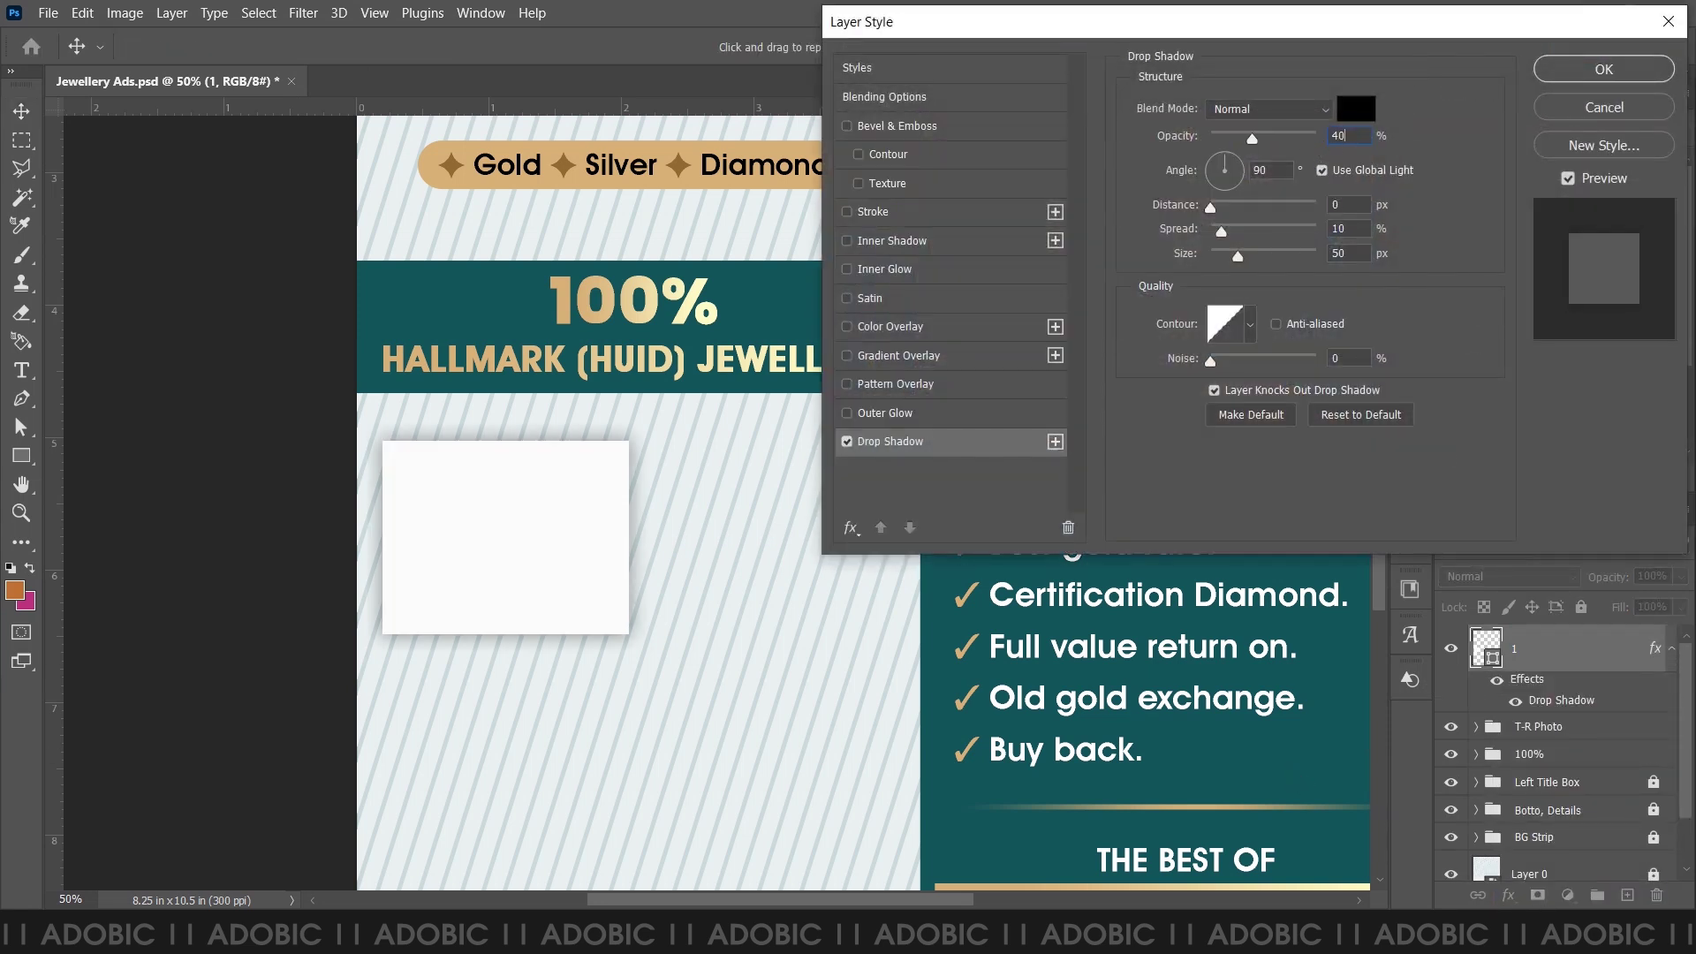
{"action": "scroll", "coordinate": [1320, 151], "scroll_direction": "up", "scroll_amount": 10}
{"action": "type", "text": "50"}
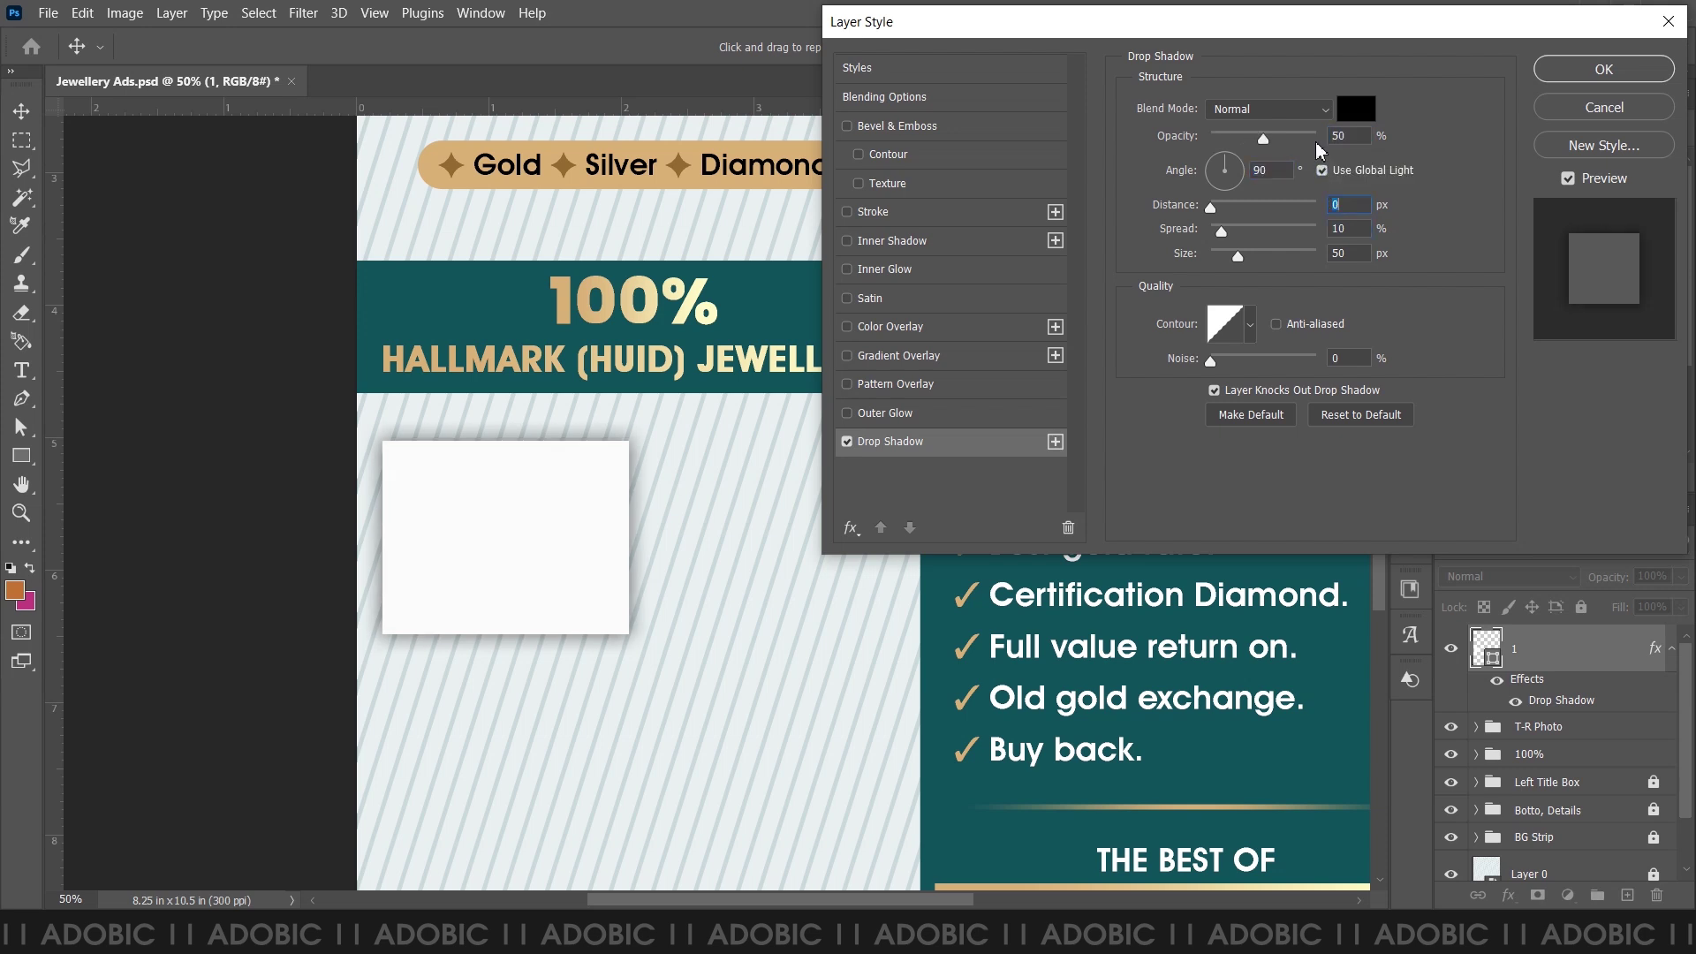
{"action": "type", "text": "25"}
{"action": "key", "text": "Tab"}
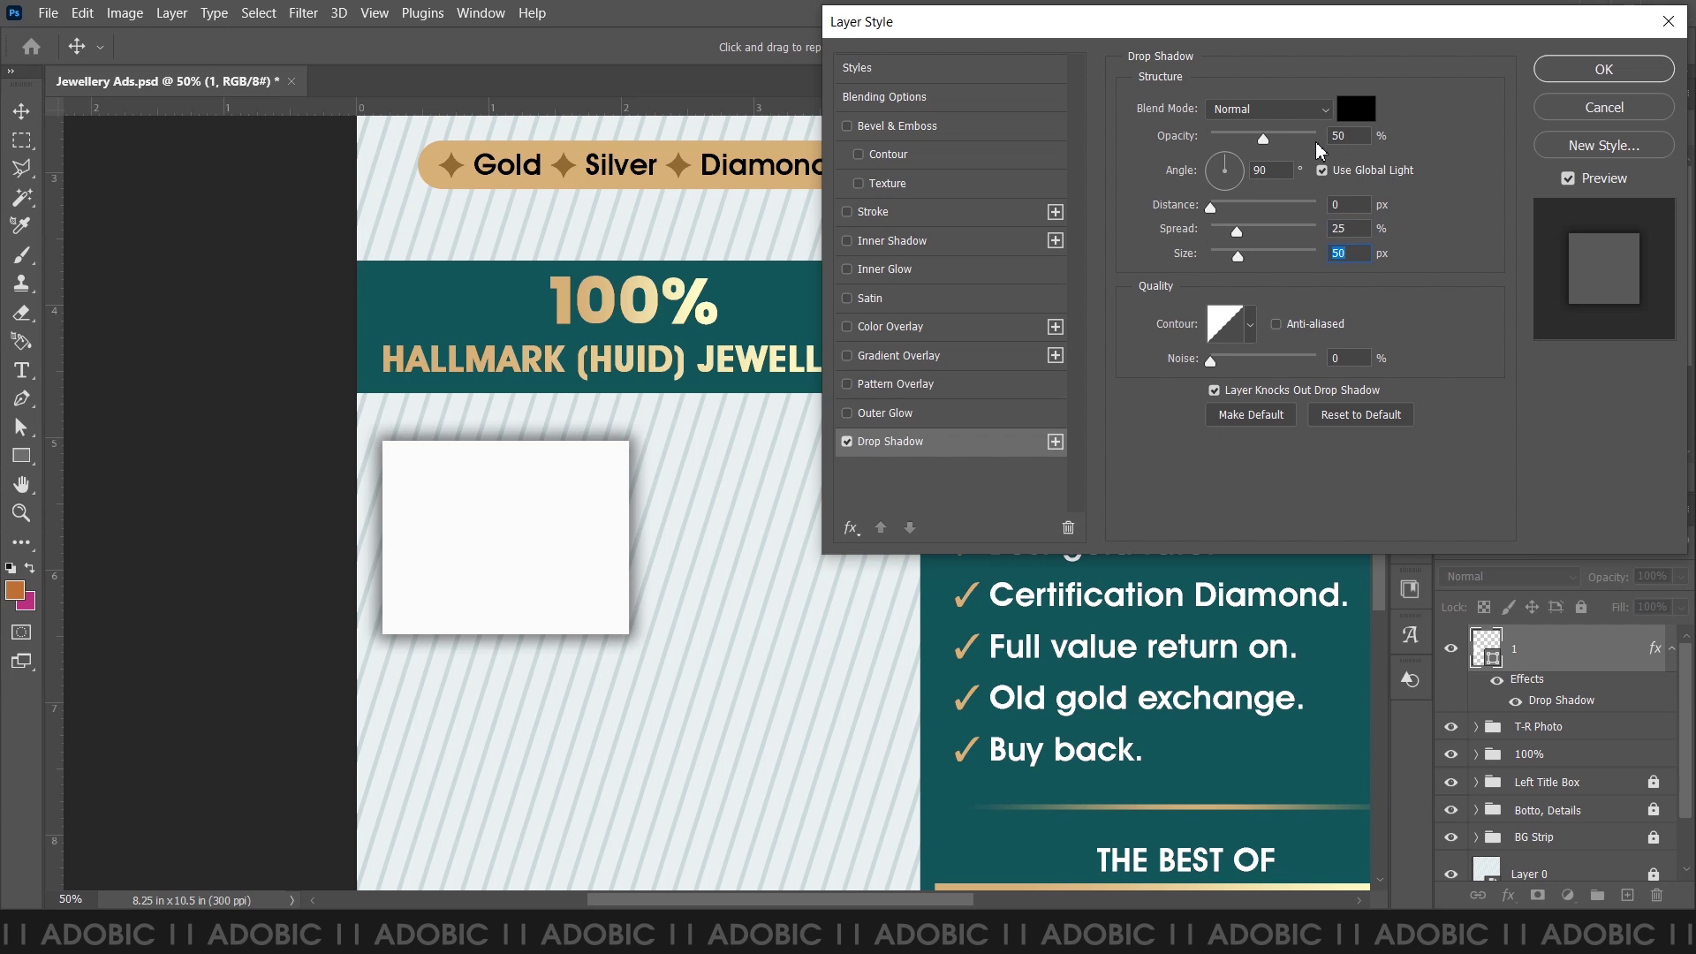
{"action": "type", "text": "75"}
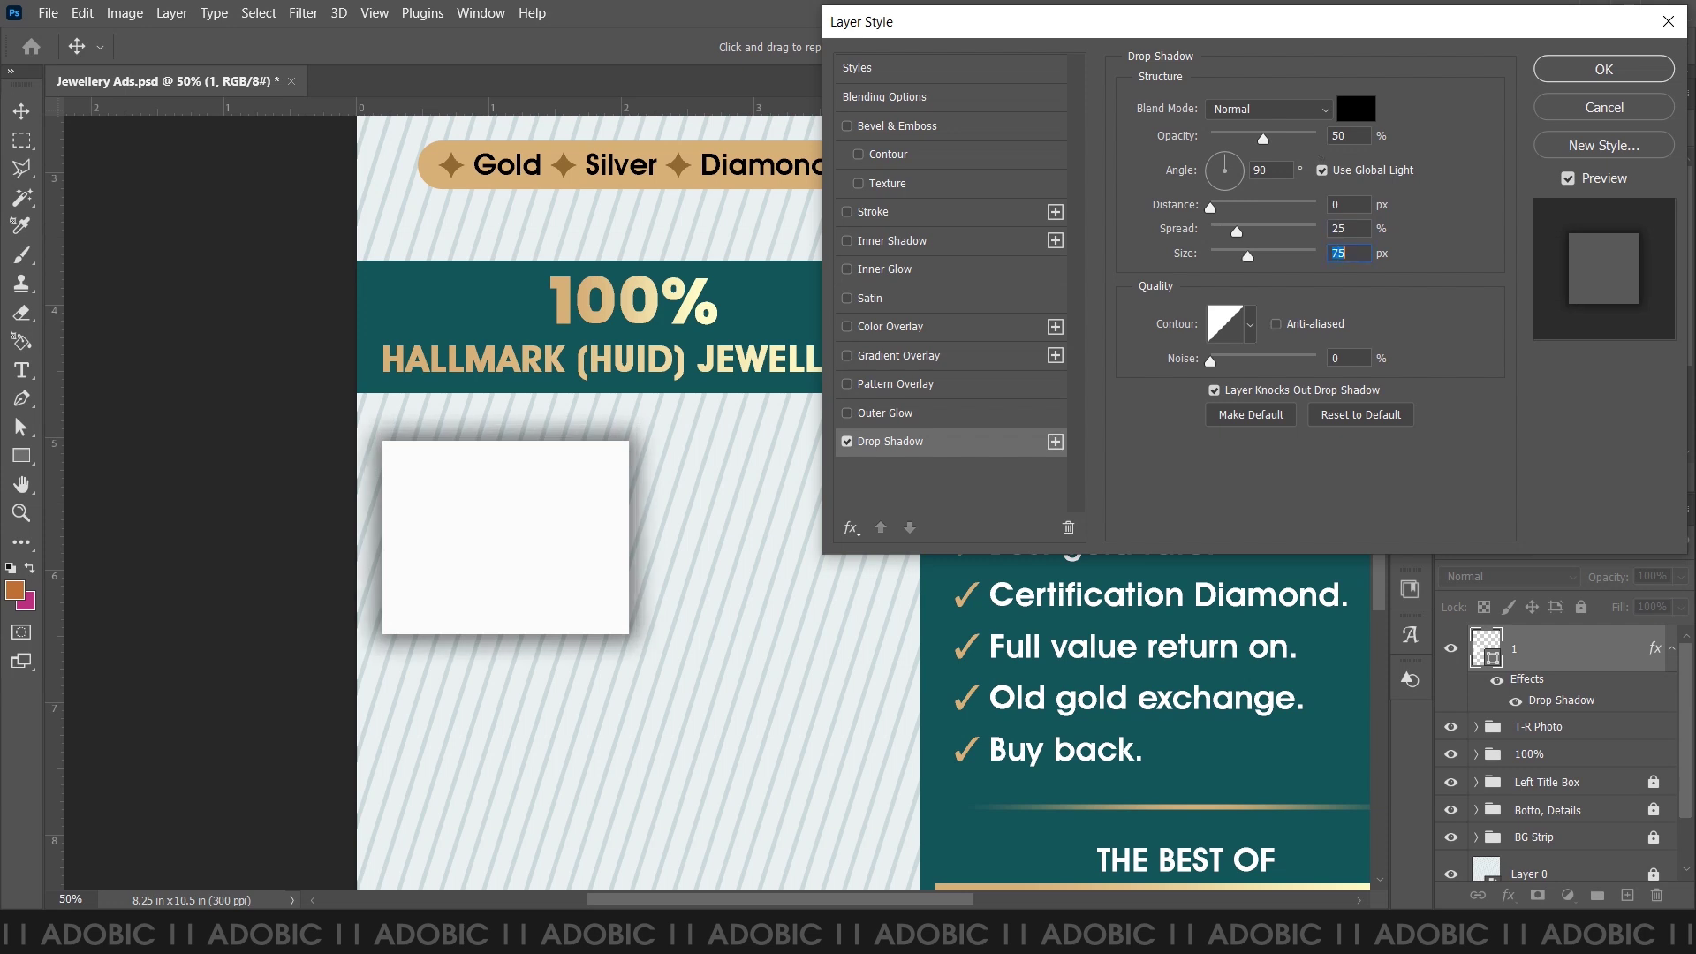
{"action": "type", "text": "50"}
{"action": "type", "text": "5"}
{"action": "key", "text": "Tab"}
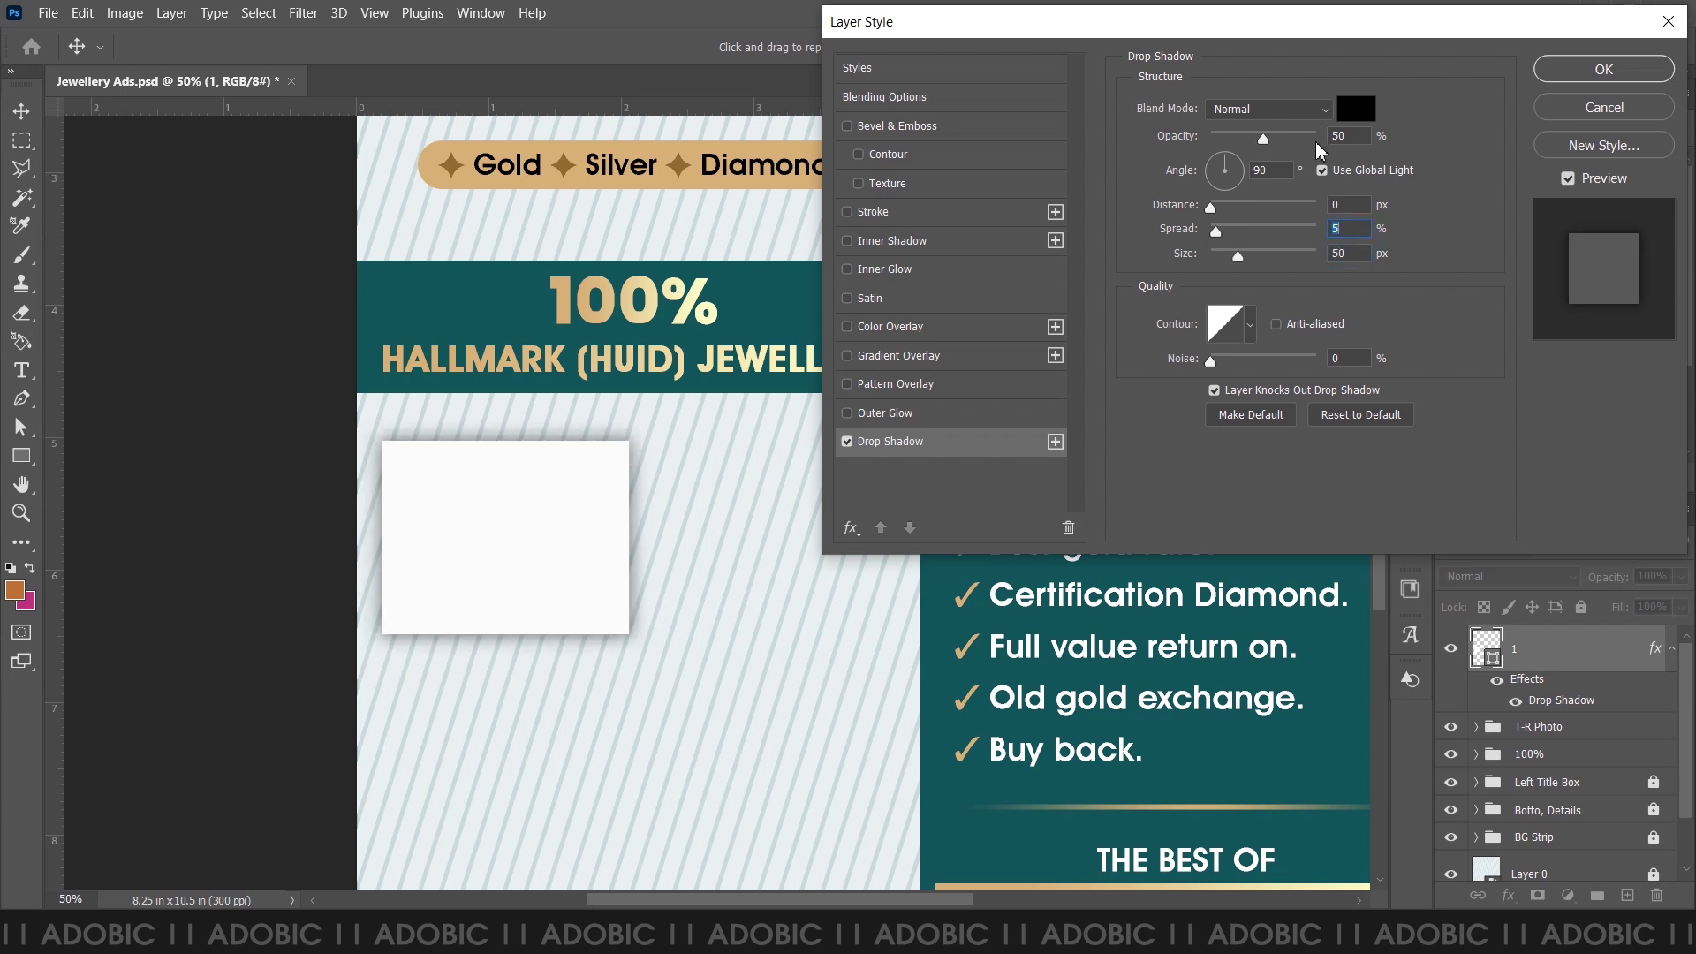
{"action": "type", "text": "10"}
{"action": "left_click", "coordinate": [1621, 78]}
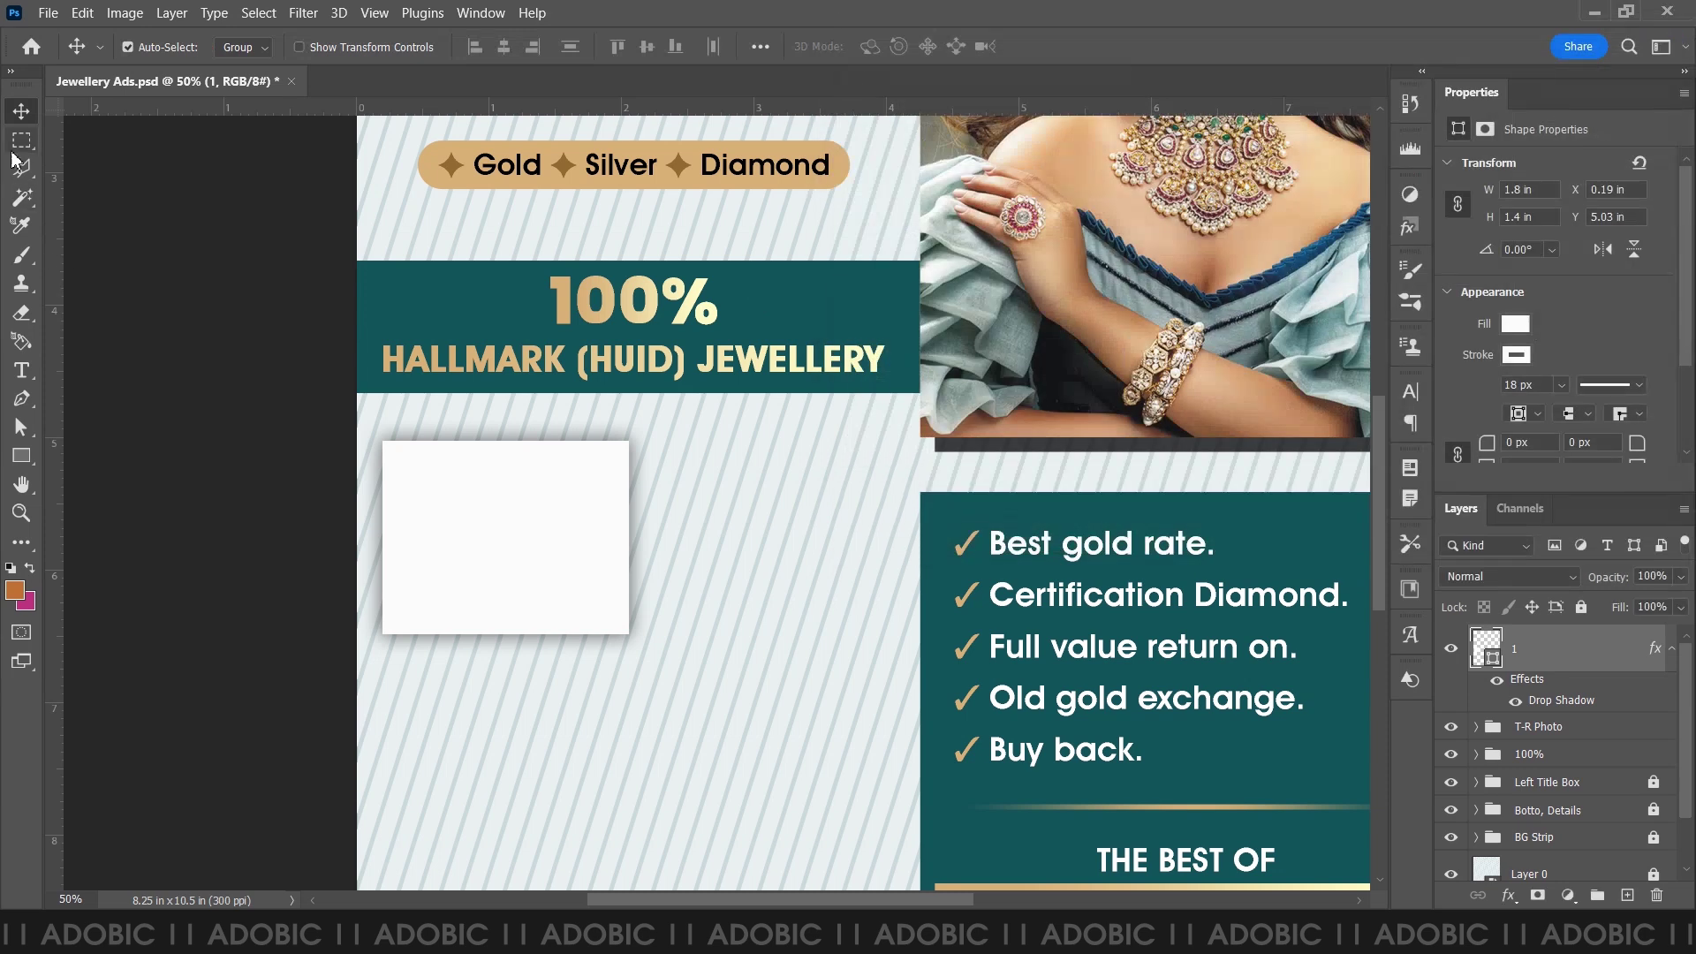
- Copy the white box to its right, then duplicate the pair into a second row below
{"action": "key", "text": "ctrl+j"}
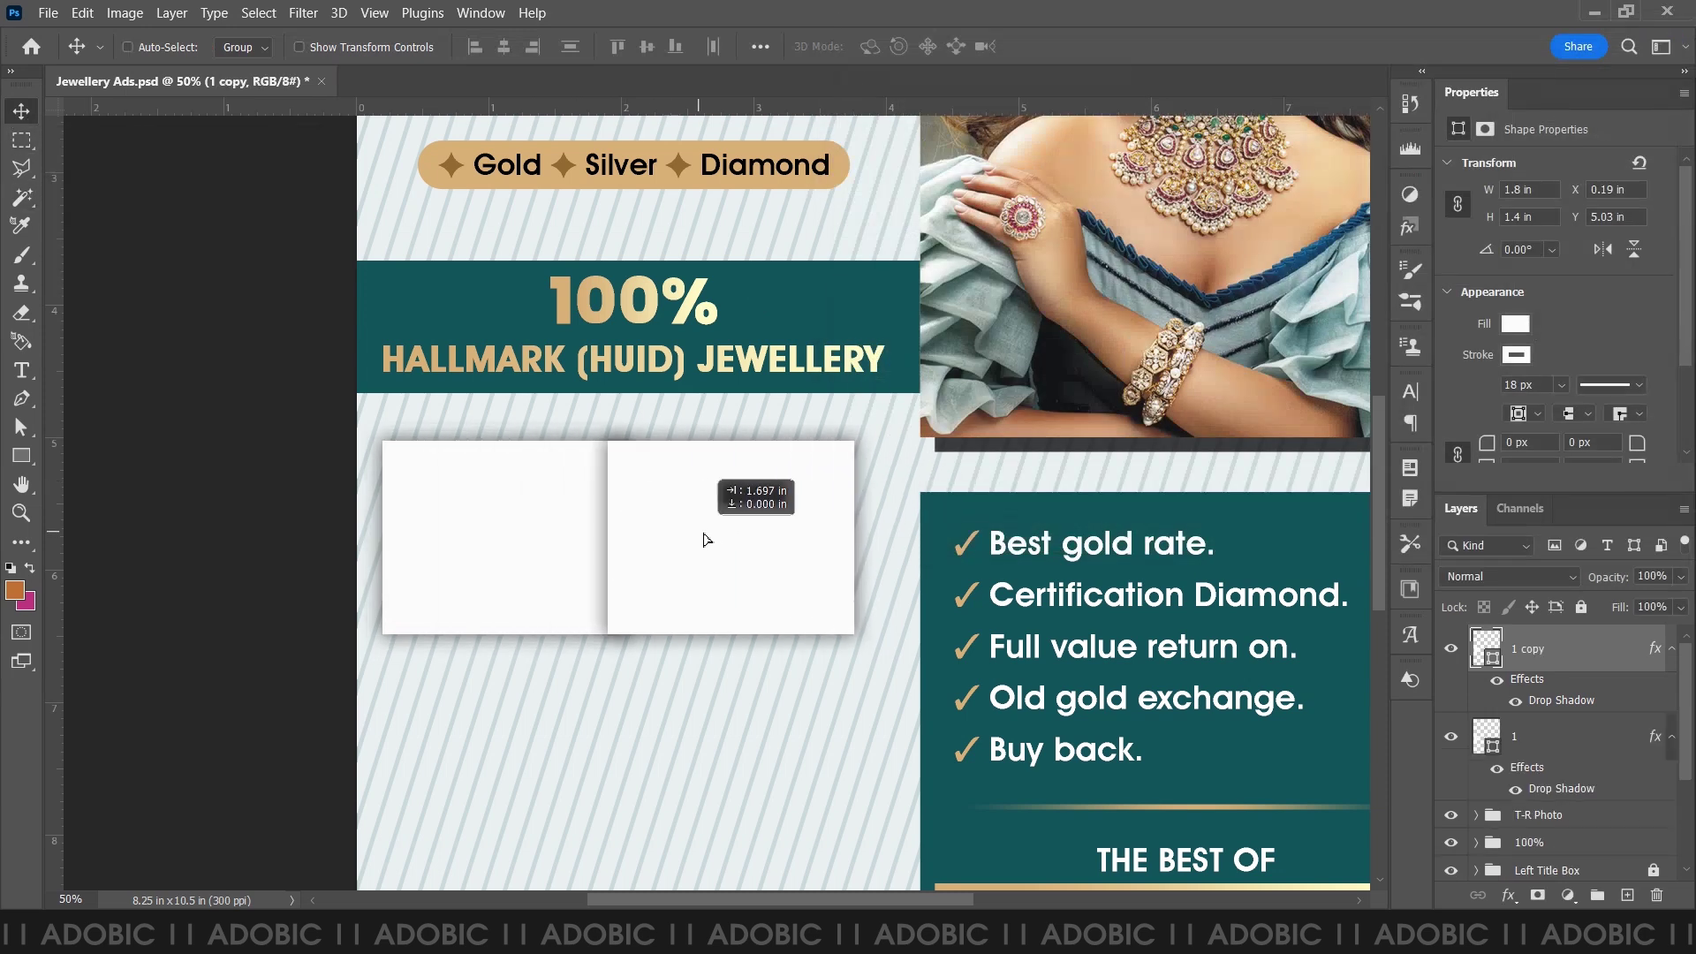
{"action": "left_click_drag", "start_coordinate": [470, 541], "coordinate": [740, 541]}
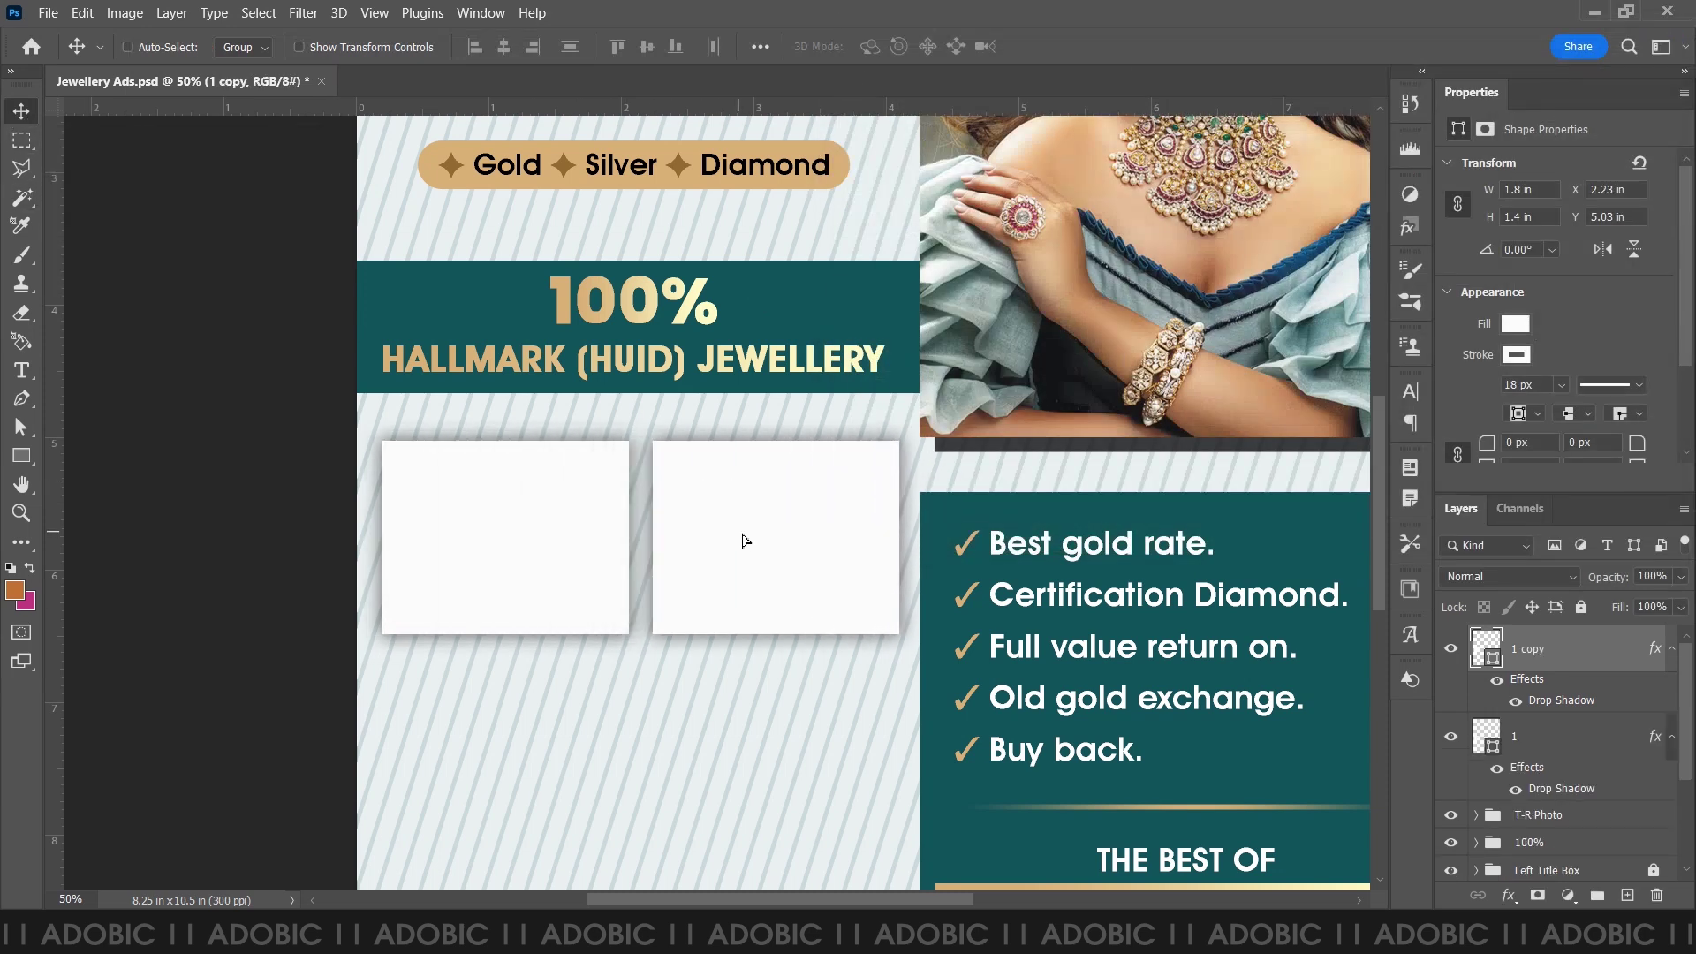
{"action": "left_click", "coordinate": [1526, 748], "text": "shift"}
{"action": "key", "text": "Left"}
{"action": "key", "text": "Left"}
{"action": "key", "text": "Left"}
{"action": "key", "text": "ctrl+j"}
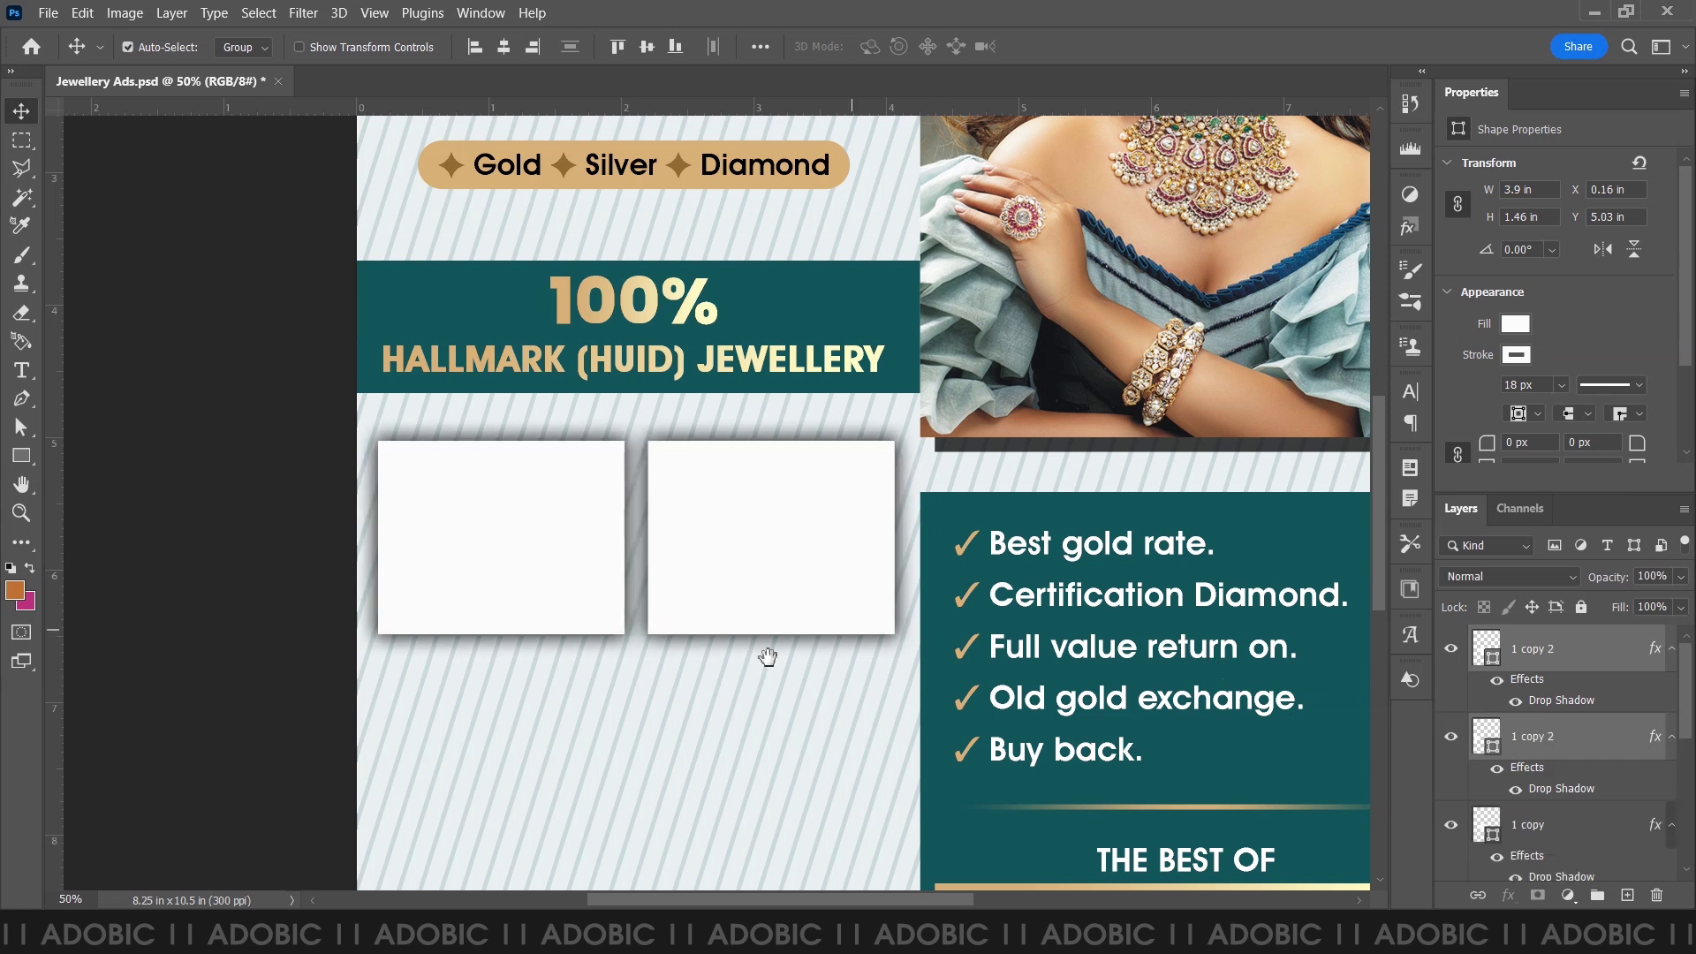
{"action": "left_click_drag", "start_coordinate": [770, 663], "coordinate": [773, 411]}
{"action": "left_click_drag", "start_coordinate": [791, 292], "coordinate": [791, 572]}
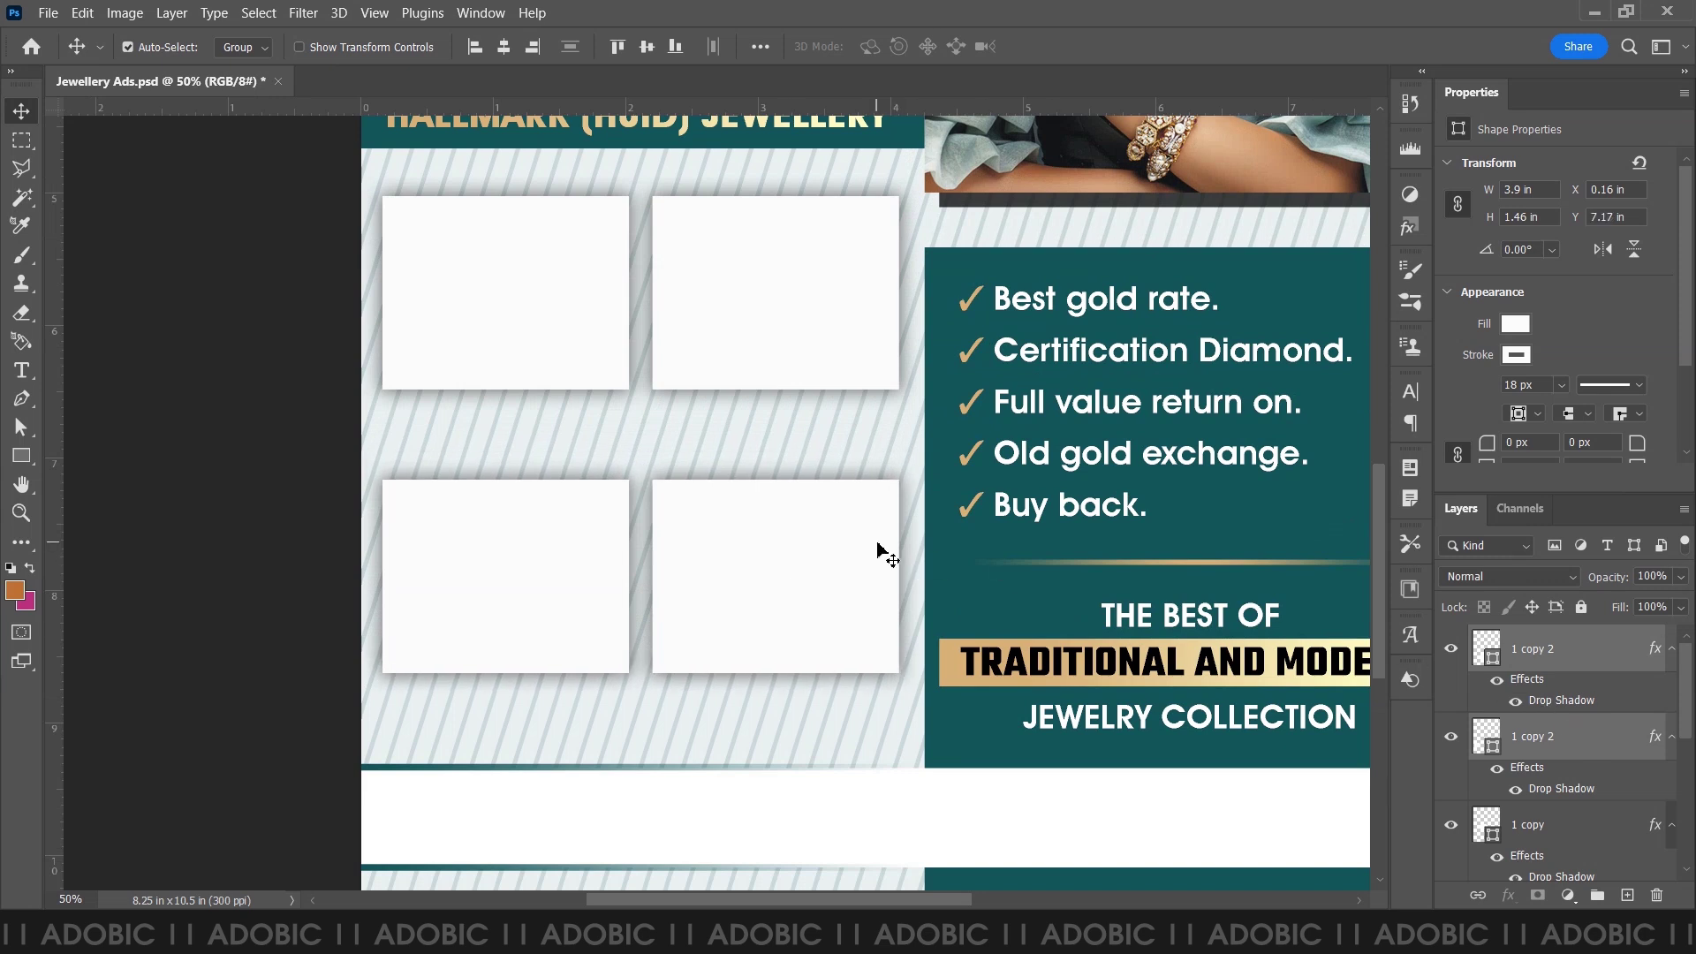
- Name the top-right box's layer '2' and the bottom-right box's layer '4'
{"action": "left_click", "coordinate": [1542, 789]}
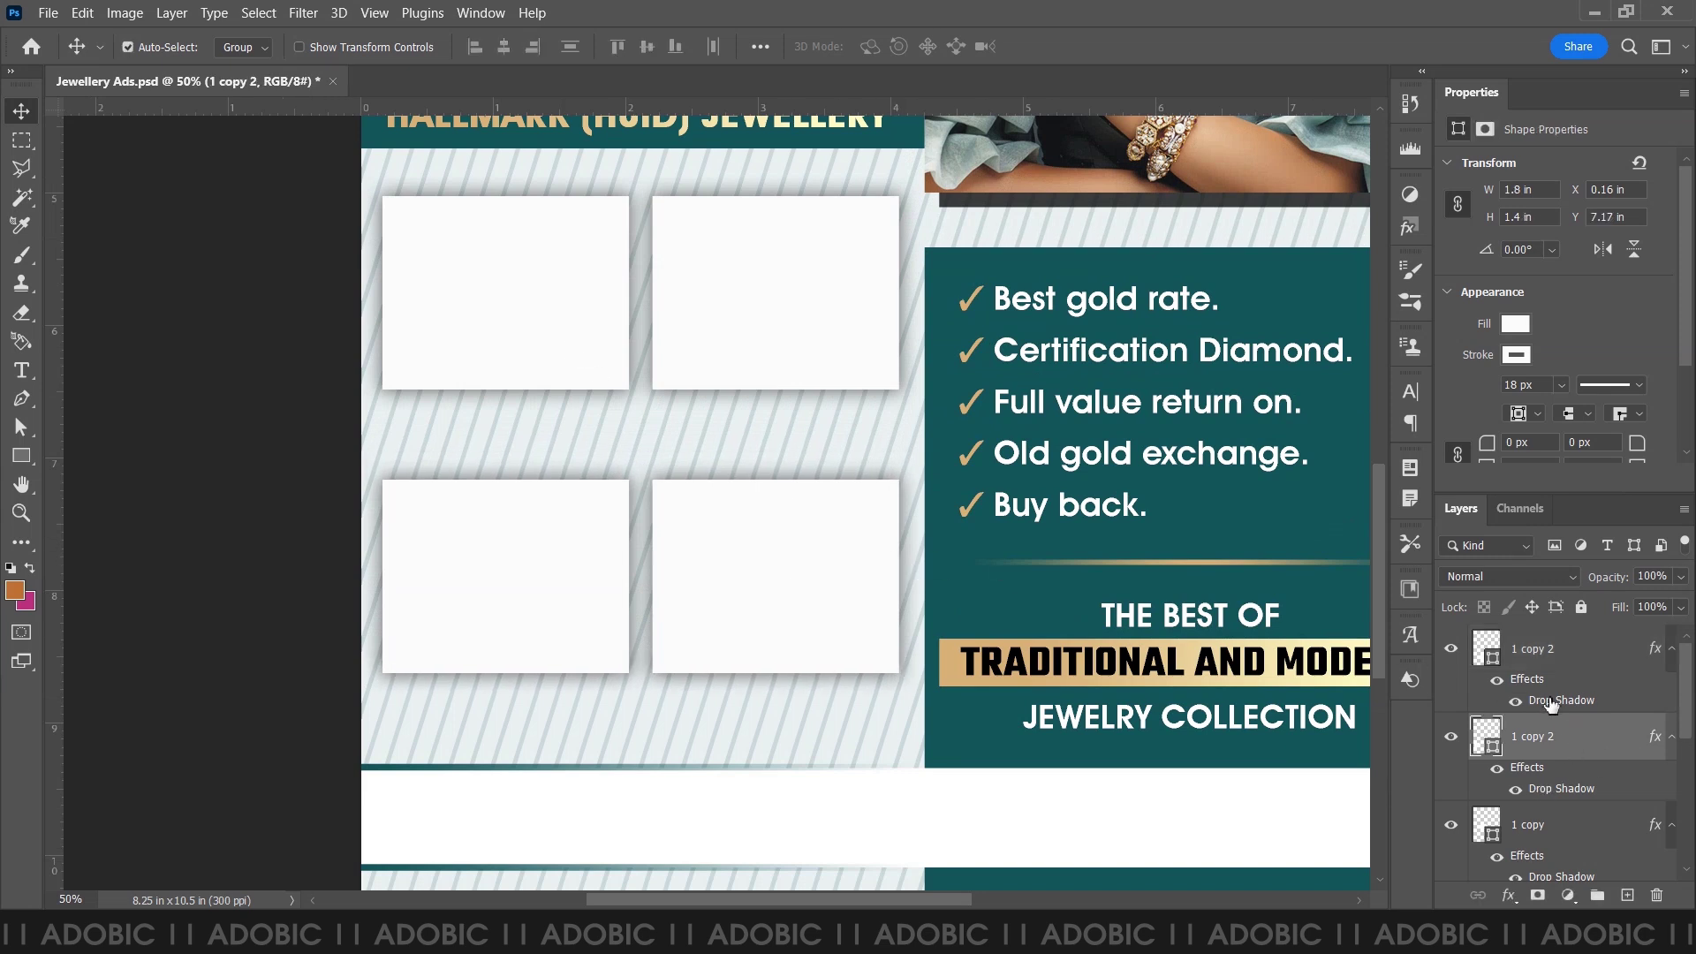
{"action": "left_click_drag", "start_coordinate": [496, 291], "coordinate": [452, 284]}
{"action": "key", "text": "ctrl+z"}
{"action": "left_click_drag", "start_coordinate": [1542, 638], "coordinate": [1543, 629]}
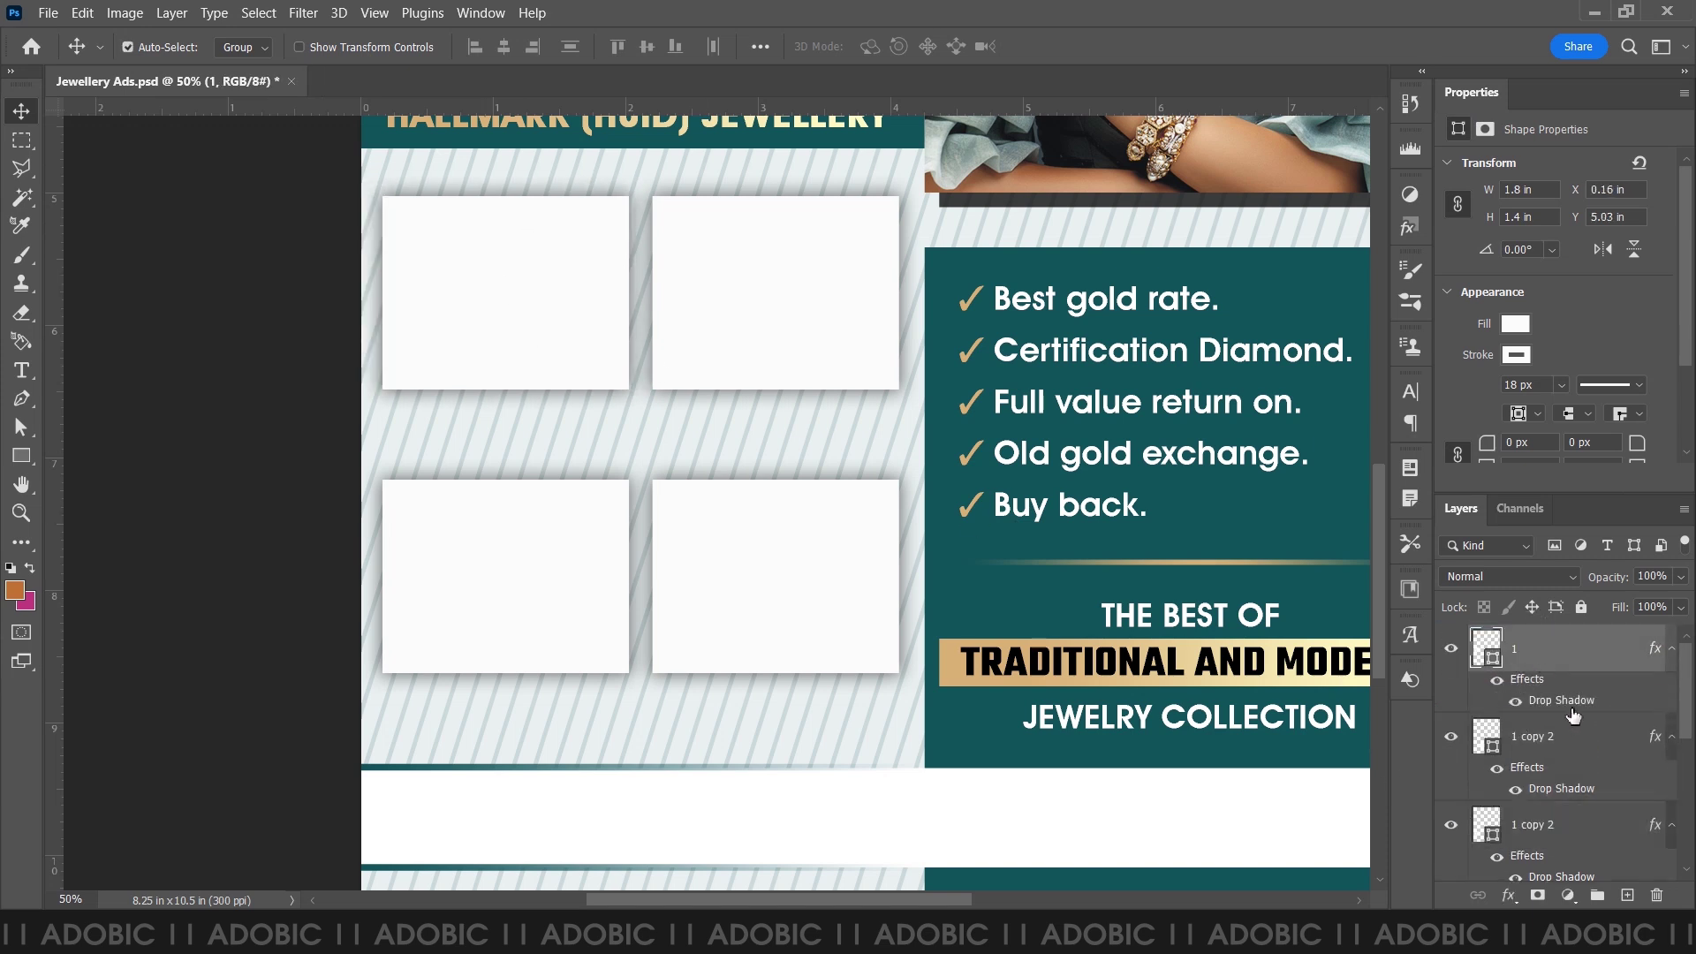
{"action": "left_click_drag", "start_coordinate": [809, 340], "coordinate": [839, 287]}
{"action": "key", "text": "ctrl+z"}
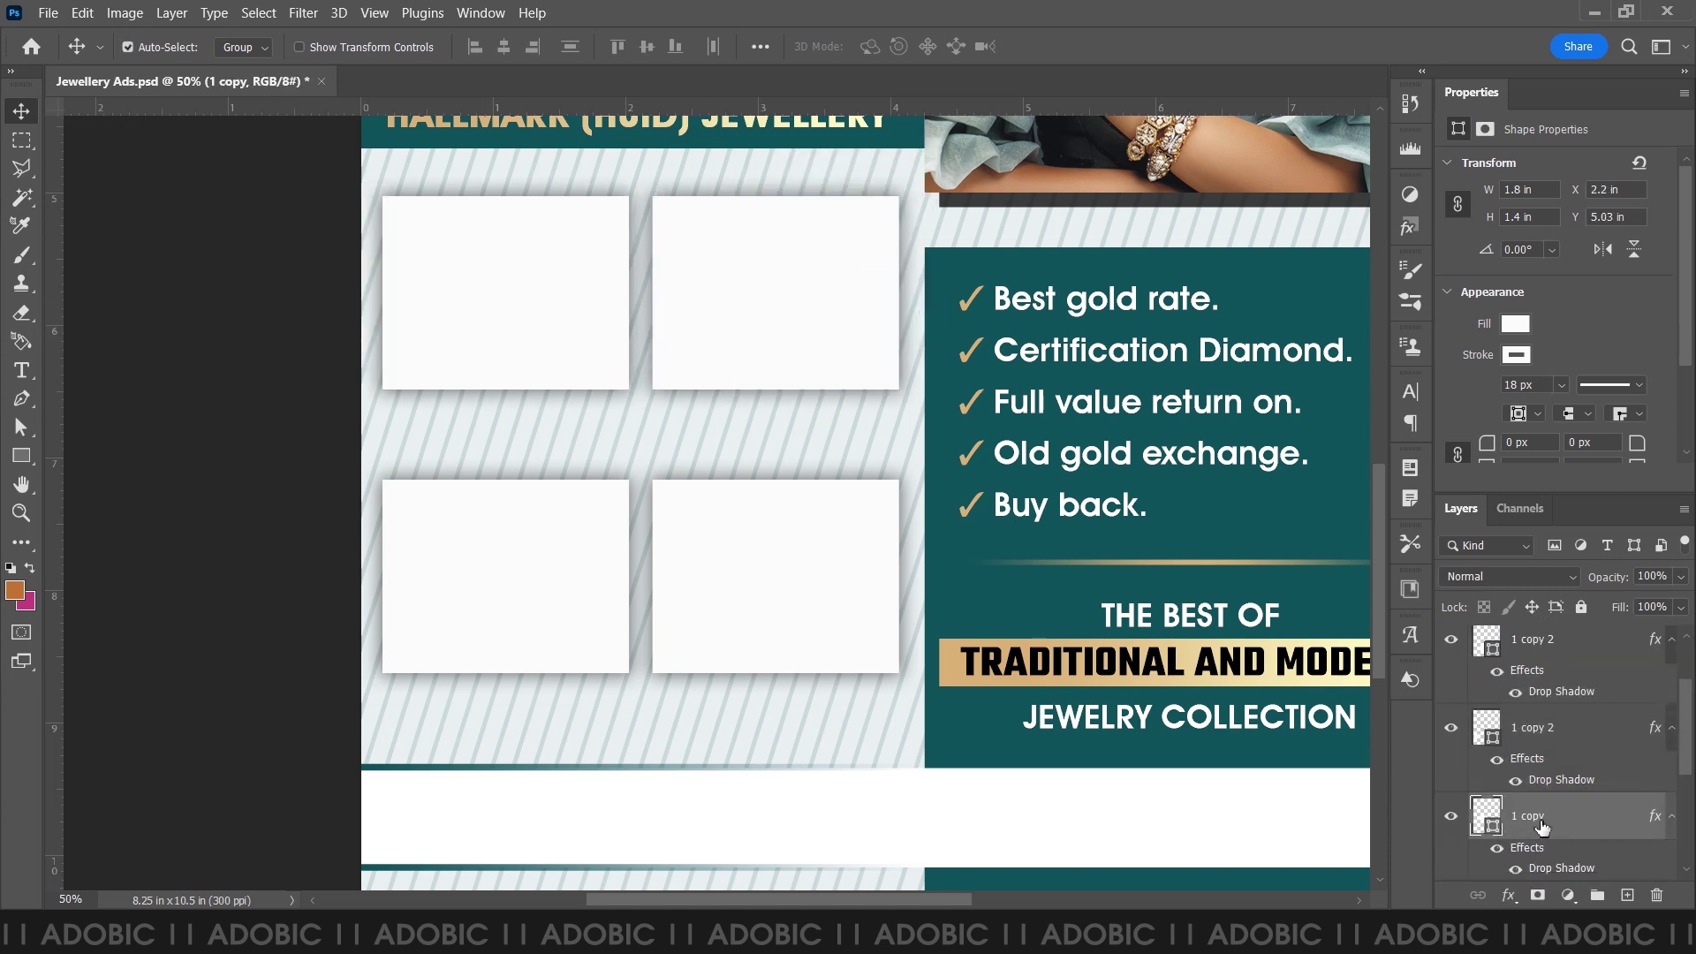
{"action": "left_click", "coordinate": [1520, 797]}
{"action": "scroll", "coordinate": [1668, 810], "scroll_direction": "up", "scroll_amount": 3}
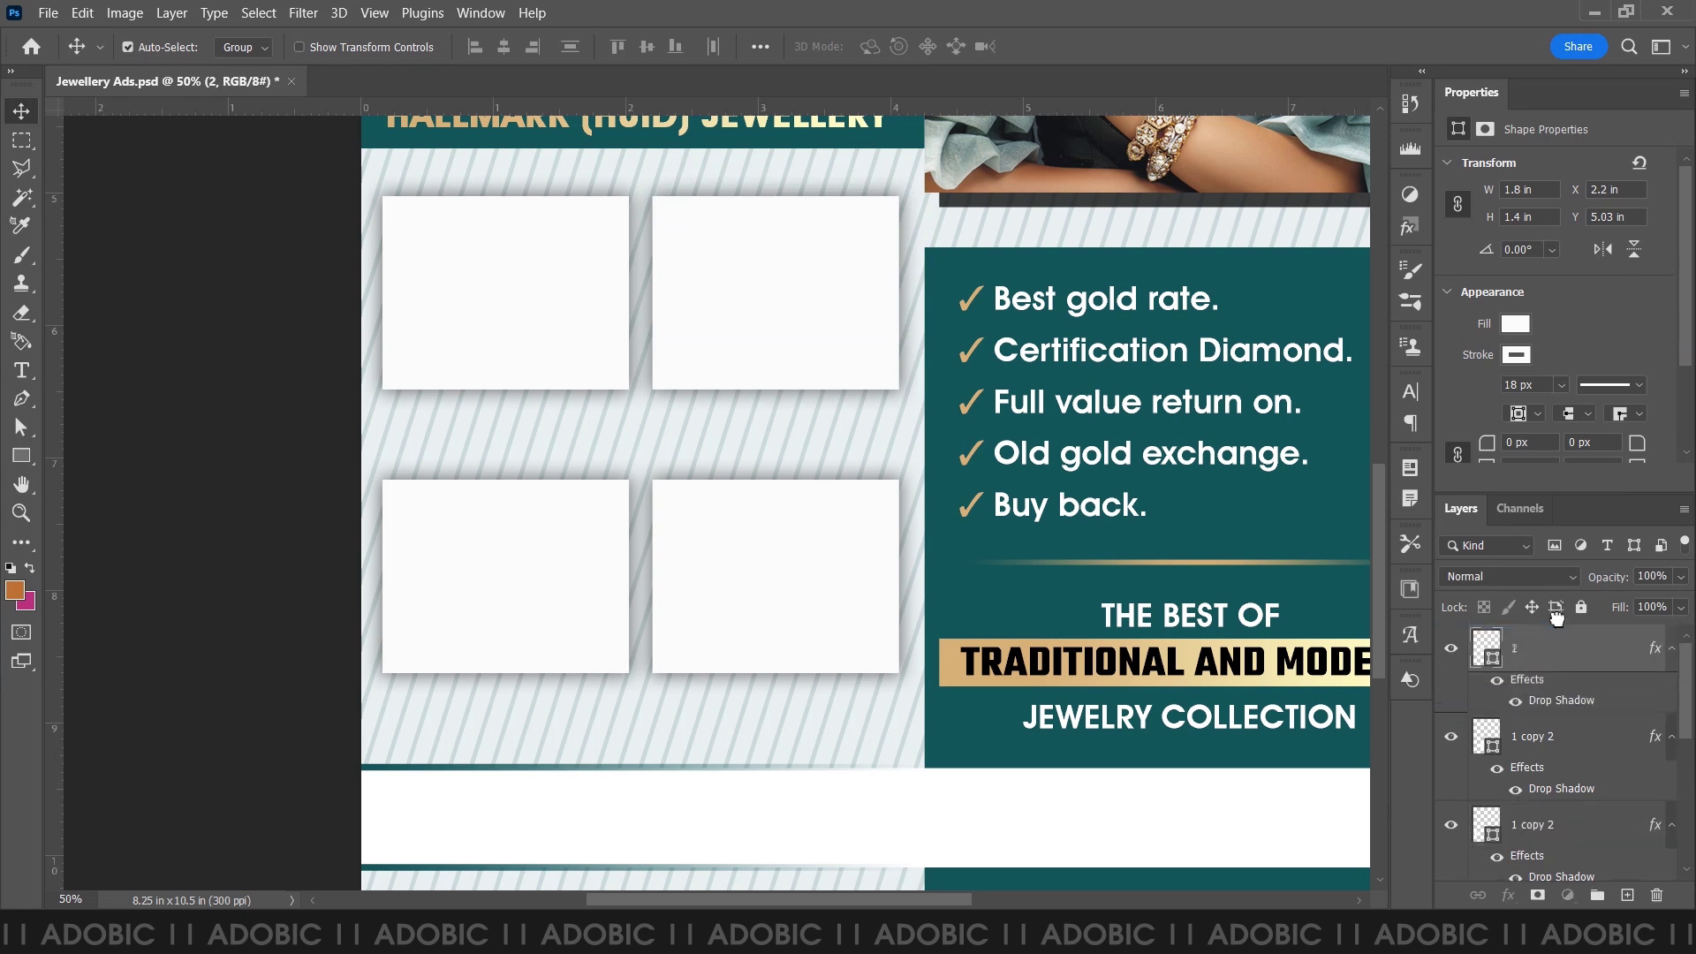
{"action": "left_click", "coordinate": [1452, 832]}
{"action": "left_click", "coordinate": [1532, 824]}
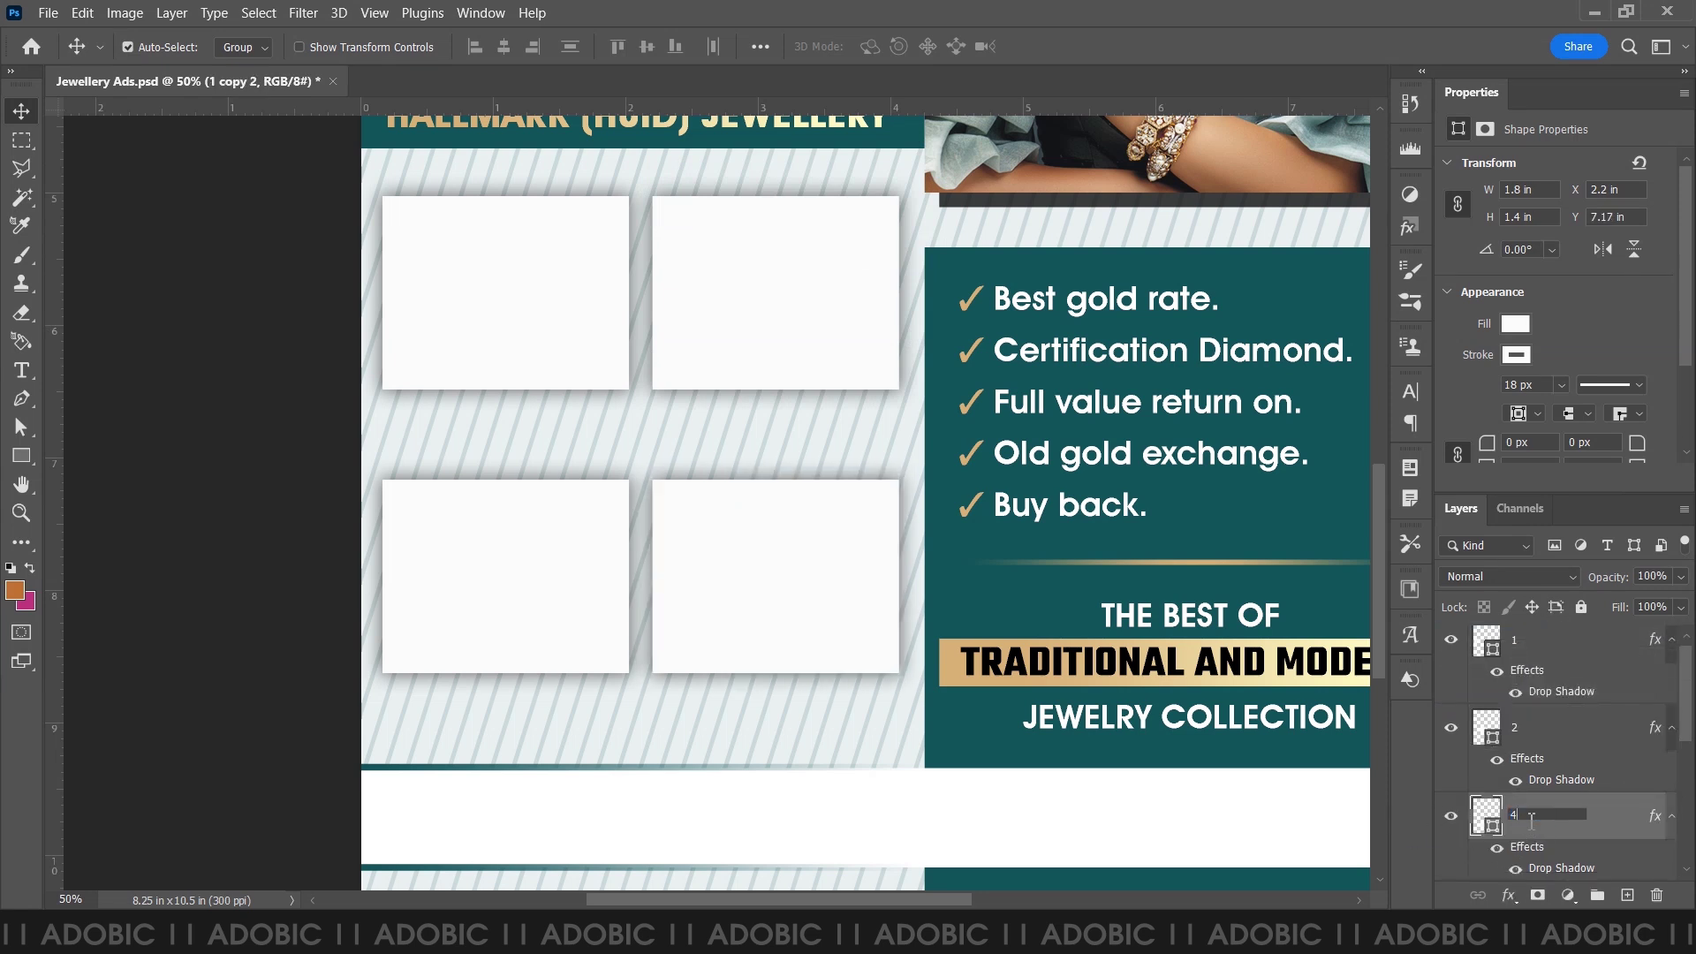
{"action": "key", "text": "Return"}
- Name the bottom-left box's layer '3' above layer 4, and nudge the boxes up
{"action": "scroll", "coordinate": [1560, 778], "scroll_direction": "down", "scroll_amount": 1}
{"action": "mouse_move", "coordinate": [1551, 737]}
{"action": "left_mouse_down"}
{"action": "mouse_move", "coordinate": [1551, 853]}
{"action": "mouse_move", "coordinate": [1539, 843]}
{"action": "left_mouse_up"}
{"action": "left_click", "coordinate": [1451, 817]}
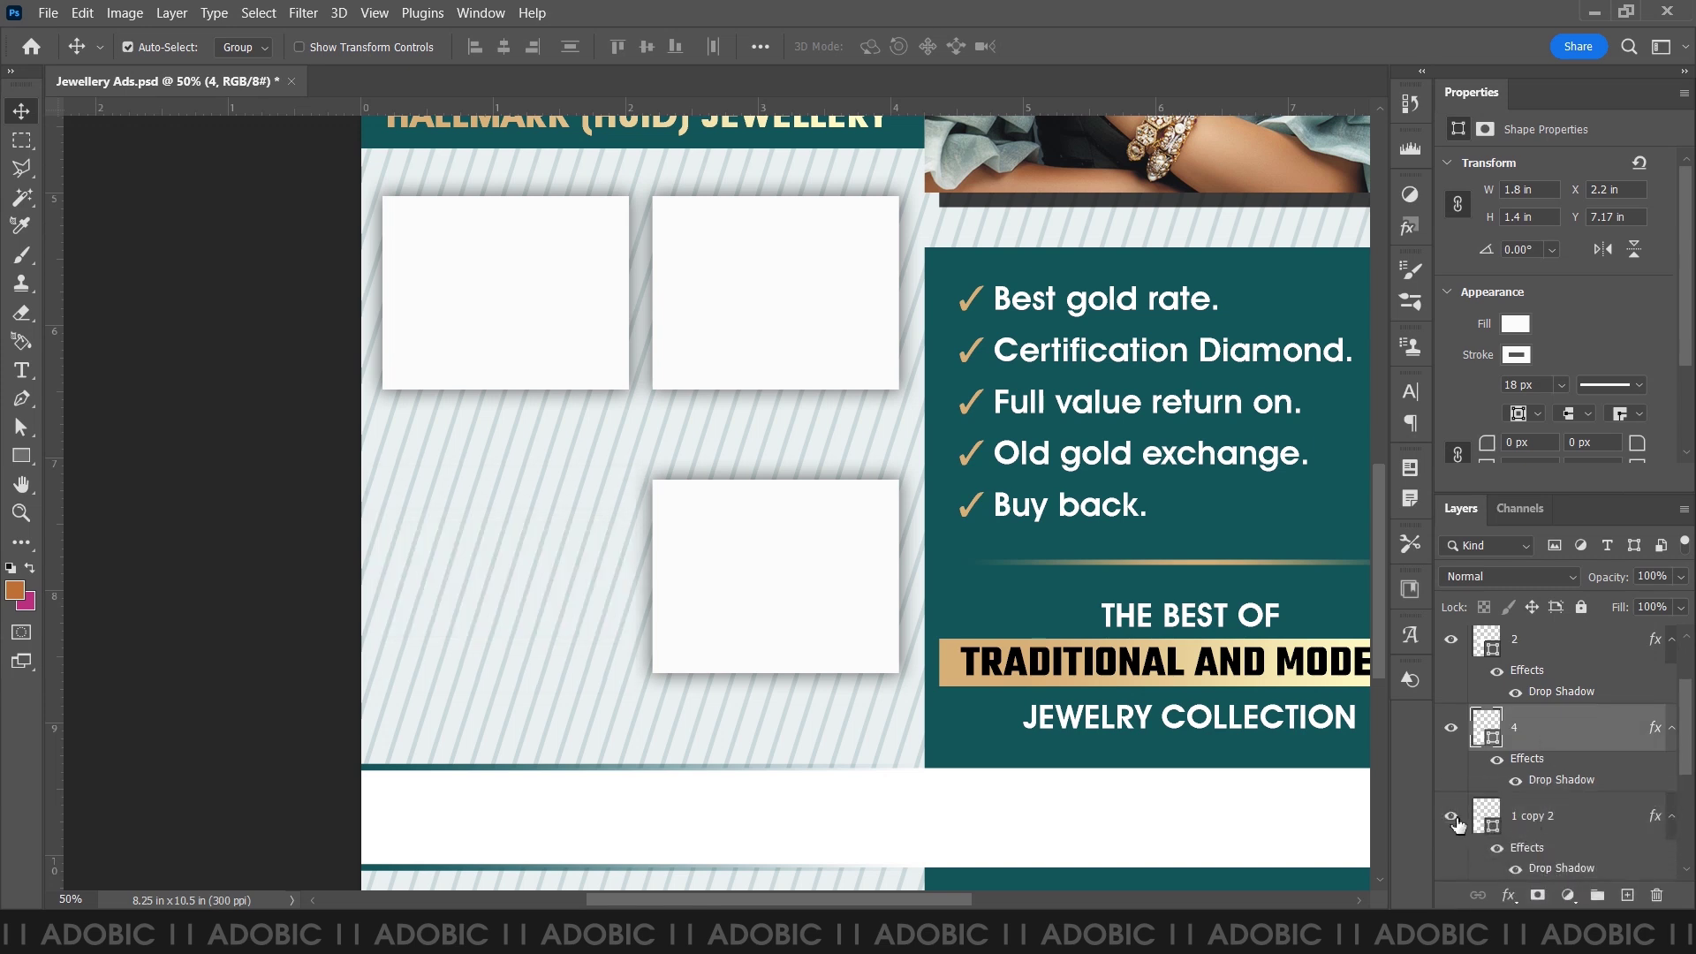
{"action": "double_click", "coordinate": [1516, 816]}
{"action": "type", "text": "3"}
{"action": "key", "text": "Return"}
{"action": "left_click_drag", "start_coordinate": [1540, 830], "coordinate": [1551, 742]}
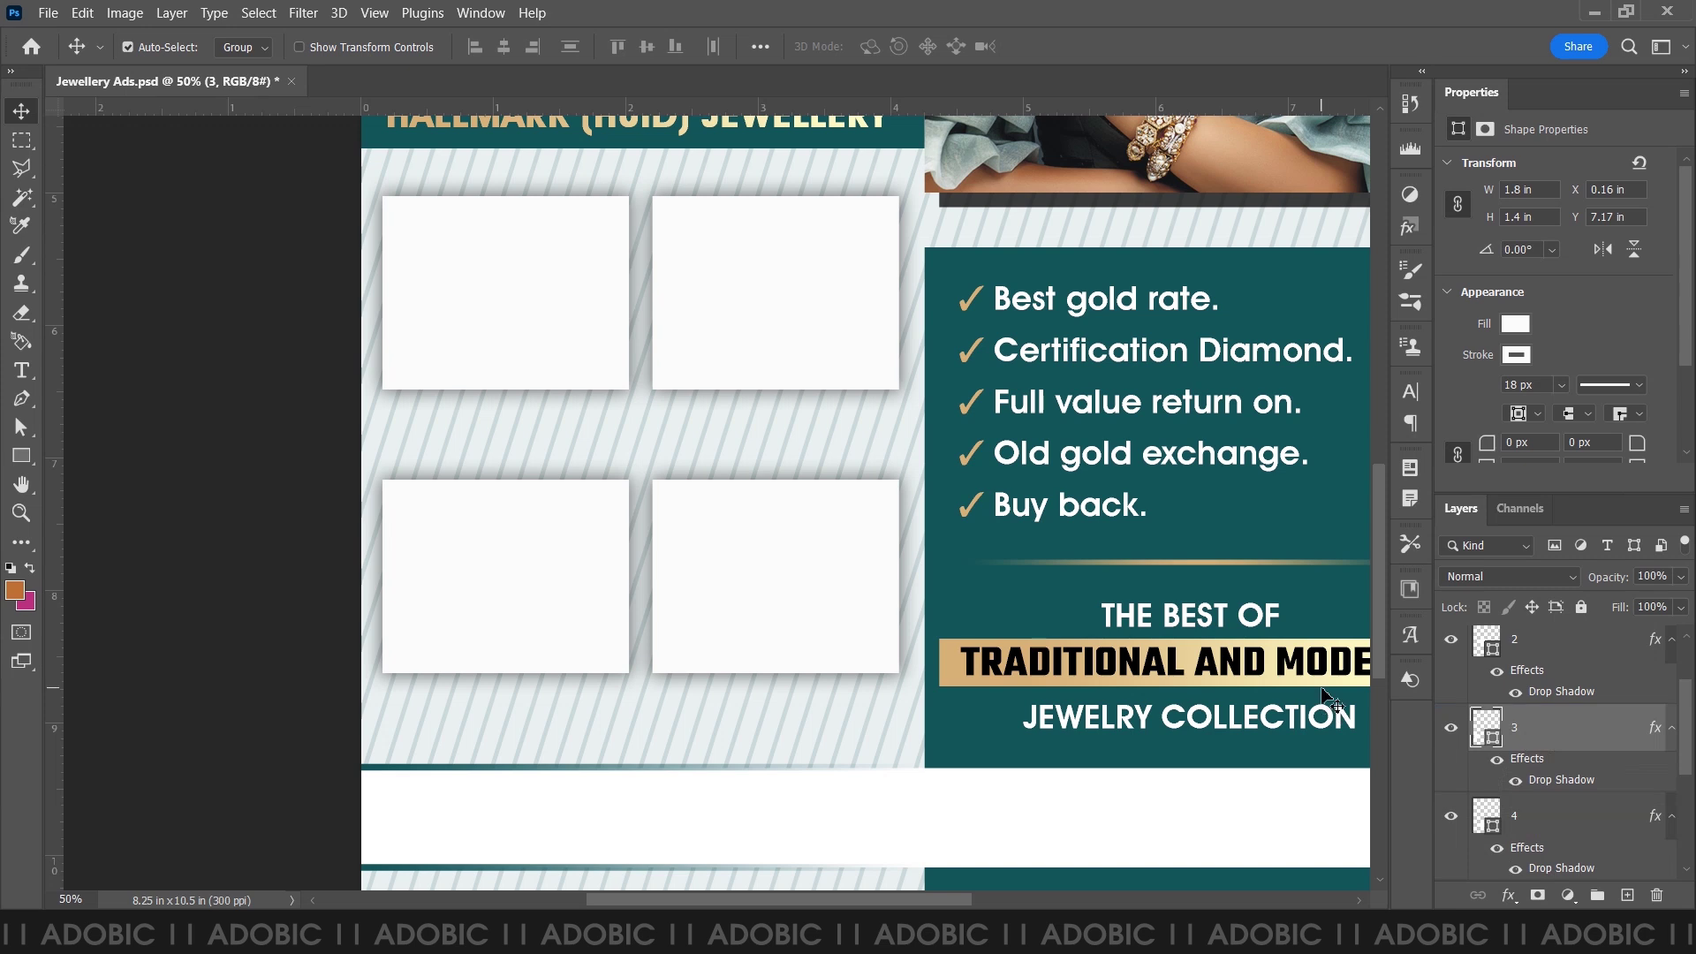
{"action": "left_click", "coordinate": [1491, 818]}
{"action": "scroll", "coordinate": [1520, 751], "scroll_direction": "up", "scroll_amount": 1}
{"action": "left_click", "coordinate": [1535, 656], "text": "shift"}
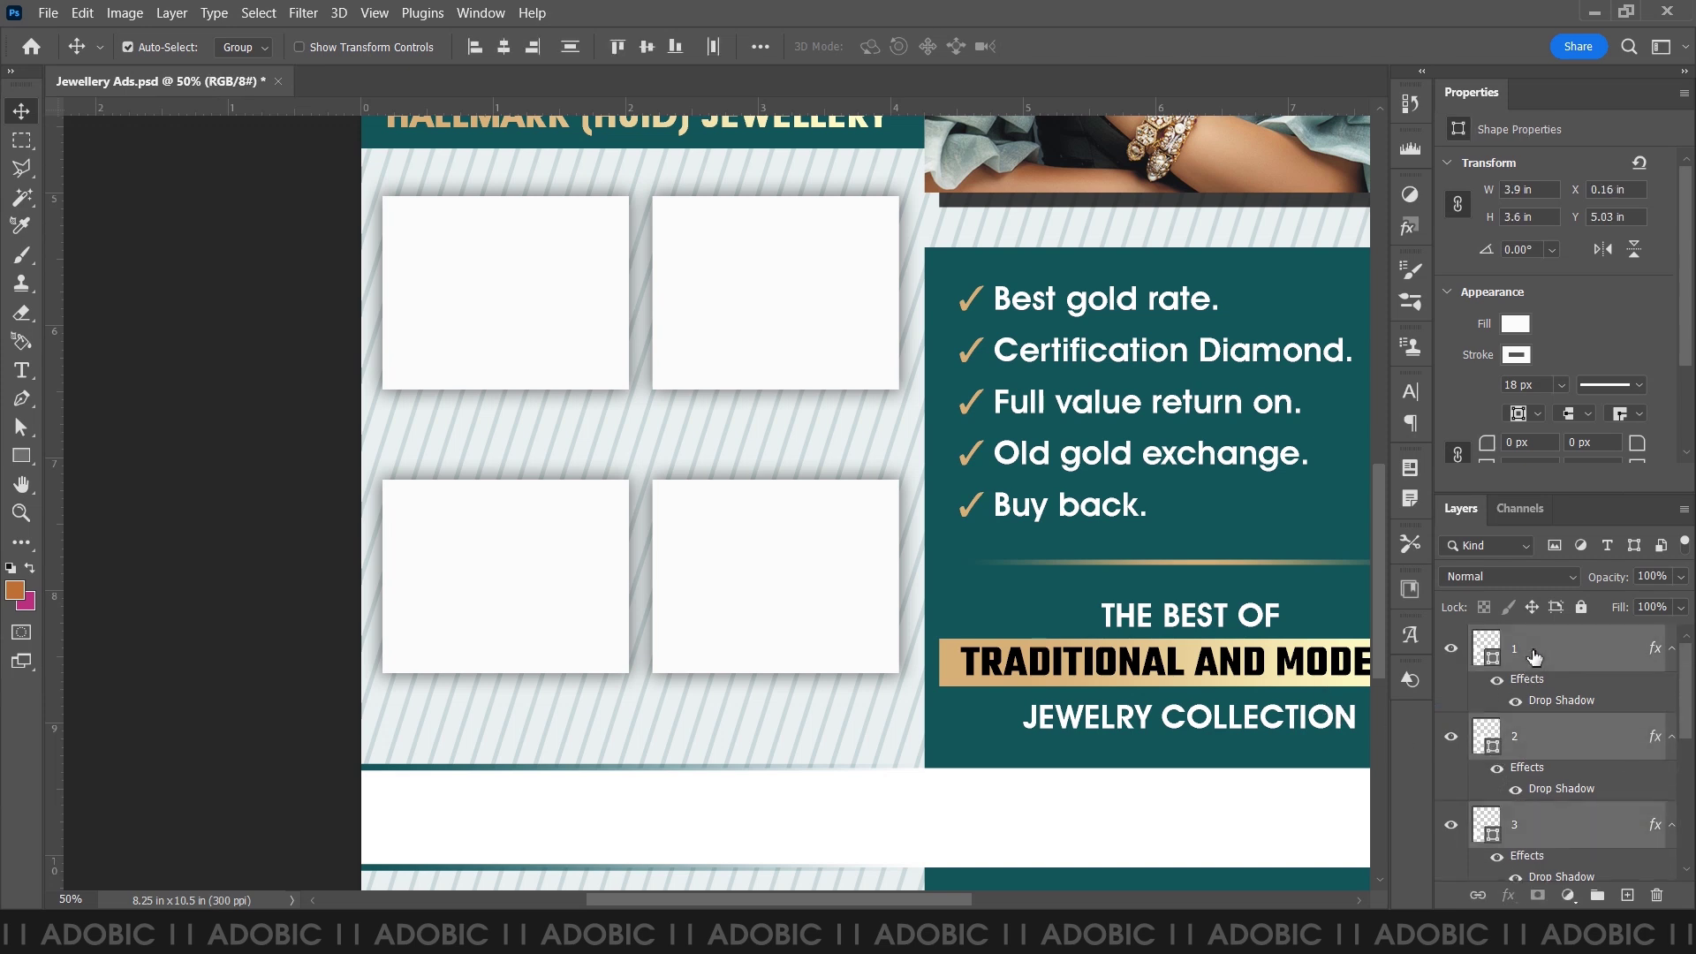
{"action": "key", "text": "shift+Up"}
{"action": "key", "text": "ctrl+0"}
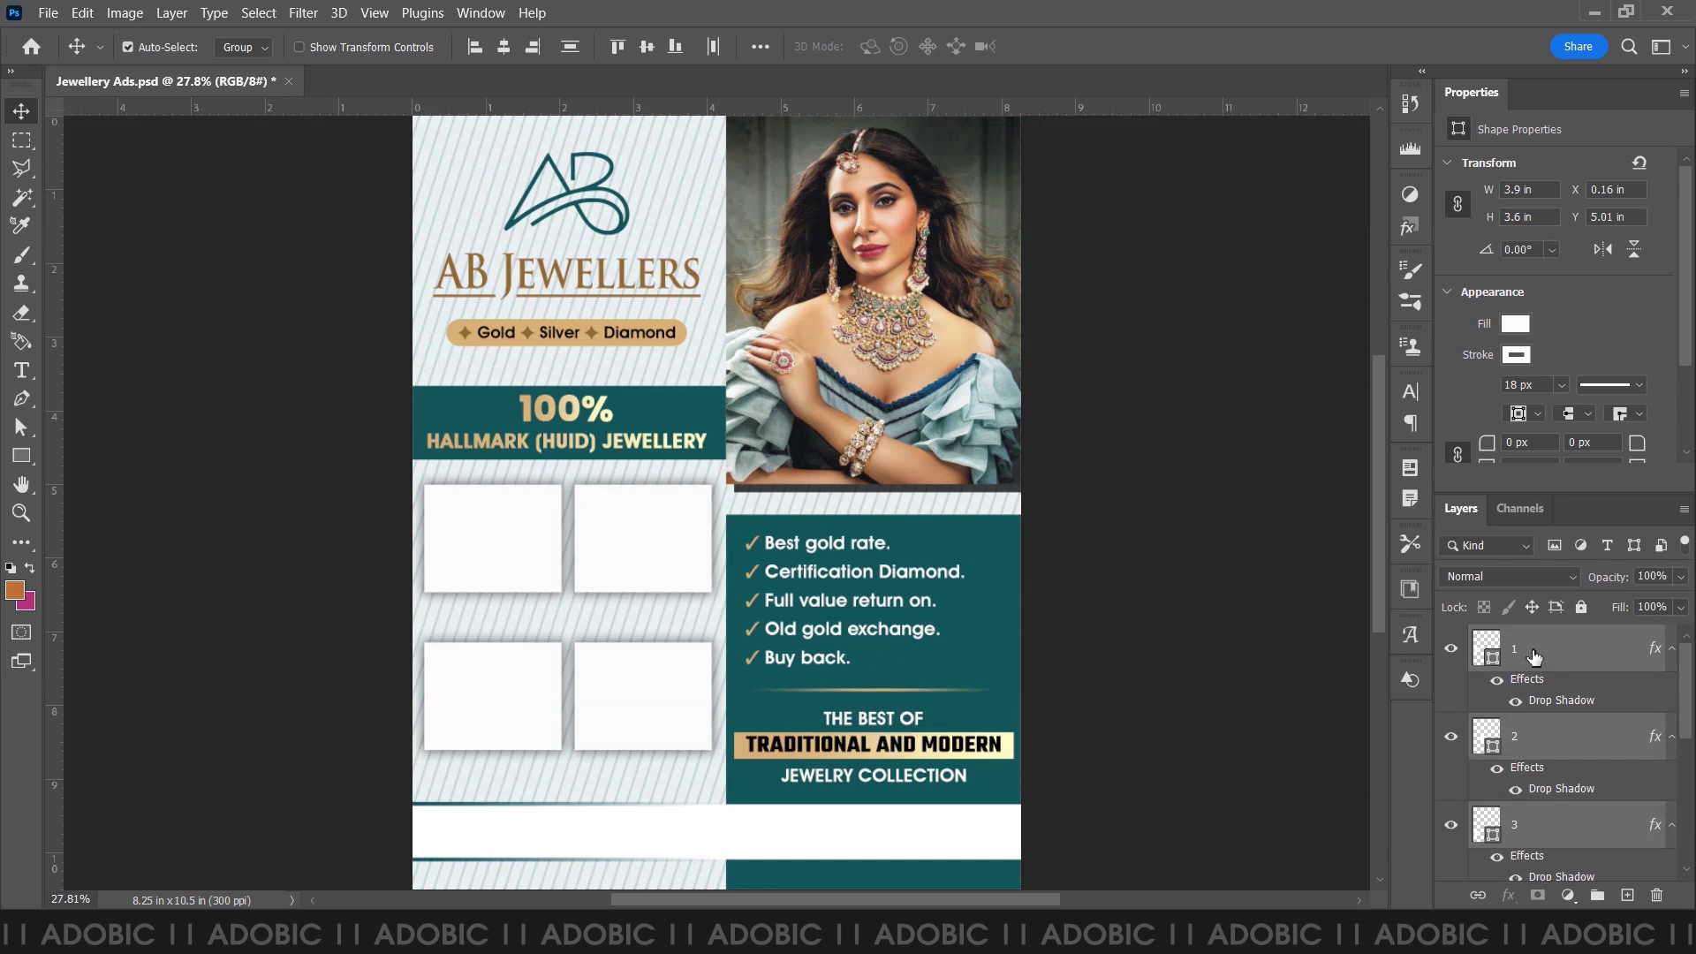
- Save, then embed model photo 2 scaled over the top-left white box
{"action": "key", "text": "ctrl+s"}
{"action": "left_click", "coordinate": [1242, 586]}
{"action": "key", "text": "ctrl+shift+p"}
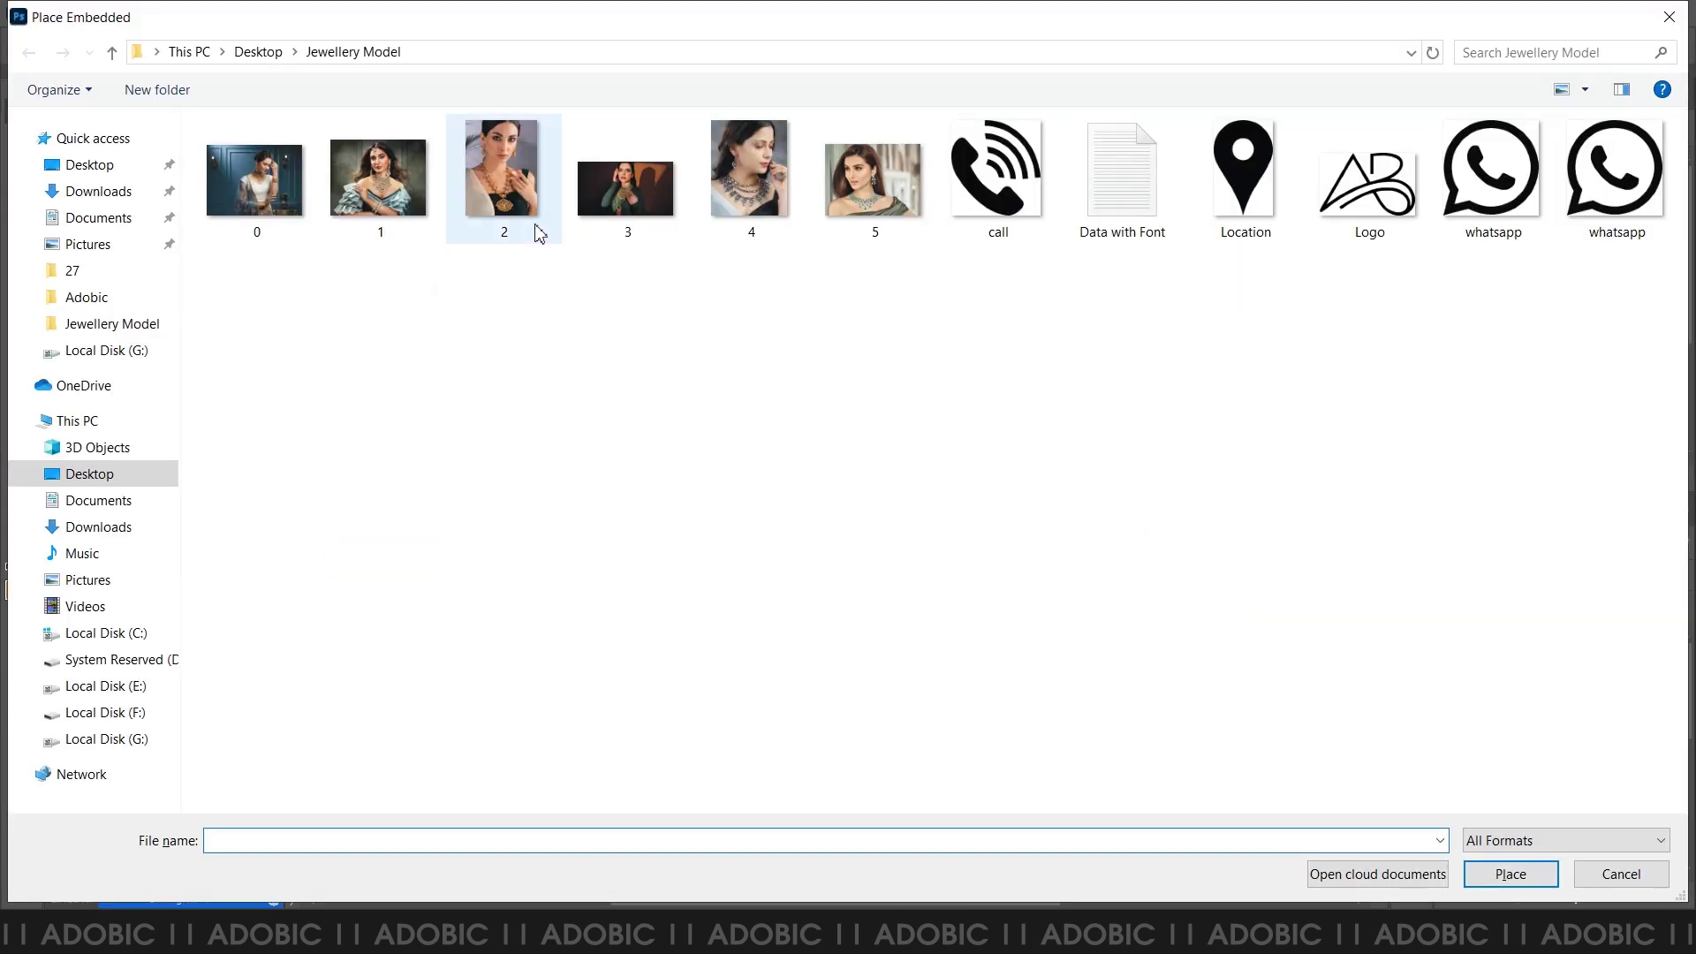
{"action": "double_click", "coordinate": [490, 196]}
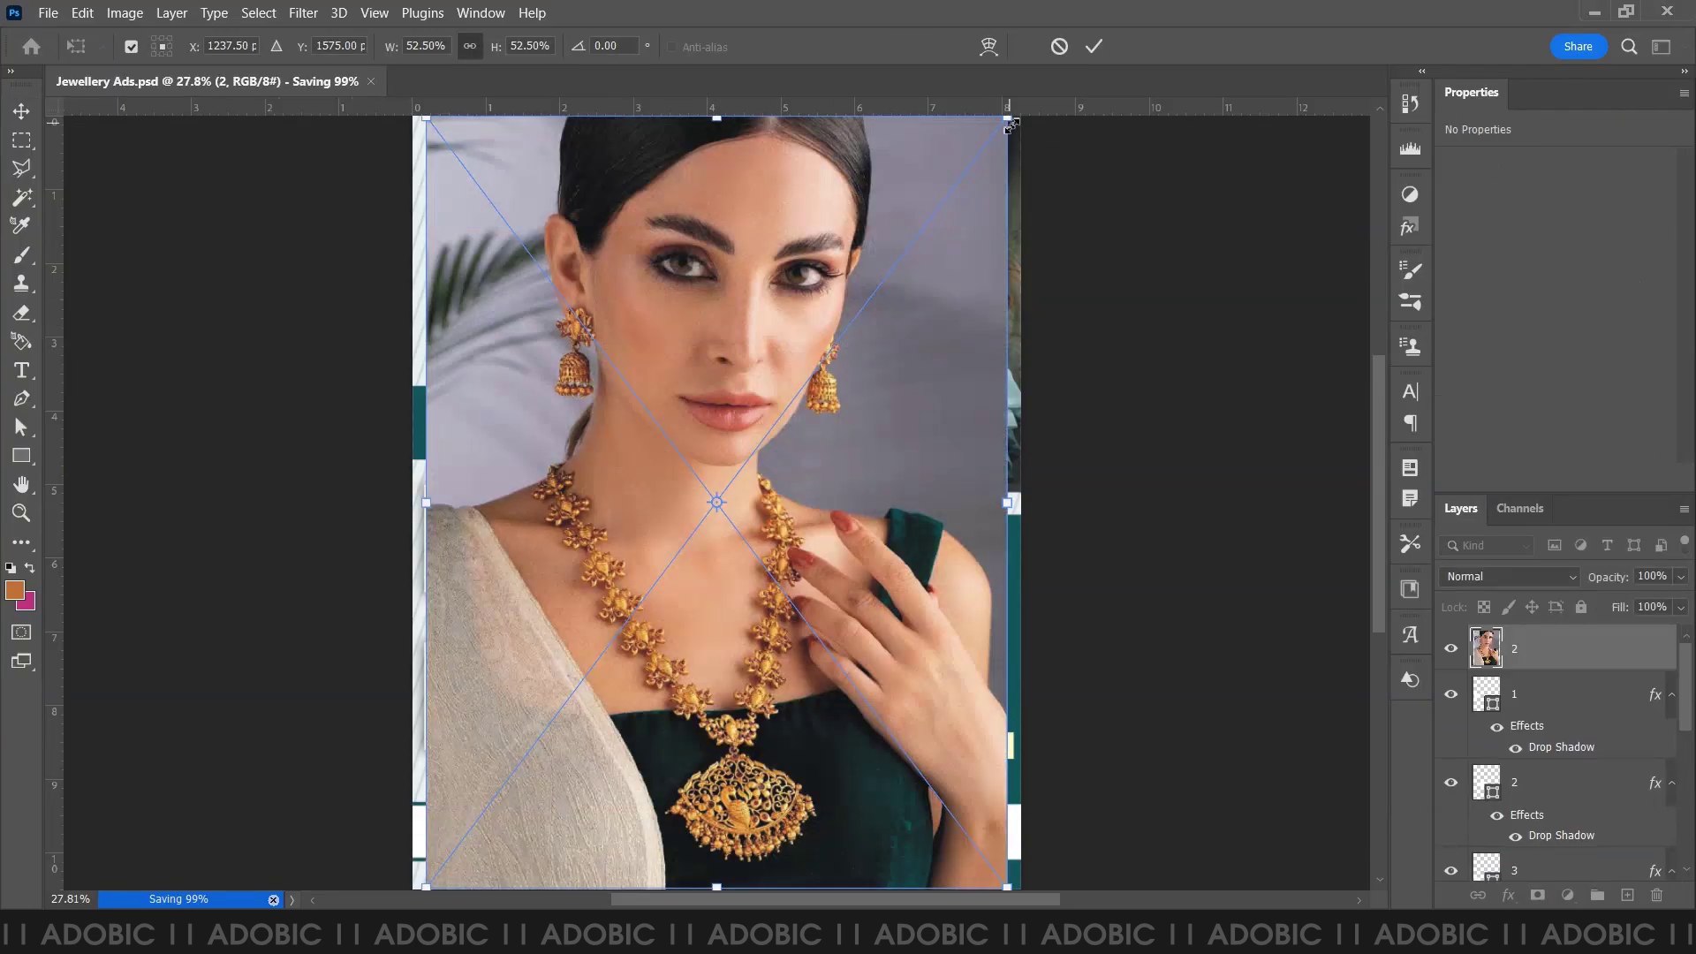
{"action": "left_click_drag", "start_coordinate": [1007, 117], "coordinate": [548, 726]}
{"action": "left_click_drag", "start_coordinate": [487, 805], "coordinate": [491, 545]}
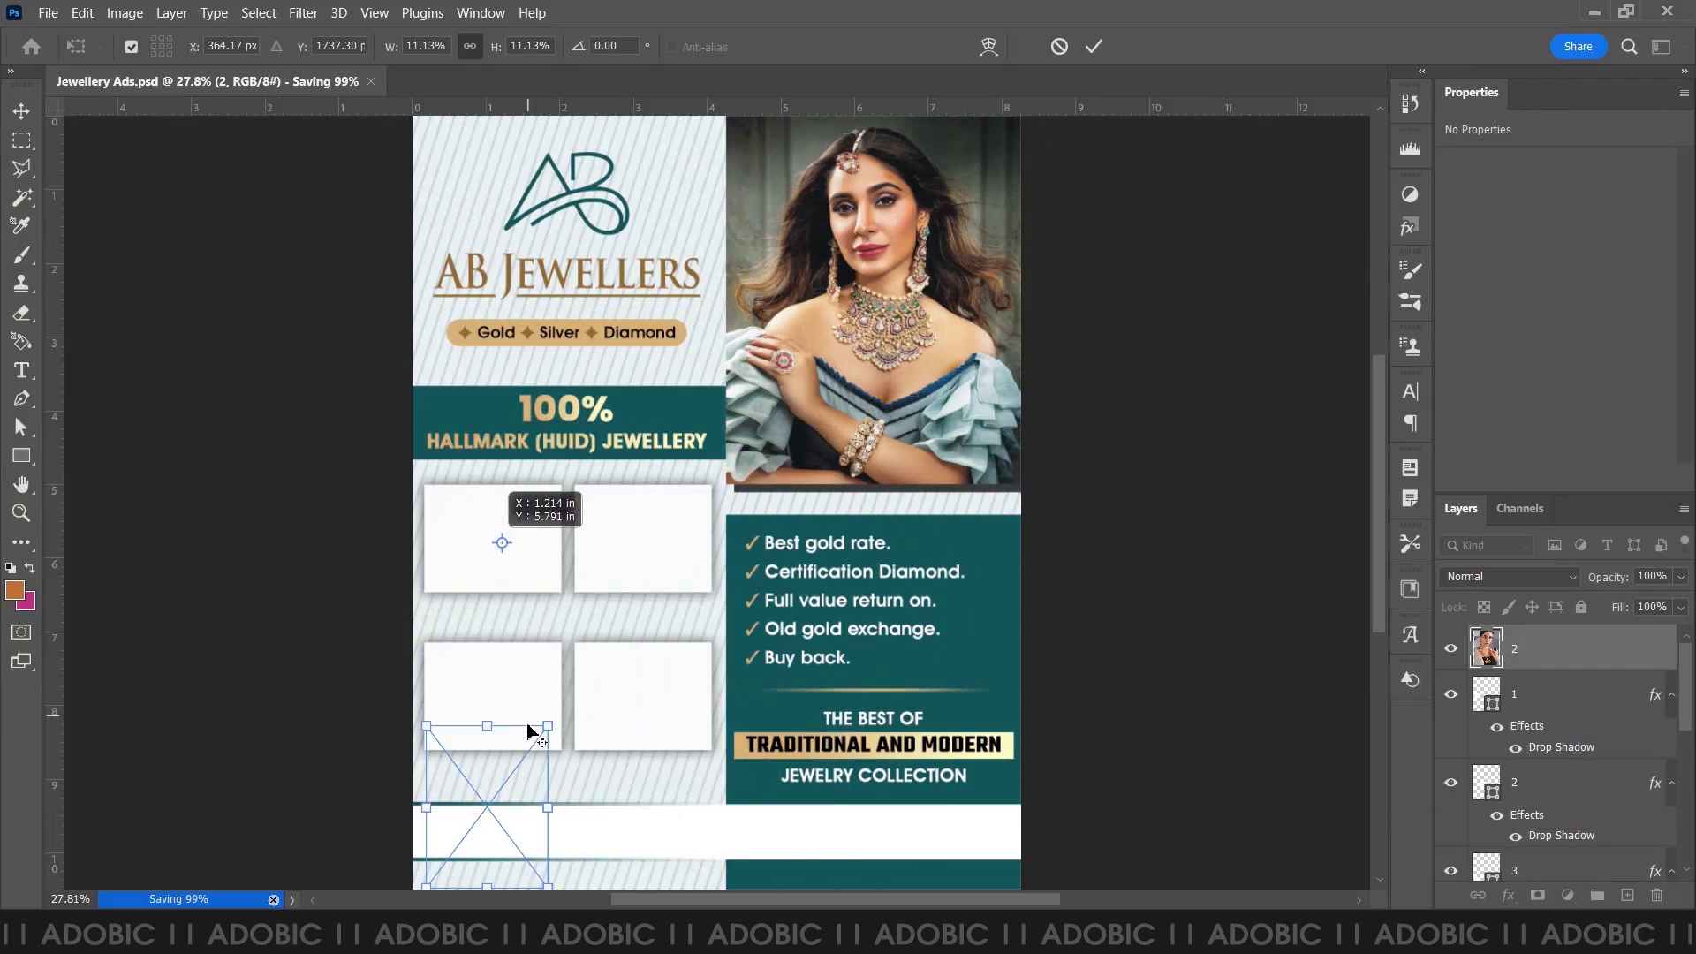
{"action": "left_click_drag", "start_coordinate": [529, 816], "coordinate": [533, 517]}
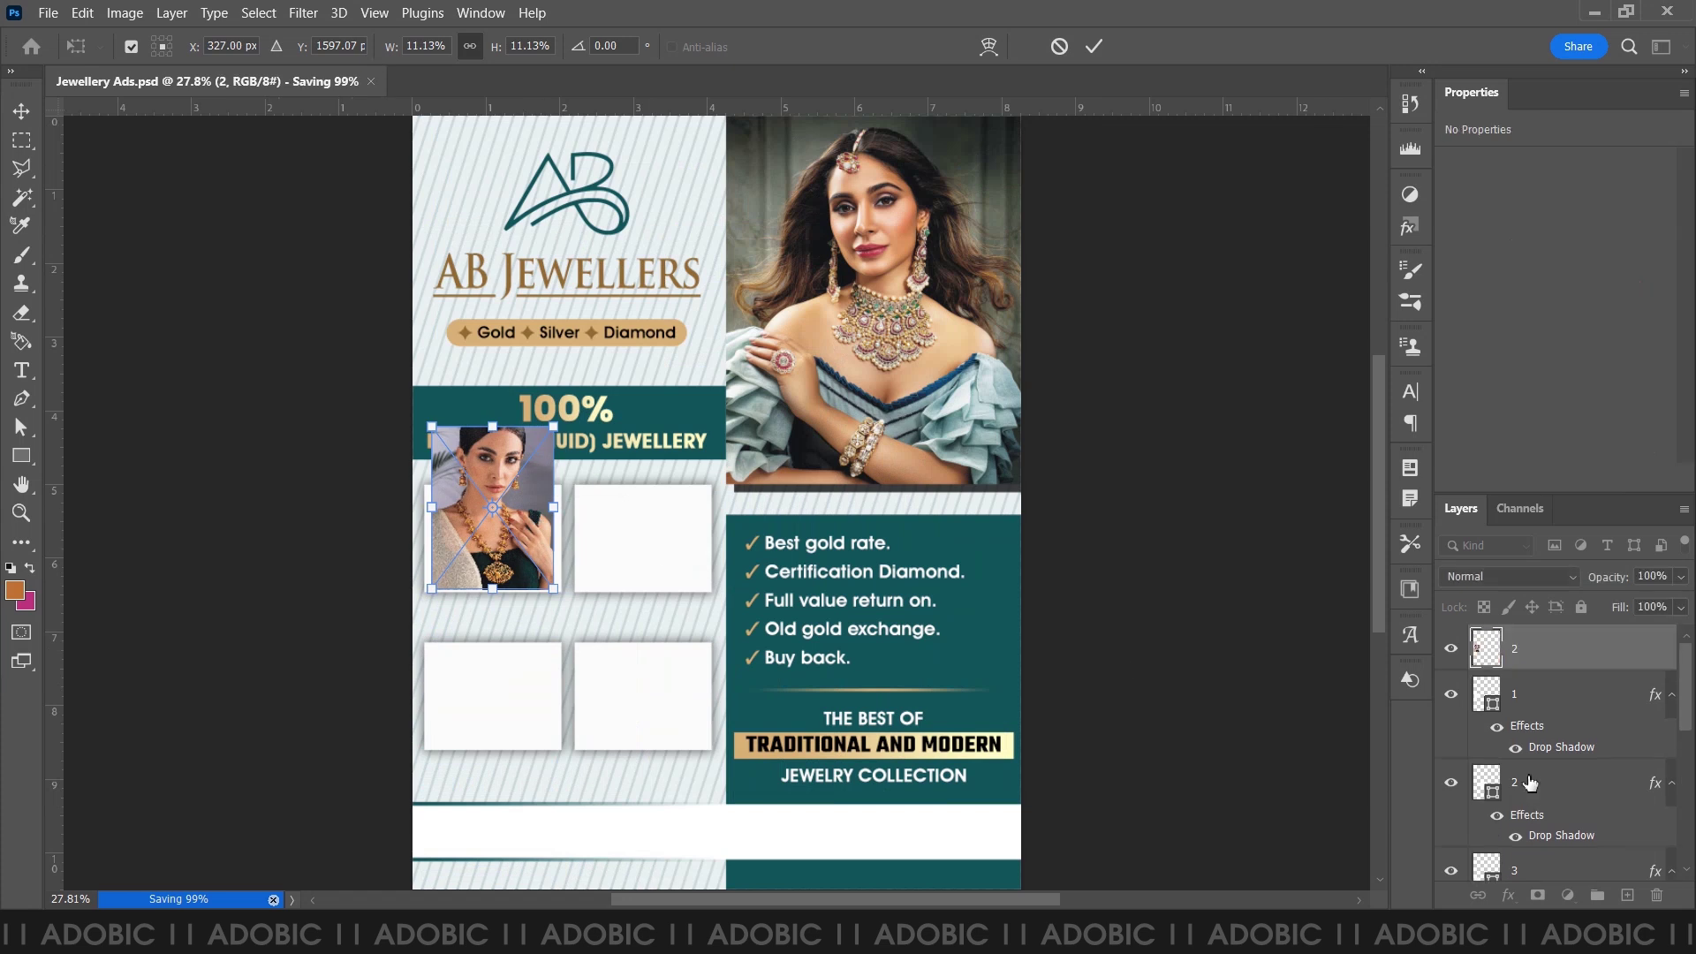
{"action": "key", "text": "Return"}
- Embed photo 3 and scale it over the second white frame
{"action": "left_click", "coordinate": [1560, 789]}
{"action": "key", "text": "alt+Tab"}
{"action": "key", "text": "alt+Tab"}
{"action": "key", "text": "alt+f"}
{"action": "key", "text": "l"}
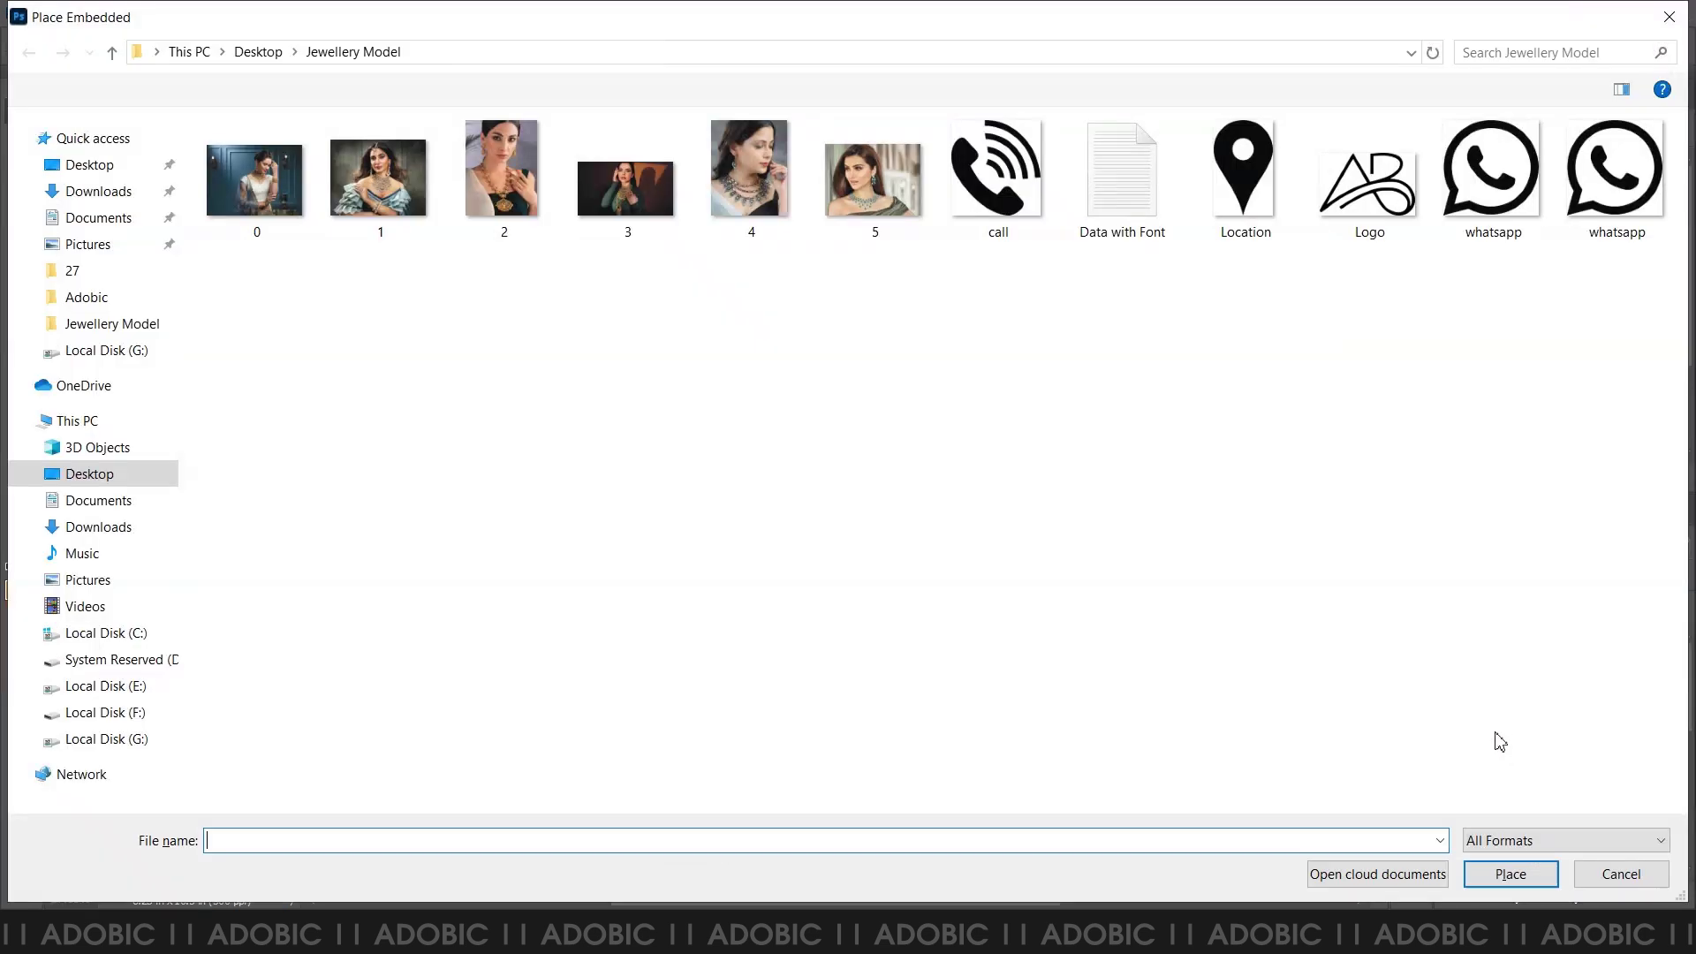
{"action": "double_click", "coordinate": [627, 188]}
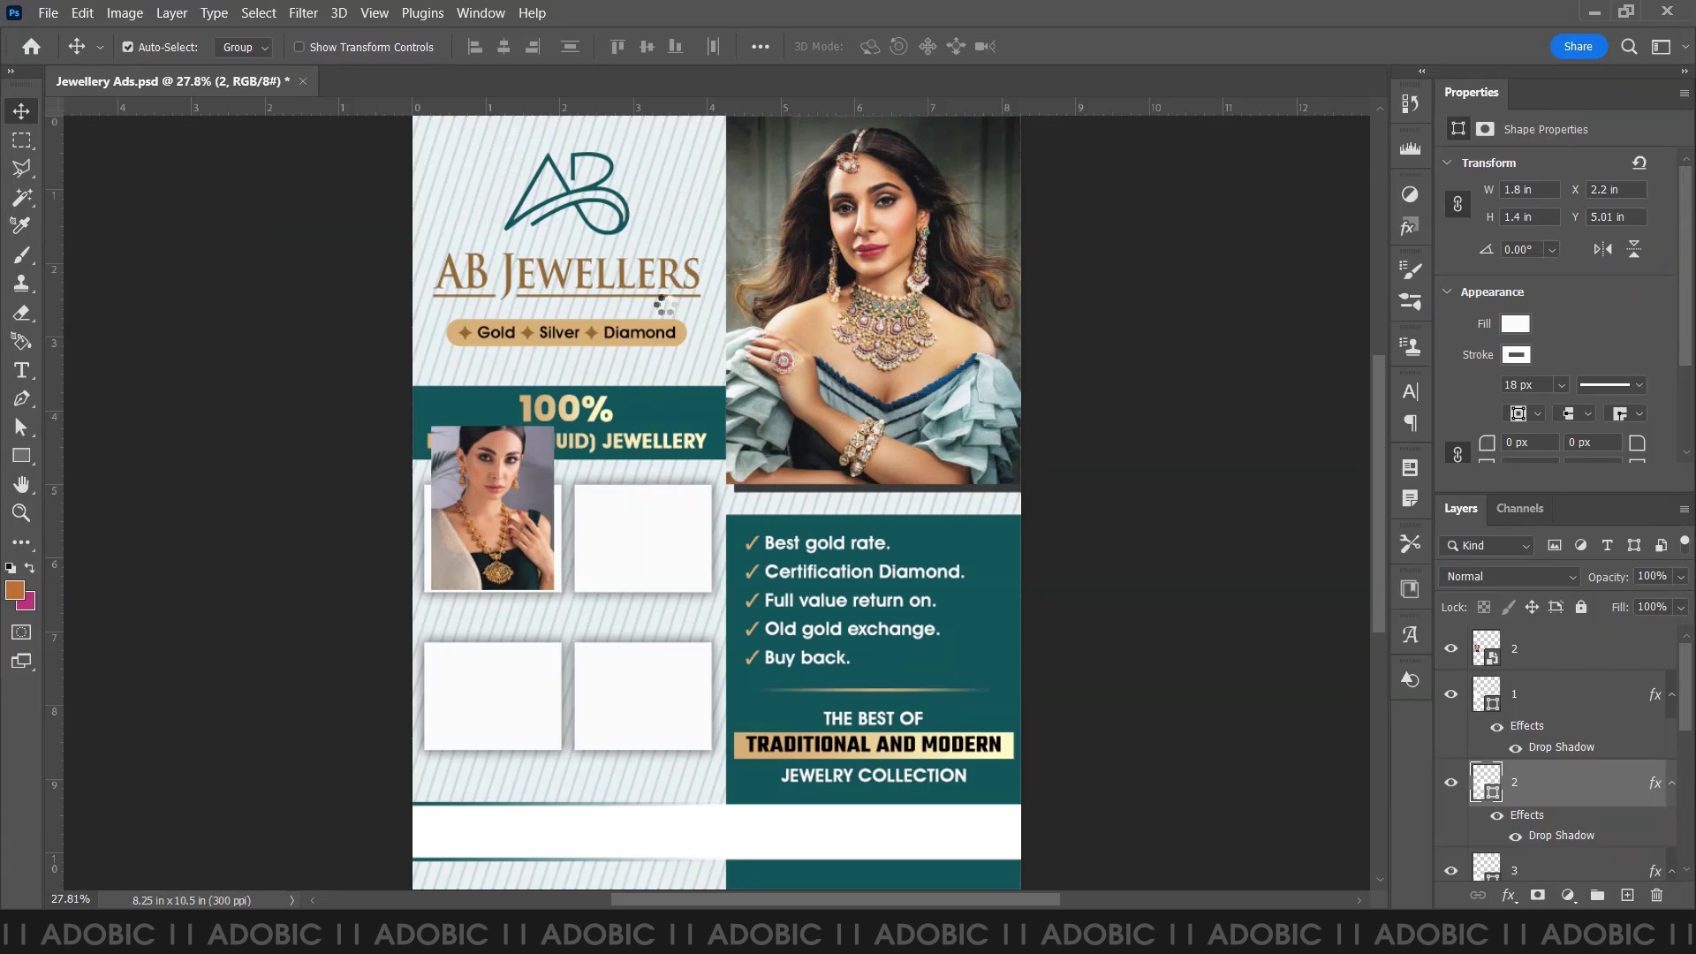
{"action": "mouse_move", "coordinate": [1023, 676]}
{"action": "left_mouse_down"}
{"action": "mouse_move", "coordinate": [830, 627]}
{"action": "mouse_move", "coordinate": [808, 605]}
{"action": "left_mouse_up"}
{"action": "left_click_drag", "start_coordinate": [742, 530], "coordinate": [677, 535]}
{"action": "scroll", "coordinate": [1571, 791], "scroll_direction": "down", "scroll_amount": 1}
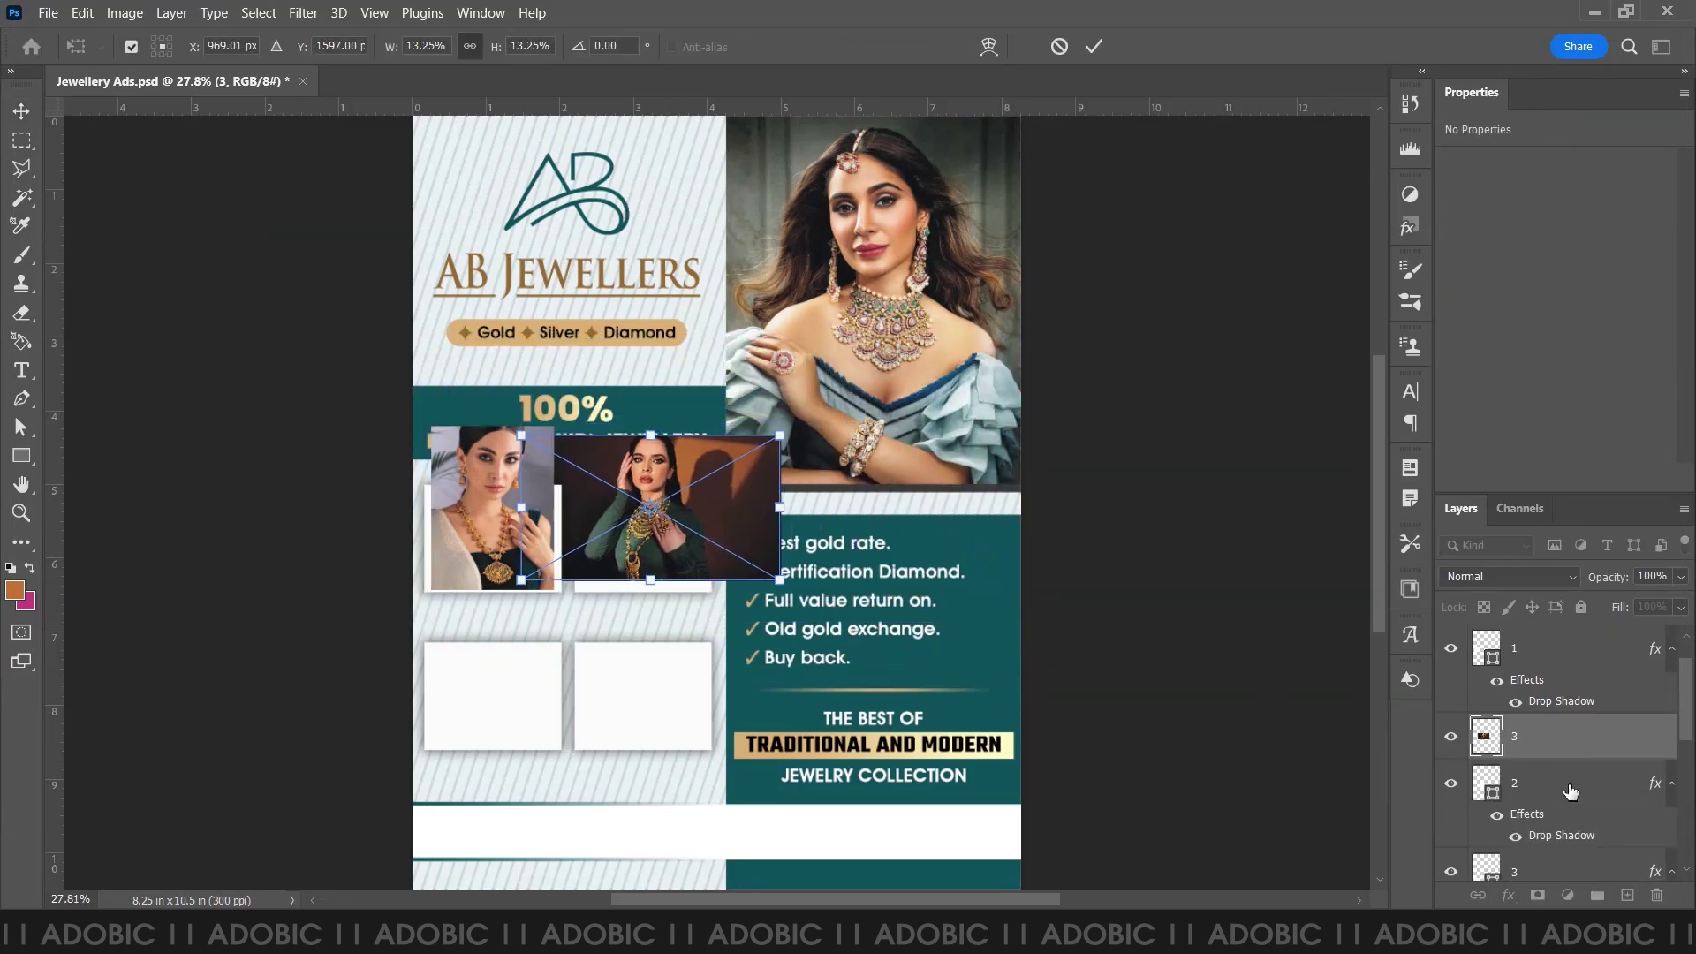
{"action": "scroll", "coordinate": [1571, 791], "scroll_direction": "down", "scroll_amount": 1}
{"action": "left_click", "coordinate": [1548, 826]}
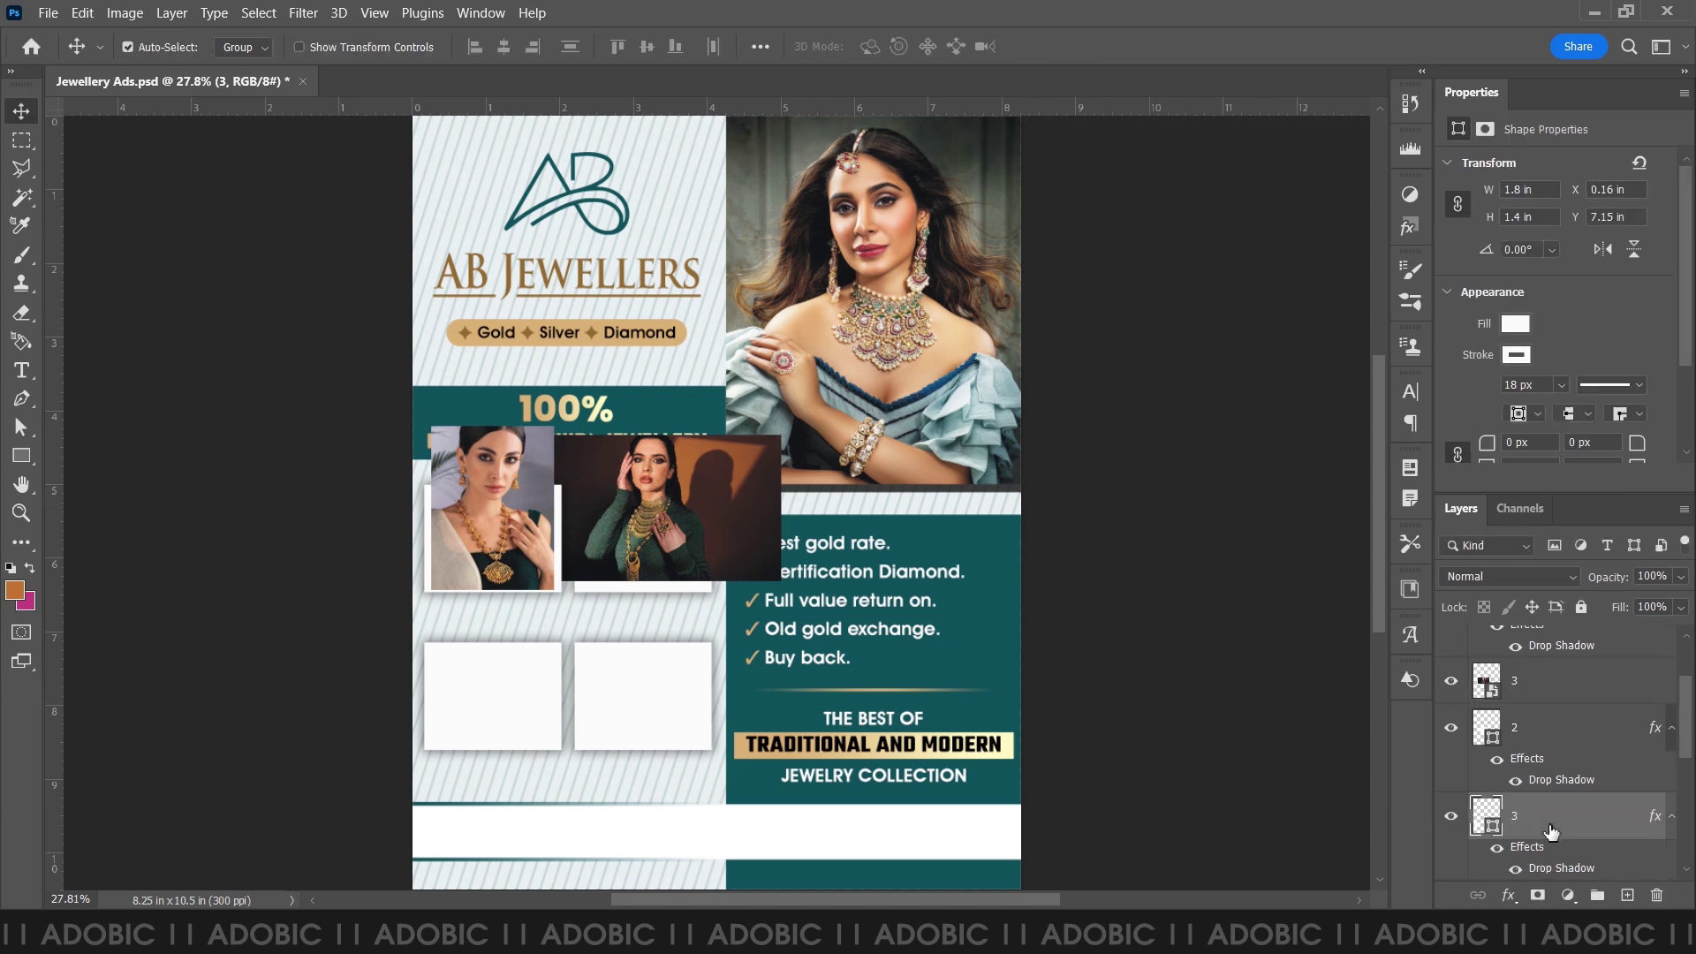
- Embed photo 4 scaled over the lower-left frame
{"action": "left_click", "coordinate": [53, 13]}
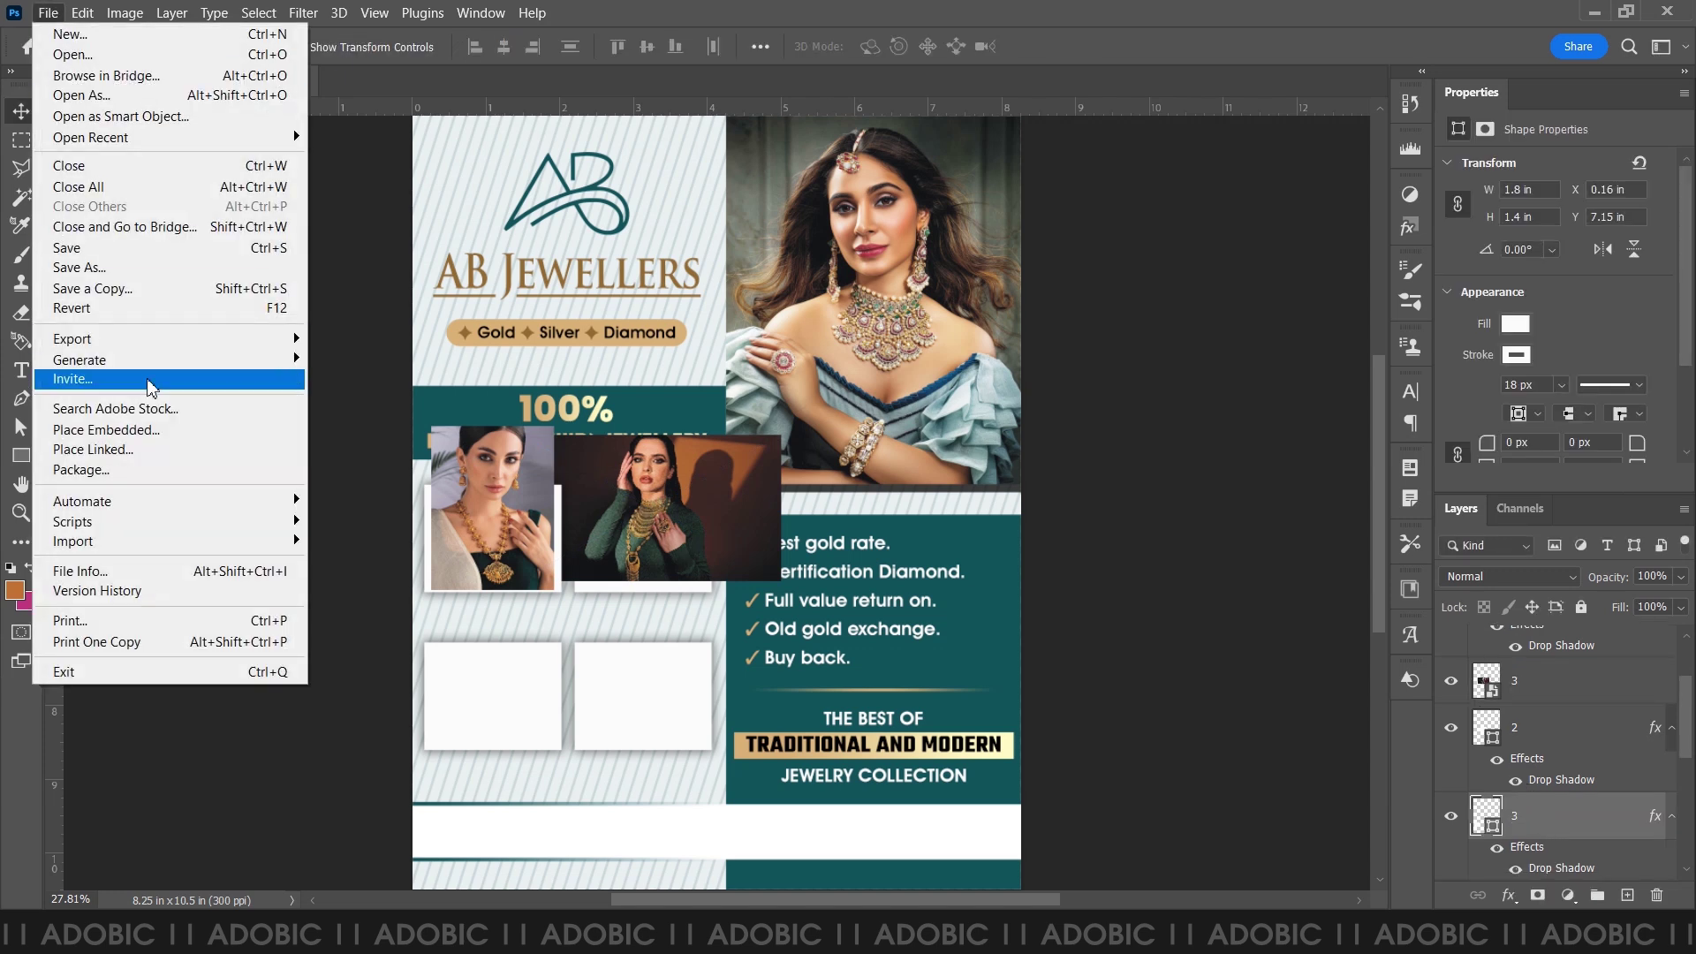
{"action": "left_click", "coordinate": [161, 436]}
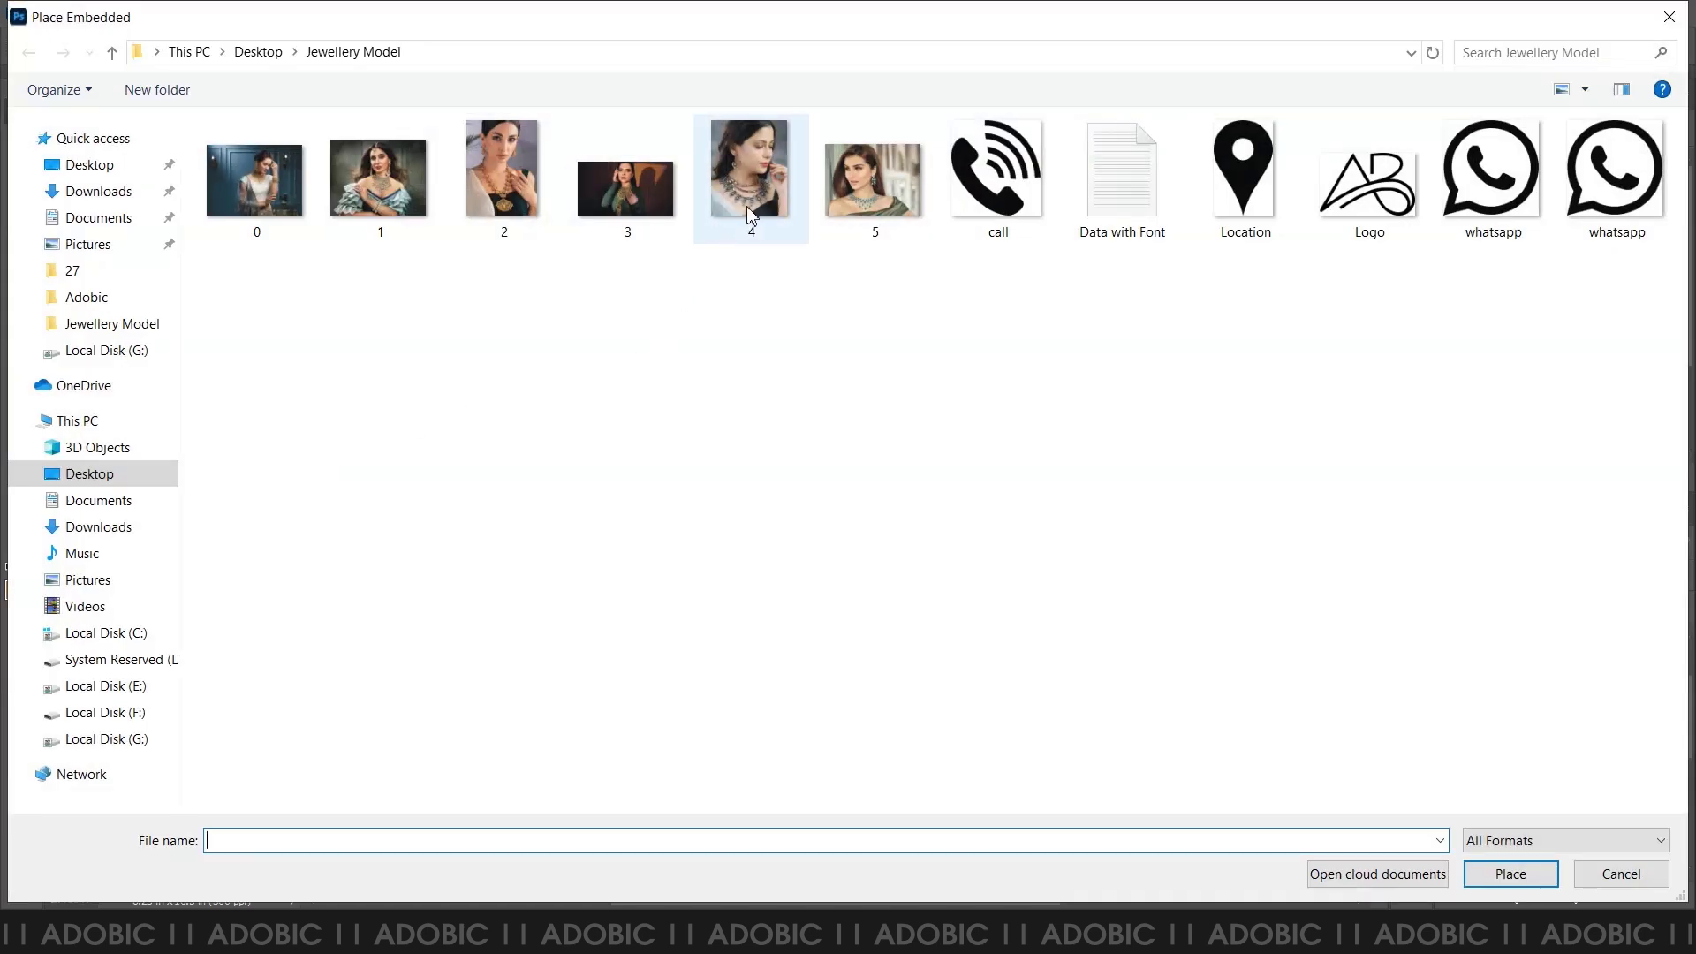
{"action": "double_click", "coordinate": [765, 196]}
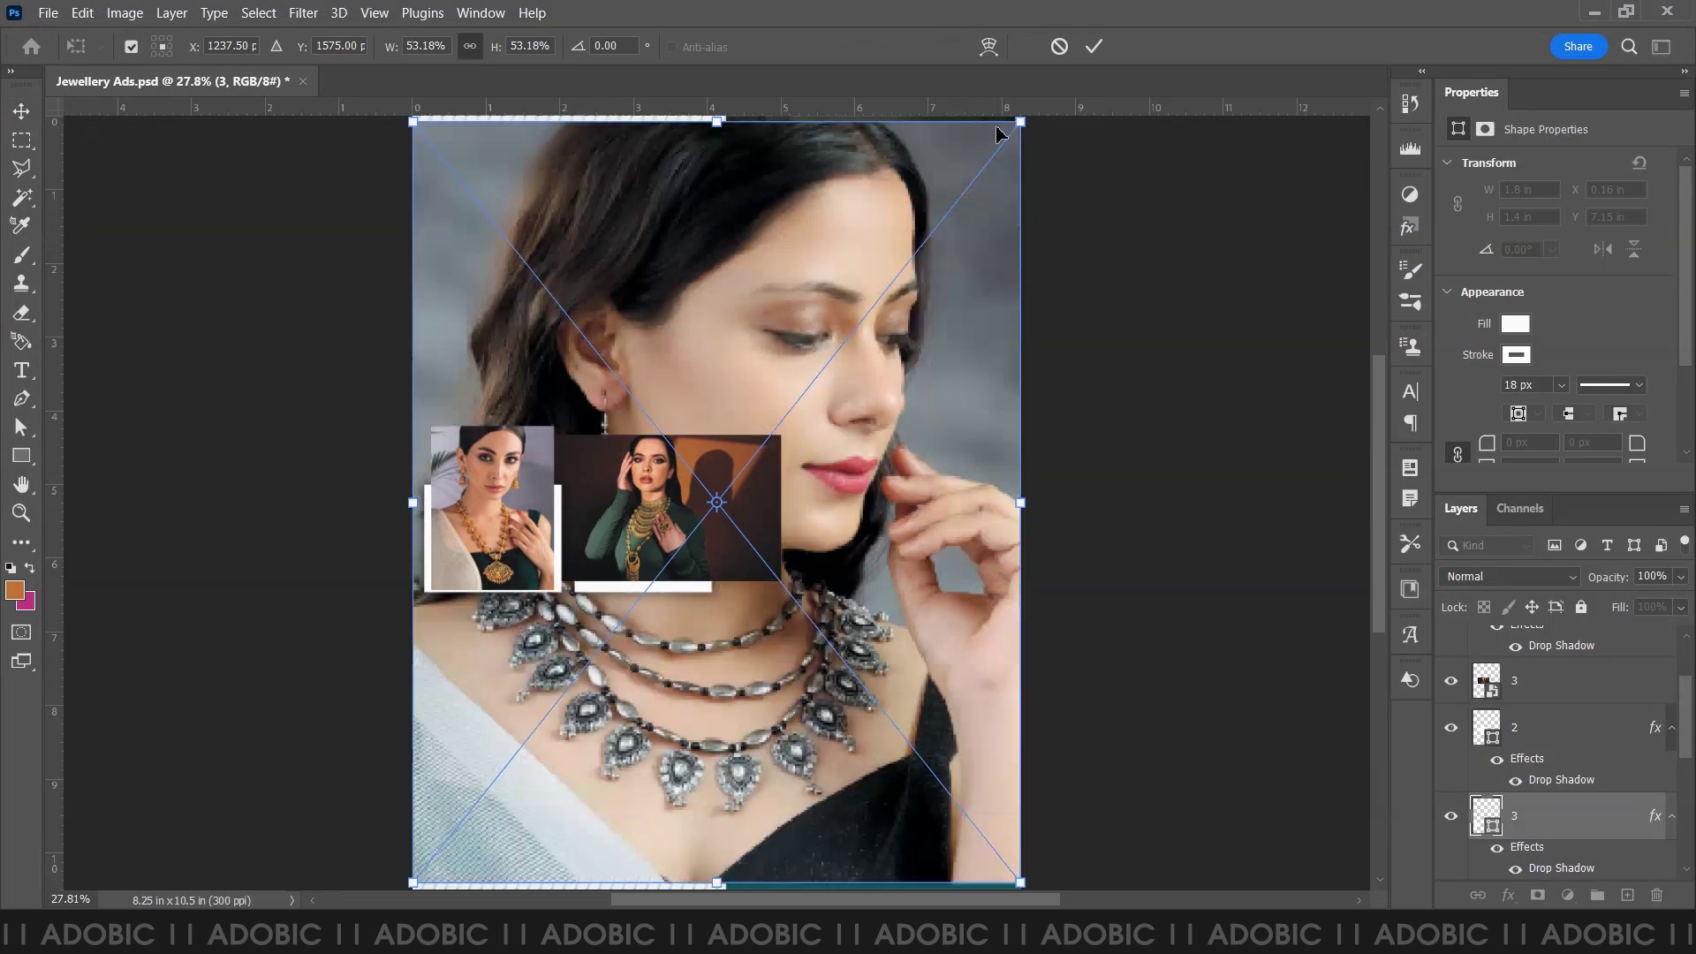
{"action": "left_click_drag", "start_coordinate": [1021, 121], "coordinate": [560, 698]}
{"action": "left_click_drag", "start_coordinate": [524, 768], "coordinate": [636, 631]}
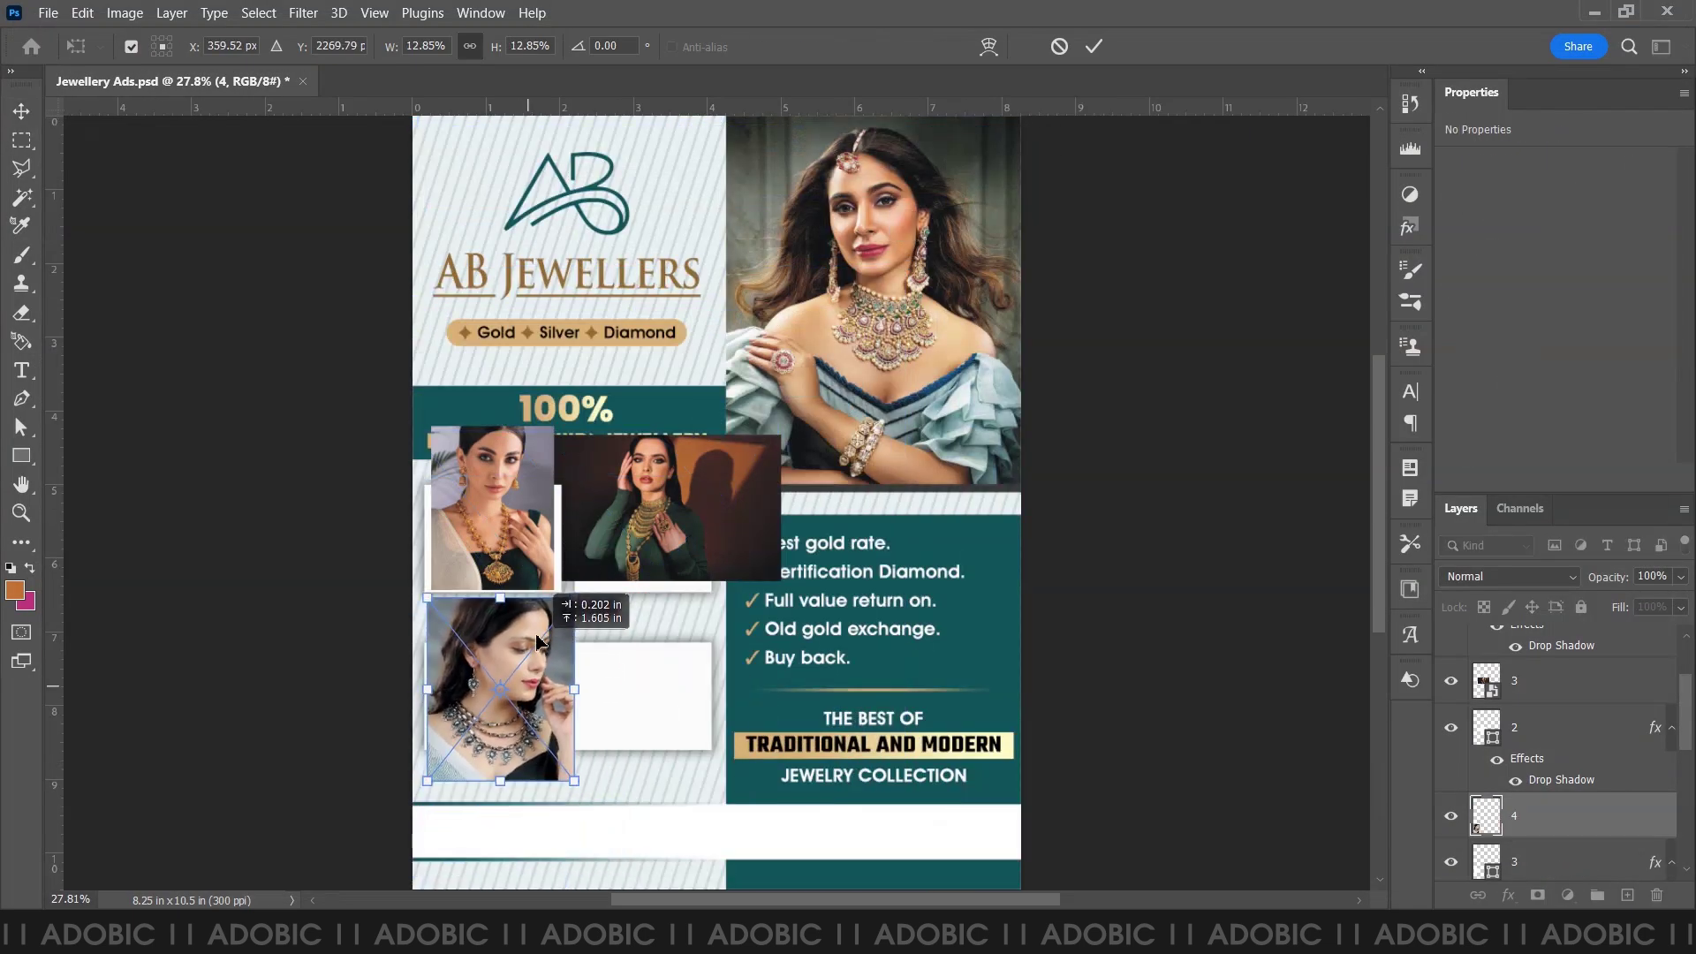
{"action": "key", "text": "Return"}
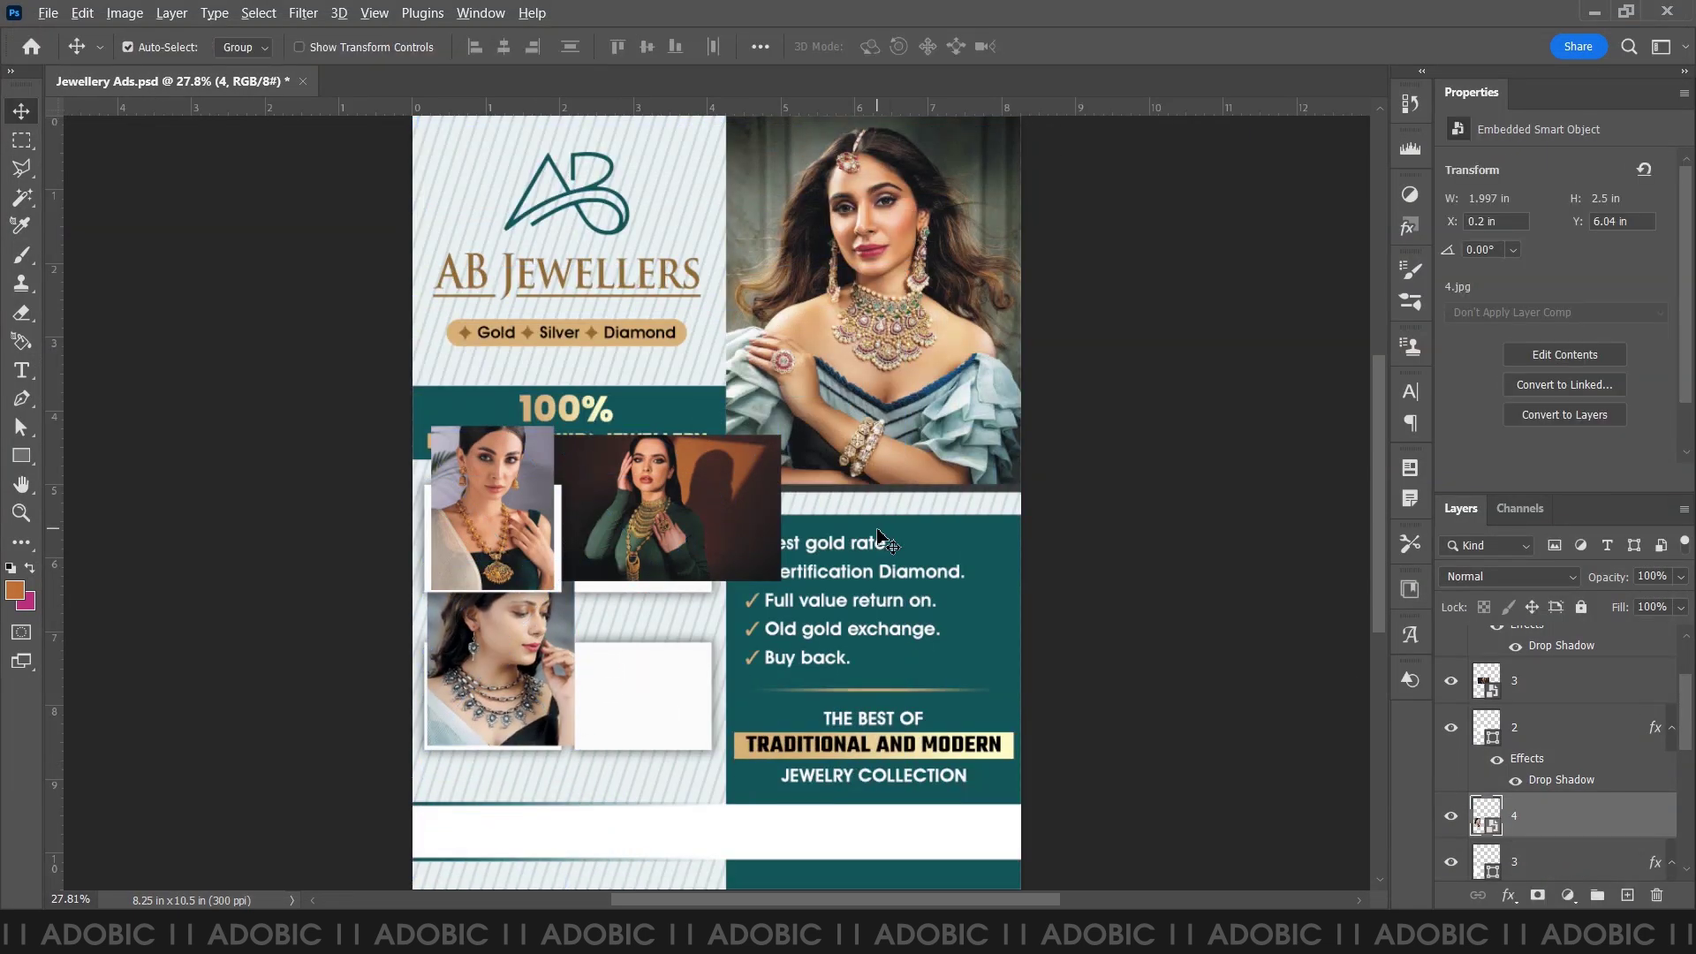
- Embed photo 5 shrunk near the lower frames
{"action": "key", "text": "alt+f"}
{"action": "key", "text": "l"}
{"action": "double_click", "coordinate": [880, 231]}
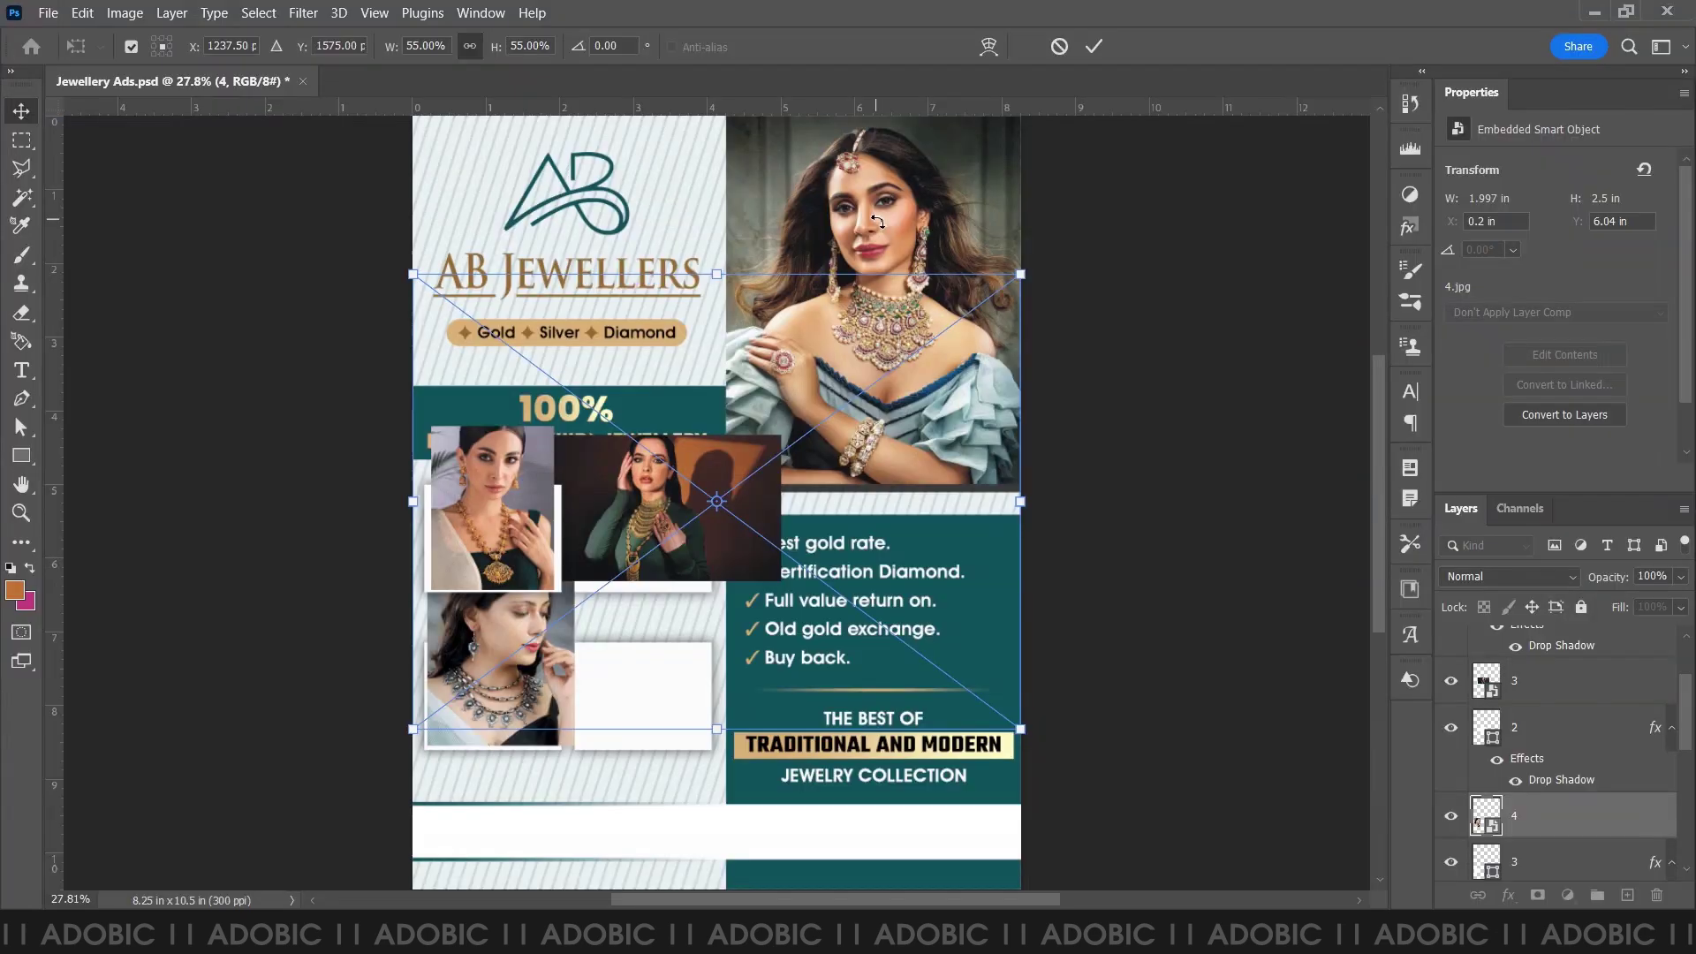
{"action": "left_click_drag", "start_coordinate": [1023, 268], "coordinate": [612, 581]}
{"action": "scroll", "coordinate": [1635, 806], "scroll_direction": "down", "scroll_amount": 1}
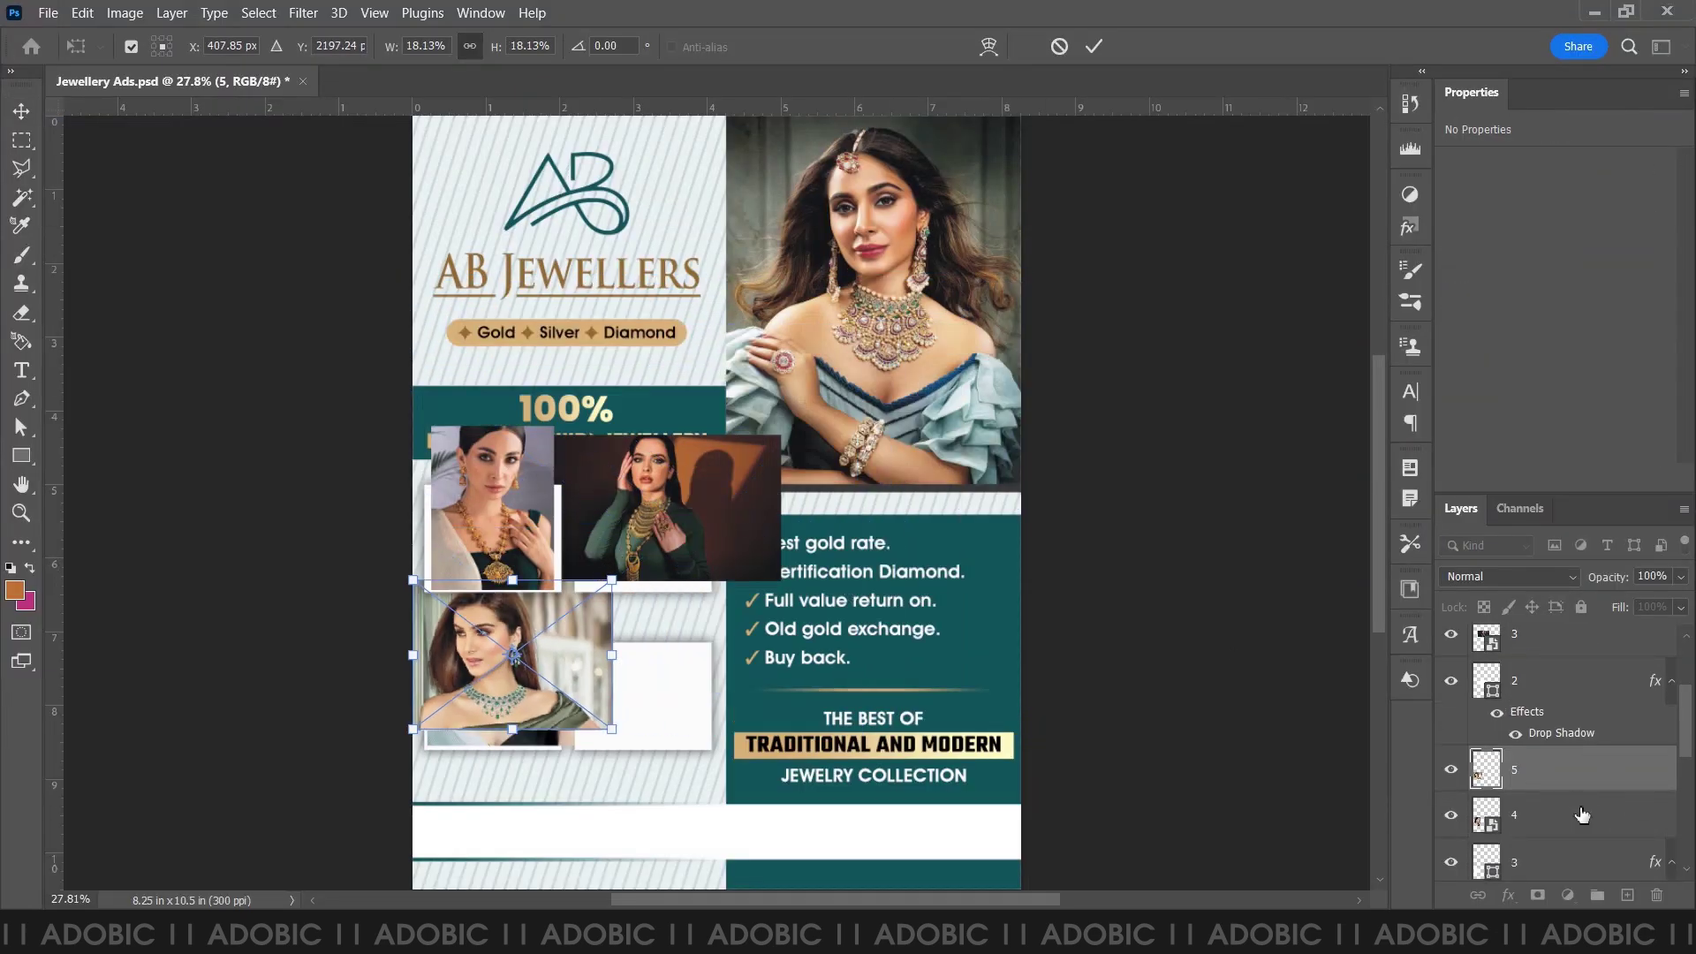
{"action": "key", "text": "Return"}
- Clip model photo 2 into the top-left white frame
{"action": "left_click_drag", "start_coordinate": [1552, 783], "coordinate": [1559, 837]}
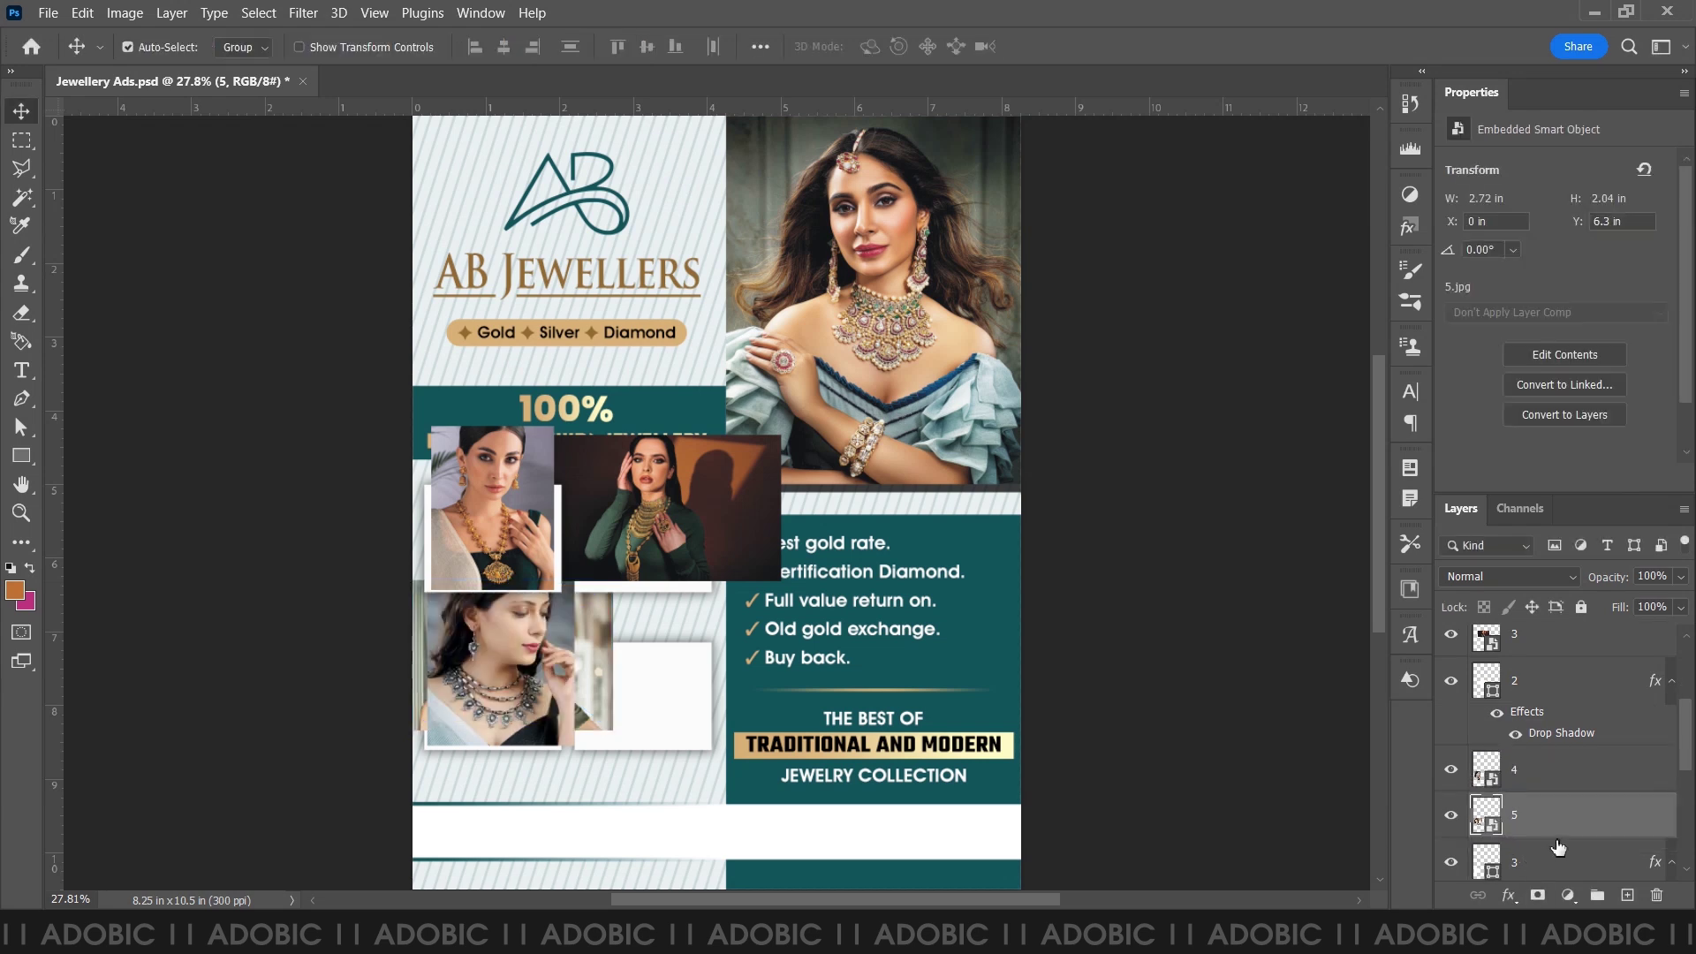
{"action": "scroll", "coordinate": [1564, 804], "scroll_direction": "down", "scroll_amount": 2}
{"action": "scroll", "coordinate": [1517, 751], "scroll_direction": "down", "scroll_amount": 2}
{"action": "scroll", "coordinate": [1509, 773], "scroll_direction": "down", "scroll_amount": 1}
{"action": "scroll", "coordinate": [1499, 799], "scroll_direction": "down", "scroll_amount": 2}
{"action": "left_click_drag", "start_coordinate": [1535, 669], "coordinate": [1522, 669]}
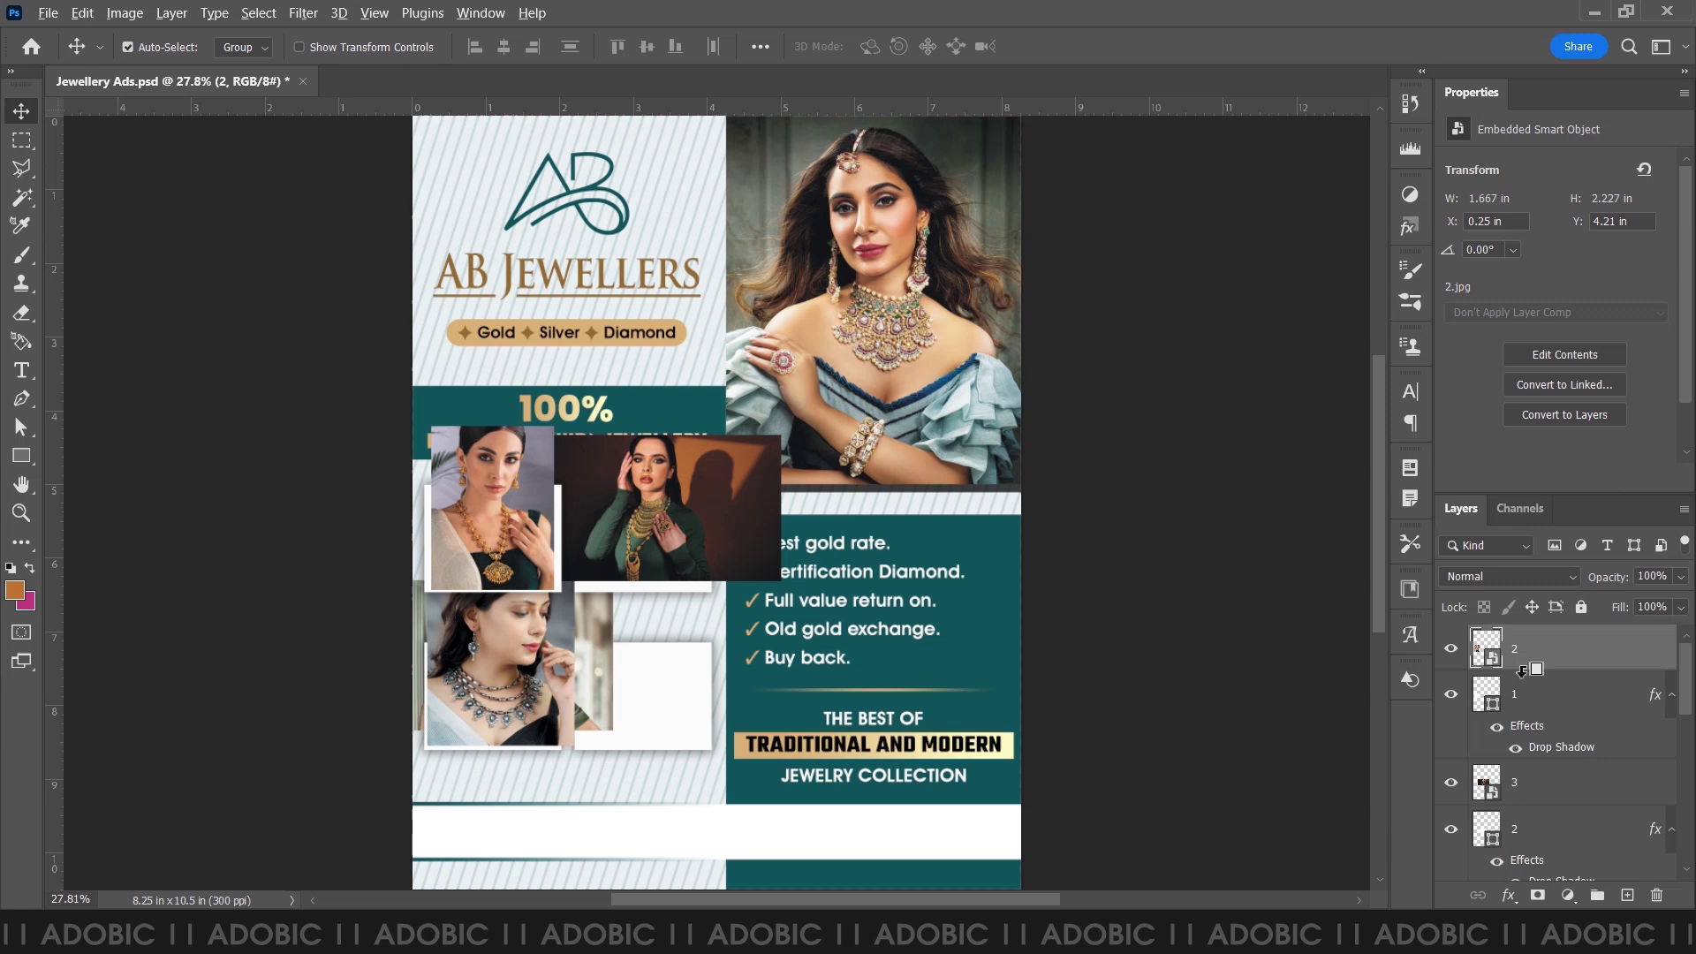
{"action": "left_click", "coordinate": [1521, 669], "text": "alt"}
{"action": "left_click", "coordinate": [1536, 789]}
{"action": "key", "text": "ctrl+plus"}
{"action": "key", "text": "ctrl+plus"}
{"action": "key", "text": "ctrl+plus"}
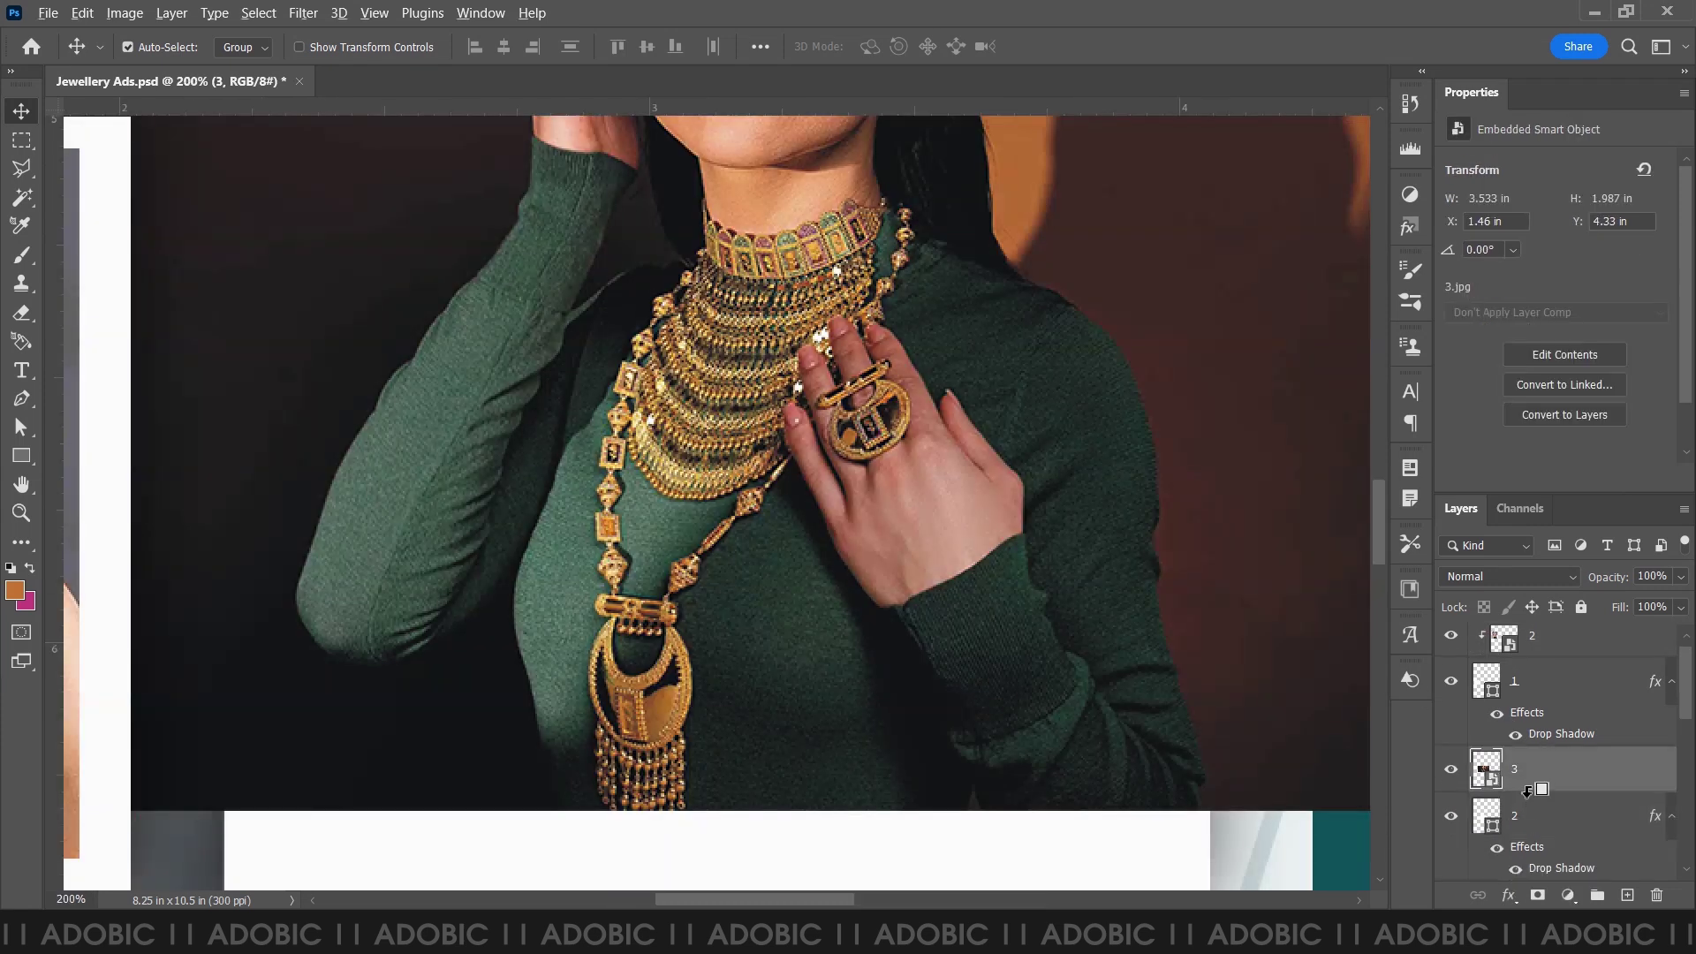
- Clip photos 3, 4 and 5 into their white drop-shadow boxes
{"action": "left_click", "coordinate": [1529, 789], "text": "alt"}
{"action": "scroll", "coordinate": [848, 676], "scroll_direction": "down", "scroll_amount": 1}
{"action": "scroll", "coordinate": [848, 677], "scroll_direction": "down", "scroll_amount": 1}
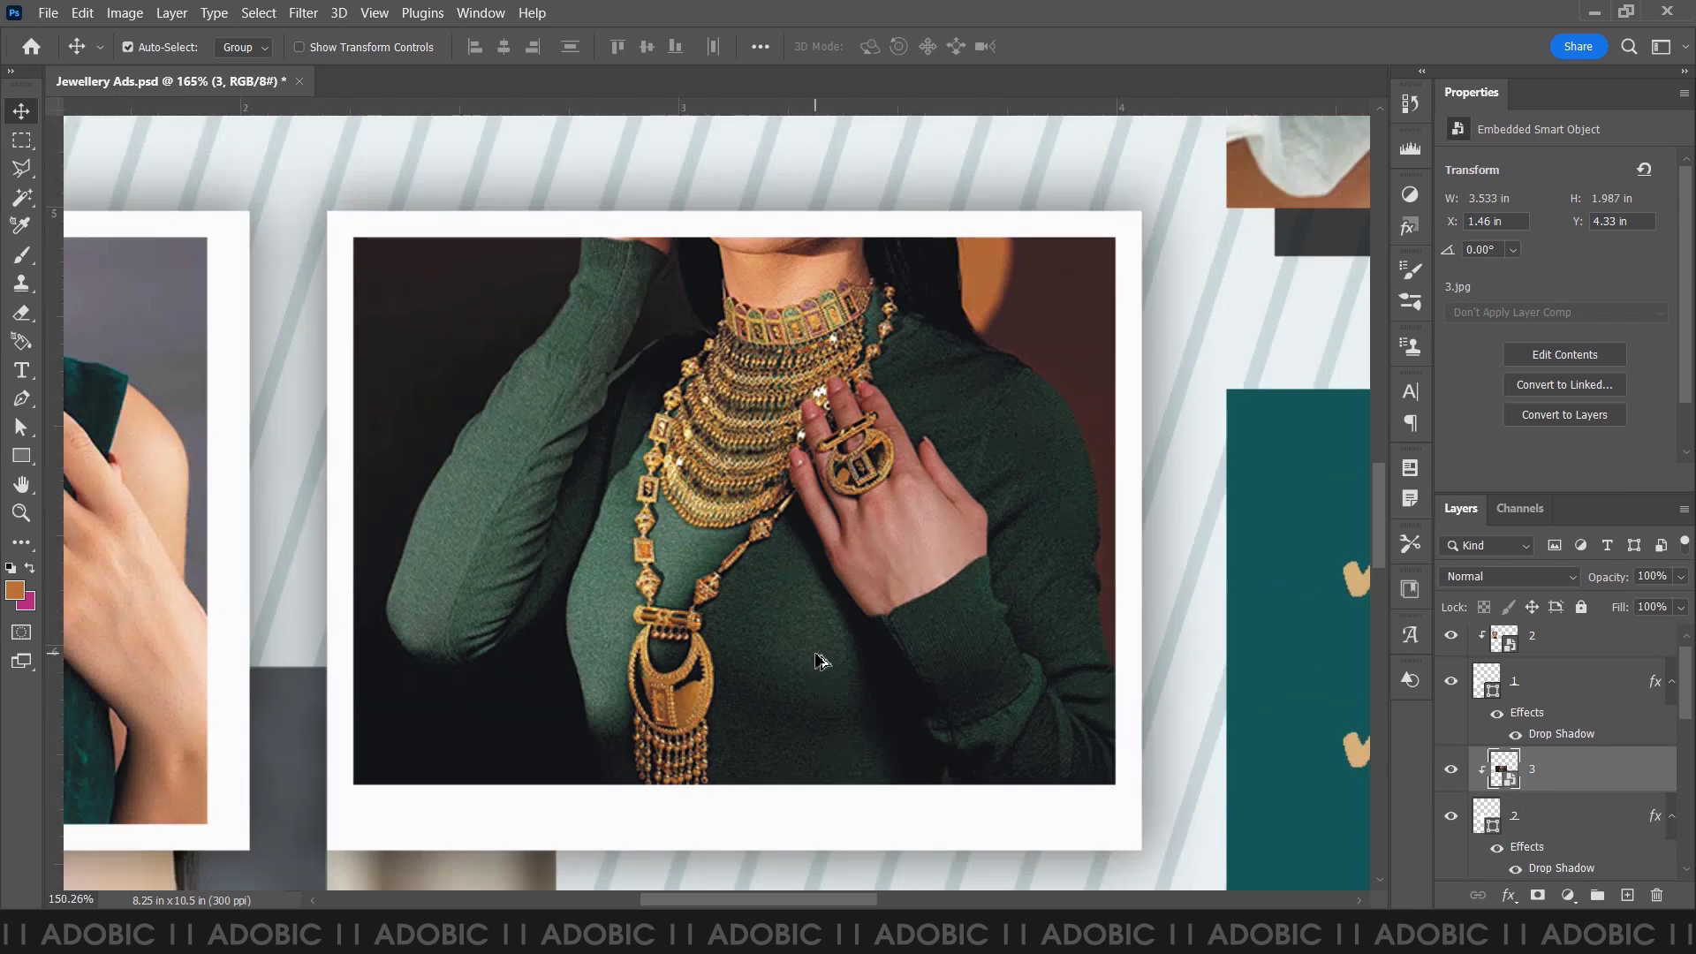
{"action": "scroll", "coordinate": [848, 677], "scroll_direction": "down", "scroll_amount": 1}
{"action": "left_click_drag", "start_coordinate": [889, 642], "coordinate": [1026, 389]}
{"action": "scroll", "coordinate": [1541, 784], "scroll_direction": "down", "scroll_amount": 1}
{"action": "scroll", "coordinate": [1542, 783], "scroll_direction": "down", "scroll_amount": 1}
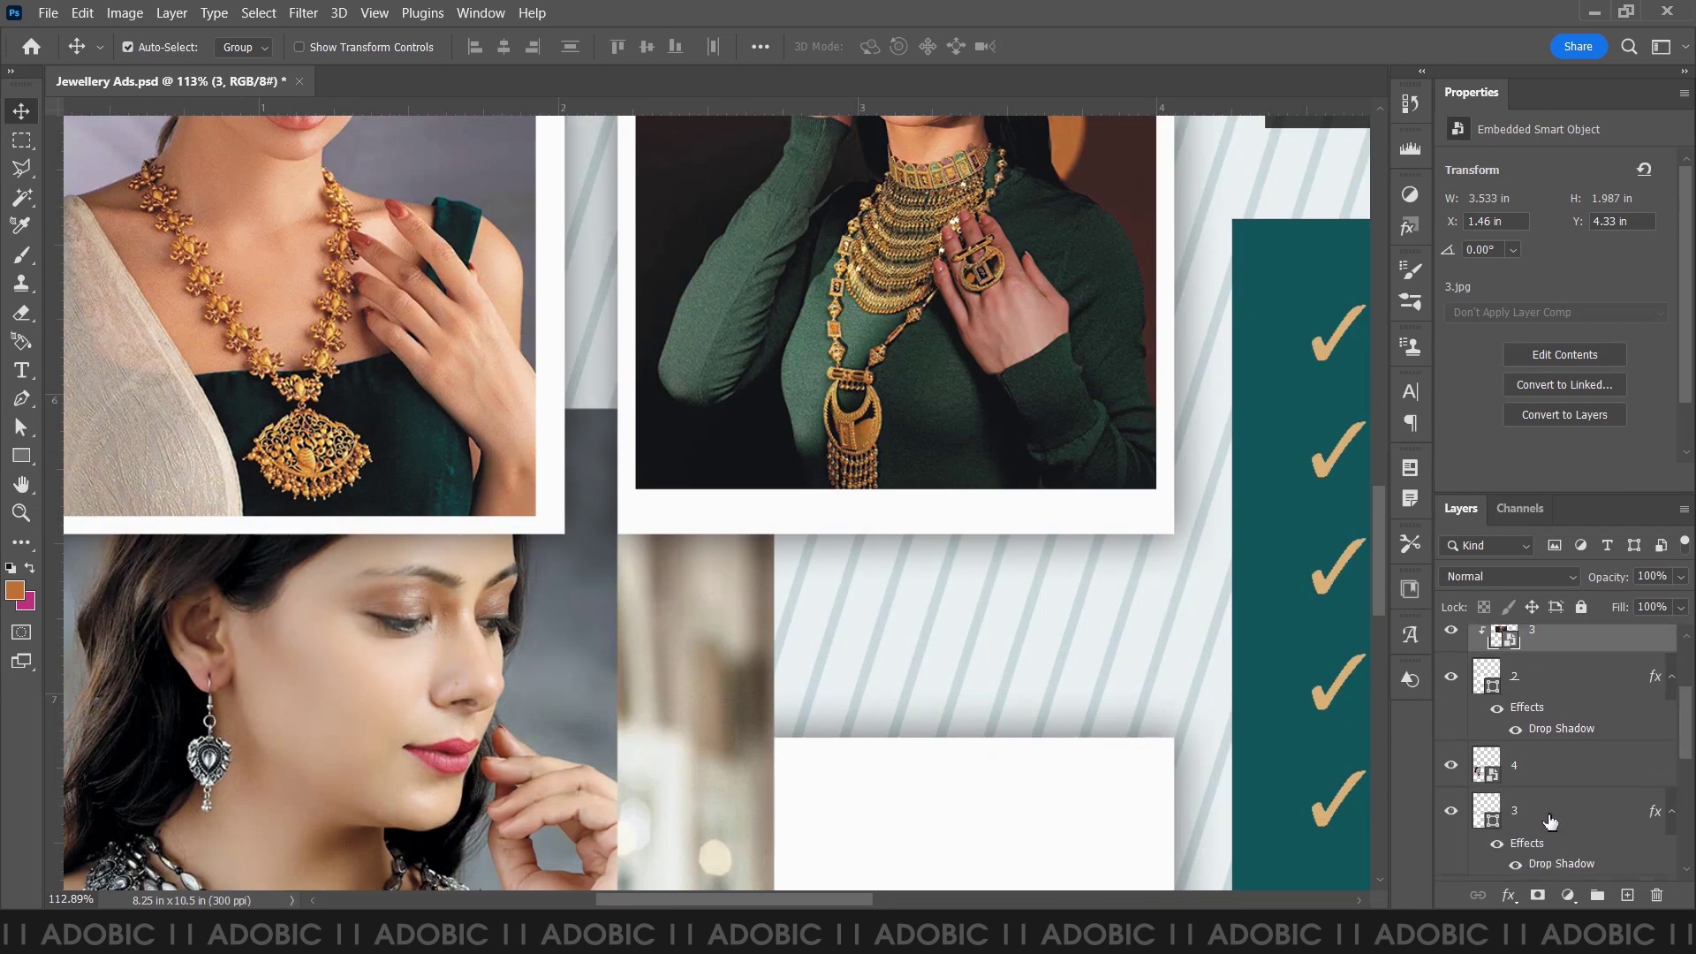
{"action": "scroll", "coordinate": [1542, 784], "scroll_direction": "down", "scroll_amount": 1}
{"action": "left_click", "coordinate": [1542, 784]}
{"action": "left_click", "coordinate": [1538, 789], "text": "alt"}
{"action": "scroll", "coordinate": [1538, 789], "scroll_direction": "down", "scroll_amount": 2}
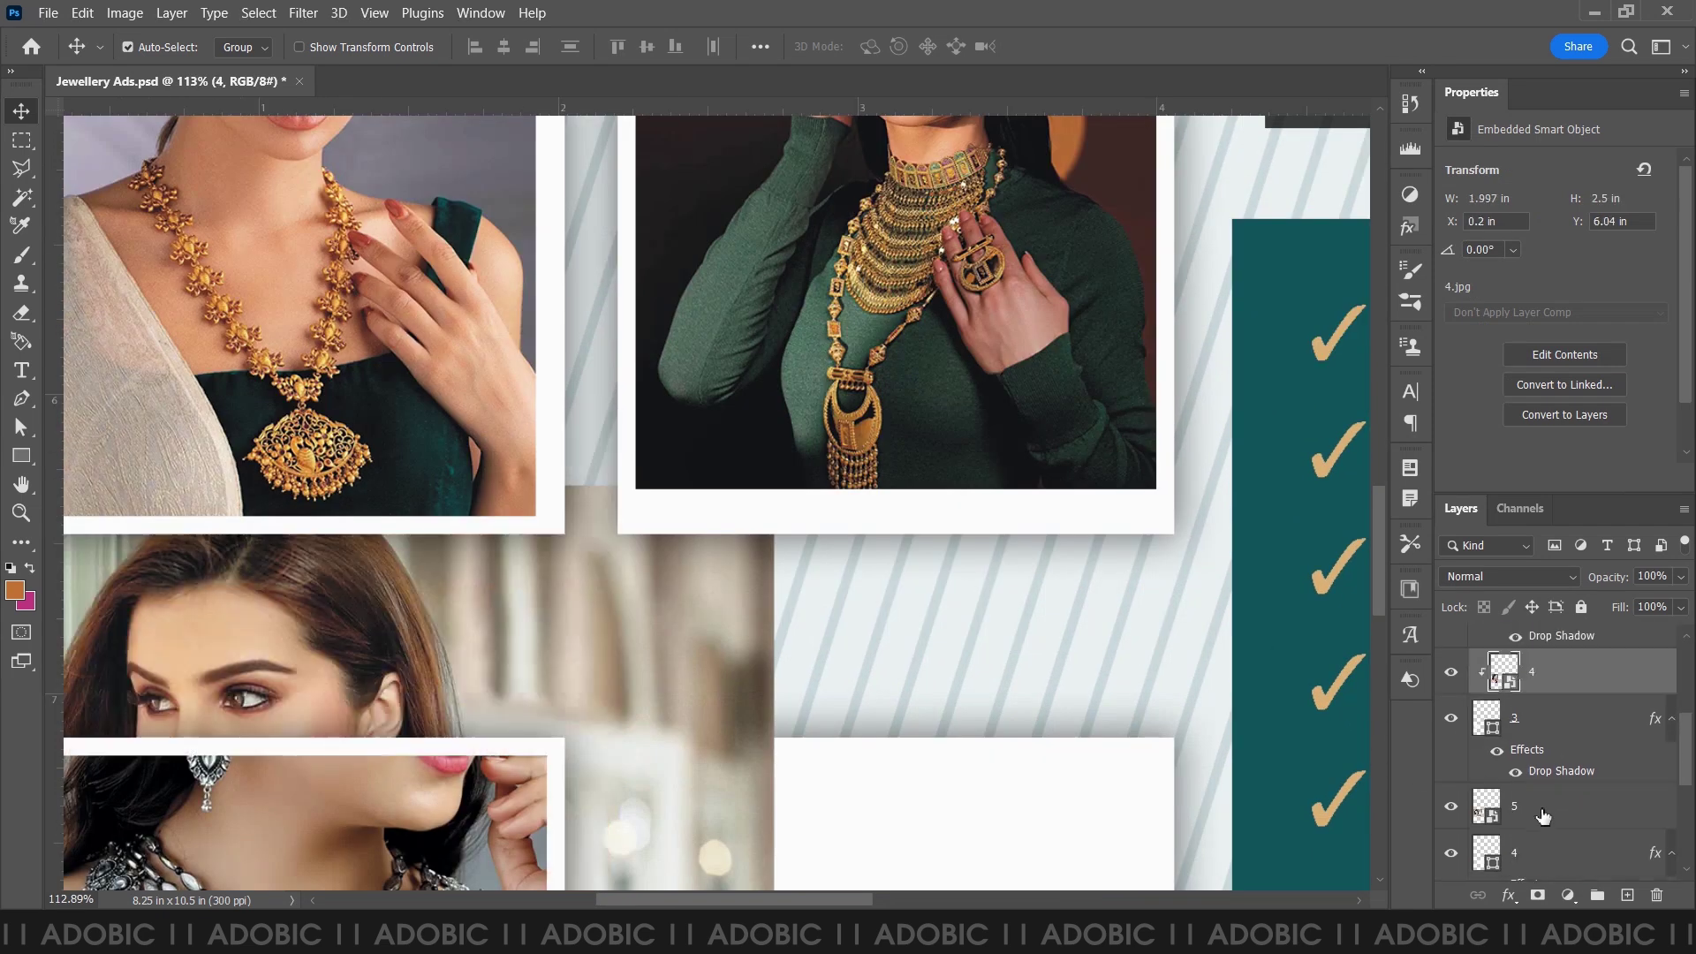
{"action": "left_click", "coordinate": [1529, 808]}
- Enlarge top-left photo 2 to fill its frame and nudge it up slightly
{"action": "scroll", "coordinate": [1528, 778], "scroll_direction": "up", "scroll_amount": 2}
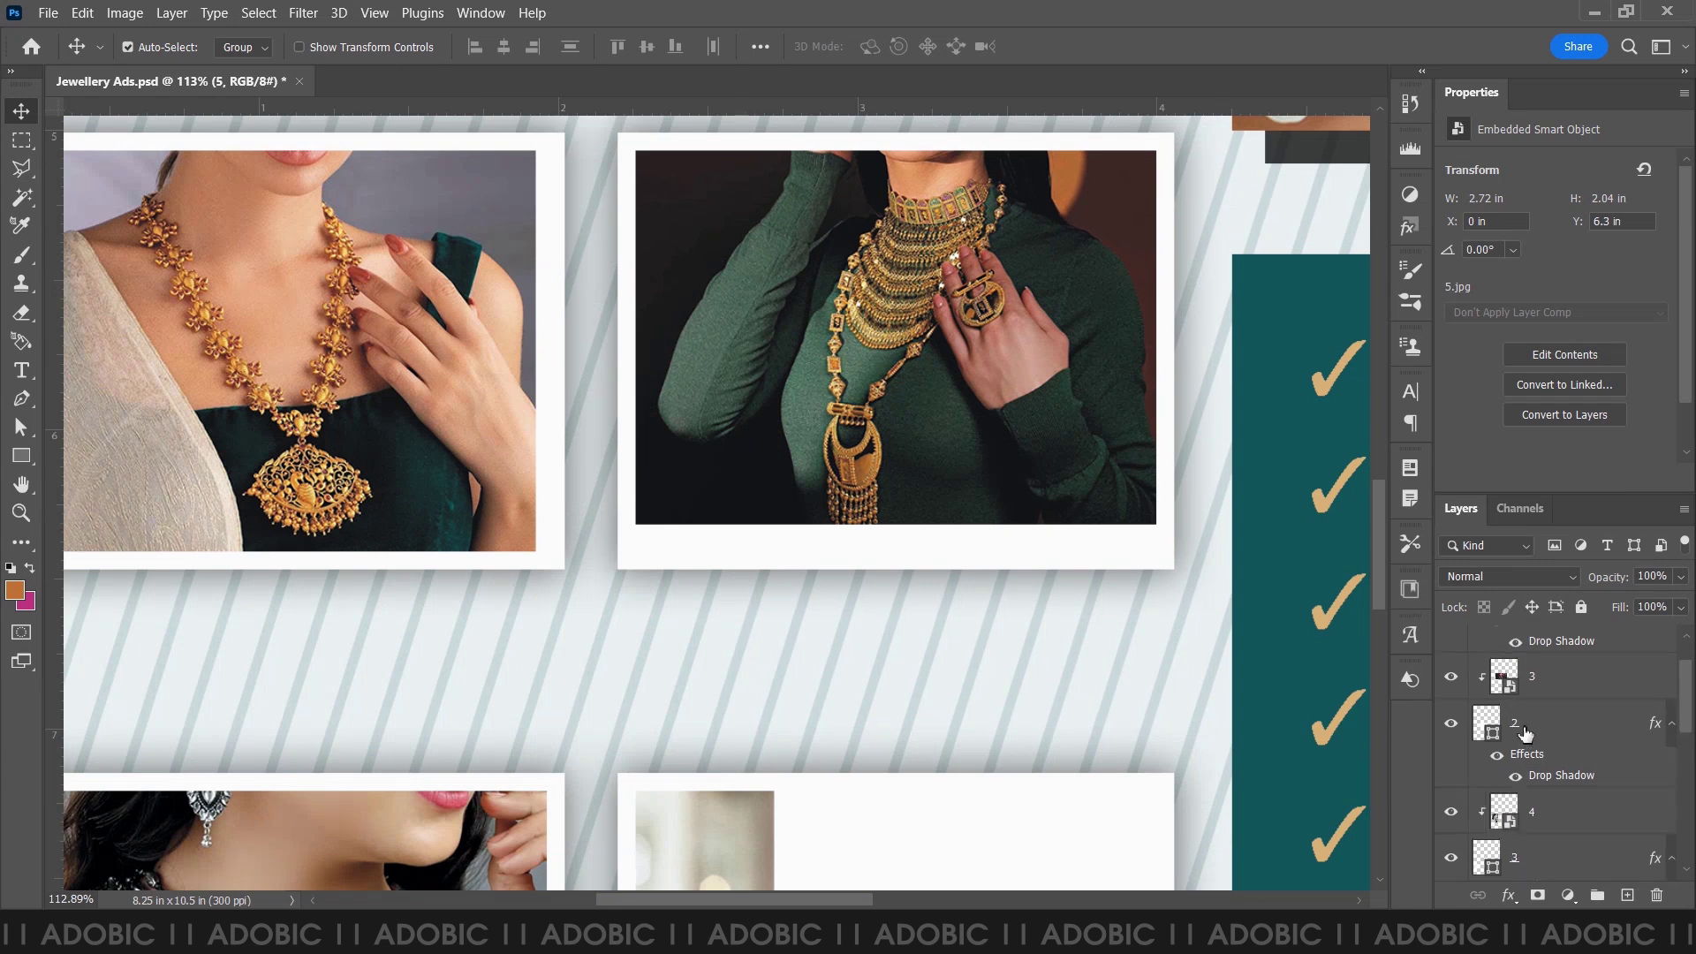
{"action": "scroll", "coordinate": [1529, 751], "scroll_direction": "up", "scroll_amount": 2}
{"action": "left_click", "coordinate": [1546, 658]}
{"action": "scroll", "coordinate": [833, 589], "scroll_direction": "down", "scroll_amount": 1}
{"action": "scroll", "coordinate": [833, 589], "scroll_direction": "down", "scroll_amount": 1}
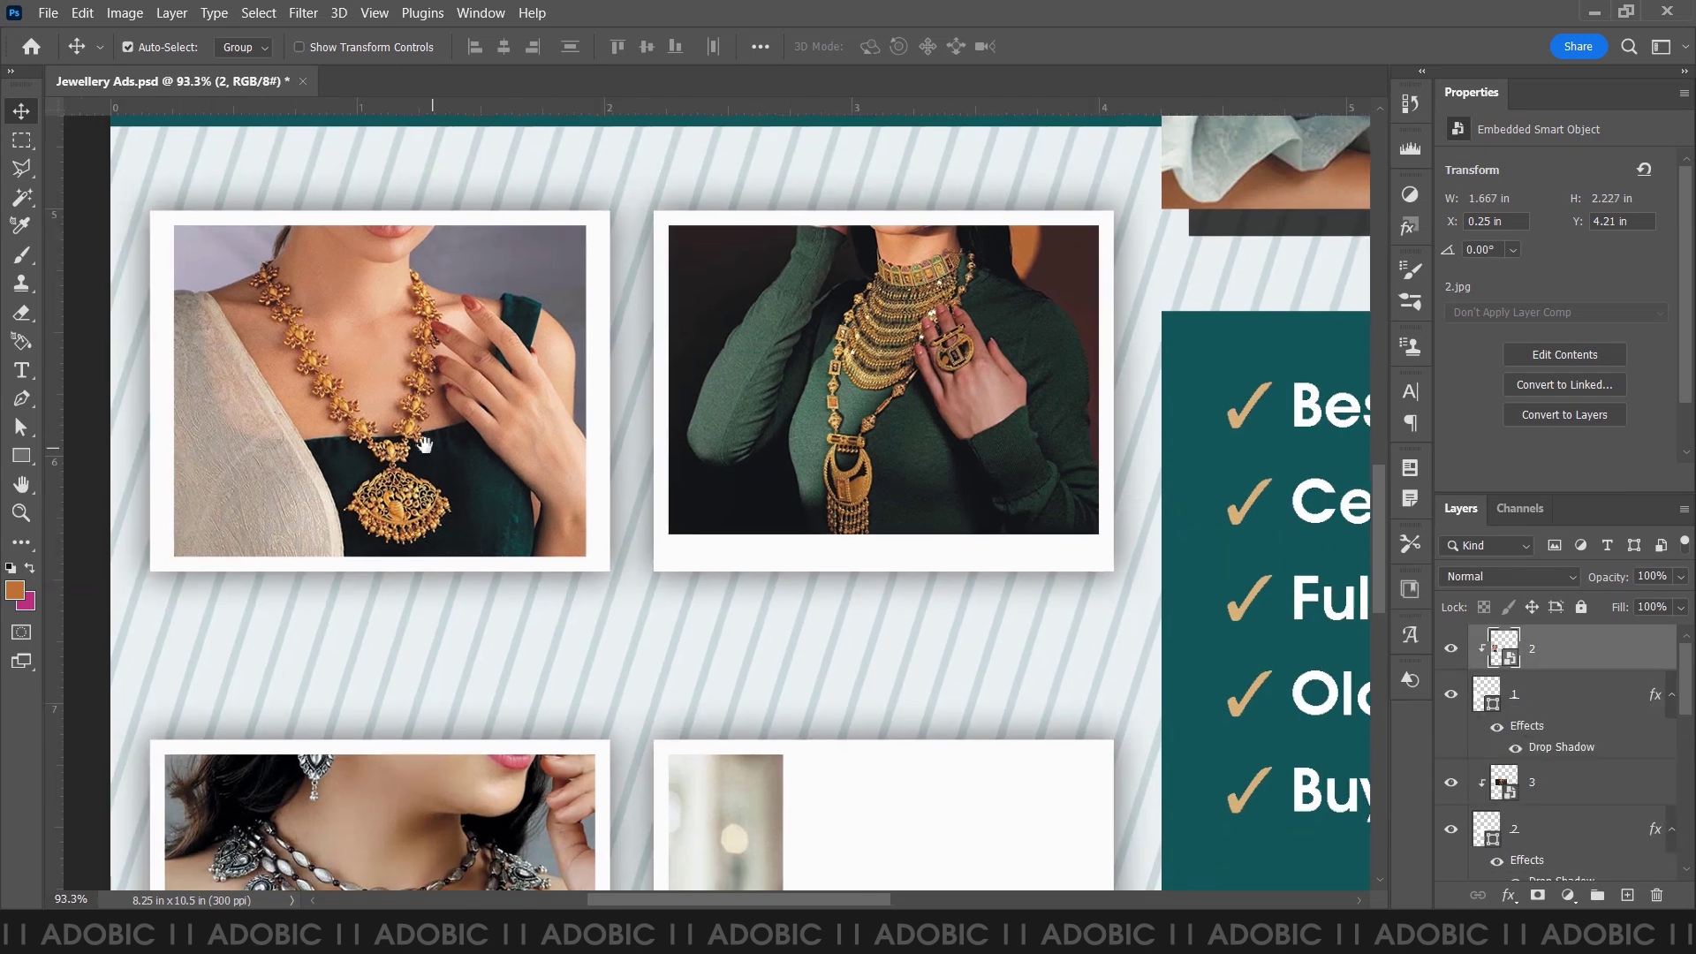
{"action": "key", "text": "ctrl+t"}
{"action": "left_click_drag", "start_coordinate": [589, 564], "coordinate": [616, 604]}
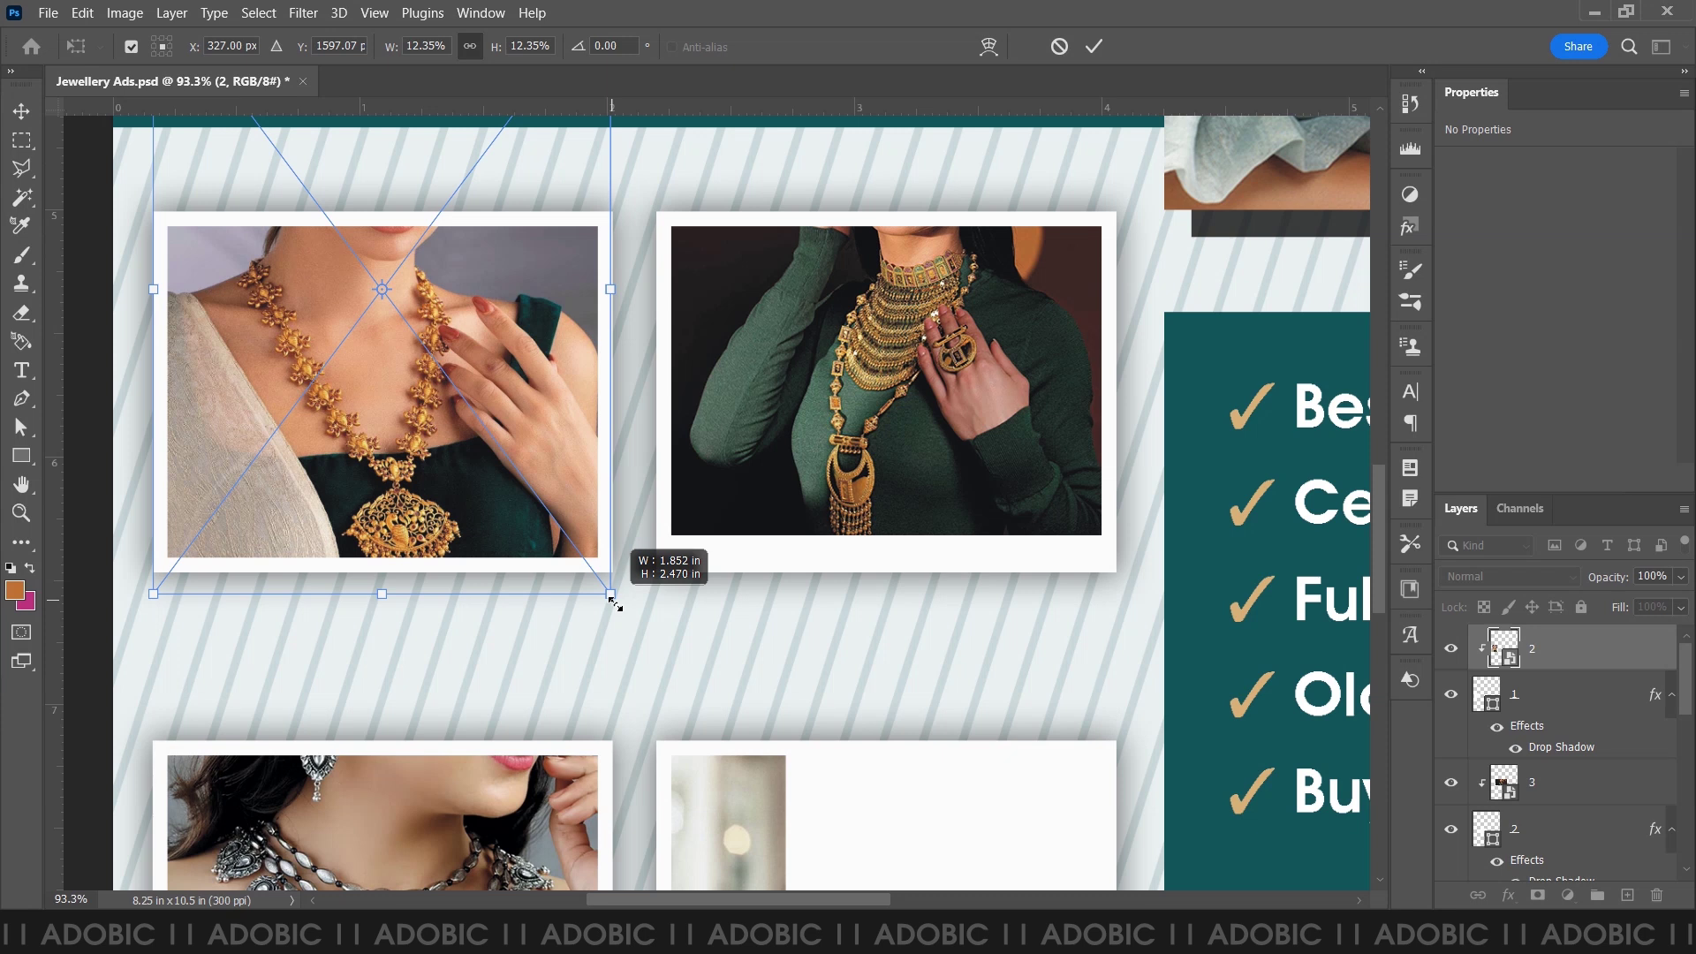
{"action": "key", "text": "Return"}
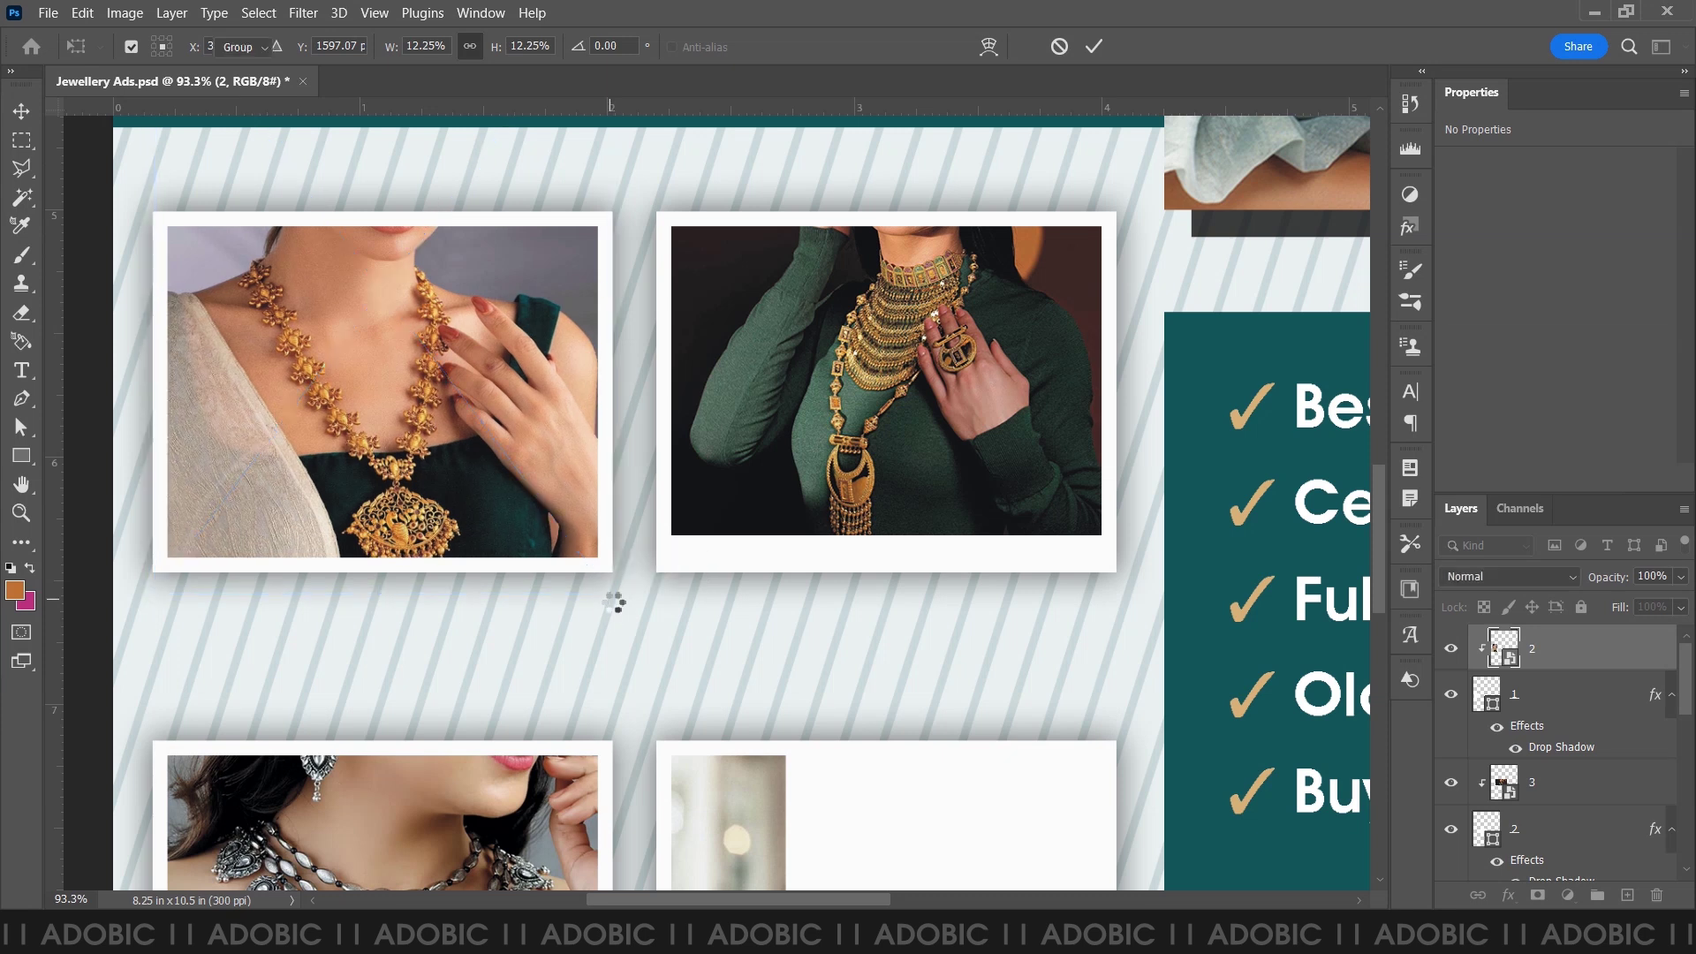
{"action": "key", "text": "Up"}
{"action": "key", "text": "Up"}
{"action": "key", "text": "Up"}
{"action": "key", "text": "Up"}
{"action": "key", "text": "Up"}
{"action": "key", "text": "Up"}
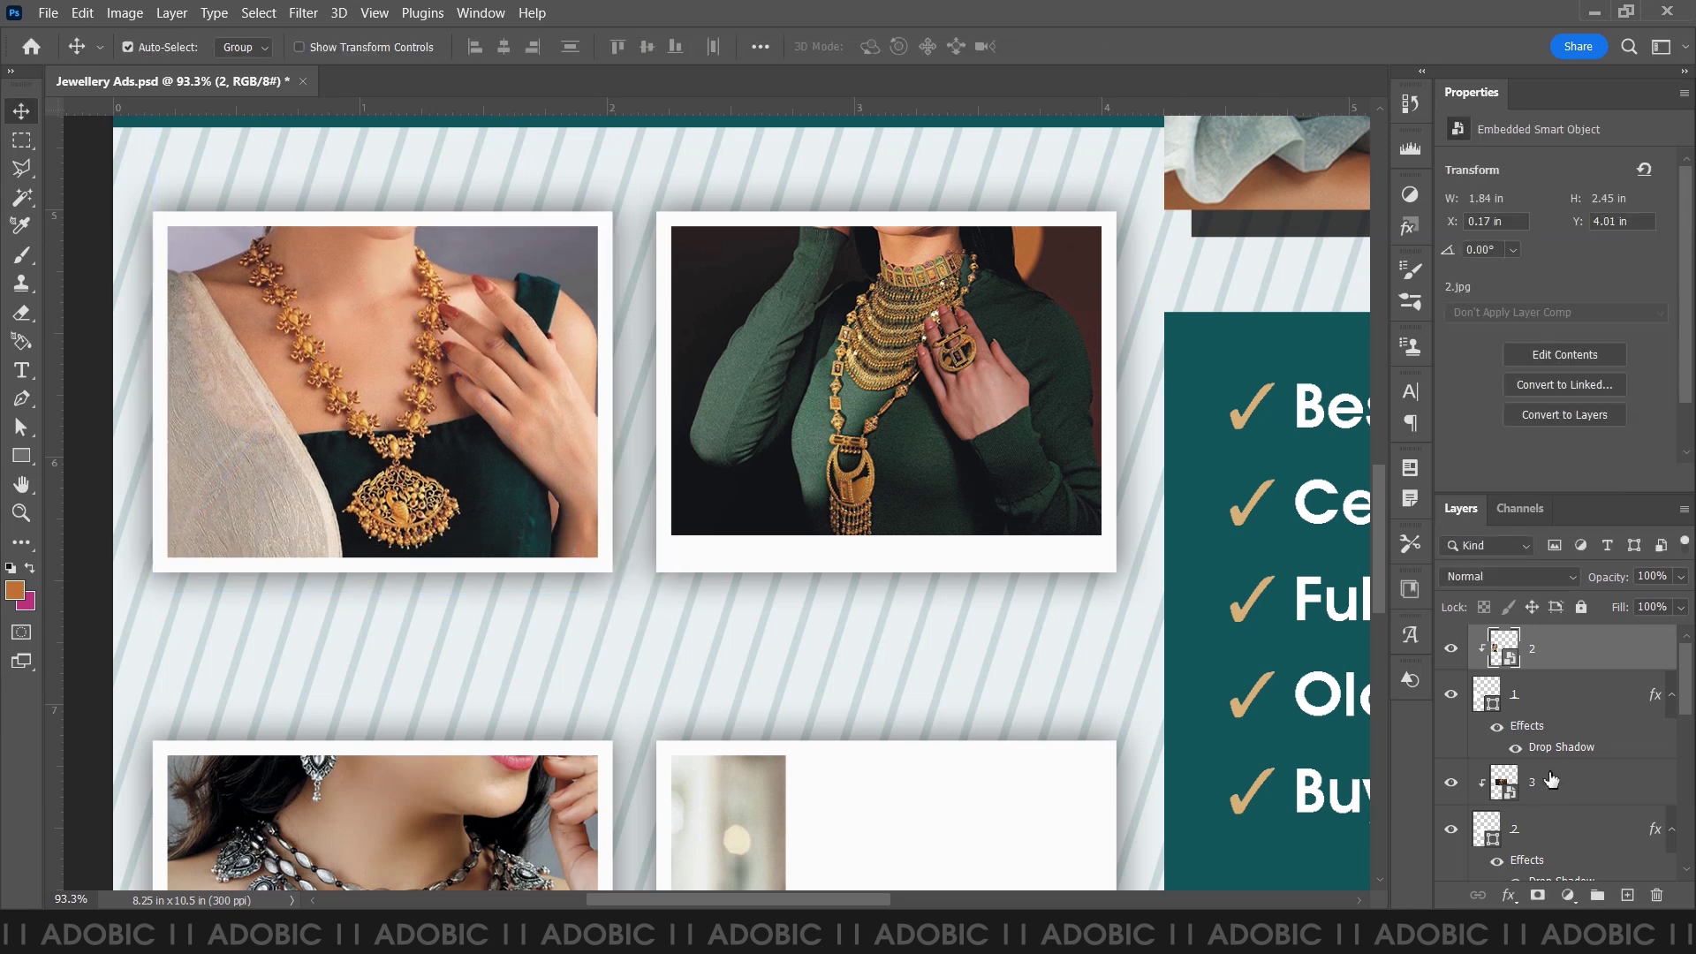
- Enlarge green-outfit photo 3 to 3.9 × 2.193 in to fill its top-right frame
{"action": "left_click", "coordinate": [1551, 780]}
{"action": "key", "text": "ctrl+t"}
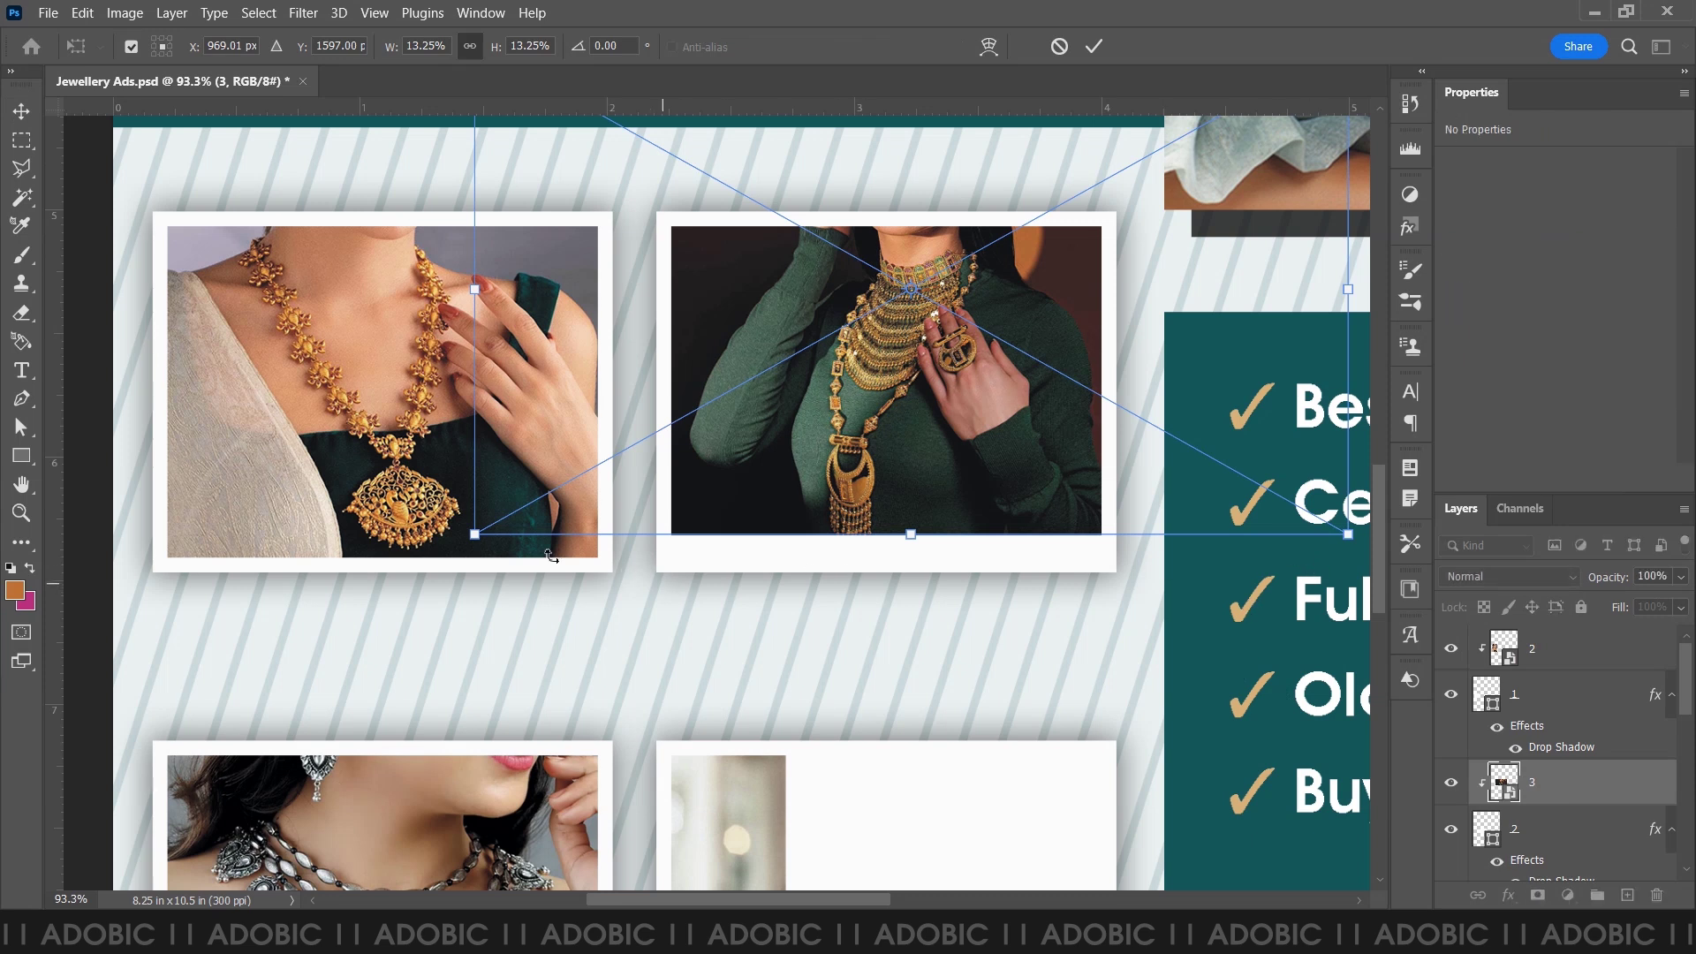
{"action": "left_click_drag", "start_coordinate": [482, 542], "coordinate": [439, 579]}
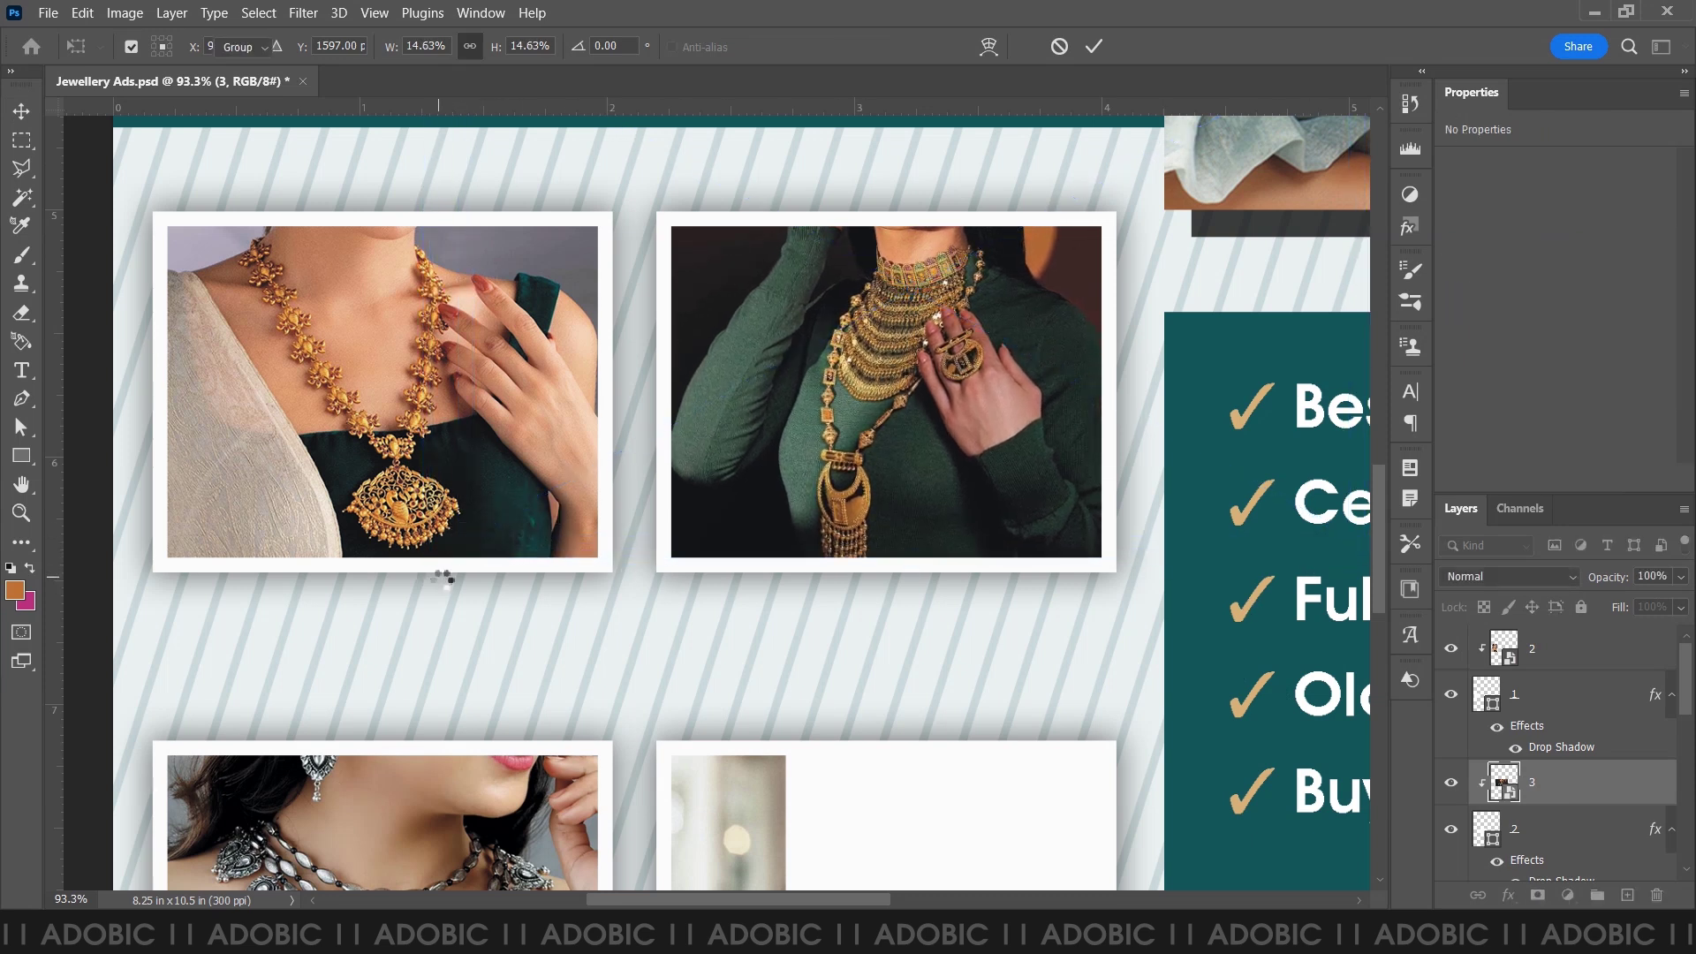
{"action": "key", "text": "Return"}
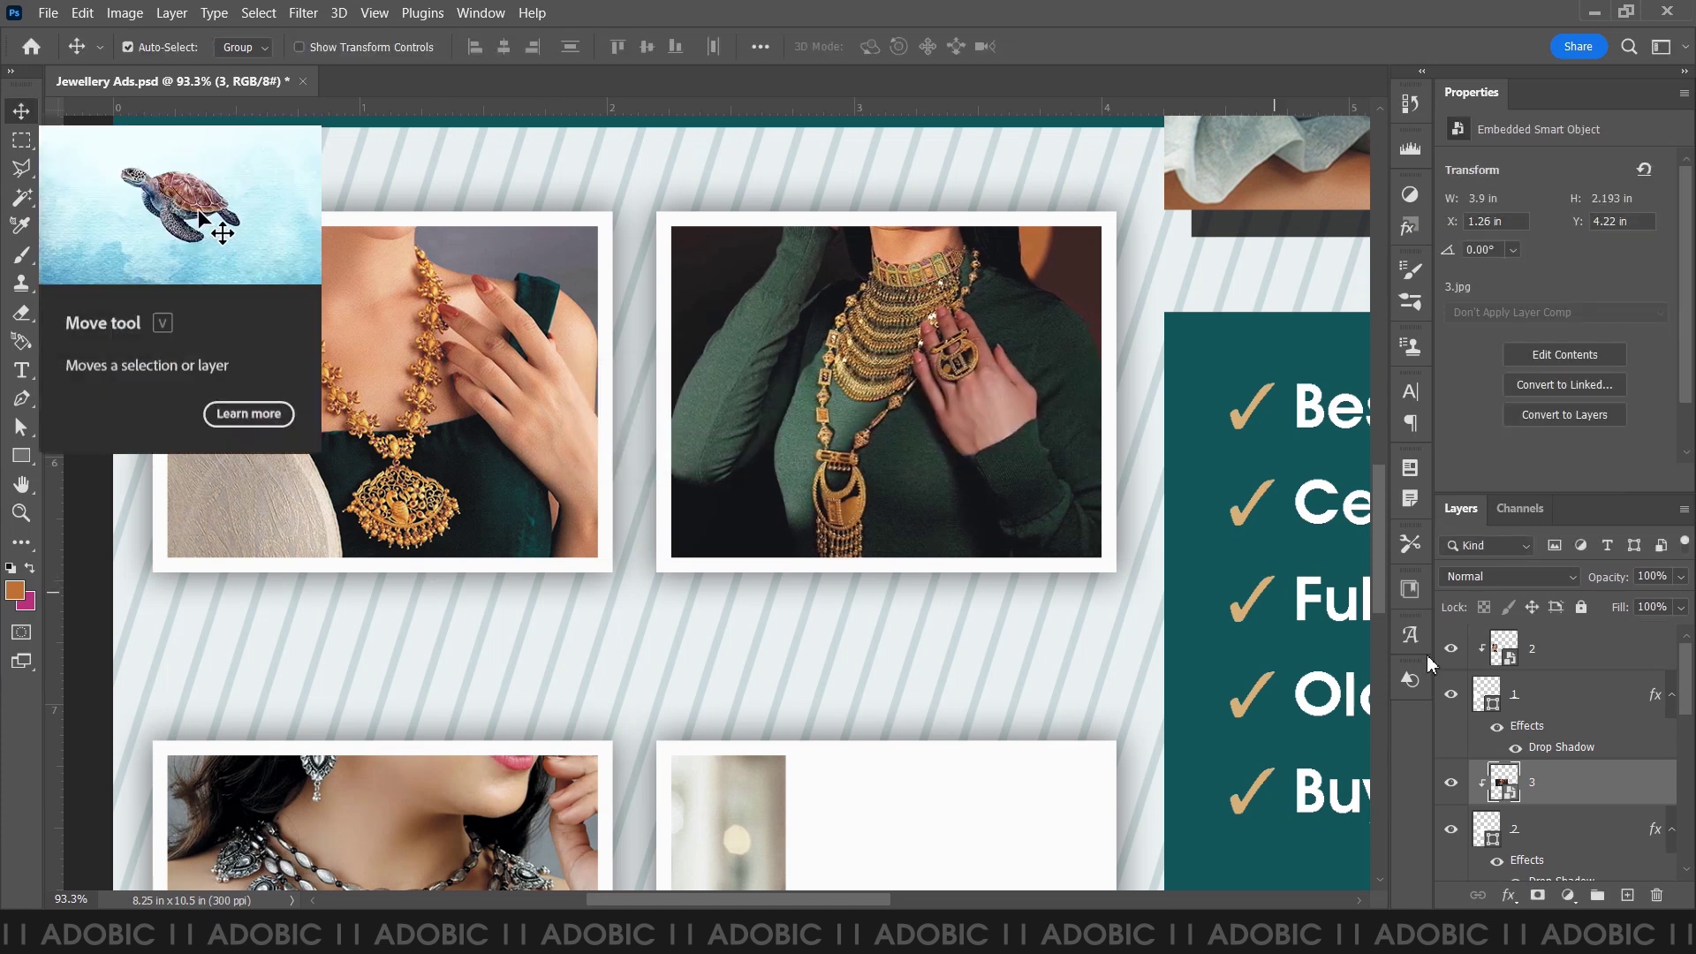
- Shrink photo 4 slightly within its frame and nudge it down
{"action": "scroll", "coordinate": [1537, 771], "scroll_direction": "down", "scroll_amount": 2}
{"action": "left_click", "coordinate": [1560, 835]}
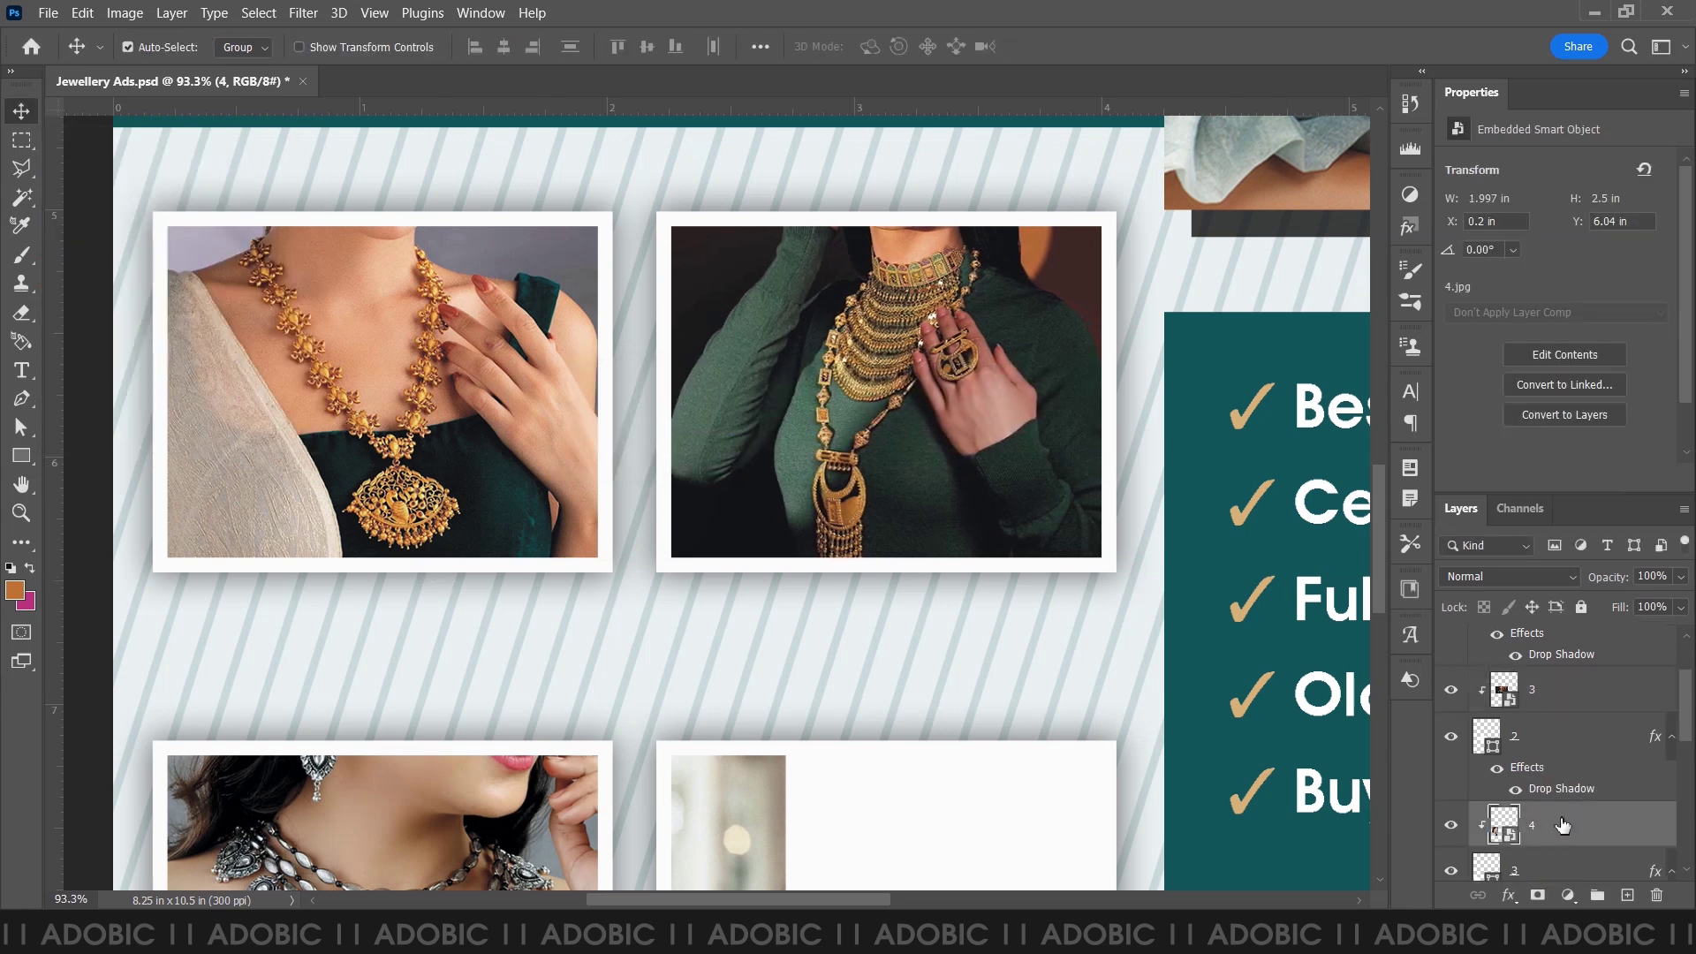
{"action": "scroll", "coordinate": [1552, 825], "scroll_direction": "down", "scroll_amount": 1}
{"action": "scroll", "coordinate": [870, 609], "scroll_direction": "down", "scroll_amount": 3}
{"action": "key", "text": "ctrl+t"}
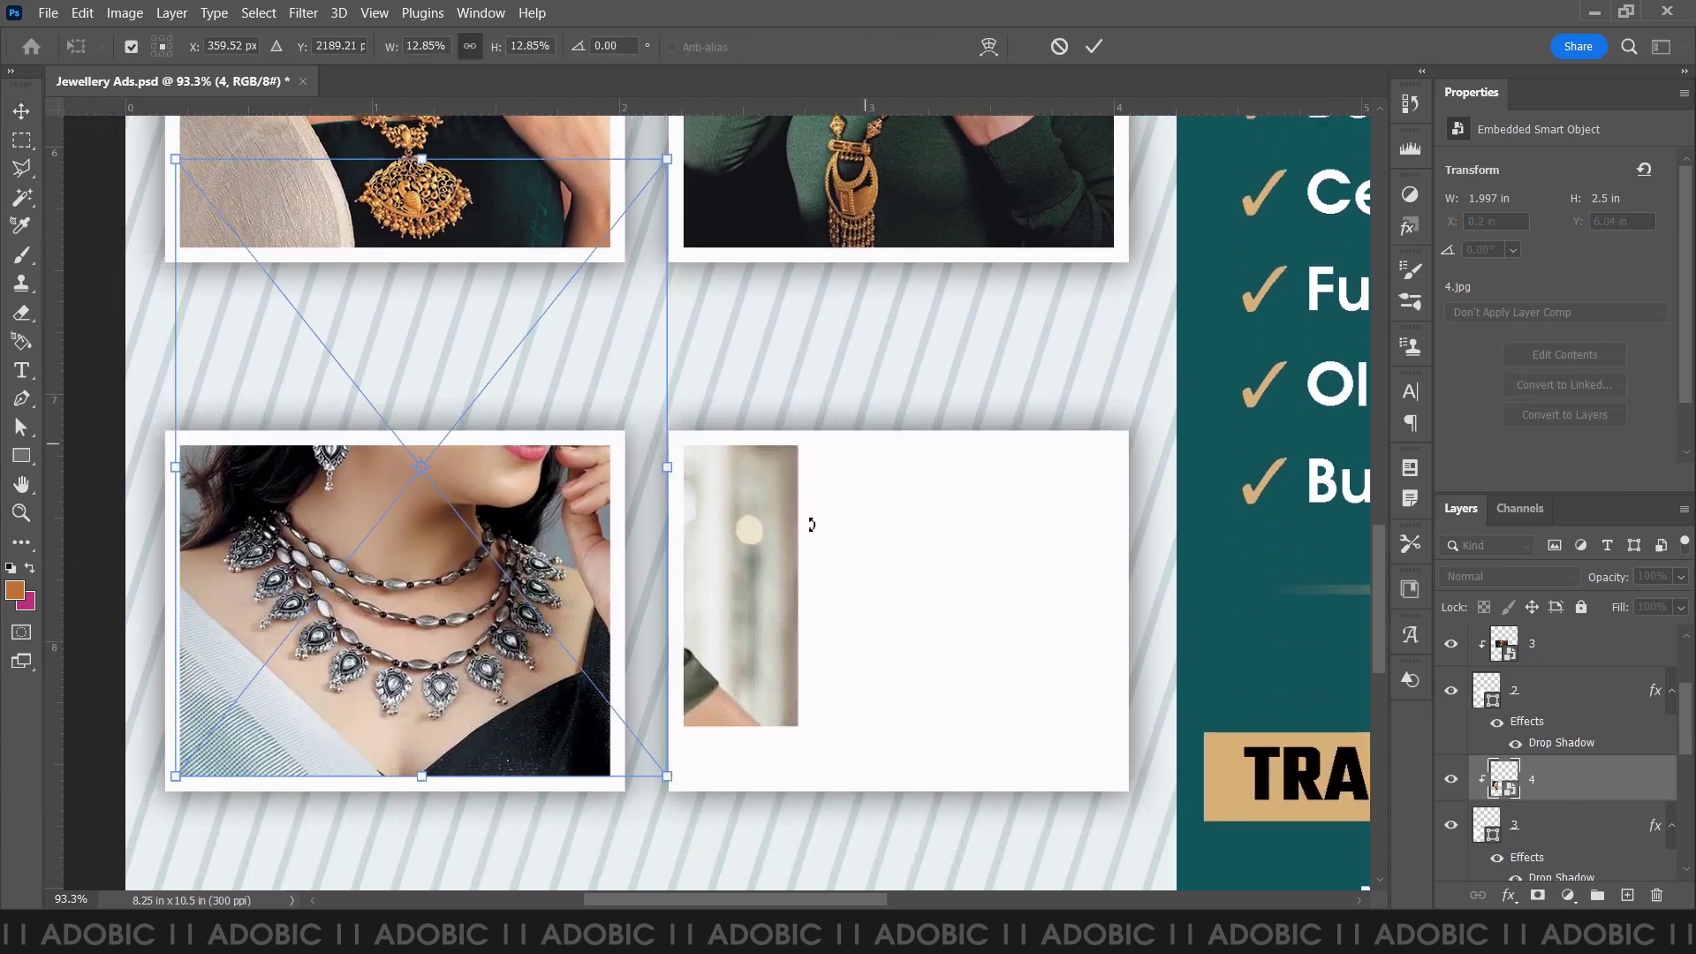
{"action": "left_click_drag", "start_coordinate": [669, 165], "coordinate": [589, 204]}
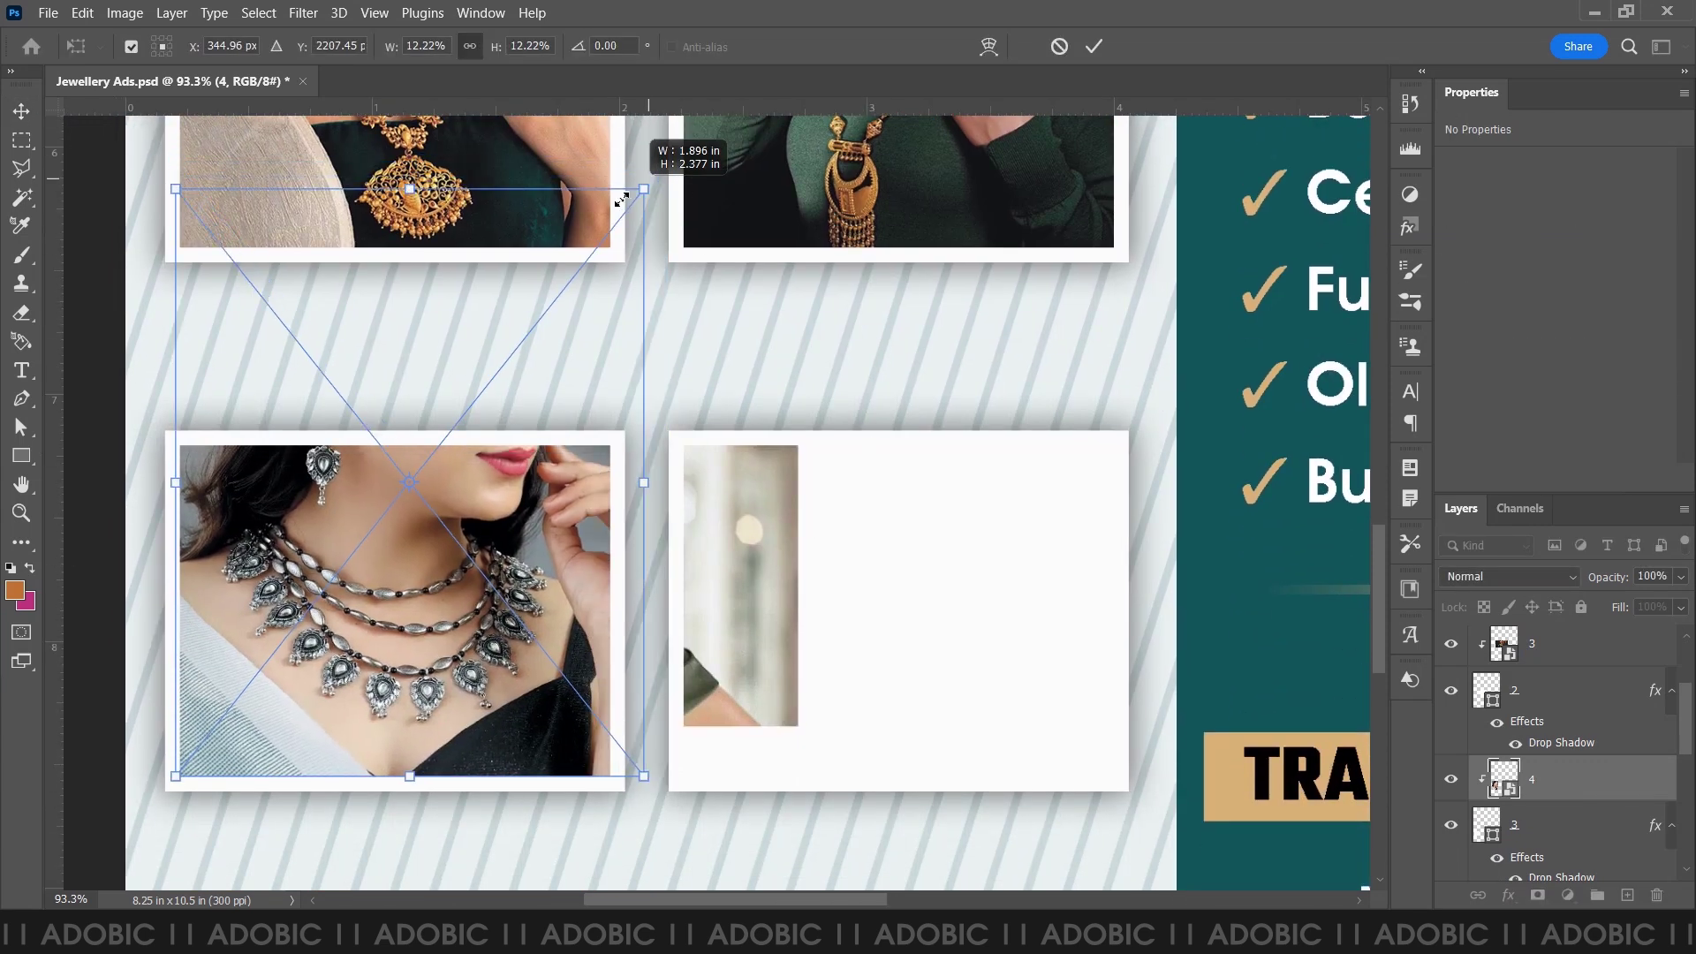
{"action": "key", "text": "shift+Down"}
{"action": "key", "text": "shift+Down"}
{"action": "key", "text": "Down"}
{"action": "key", "text": "Down"}
{"action": "key", "text": "Down"}
{"action": "key", "text": "Down"}
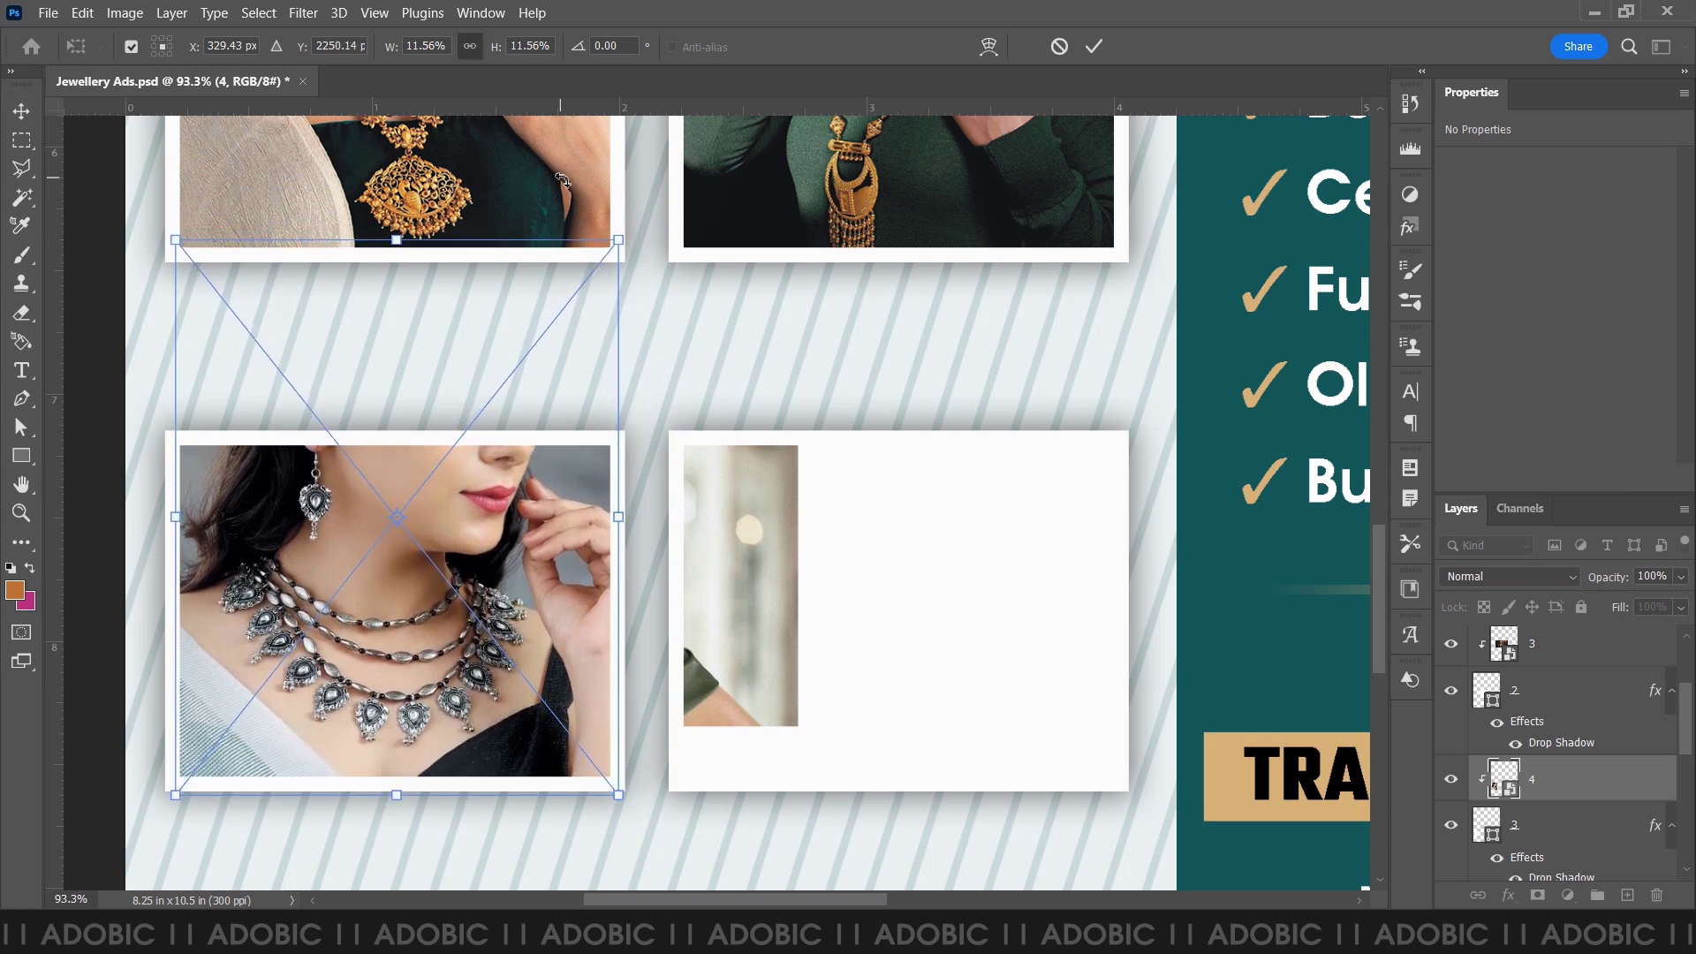
{"action": "key", "text": "Return"}
- Move the emerald-necklace portrait into the bottom-right frame, scaled to 3.373 × 2.53 in
{"action": "left_click", "coordinate": [1545, 659]}
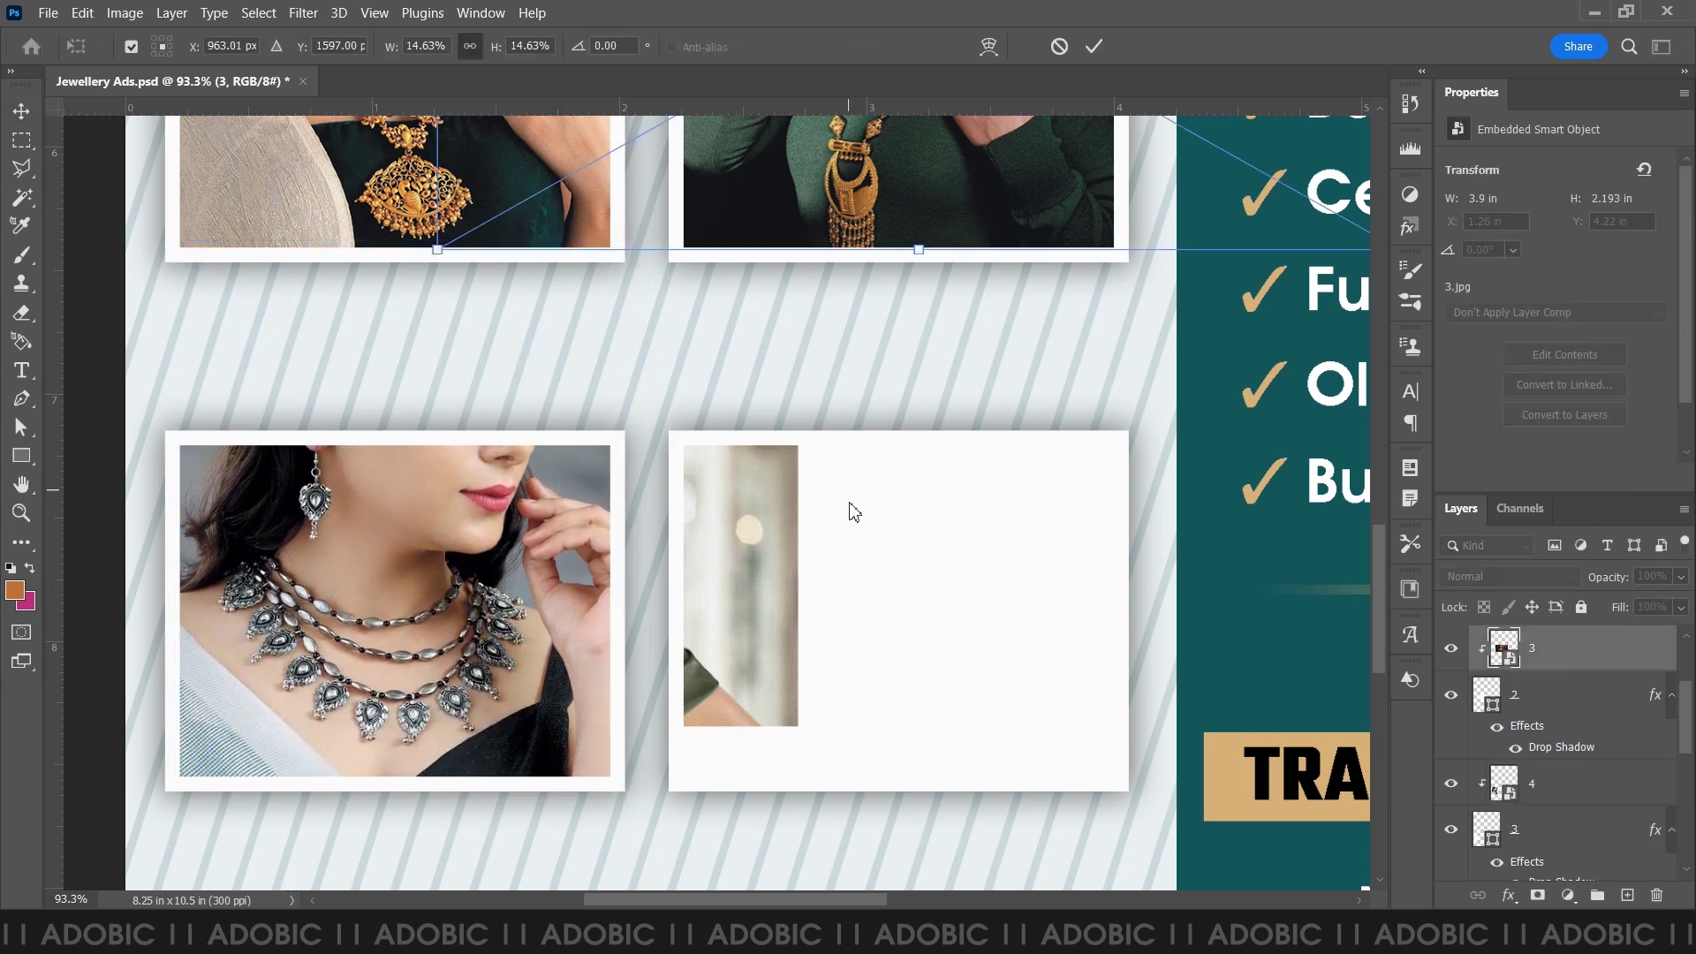
{"action": "scroll", "coordinate": [1552, 828], "scroll_direction": "down", "scroll_amount": 1}
{"action": "scroll", "coordinate": [1552, 828], "scroll_direction": "down", "scroll_amount": 1}
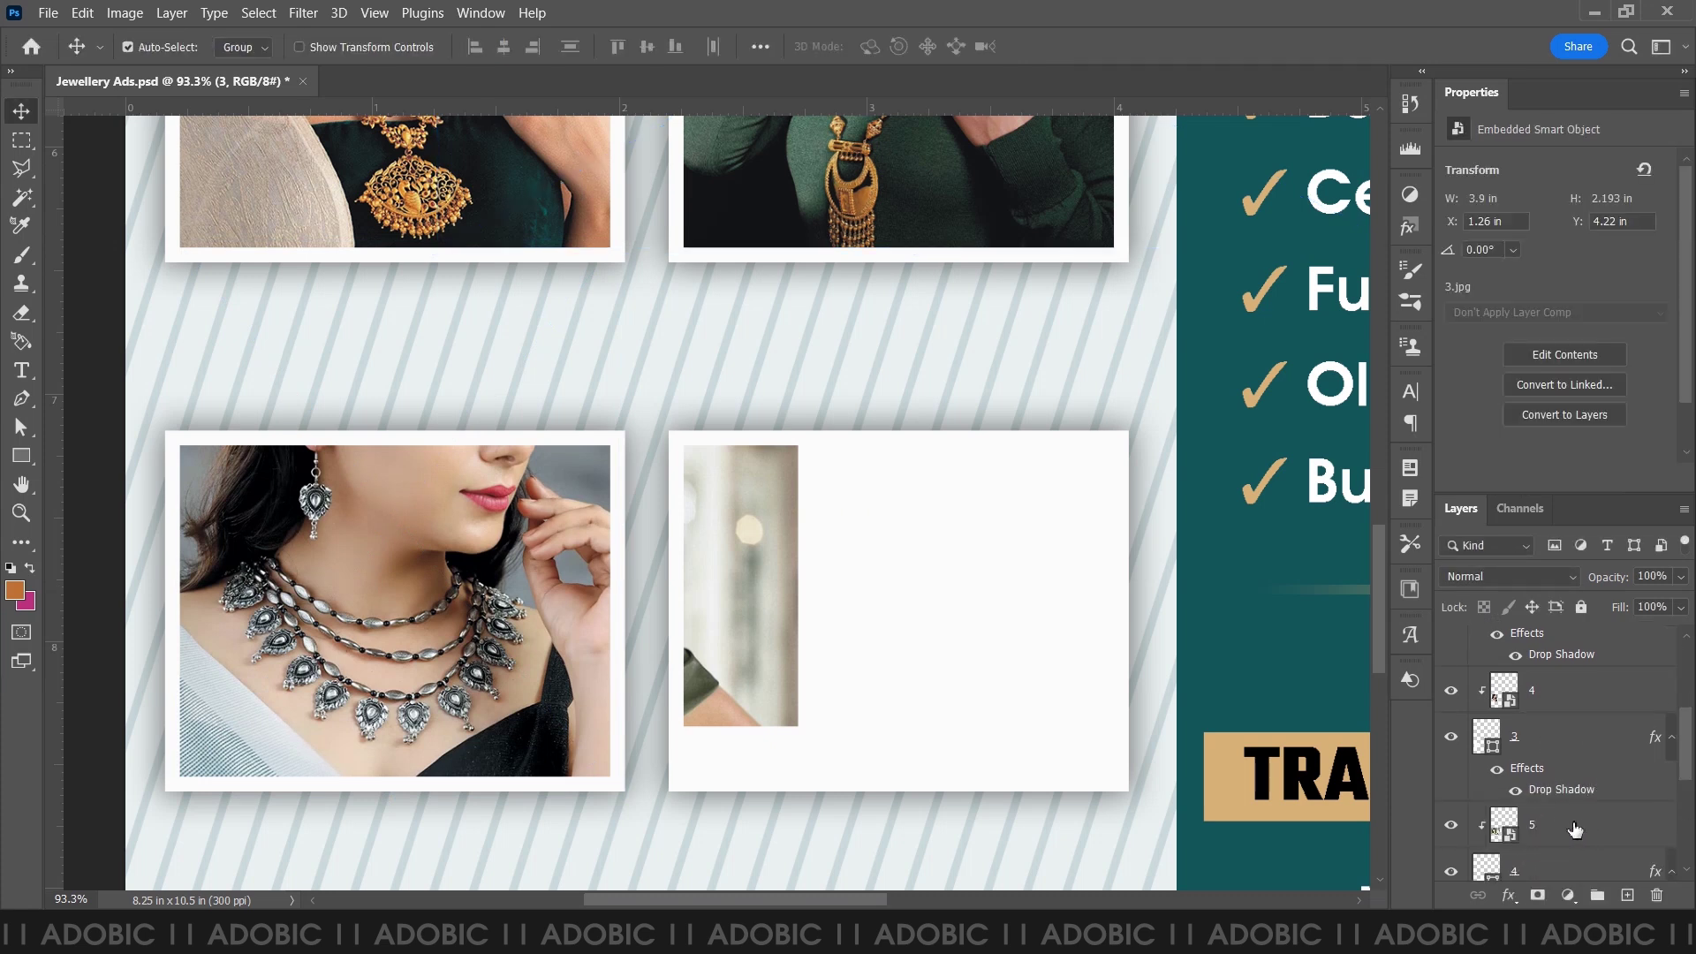
{"action": "left_click", "coordinate": [1552, 828]}
{"action": "key", "text": "ctrl+t"}
{"action": "left_click_drag", "start_coordinate": [659, 585], "coordinate": [662, 591]}
{"action": "left_click_drag", "start_coordinate": [820, 614], "coordinate": [1296, 666]}
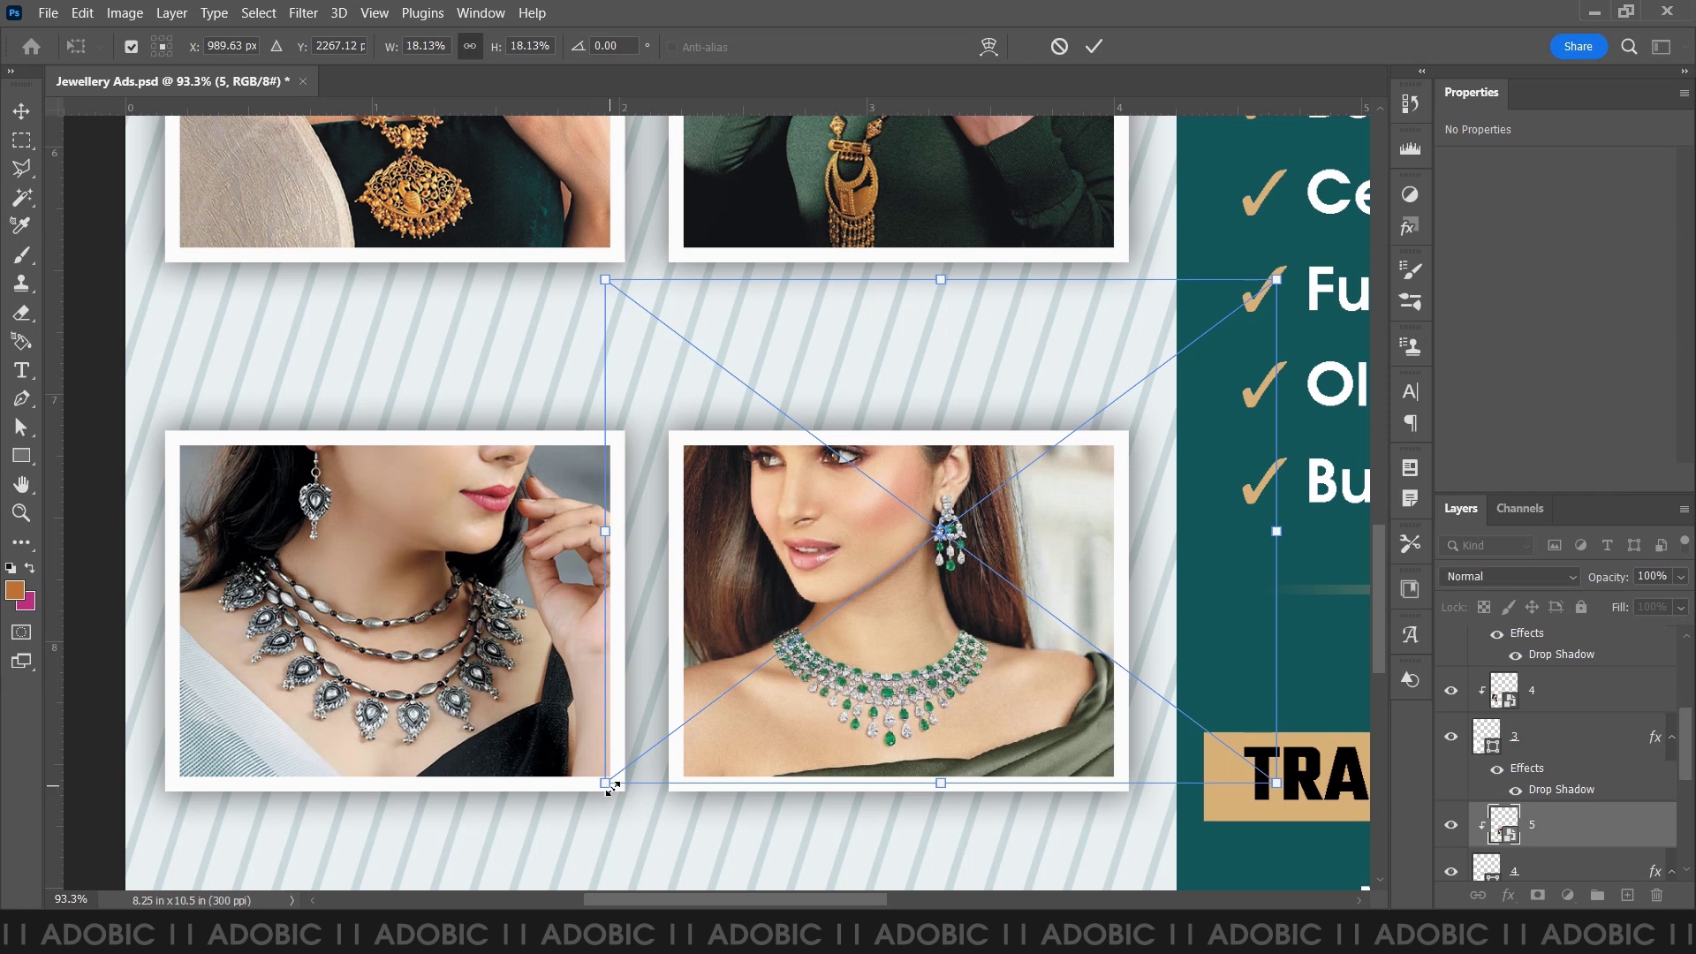
{"action": "left_click_drag", "start_coordinate": [605, 783], "coordinate": [539, 832]}
{"action": "left_click_drag", "start_coordinate": [944, 698], "coordinate": [950, 645]}
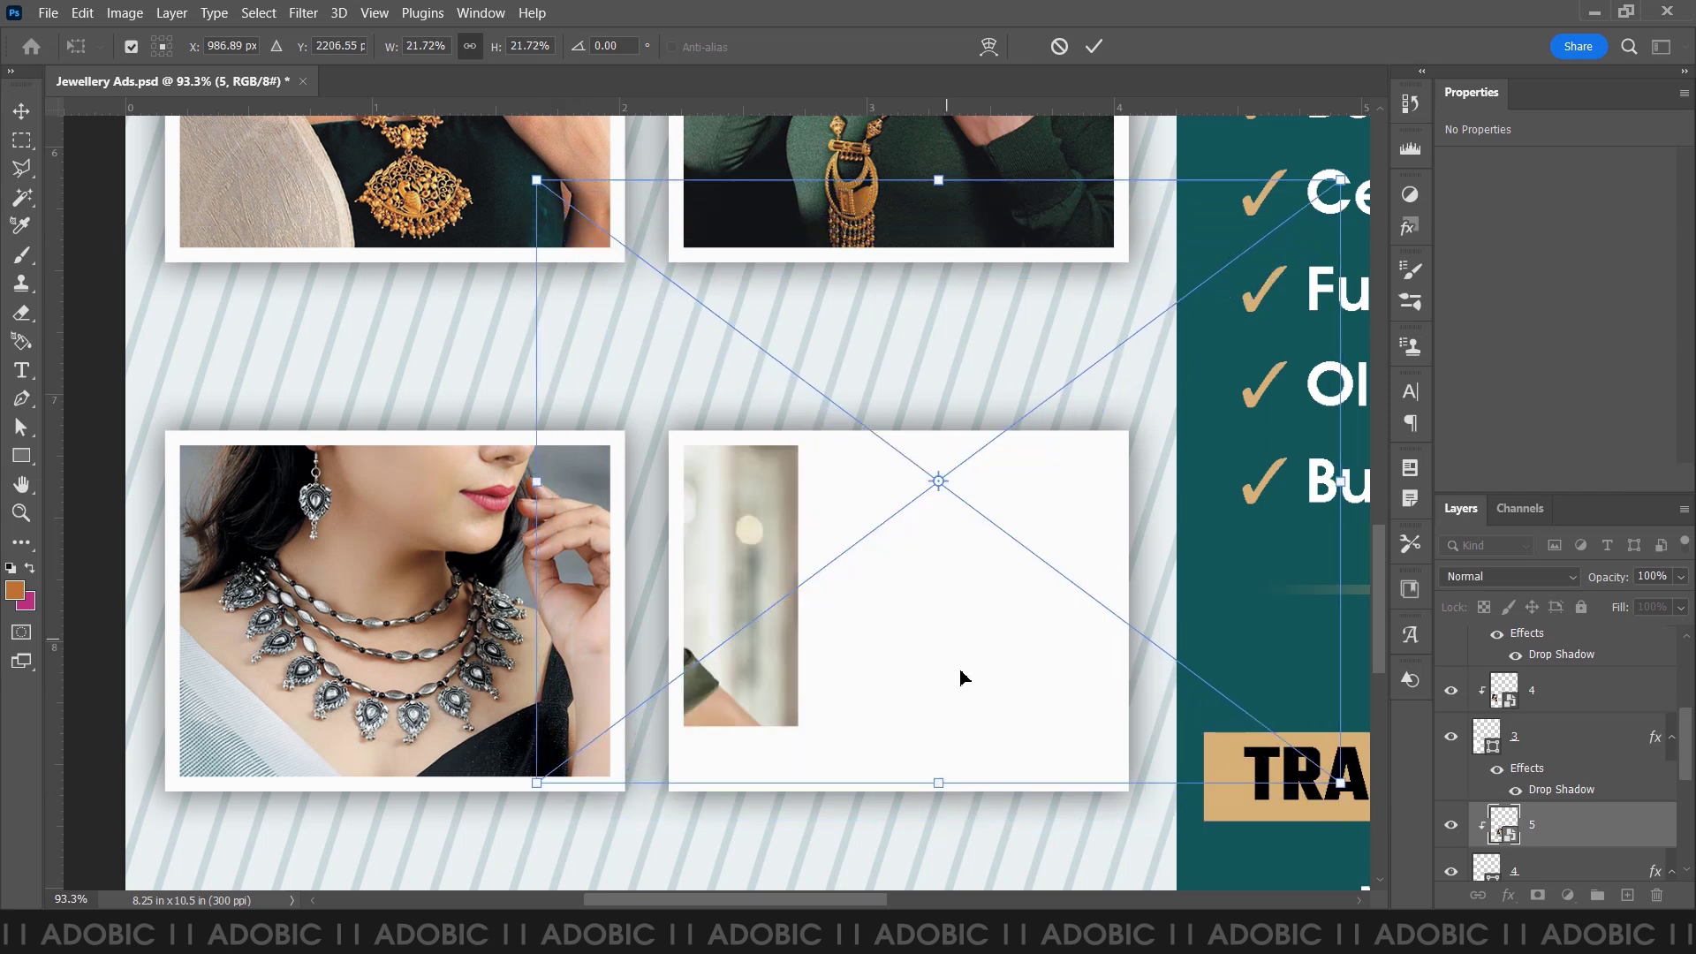
{"action": "scroll", "coordinate": [984, 730], "scroll_direction": "down", "scroll_amount": 2}
{"action": "left_click_drag", "start_coordinate": [1280, 776], "coordinate": [1301, 791]}
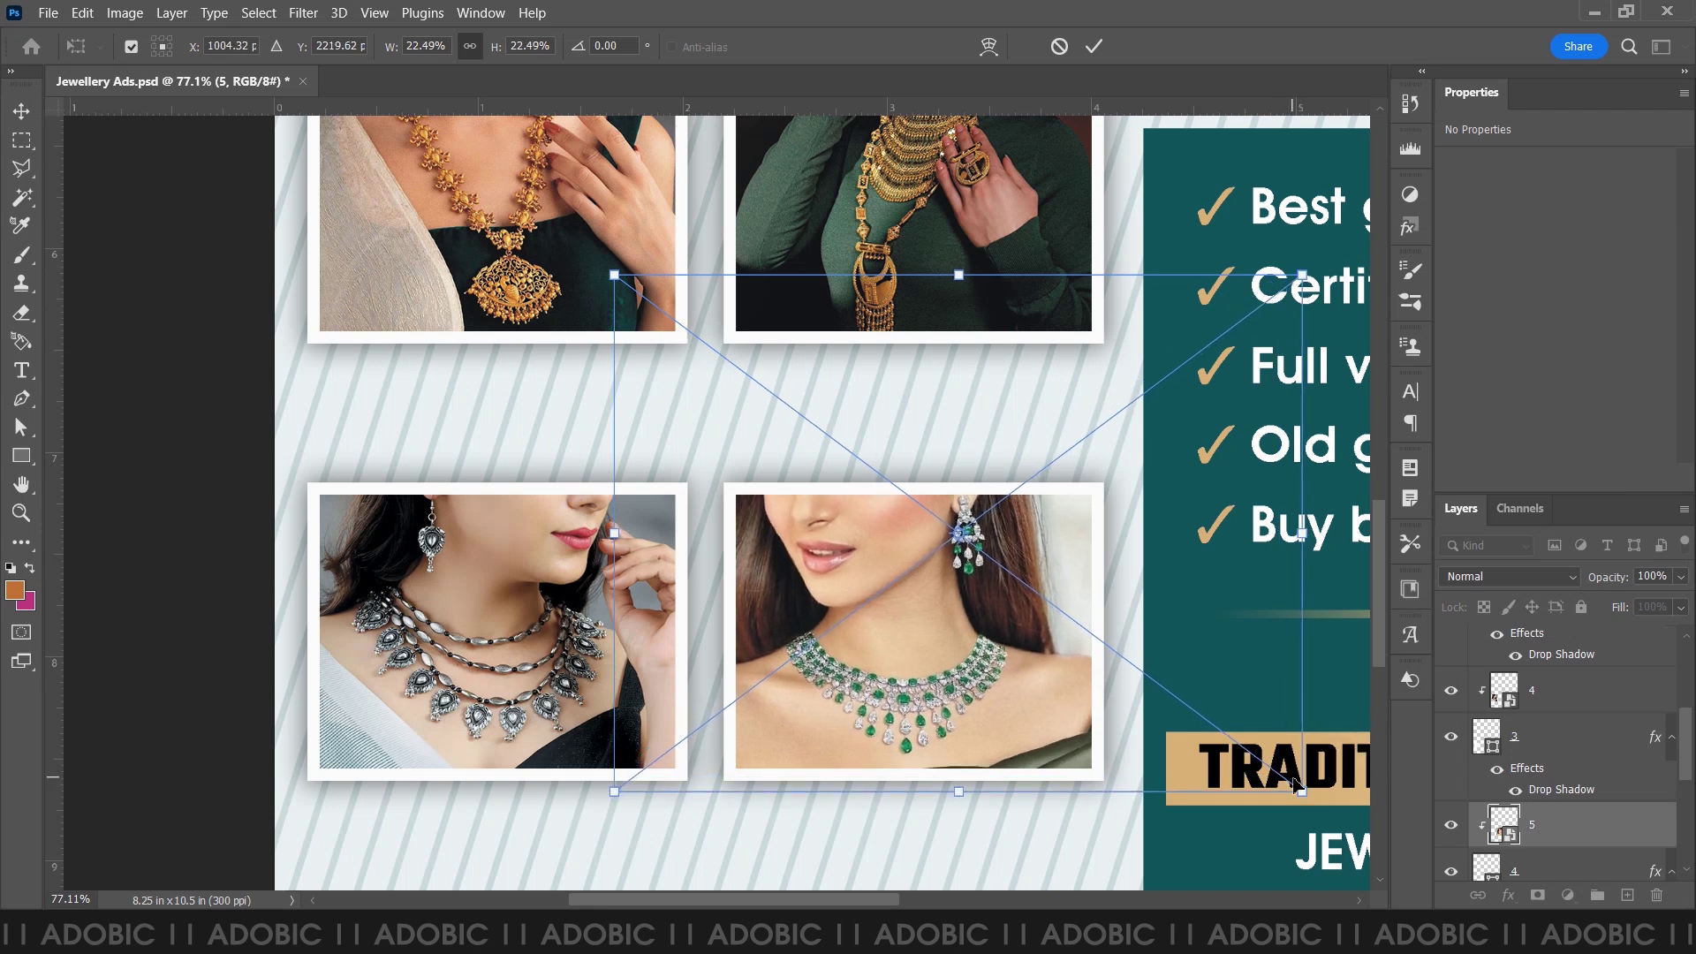
{"action": "key", "text": "Return"}
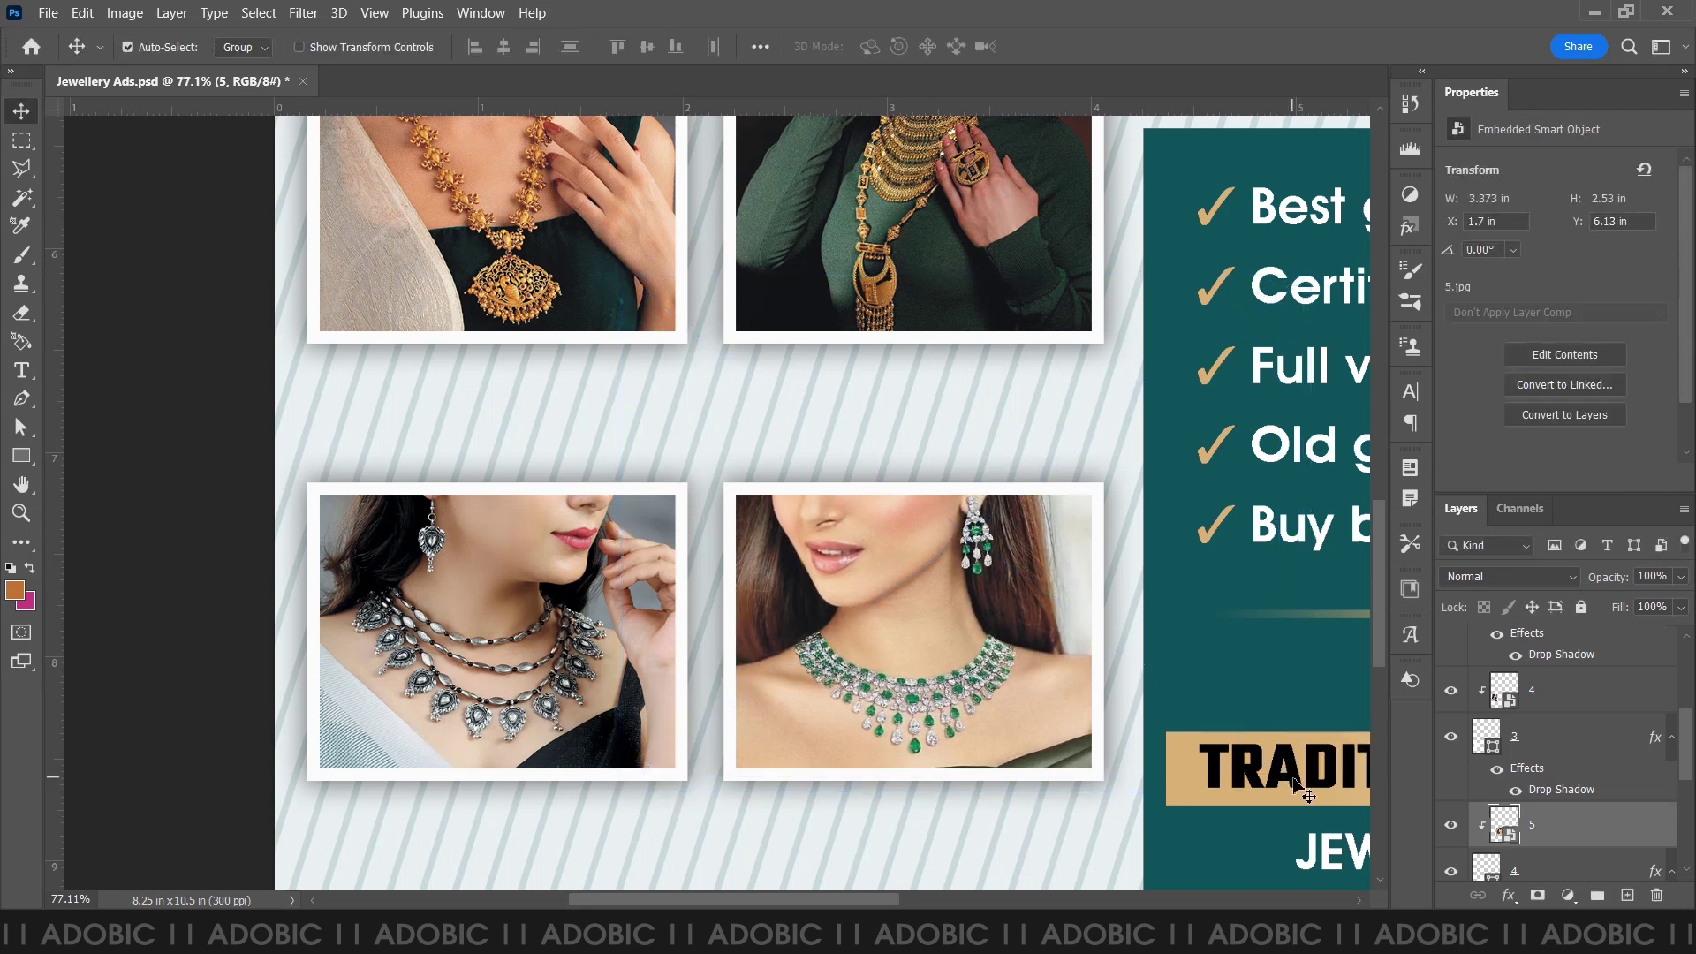
- Fit the whole ad in the window and save the document
{"action": "key", "text": "ctrl+0"}
{"action": "key", "text": "ctrl+s"}
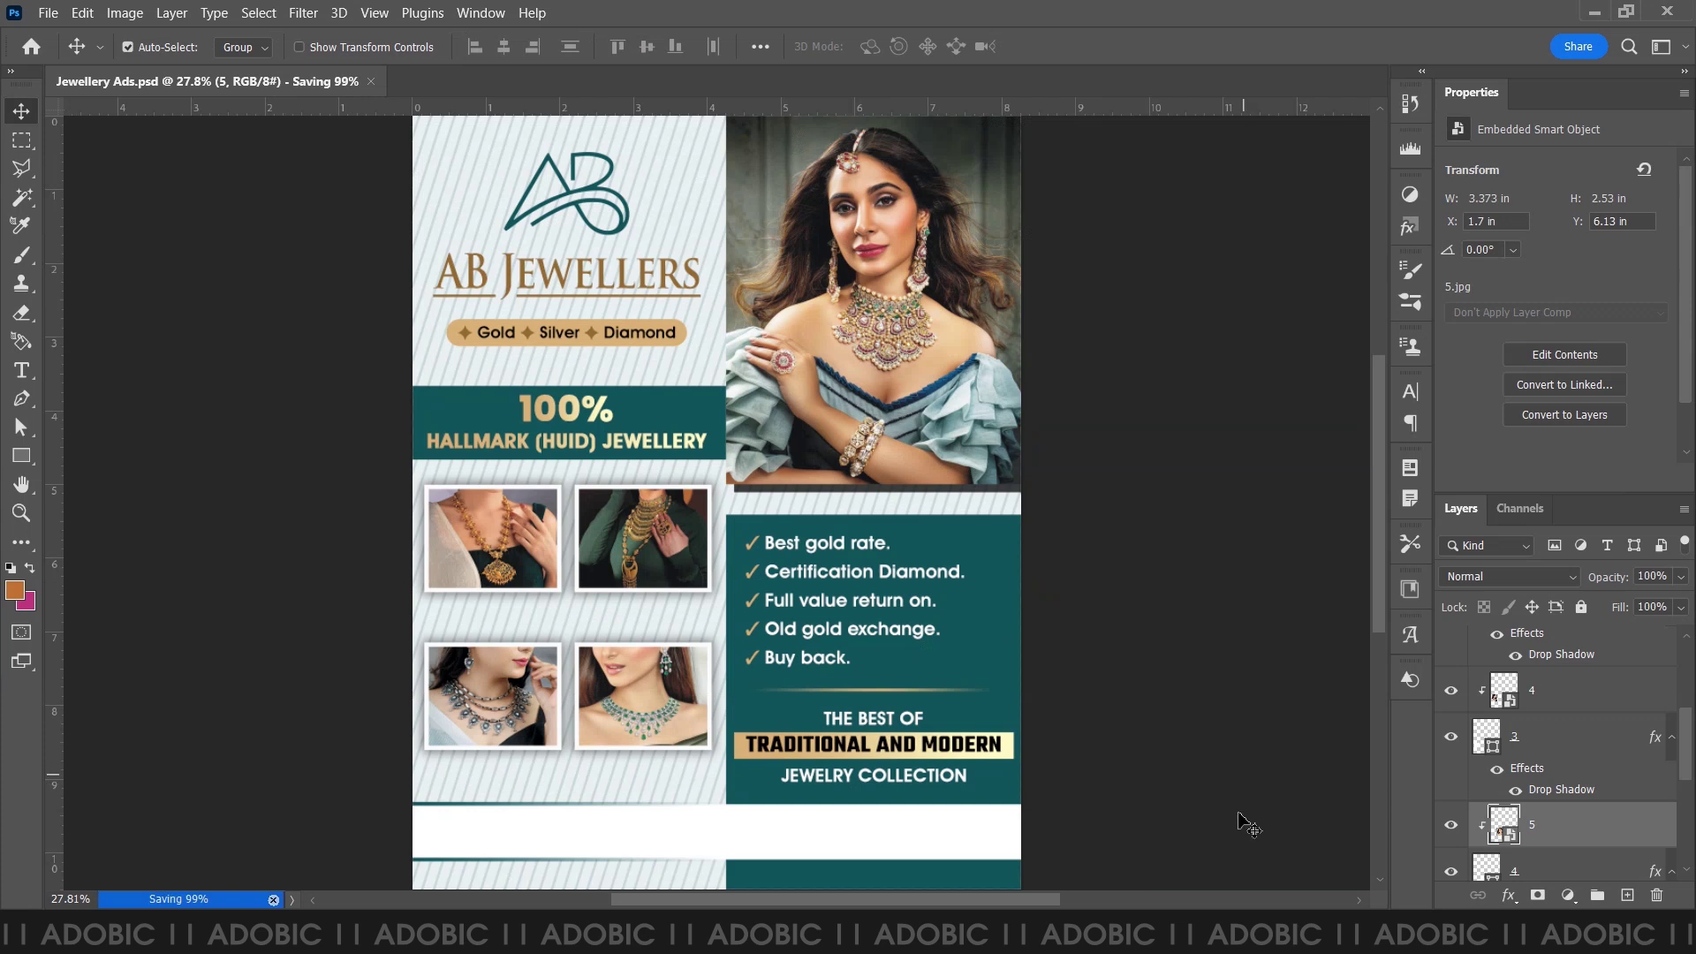
{"action": "key", "text": "alt+Tab"}
- Select the '18 CARAT GOLD' line under Barlow Condensed in the font notes, then return to Photoshop
{"action": "scroll", "coordinate": [1464, 739], "scroll_direction": "down", "scroll_amount": 2}
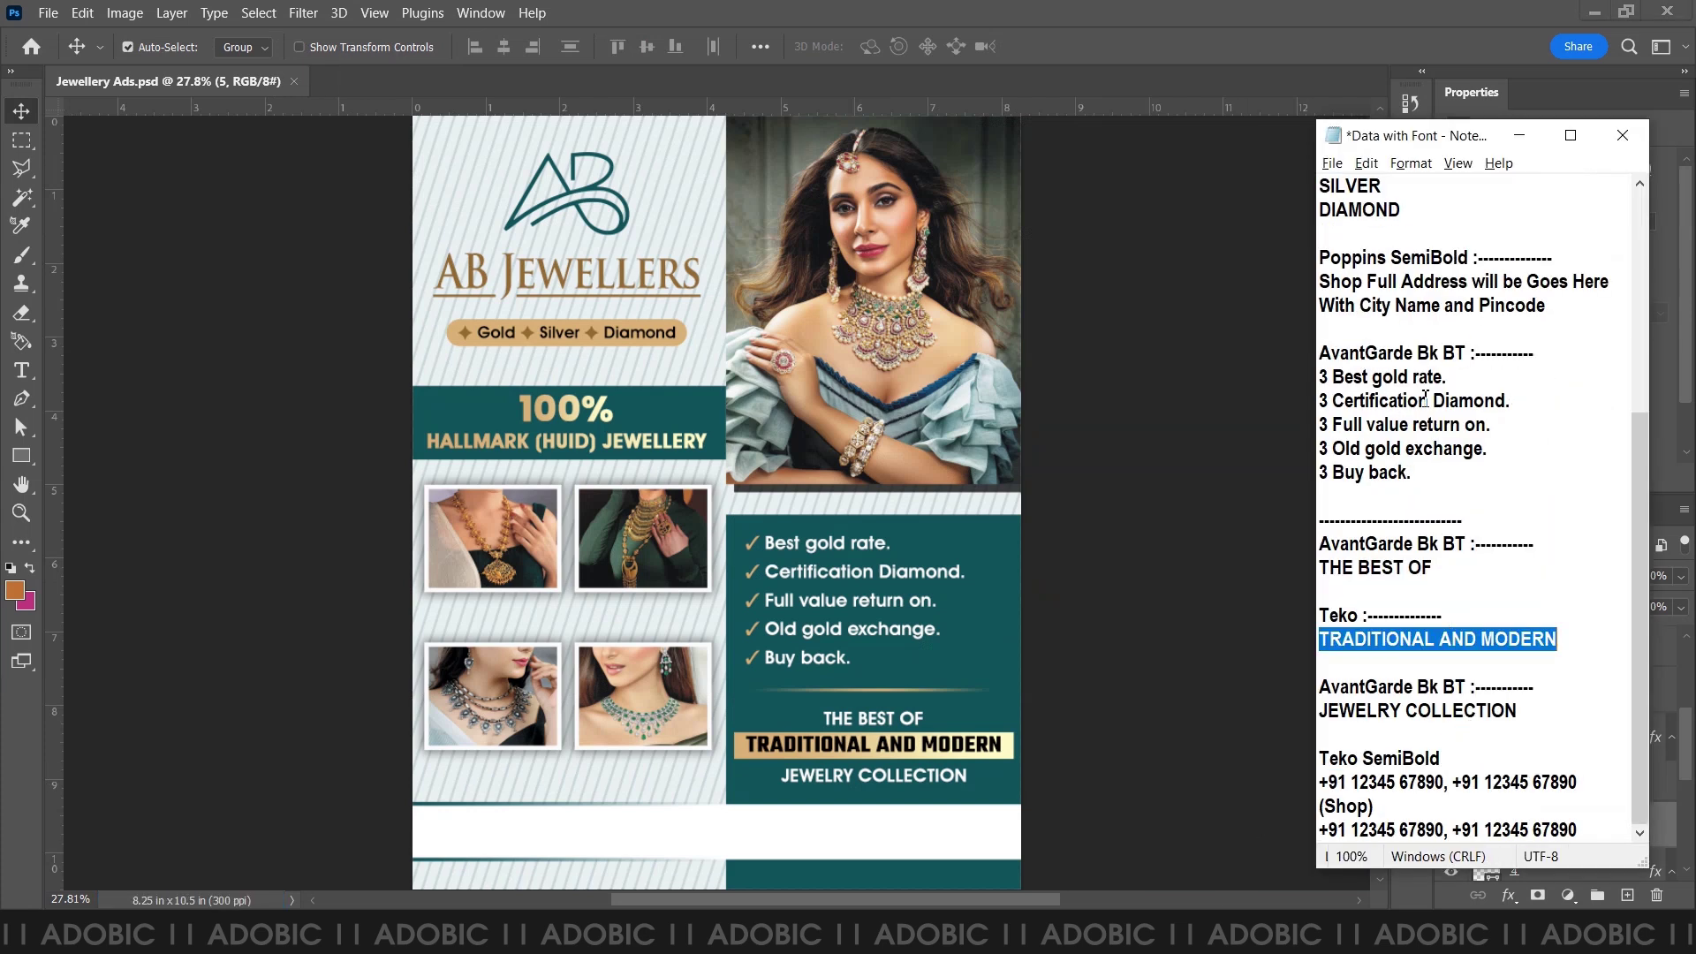
{"action": "scroll", "coordinate": [1425, 398], "scroll_direction": "up", "scroll_amount": 2}
{"action": "scroll", "coordinate": [1414, 393], "scroll_direction": "up", "scroll_amount": 2}
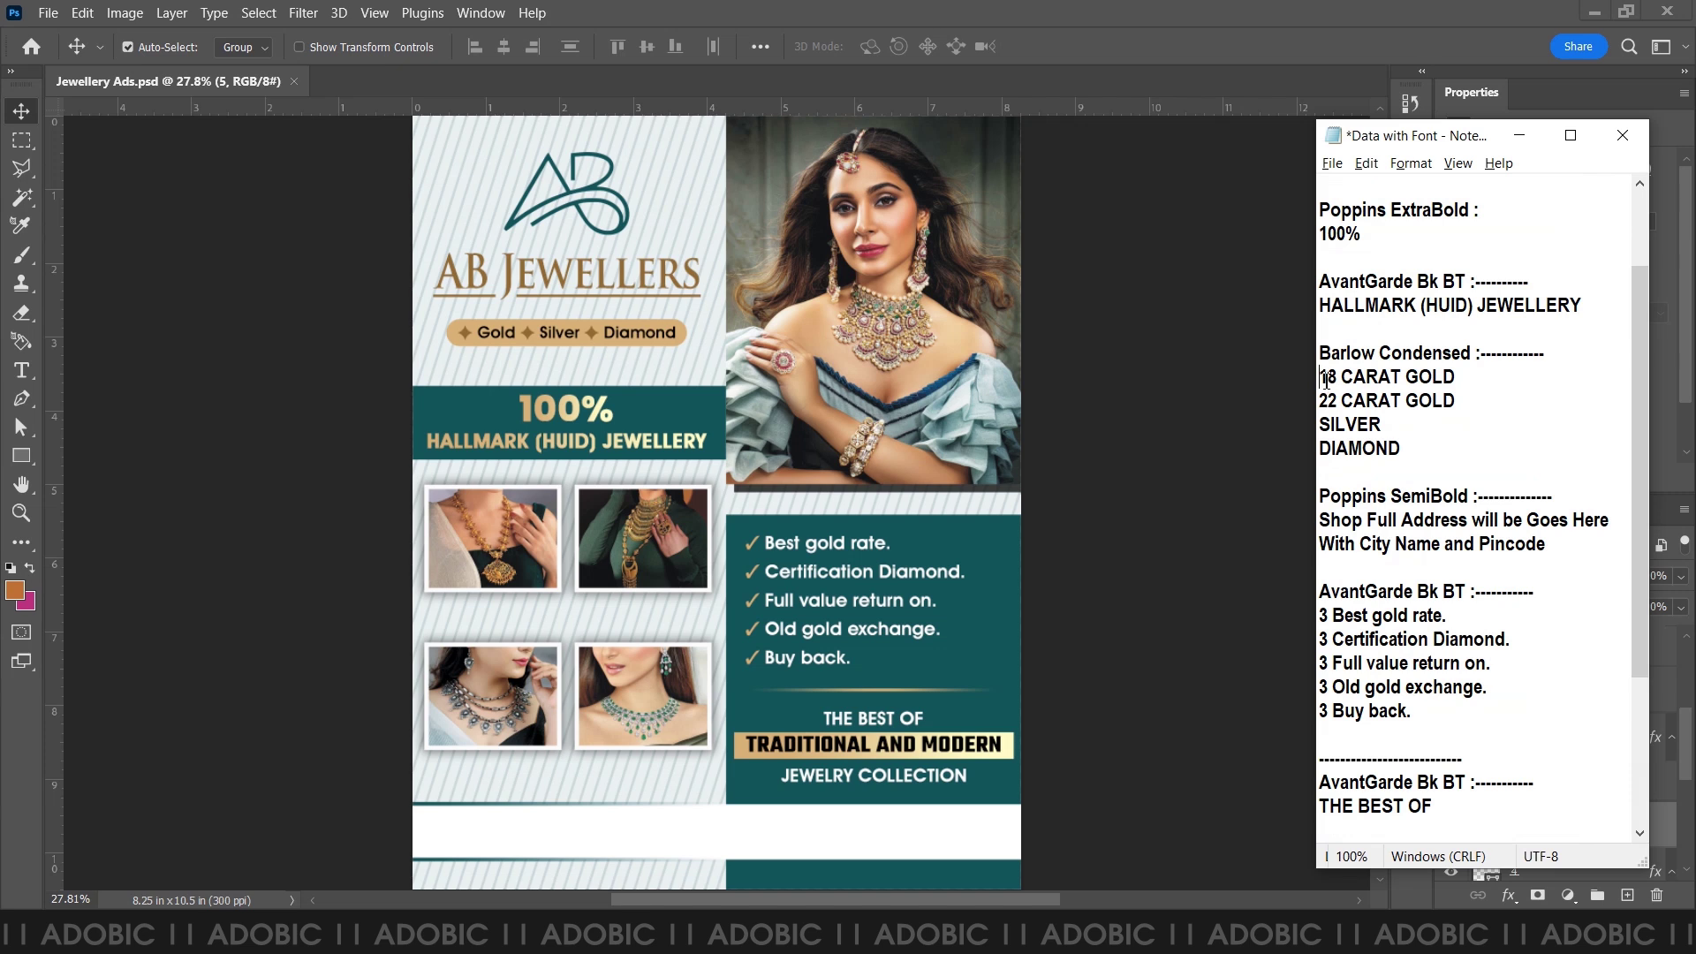
{"action": "left_click_drag", "start_coordinate": [1325, 380], "coordinate": [1436, 373]}
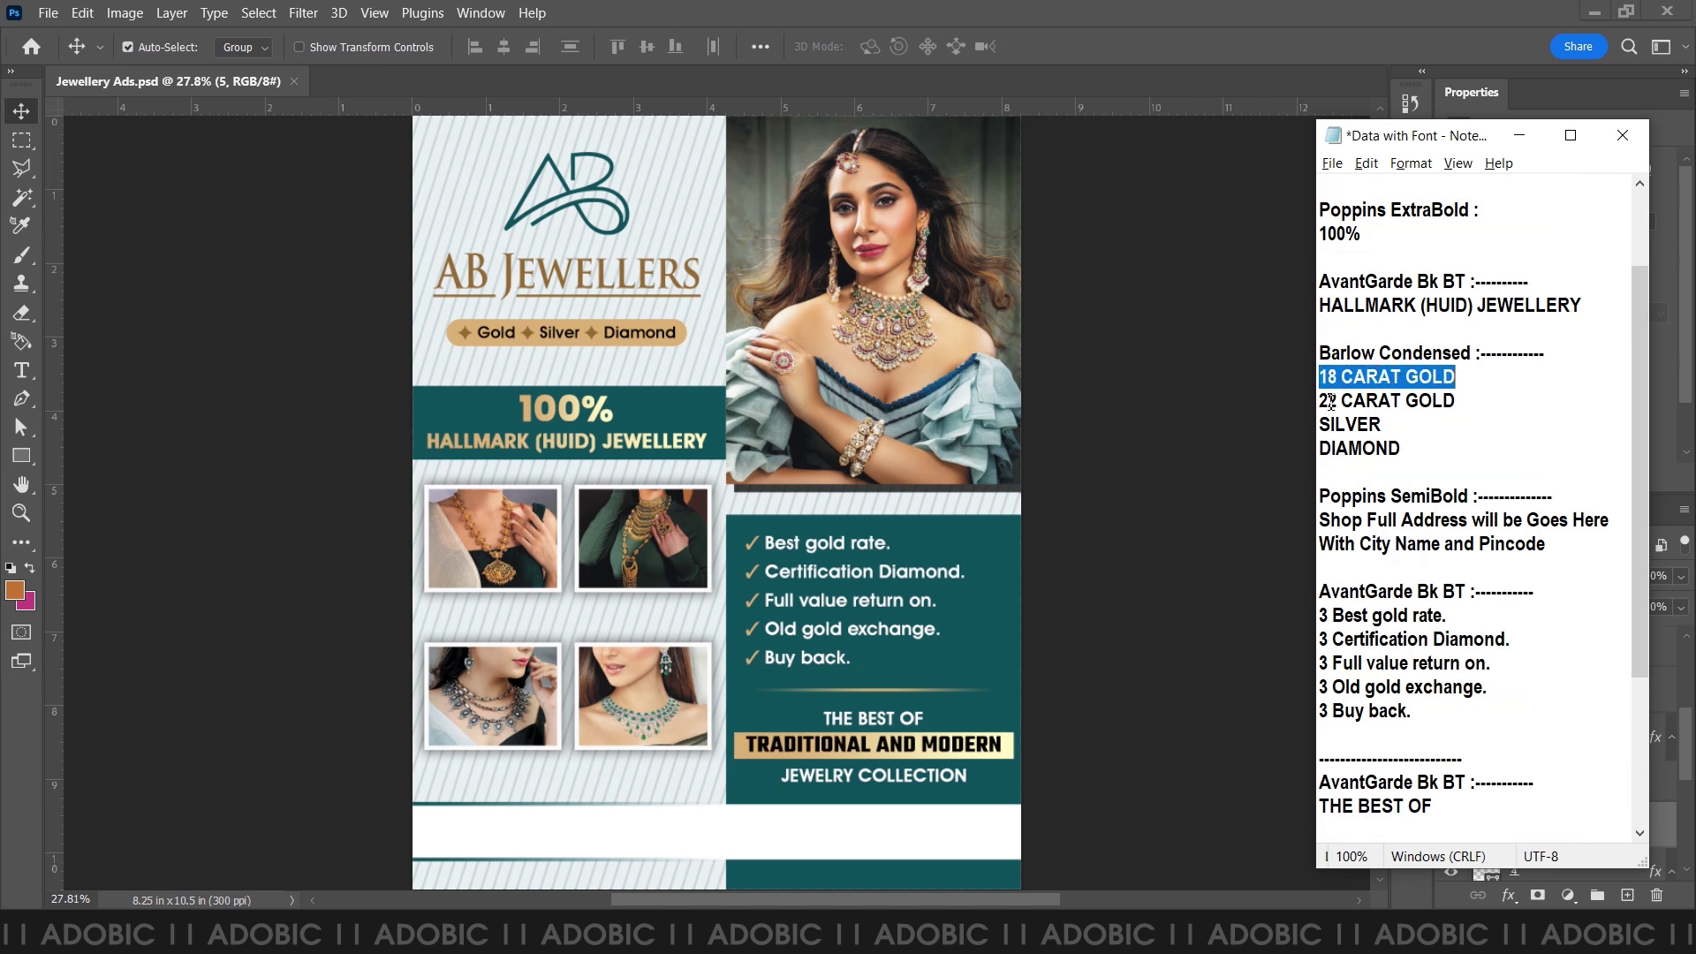
{"action": "left_click", "coordinate": [48, 463]}
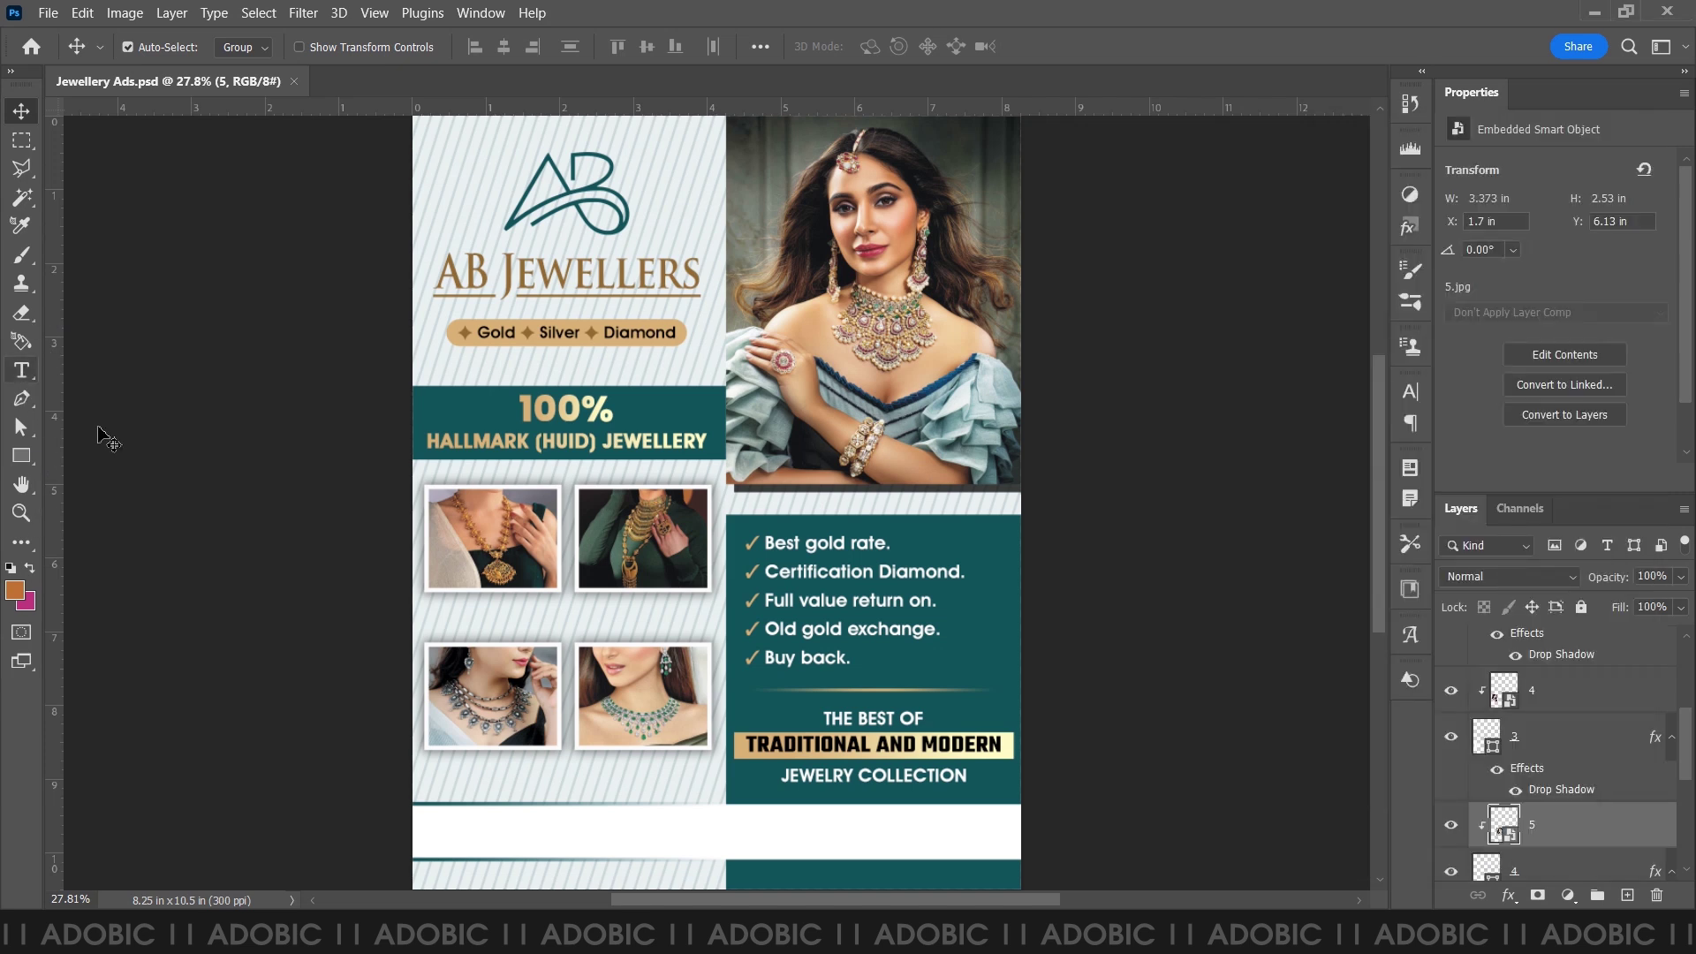
- Zoom in on the photo grid, select layers 2 and 3, and restore layer 1's visibility
{"action": "left_click", "coordinate": [486, 615], "text": "ctrl"}
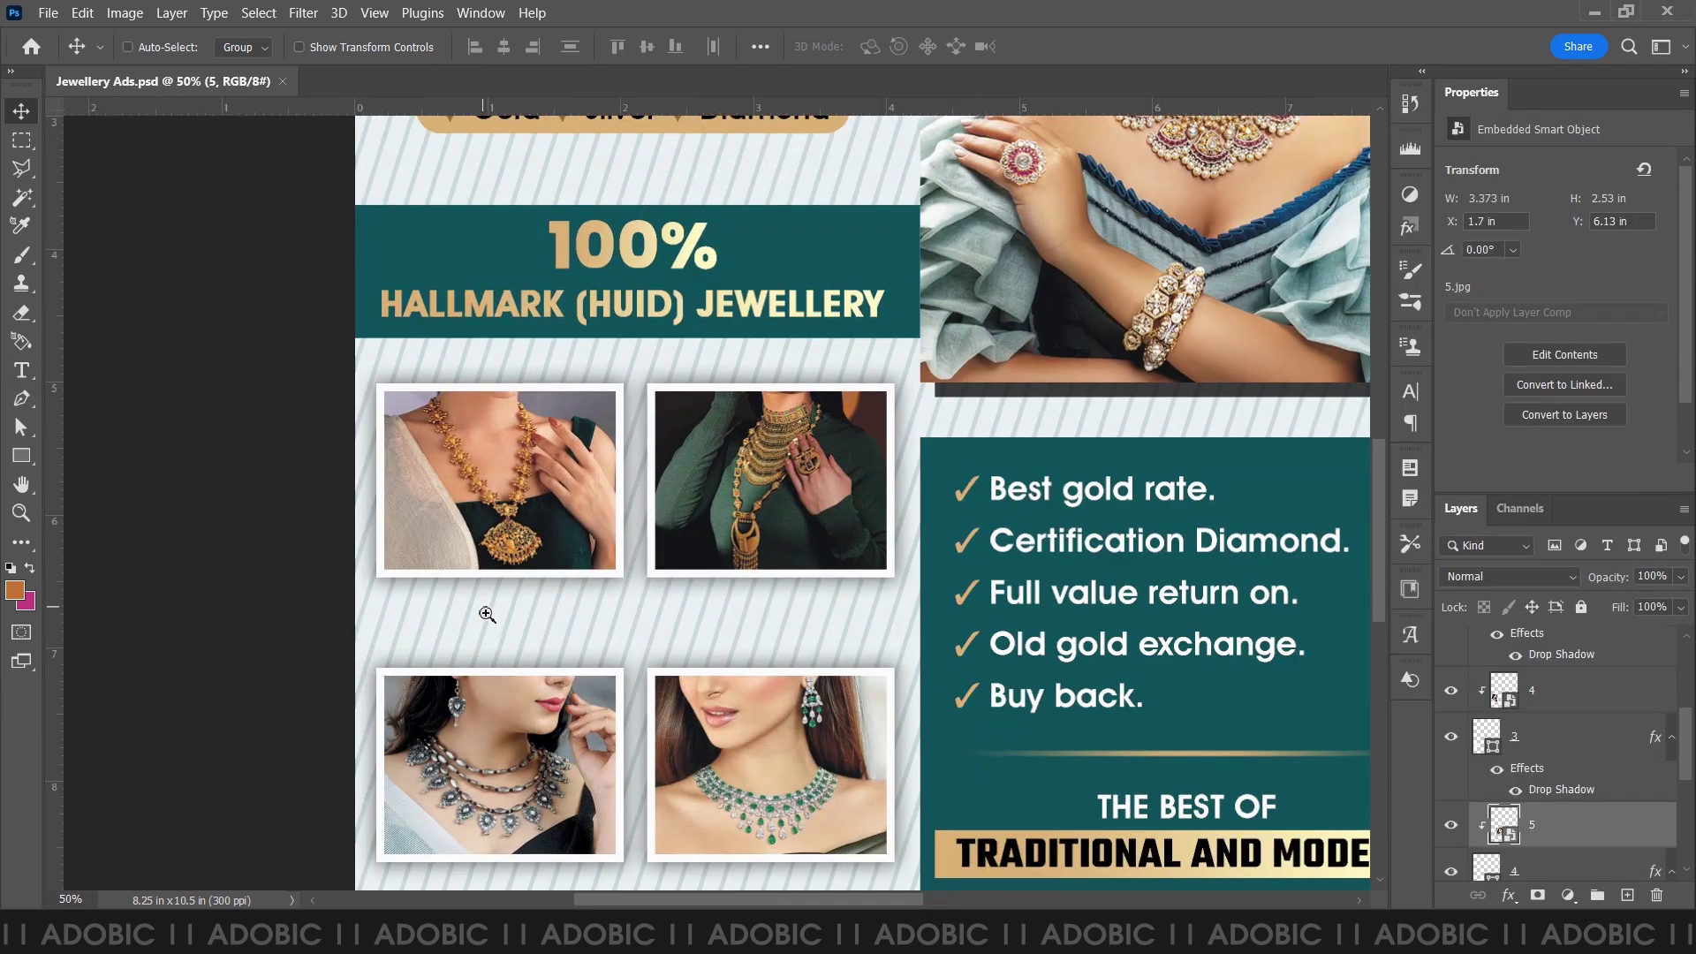
{"action": "scroll", "coordinate": [1576, 736], "scroll_direction": "up", "scroll_amount": 2}
{"action": "scroll", "coordinate": [1575, 736], "scroll_direction": "up", "scroll_amount": 3}
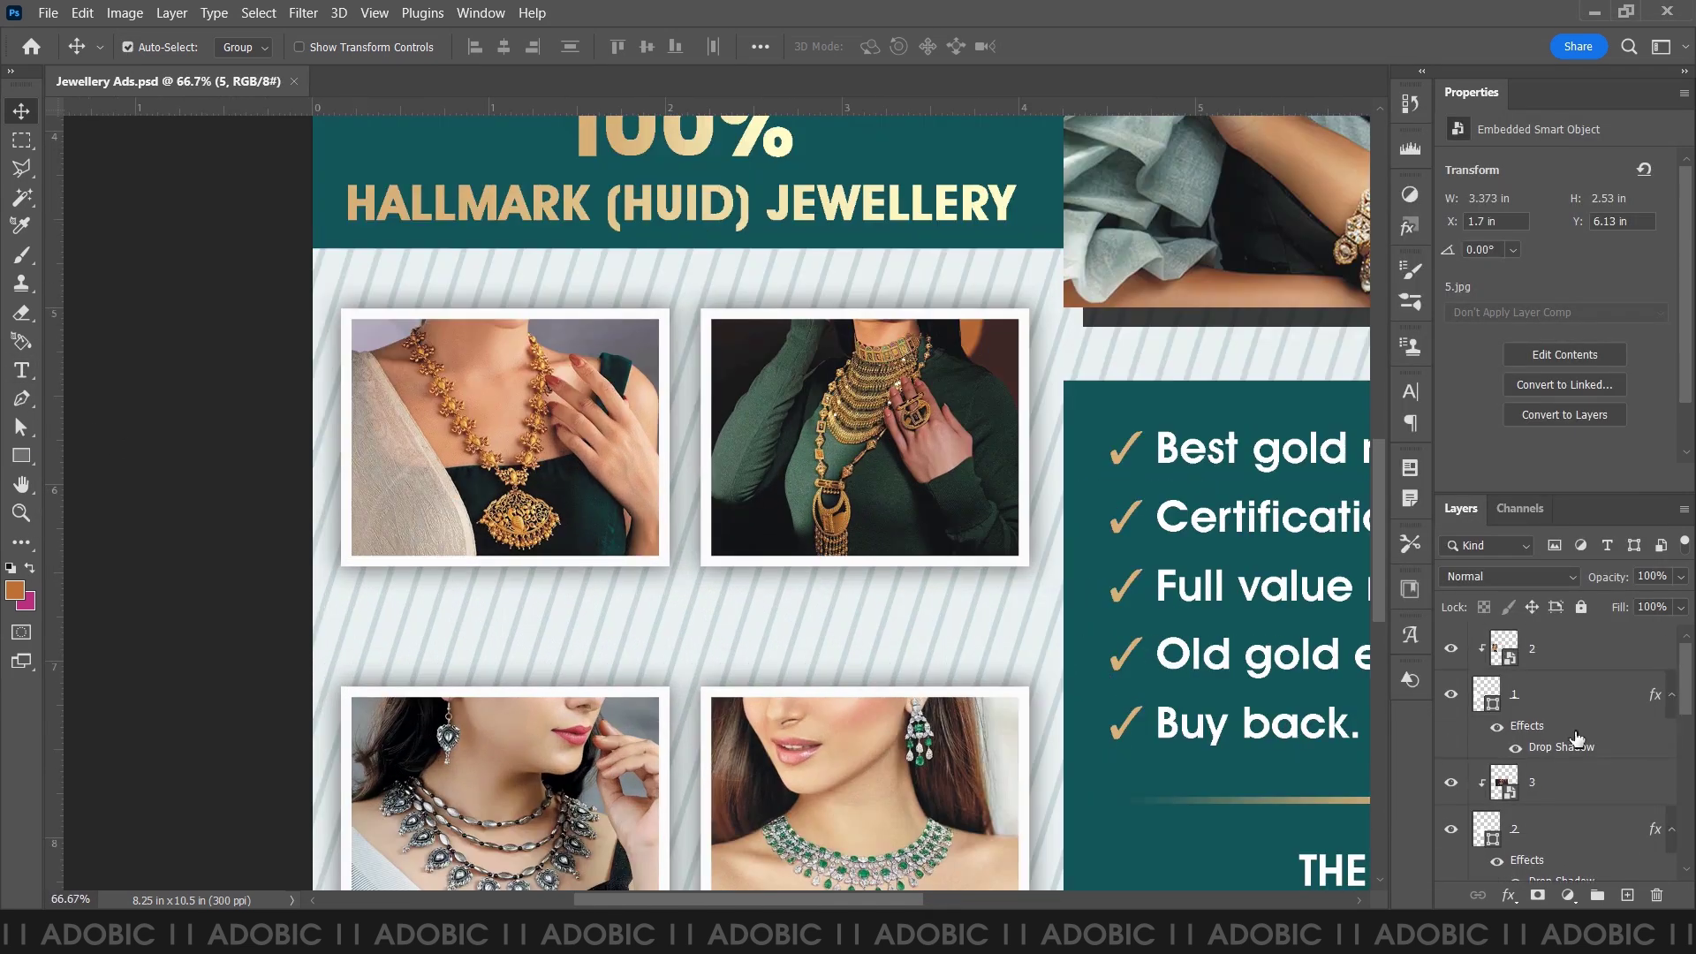
{"action": "left_click", "coordinate": [1555, 663]}
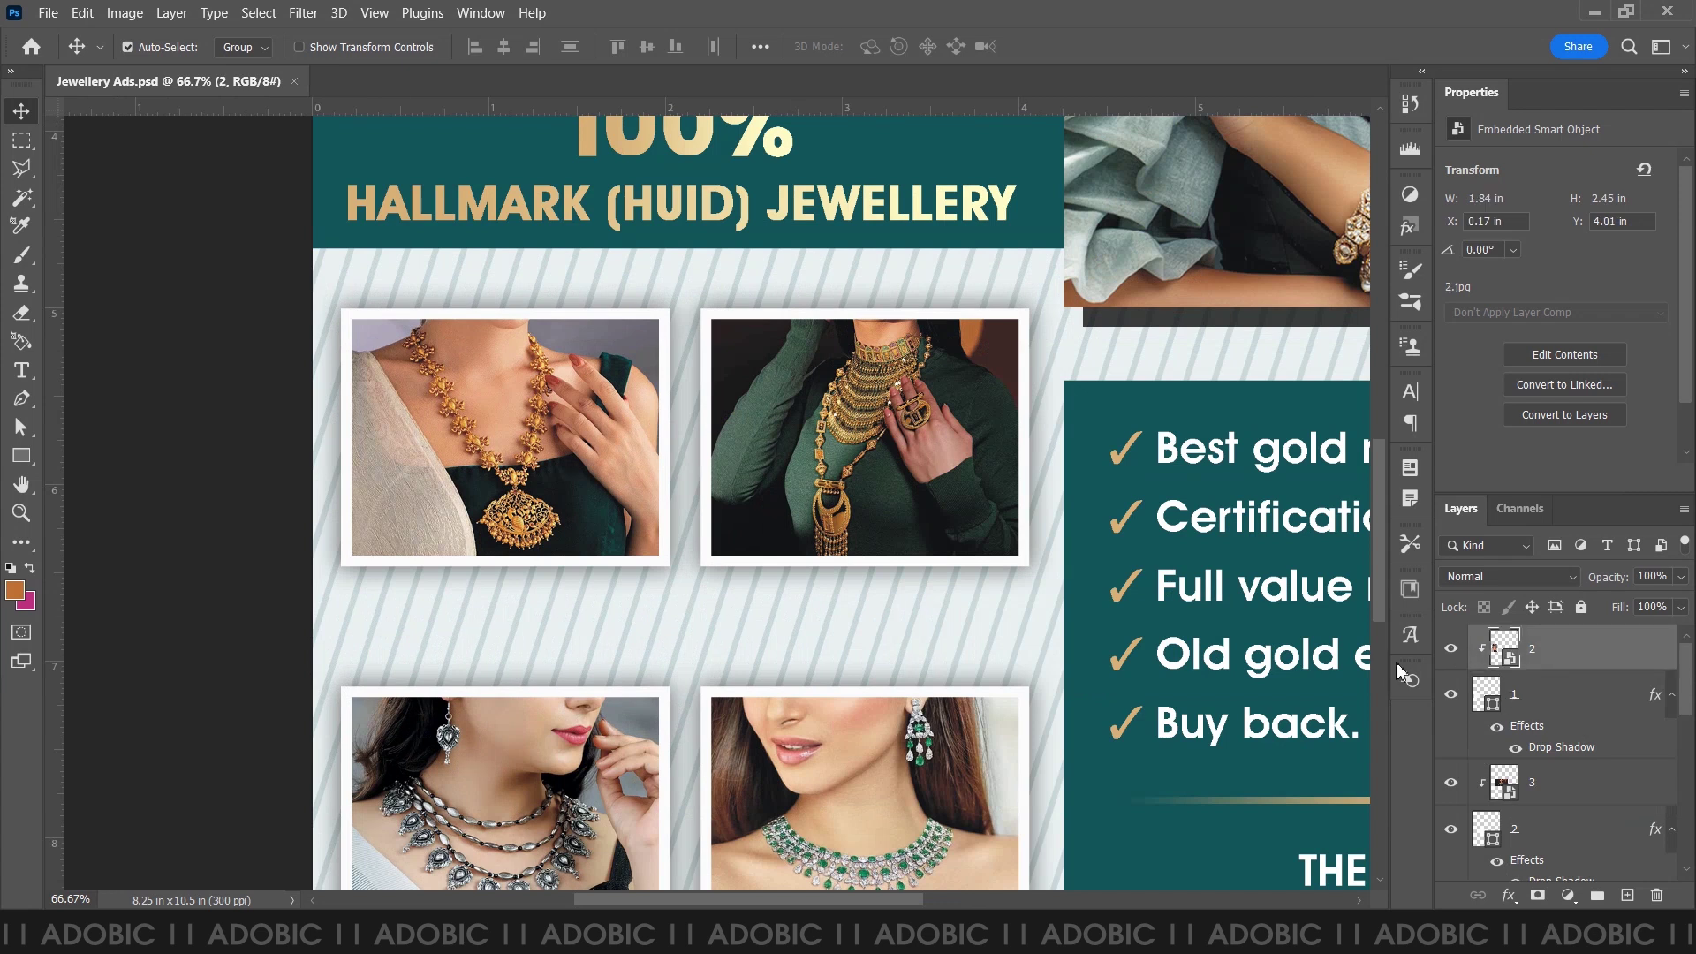
{"action": "left_click", "coordinate": [1552, 789]}
{"action": "left_click", "coordinate": [1454, 698]}
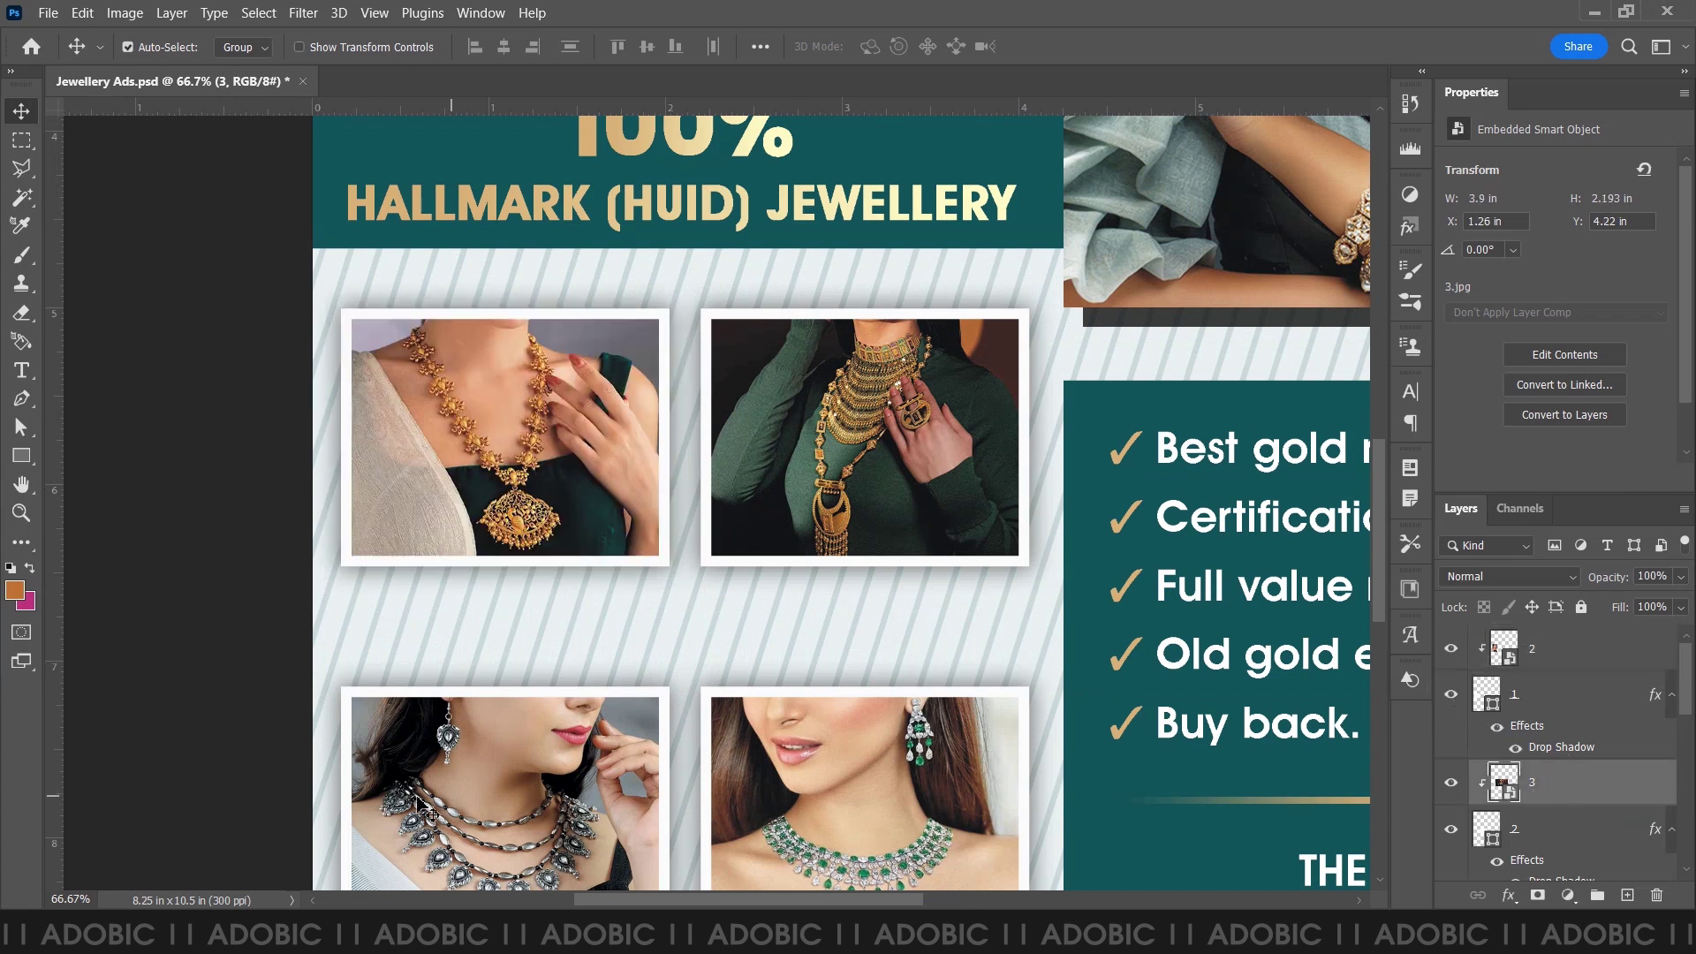
- Paste the '18 CARAT GOLD' caption below the top-left photo and colour it the ad's teal
{"action": "left_click", "coordinate": [21, 370]}
{"action": "left_click", "coordinate": [534, 643]}
{"action": "key", "text": "ctrl+v"}
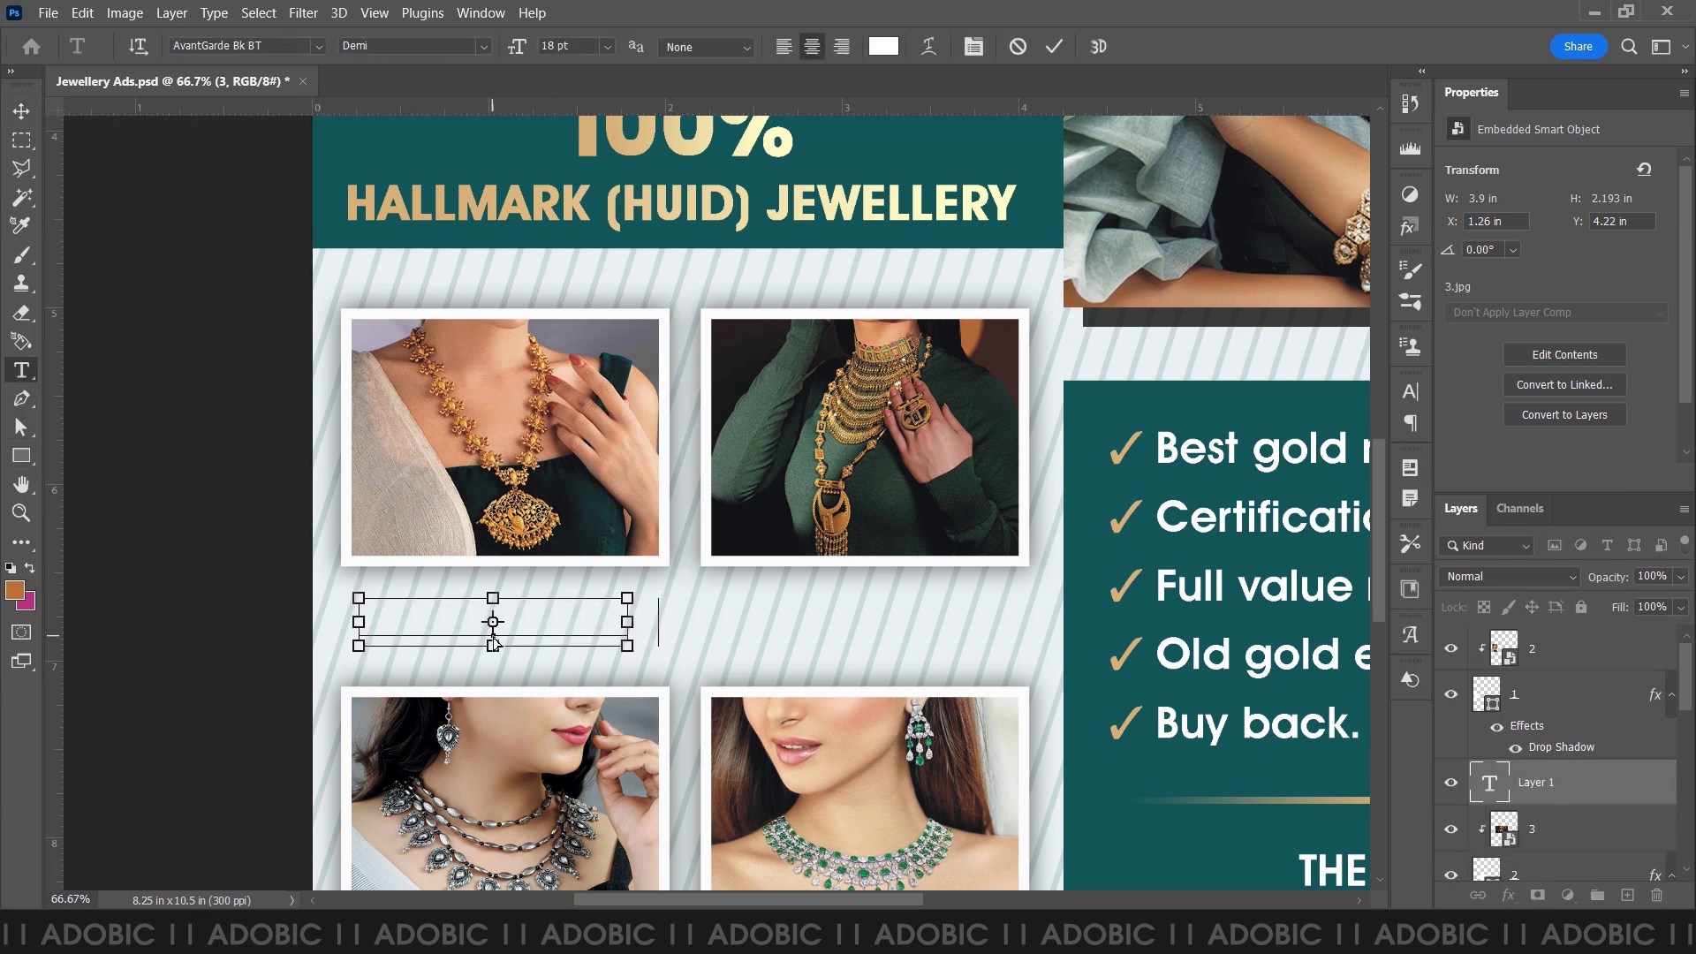
{"action": "key", "text": "ctrl+a"}
{"action": "left_click", "coordinate": [883, 49]}
{"action": "left_click", "coordinate": [888, 151]}
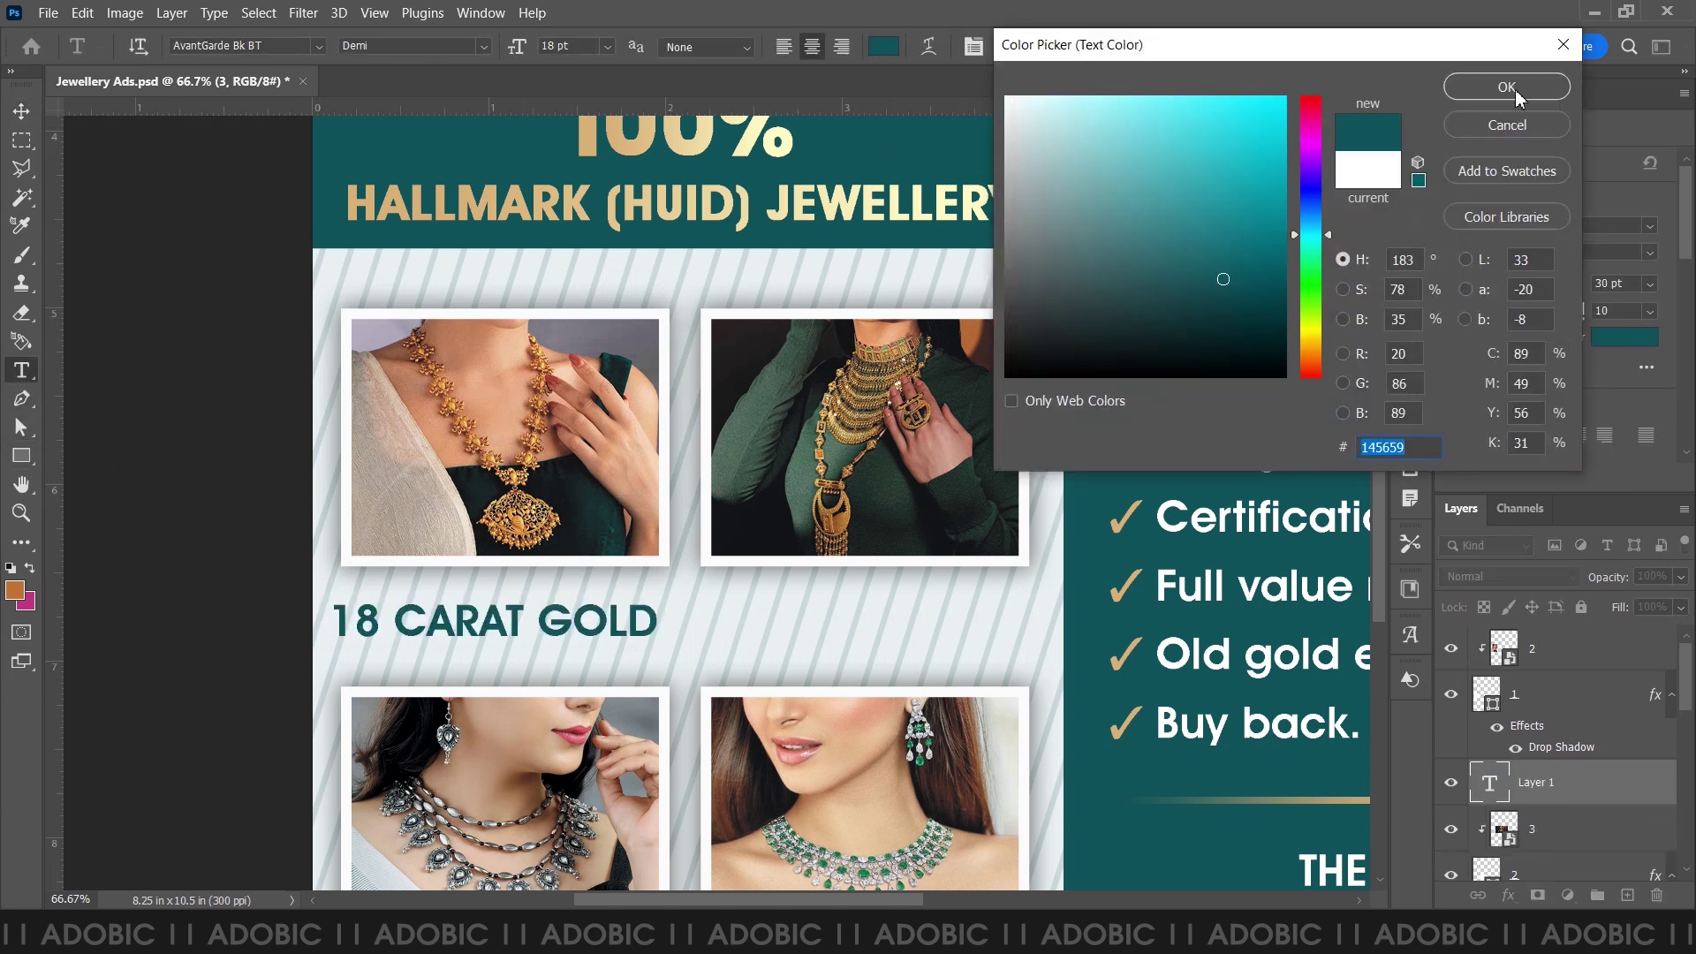
{"action": "key", "text": "Return"}
- Set the caption to Barlow Condensed Bold 20 pt, centred under the photo frame
{"action": "left_click", "coordinate": [235, 49]}
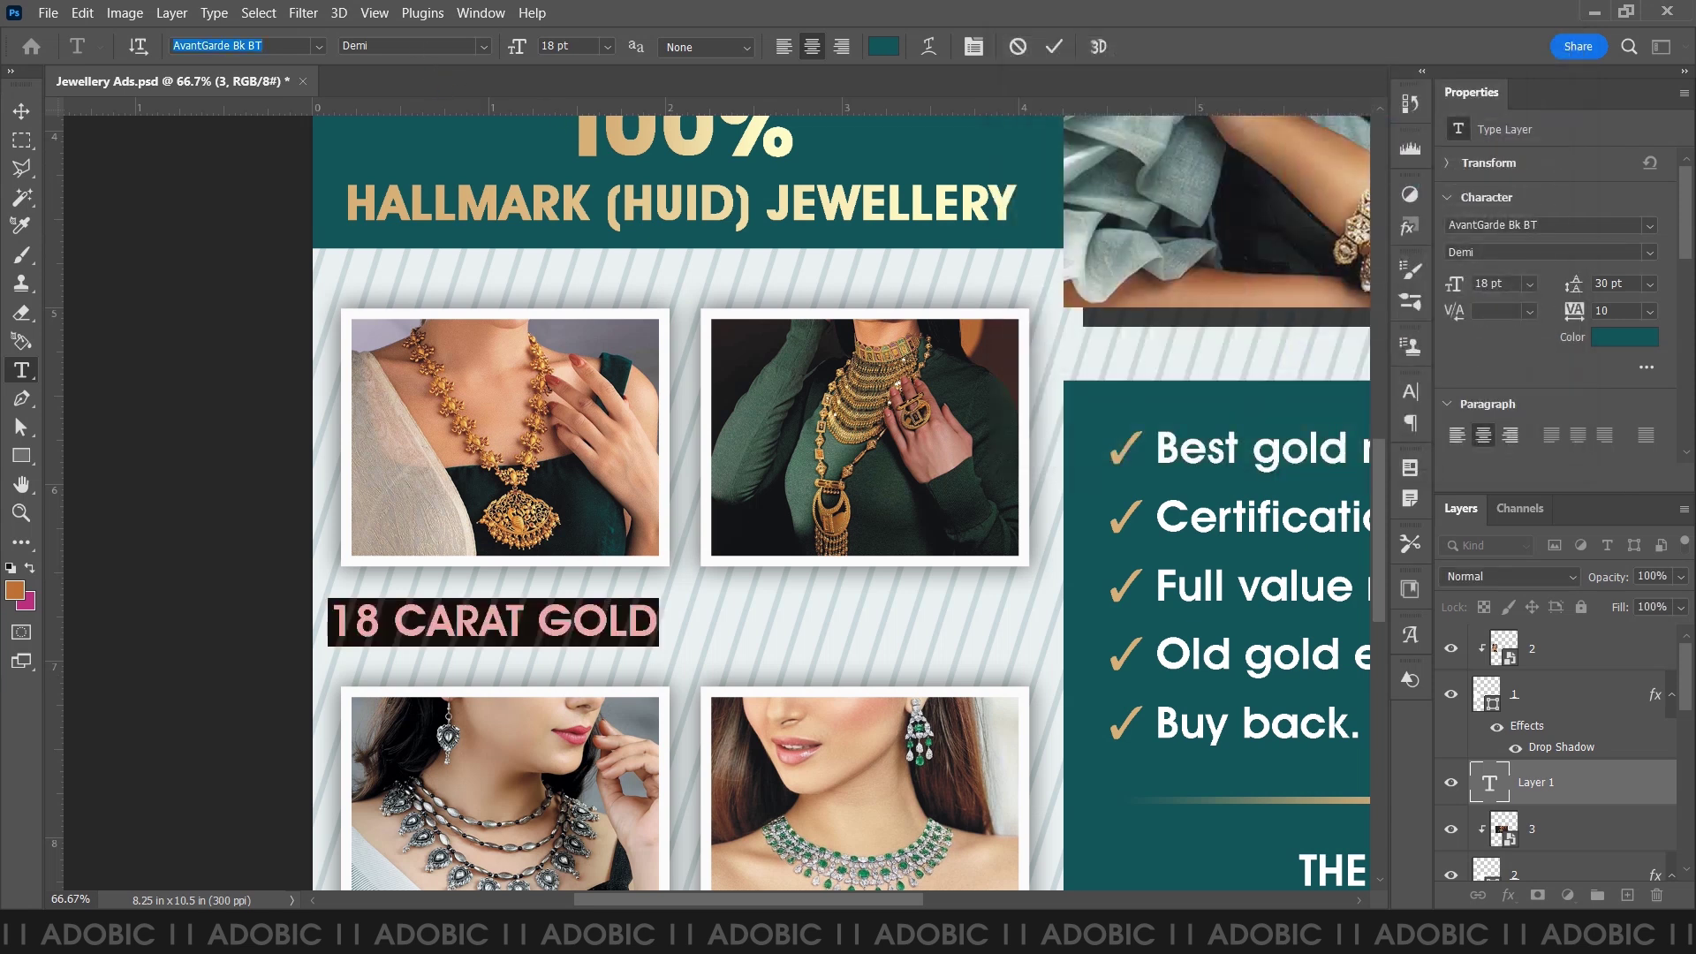
{"action": "type", "text": "bar"}
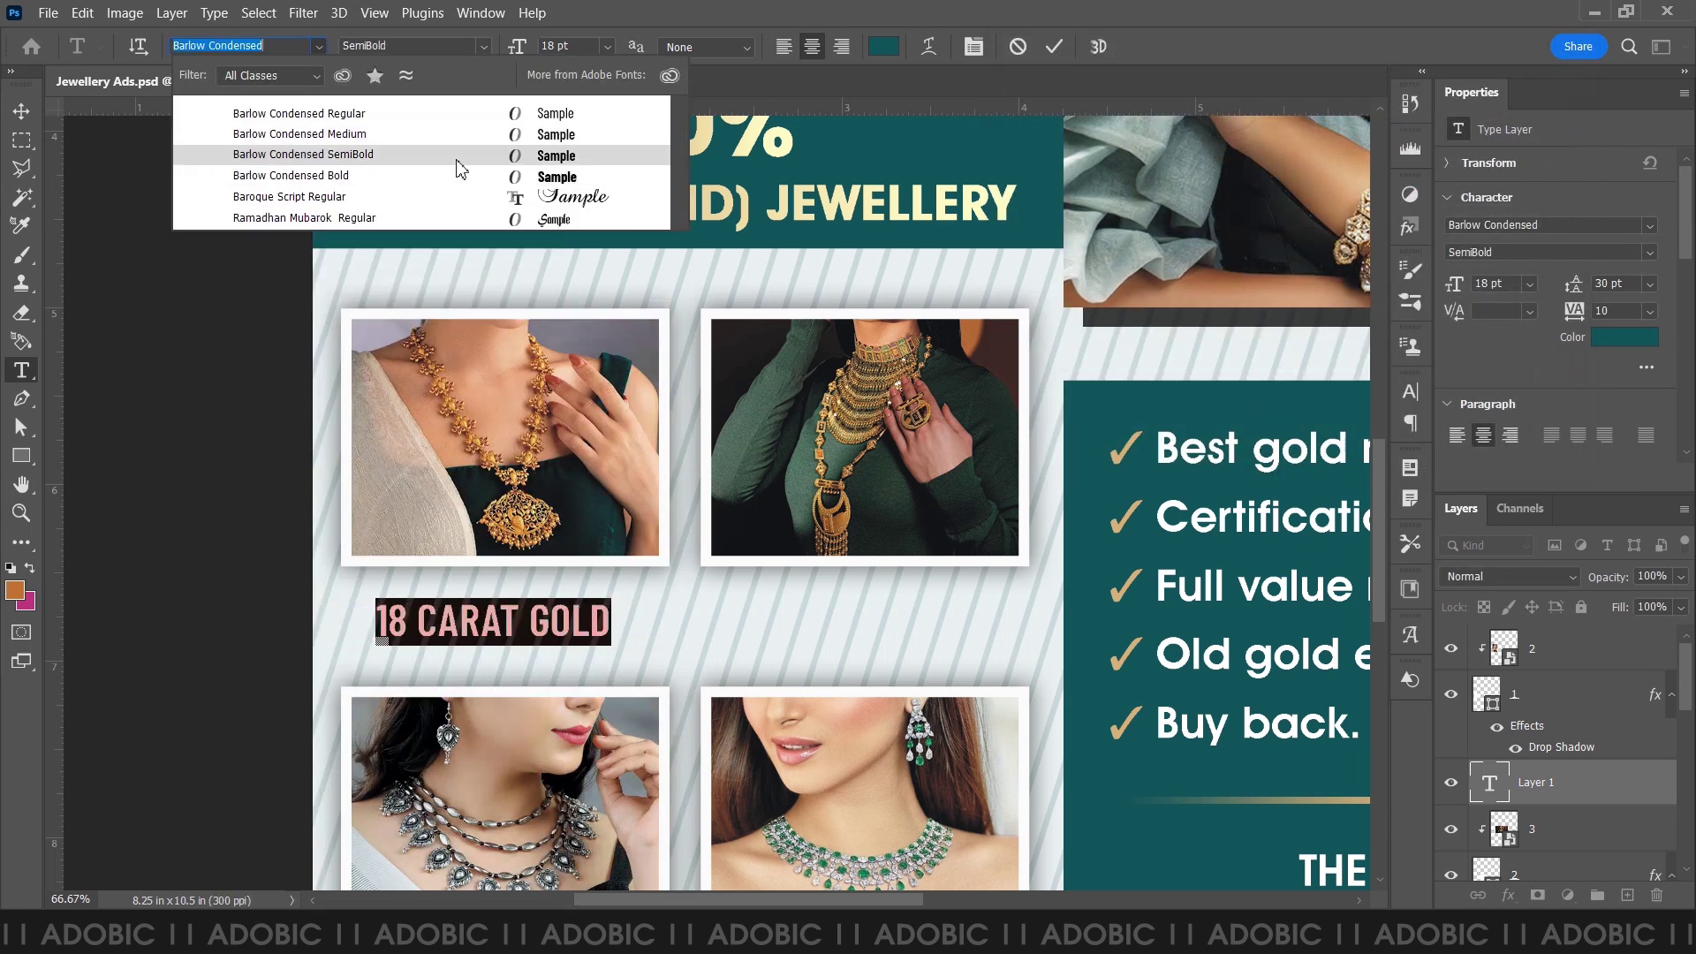
{"action": "left_click", "coordinate": [442, 175]}
{"action": "left_click", "coordinate": [22, 110]}
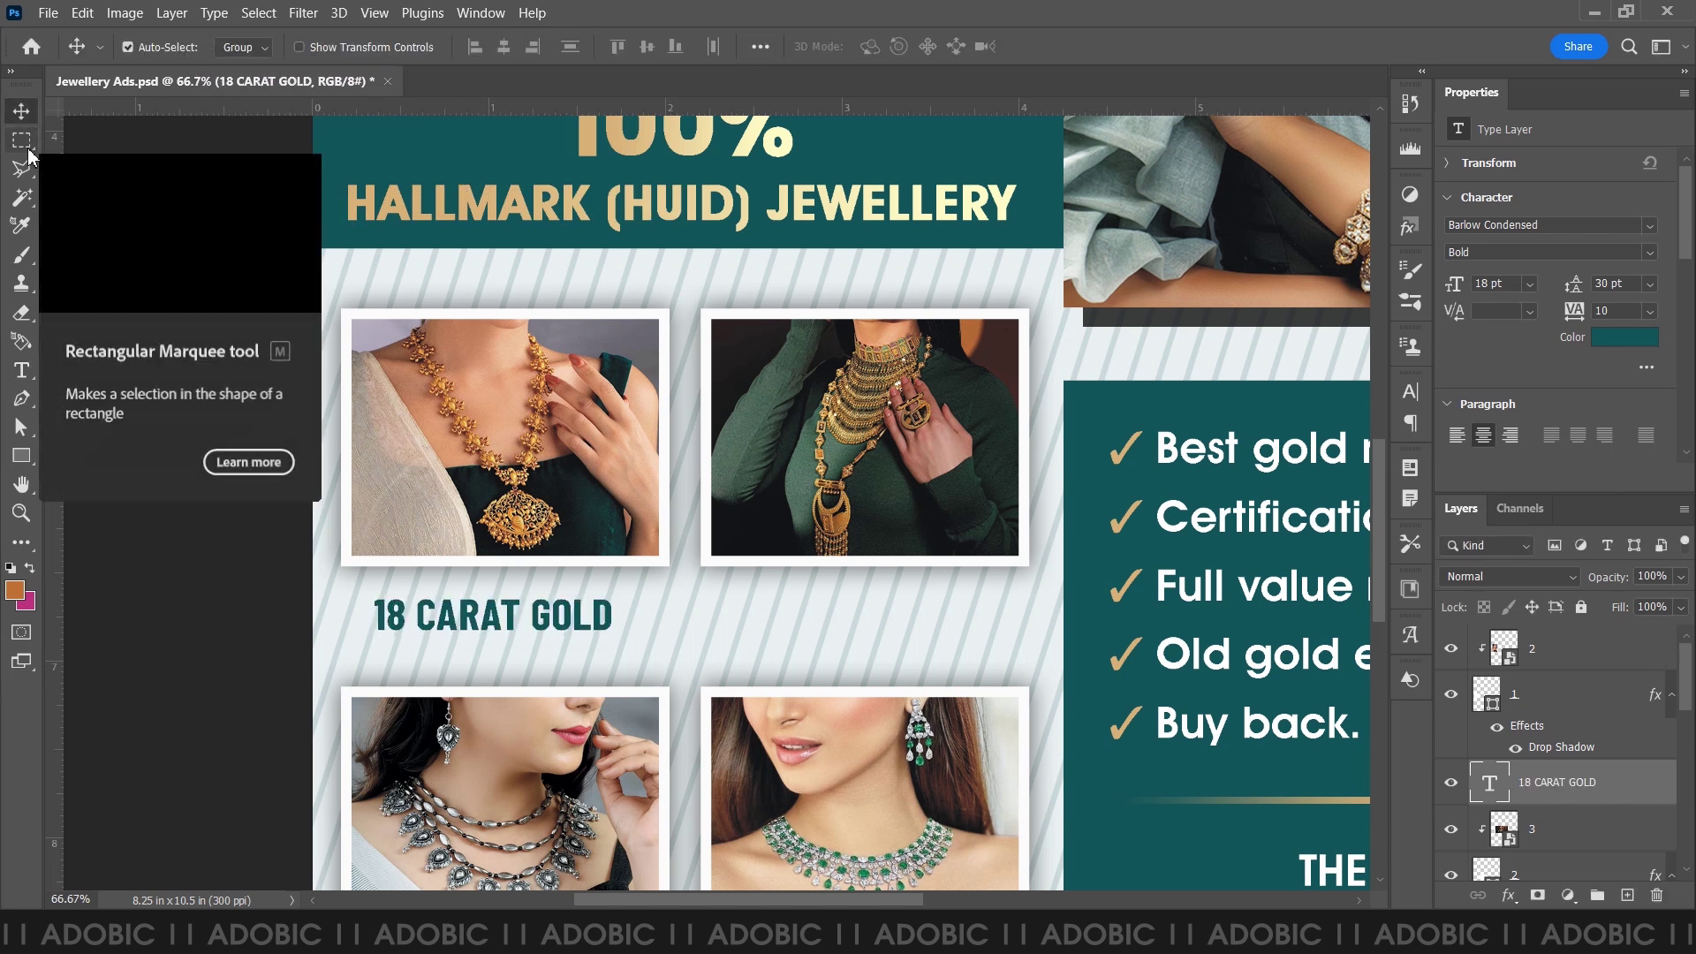
{"action": "left_click", "coordinate": [1572, 694], "text": "ctrl"}
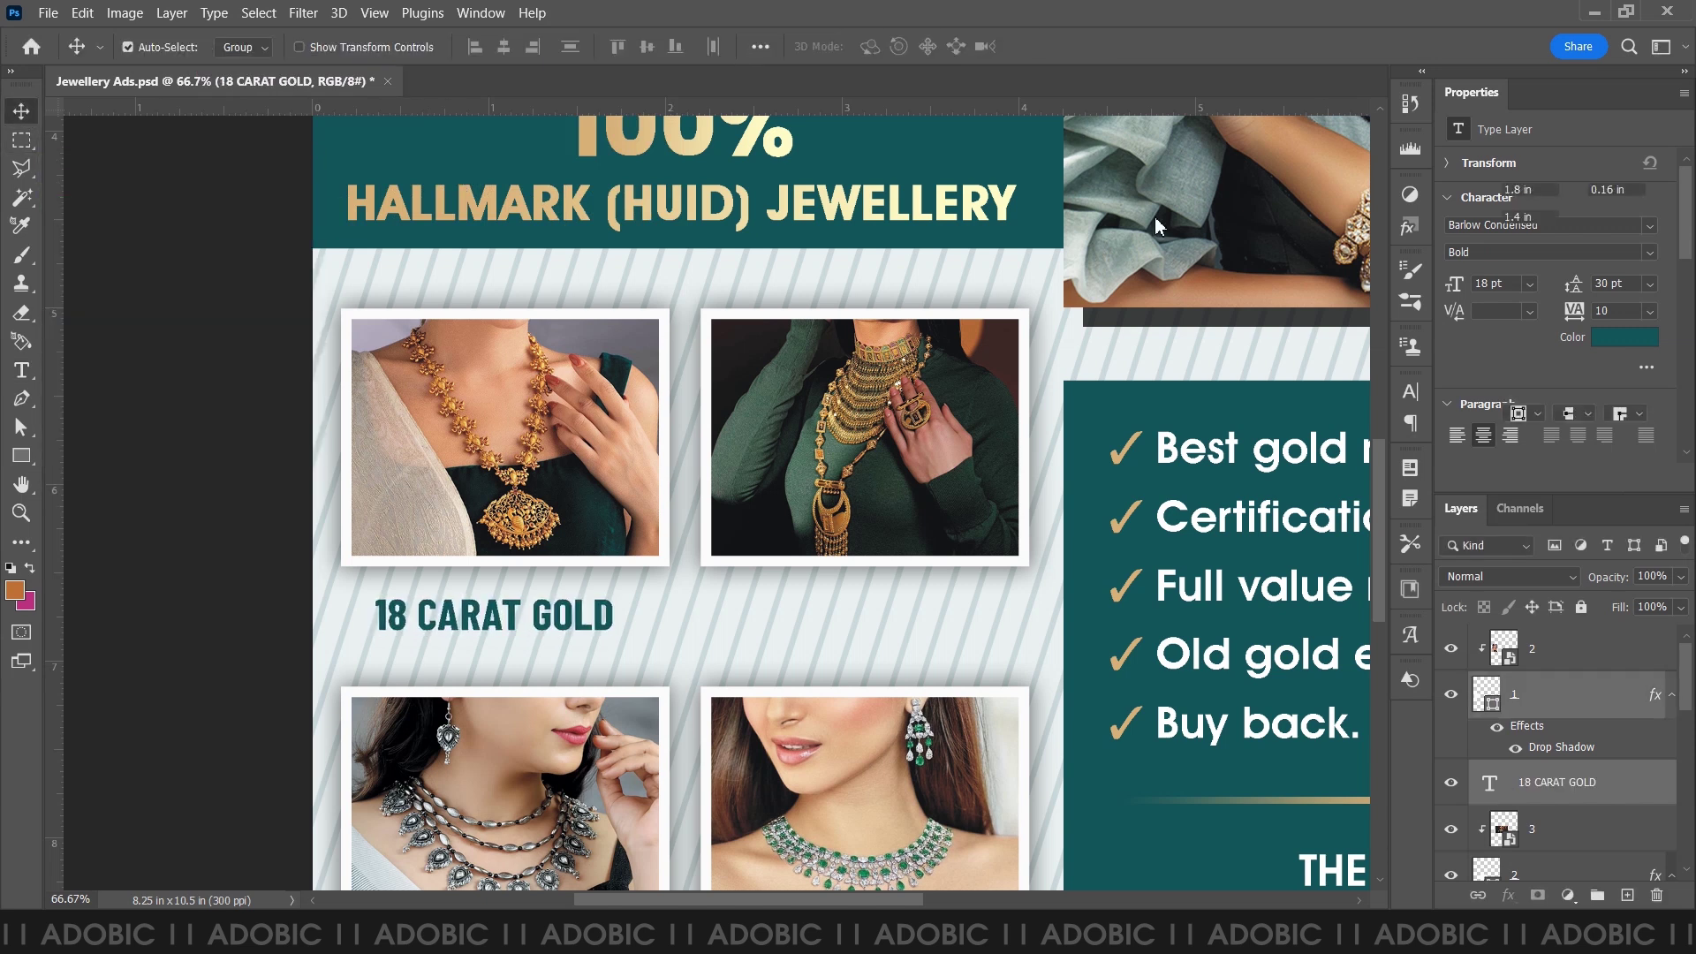
{"action": "left_click", "coordinate": [506, 49]}
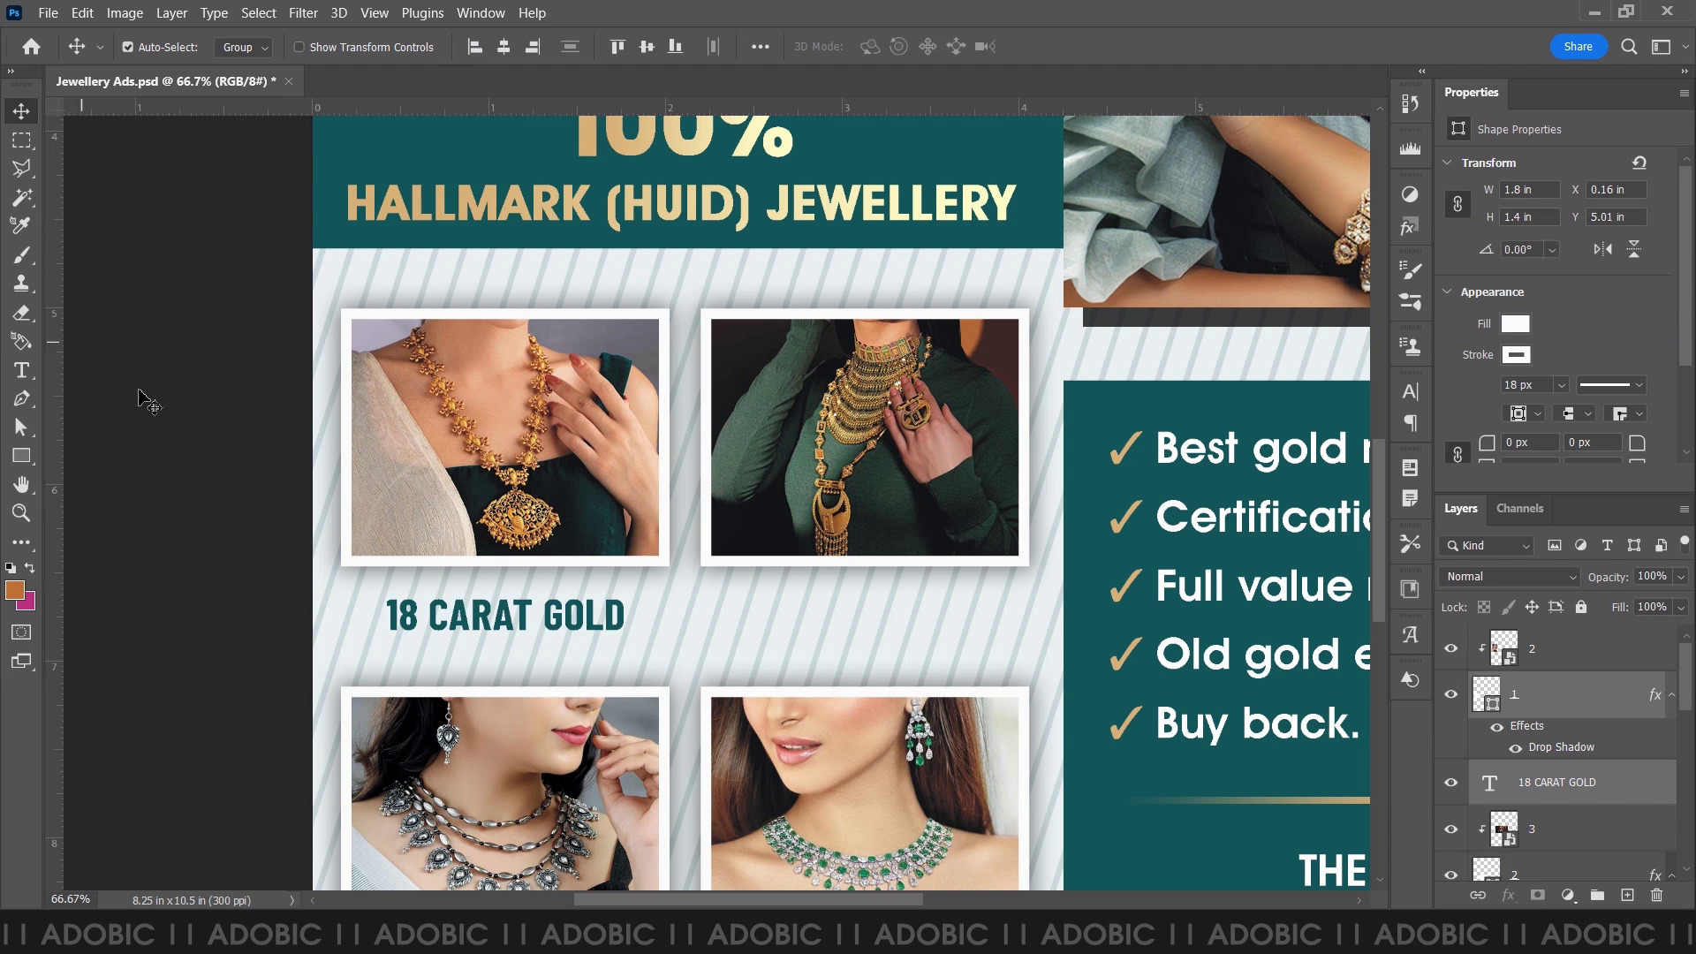
{"action": "triple_click", "coordinate": [481, 616]}
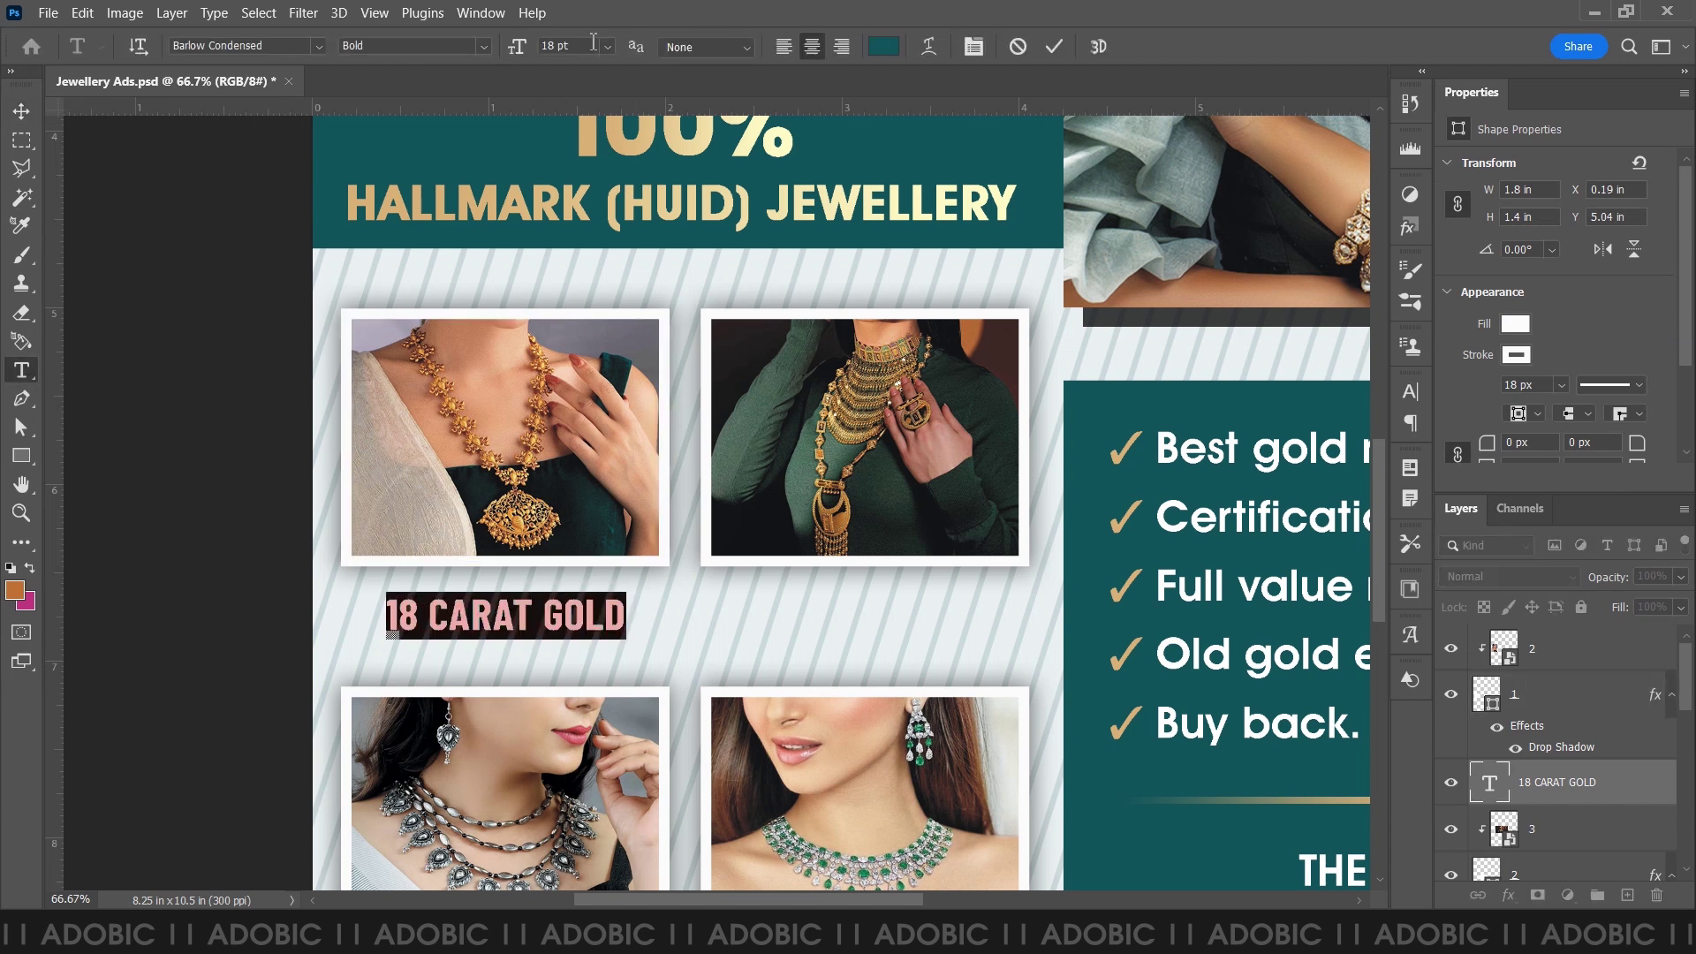
{"action": "type", "text": "20"}
{"action": "left_click", "coordinate": [21, 114]}
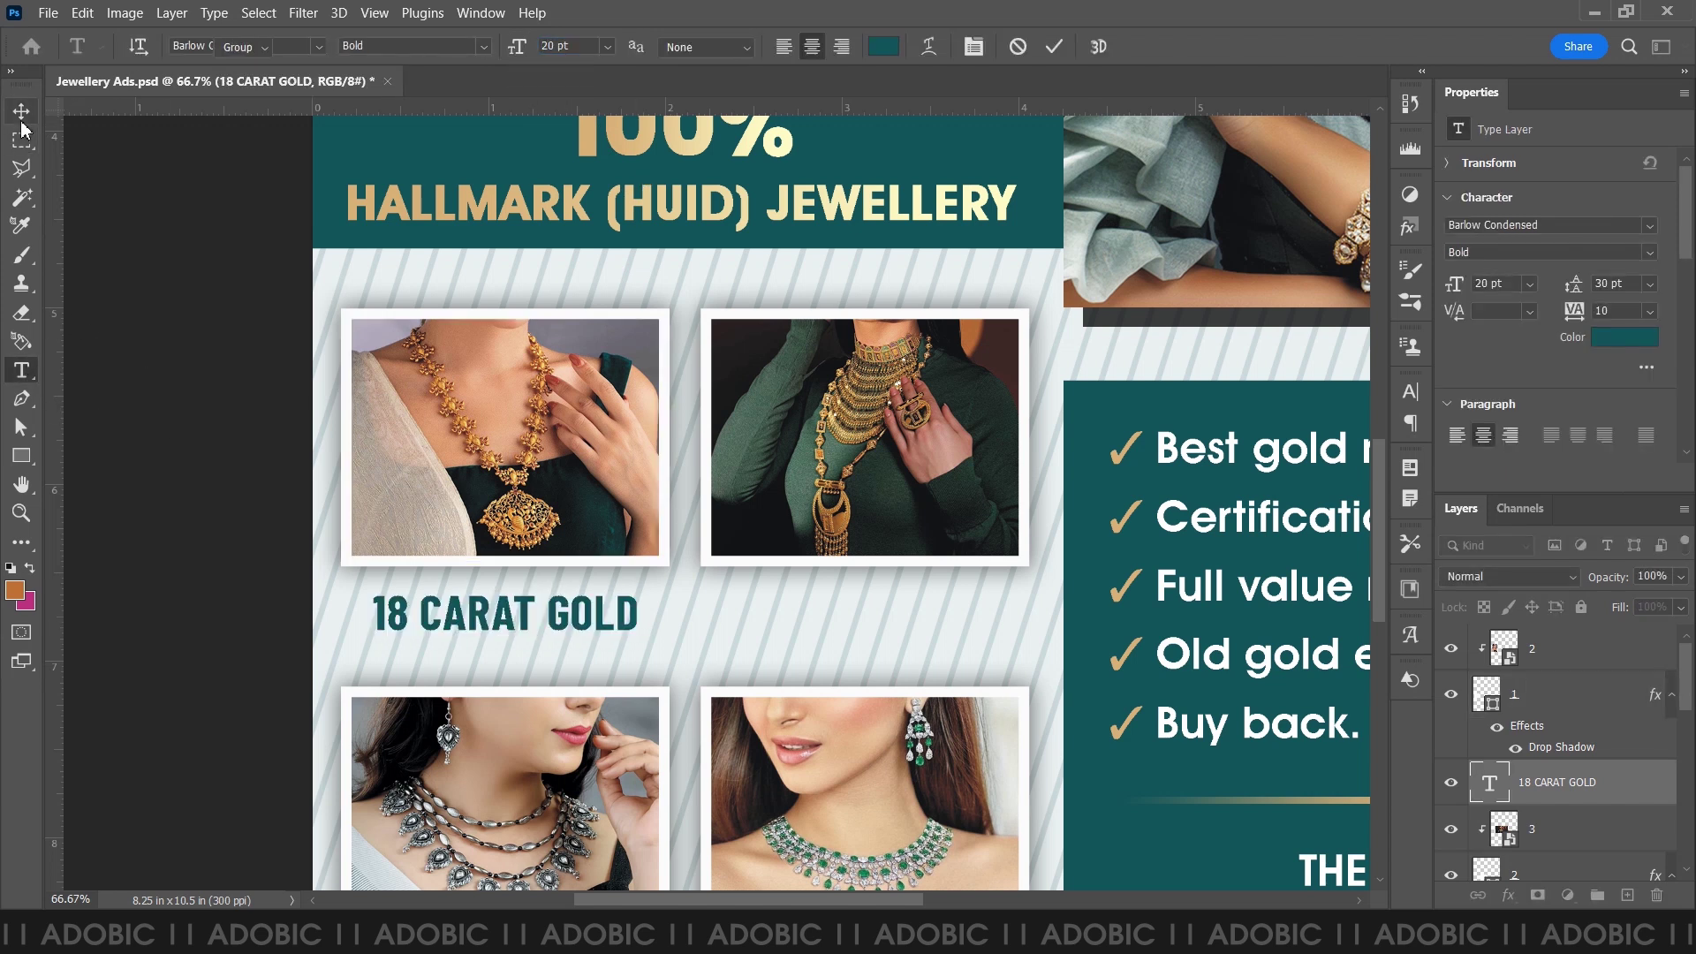
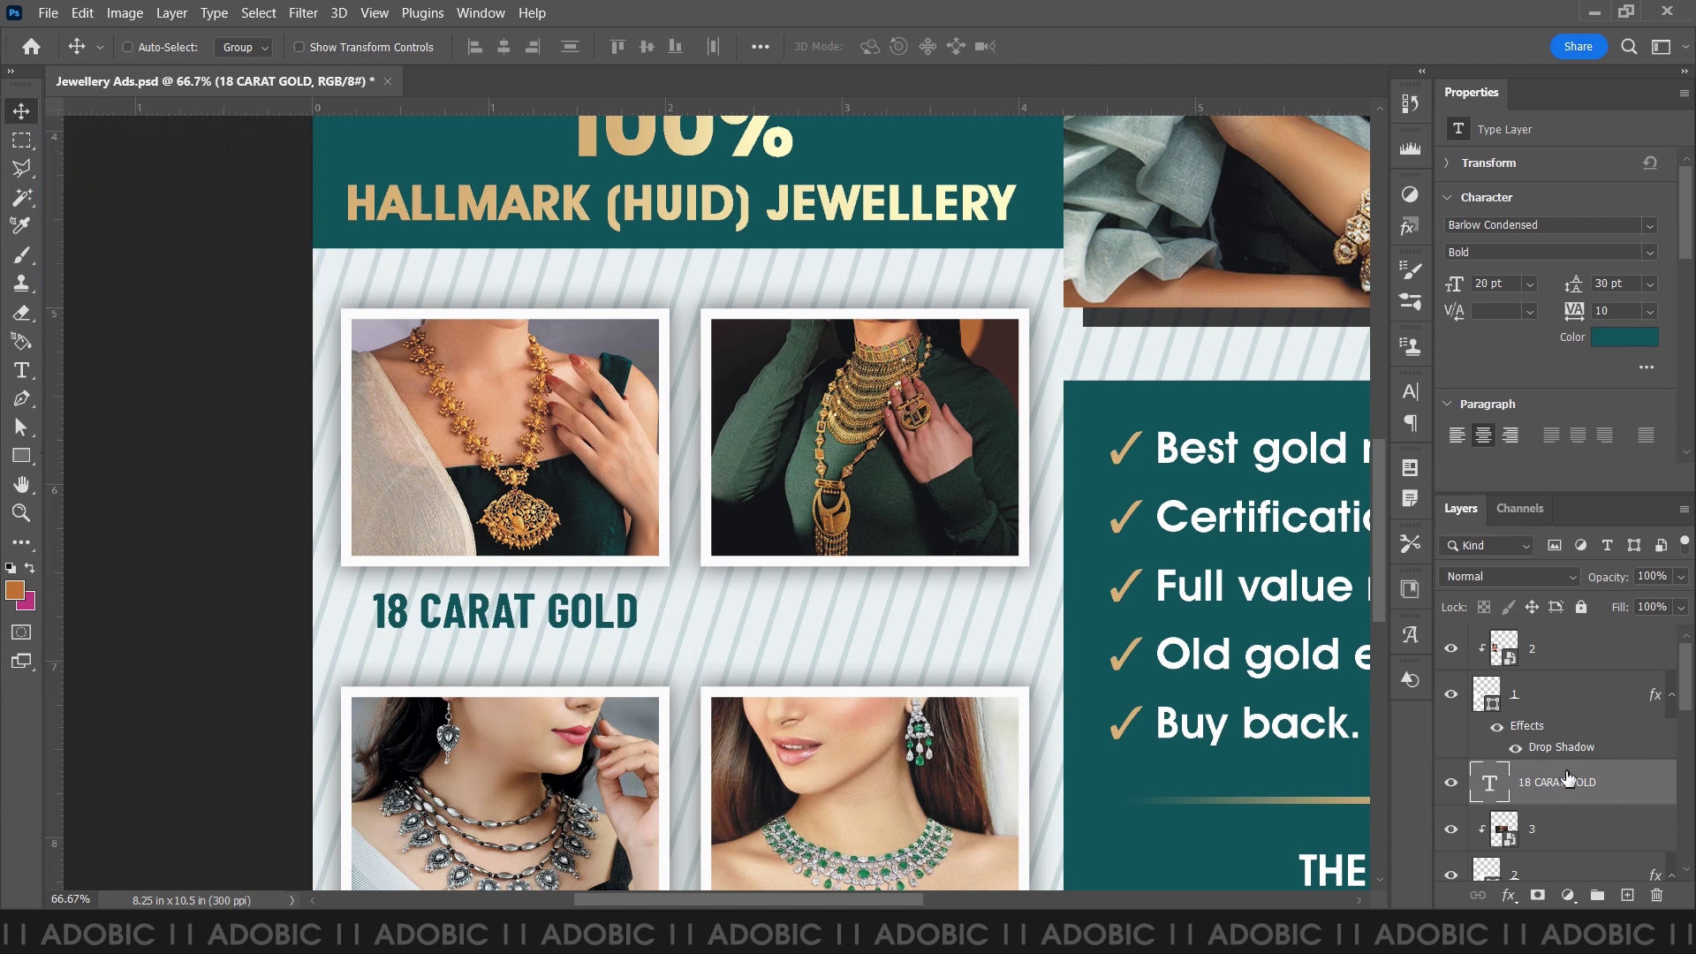
- Duplicate the 18 CARAT GOLD caption and try centring it with the second photo frame
{"action": "key", "text": "ctrl+j"}
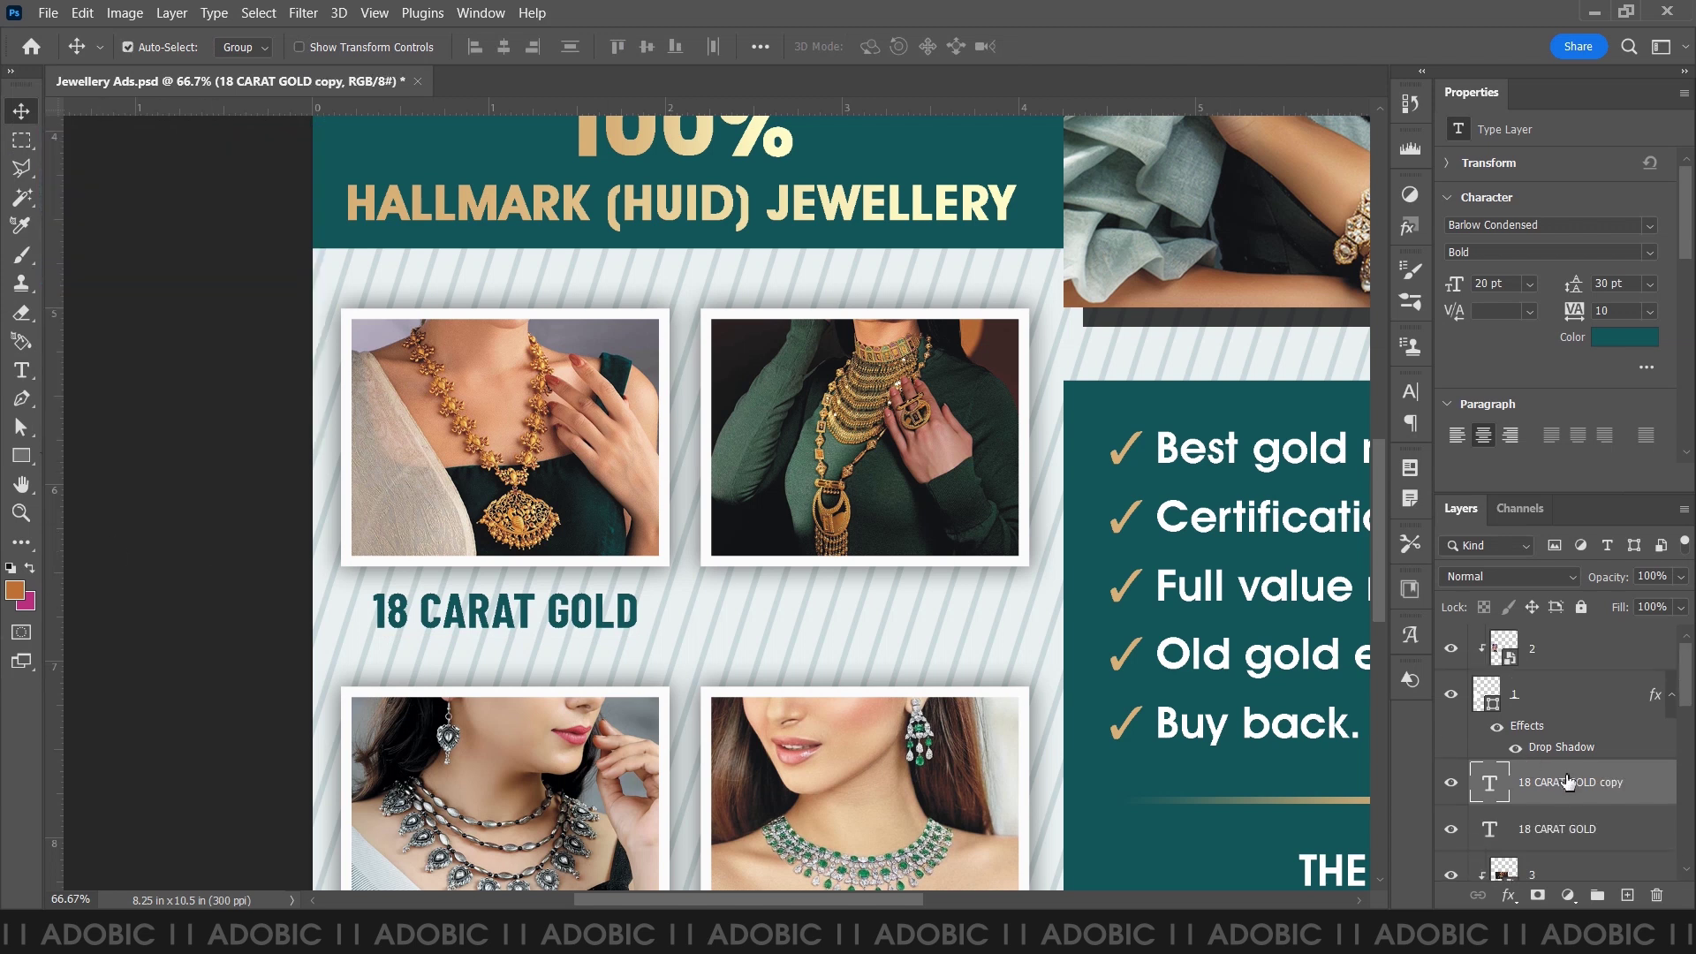
{"action": "scroll", "coordinate": [1568, 782], "scroll_direction": "down", "scroll_amount": 2}
{"action": "left_click_drag", "start_coordinate": [1542, 703], "coordinate": [1586, 846]}
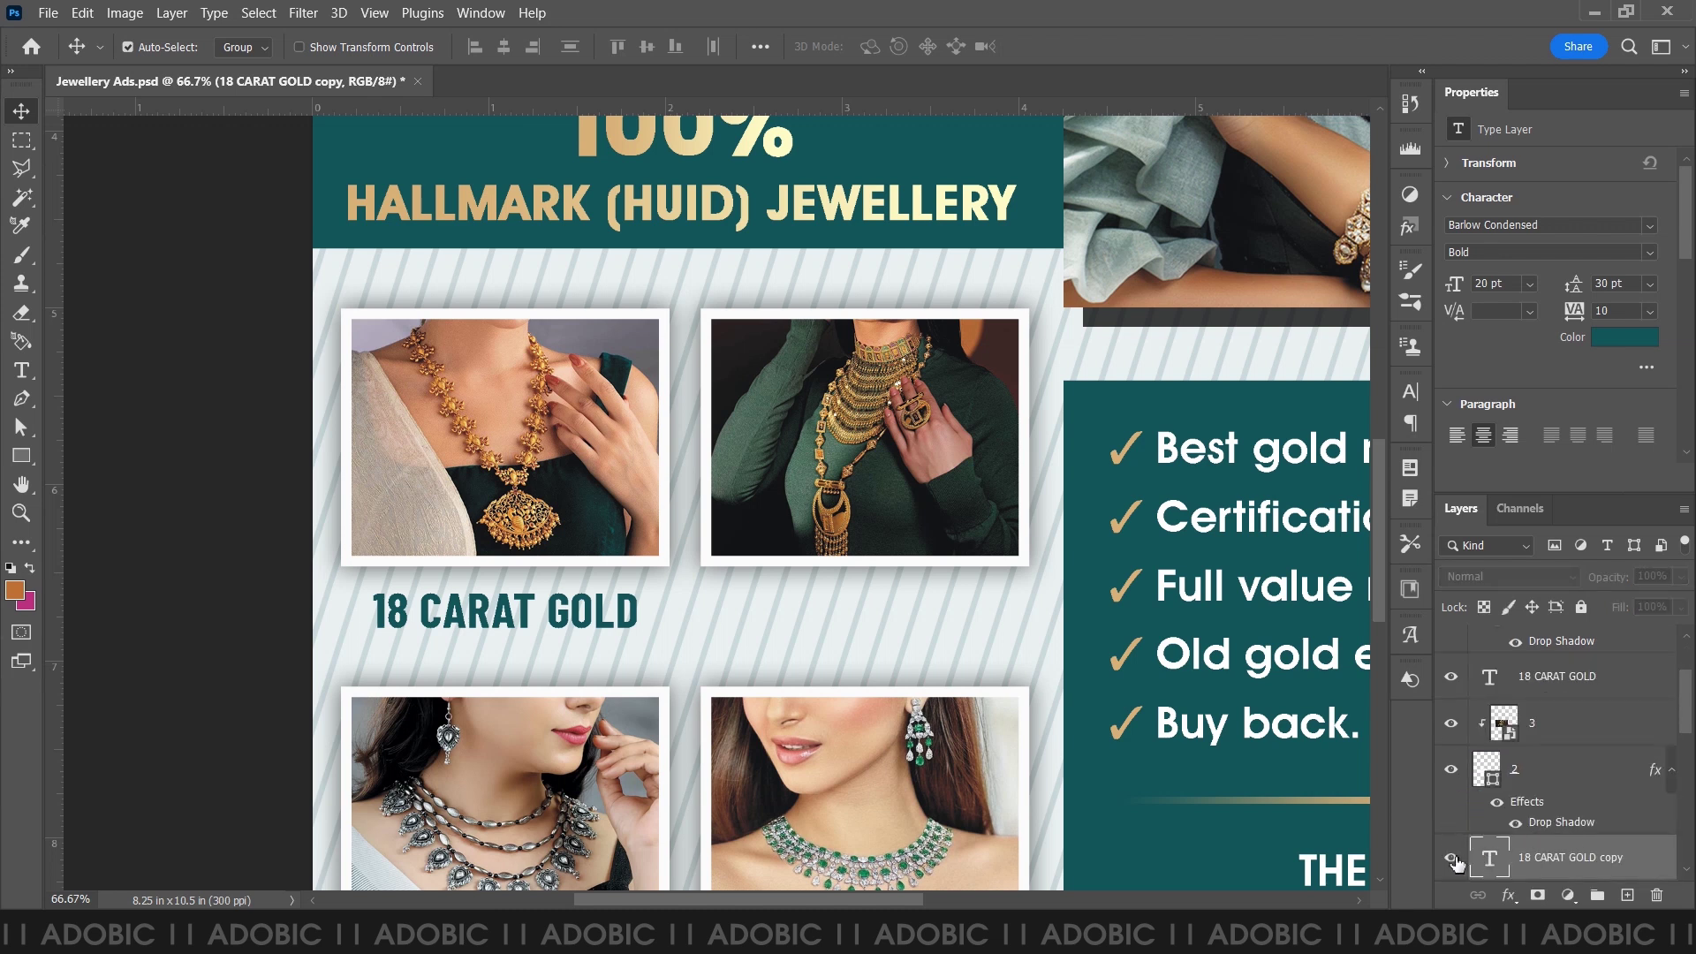
{"action": "left_click", "coordinate": [1519, 776]}
{"action": "left_click_drag", "start_coordinate": [897, 534], "coordinate": [901, 541]}
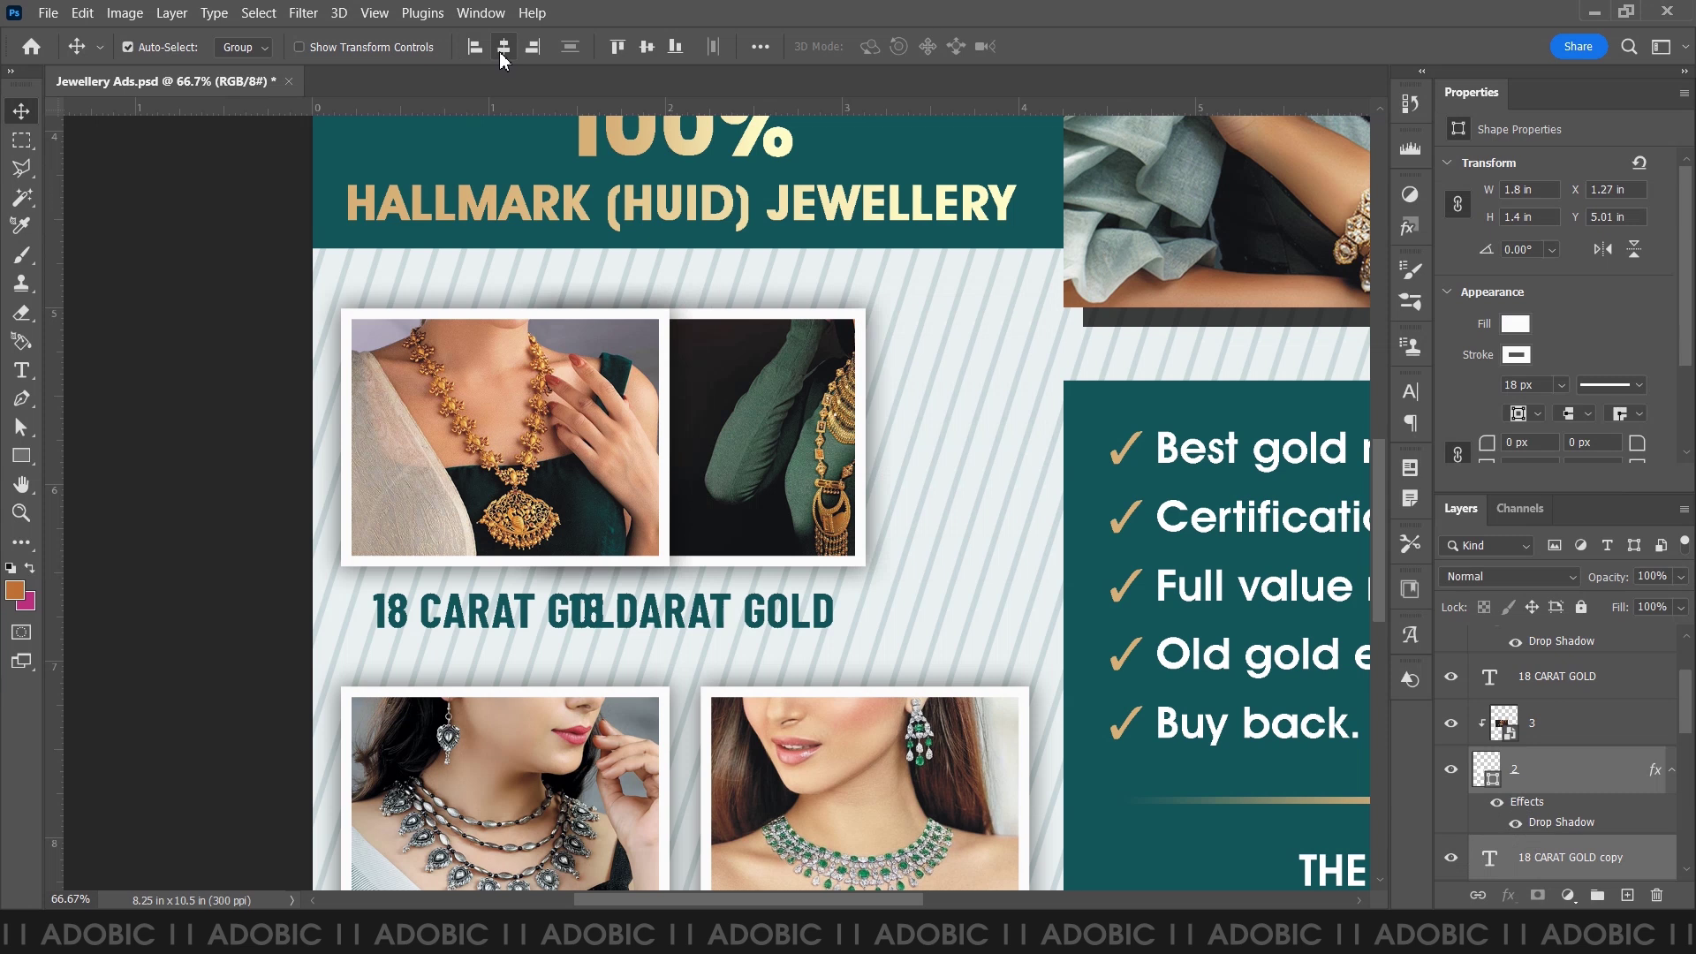
{"action": "left_click", "coordinate": [1569, 735]}
{"action": "left_click", "coordinate": [1537, 784]}
{"action": "left_click", "coordinate": [1544, 862], "text": "ctrl"}
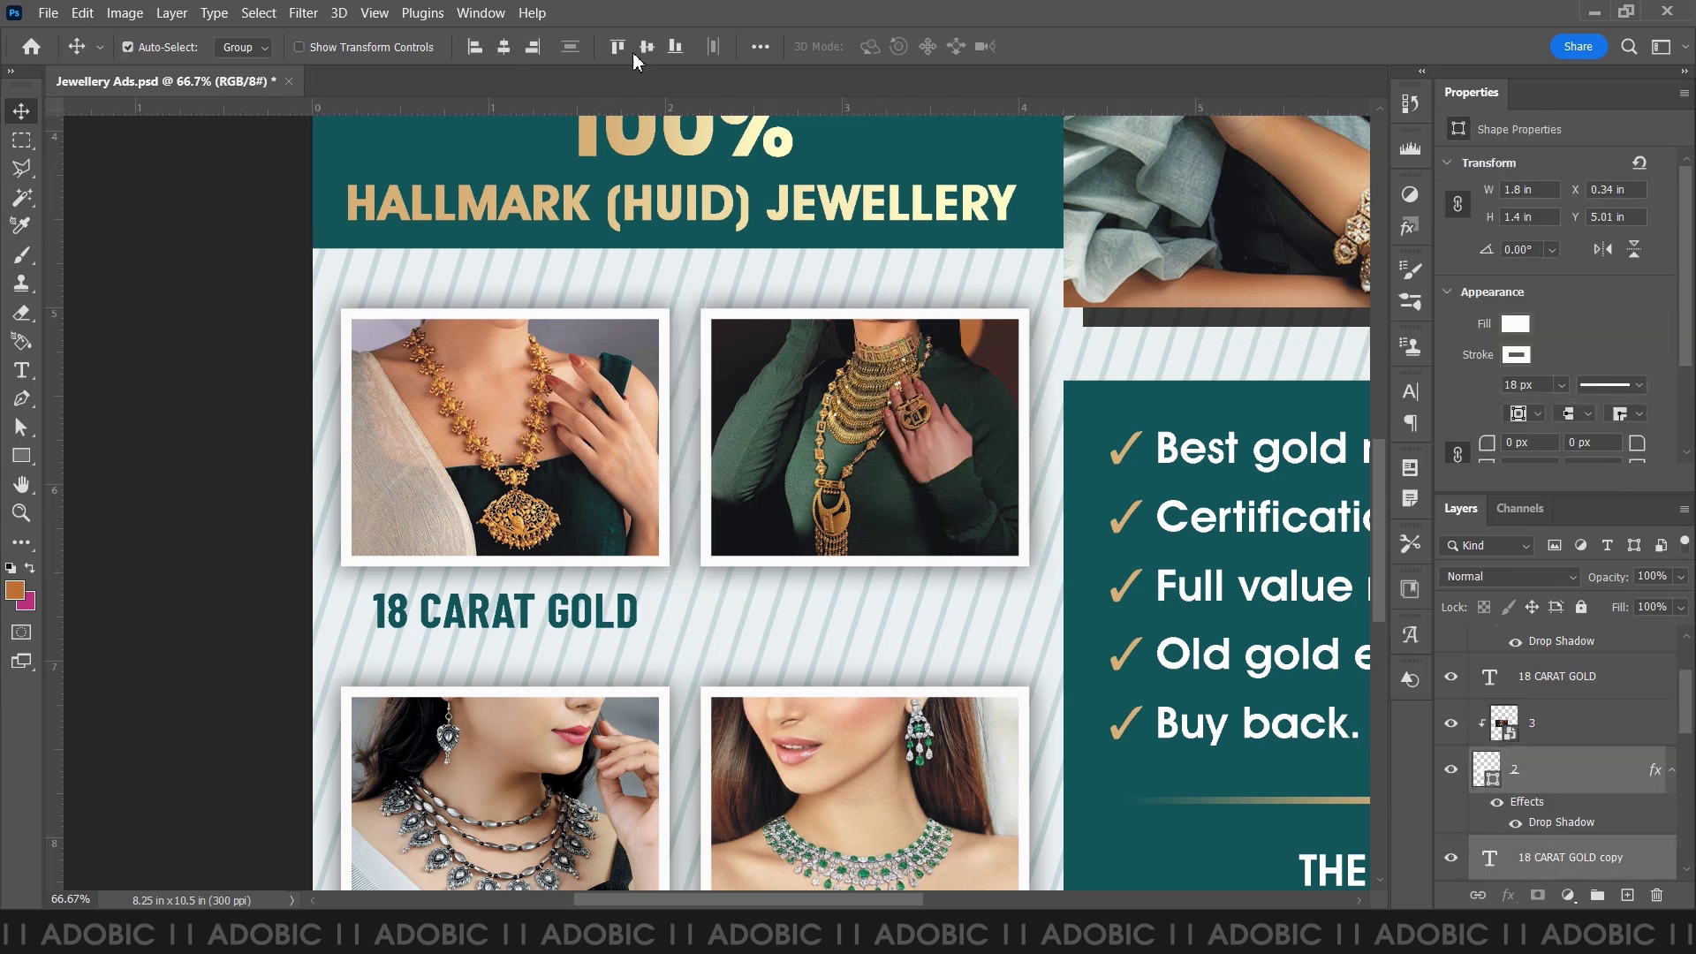
{"action": "left_click", "coordinate": [505, 49]}
{"action": "key", "text": "ctrl+z"}
- Position the caption copy centred under the second necklace photo
{"action": "left_click", "coordinate": [1571, 861]}
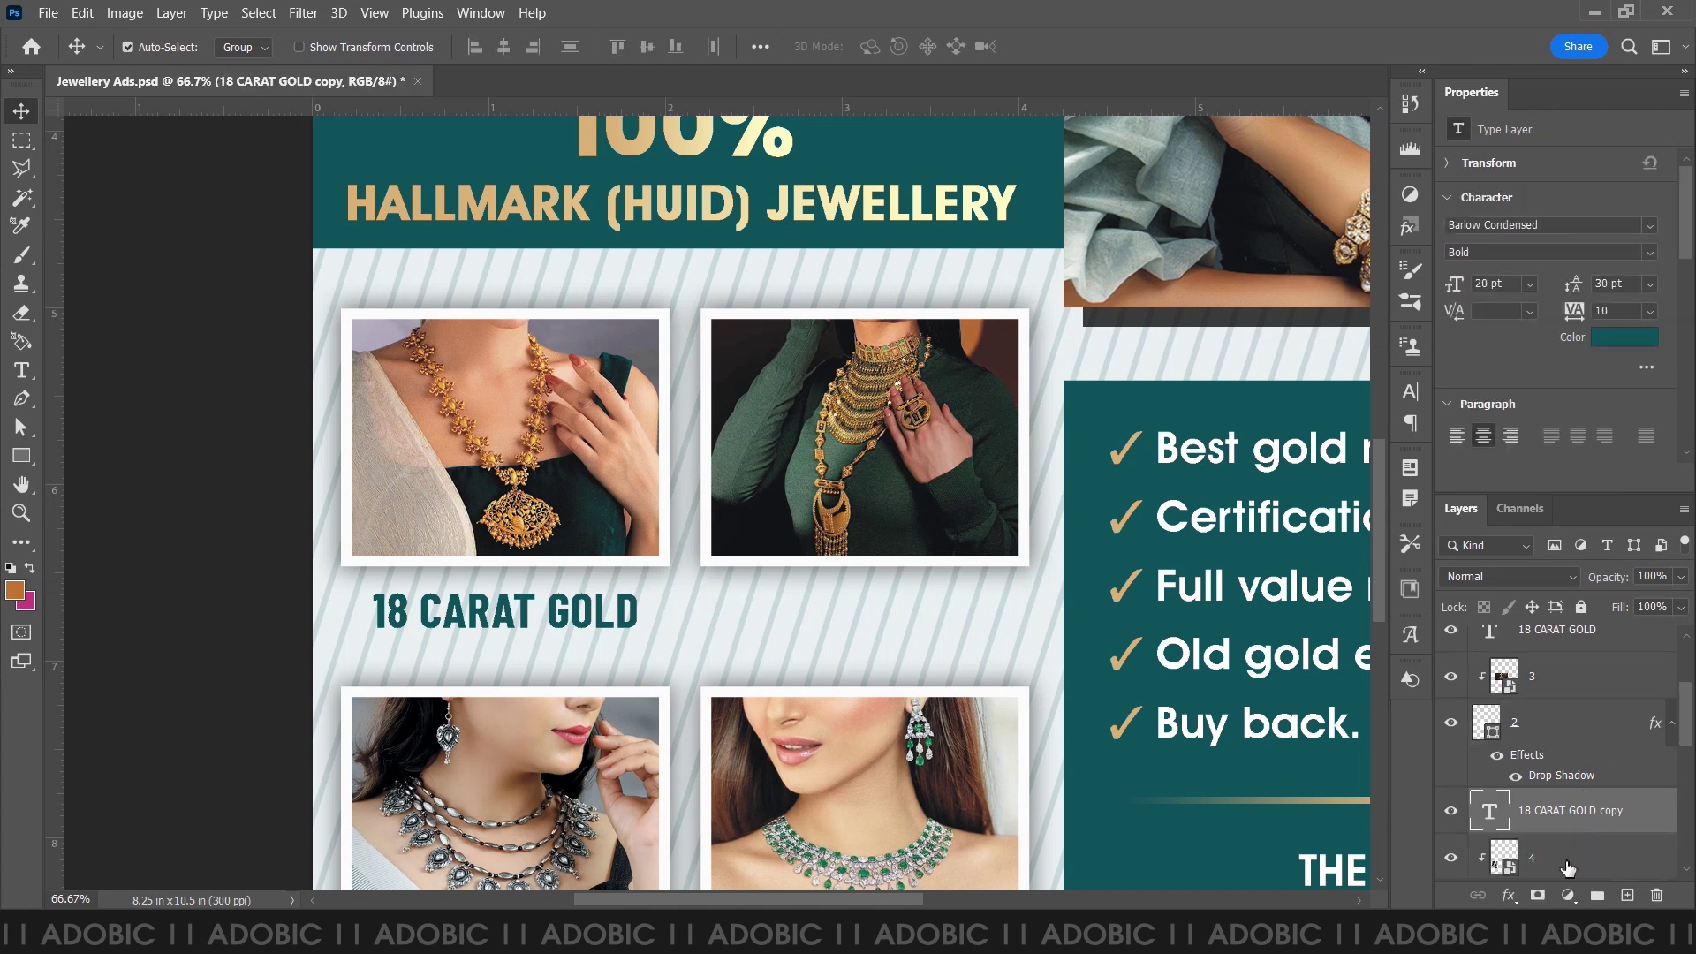
{"action": "left_click", "coordinate": [1539, 735], "text": "ctrl"}
{"action": "left_click", "coordinate": [504, 47]}
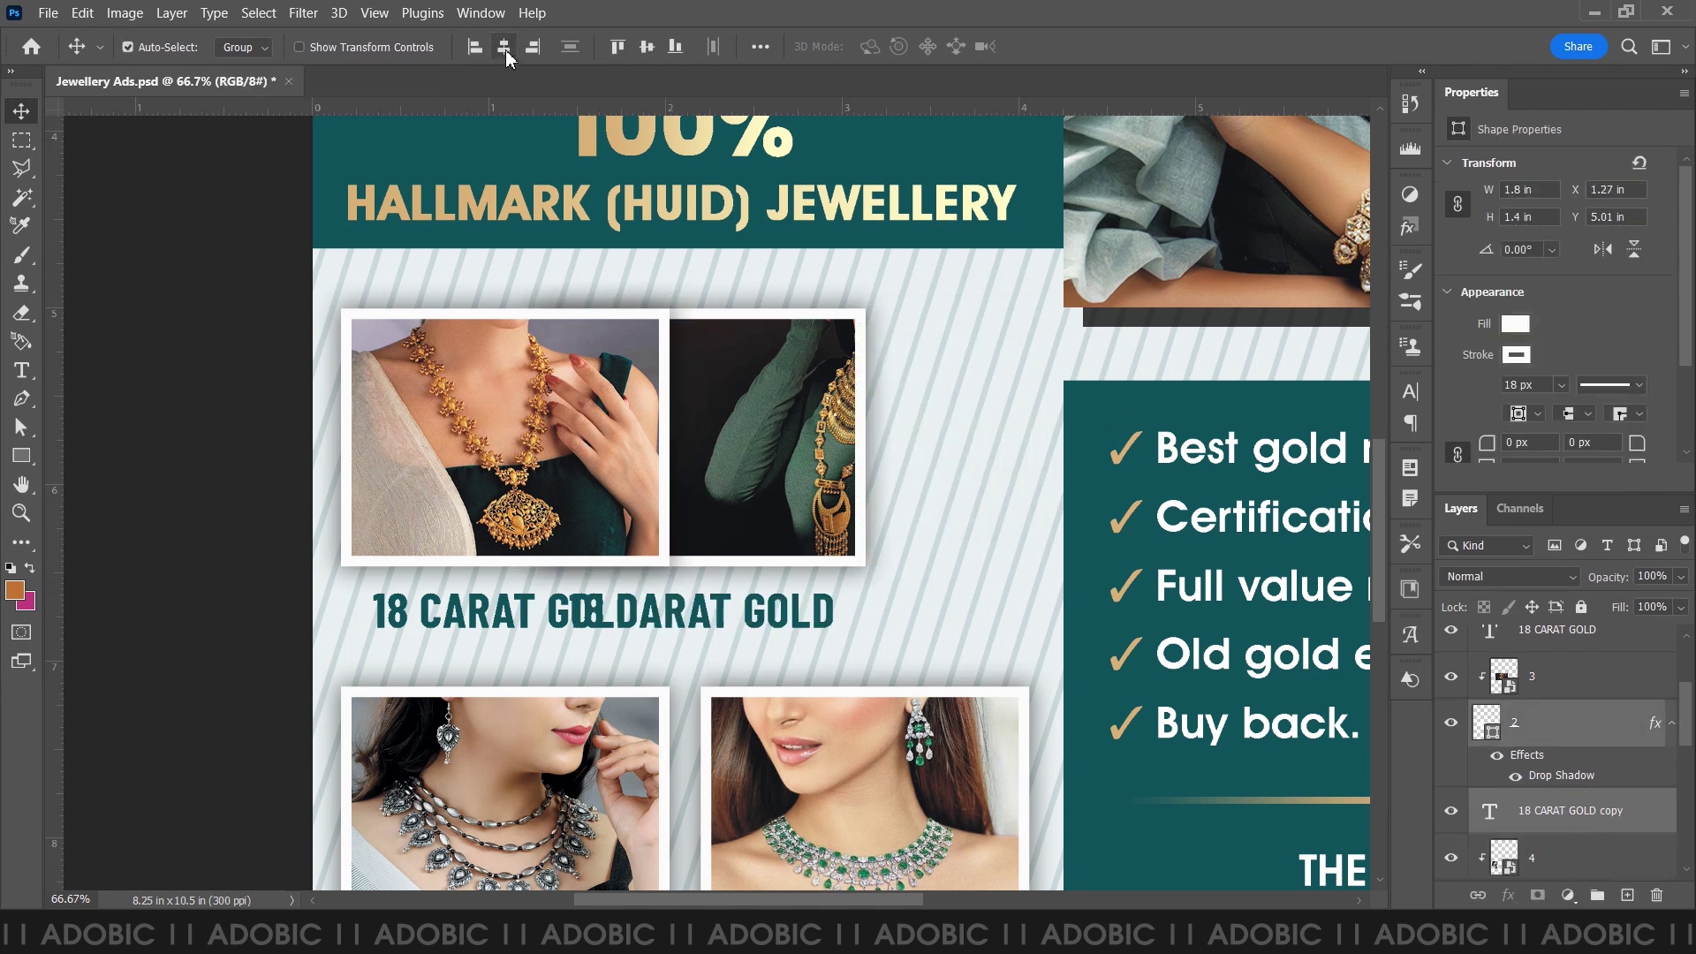
{"action": "key", "text": "ctrl+z"}
{"action": "left_click", "coordinate": [707, 635]}
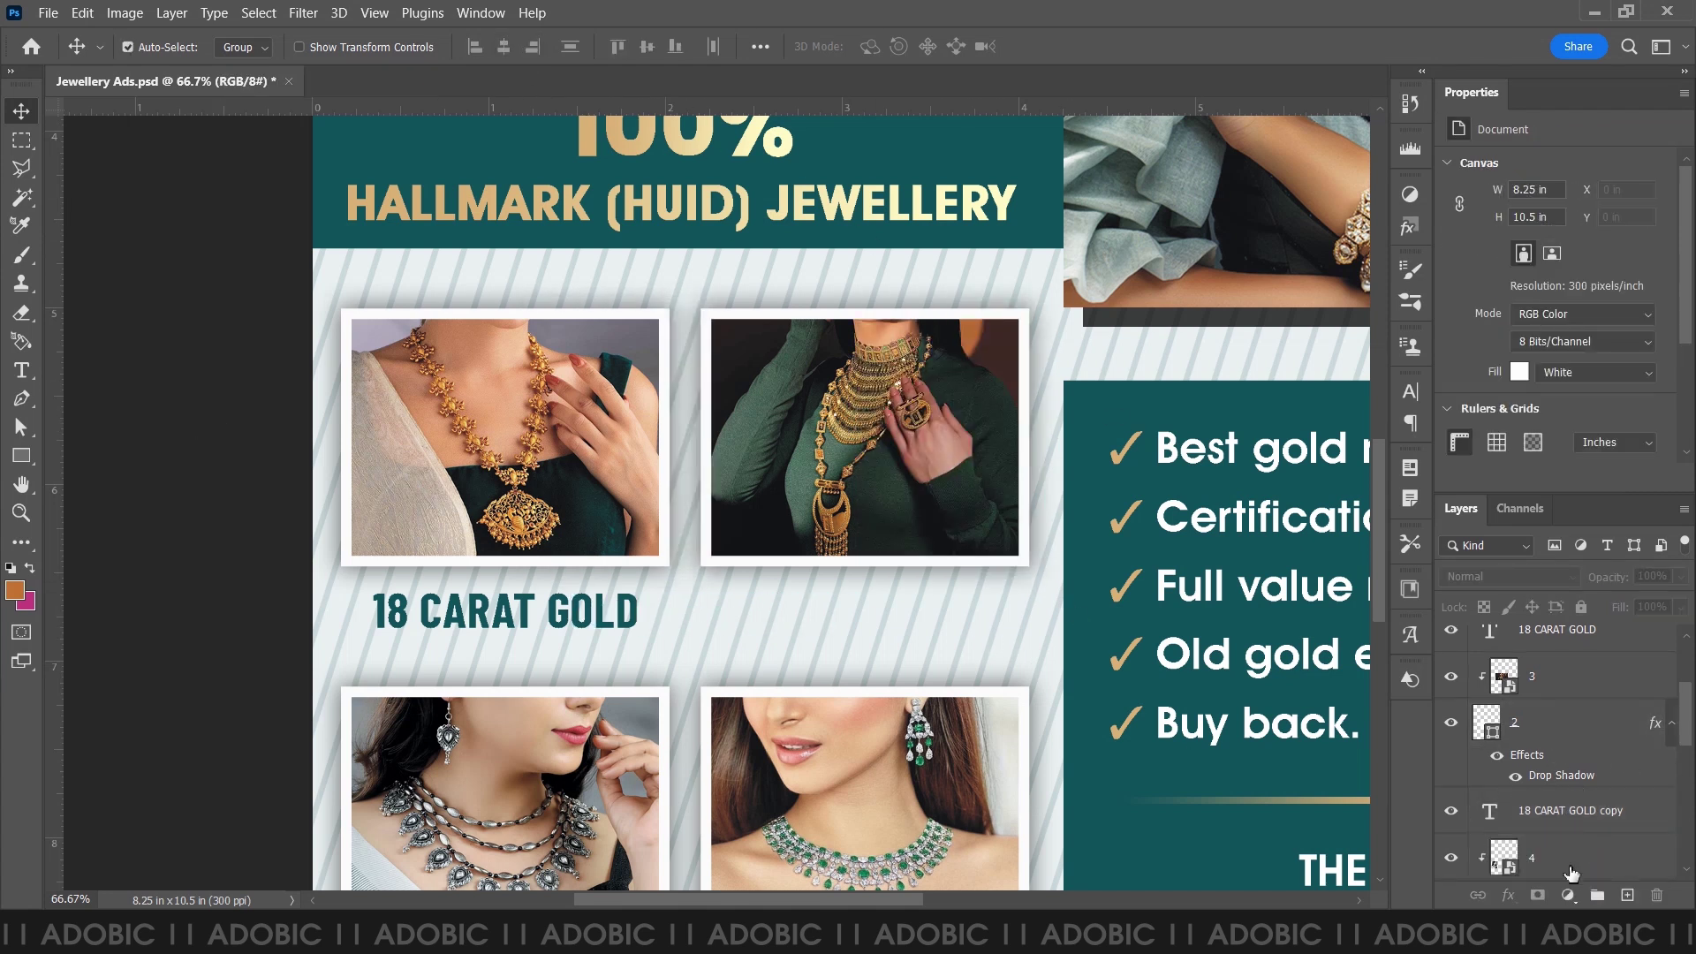
{"action": "left_click", "coordinate": [1552, 832]}
{"action": "left_click_drag", "start_coordinate": [616, 609], "coordinate": [976, 612]}
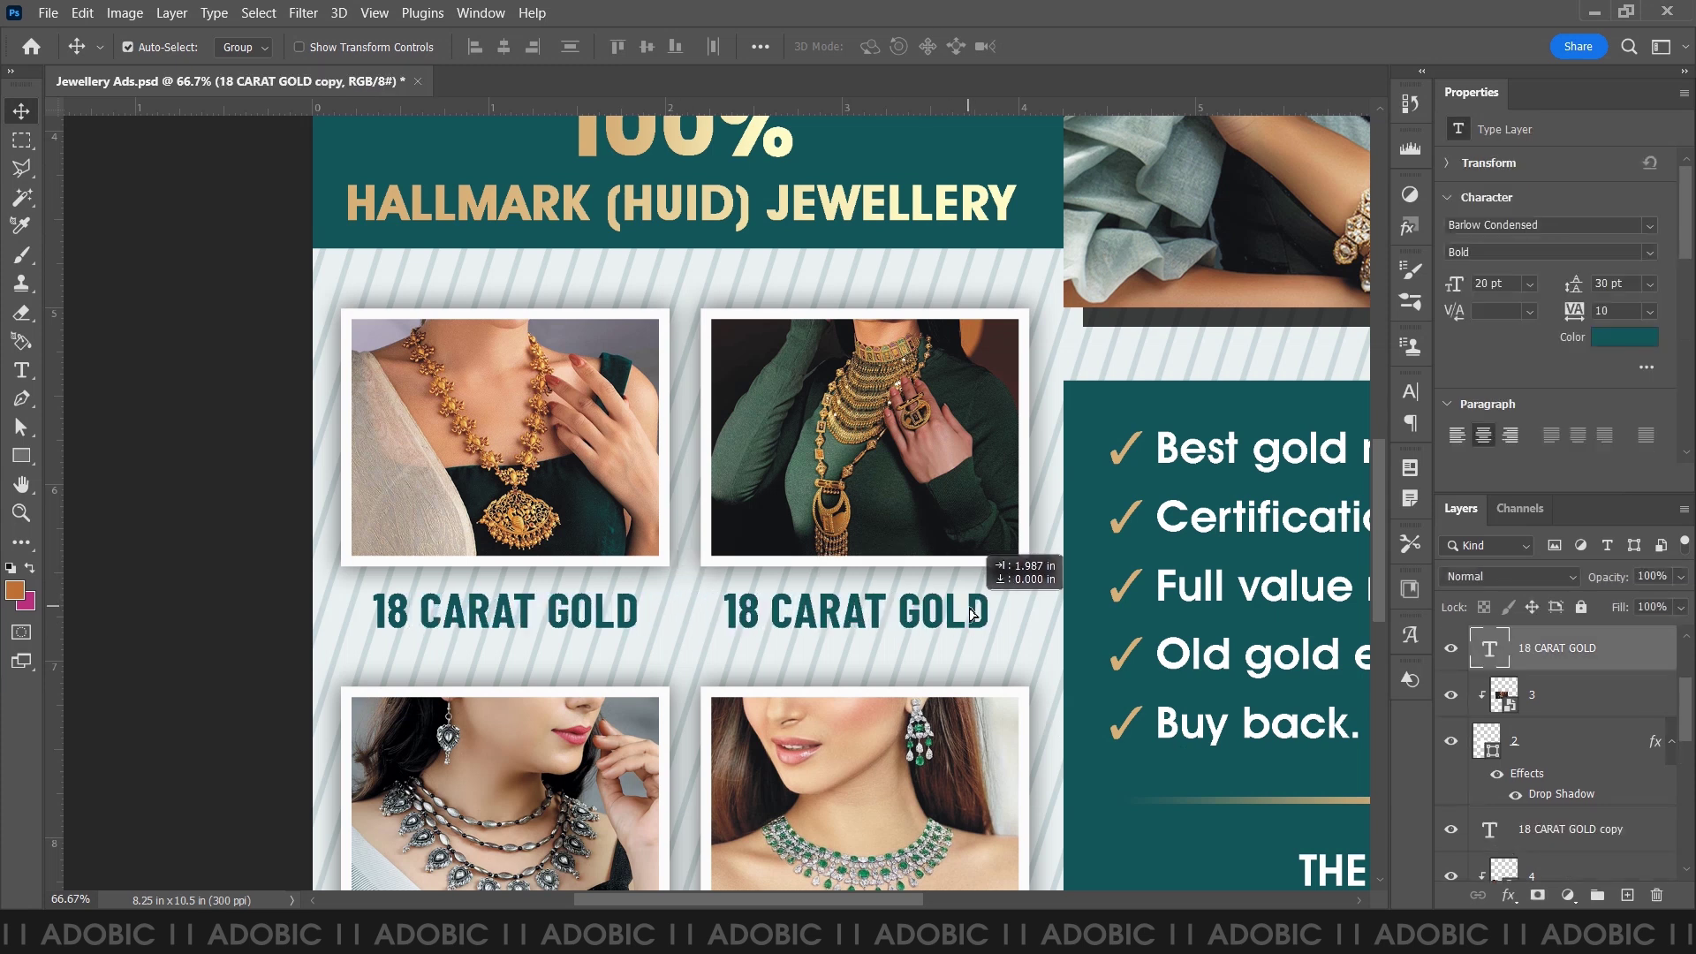
- Change the copied caption's text to 22 CARAT GOLD
{"action": "key", "text": "alt+Tab"}
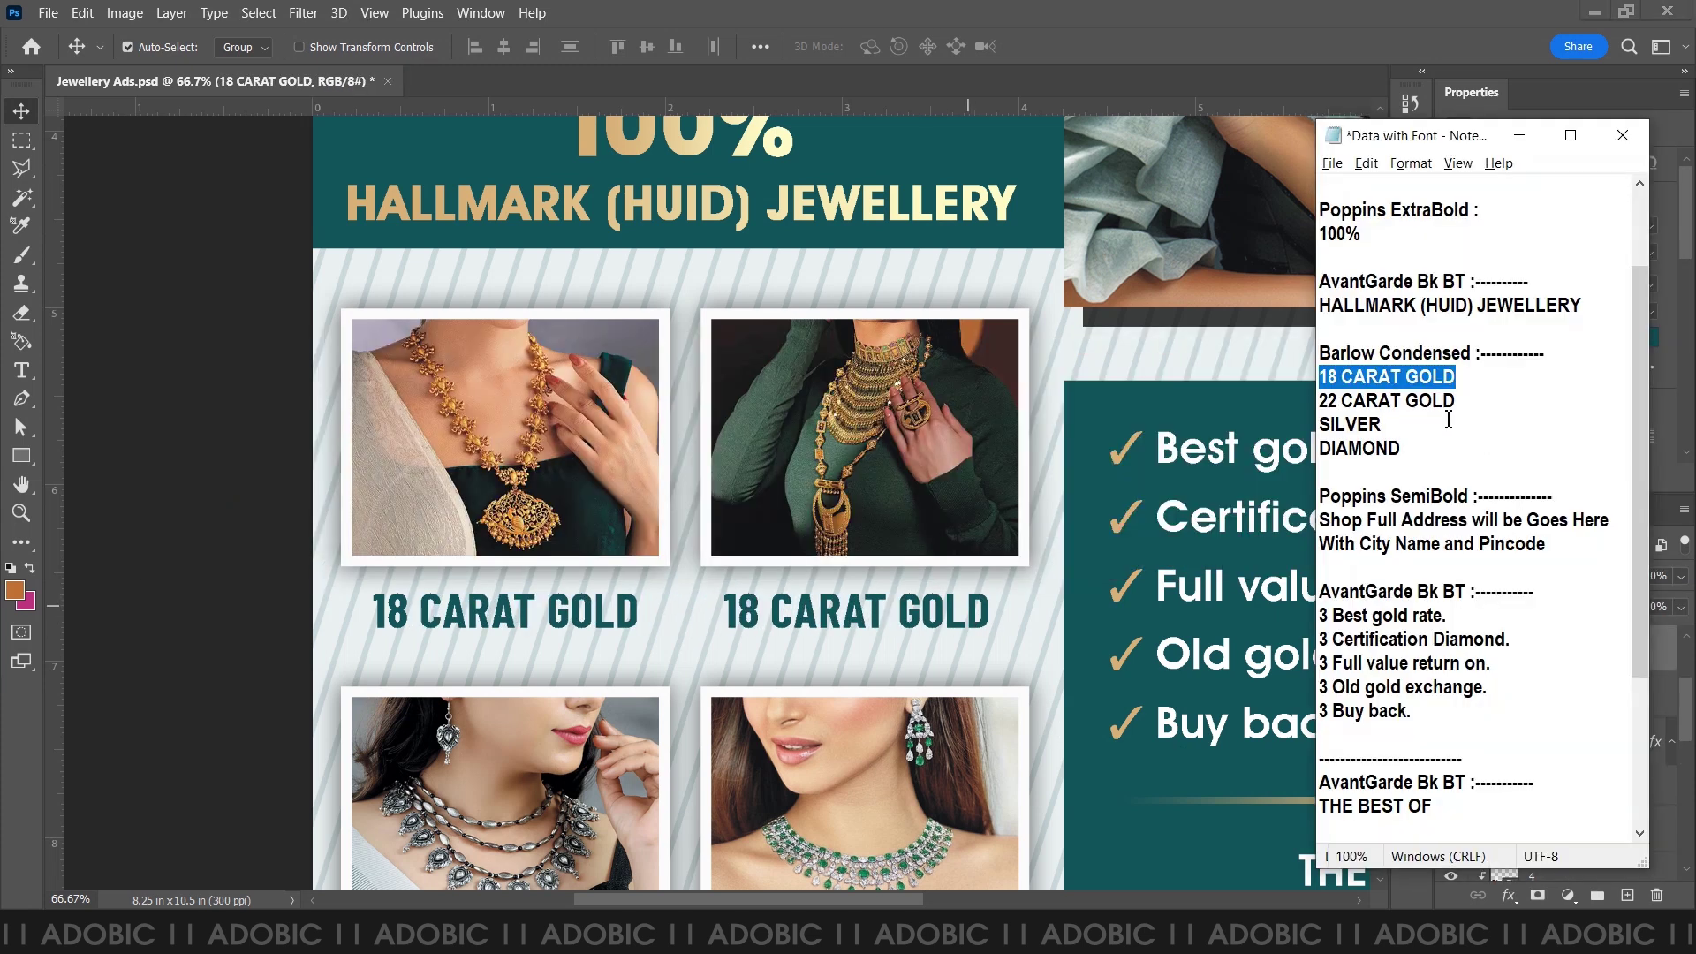
{"action": "left_click_drag", "start_coordinate": [1456, 402], "coordinate": [1321, 402]}
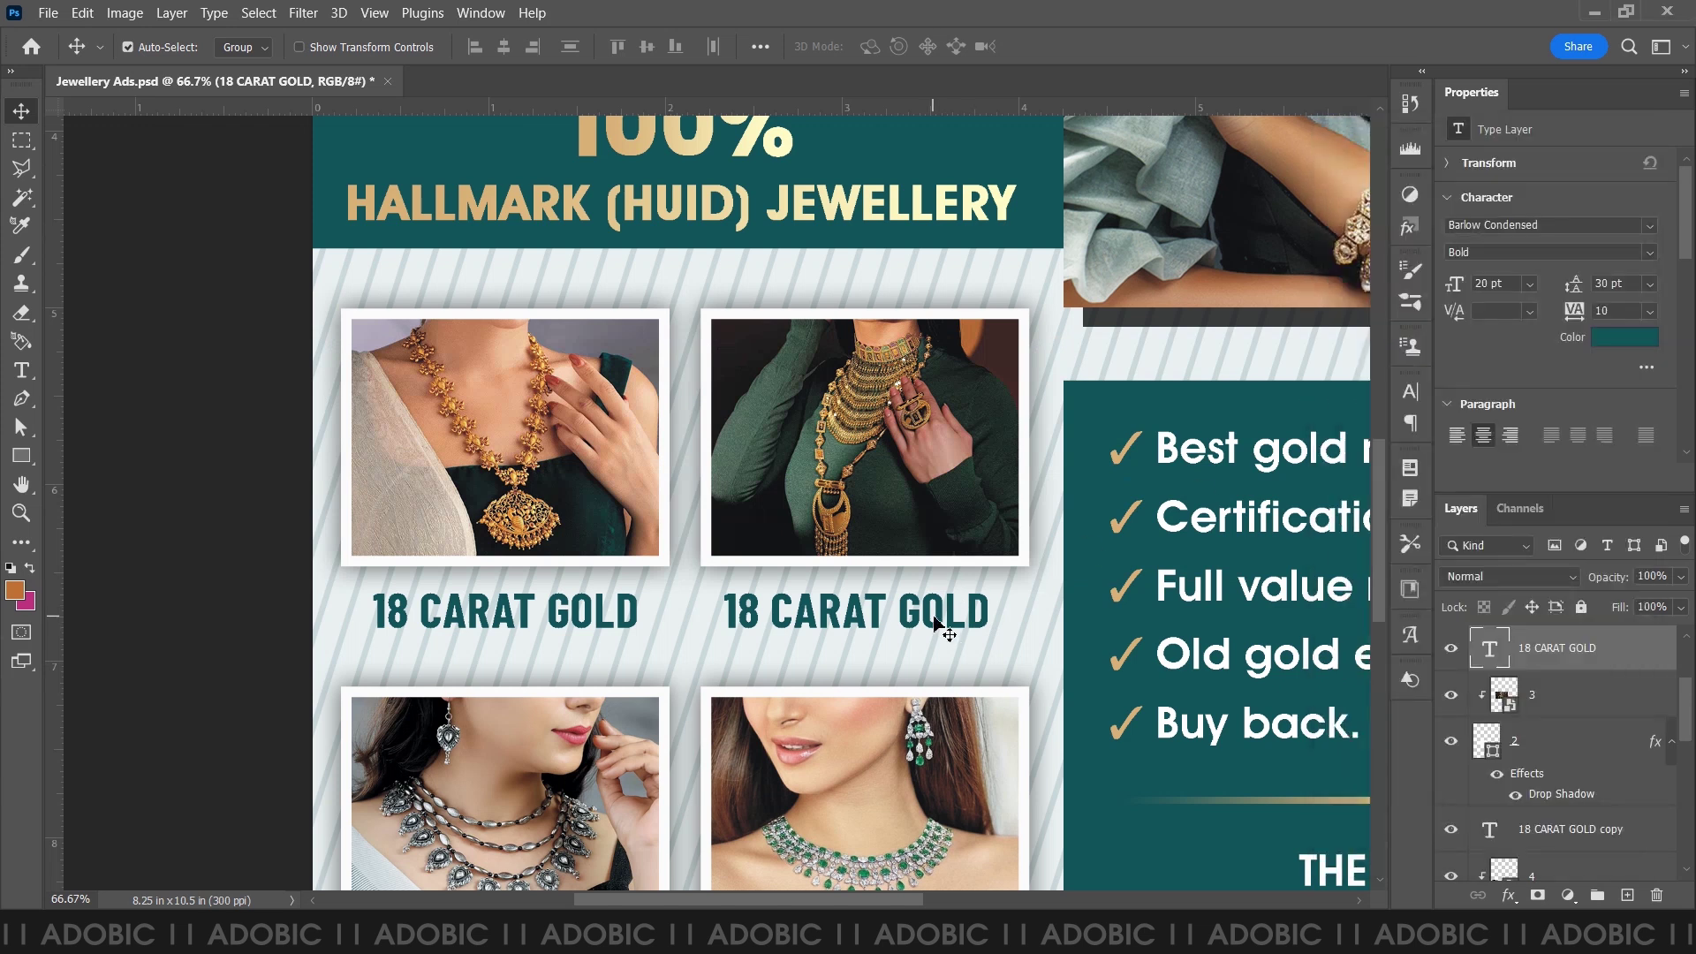
{"action": "left_click", "coordinate": [21, 370]}
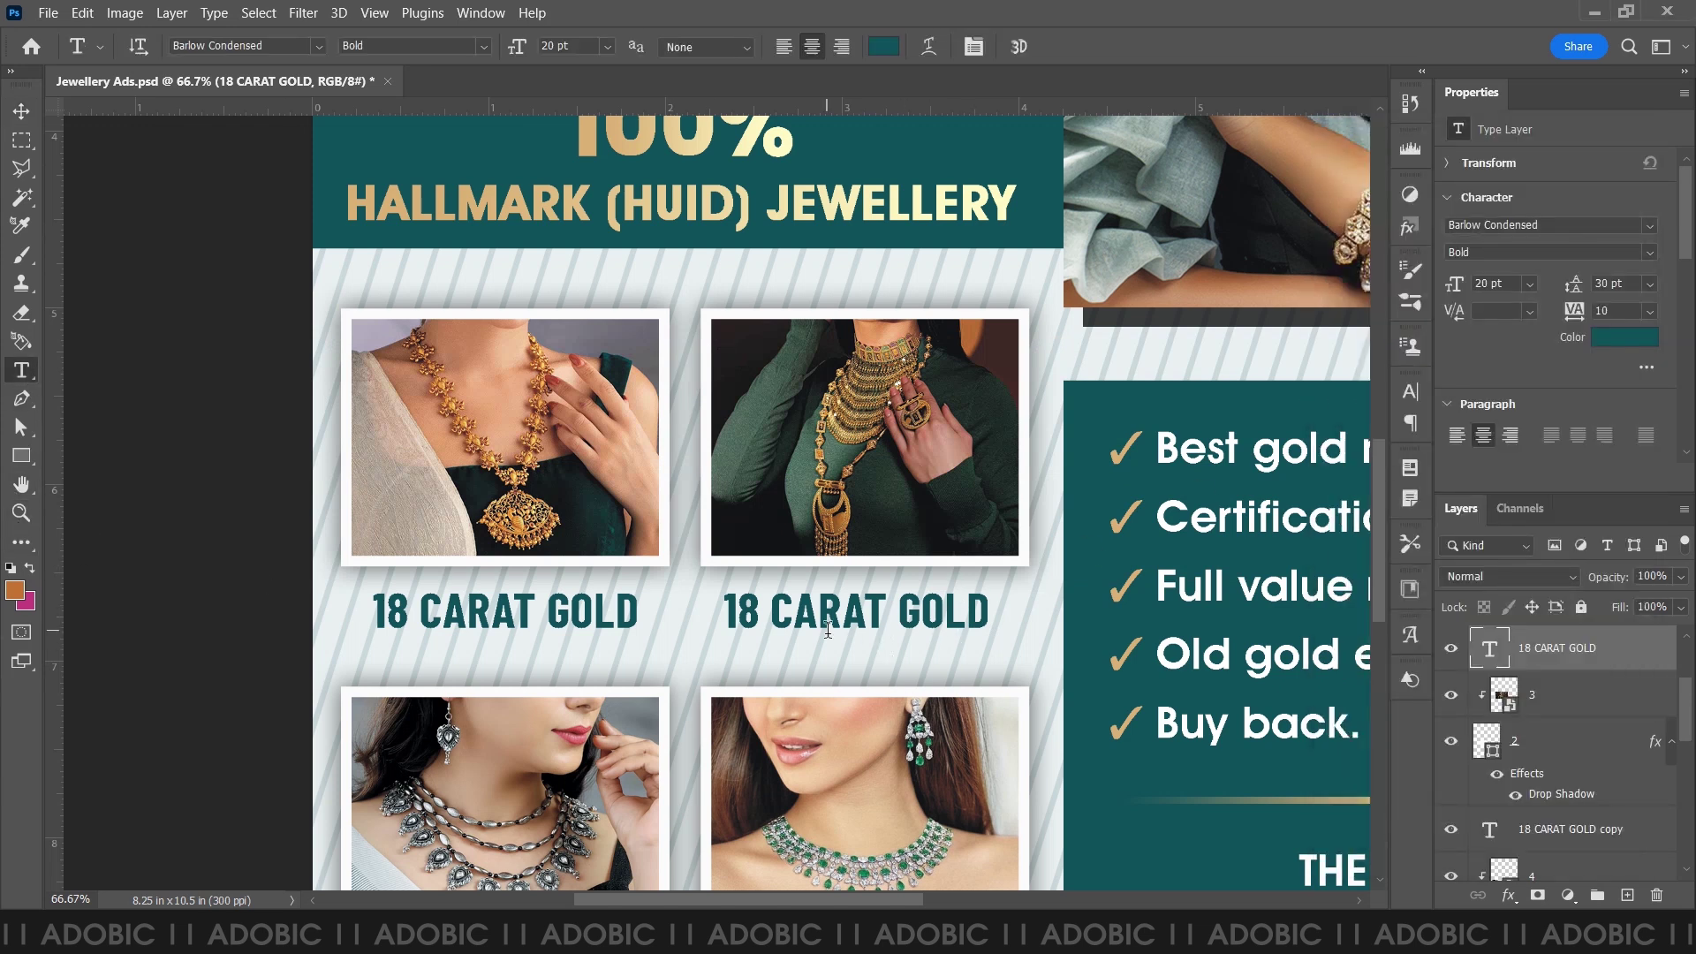
{"action": "triple_click", "coordinate": [828, 630]}
{"action": "type", "text": "22 CARAT GOLD"}
{"action": "left_click", "coordinate": [21, 112]}
- Reorder the caption layers so the 18 CARAT GOLD copy sits above layer 3
{"action": "scroll", "coordinate": [1555, 724], "scroll_direction": "up", "scroll_amount": 1}
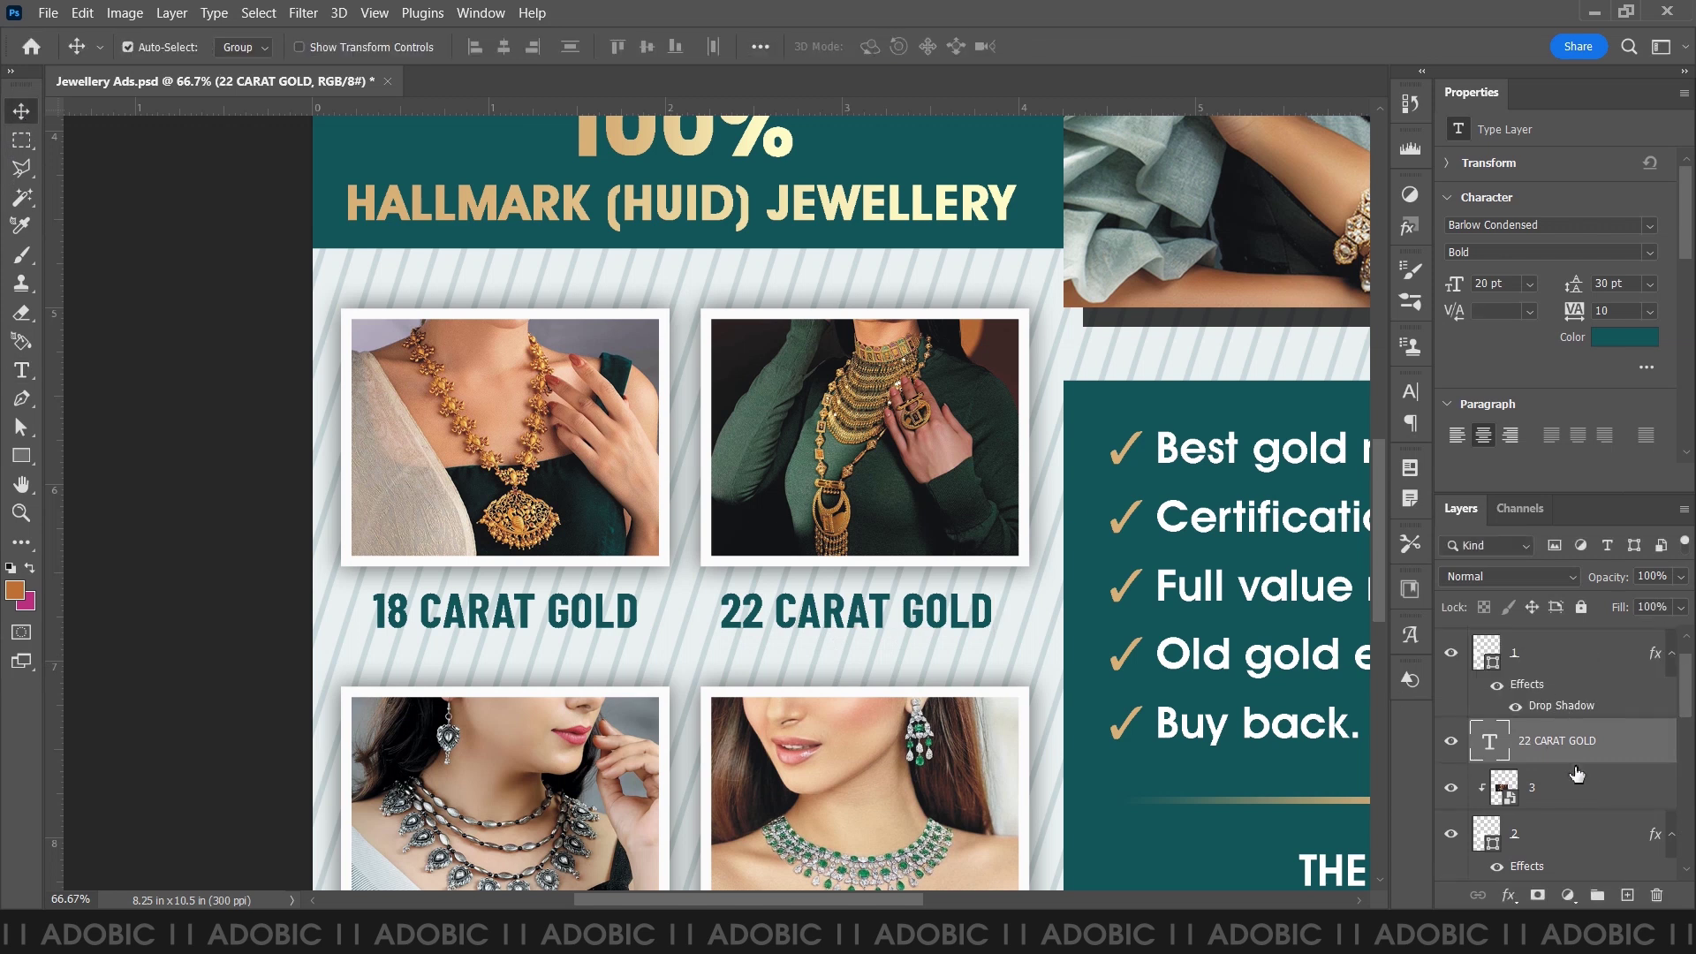
{"action": "scroll", "coordinate": [1570, 793], "scroll_direction": "up", "scroll_amount": 1}
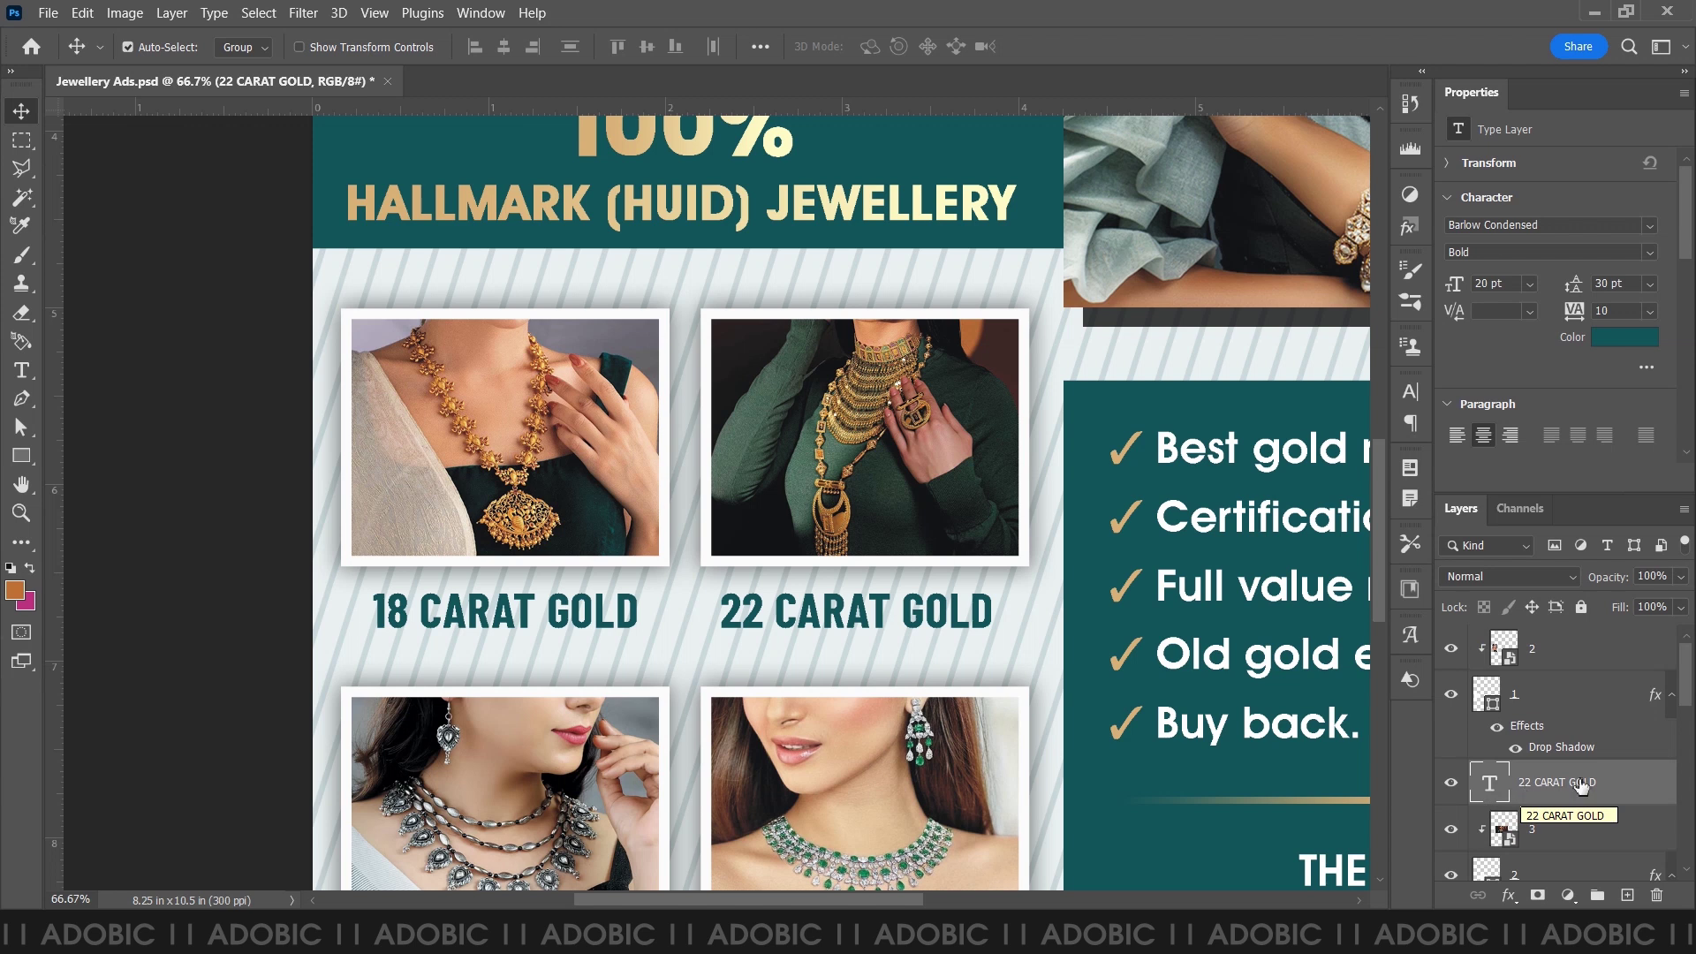
{"action": "scroll", "coordinate": [1581, 786], "scroll_direction": "down", "scroll_amount": 1}
{"action": "mouse_move", "coordinate": [1577, 749]}
{"action": "left_mouse_down"}
{"action": "mouse_move", "coordinate": [1542, 861]}
{"action": "mouse_move", "coordinate": [1496, 789]}
{"action": "left_mouse_up"}
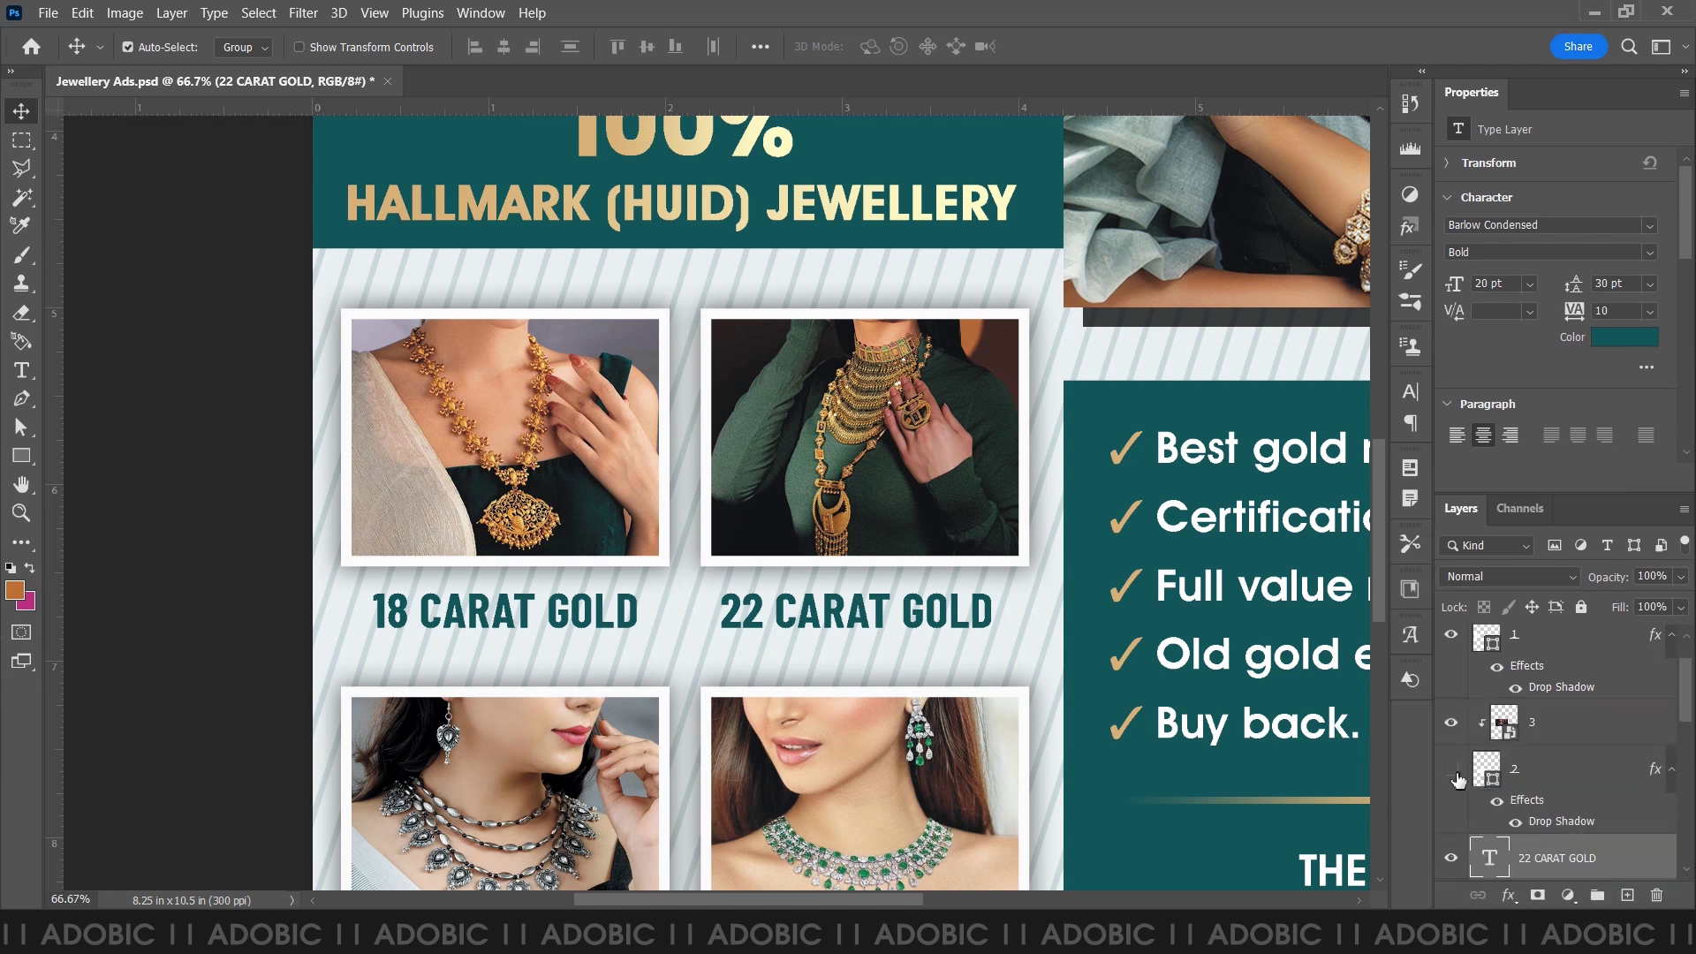
{"action": "left_click", "coordinate": [1454, 772]}
{"action": "scroll", "coordinate": [1578, 815], "scroll_direction": "down", "scroll_amount": 1}
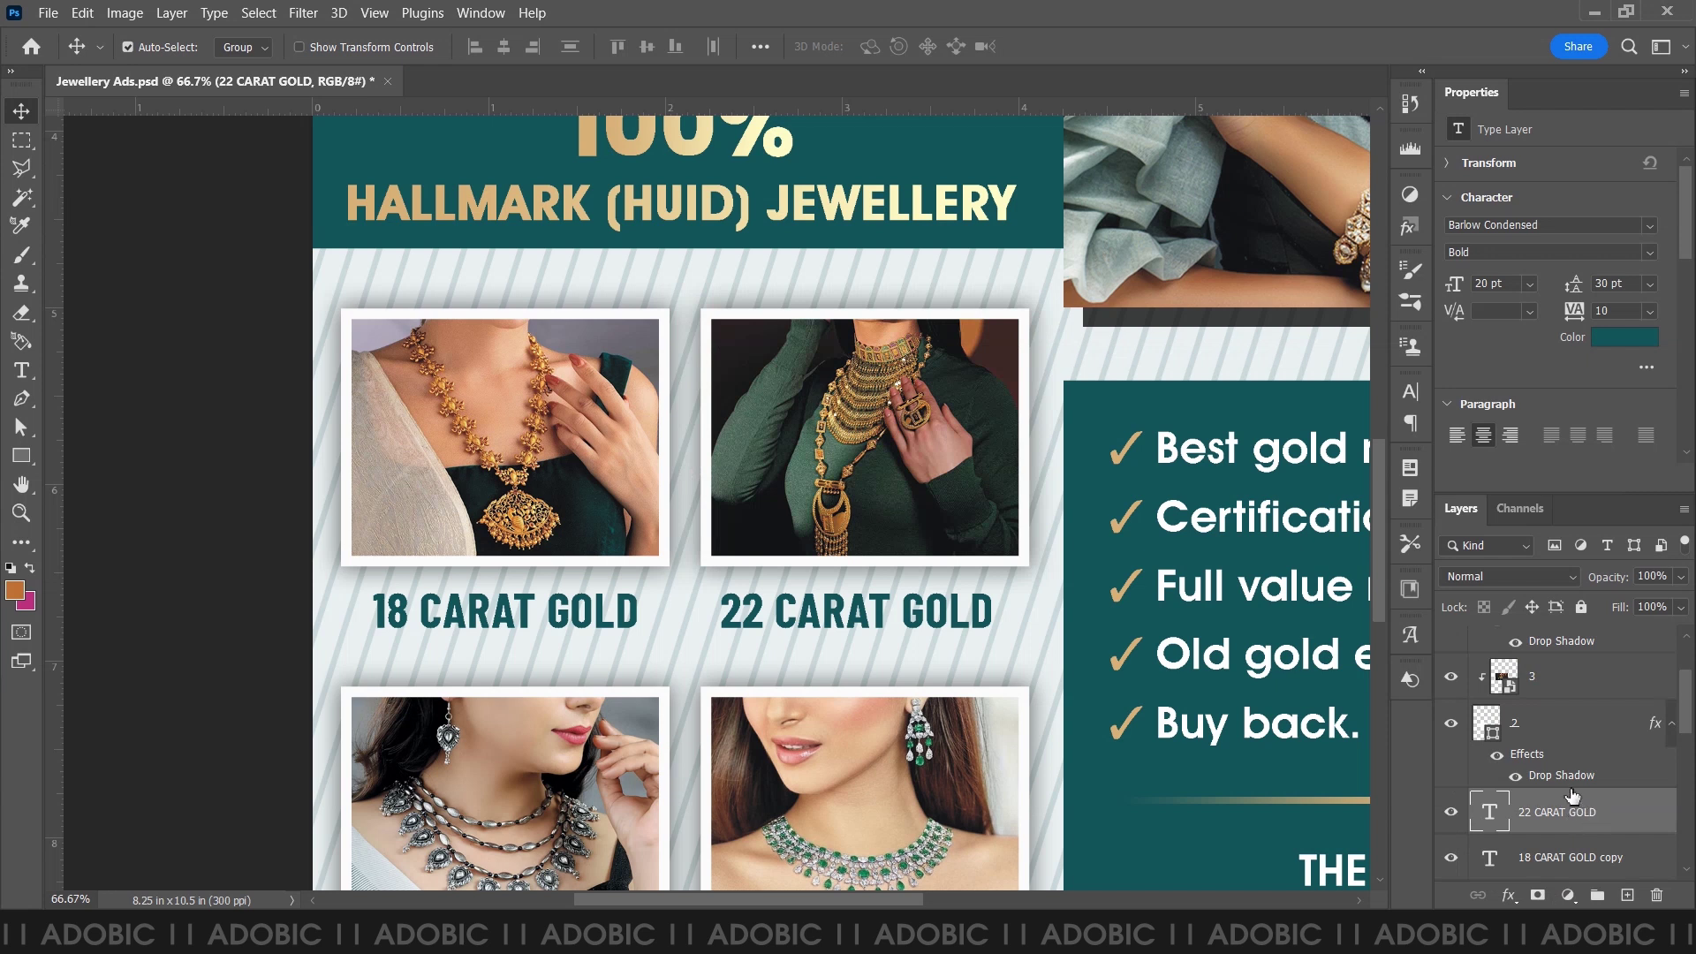
{"action": "left_click_drag", "start_coordinate": [1572, 869], "coordinate": [1533, 660]}
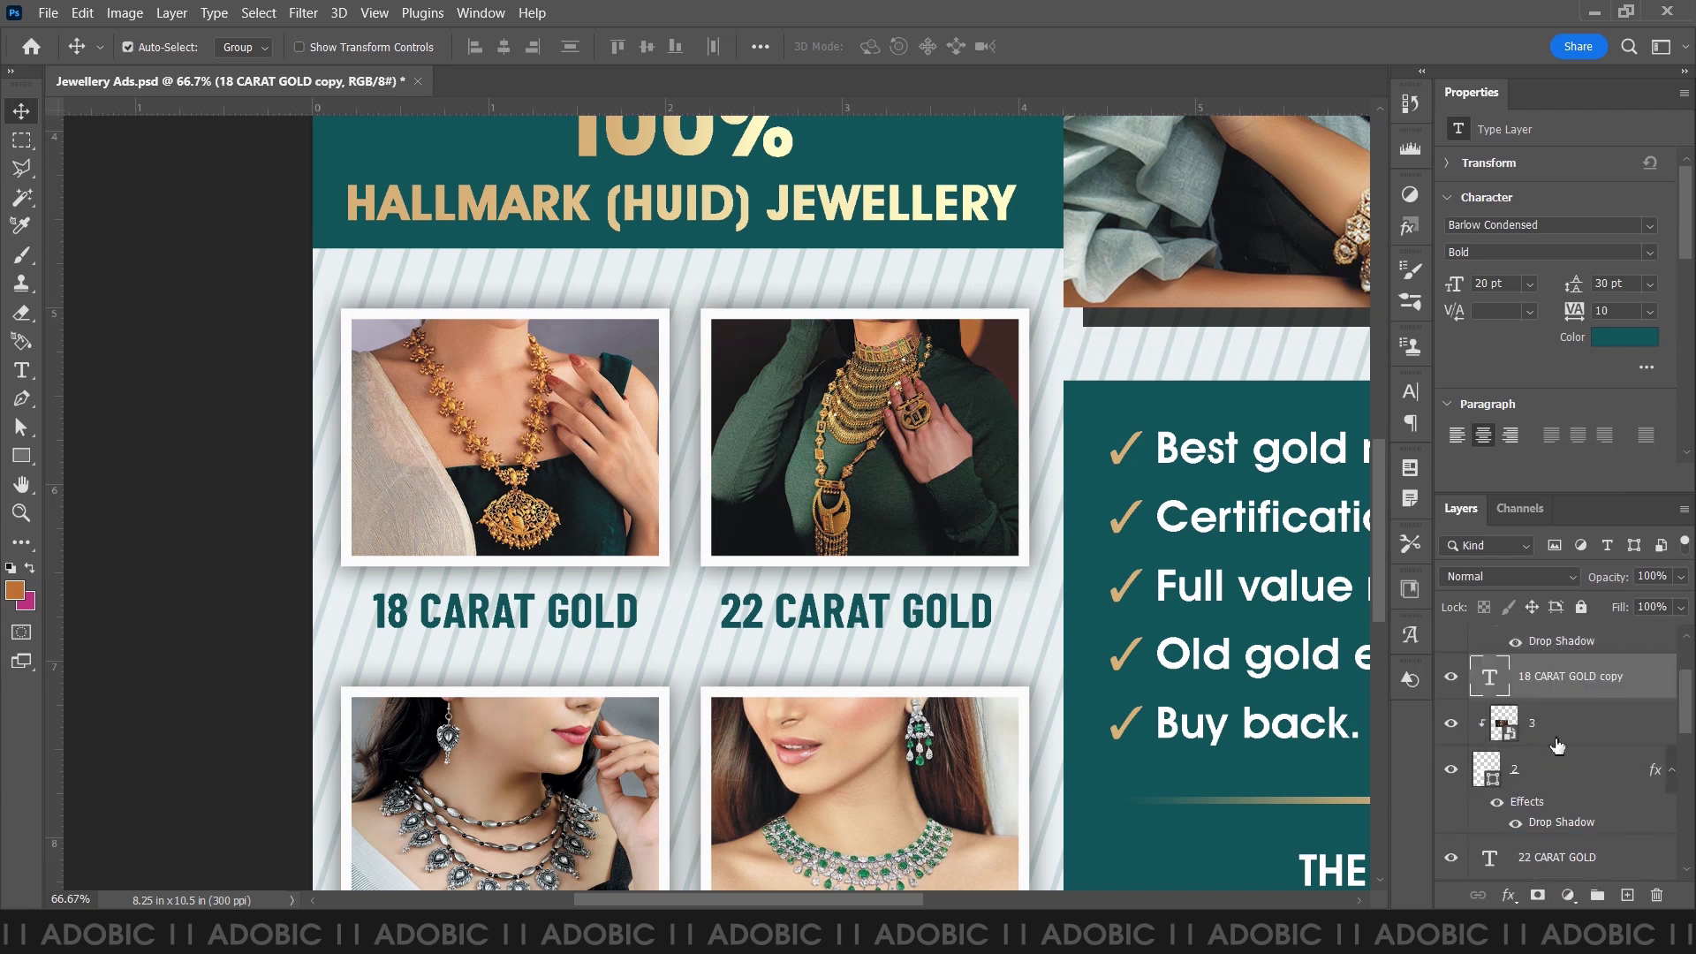
{"action": "left_click_drag", "start_coordinate": [1533, 661], "coordinate": [1559, 749]}
{"action": "scroll", "coordinate": [1586, 793], "scroll_direction": "down", "scroll_amount": 1}
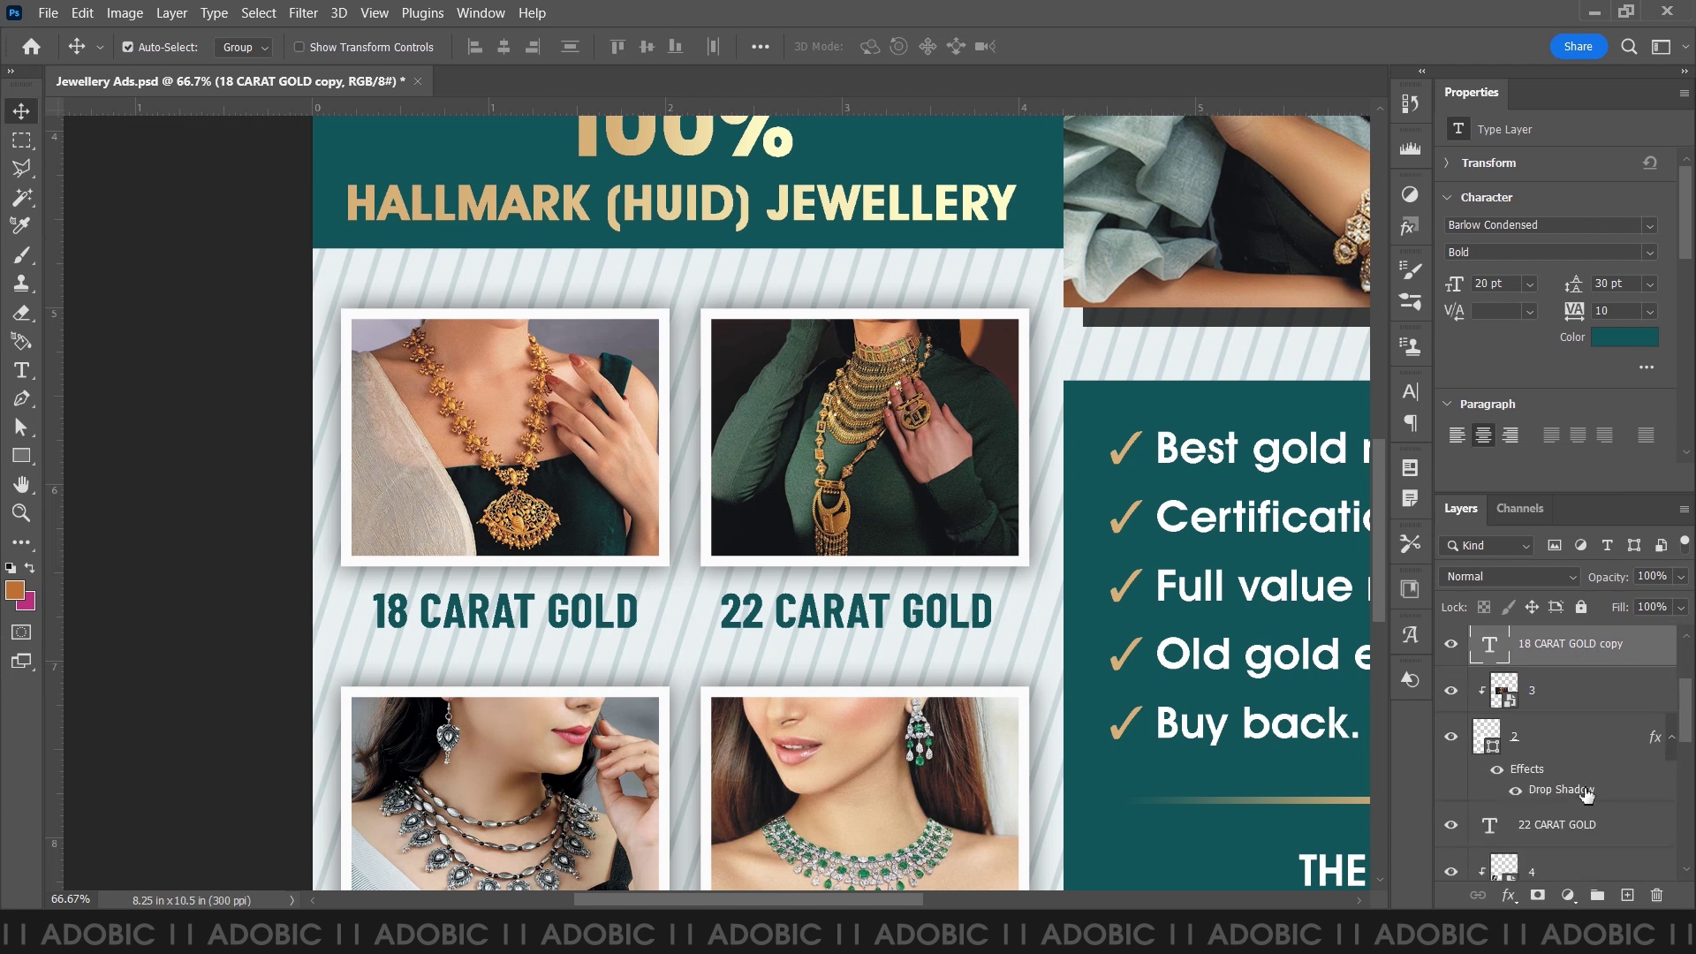
{"action": "left_click", "coordinate": [1562, 830]}
{"action": "left_click", "coordinate": [1452, 825]}
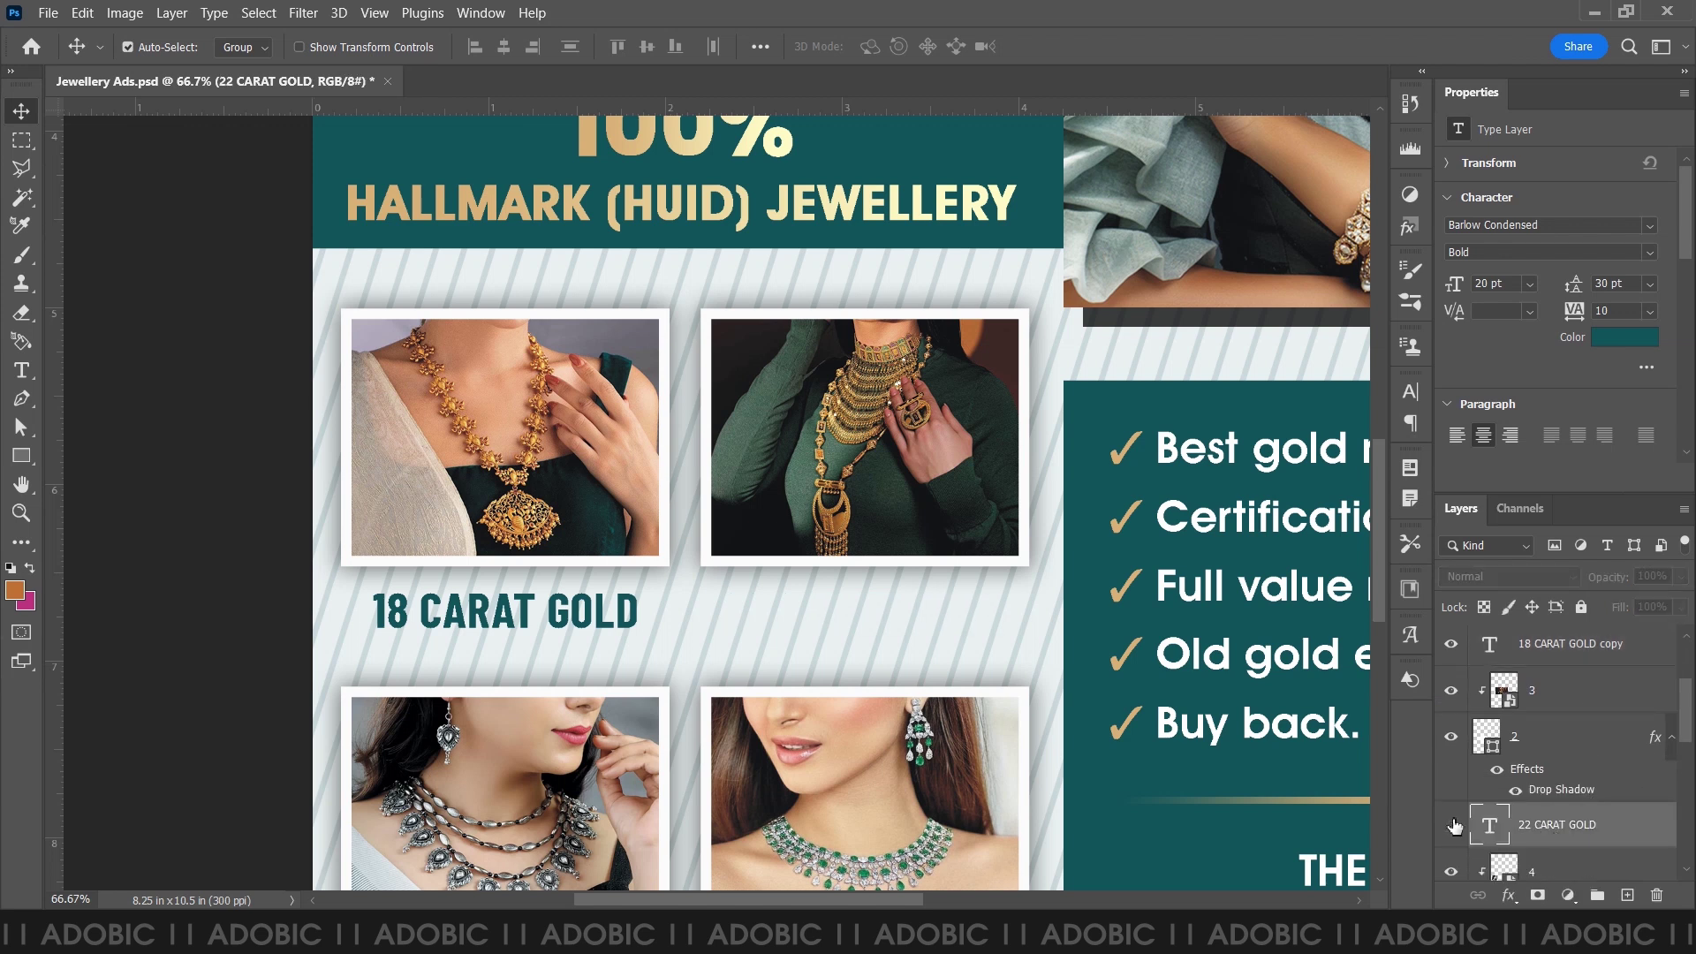
{"action": "left_click", "coordinate": [1452, 825]}
{"action": "scroll", "coordinate": [1535, 821], "scroll_direction": "down", "scroll_amount": 1}
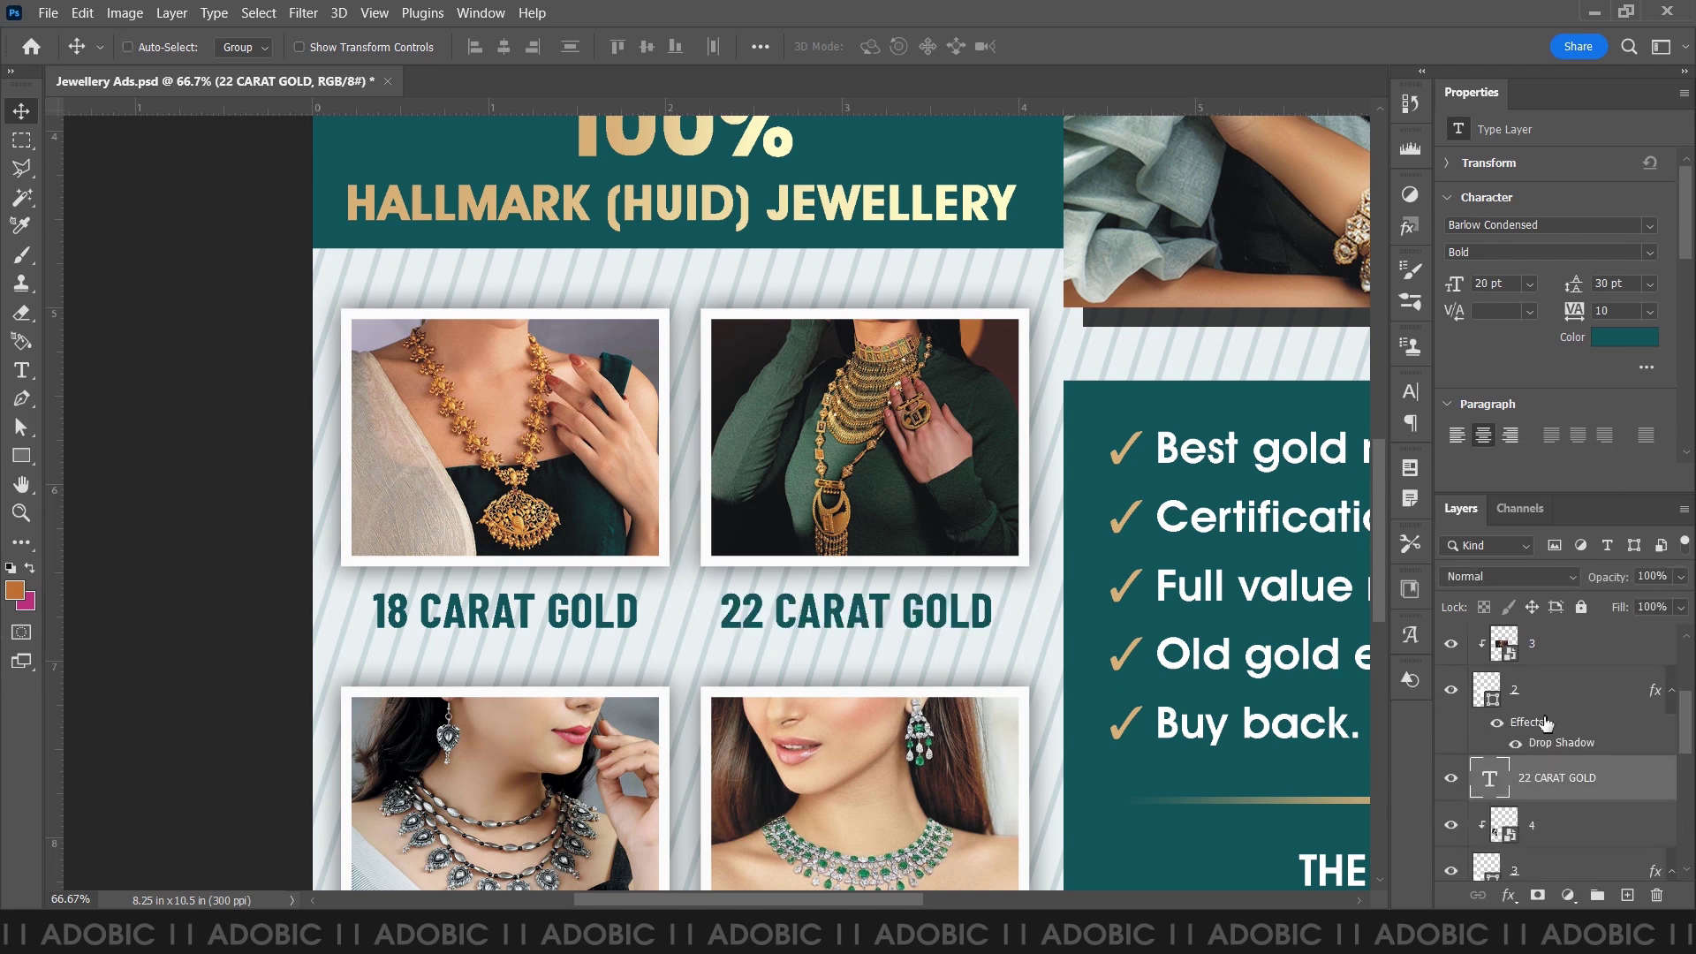
{"action": "scroll", "coordinate": [1627, 753], "scroll_direction": "up", "scroll_amount": 1}
- Duplicate both gold captions and drag the copies below the lower two photos
{"action": "left_click", "coordinate": [1555, 659], "text": "ctrl"}
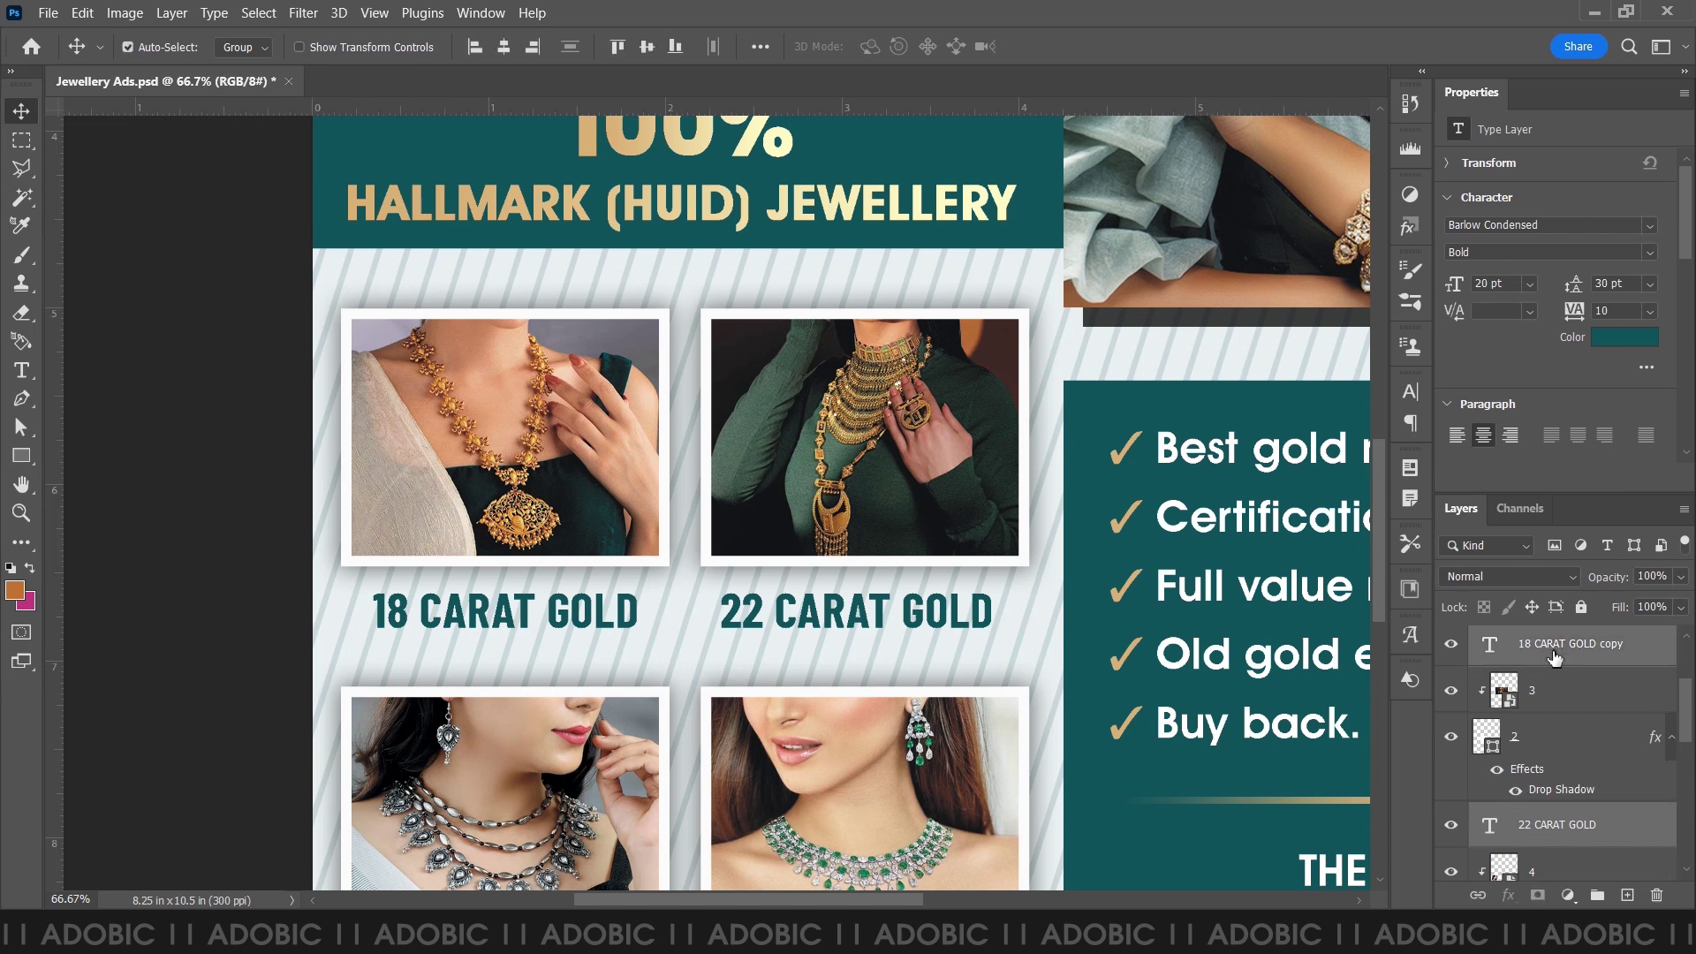
{"action": "key", "text": "ctrl+j"}
{"action": "scroll", "coordinate": [1561, 680], "scroll_direction": "up", "scroll_amount": 2}
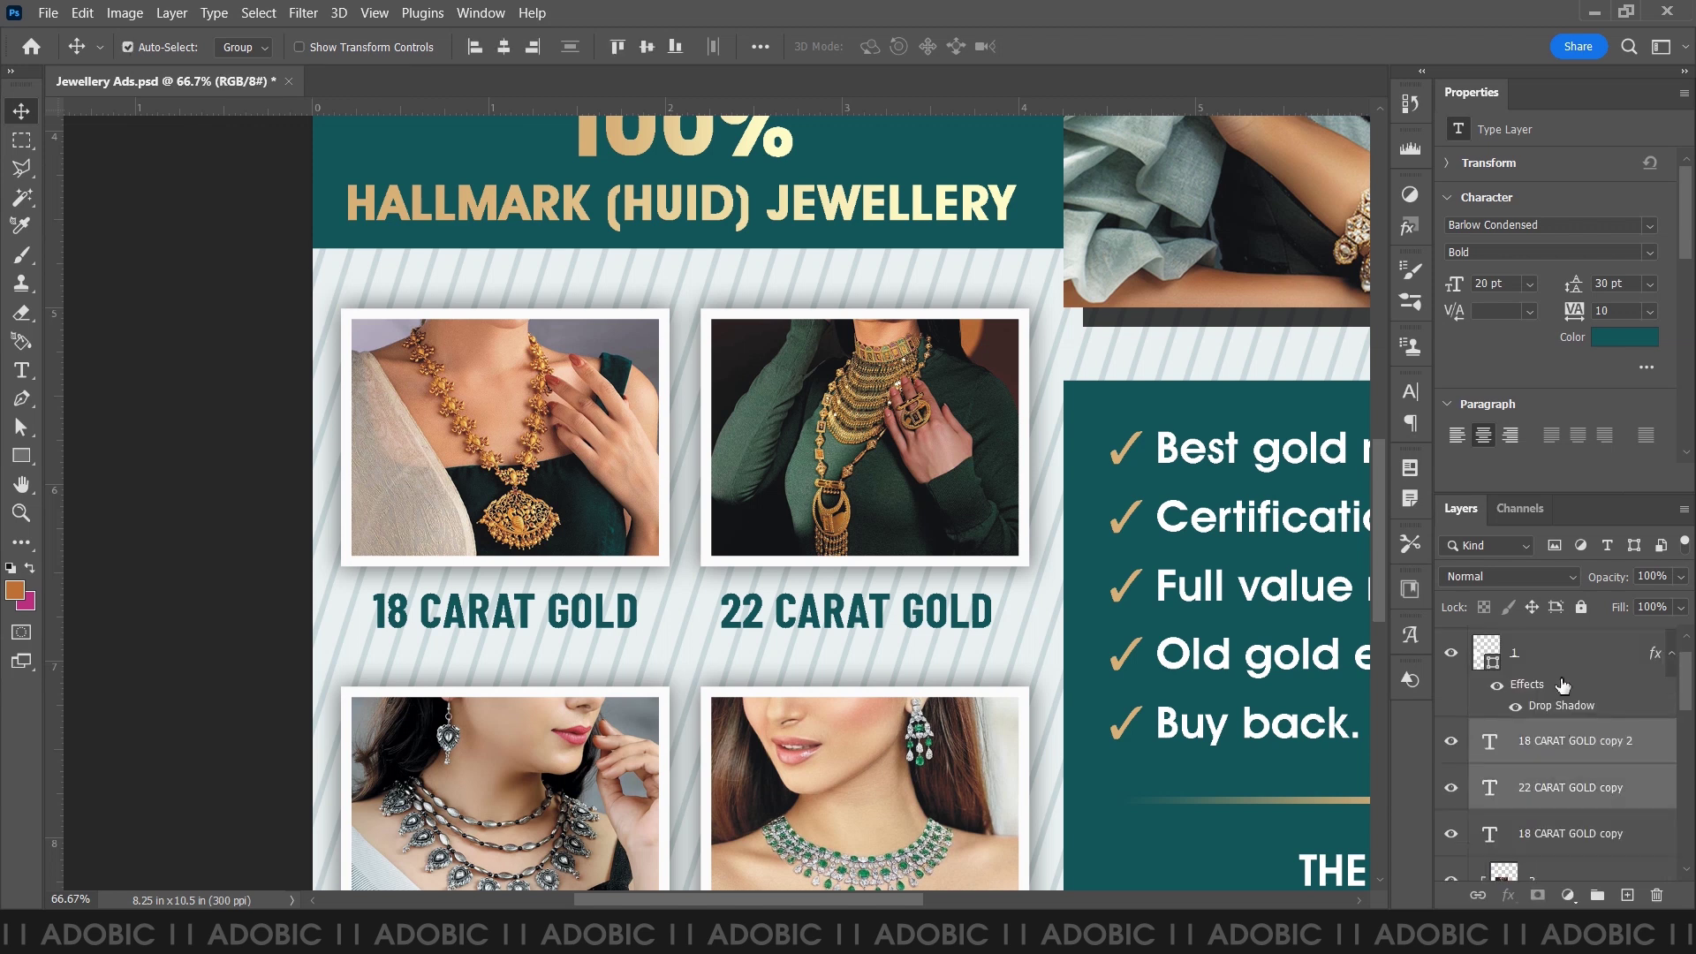
{"action": "scroll", "coordinate": [879, 562], "scroll_direction": "down", "scroll_amount": 1}
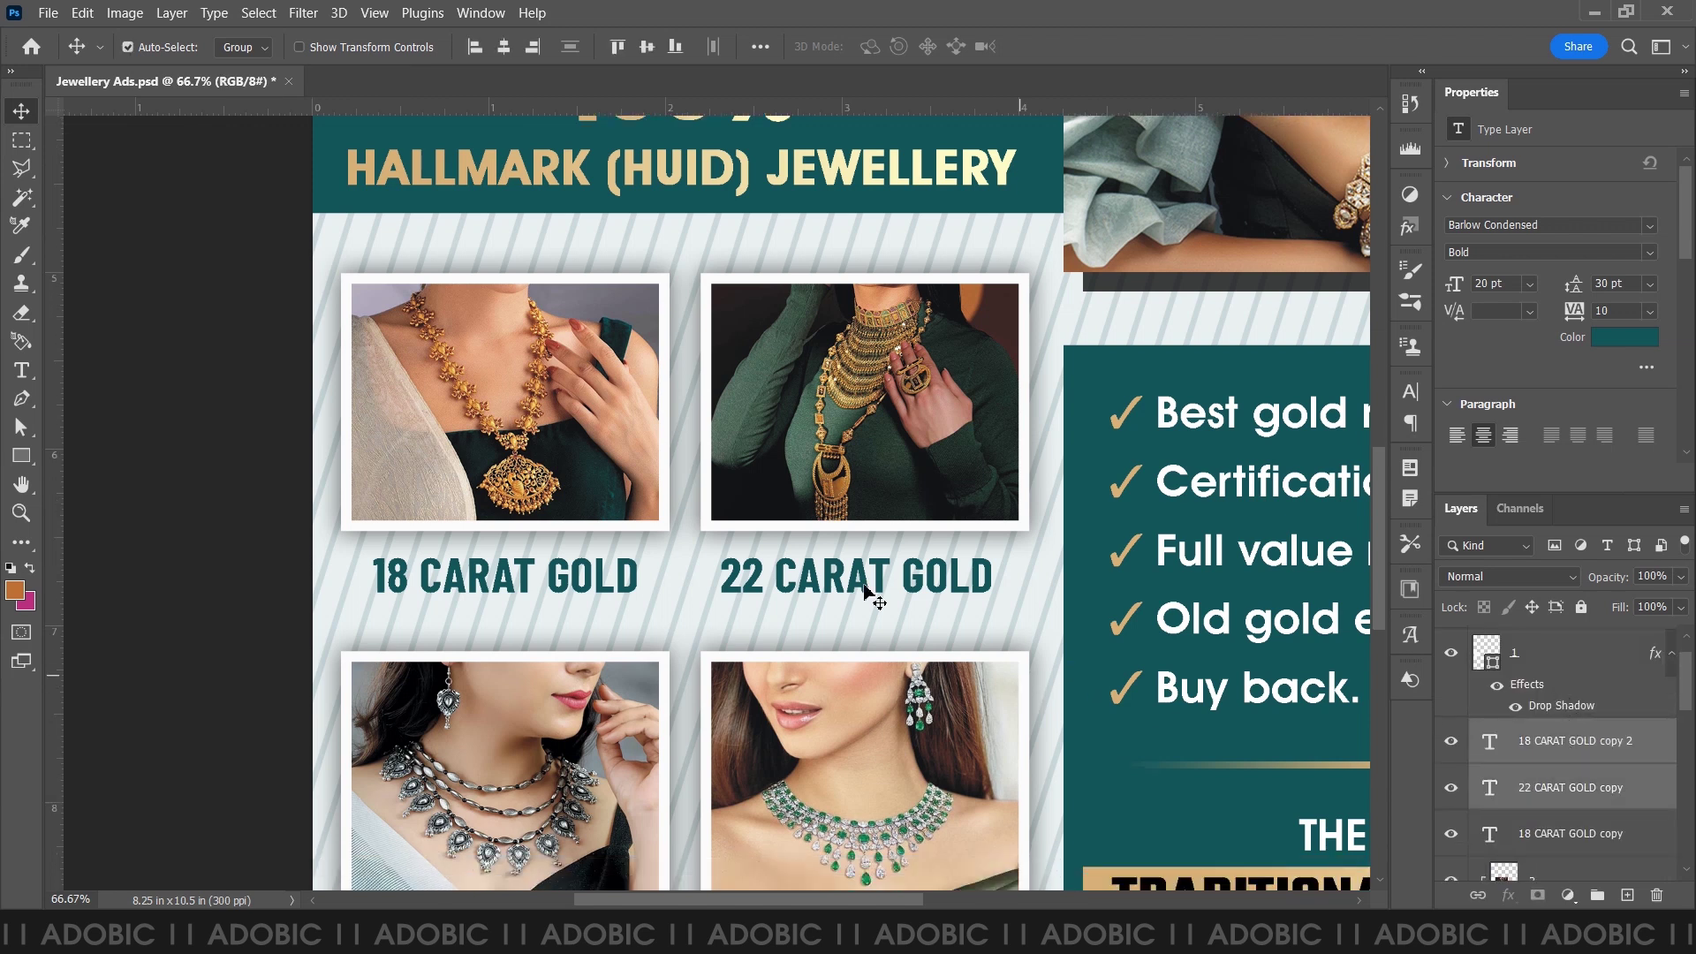
{"action": "scroll", "coordinate": [879, 562], "scroll_direction": "down", "scroll_amount": 1}
{"action": "left_click_drag", "start_coordinate": [881, 524], "coordinate": [881, 712]}
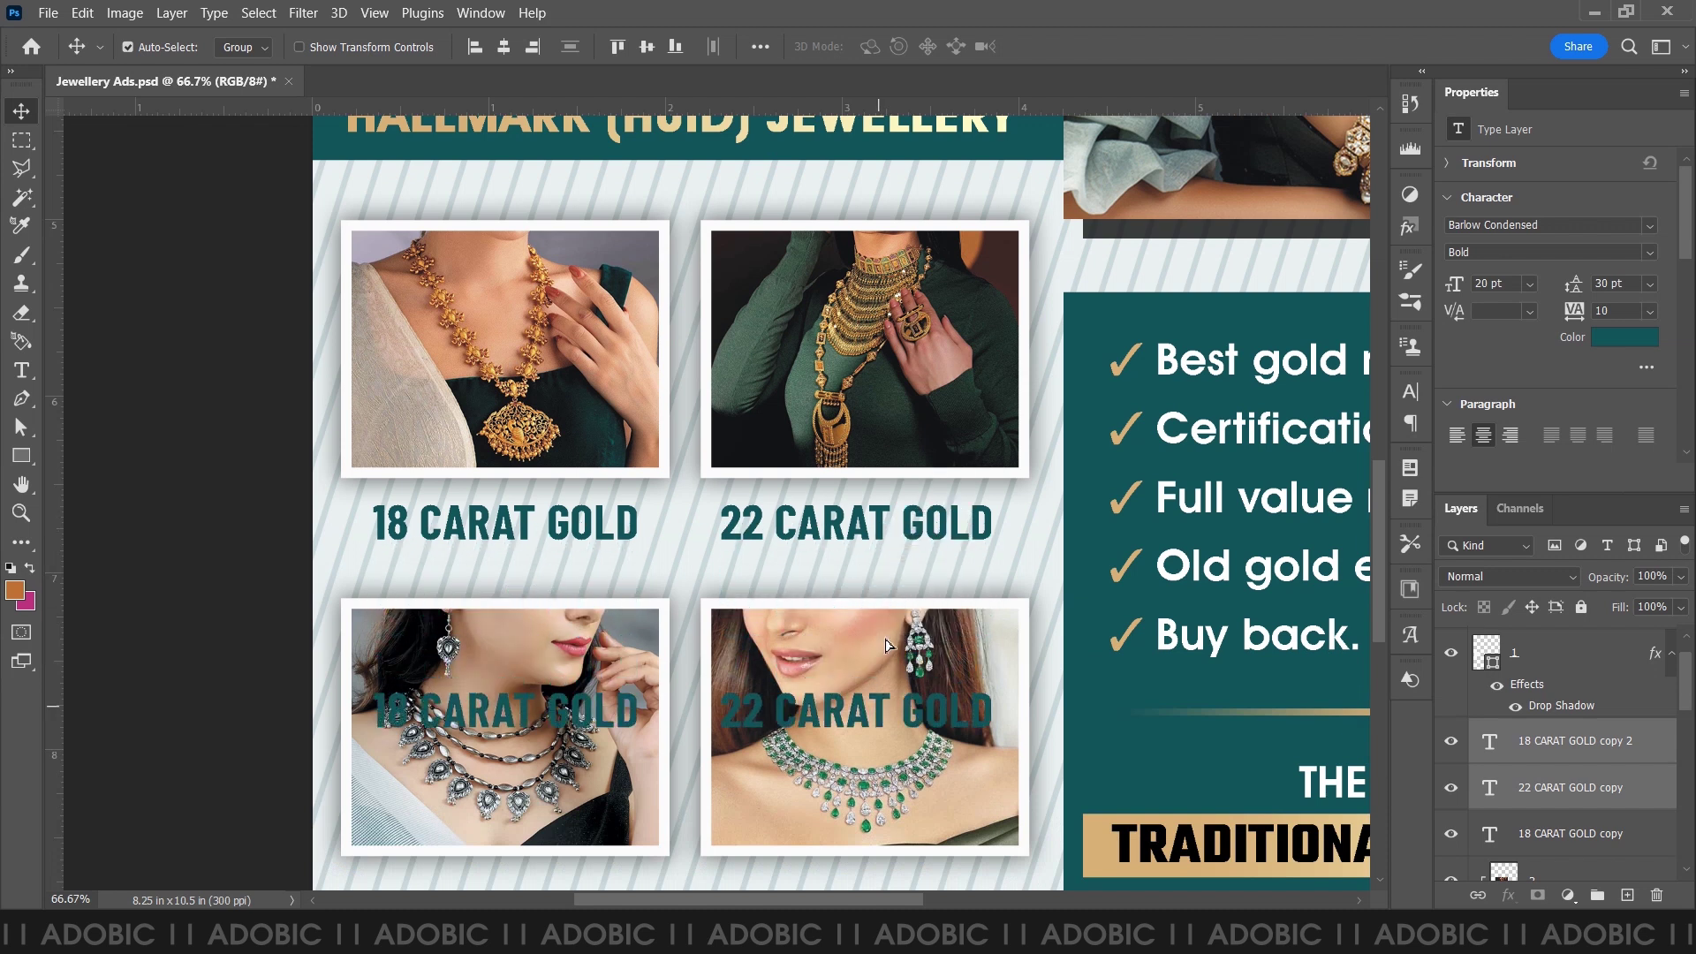
{"action": "scroll", "coordinate": [875, 354], "scroll_direction": "down", "scroll_amount": 2}
{"action": "scroll", "coordinate": [870, 411], "scroll_direction": "down", "scroll_amount": 1}
{"action": "left_click_drag", "start_coordinate": [870, 411], "coordinate": [868, 612]}
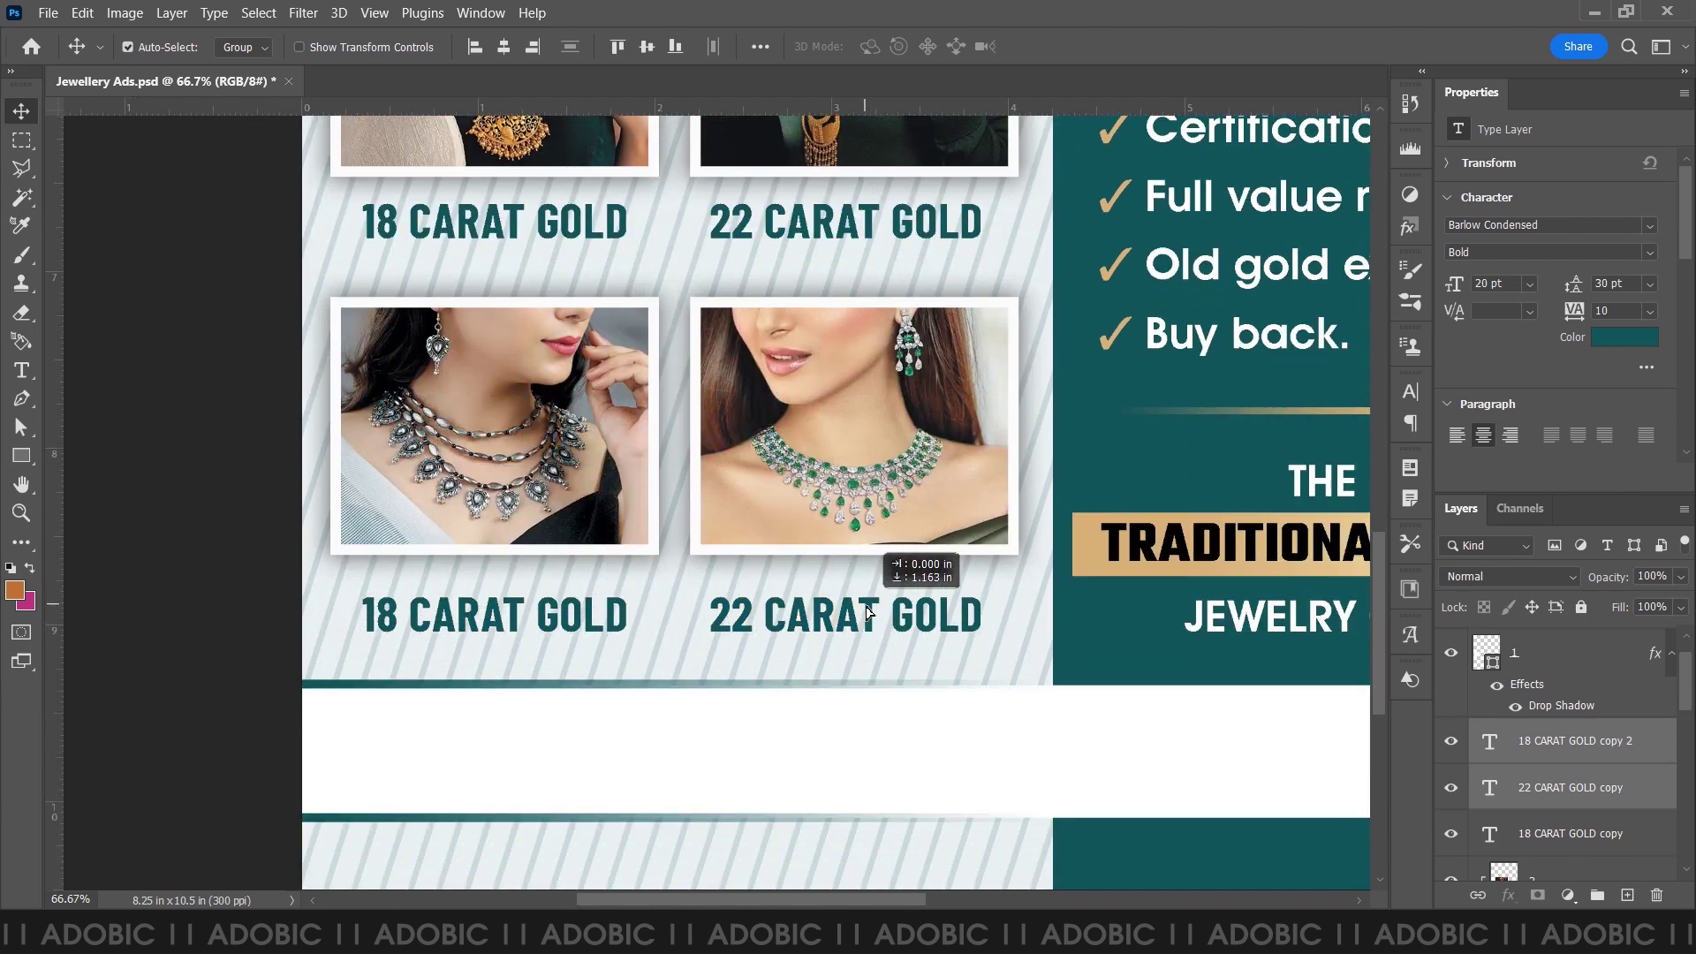
- Nudge the caption copies up and place their layers below layer 3, above layer 5
{"action": "key", "text": "Up"}
{"action": "key", "text": "Up"}
{"action": "key", "text": "Up"}
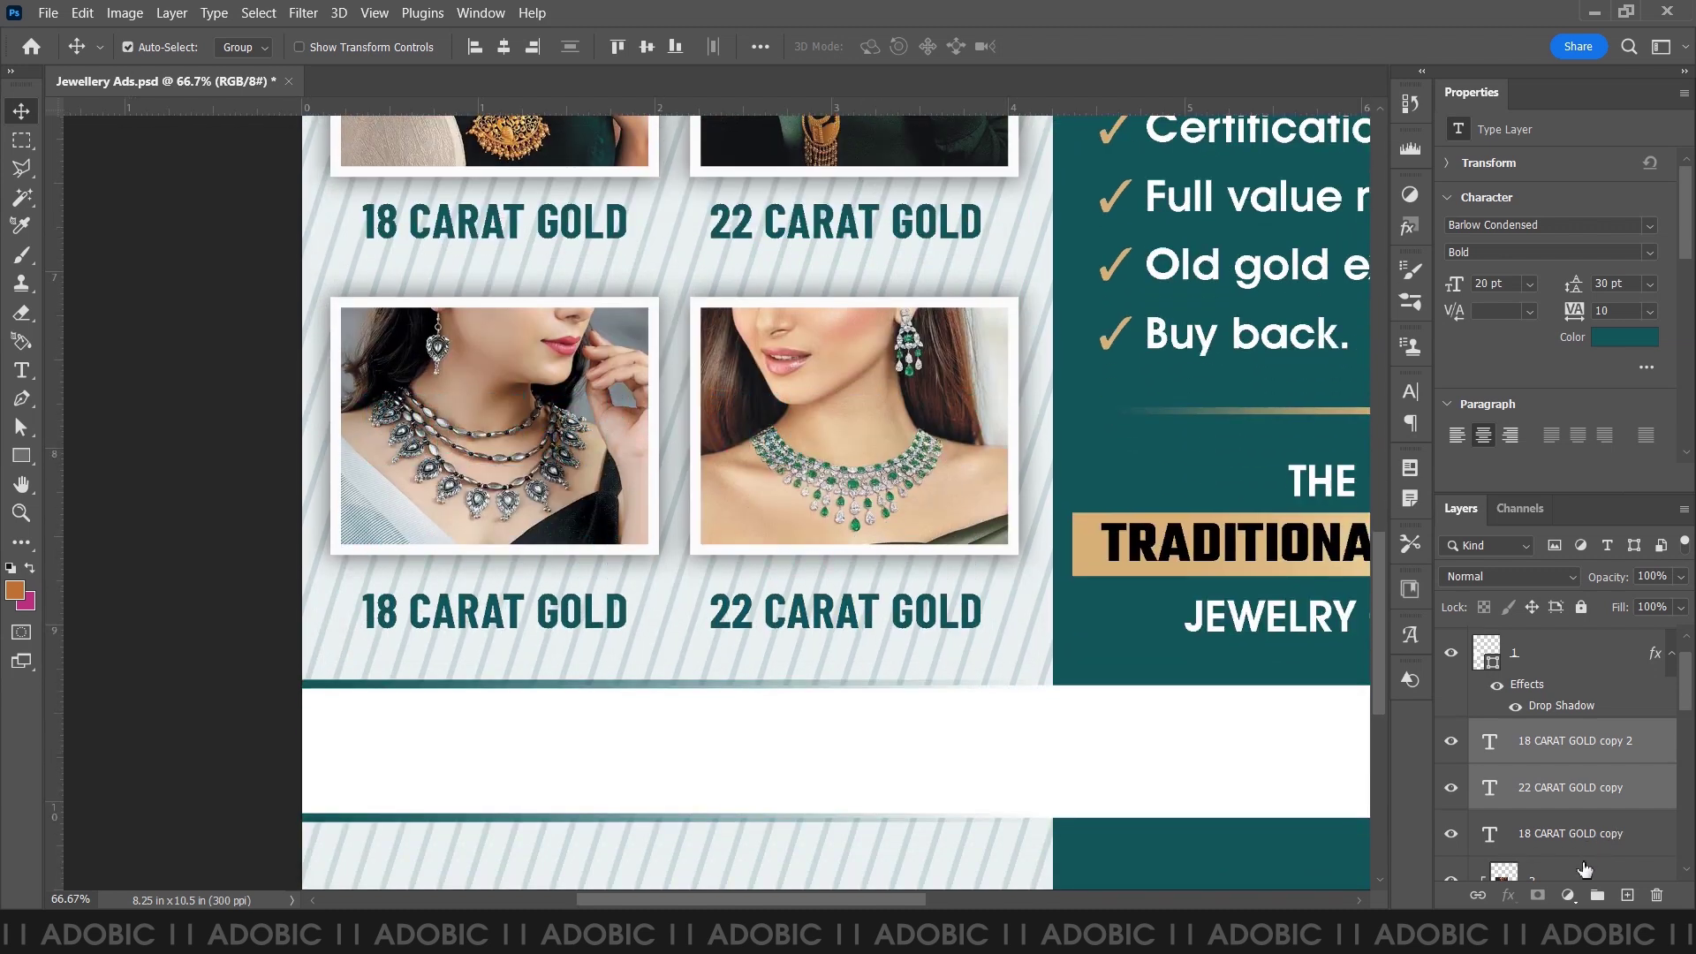
{"action": "left_click", "coordinate": [1575, 847]}
{"action": "left_click", "coordinate": [1548, 795]}
{"action": "left_click", "coordinate": [1552, 756], "text": "ctrl"}
{"action": "scroll", "coordinate": [1689, 720], "scroll_direction": "down", "scroll_amount": 2}
{"action": "left_click_drag", "start_coordinate": [1581, 645], "coordinate": [1570, 850]}
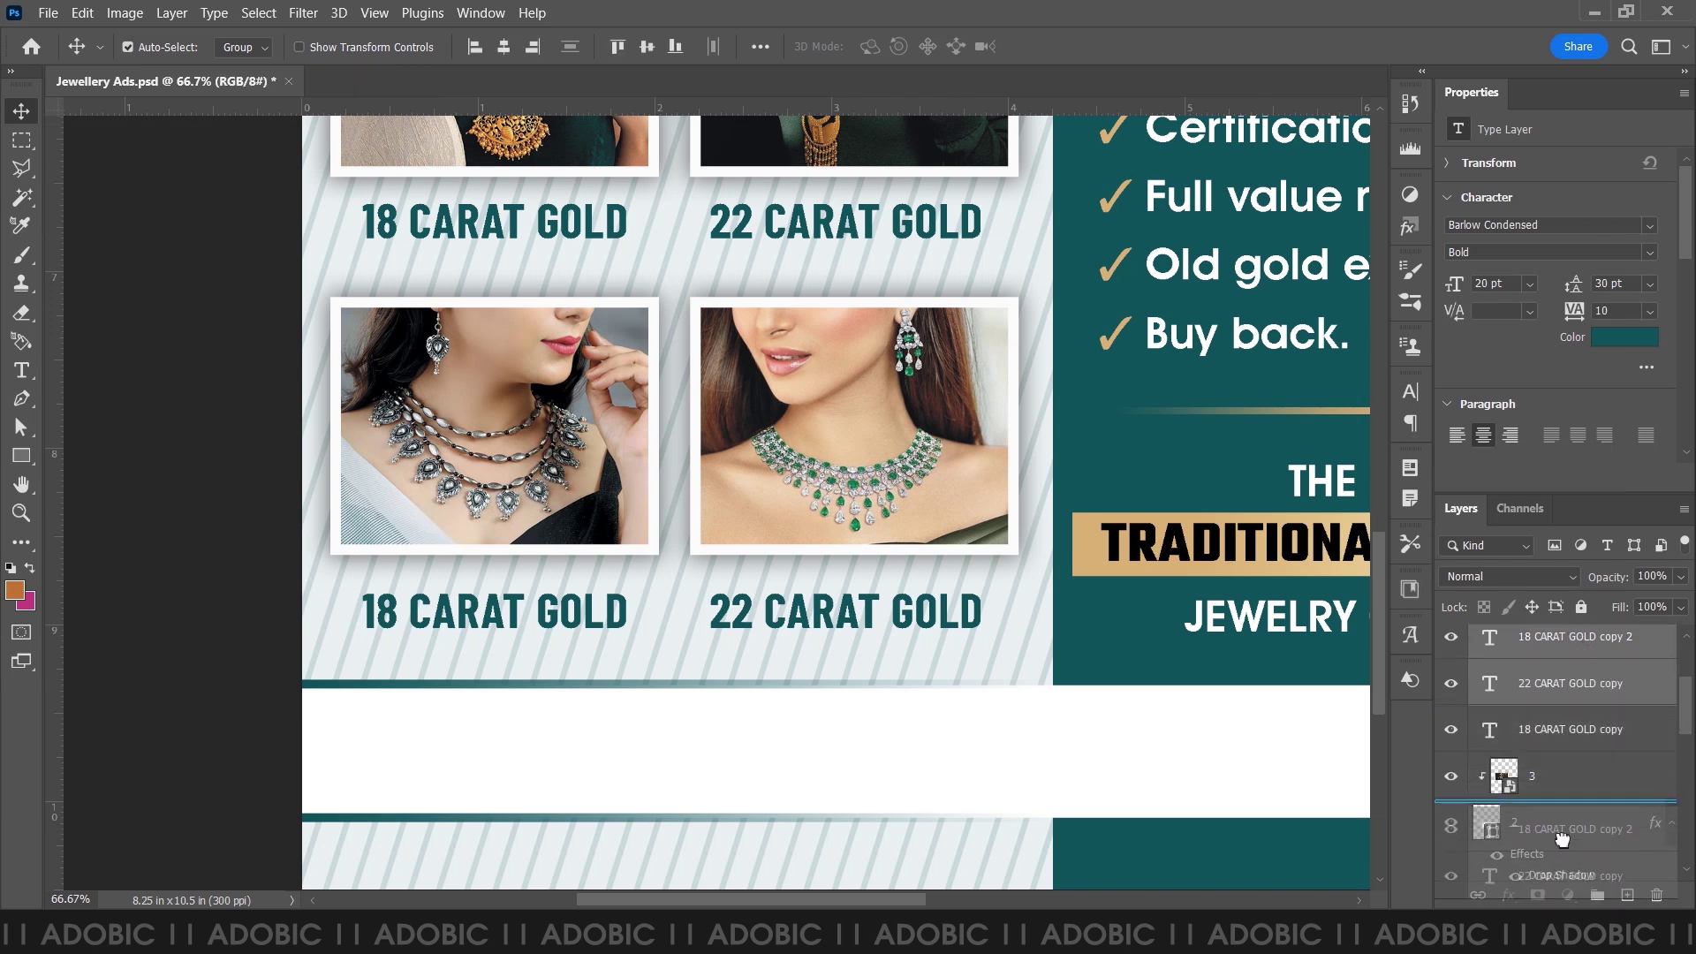
{"action": "left_click_drag", "start_coordinate": [1561, 846], "coordinate": [1562, 844]}
{"action": "scroll", "coordinate": [1619, 813], "scroll_direction": "down", "scroll_amount": 1}
{"action": "left_click_drag", "start_coordinate": [1543, 688], "coordinate": [1581, 835]}
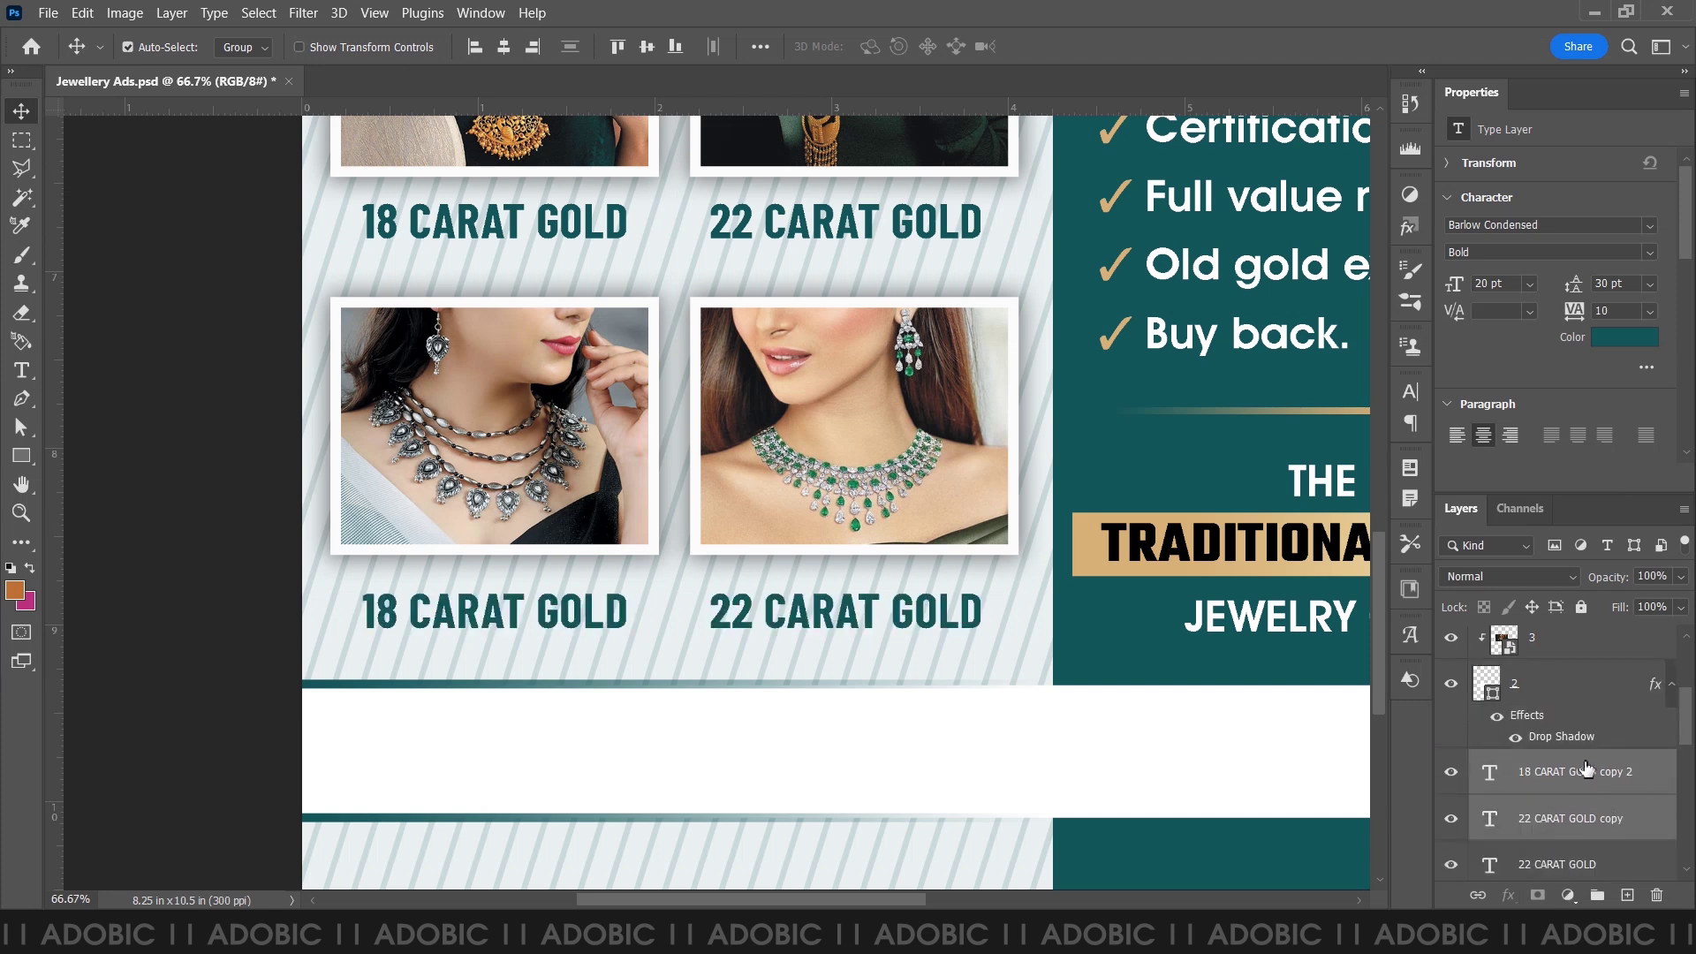
{"action": "scroll", "coordinate": [1586, 769], "scroll_direction": "down", "scroll_amount": 1}
{"action": "left_click_drag", "start_coordinate": [1577, 733], "coordinate": [1577, 844]}
{"action": "scroll", "coordinate": [1582, 813], "scroll_direction": "down", "scroll_amount": 2}
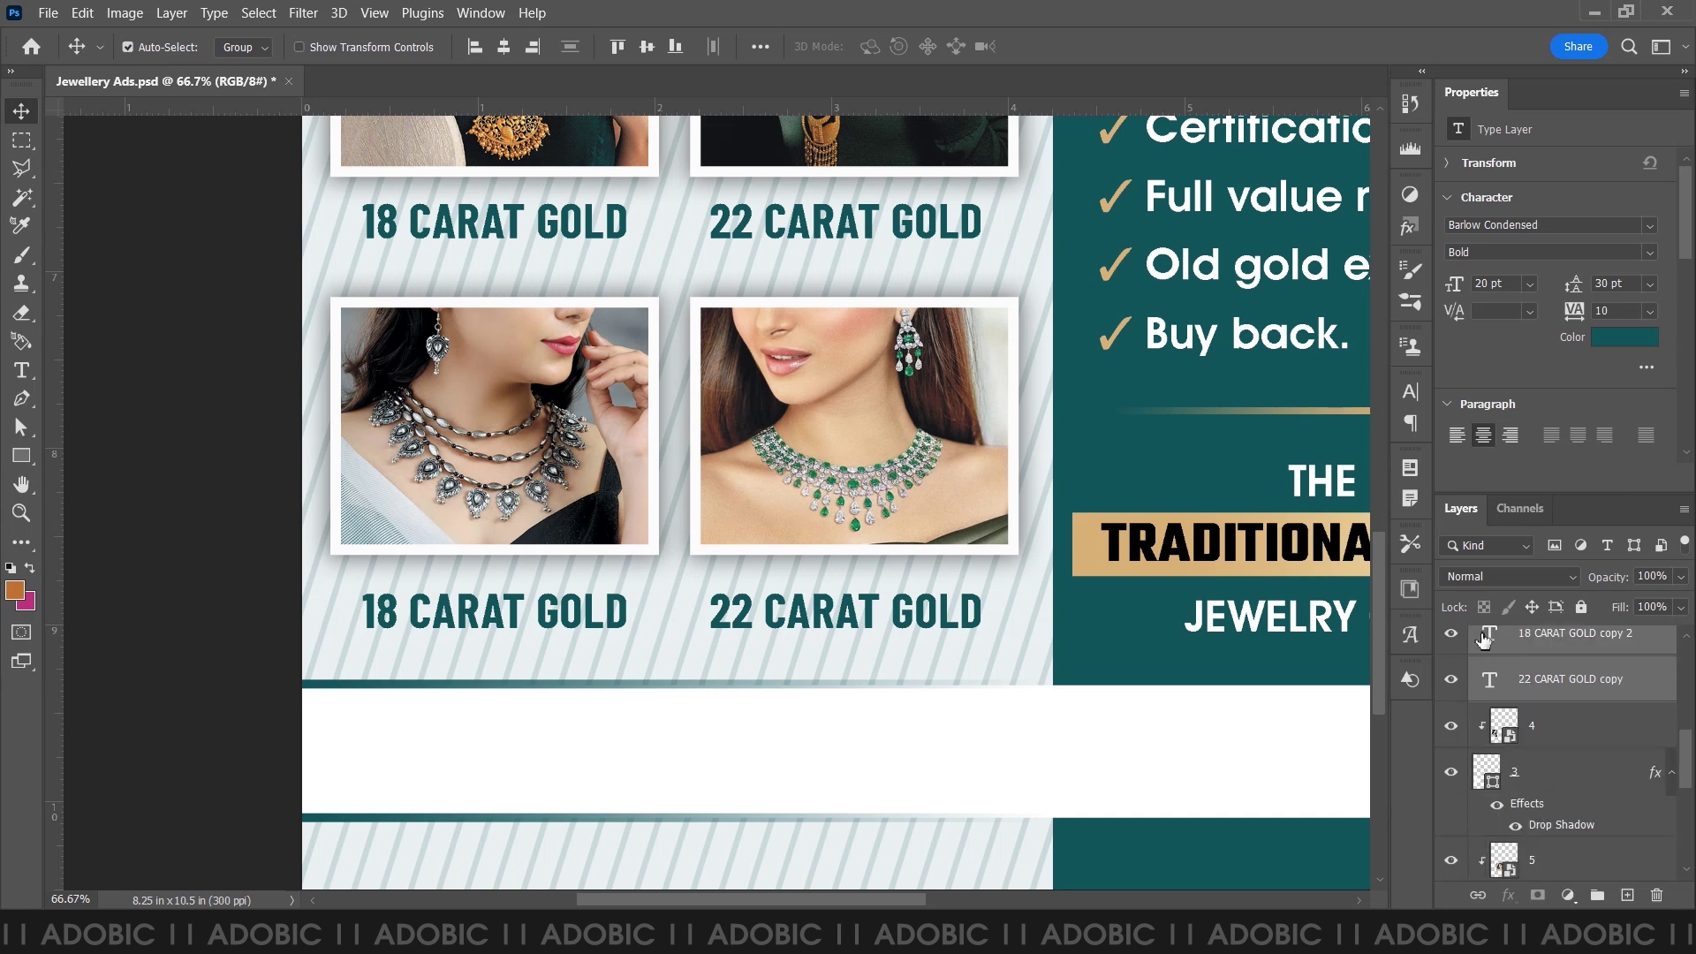
{"action": "left_click_drag", "start_coordinate": [1484, 638], "coordinate": [1520, 822]}
- Retype the lower-left caption as SILVER
{"action": "left_click", "coordinate": [21, 370]}
{"action": "left_click", "coordinate": [539, 618]}
{"action": "double_click", "coordinate": [545, 624]}
{"action": "key", "text": "alt+Tab"}
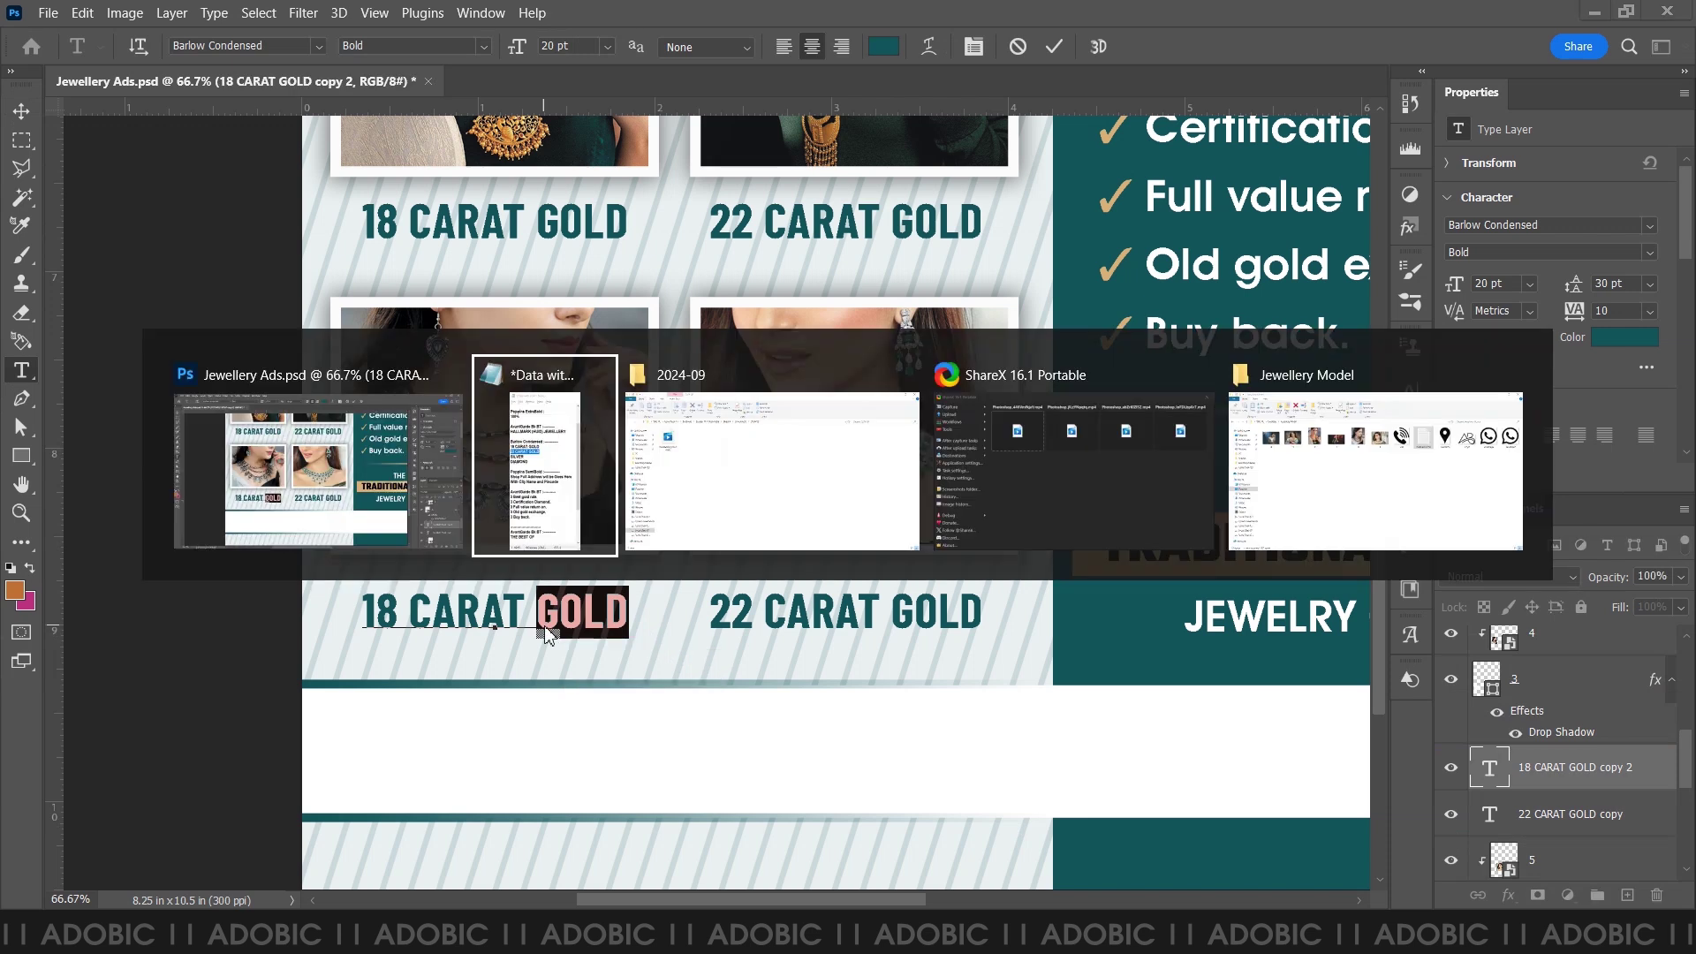
{"action": "key", "text": "alt+Tab"}
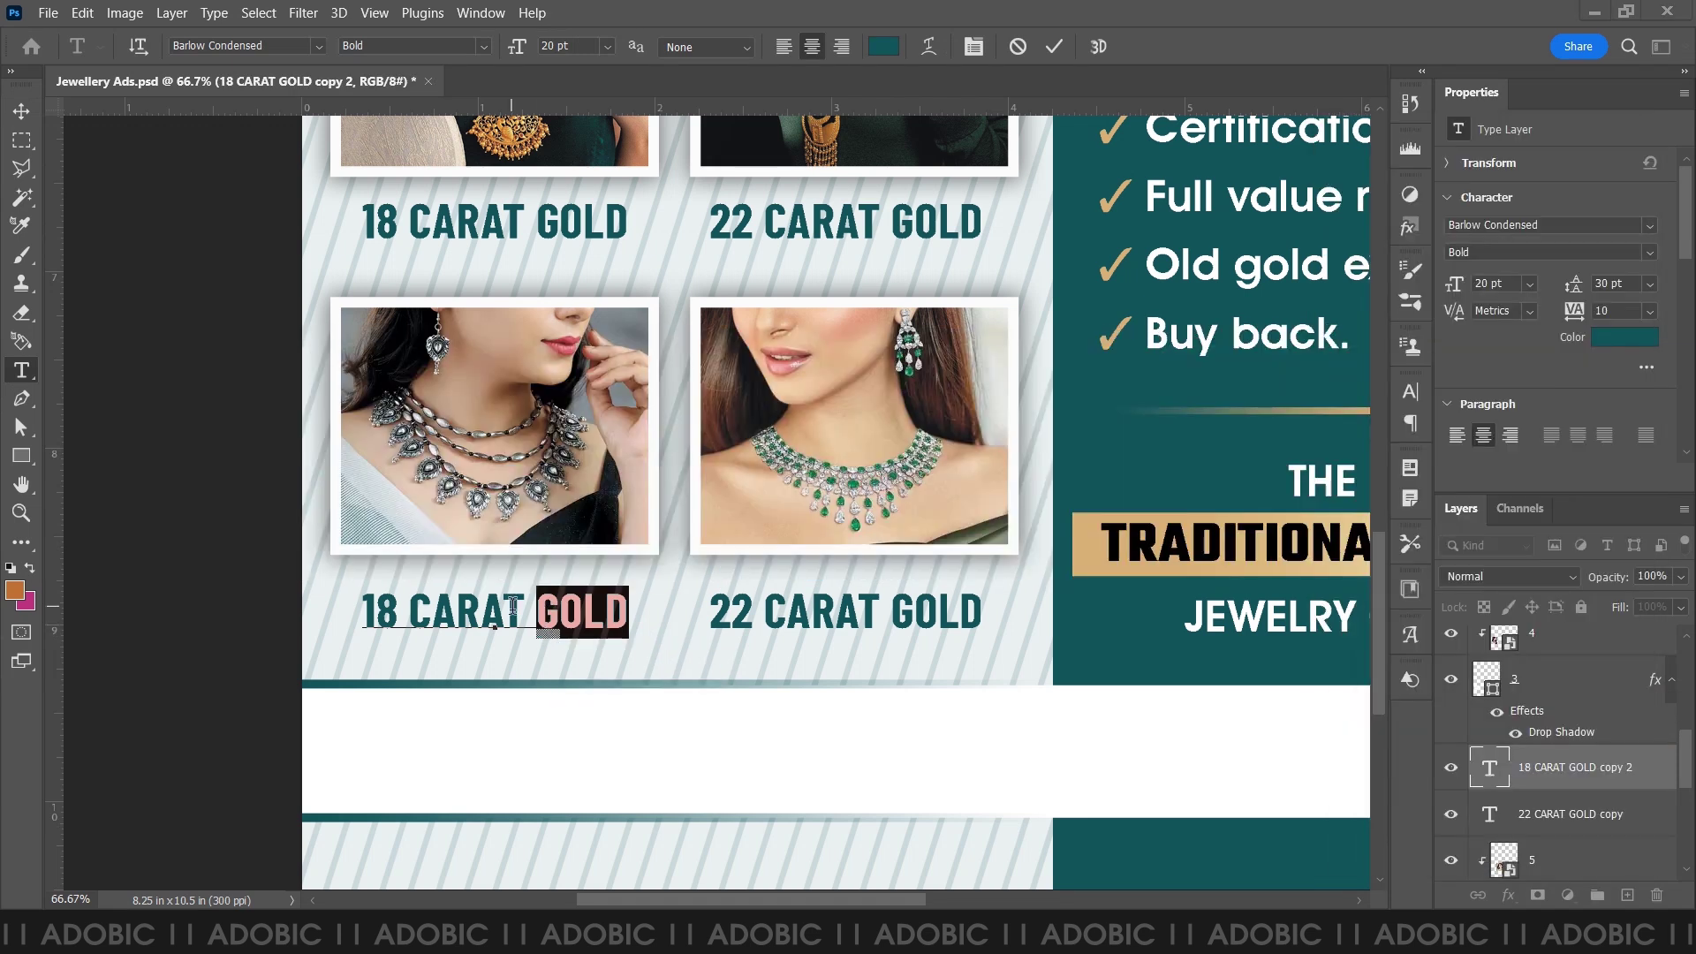
{"action": "triple_click", "coordinate": [506, 610]}
{"action": "left_click", "coordinate": [506, 609]}
{"action": "key", "text": "ctrl+a"}
{"action": "type", "text": "SILVERE"}
{"action": "key", "text": "BackSpace"}
{"action": "key", "text": "BackSpace"}
{"action": "type", "text": "R"}
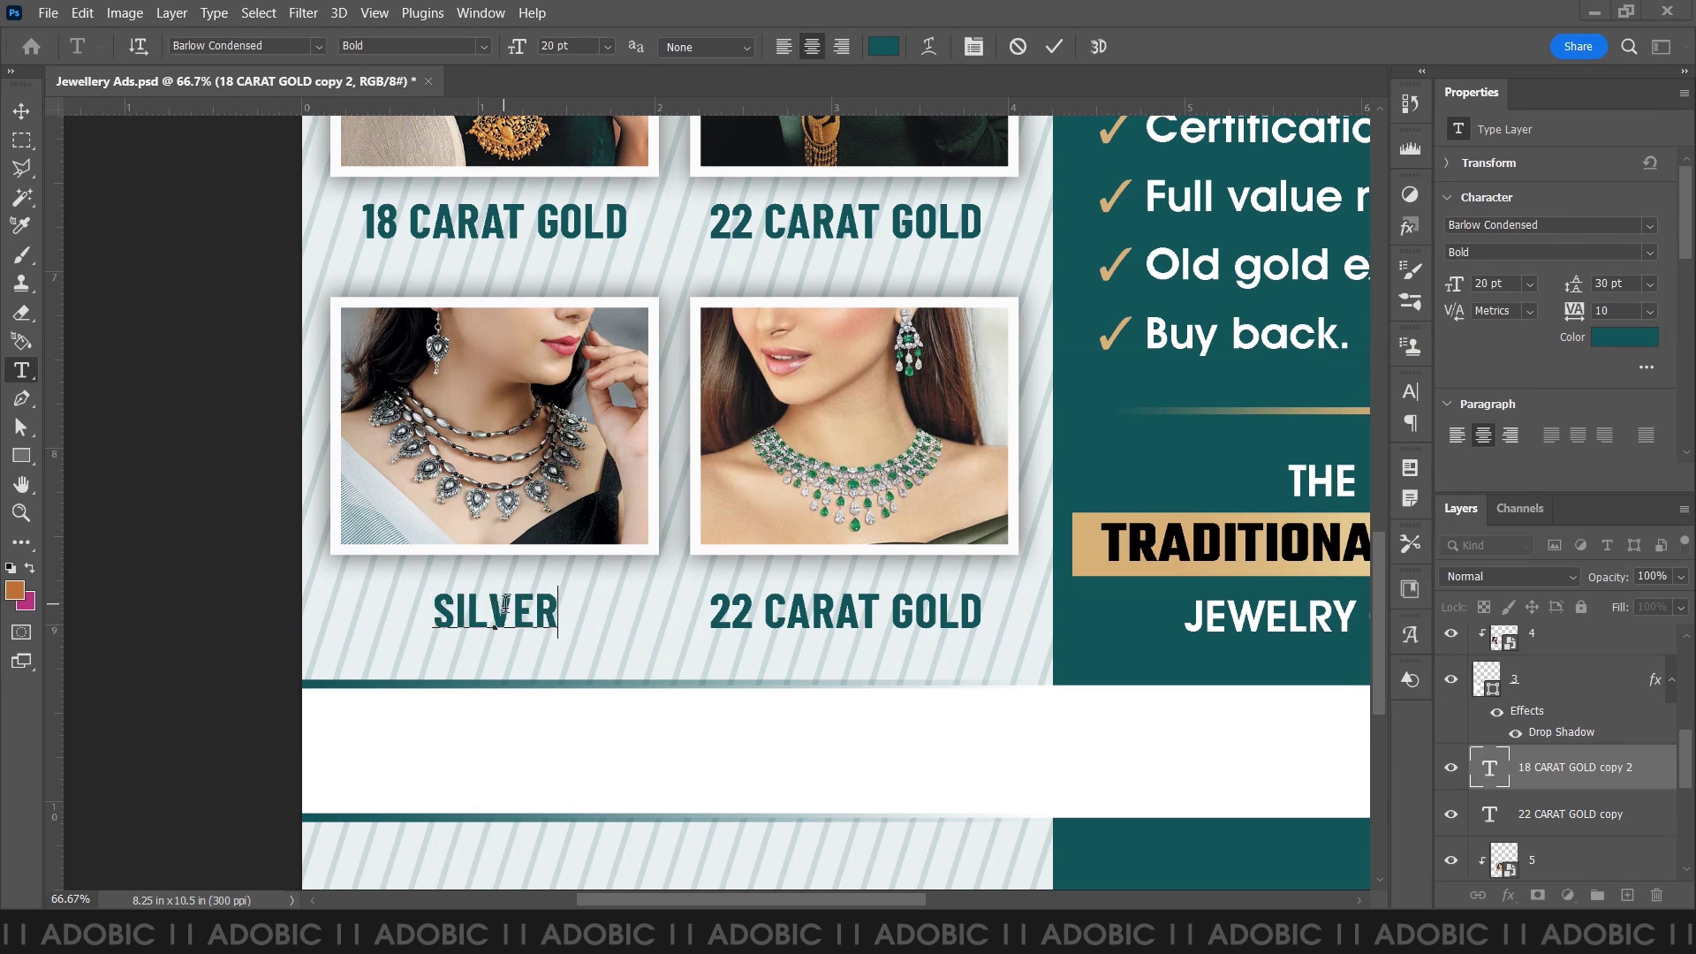
- Retype the lower-right caption as DIAMOND, commit it, and fit the flyer on screen
{"action": "double_click", "coordinate": [1487, 814]}
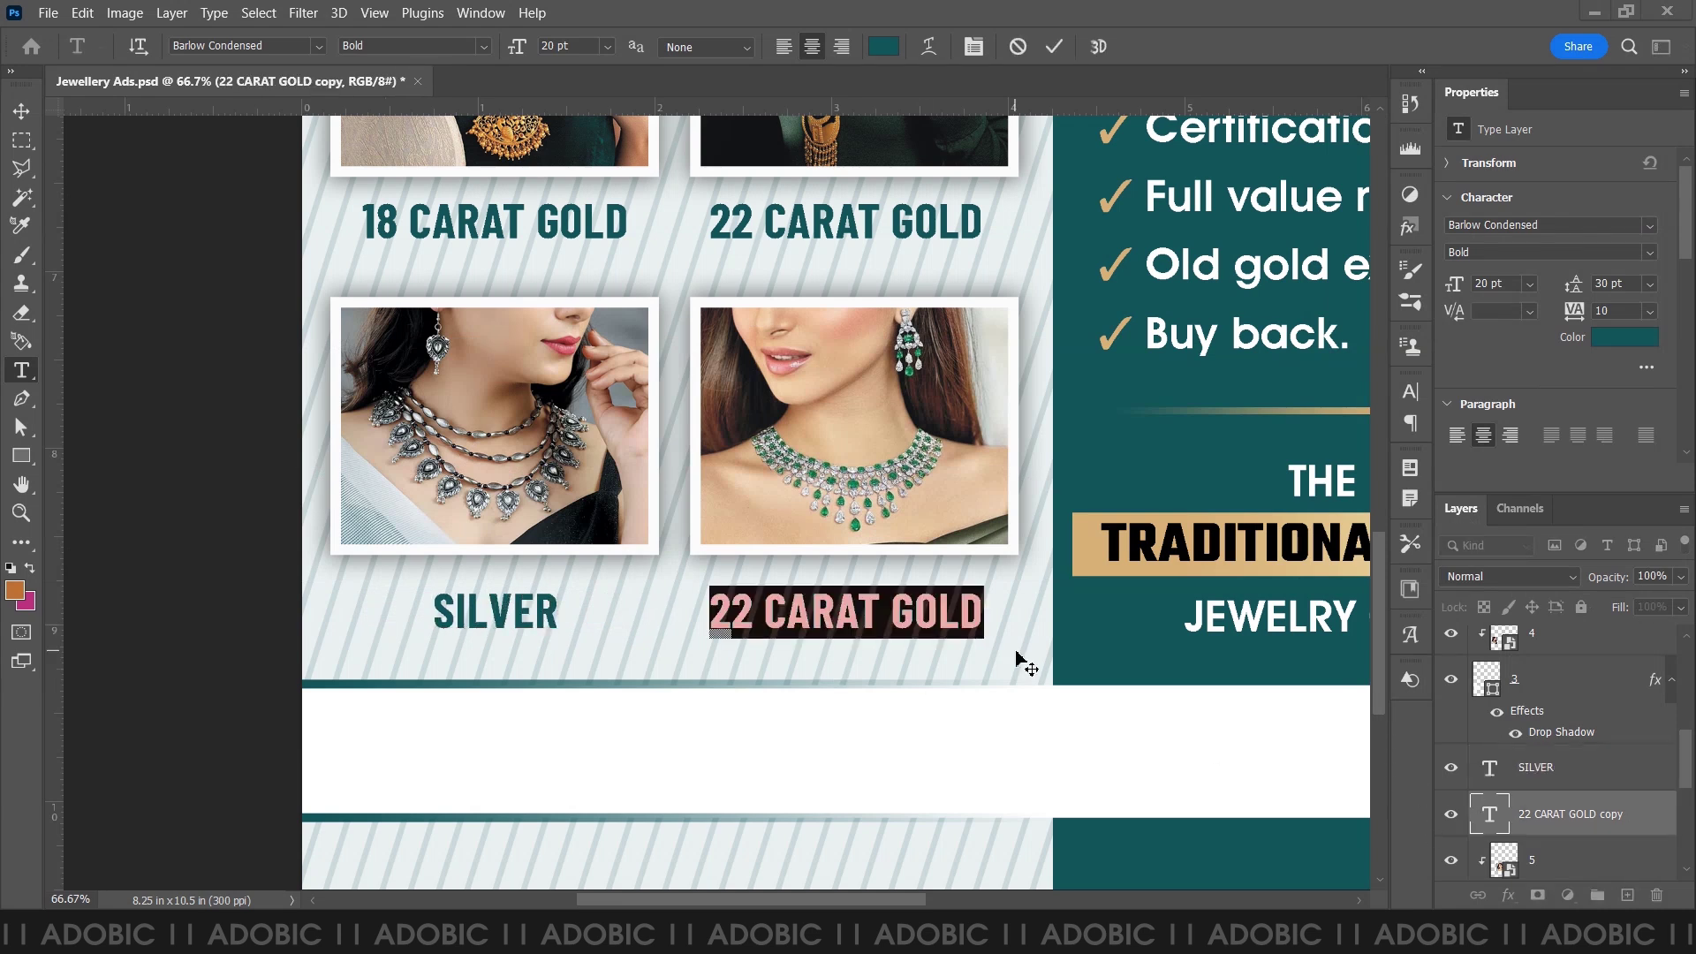
{"action": "type", "text": "DIAMOND"}
{"action": "key", "text": "alt+Tab"}
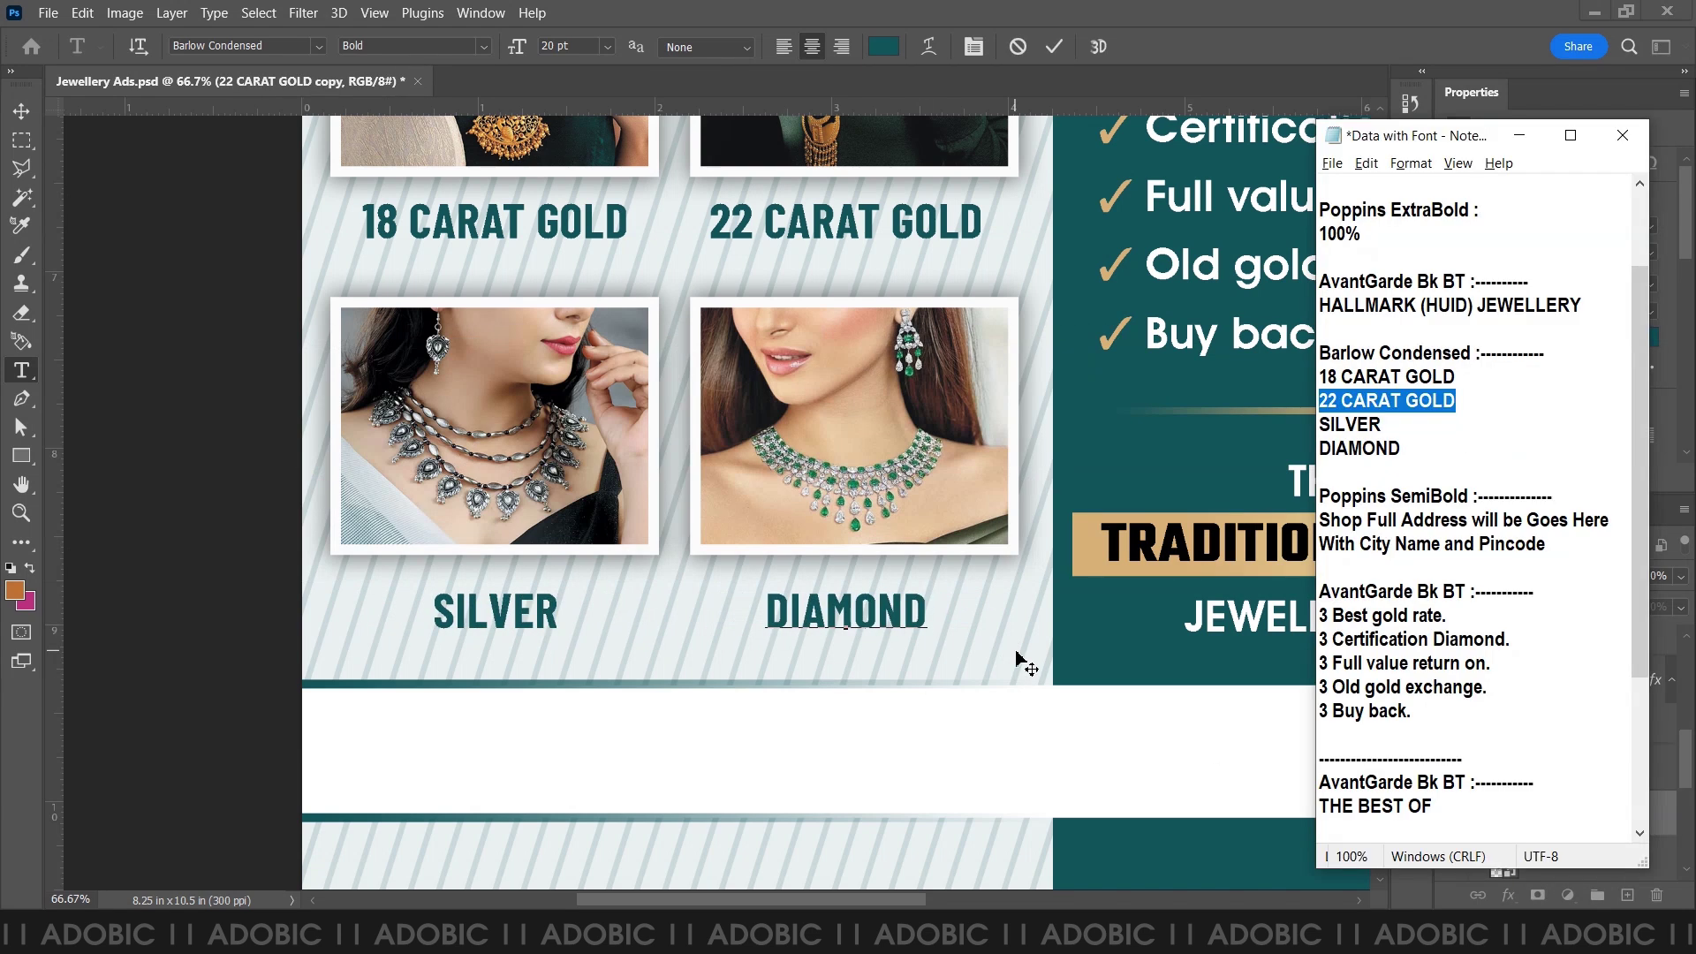
{"action": "key", "text": "alt+Tab"}
{"action": "key", "text": "ctrl+Return"}
{"action": "key", "text": "v"}
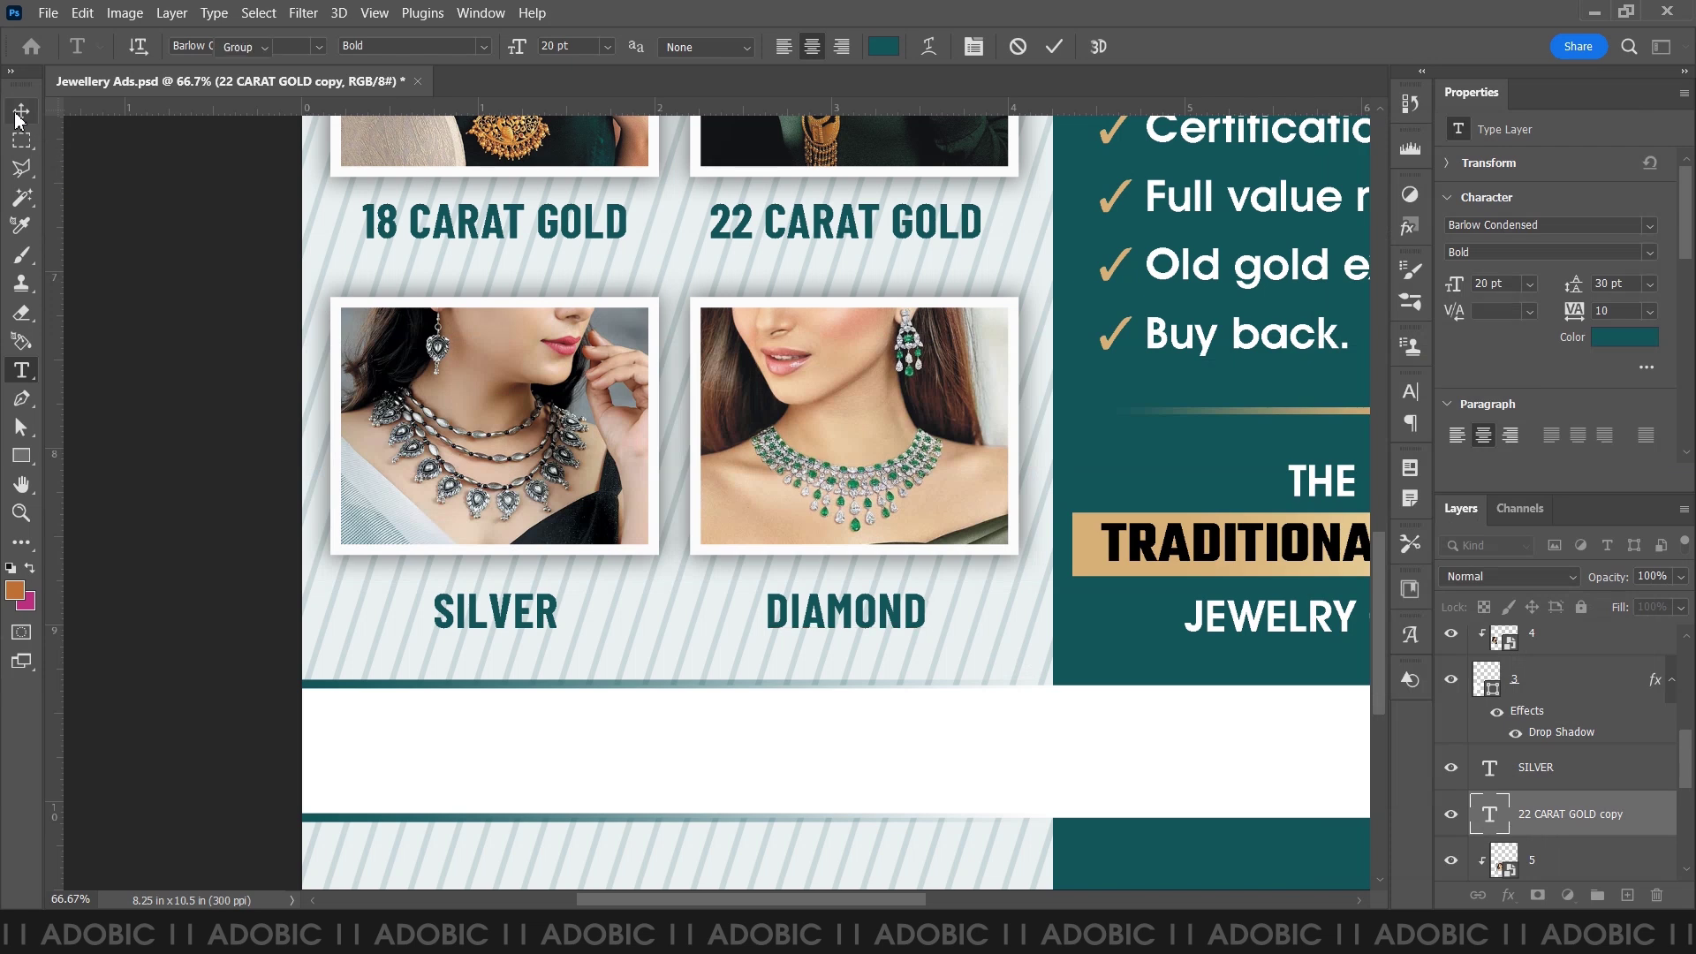
{"action": "key", "text": "ctrl+0"}
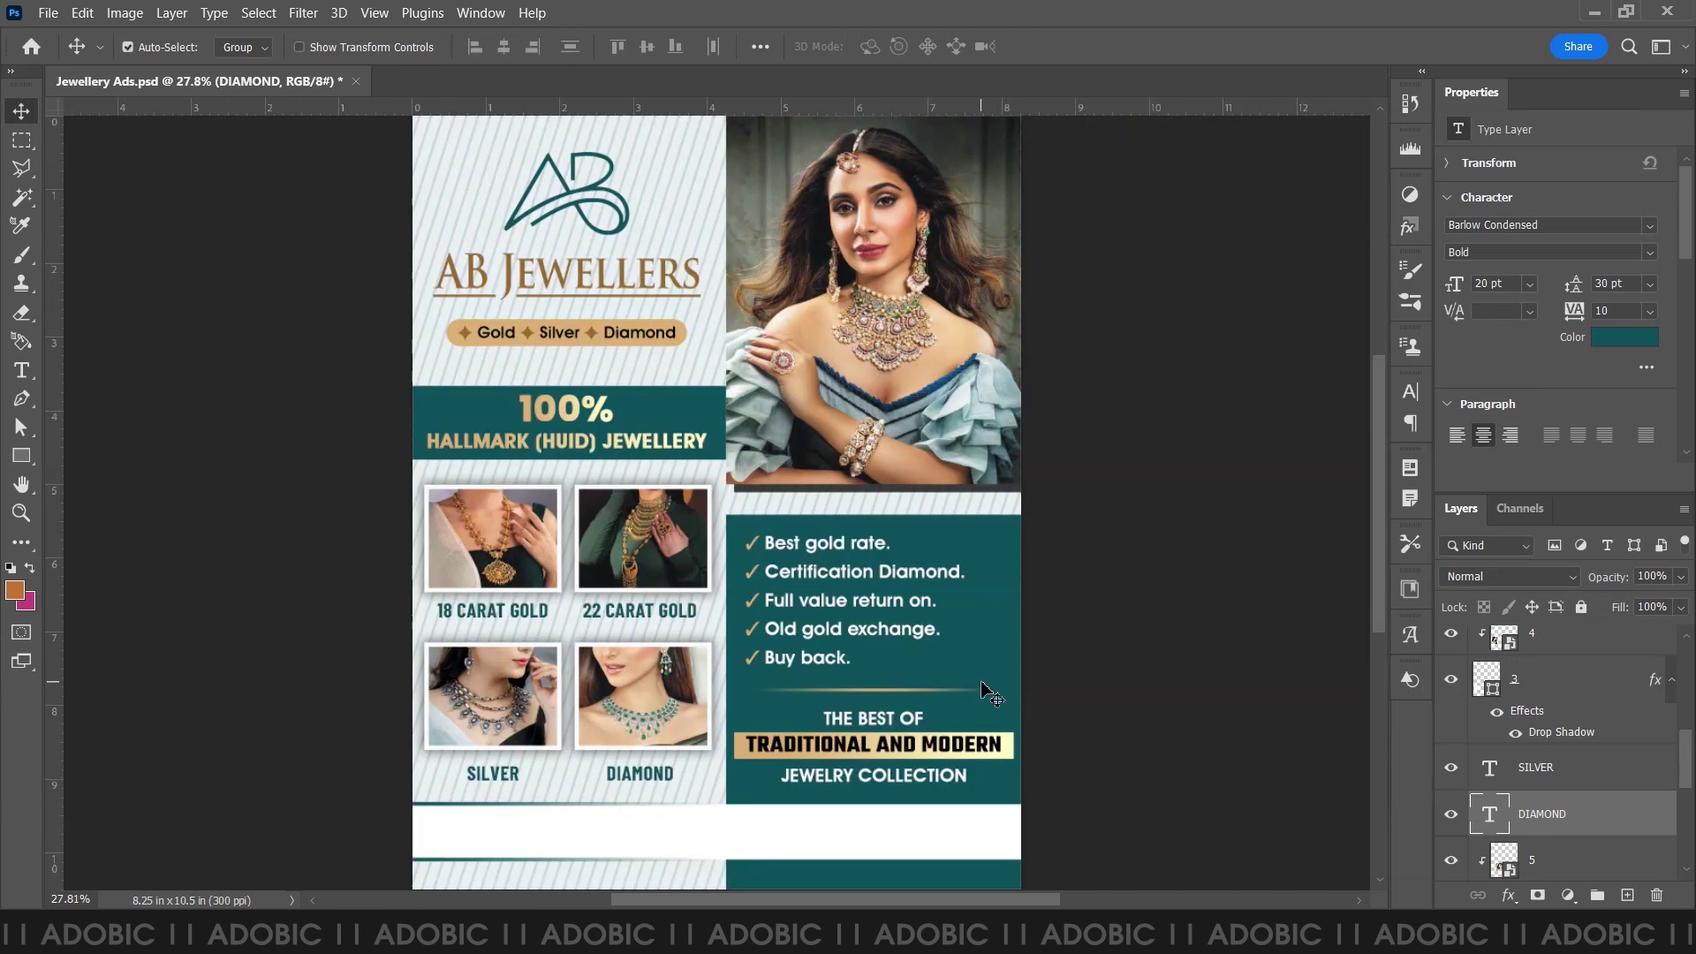
- Save the flyer and place the Location pin image as an embedded layer
{"action": "key", "text": "ctrl+s"}
{"action": "key", "text": "alt+f"}
{"action": "key", "text": "l"}
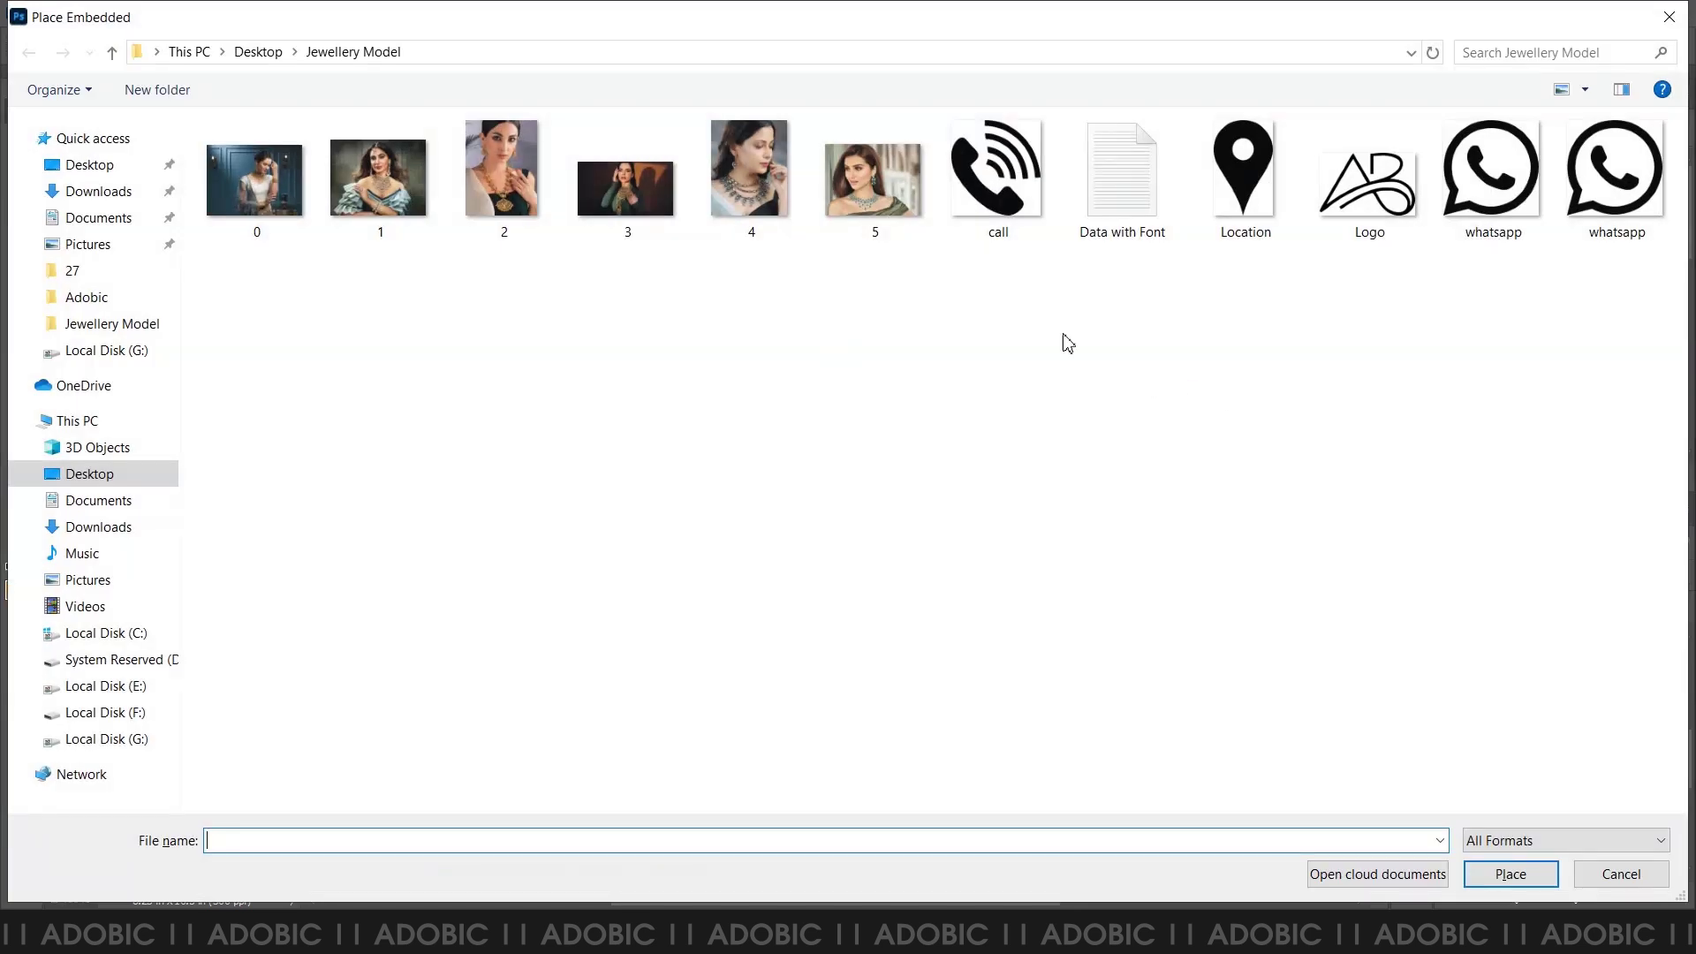
{"action": "double_click", "coordinate": [1264, 192]}
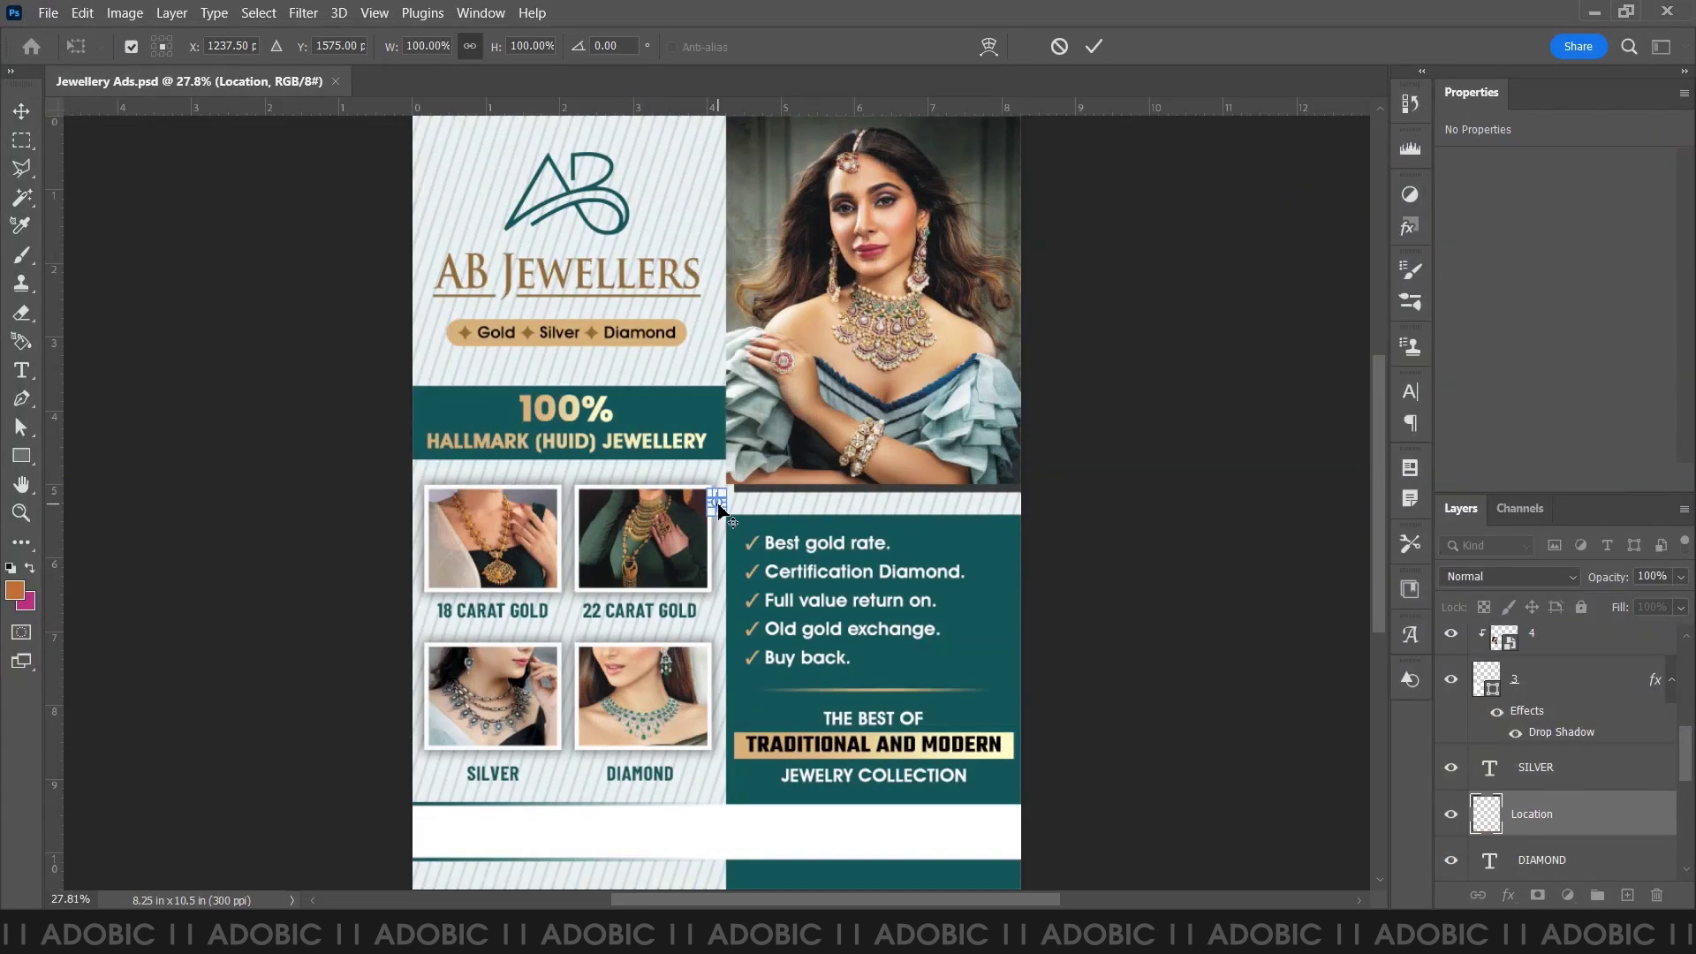
{"action": "left_click", "coordinate": [656, 590]}
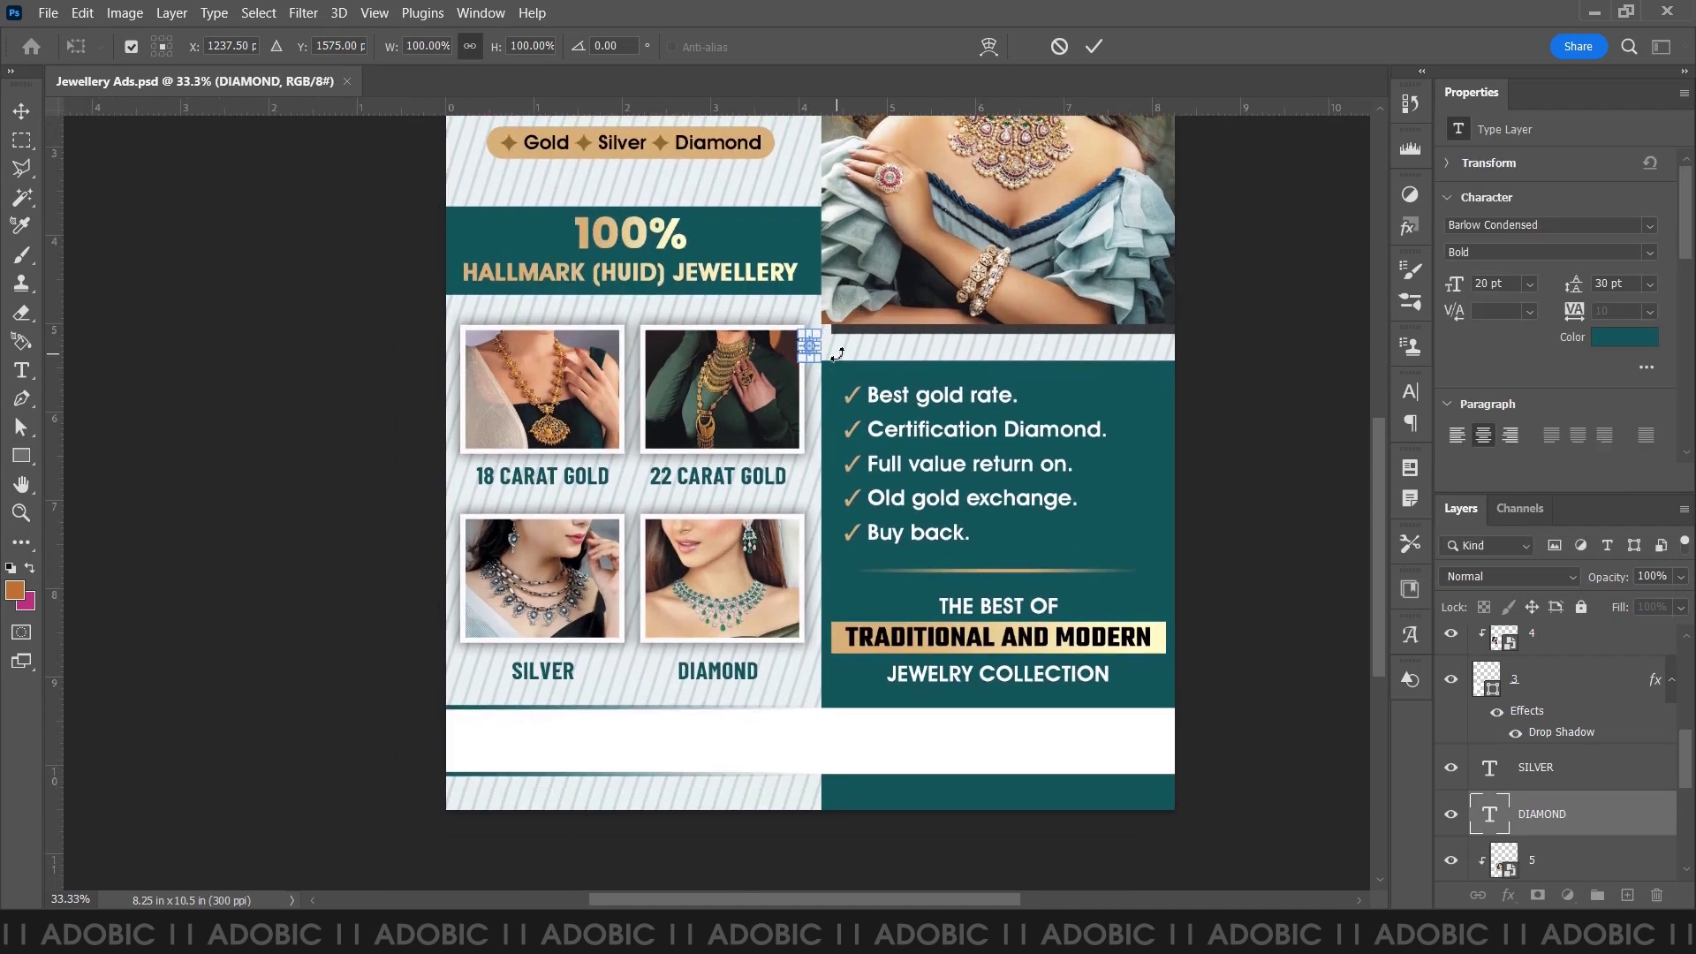
- Move the Location layer to the top of the stack and select the photo frame layers
{"action": "mouse_move", "coordinate": [1561, 839]}
{"action": "left_mouse_down"}
{"action": "mouse_move", "coordinate": [1580, 692]}
{"action": "mouse_move", "coordinate": [1552, 611]}
{"action": "left_mouse_up"}
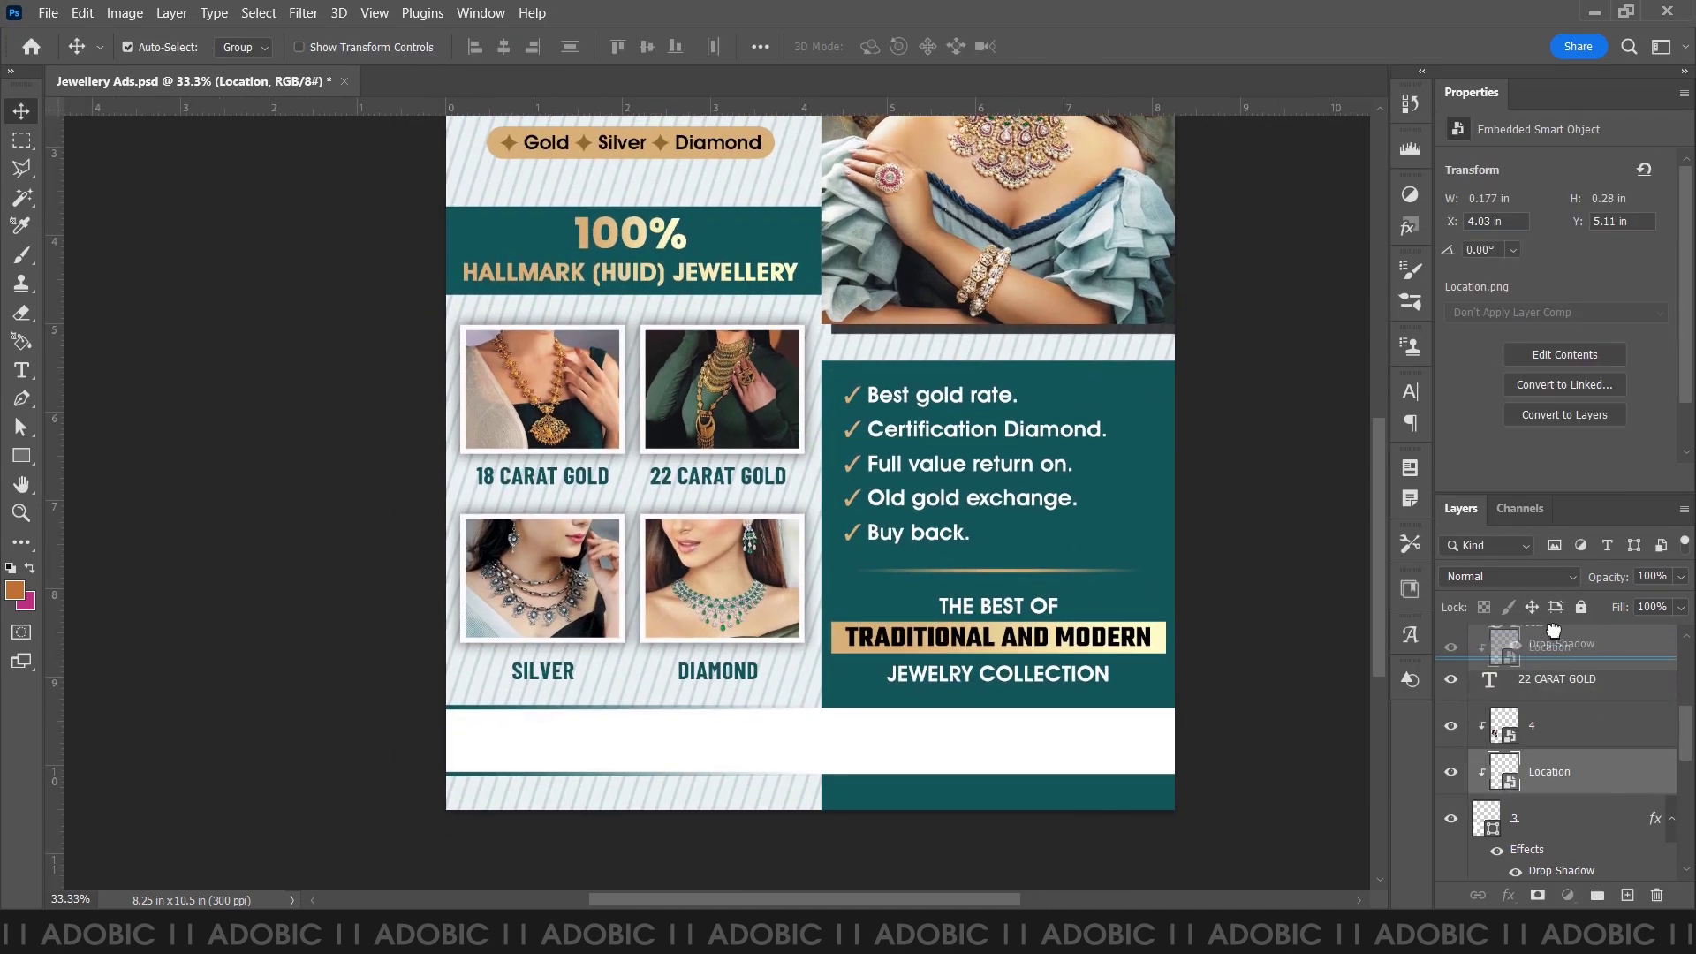
{"action": "left_click_drag", "start_coordinate": [1552, 611], "coordinate": [1552, 629]}
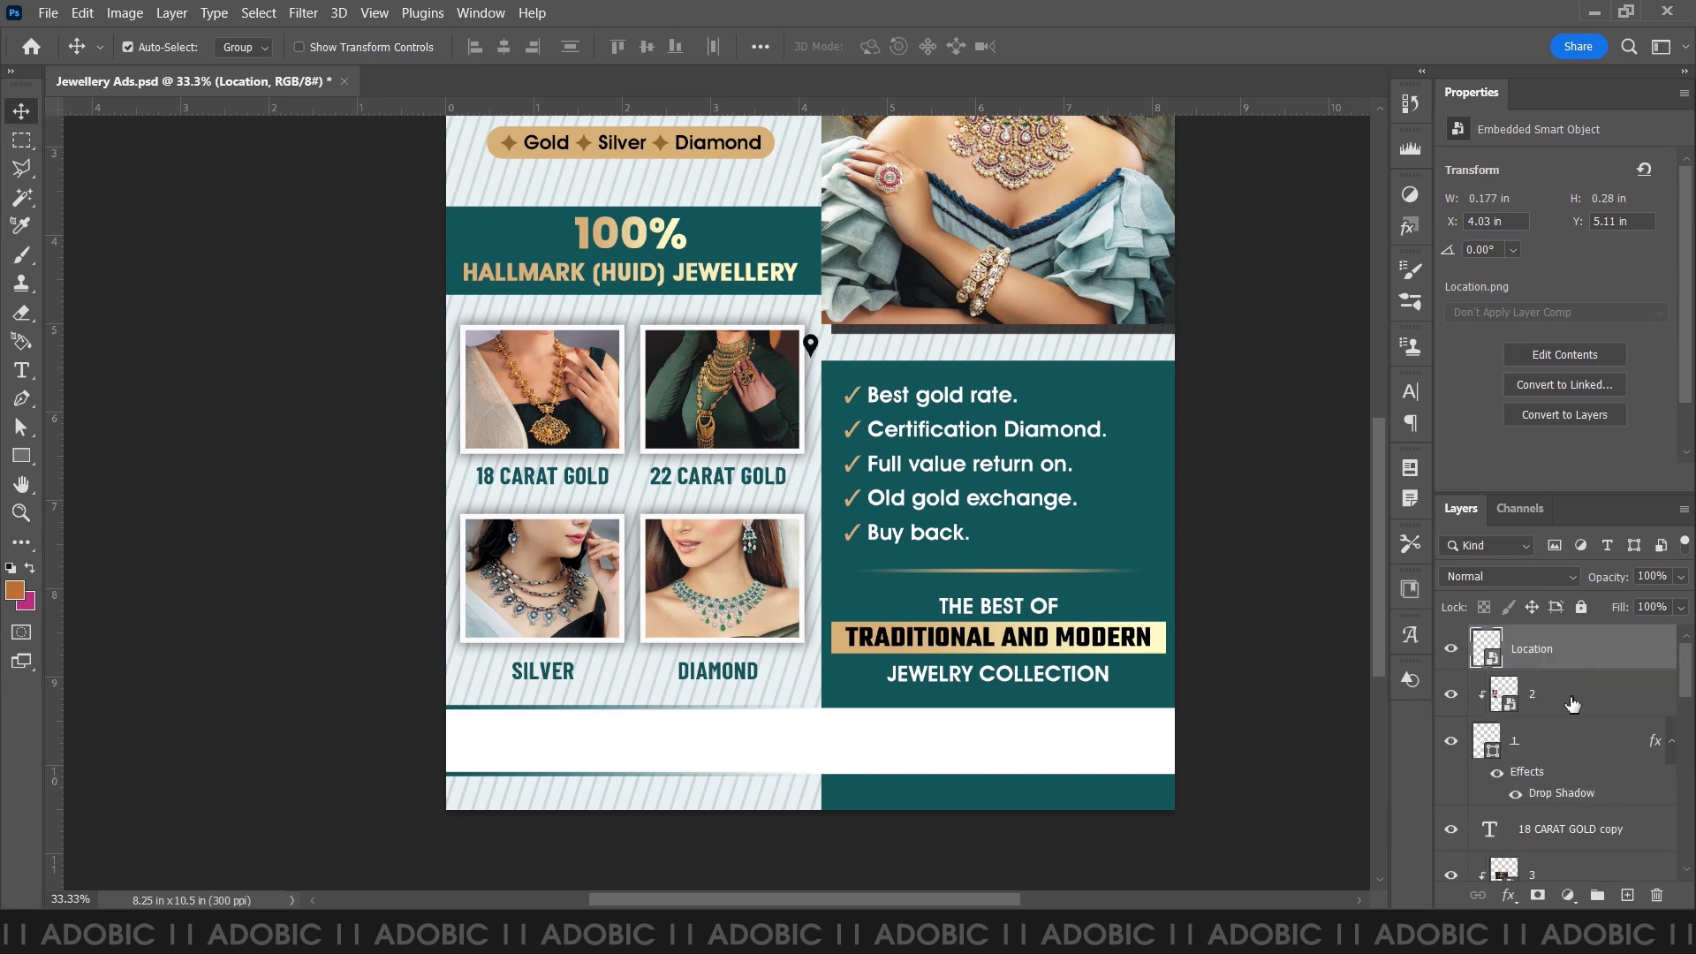
{"action": "left_click", "coordinate": [1537, 702]}
{"action": "scroll", "coordinate": [1555, 711], "scroll_direction": "down", "scroll_amount": 1}
{"action": "scroll", "coordinate": [1569, 720], "scroll_direction": "down", "scroll_amount": 2}
{"action": "scroll", "coordinate": [1577, 725], "scroll_direction": "down", "scroll_amount": 1}
{"action": "scroll", "coordinate": [1581, 726], "scroll_direction": "down", "scroll_amount": 2}
{"action": "scroll", "coordinate": [1580, 727], "scroll_direction": "down", "scroll_amount": 2}
{"action": "scroll", "coordinate": [1572, 720], "scroll_direction": "down", "scroll_amount": 2}
{"action": "left_click", "coordinate": [1555, 685]}
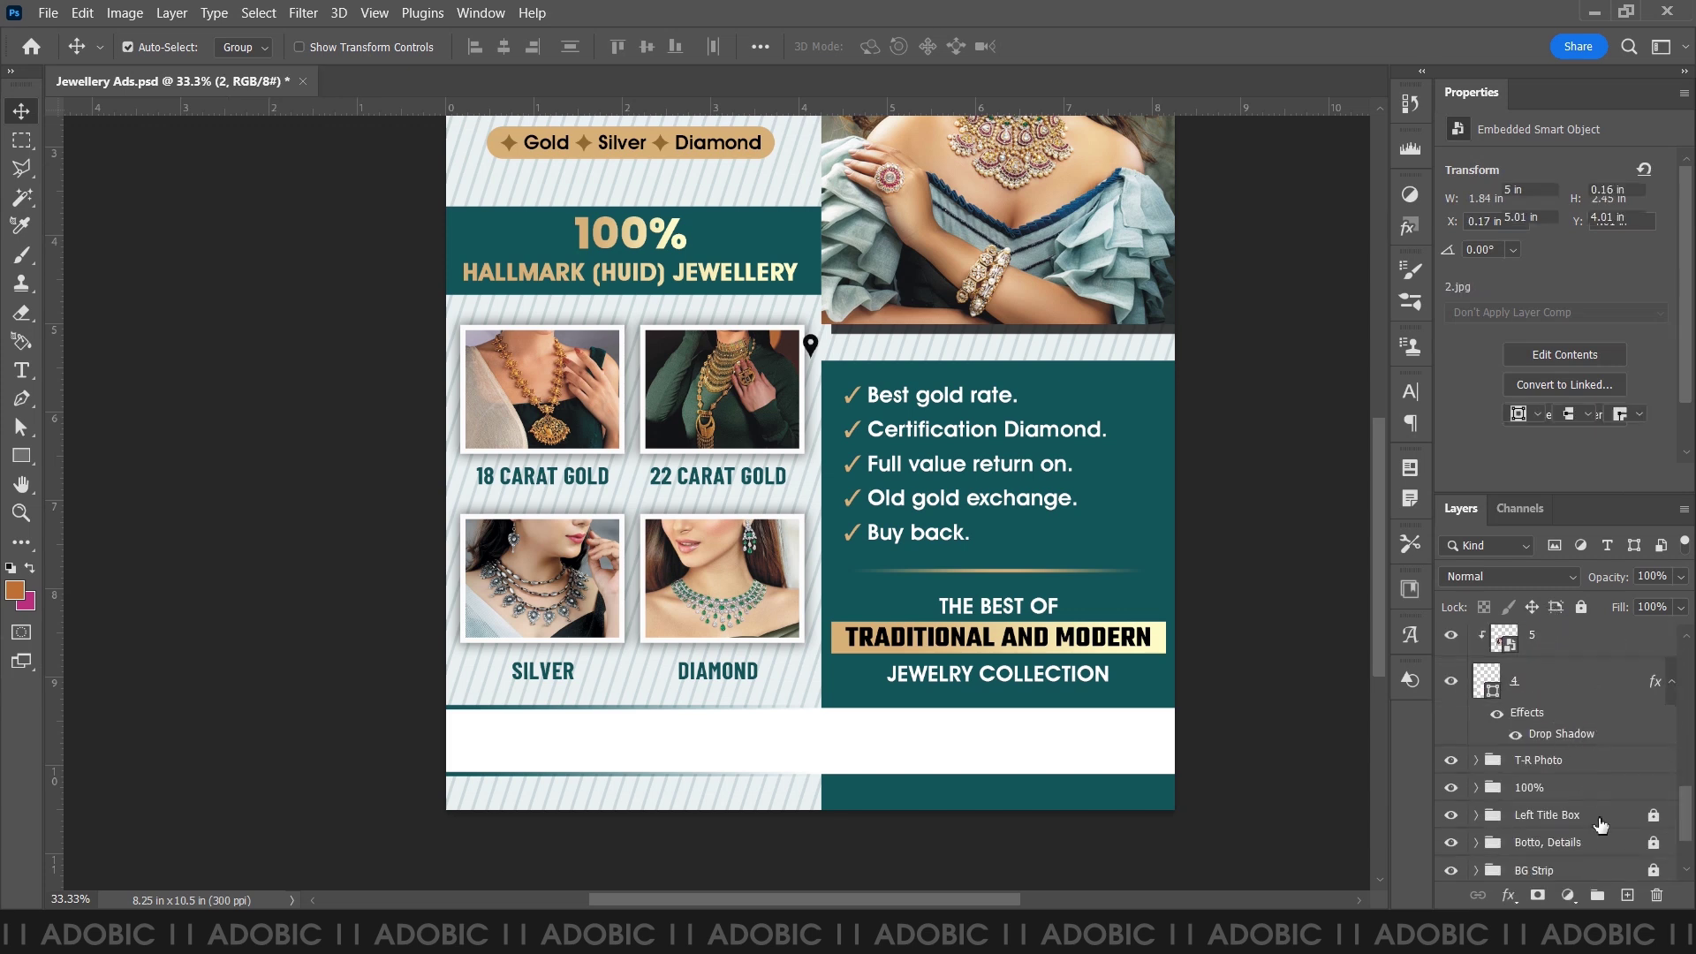
- Group the photo frame layers as '4 Photo', lock the group, and select the Location layer
{"action": "left_click", "coordinate": [1608, 898]}
{"action": "double_click", "coordinate": [1536, 638]}
{"action": "type", "text": "4 Photo"}
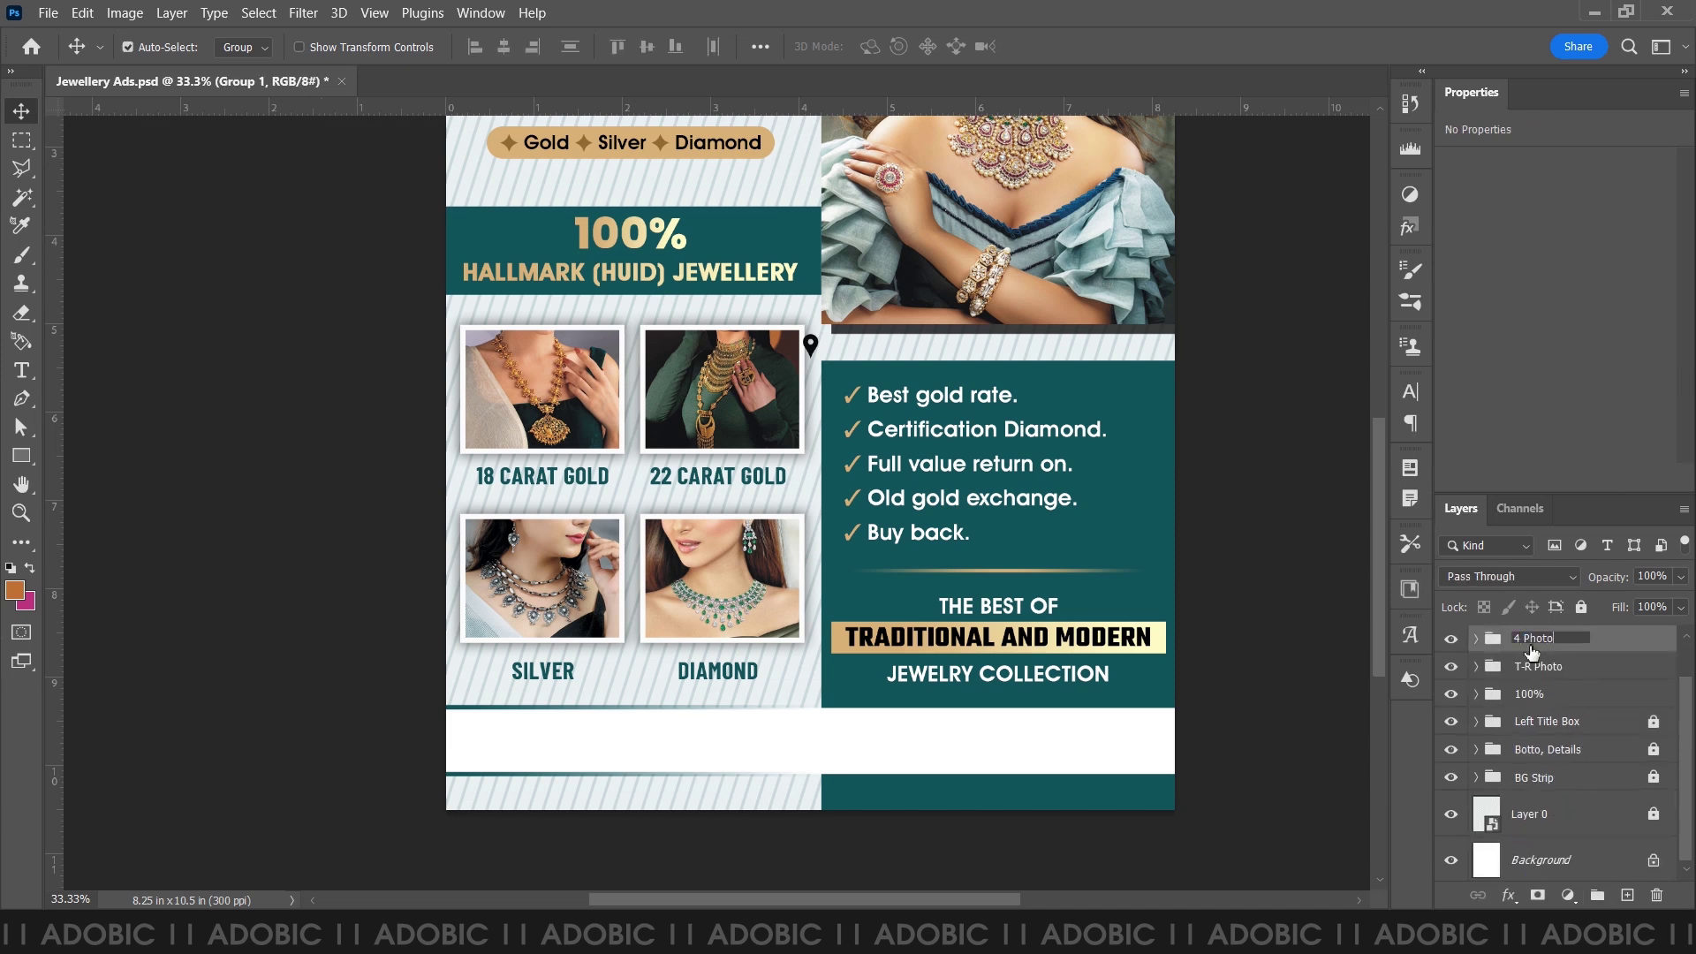
{"action": "key", "text": "Return"}
{"action": "left_click", "coordinate": [1582, 607]}
{"action": "left_click", "coordinate": [1594, 677]}
{"action": "left_click", "coordinate": [1594, 696], "text": "ctrl"}
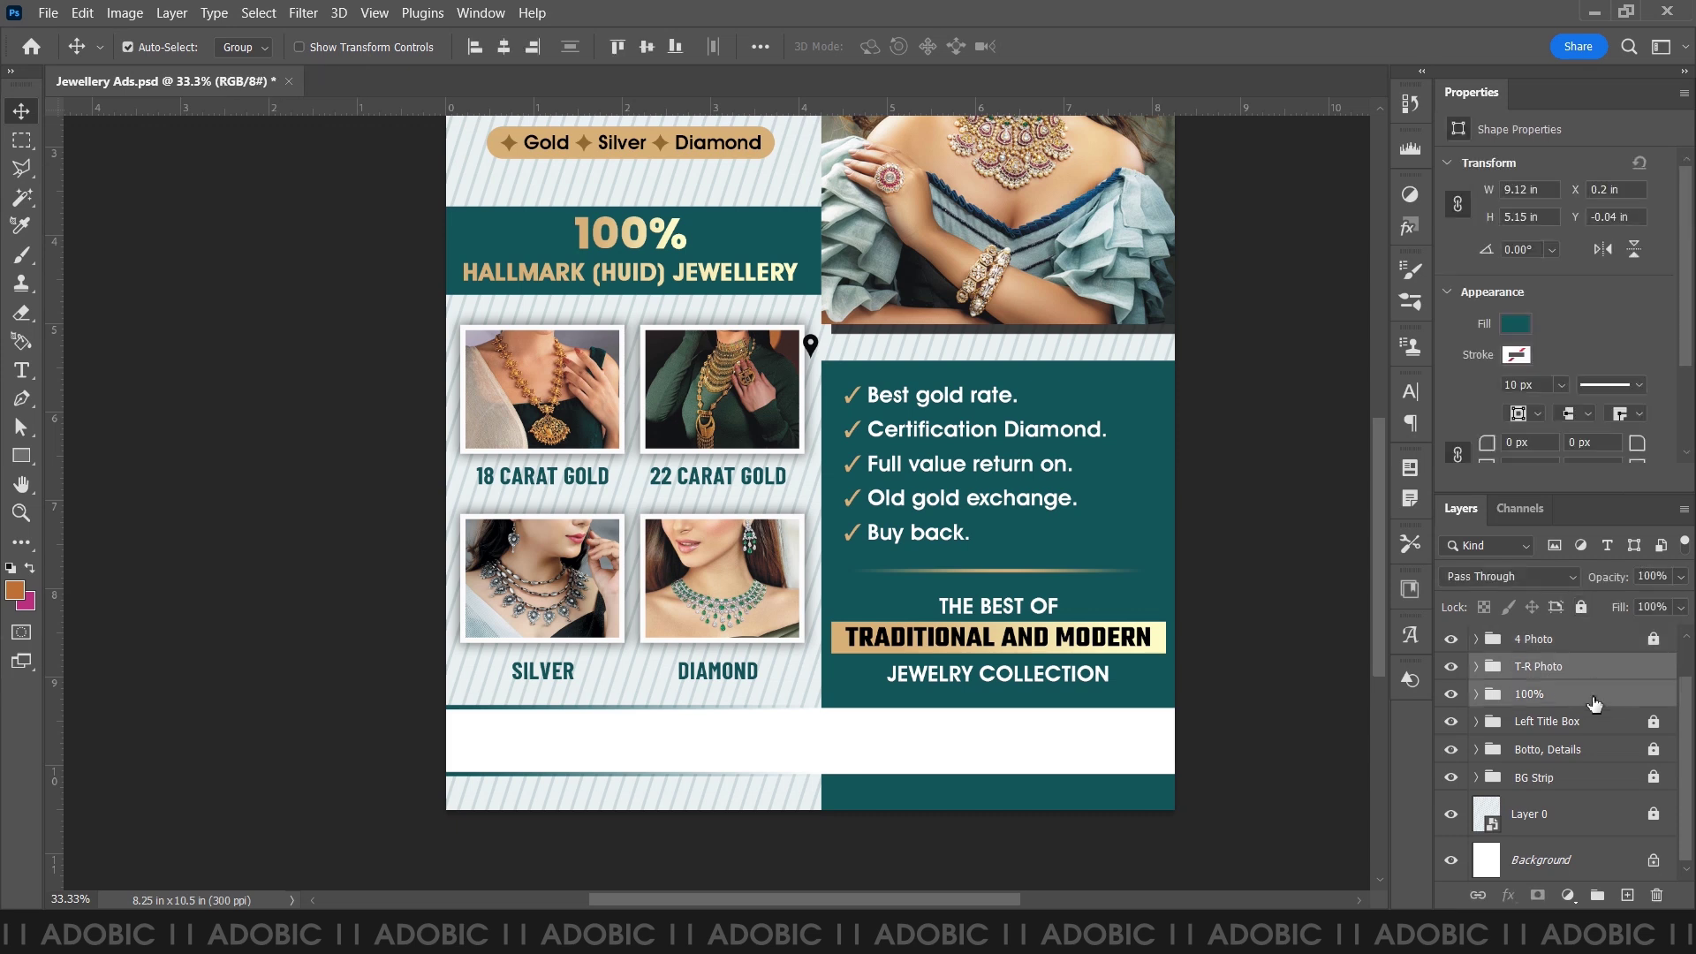
{"action": "scroll", "coordinate": [1555, 751], "scroll_direction": "up", "scroll_amount": 1}
{"action": "left_click", "coordinate": [1555, 665]}
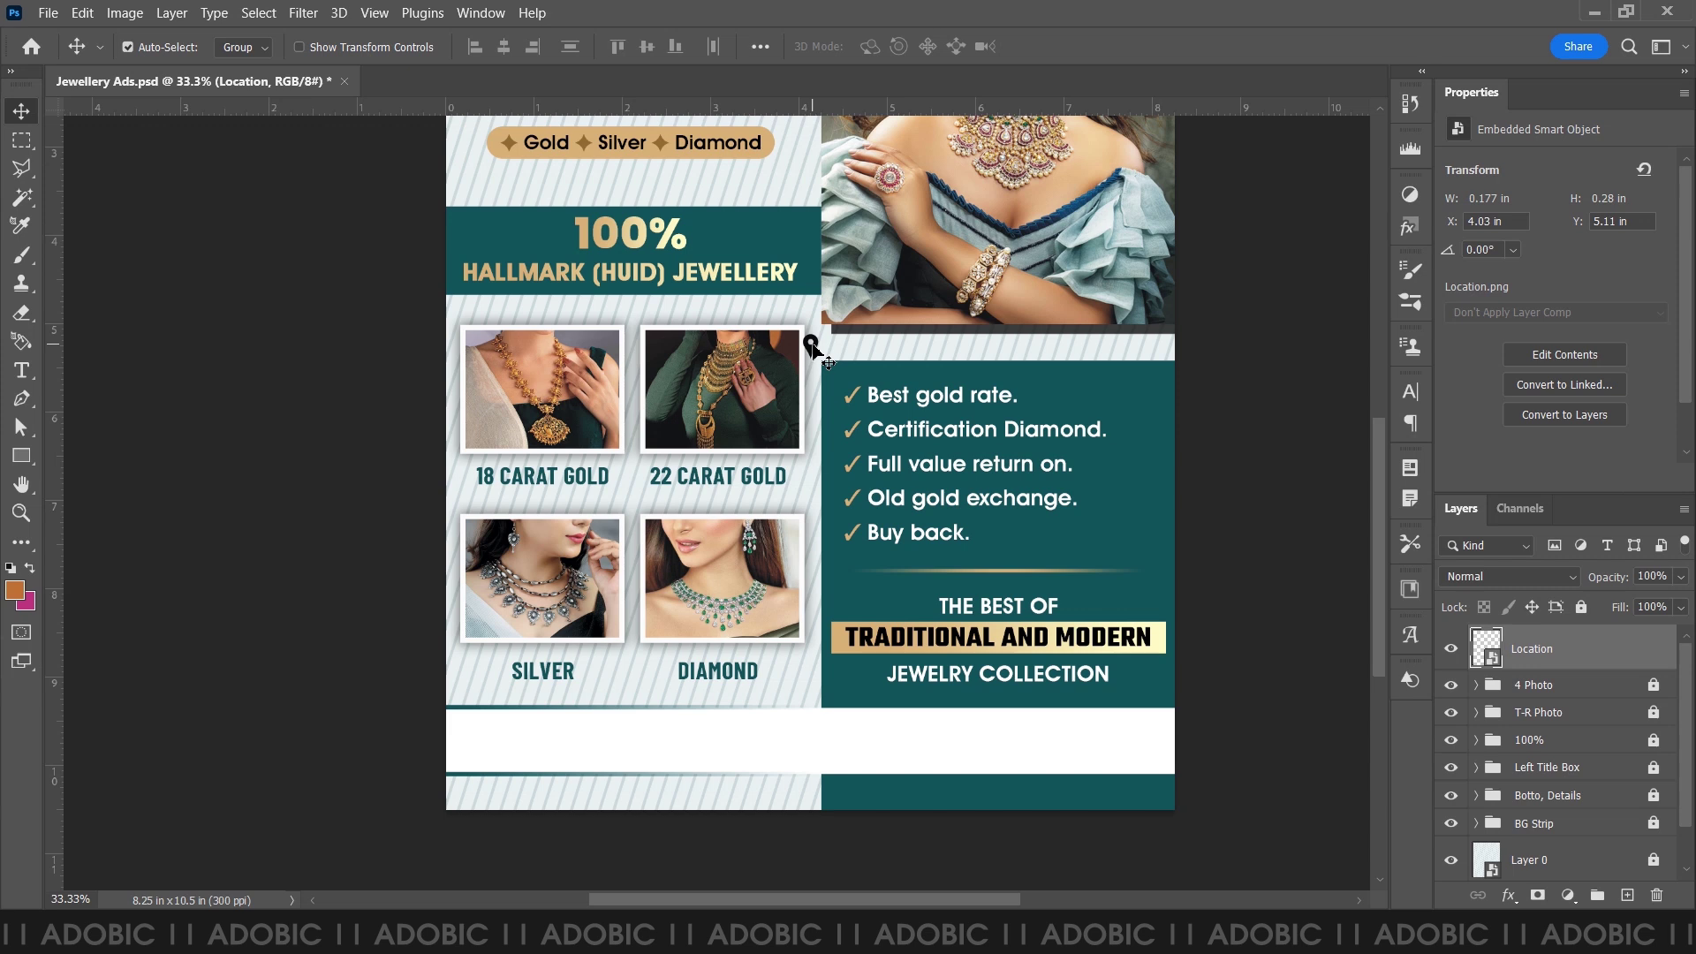
- Move the pin to the left of the bottom white strip and give it a teal Color Overlay
{"action": "left_click_drag", "start_coordinate": [808, 367], "coordinate": [459, 753]}
{"action": "left_click", "coordinate": [482, 751], "text": "ctrl"}
{"action": "left_click", "coordinate": [504, 644], "text": "ctrl"}
{"action": "scroll", "coordinate": [758, 676], "scroll_direction": "down", "scroll_amount": 2}
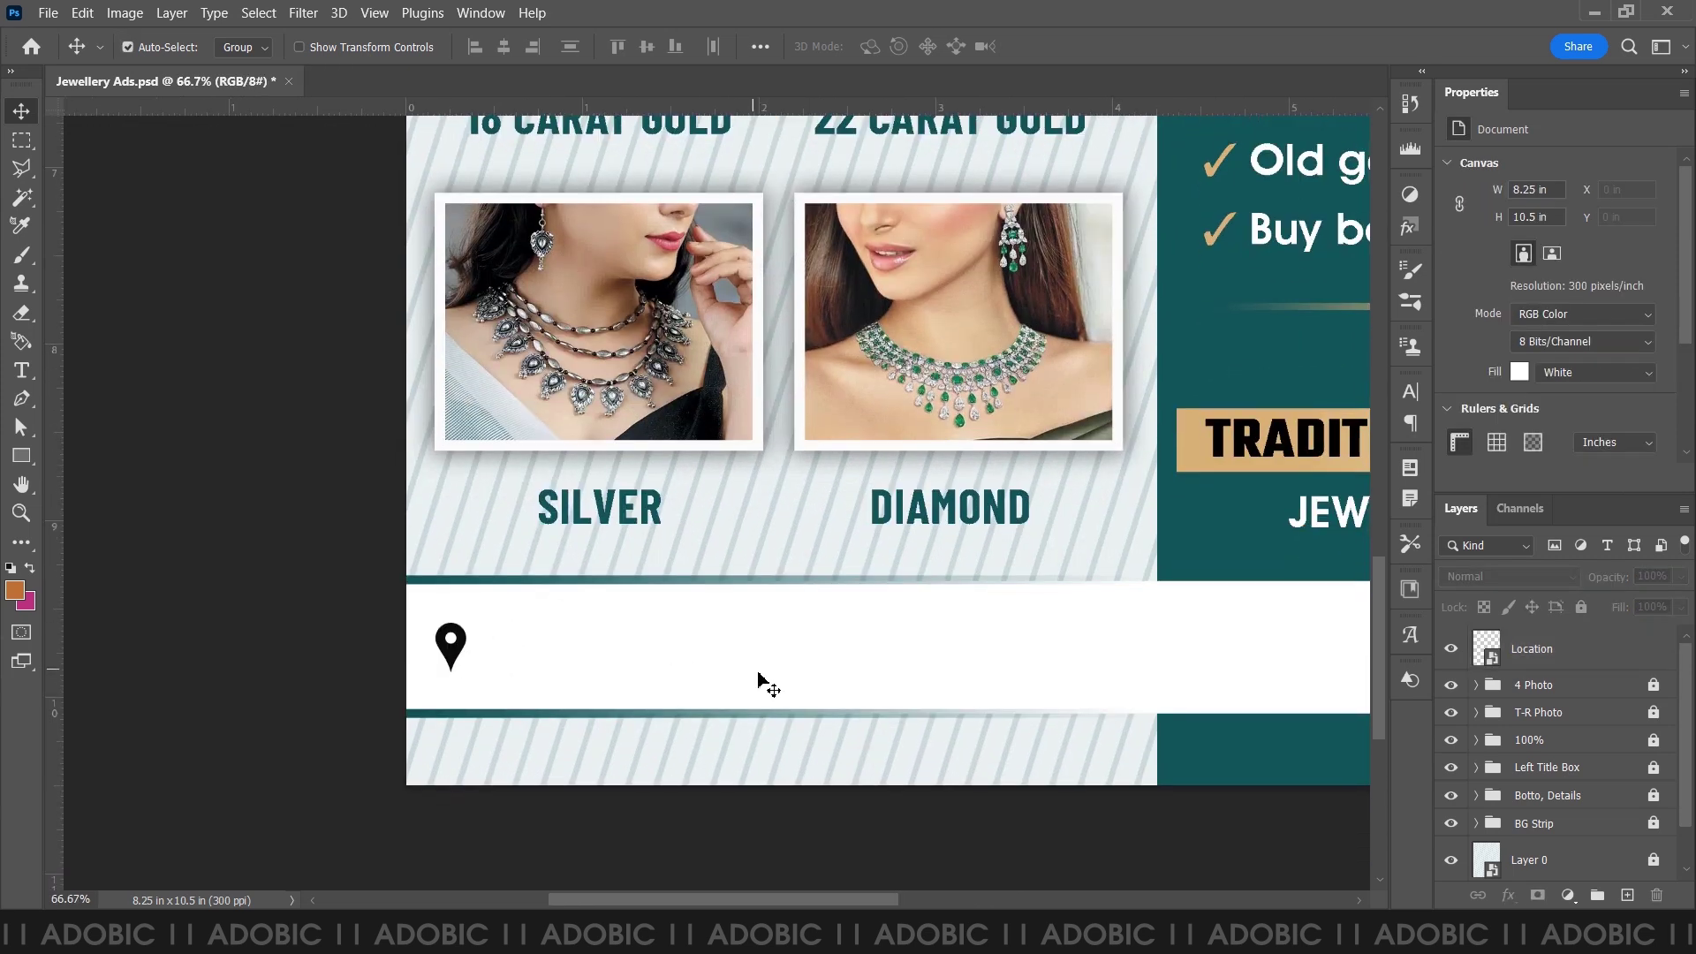
{"action": "left_click", "coordinate": [1555, 652]}
{"action": "left_click", "coordinate": [1508, 895]}
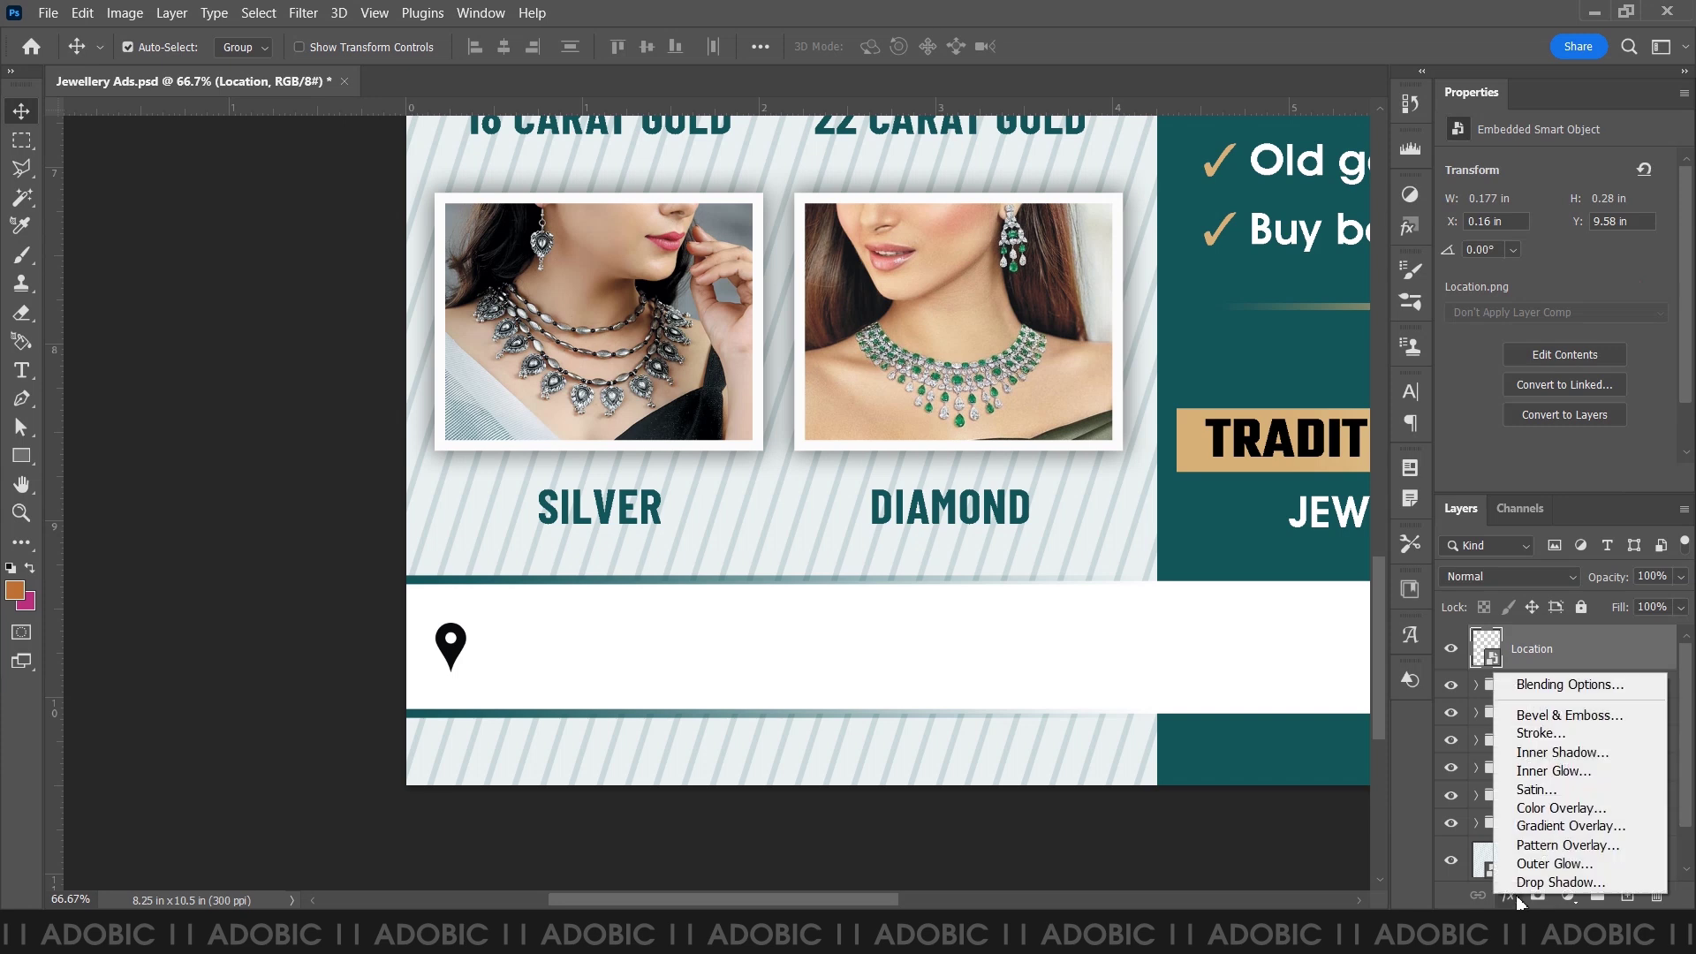
{"action": "left_click", "coordinate": [1601, 808]}
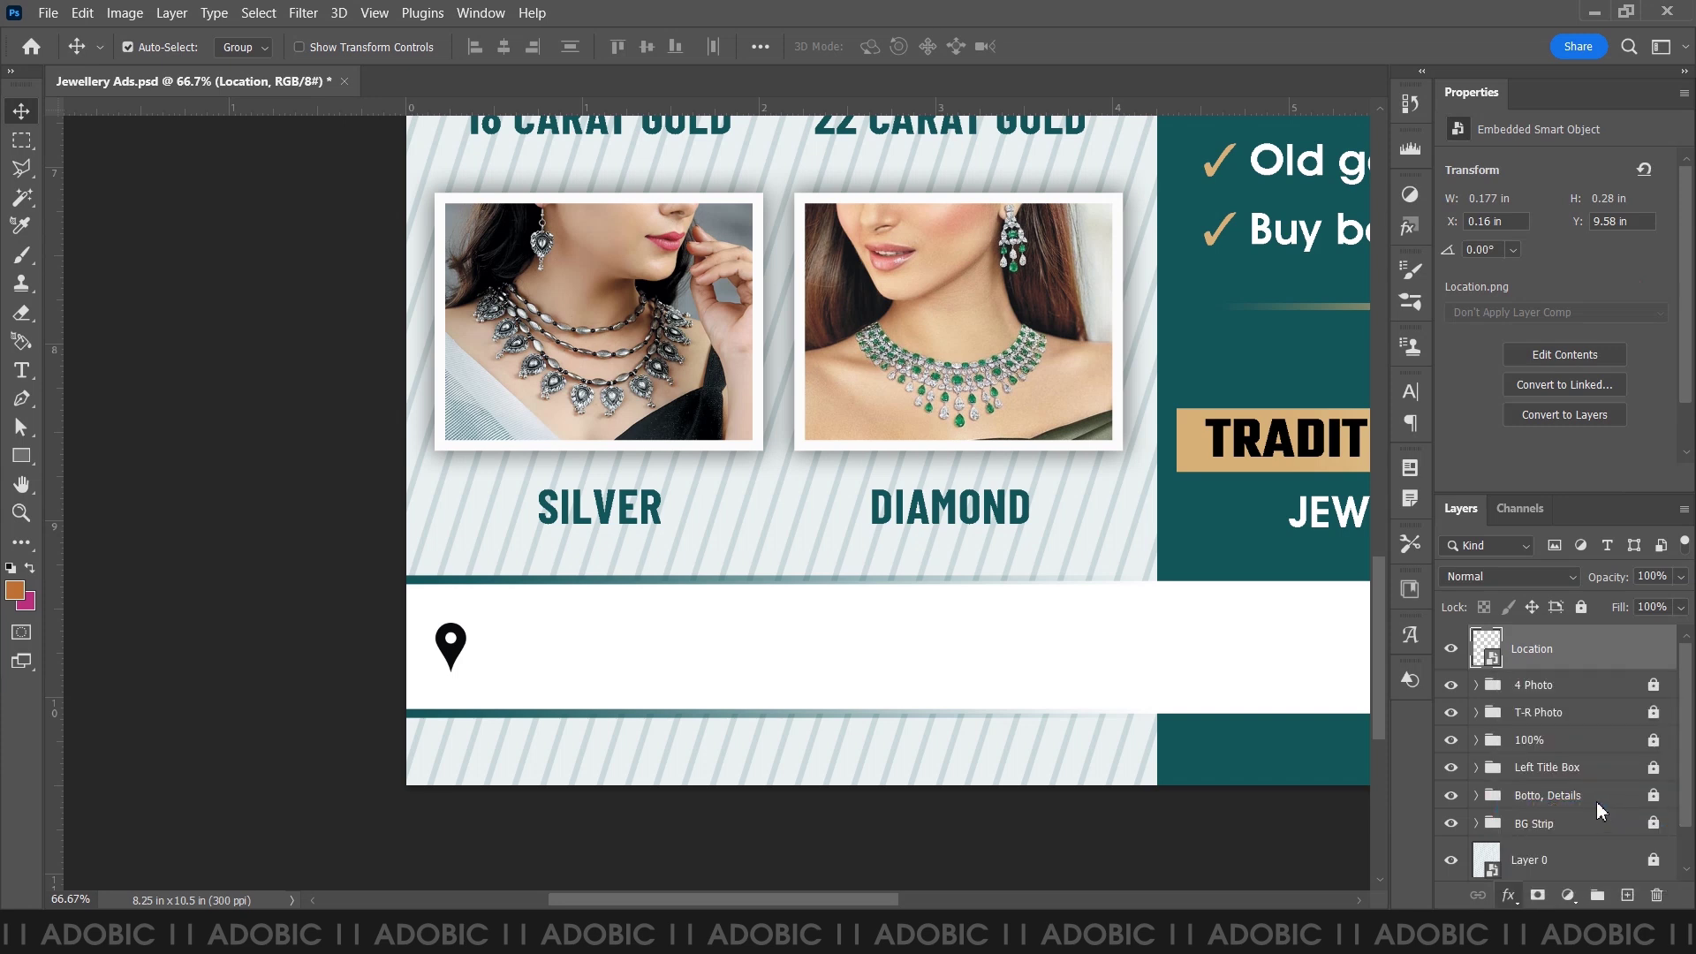
{"action": "left_click", "coordinate": [1601, 66]}
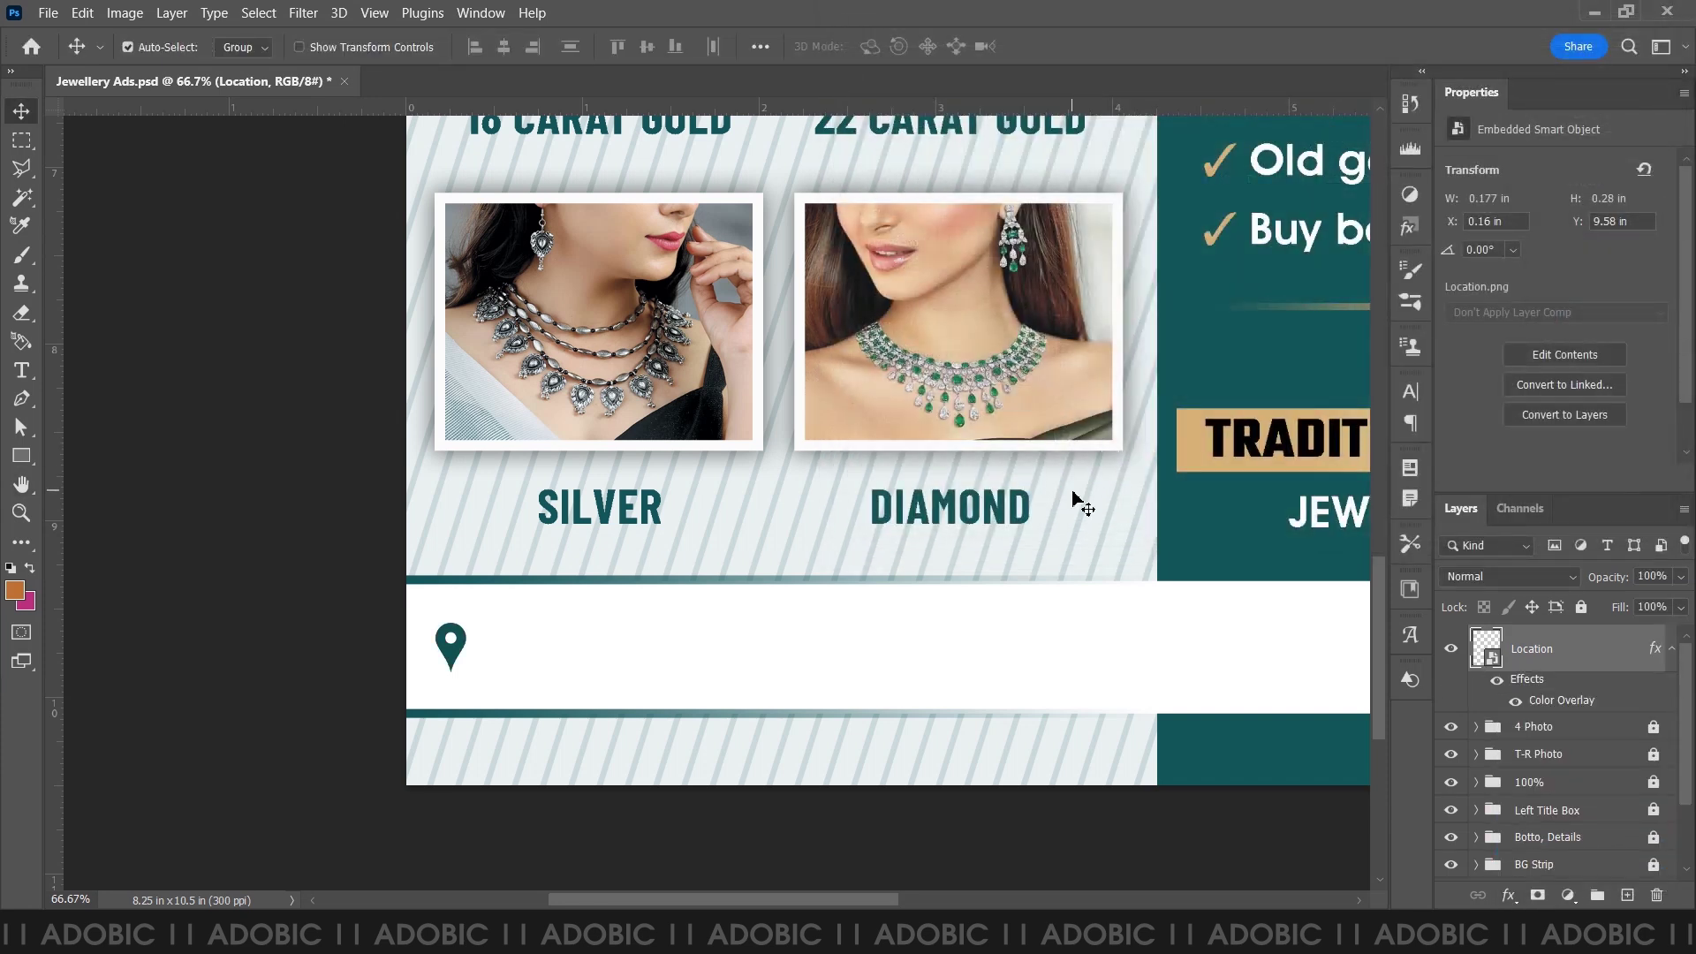
{"action": "key", "text": "alt+Tab"}
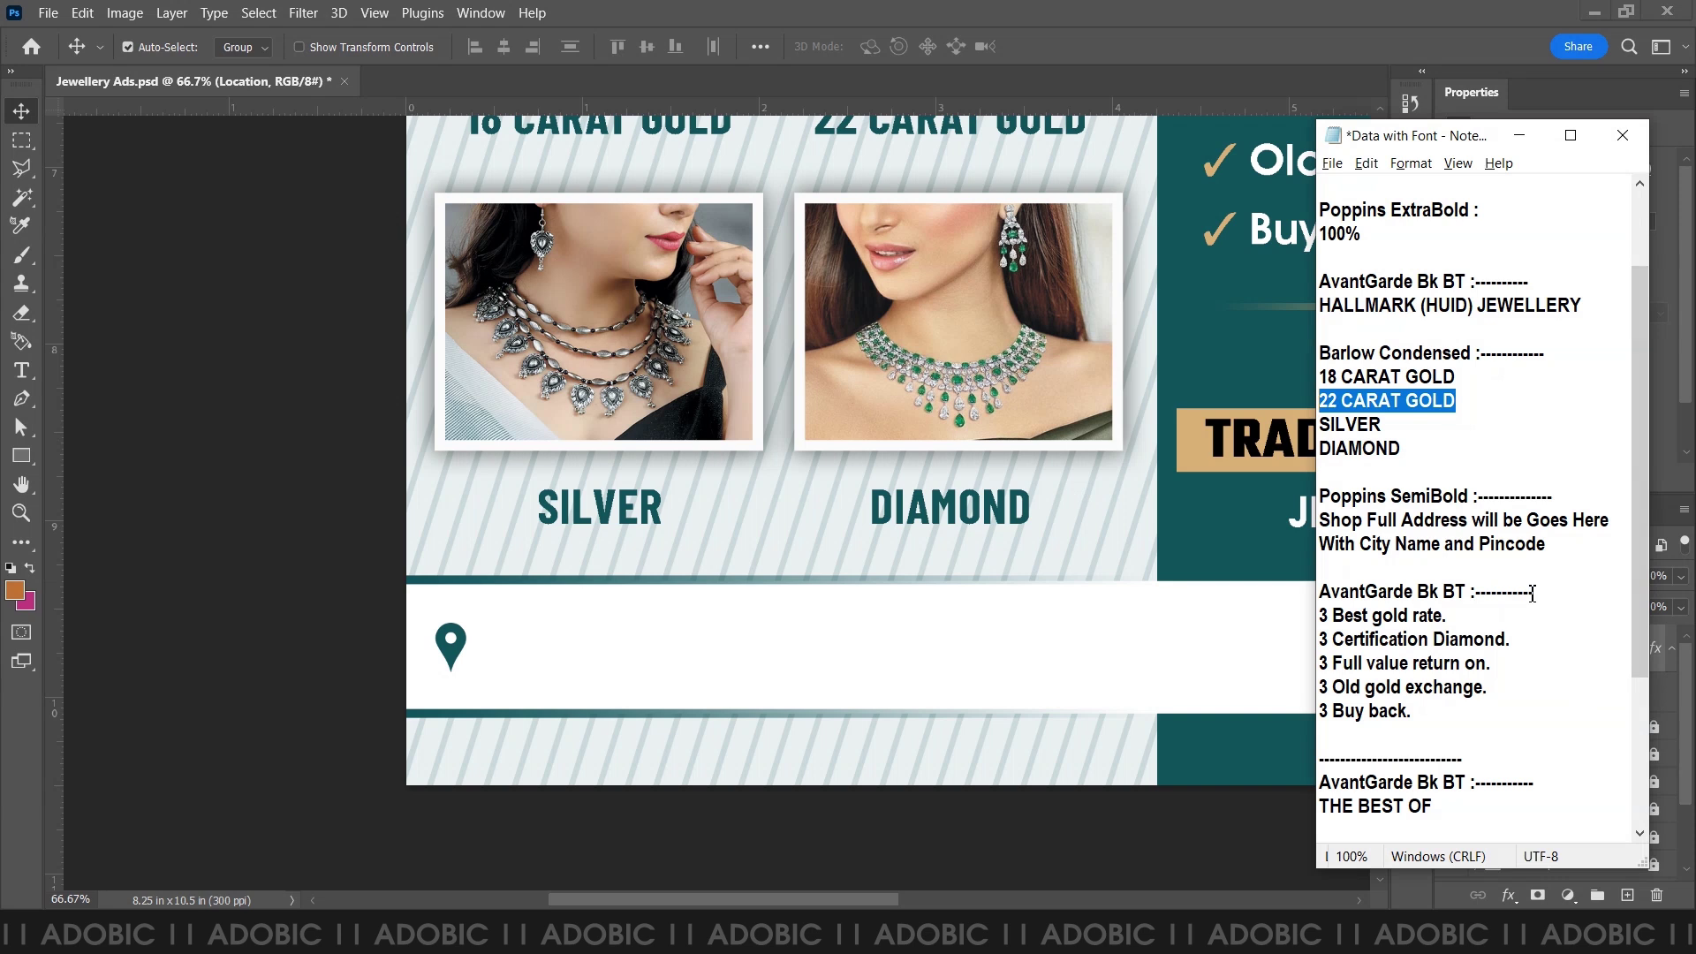
- Paste the two address lines from the notes into a left-aligned text box beside the pin
{"action": "scroll", "coordinate": [1533, 594], "scroll_direction": "down", "scroll_amount": 3}
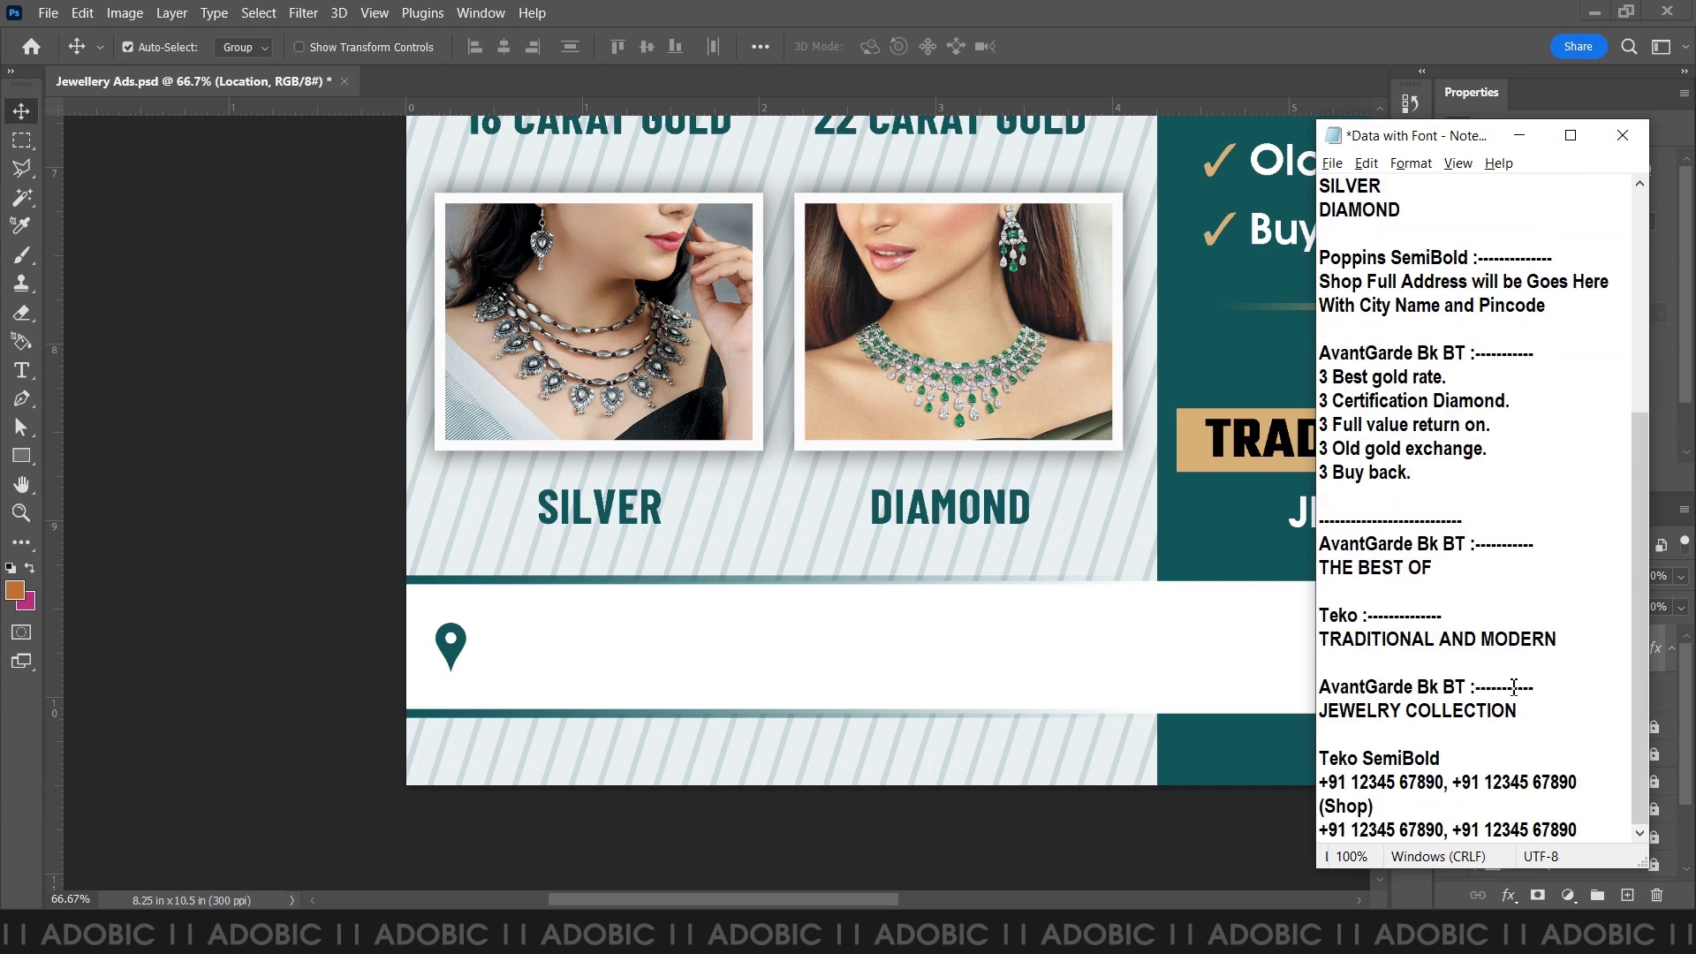
{"action": "left_click_drag", "start_coordinate": [1320, 282], "coordinate": [1542, 304]}
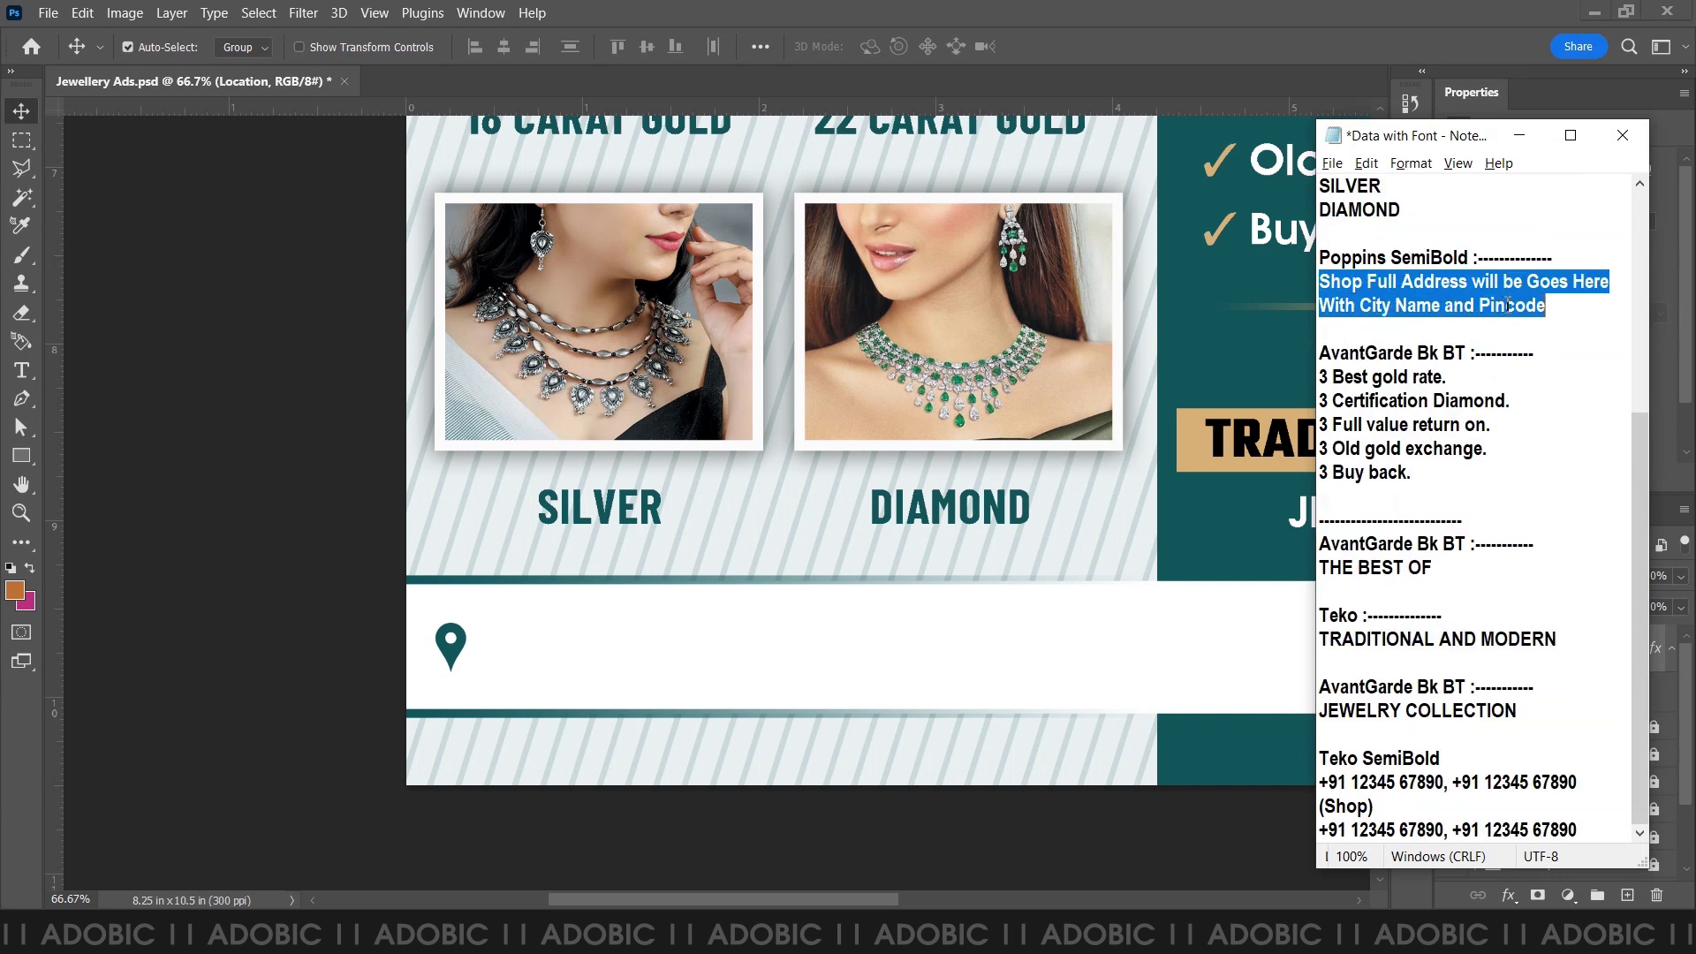
{"action": "key", "text": "alt+Tab"}
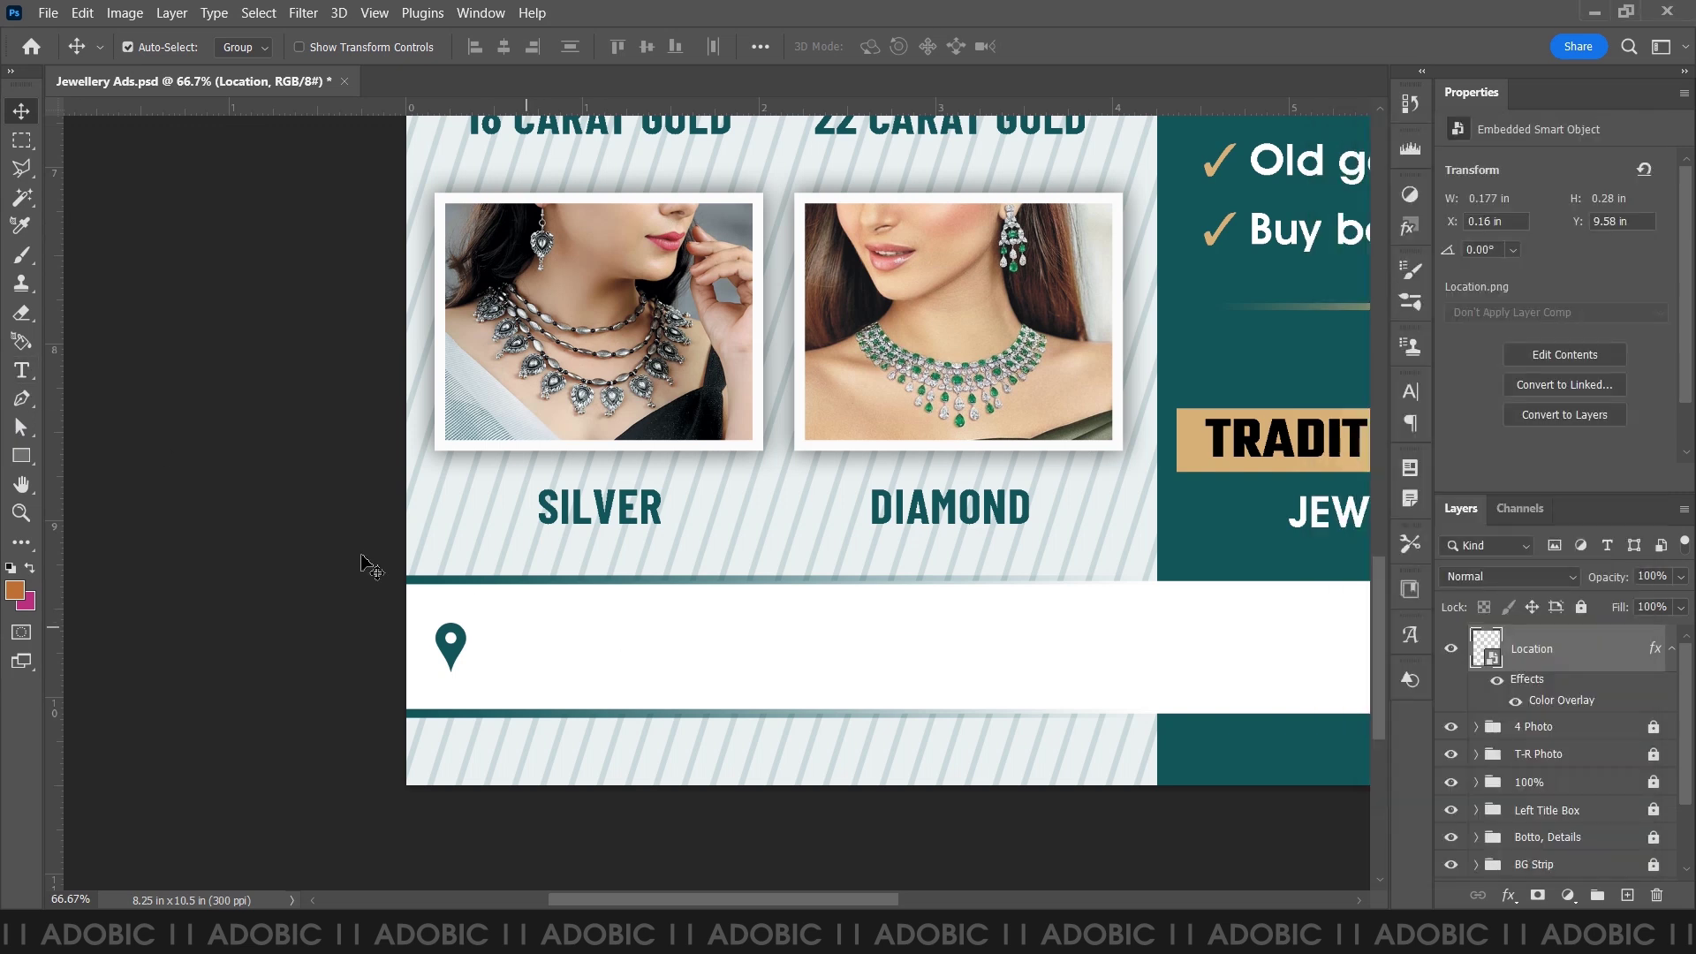
{"action": "left_click", "coordinate": [23, 371]}
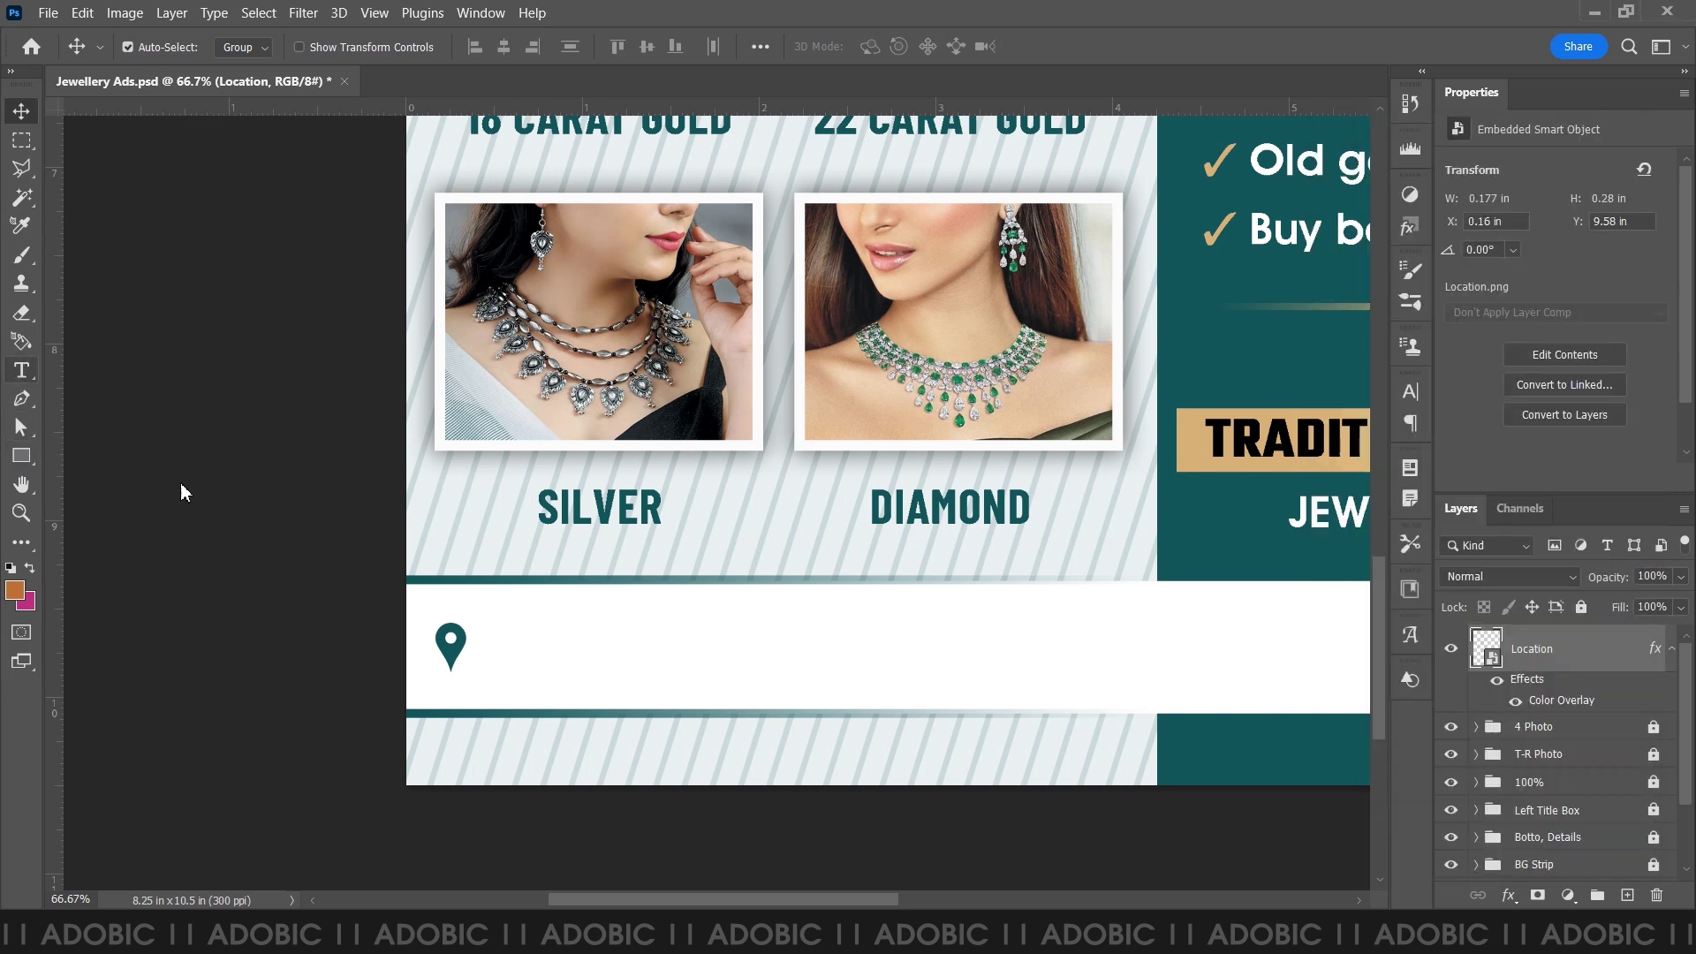
{"action": "left_click", "coordinate": [575, 631]}
{"action": "key", "text": "ctrl+v"}
{"action": "key", "text": "ctrl+a"}
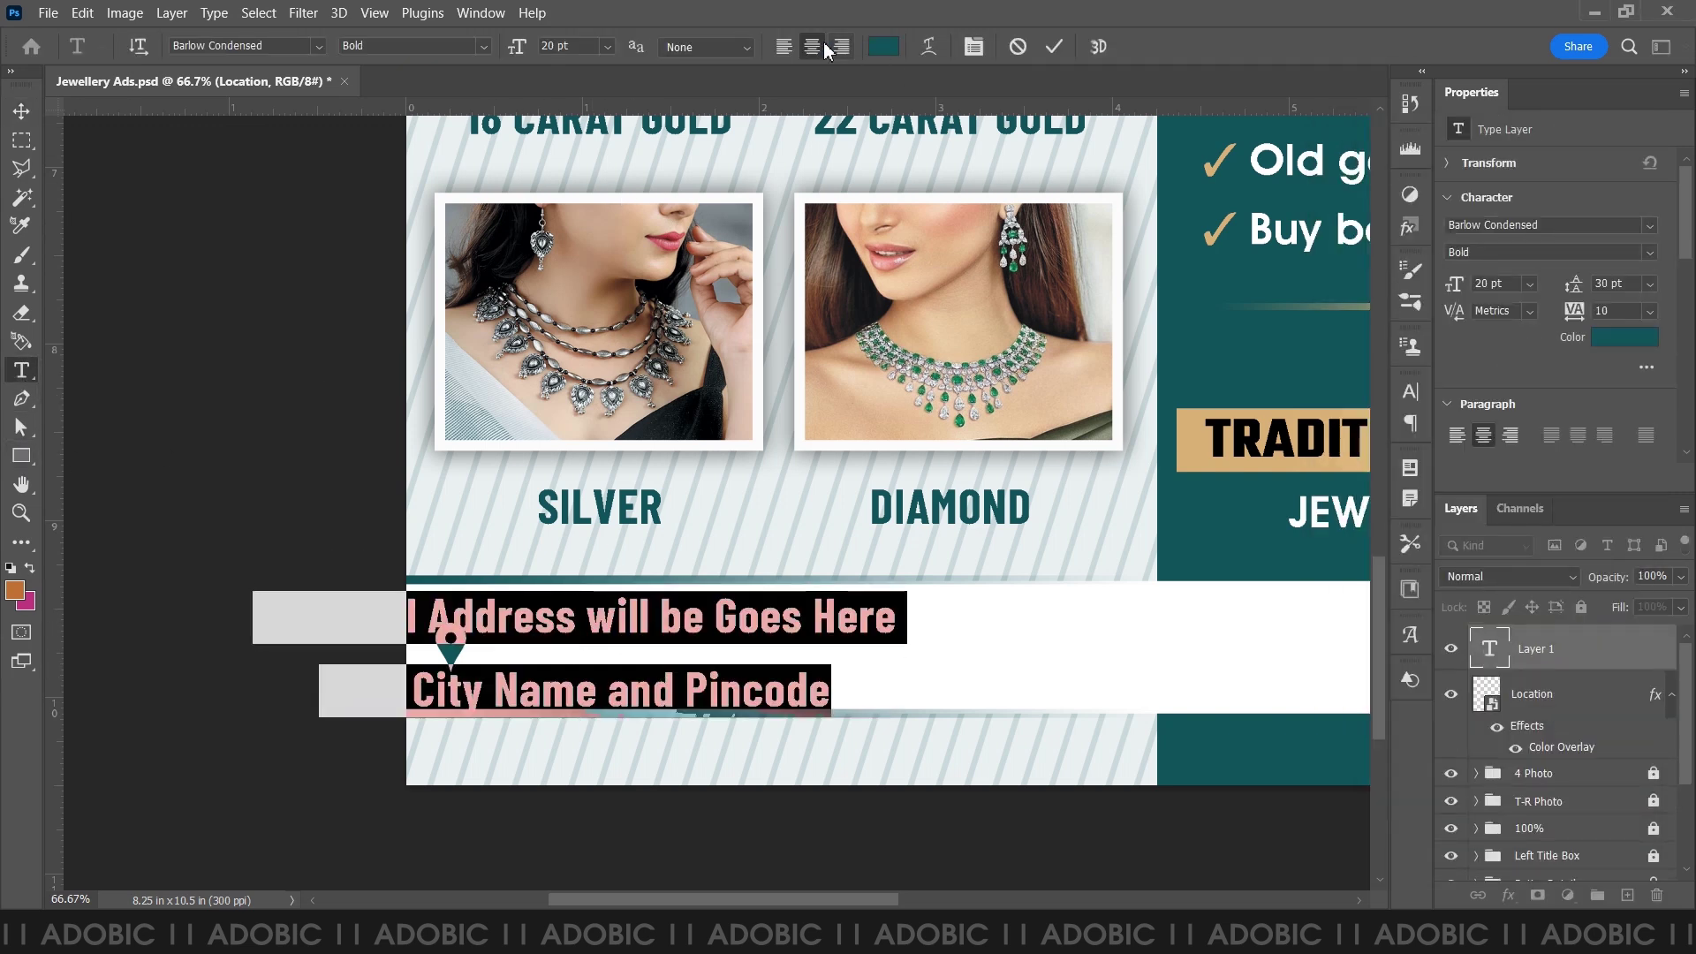
{"action": "left_click", "coordinate": [783, 46]}
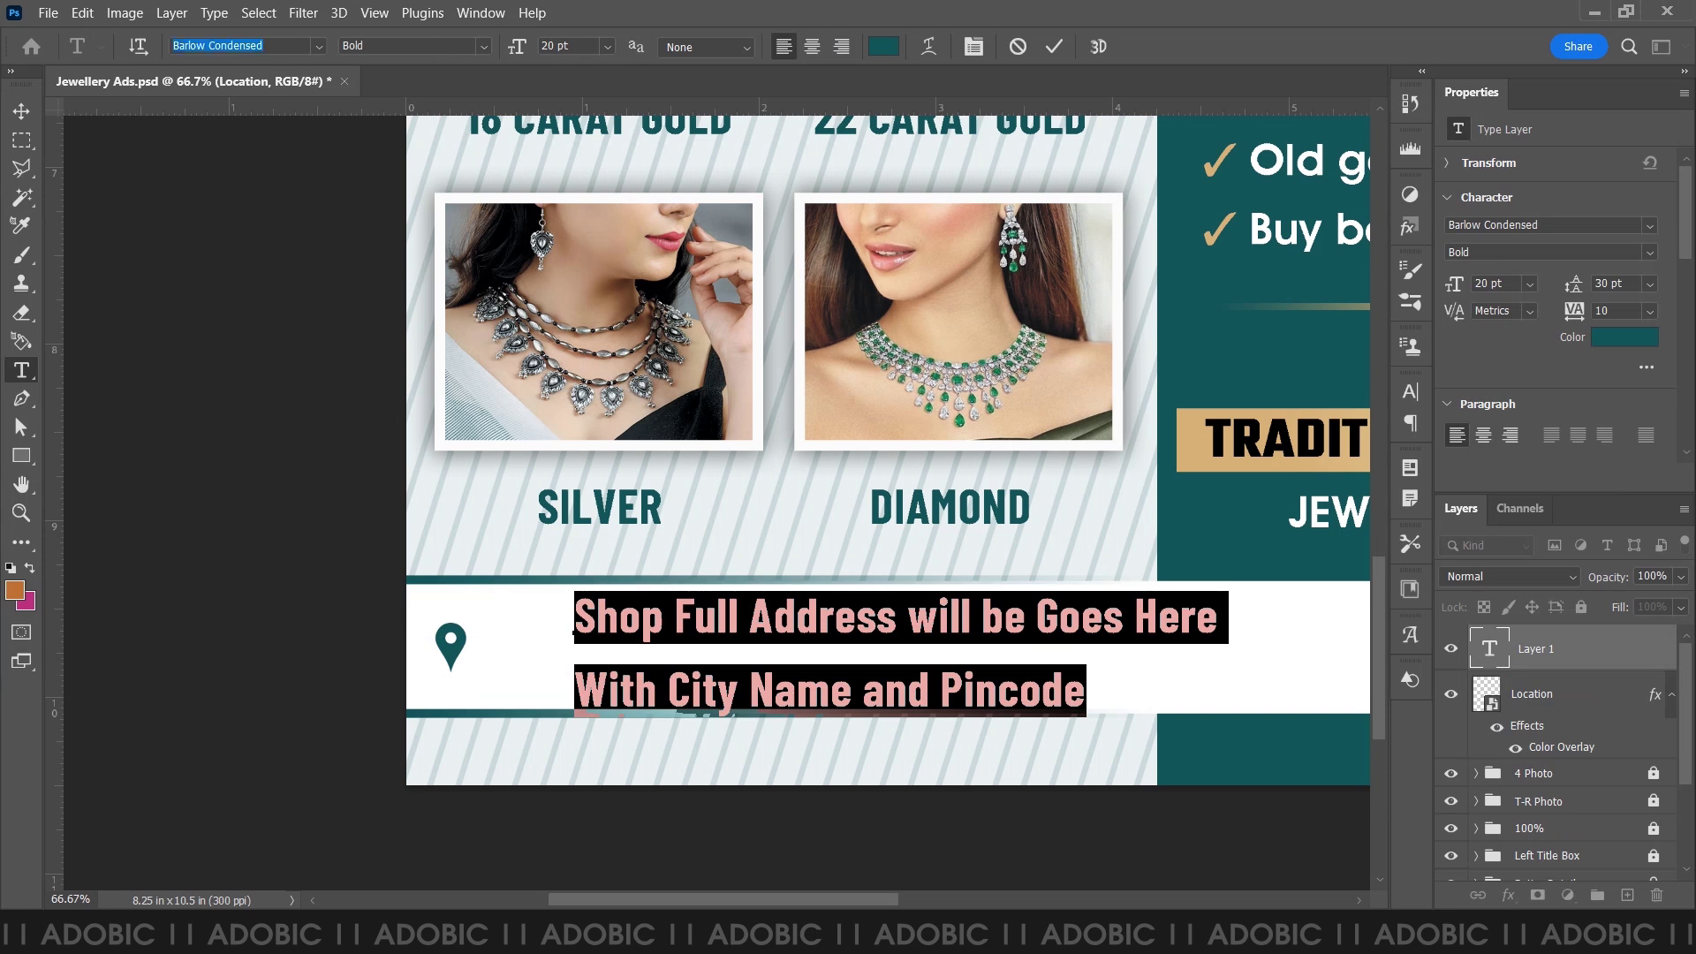
- Set the address to Poppins SemiBold 14 pt with 20 pt leading, placed next to the pin
{"action": "type", "text": "popp"}
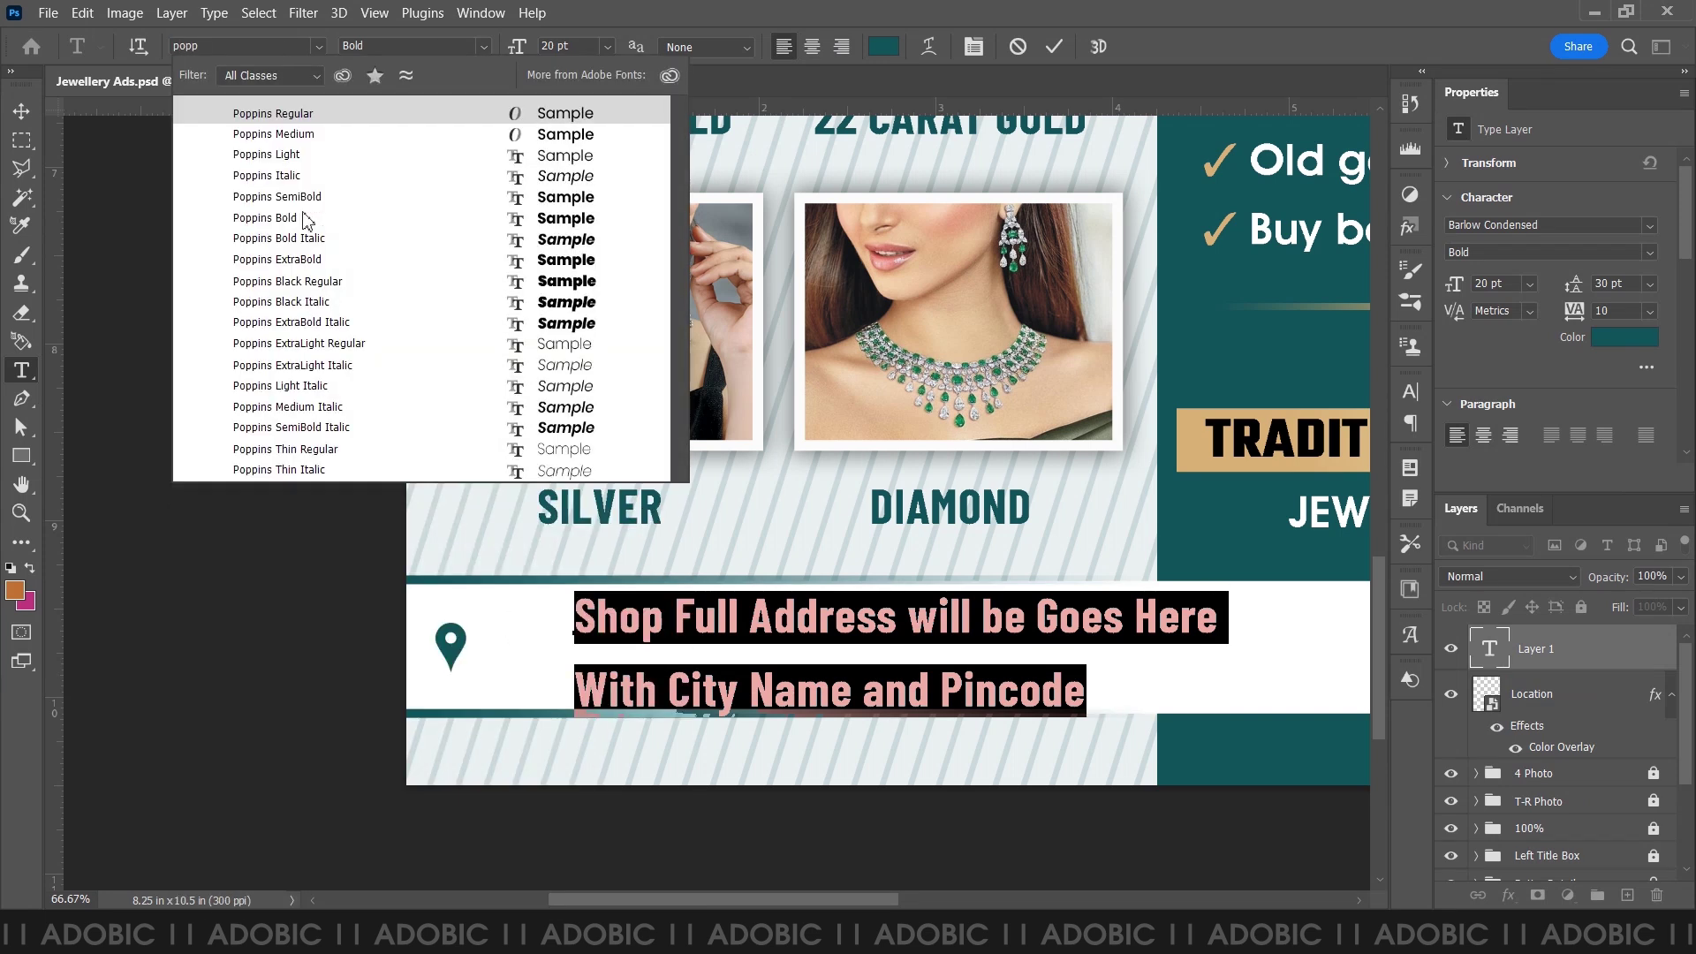
{"action": "left_click", "coordinate": [301, 196]}
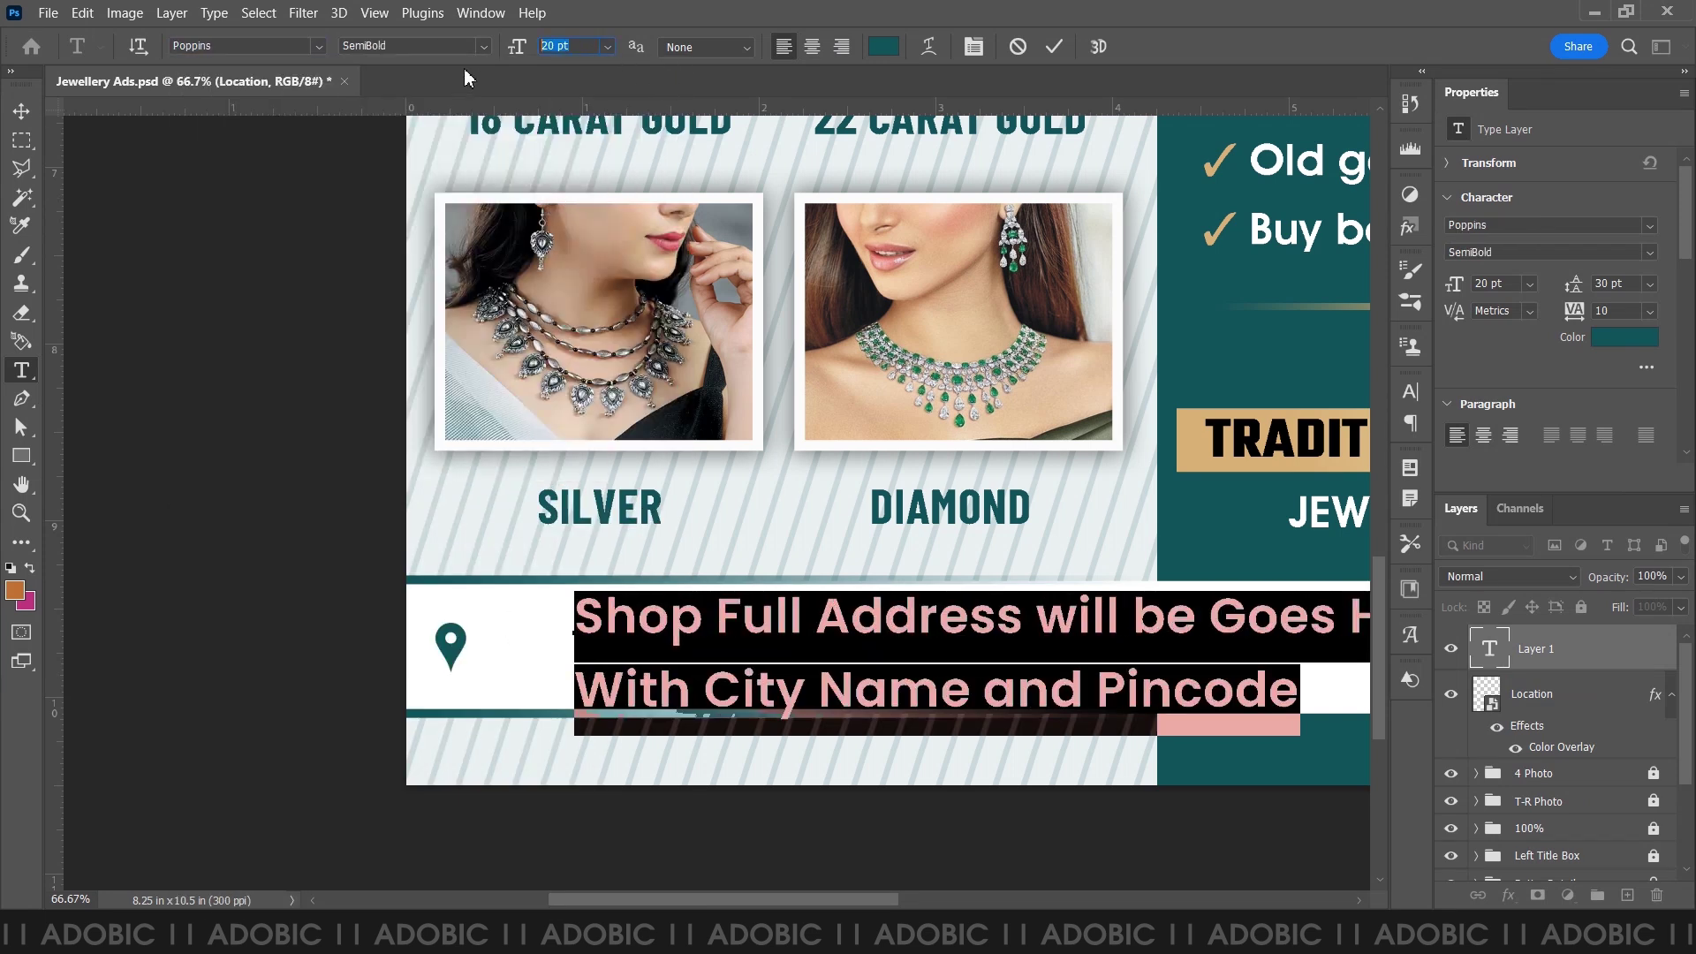
{"action": "key", "text": "Return"}
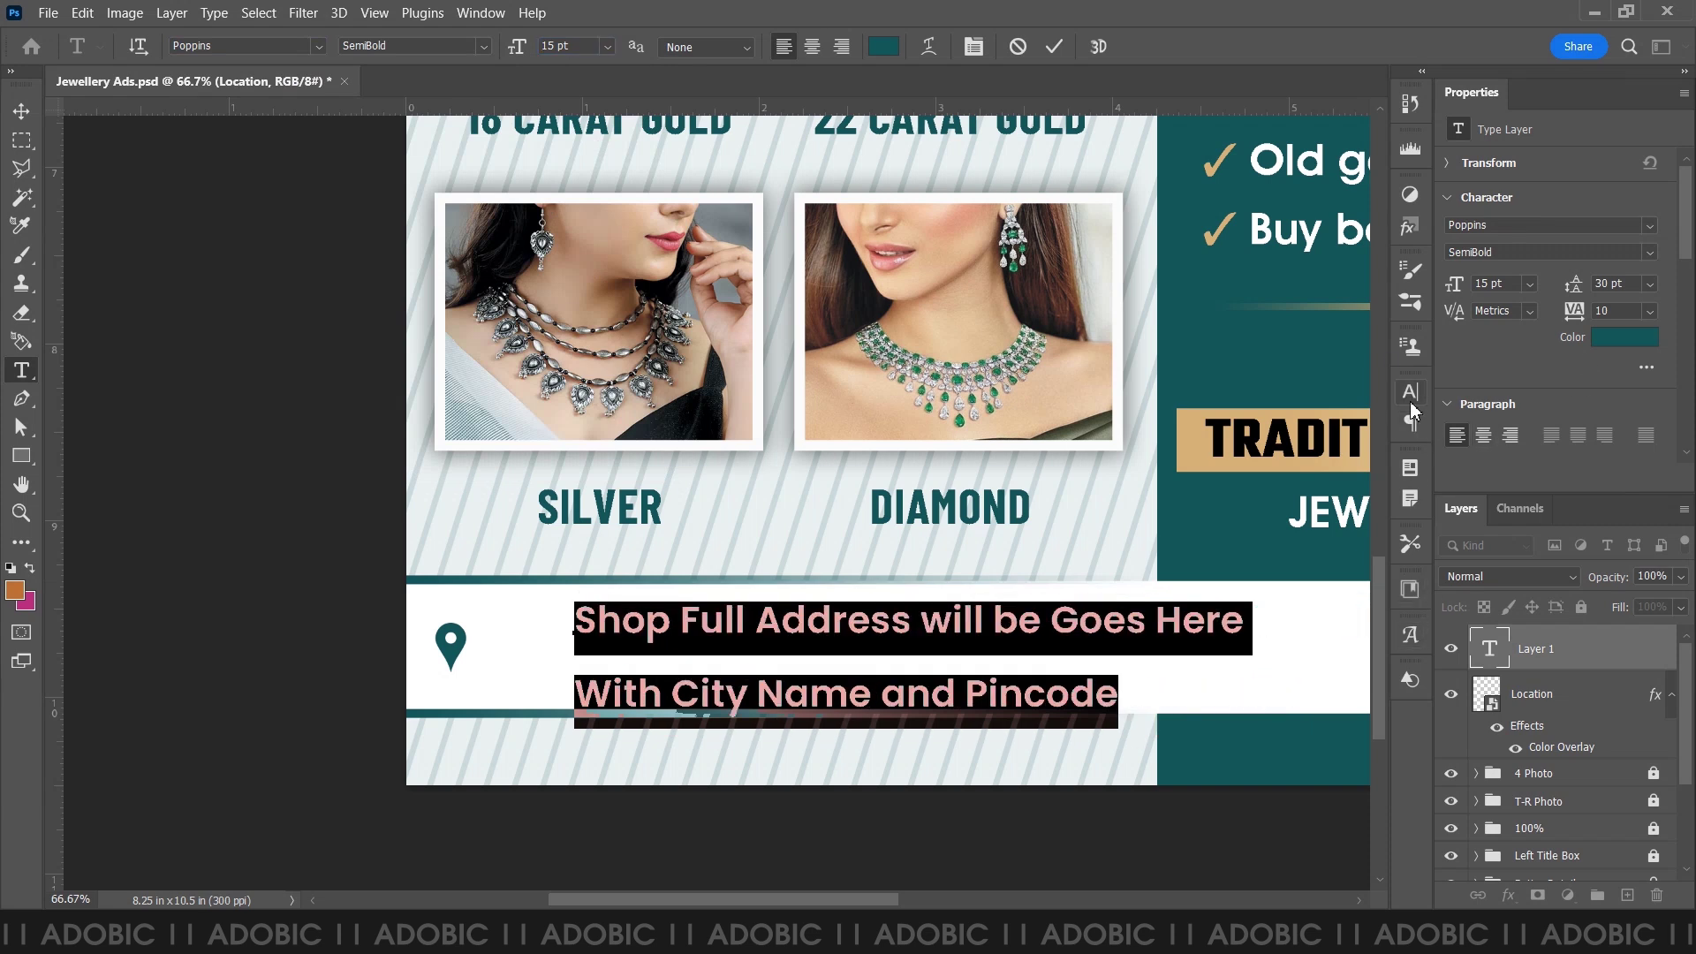
{"action": "left_click", "coordinate": [1411, 405]}
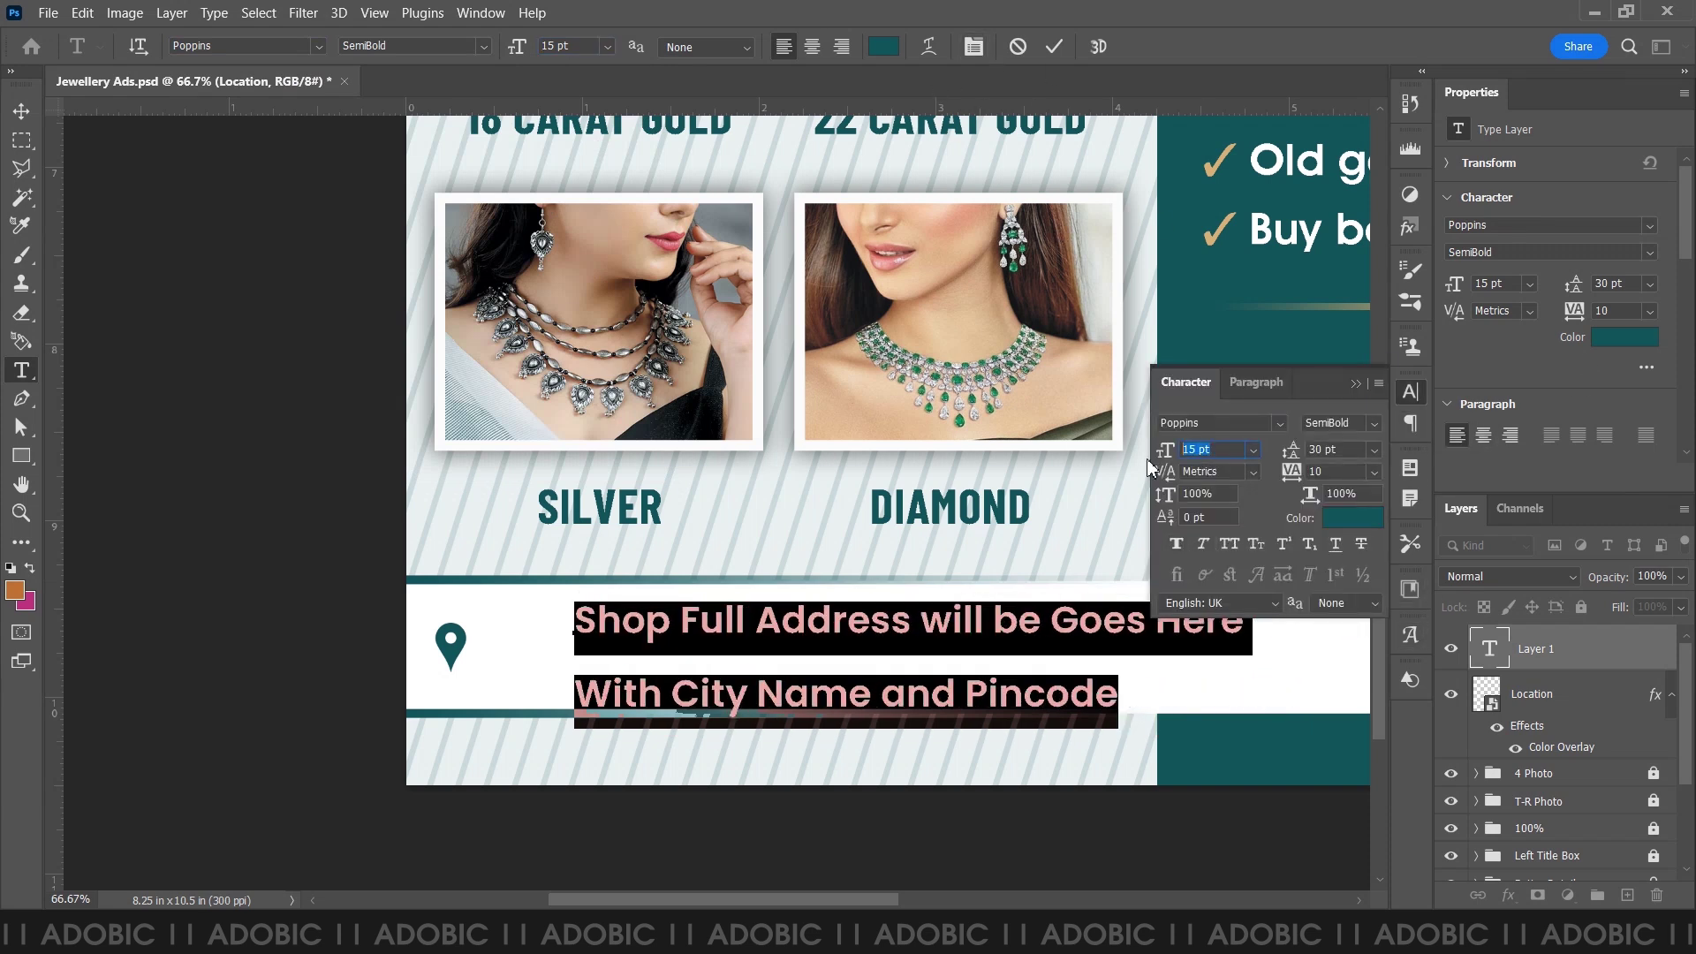
{"action": "type", "text": "14"}
{"action": "key", "text": "Return"}
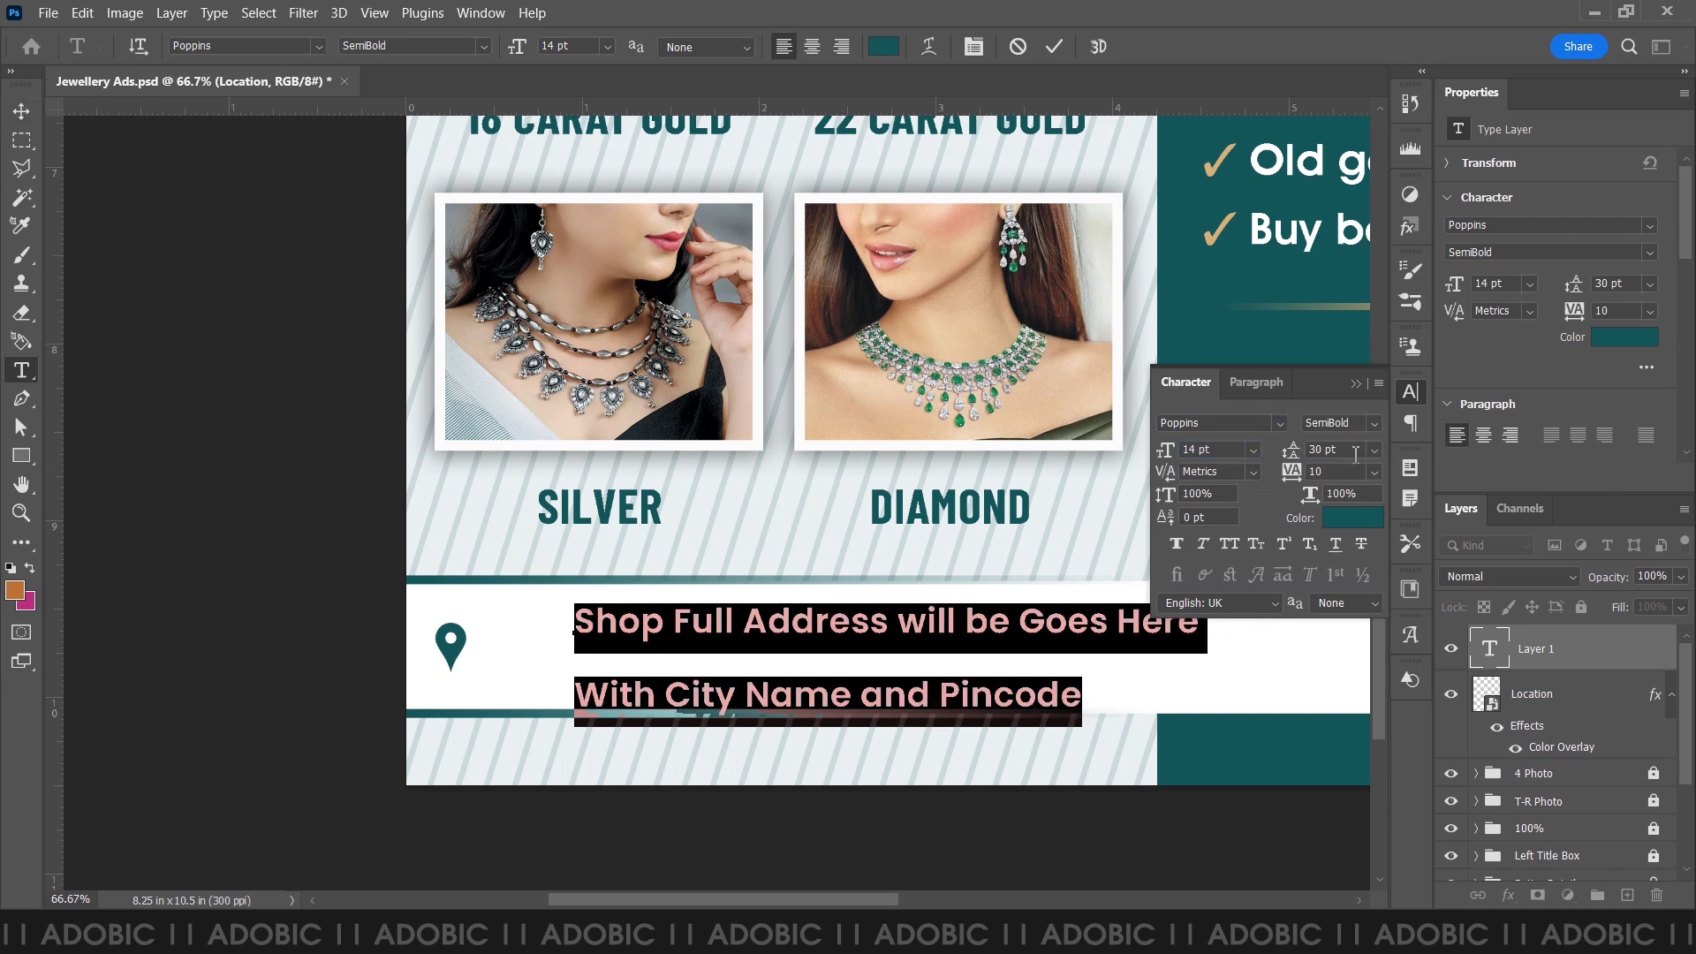
{"action": "type", "text": "20"}
{"action": "key", "text": "Return"}
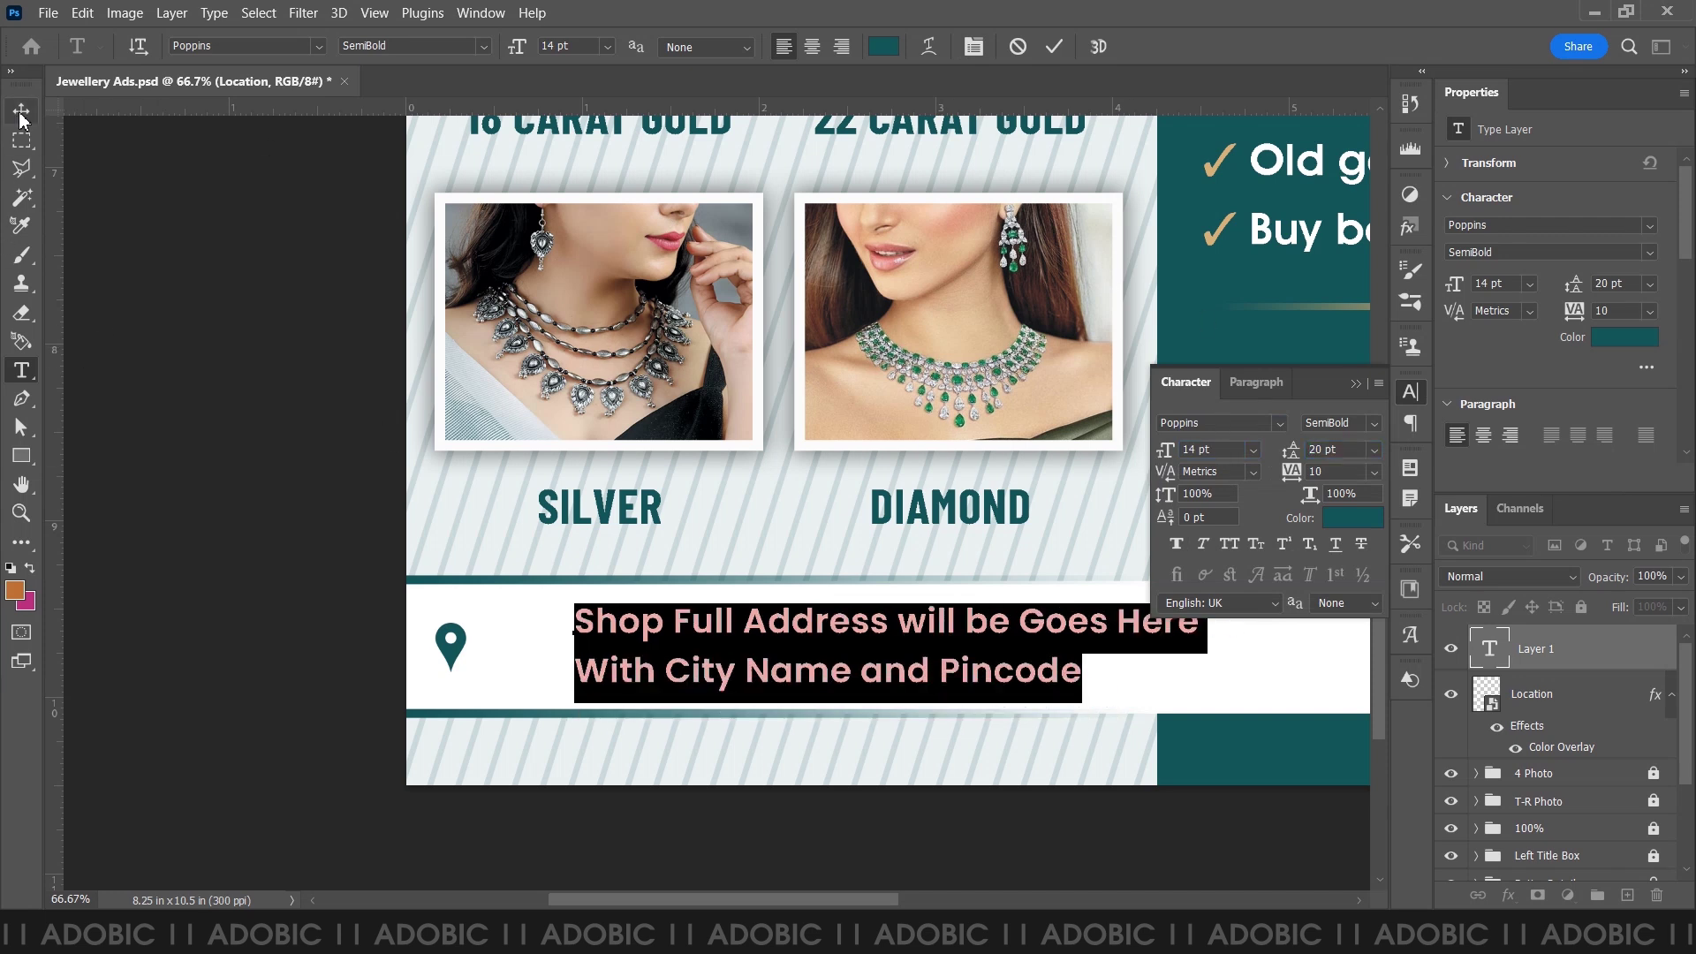
{"action": "key", "text": "ctrl+Return"}
{"action": "left_click_drag", "start_coordinate": [959, 629], "coordinate": [882, 629]}
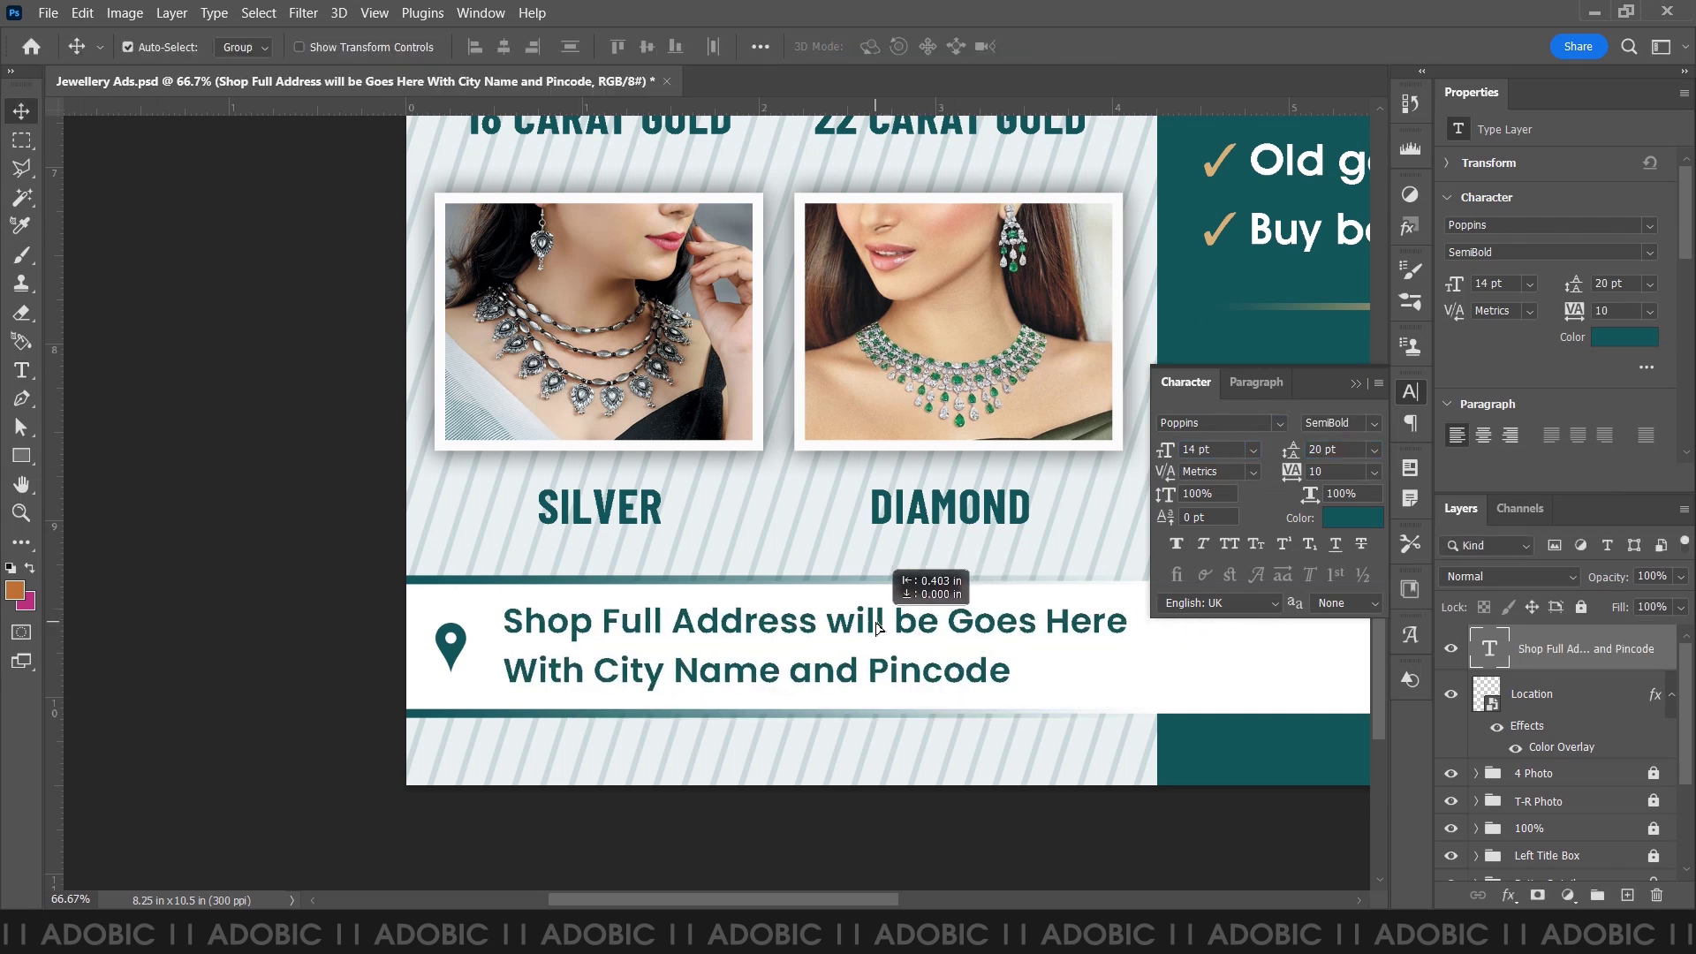
- Colour the address text black (#000000)
{"action": "double_click", "coordinate": [1061, 629]}
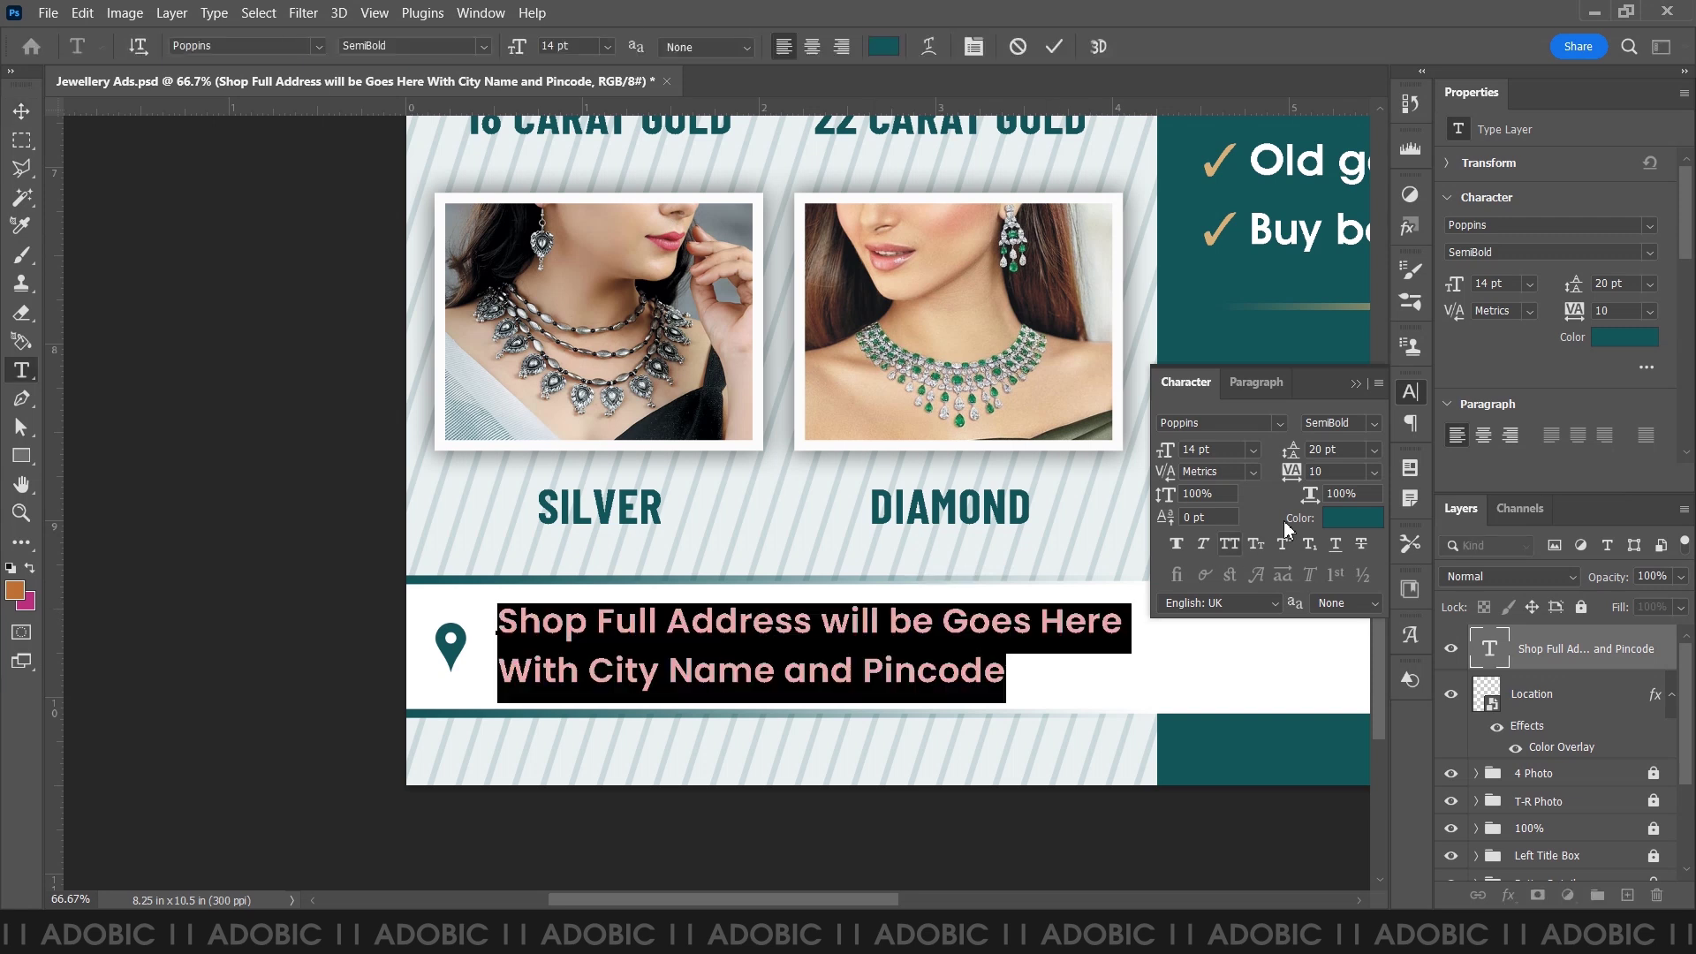
{"action": "left_click", "coordinate": [1352, 518]}
{"action": "type", "text": "000000"}
{"action": "key", "text": "Return"}
{"action": "key", "text": "ctrl+Return"}
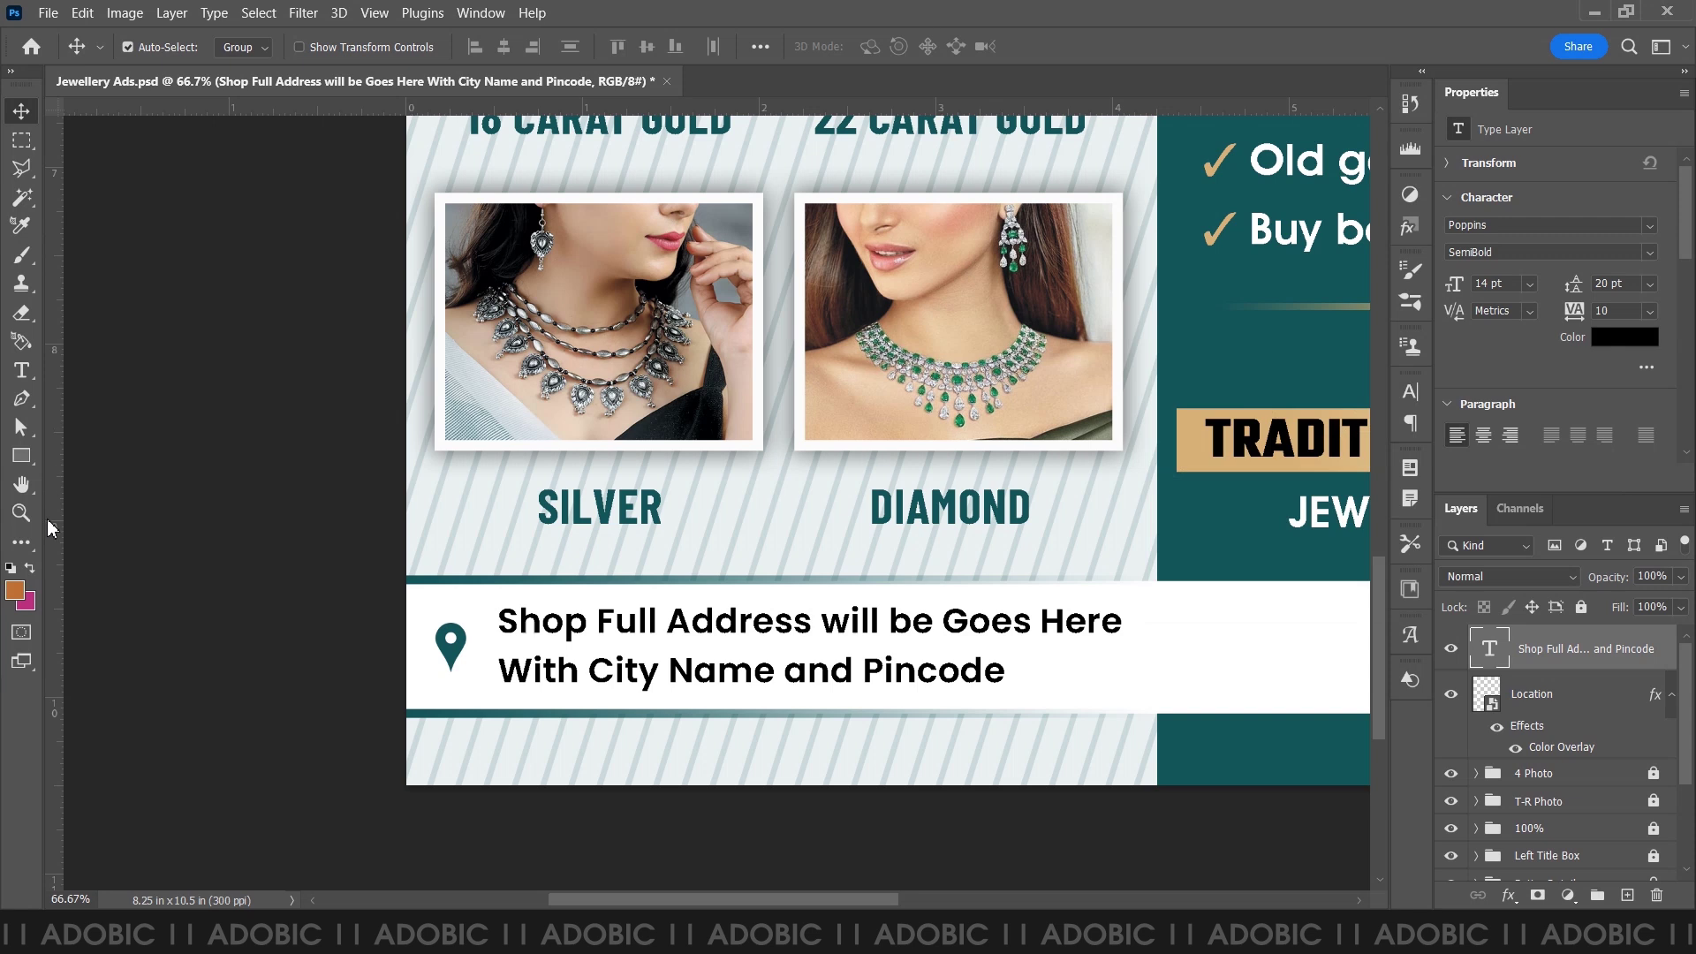
{"action": "right_click", "coordinate": [23, 456]}
- Draw a teal vertical divider line in the bottom white strip
{"action": "left_click", "coordinate": [97, 521]}
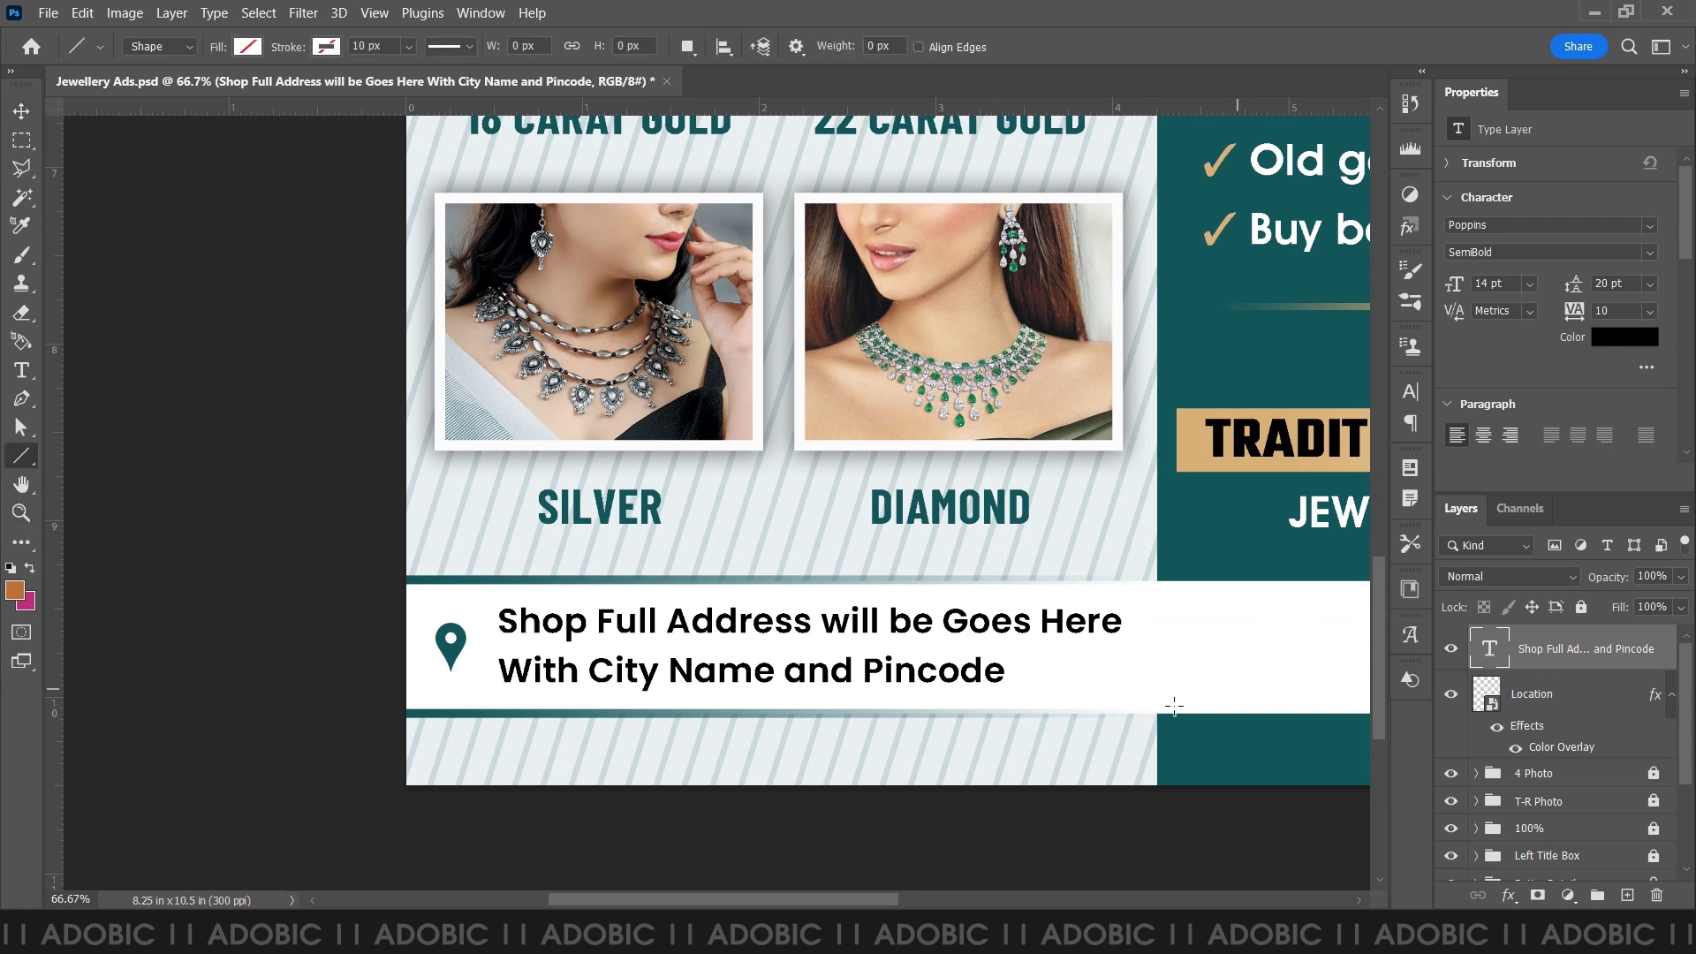
{"action": "left_click_drag", "start_coordinate": [1157, 701], "coordinate": [1157, 598]}
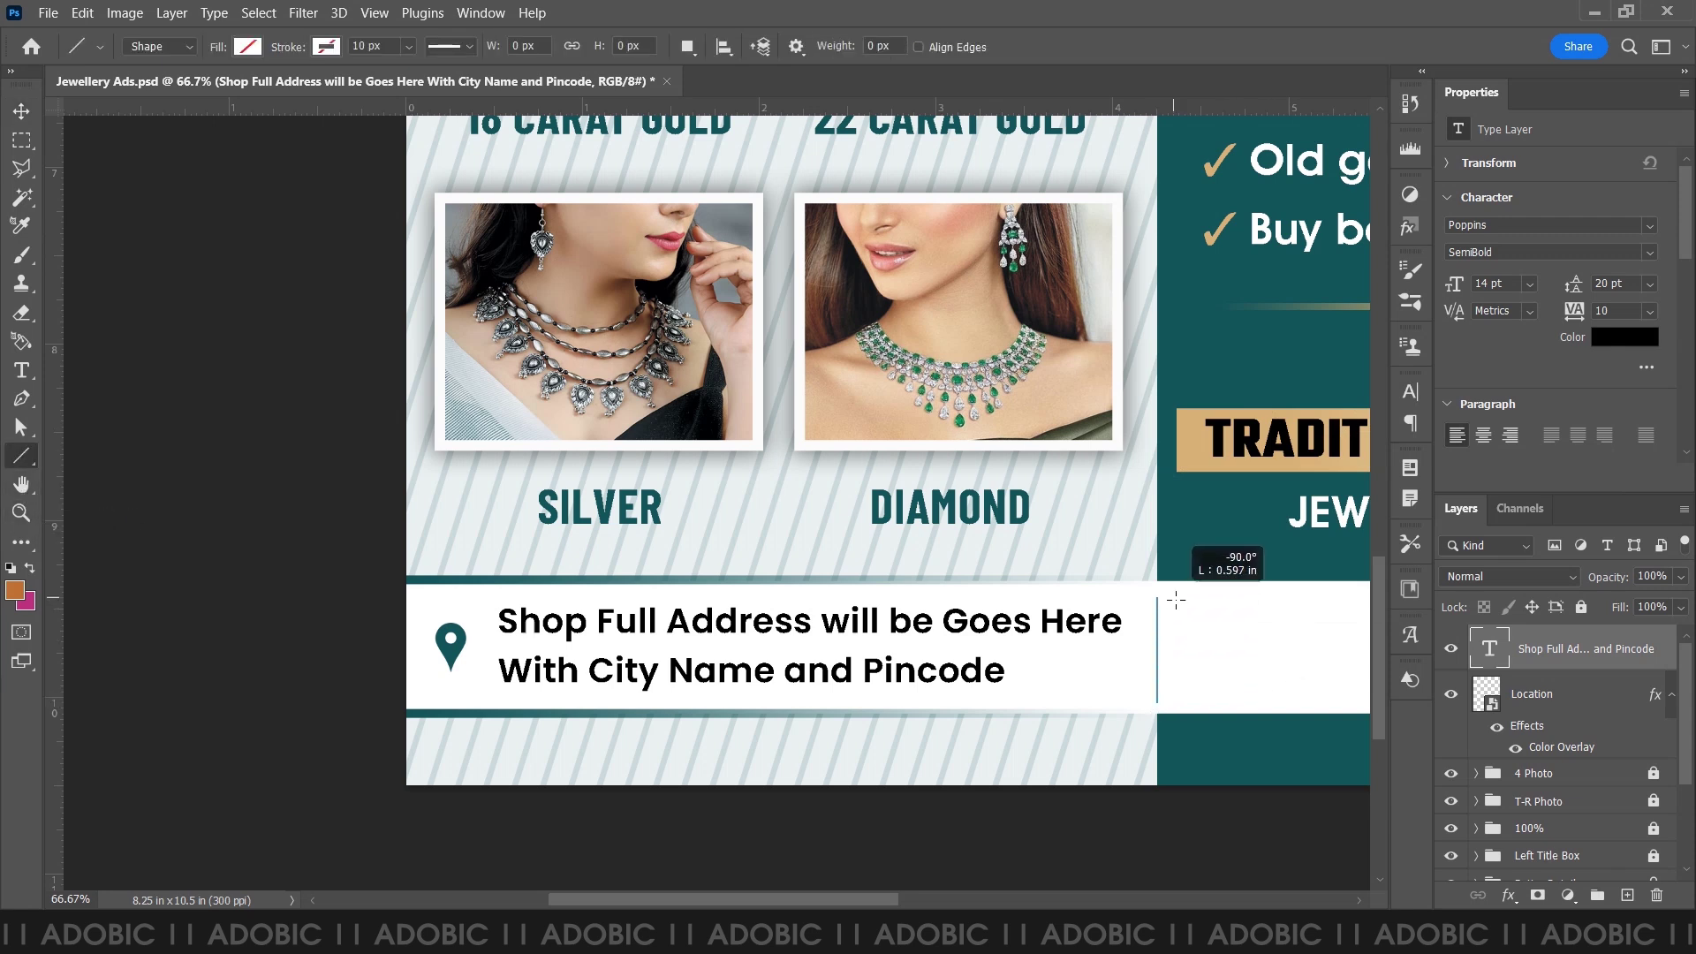
{"action": "left_click", "coordinate": [326, 46]}
{"action": "left_click", "coordinate": [213, 159]}
- Place the call icon beside the divider and give it a teal Color Overlay
{"action": "key", "text": "v"}
{"action": "scroll", "coordinate": [932, 627], "scroll_direction": "down", "scroll_amount": 1}
{"action": "left_click_drag", "start_coordinate": [1211, 506], "coordinate": [644, 471]}
{"action": "key", "text": "ctrl+shift+p"}
{"action": "double_click", "coordinate": [997, 172]}
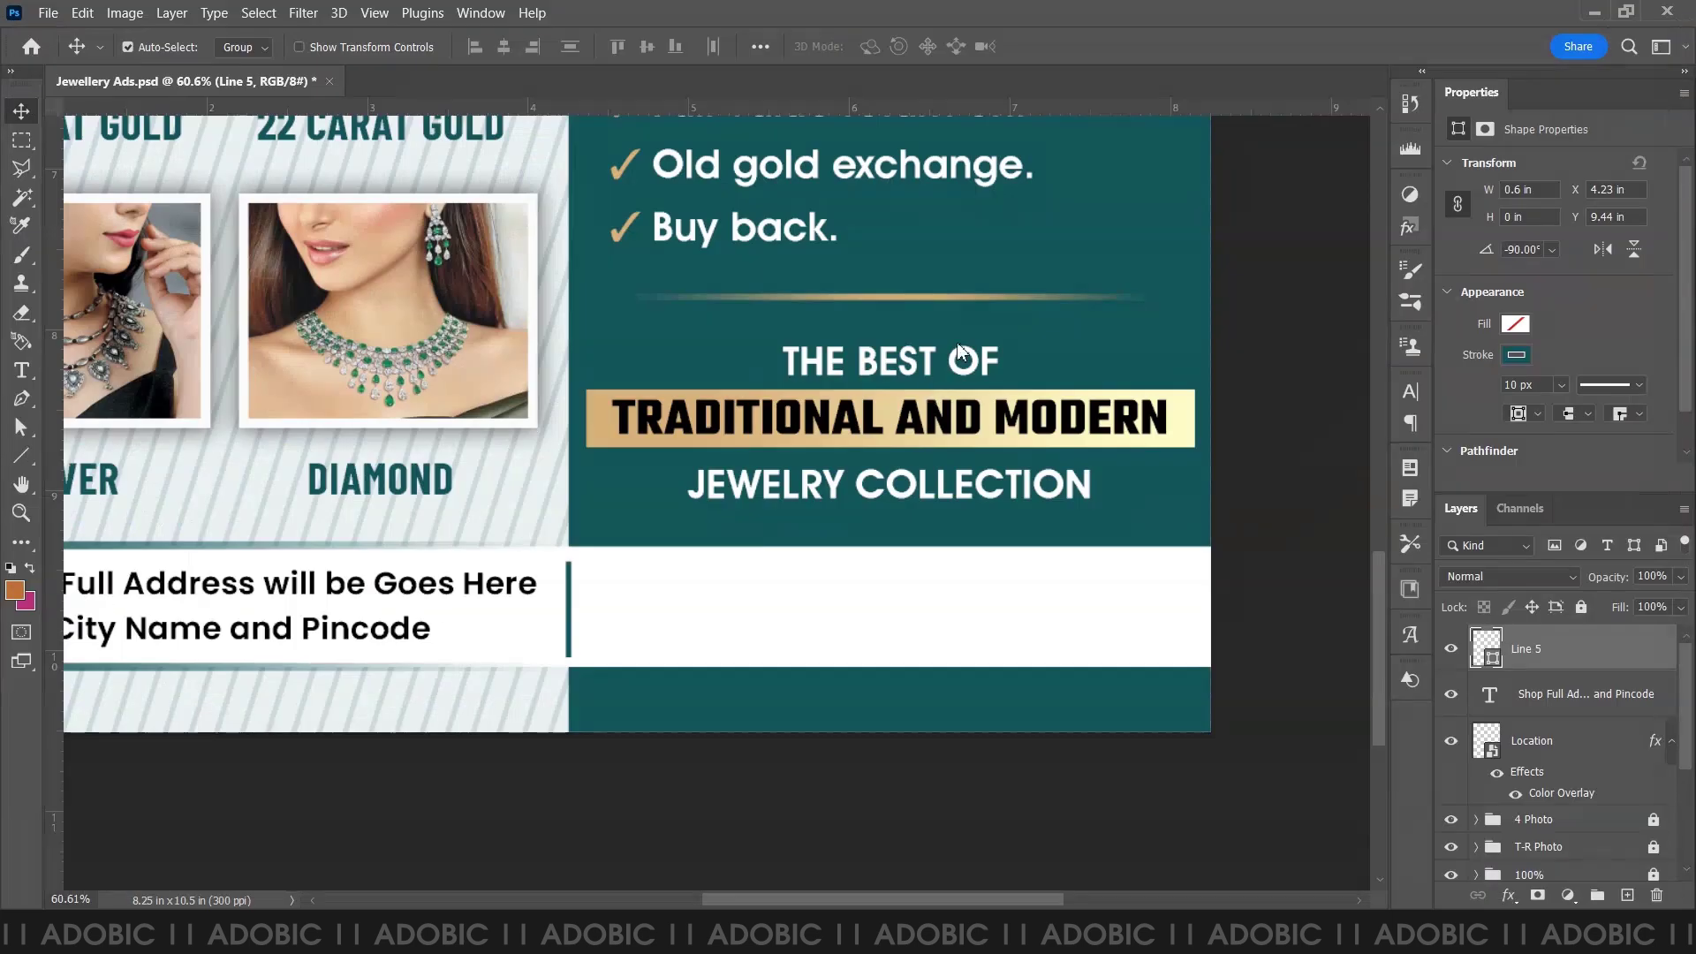
{"action": "left_click", "coordinate": [642, 545]}
{"action": "left_click_drag", "start_coordinate": [636, 318], "coordinate": [599, 686]}
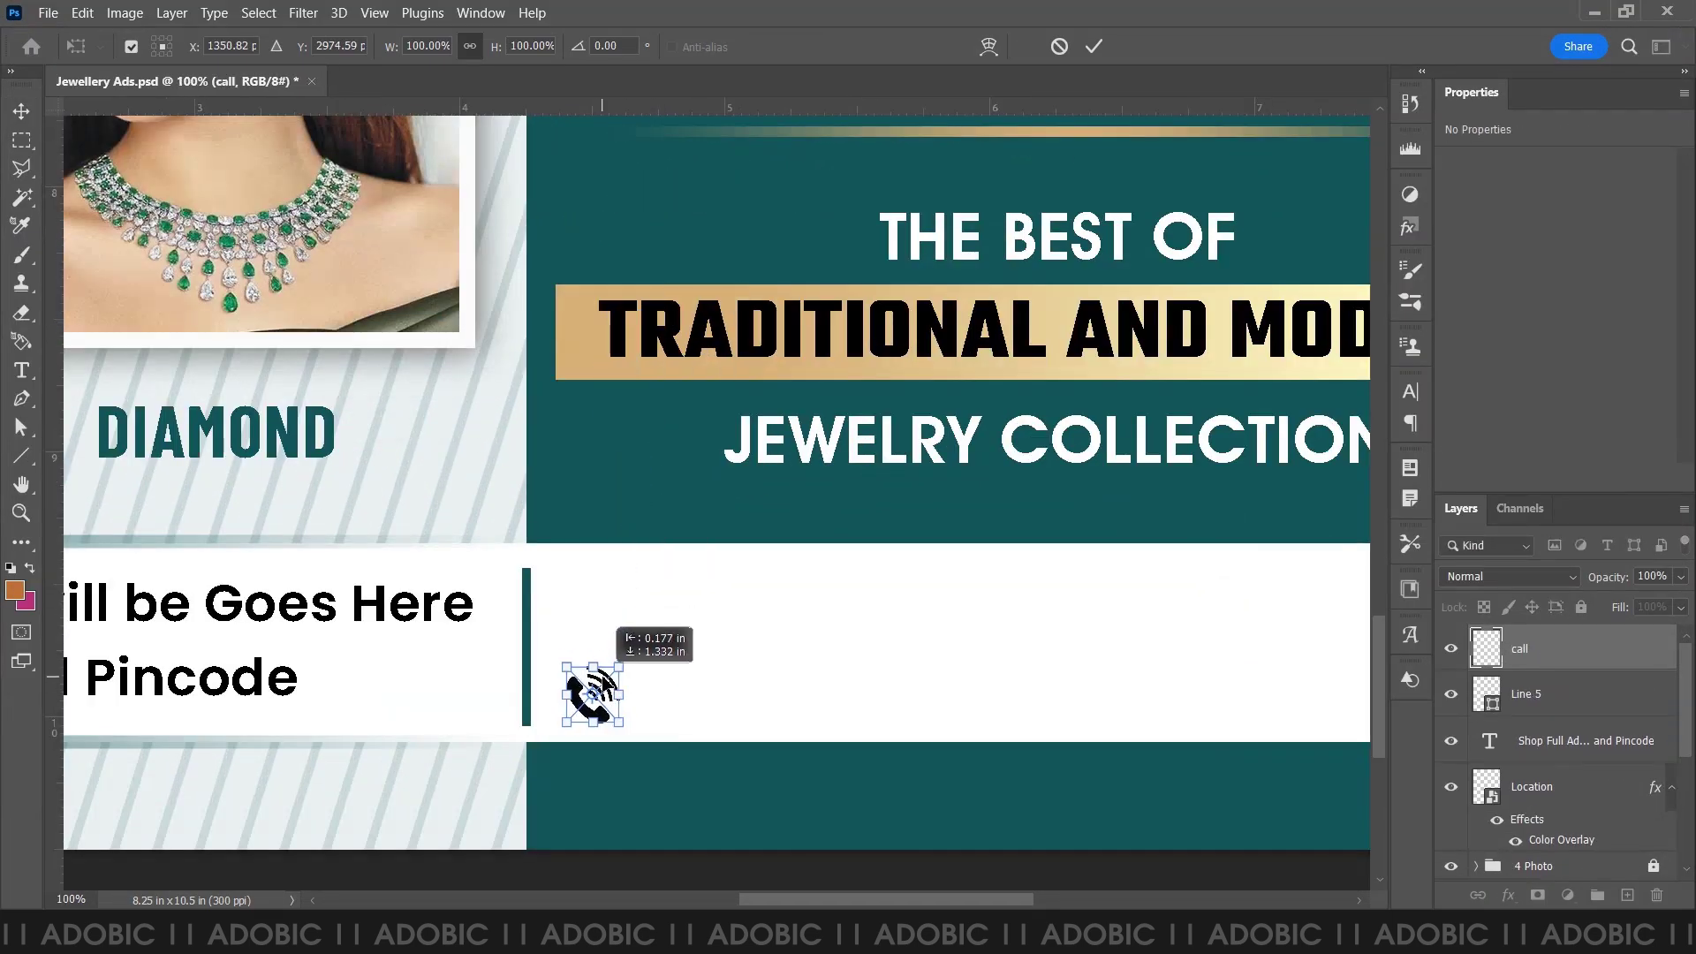
{"action": "left_click_drag", "start_coordinate": [600, 685], "coordinate": [612, 692]}
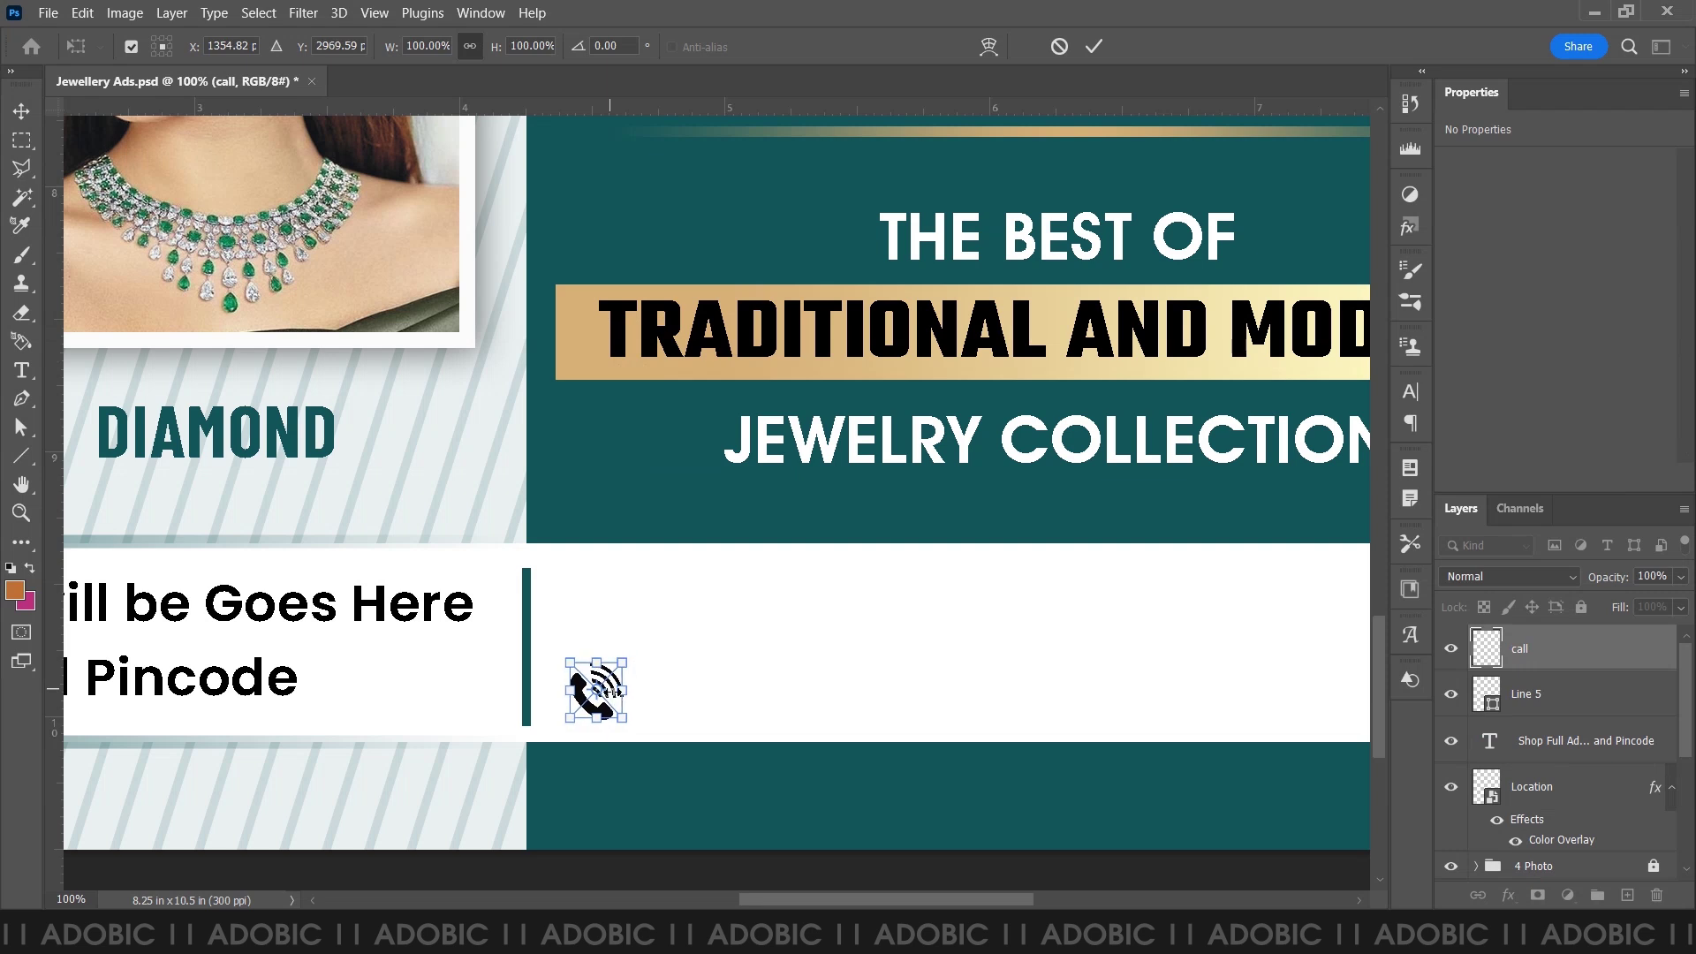
{"action": "key", "text": "Return"}
{"action": "left_click", "coordinate": [1509, 895]}
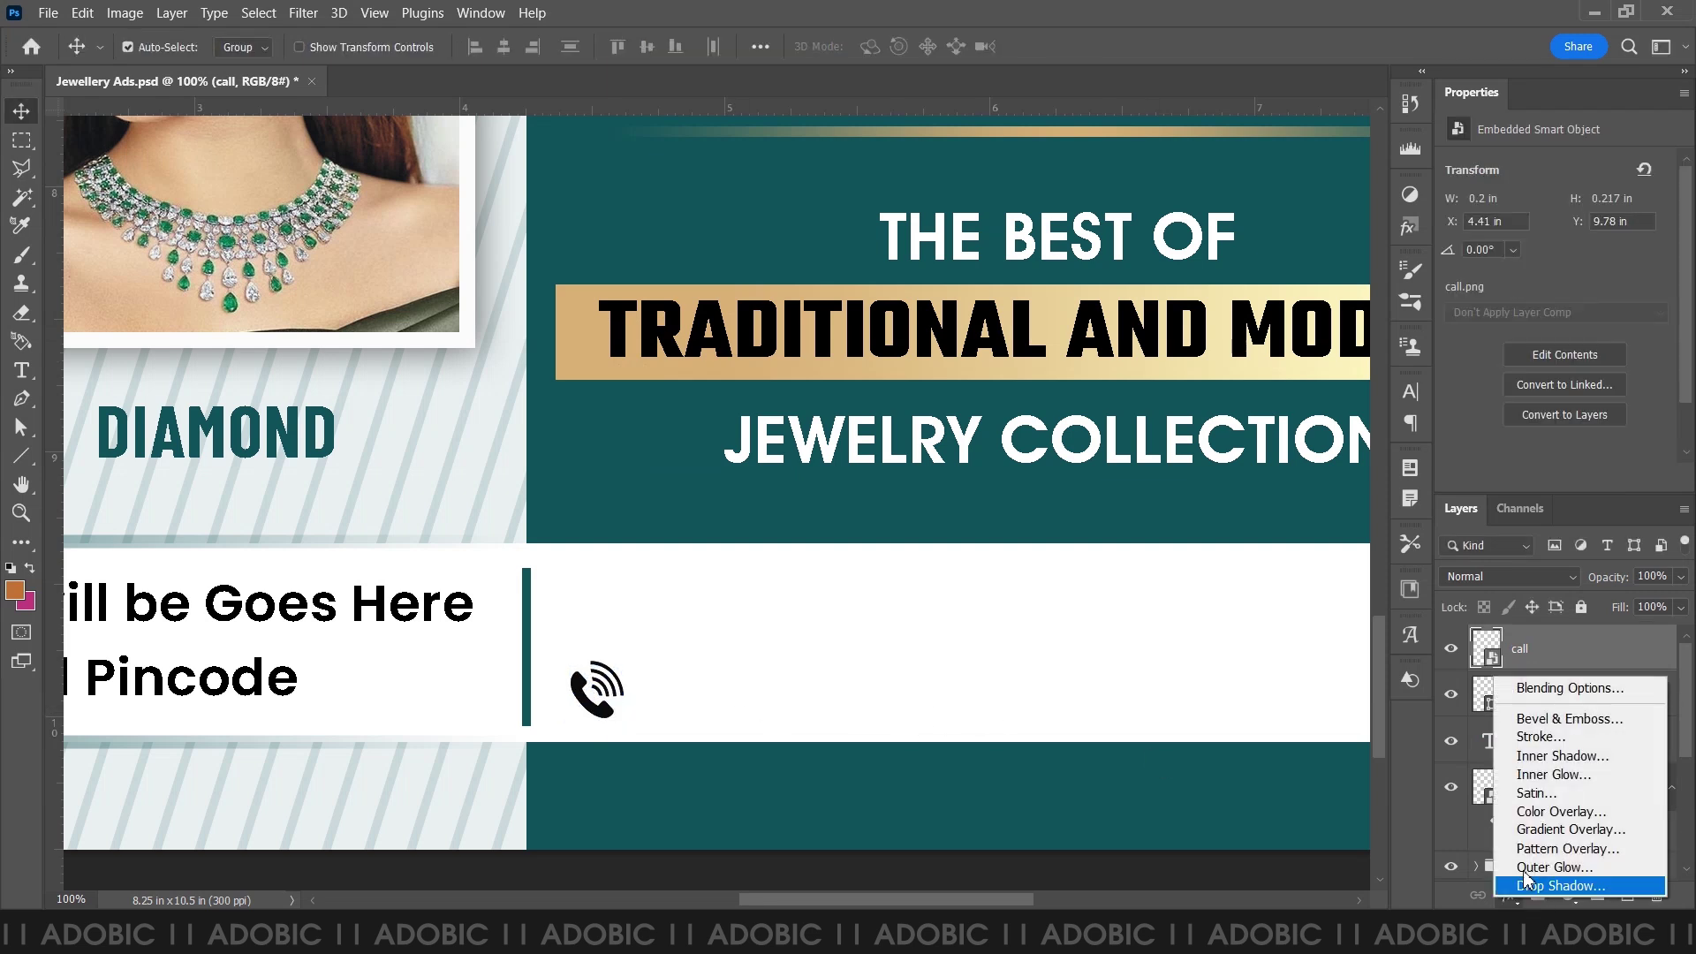
{"action": "left_click", "coordinate": [1529, 806]}
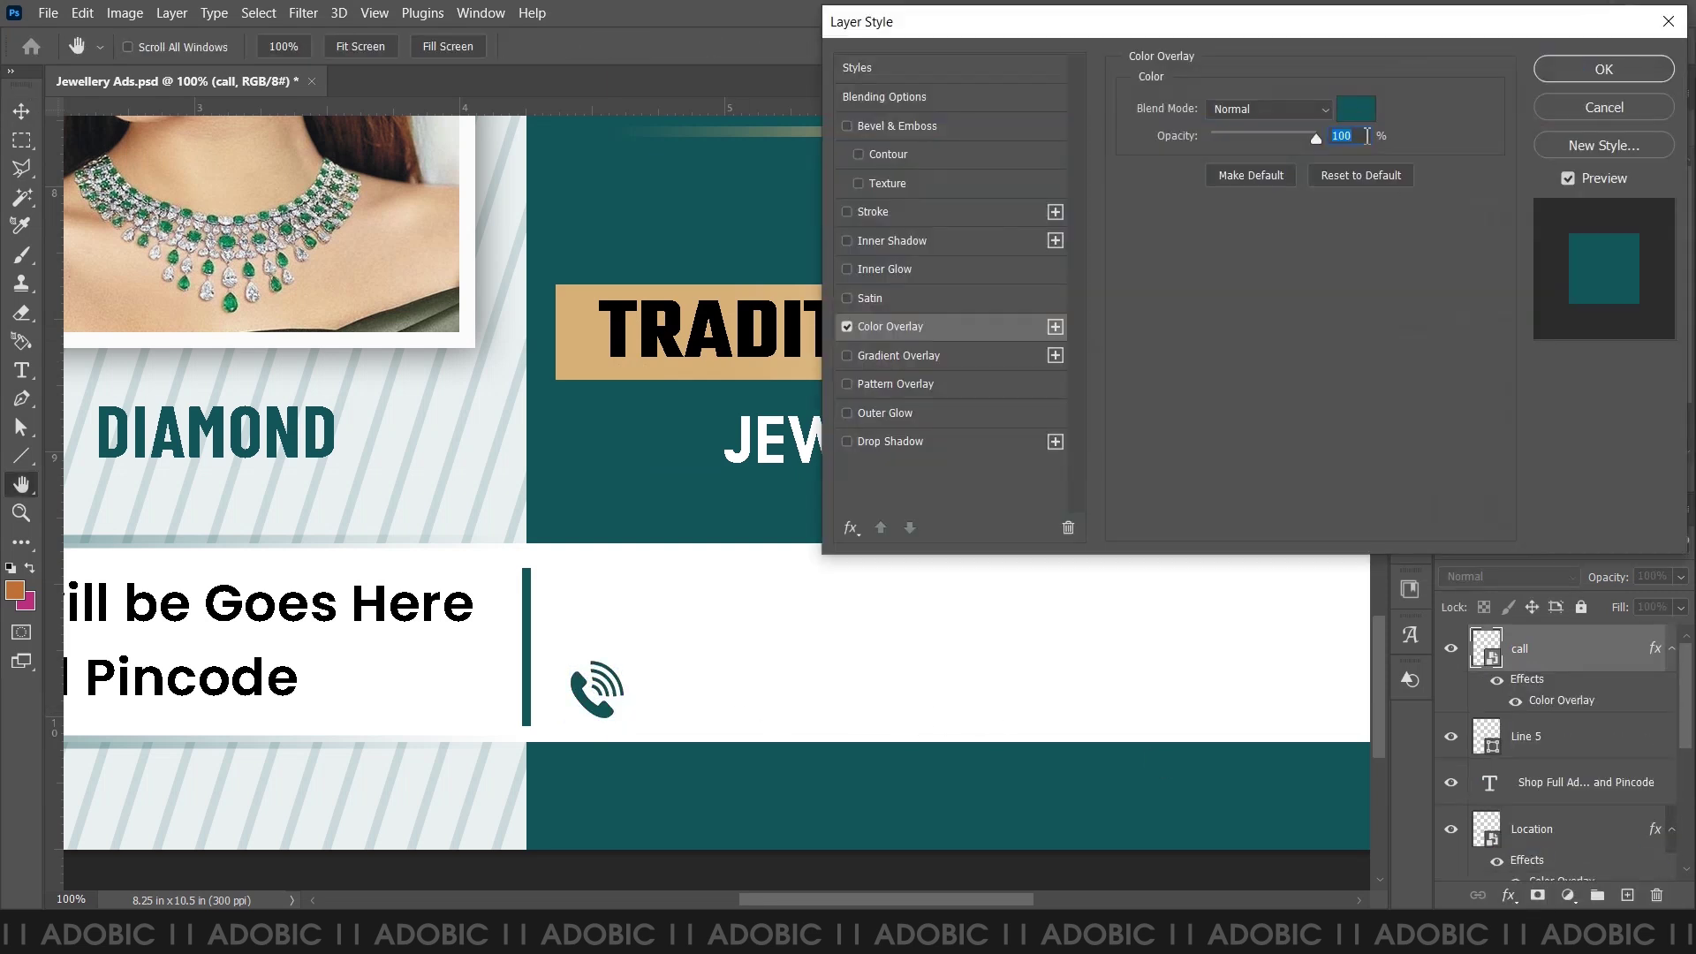
{"action": "left_click", "coordinate": [1635, 69]}
- Place a teal-overlaid WhatsApp icon above the call icon, then select the Notepad phone numbers
{"action": "key", "text": "ctrl+shift+p"}
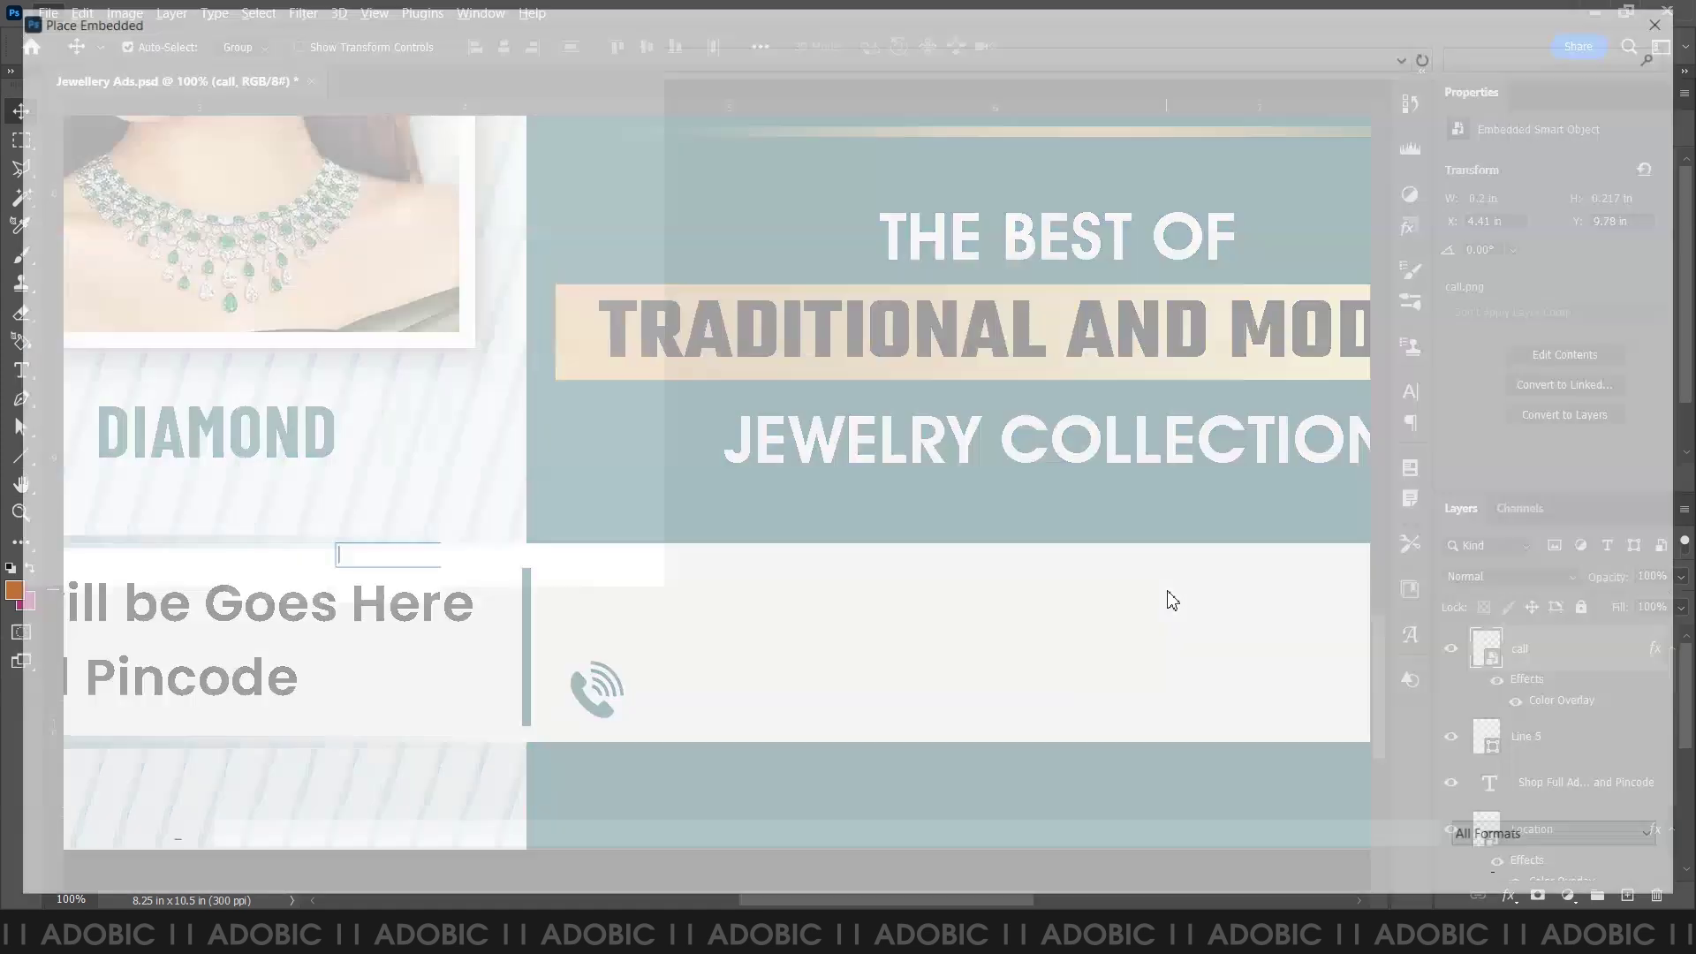
{"action": "double_click", "coordinate": [1491, 172]}
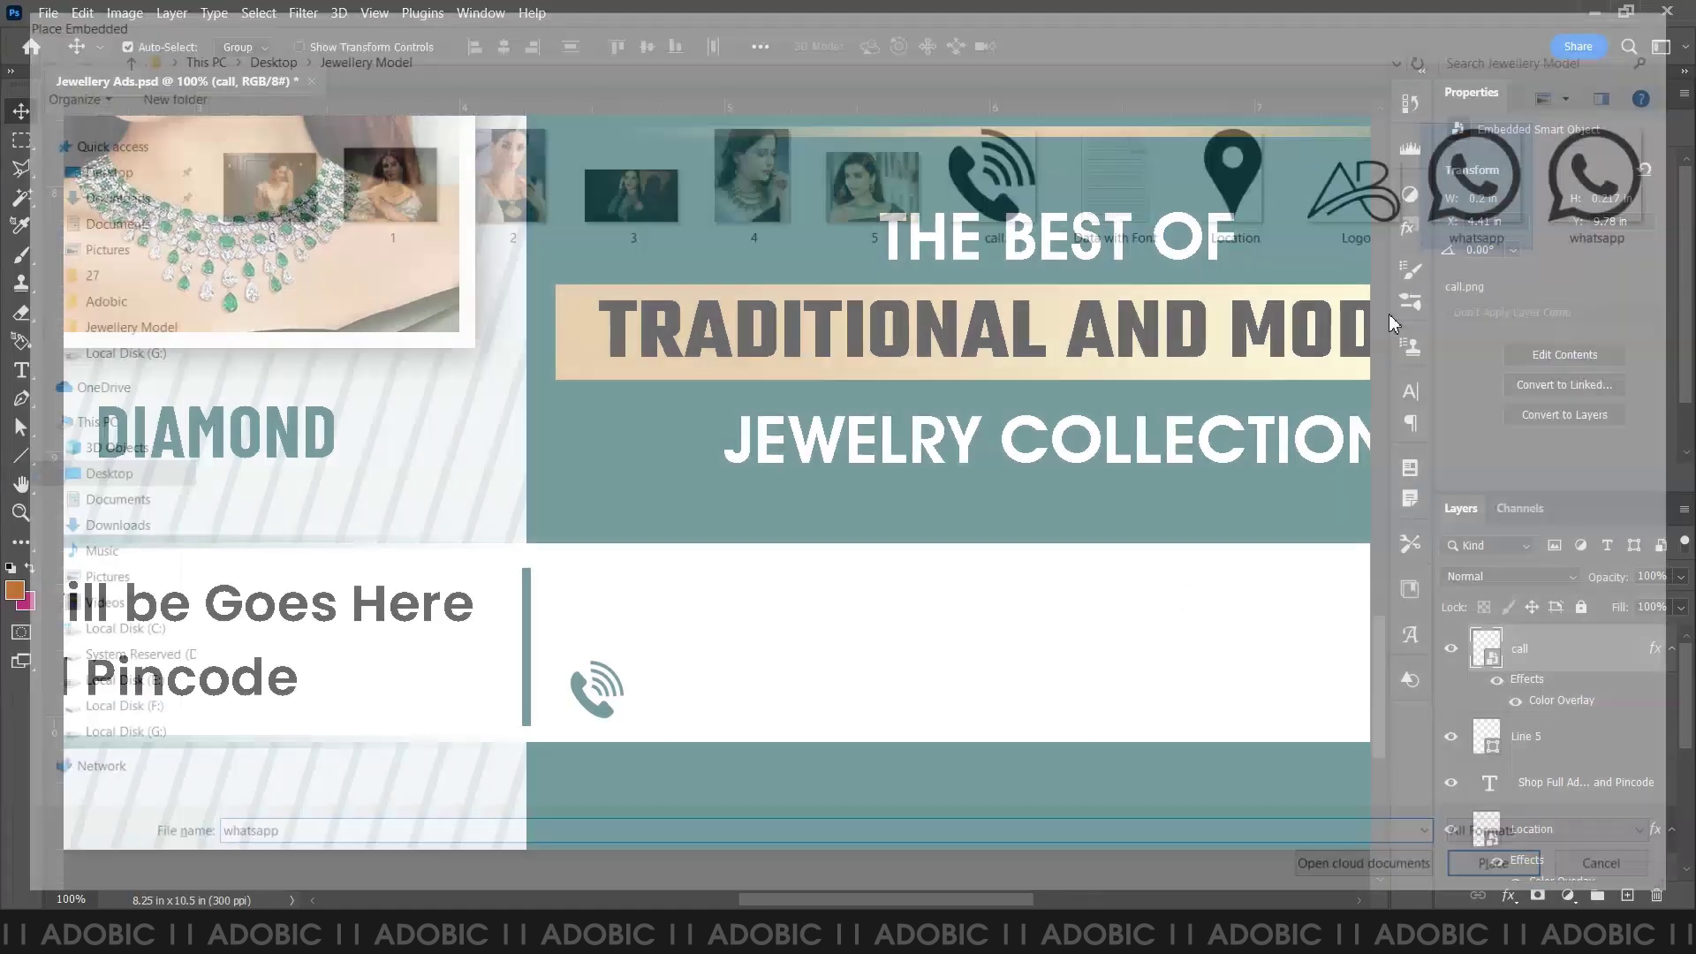
{"action": "left_click_drag", "start_coordinate": [742, 506], "coordinate": [623, 628]}
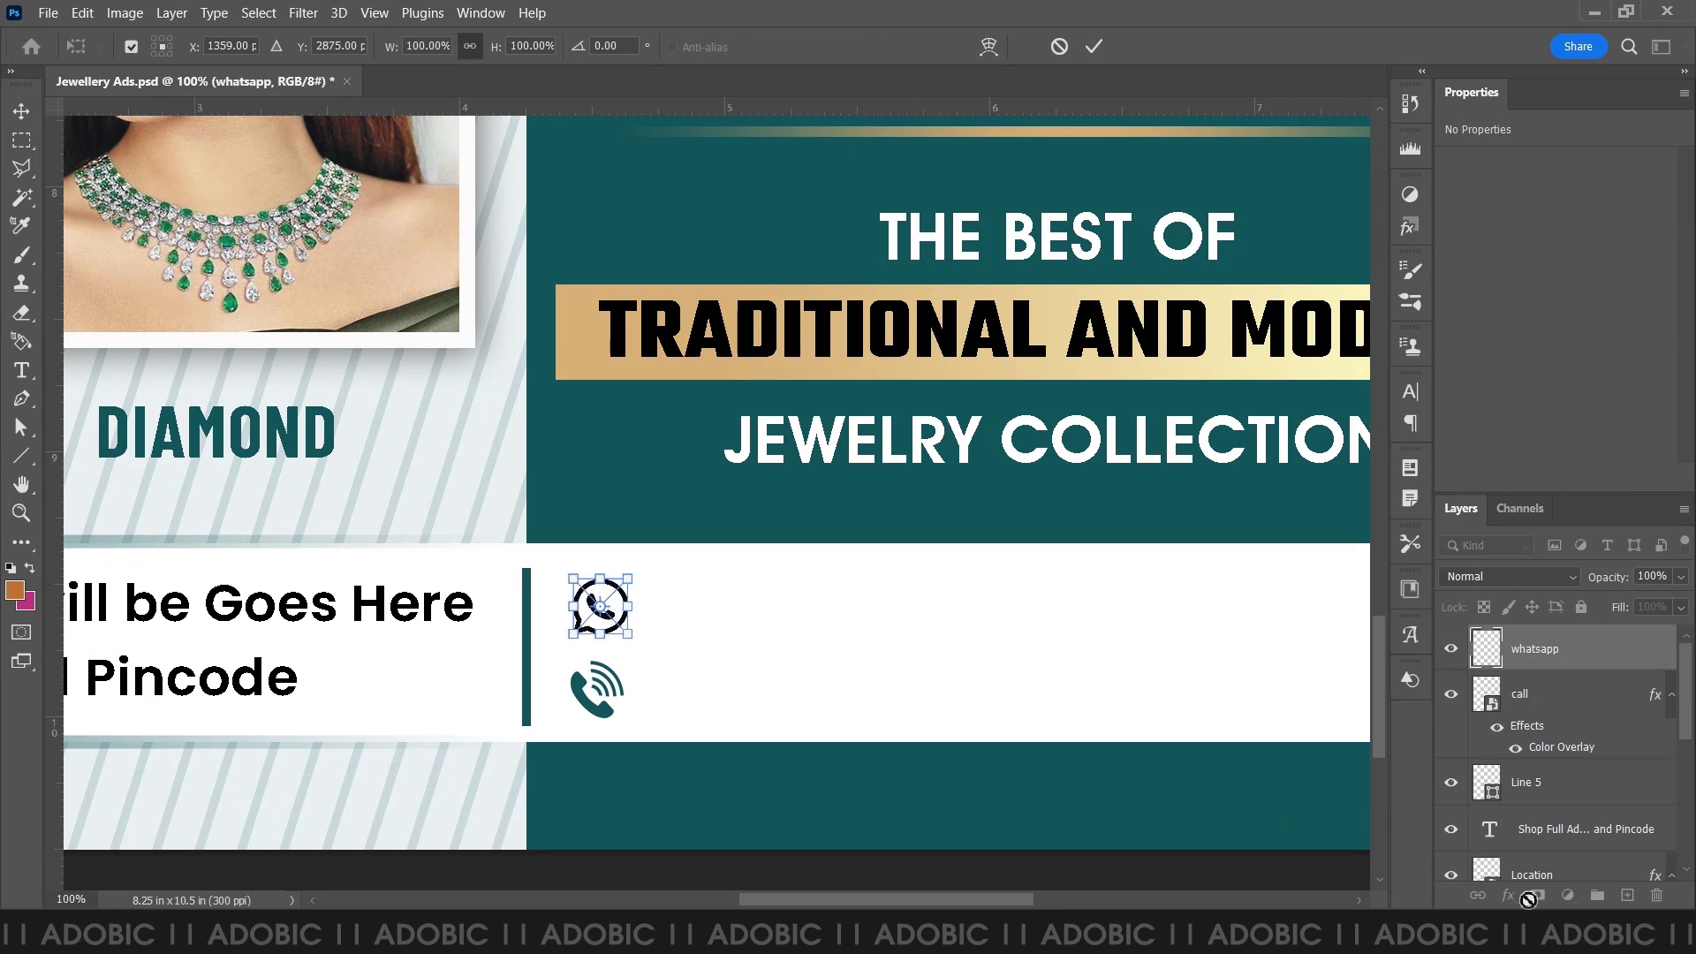
{"action": "key", "text": "Return"}
{"action": "left_click", "coordinate": [1508, 896]}
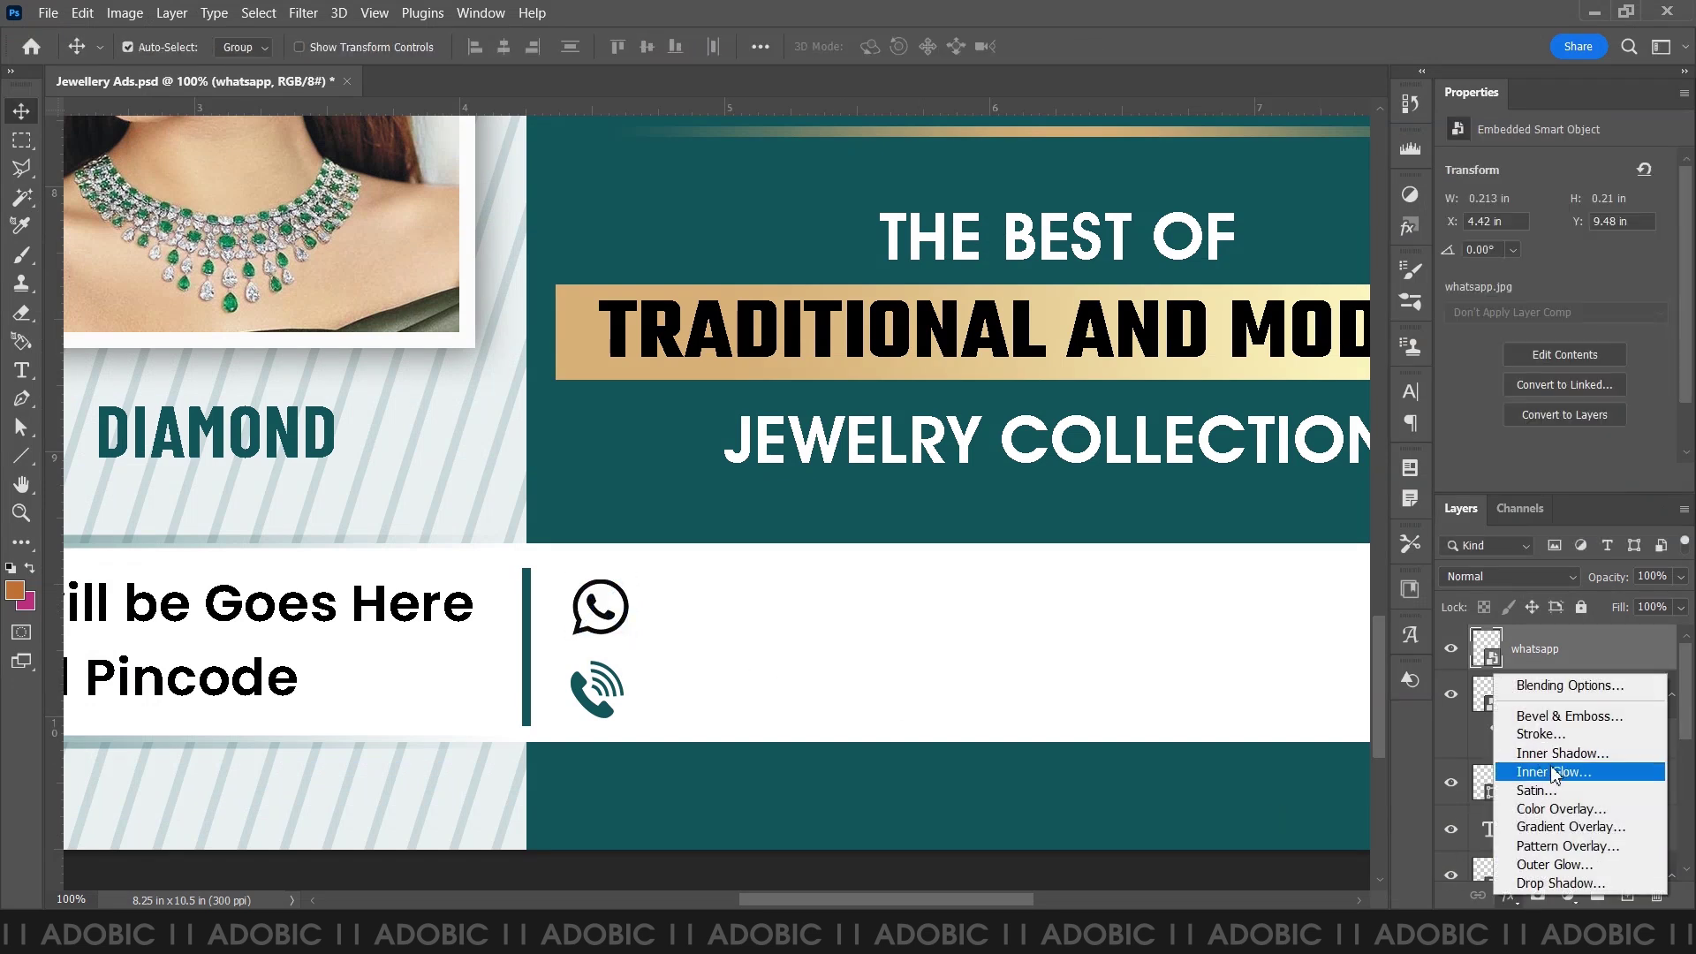
{"action": "left_click", "coordinate": [1562, 809]}
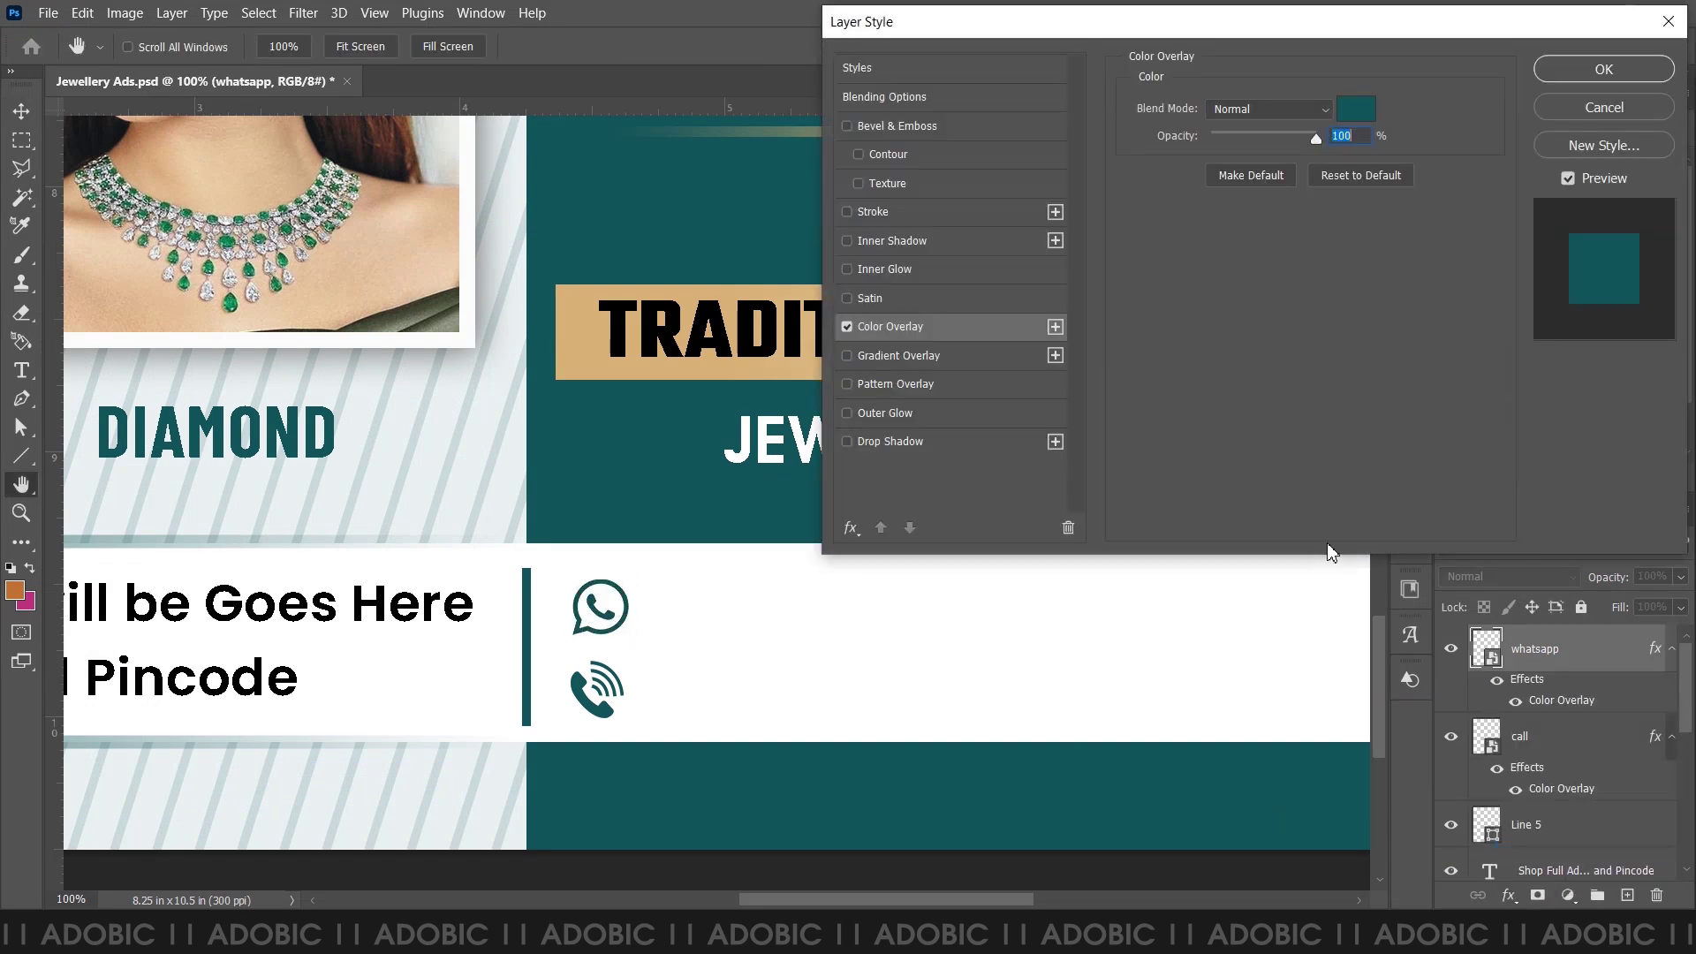
{"action": "left_click", "coordinate": [1595, 80]}
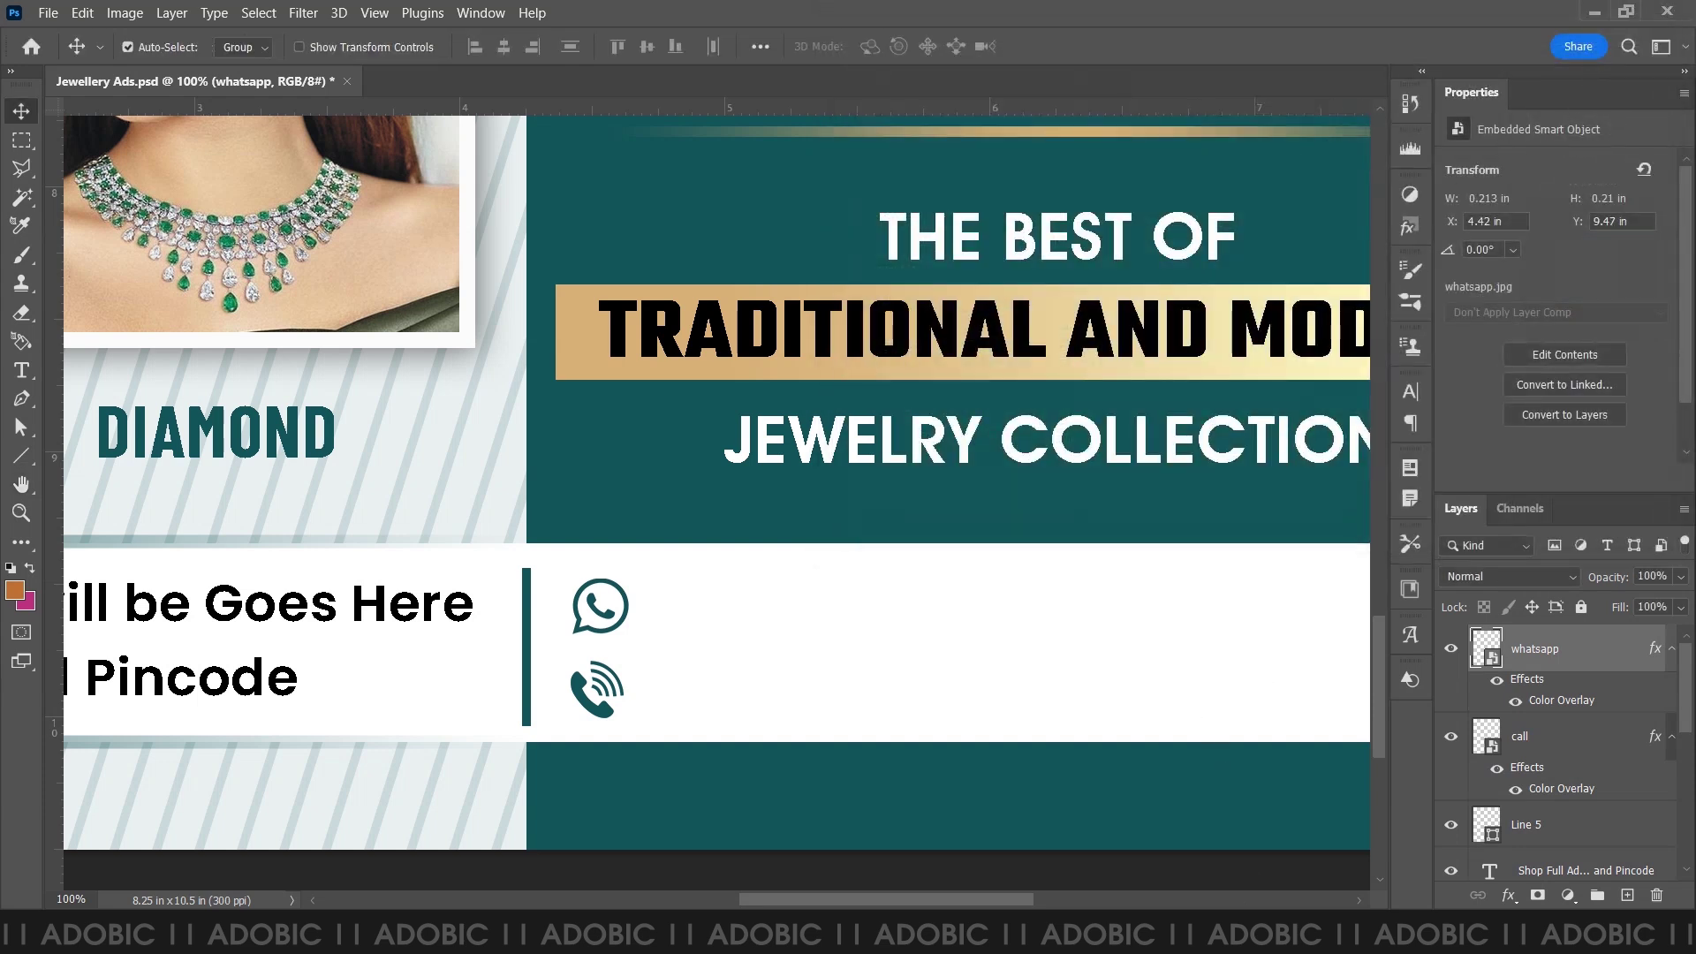
{"action": "key", "text": "alt+Tab"}
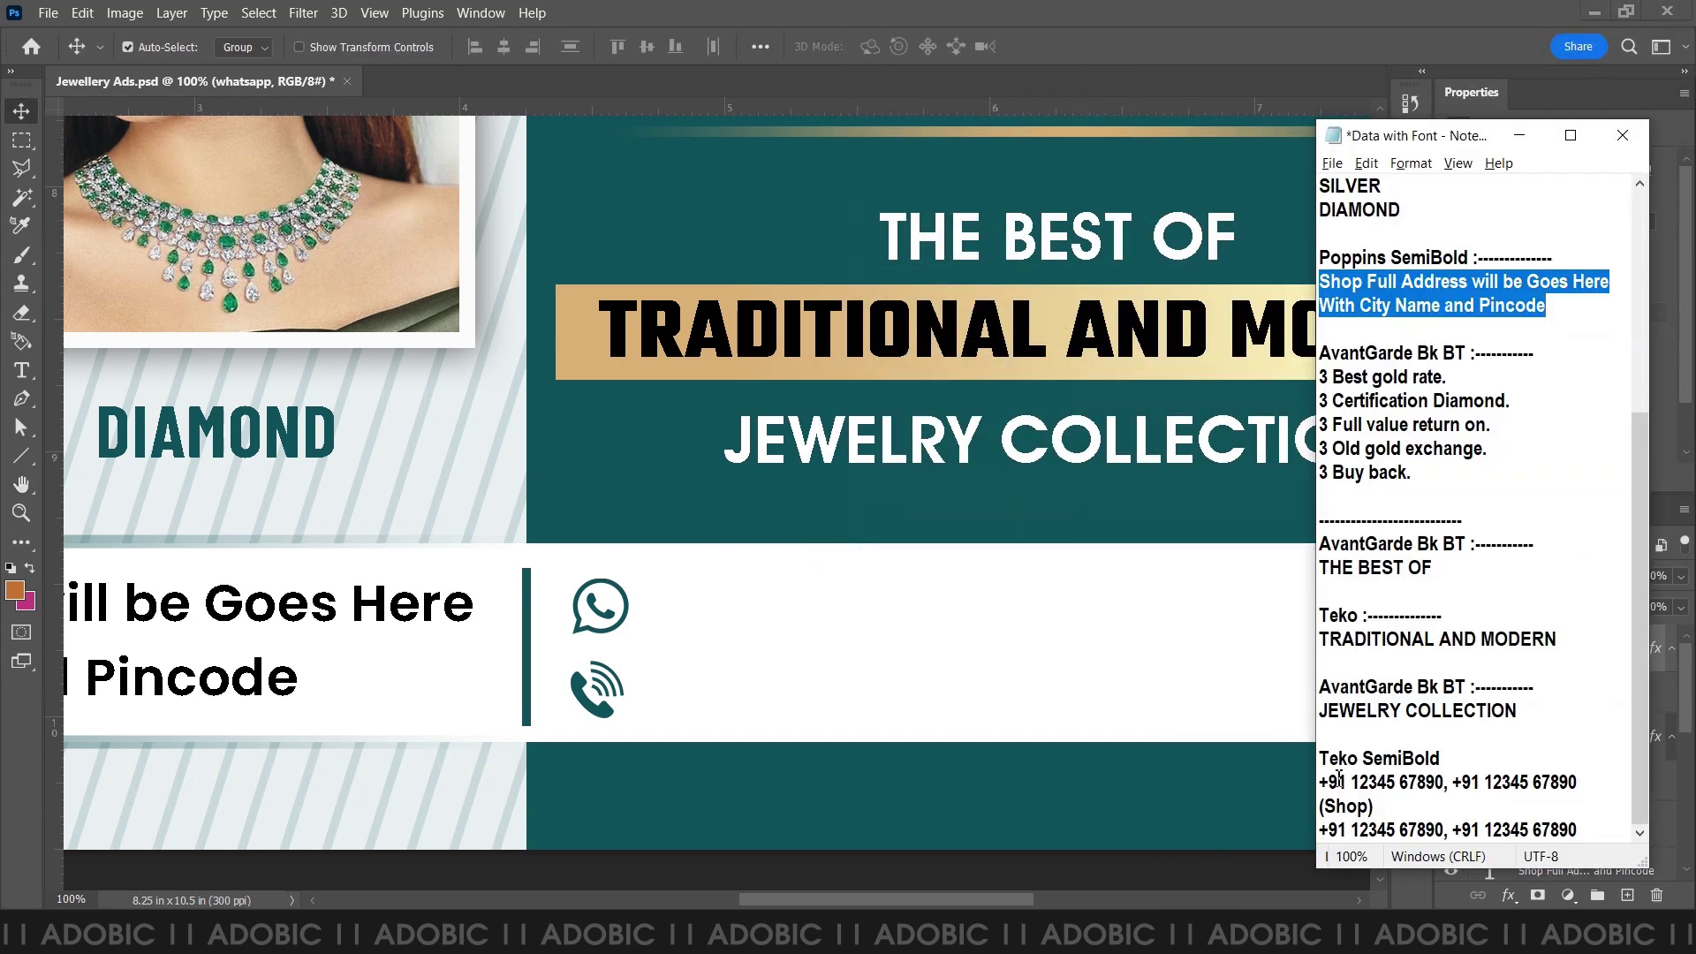
{"action": "left_click_drag", "start_coordinate": [1321, 782], "coordinate": [1578, 830]}
- Paste the copied phone numbers into a new text box beside the icons
{"action": "key", "text": "alt+Tab"}
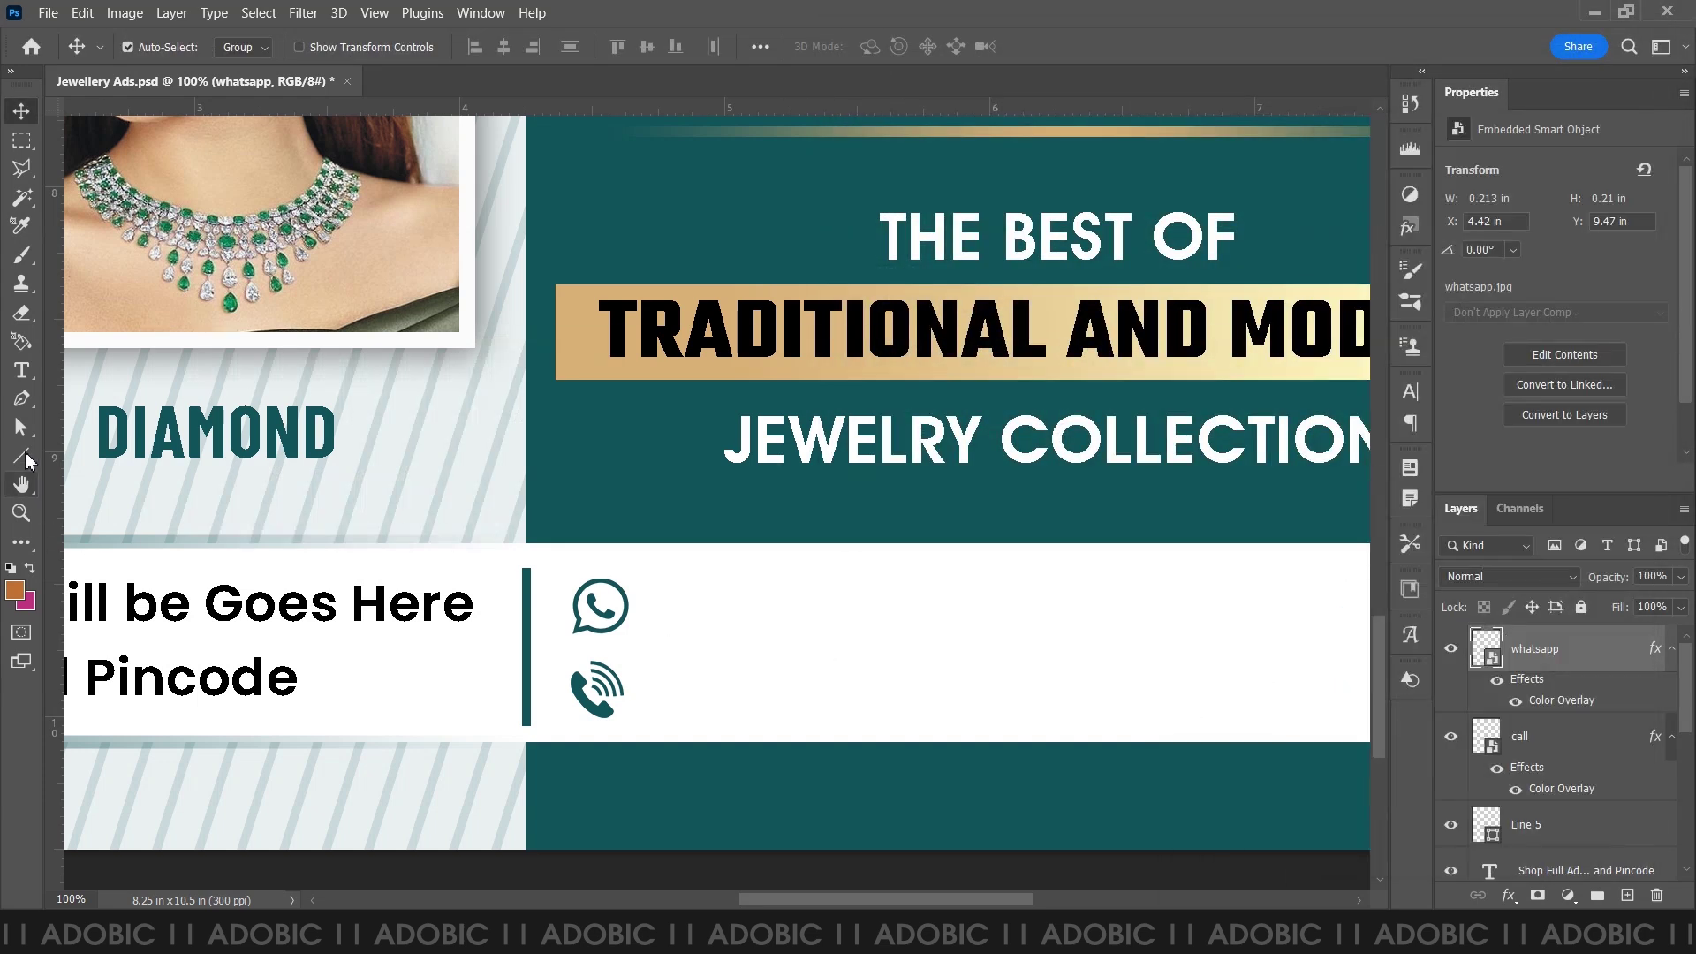
{"action": "left_click", "coordinate": [21, 371]}
{"action": "left_click", "coordinate": [714, 633]}
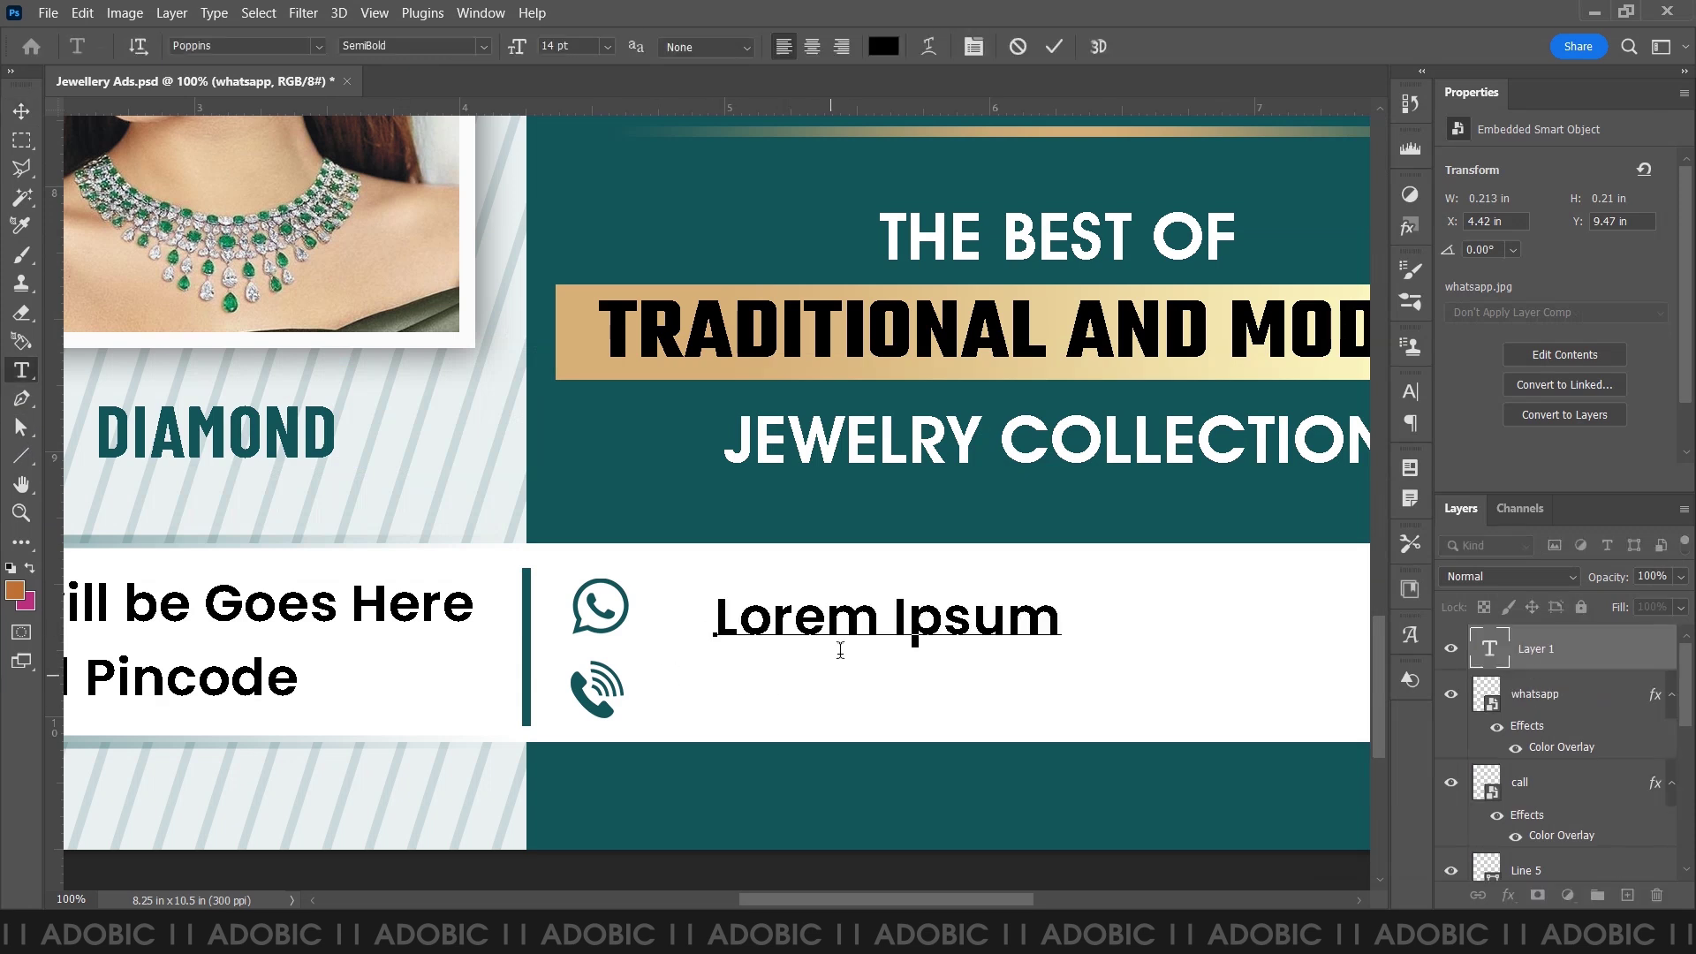
{"action": "key", "text": "ctrl+a"}
{"action": "key", "text": "ctrl+v"}
{"action": "left_click", "coordinate": [21, 110]}
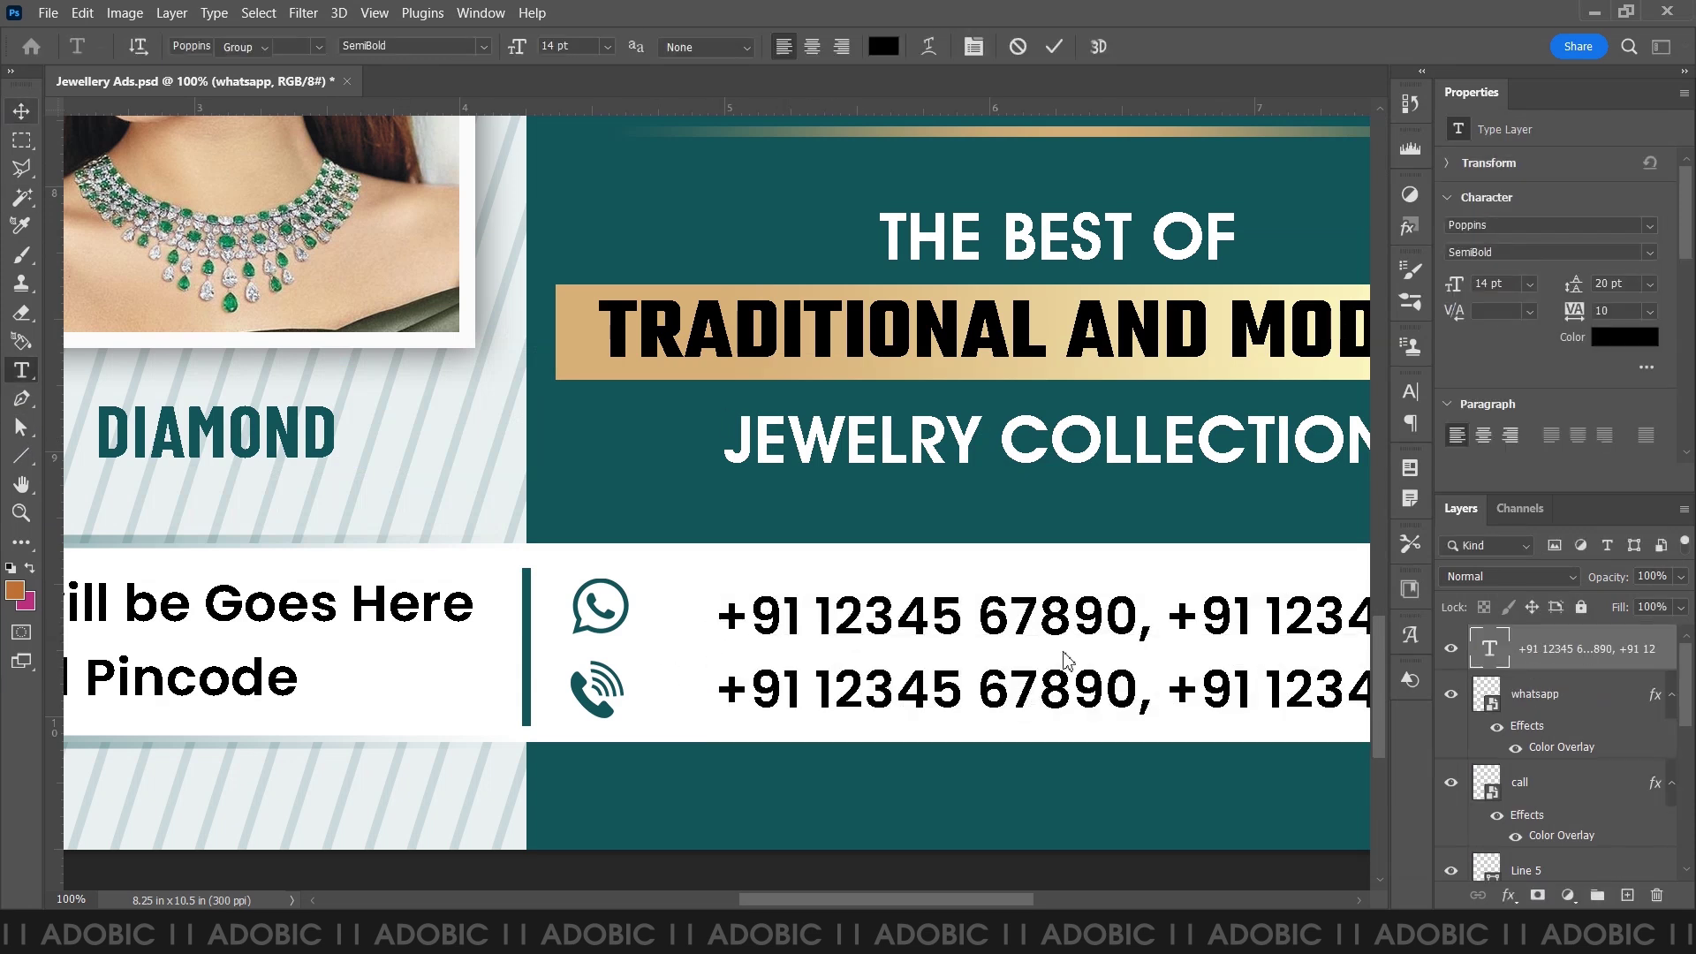
{"action": "key", "text": "ctrl+Return"}
{"action": "scroll", "coordinate": [1030, 681], "scroll_direction": "down", "scroll_amount": 3}
{"action": "scroll", "coordinate": [1031, 681], "scroll_direction": "right", "scroll_amount": 2}
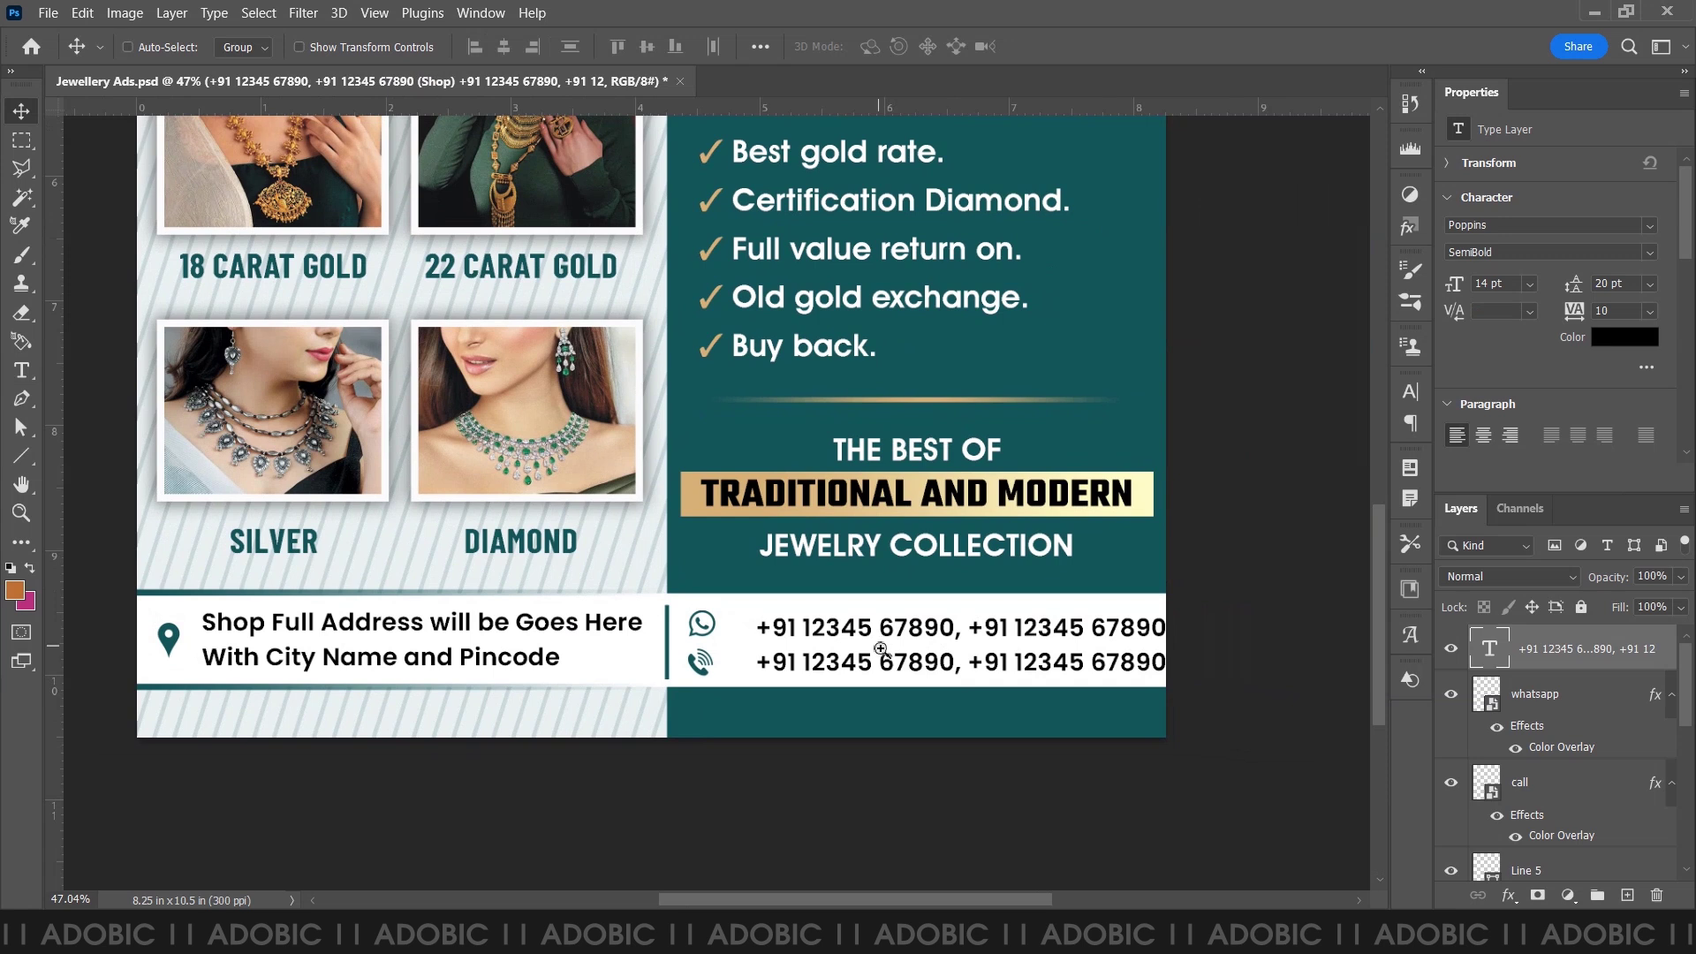
{"action": "scroll", "coordinate": [881, 649], "scroll_direction": "up", "scroll_amount": 2}
- Set the phone numbers to Teko SemiBold 16 pt and move them closer to the icons
{"action": "double_click", "coordinate": [886, 650]}
{"action": "key", "text": "ctrl+a"}
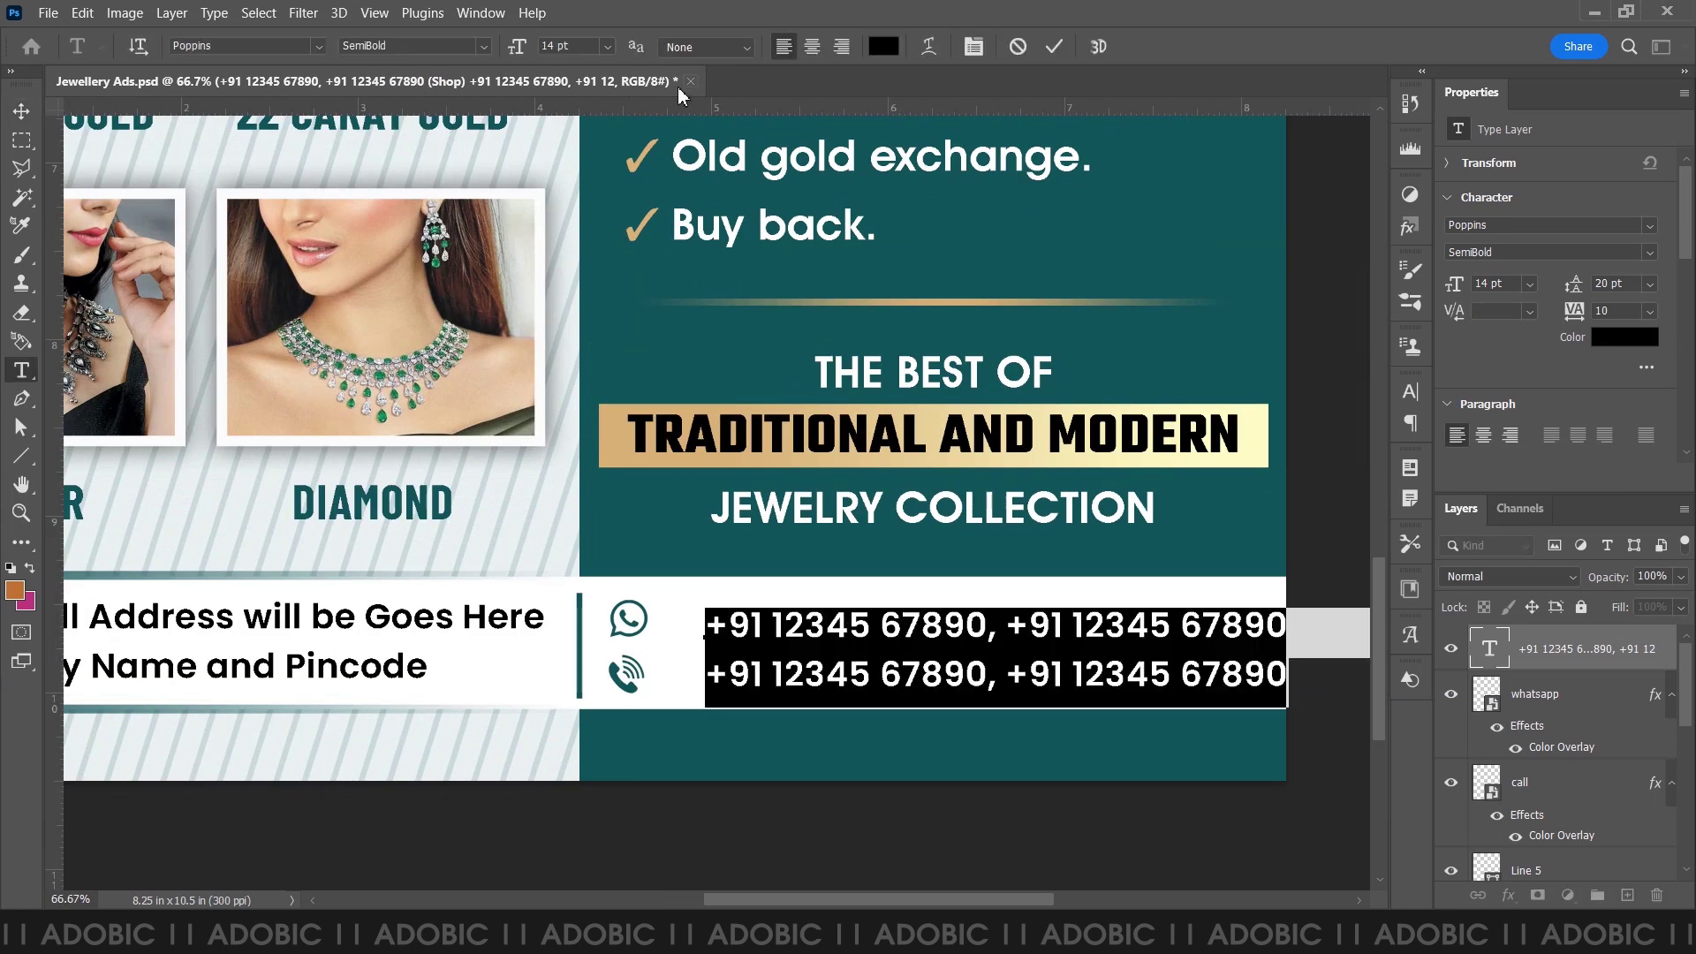
{"action": "left_click", "coordinate": [274, 44]}
{"action": "type", "text": "Teko"}
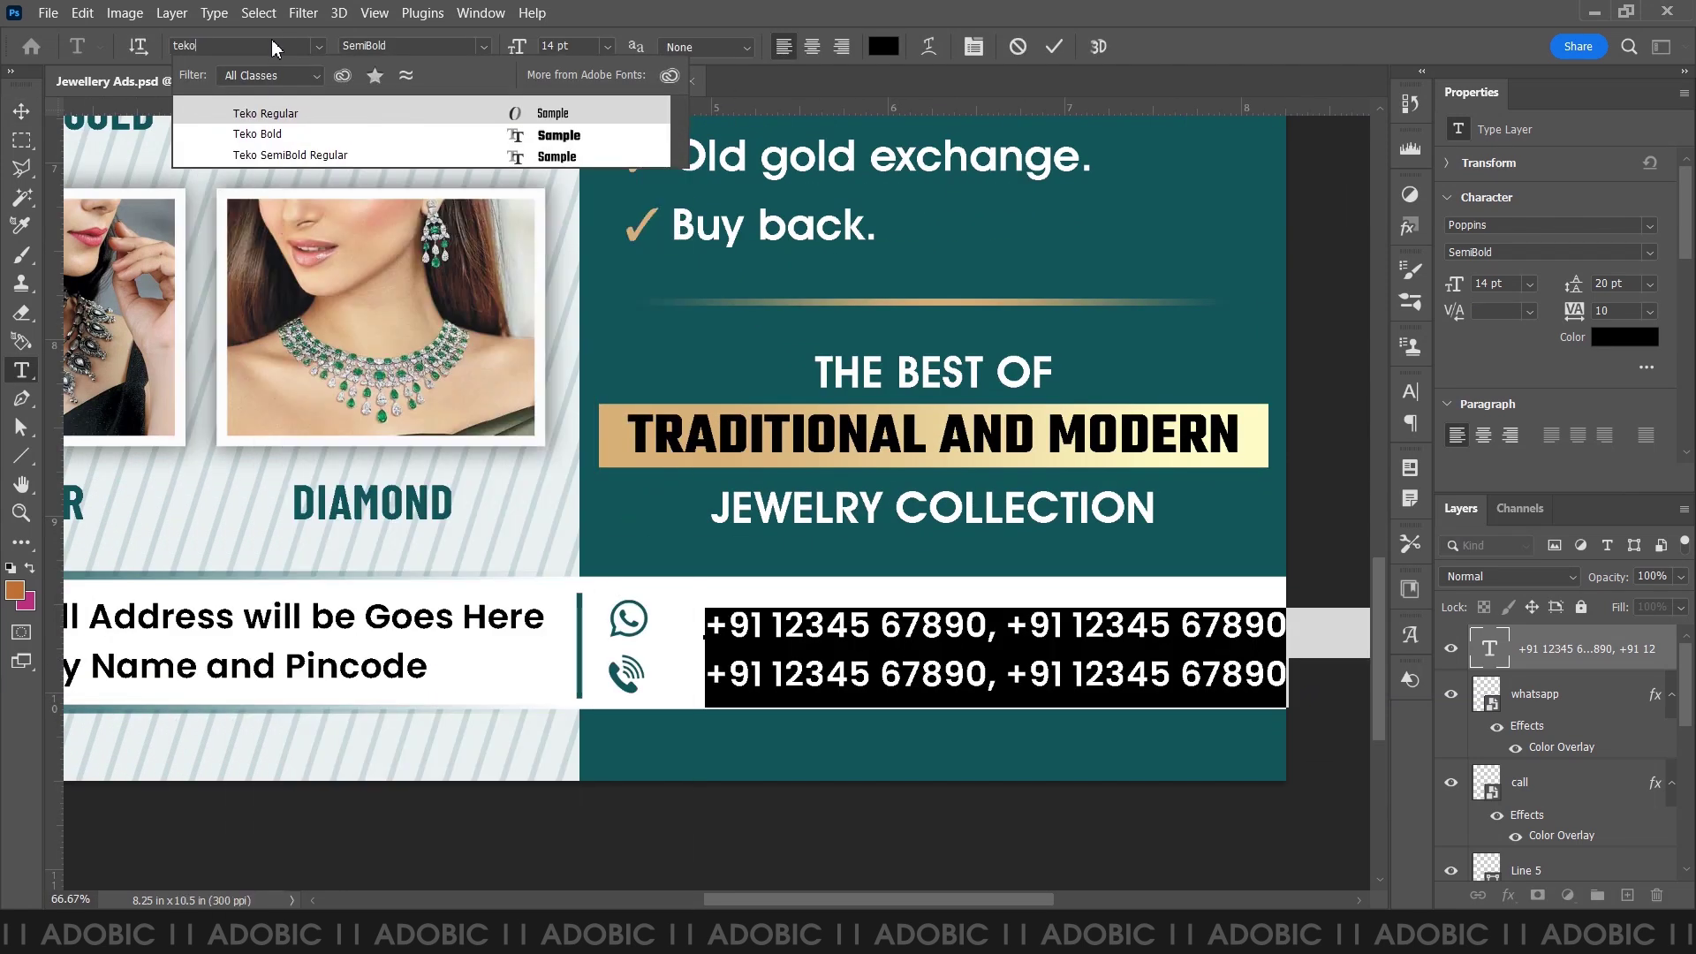
{"action": "key", "text": "Down"}
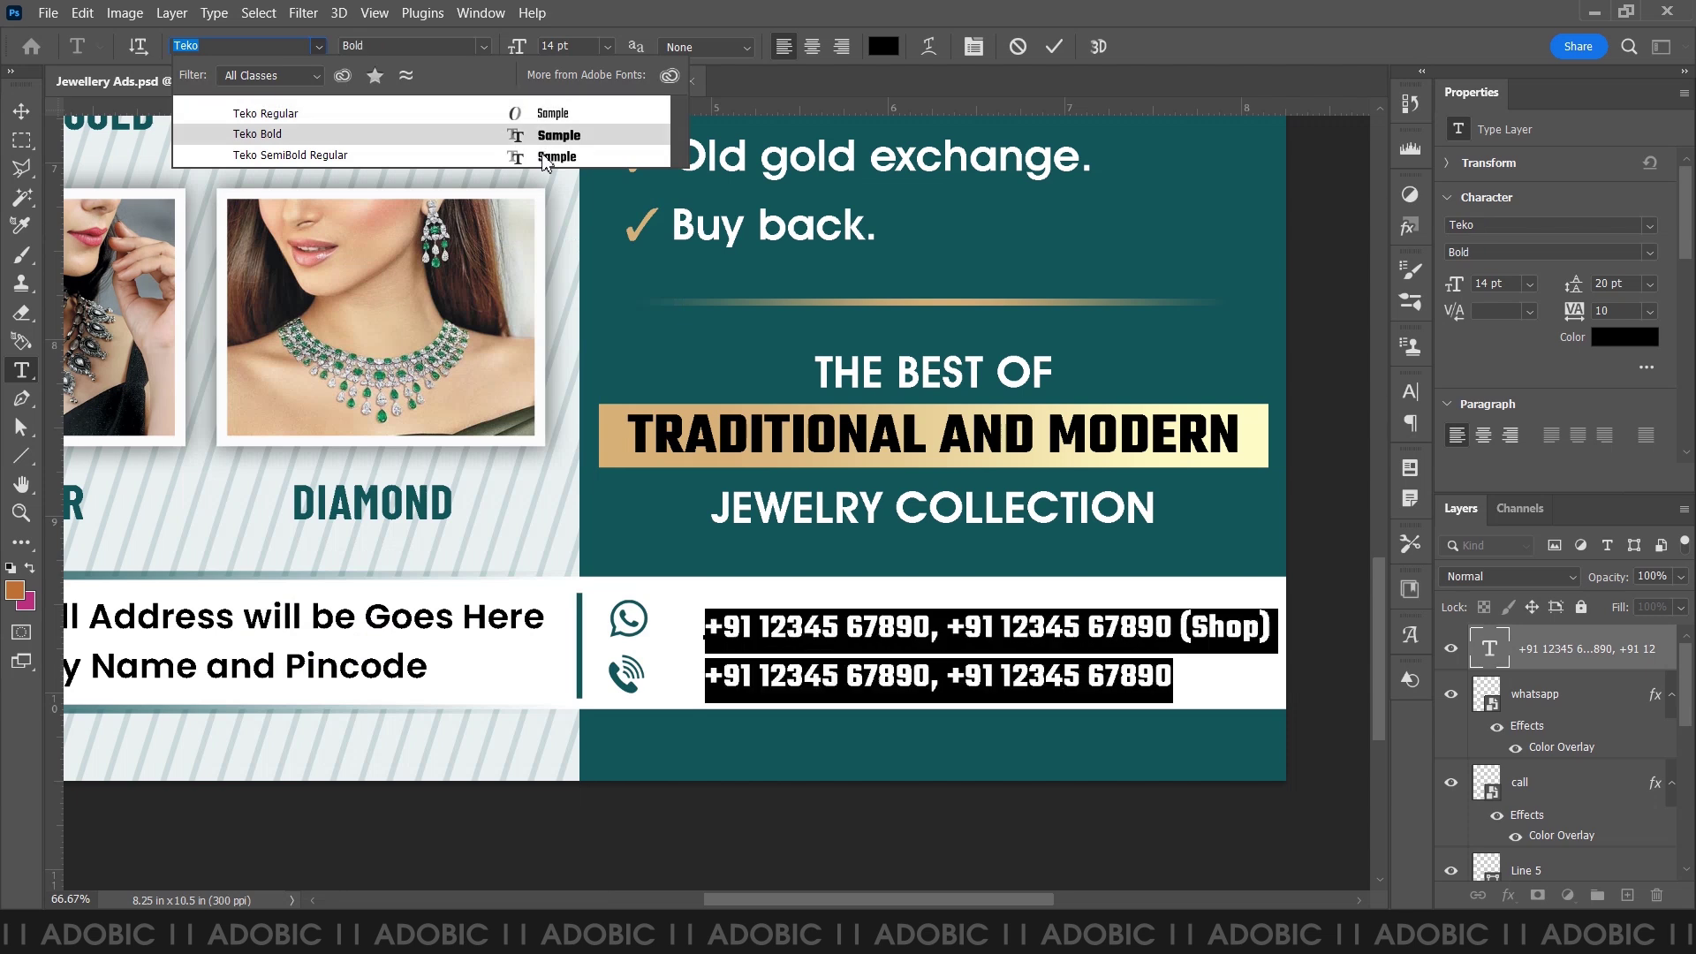
{"action": "left_click", "coordinate": [543, 157]}
{"action": "left_click", "coordinate": [557, 46]}
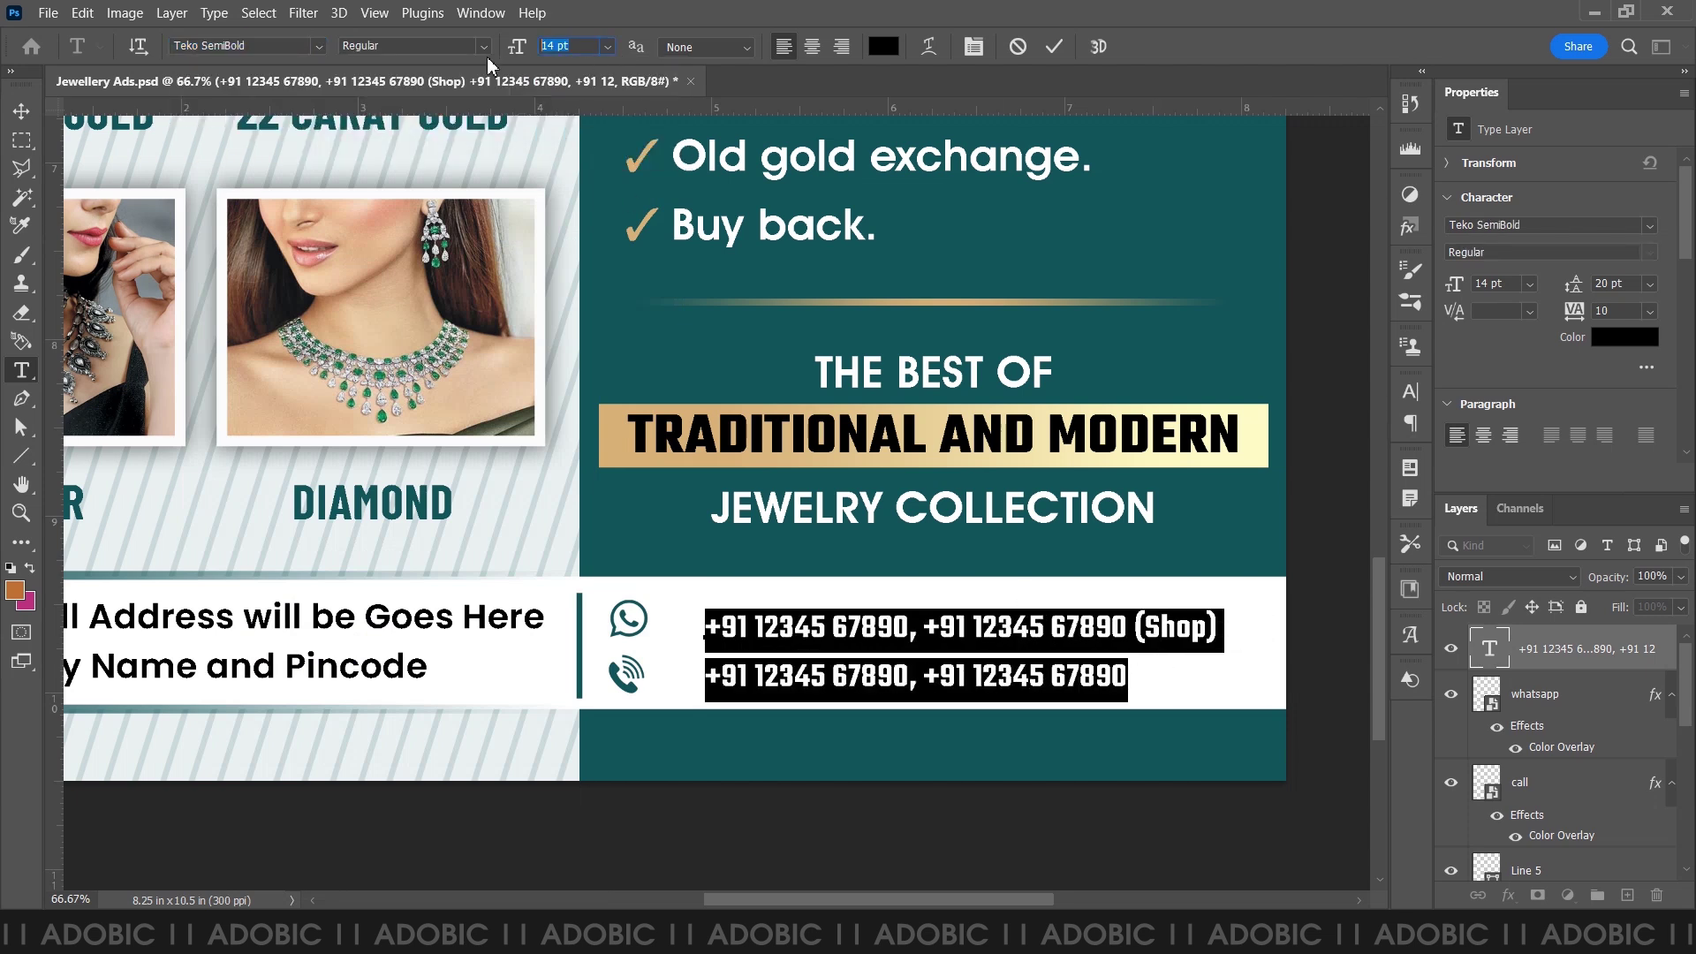
{"action": "type", "text": "16"}
{"action": "key", "text": "Return"}
{"action": "left_click", "coordinate": [21, 110]}
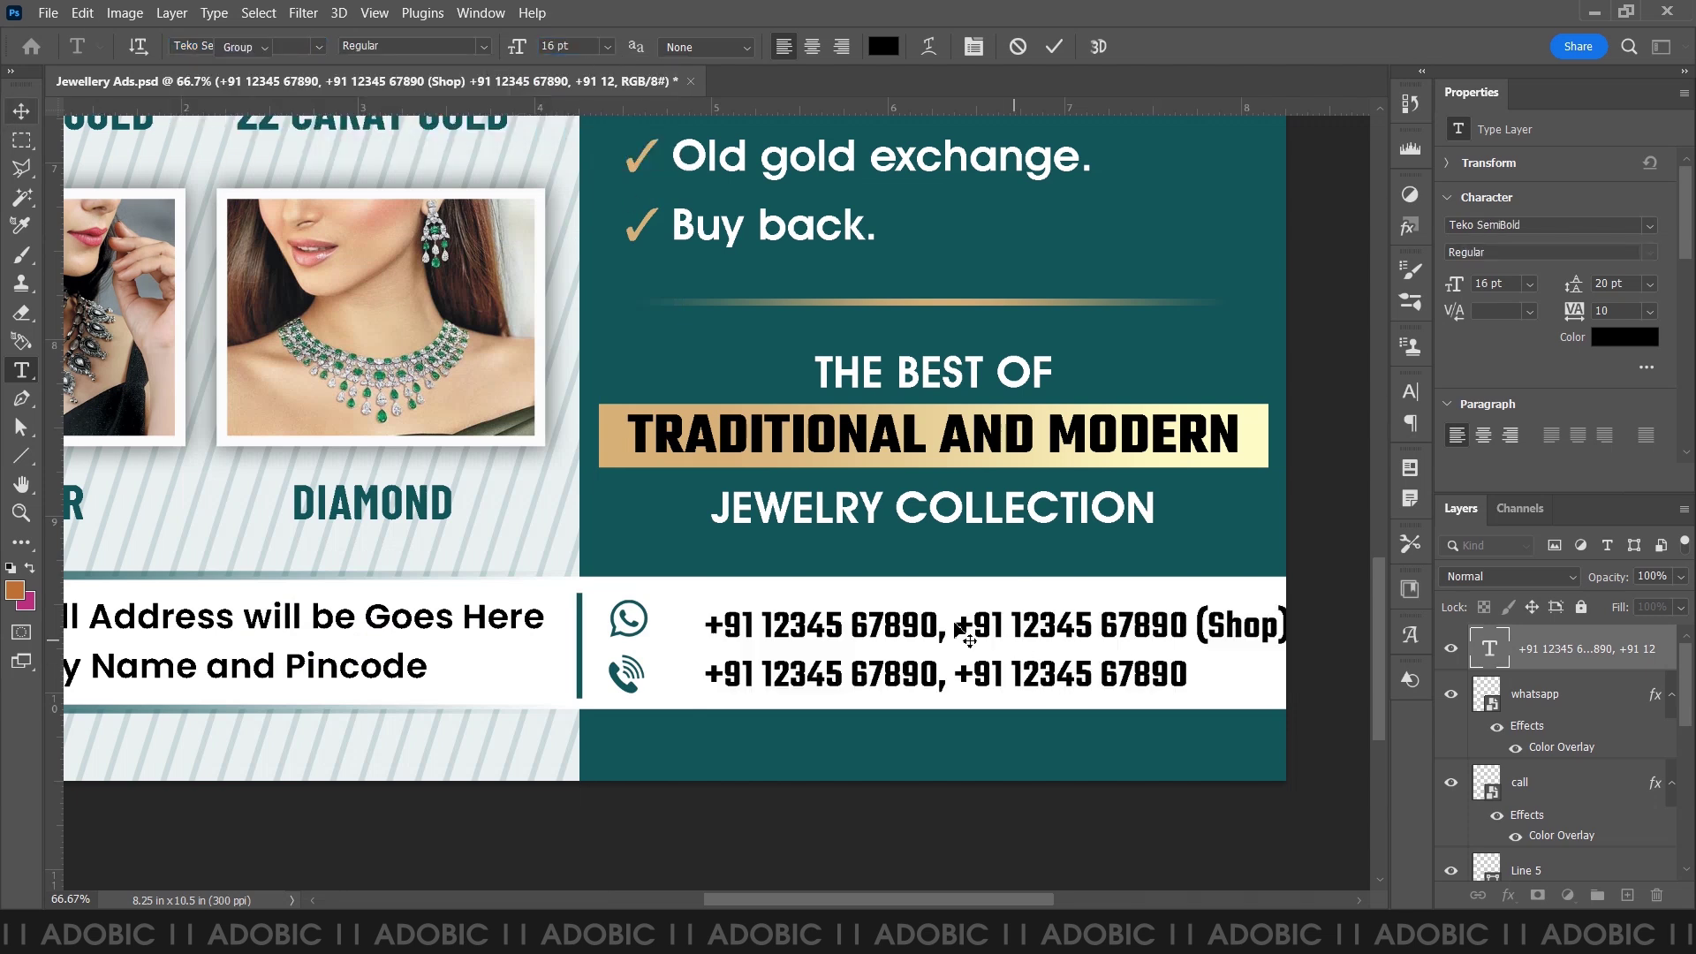
{"action": "left_click_drag", "start_coordinate": [977, 638], "coordinate": [936, 634]}
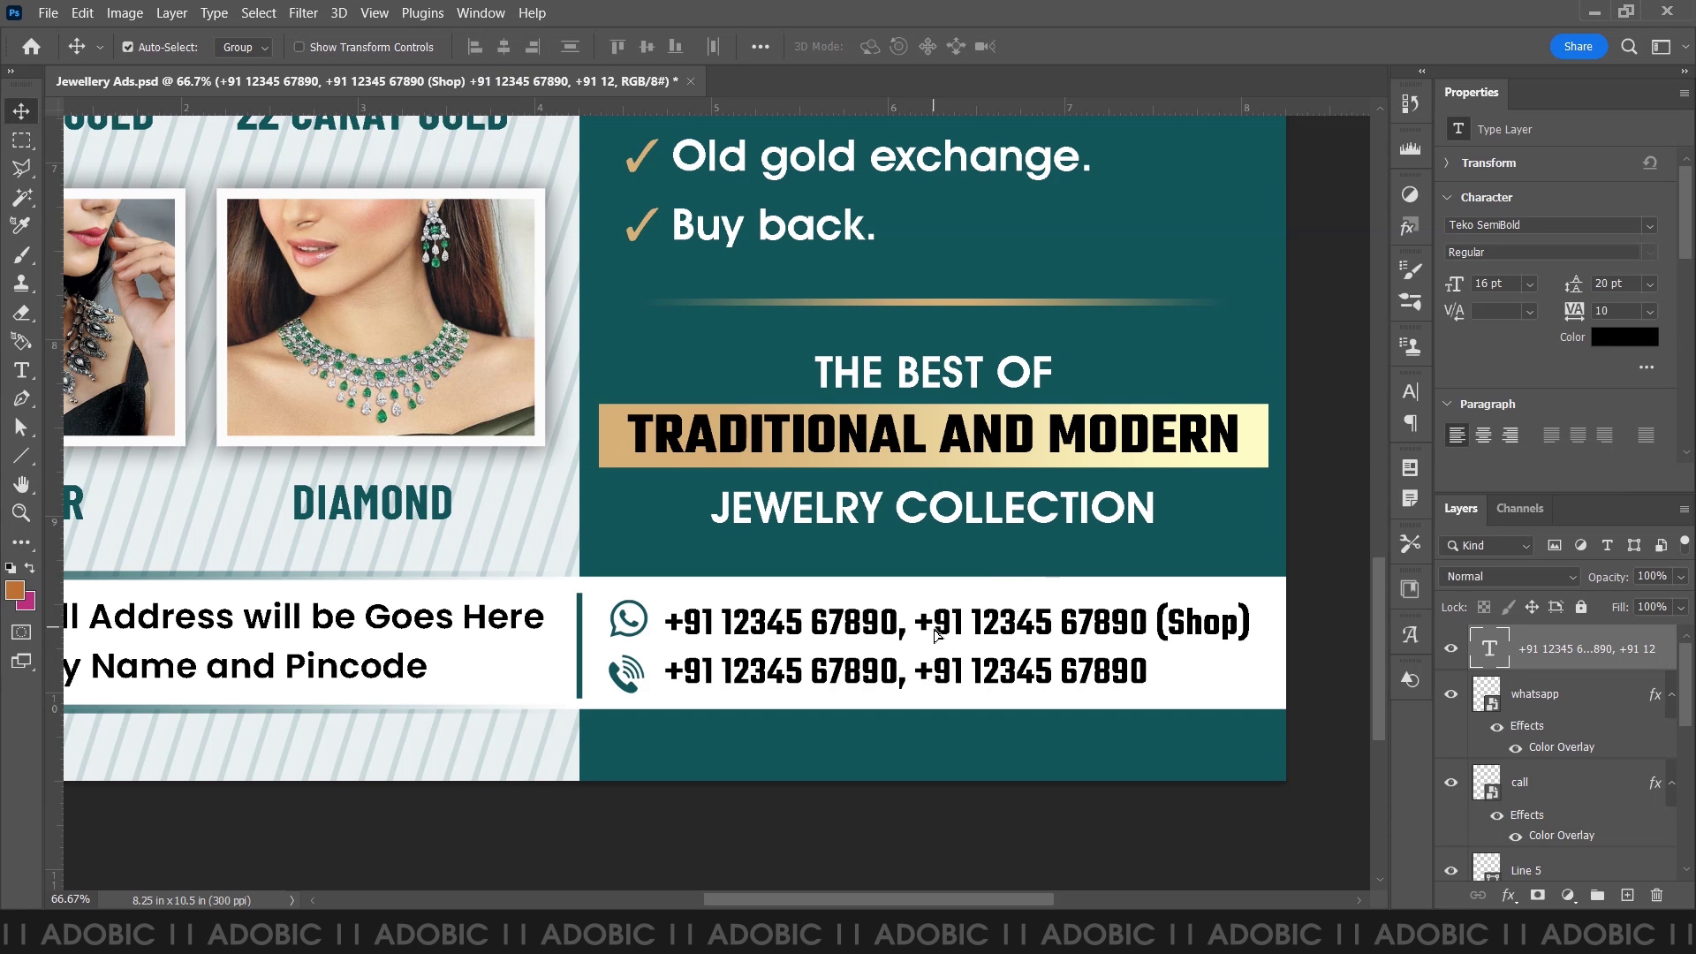
- Enlarge the phone-number text to 17 pt
{"action": "double_click", "coordinate": [1156, 629]}
{"action": "left_click", "coordinate": [557, 46]}
{"action": "type", "text": "17"}
{"action": "key", "text": "Return"}
- Make the (Shop) label 14 pt in teal #145659
{"action": "left_click", "coordinate": [1189, 624]}
{"action": "left_click_drag", "start_coordinate": [1187, 624], "coordinate": [1288, 624]}
{"action": "left_click", "coordinate": [556, 46]}
{"action": "type", "text": "14"}
{"action": "key", "text": "Return"}
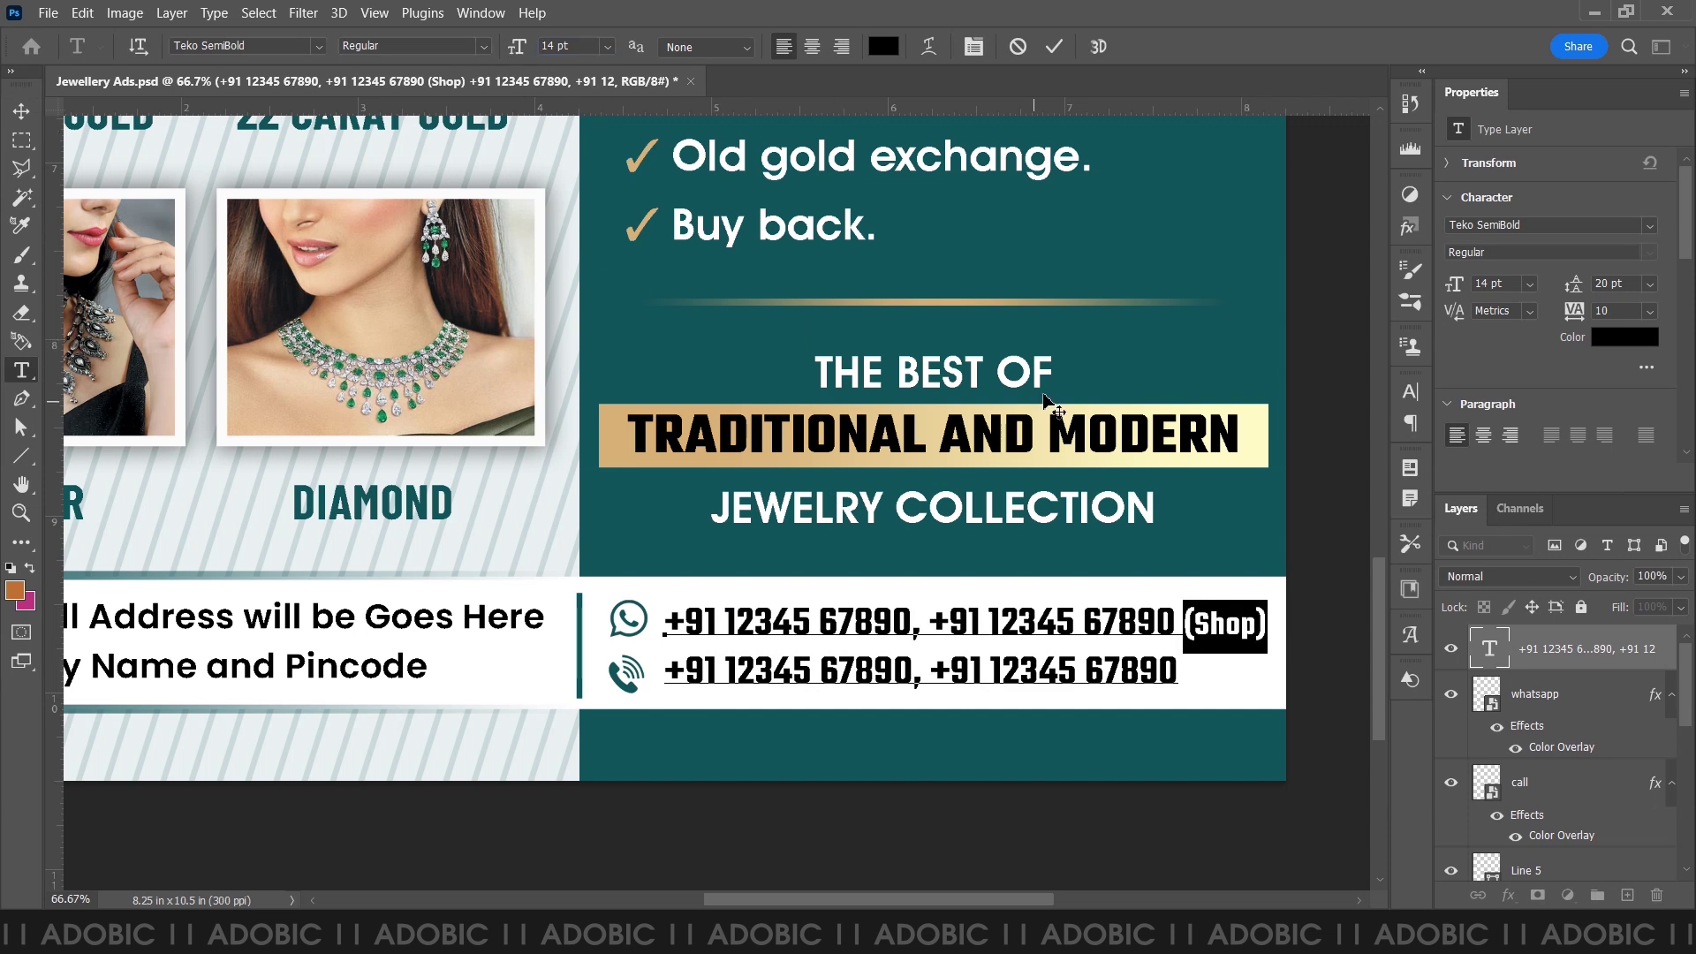
{"action": "left_click", "coordinate": [1630, 338]}
{"action": "left_click", "coordinate": [965, 264]}
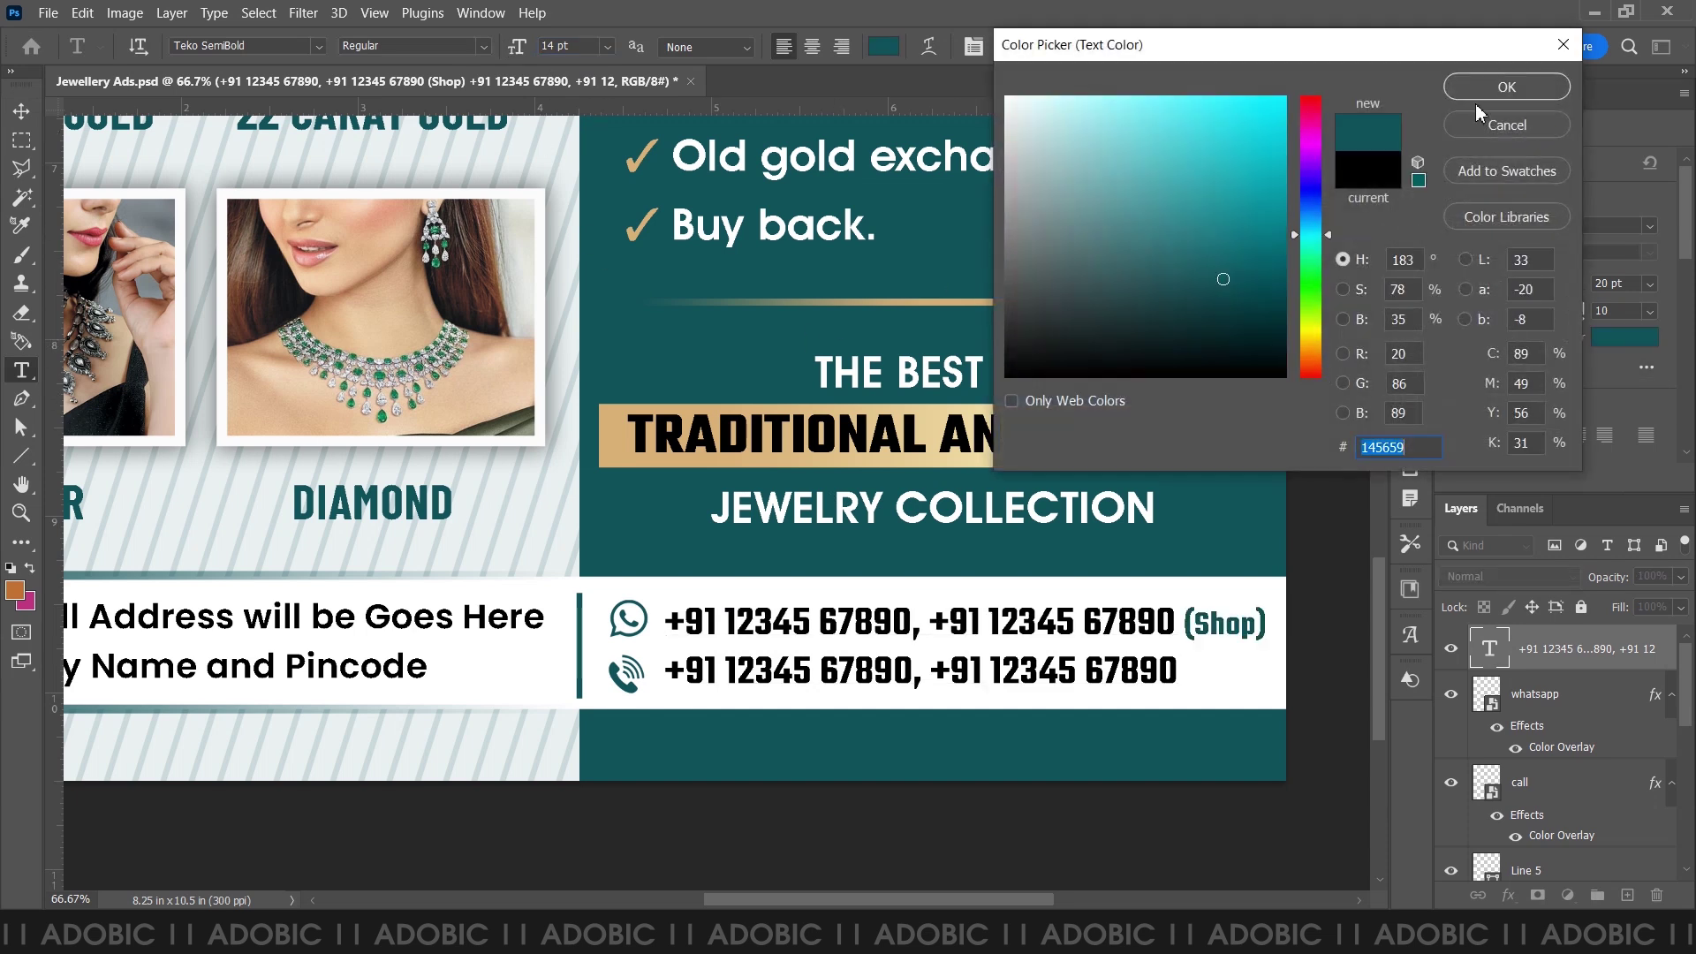
{"action": "left_click", "coordinate": [1507, 86]}
{"action": "left_click", "coordinate": [834, 634]}
{"action": "key", "text": "ctrl+Return"}
{"action": "key", "text": "v"}
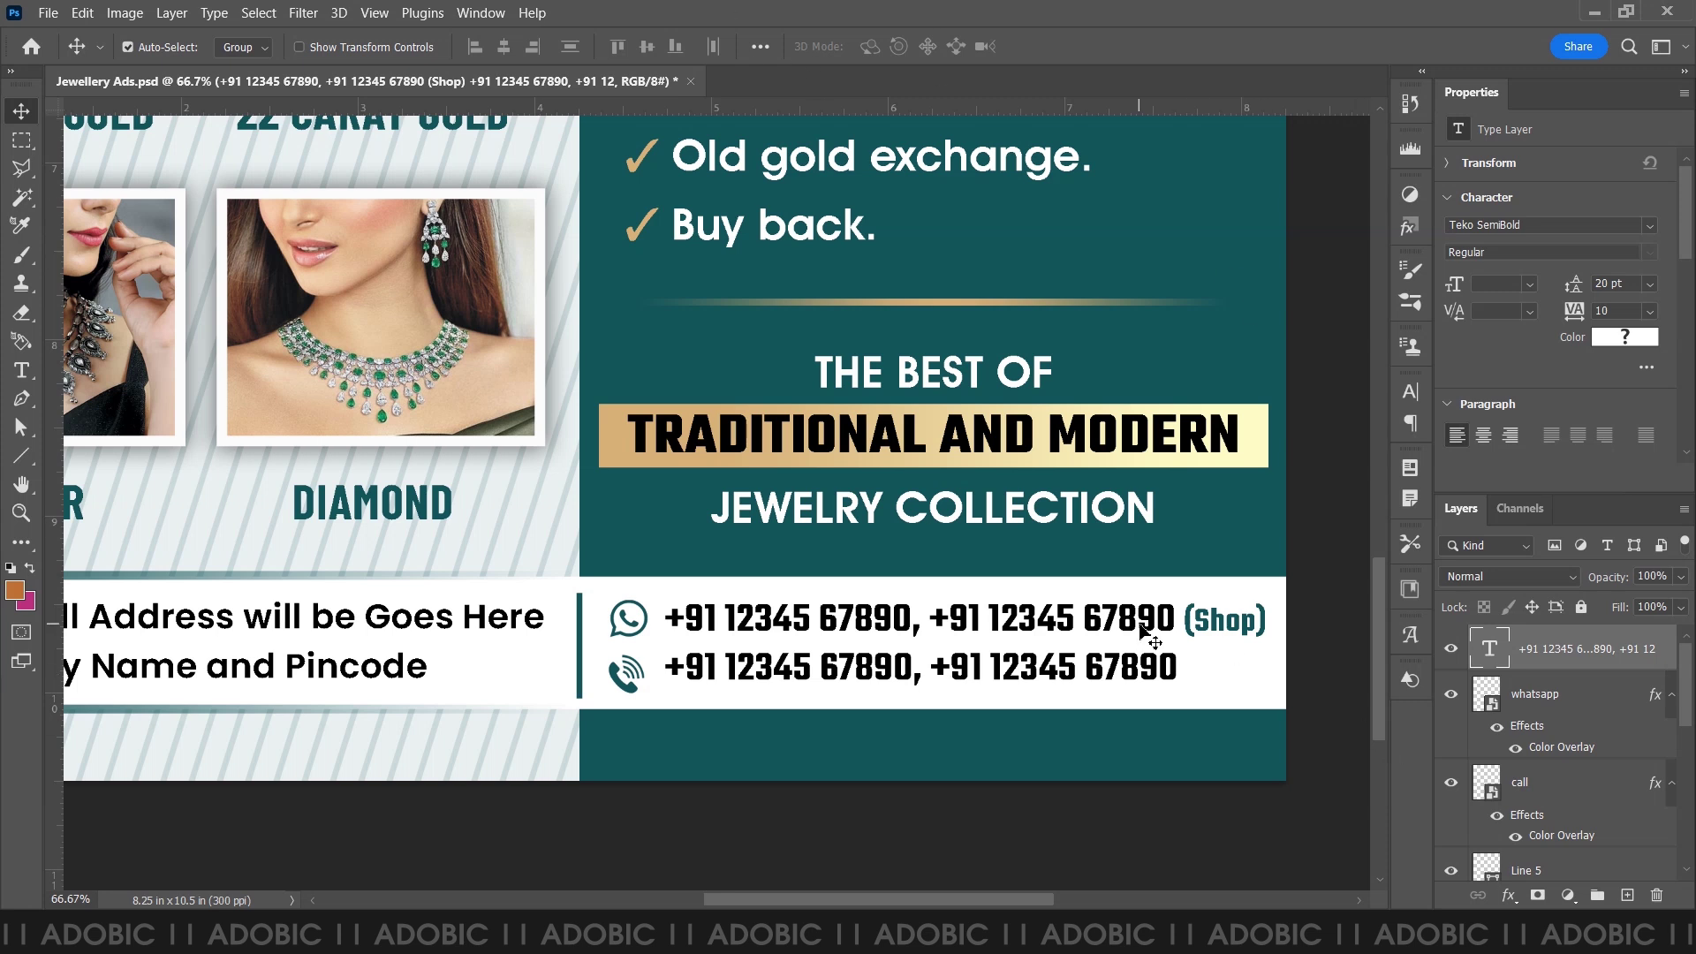
- Widen the phone numbers' leading to 22 pt and preview the whole flyer
{"action": "double_click", "coordinate": [1149, 629]}
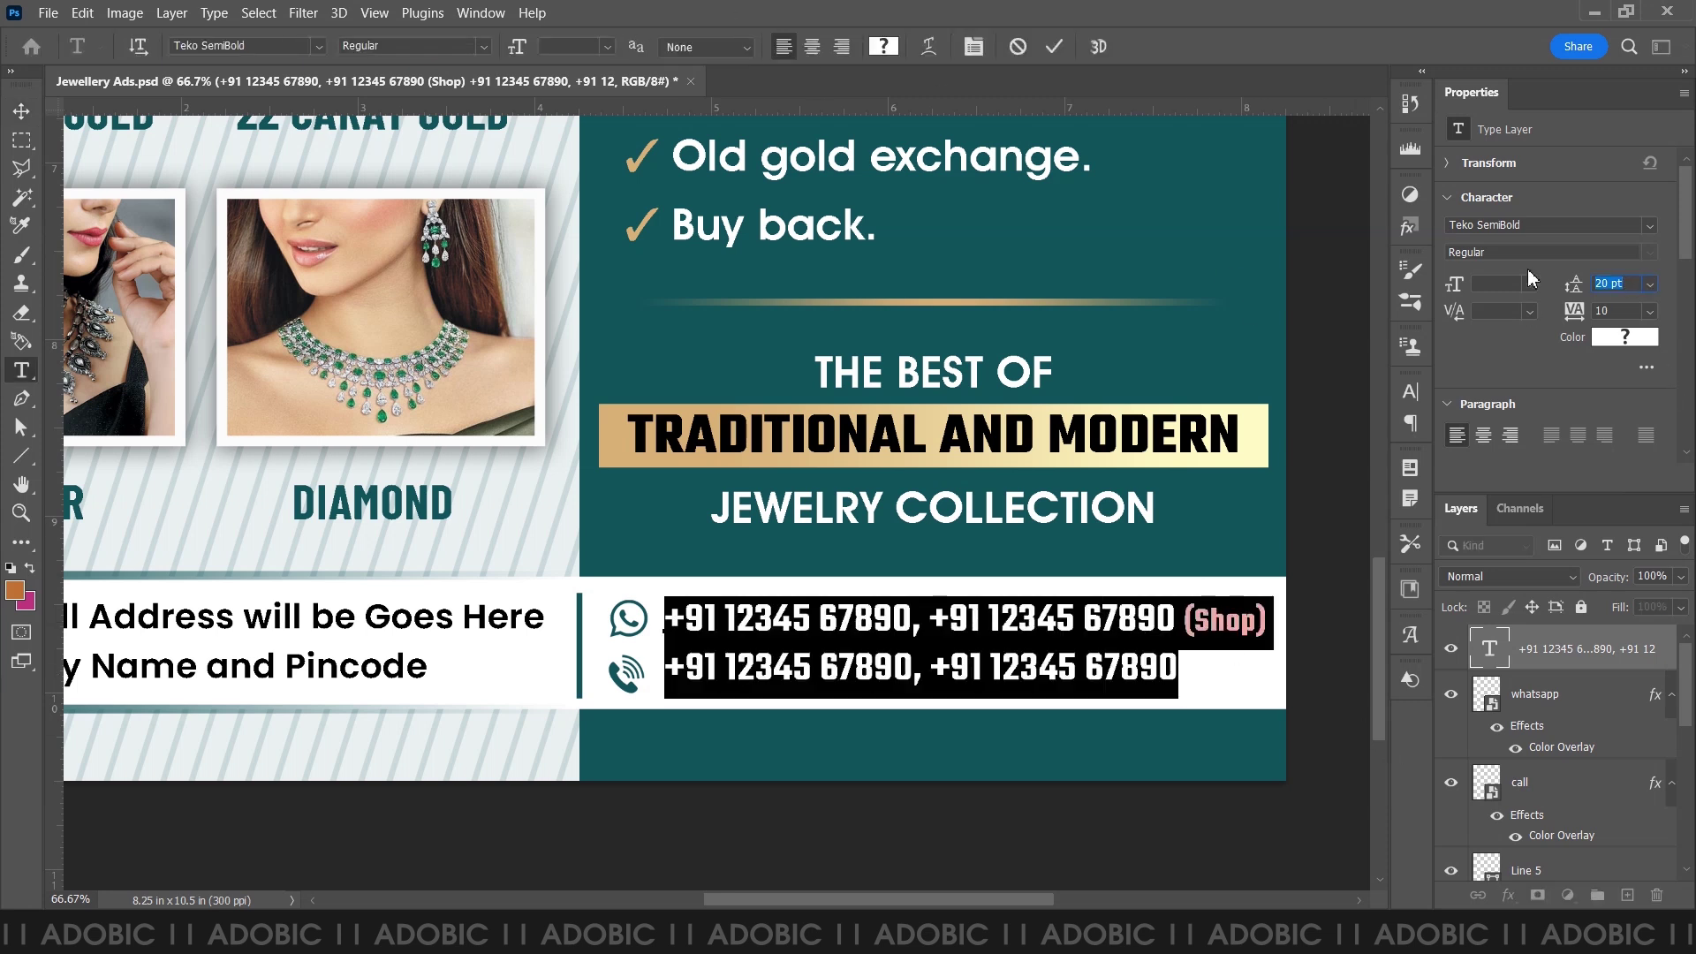
{"action": "key", "text": "Up"}
{"action": "key", "text": "Up"}
{"action": "key", "text": "ctrl+Return"}
{"action": "key", "text": "v"}
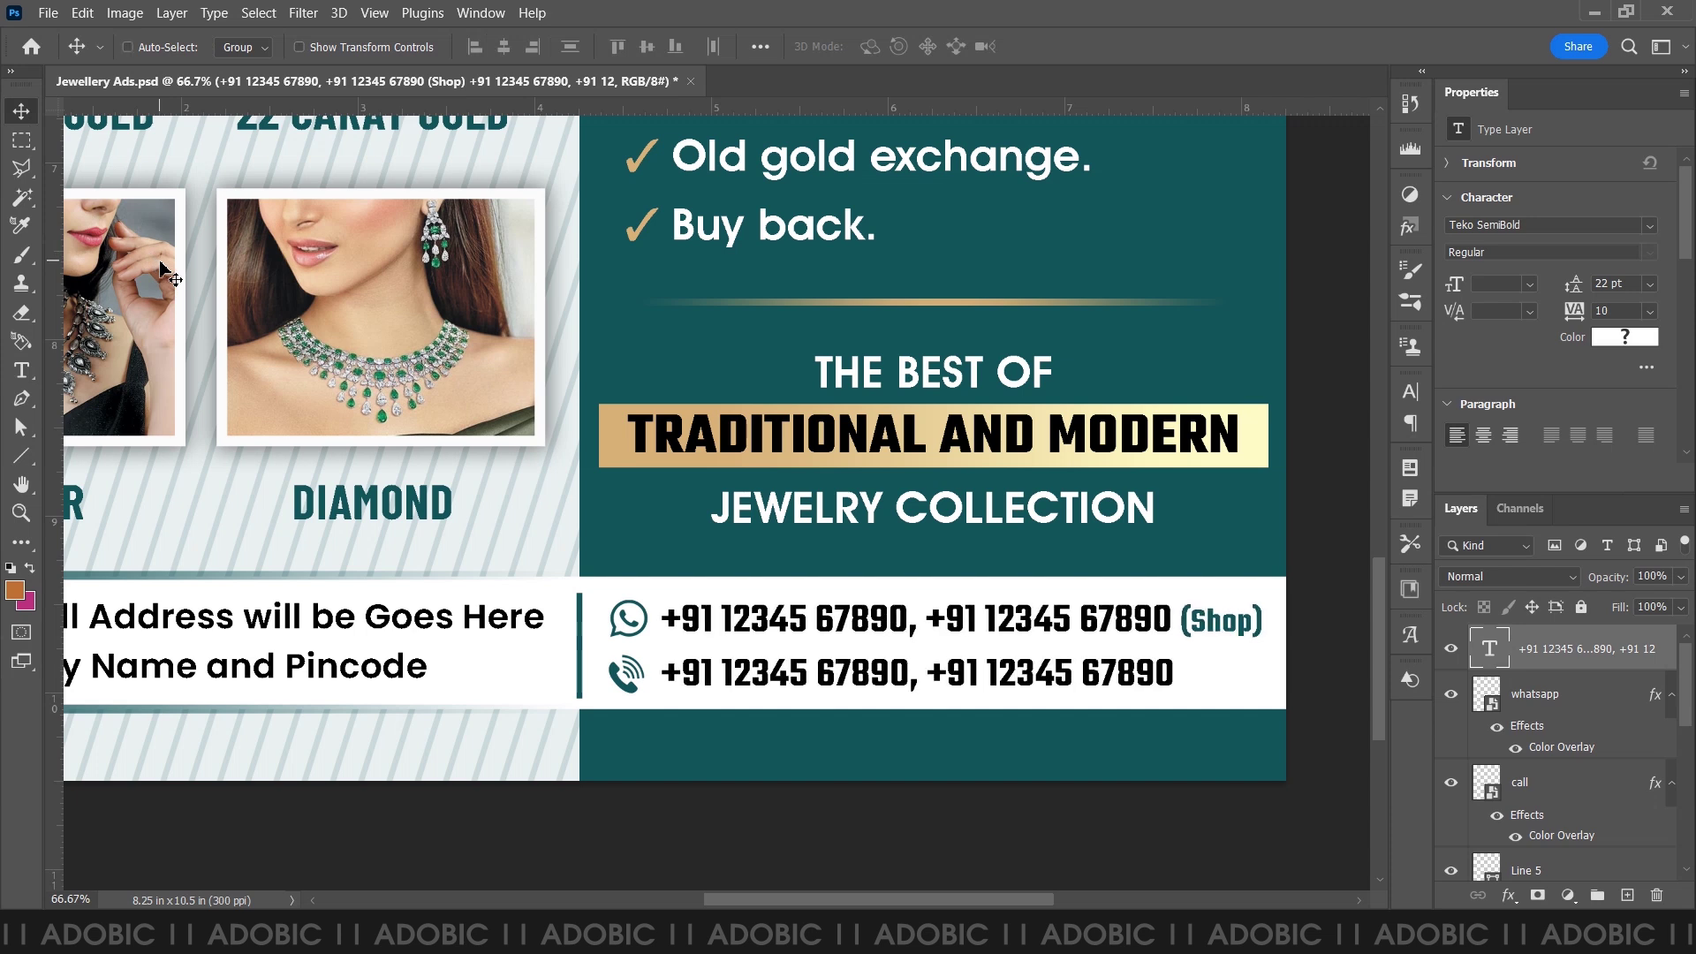
{"action": "key", "text": "ctrl+0"}
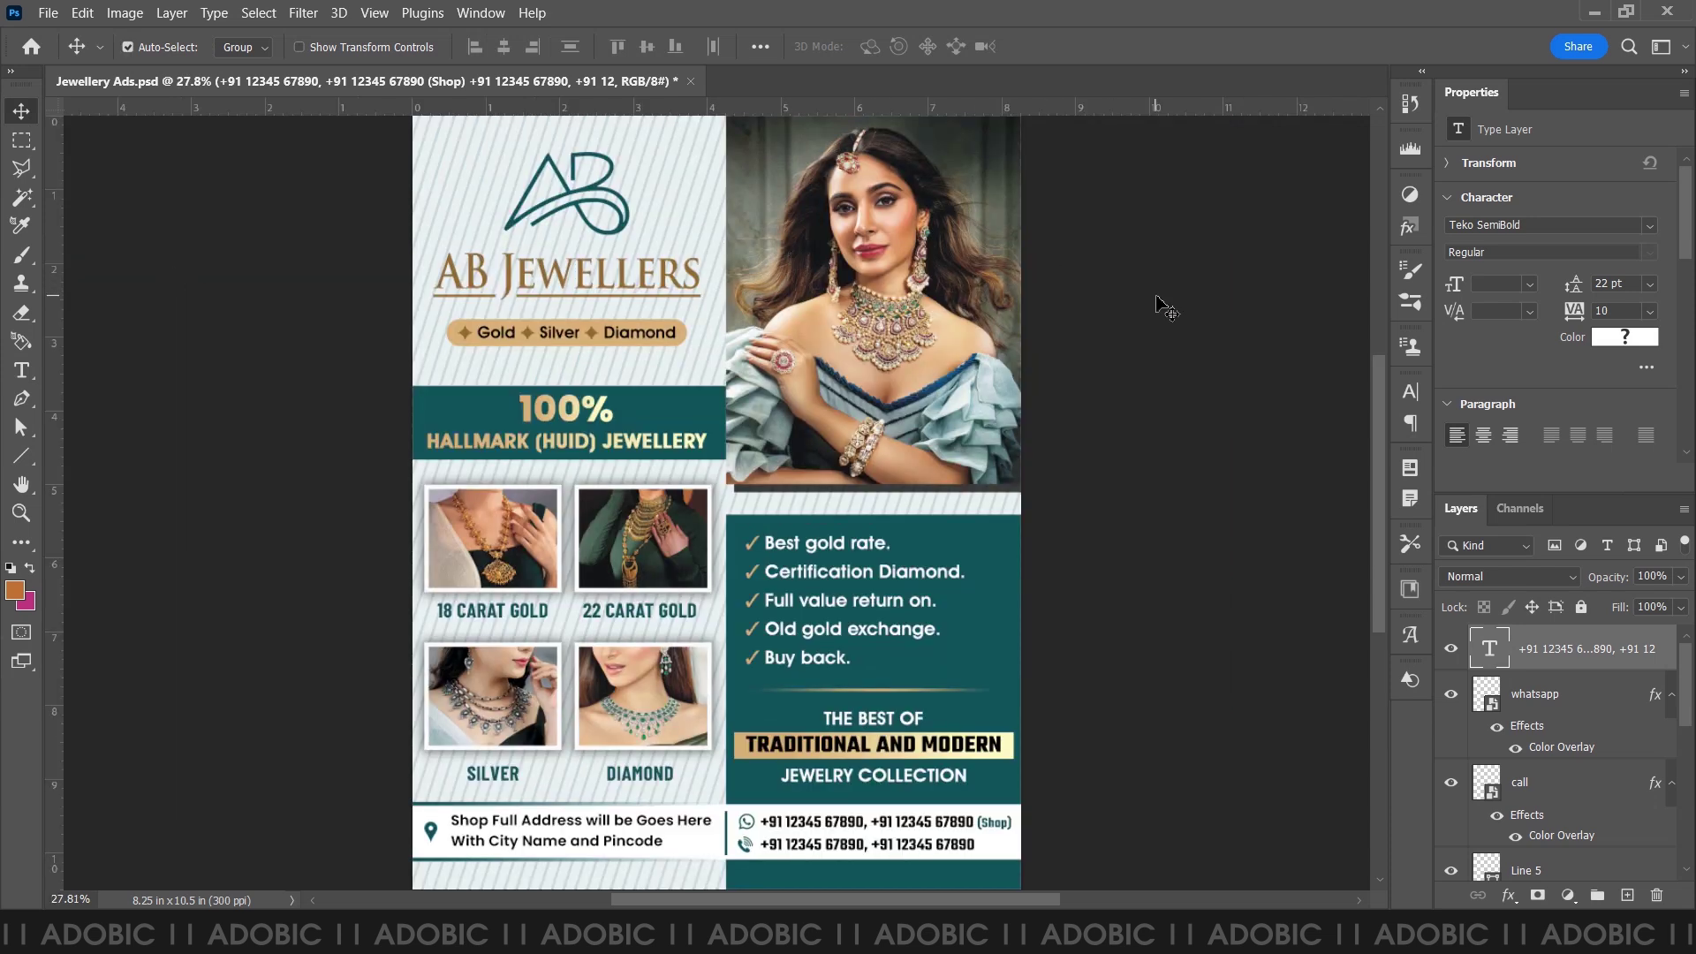
{"action": "key", "text": "Tab"}
{"action": "key", "text": "Tab"}
{"action": "key", "text": "Tab"}
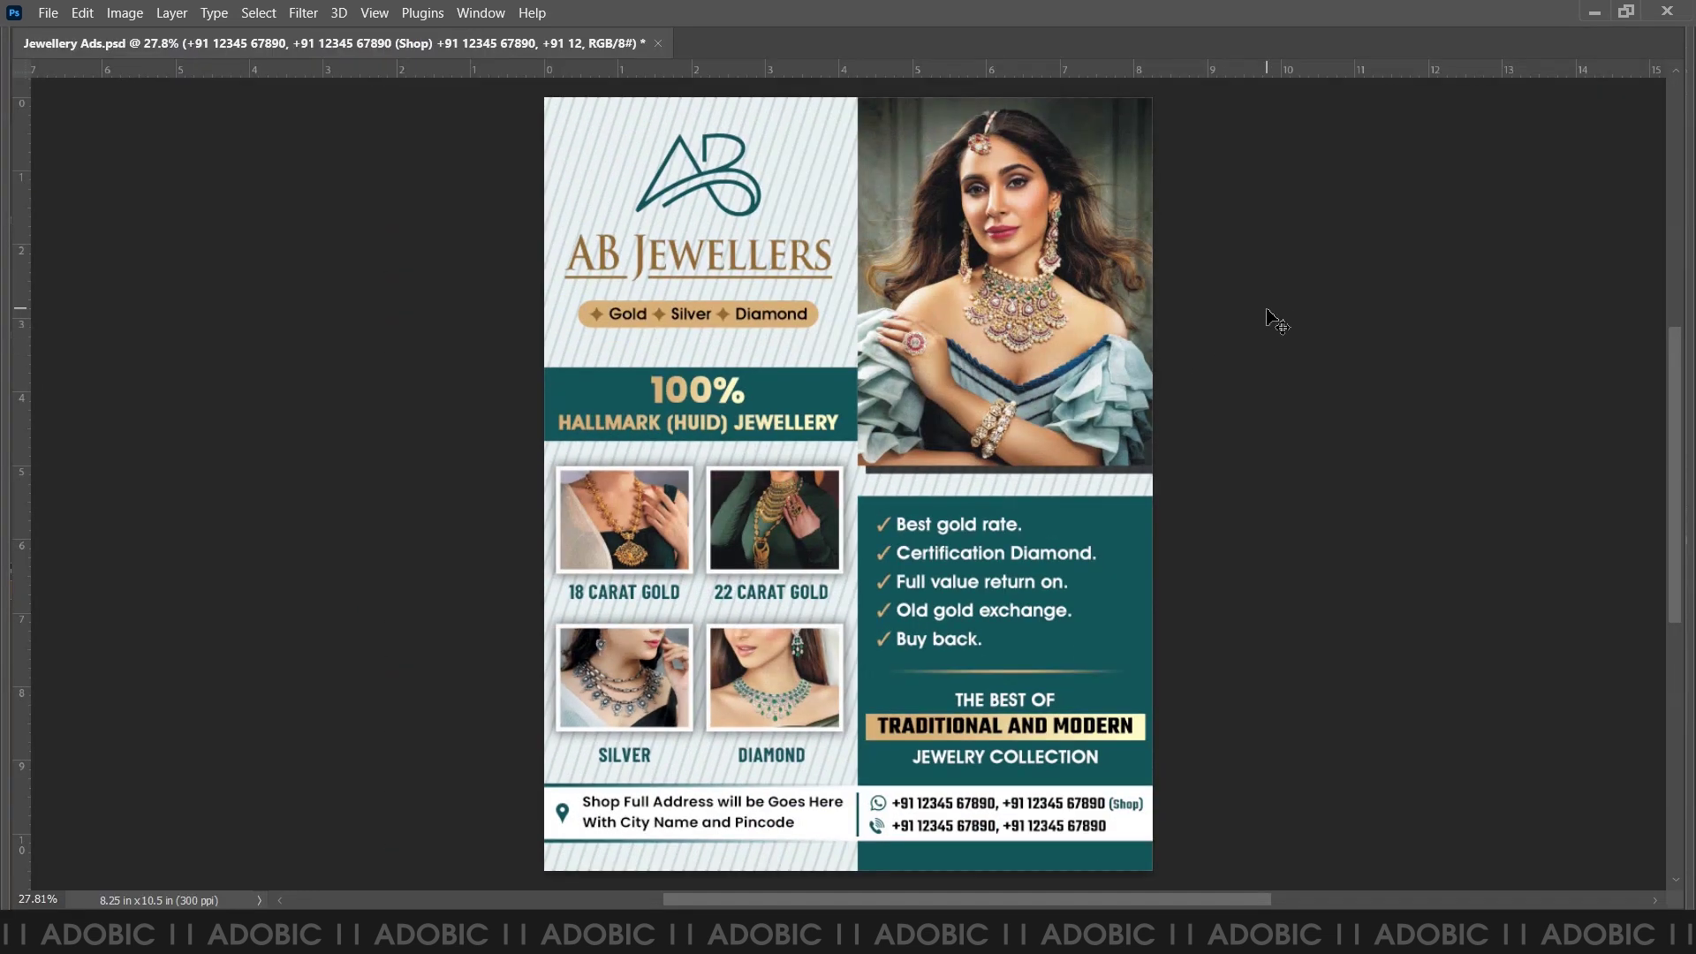